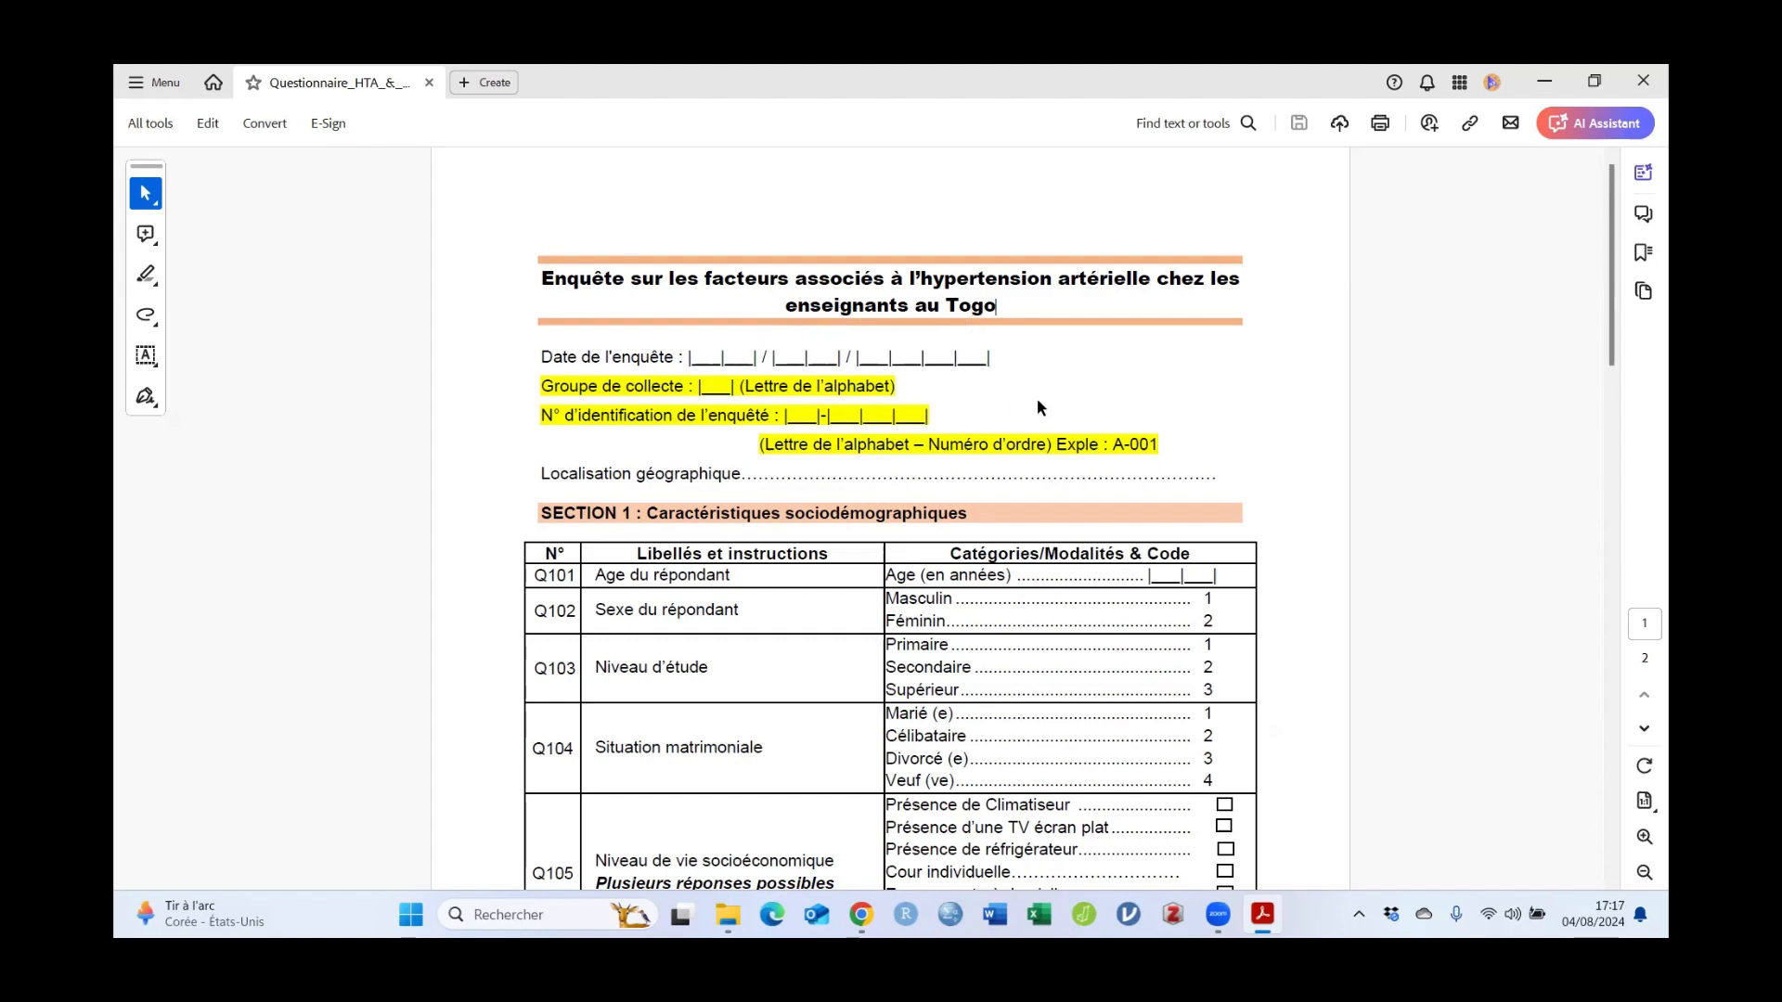
Step: Examine the questionnaire's identification fields and the Section 1 questions on sociodemographic characteristics, with their answer categories
{"action": "scroll", "coordinate": [1037, 409], "scroll_direction": "down", "scroll_amount": 1}
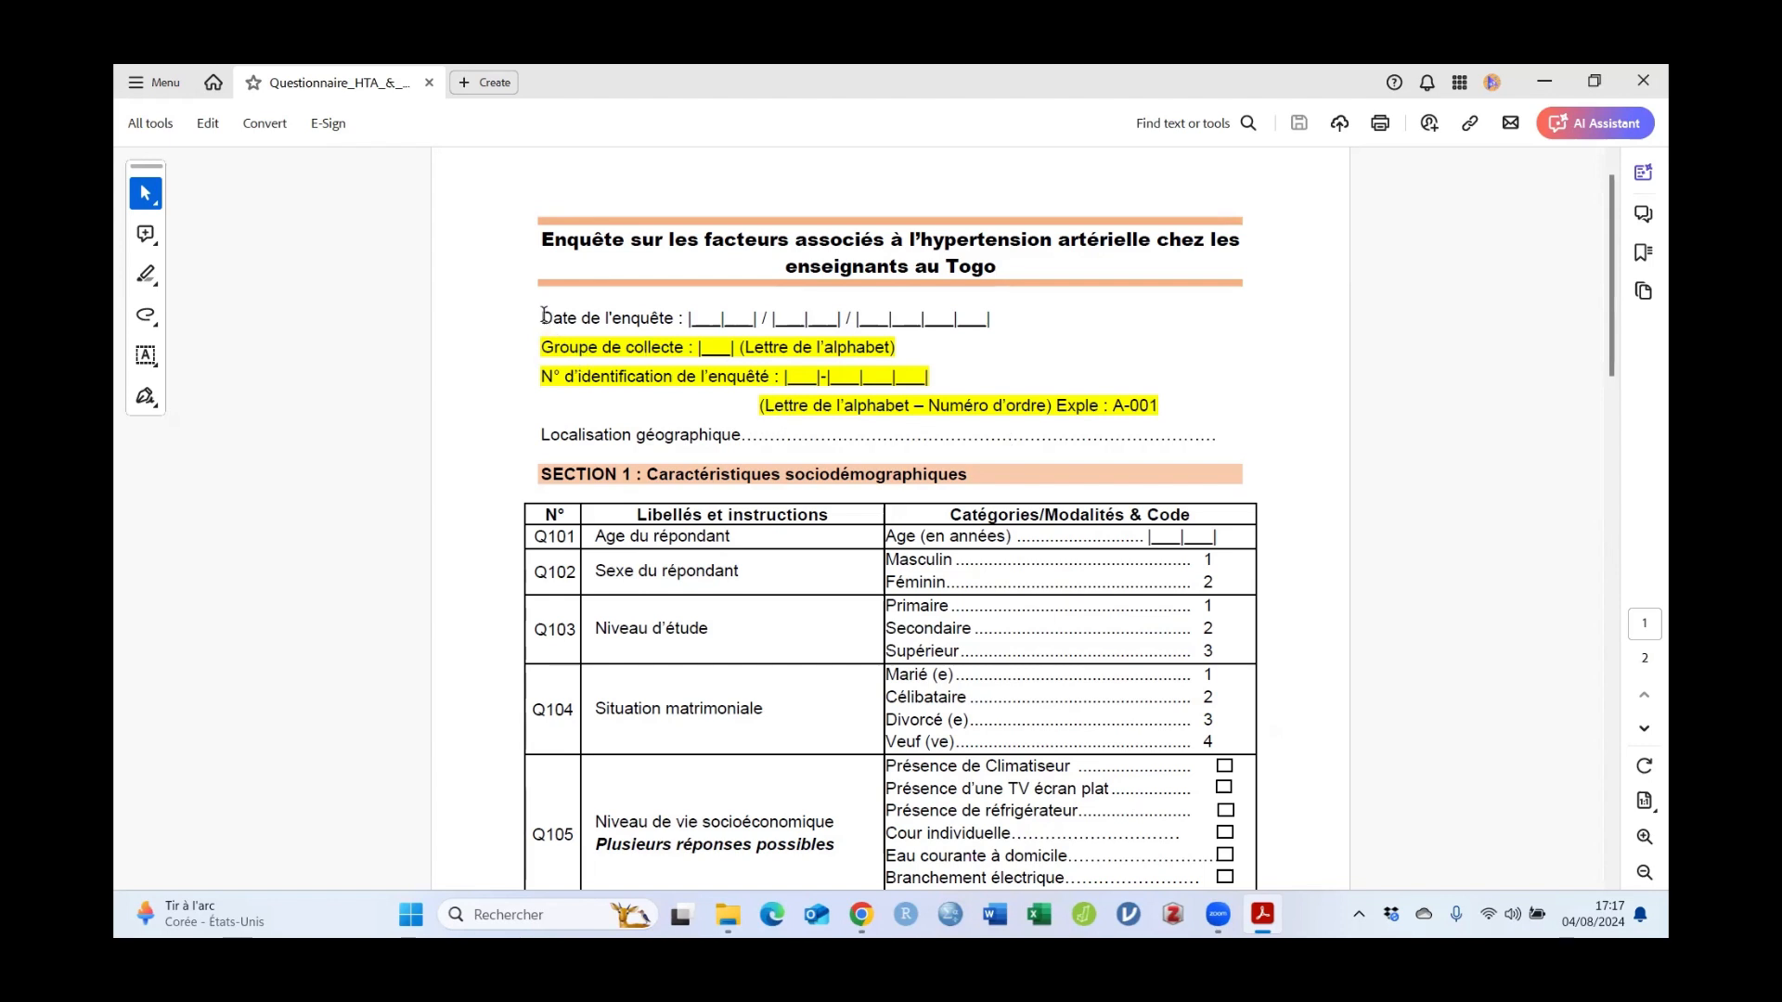
{"action": "left_click_drag", "start_coordinate": [543, 318], "coordinate": [740, 412]}
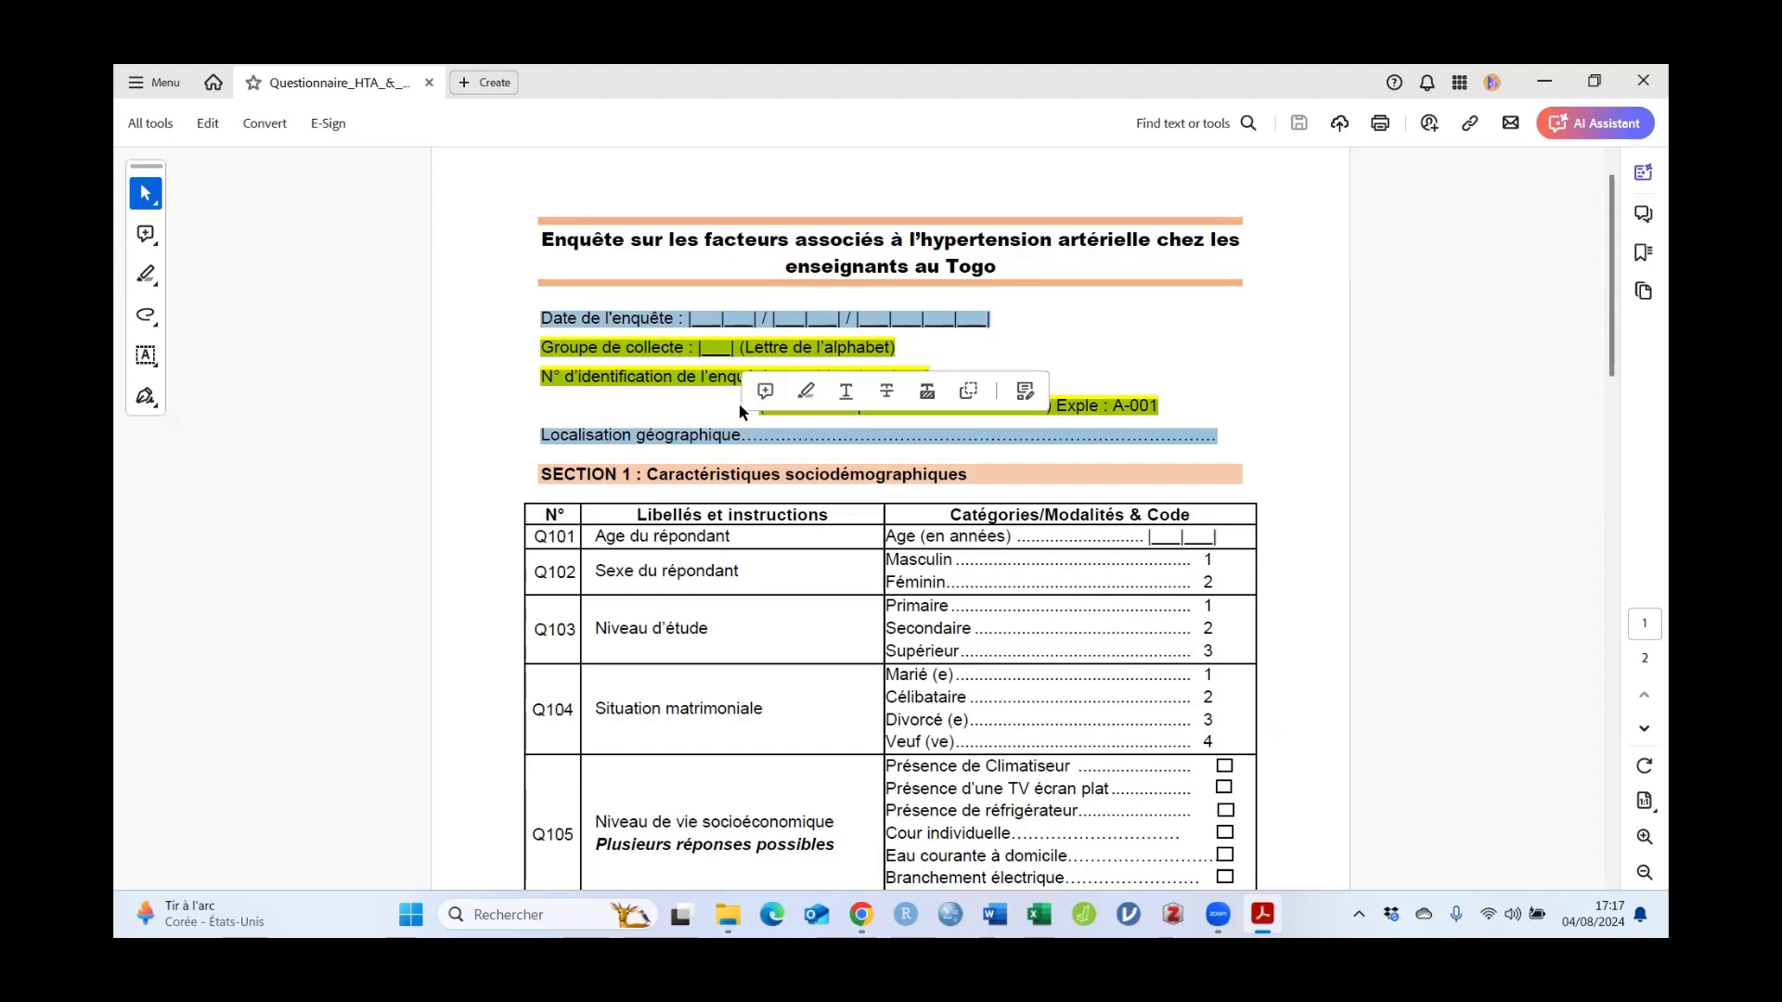
{"action": "left_click", "coordinate": [638, 326]}
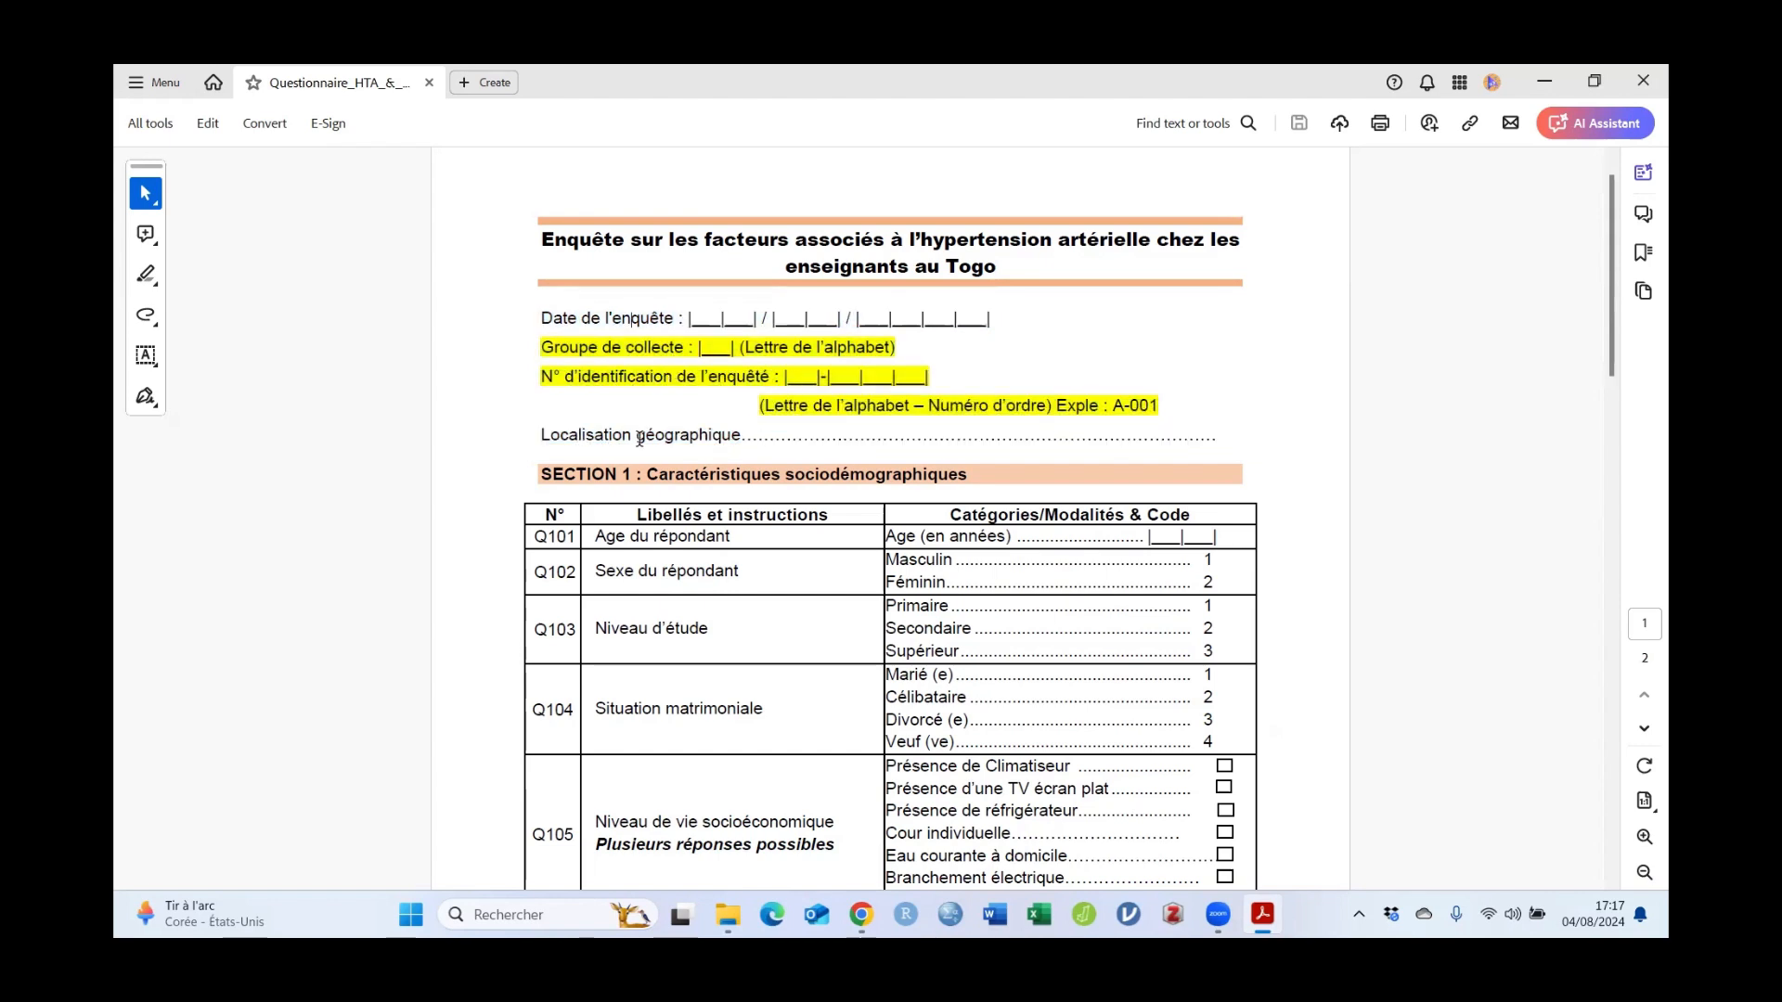
{"action": "scroll", "coordinate": [1105, 459], "scroll_direction": "down", "scroll_amount": 2}
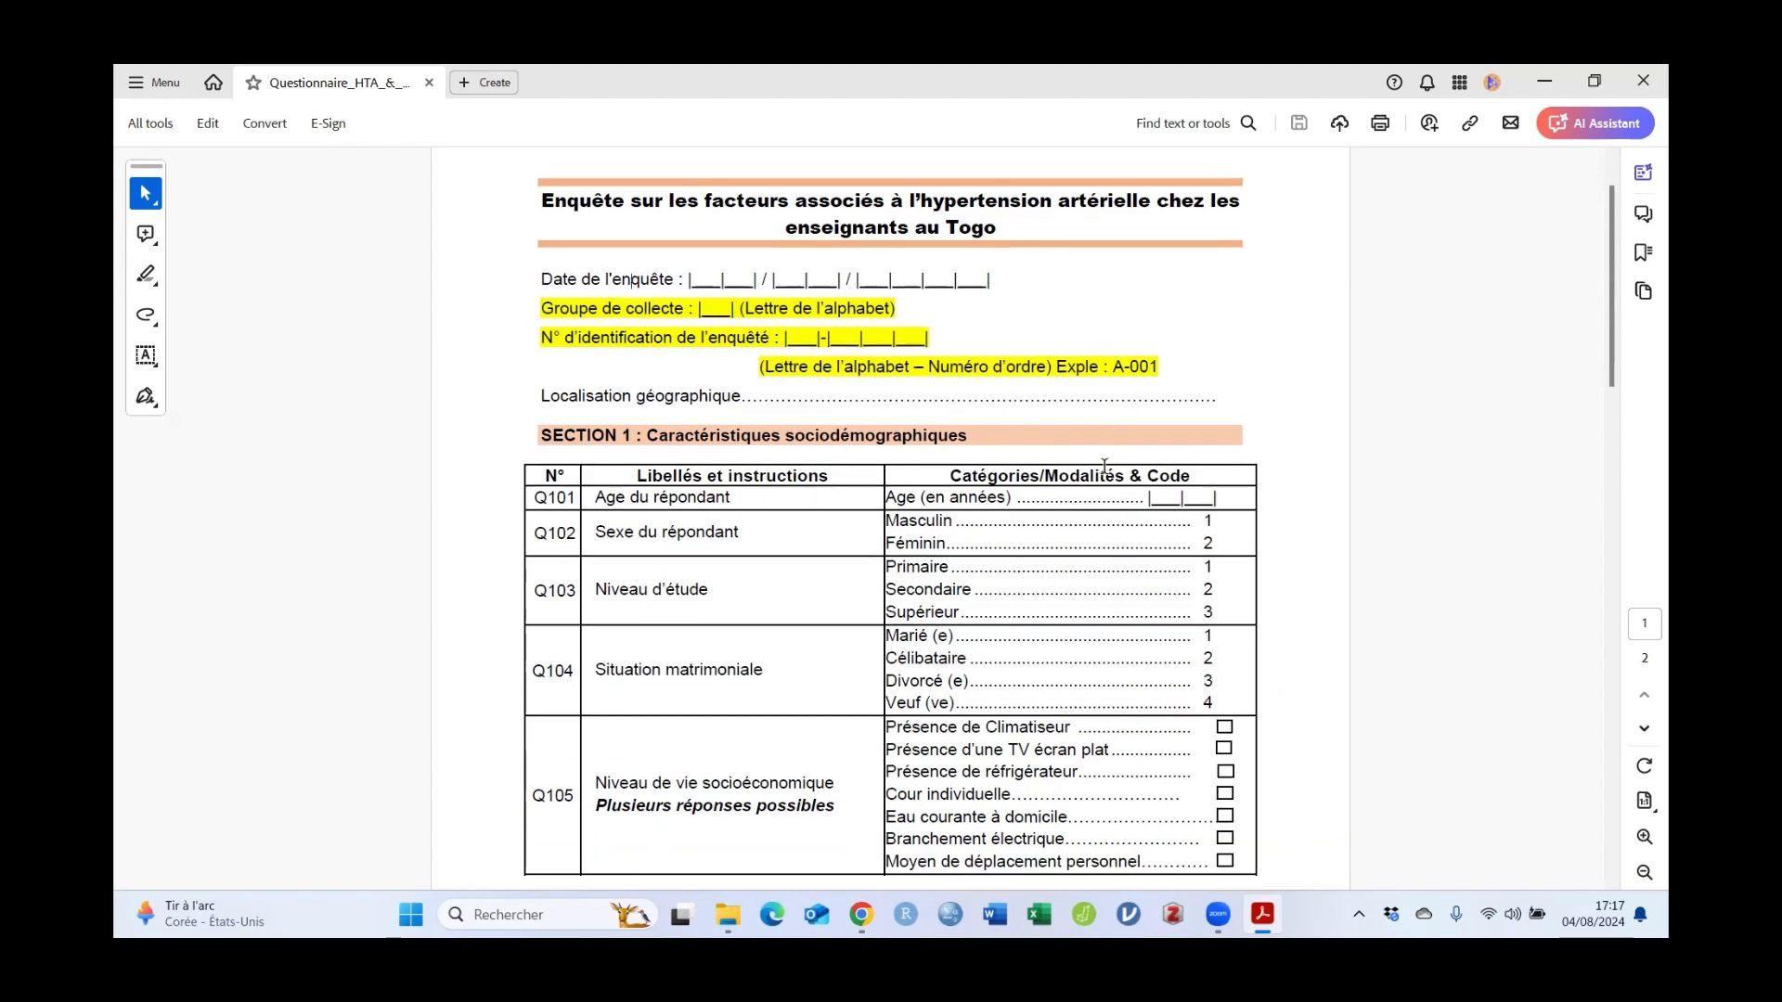
{"action": "scroll", "coordinate": [1109, 470], "scroll_direction": "down", "scroll_amount": 1}
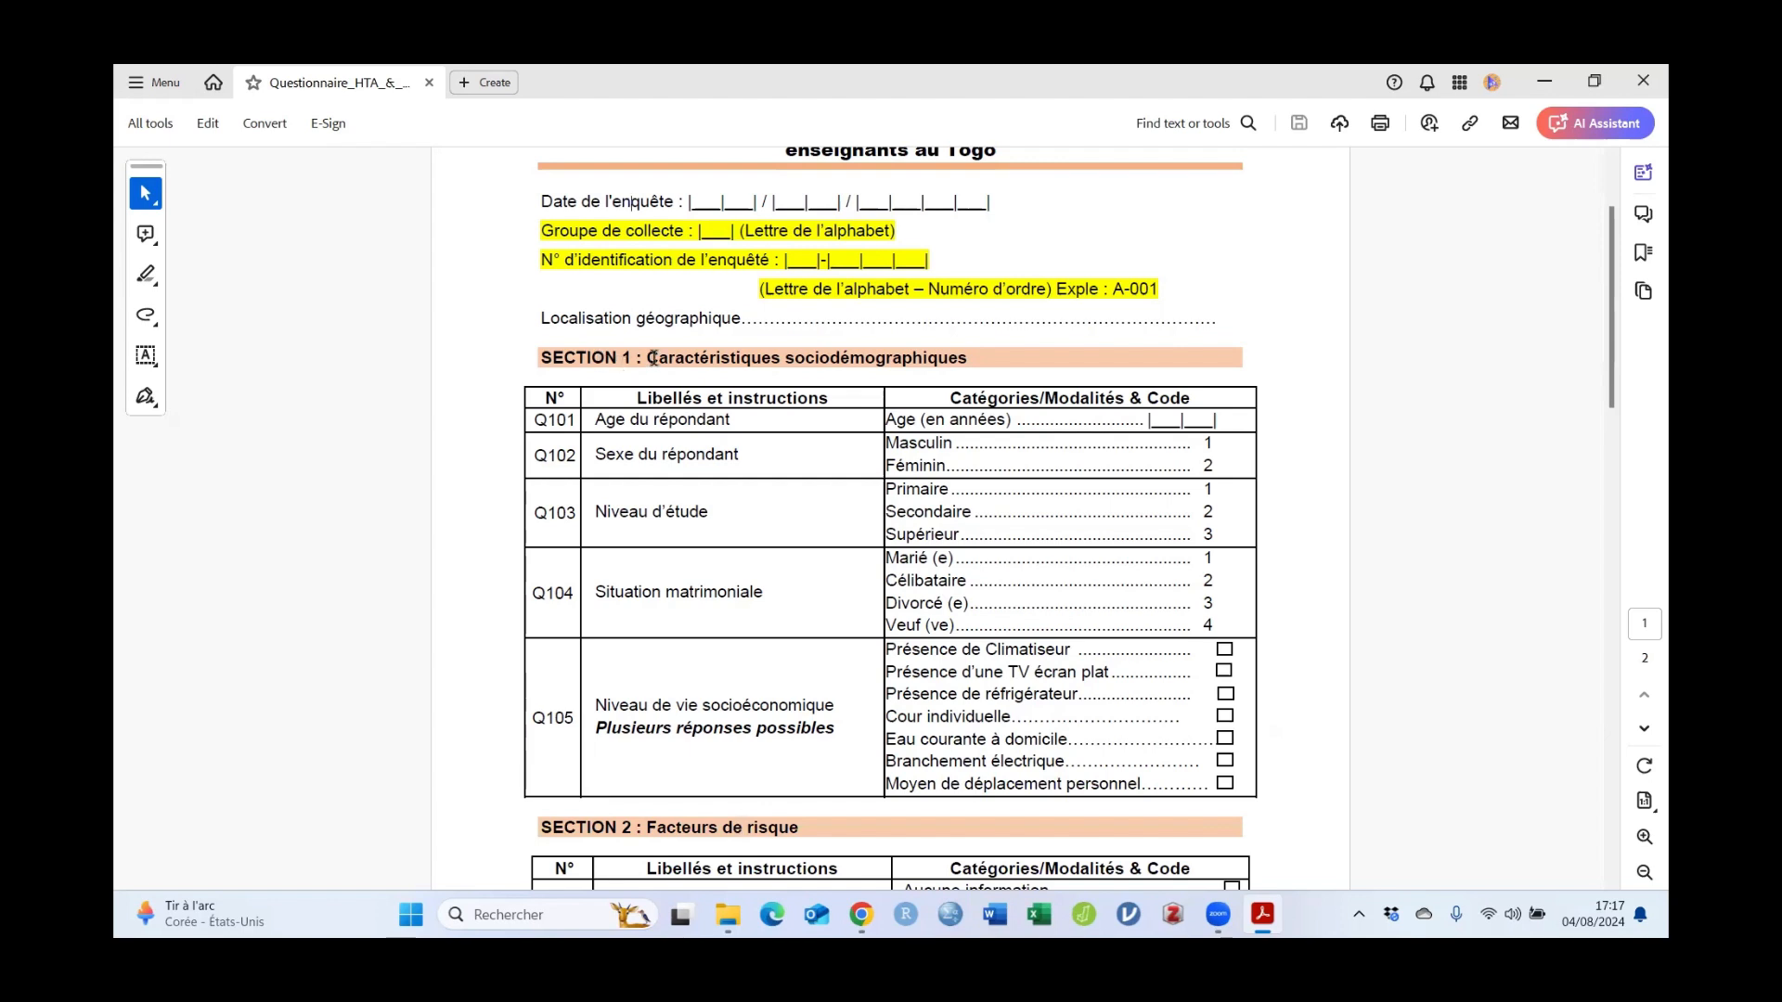
{"action": "left_click_drag", "start_coordinate": [653, 357], "coordinate": [874, 360]}
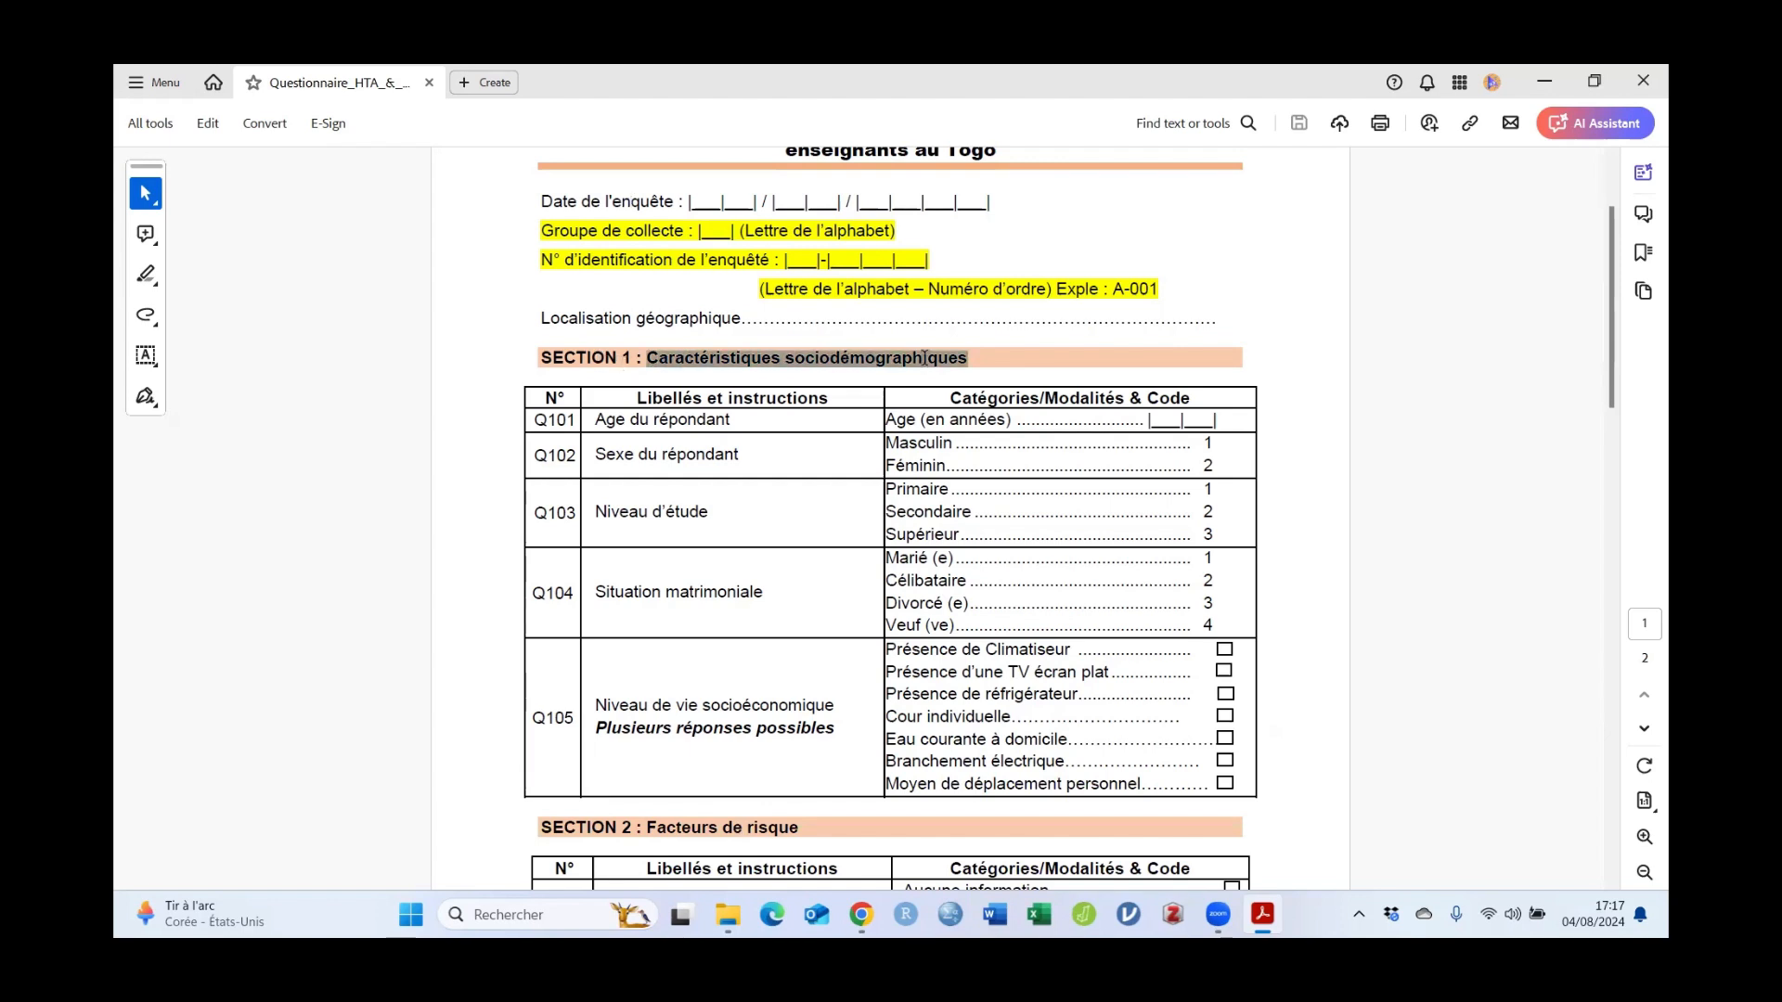
{"action": "left_click", "coordinate": [840, 397]}
{"action": "scroll", "coordinate": [766, 493], "scroll_direction": "down", "scroll_amount": 2}
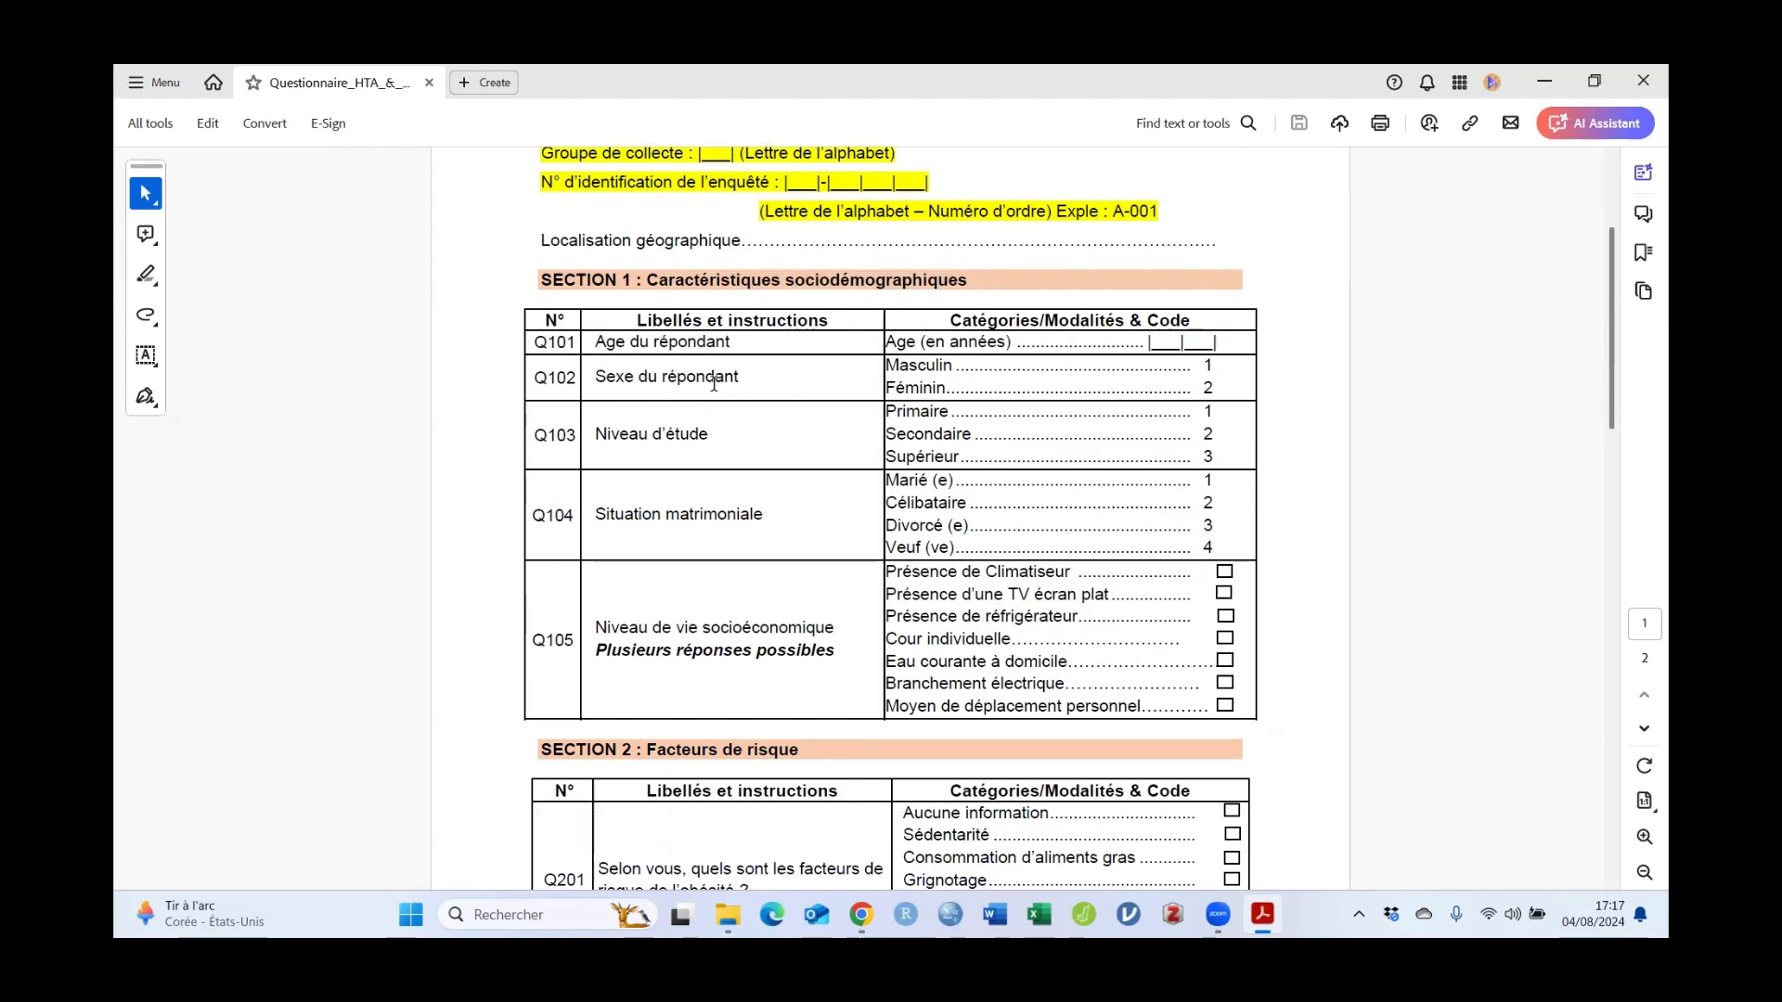
{"action": "left_click_drag", "start_coordinate": [888, 365], "coordinate": [1218, 396]}
{"action": "left_click", "coordinate": [1021, 436]}
{"action": "left_click_drag", "start_coordinate": [597, 629], "coordinate": [787, 631]}
{"action": "left_click", "coordinate": [731, 664]}
{"action": "scroll", "coordinate": [1238, 555], "scroll_direction": "down", "scroll_amount": 5}
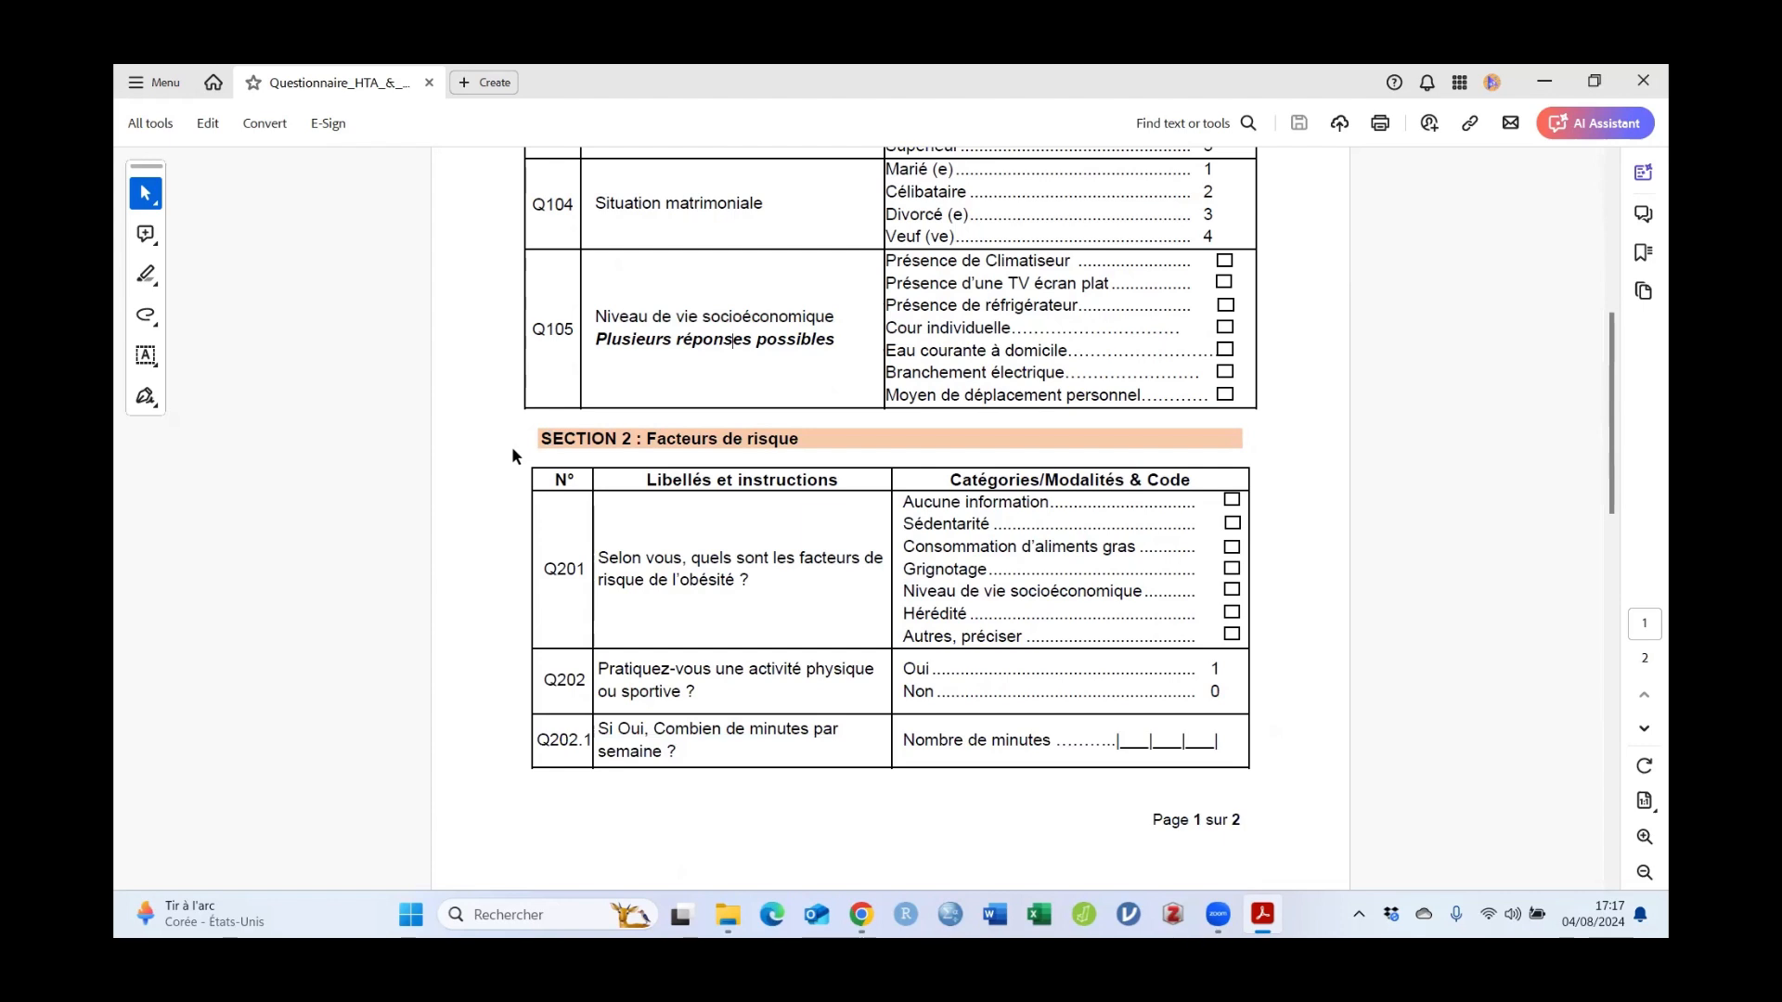
Step: Review Section 2 on risk factors and Section 3 on satisfaction through question Q302, and return to the questionnaire's title
{"action": "scroll", "coordinate": [761, 515], "scroll_direction": "down", "scroll_amount": 2}
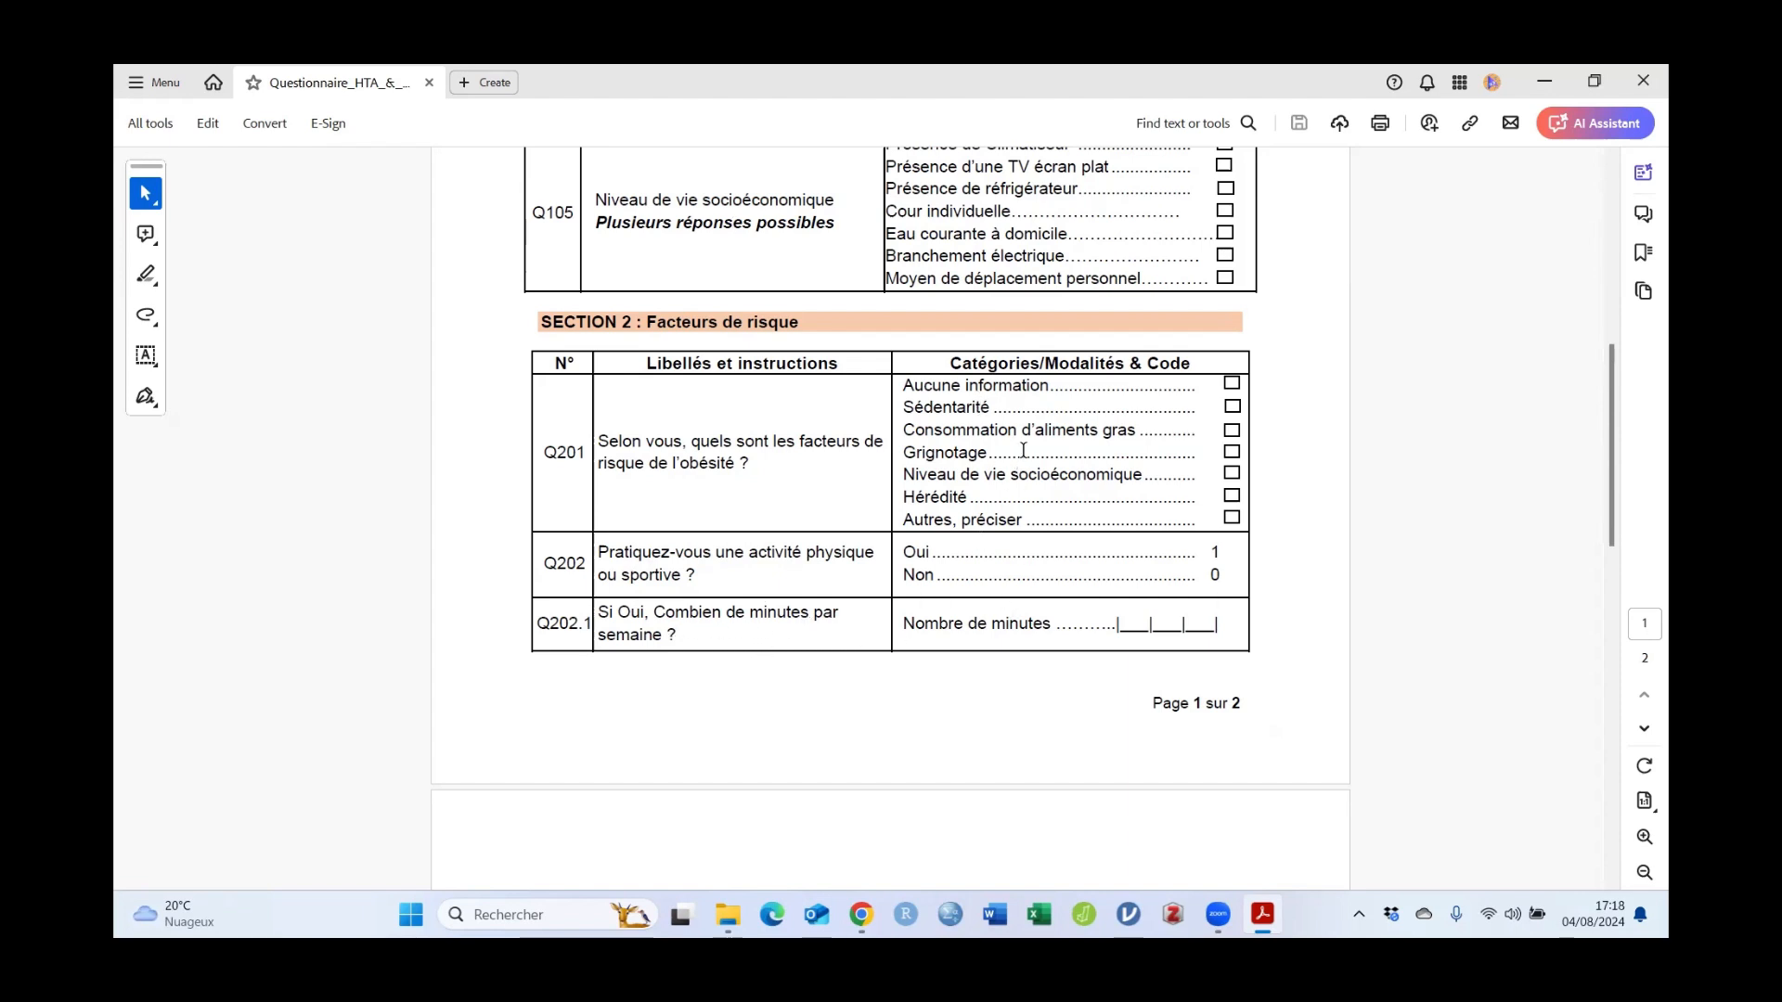
{"action": "scroll", "coordinate": [1083, 506], "scroll_direction": "down", "scroll_amount": 3}
{"action": "scroll", "coordinate": [1083, 508], "scroll_direction": "down", "scroll_amount": 3}
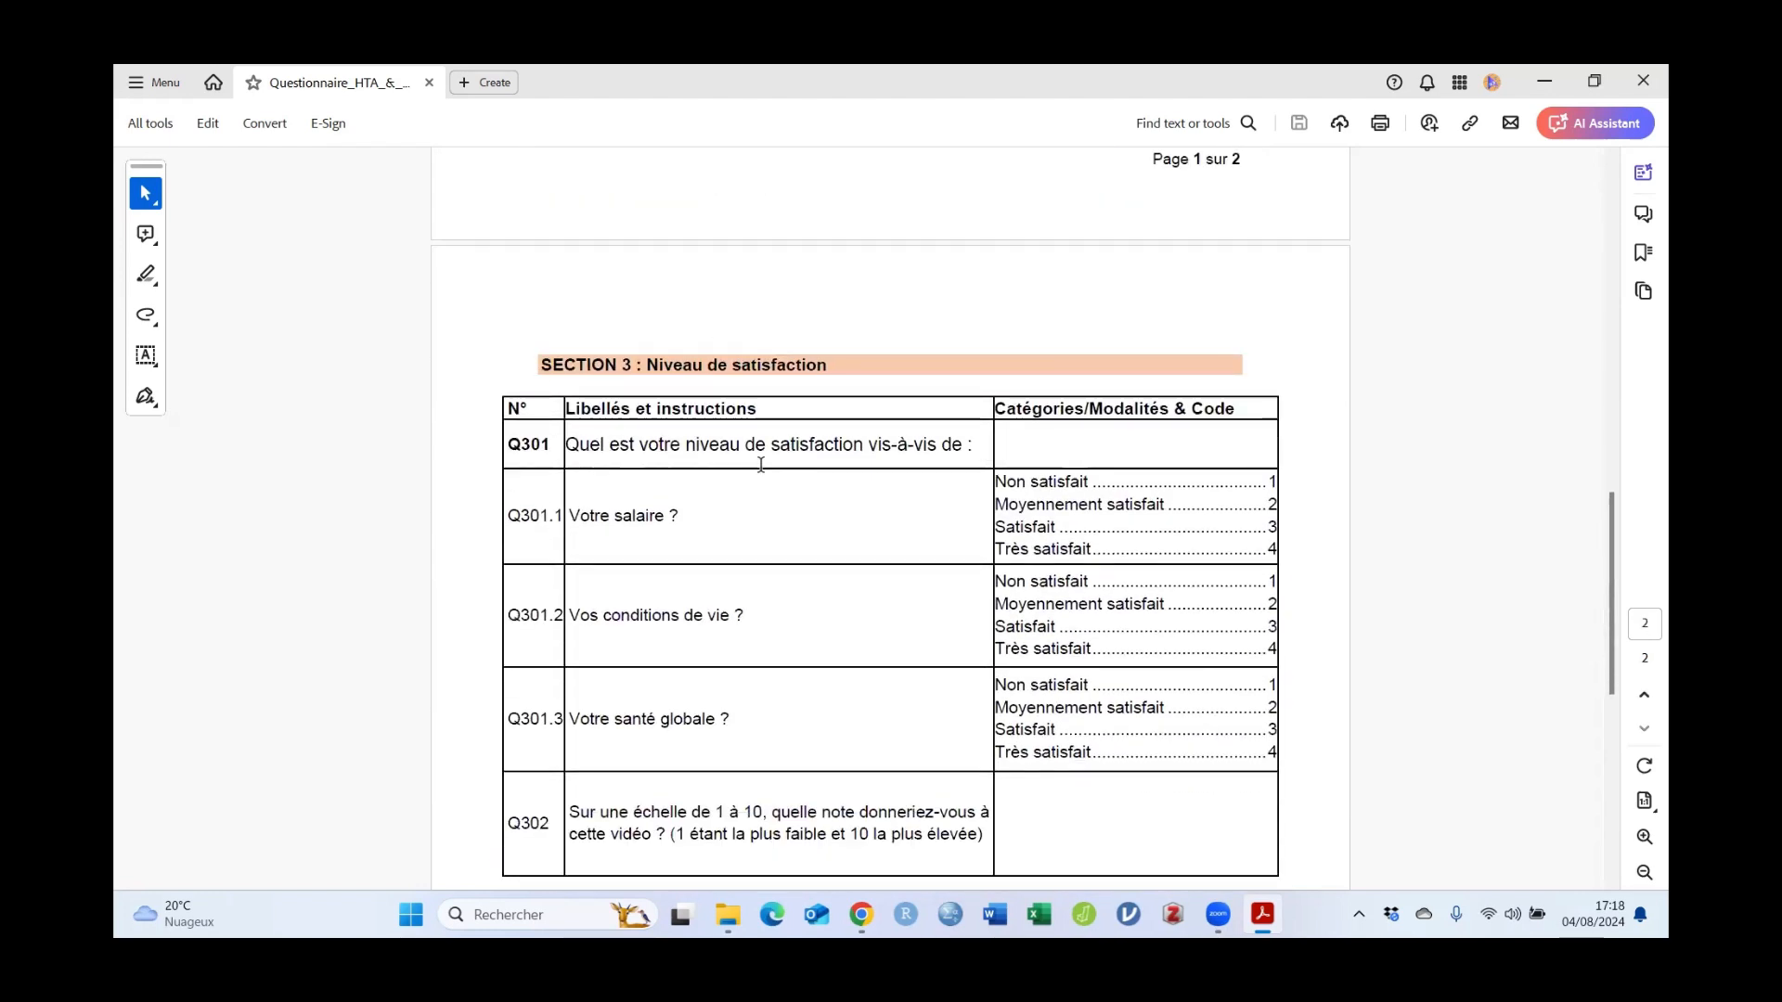
{"action": "scroll", "coordinate": [661, 445], "scroll_direction": "down", "scroll_amount": 1}
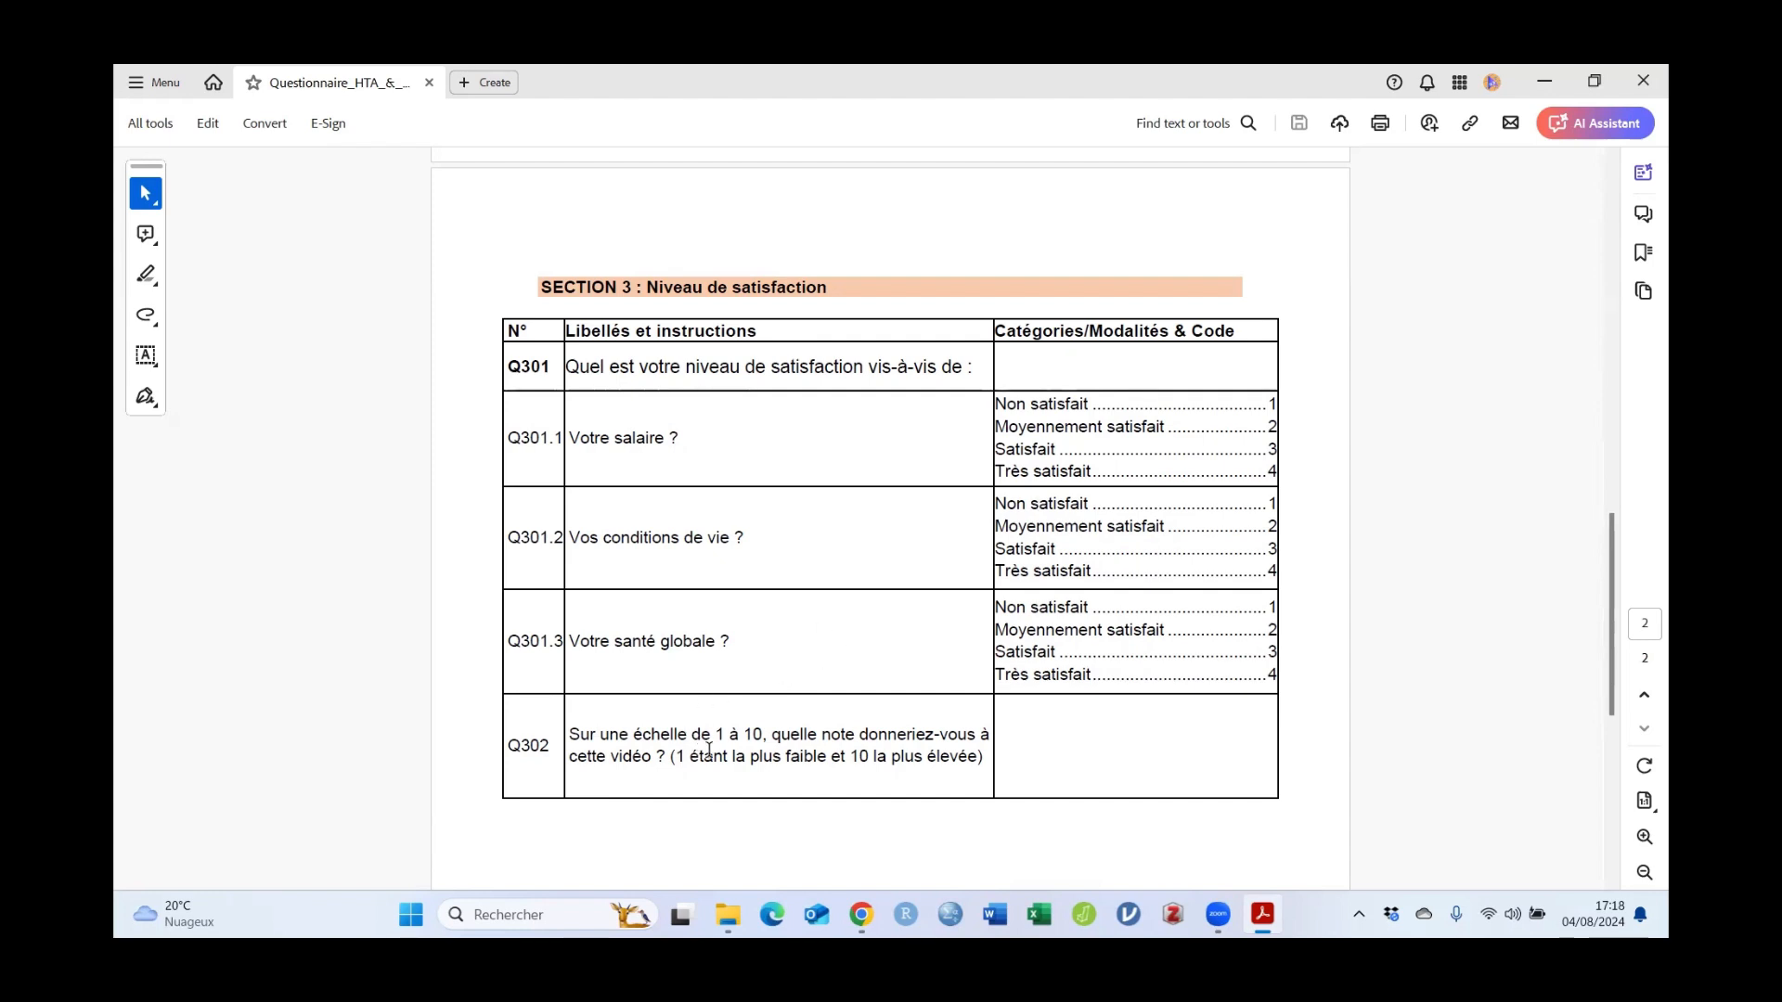
{"action": "left_click_drag", "start_coordinate": [601, 736], "coordinate": [923, 763]}
{"action": "scroll", "coordinate": [1299, 732], "scroll_direction": "down", "scroll_amount": 2}
{"action": "scroll", "coordinate": [1415, 742], "scroll_direction": "down", "scroll_amount": 4}
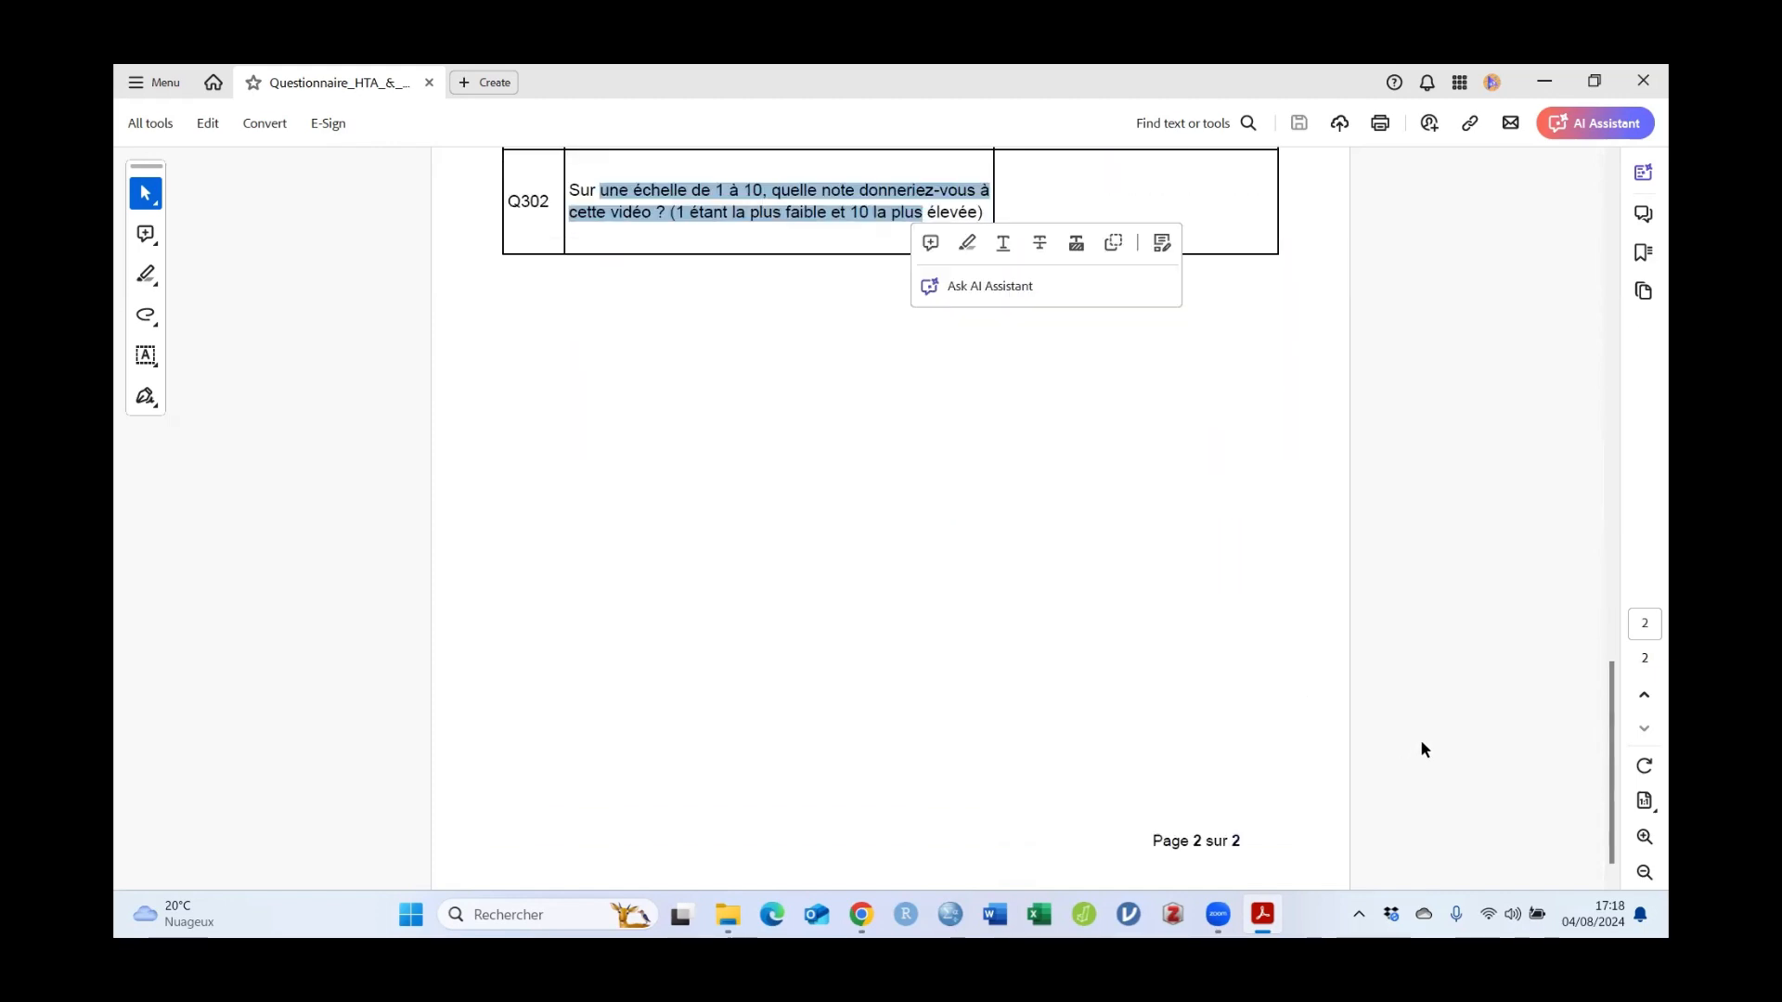
{"action": "scroll", "coordinate": [1322, 793], "scroll_direction": "down", "scroll_amount": 1}
{"action": "left_click_drag", "start_coordinate": [1607, 755], "coordinate": [1544, 262]}
{"action": "scroll", "coordinate": [1543, 262], "scroll_direction": "up", "scroll_amount": 1}
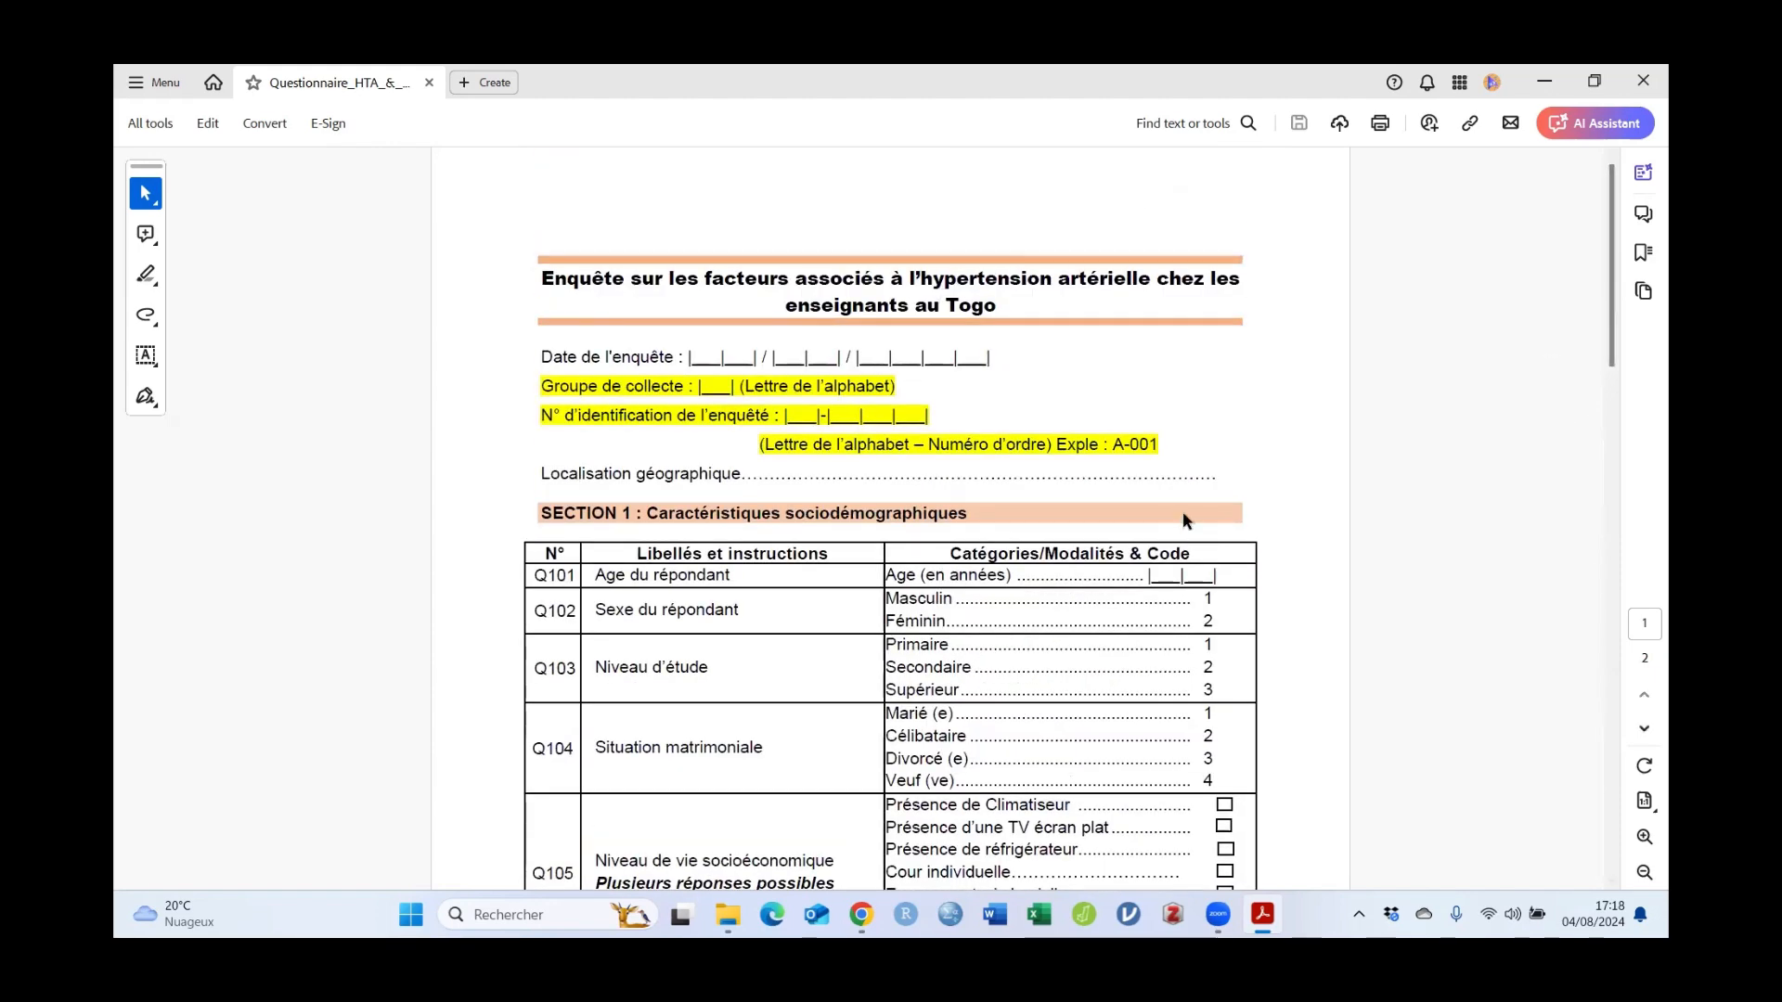
Step: Switch to Chrome, search Google for kobotoolbox and log in to KoboToolbox with the prefilled account credentials
{"action": "mouse_move", "coordinate": [861, 916]}
{"action": "left_click", "coordinate": [861, 807]}
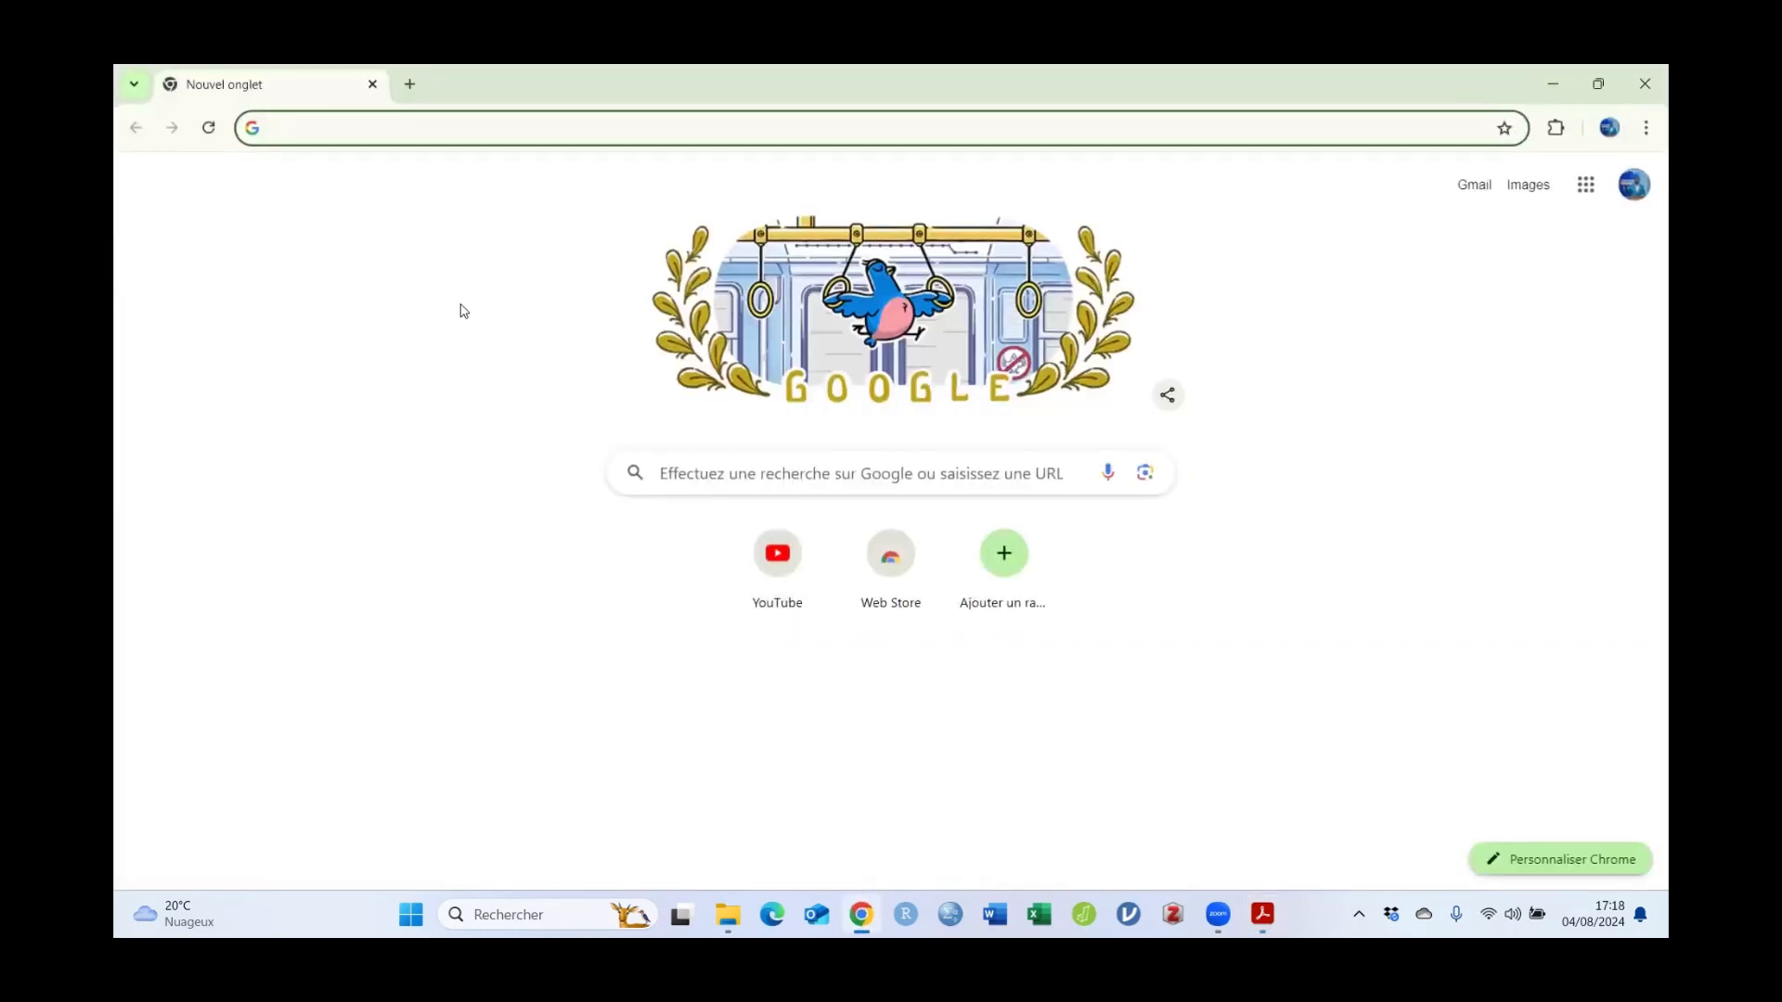
{"action": "left_click", "coordinate": [469, 124]}
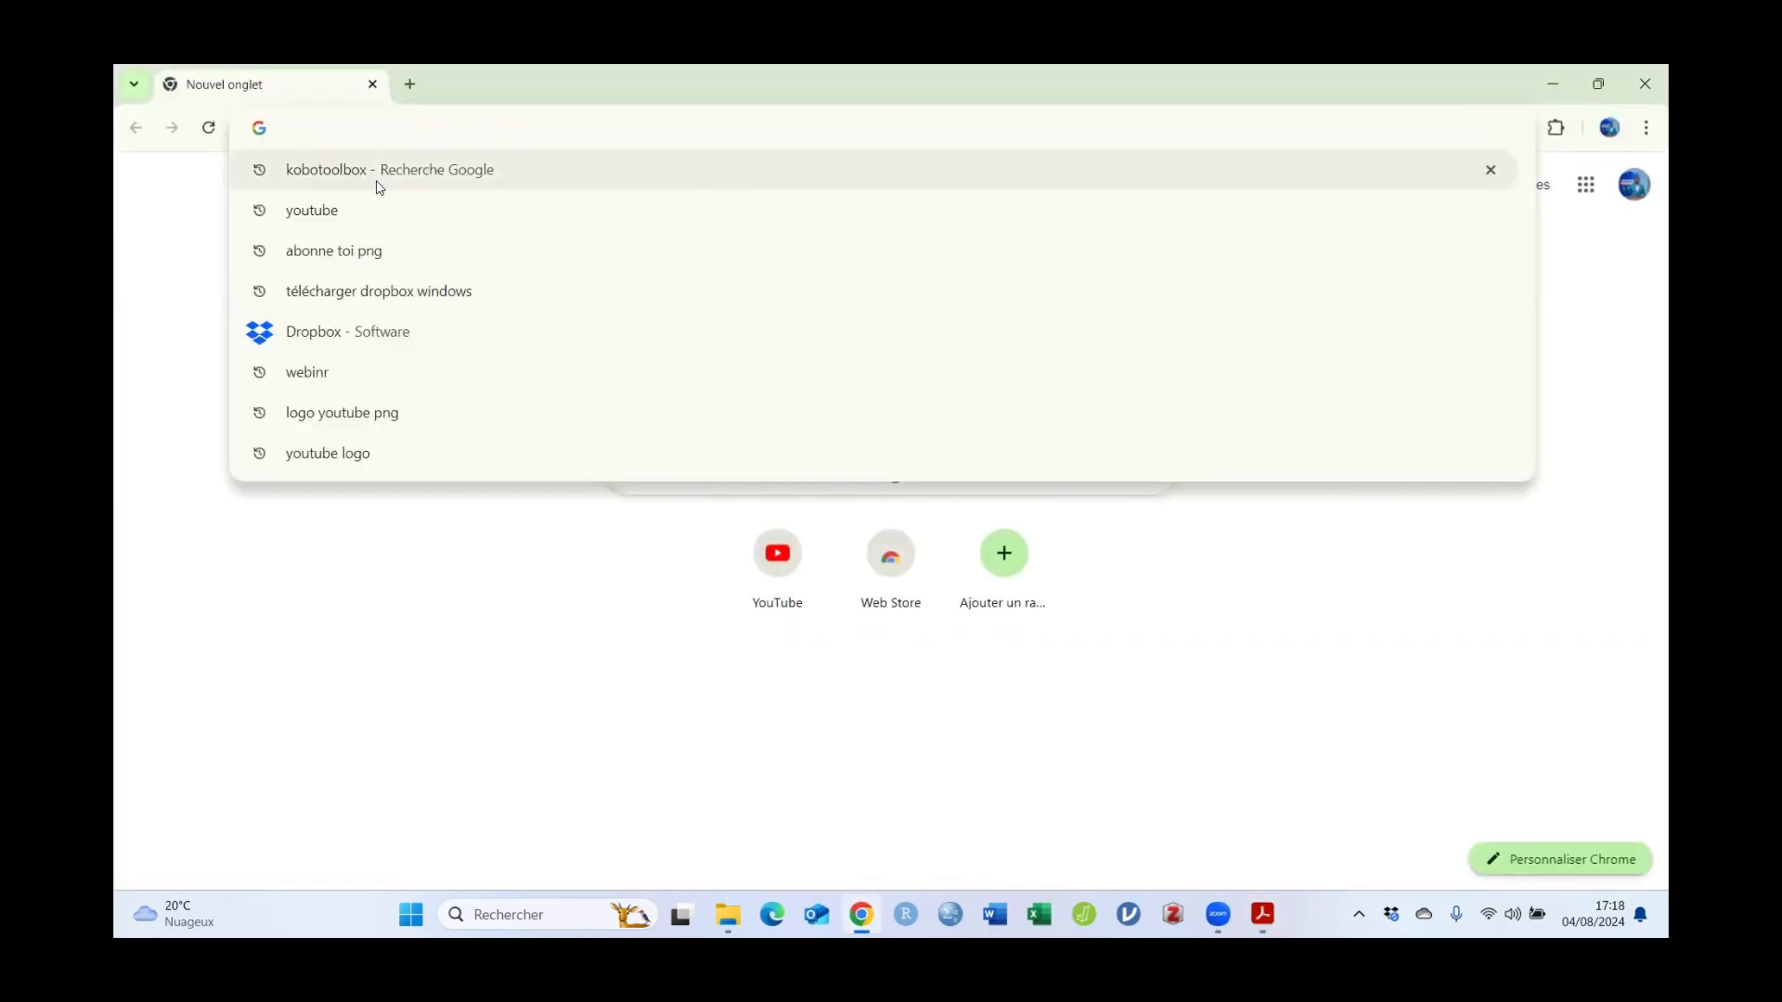
{"action": "left_click", "coordinate": [361, 177]}
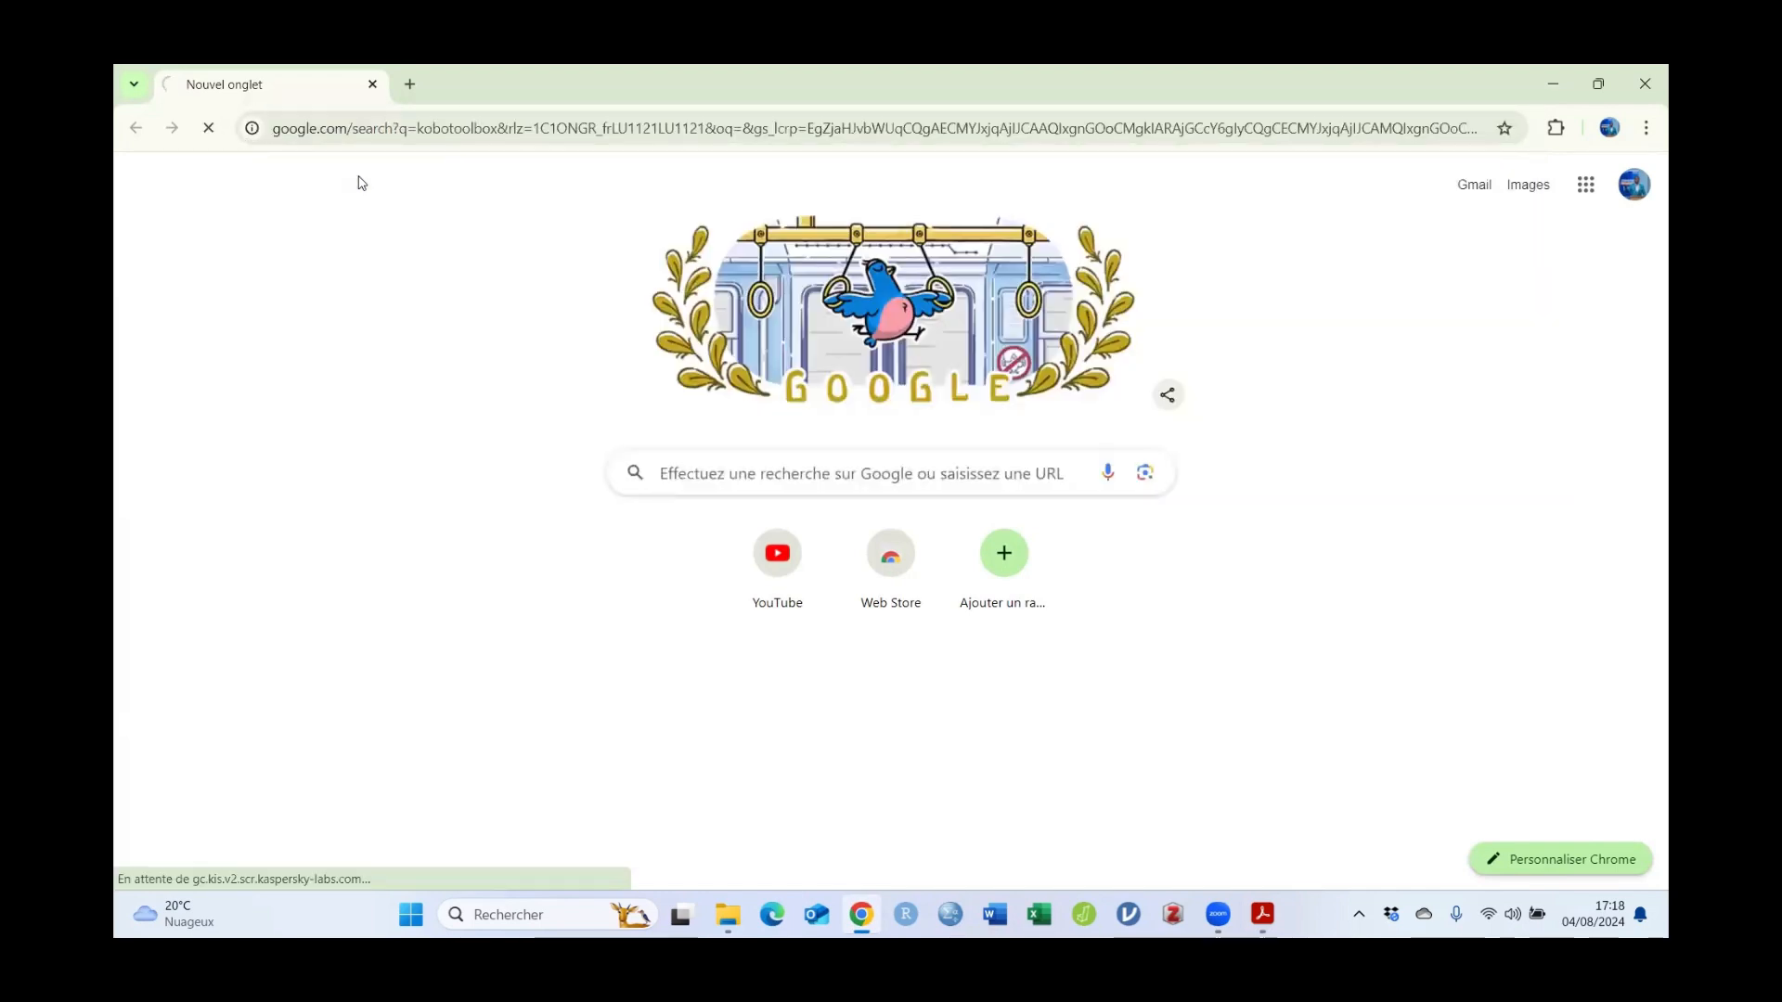
{"action": "scroll", "coordinate": [560, 440], "scroll_direction": "down", "scroll_amount": 1}
{"action": "scroll", "coordinate": [559, 440], "scroll_direction": "up", "scroll_amount": 1}
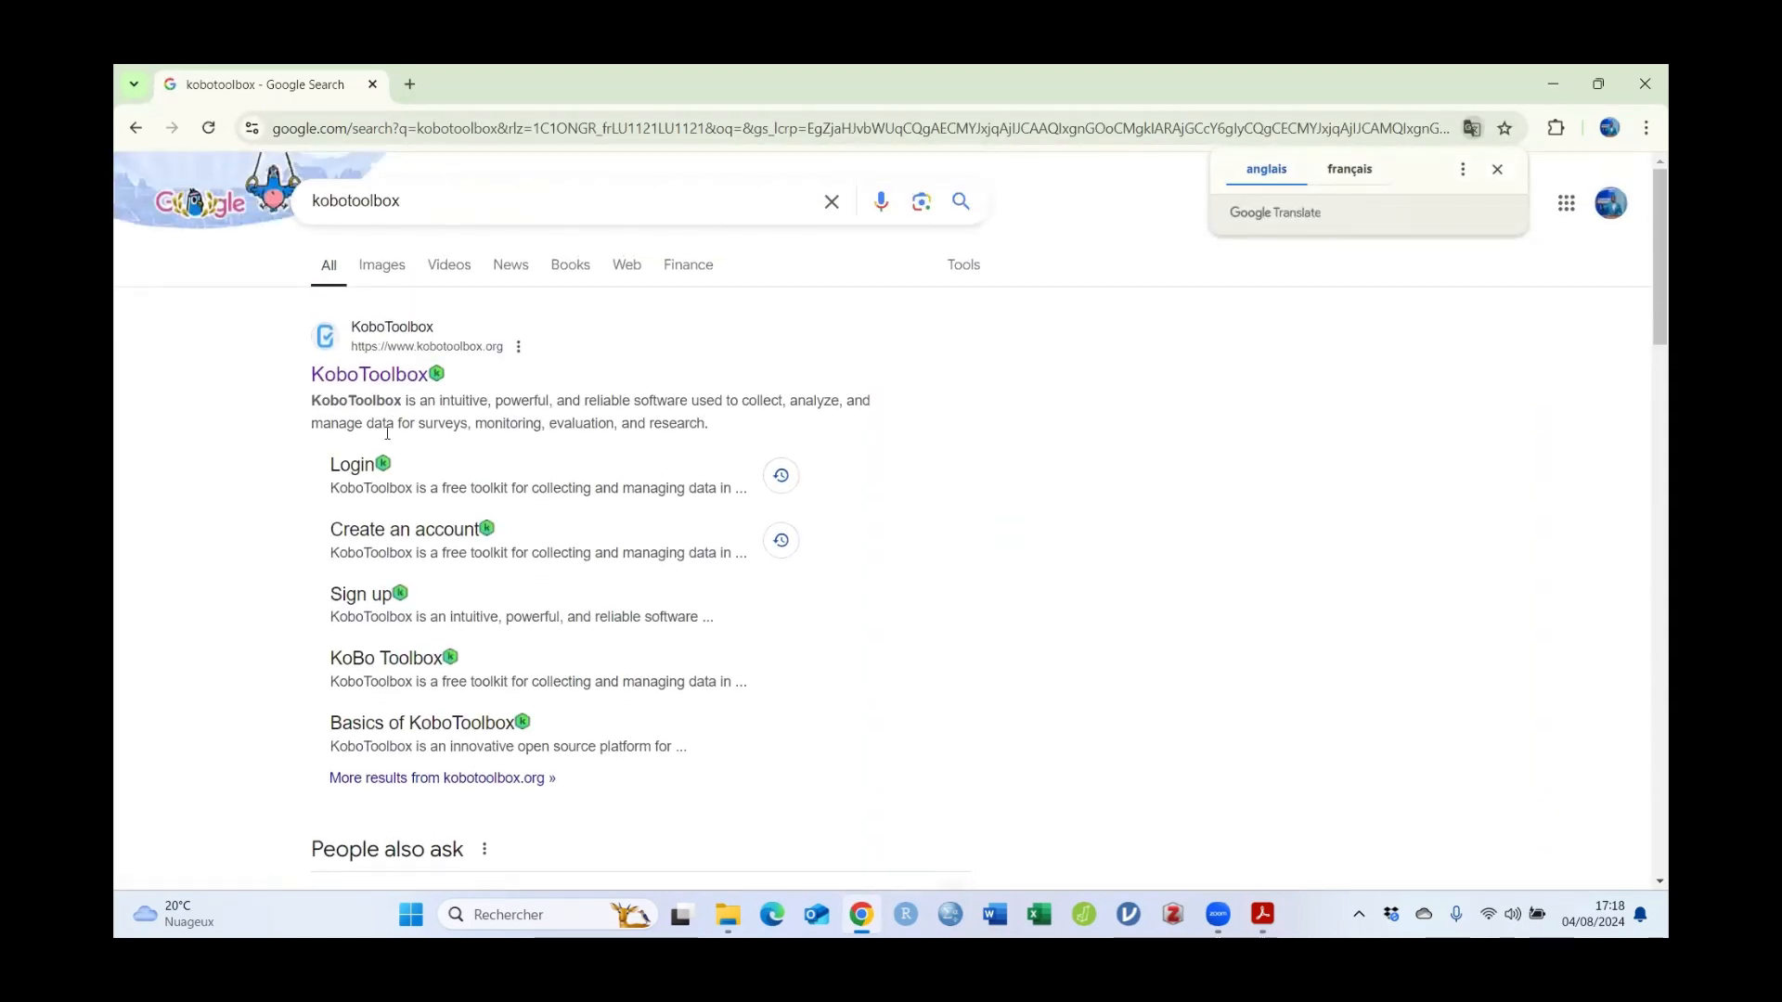
{"action": "left_click", "coordinate": [358, 471]}
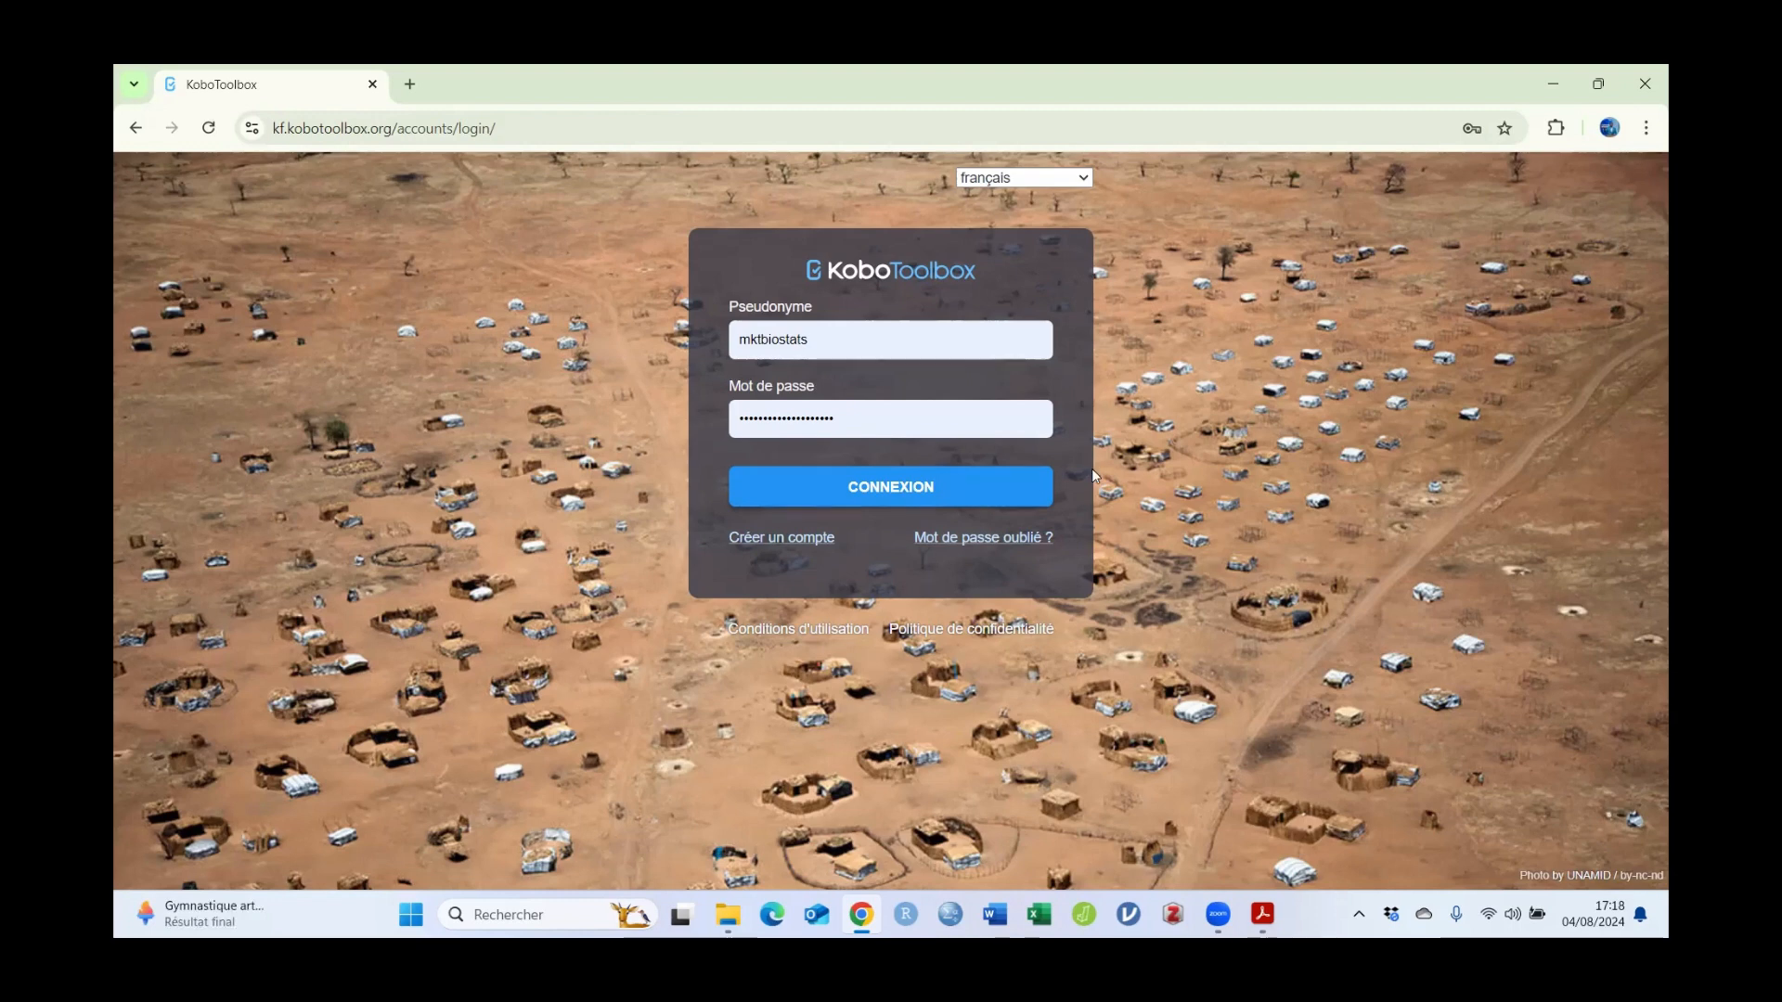
{"action": "left_click", "coordinate": [864, 487]}
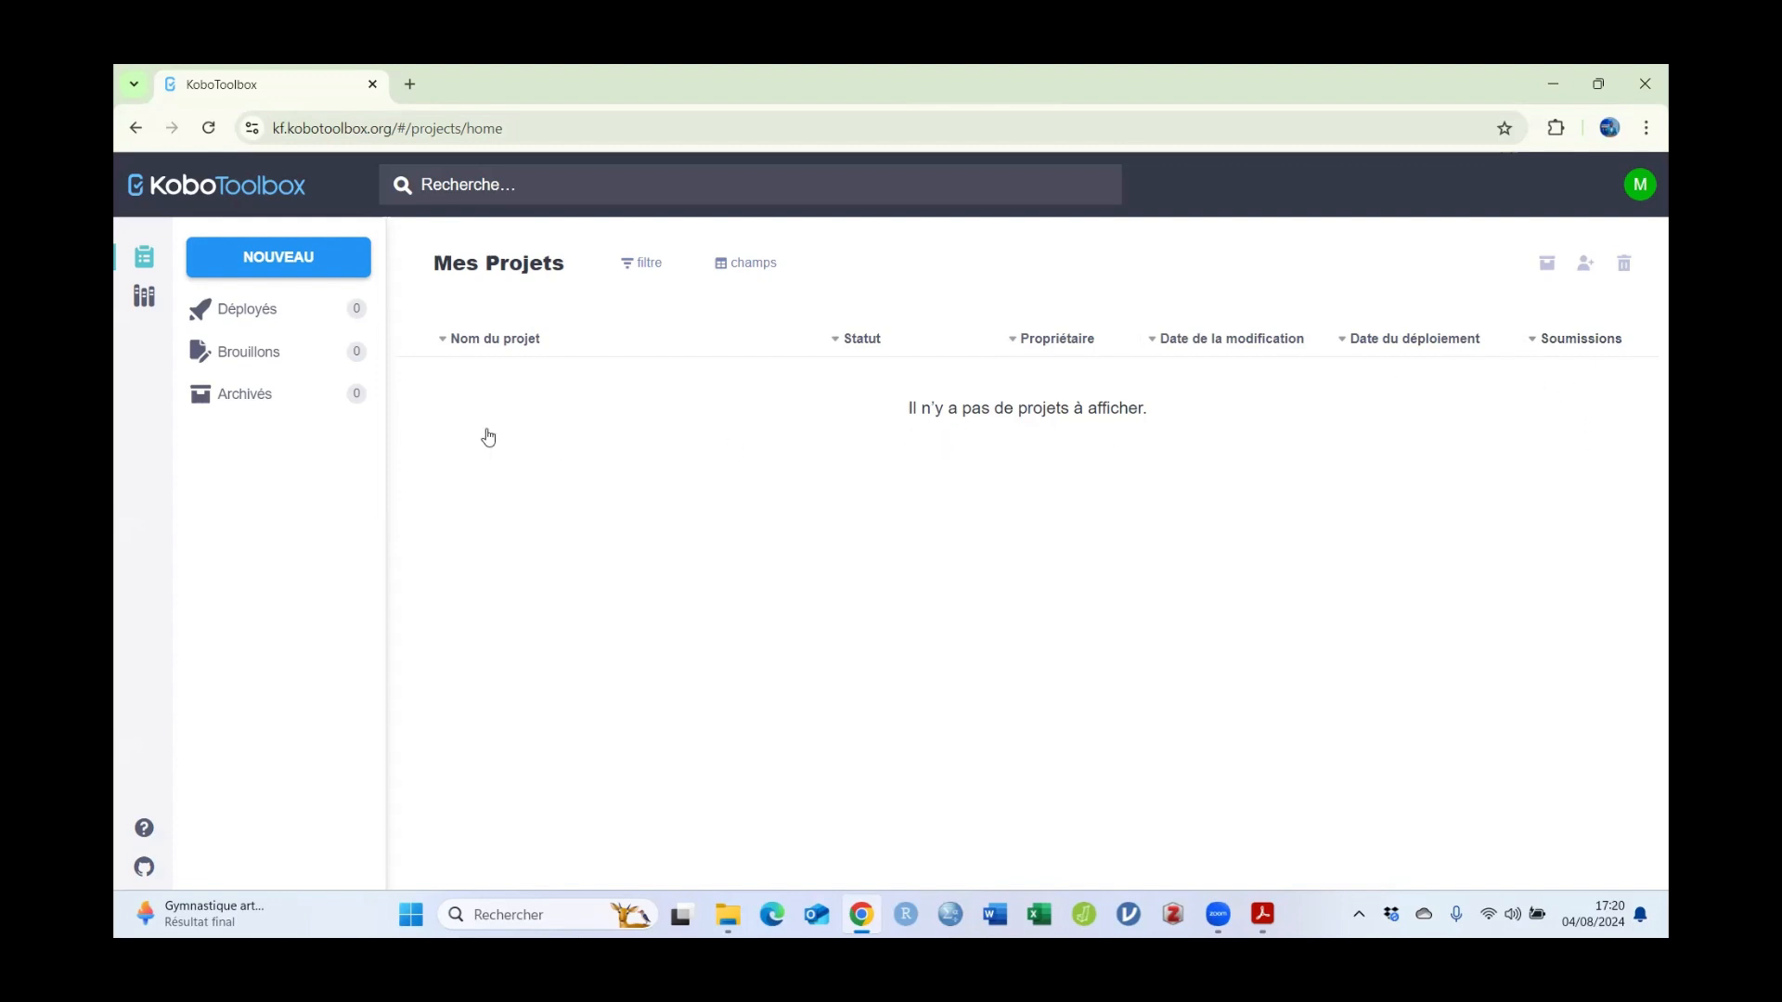
Step: Start a new project with the form builder (Construction du formulaires) as its source and begin entering the project title
{"action": "left_click", "coordinate": [267, 269]}
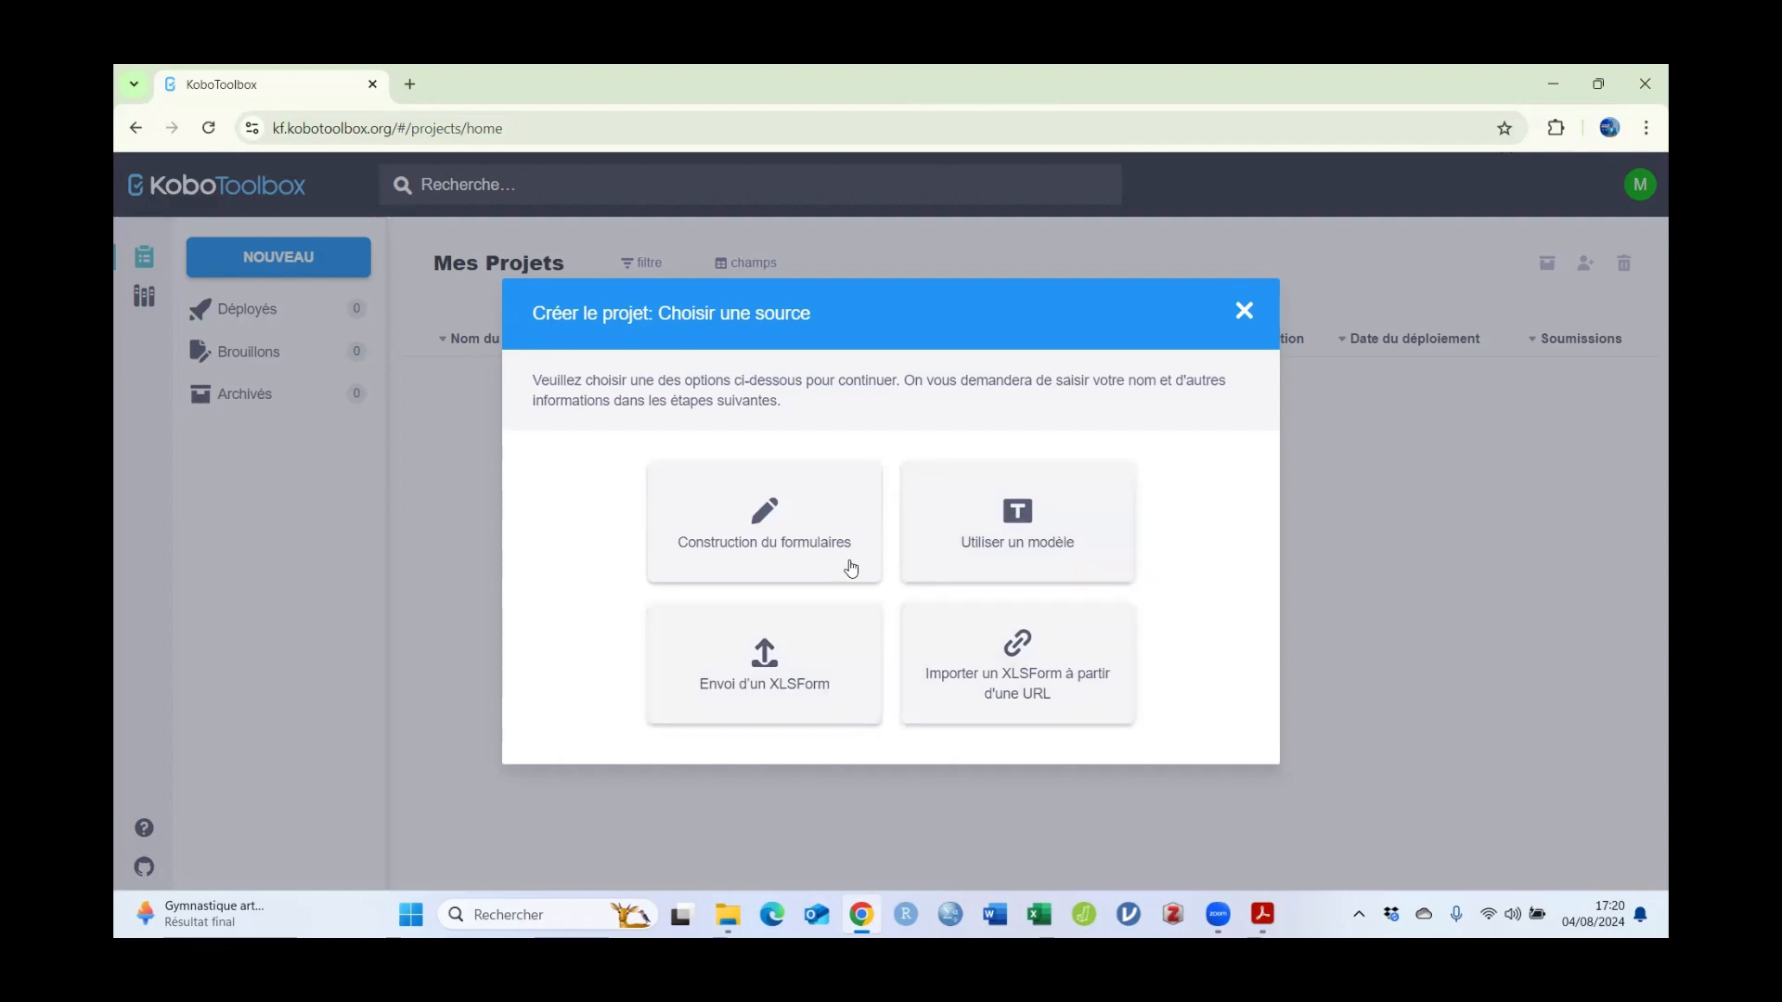
{"action": "left_click", "coordinate": [757, 543]}
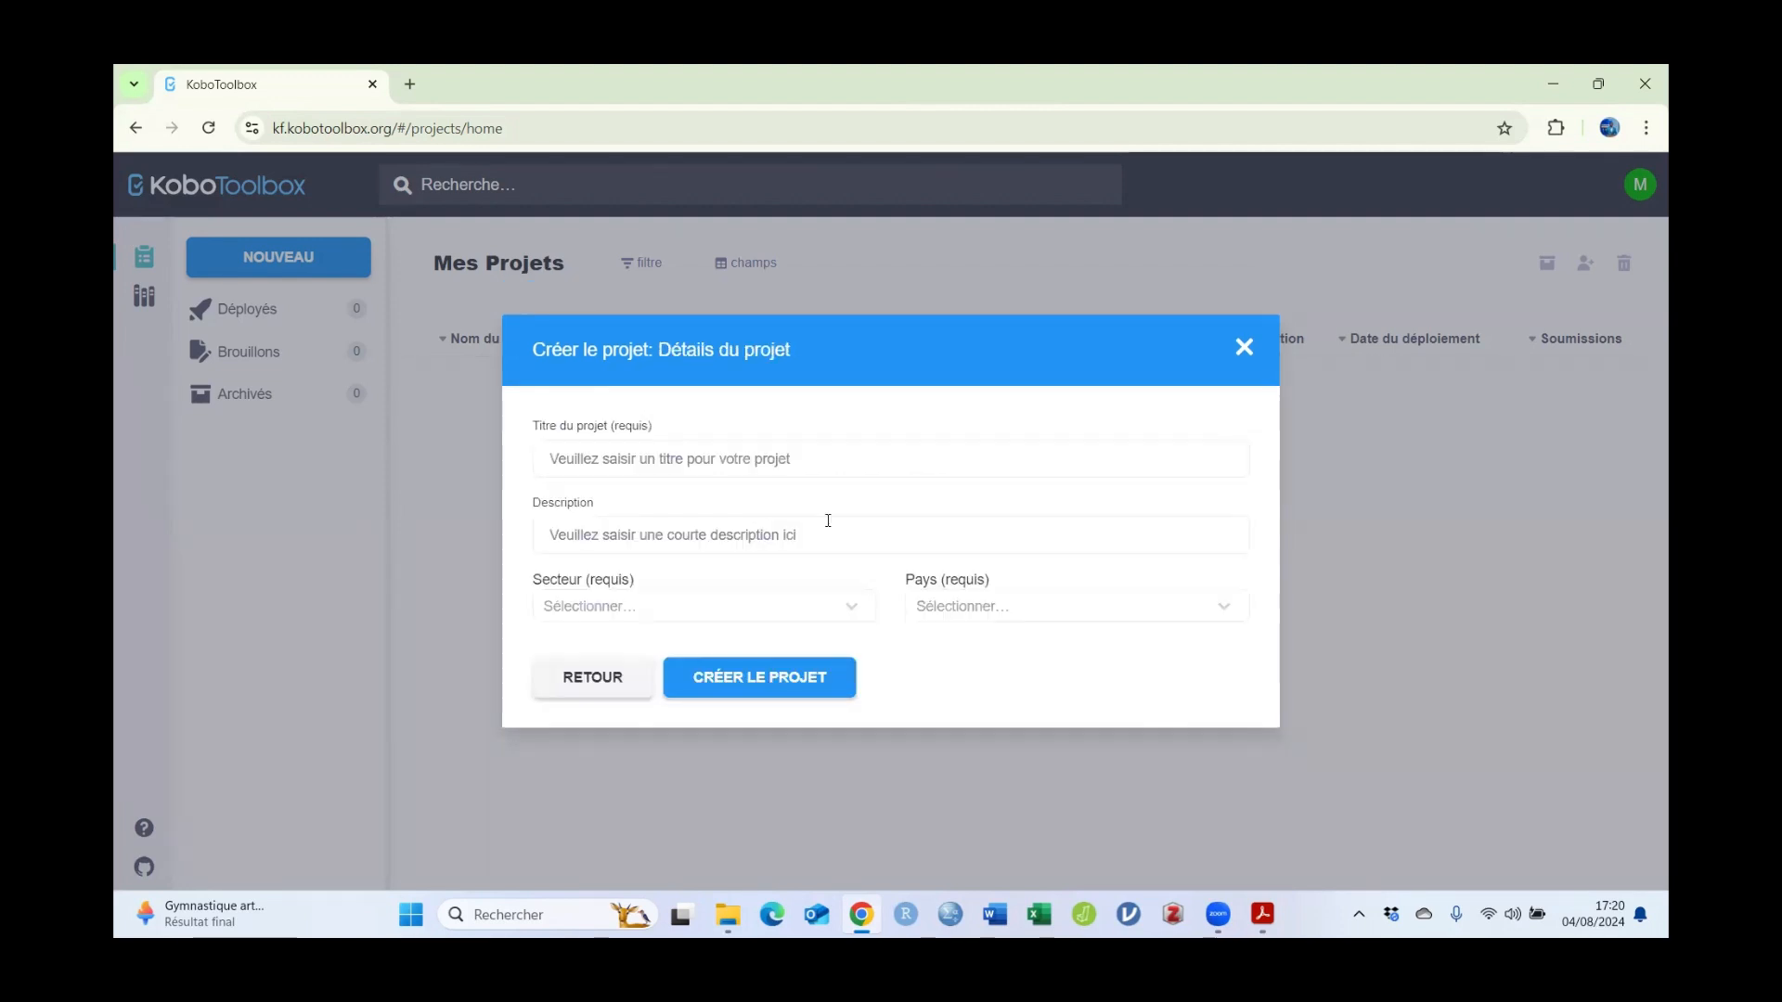
{"action": "left_click", "coordinate": [741, 461]}
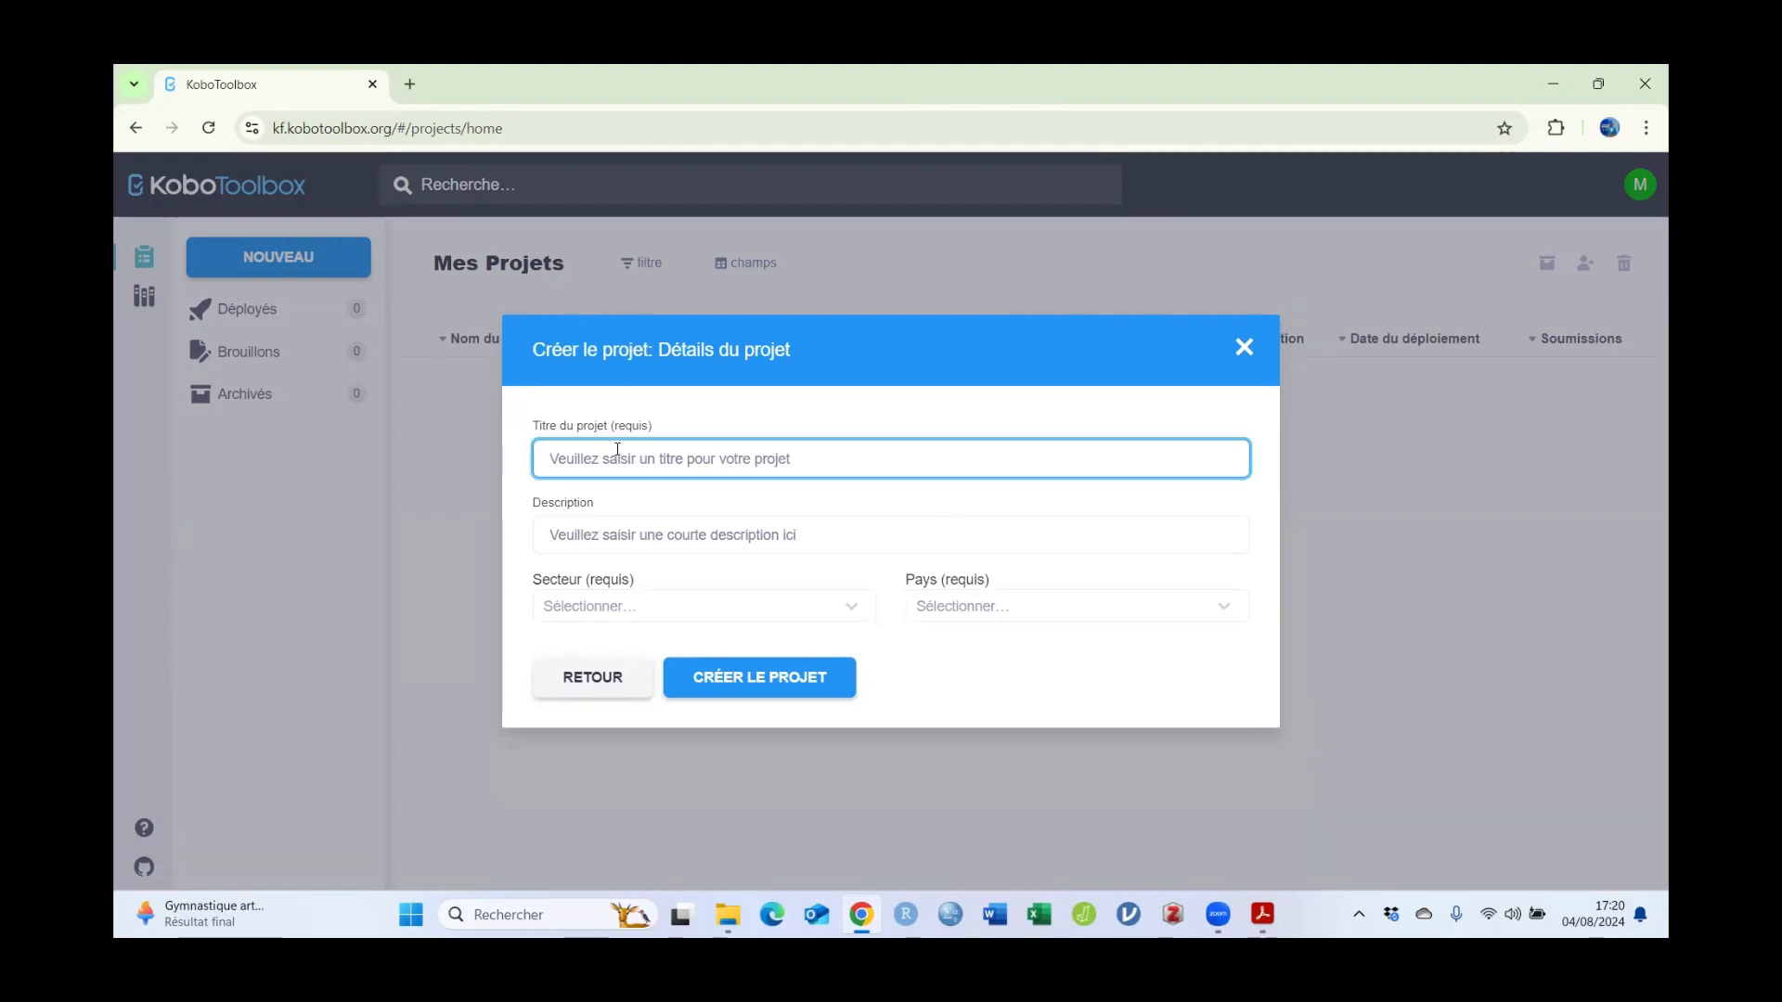
{"action": "left_click", "coordinate": [538, 427]}
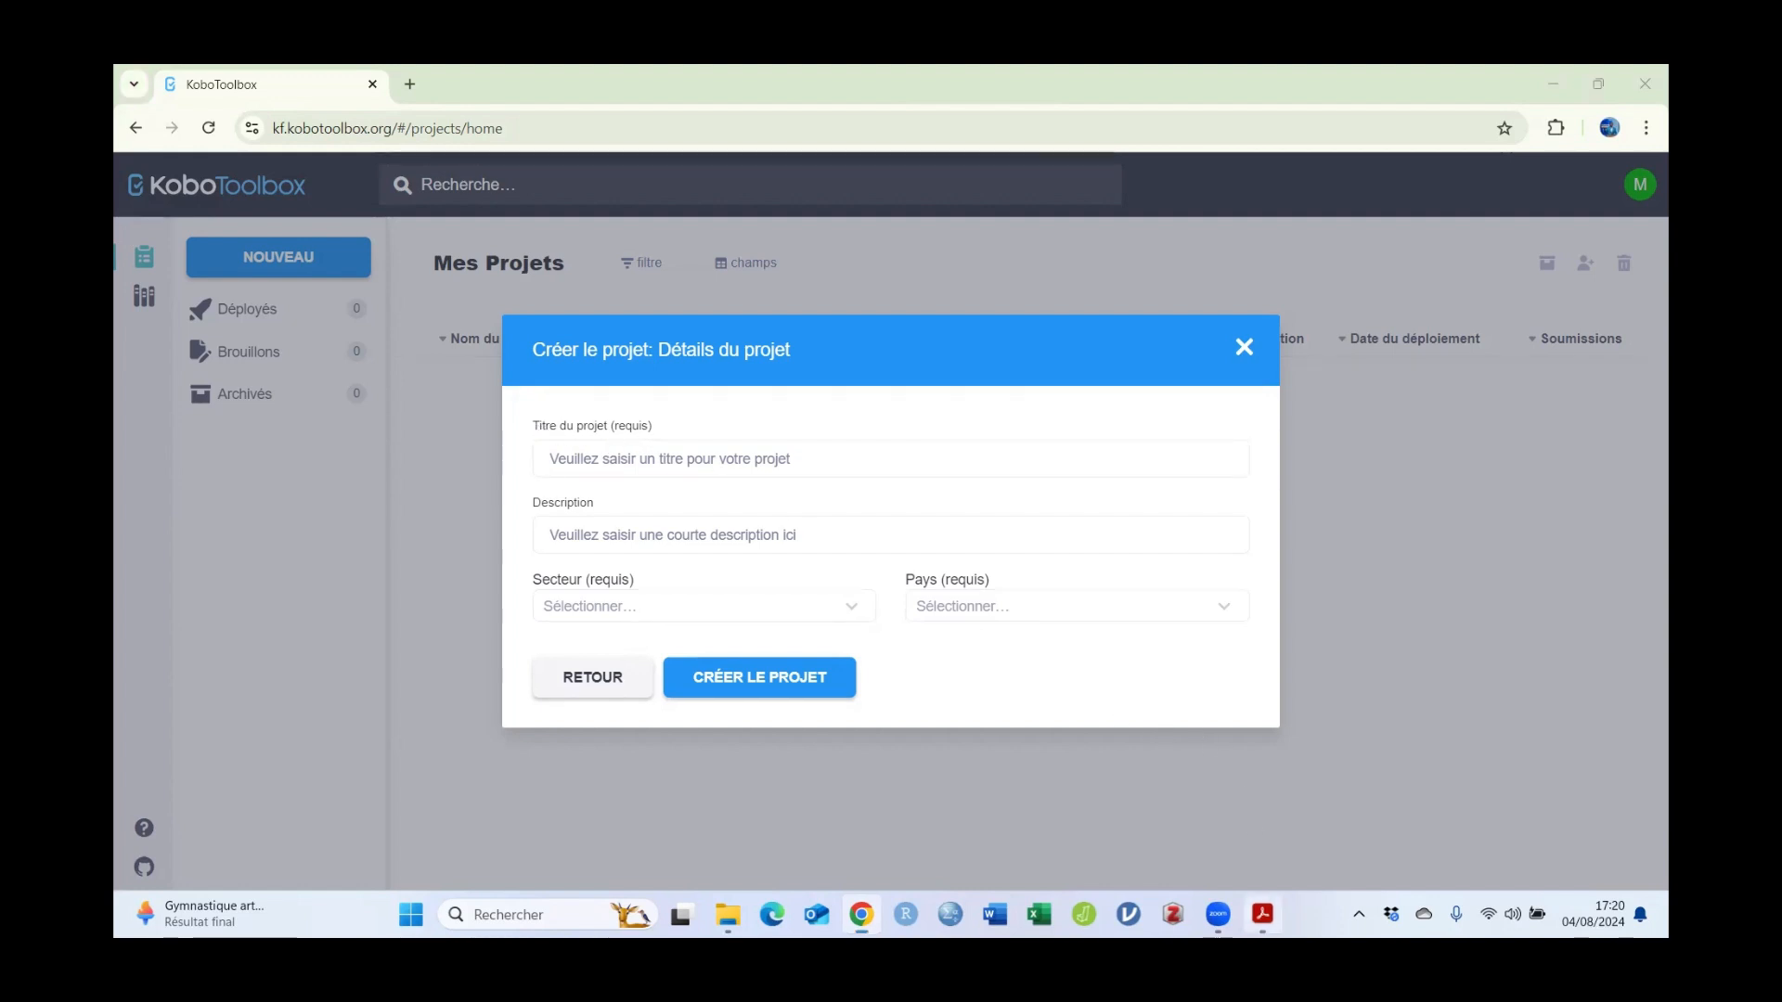
Step: Set the project title to "Enquête sur les facteurs associés à l'hypertension artérielle chez les enseignants au Togo", copied from the questionnaire in Acrobat
{"action": "key", "text": "alt+Tab"}
{"action": "left_click_drag", "start_coordinate": [545, 280], "coordinate": [976, 310]}
{"action": "right_click", "coordinate": [926, 275]}
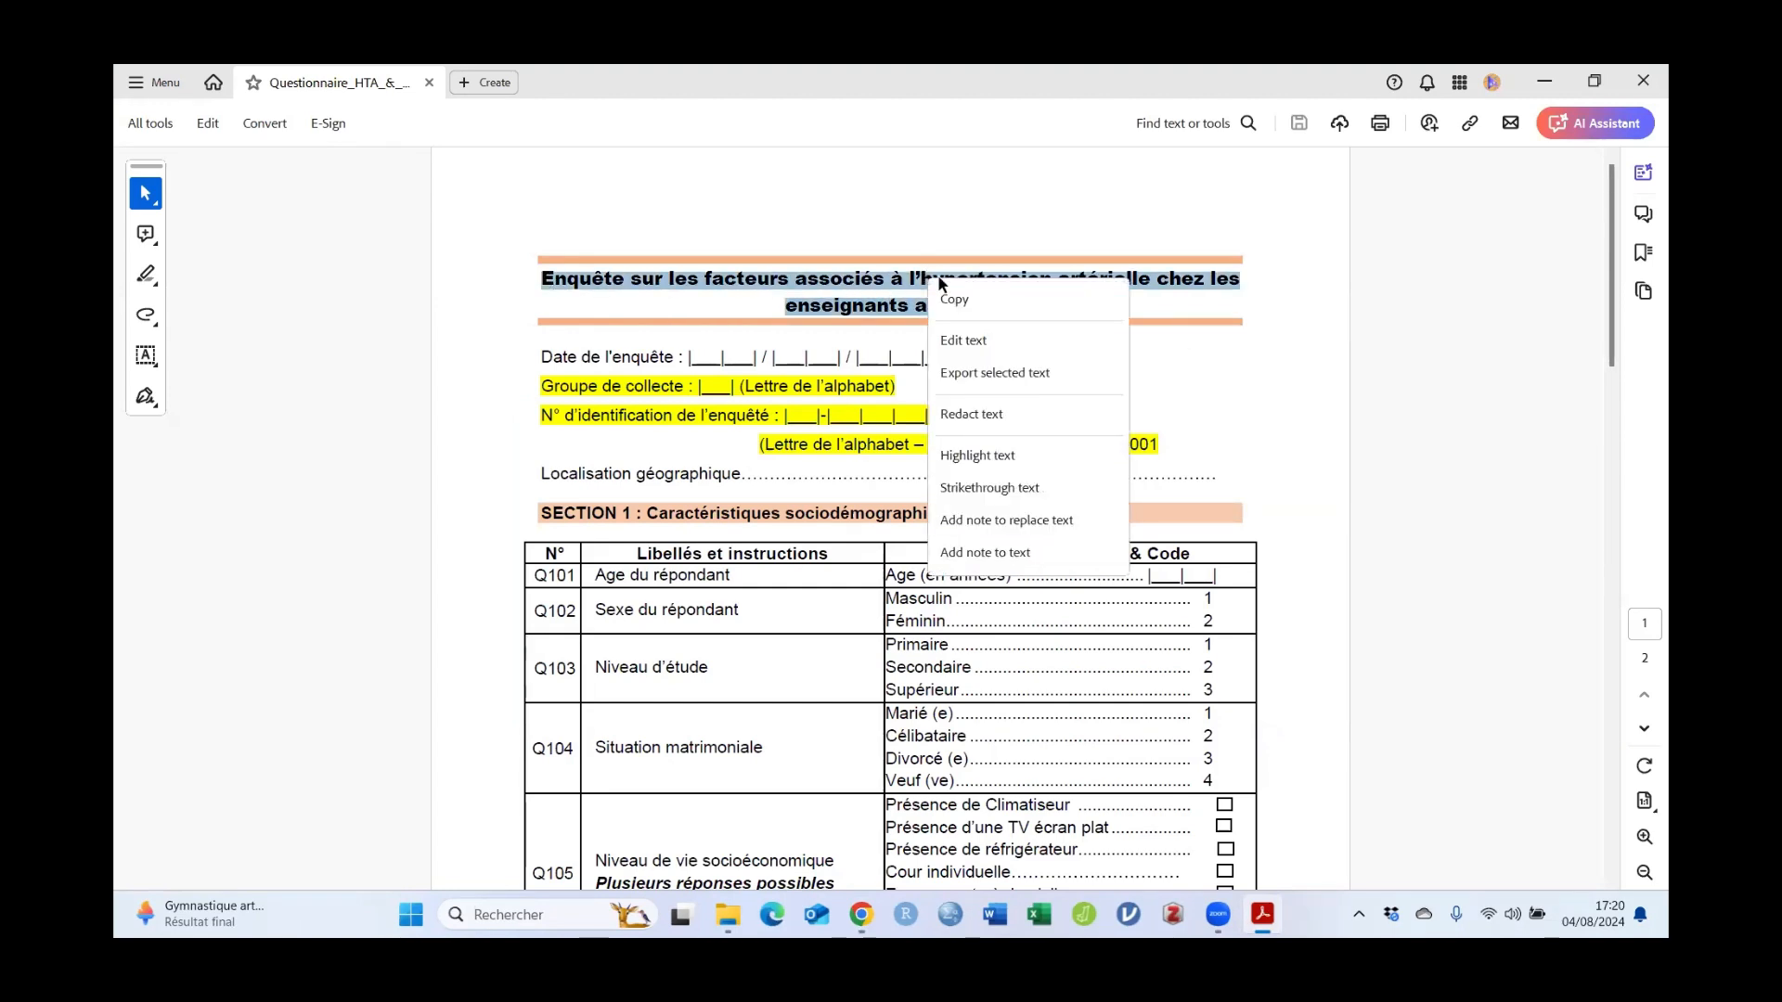
{"action": "left_click", "coordinate": [966, 295]}
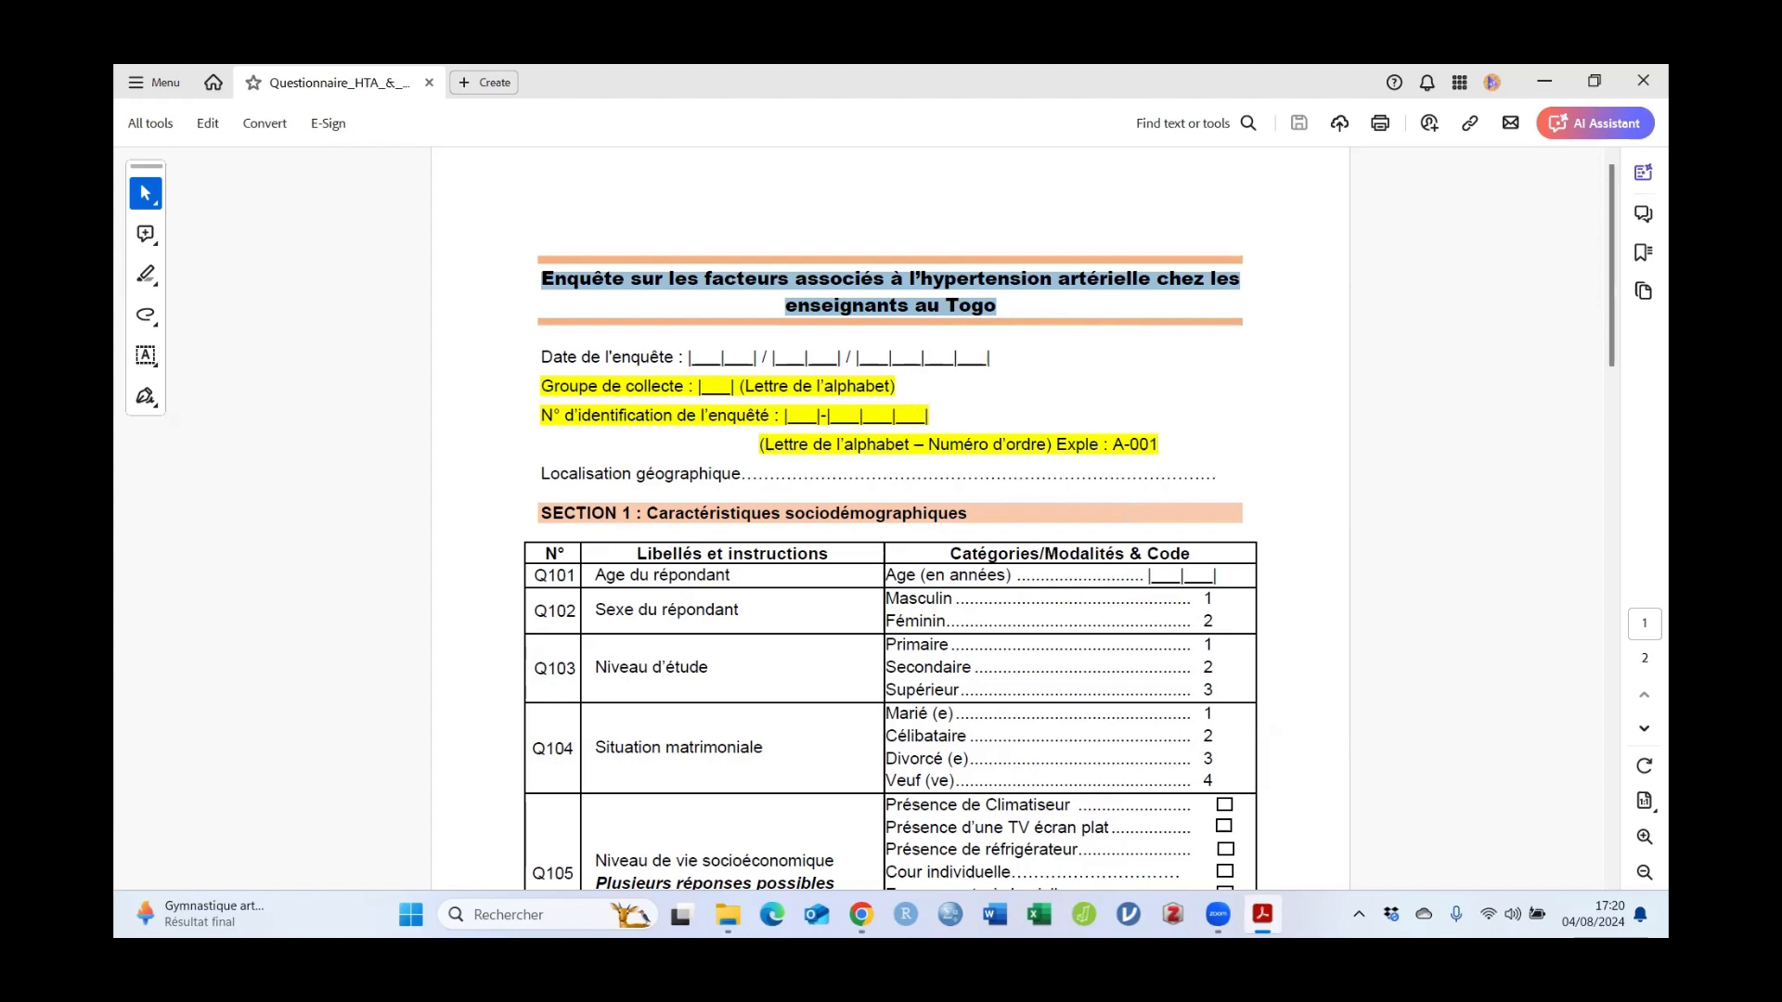
{"action": "key", "text": "alt+Tab"}
{"action": "right_click", "coordinate": [592, 461]}
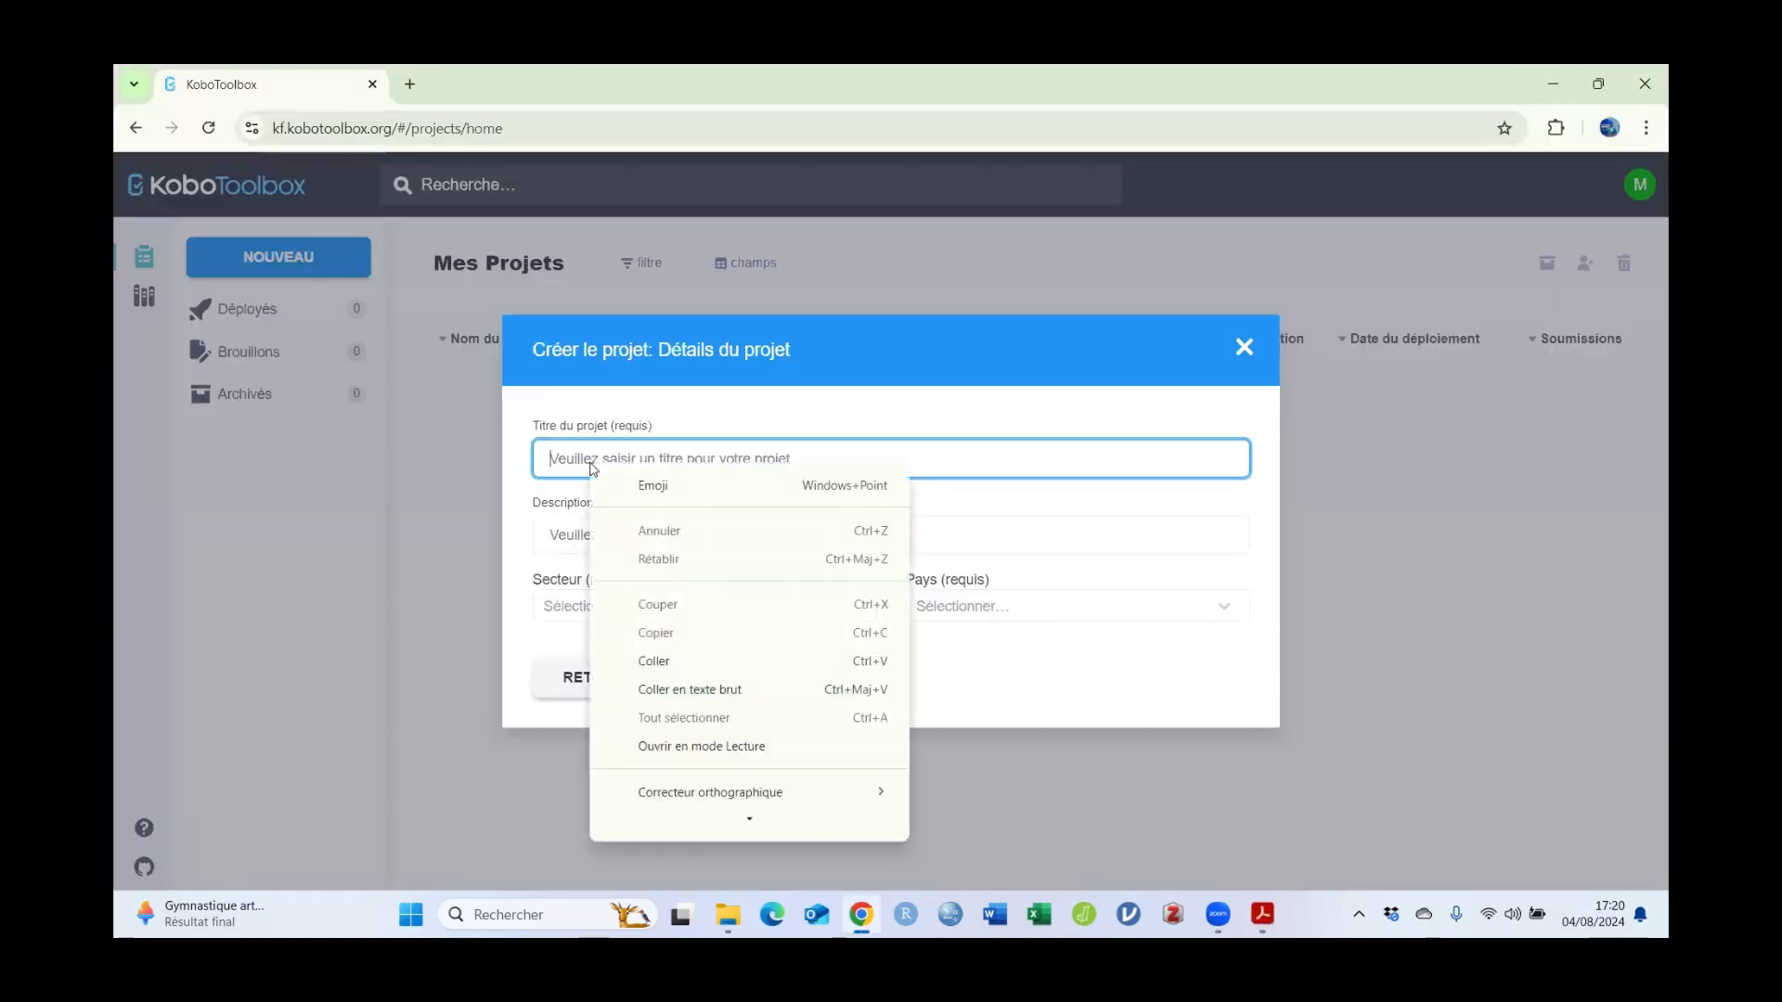
{"action": "left_click", "coordinate": [700, 661]}
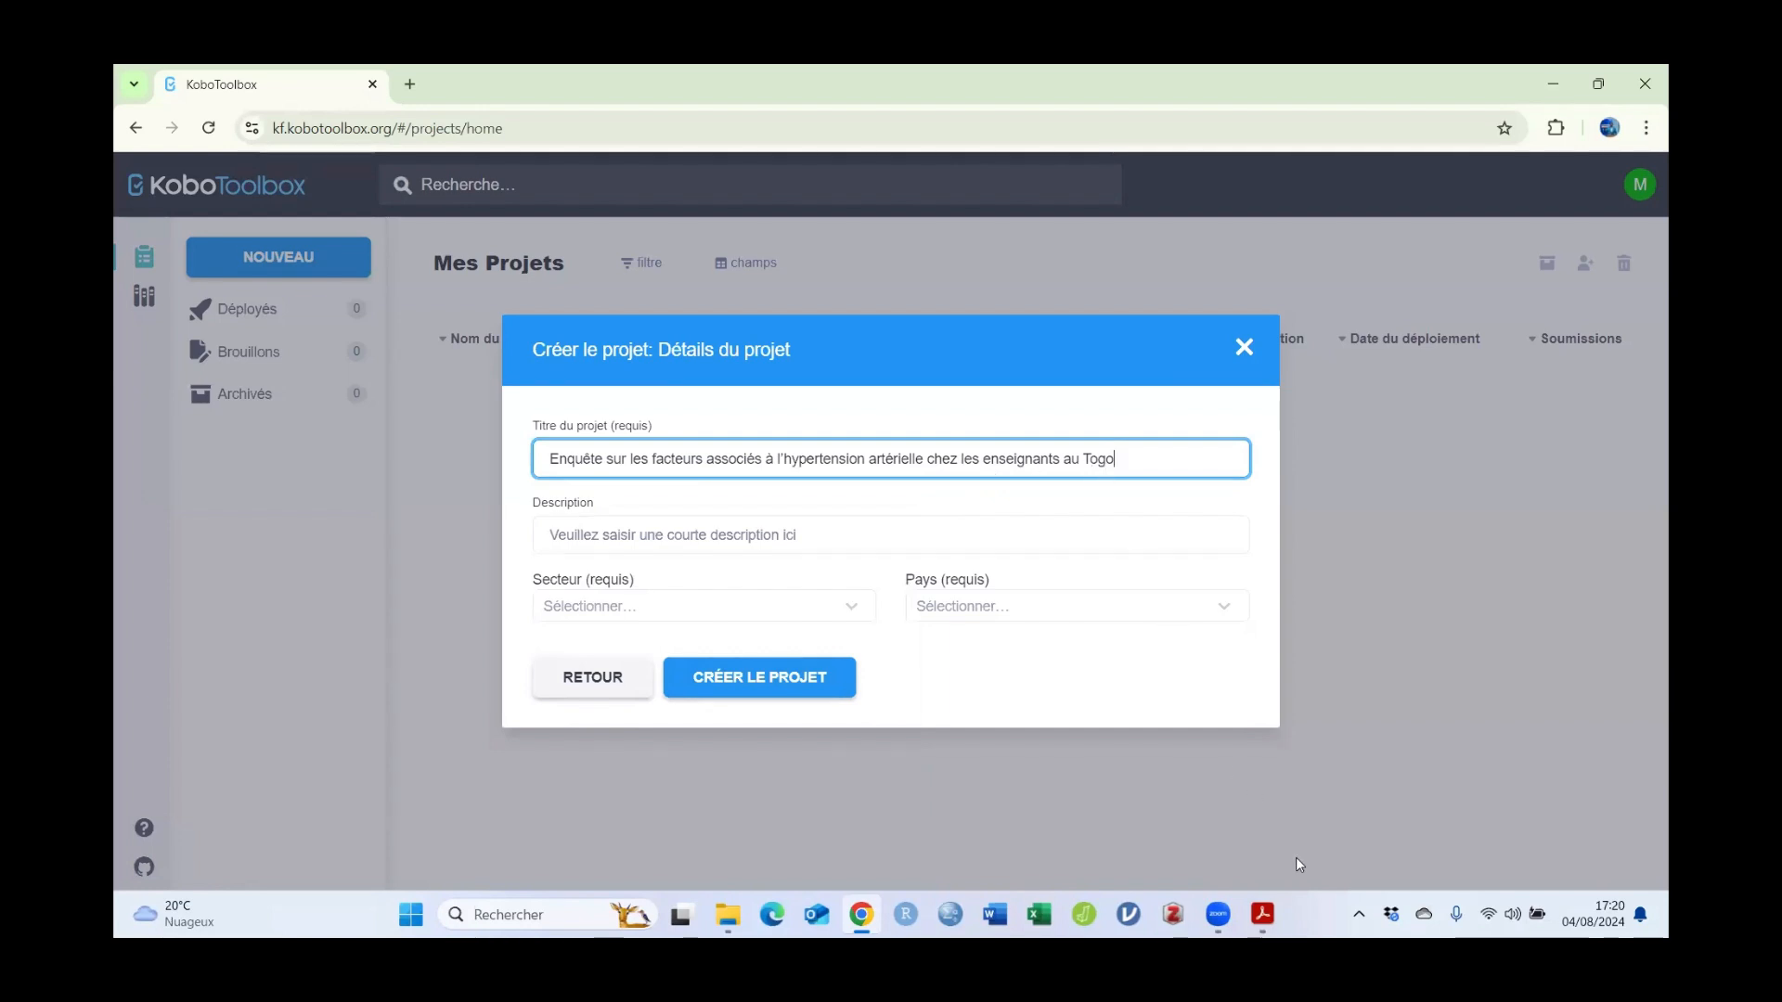
{"action": "mouse_move", "coordinate": [1262, 914]}
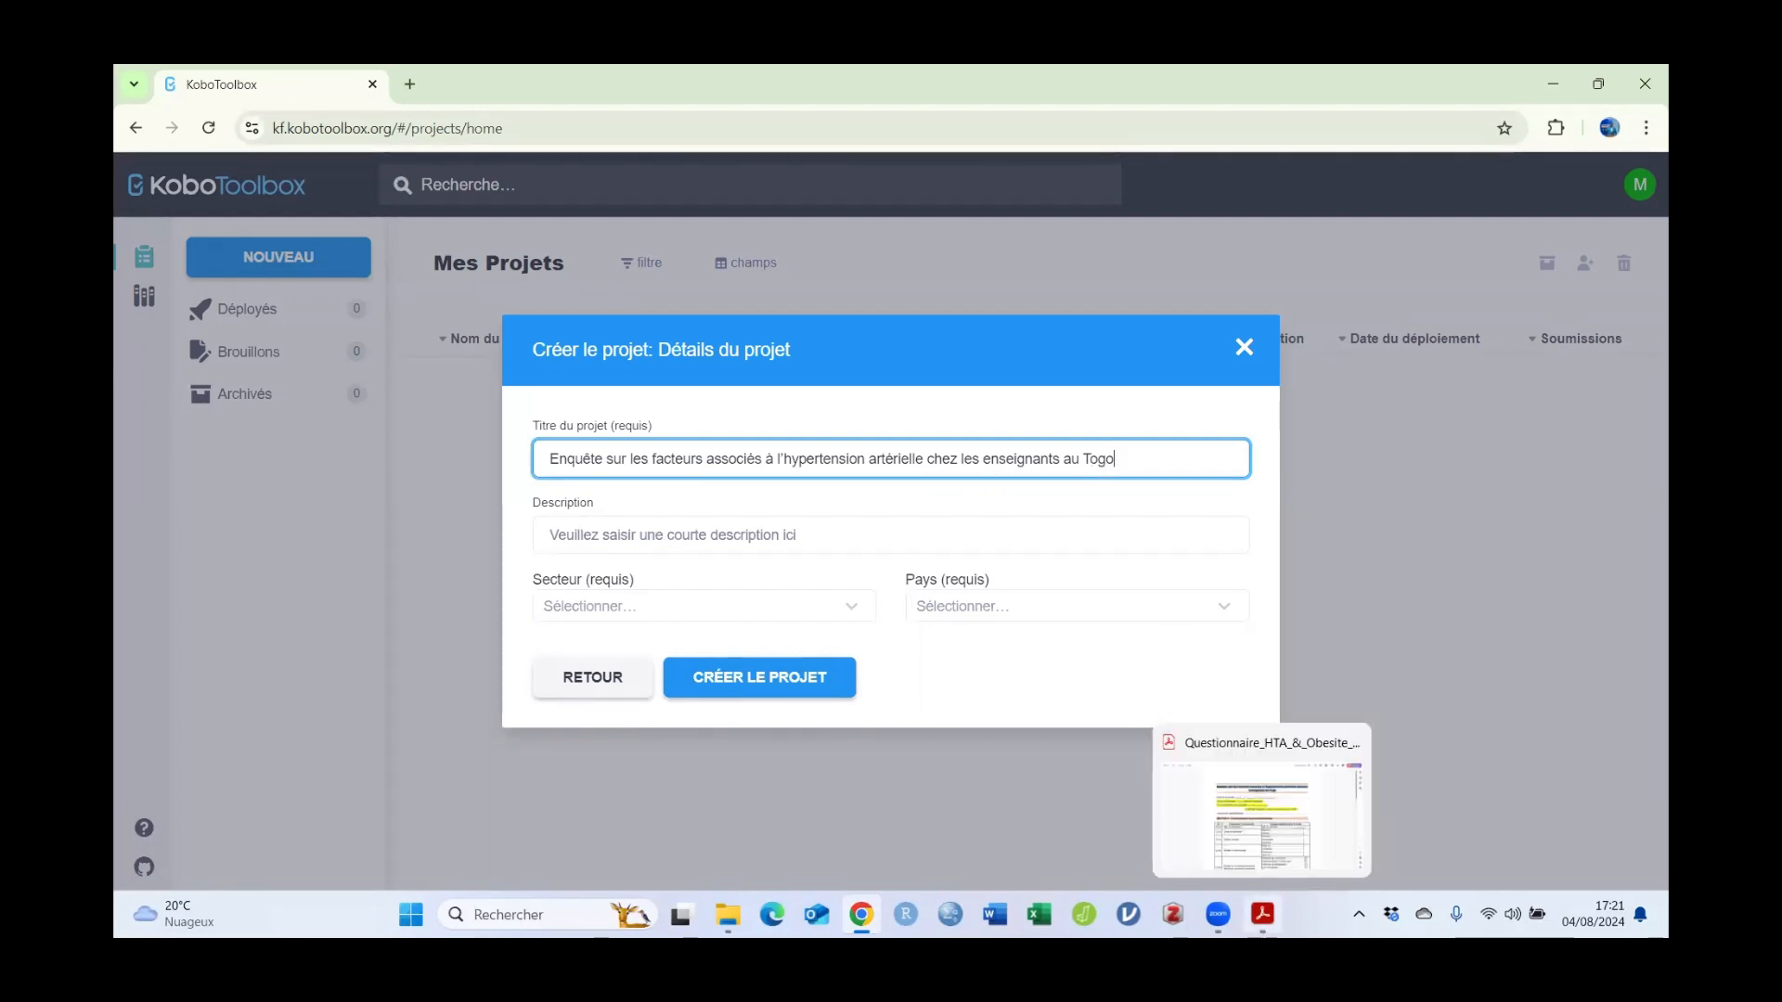
{"action": "left_click", "coordinate": [1262, 915]}
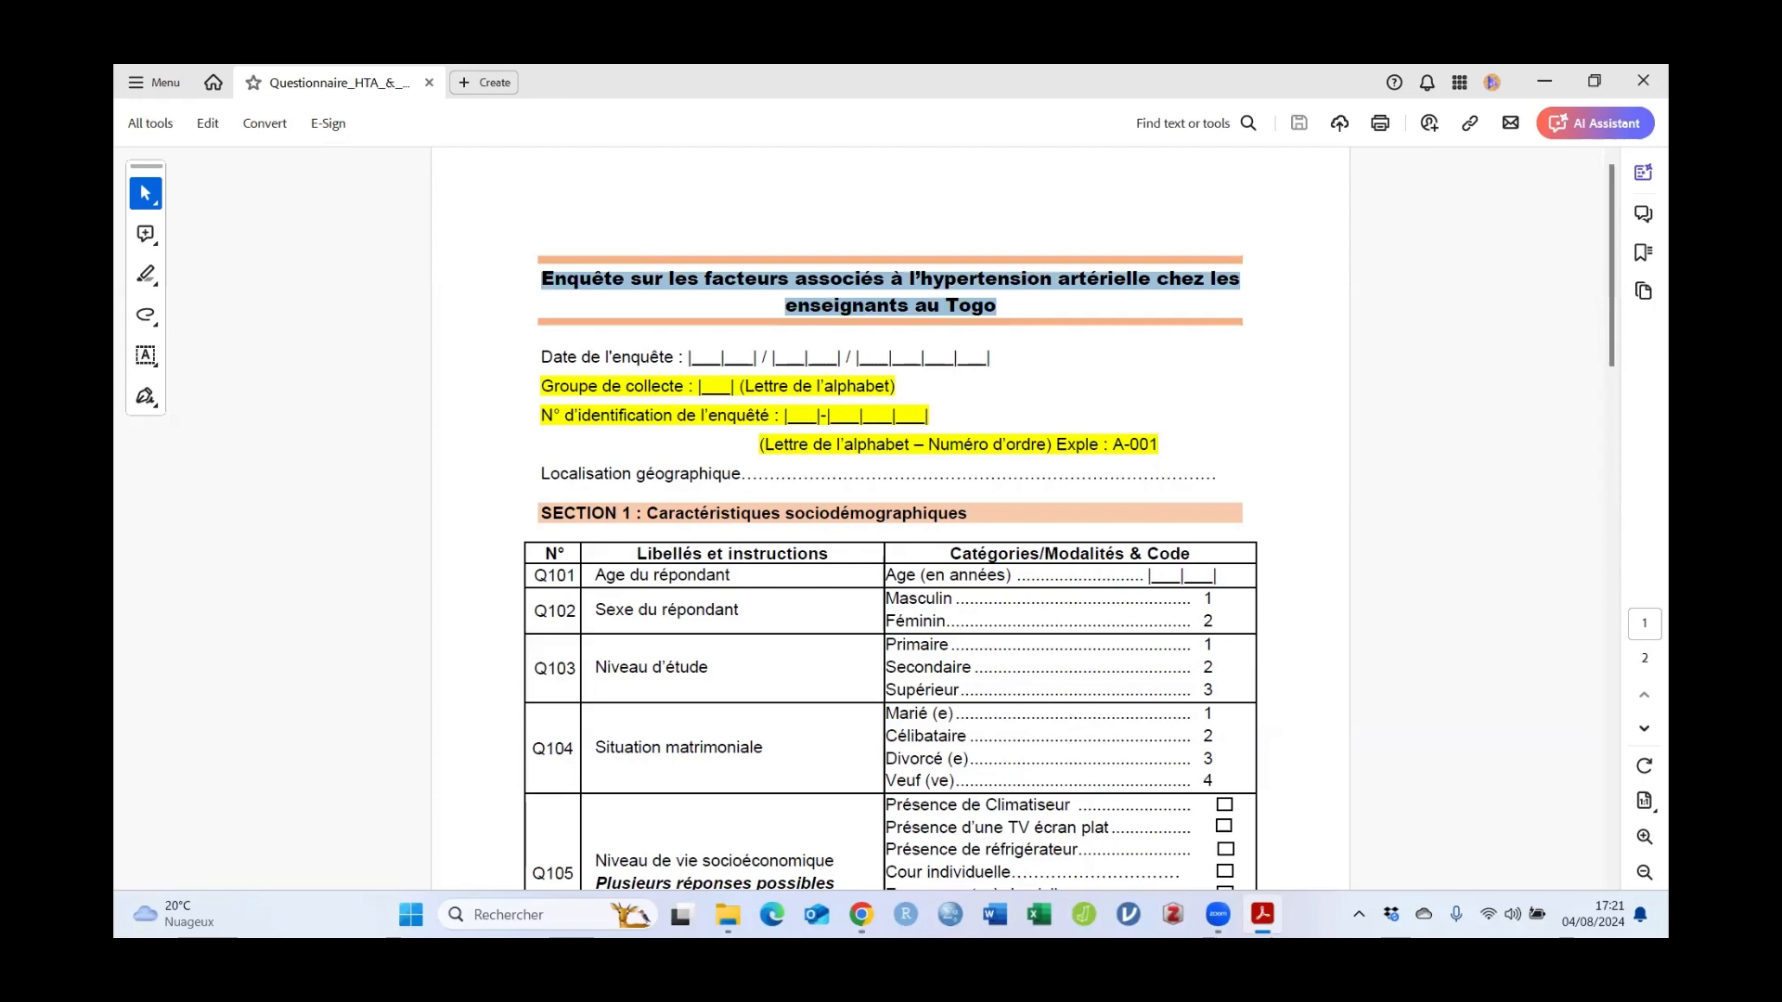
{"action": "left_click", "coordinate": [1262, 914]}
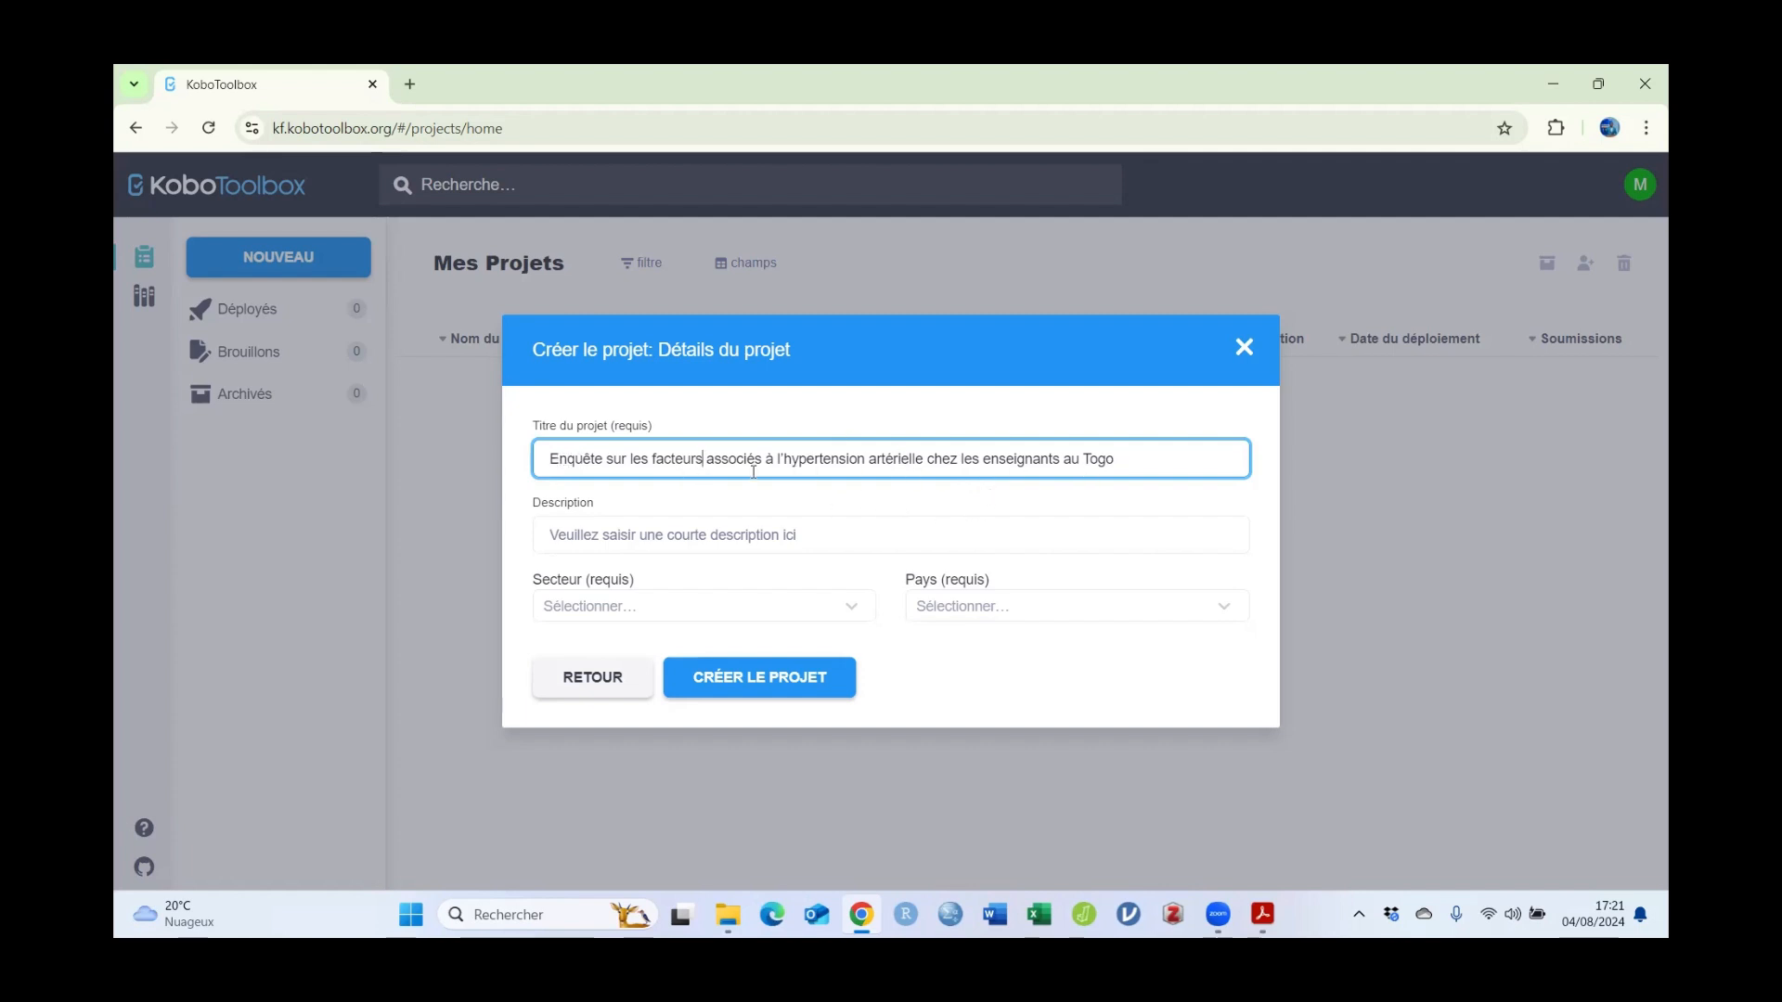
Step: Set the sector to "Services de santé / Santé publique" and the country to Togo, and create the project
{"action": "left_click", "coordinate": [656, 538]}
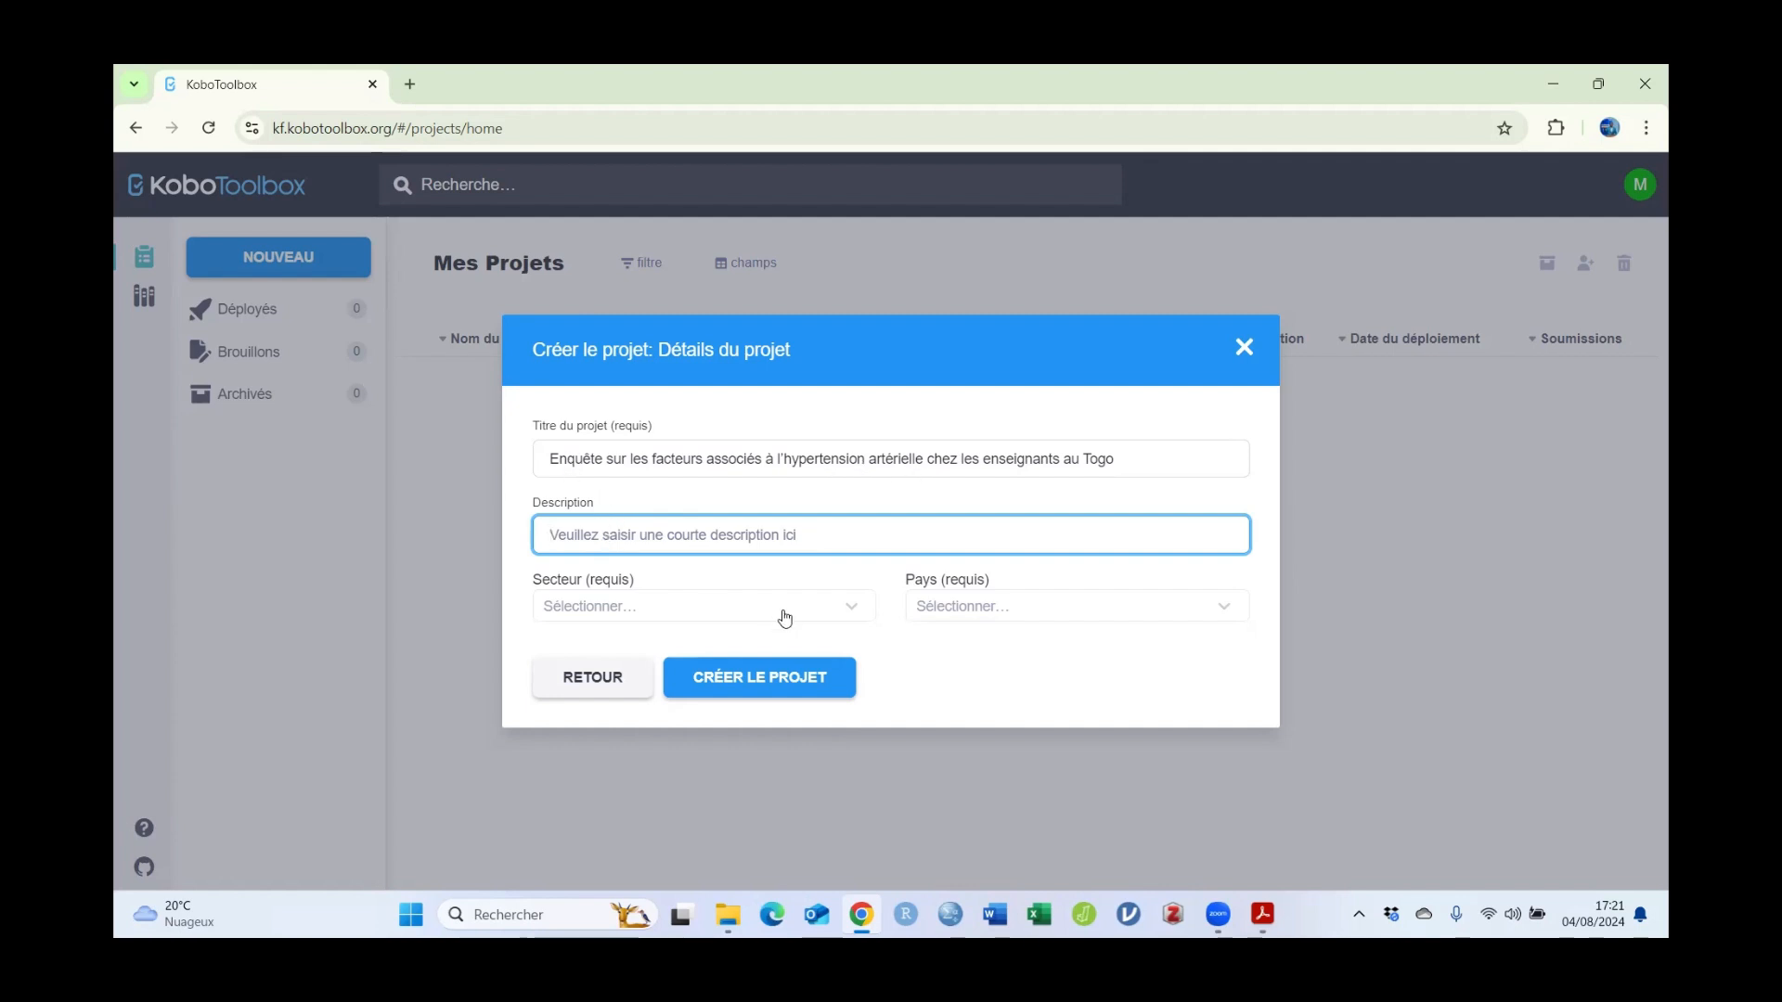
{"action": "left_click", "coordinate": [855, 615]}
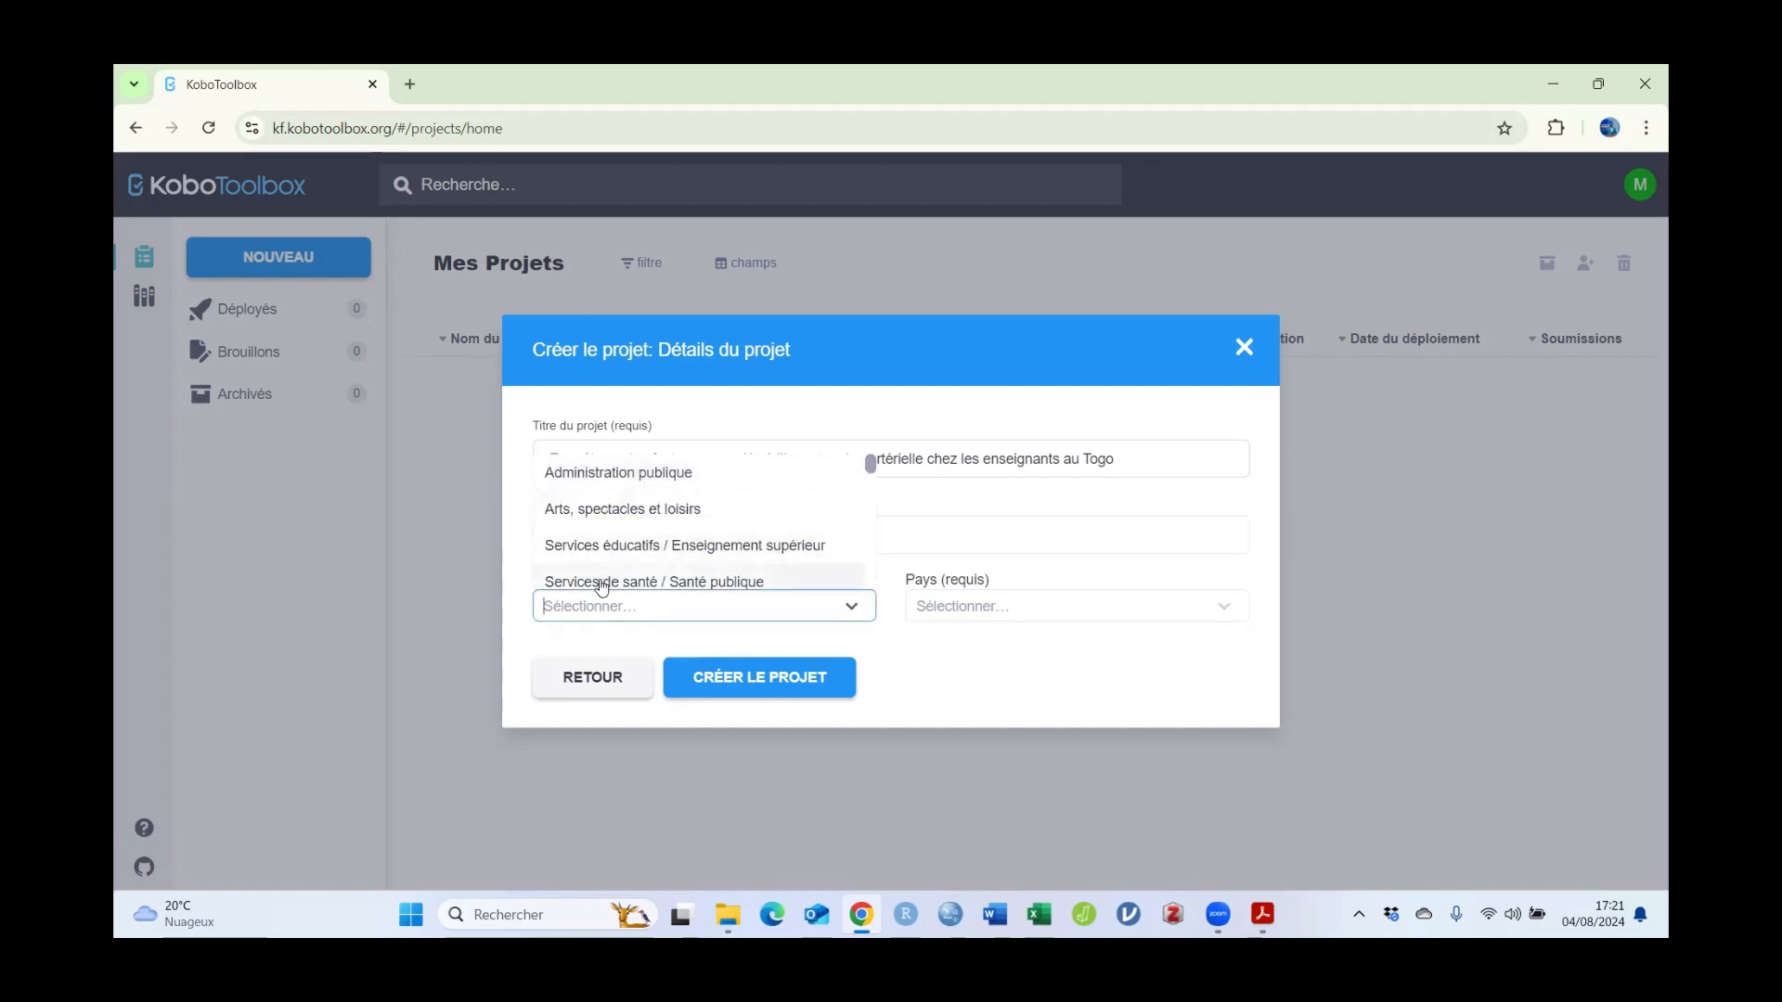
{"action": "left_click", "coordinate": [645, 583]}
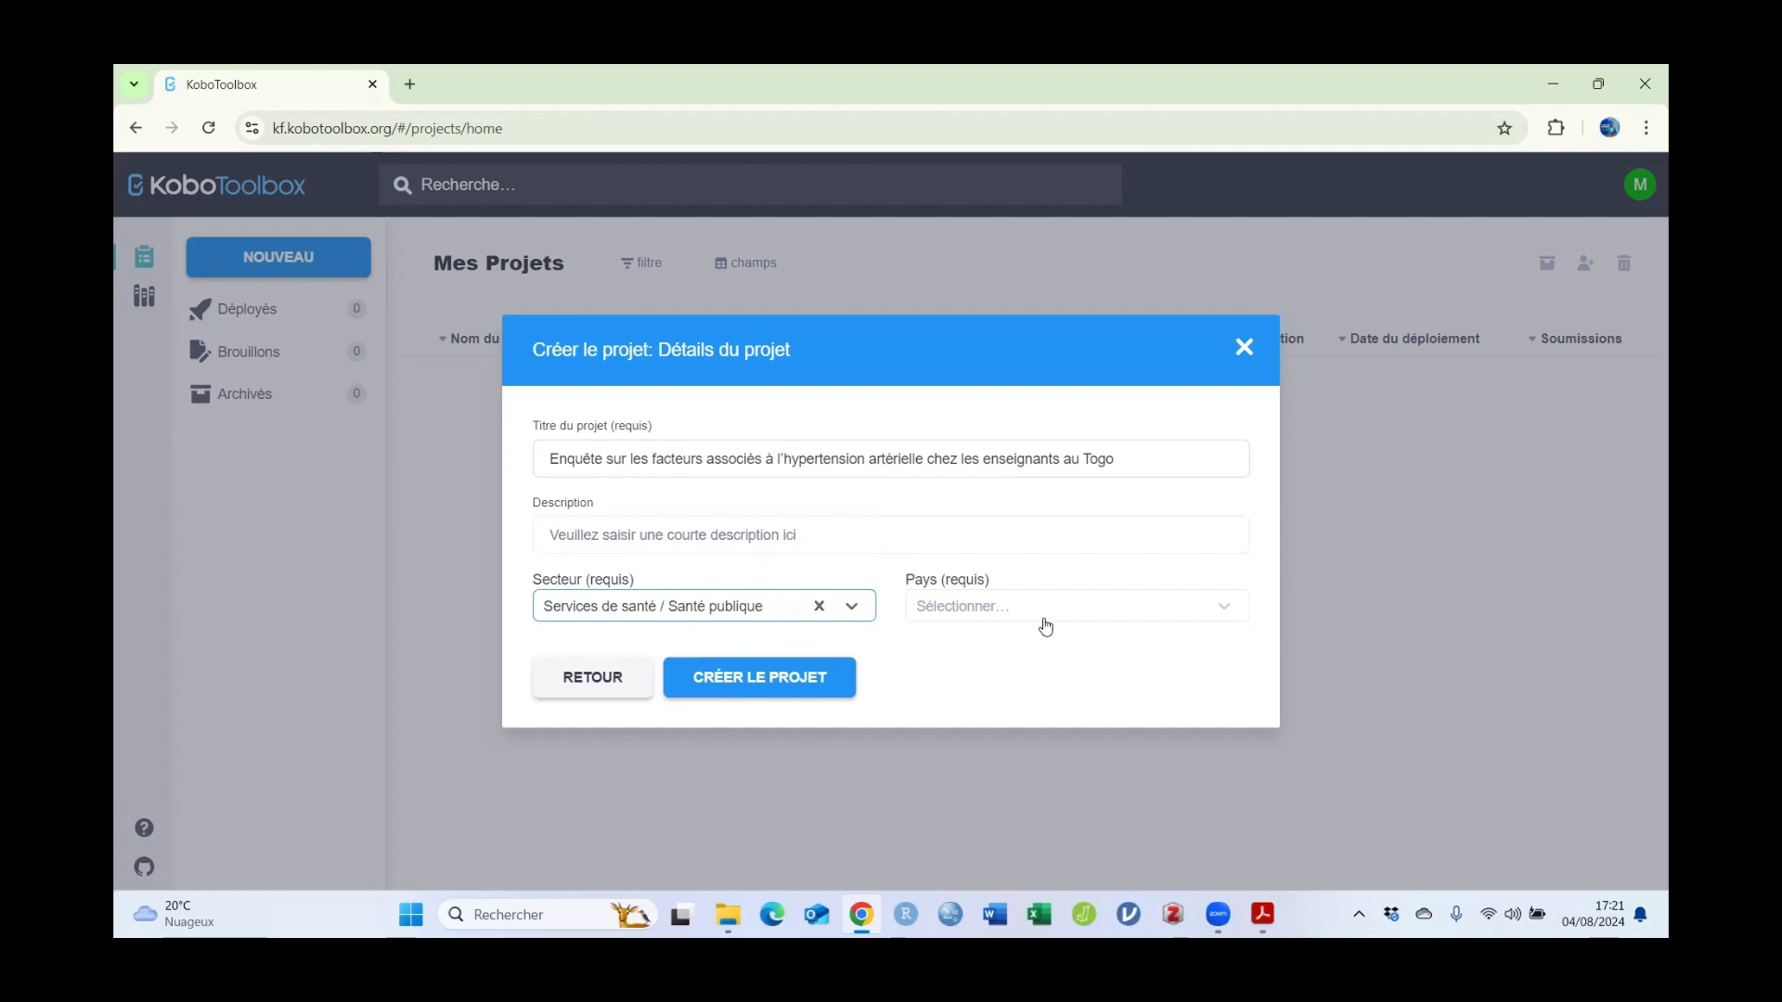
{"action": "left_click", "coordinate": [1162, 616]}
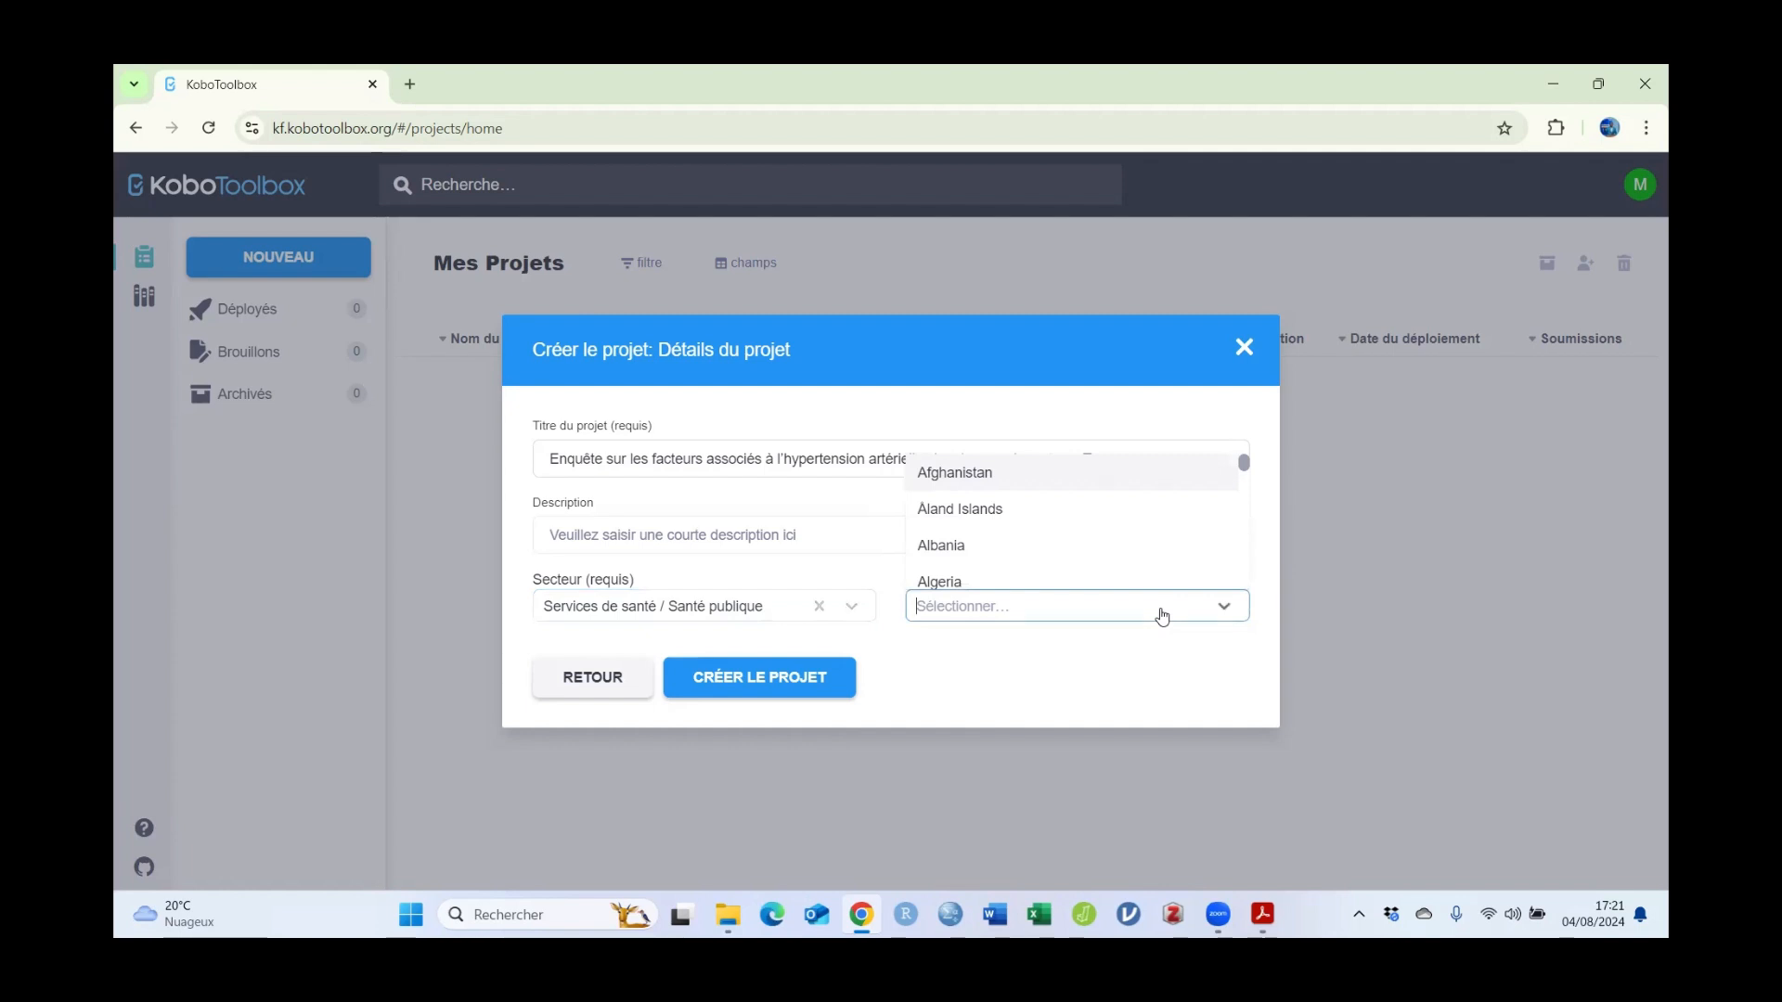
{"action": "type", "text": "togo"}
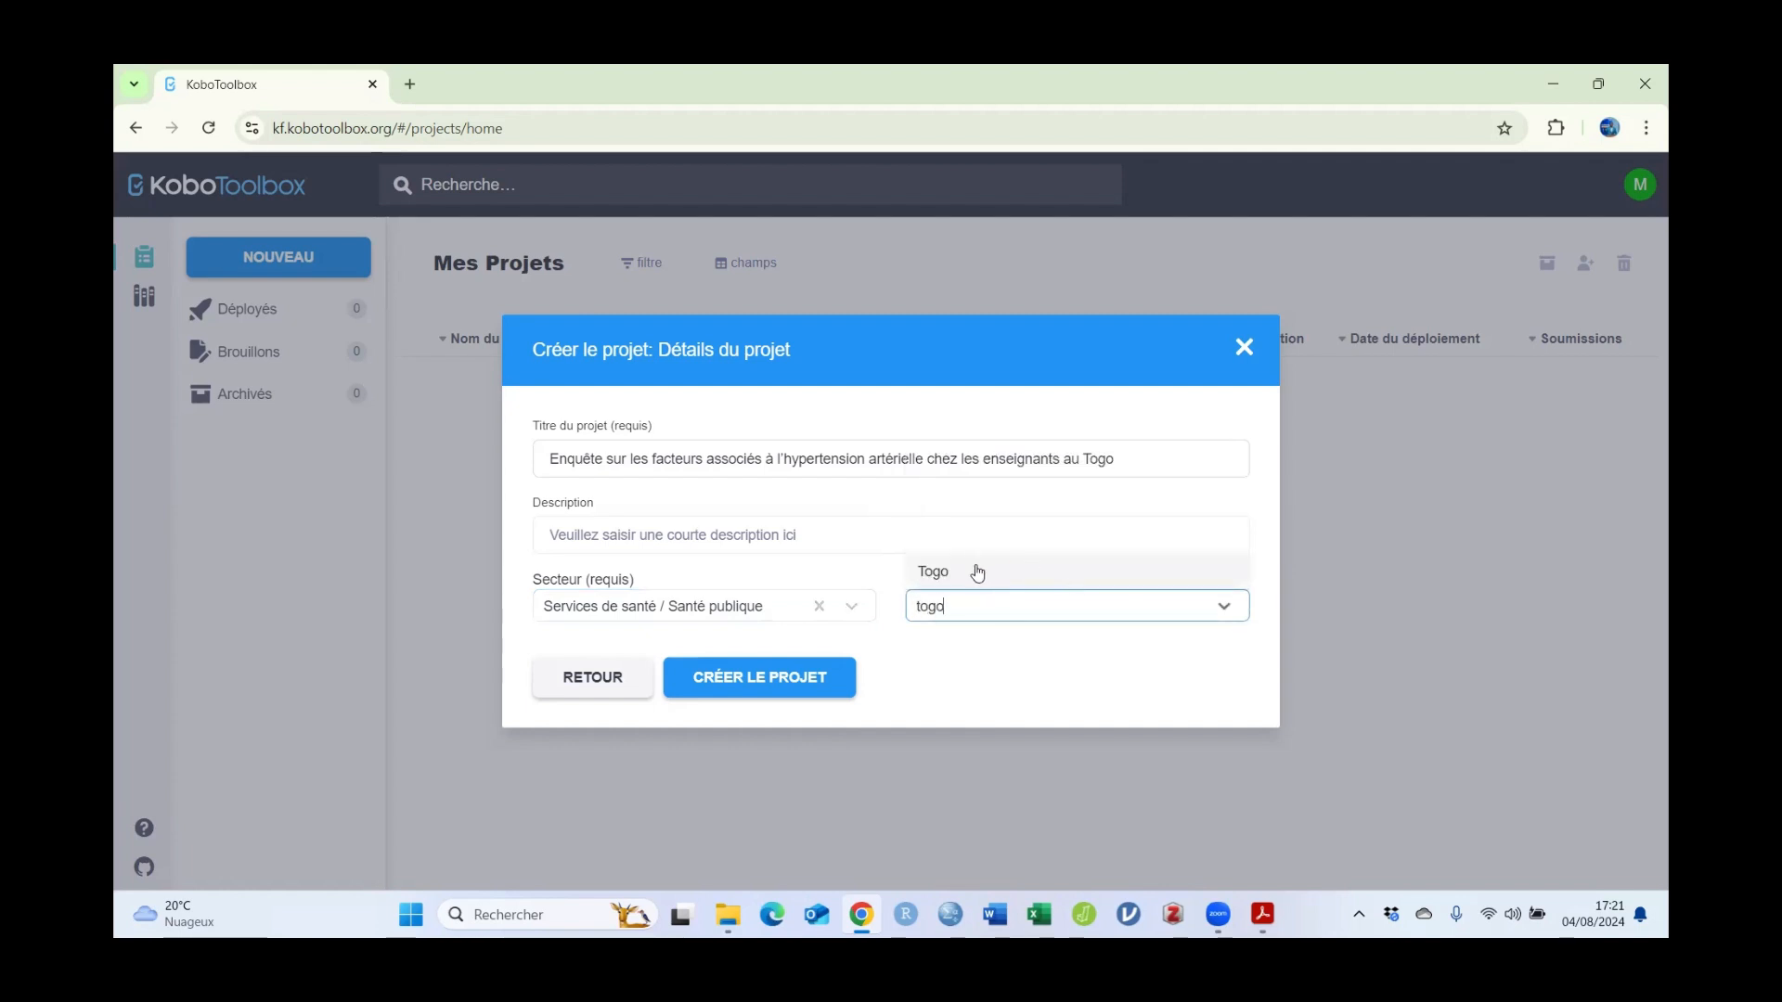
{"action": "left_click", "coordinate": [947, 571]}
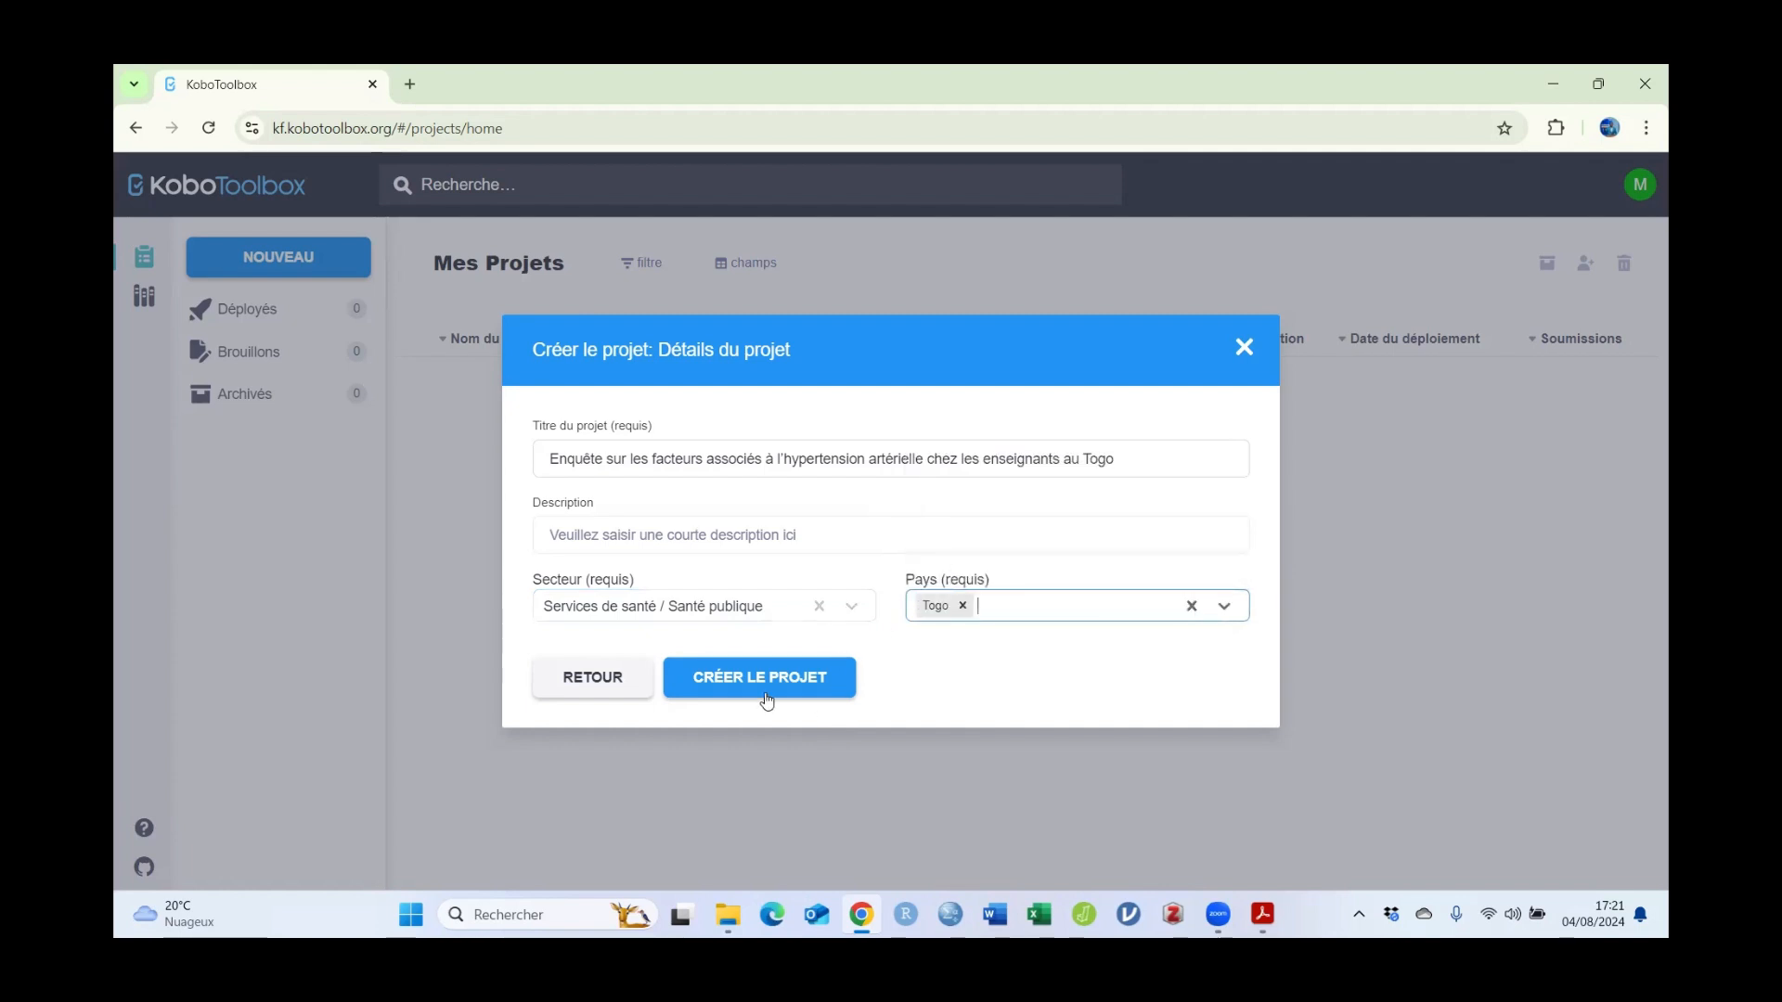
{"action": "left_click", "coordinate": [727, 681]}
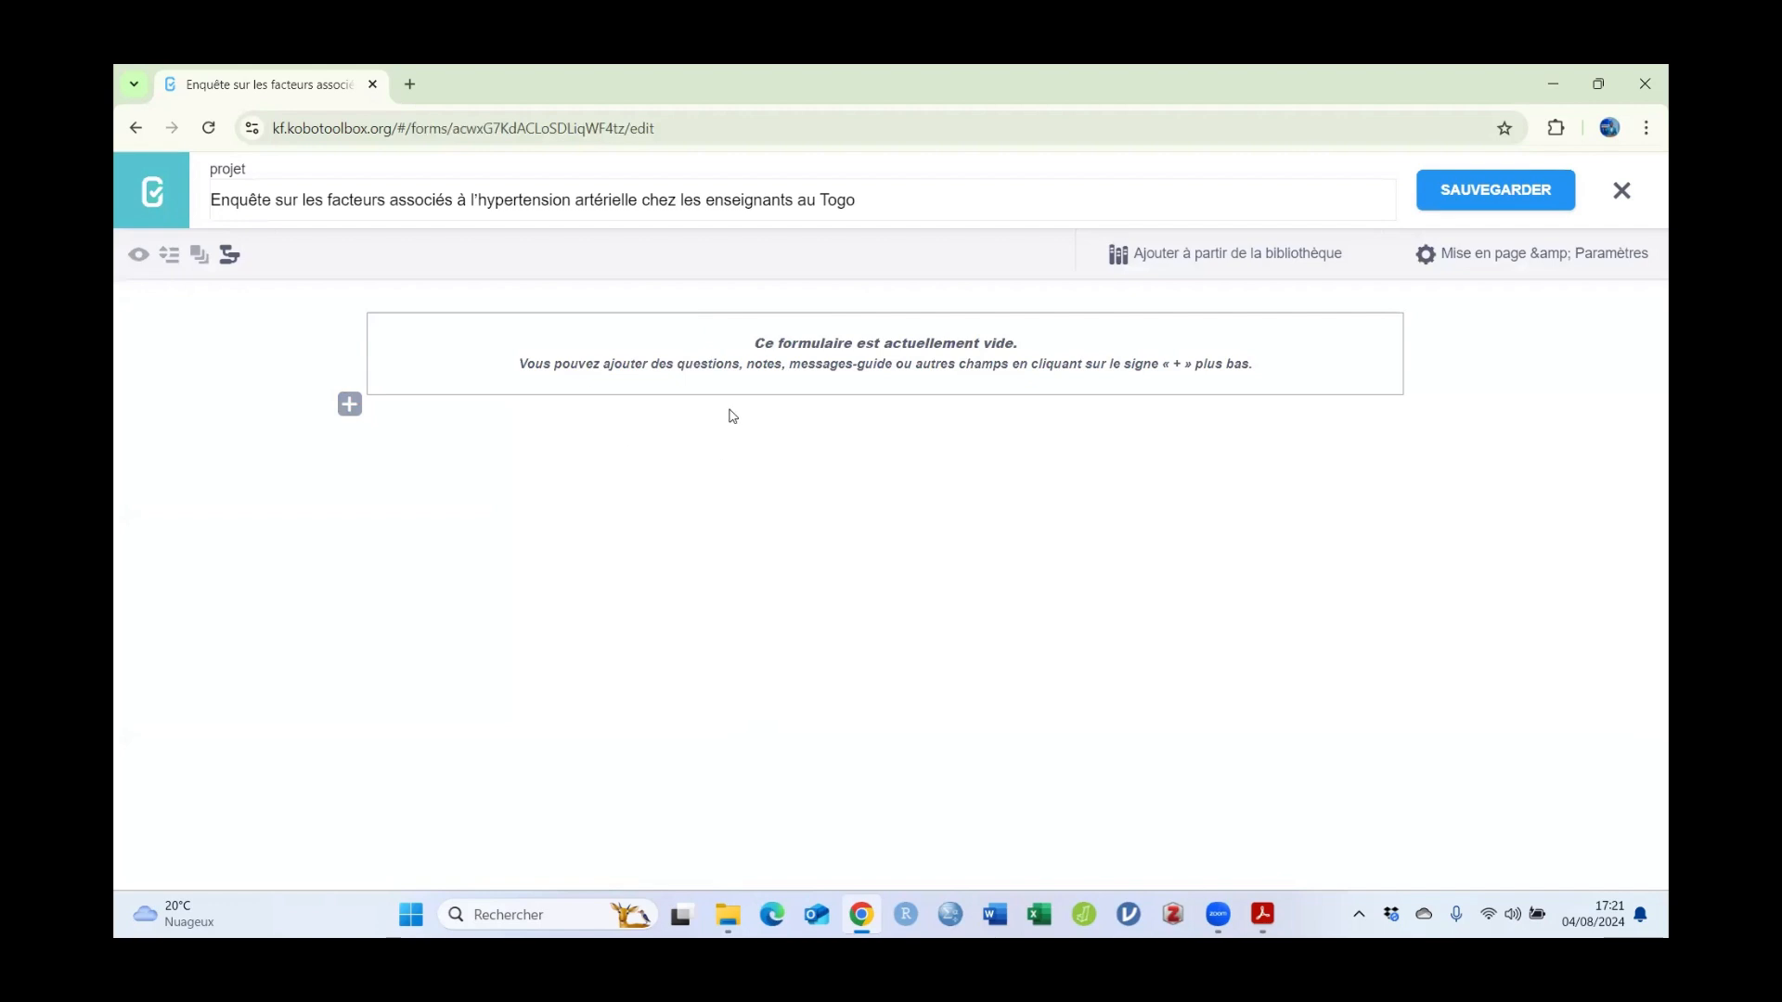
{"action": "double_click", "coordinate": [229, 171]}
{"action": "left_click_drag", "start_coordinate": [214, 199], "coordinate": [862, 230]}
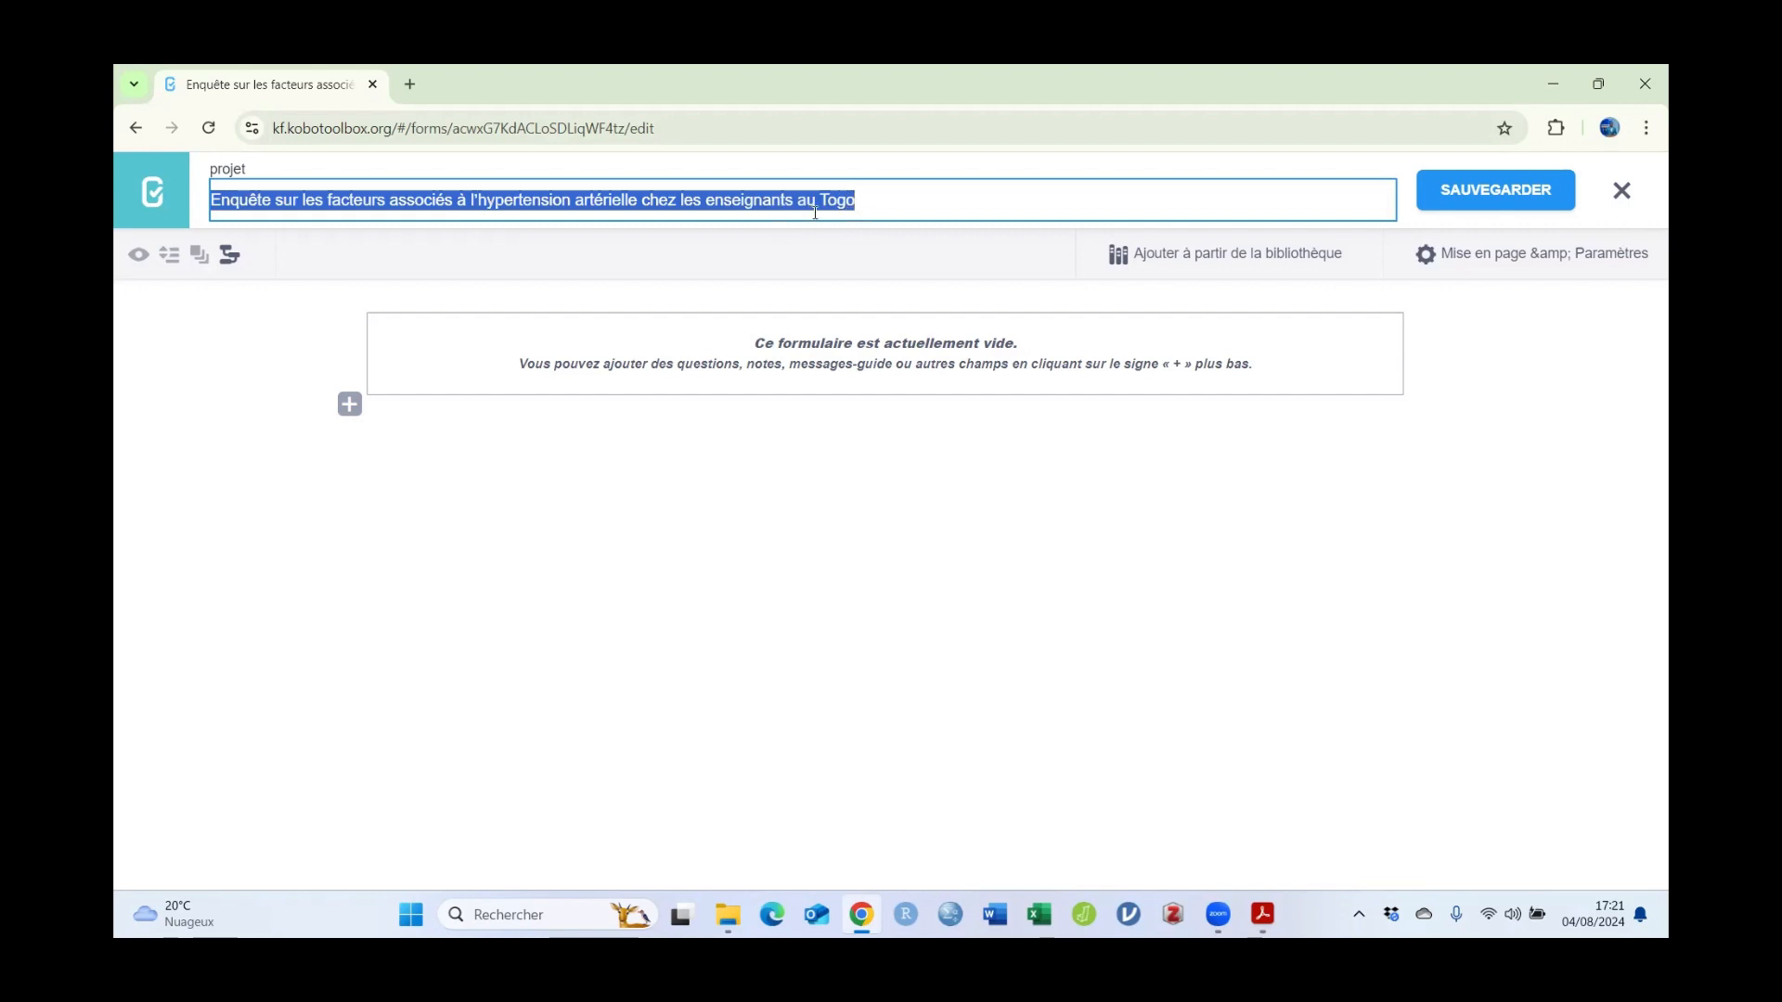
{"action": "left_click", "coordinate": [803, 545]}
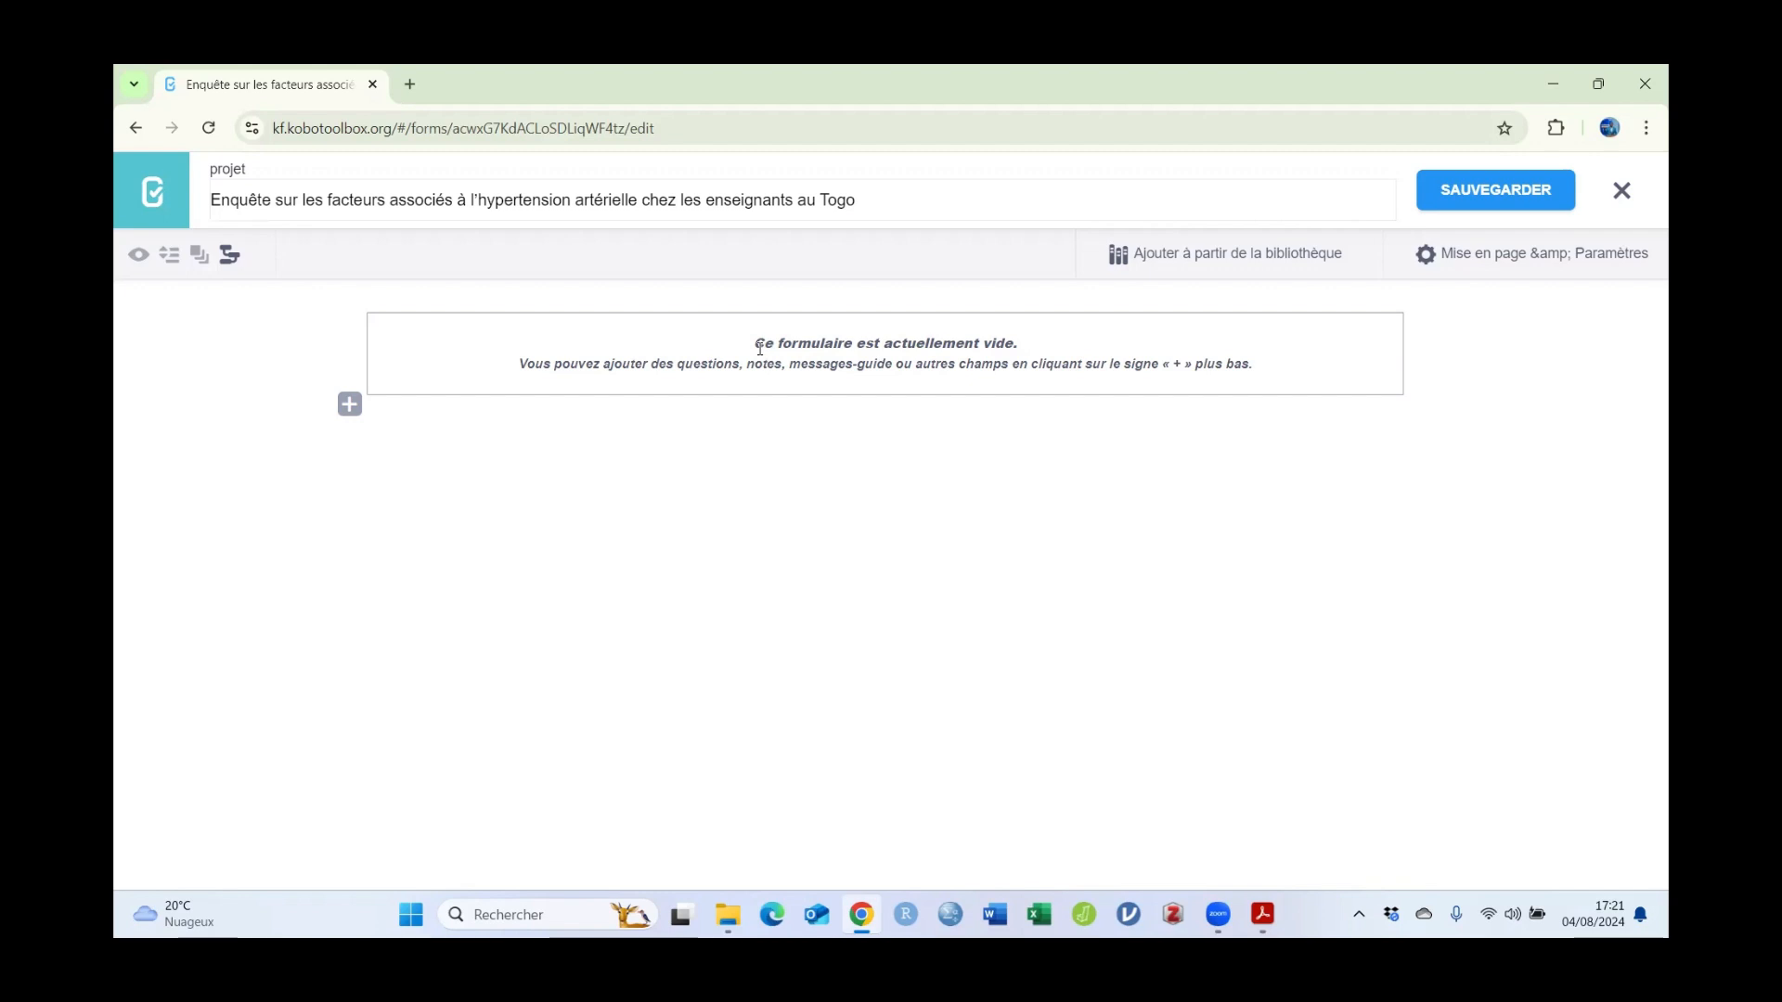
{"action": "left_click_drag", "start_coordinate": [758, 344], "coordinate": [1027, 351]}
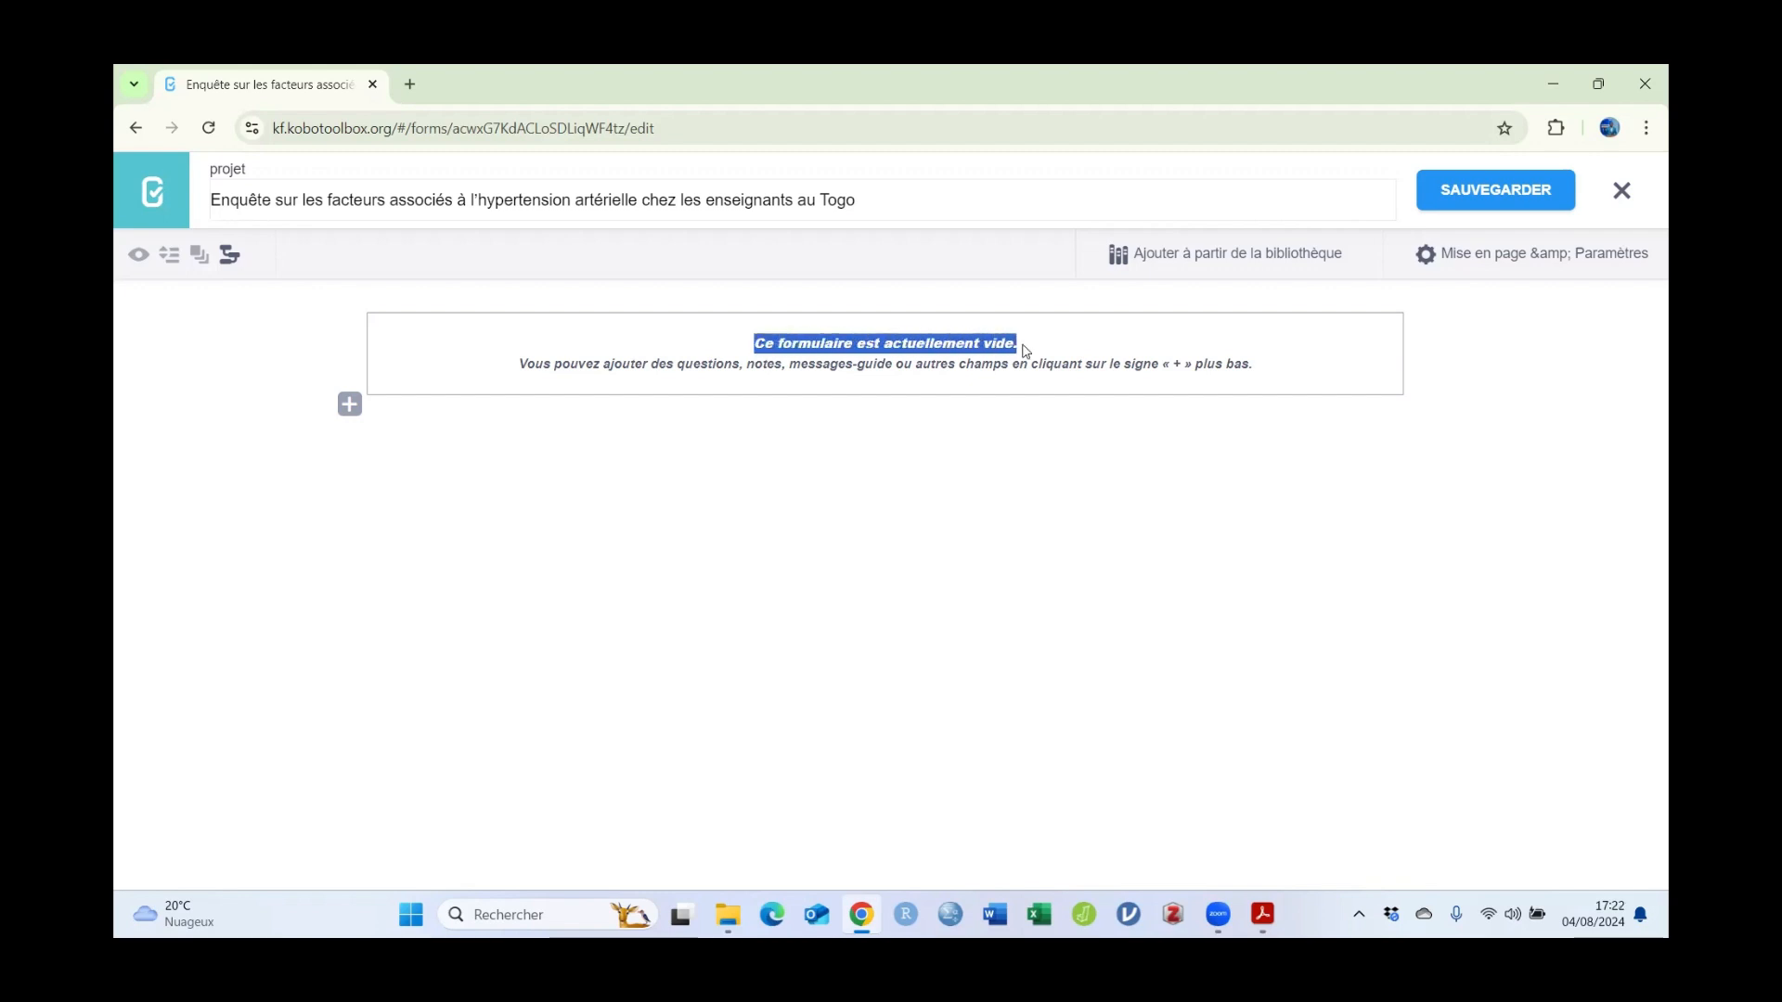
{"action": "left_click", "coordinate": [959, 474]}
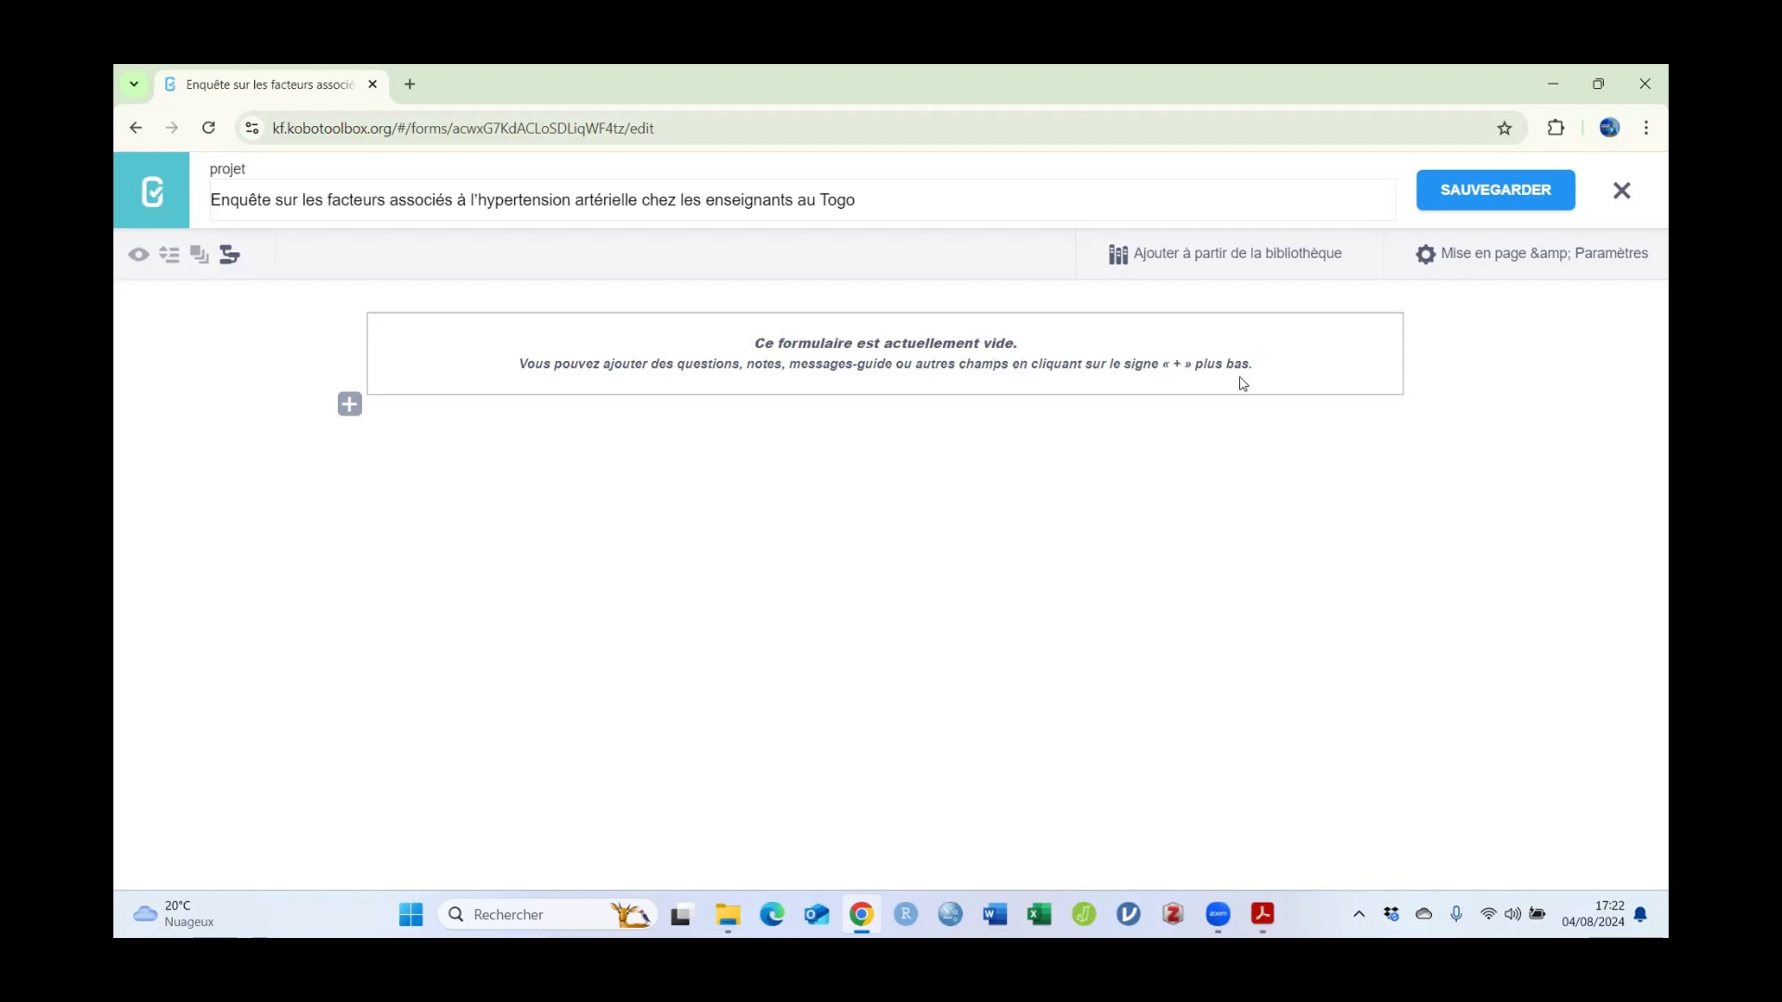
Step: Start a new question and enter the label "Date de l'enquête", copied from the questionnaire in Acrobat
{"action": "left_click", "coordinate": [349, 408]}
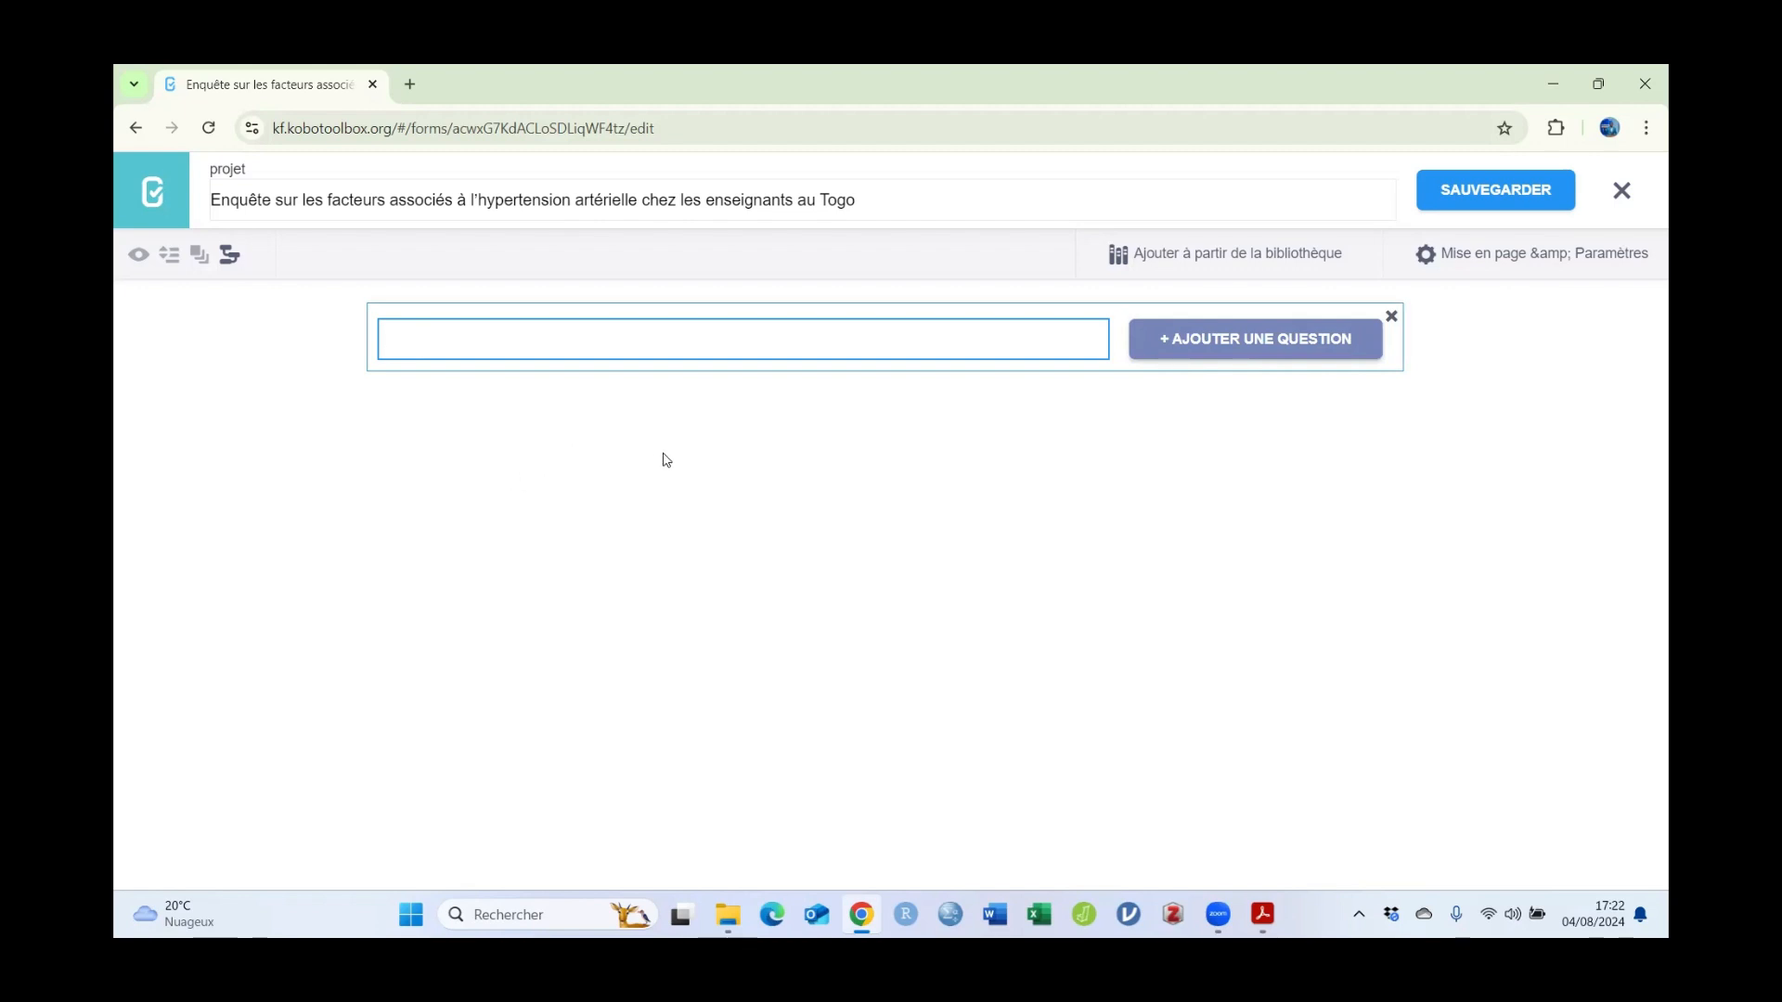
{"action": "left_click", "coordinate": [1263, 914]}
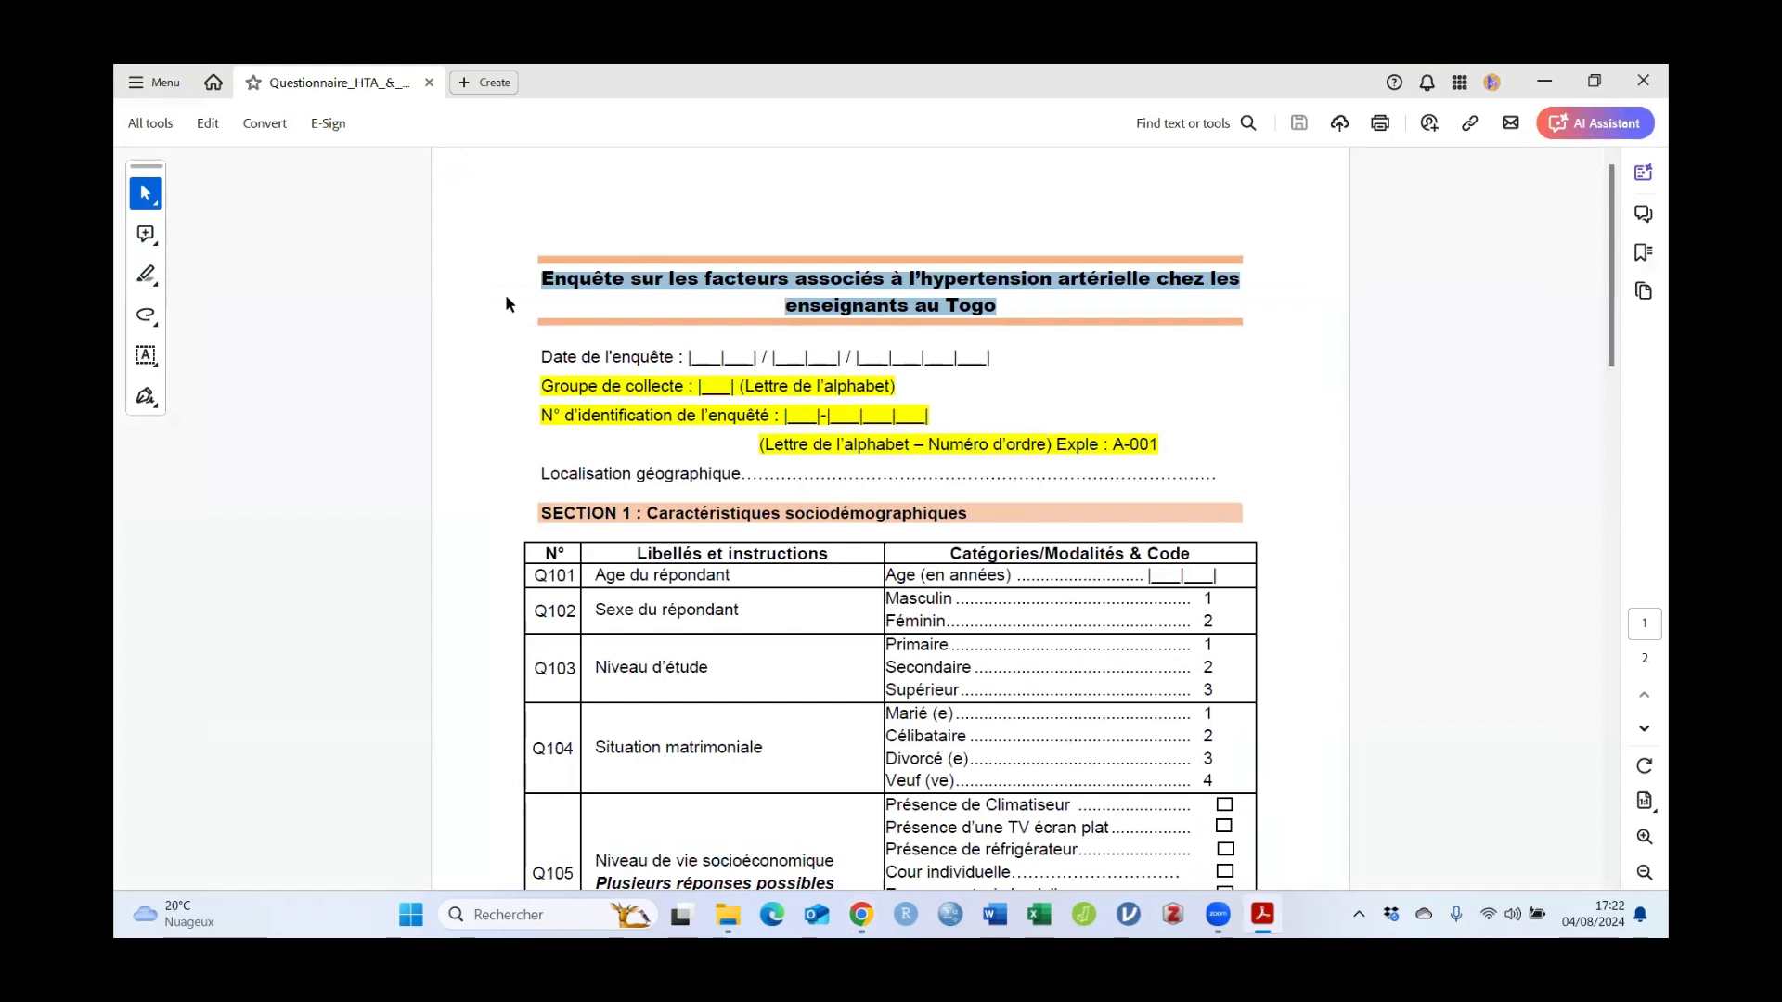
{"action": "left_click_drag", "start_coordinate": [542, 357], "coordinate": [660, 355]}
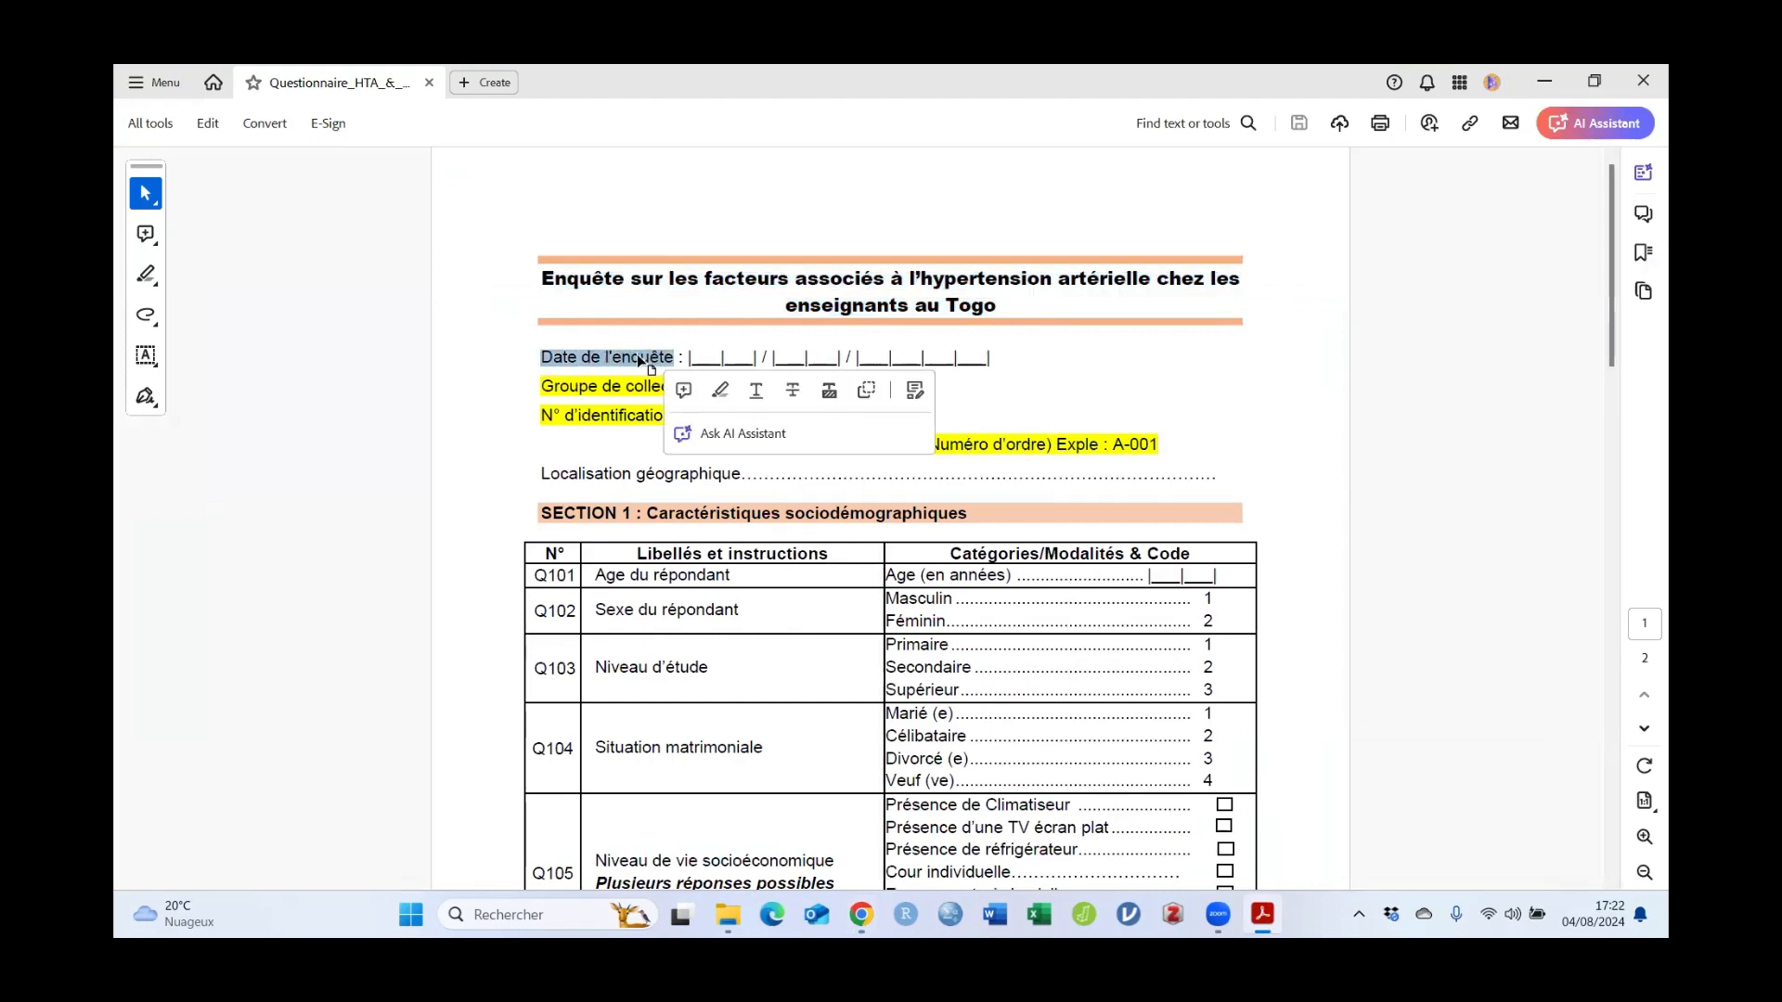
{"action": "right_click", "coordinate": [627, 356]}
{"action": "left_click", "coordinate": [682, 379]}
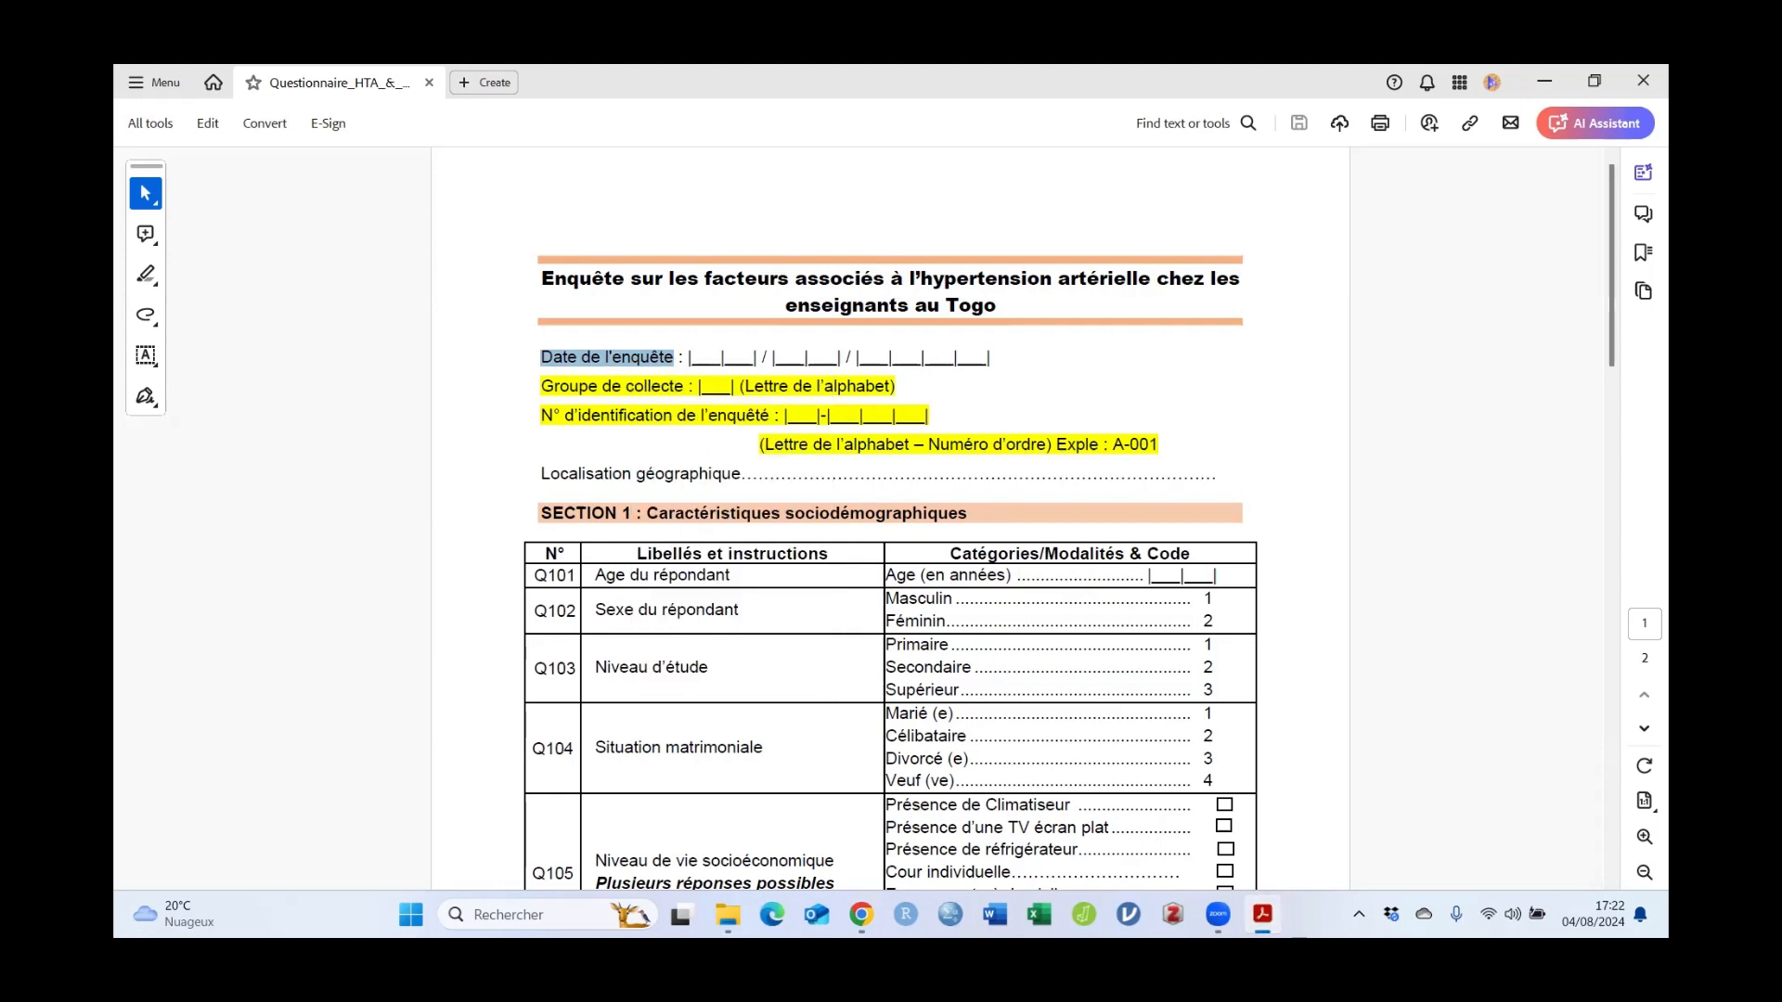
{"action": "left_click", "coordinate": [1262, 914]}
{"action": "right_click", "coordinate": [394, 342]}
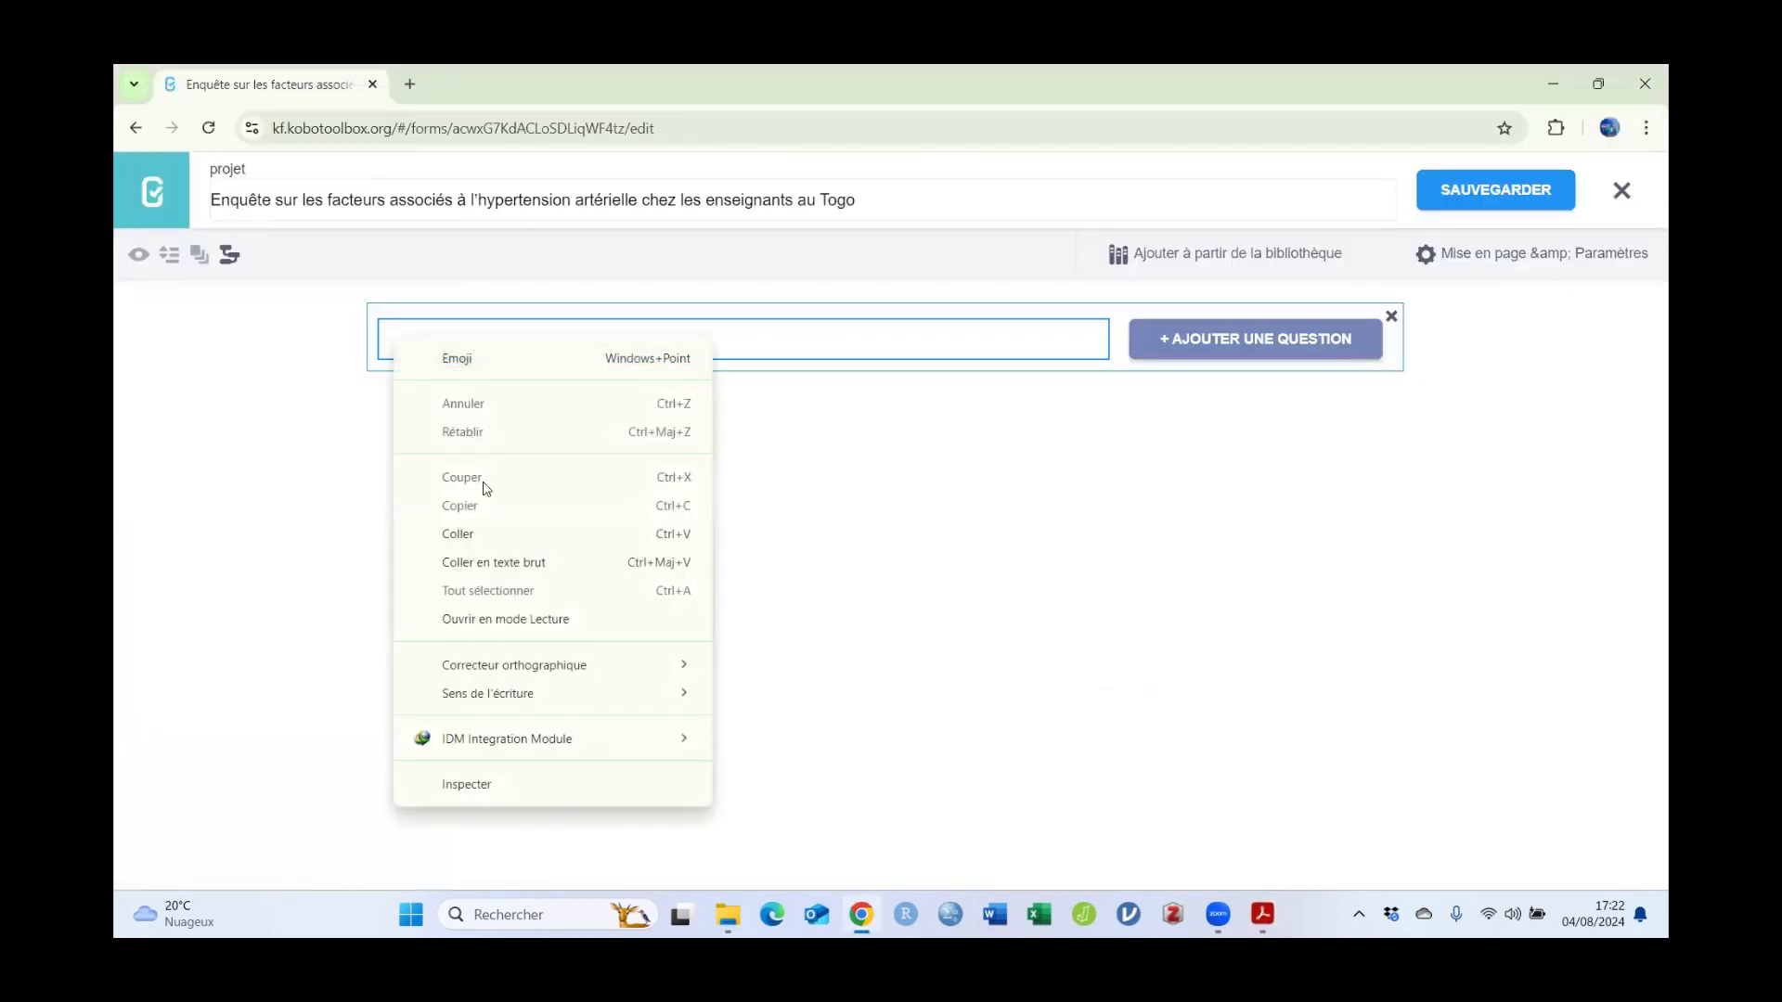
{"action": "left_click", "coordinate": [489, 533]}
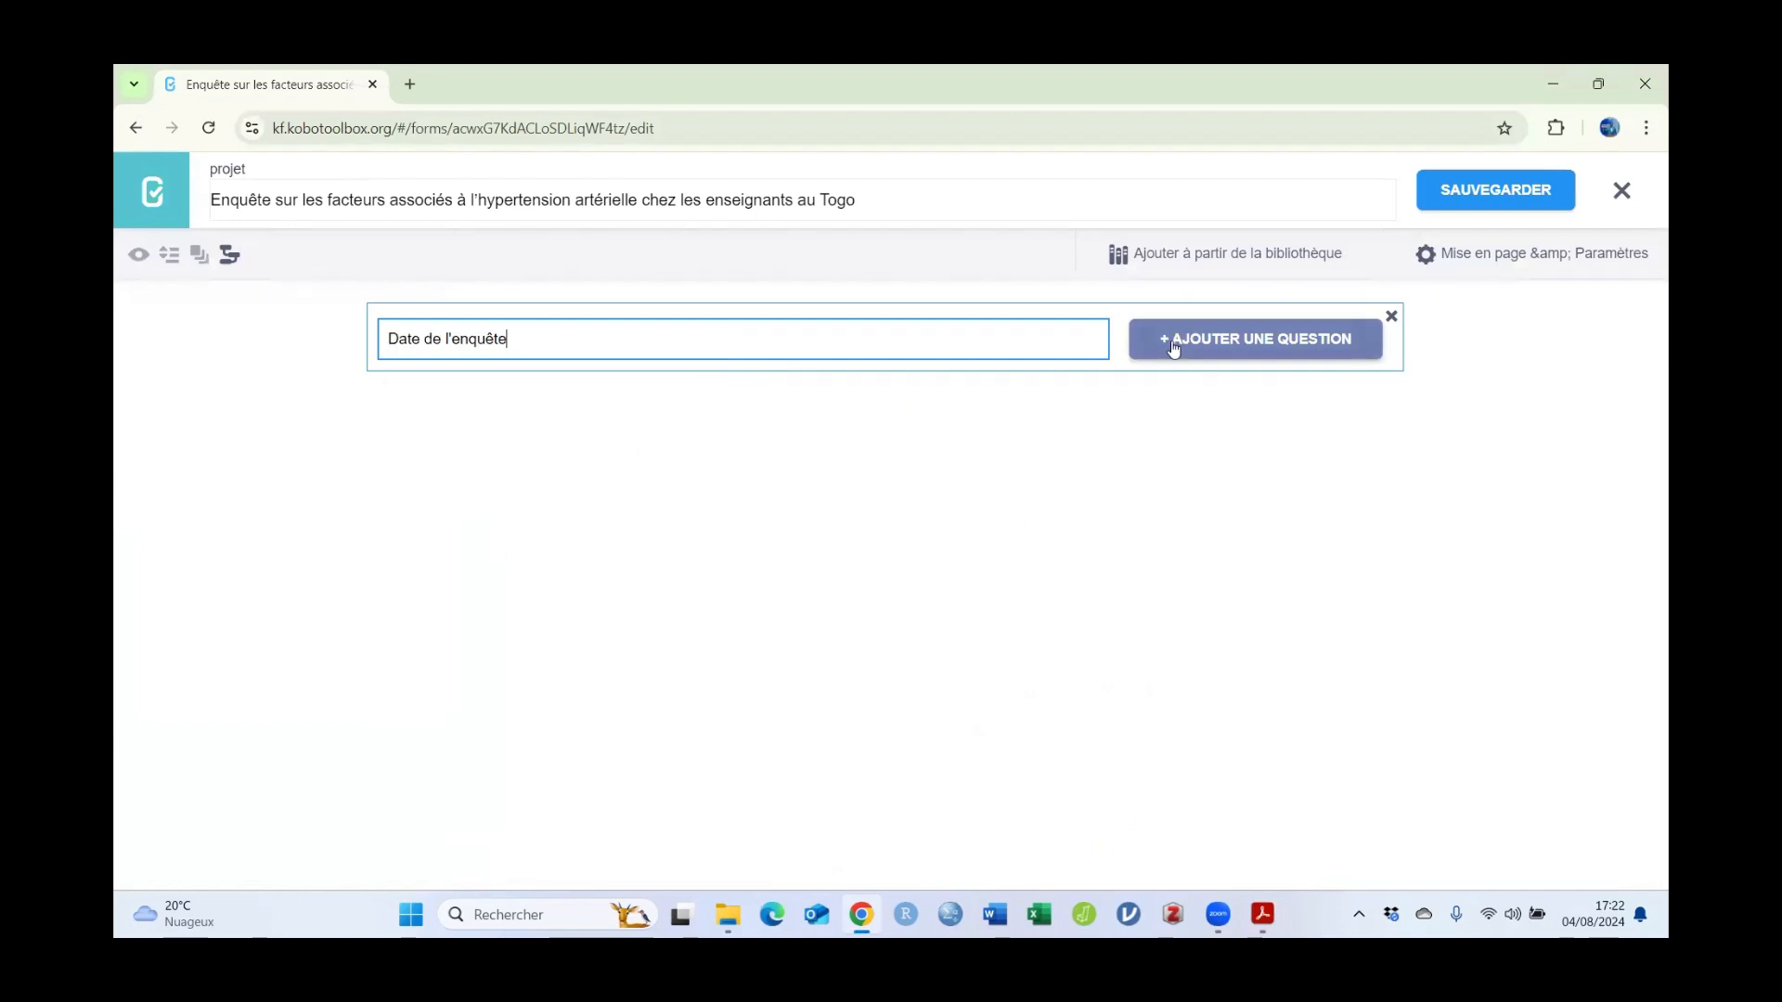
Step: Add the survey date question with the Date response type and look through its settings
{"action": "left_click", "coordinate": [1216, 343]}
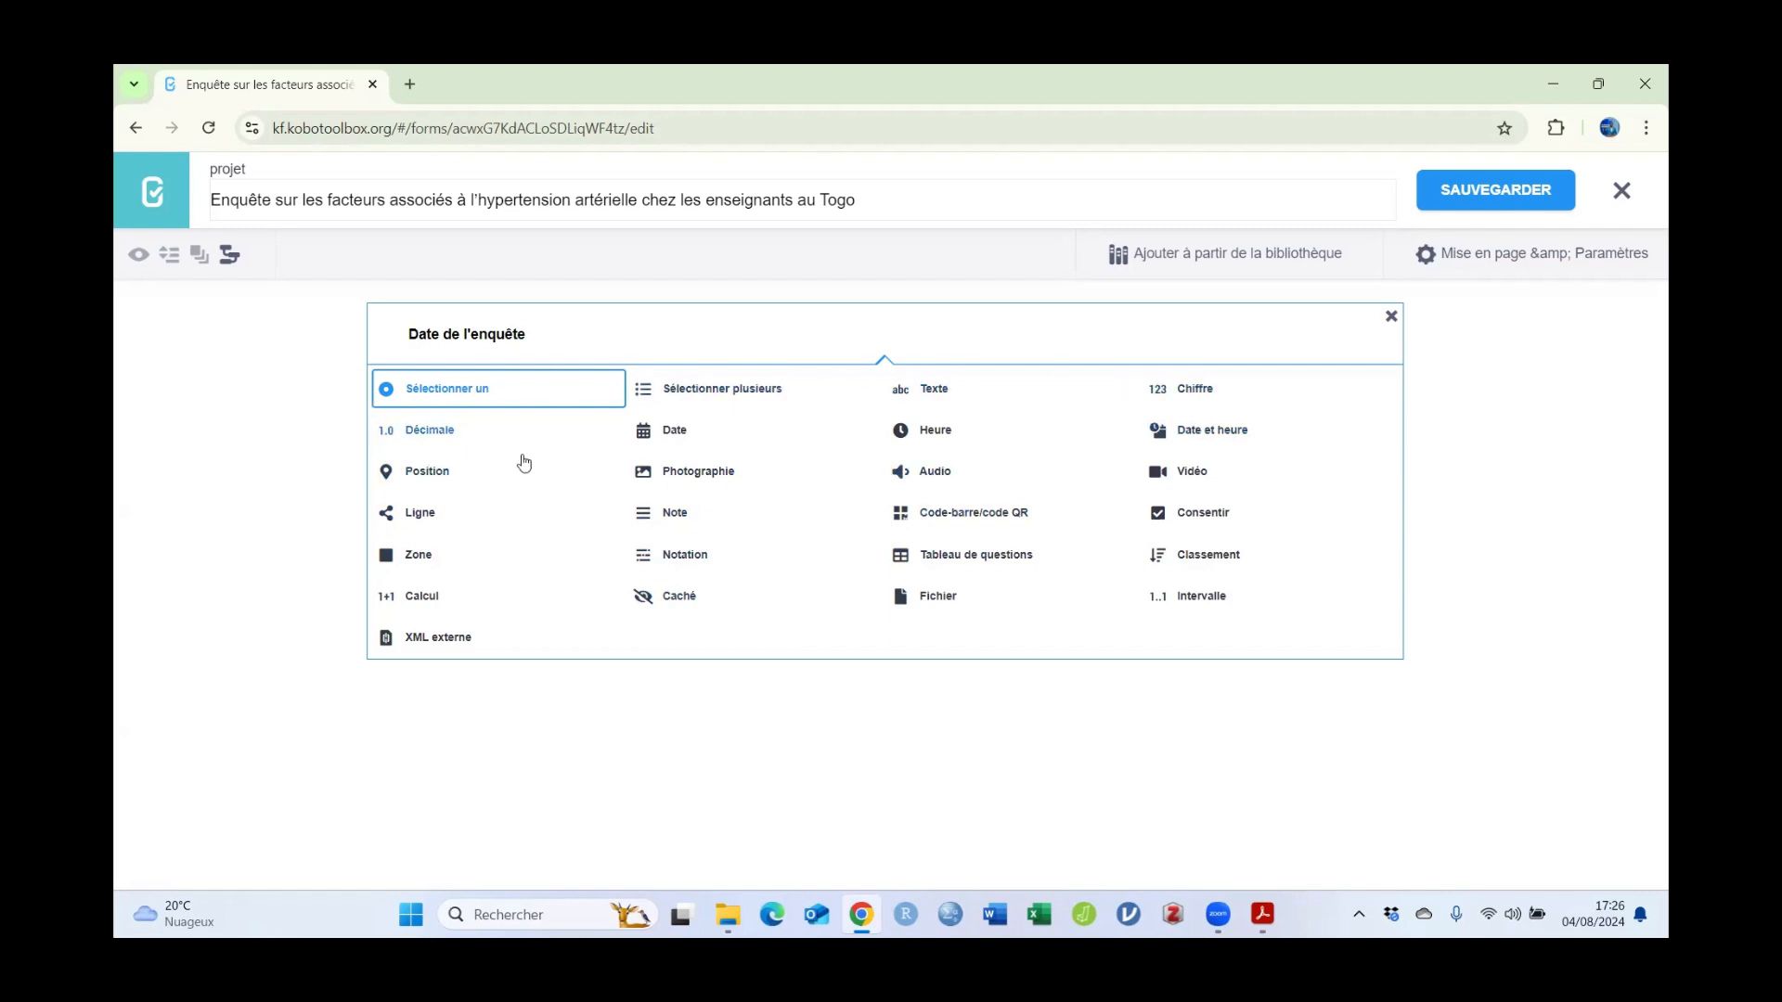
{"action": "left_click", "coordinate": [433, 340]}
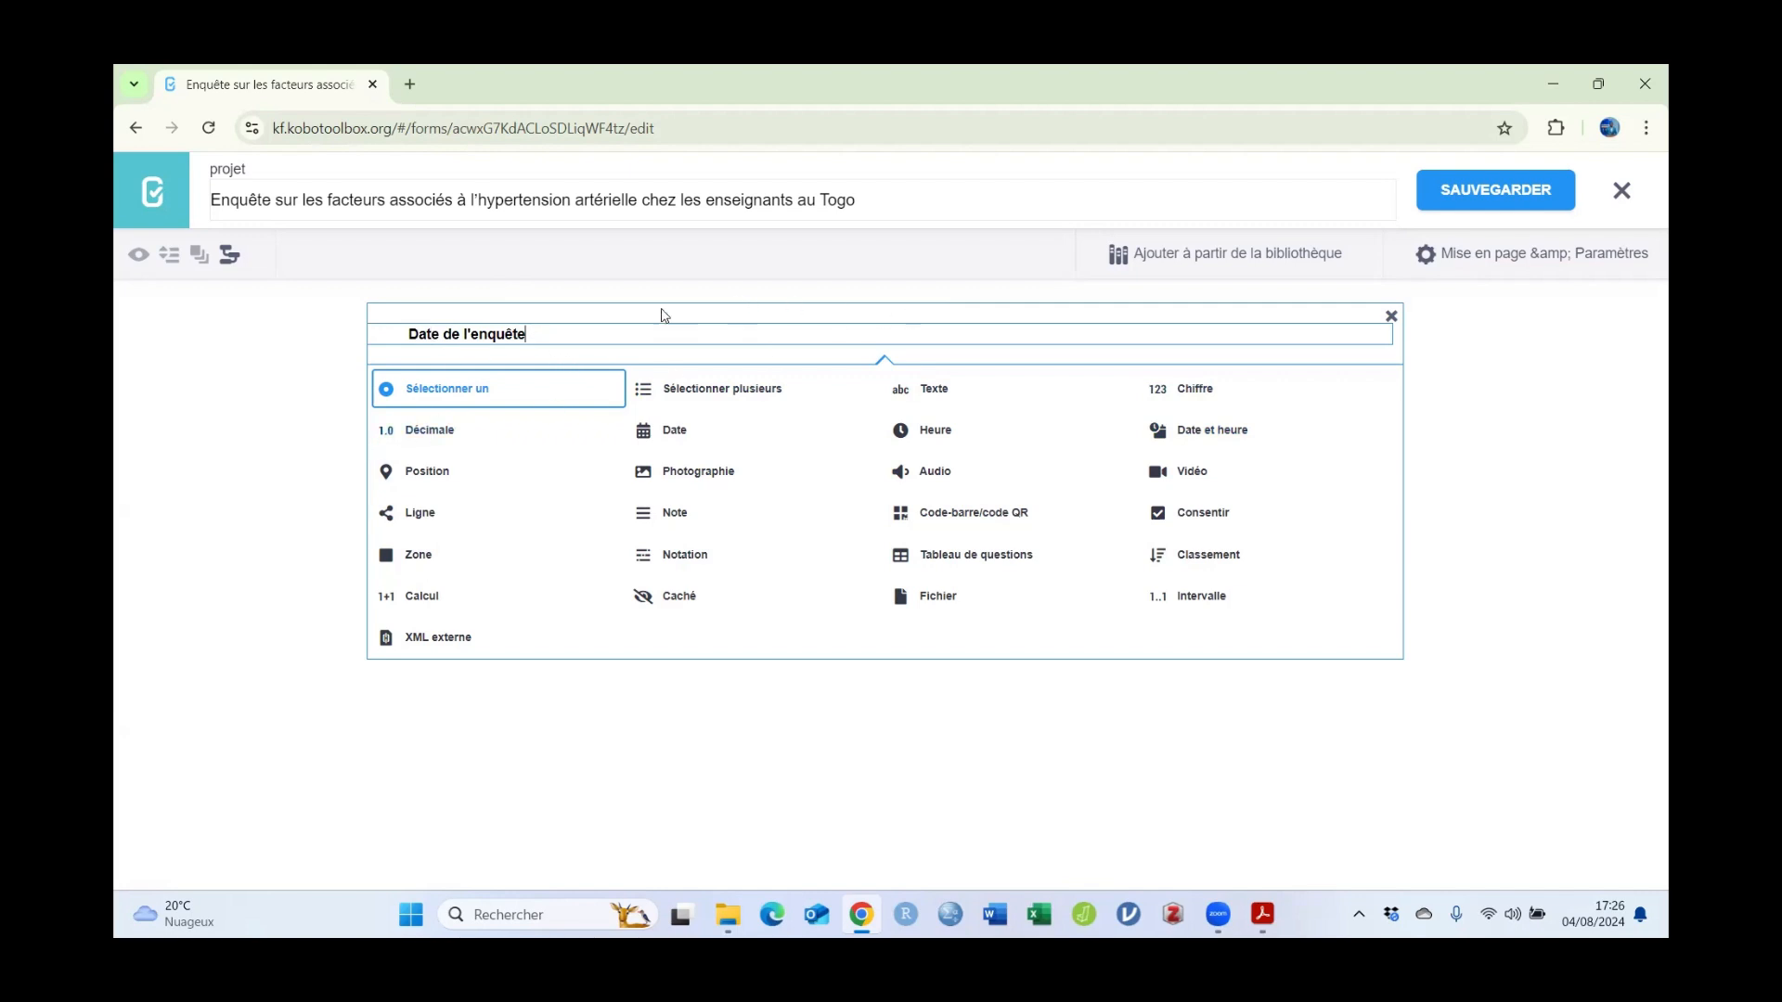
{"action": "left_click", "coordinate": [650, 440]}
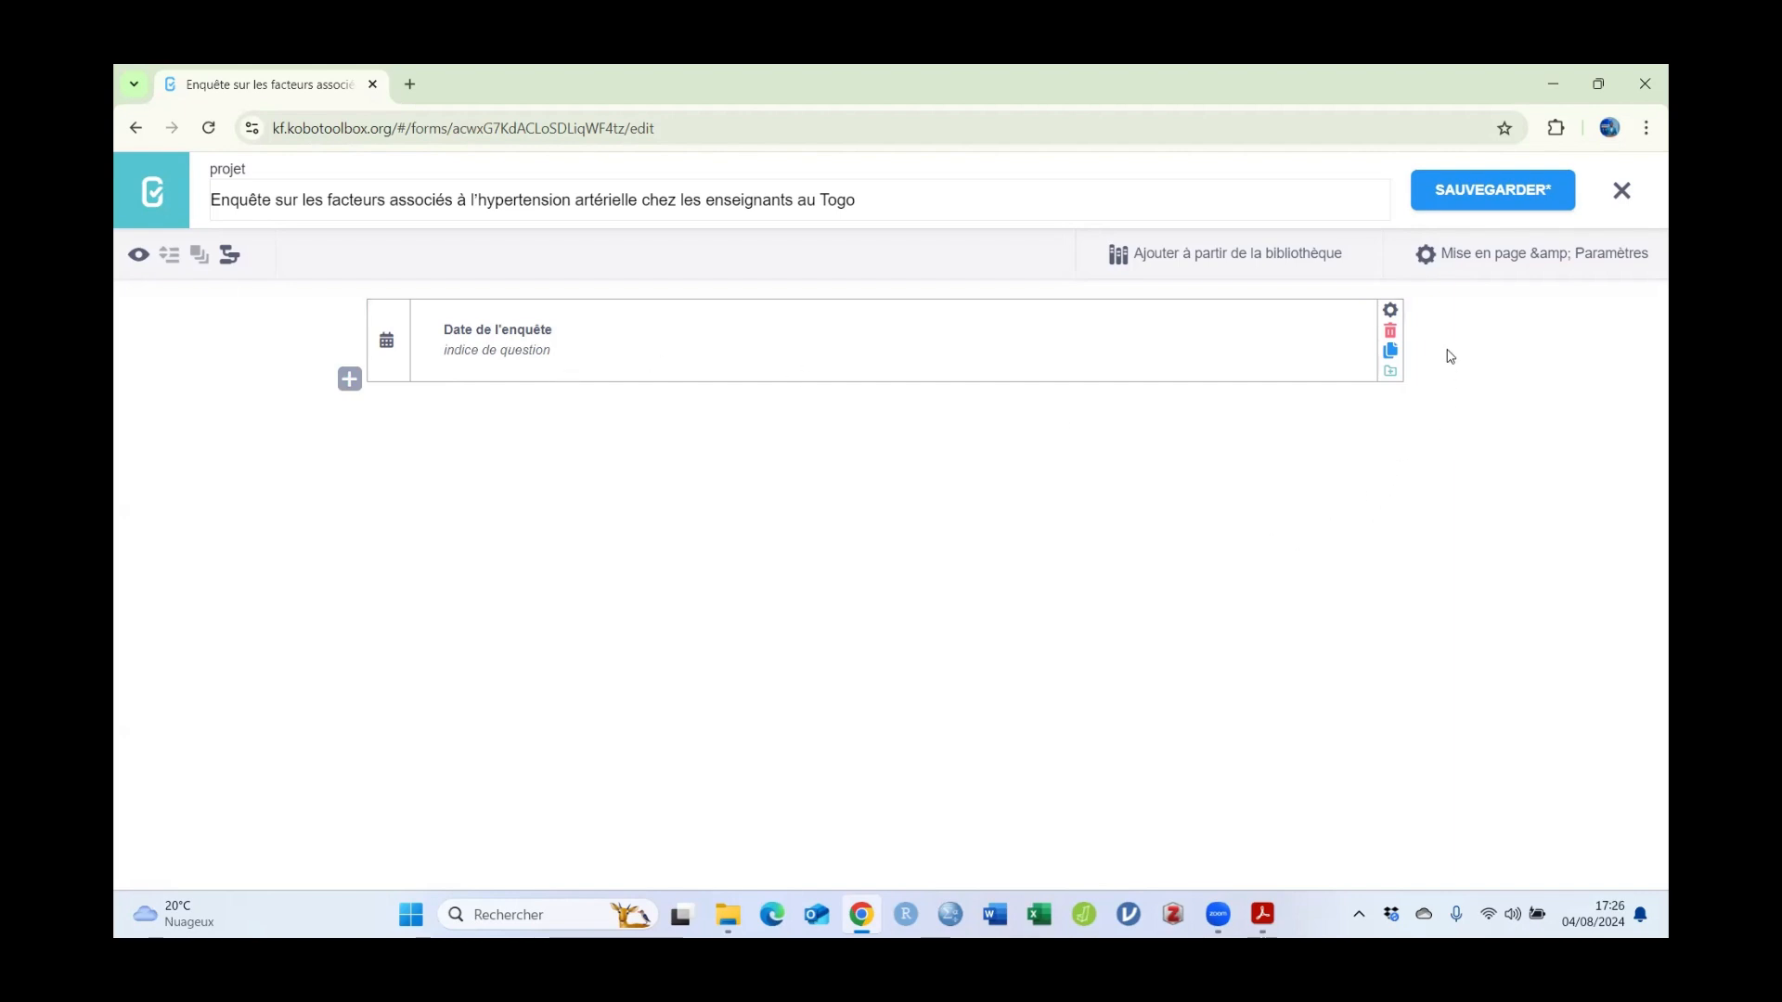
{"action": "left_click", "coordinate": [1392, 315]}
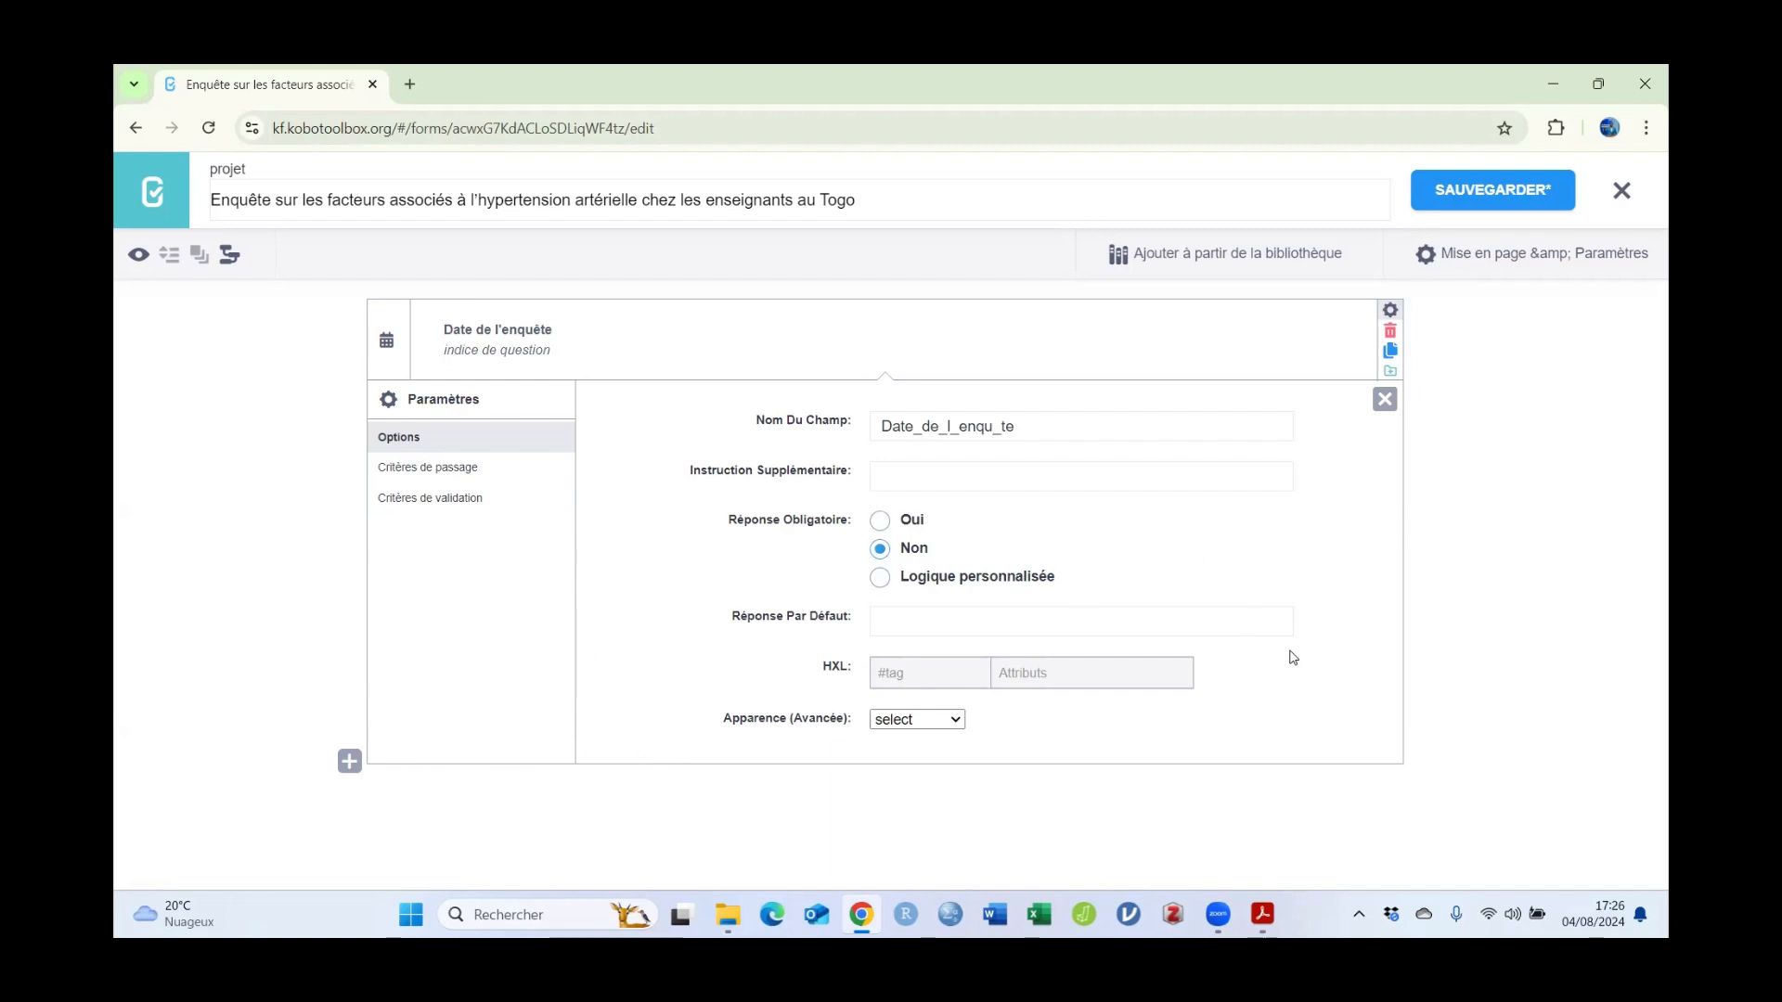
{"action": "left_click", "coordinate": [1385, 400]}
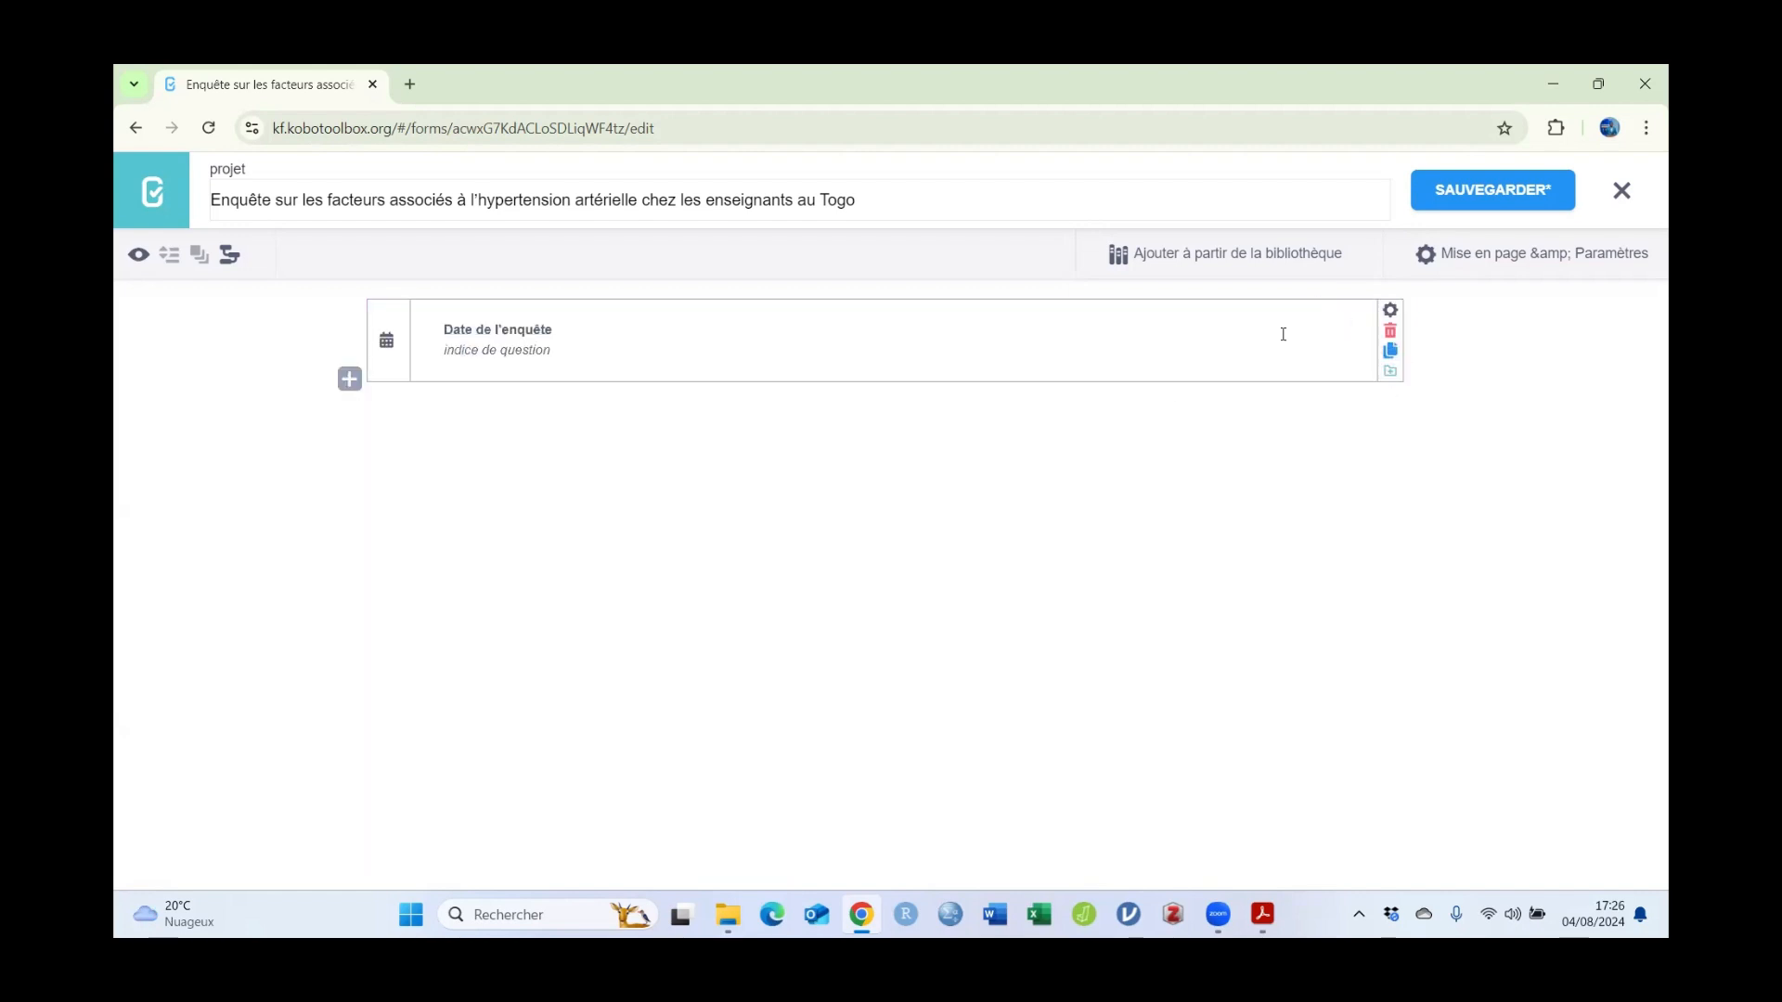
Step: Copy "Localisation géographique" from the questionnaire in Acrobat and enter it in Chrome as the label of a new question below the survey date
{"action": "left_click", "coordinate": [1263, 915]}
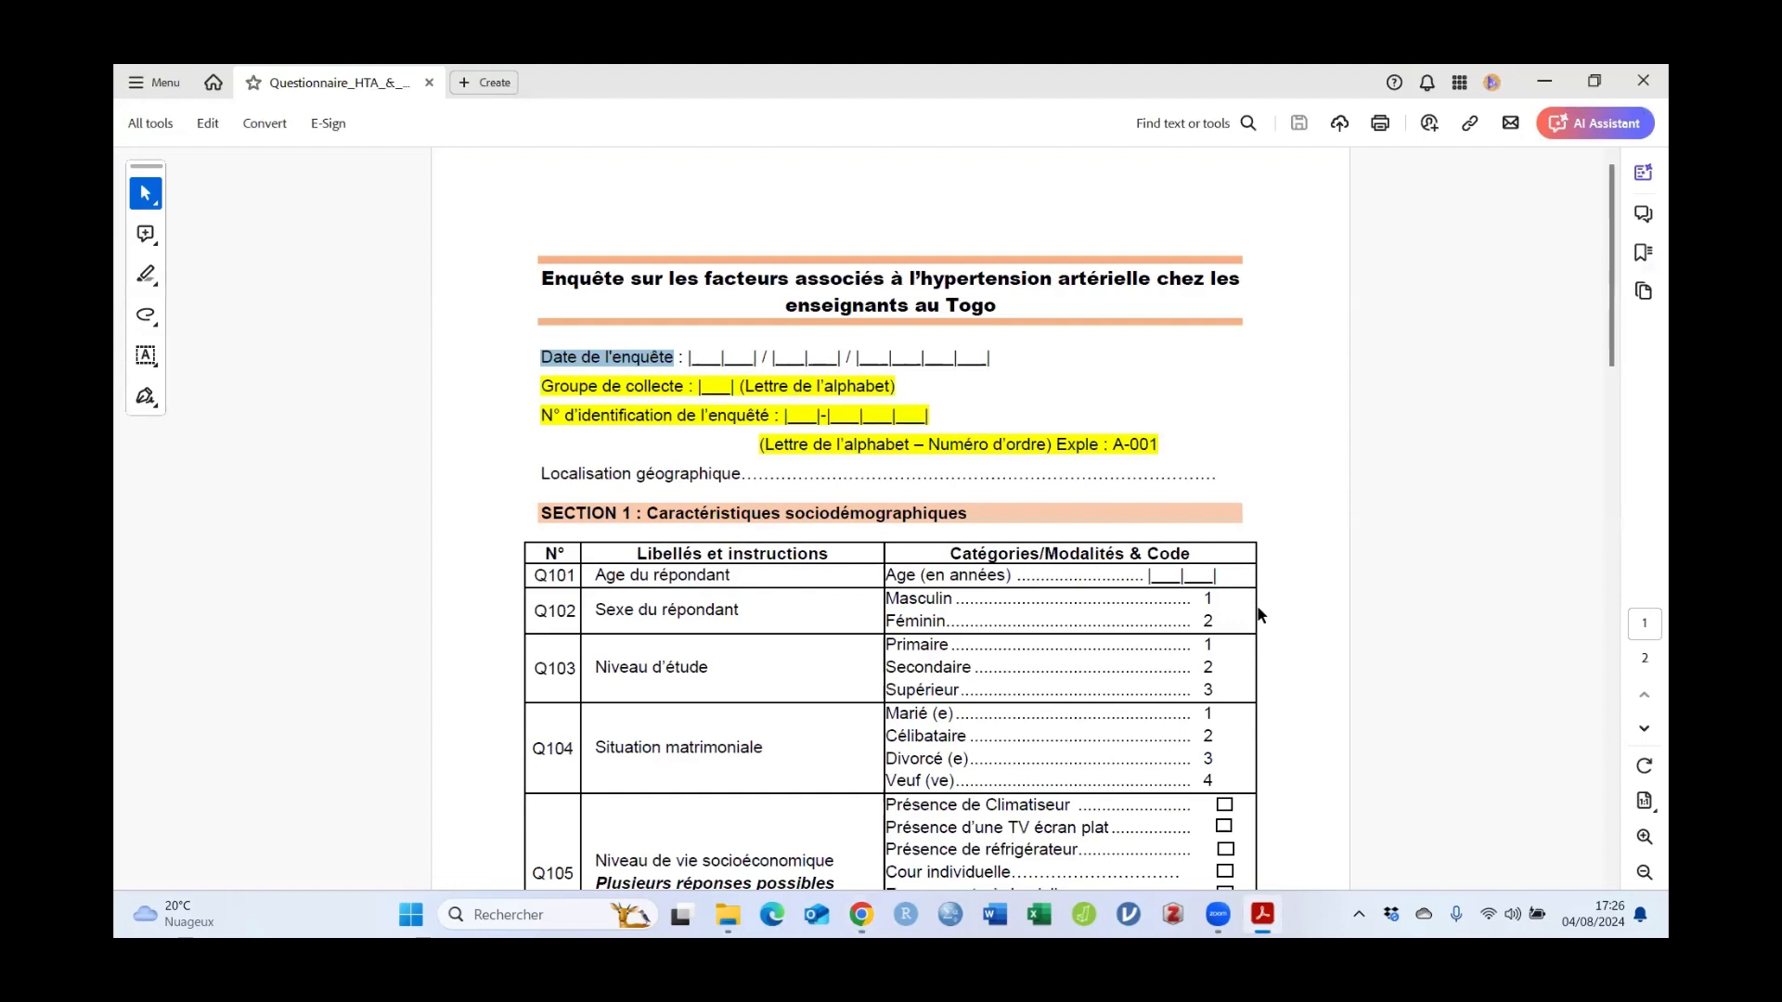
{"action": "left_click_drag", "start_coordinate": [547, 385], "coordinate": [1168, 453]}
{"action": "left_click", "coordinate": [505, 451]}
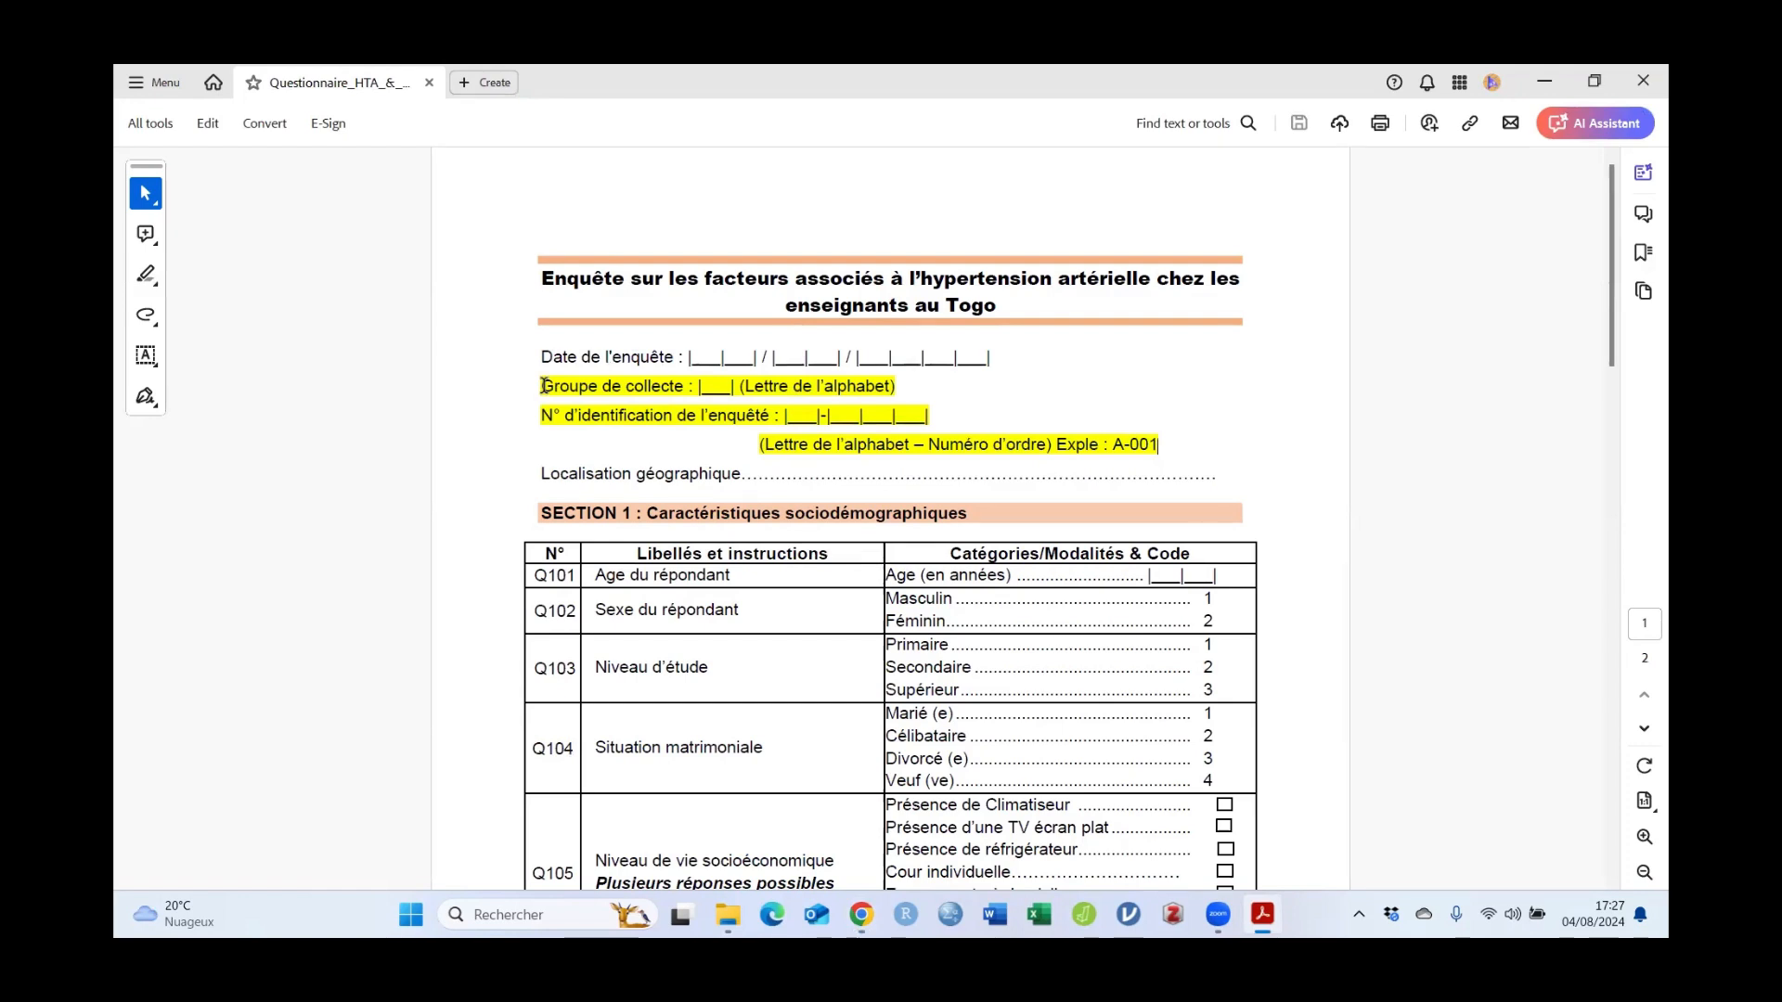
{"action": "left_click_drag", "start_coordinate": [542, 386], "coordinate": [1160, 450]}
{"action": "left_click", "coordinate": [733, 363]}
{"action": "left_click_drag", "start_coordinate": [542, 473], "coordinate": [743, 475]}
{"action": "right_click", "coordinate": [688, 477]}
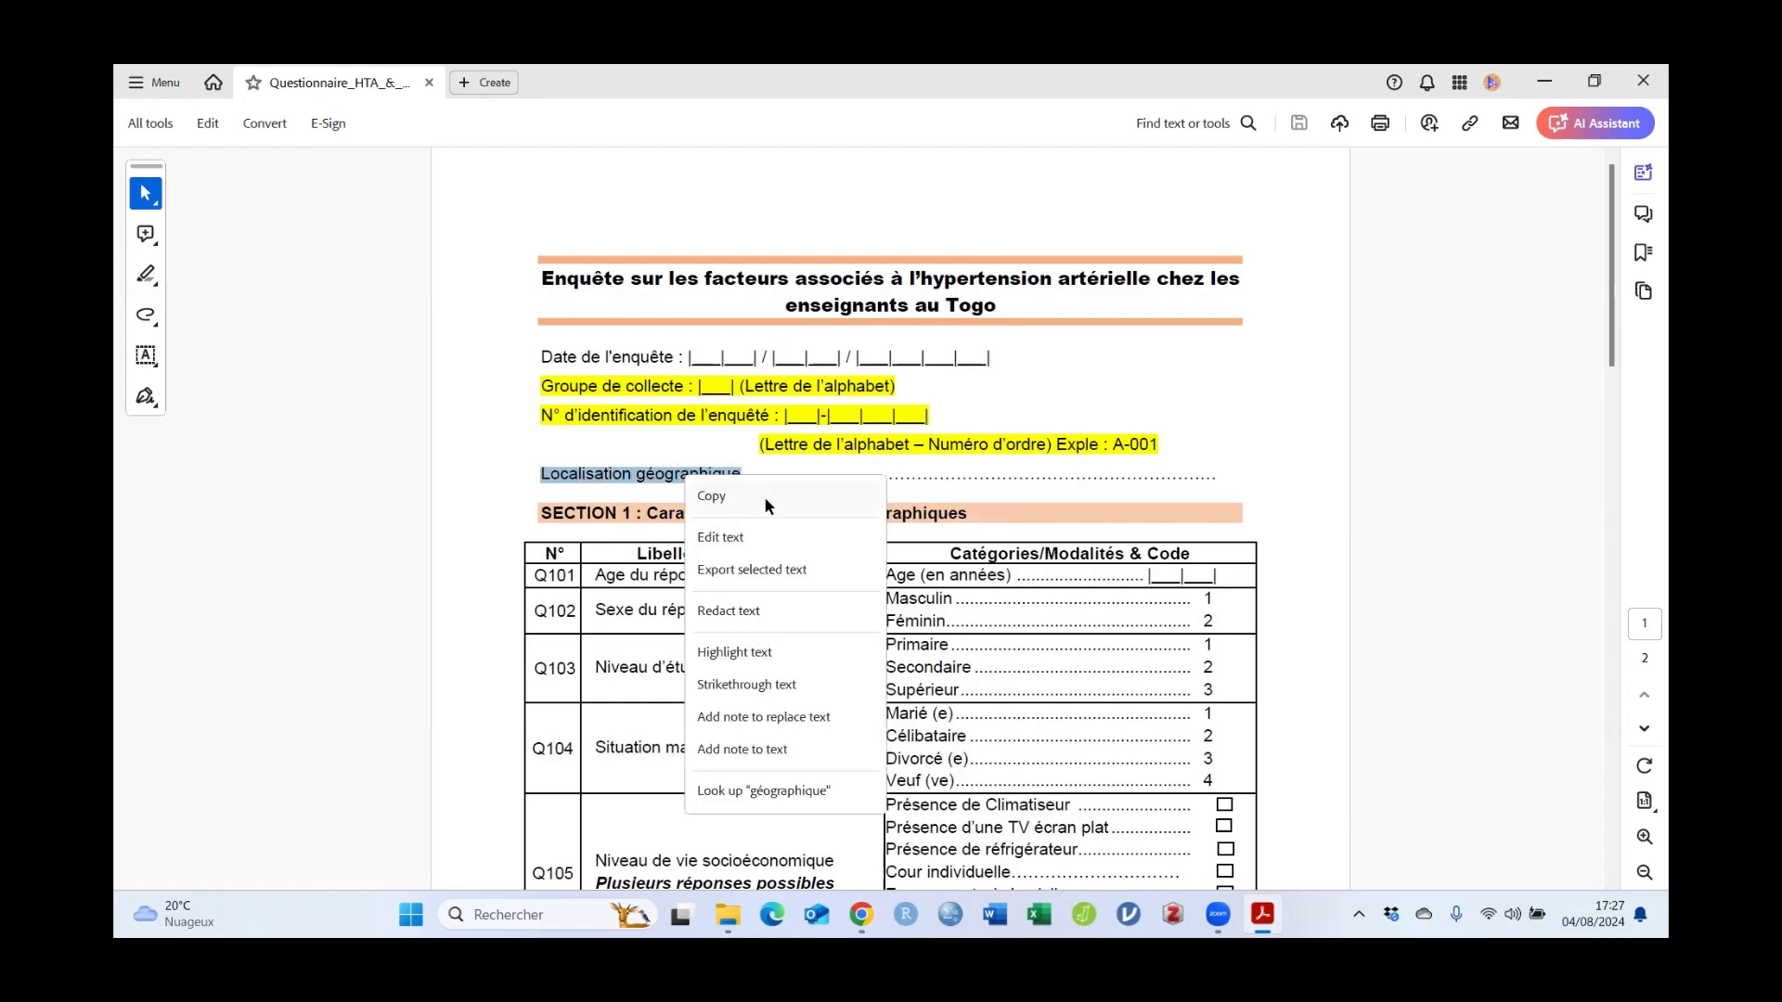
{"action": "left_click", "coordinate": [767, 497]}
{"action": "key", "text": "alt+Tab"}
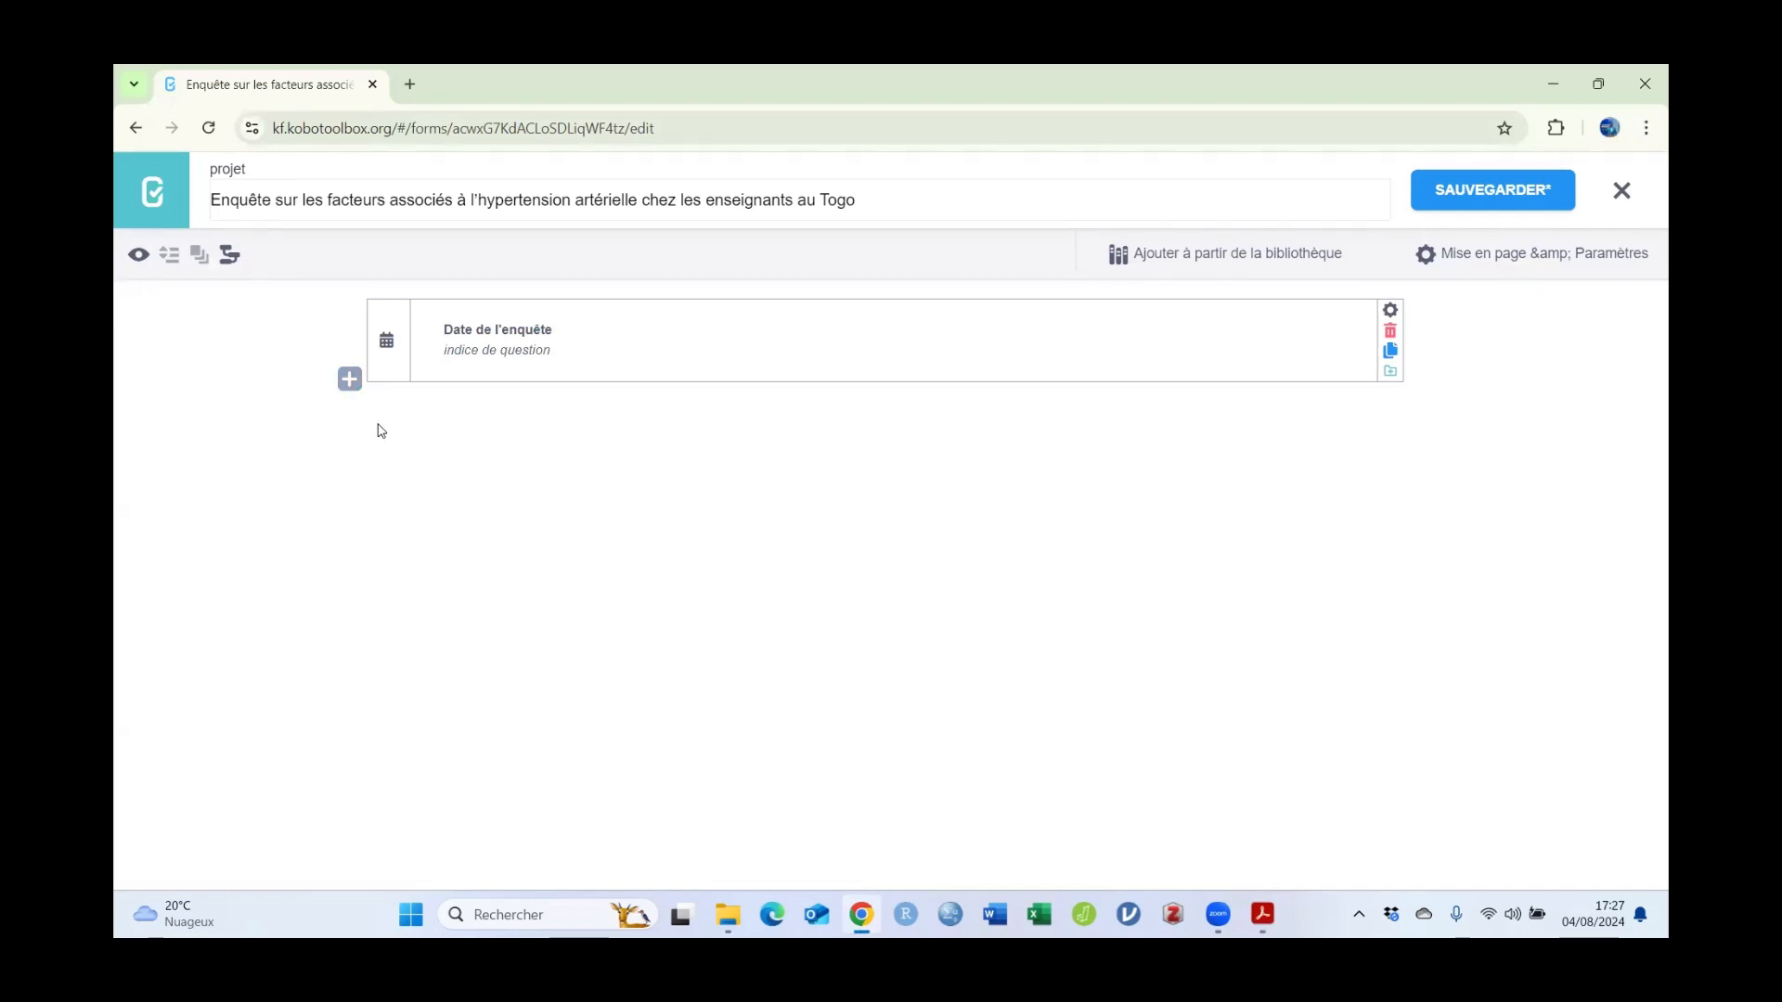
{"action": "left_click", "coordinate": [350, 380]}
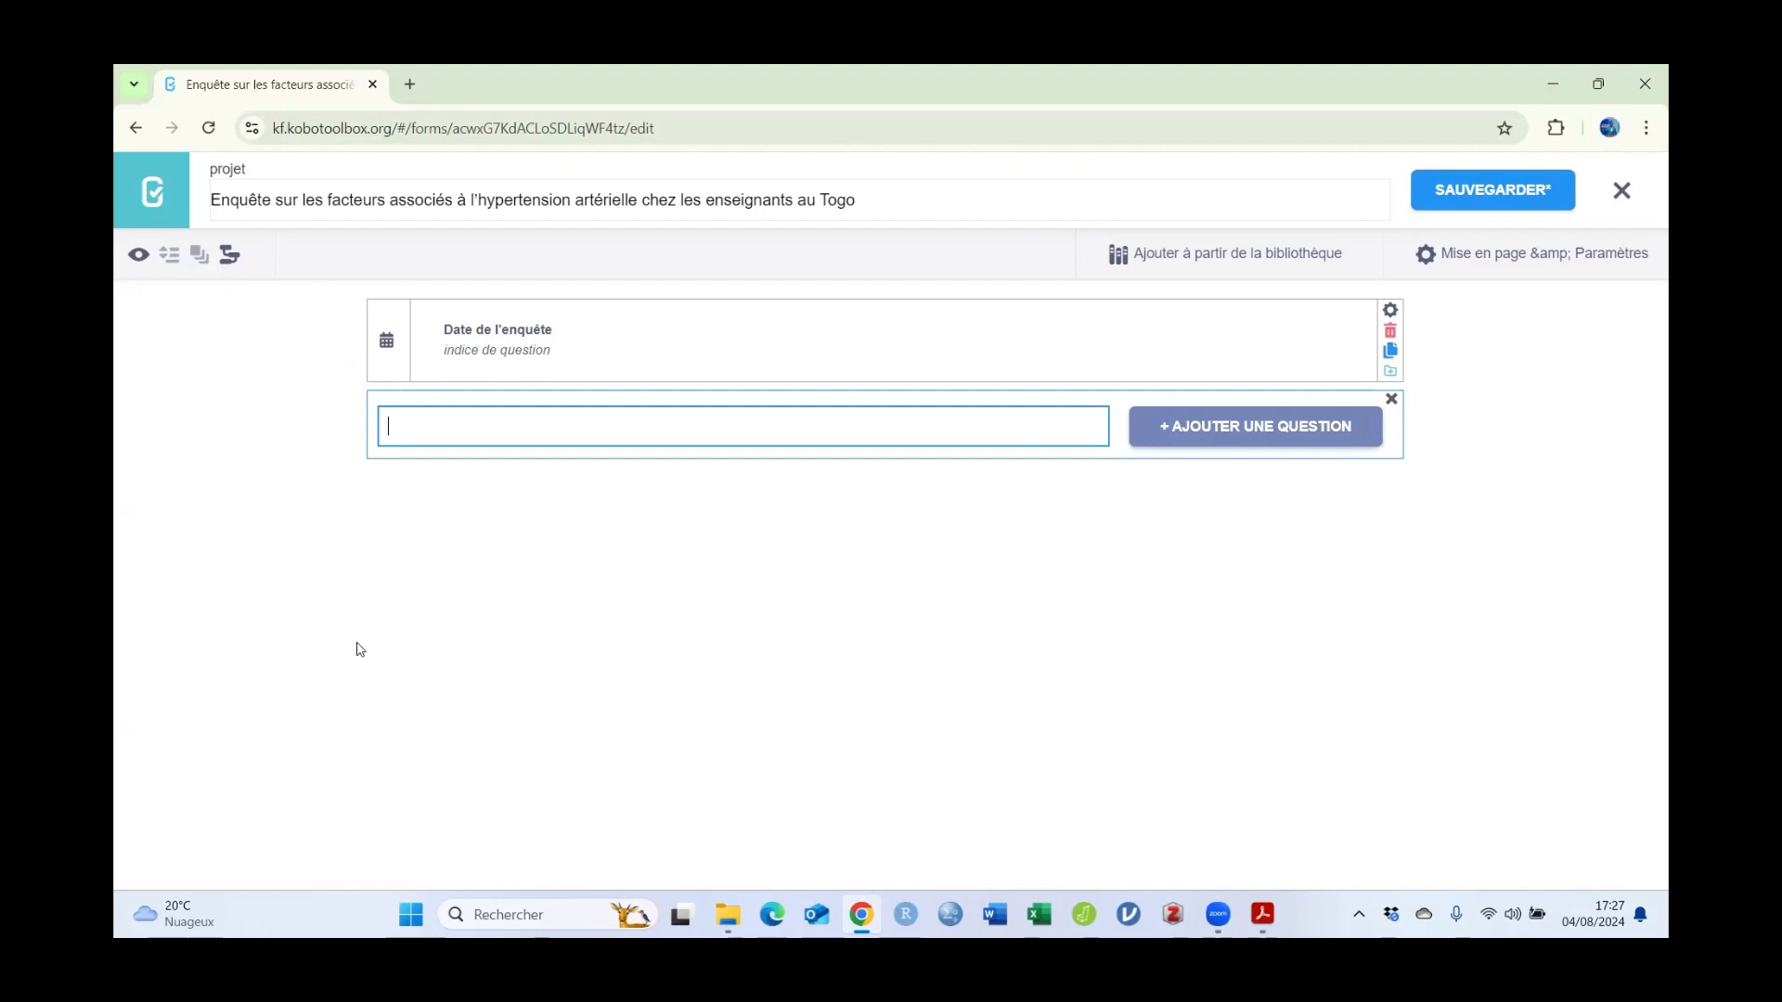
{"action": "right_click", "coordinate": [412, 427]}
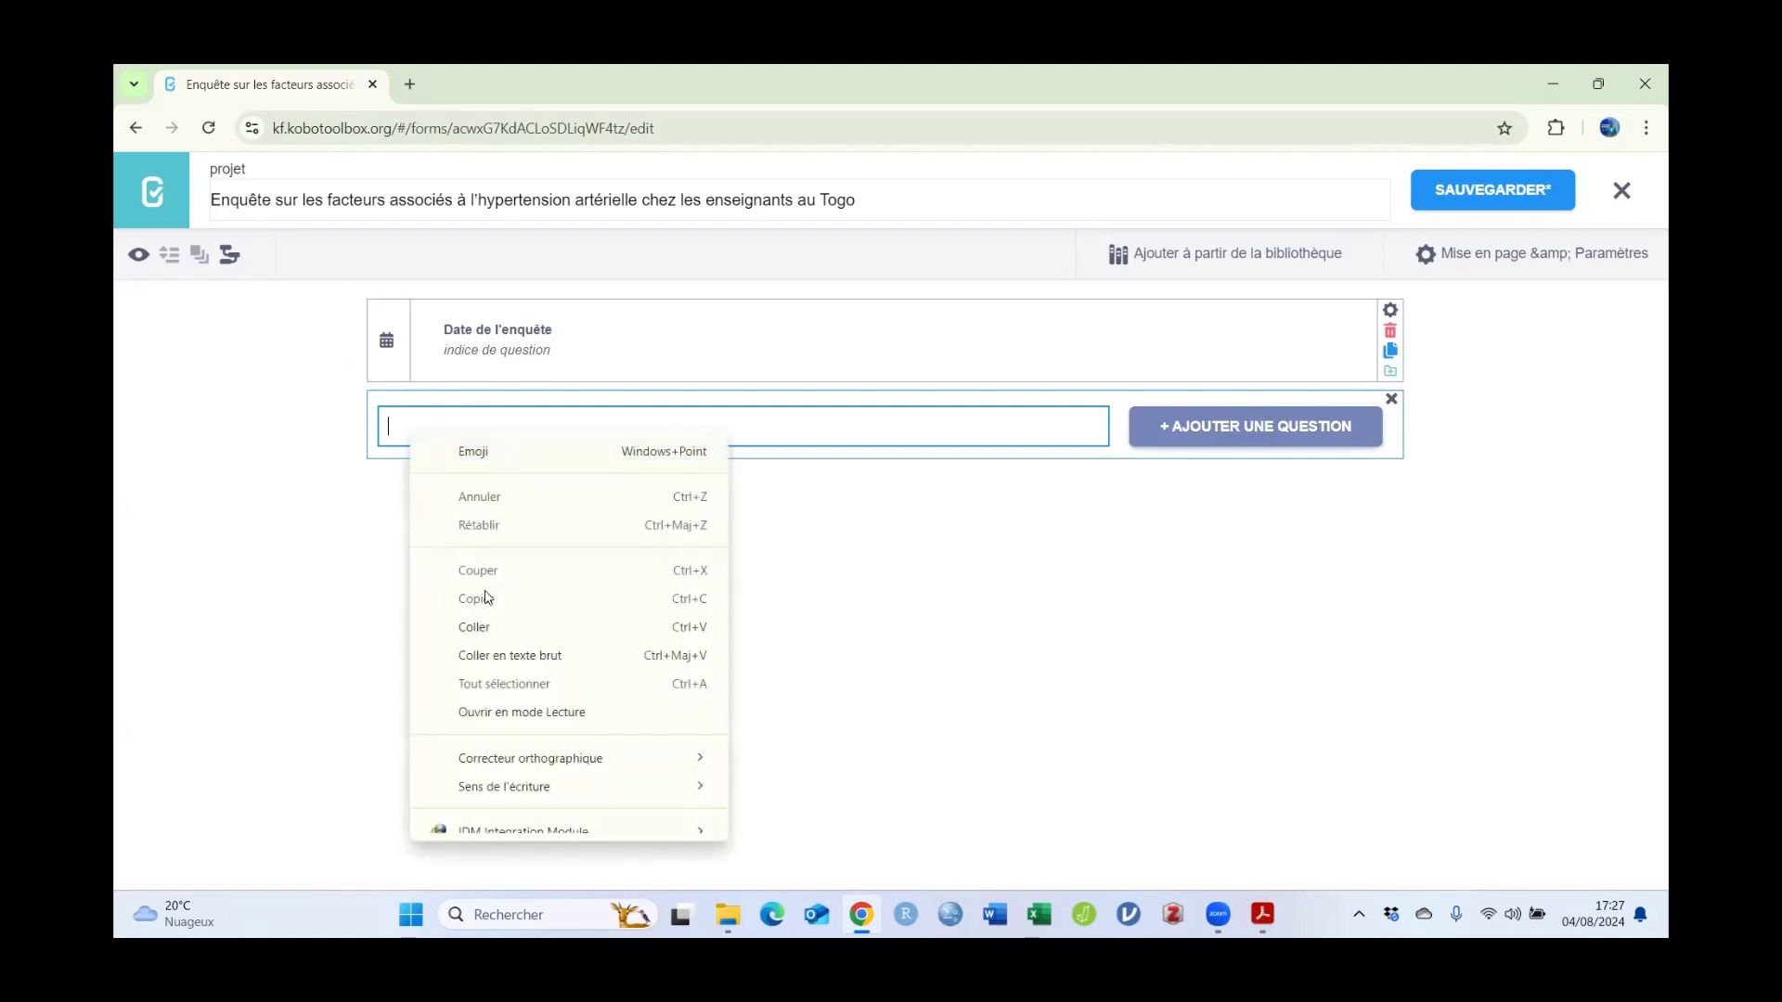
{"action": "left_click", "coordinate": [489, 625]}
Step: Add the geographic location question with the Position response type and look through its settings
{"action": "left_click", "coordinate": [1256, 429]}
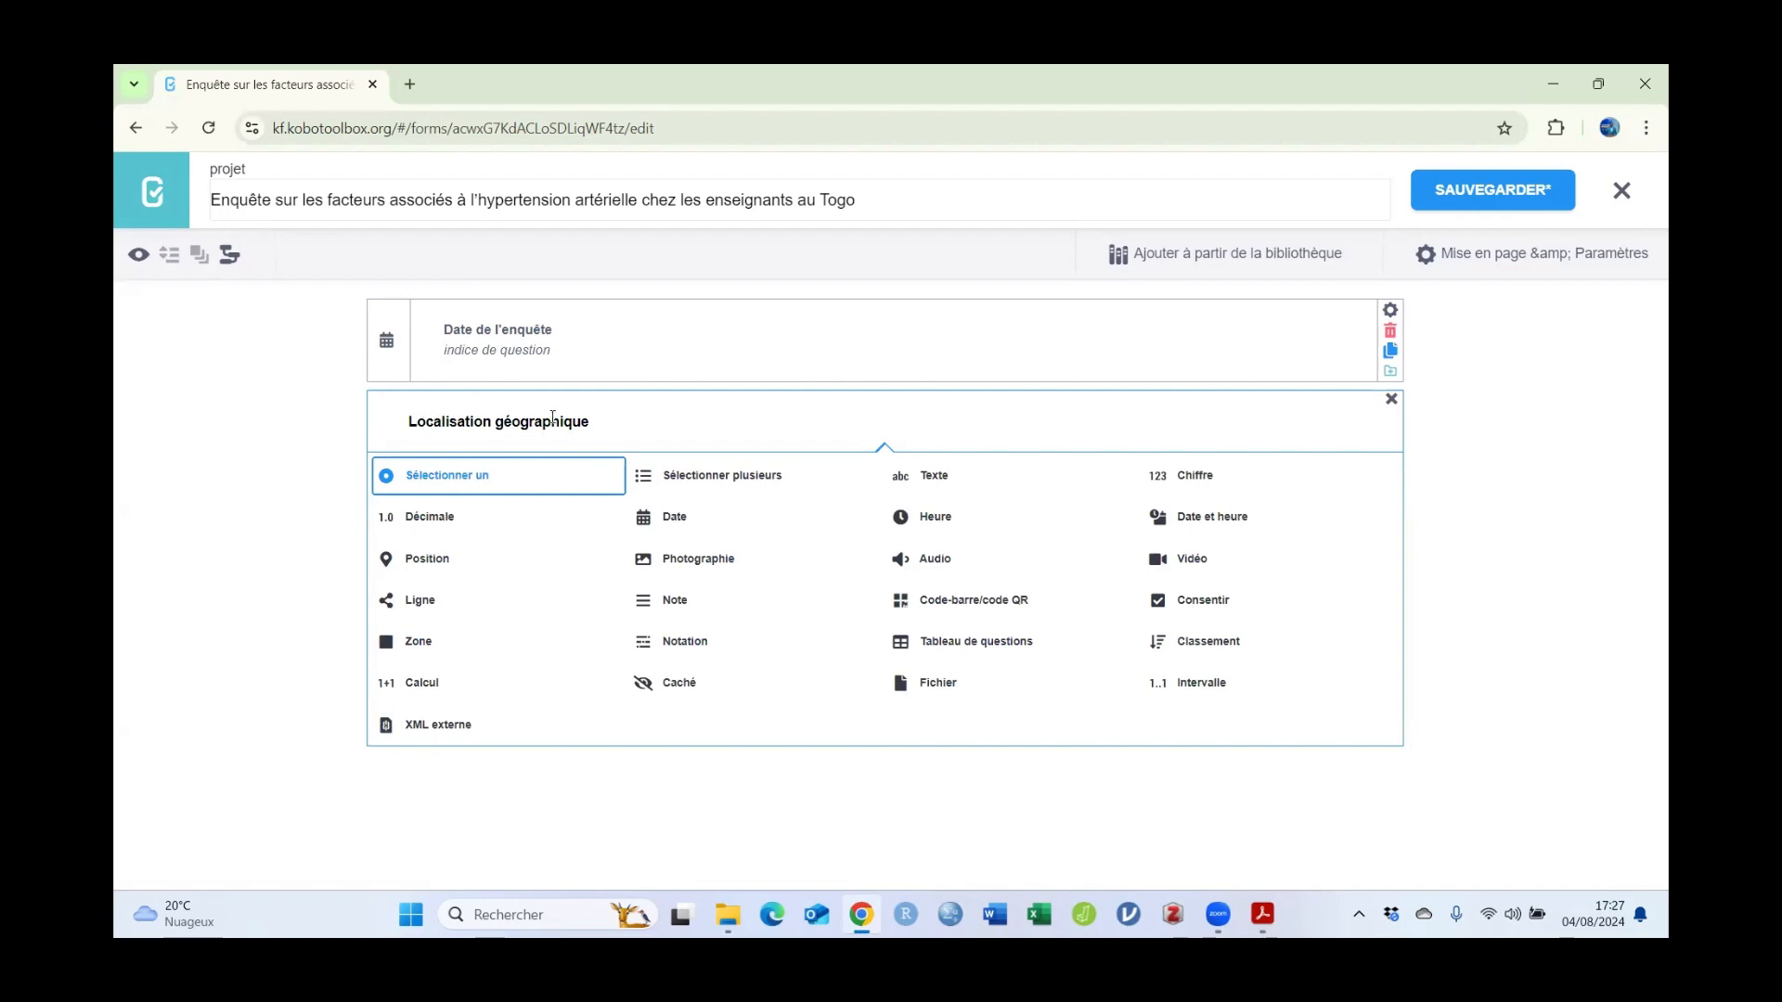
{"action": "left_click", "coordinate": [427, 560]}
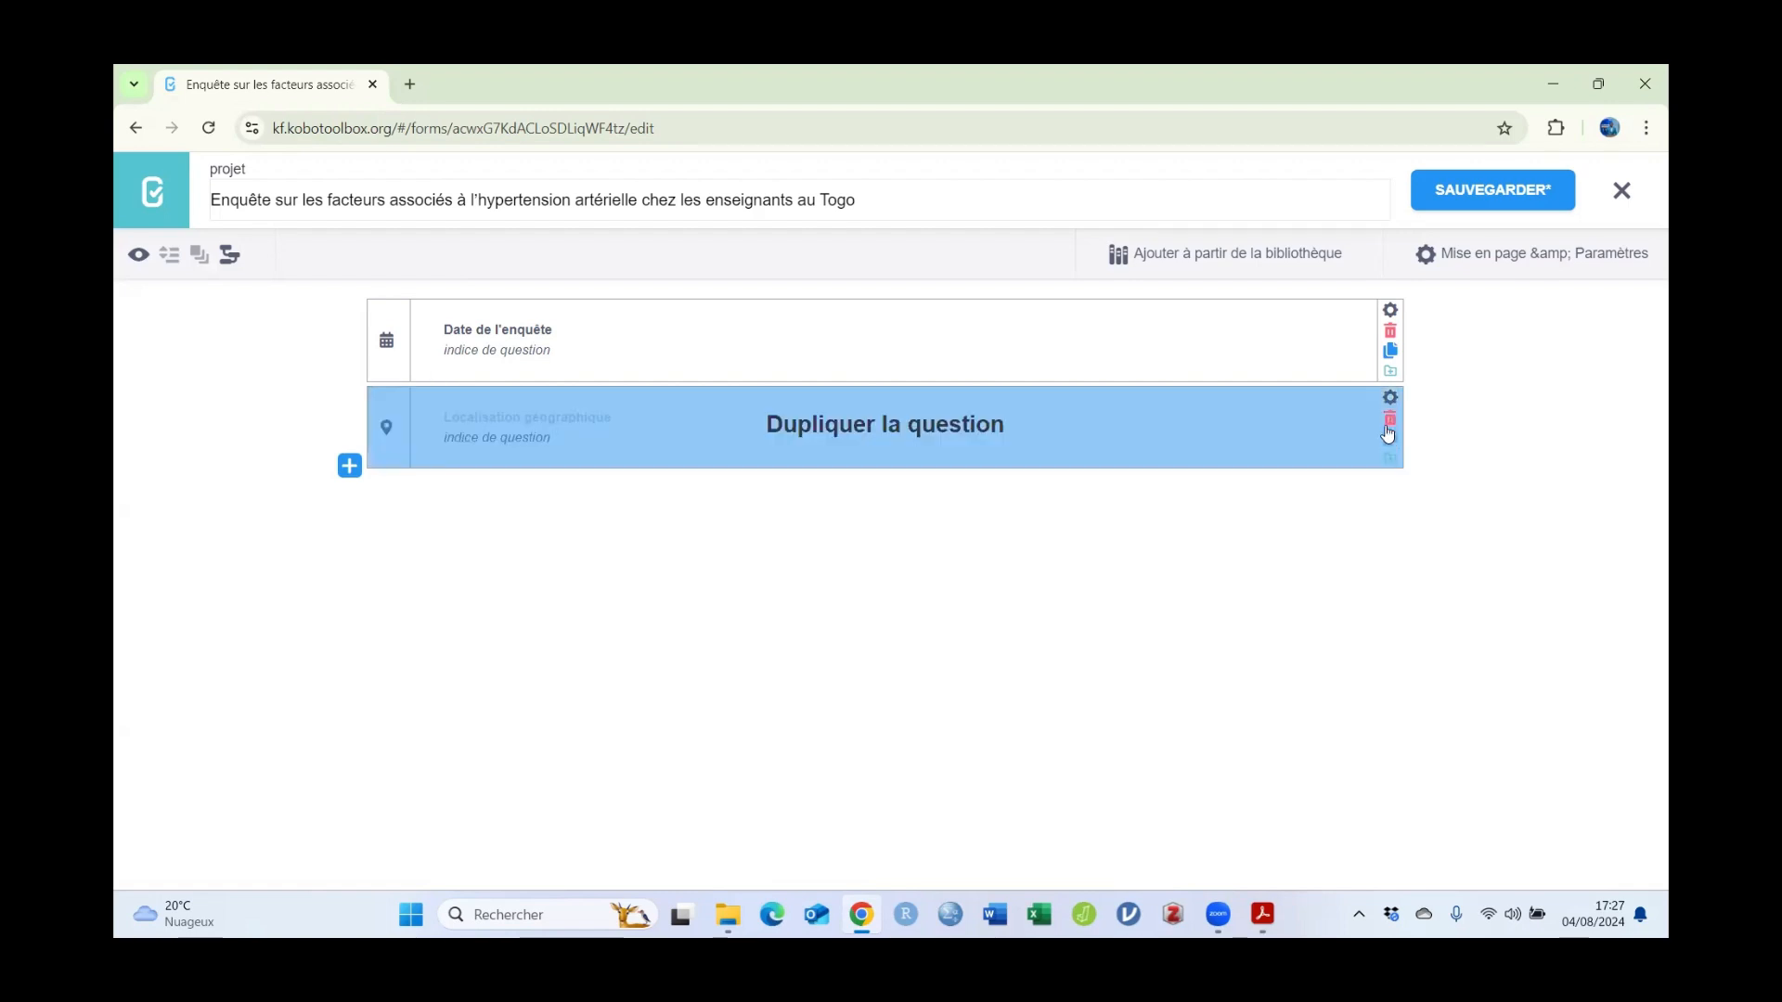
{"action": "left_click", "coordinate": [1389, 398]}
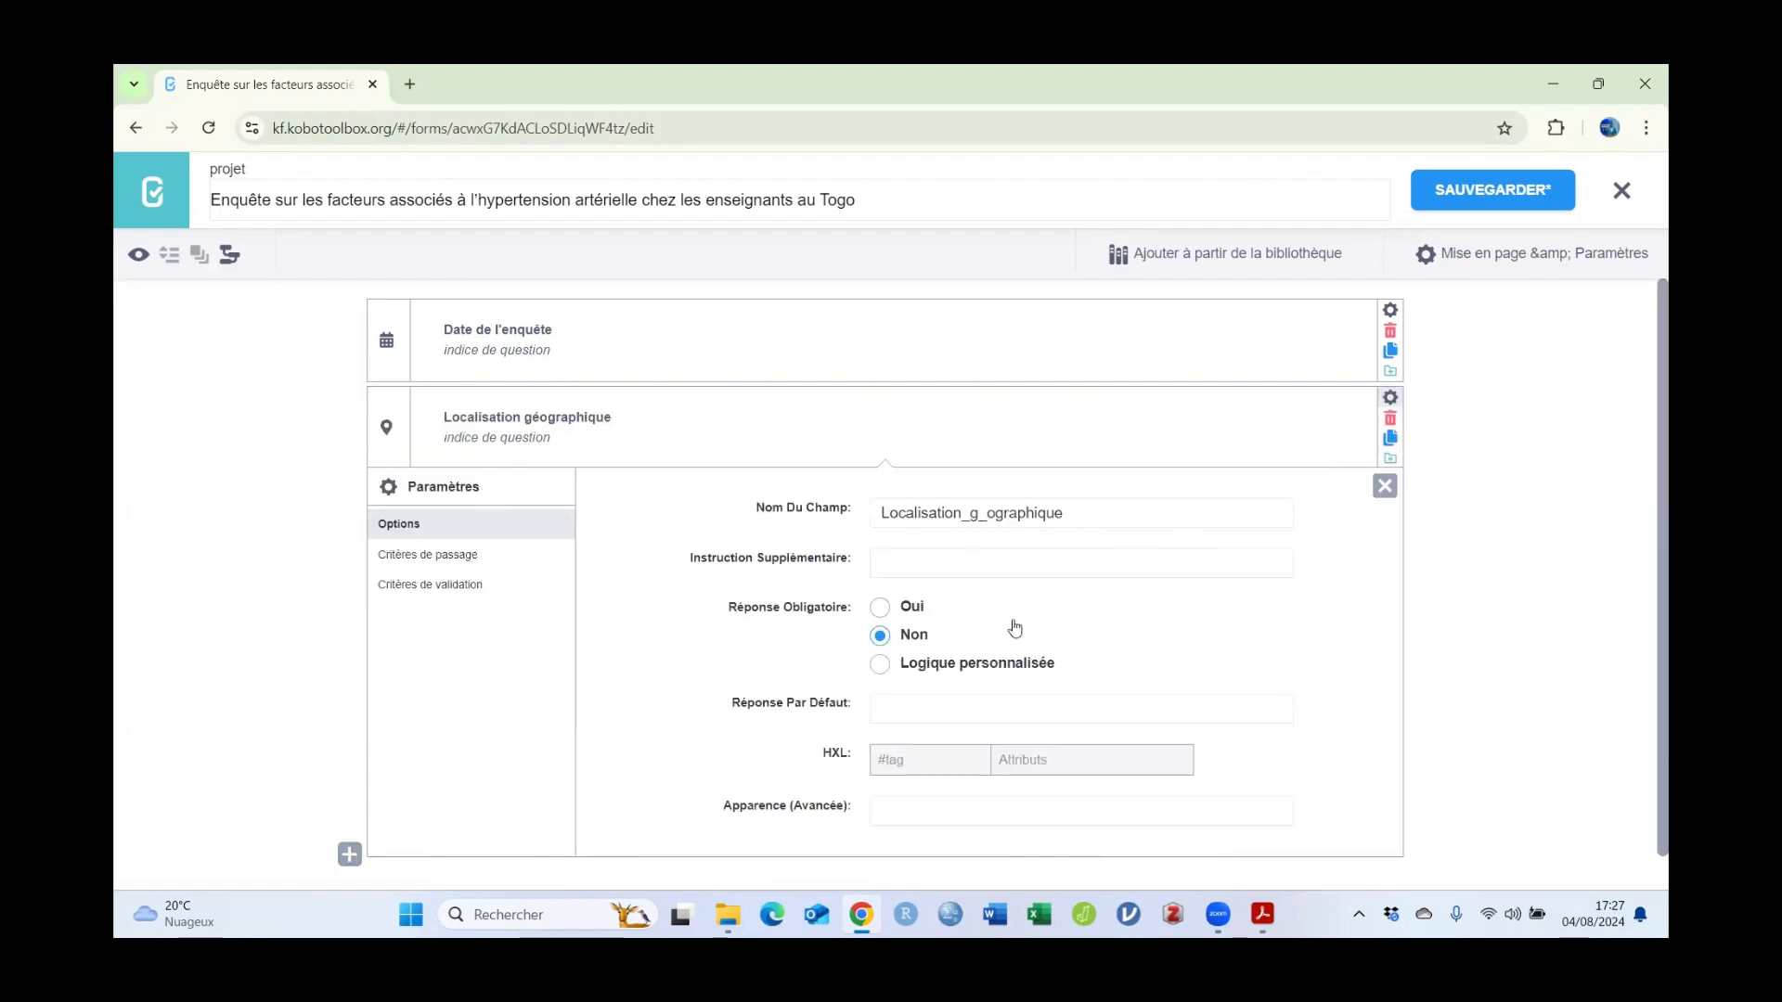
{"action": "left_click", "coordinate": [1385, 487]}
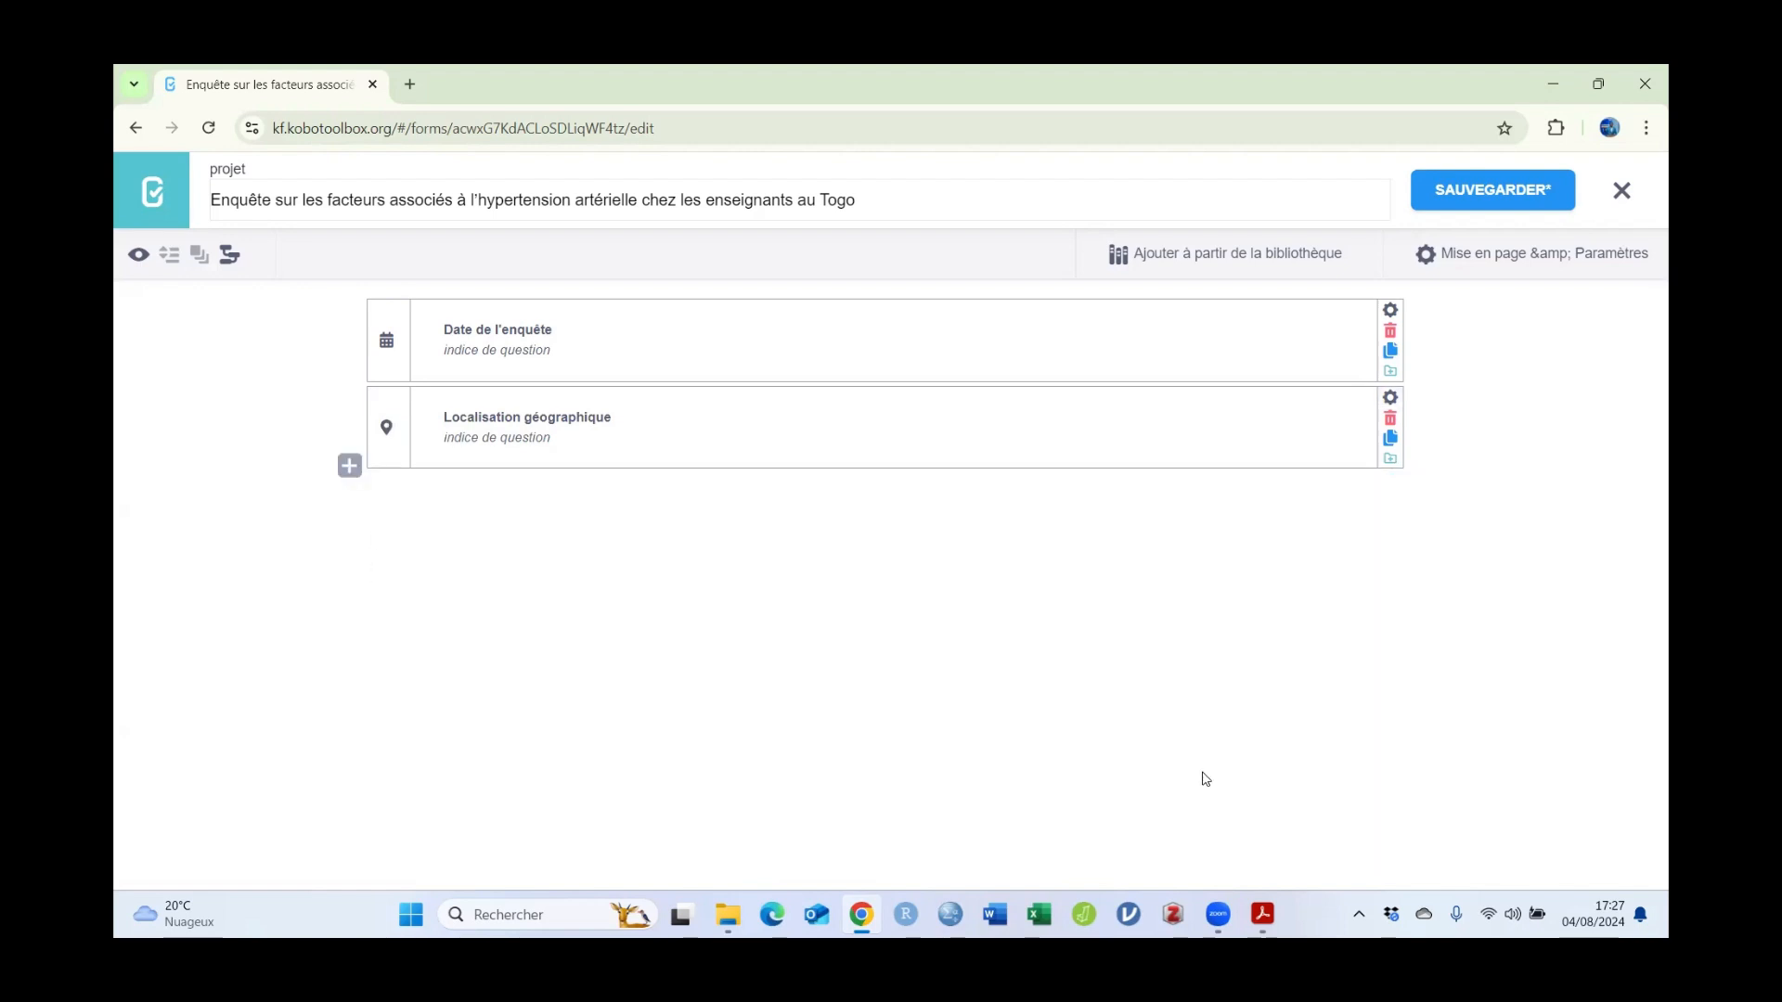
Step: Switch to Acrobat and copy "Q101 Age du répondant" from Section 1 of the questionnaire
{"action": "mouse_move", "coordinate": [1264, 914]}
{"action": "left_click", "coordinate": [1258, 815]}
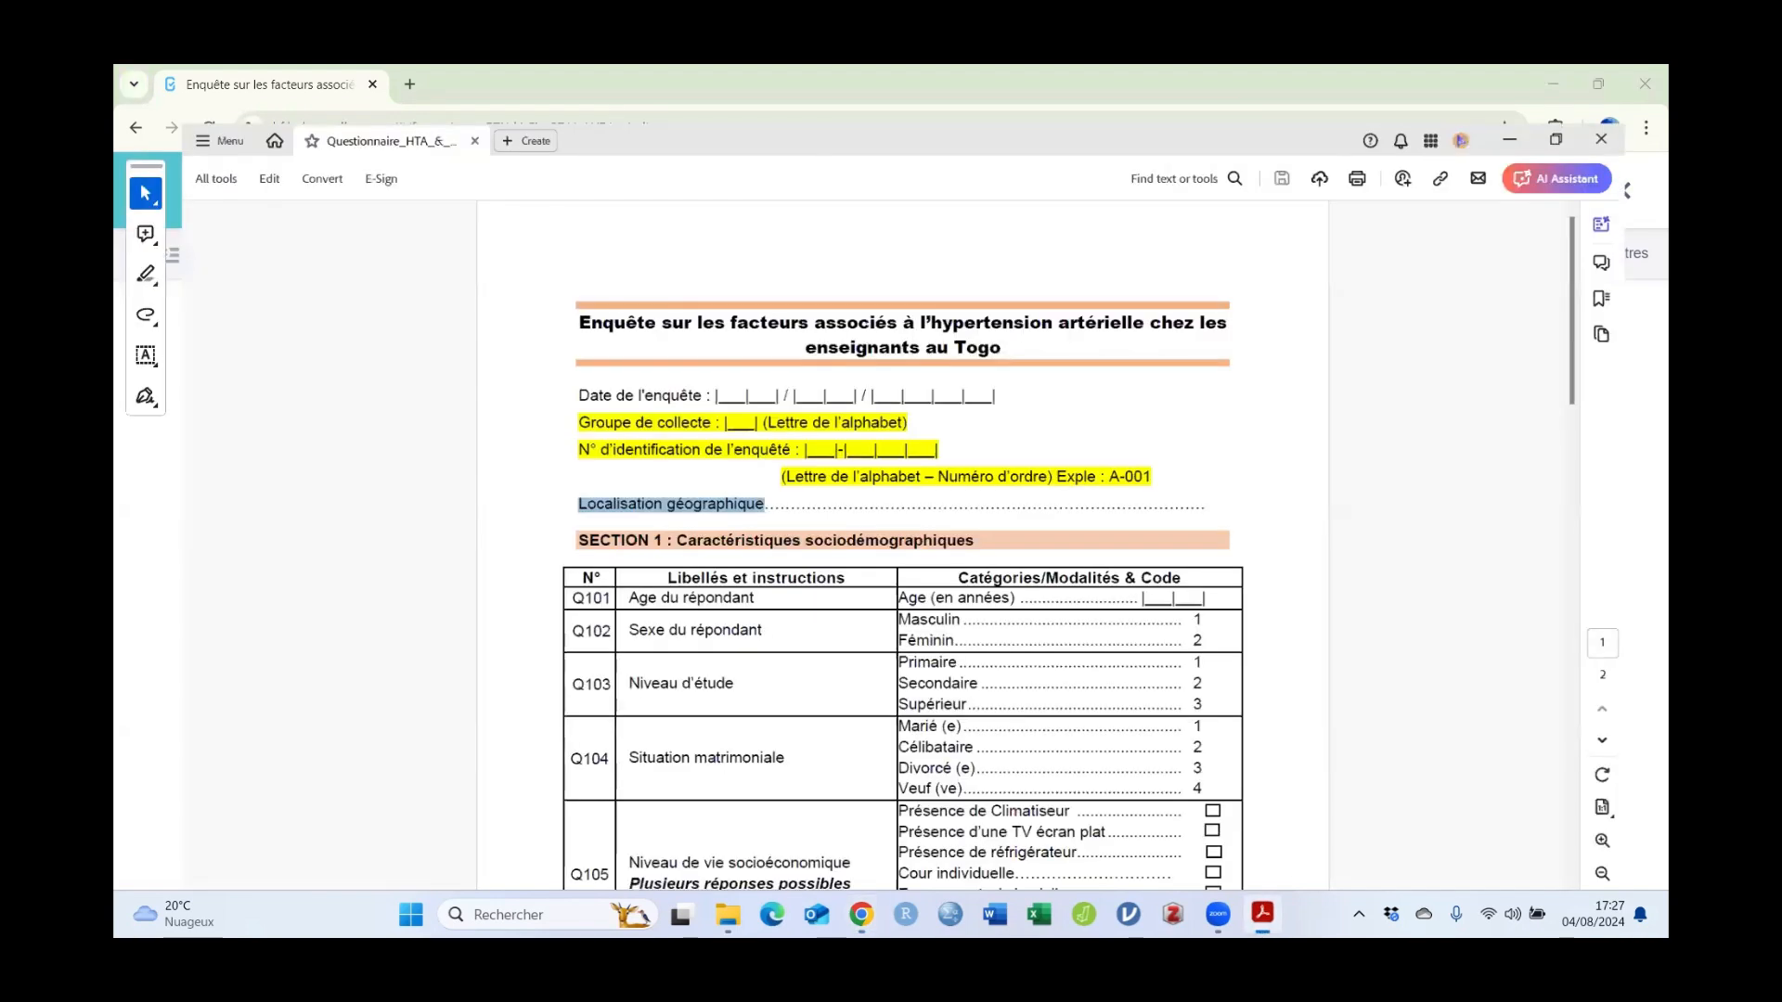
{"action": "left_click", "coordinate": [568, 350]}
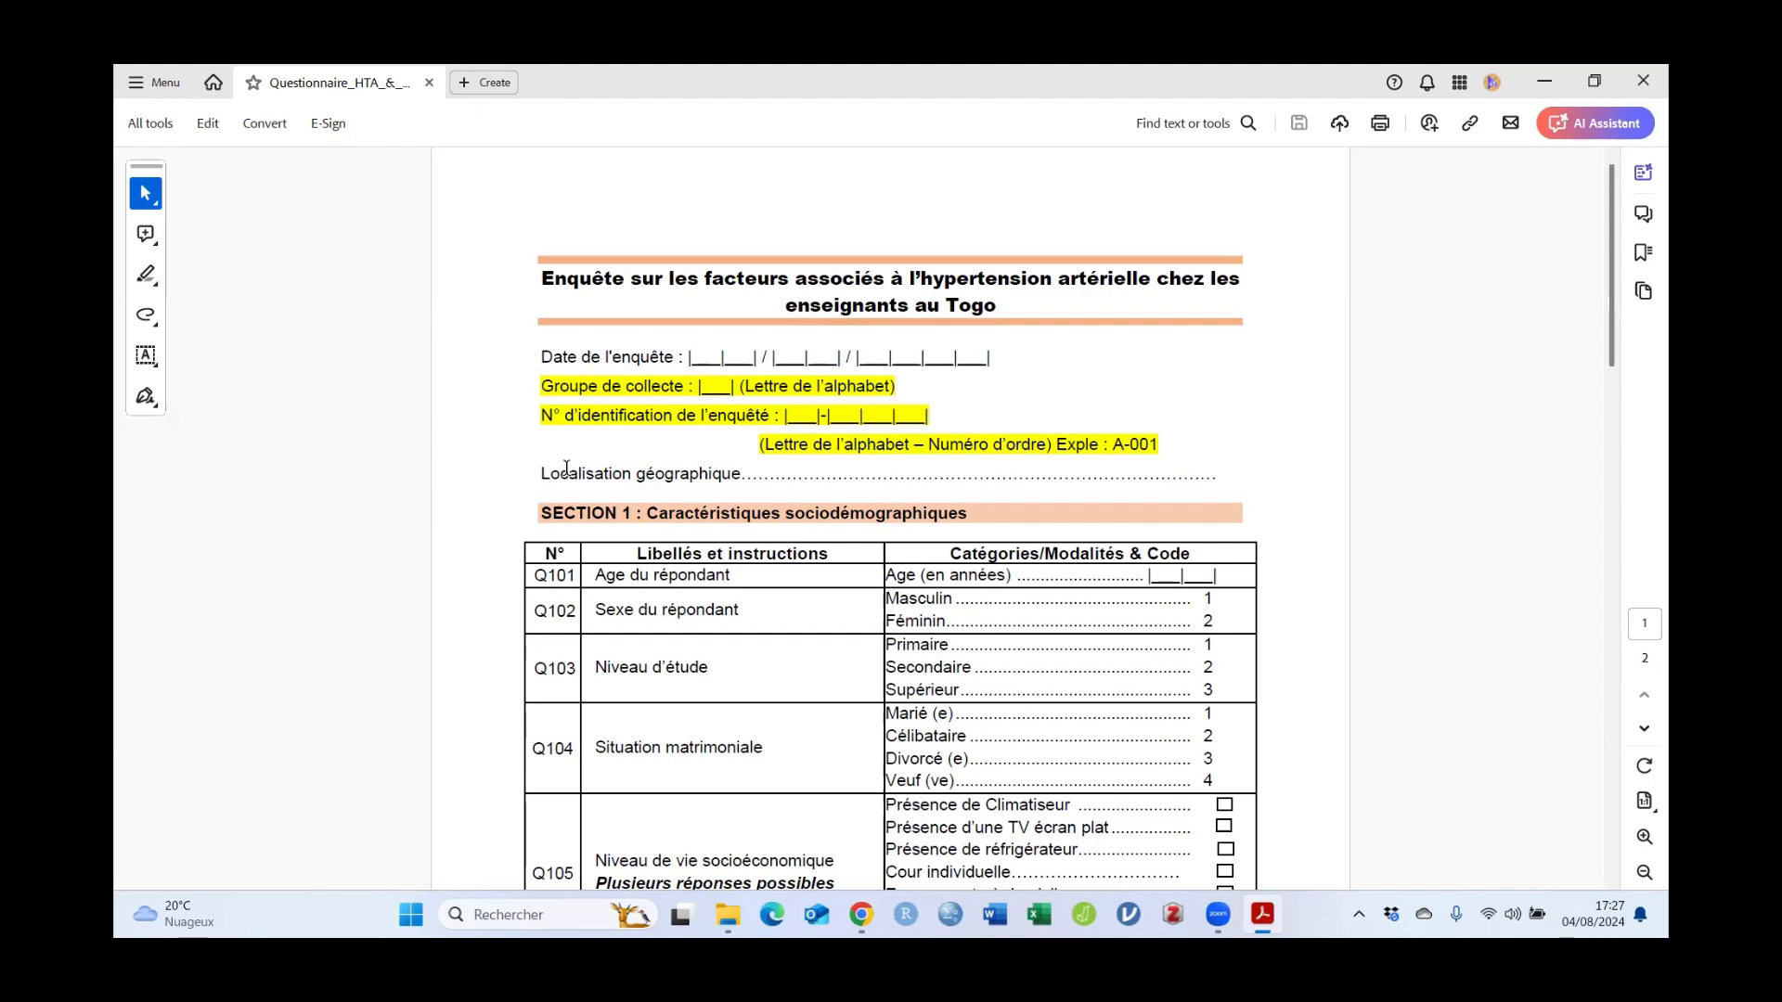
{"action": "scroll", "coordinate": [1192, 434], "scroll_direction": "down", "scroll_amount": 2}
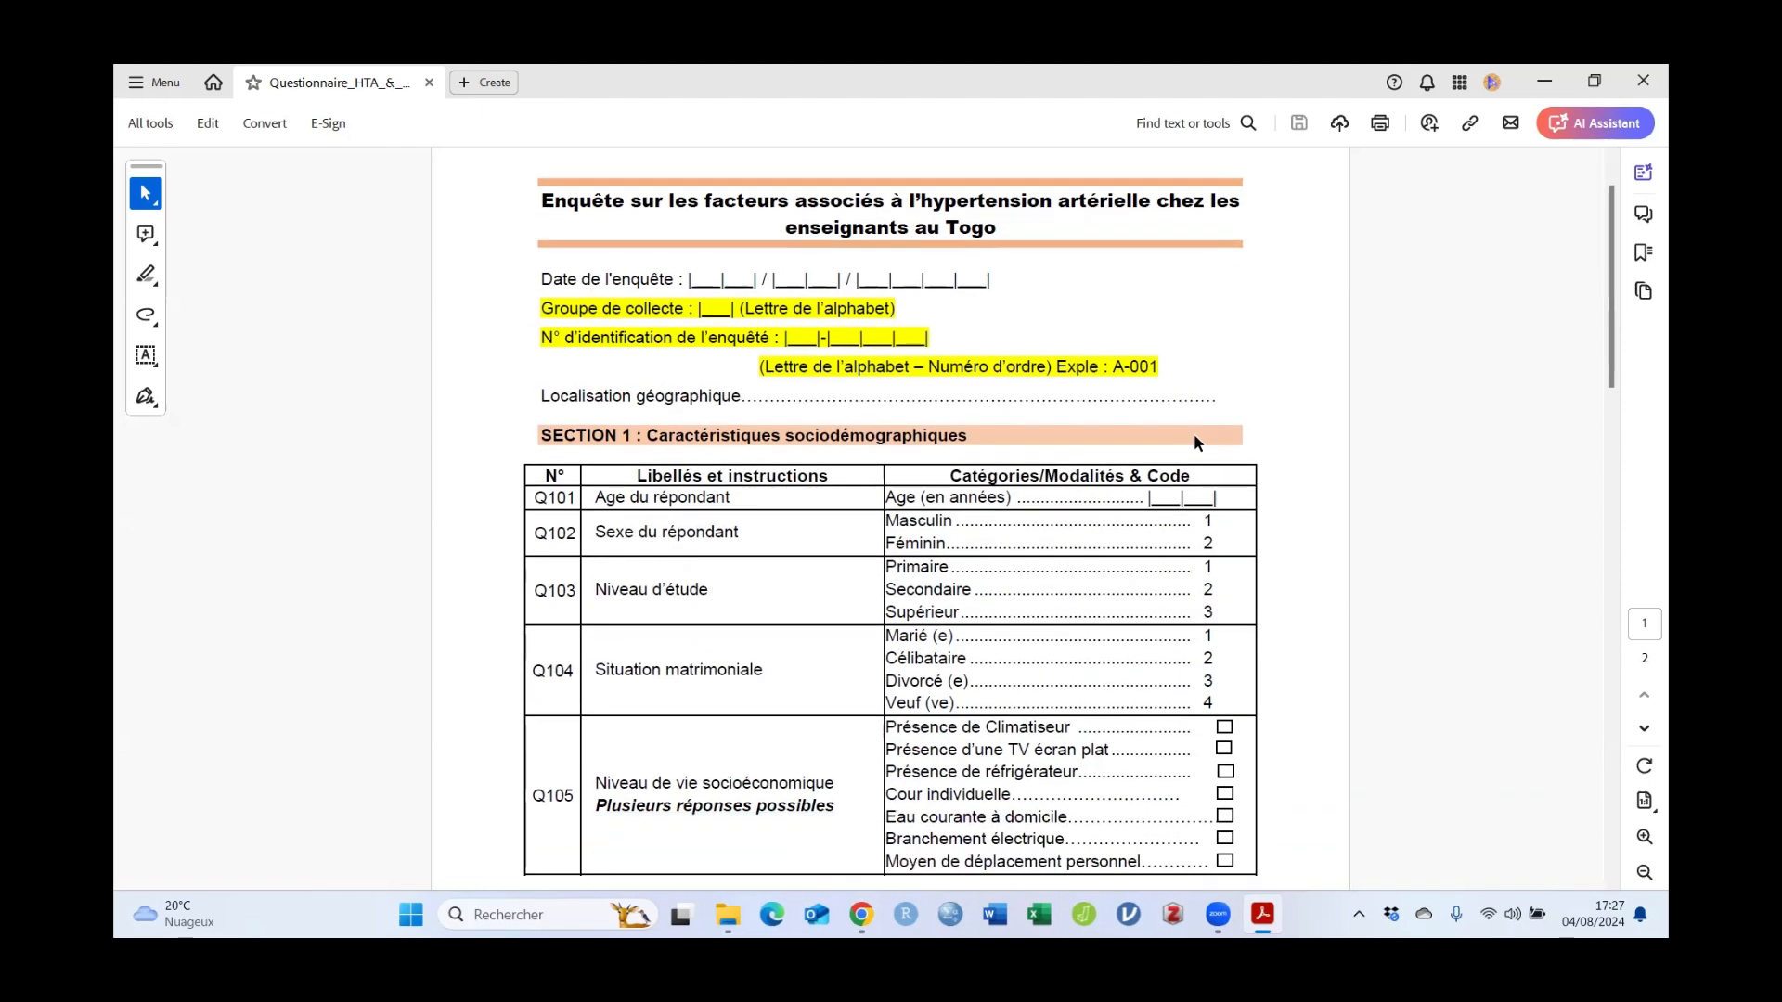
{"action": "scroll", "coordinate": [652, 487], "scroll_direction": "down", "scroll_amount": 1}
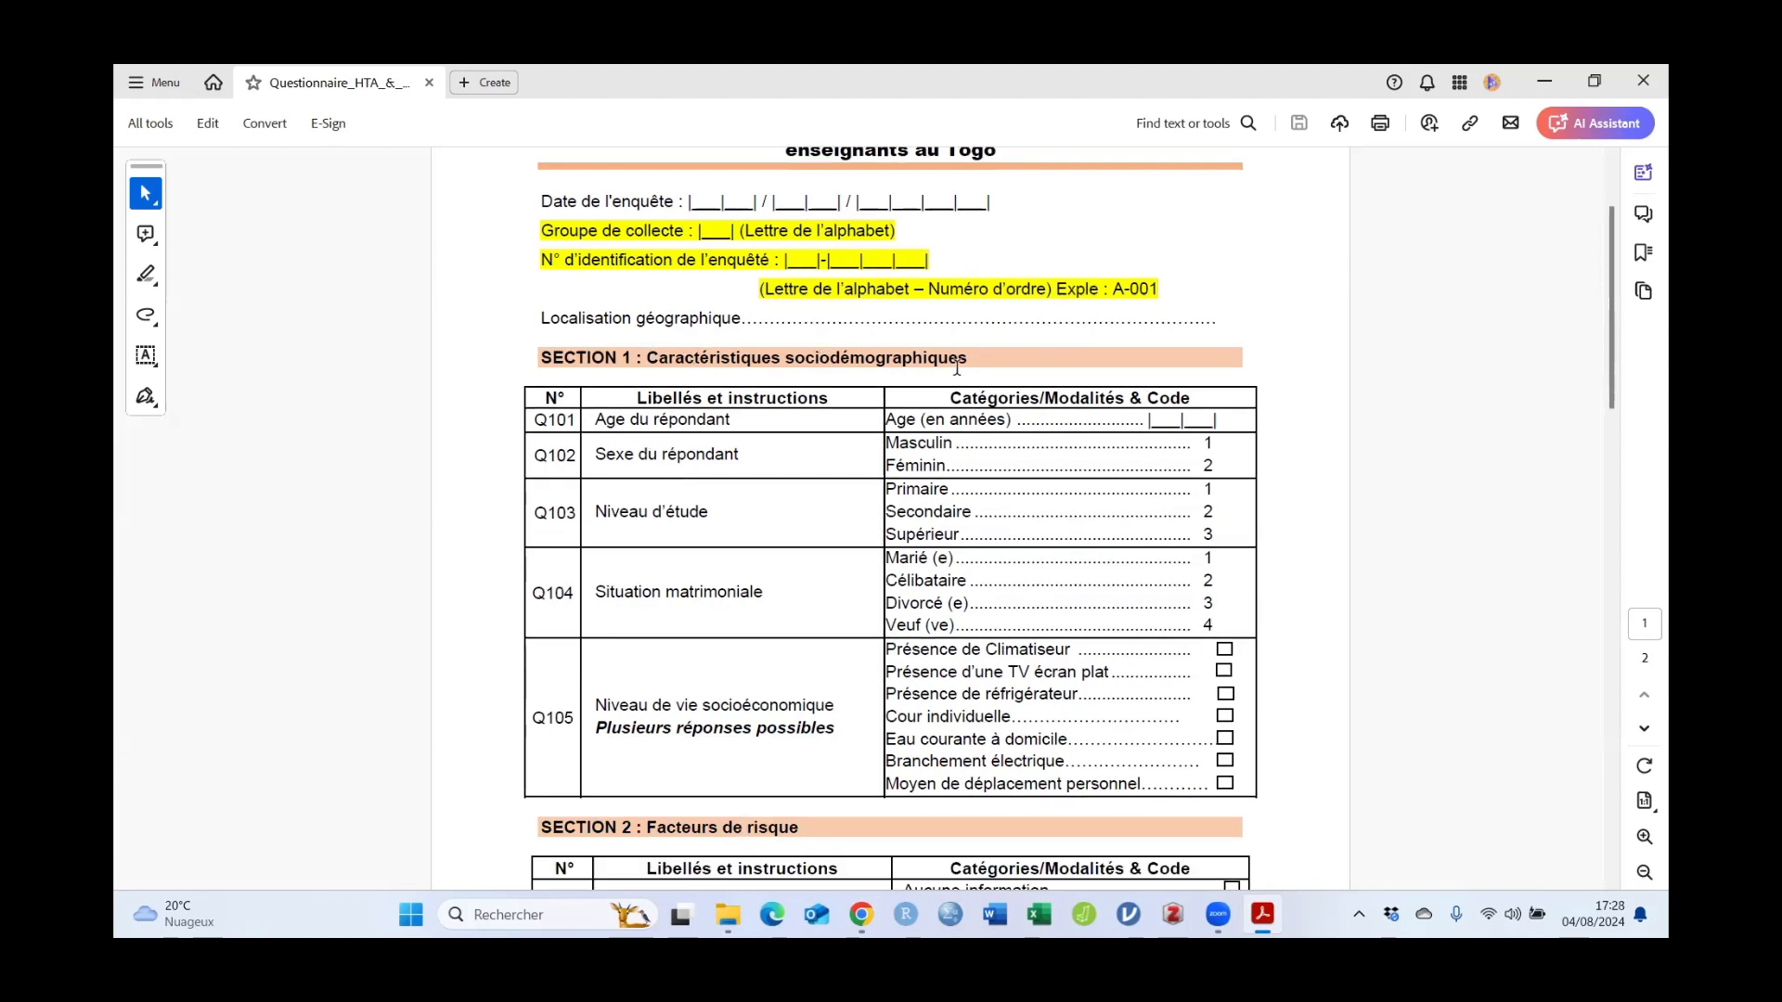
{"action": "scroll", "coordinate": [666, 513], "scroll_direction": "down", "scroll_amount": 1}
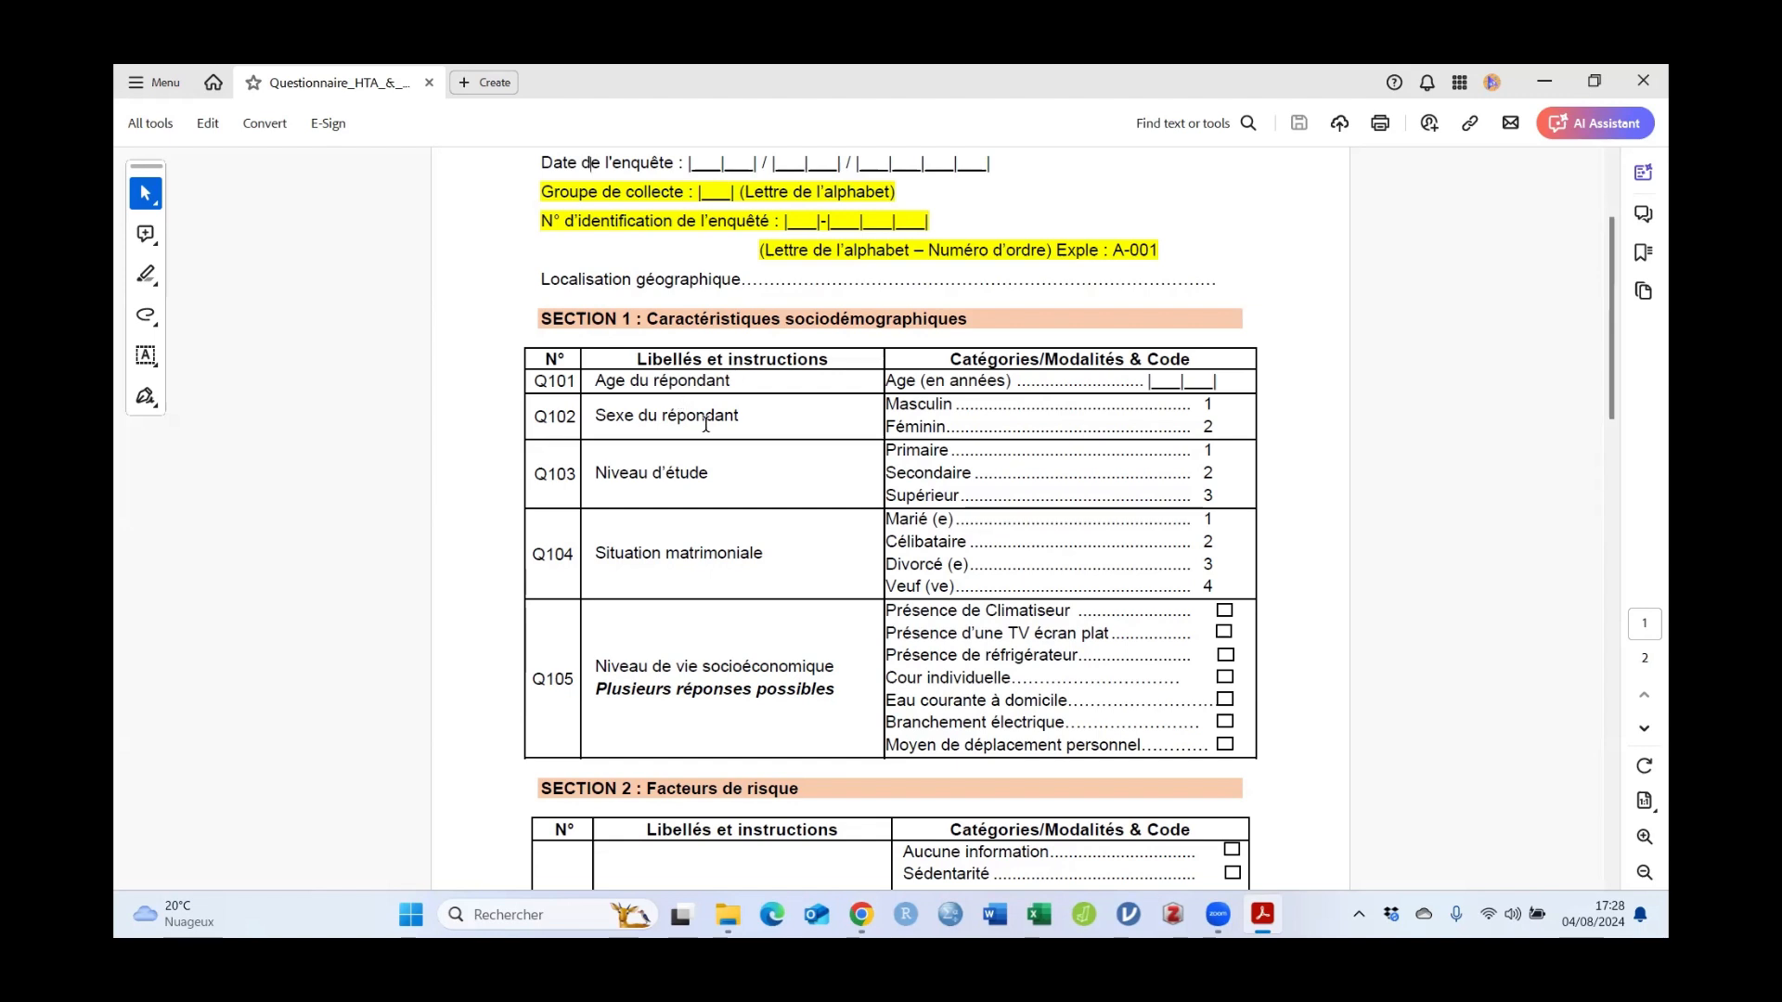
{"action": "left_click_drag", "start_coordinate": [738, 381], "coordinate": [548, 385]}
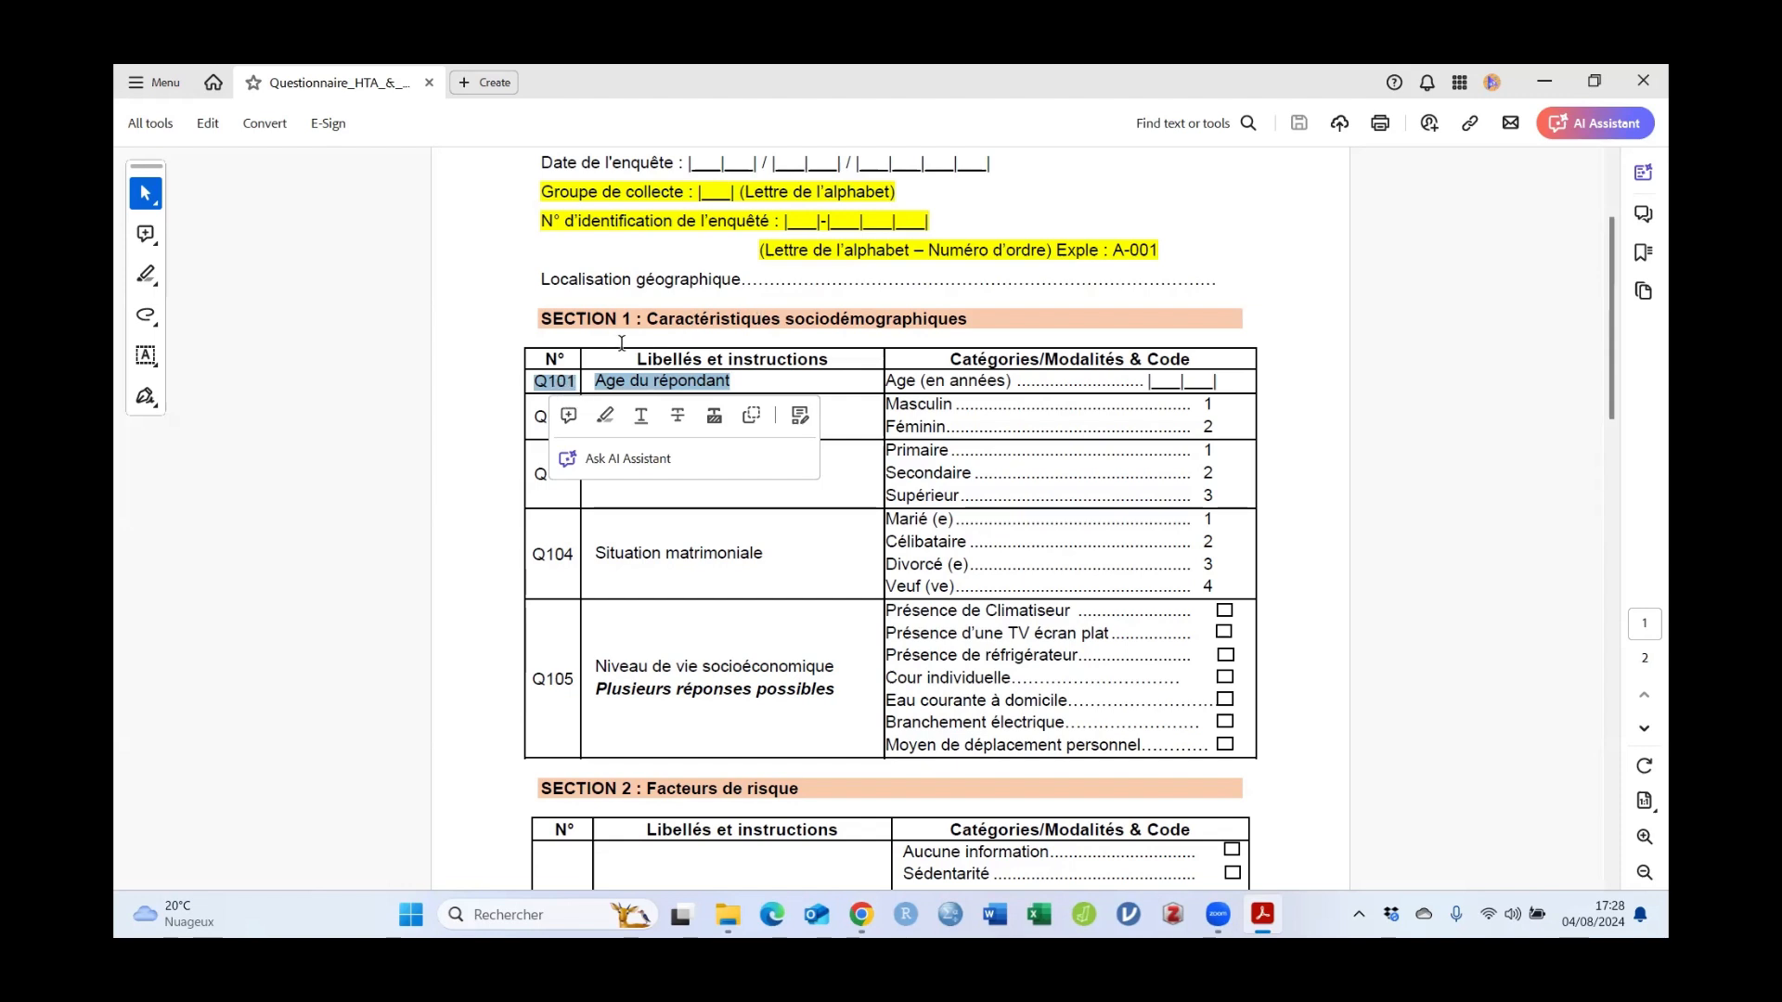
{"action": "right_click", "coordinate": [629, 390]}
{"action": "left_click", "coordinate": [687, 408]}
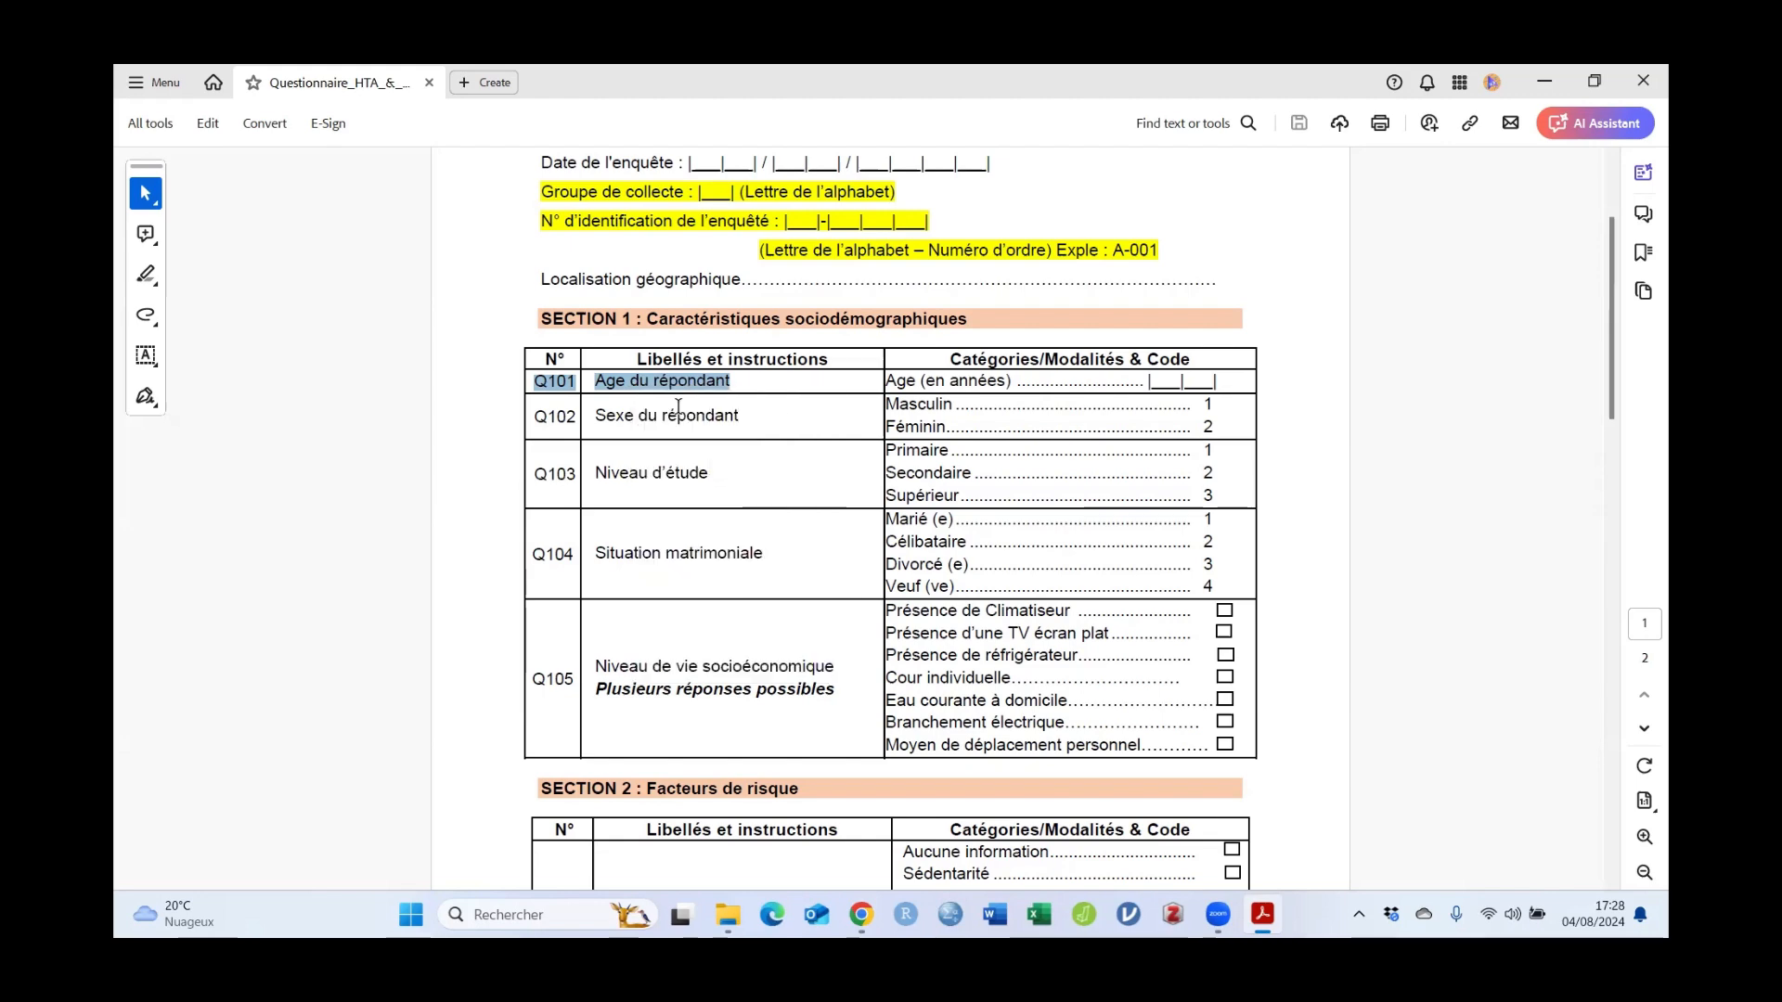
Step: Switch to Chrome and start a new question below the geographic location with the copied label "Q101 Age du répondant"
{"action": "key", "text": "alt+Tab"}
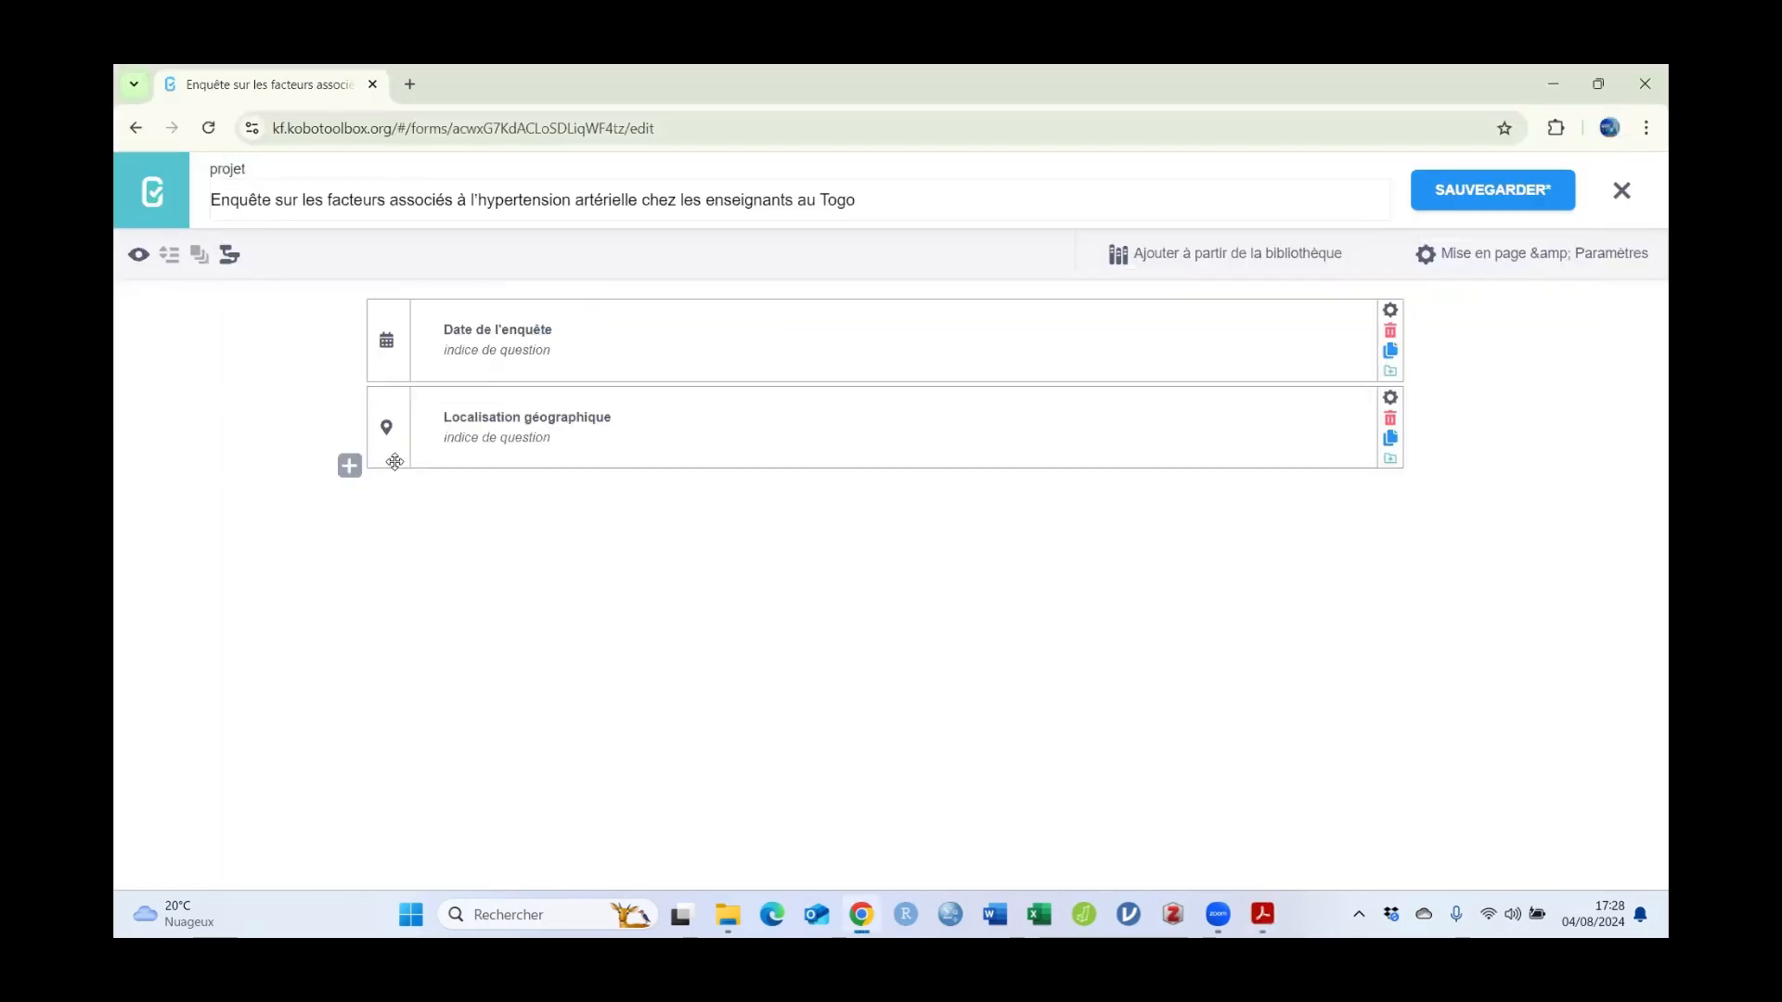
{"action": "left_click", "coordinate": [354, 478]}
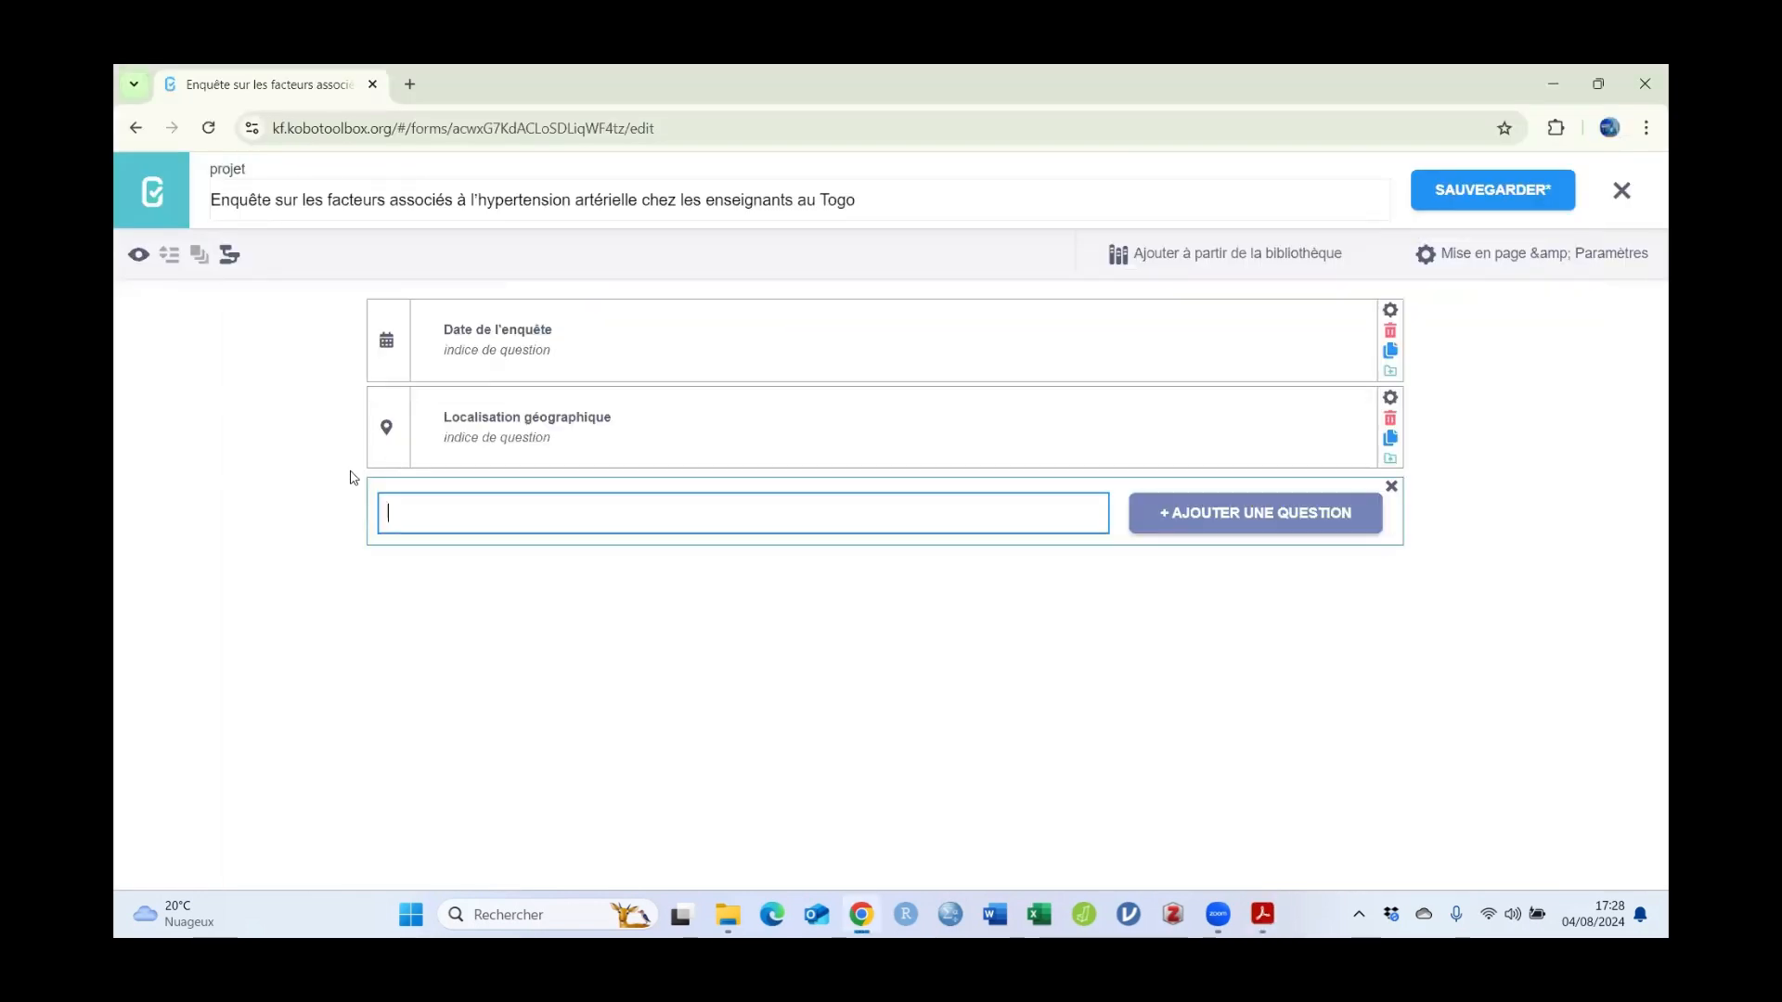
{"action": "right_click", "coordinate": [491, 509]}
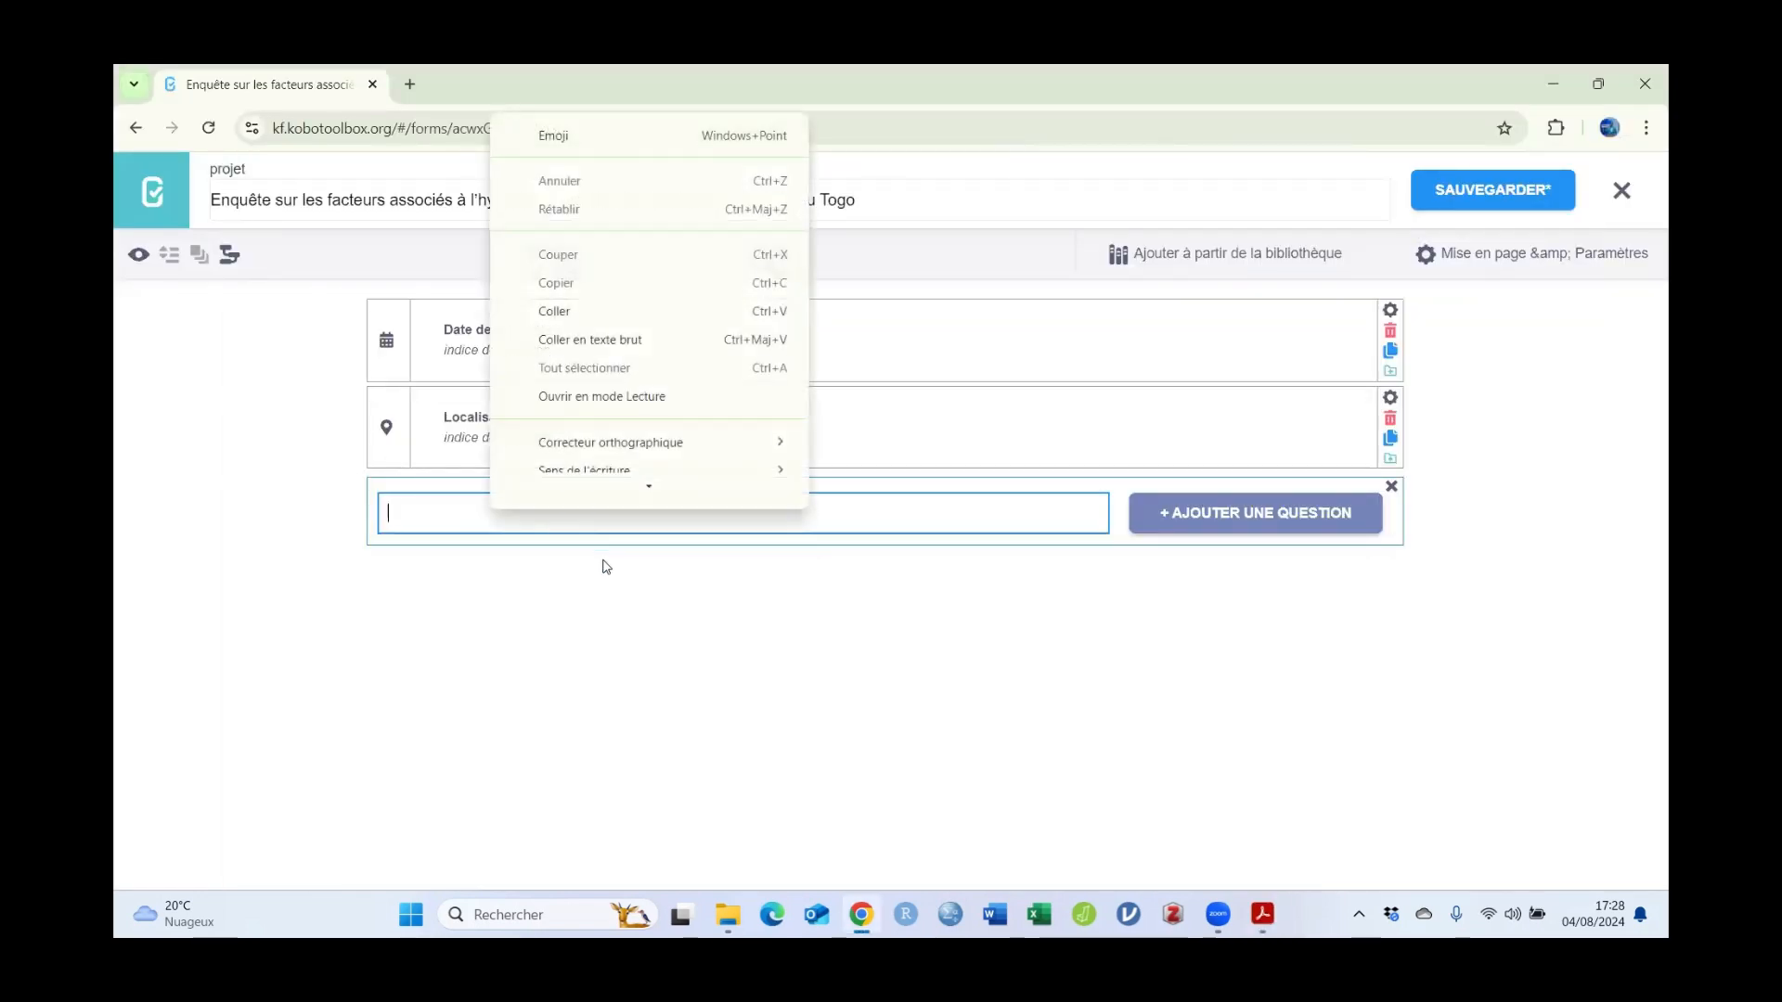
{"action": "left_click", "coordinate": [594, 329]}
{"action": "left_click", "coordinate": [1233, 518]}
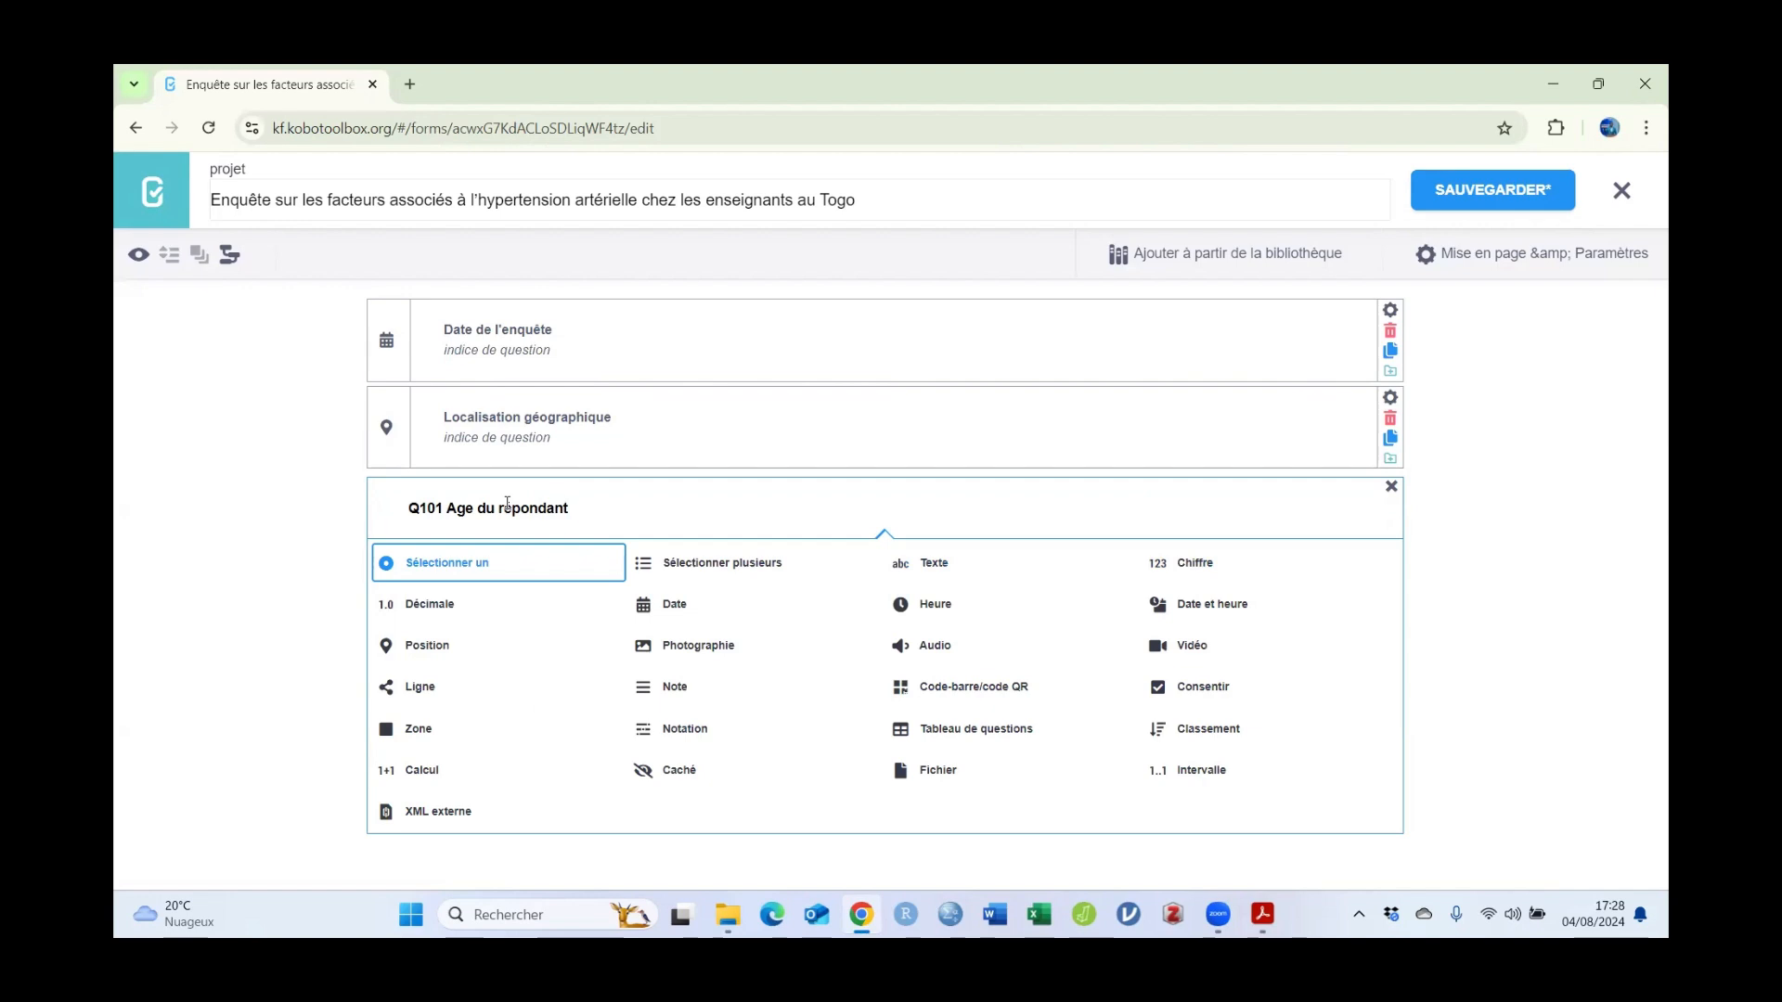
Step: Check the answer format of Q101 in Acrobat, and add the question in Chrome with the Chiffre response type
{"action": "left_click", "coordinate": [1262, 915]}
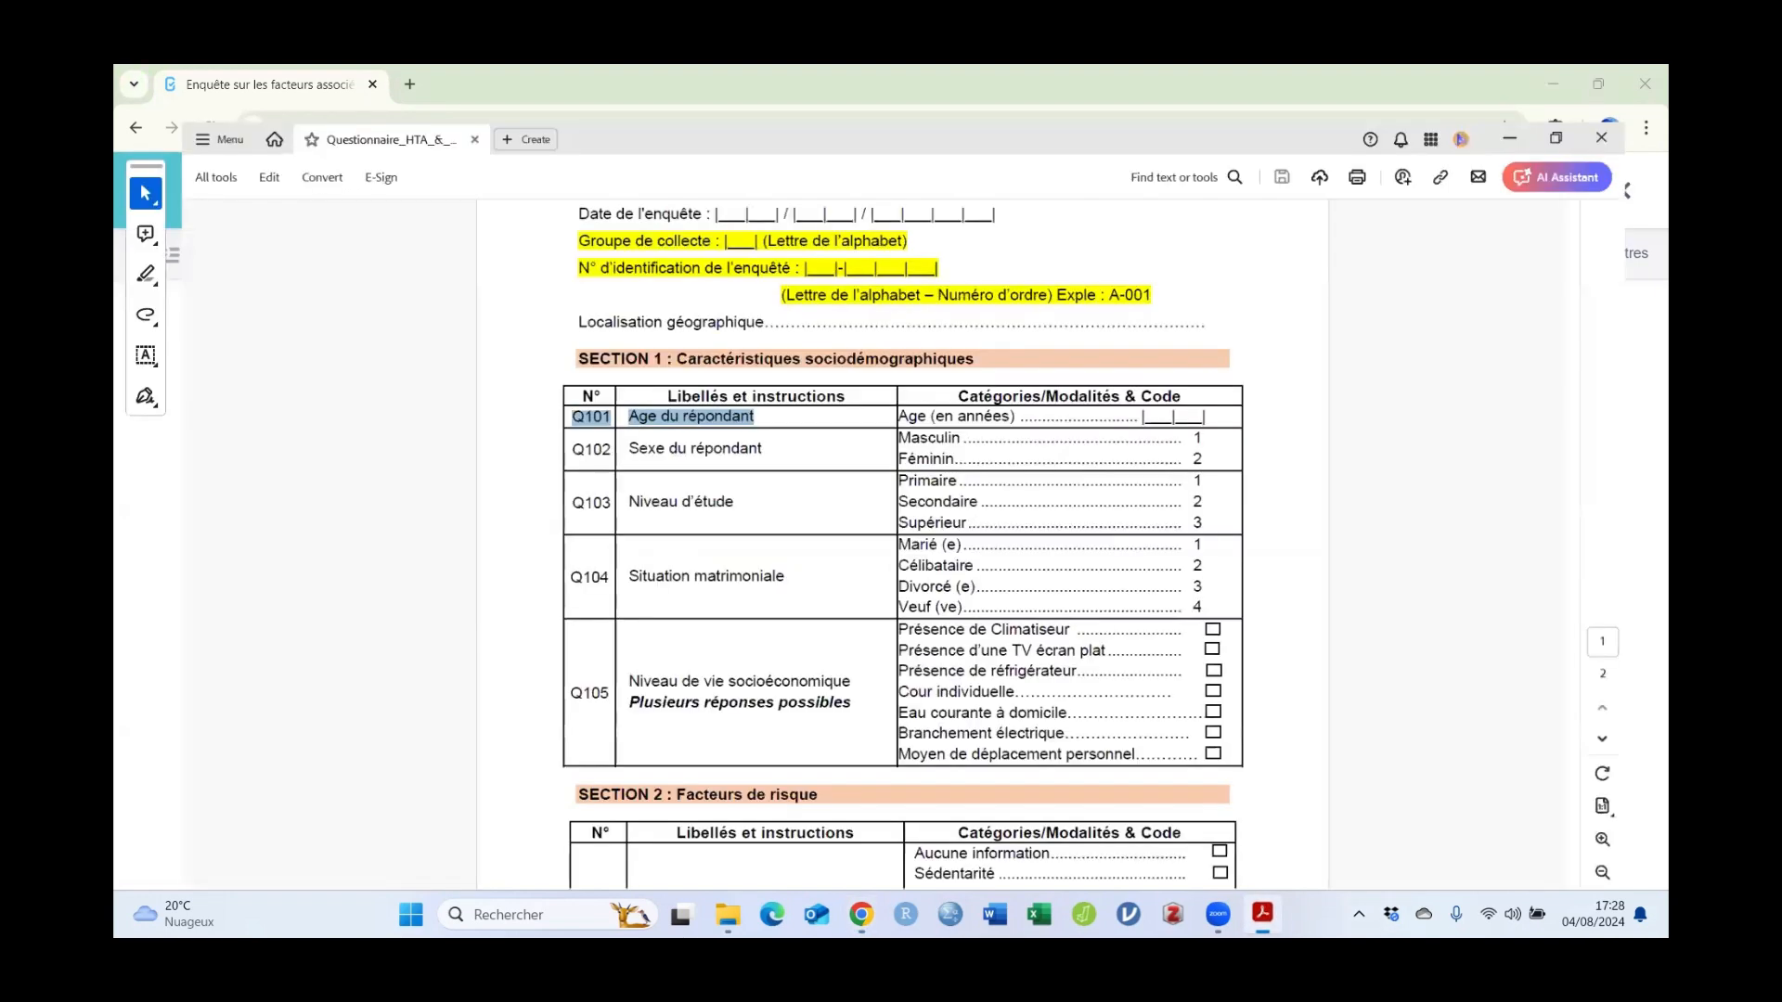
{"action": "left_click_drag", "start_coordinate": [889, 381], "coordinate": [1011, 381]}
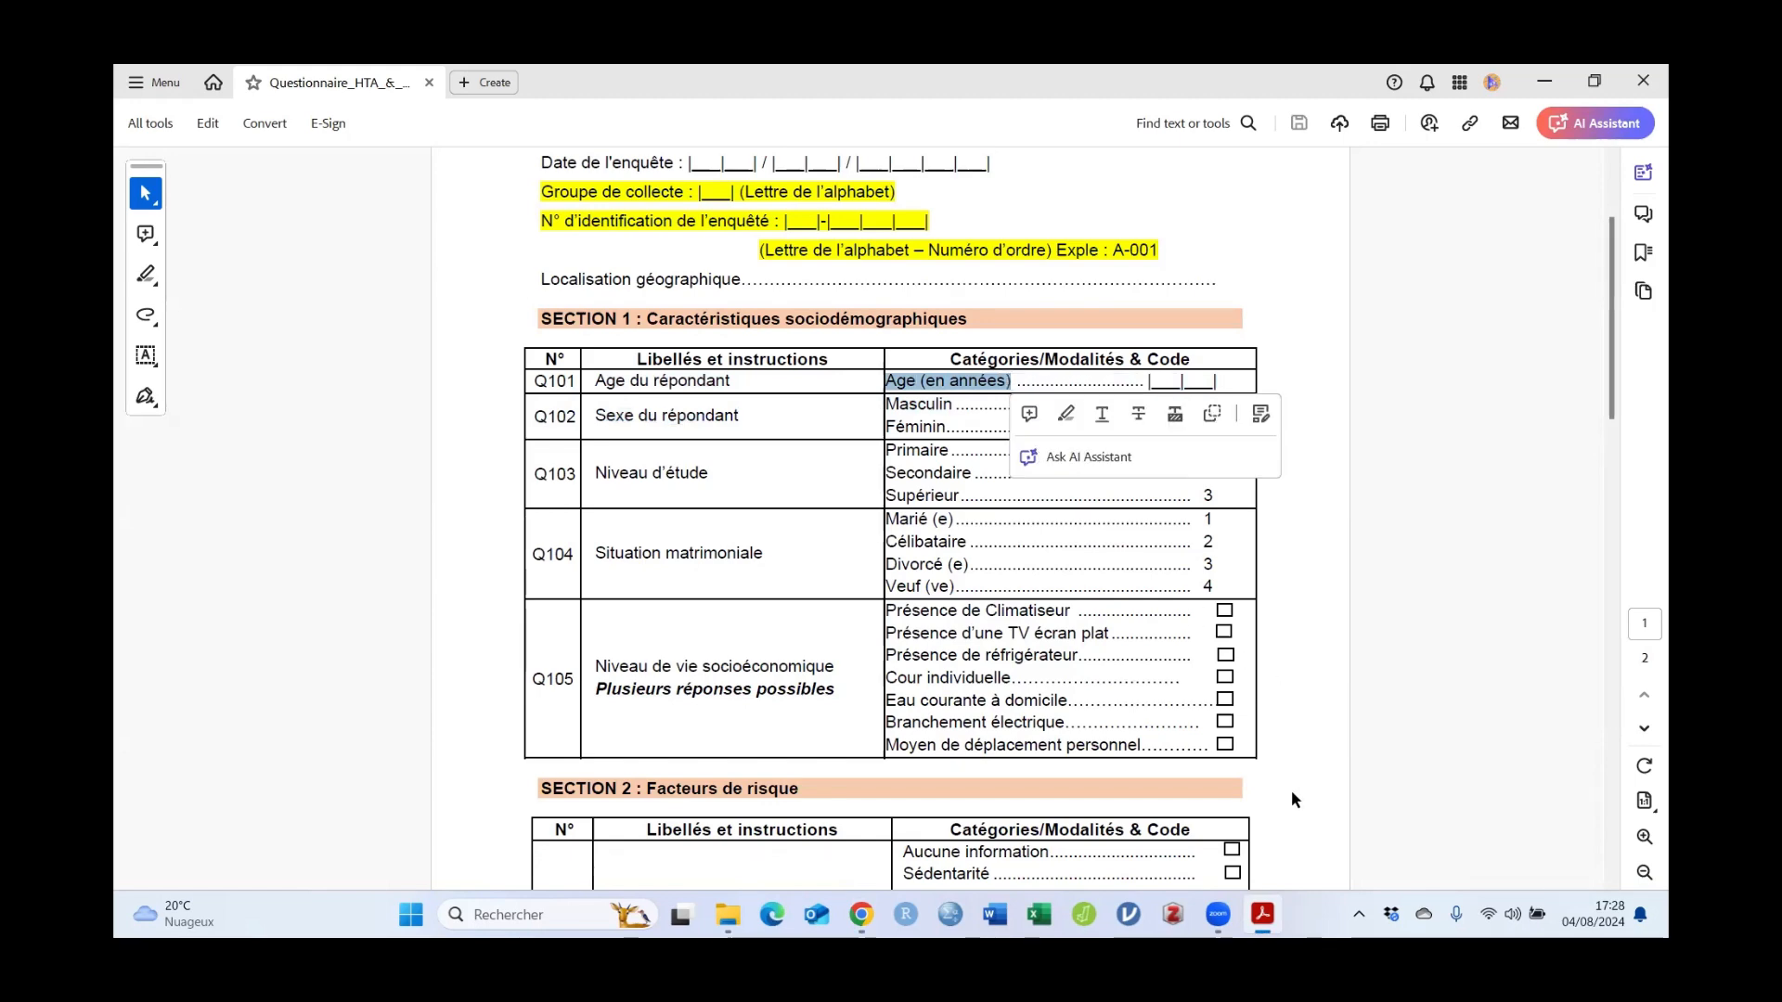
{"action": "key", "text": "alt+Tab"}
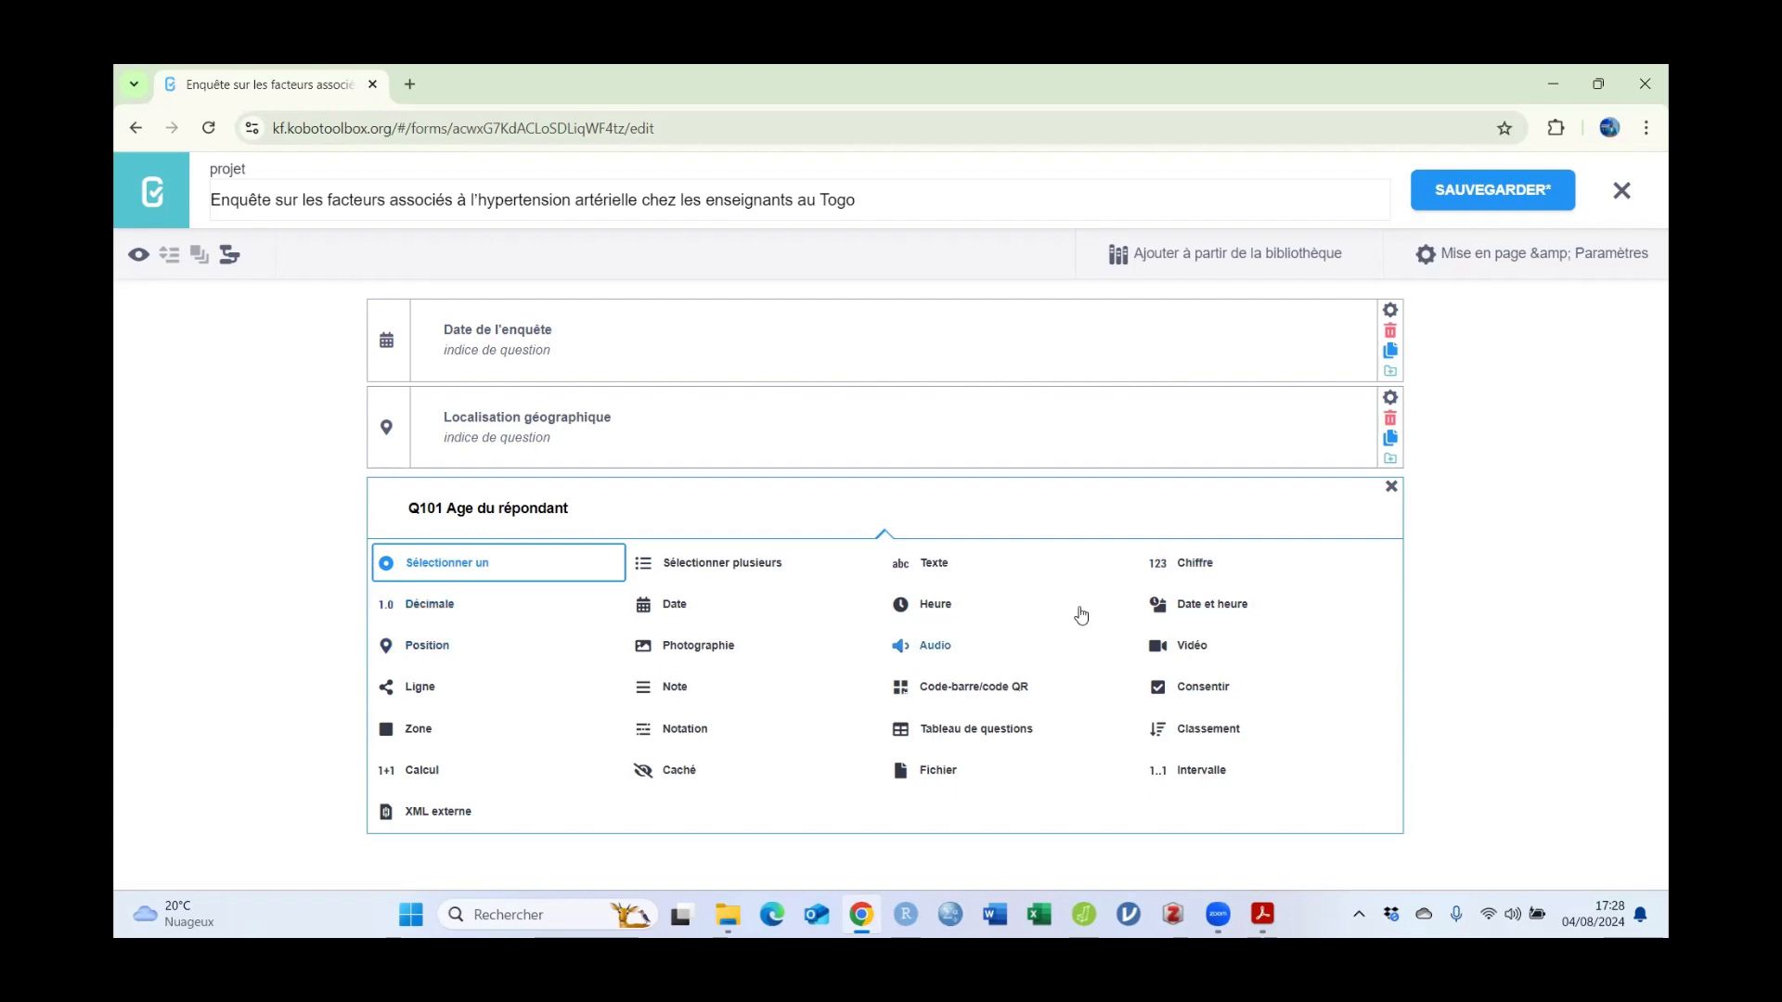
{"action": "left_click", "coordinate": [1197, 566]}
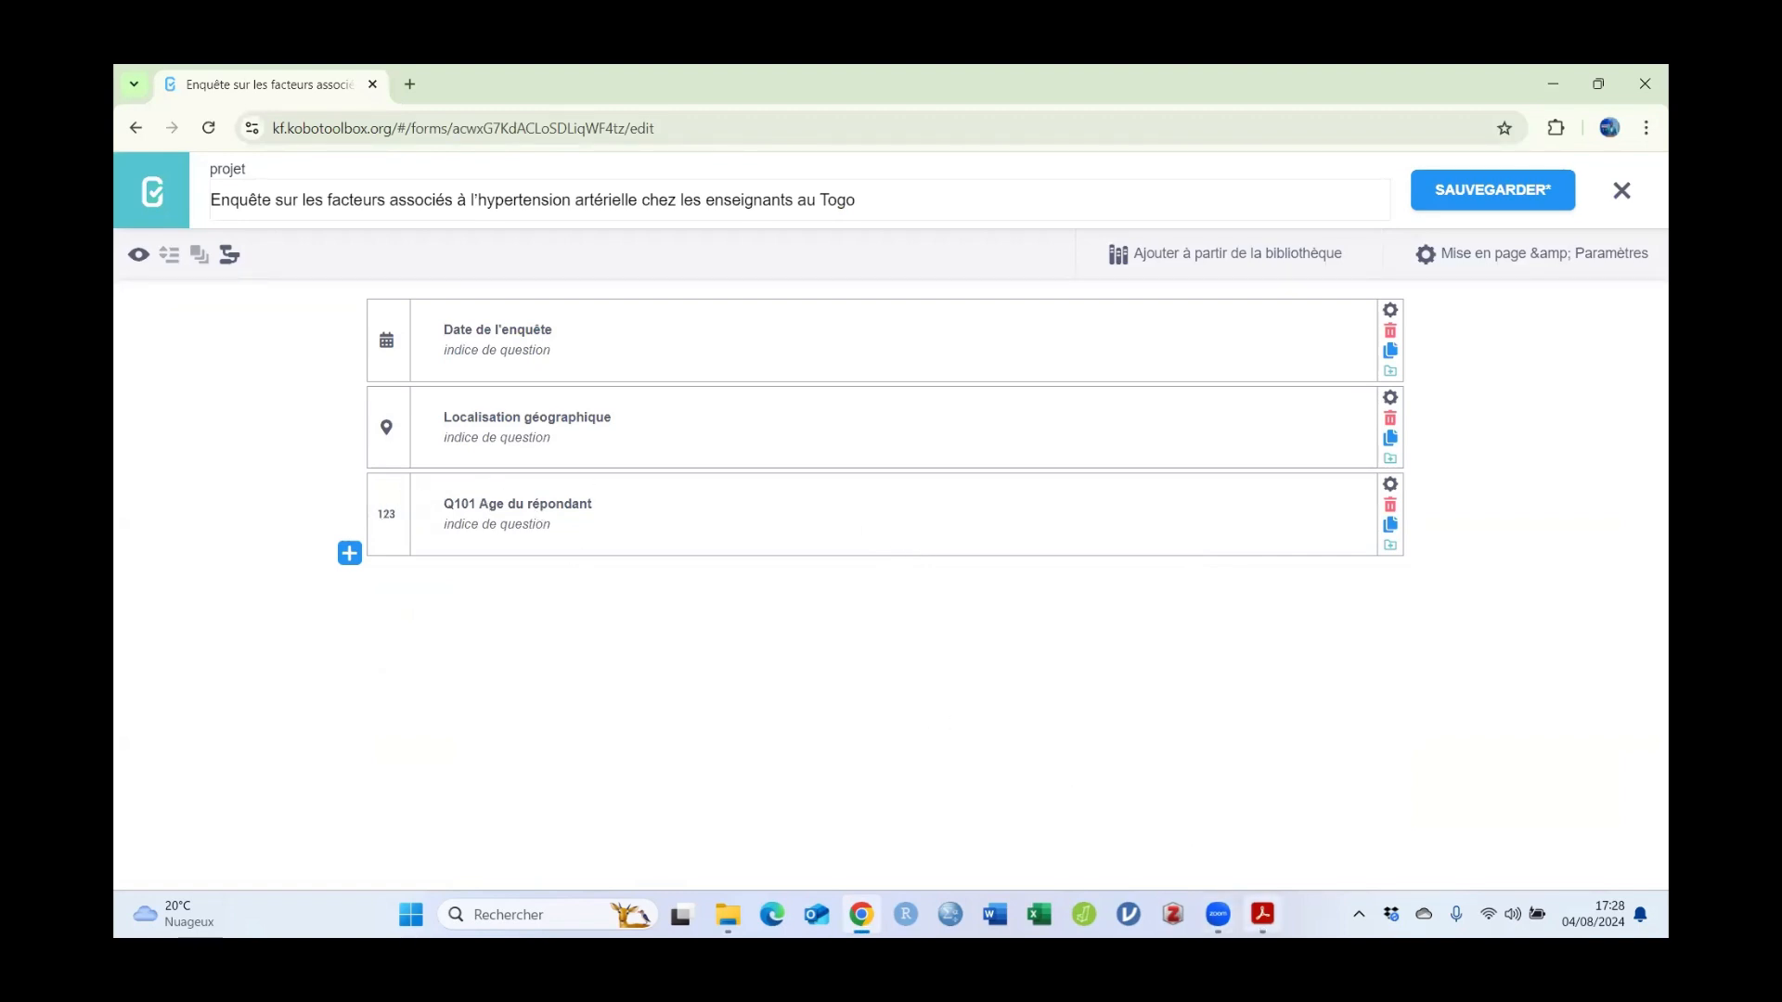
Step: Copy "en années" from the Q101 row in Acrobat and enter it in Chrome as the hint of the age question
{"action": "left_click", "coordinate": [1262, 914]}
{"action": "left_click", "coordinate": [931, 382]}
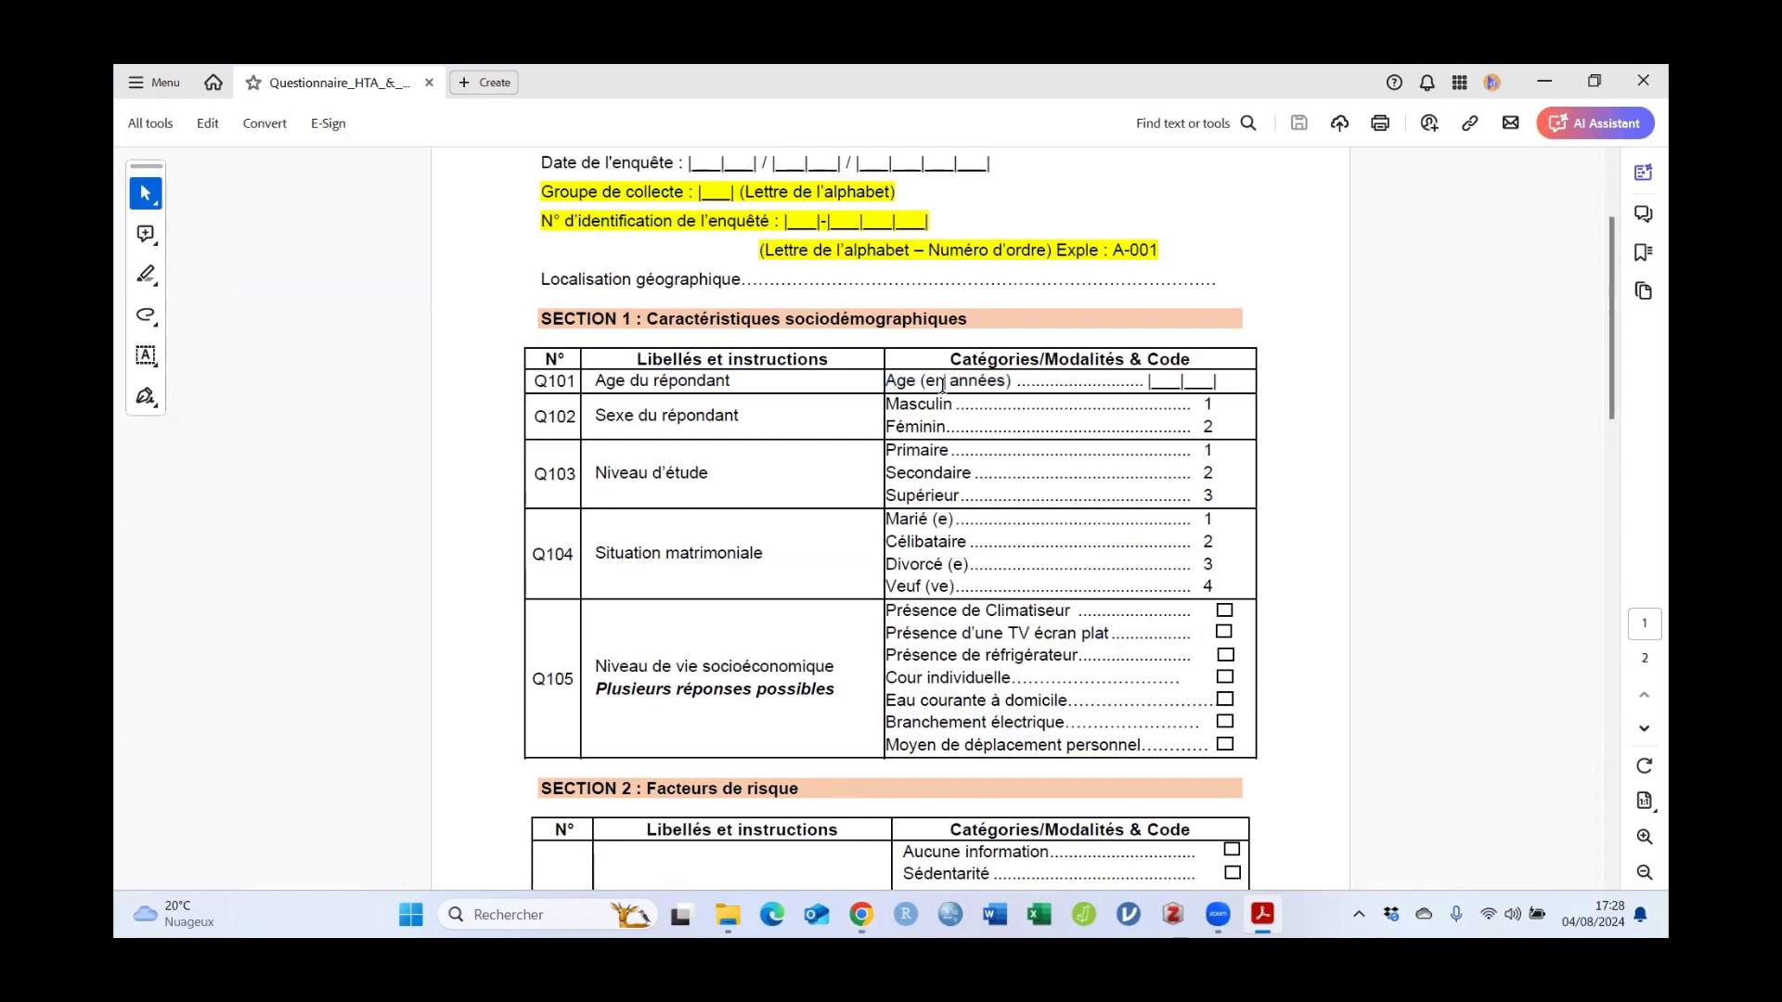
{"action": "left_click_drag", "start_coordinate": [925, 382], "coordinate": [1005, 382]}
{"action": "right_click", "coordinate": [985, 386]}
{"action": "left_click", "coordinate": [1021, 406]}
{"action": "key", "text": "alt+Tab"}
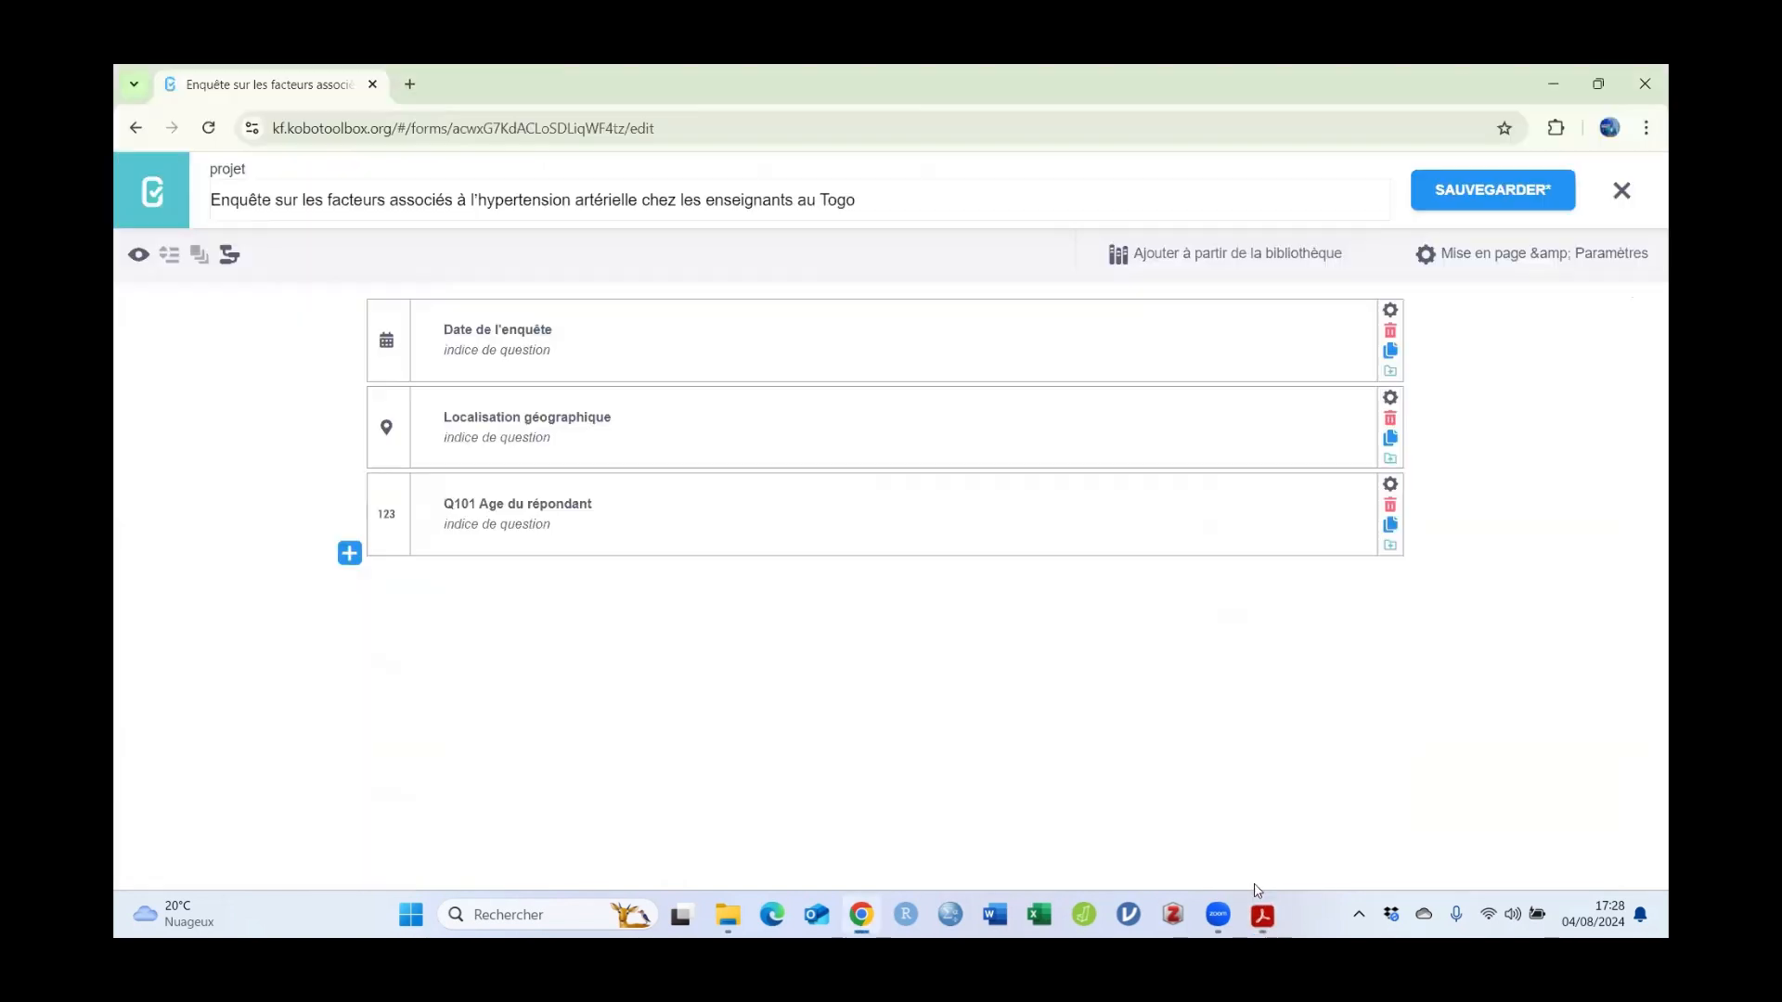
{"action": "left_click", "coordinate": [479, 524]}
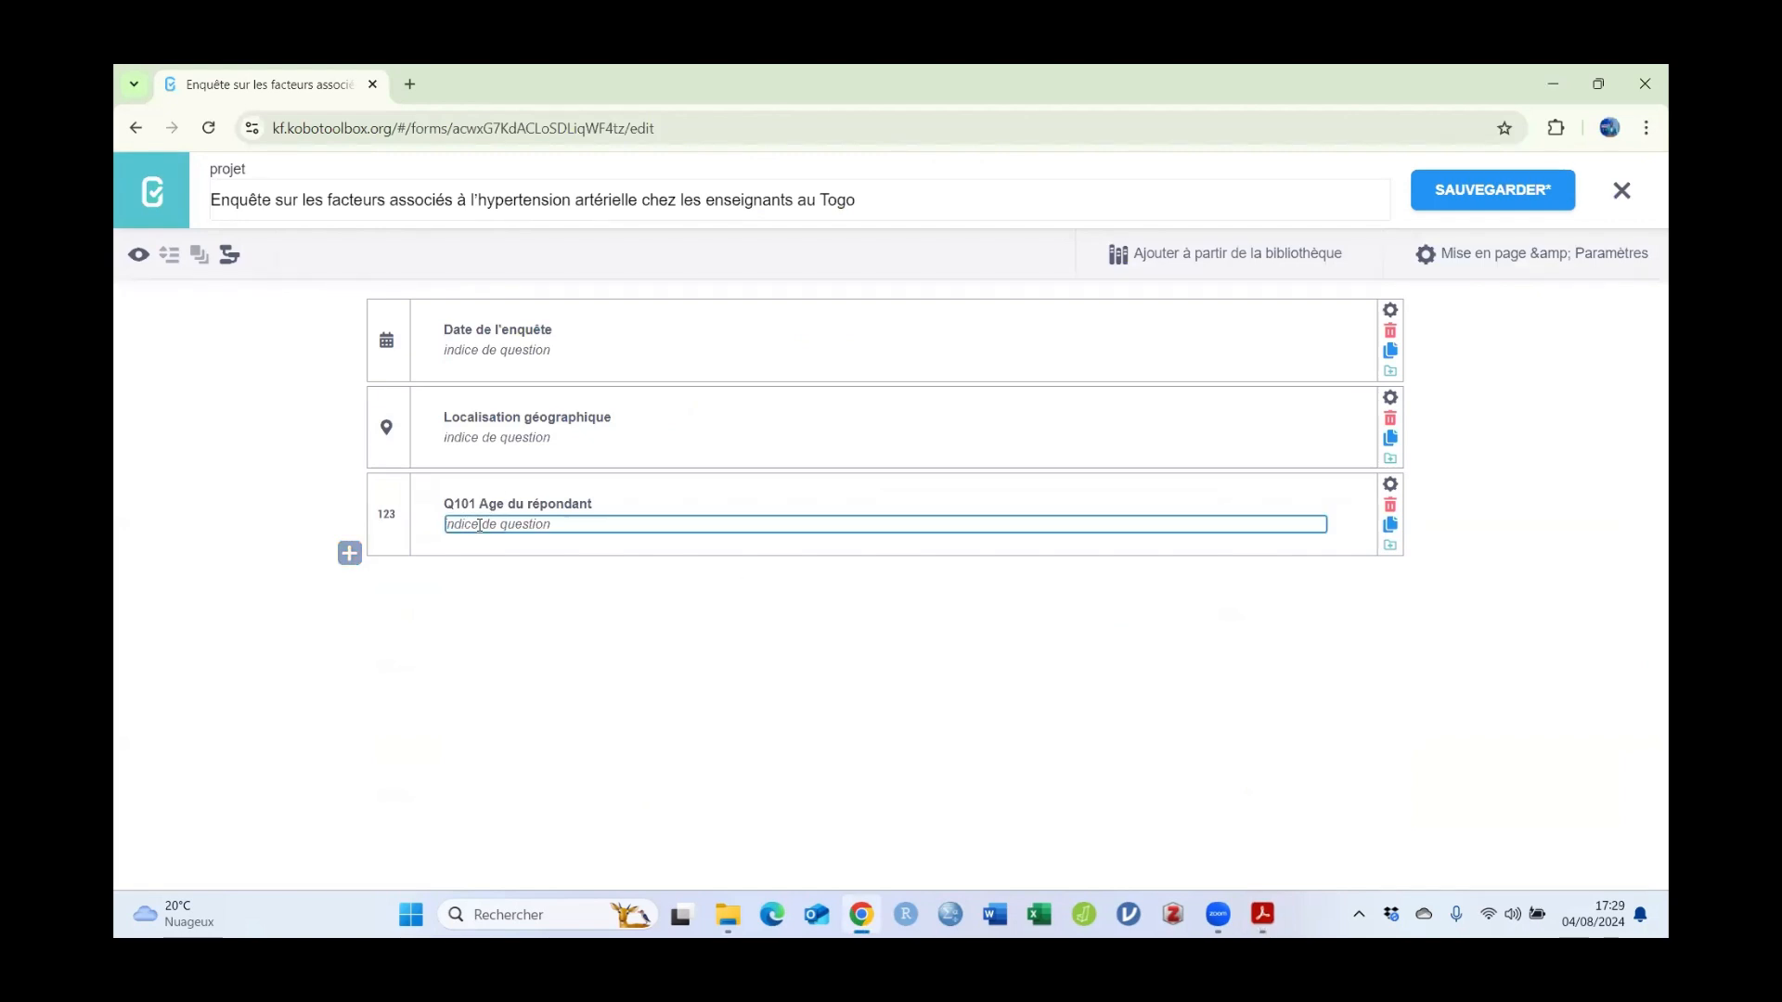
{"action": "right_click", "coordinate": [462, 528]}
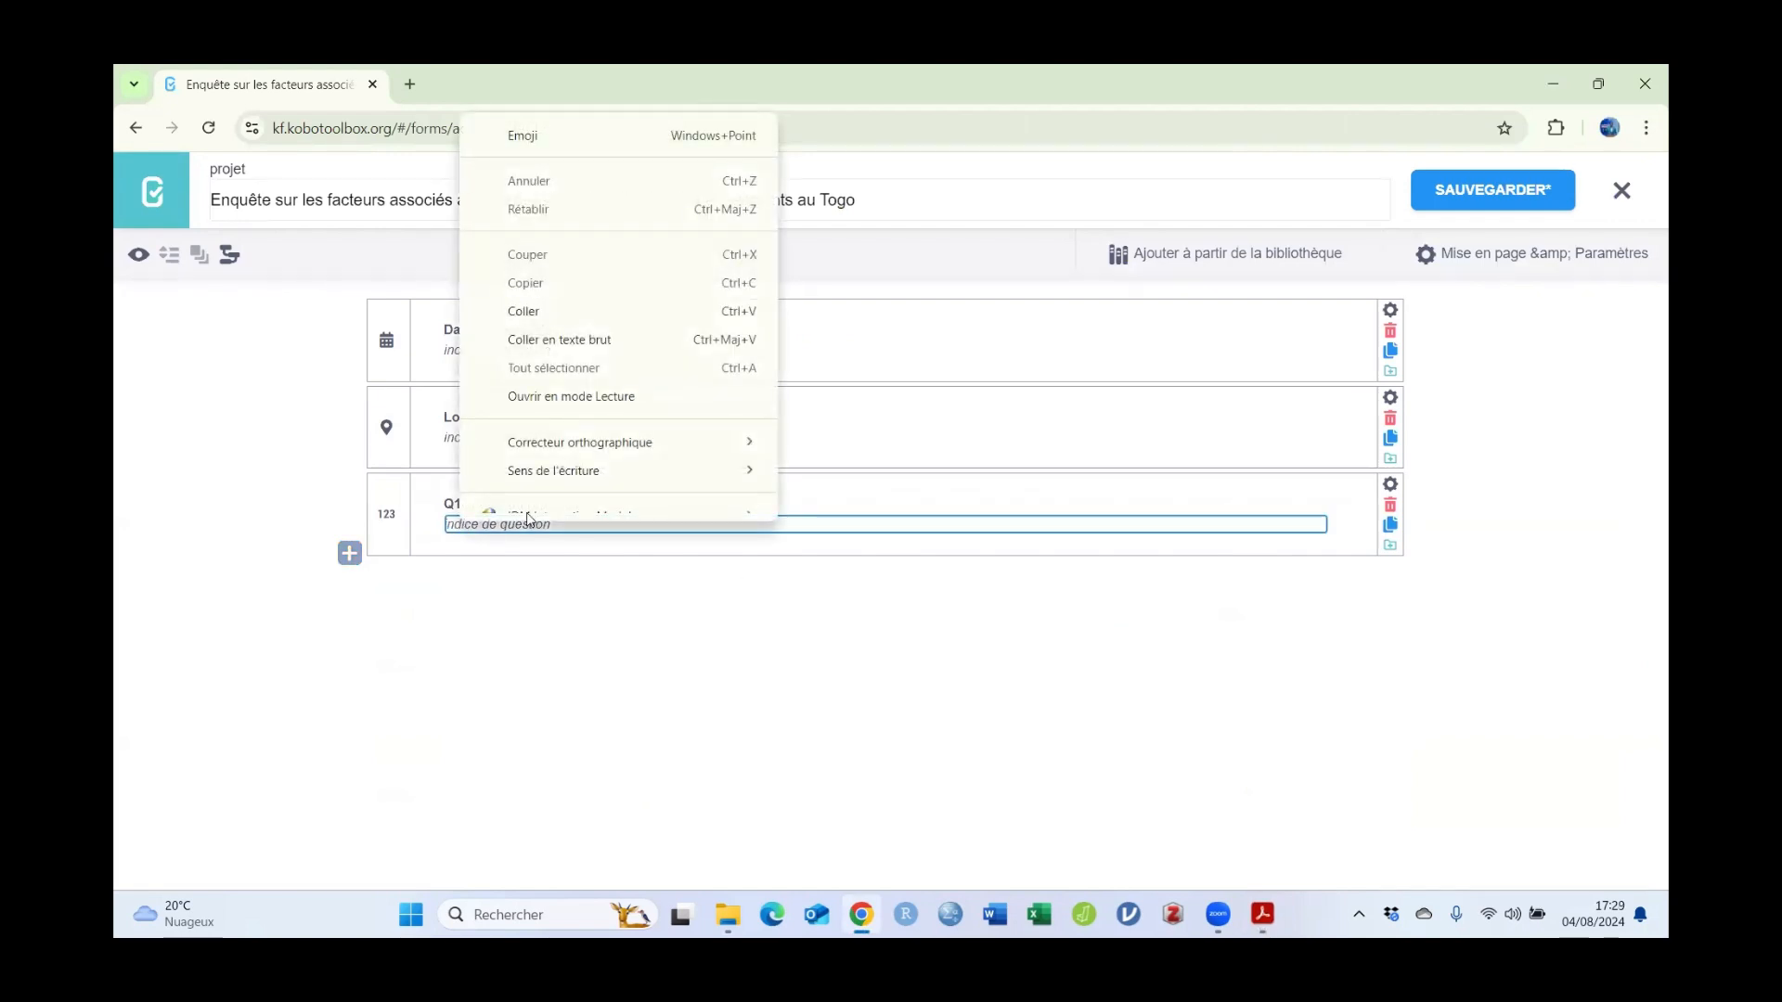
{"action": "left_click", "coordinate": [541, 321]}
{"action": "left_click", "coordinate": [506, 627]}
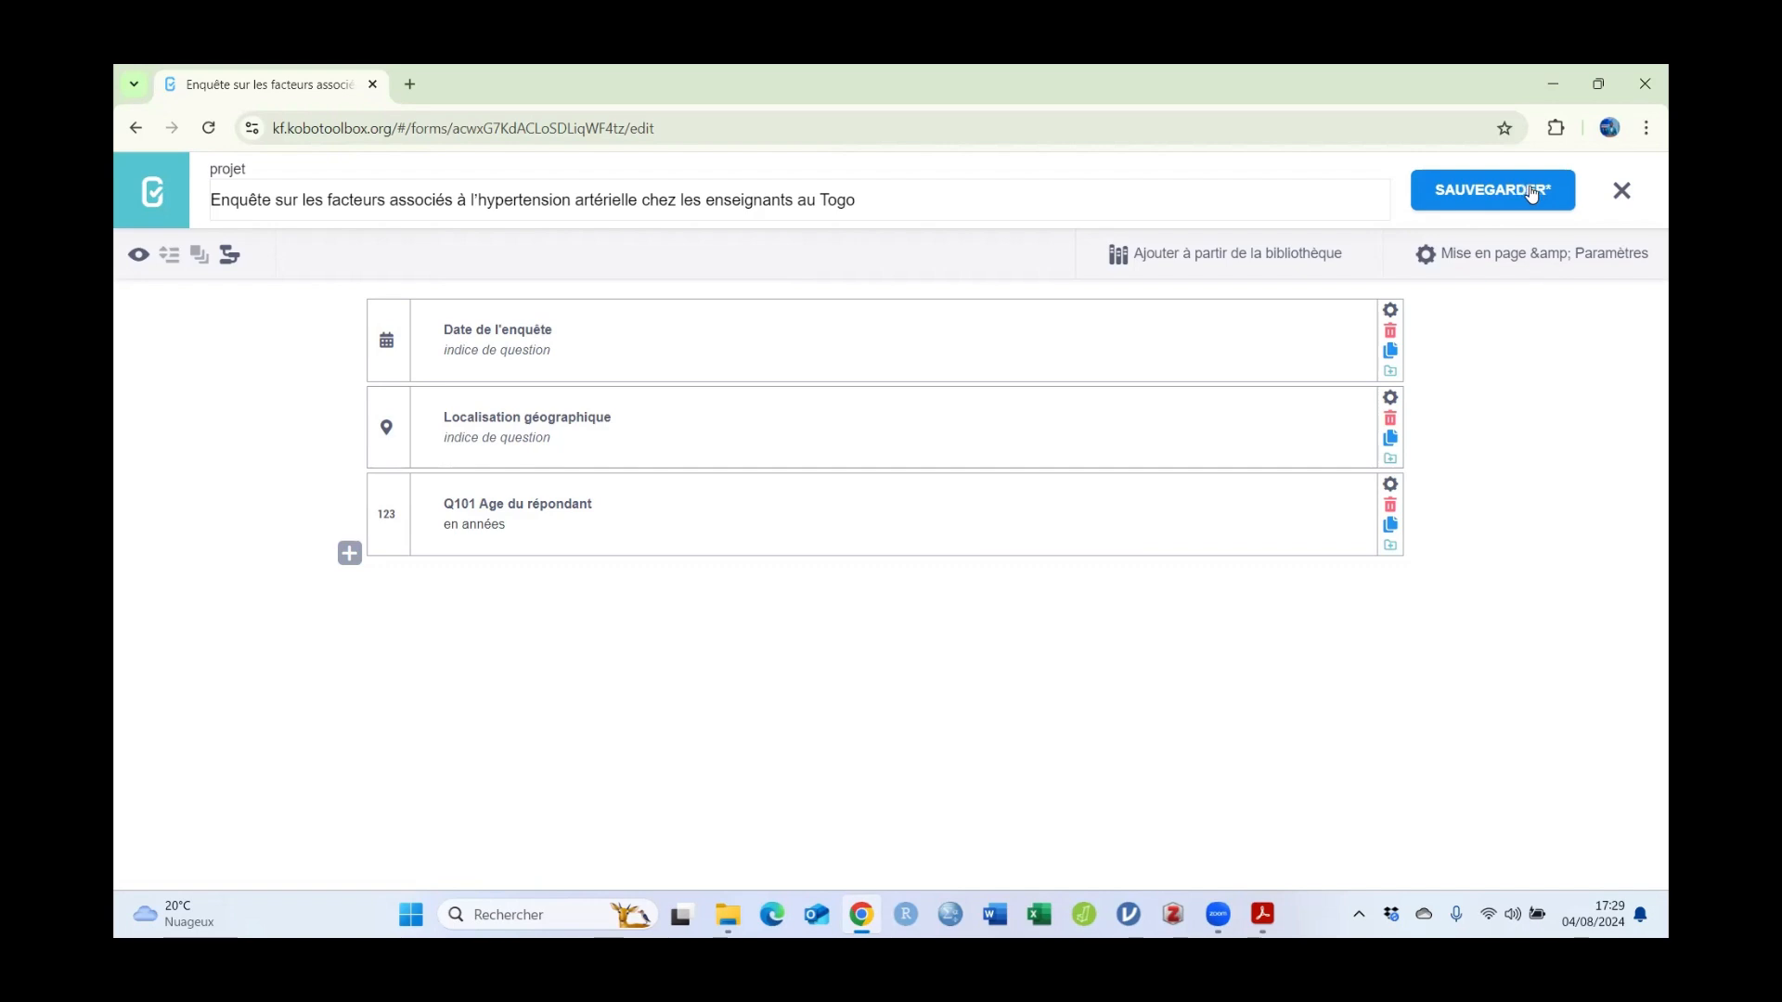
Step: Save the form and open its preview to look through the three questions
{"action": "left_click", "coordinate": [1497, 189]}
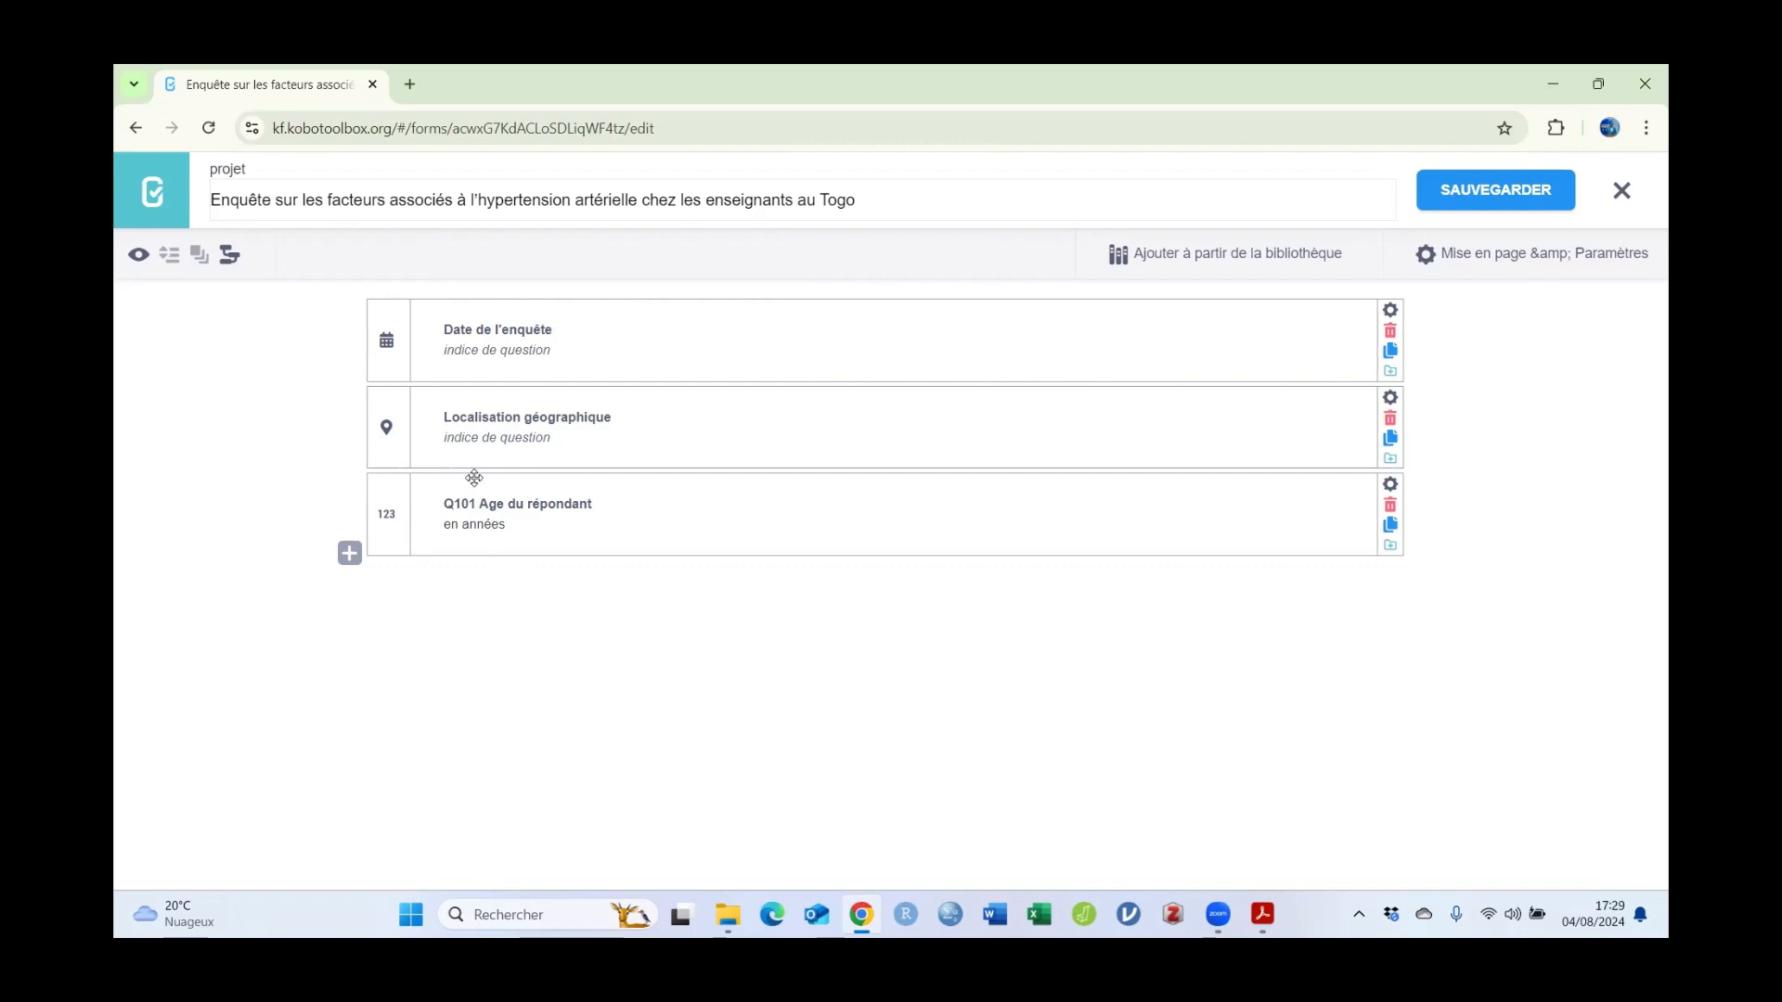
{"action": "left_click", "coordinate": [139, 260]}
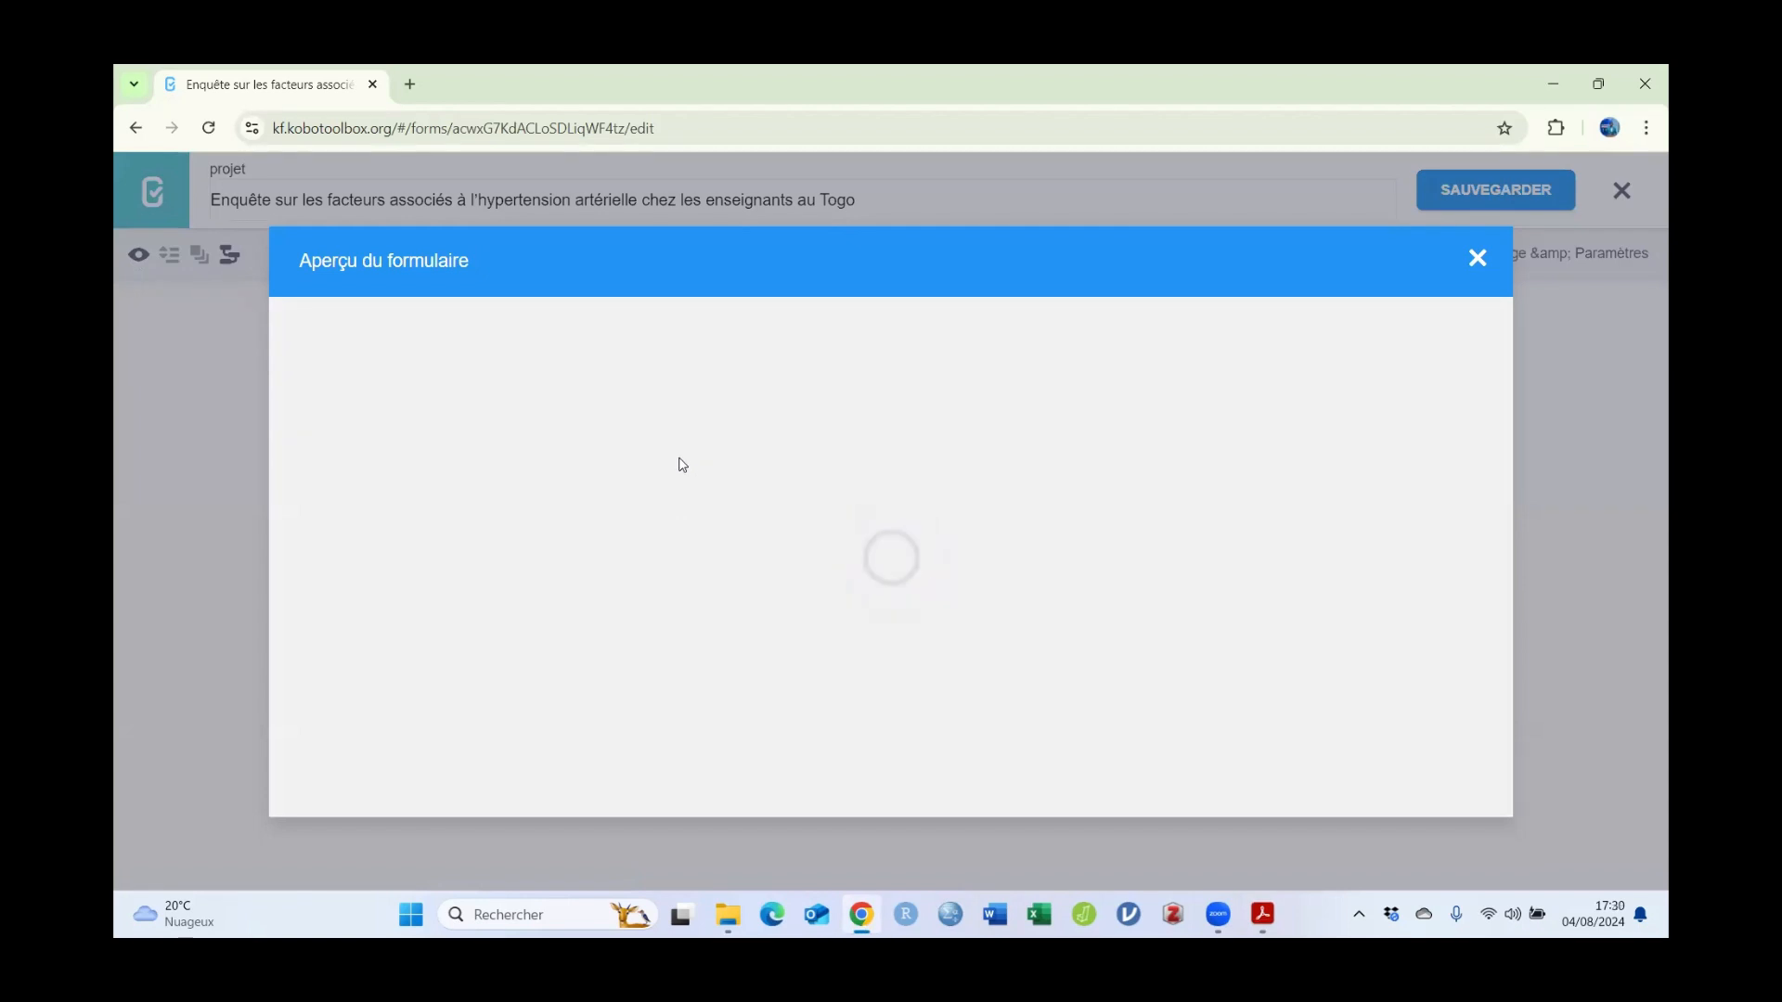
{"action": "scroll", "coordinate": [1213, 440], "scroll_direction": "down", "scroll_amount": 1}
{"action": "scroll", "coordinate": [1213, 441], "scroll_direction": "up", "scroll_amount": 1}
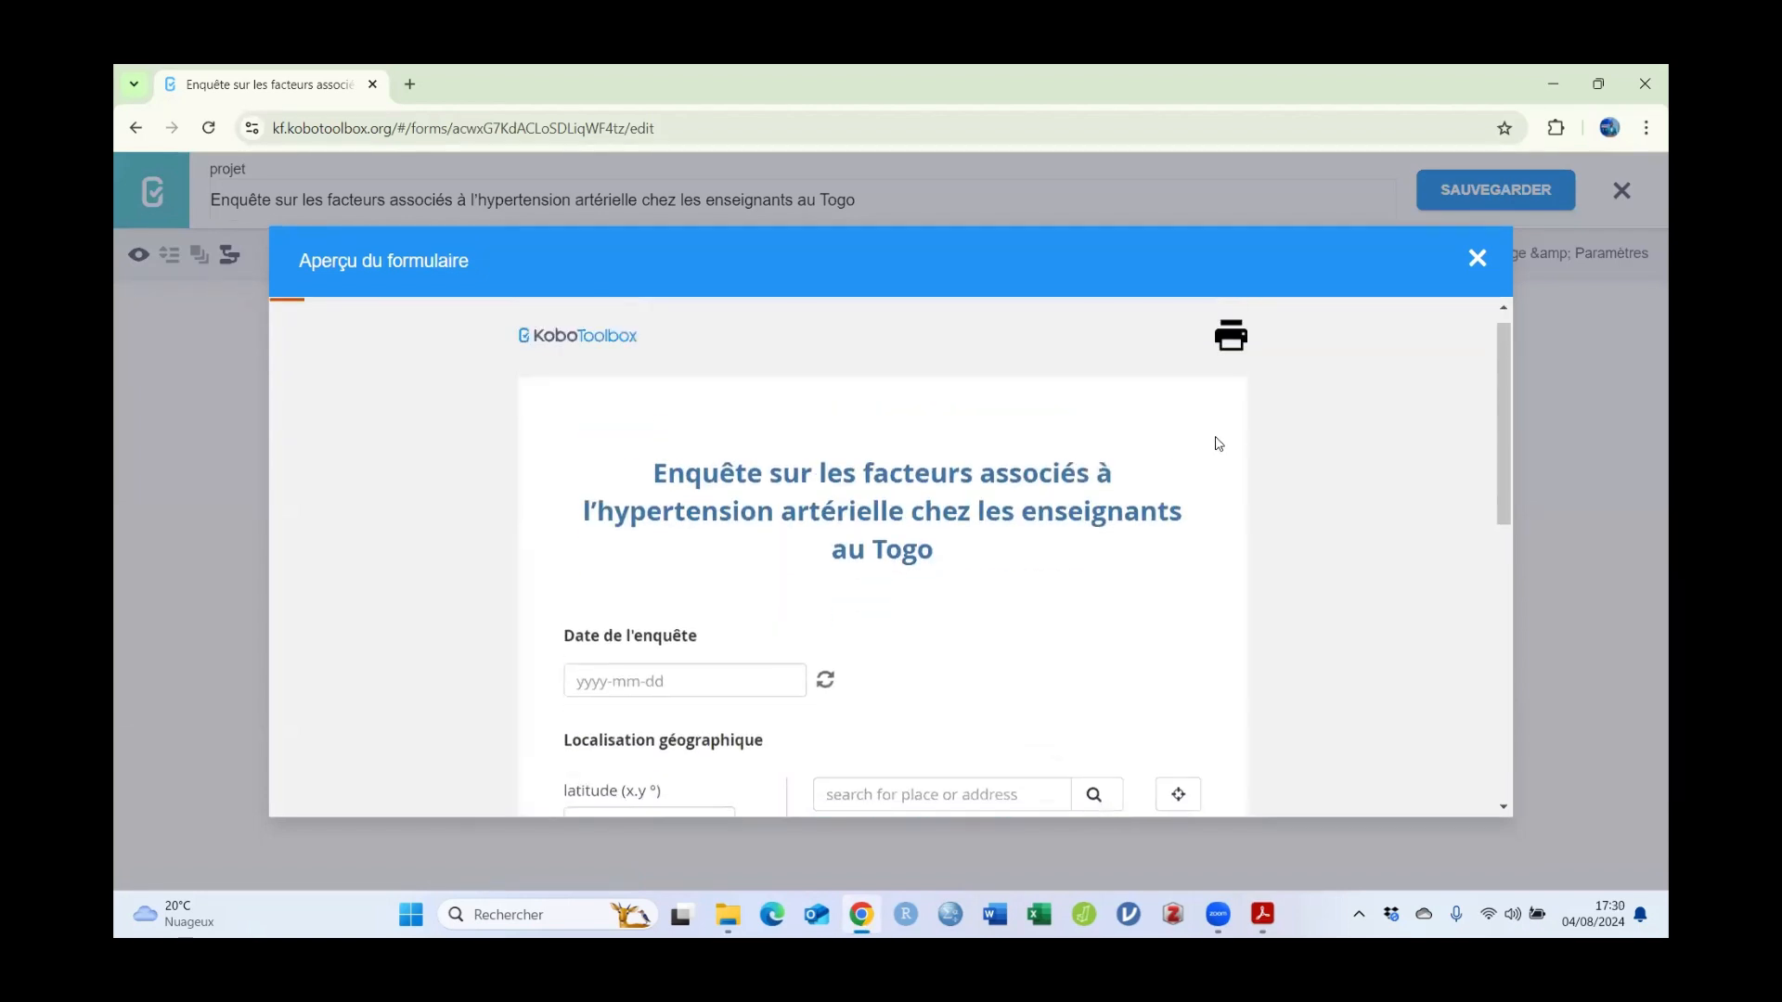
{"action": "scroll", "coordinate": [1220, 439], "scroll_direction": "down", "scroll_amount": 1}
{"action": "scroll", "coordinate": [1223, 436], "scroll_direction": "down", "scroll_amount": 5}
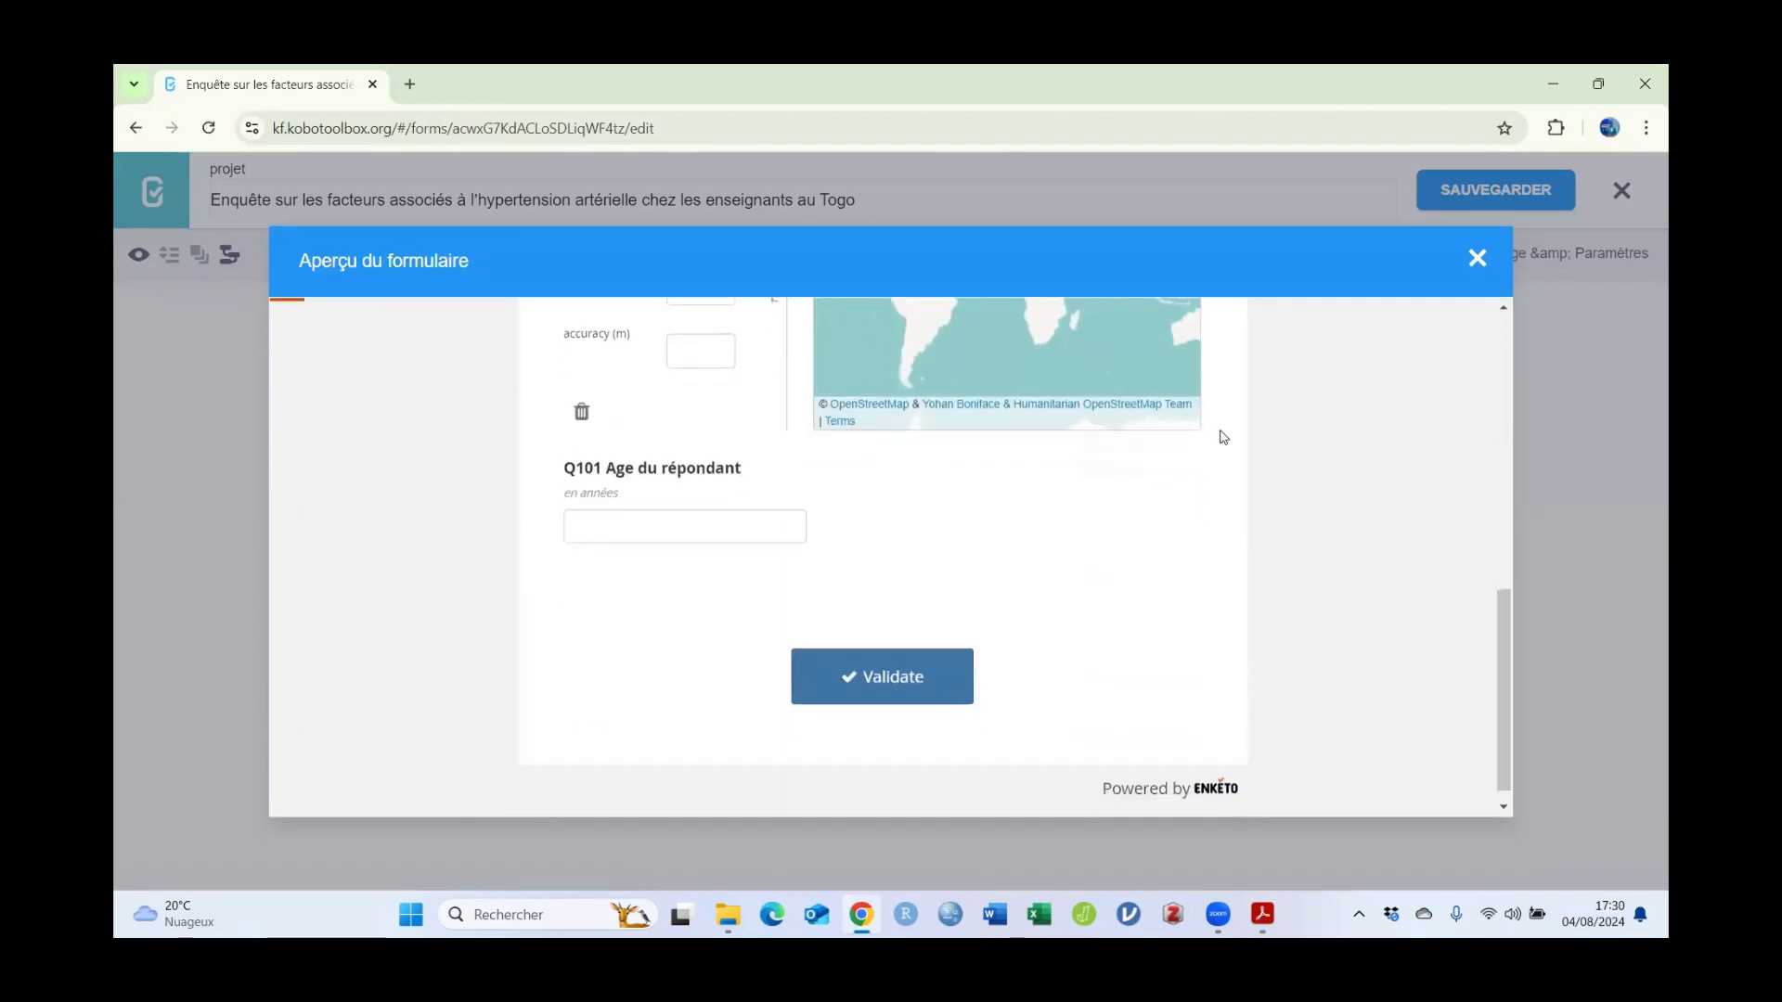
{"action": "scroll", "coordinate": [1224, 437], "scroll_direction": "up", "scroll_amount": 5}
{"action": "scroll", "coordinate": [1223, 436], "scroll_direction": "up", "scroll_amount": 2}
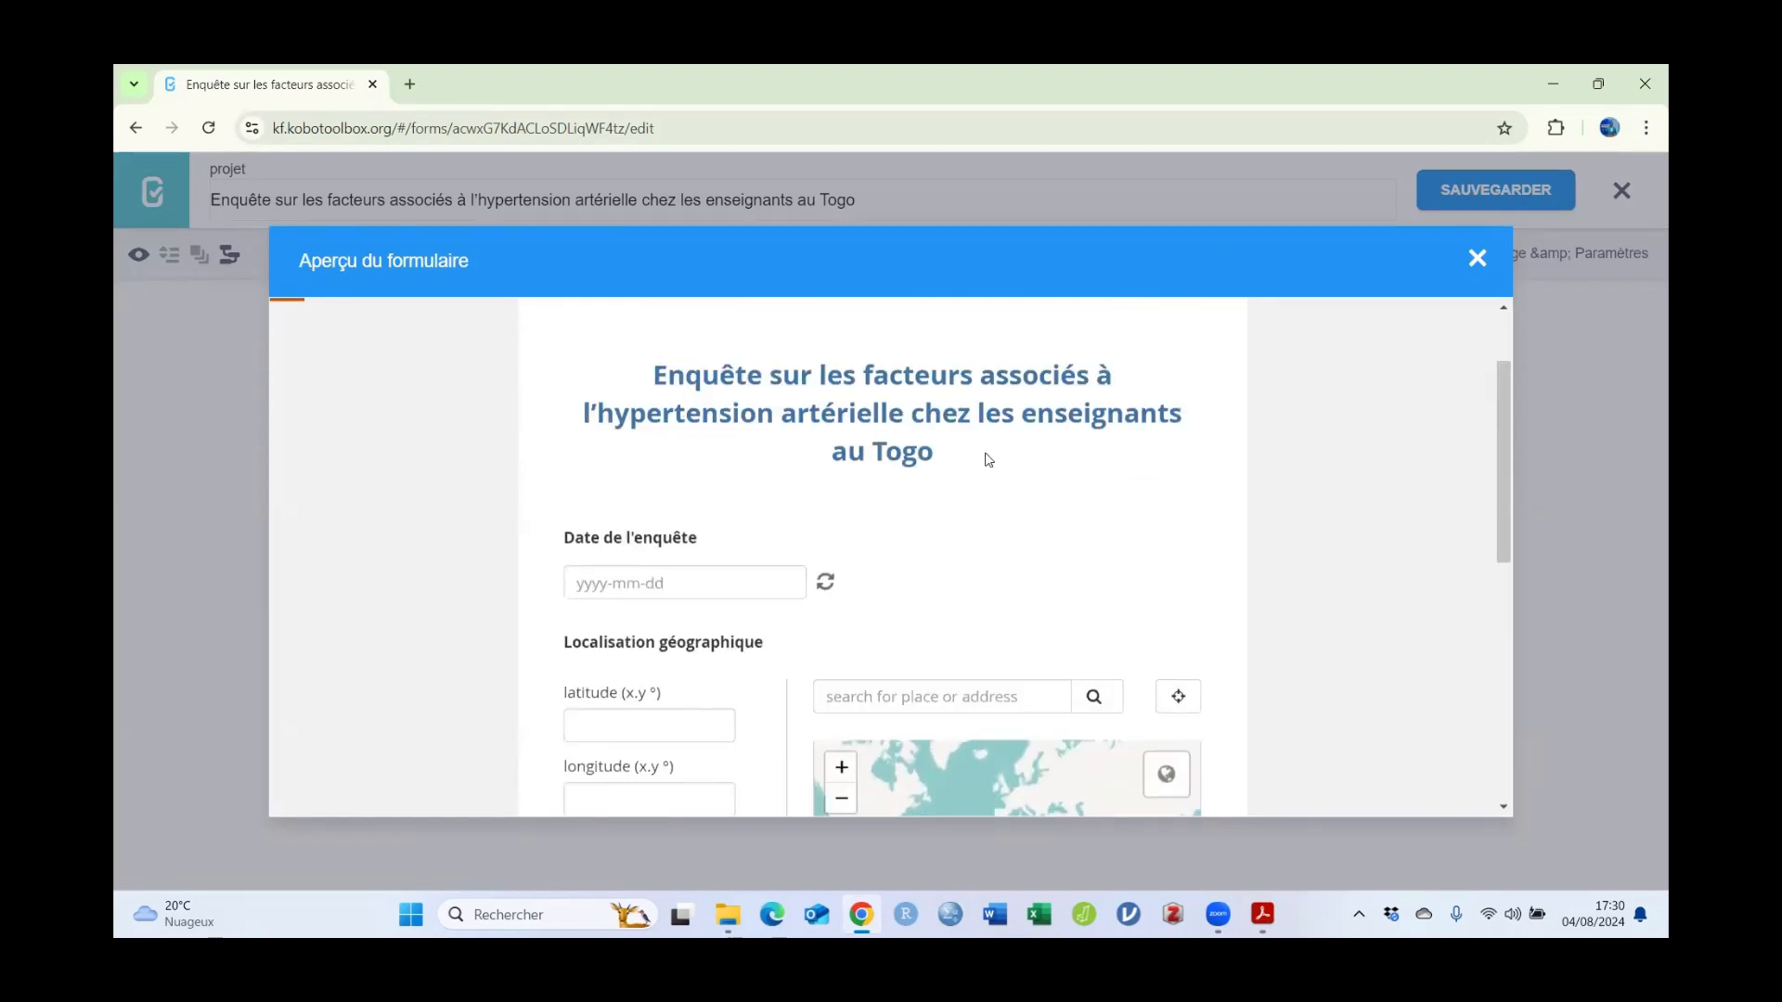
{"action": "scroll", "coordinate": [999, 452], "scroll_direction": "down", "scroll_amount": 2}
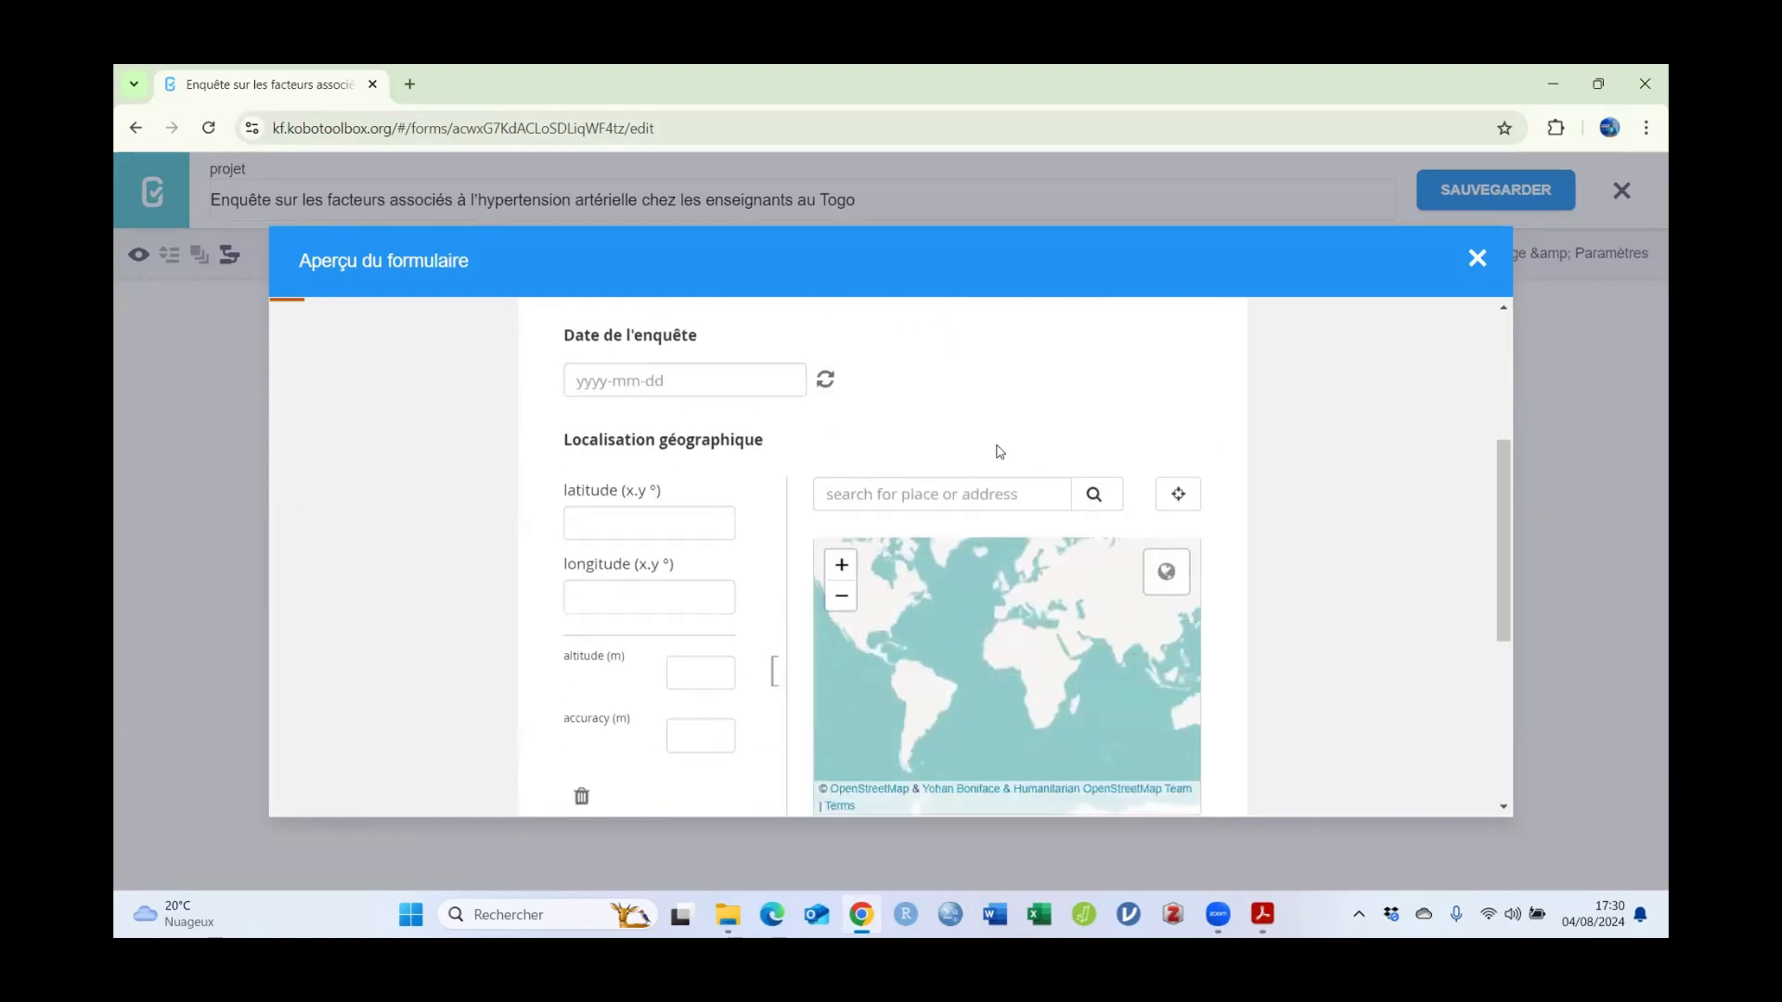
Step: Set the survey date to 2024-08-04 in the preview and look over the geographic location fields
{"action": "left_click", "coordinate": [629, 378]}
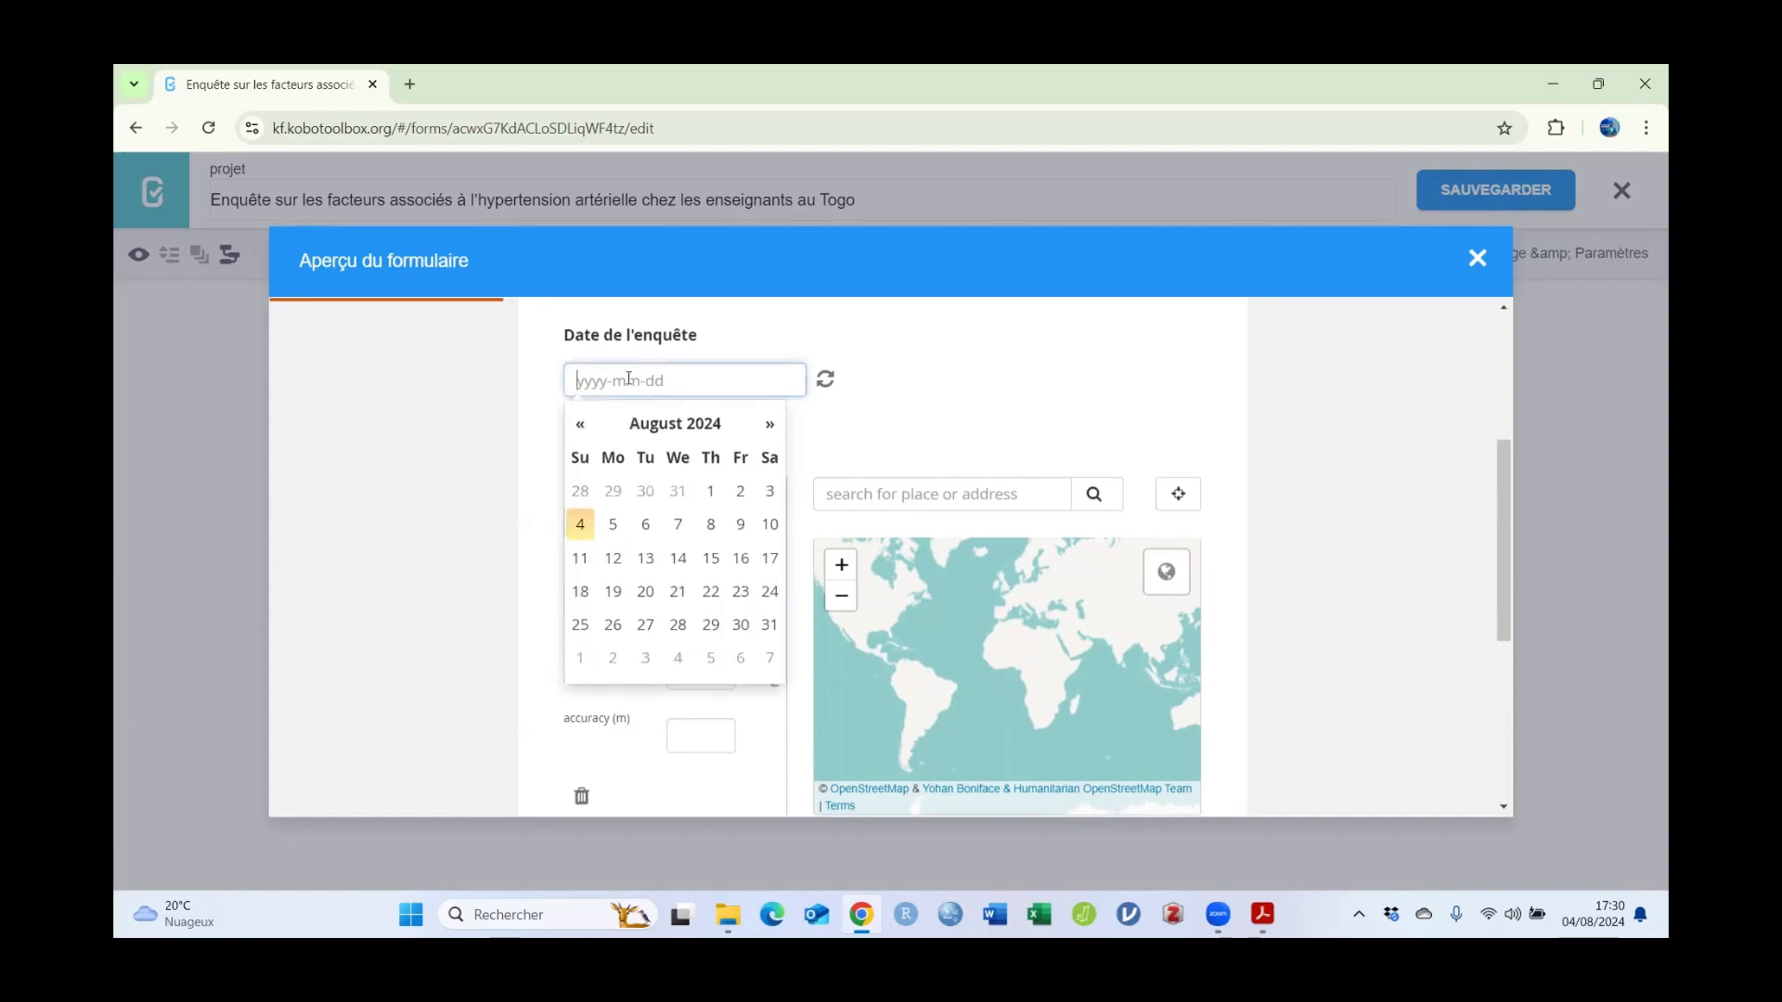
{"action": "left_click", "coordinate": [580, 524]}
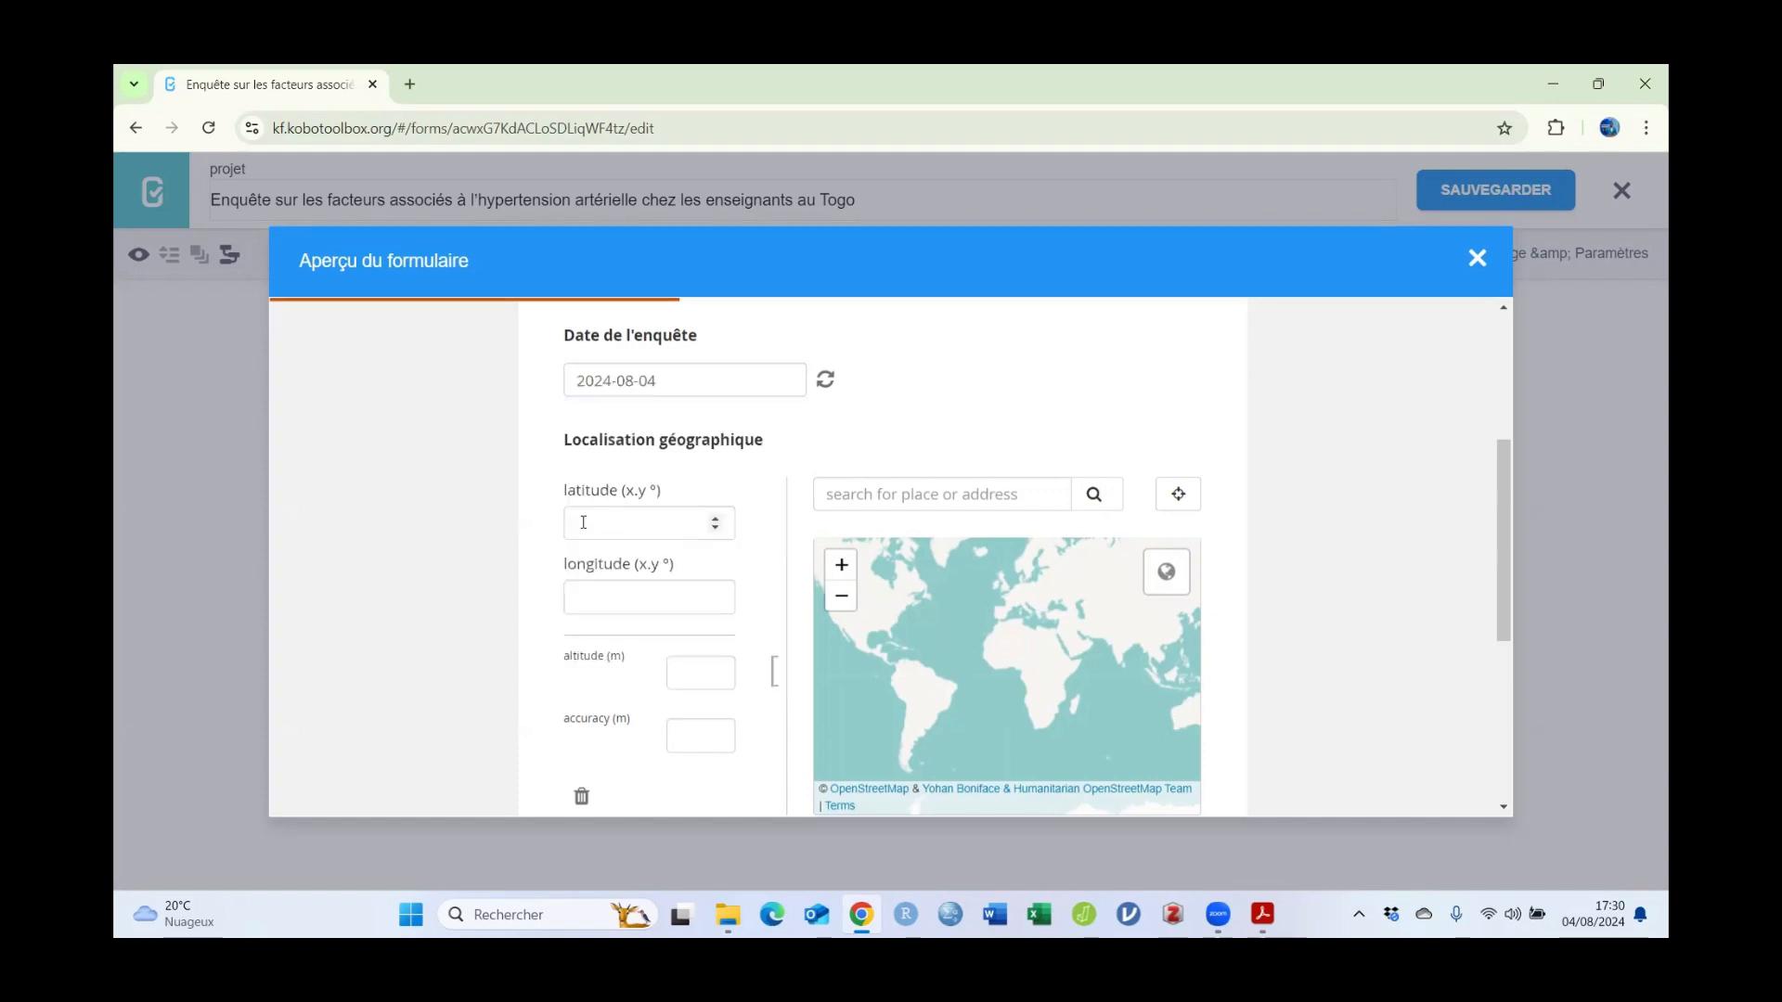
{"action": "scroll", "coordinate": [891, 385], "scroll_direction": "down", "scroll_amount": 1}
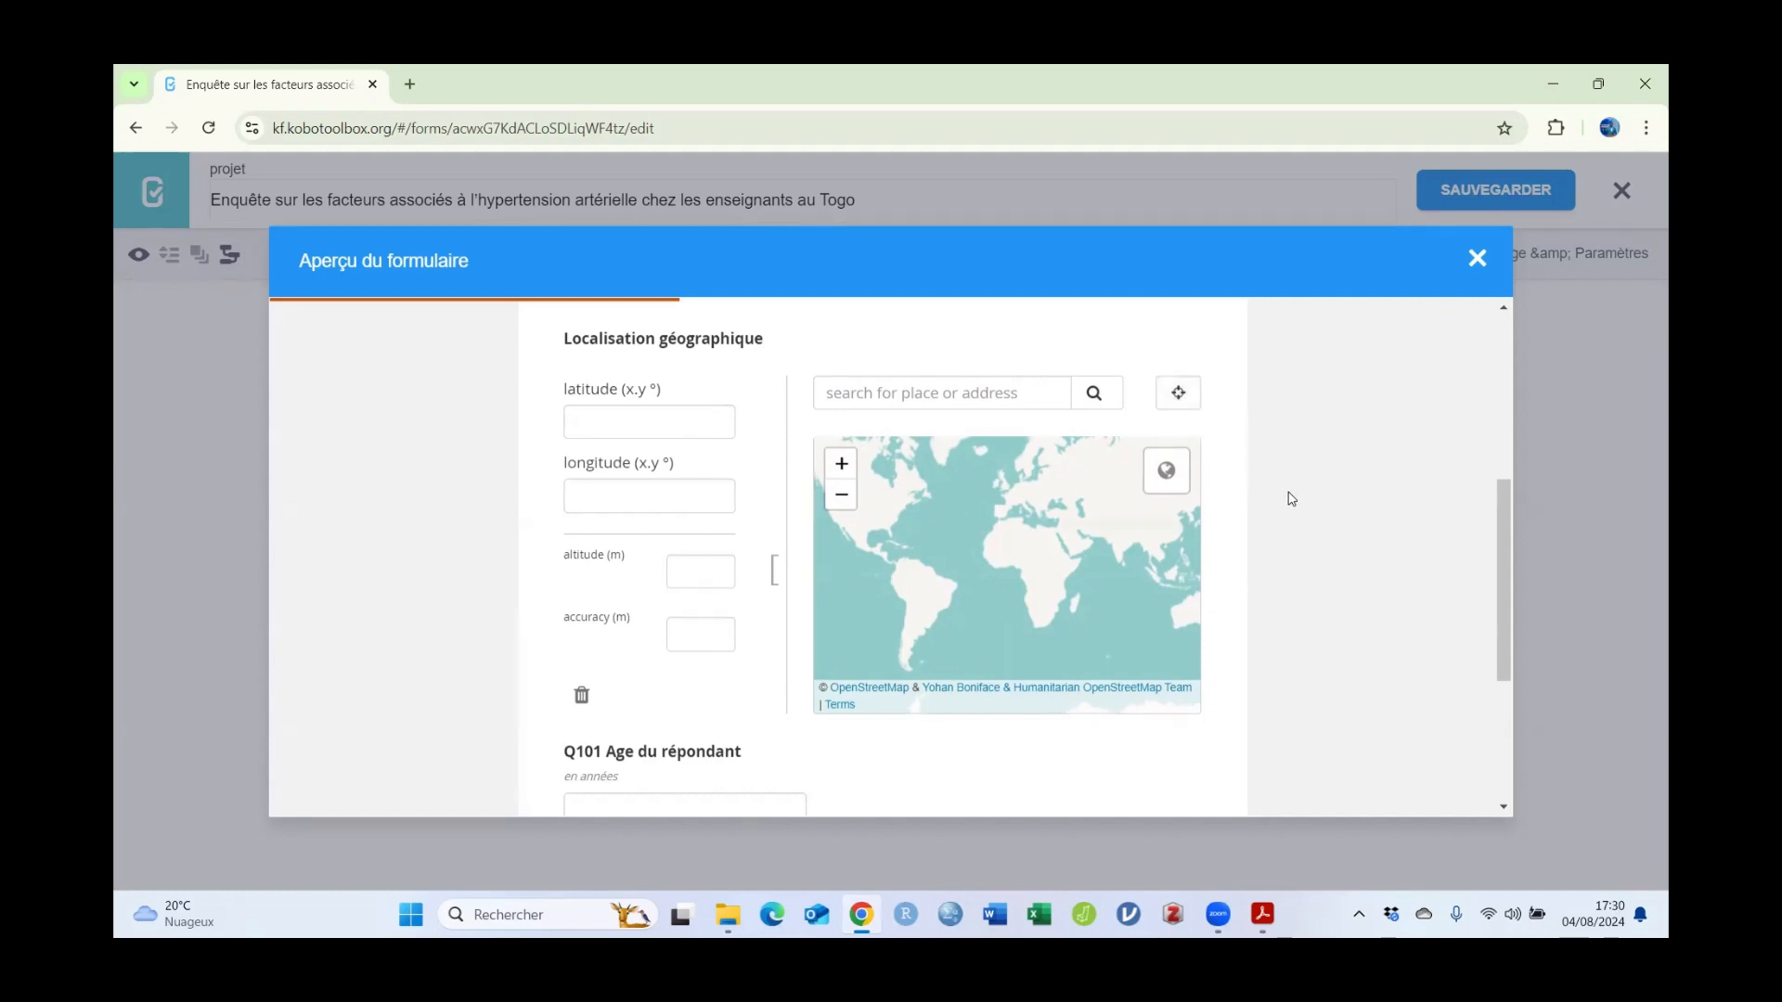
{"action": "scroll", "coordinate": [1285, 497], "scroll_direction": "down", "scroll_amount": 2}
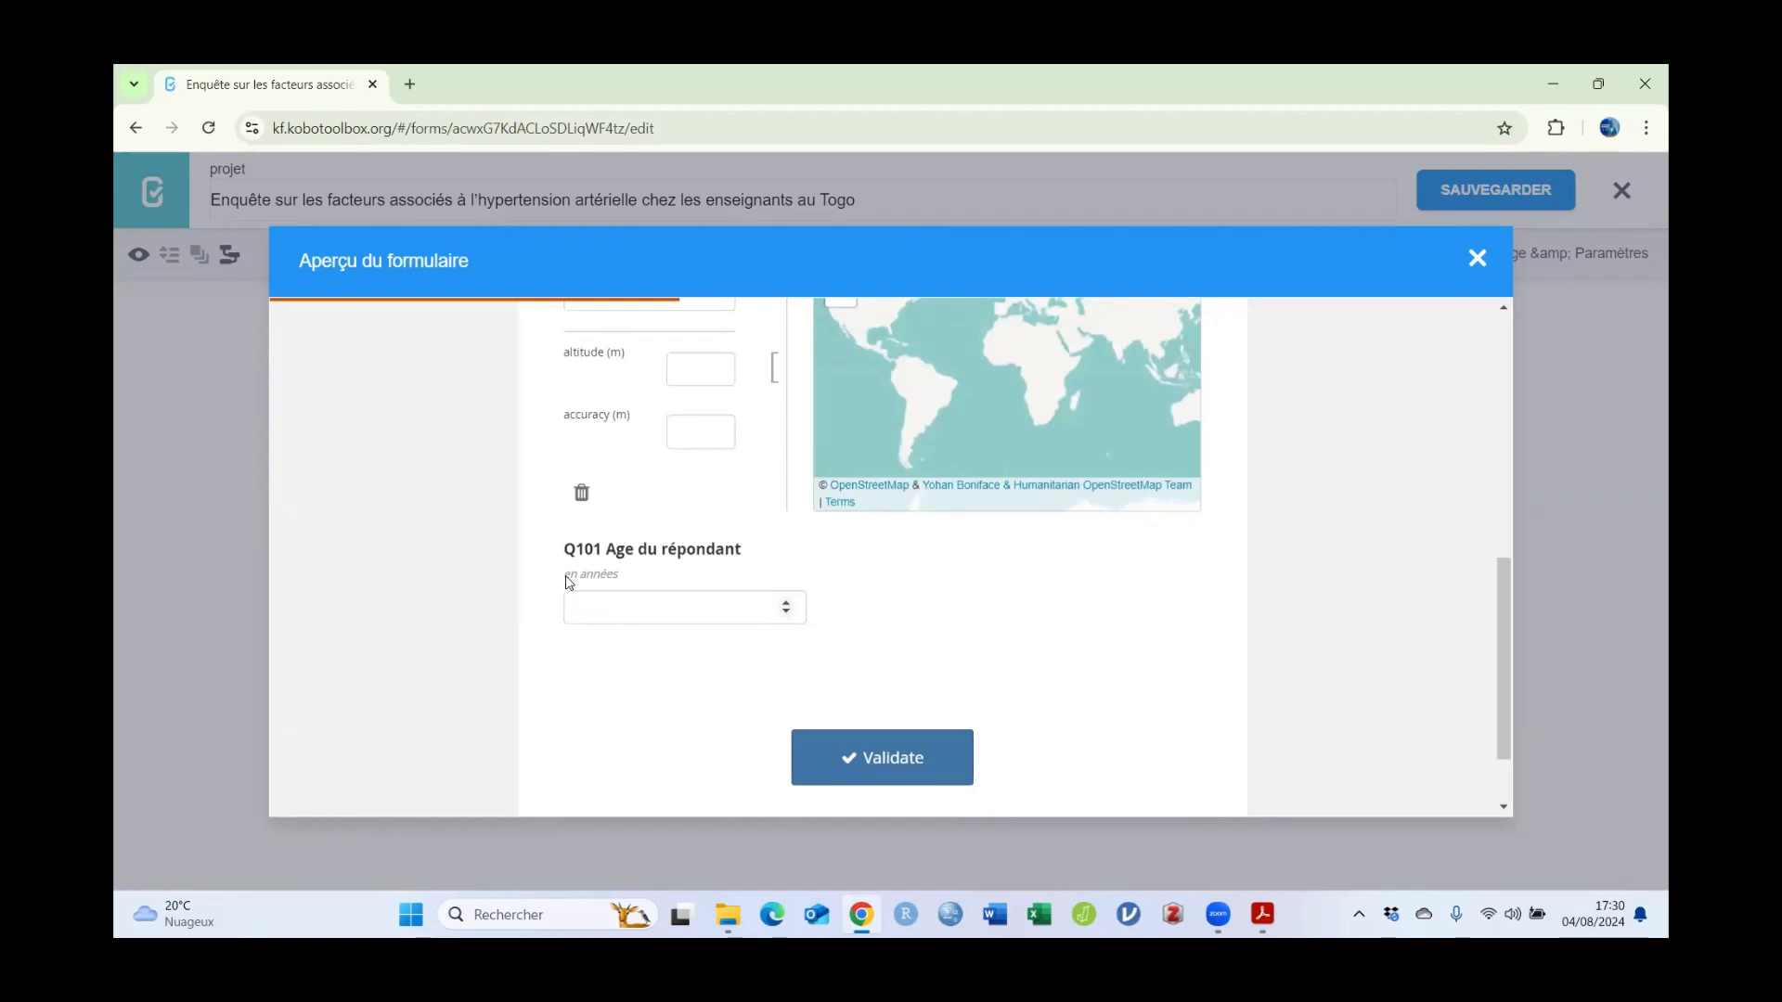
Step: Test the Q101 age field in the preview by stepping its value down to -11, and close the preview
{"action": "left_click_drag", "start_coordinate": [569, 582], "coordinate": [618, 579]}
{"action": "left_click", "coordinate": [769, 621]}
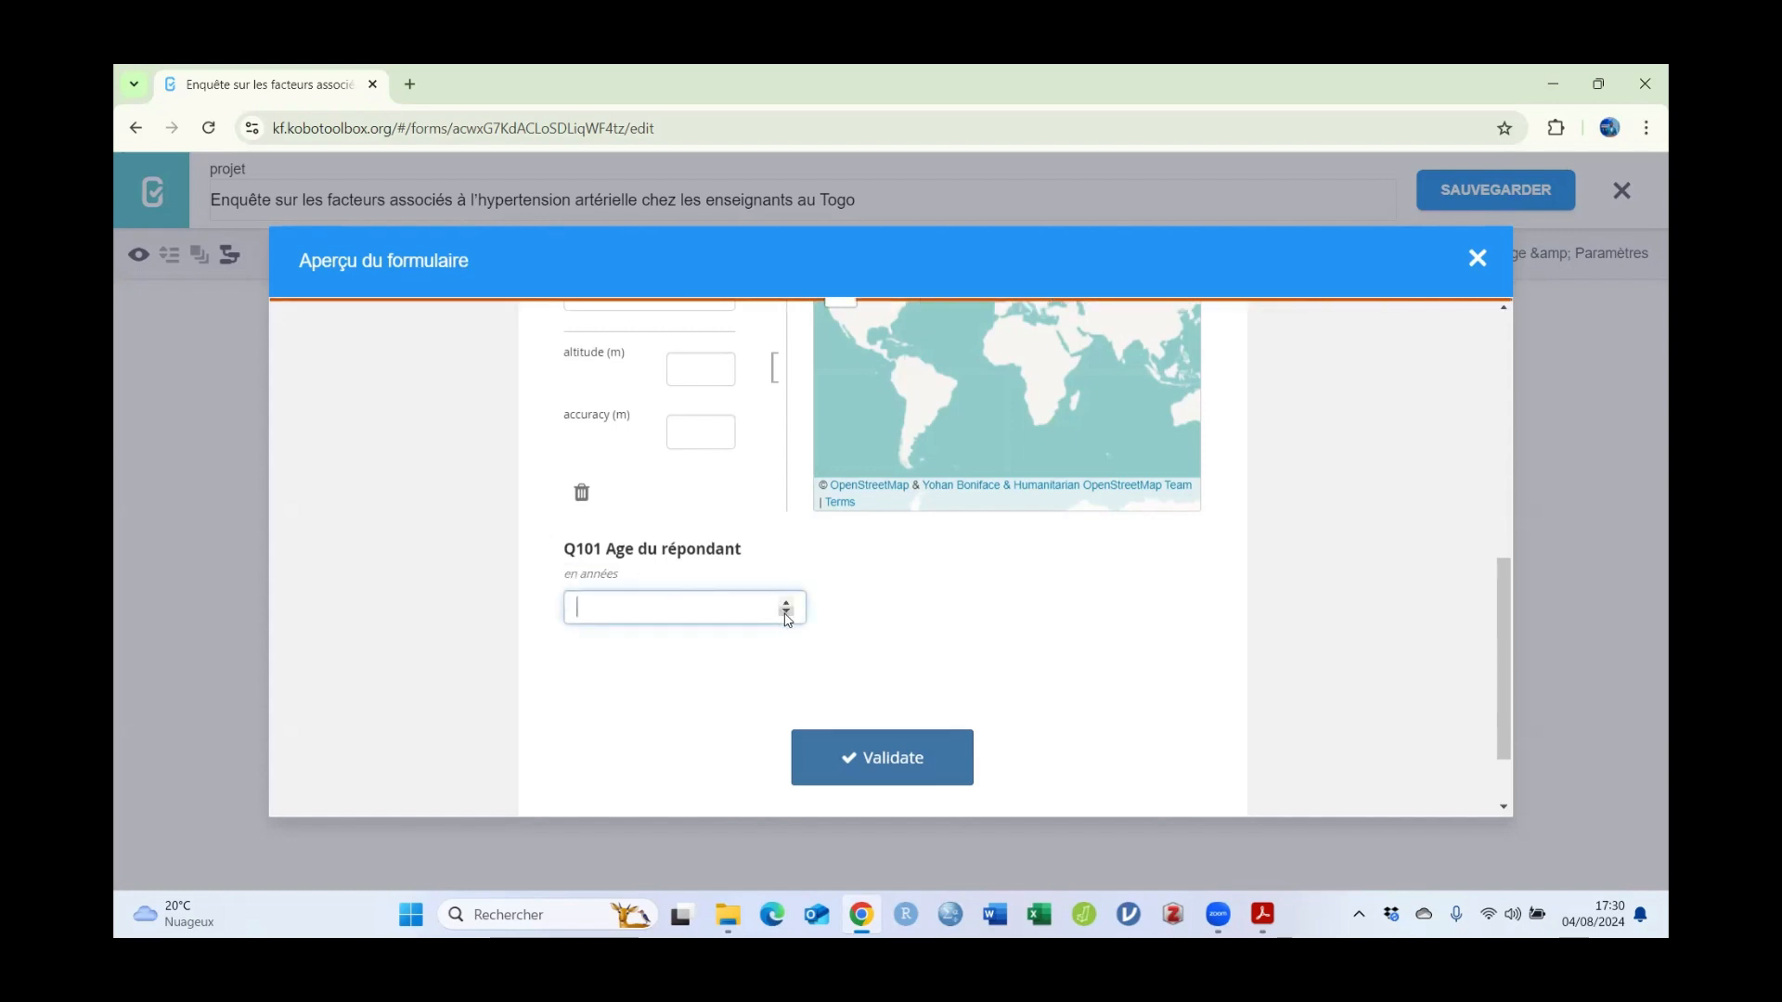
{"action": "left_click", "coordinate": [785, 613]}
{"action": "left_click", "coordinate": [786, 613]}
{"action": "left_click", "coordinate": [786, 613]}
{"action": "left_click", "coordinate": [785, 614]}
{"action": "left_click", "coordinate": [785, 614]}
{"action": "left_click", "coordinate": [785, 614]}
{"action": "left_click", "coordinate": [786, 613]}
{"action": "left_click", "coordinate": [785, 613]}
{"action": "left_click", "coordinate": [785, 614]}
{"action": "left_click", "coordinate": [785, 614]}
{"action": "scroll", "coordinate": [1059, 646], "scroll_direction": "up", "scroll_amount": 8}
{"action": "scroll", "coordinate": [1058, 646], "scroll_direction": "down", "scroll_amount": 10}
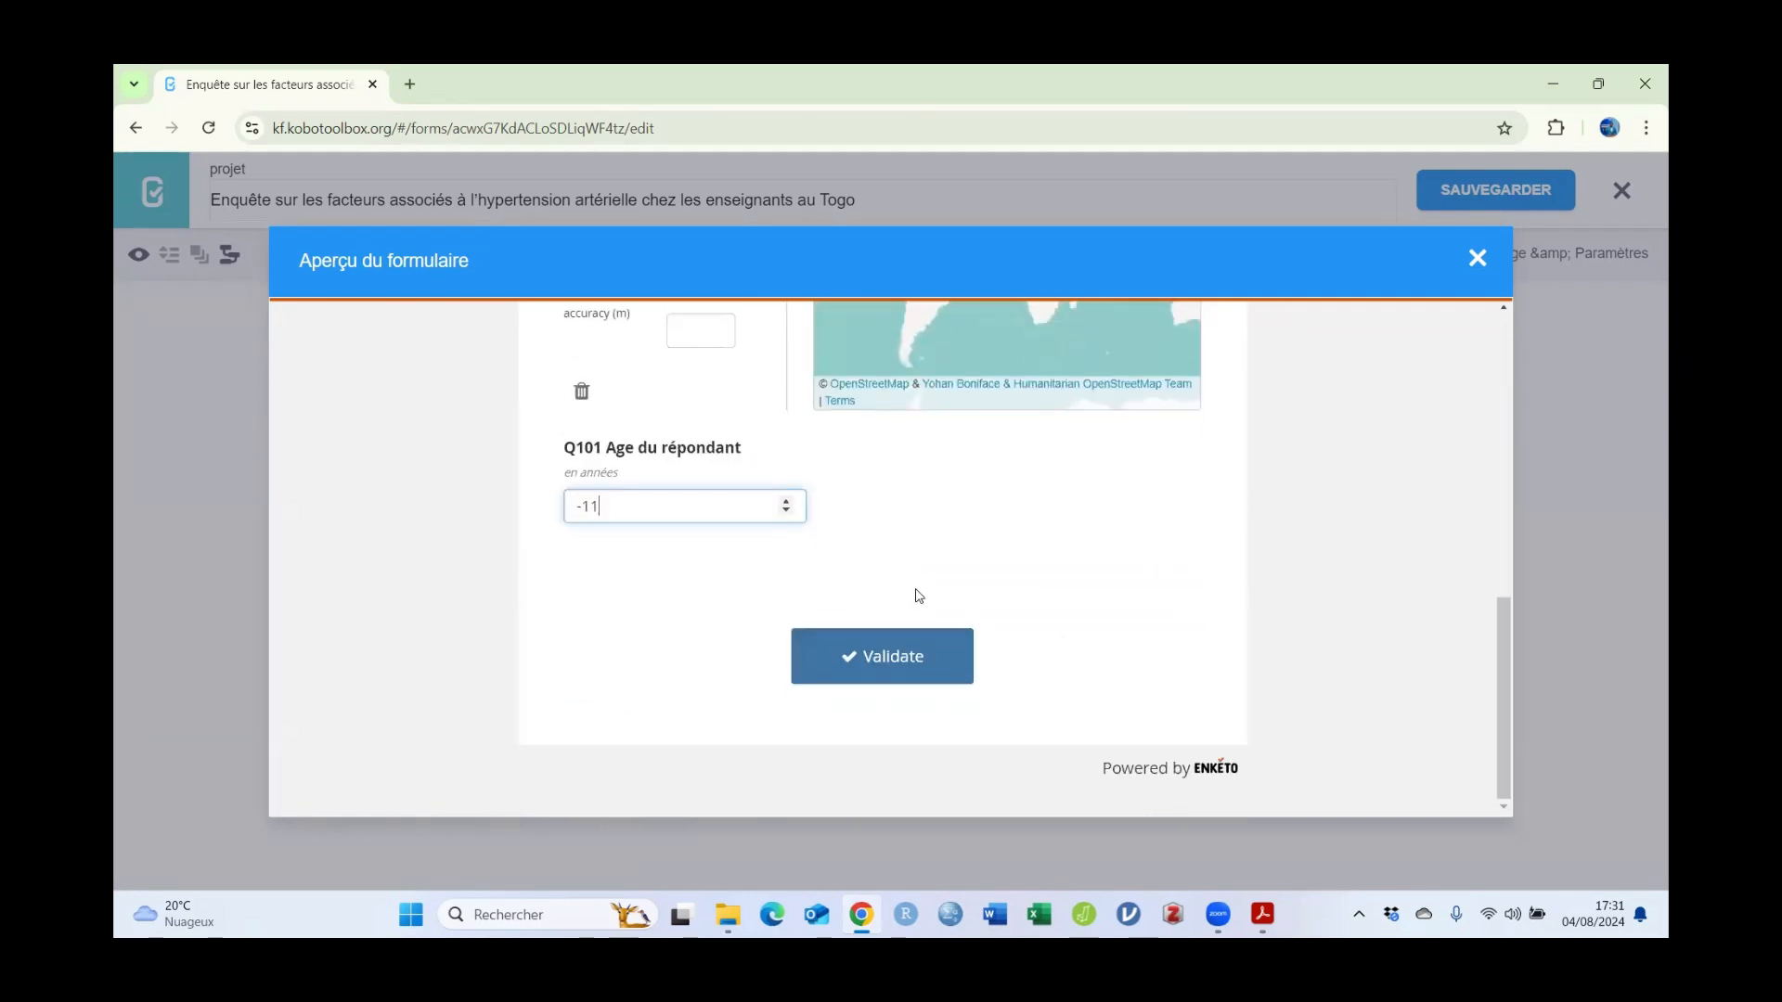
{"action": "left_click", "coordinate": [787, 504]}
{"action": "scroll", "coordinate": [1225, 519], "scroll_direction": "up", "scroll_amount": 2}
{"action": "left_click", "coordinate": [1477, 264]}
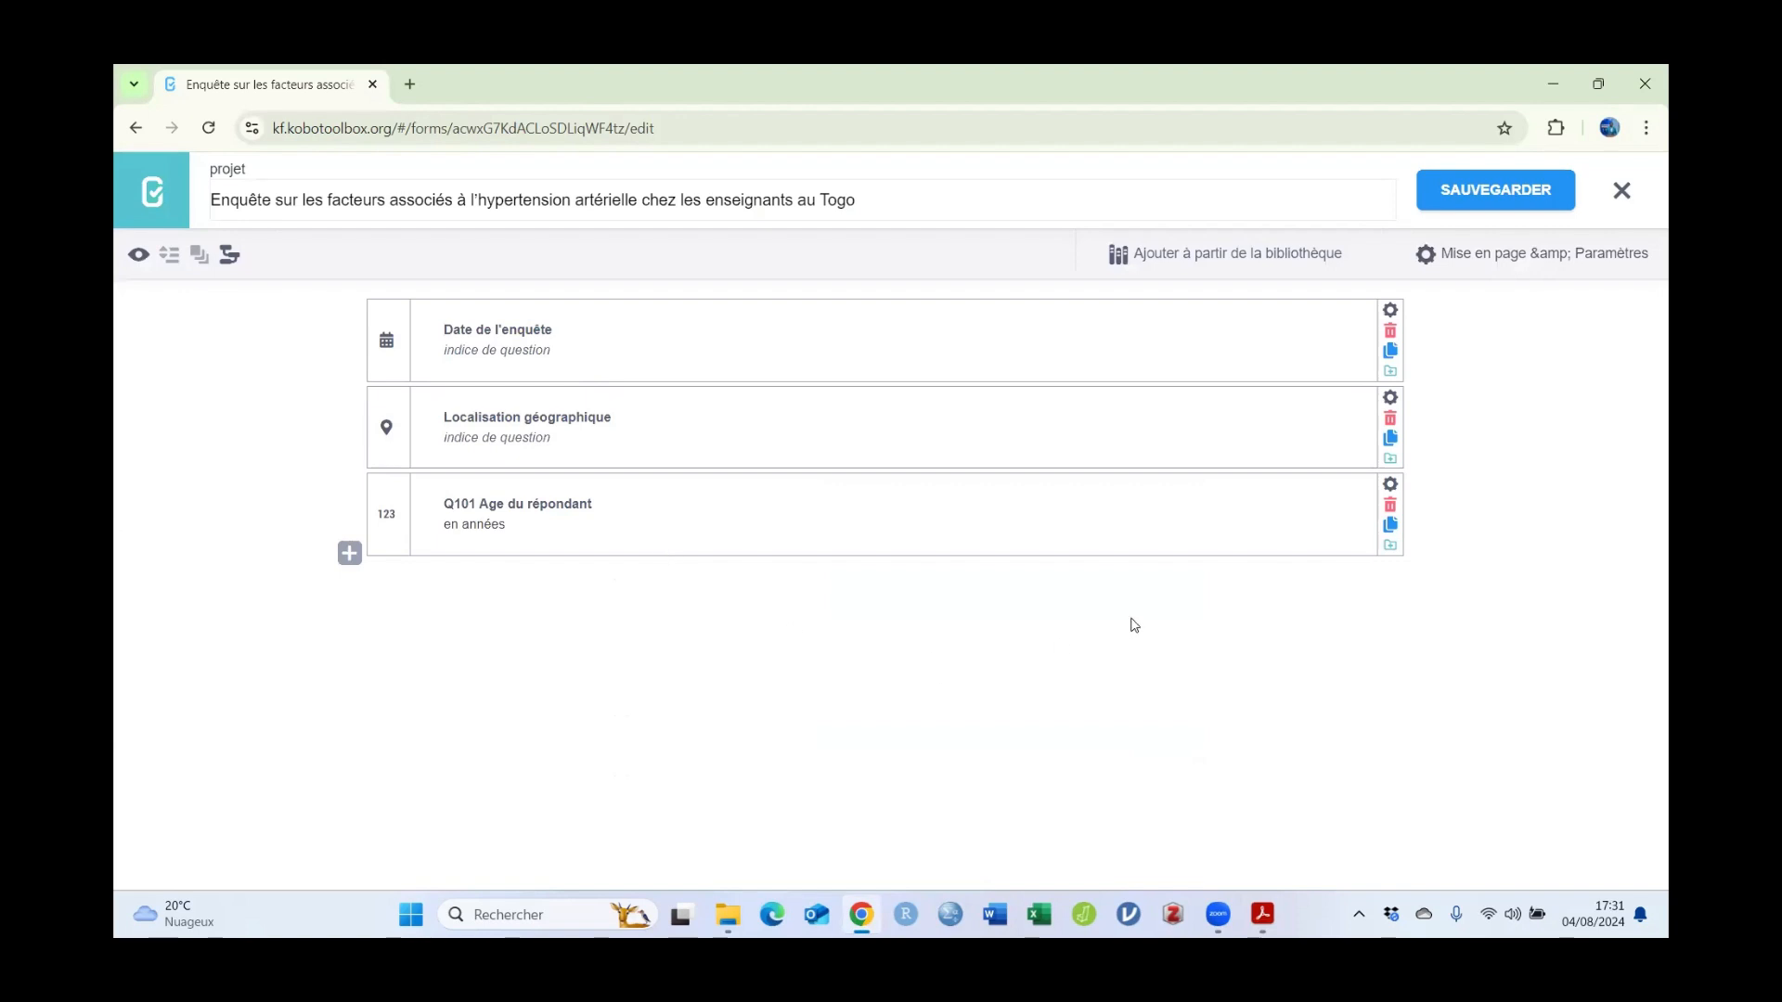
Step: Open the settings of the Q101 age question and examine its automatically derived field name against the question label
{"action": "left_click", "coordinate": [1390, 486]}
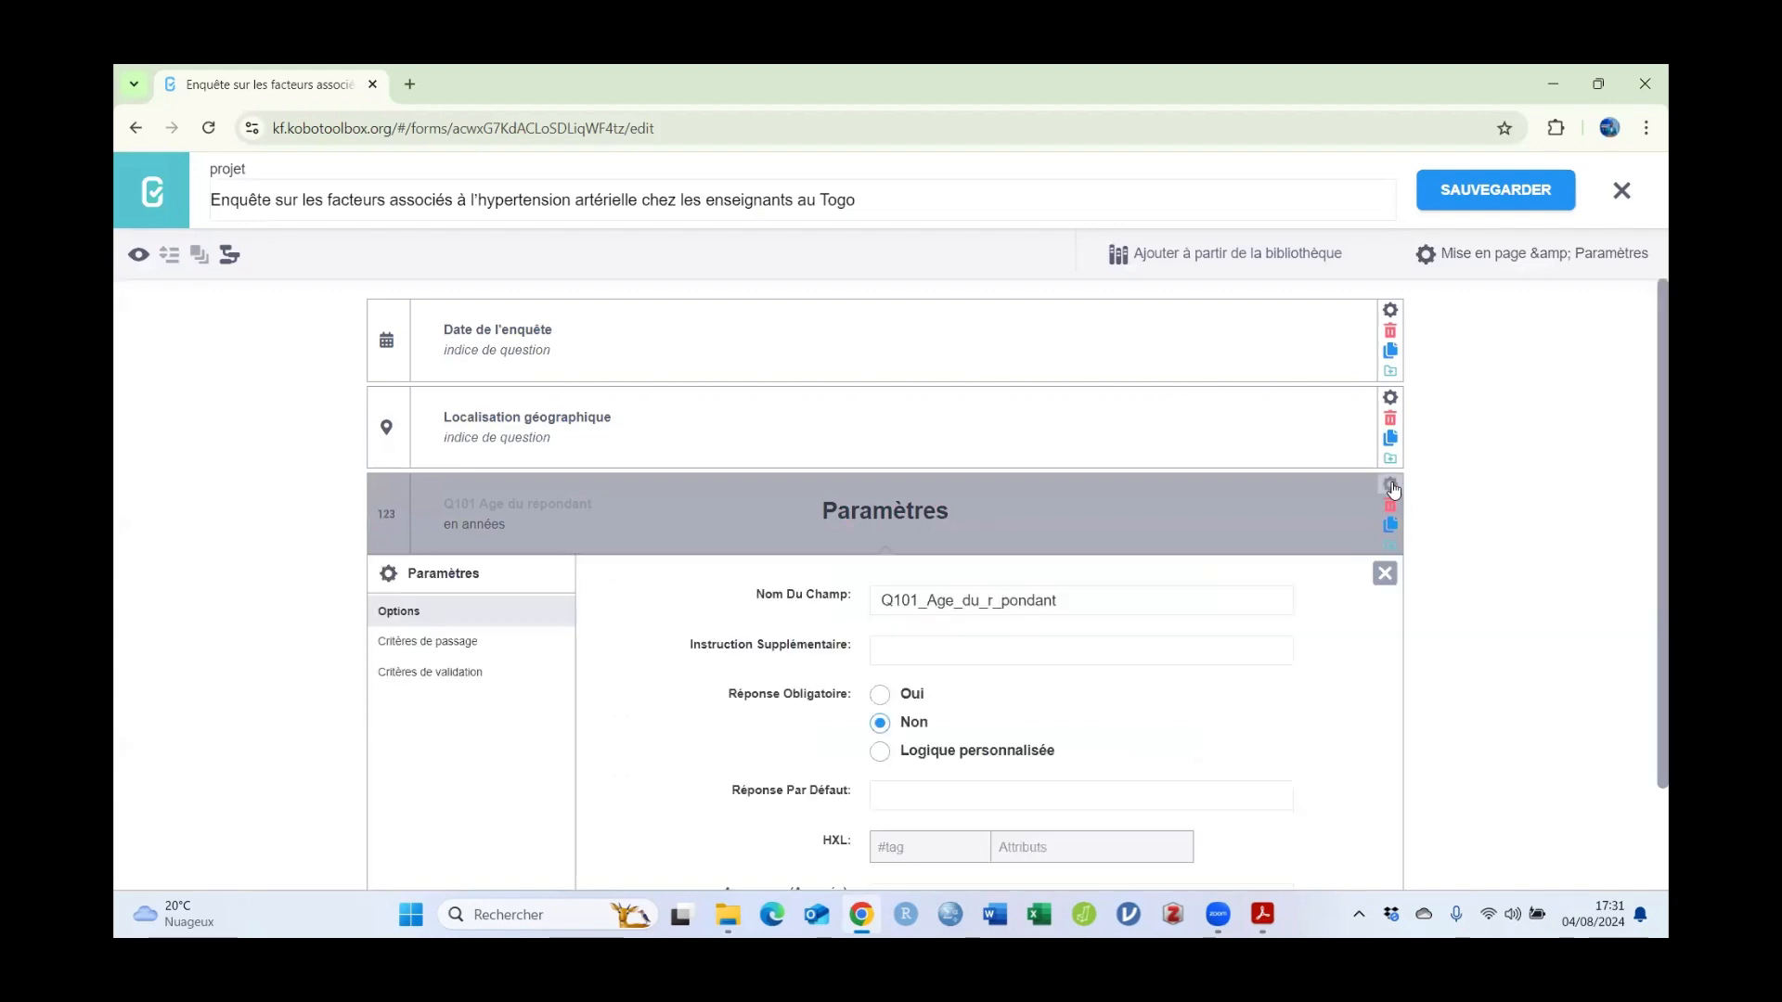
{"action": "scroll", "coordinate": [1310, 629], "scroll_direction": "down", "scroll_amount": 2}
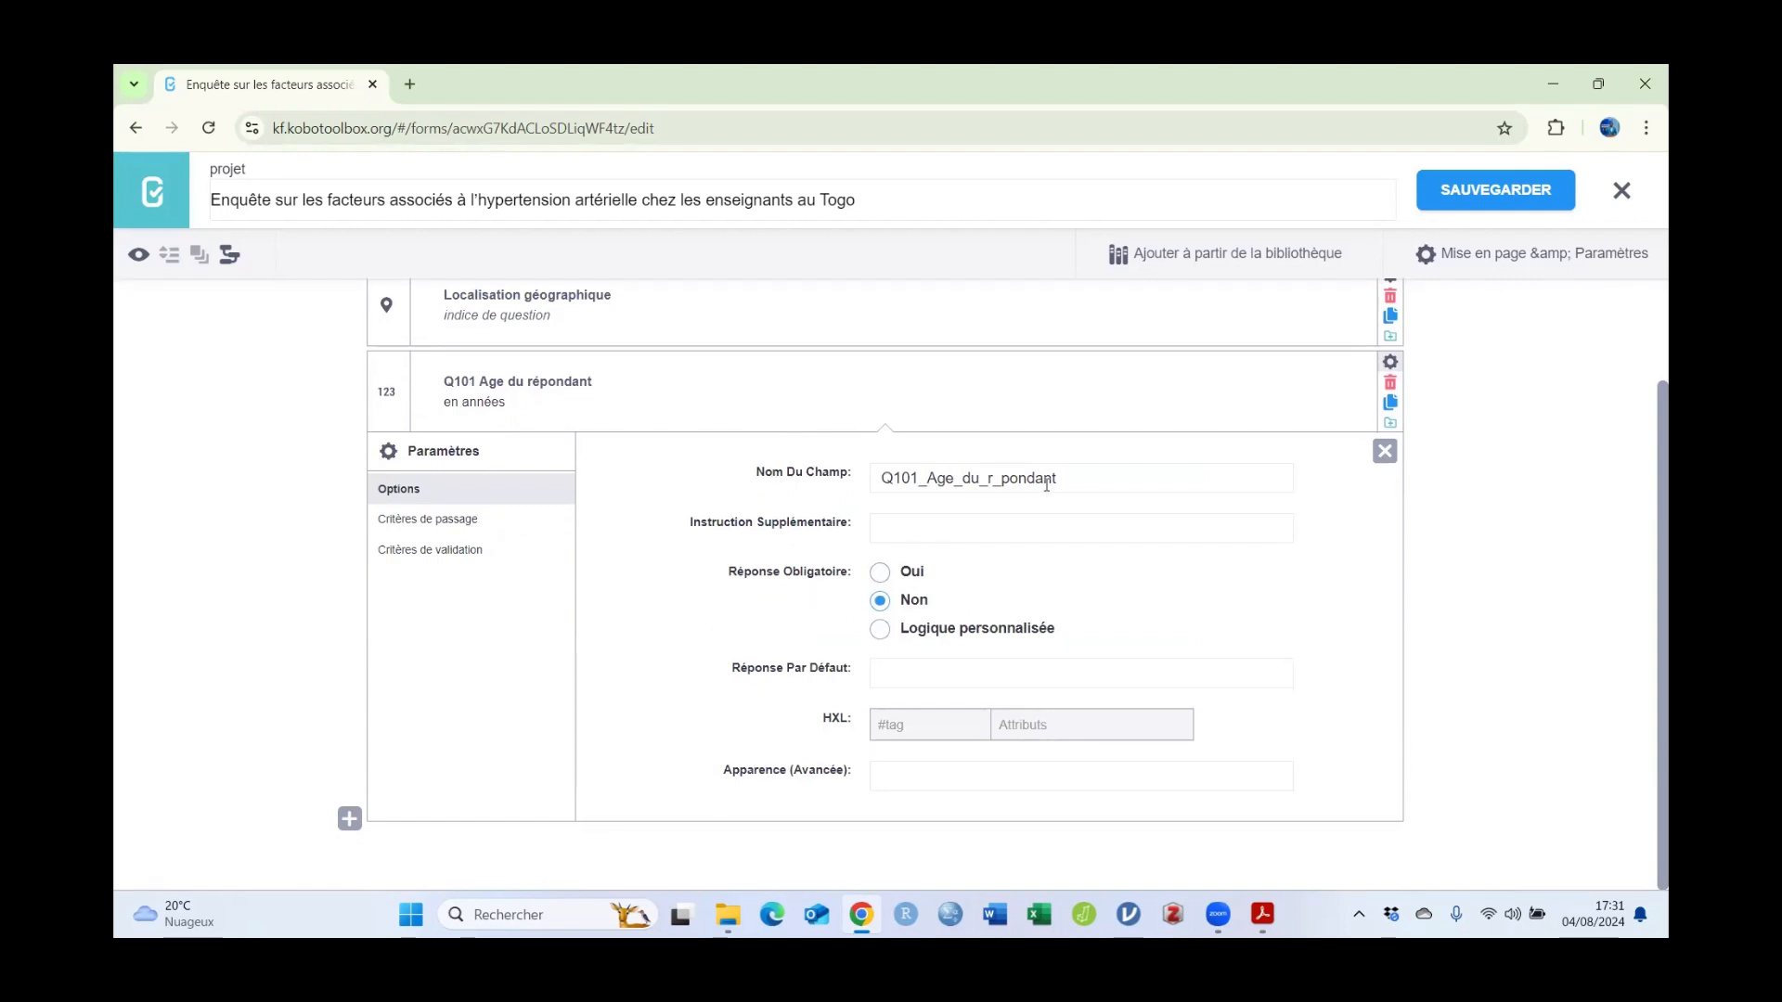
{"action": "left_click_drag", "start_coordinate": [1064, 479], "coordinate": [878, 473]}
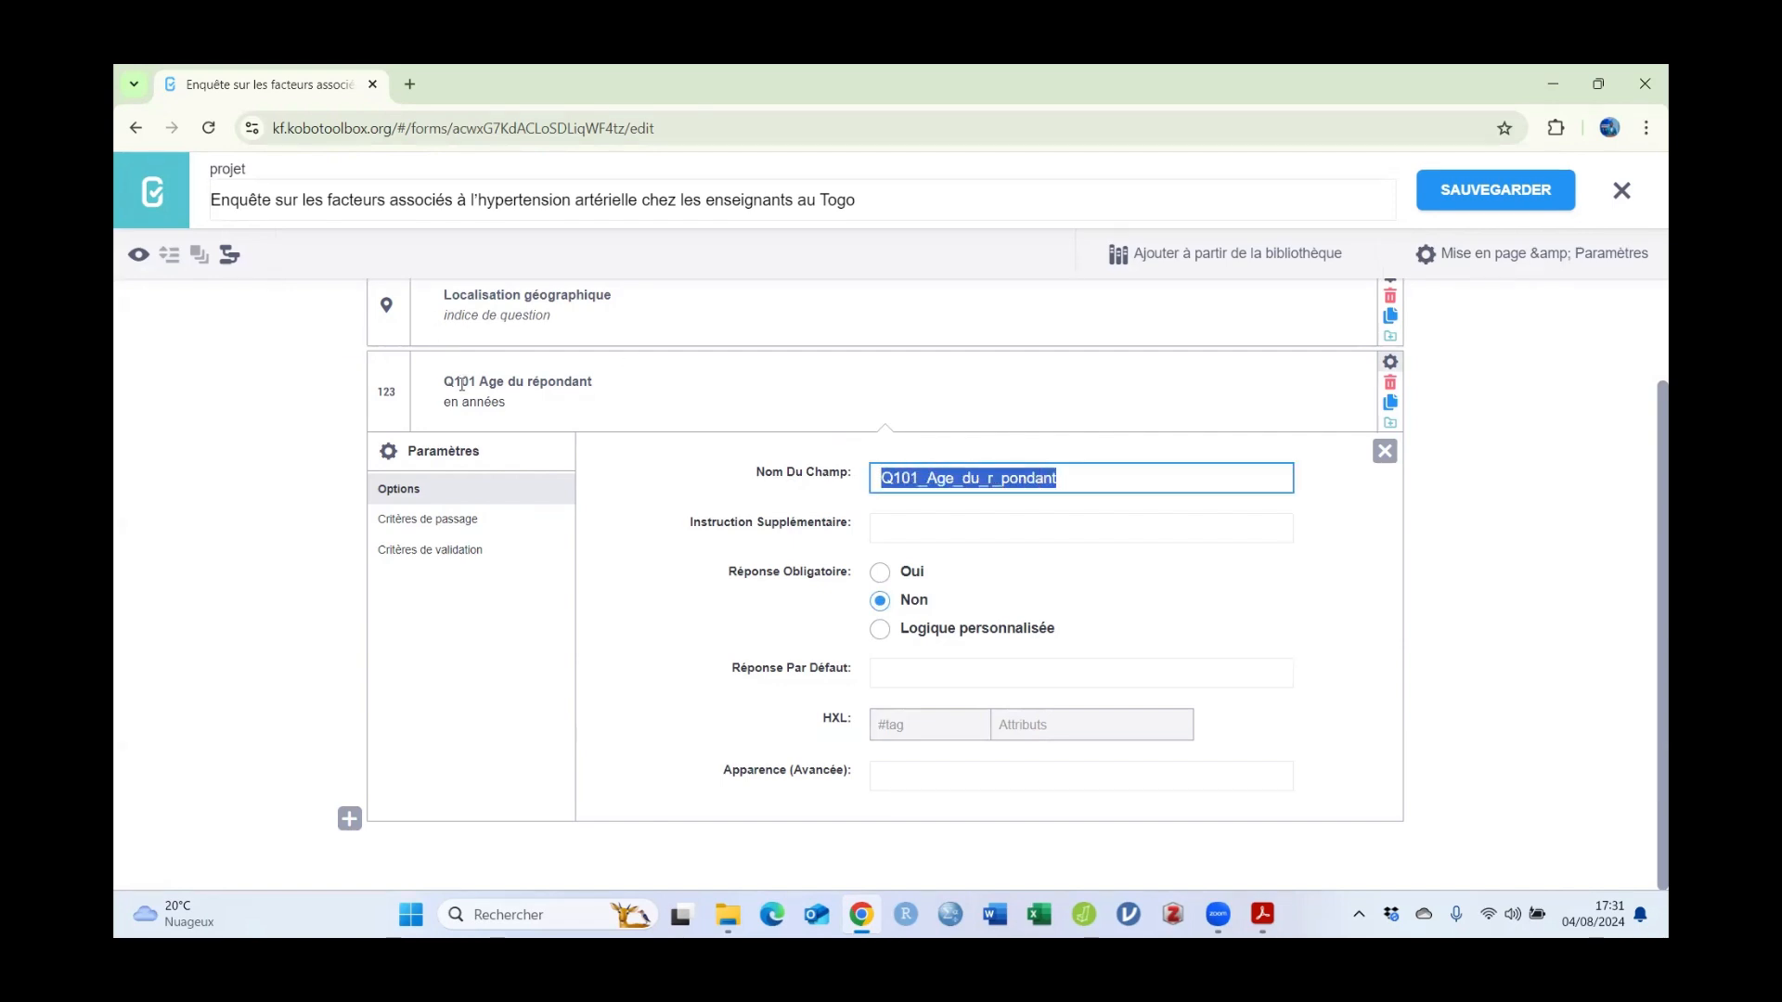
{"action": "left_click_drag", "start_coordinate": [448, 382], "coordinate": [602, 388]}
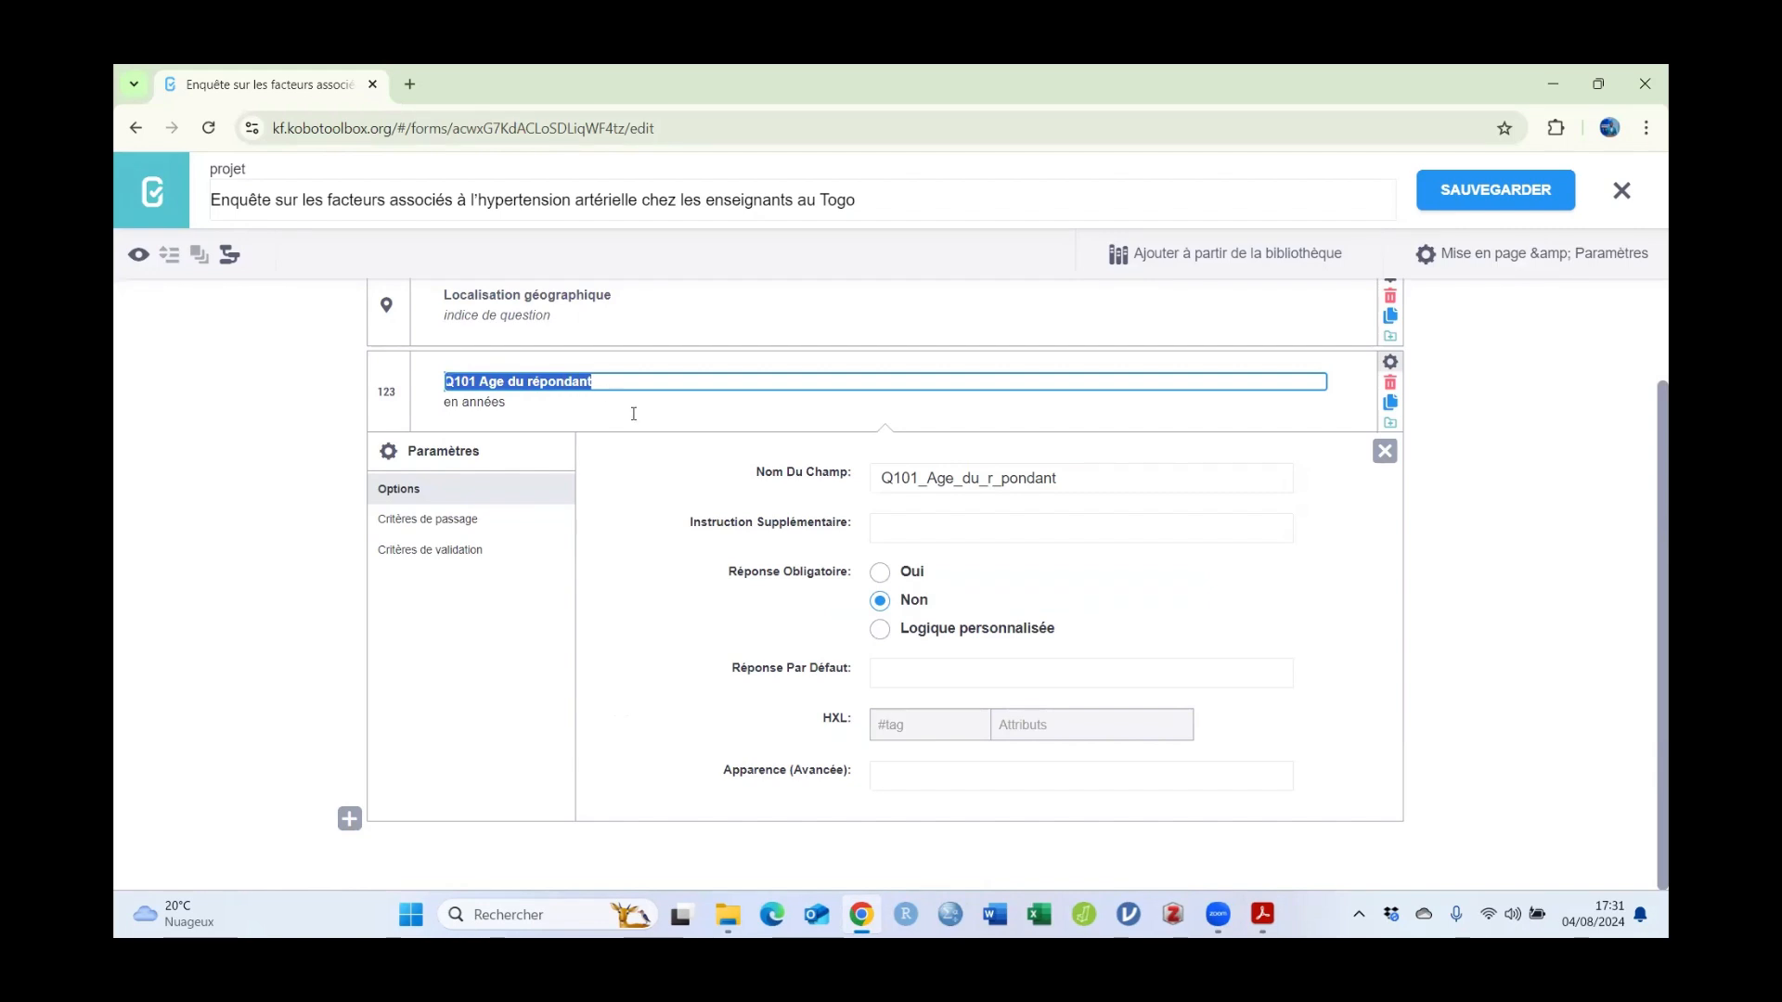
{"action": "left_click", "coordinate": [956, 479]}
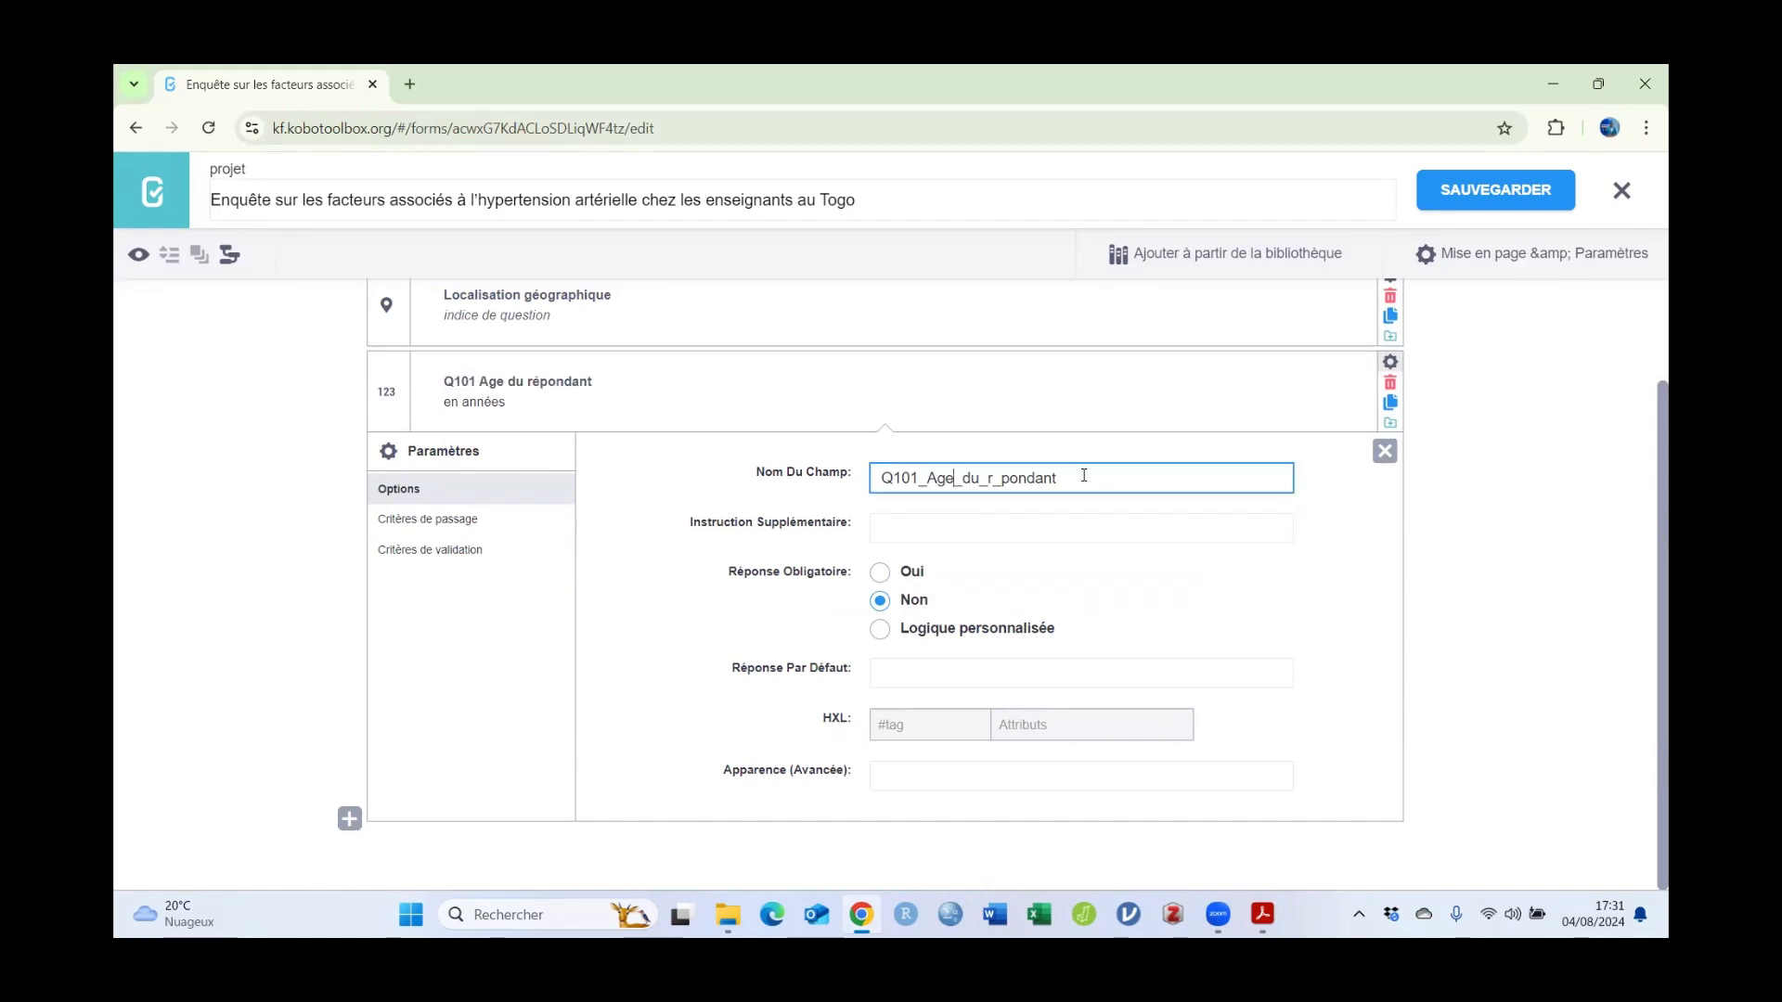
{"action": "left_click_drag", "start_coordinate": [1084, 475], "coordinate": [871, 475]}
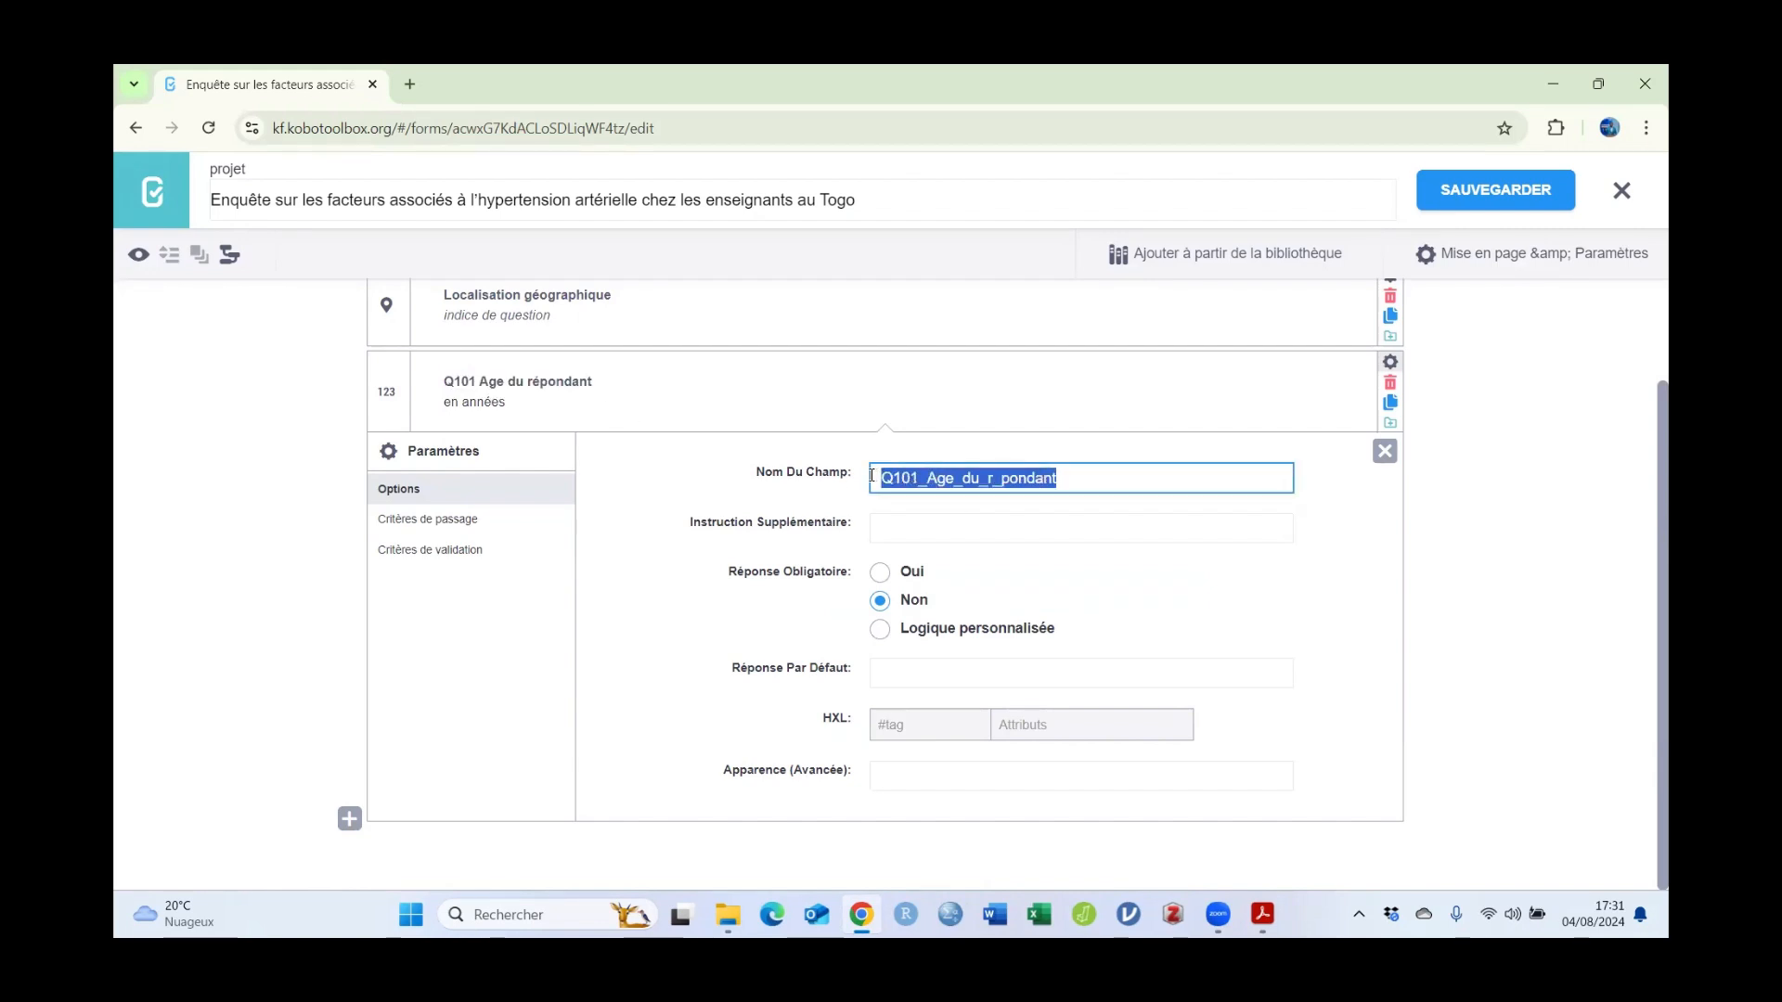
{"action": "left_click", "coordinate": [964, 480]}
{"action": "left_click_drag", "start_coordinate": [1093, 481], "coordinate": [873, 479]}
{"action": "left_click", "coordinate": [1028, 481]}
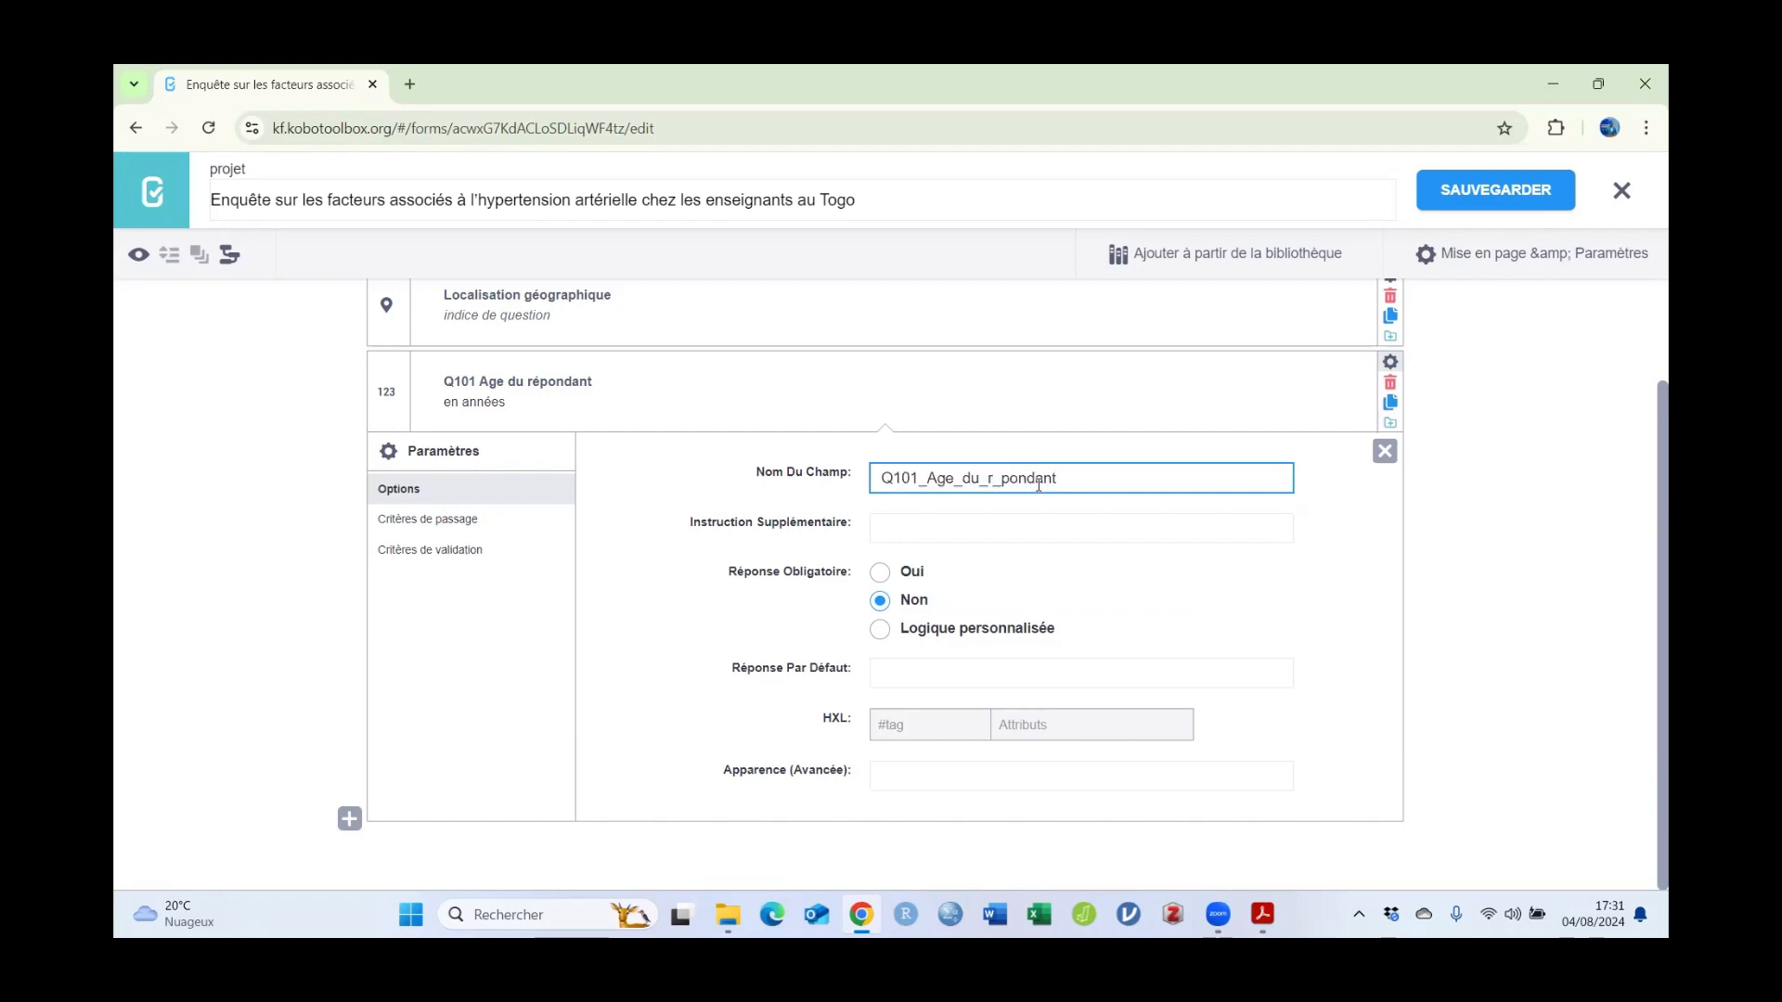
{"action": "left_click_drag", "start_coordinate": [1087, 480], "coordinate": [882, 489]}
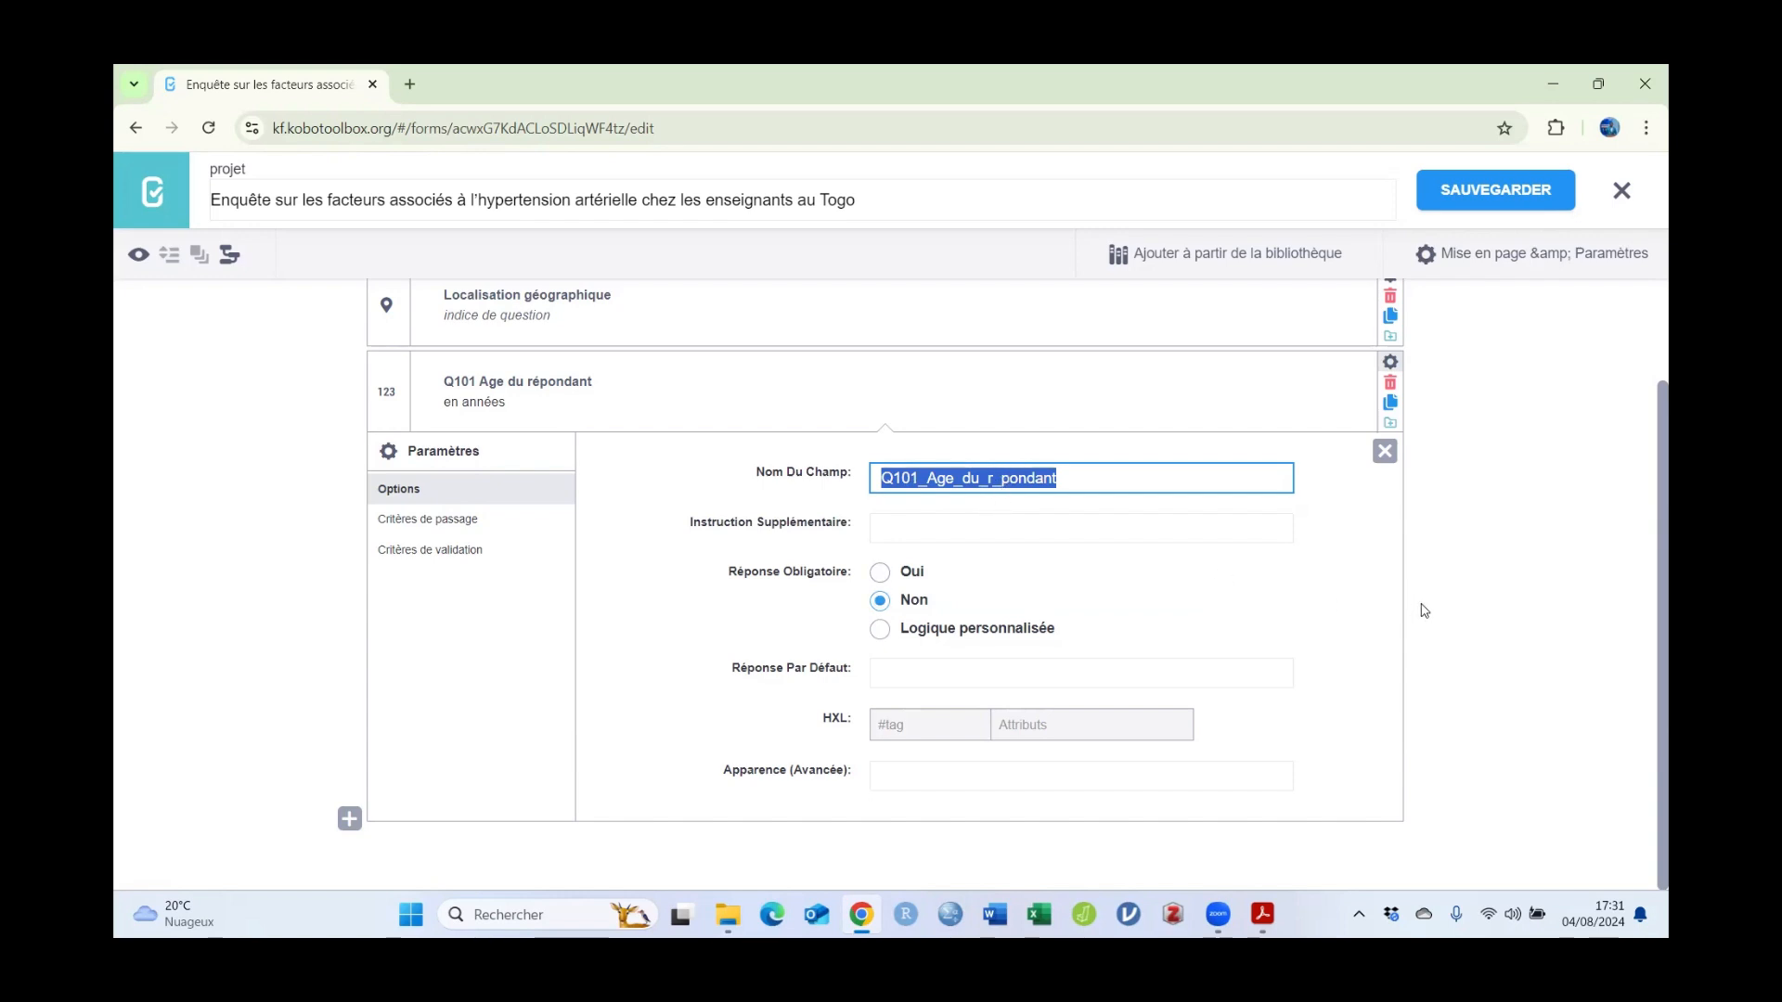
{"action": "left_click", "coordinate": [595, 599]}
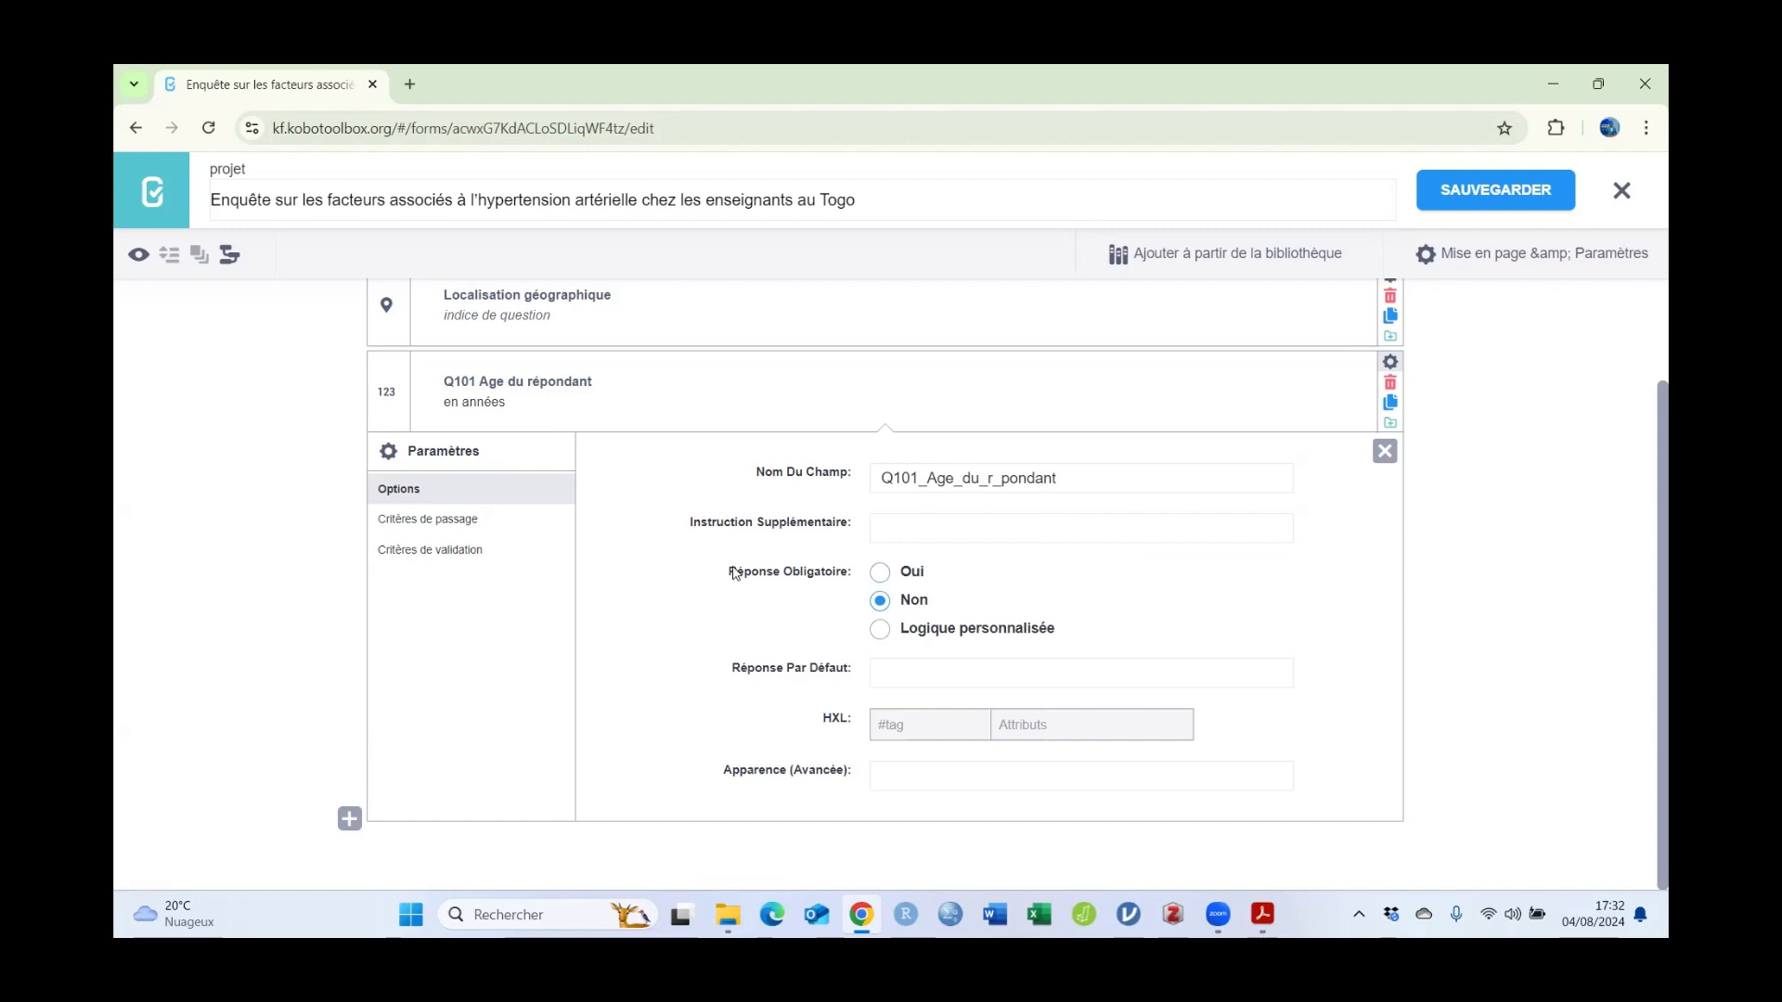
Step: Make the answer to the Q101 age question mandatory and look at its skip logic and validation criteria
{"action": "left_click", "coordinate": [880, 573]}
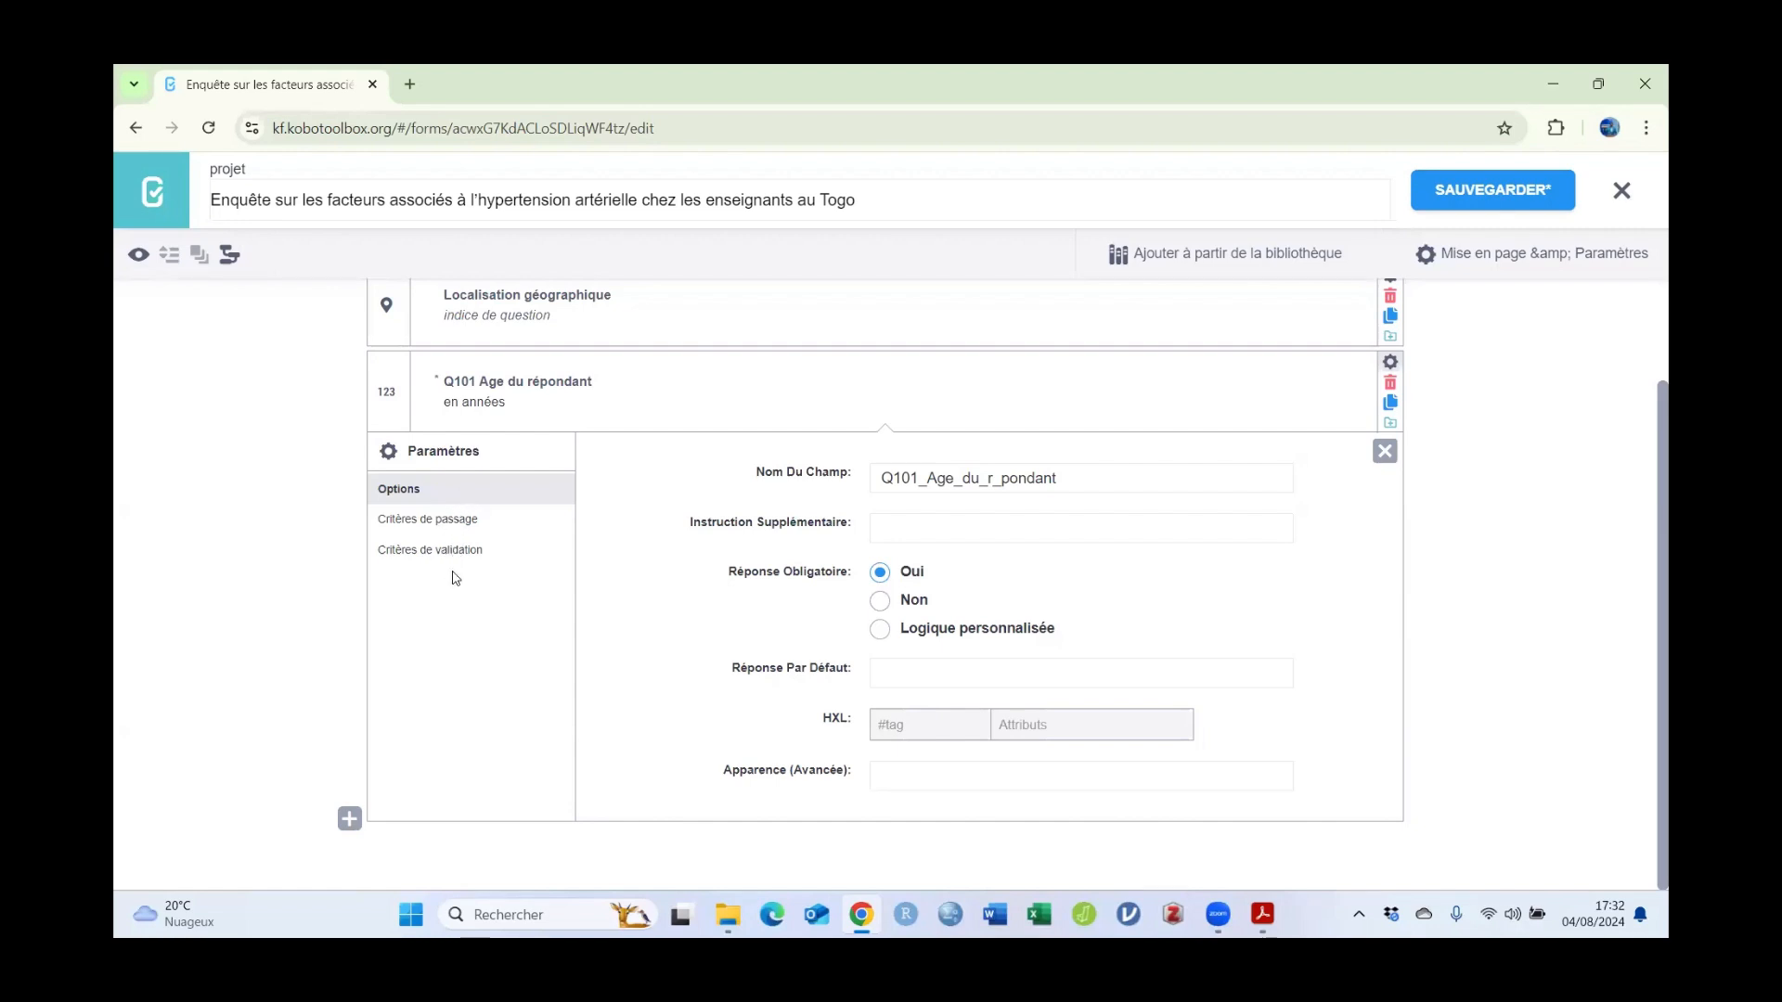
{"action": "left_click", "coordinate": [445, 526]}
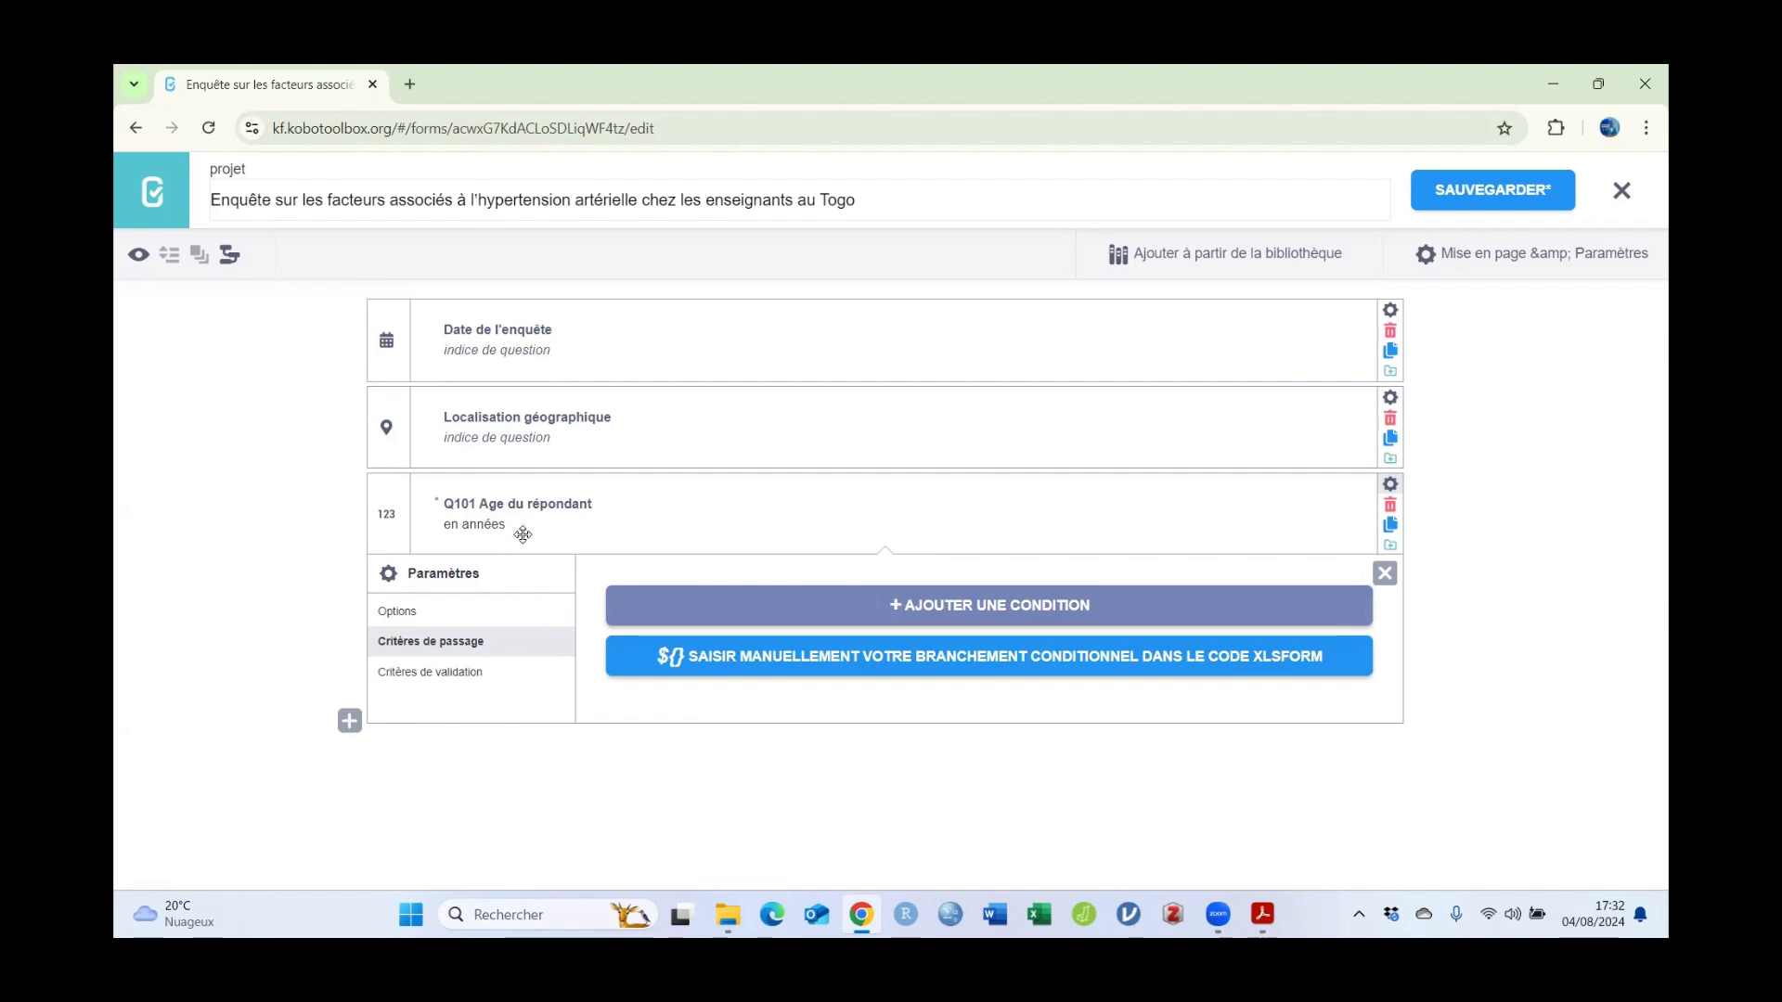
{"action": "left_click", "coordinate": [432, 676]}
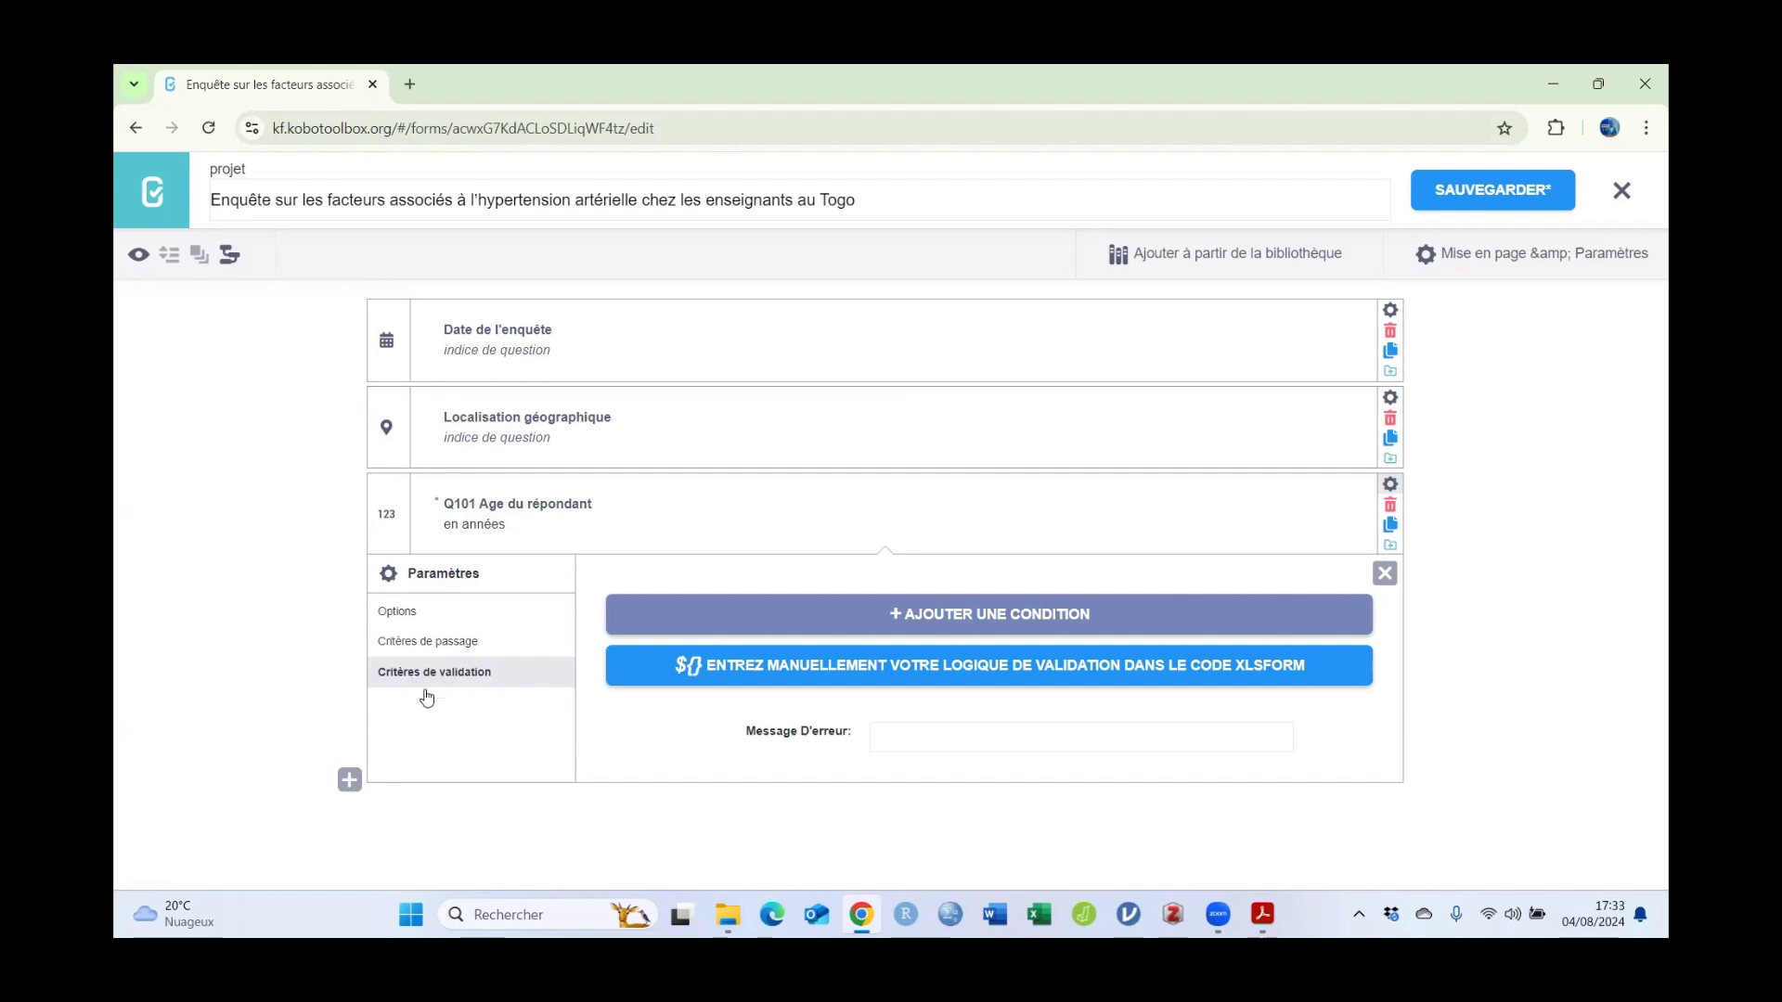
Step: Add a validation condition requiring the Q101 age response to be greater than or equal to 18
{"action": "left_click", "coordinate": [959, 620]}
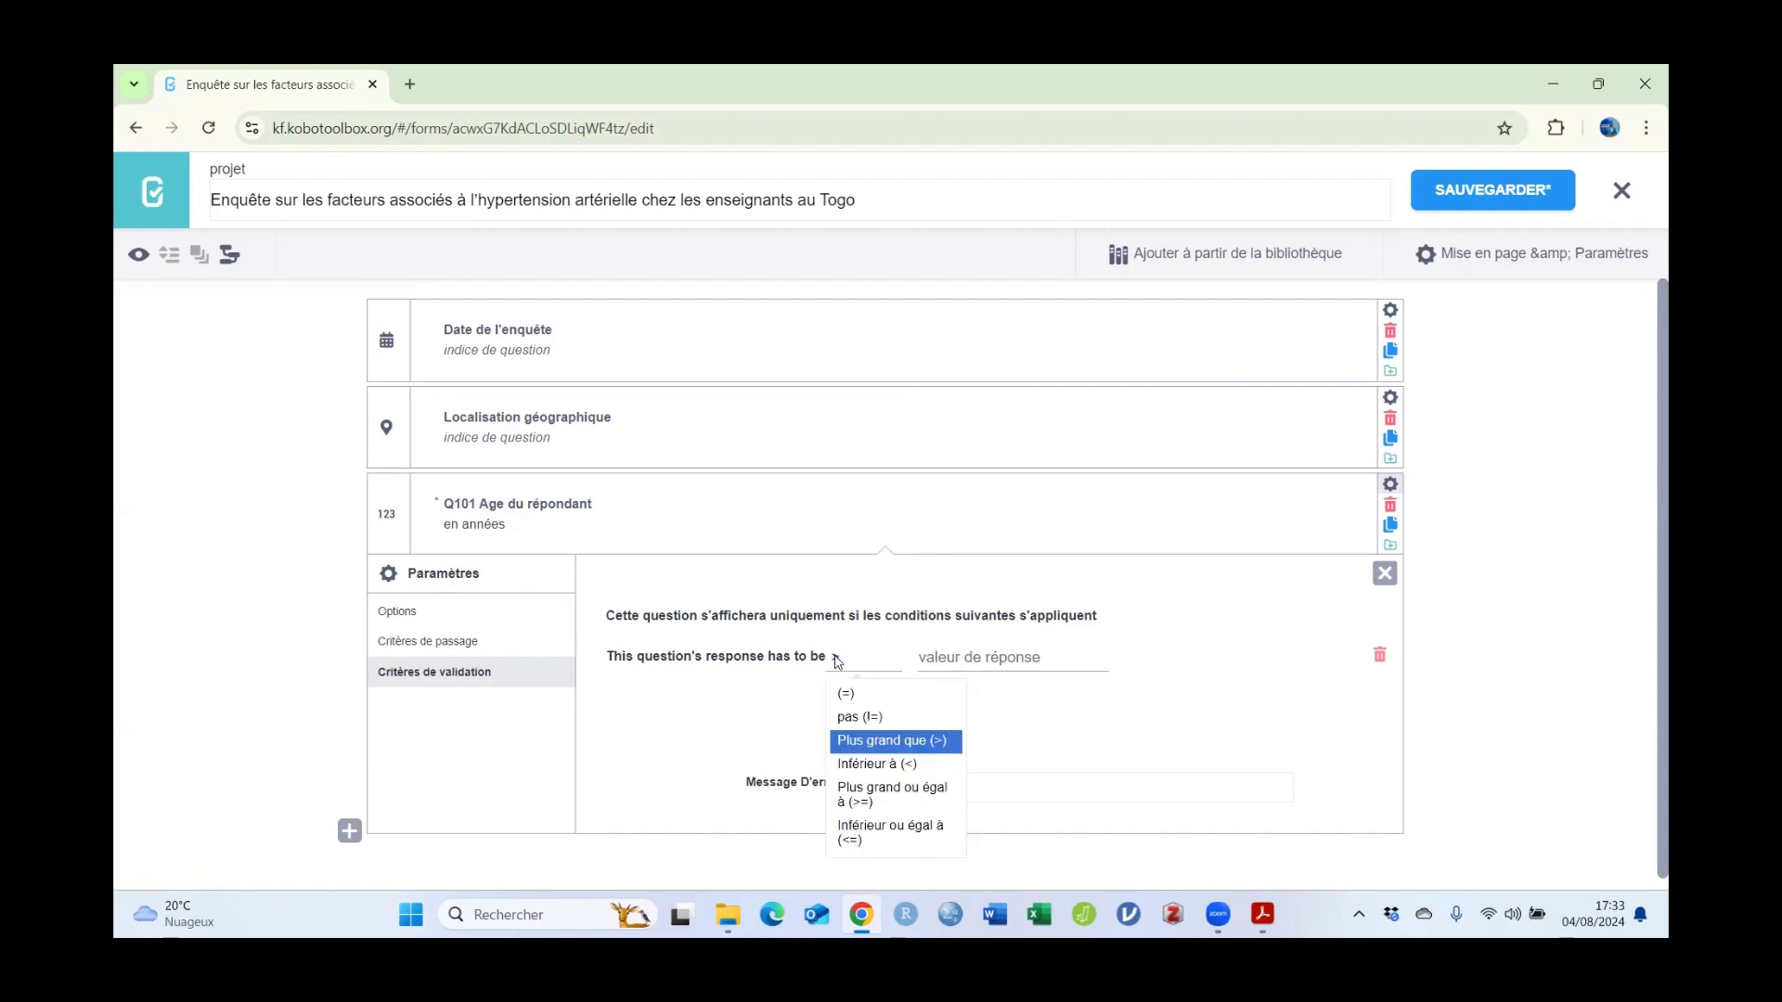
{"action": "left_click", "coordinate": [907, 741]}
{"action": "left_click", "coordinate": [945, 654]}
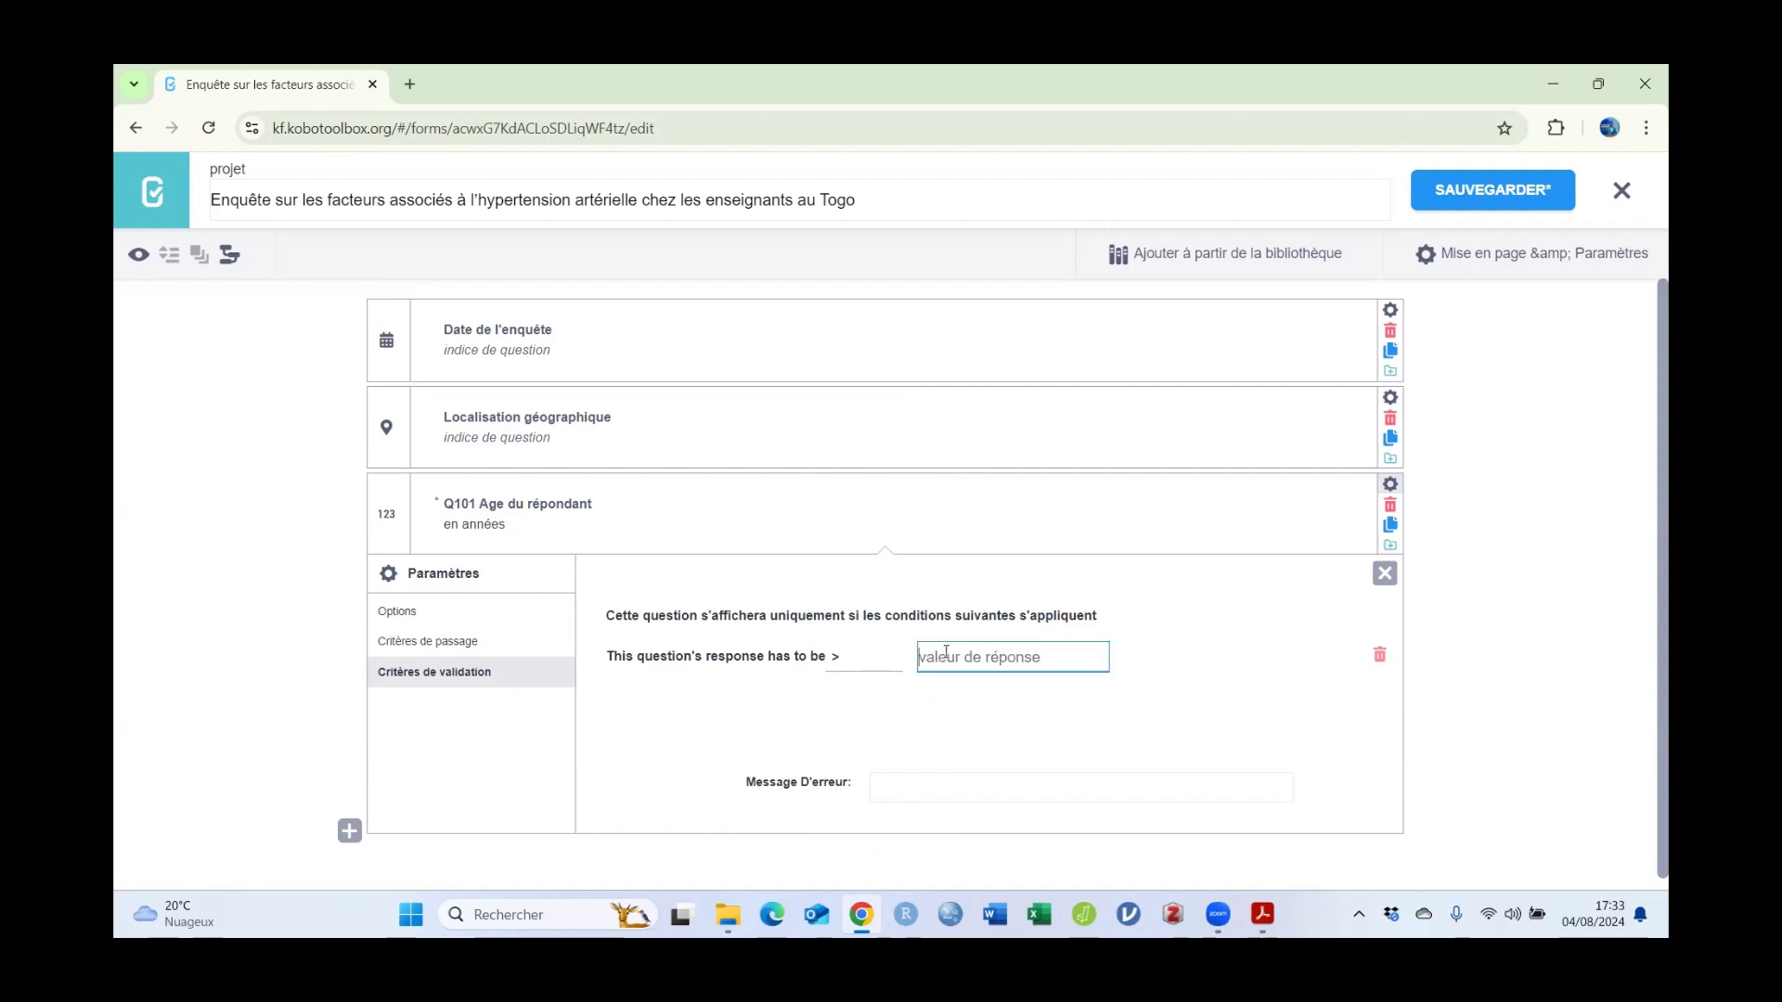
{"action": "type", "text": "0"}
{"action": "key", "text": "BackSpace"}
{"action": "type", "text": "18"}
{"action": "left_click", "coordinate": [837, 658]}
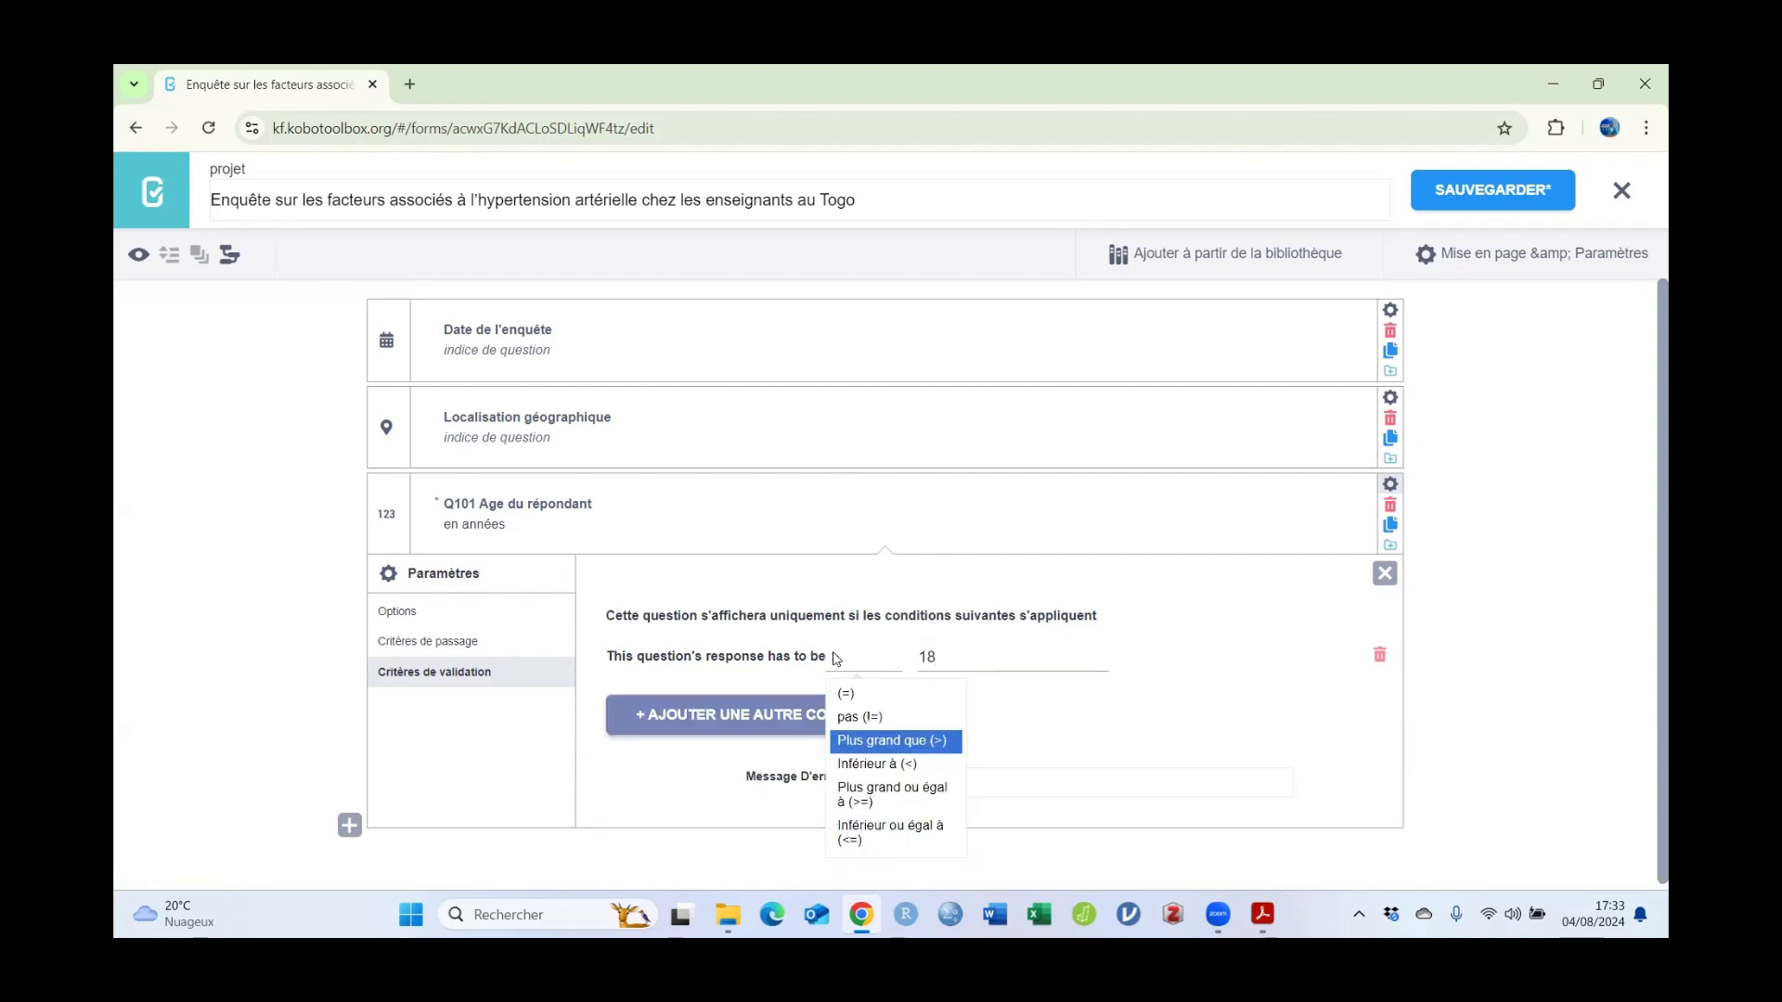
{"action": "left_click", "coordinate": [889, 790]}
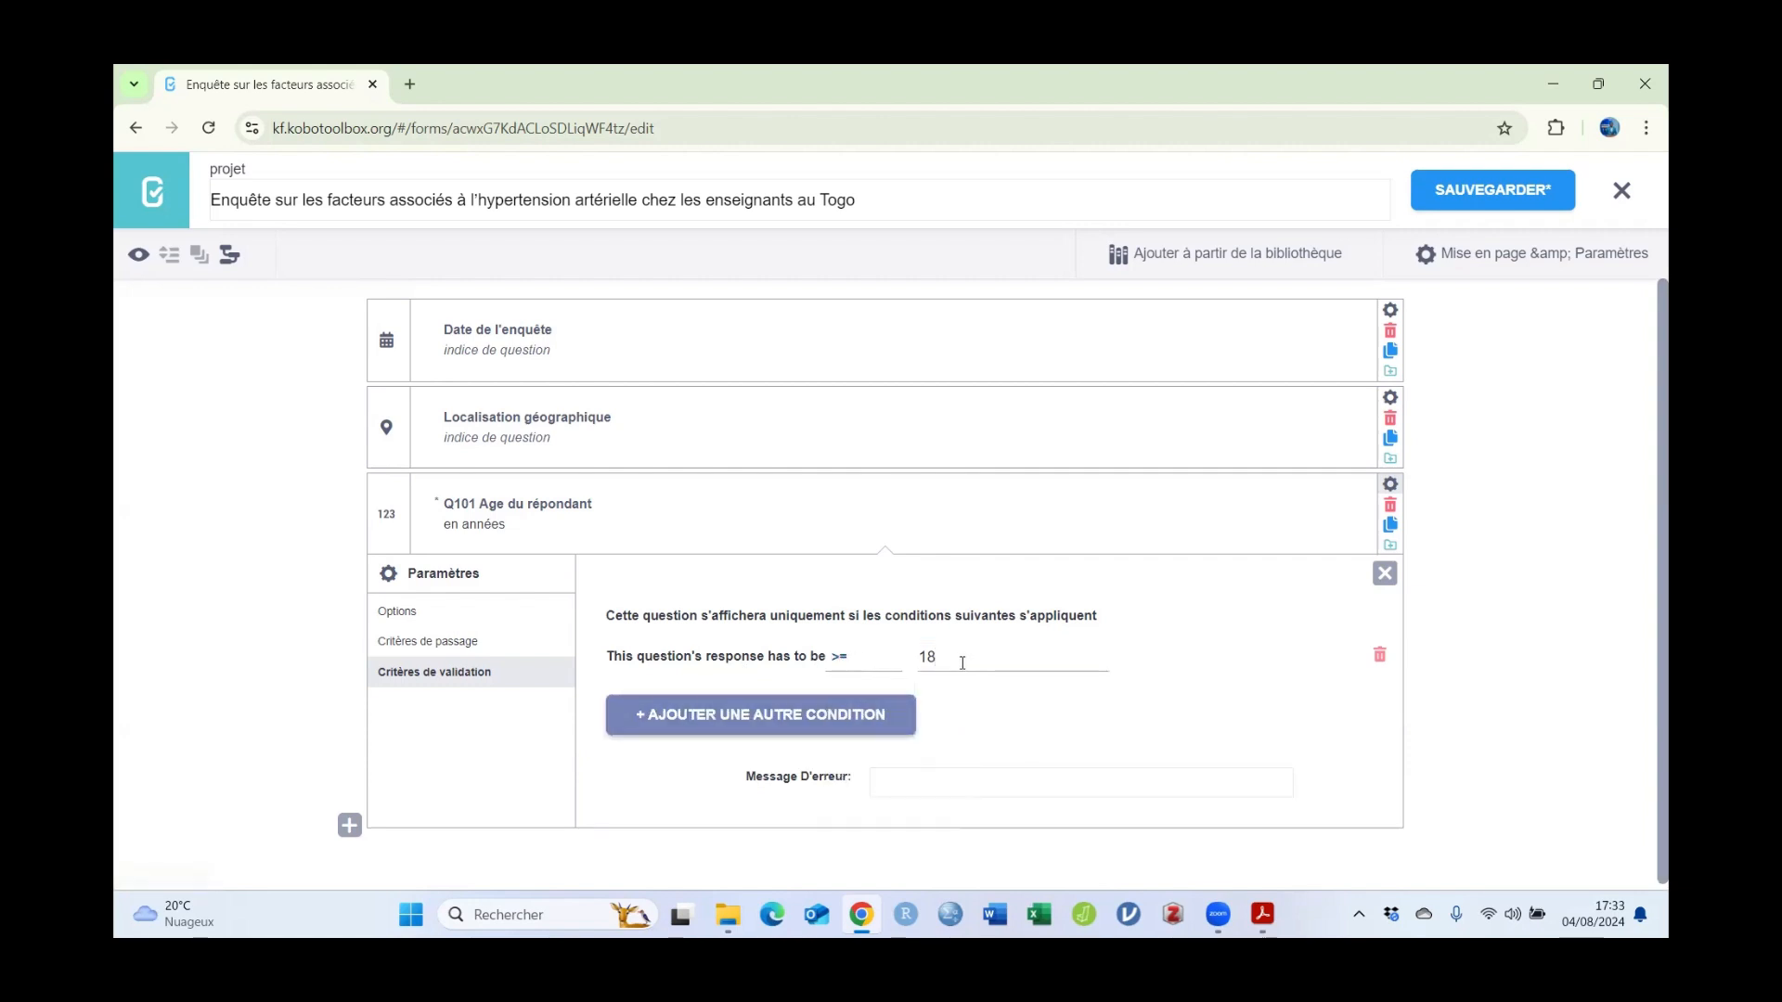
Step: Add a second validation condition requiring the age to be less than 100, keeping the rule that all criteria must match
{"action": "scroll", "coordinate": [982, 653], "scroll_direction": "down", "scroll_amount": 1}
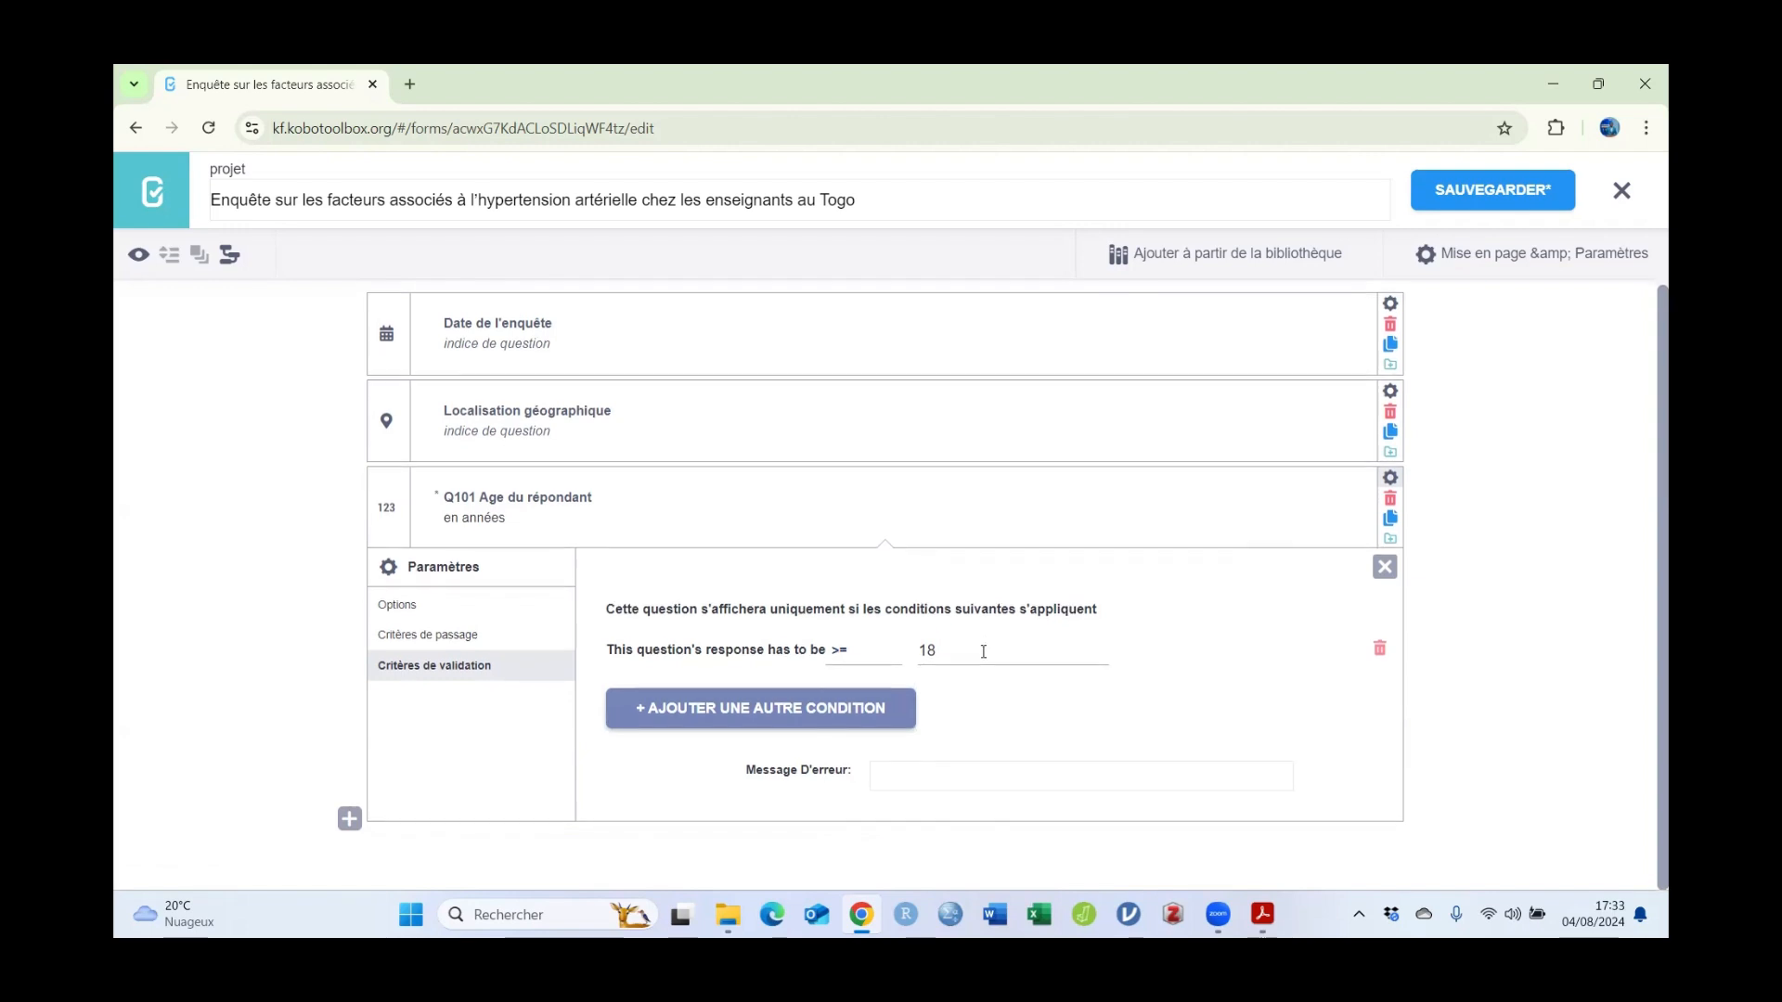
{"action": "left_click", "coordinate": [733, 710]}
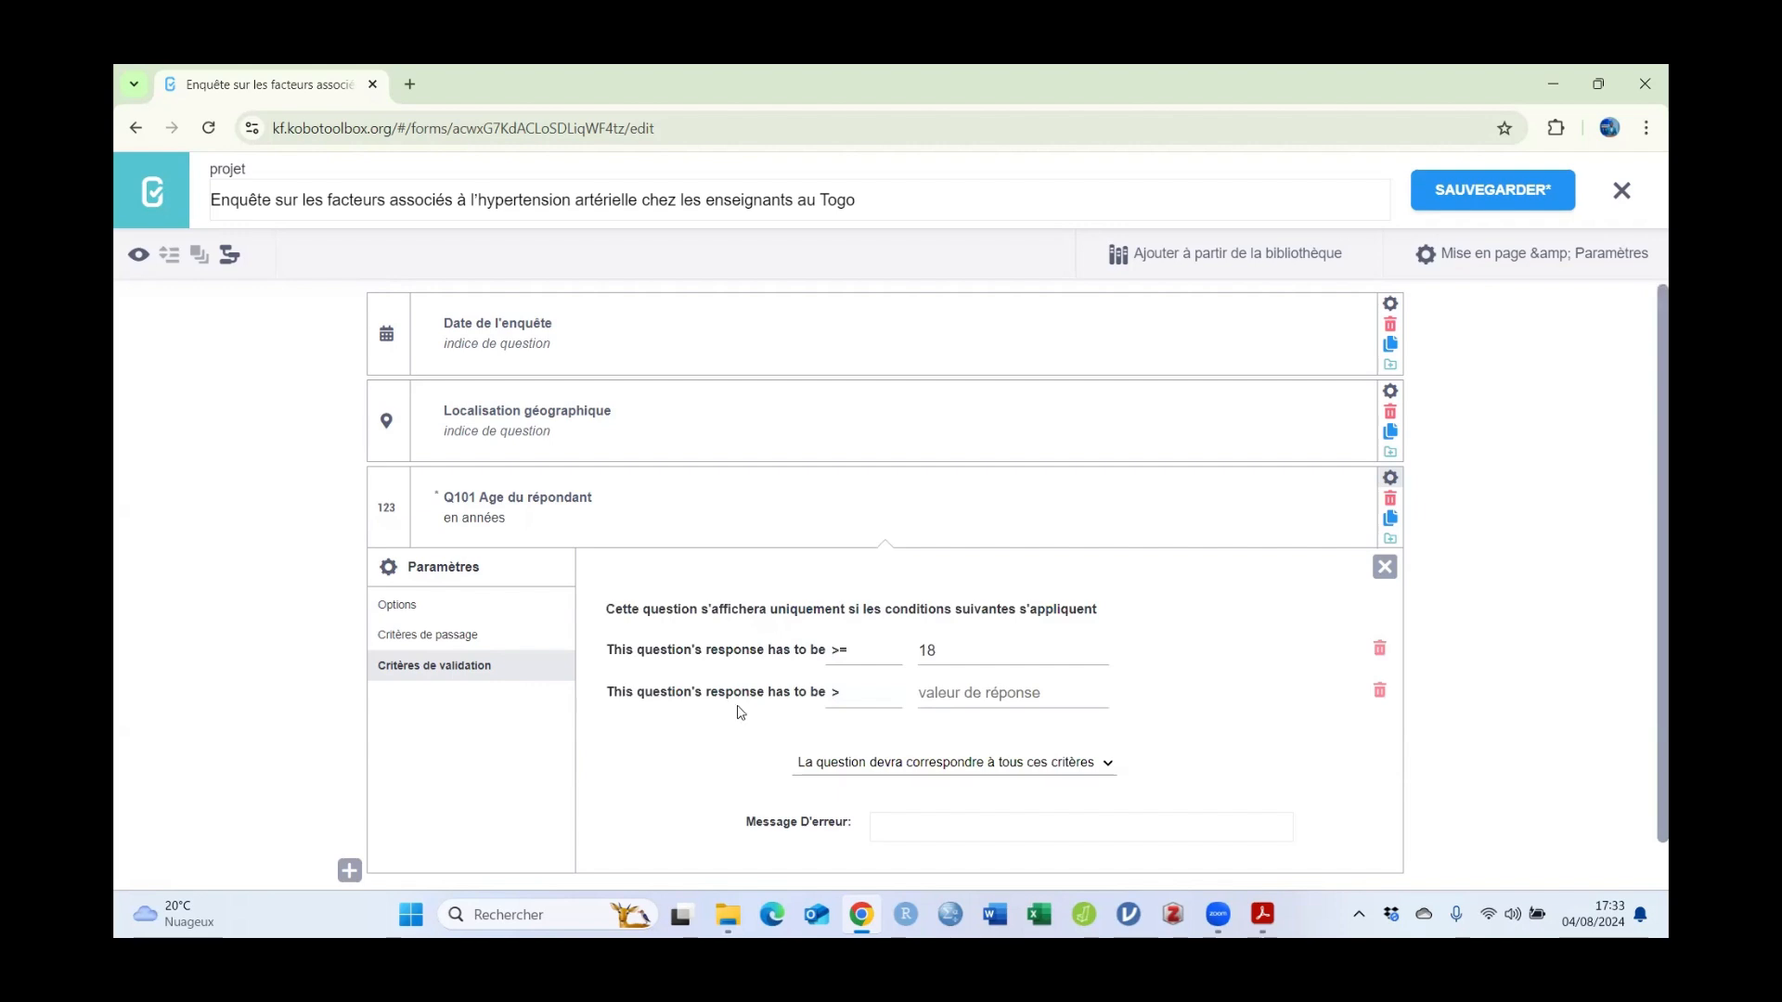
{"action": "left_click", "coordinate": [838, 698]}
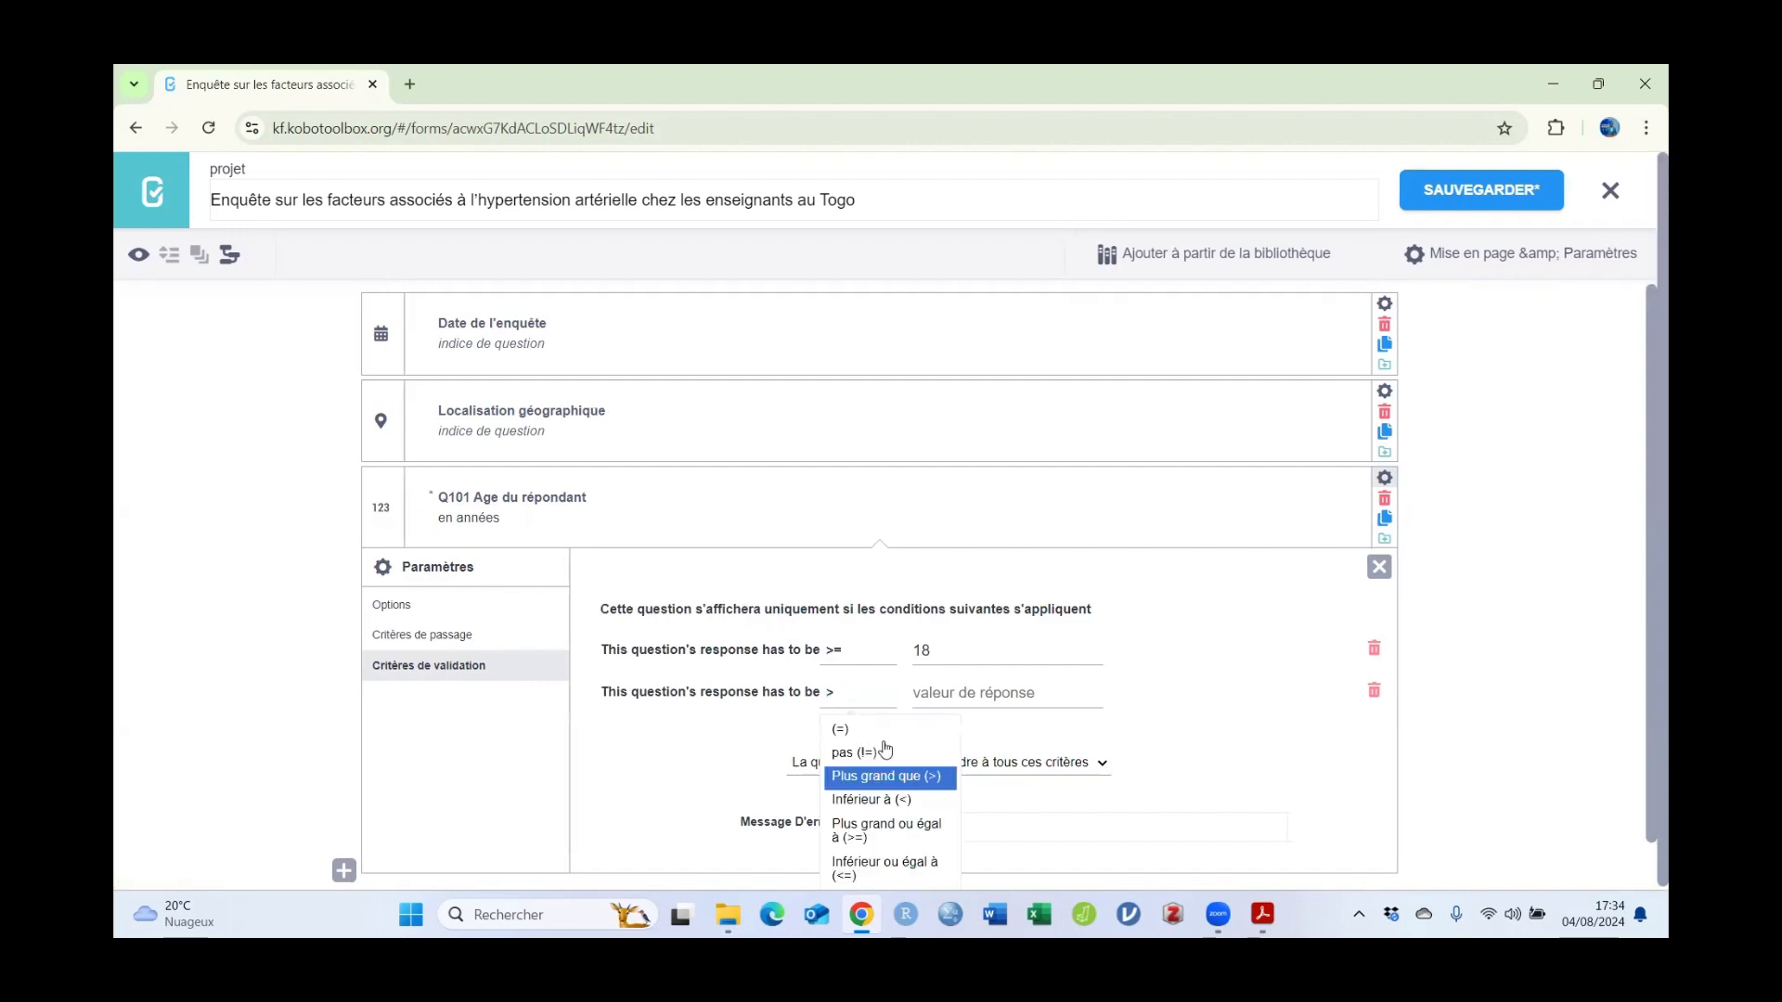
{"action": "left_click", "coordinate": [903, 804]}
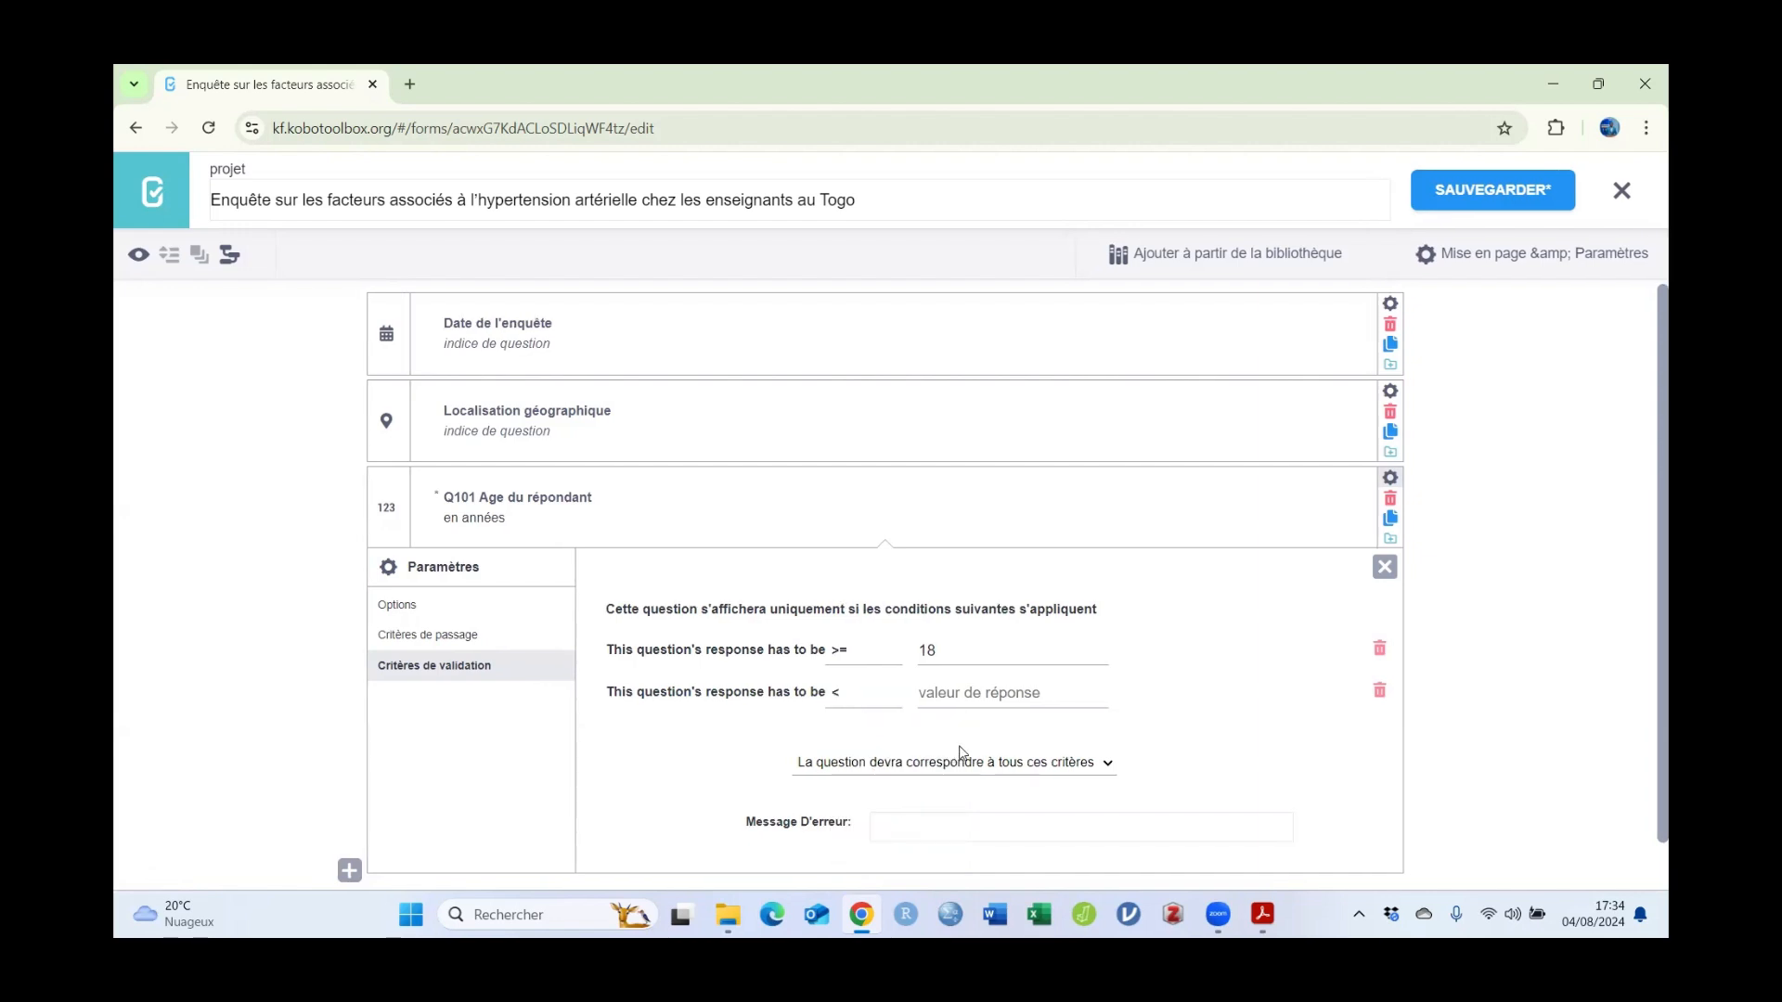
{"action": "left_click", "coordinate": [991, 694]}
{"action": "type", "text": "100"}
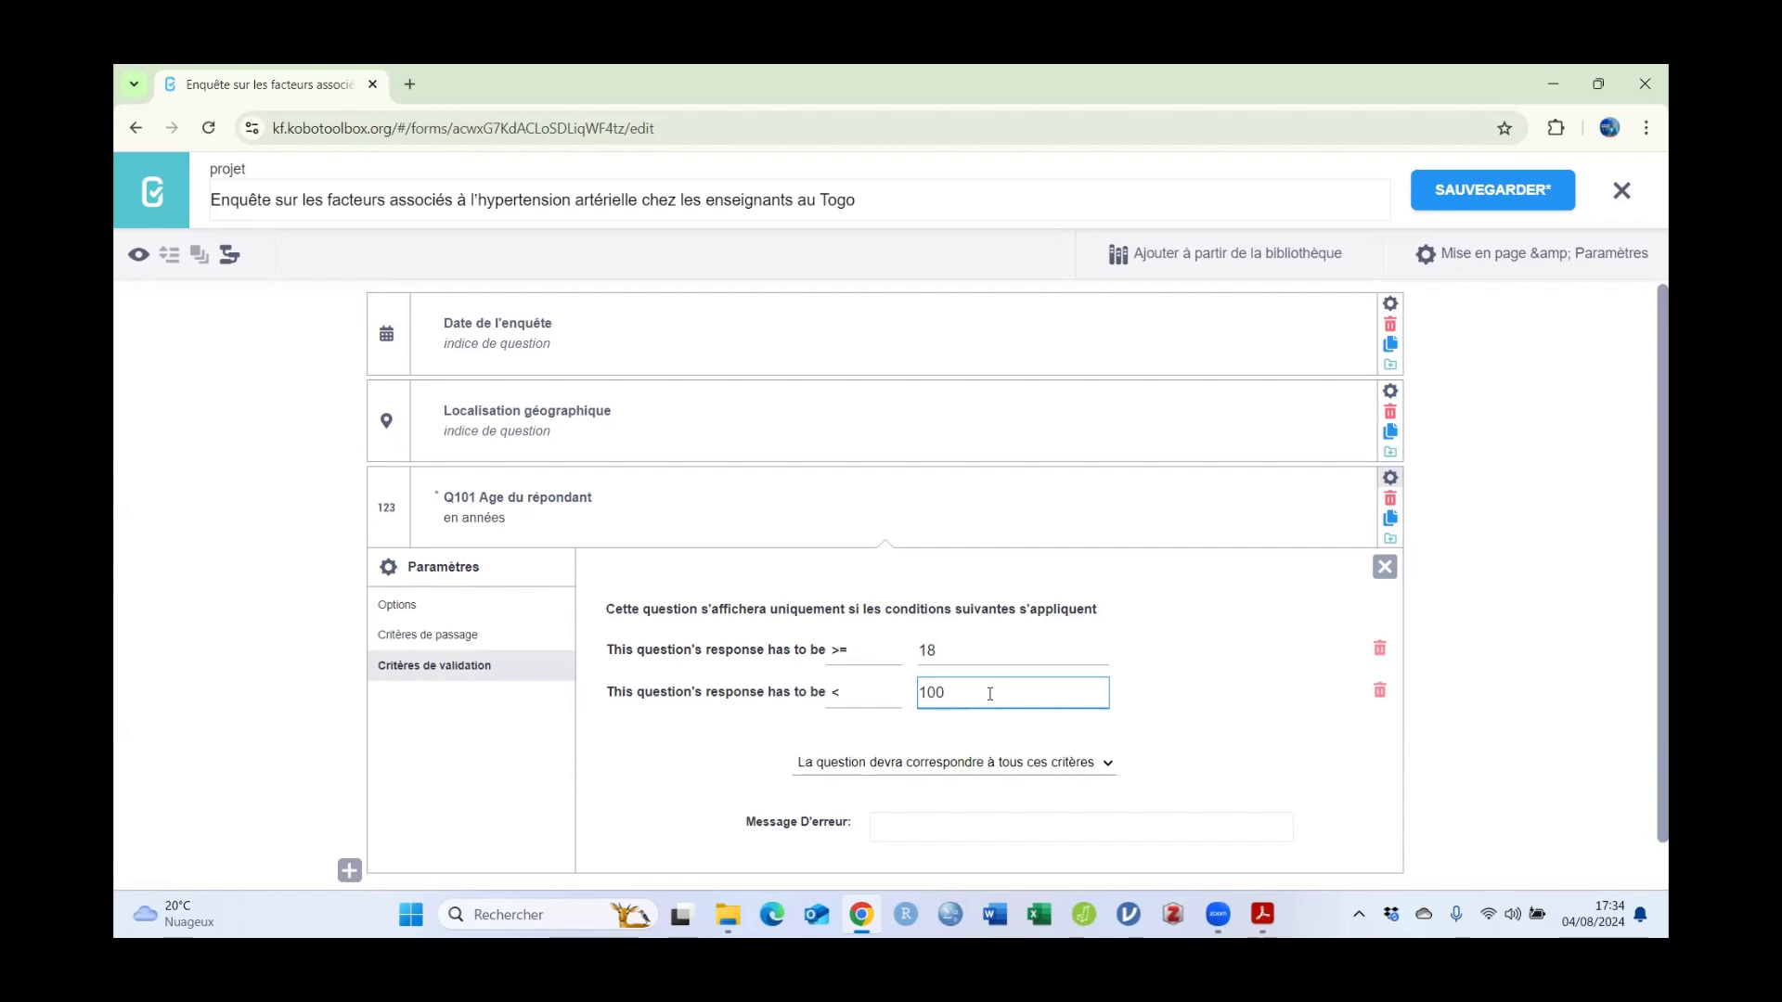
{"action": "scroll", "coordinate": [1211, 738], "scroll_direction": "down", "scroll_amount": 1}
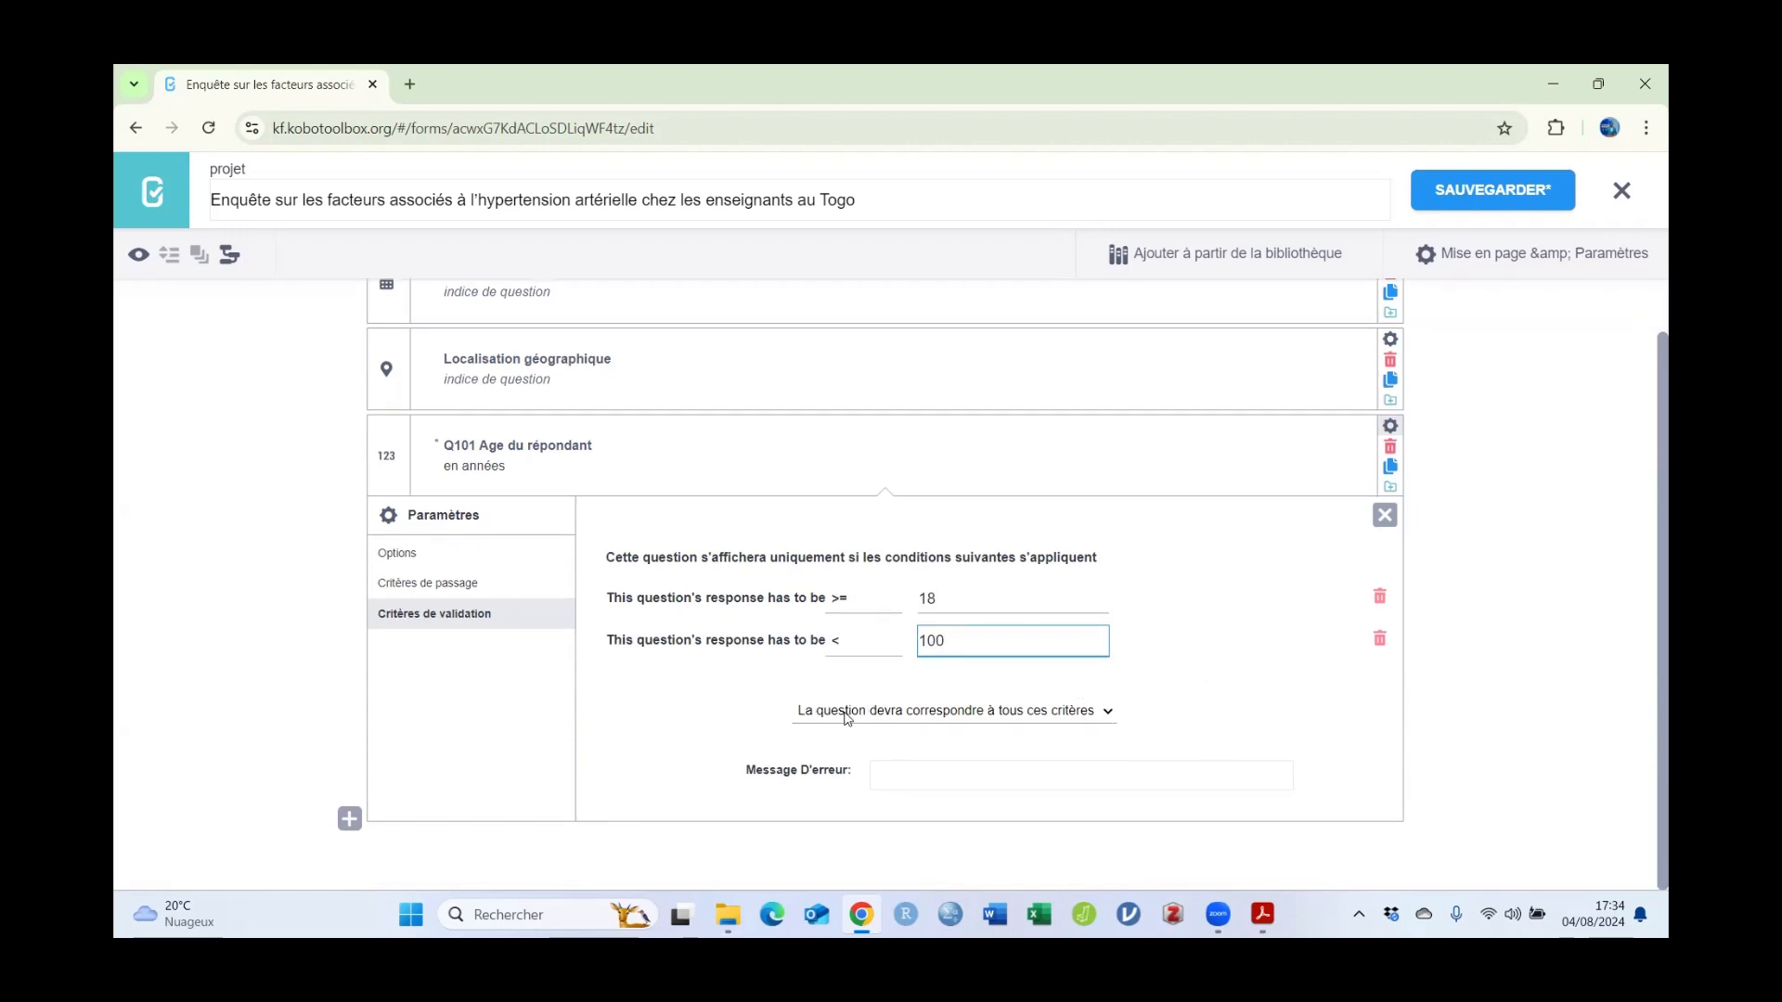
{"action": "left_click", "coordinate": [1110, 713]}
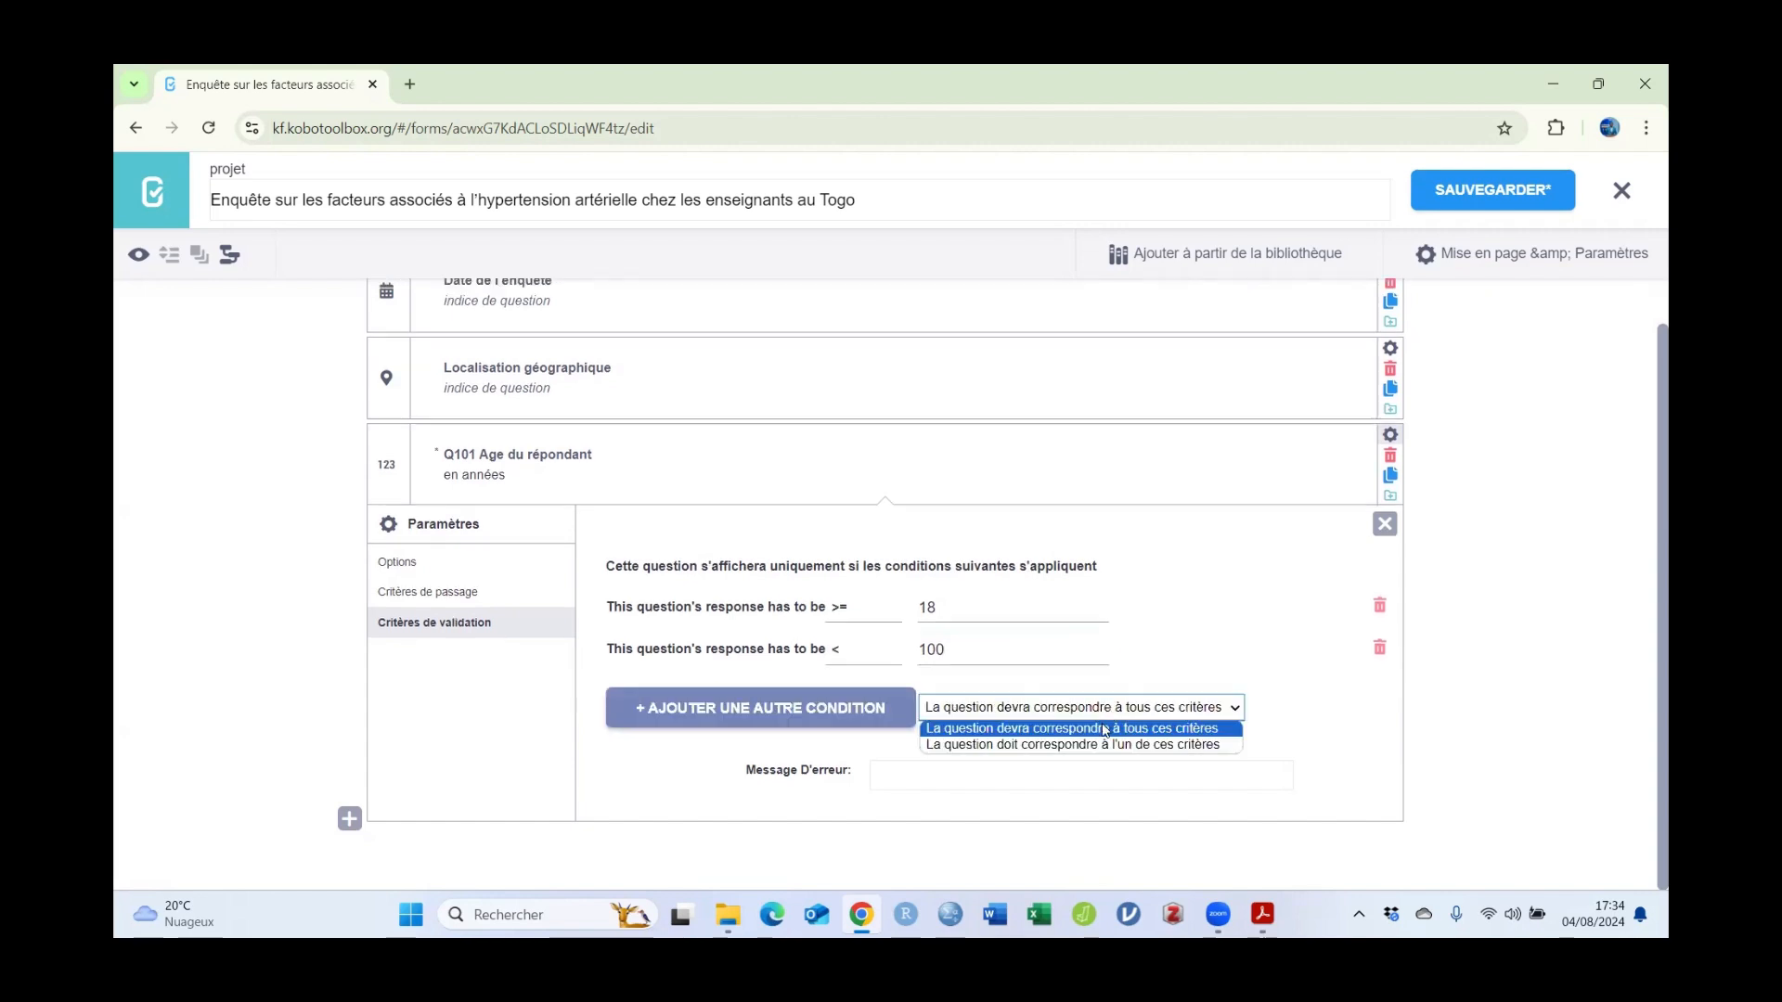
{"action": "left_click", "coordinate": [1289, 711]}
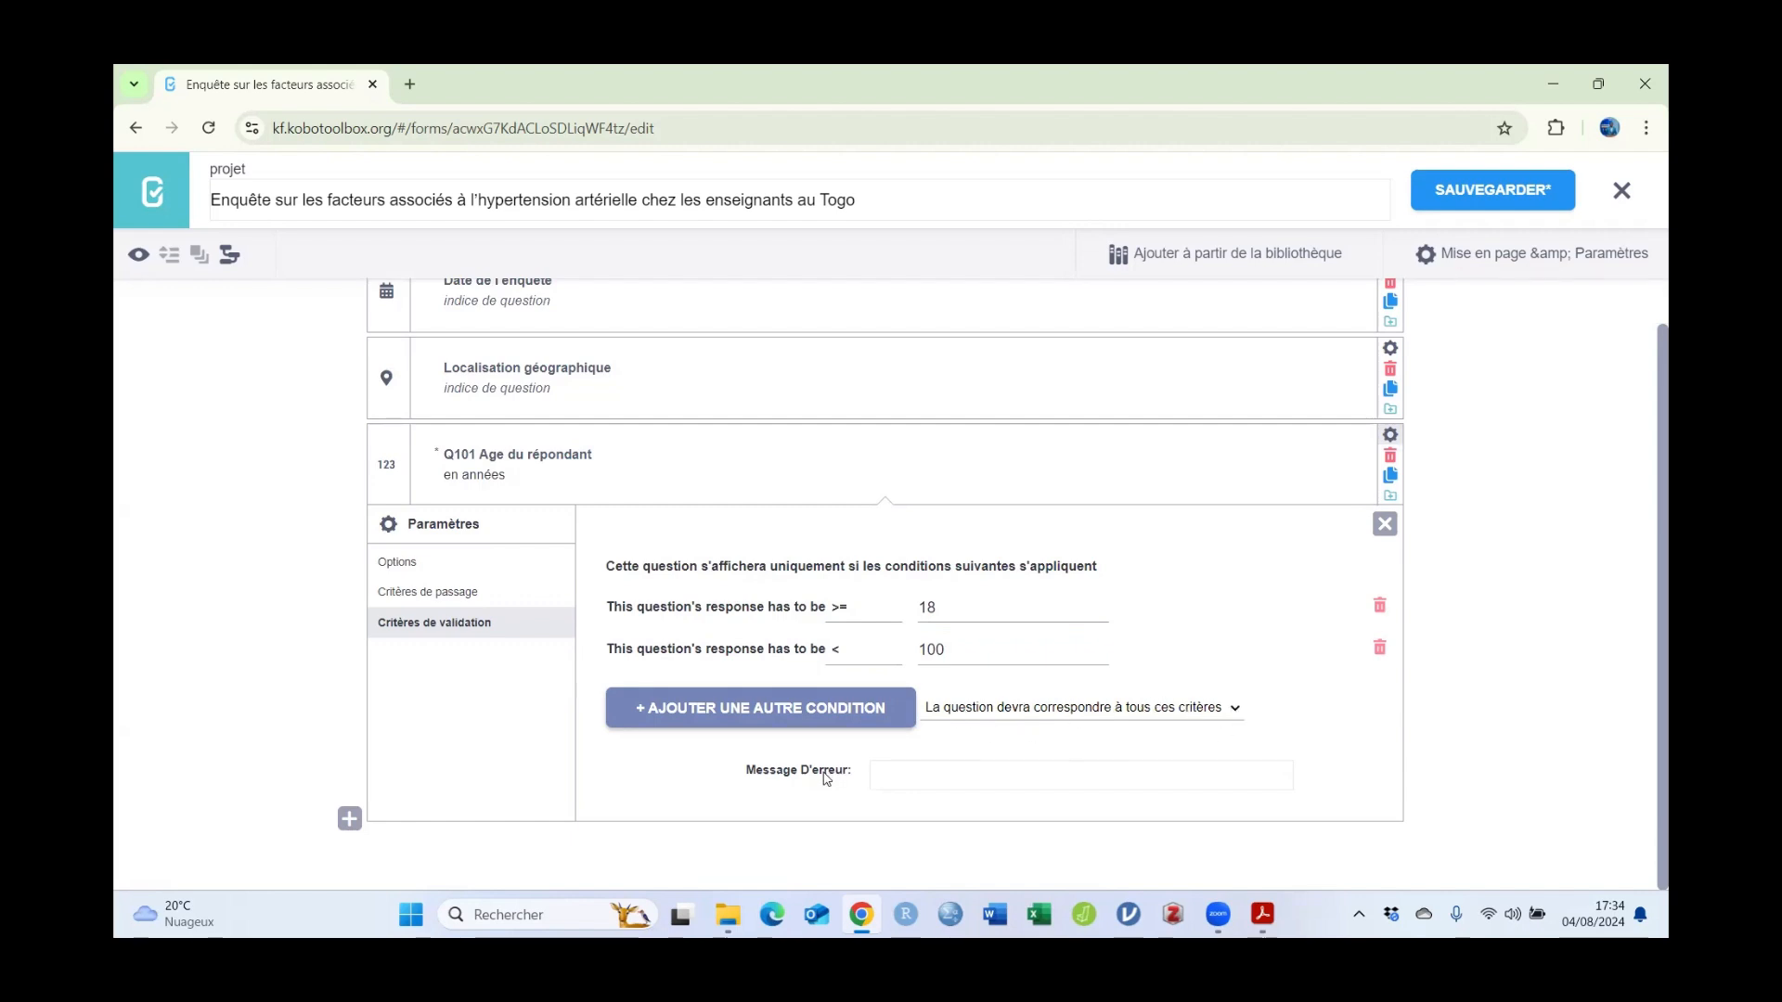
Step: Set the Q101 validation error message to "La valeur saisie n'est pas valide" and close the question's settings
{"action": "left_click", "coordinate": [915, 771]}
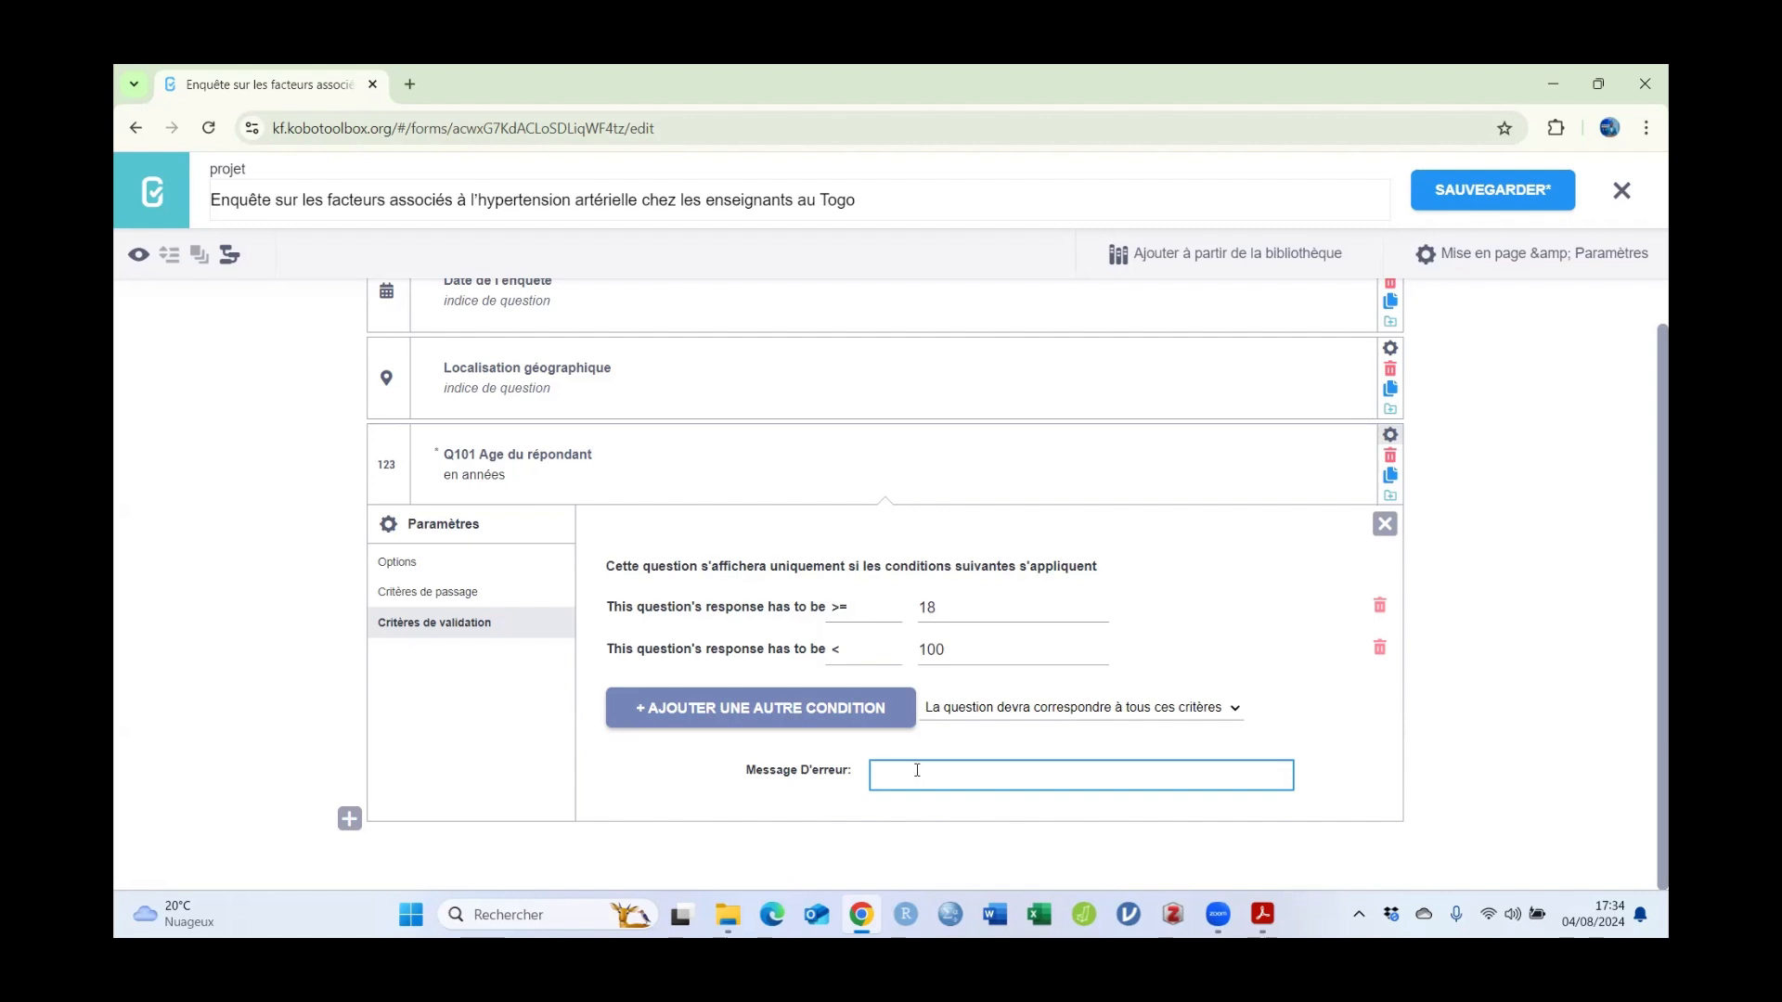
{"action": "type", "text": "valeur saisie n'est pas valide"}
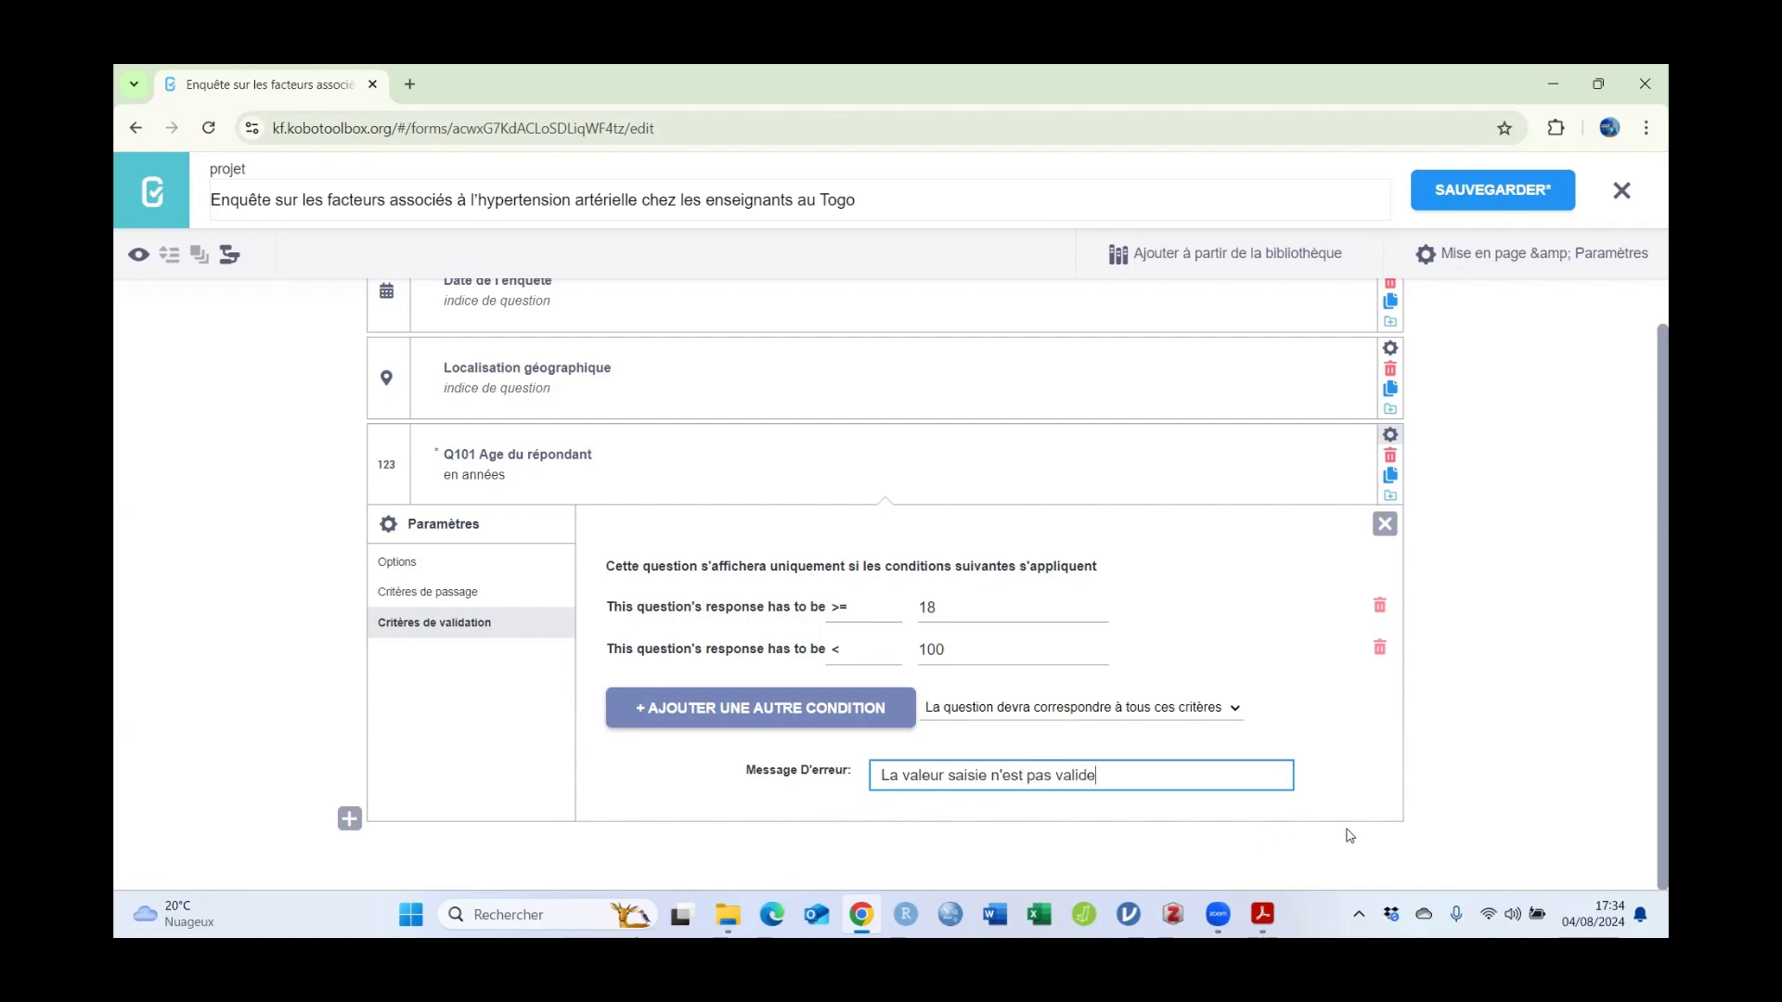
{"action": "left_click", "coordinate": [1366, 791]}
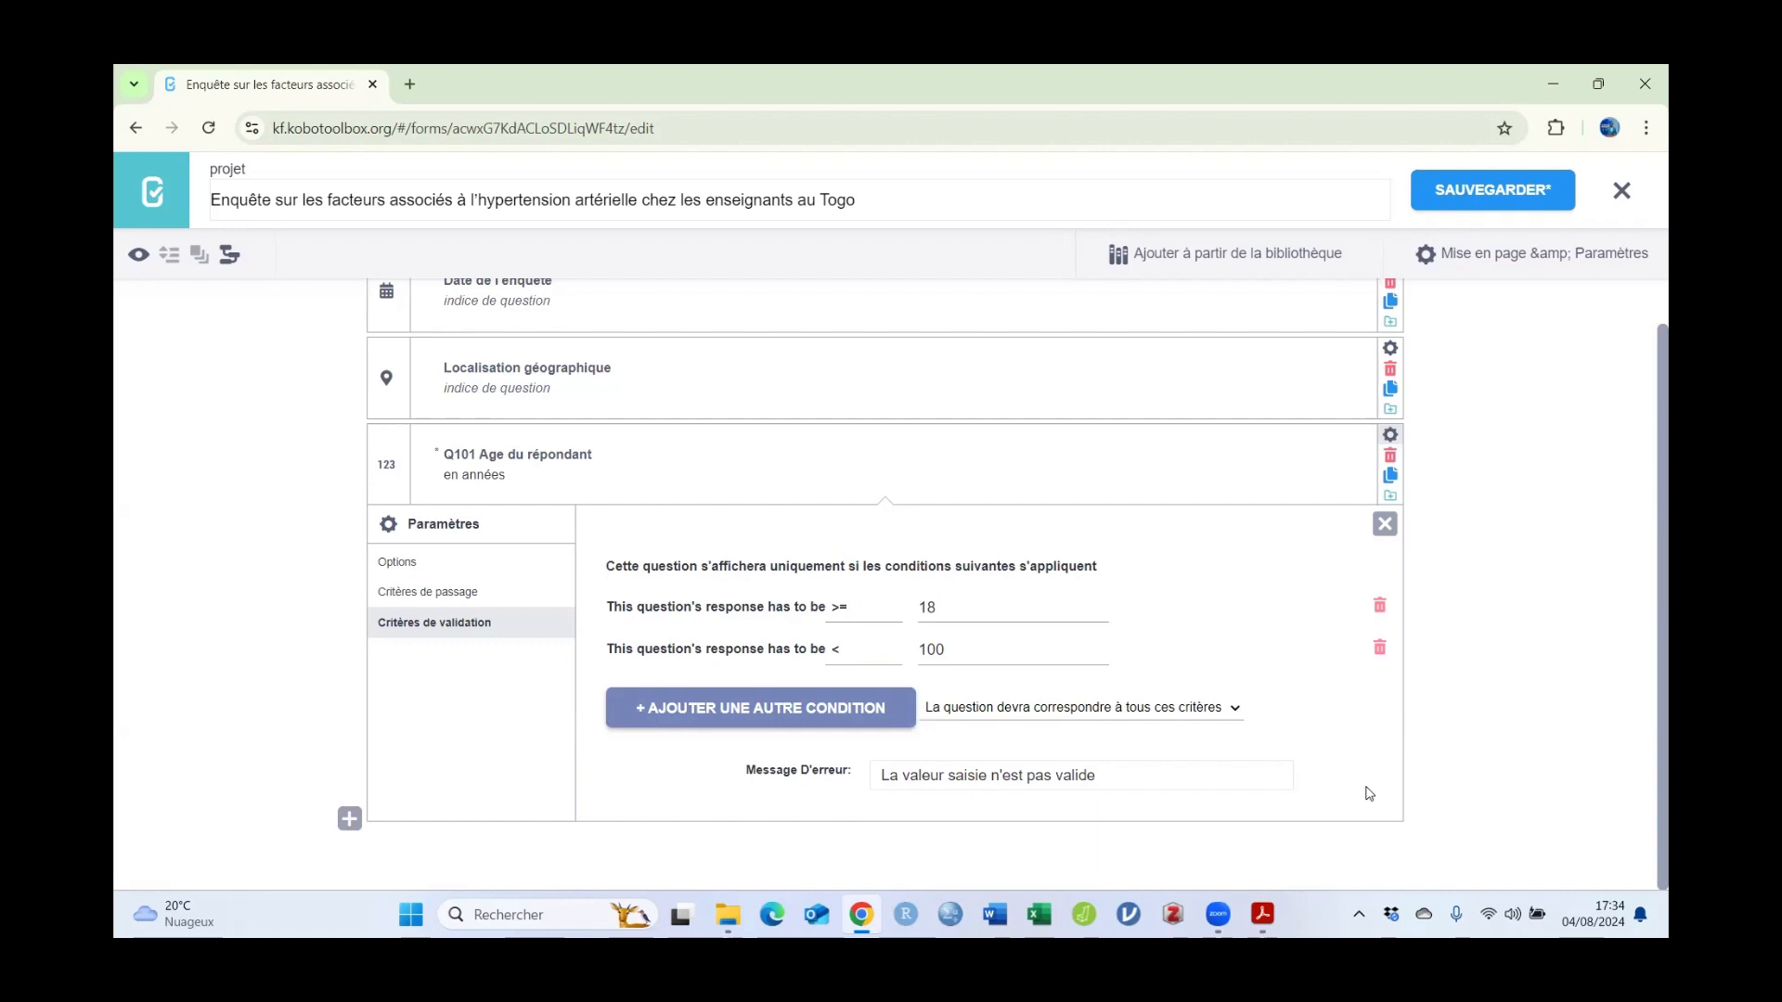
{"action": "left_click", "coordinate": [1385, 526]}
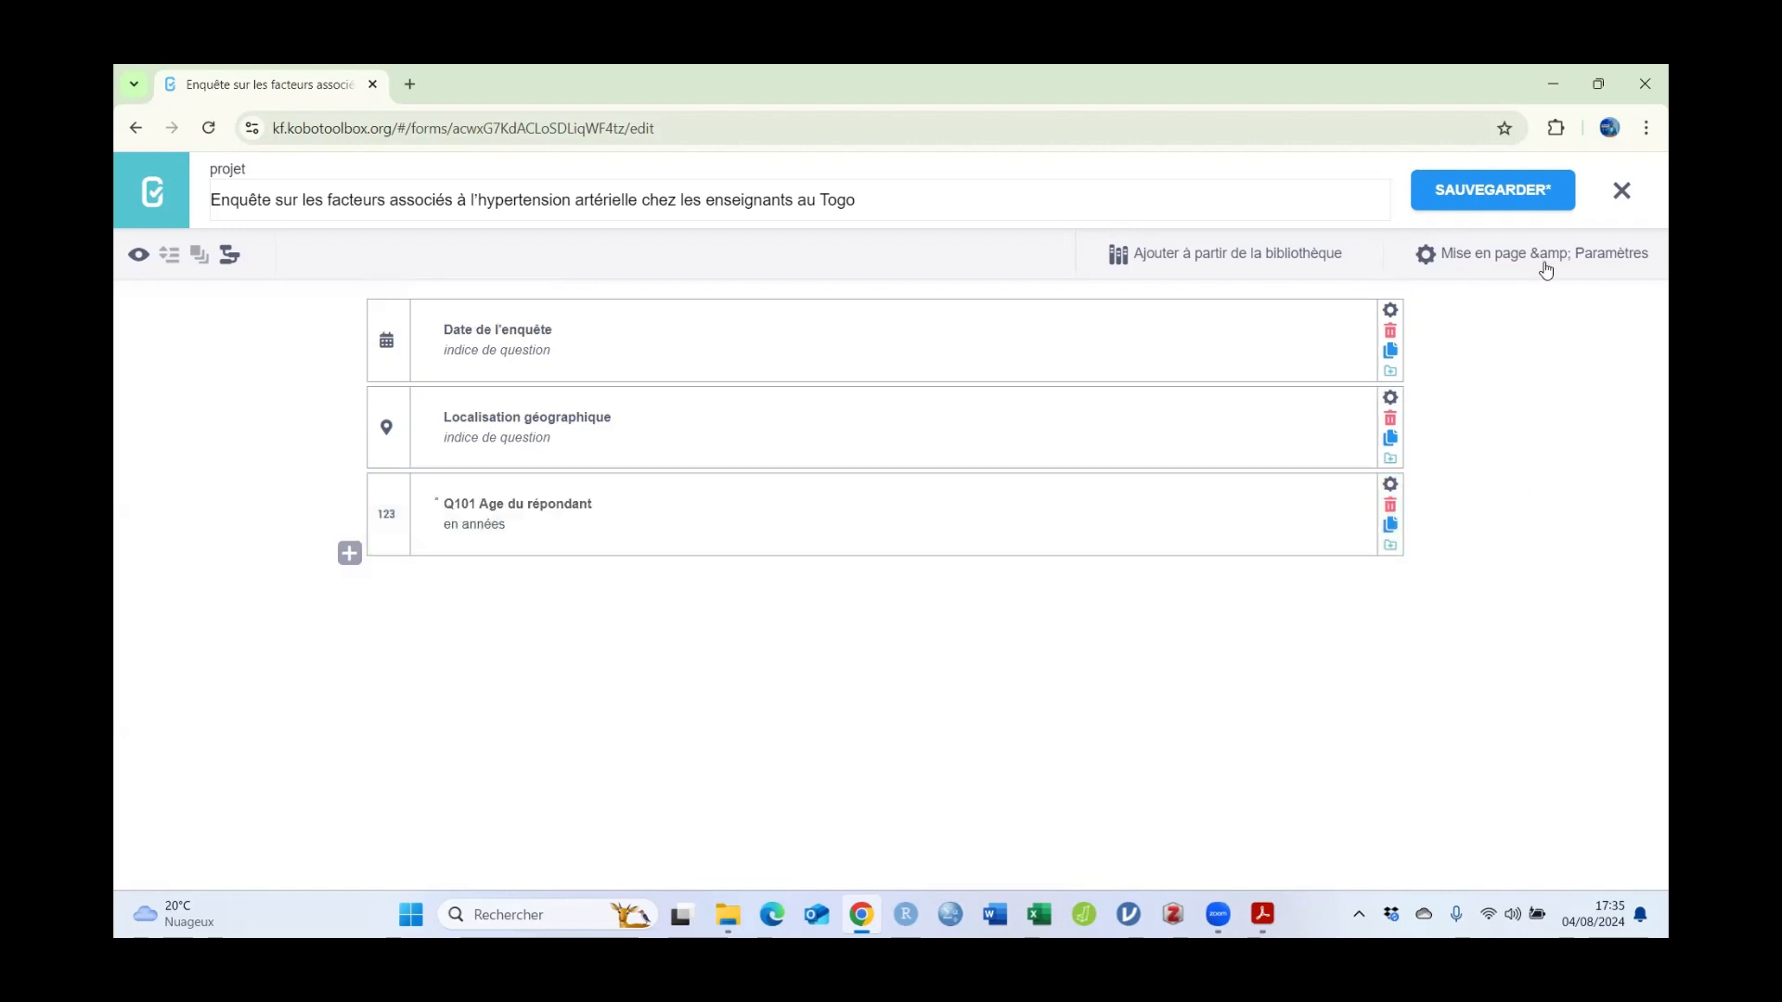
Step: Save the form and open its preview at the Q101 age question
{"action": "left_click", "coordinate": [1441, 175]}
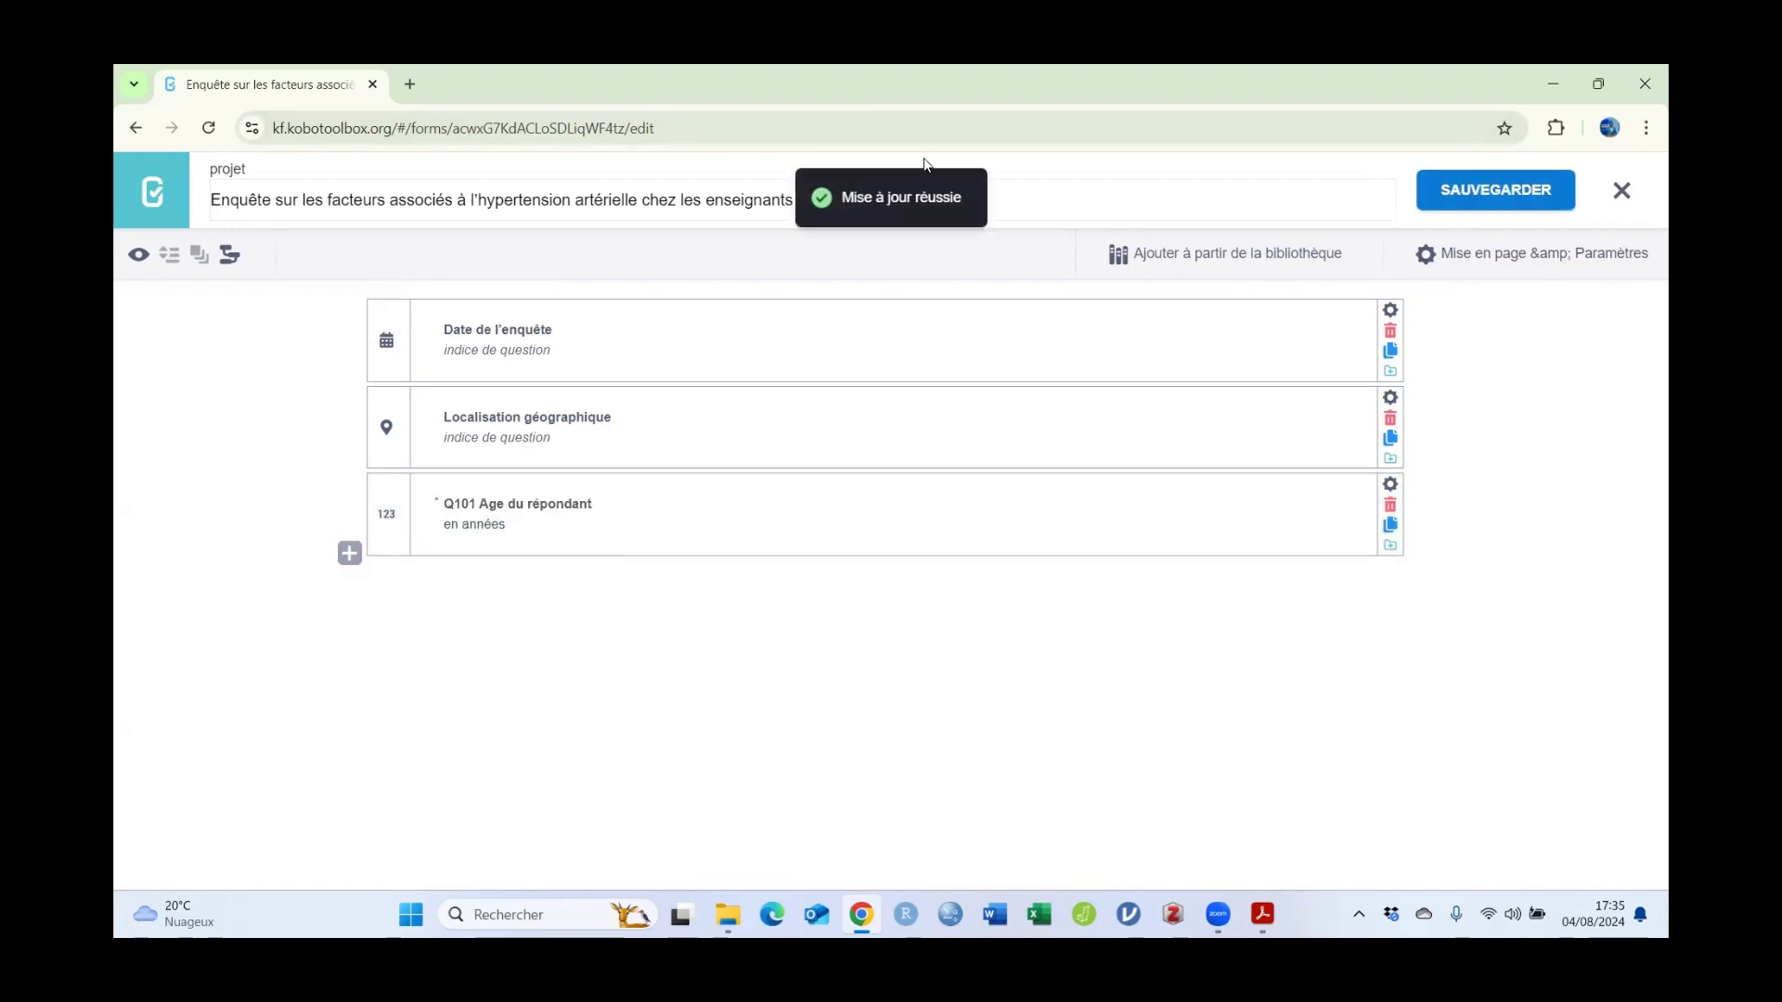
{"action": "left_click", "coordinate": [139, 256]}
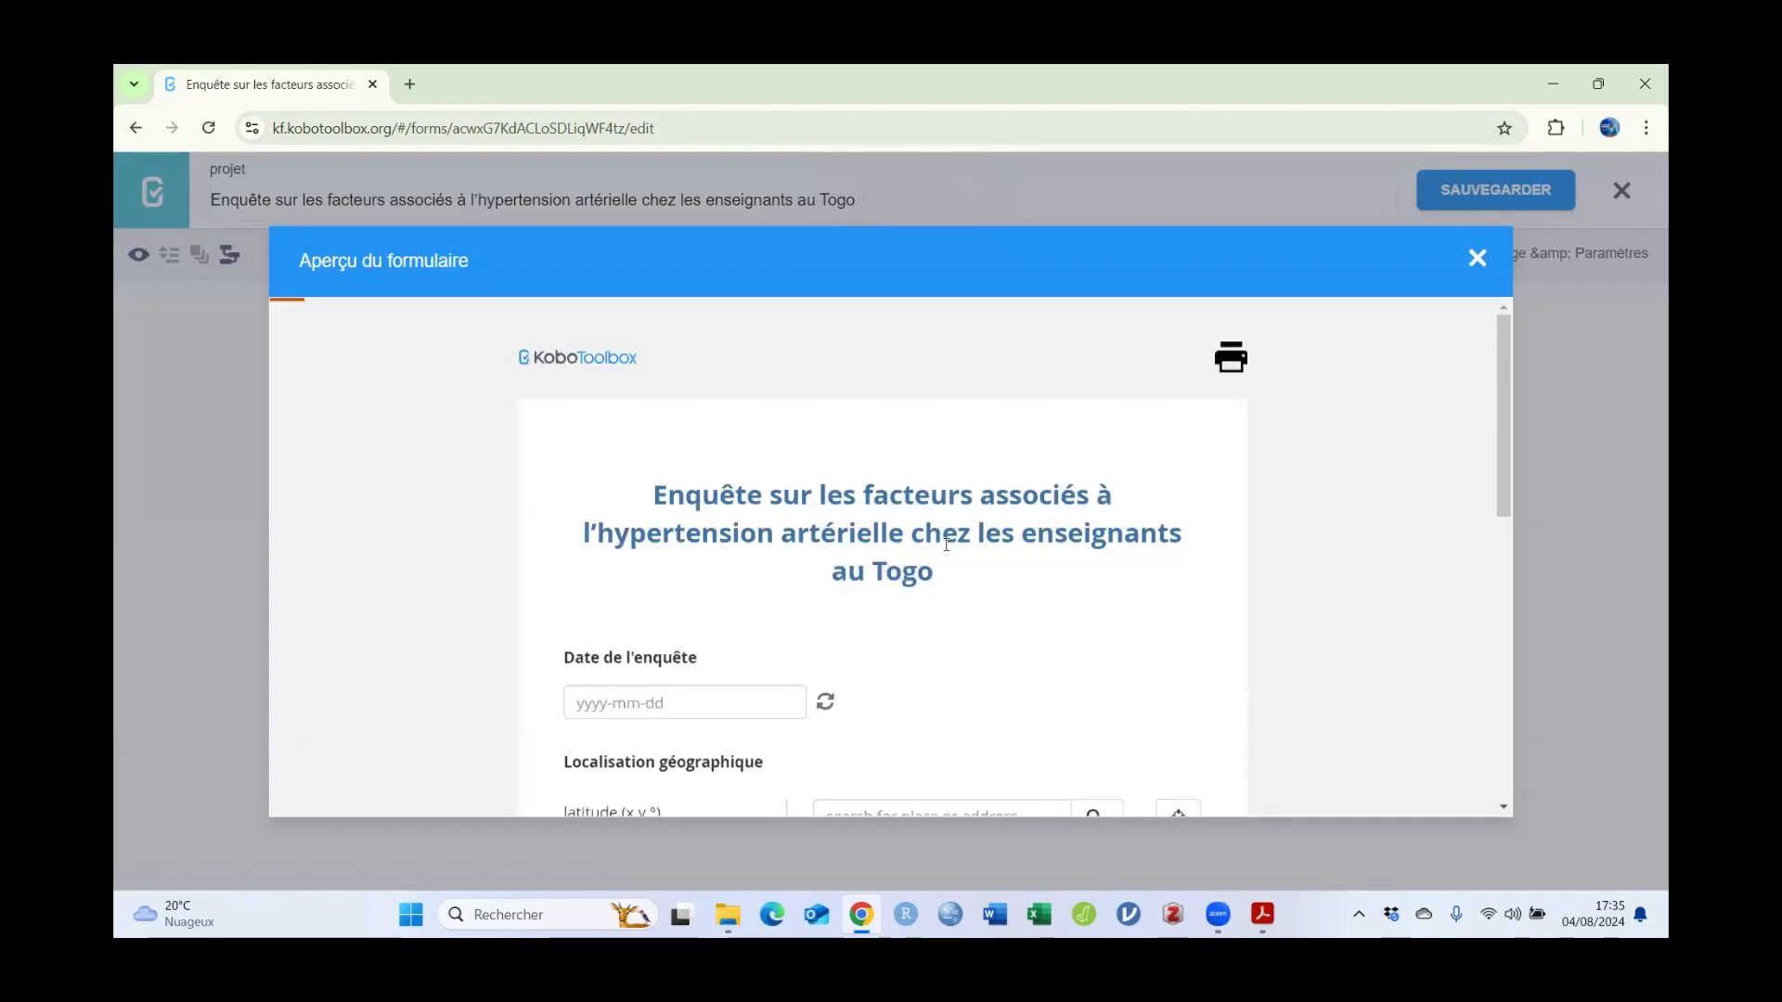
{"action": "scroll", "coordinate": [1248, 568], "scroll_direction": "down", "scroll_amount": 2}
{"action": "scroll", "coordinate": [1250, 570], "scroll_direction": "down", "scroll_amount": 8}
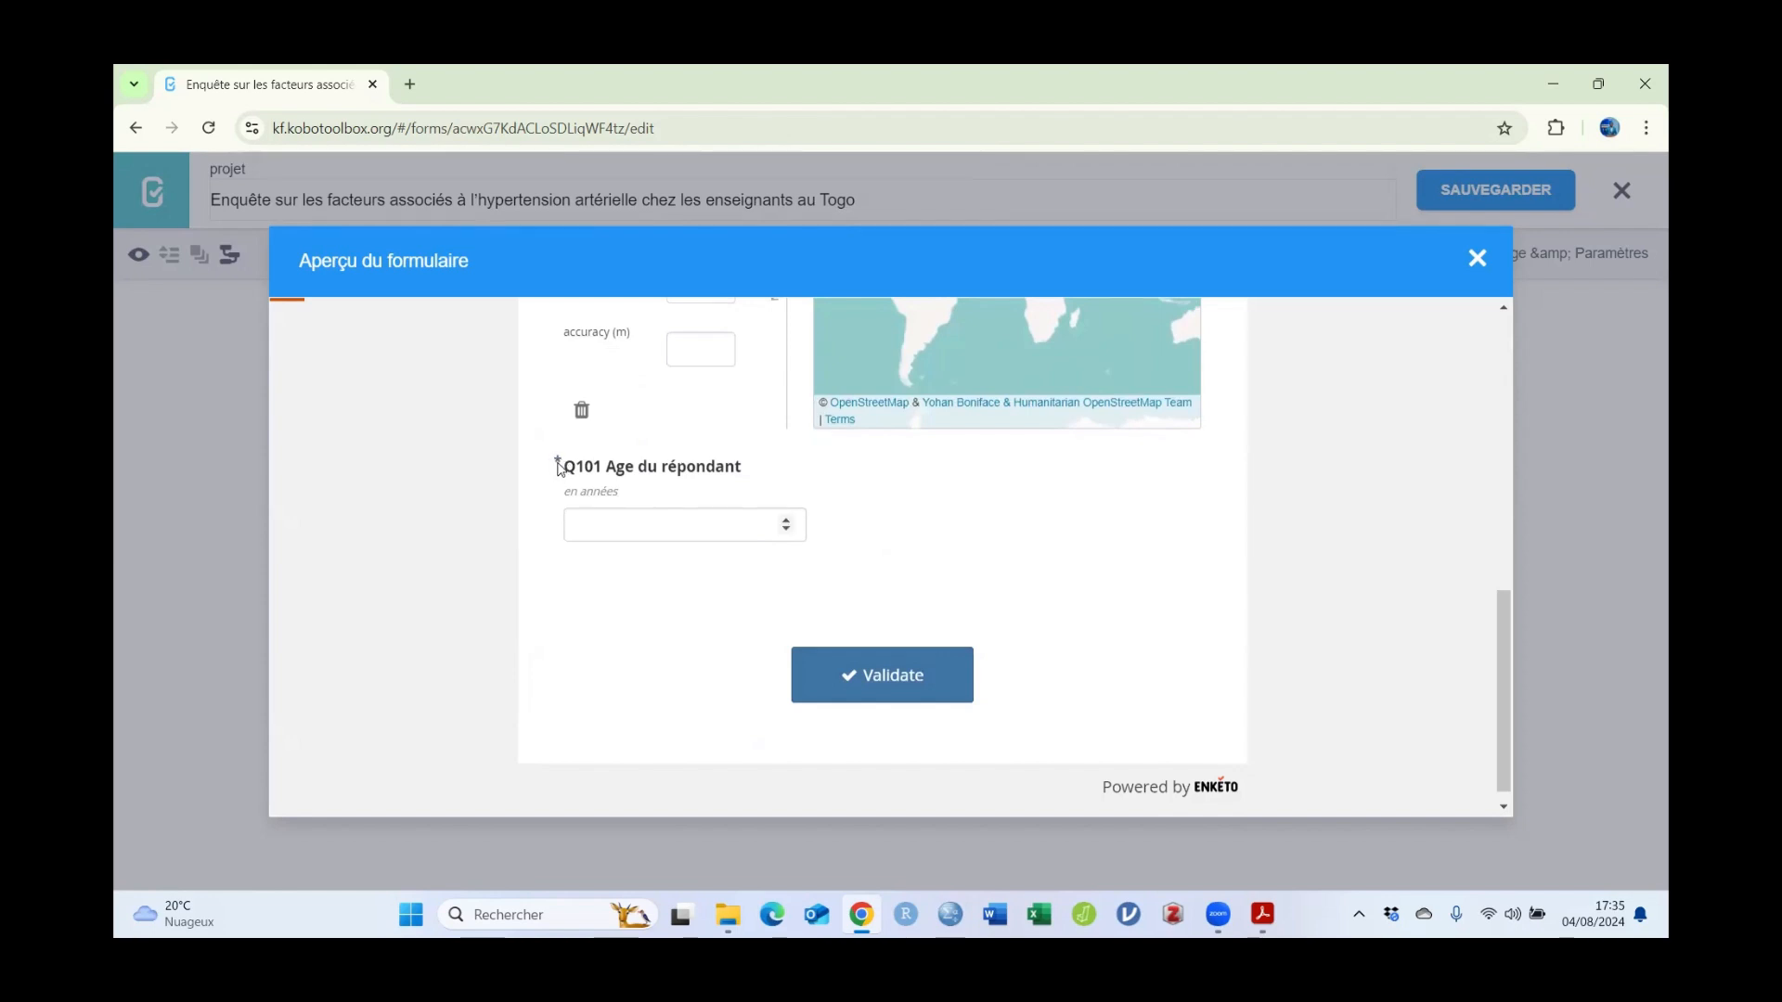
Step: Test the Q101 age validation in the preview with the value -1, an empty answer and the value 50
{"action": "left_click", "coordinate": [639, 527]}
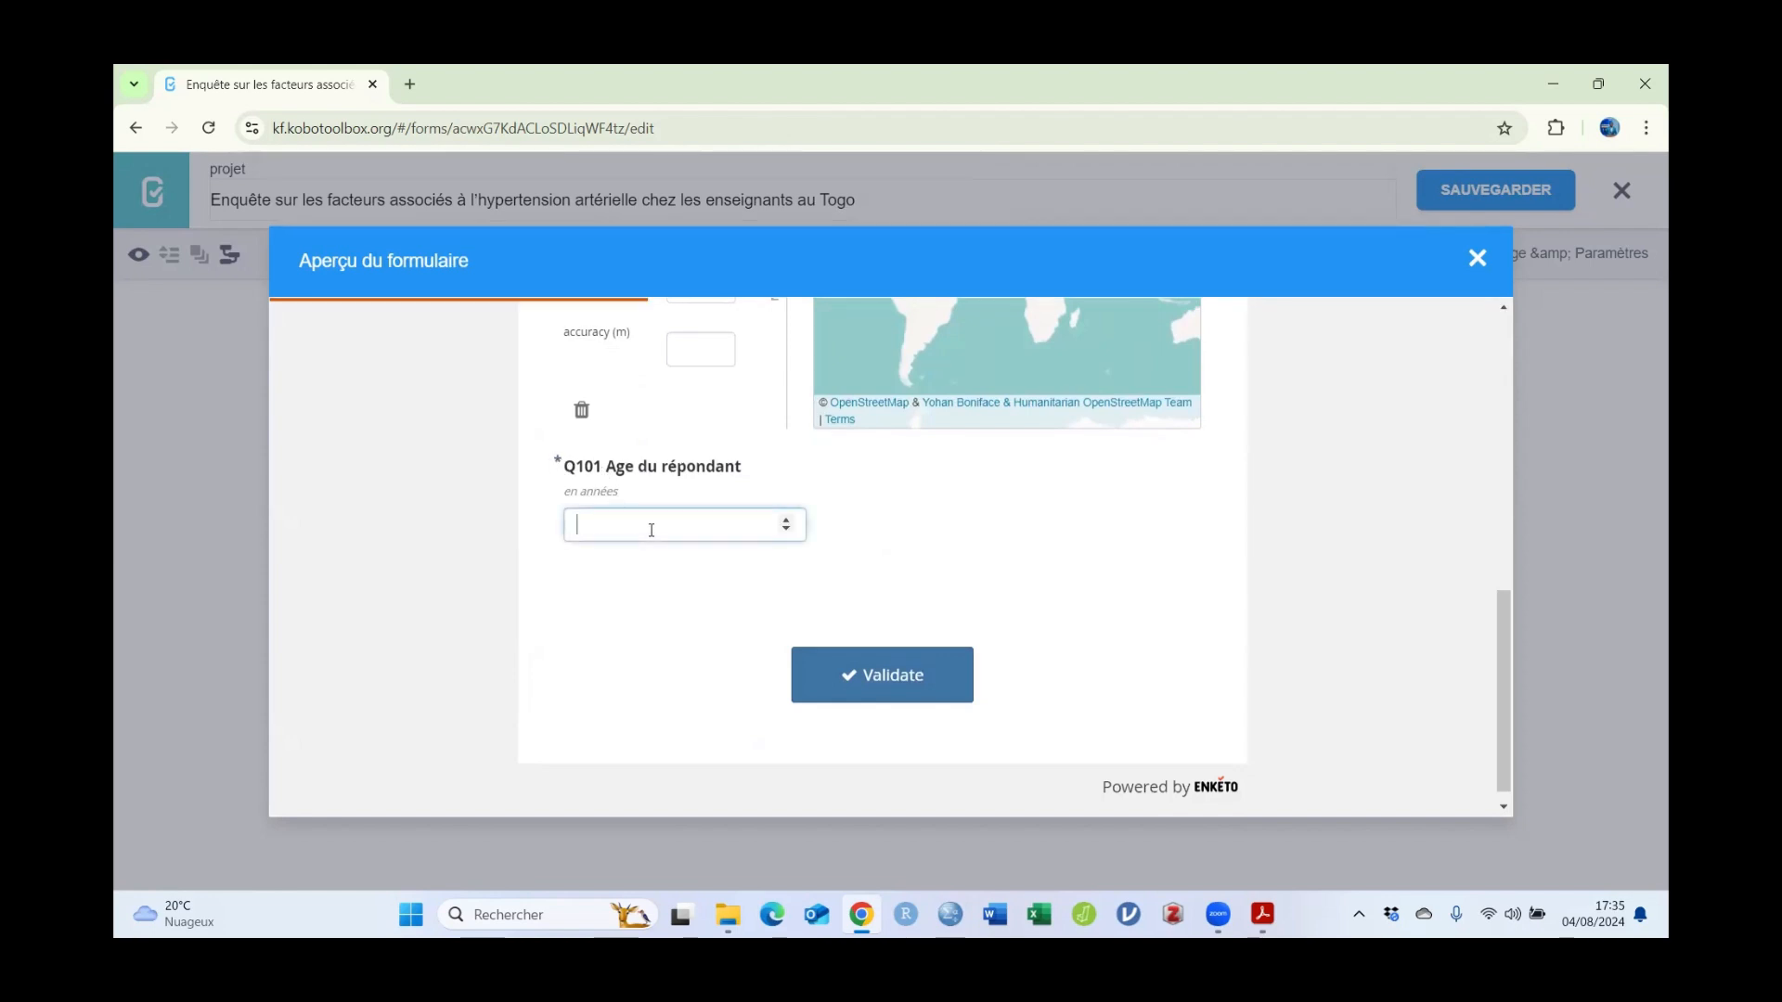
{"action": "left_click", "coordinate": [788, 530]}
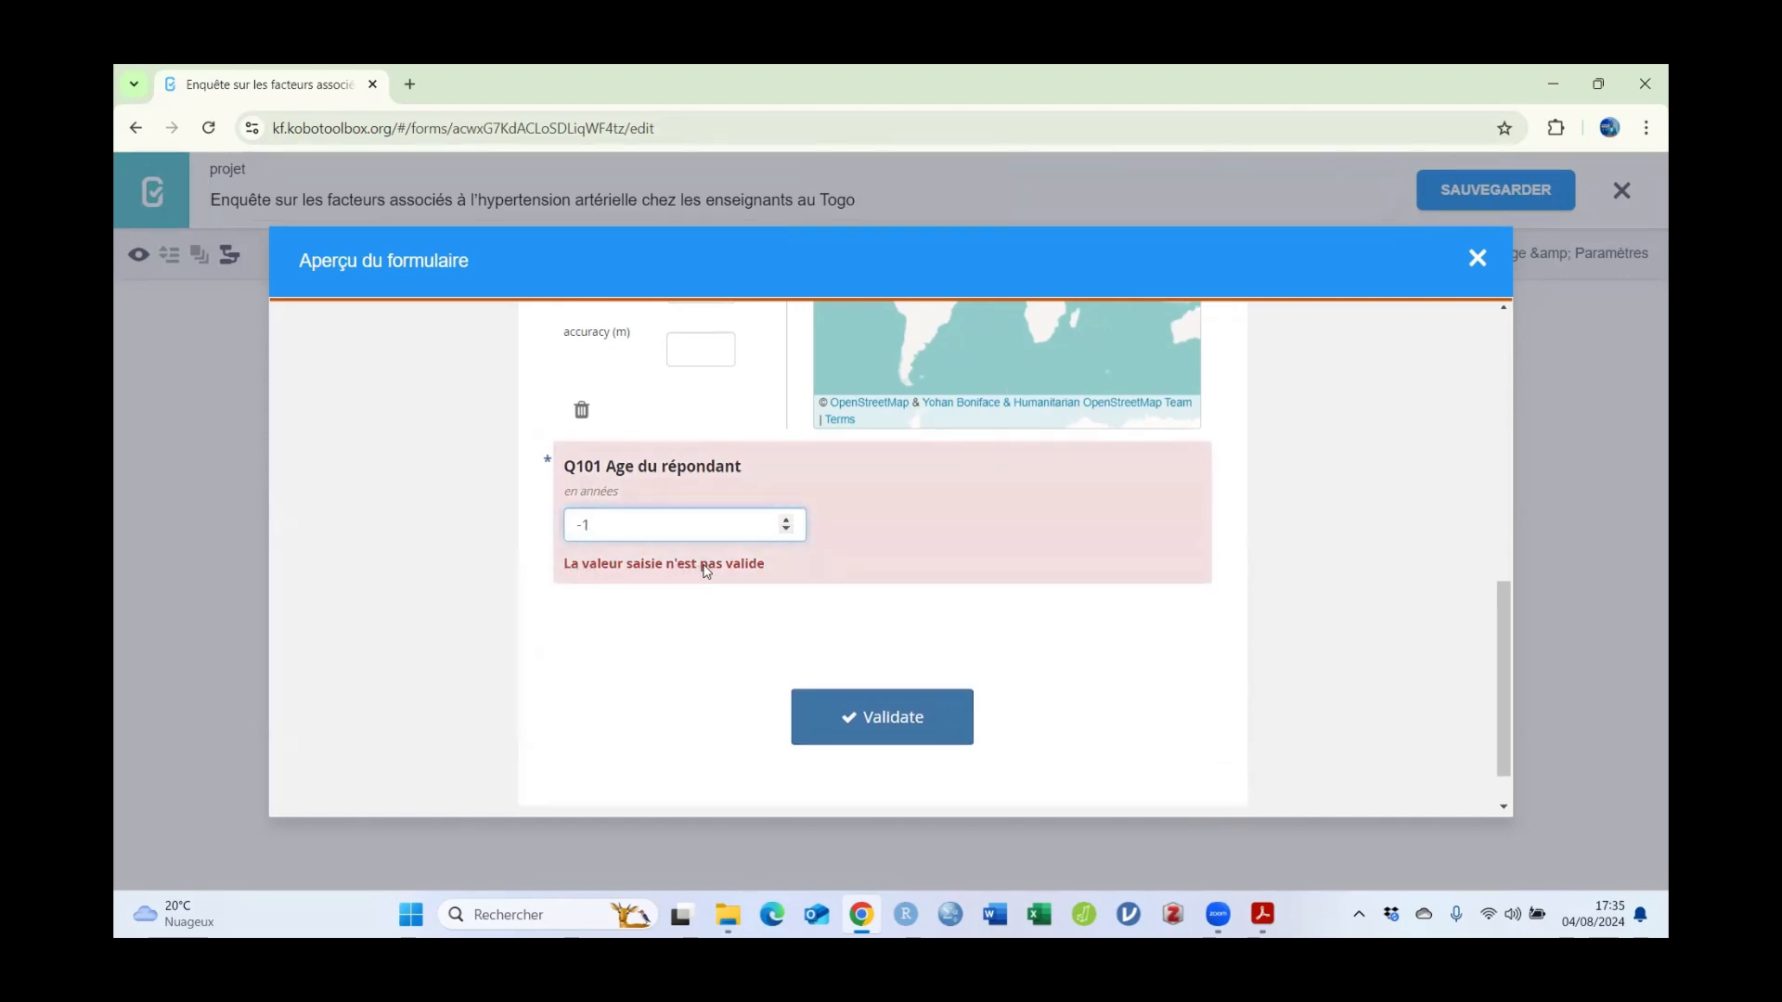
{"action": "left_click", "coordinate": [787, 531]}
{"action": "triple_click", "coordinate": [787, 522]}
{"action": "triple_click", "coordinate": [787, 522]}
{"action": "triple_click", "coordinate": [788, 522]}
{"action": "left_click", "coordinate": [787, 522]}
{"action": "left_click", "coordinate": [614, 633]}
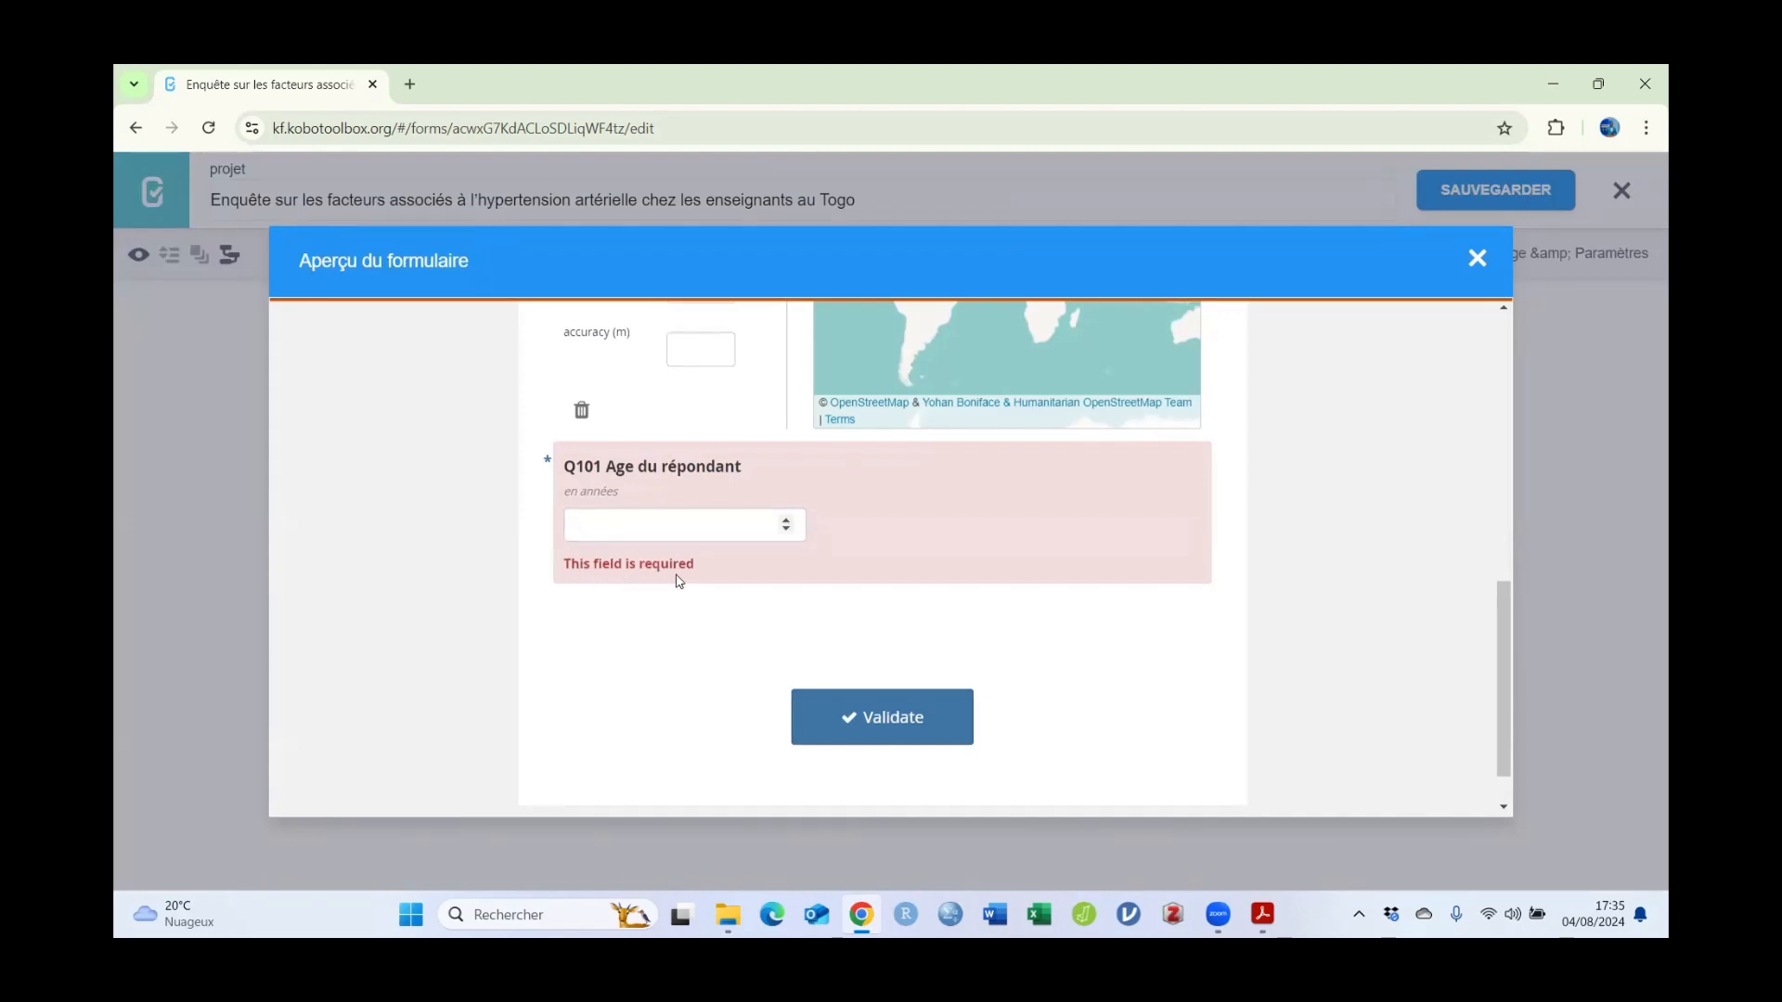
{"action": "left_click", "coordinate": [678, 519]}
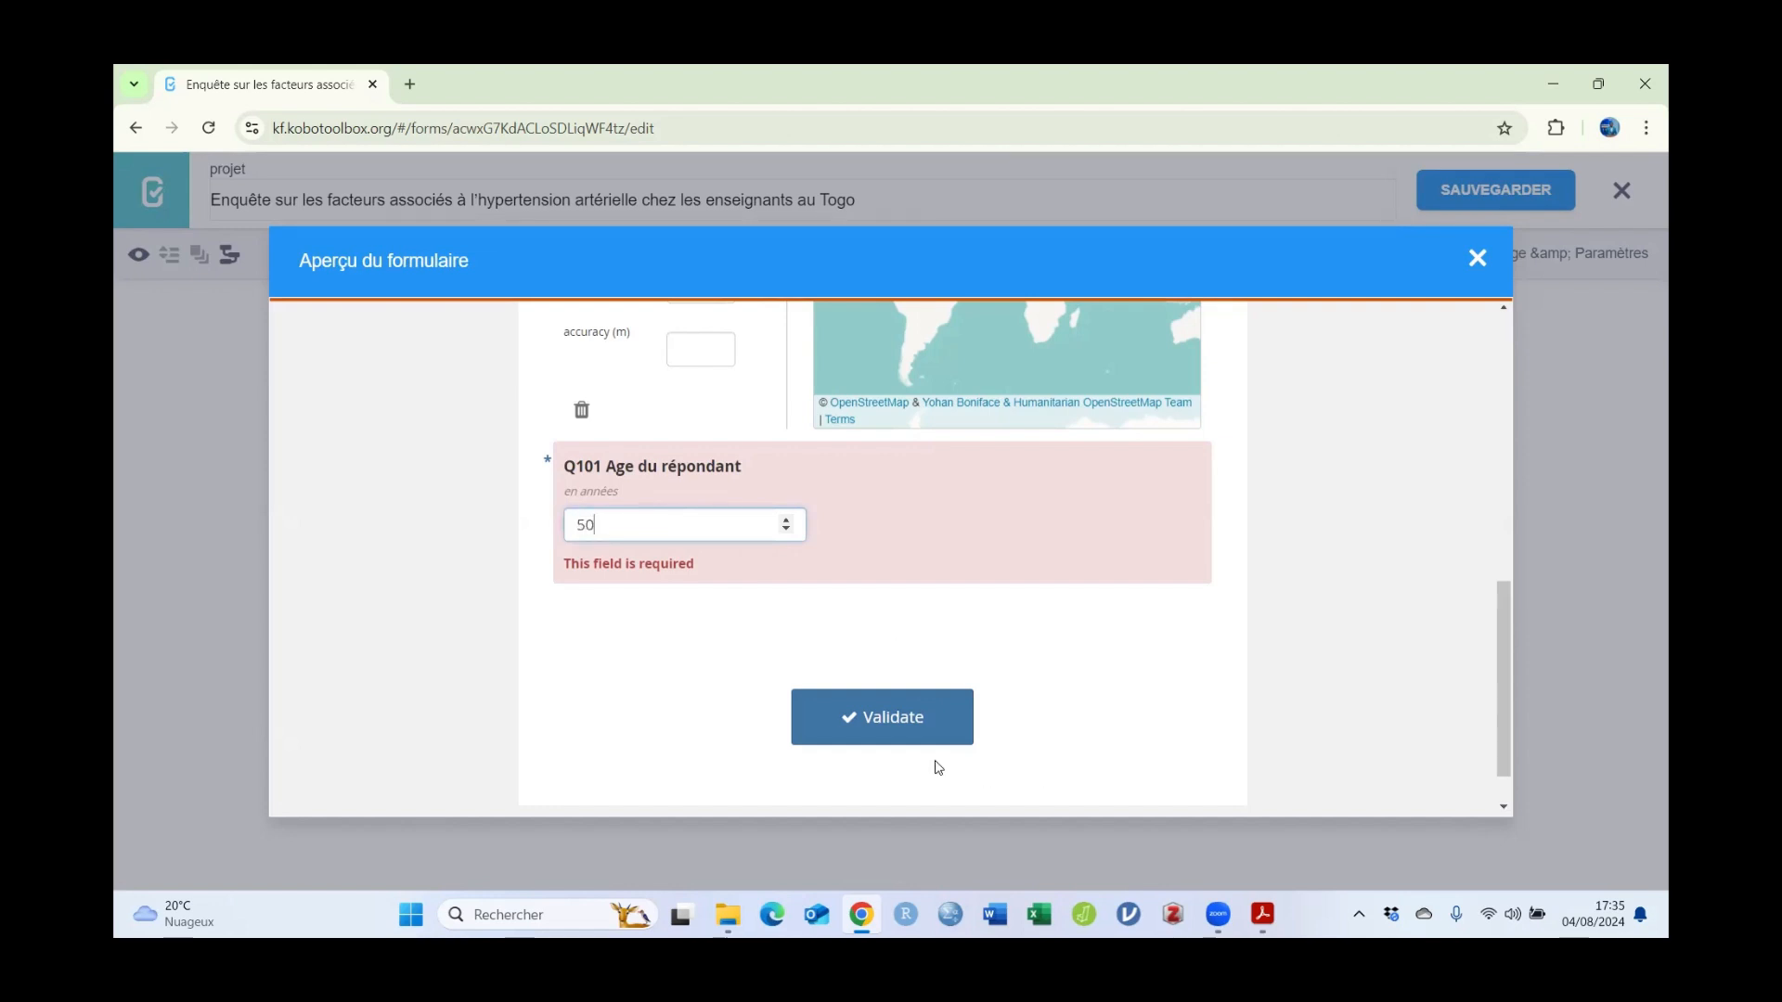
Step: Test the Q101 age question in the preview with the values 50 and 100, and close the preview
{"action": "left_click", "coordinate": [895, 728]}
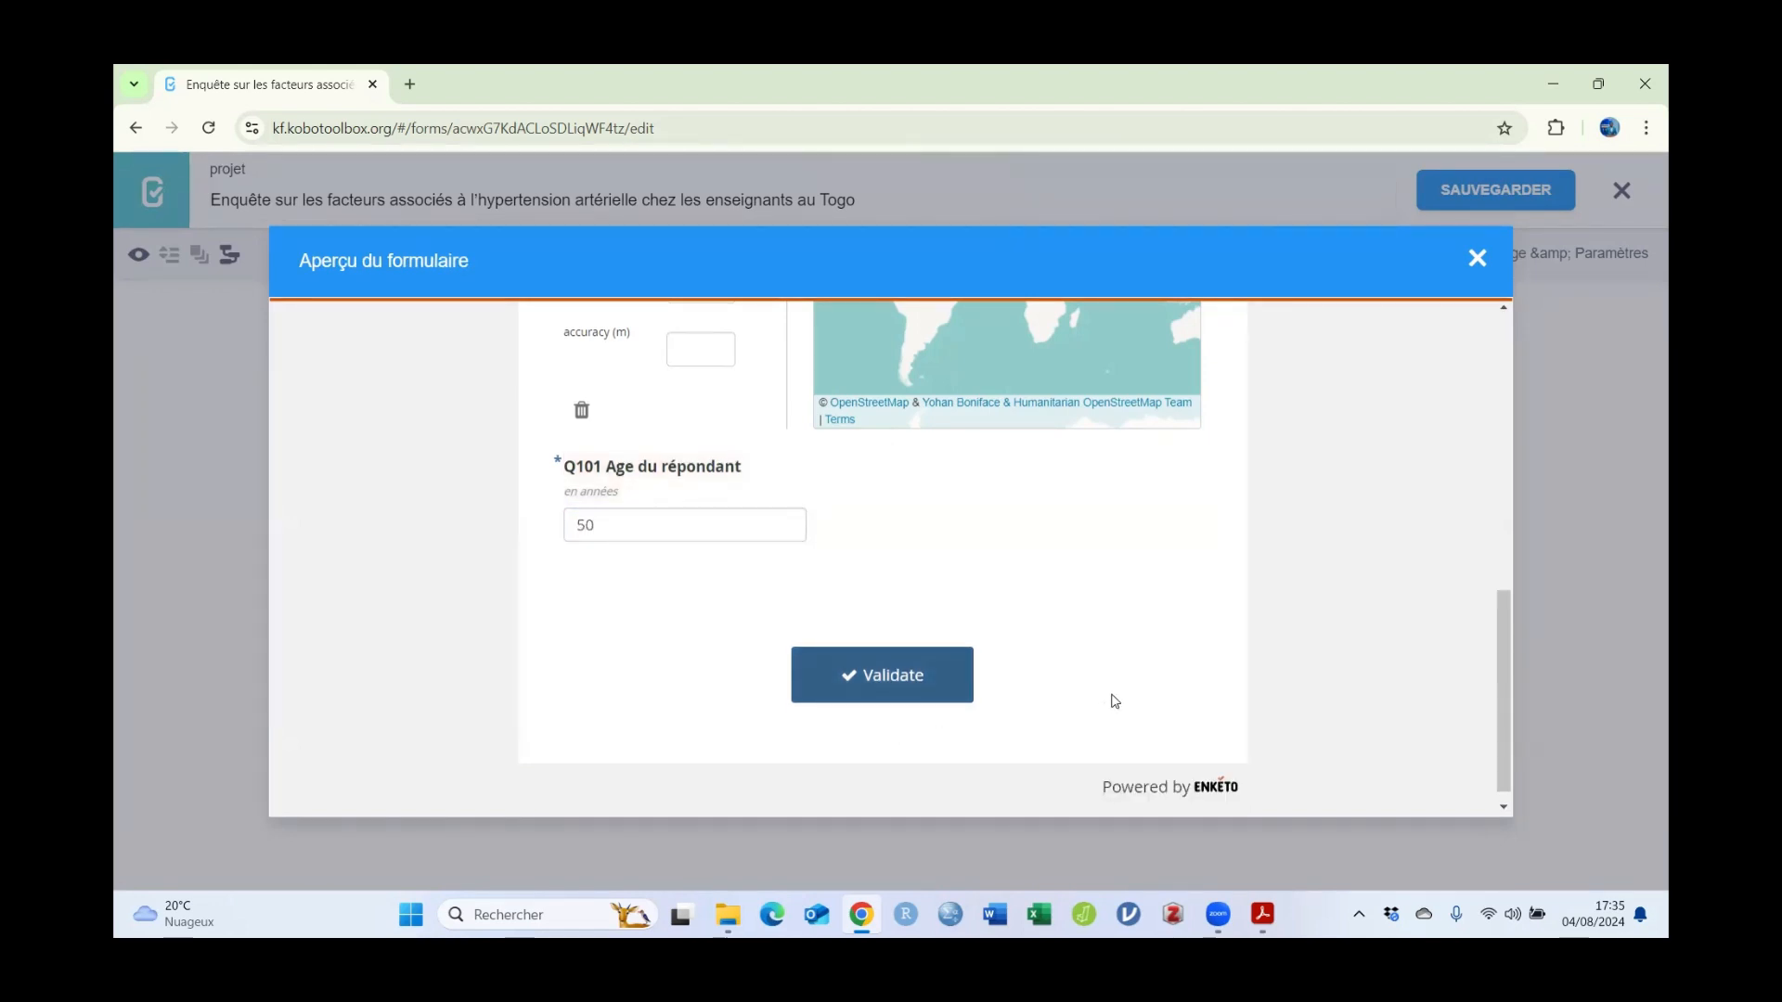
{"action": "left_click_drag", "start_coordinate": [784, 523], "coordinate": [557, 523]}
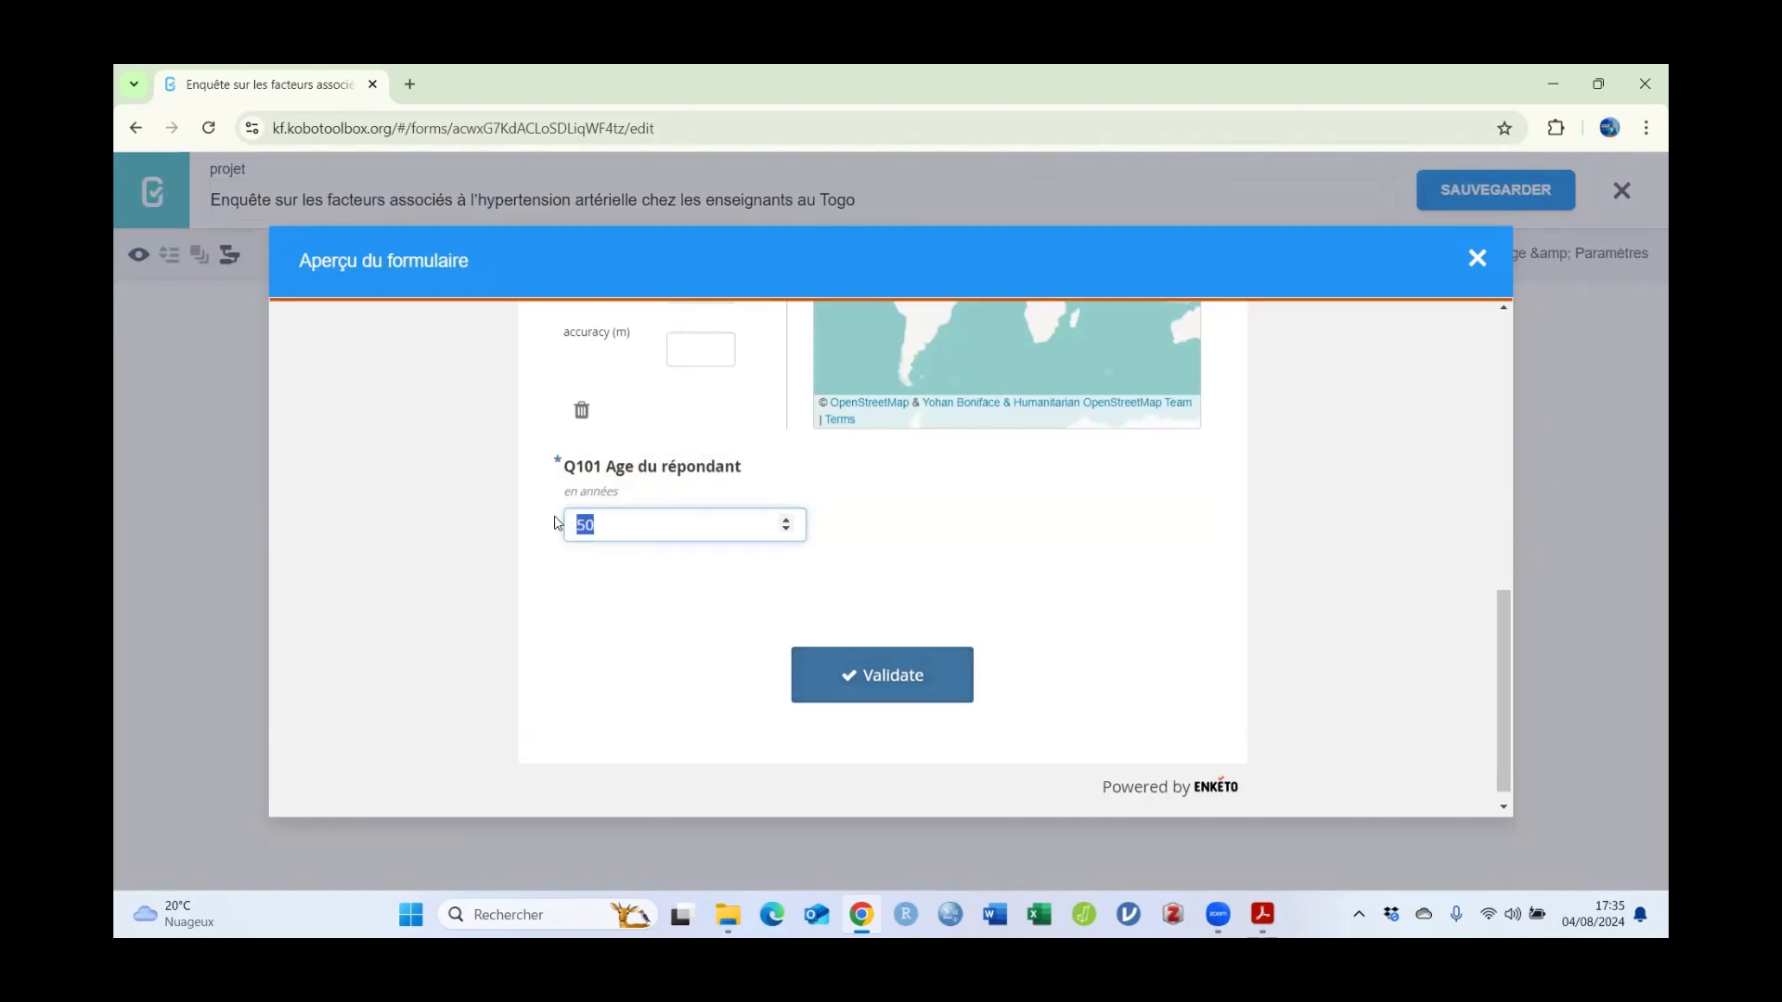
{"action": "type", "text": "100"}
{"action": "left_click", "coordinate": [899, 676]}
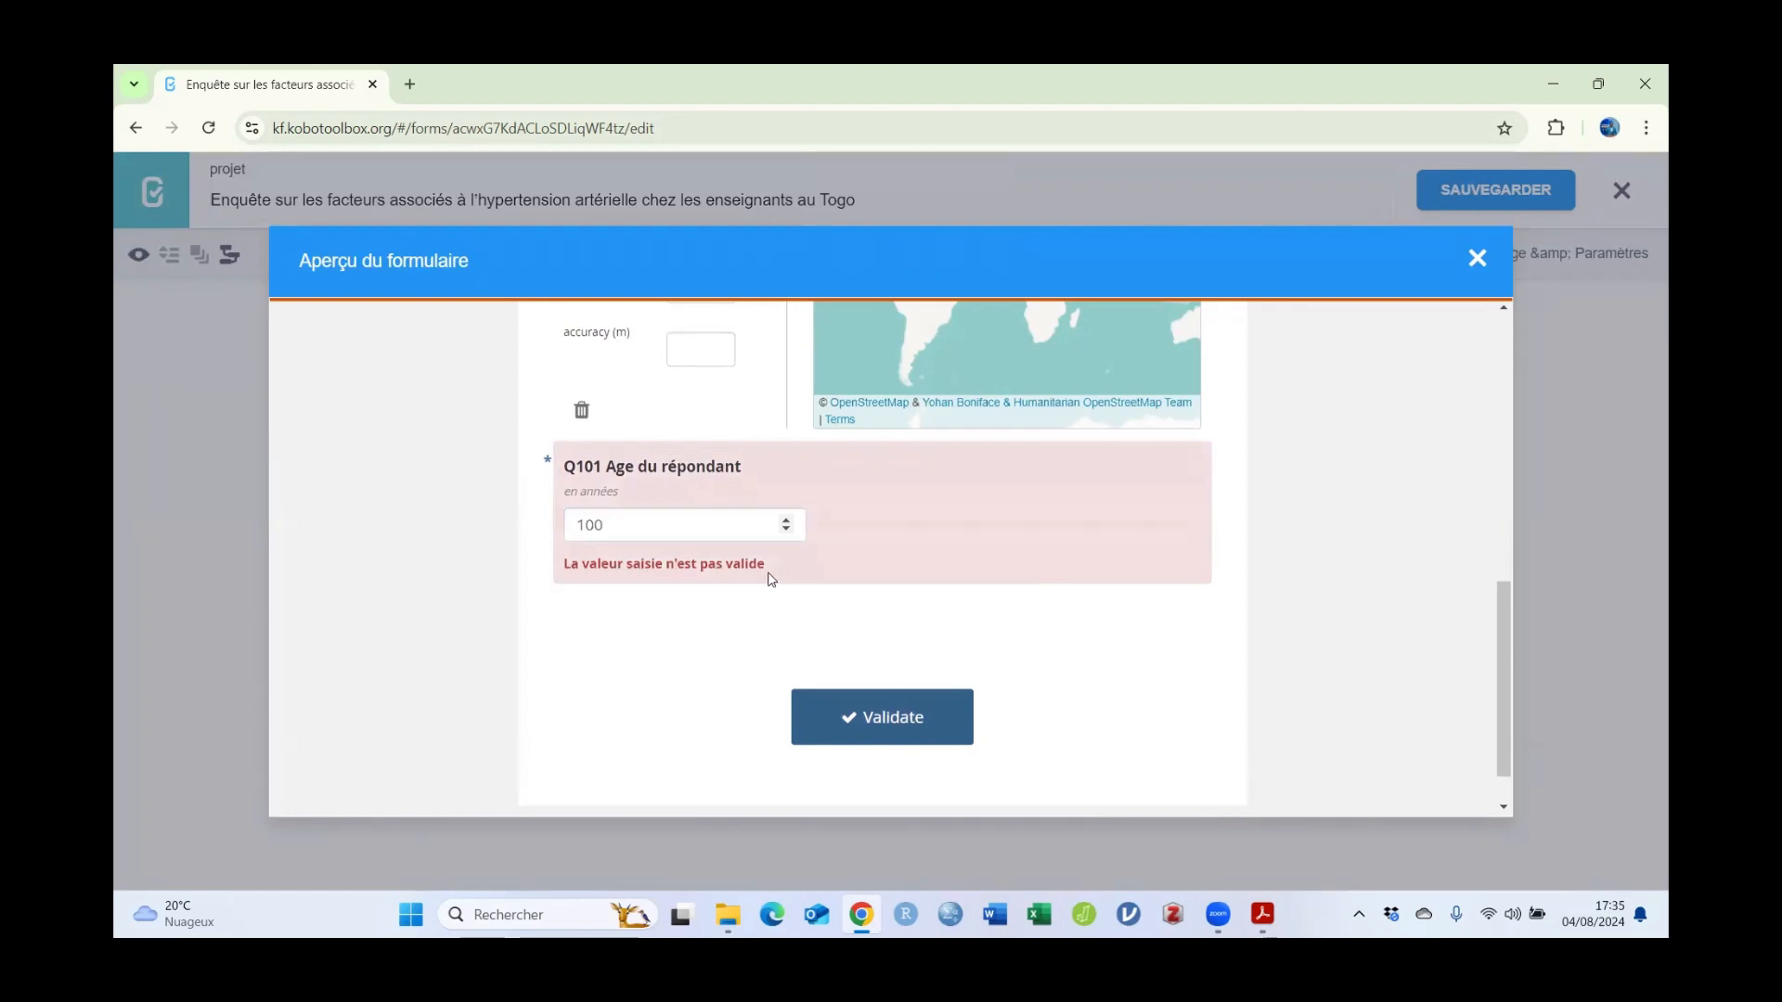
{"action": "scroll", "coordinate": [1378, 690], "scroll_direction": "up", "scroll_amount": 3}
{"action": "scroll", "coordinate": [1384, 693], "scroll_direction": "up", "scroll_amount": 5}
{"action": "scroll", "coordinate": [1392, 689], "scroll_direction": "down", "scroll_amount": 10}
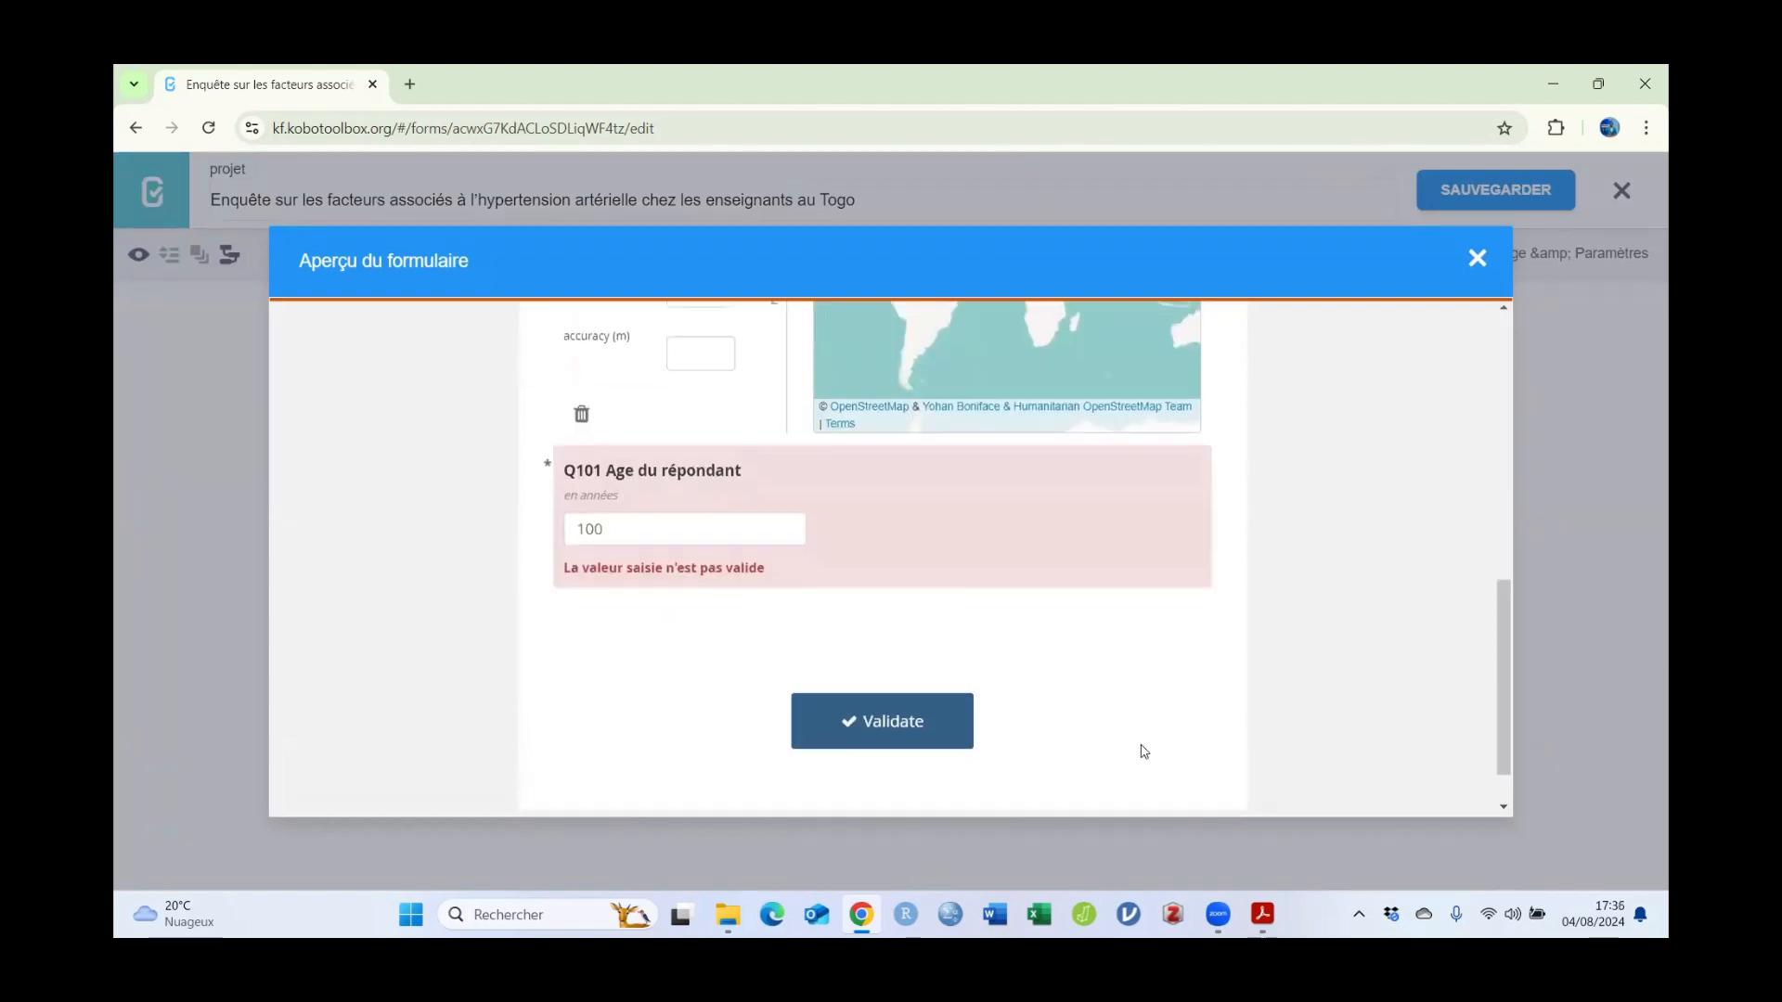
{"action": "scroll", "coordinate": [1272, 546], "scroll_direction": "up", "scroll_amount": 2}
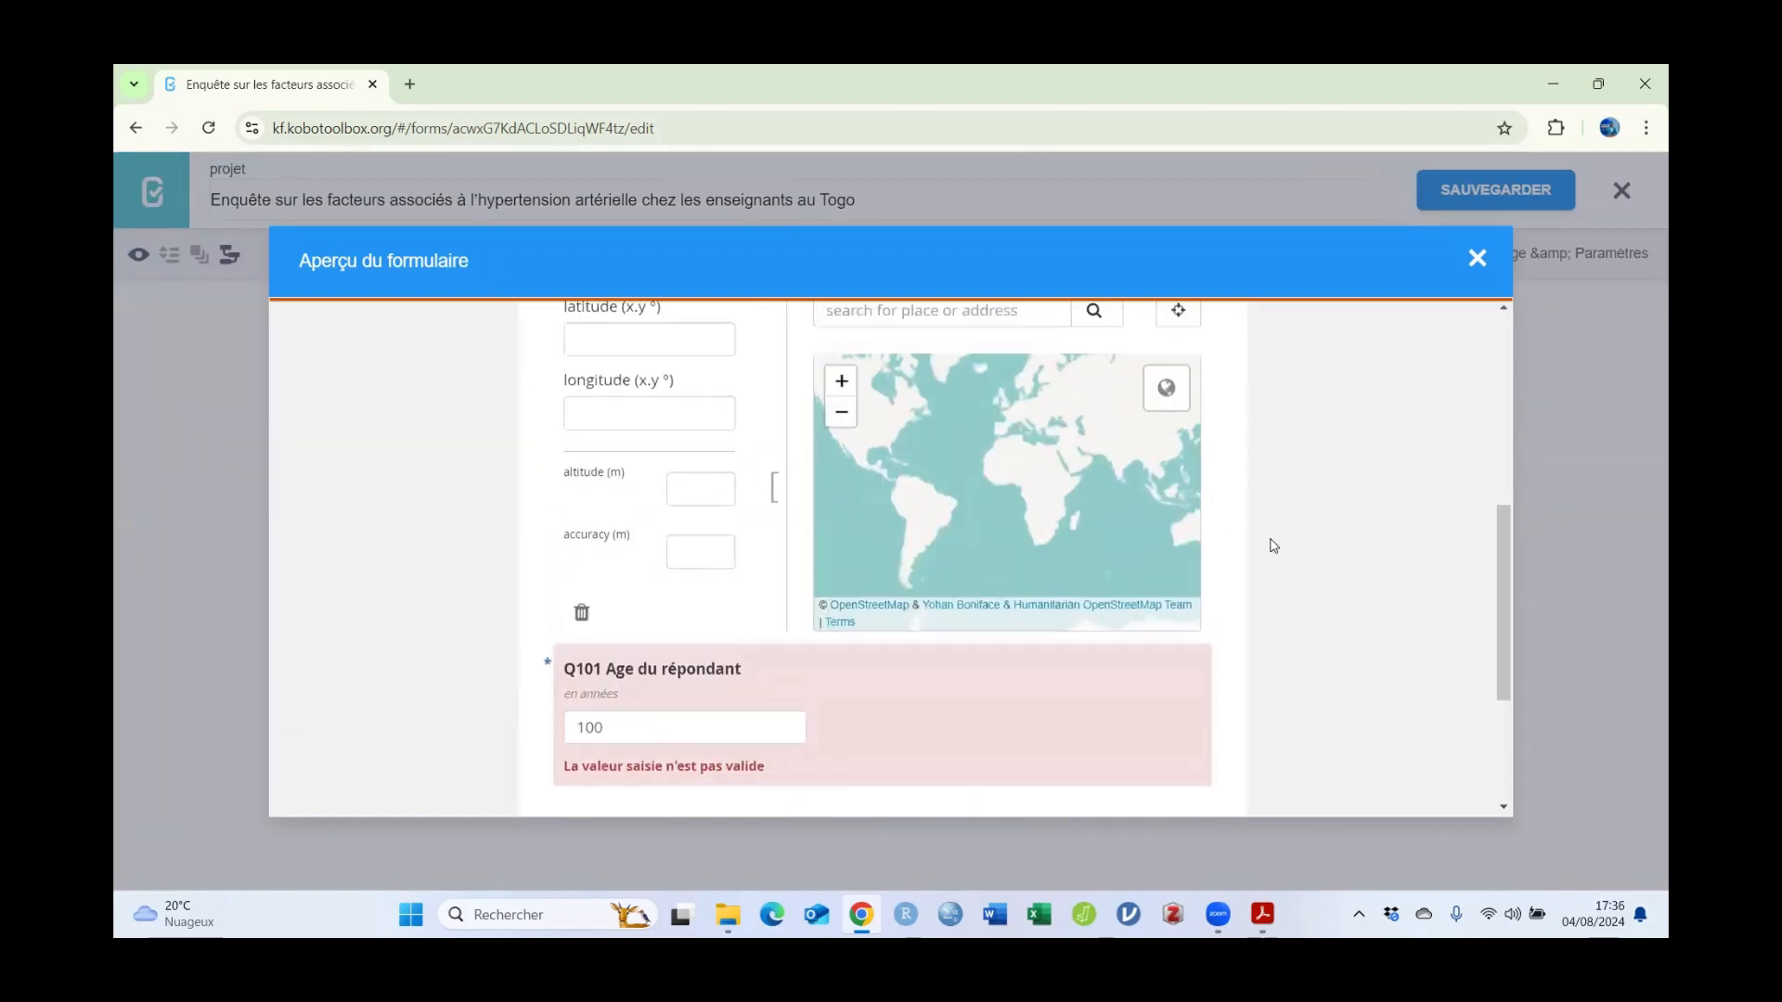
{"action": "scroll", "coordinate": [1272, 544], "scroll_direction": "down", "scroll_amount": 1}
{"action": "scroll", "coordinate": [1299, 482], "scroll_direction": "up", "scroll_amount": 3}
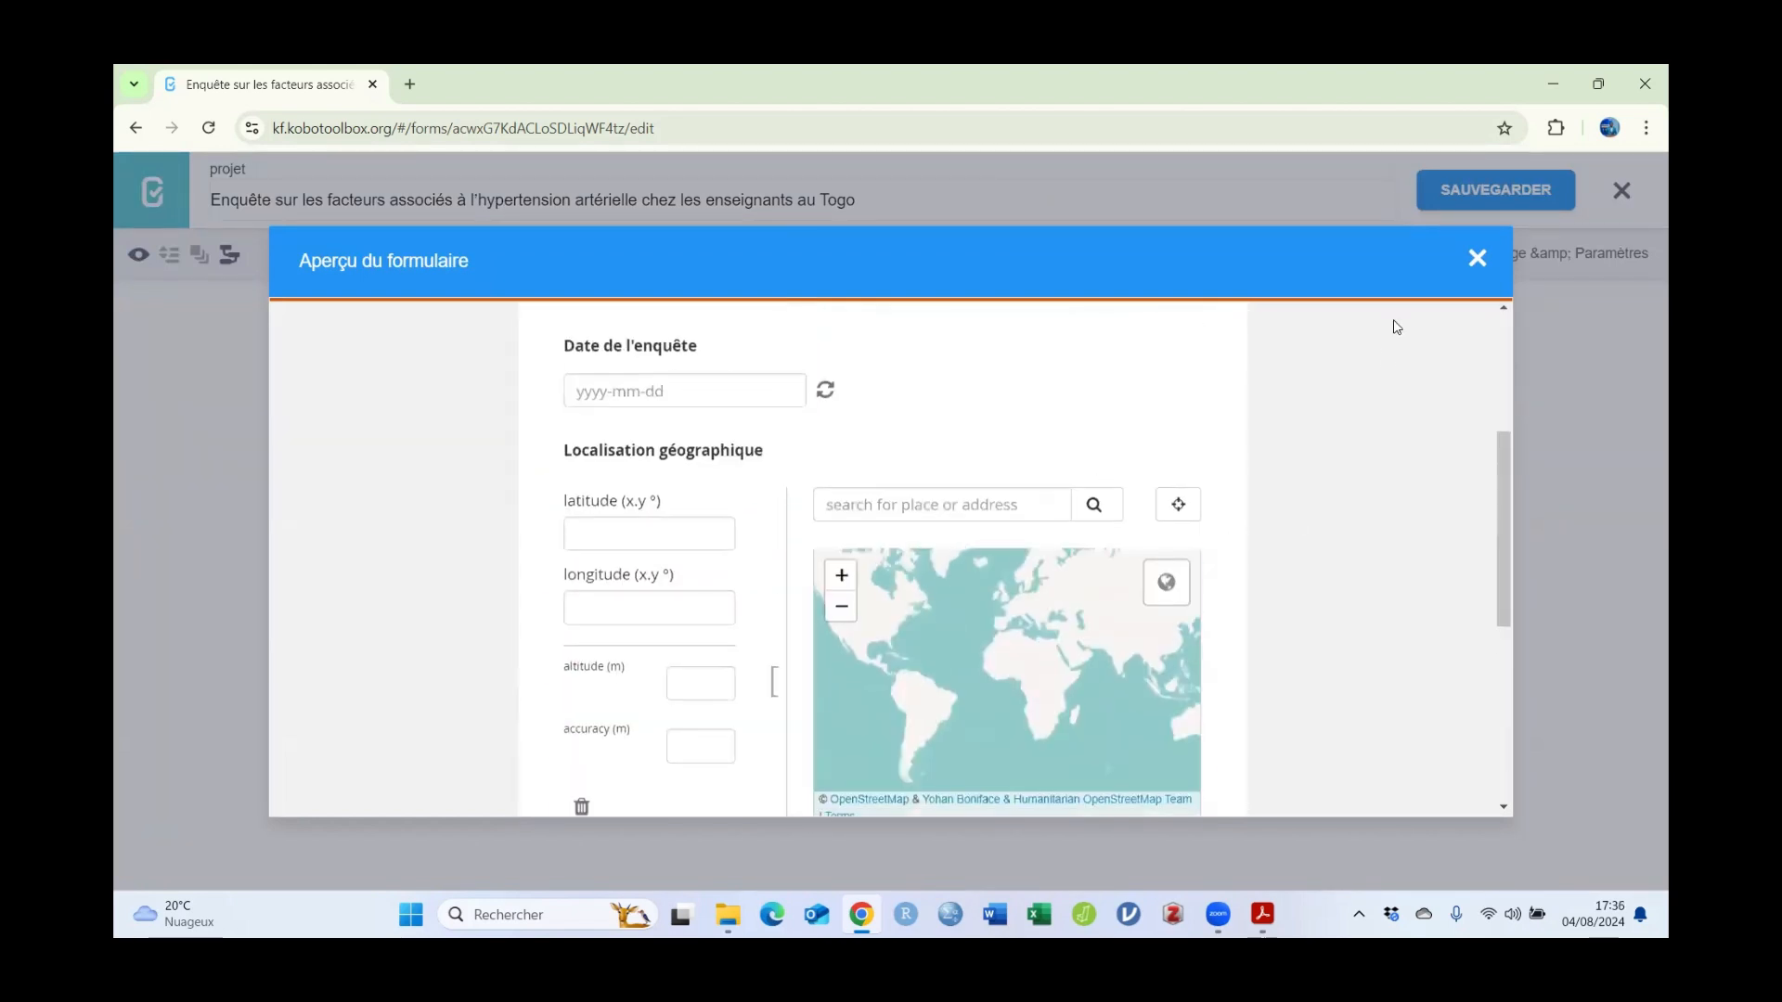
{"action": "left_click", "coordinate": [1477, 260]}
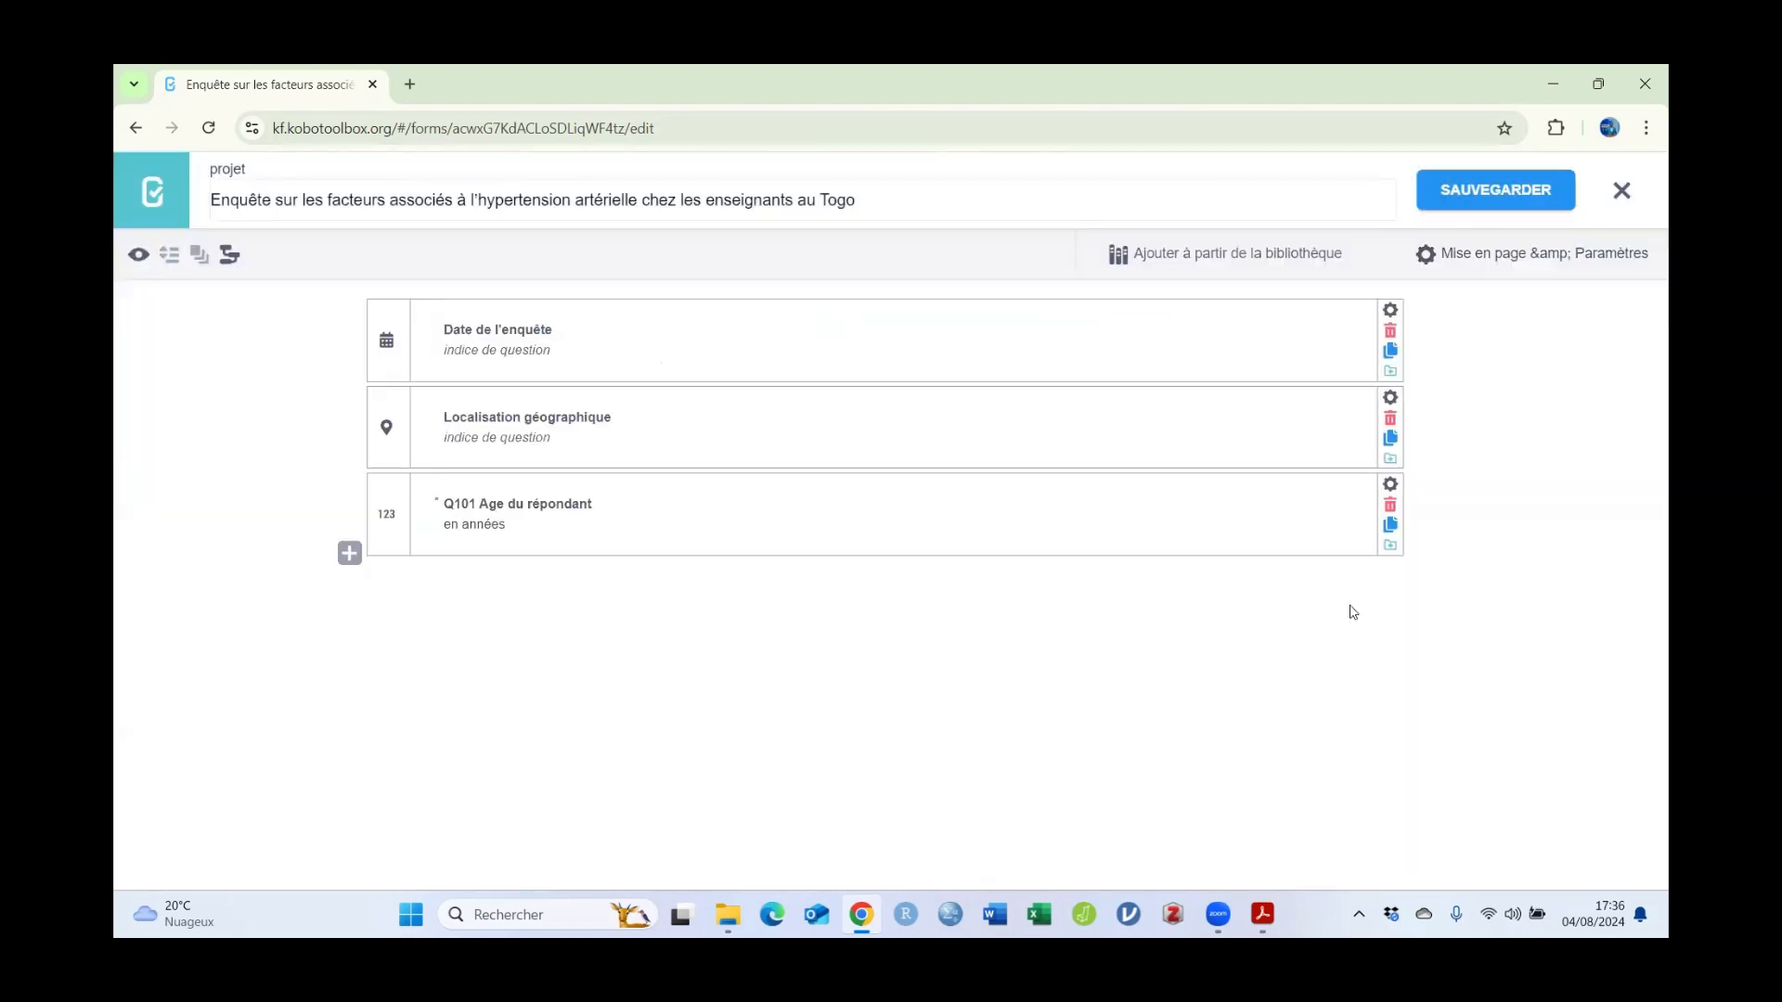
Step: Extend the Q101 validation error message with ". Elle doit être comprise entre 18 et 100" and close the question's settings
{"action": "left_click", "coordinate": [1389, 485]}
{"action": "scroll", "coordinate": [1184, 677], "scroll_direction": "down", "scroll_amount": 1}
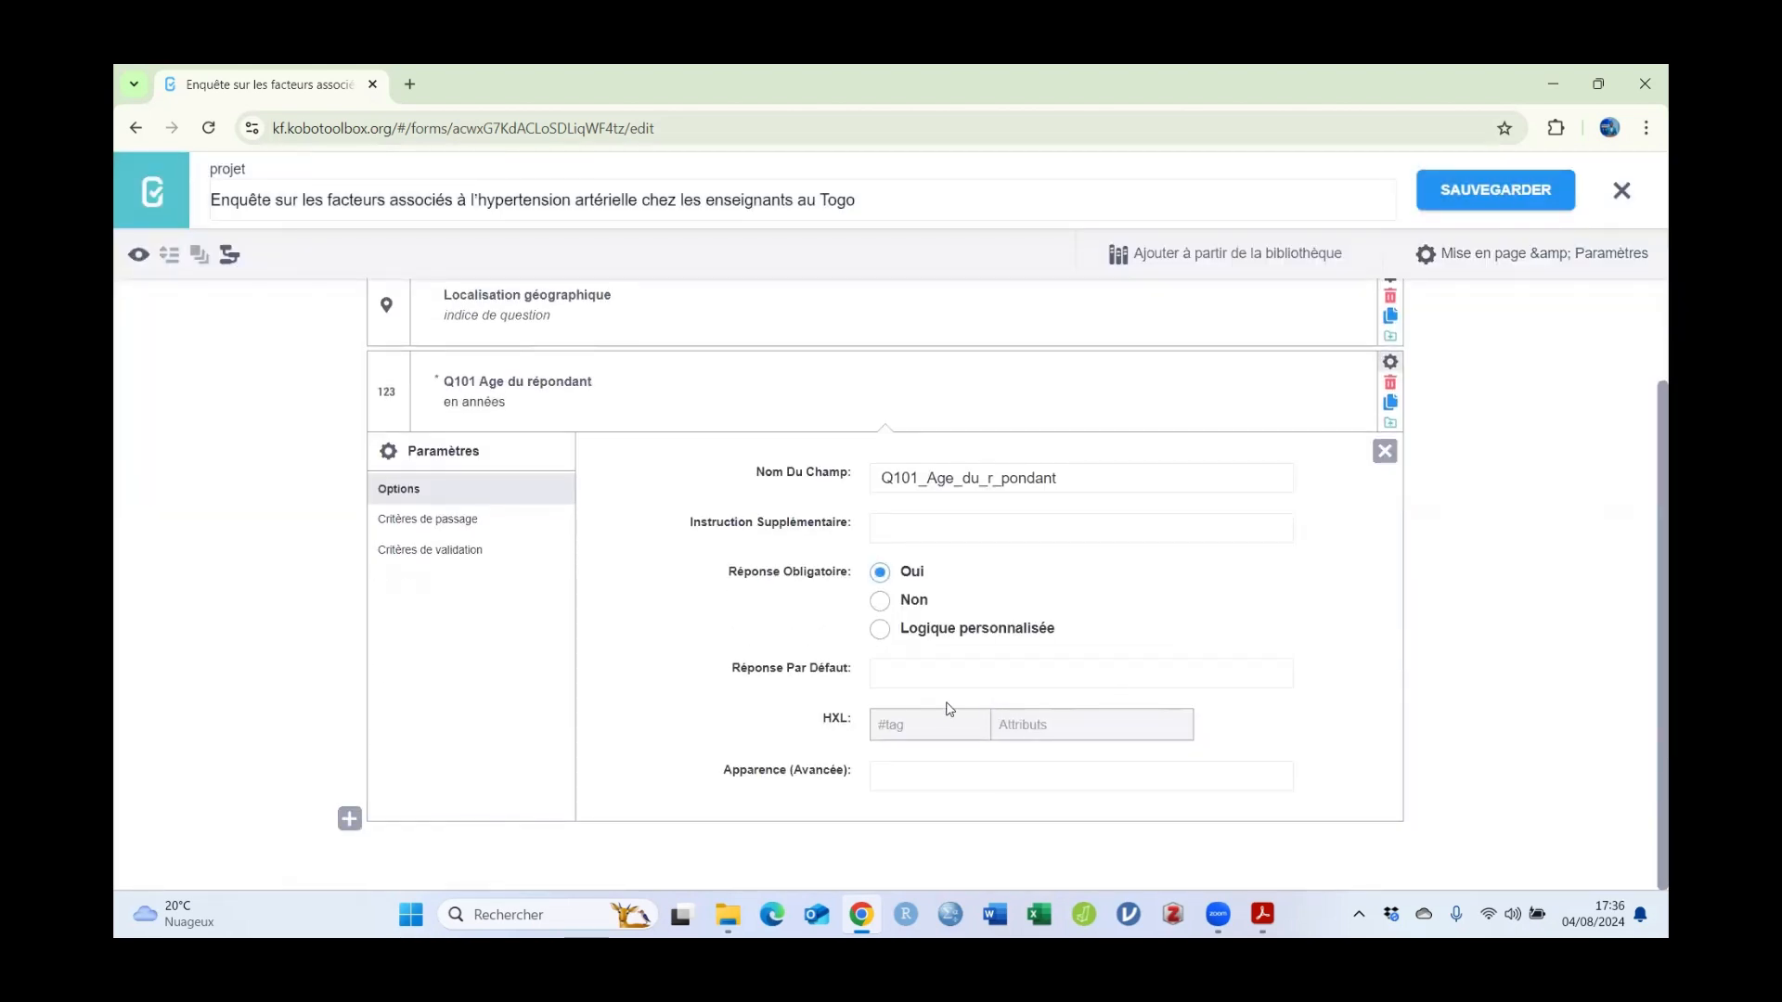
{"action": "left_click", "coordinate": [464, 549]}
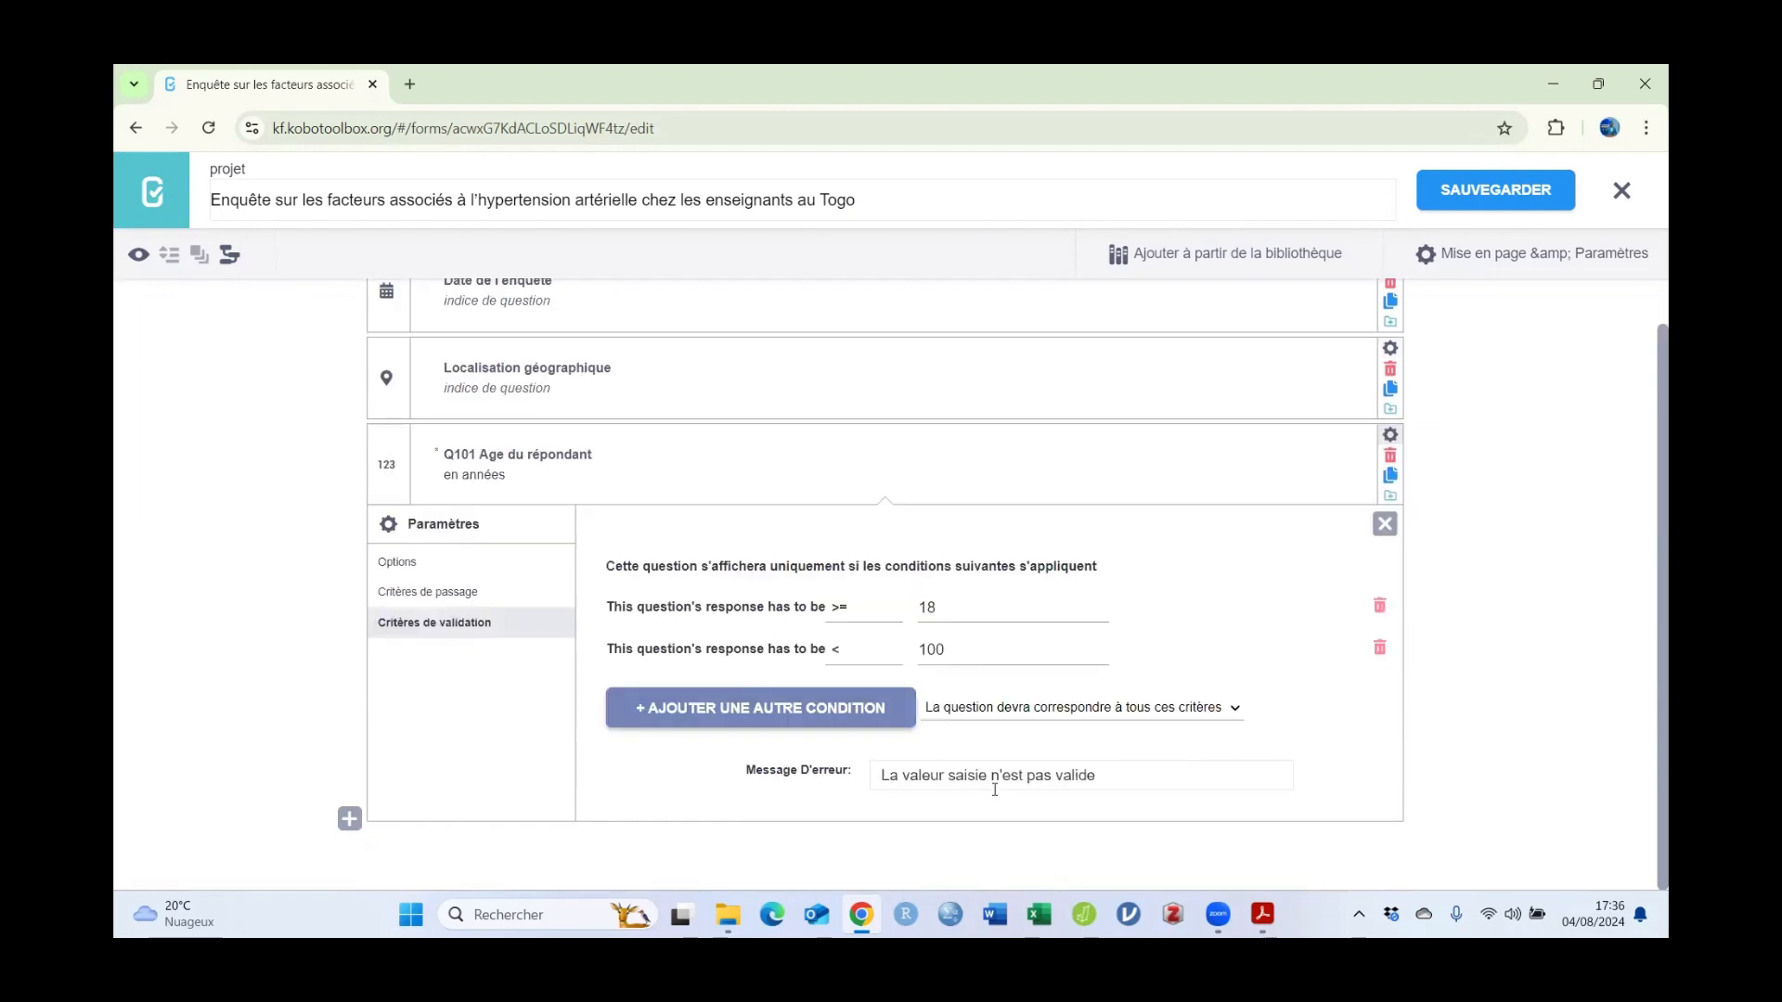
{"action": "left_click", "coordinate": [1095, 777]}
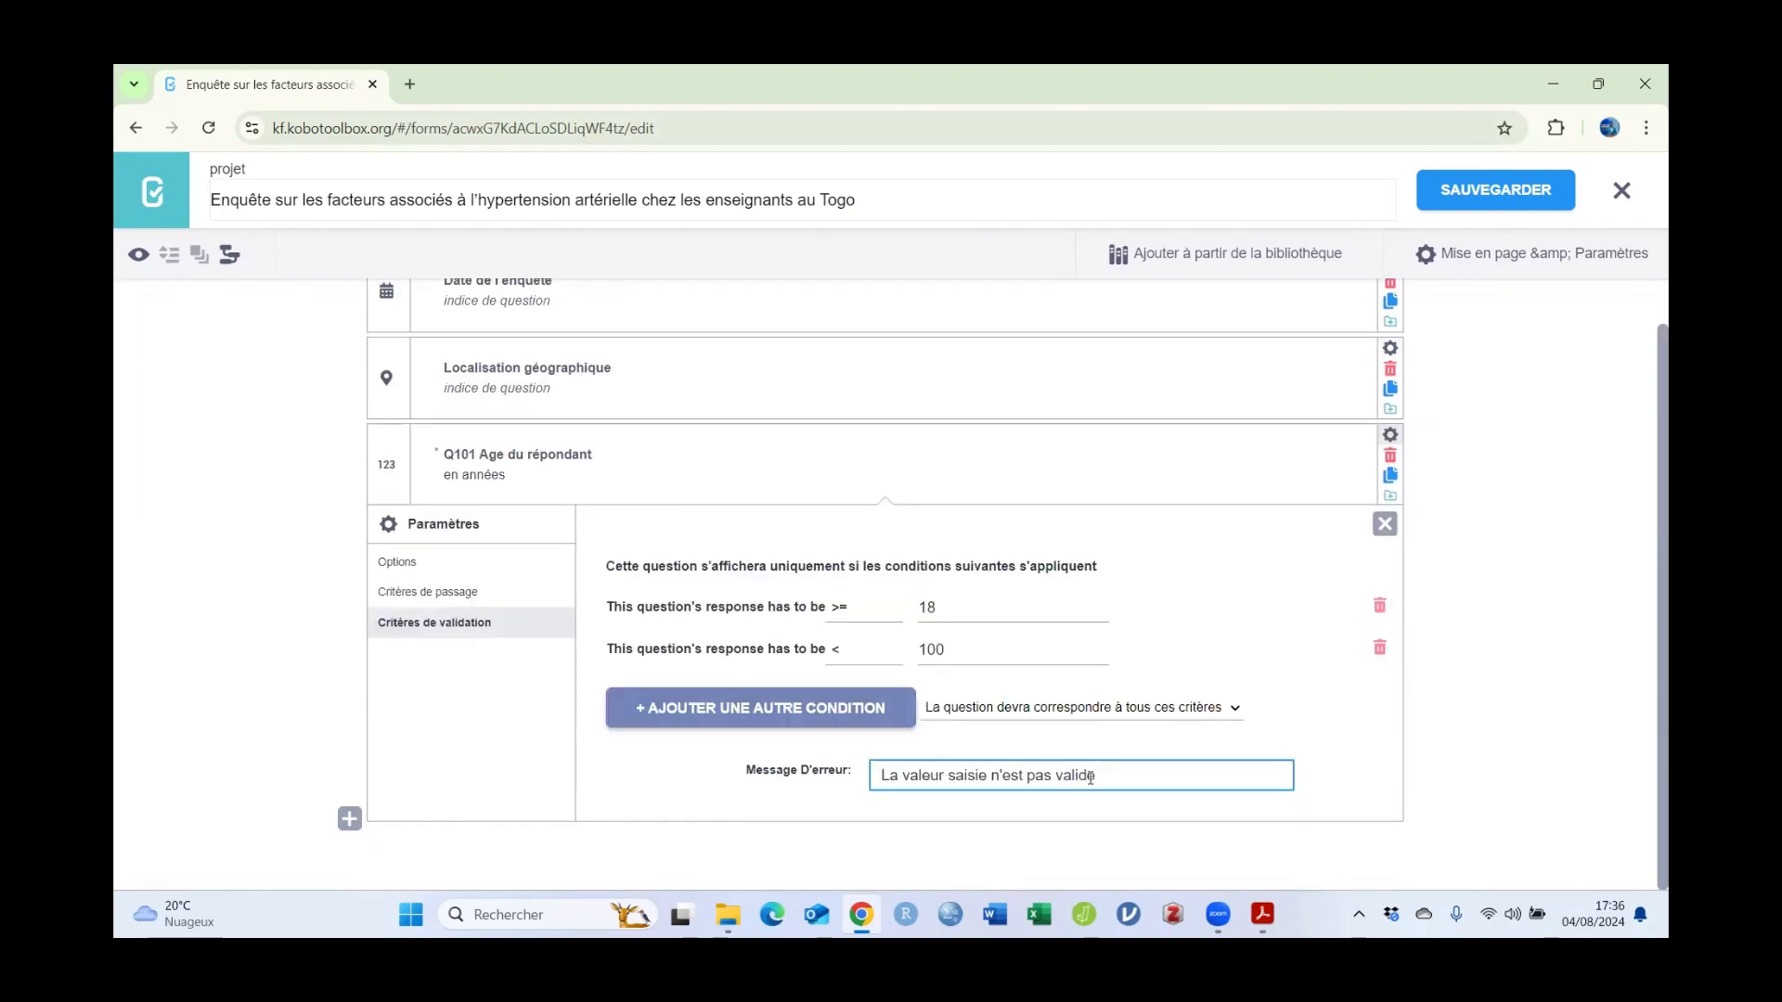
{"action": "type", "text": ". Elle doit être comprise entre 18 et 100"}
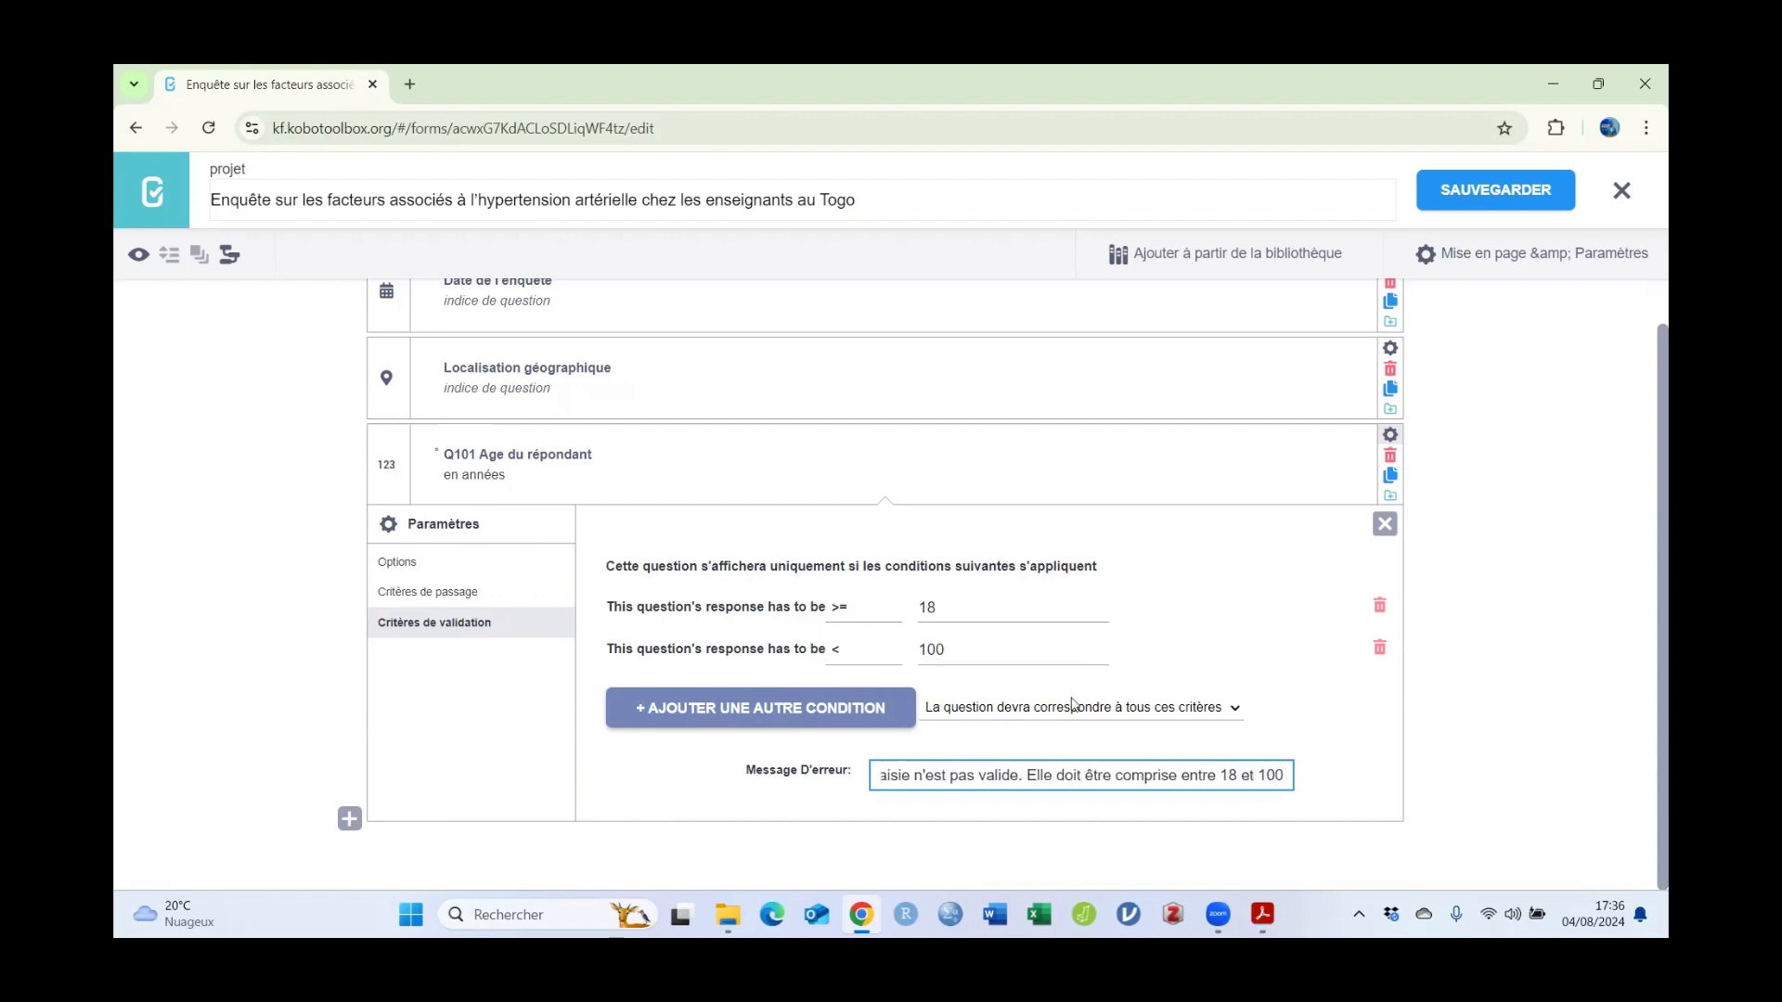
{"action": "left_click", "coordinate": [1385, 523]}
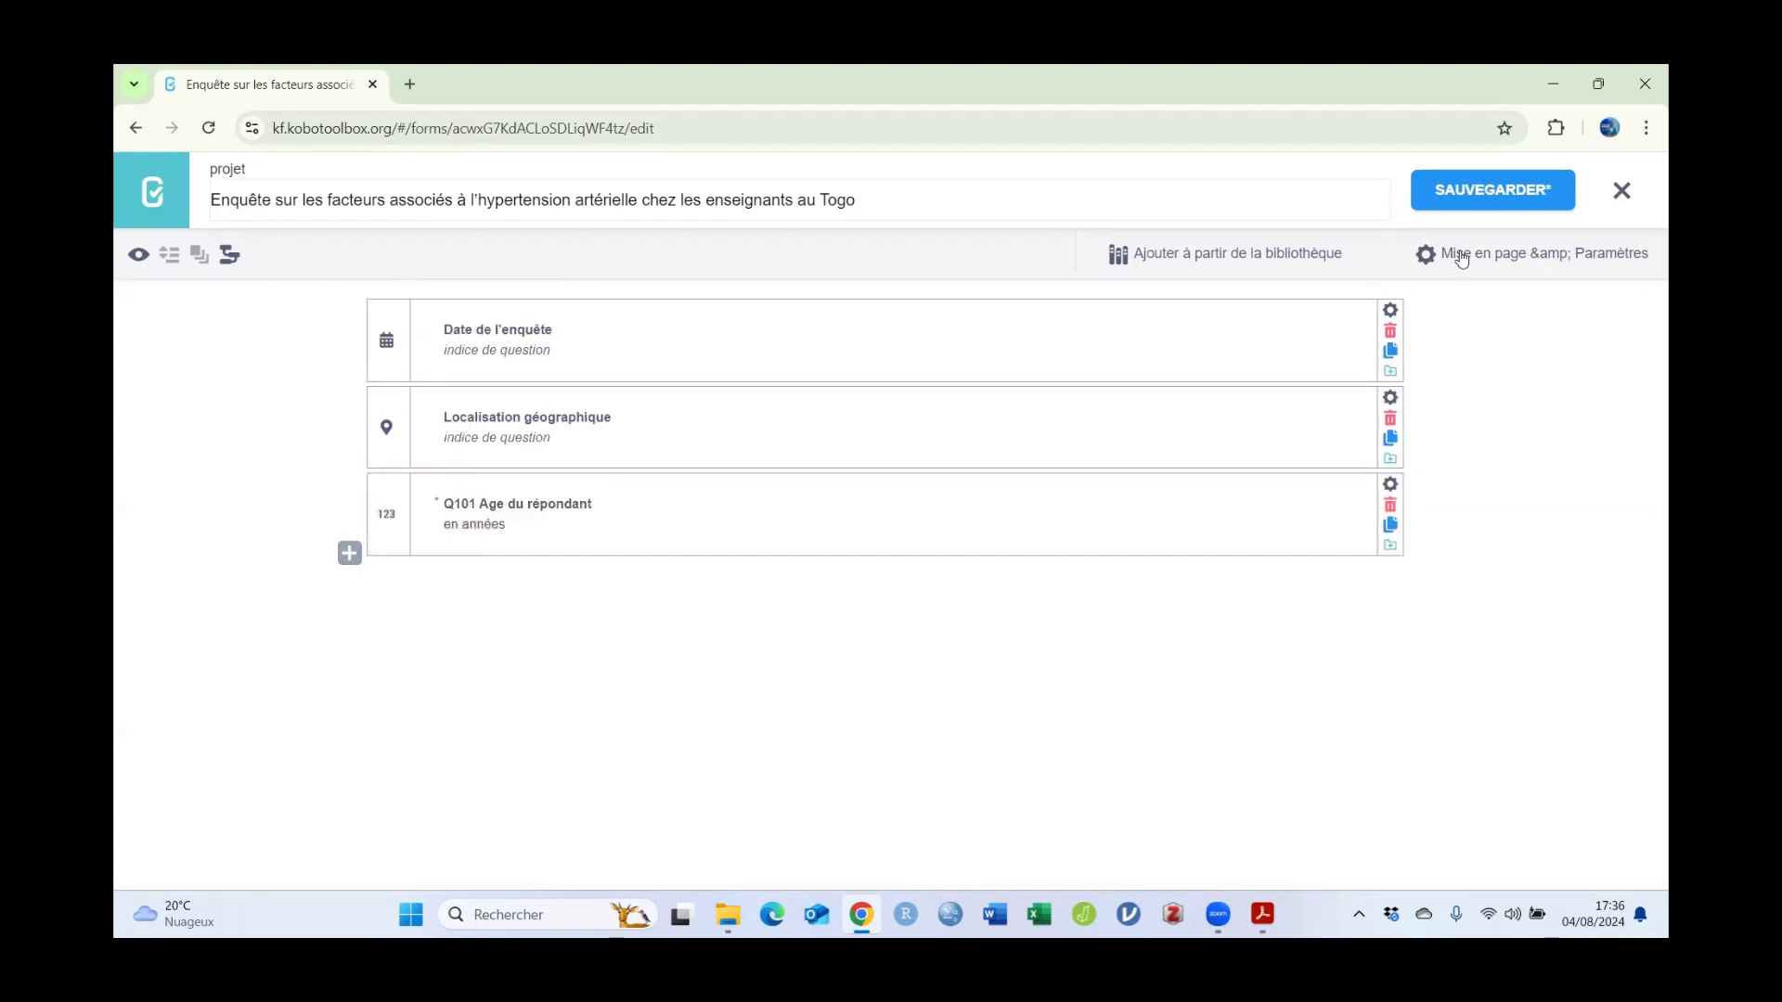
Step: Save the form, test the updated Q101 error message in the preview with the value -1, and close the preview
{"action": "left_click", "coordinate": [1533, 192]}
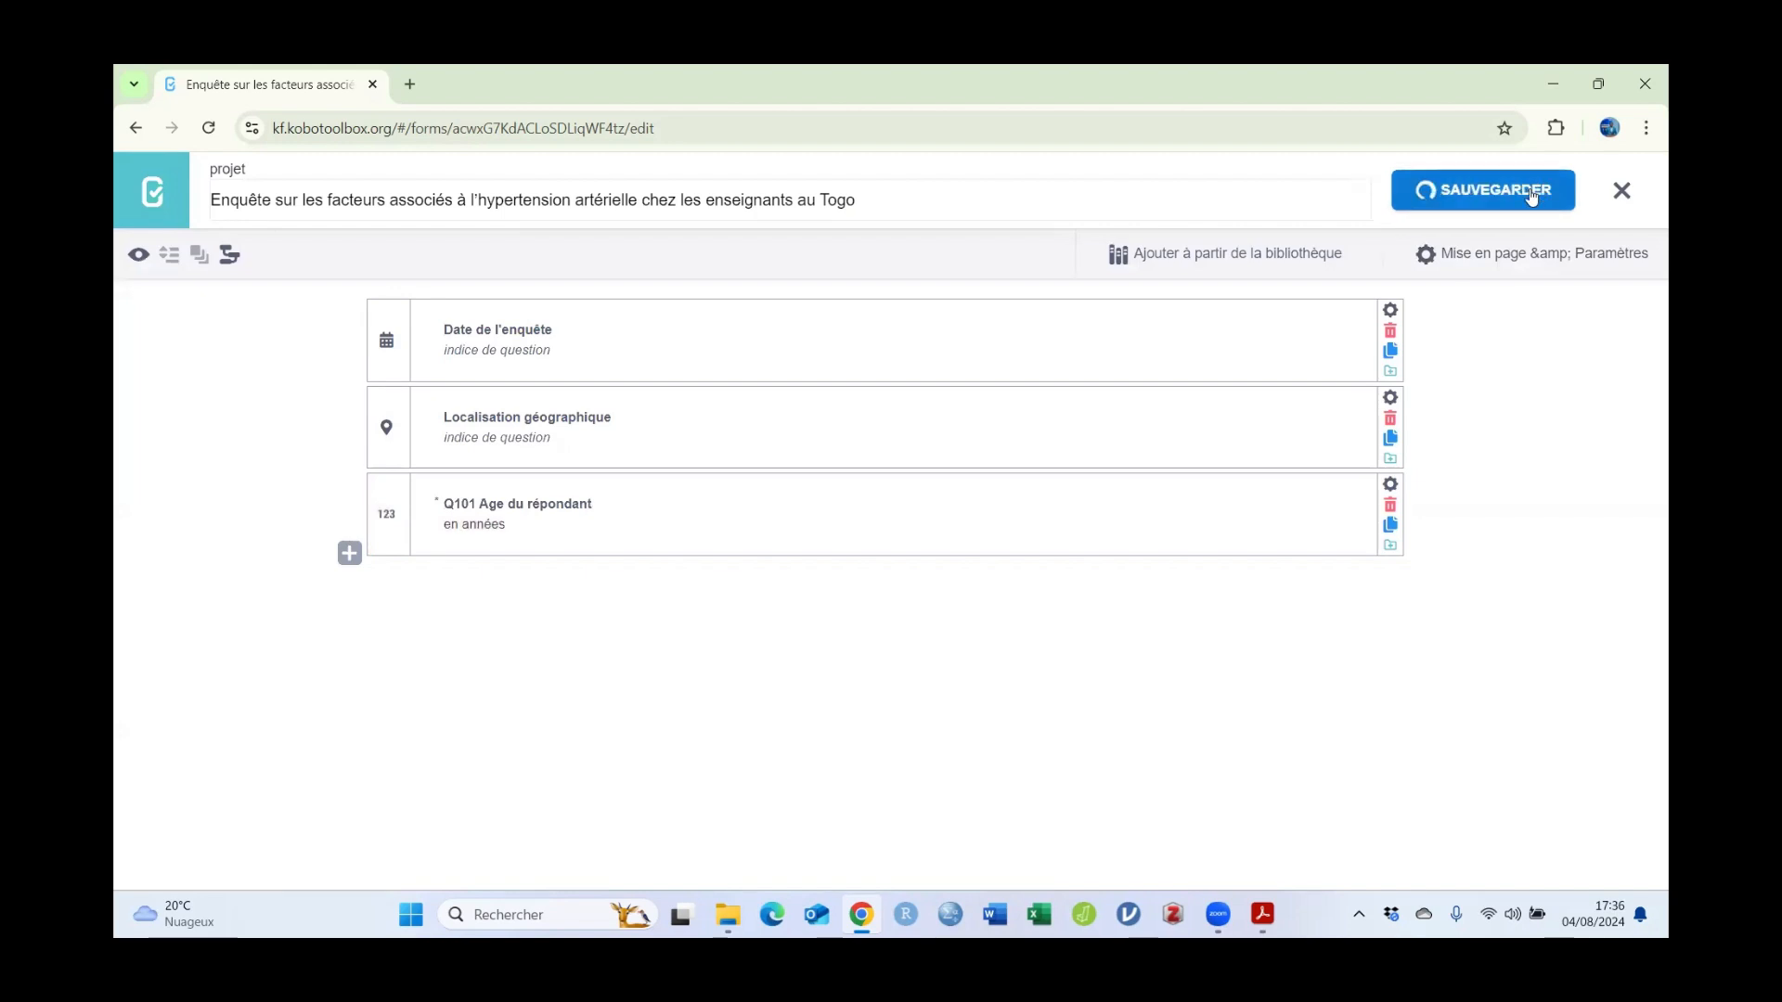
{"action": "left_click", "coordinate": [139, 257]}
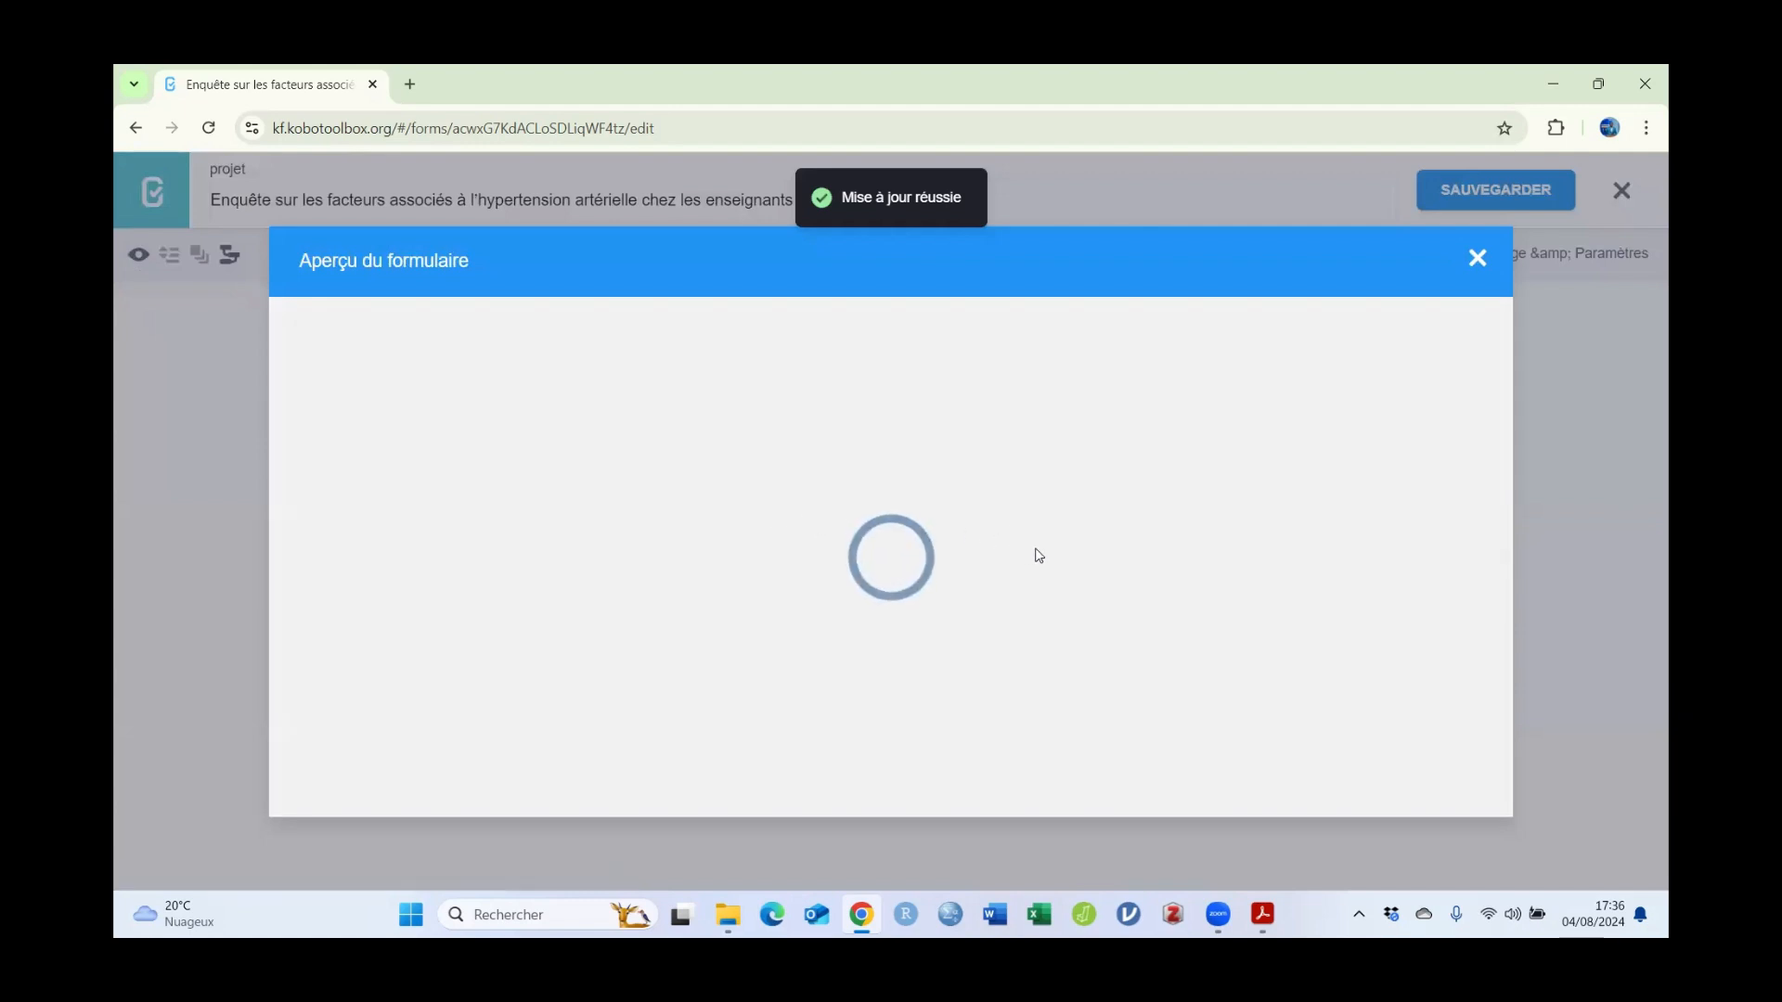
{"action": "scroll", "coordinate": [1161, 584], "scroll_direction": "down", "scroll_amount": 3}
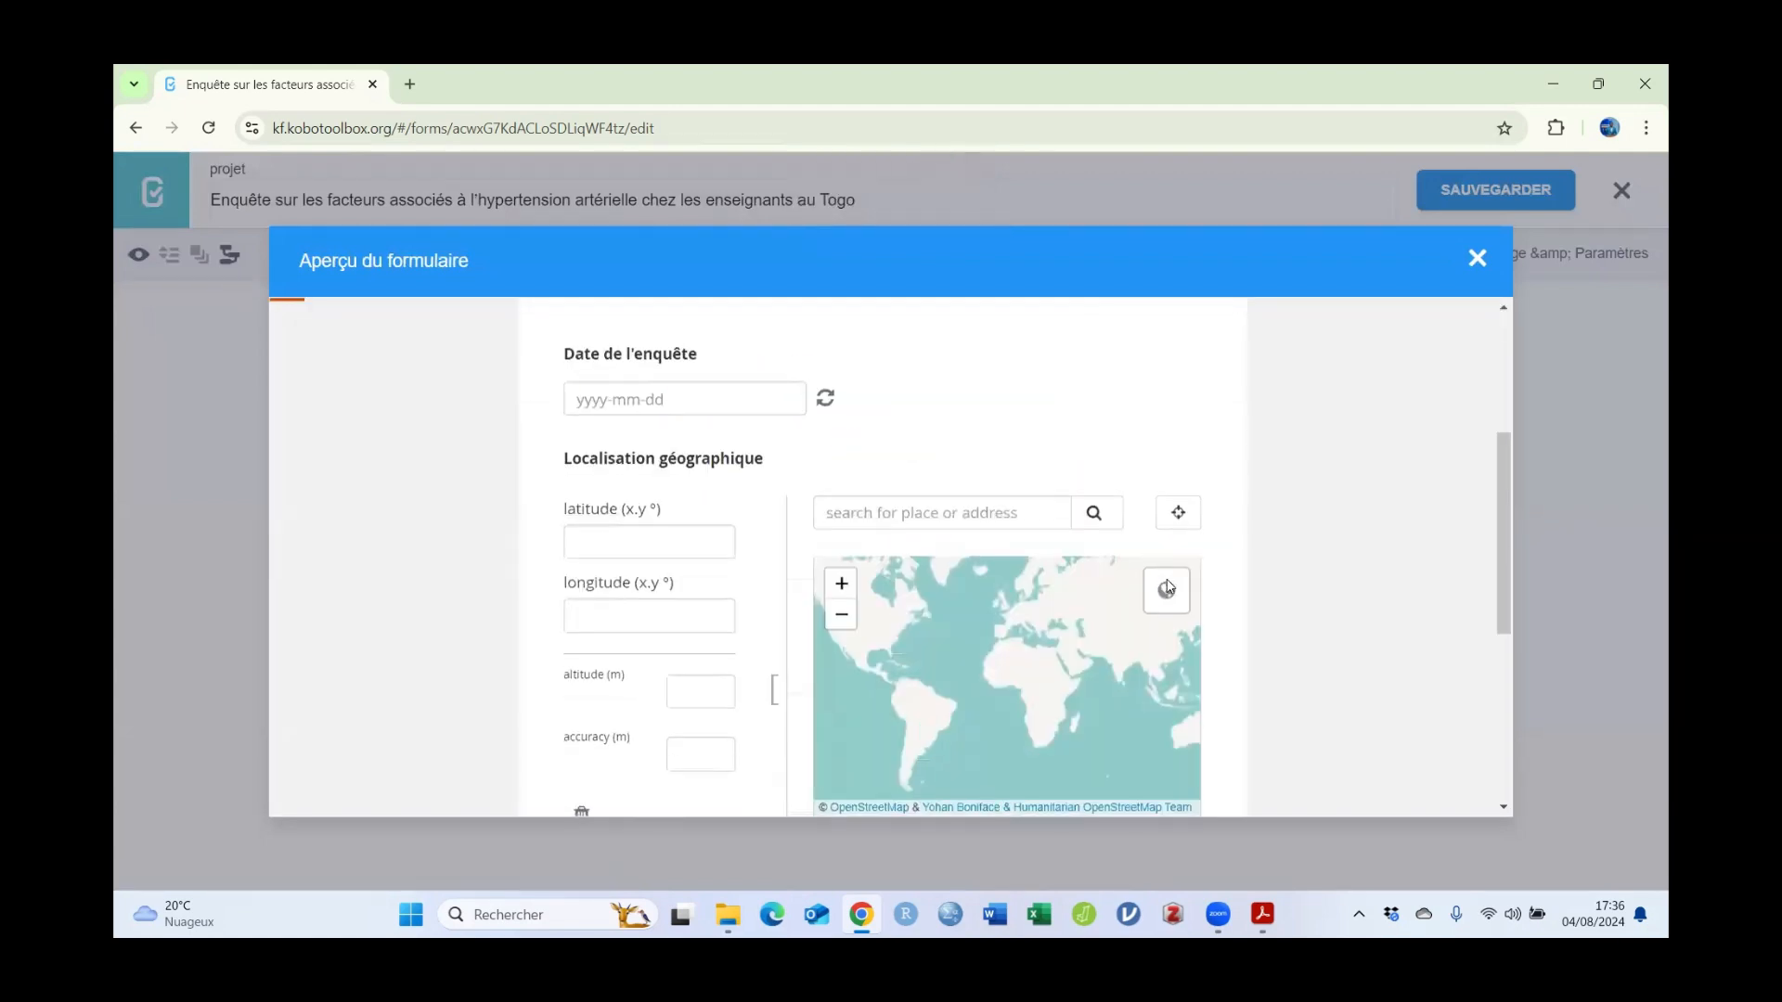
{"action": "scroll", "coordinate": [1166, 588], "scroll_direction": "down", "scroll_amount": 5}
{"action": "left_click", "coordinate": [787, 512]}
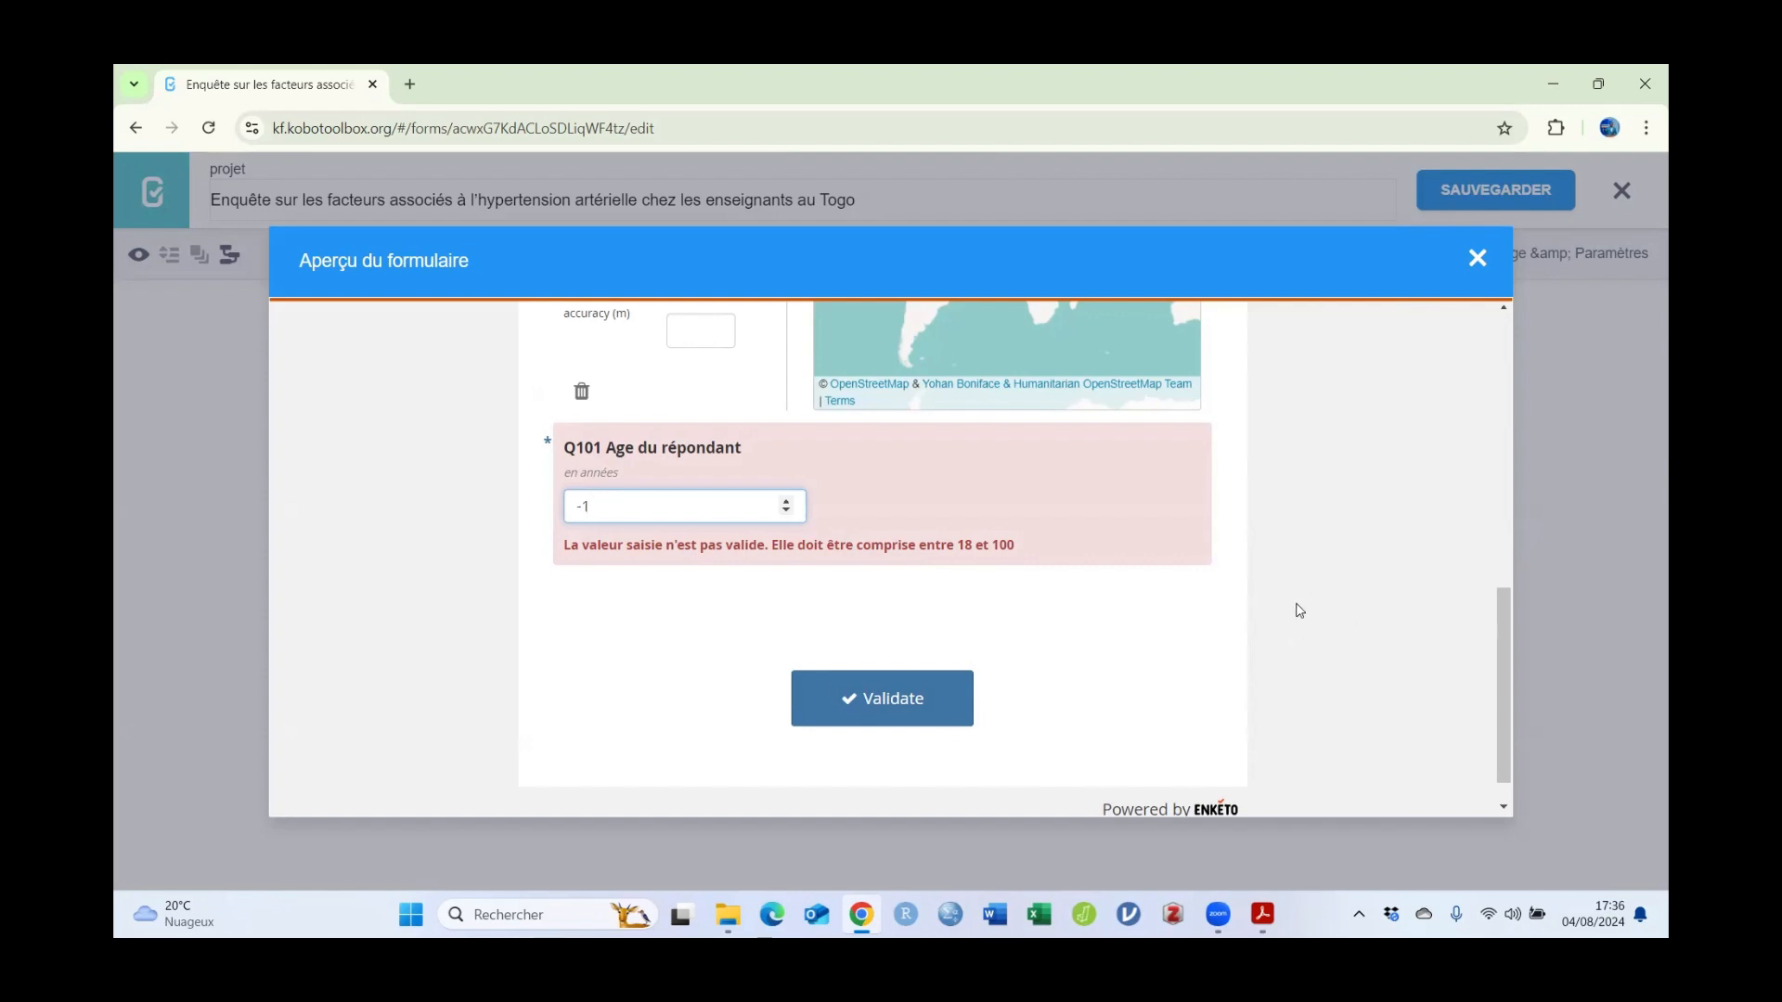
{"action": "scroll", "coordinate": [1316, 595], "scroll_direction": "up", "scroll_amount": 3}
{"action": "scroll", "coordinate": [1316, 594], "scroll_direction": "up", "scroll_amount": 5}
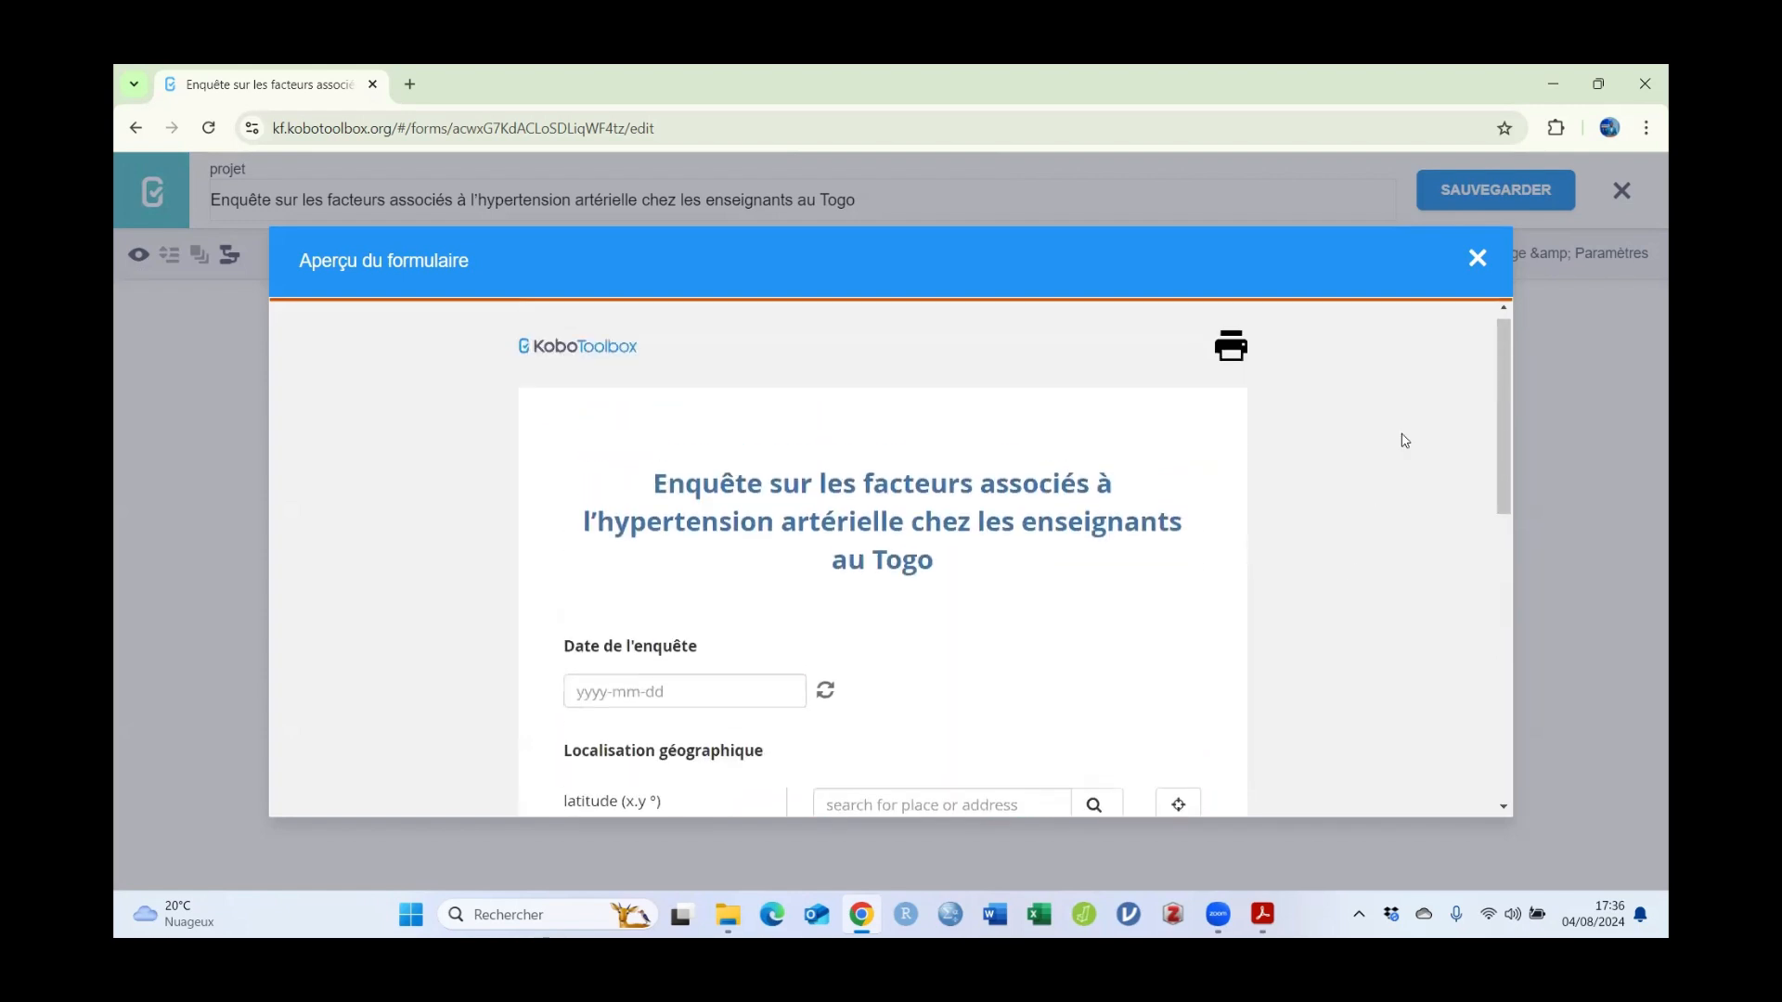
{"action": "left_click", "coordinate": [1478, 260]}
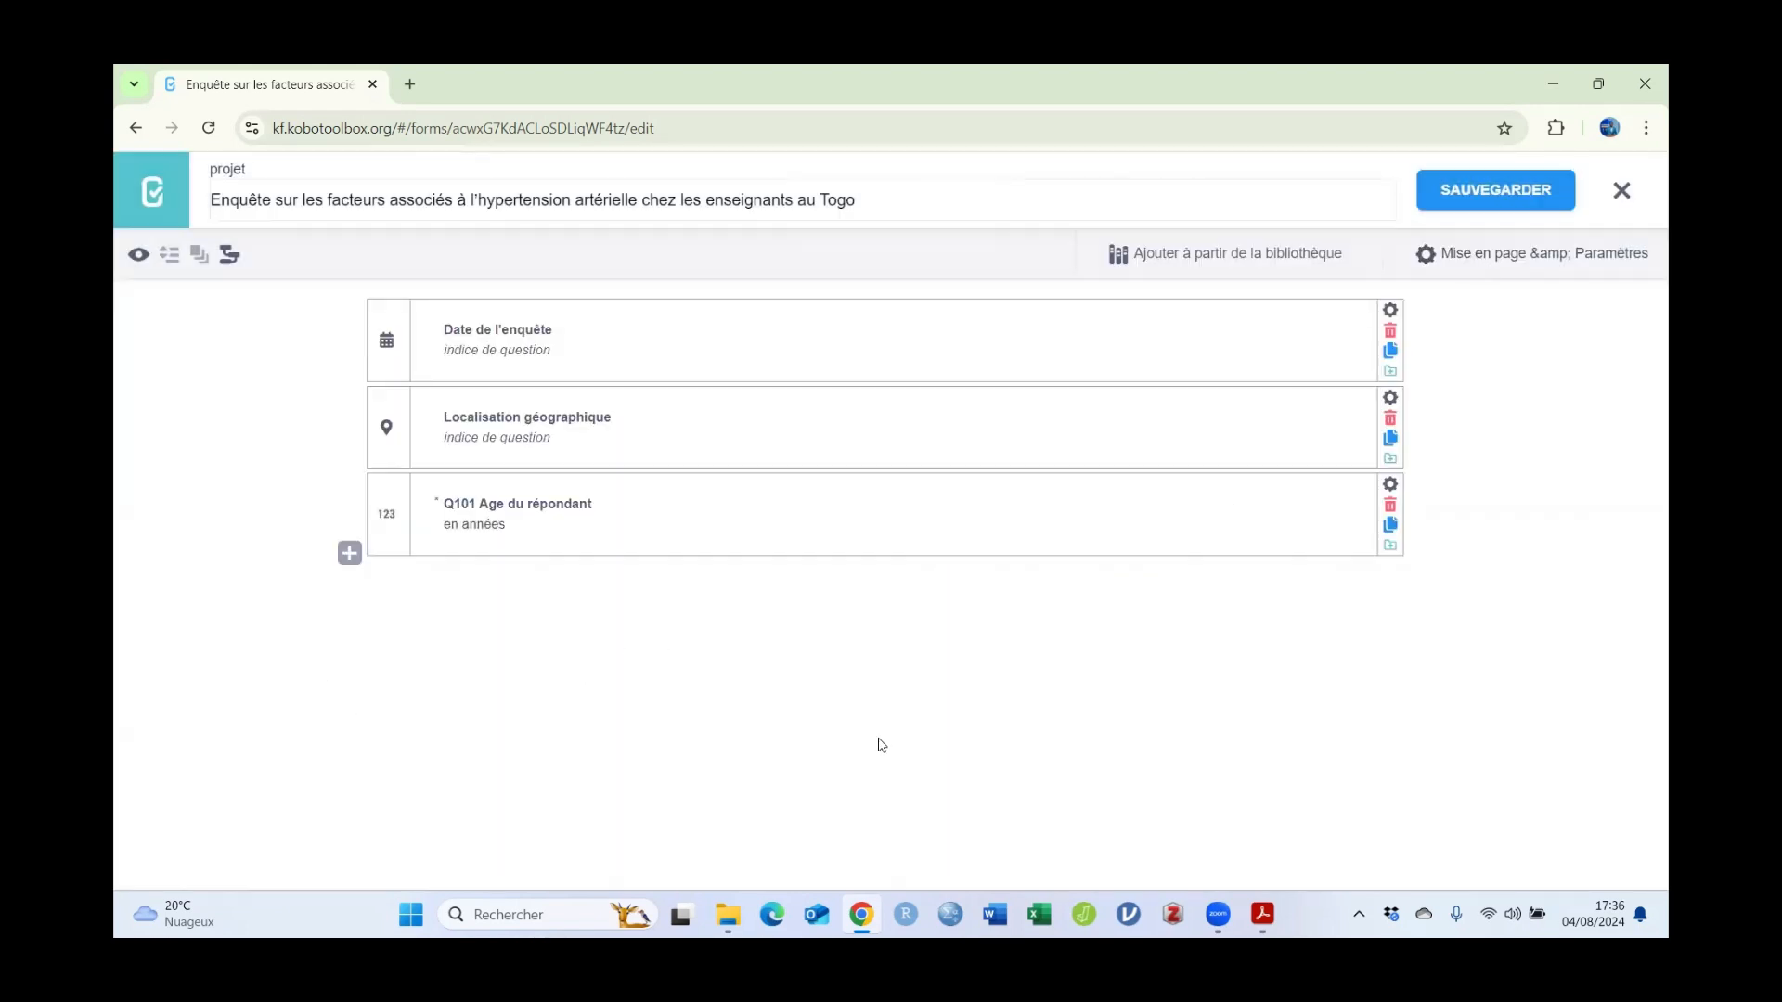
Step: Switch to the PDF questionnaire in Acrobat and copy the text "Q102 Sexe du répondant"
{"action": "left_click", "coordinate": [1263, 914]}
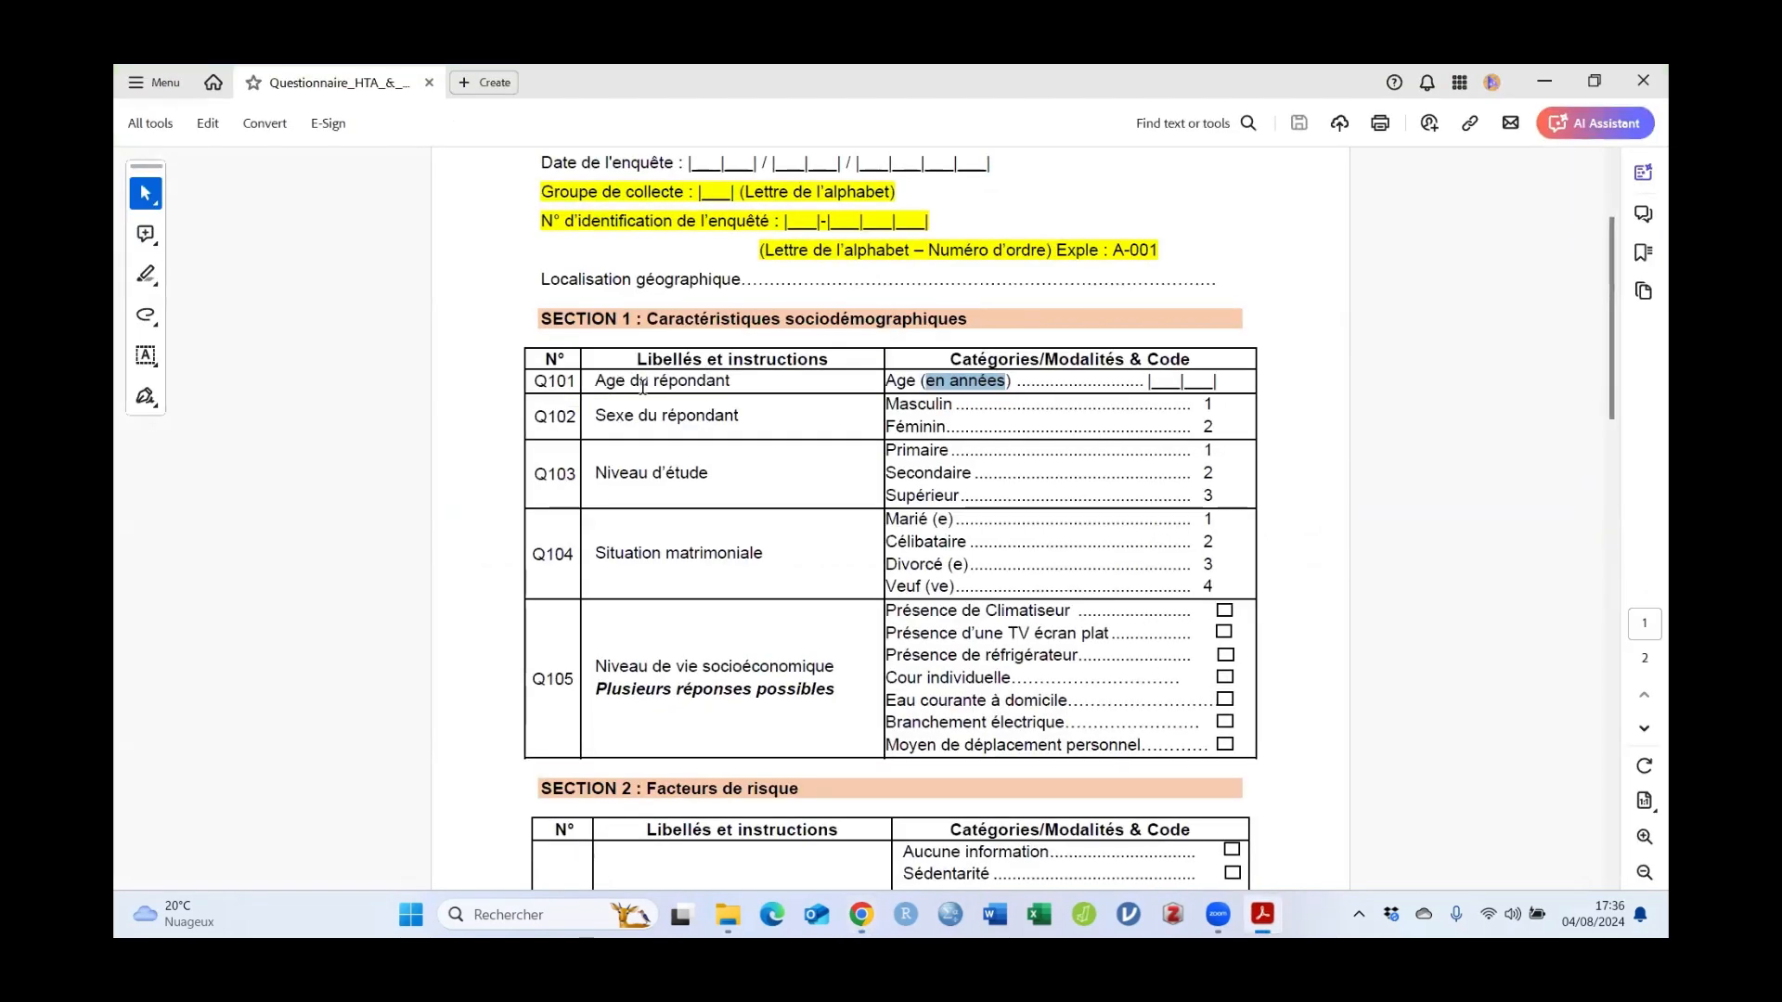
{"action": "left_click_drag", "start_coordinate": [577, 415], "coordinate": [715, 420]}
{"action": "key", "text": "ctrl+c"}
{"action": "left_click", "coordinate": [551, 420]}
{"action": "right_click", "coordinate": [714, 419]}
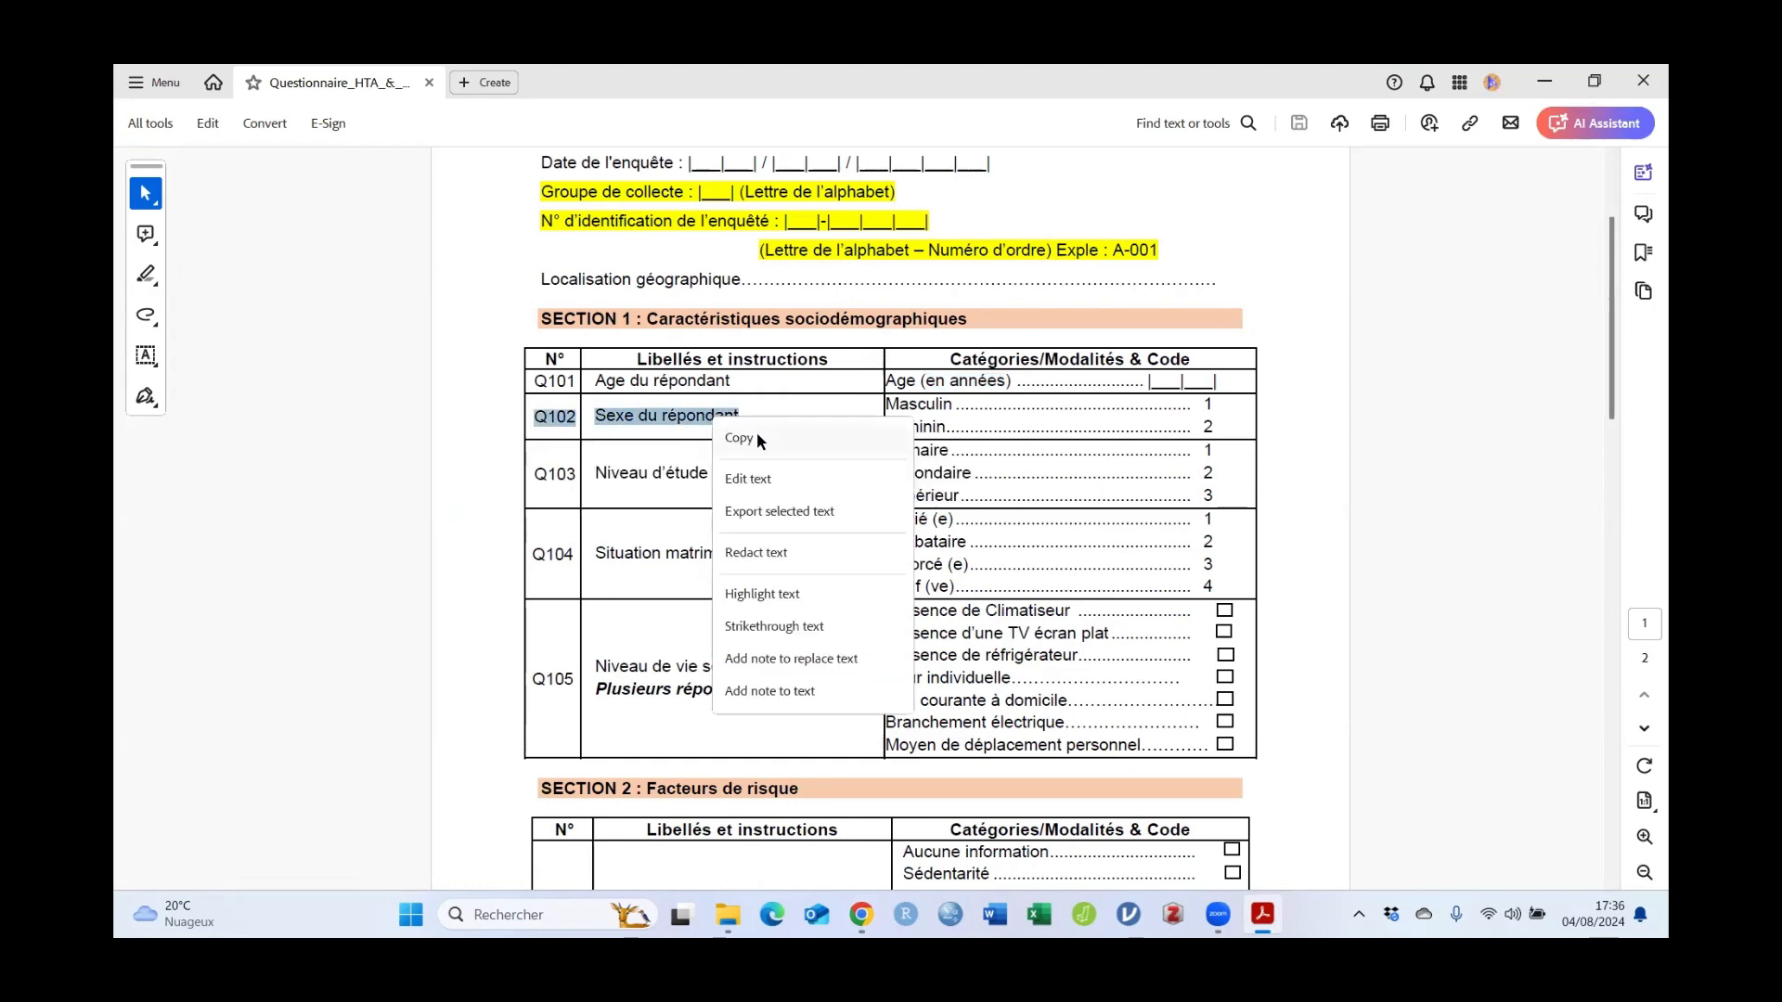
{"action": "left_click", "coordinate": [756, 436]}
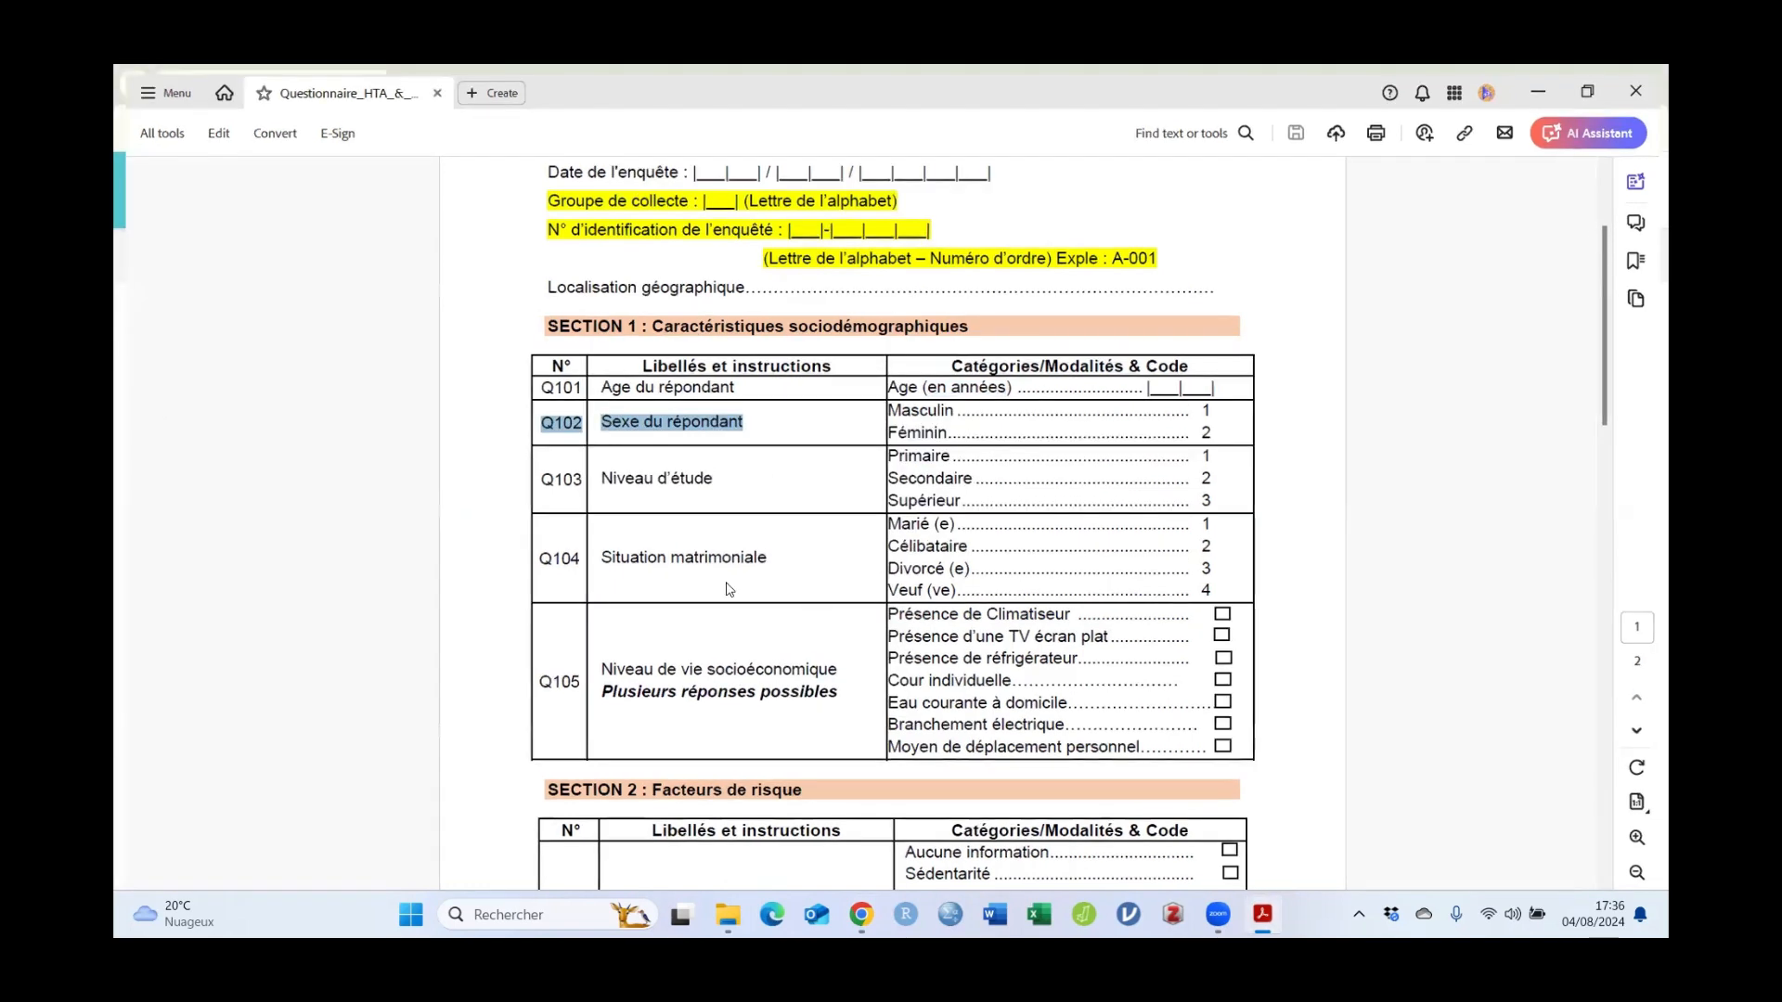
Step: Back in the KoboToolbox form, add the question "Q102 Sexe du répondant" below Q101 with the type "Sélectionner un"
{"action": "key", "text": "alt+Tab"}
{"action": "left_click", "coordinate": [351, 560]}
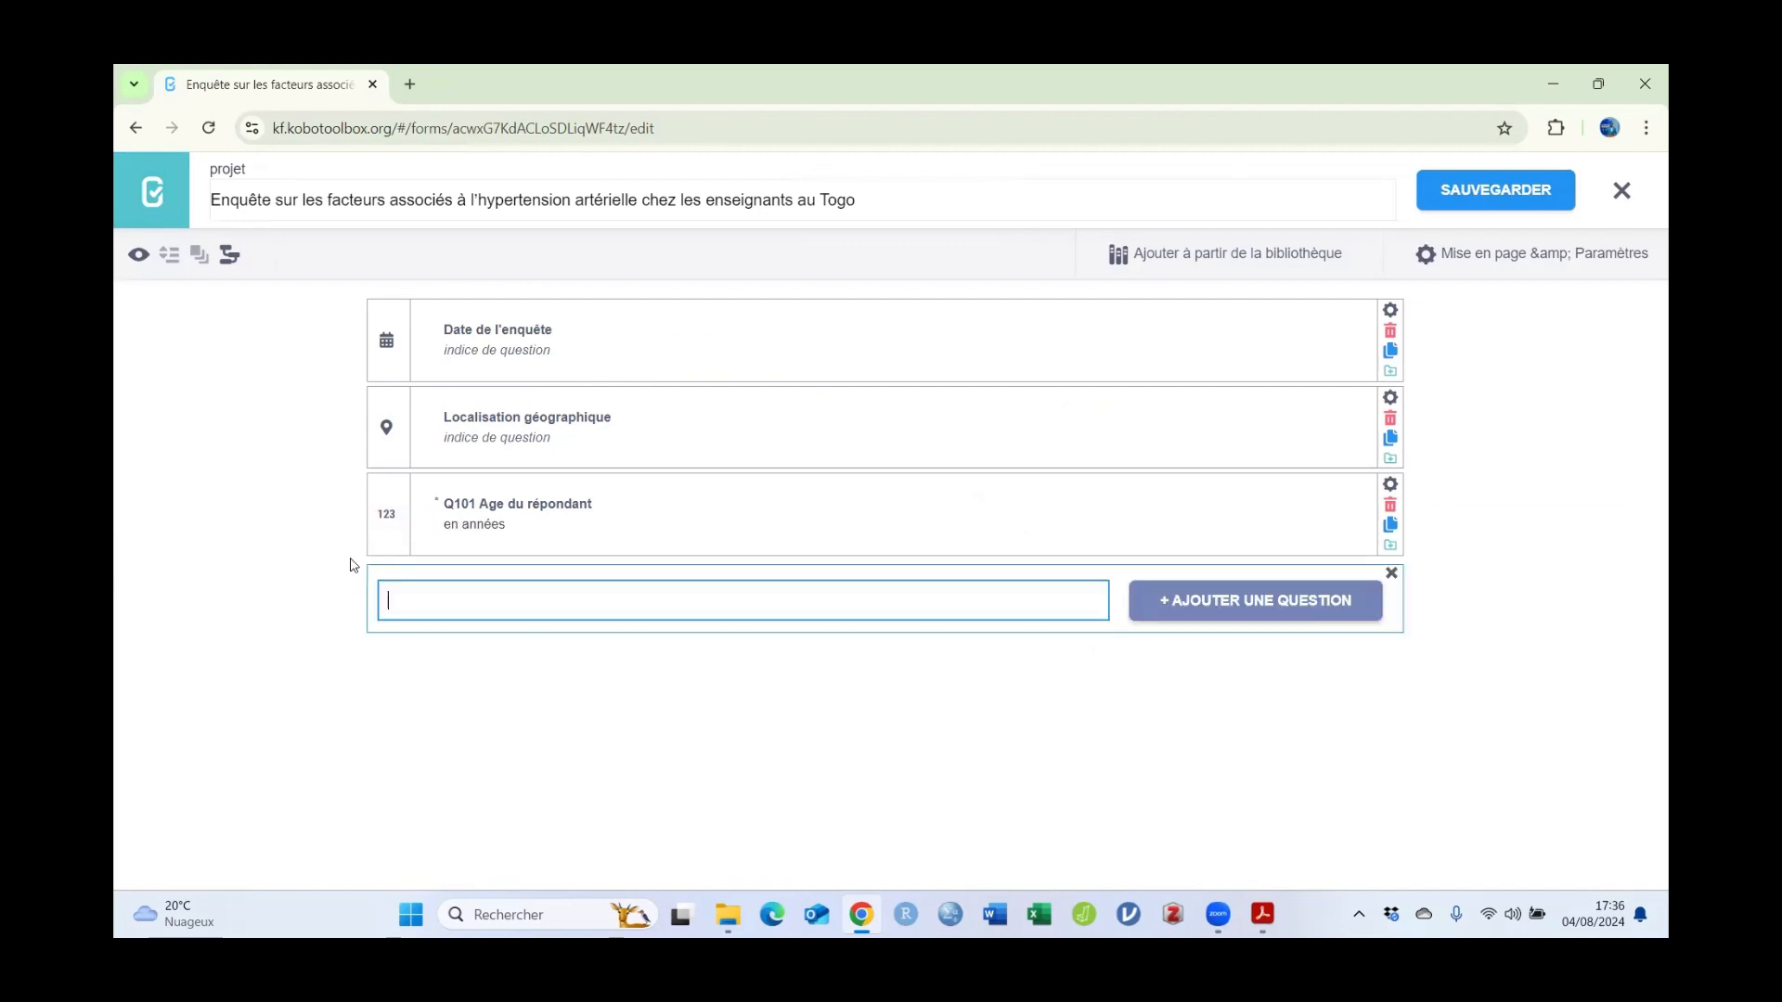
{"action": "right_click", "coordinate": [416, 602]}
{"action": "left_click", "coordinate": [490, 339]}
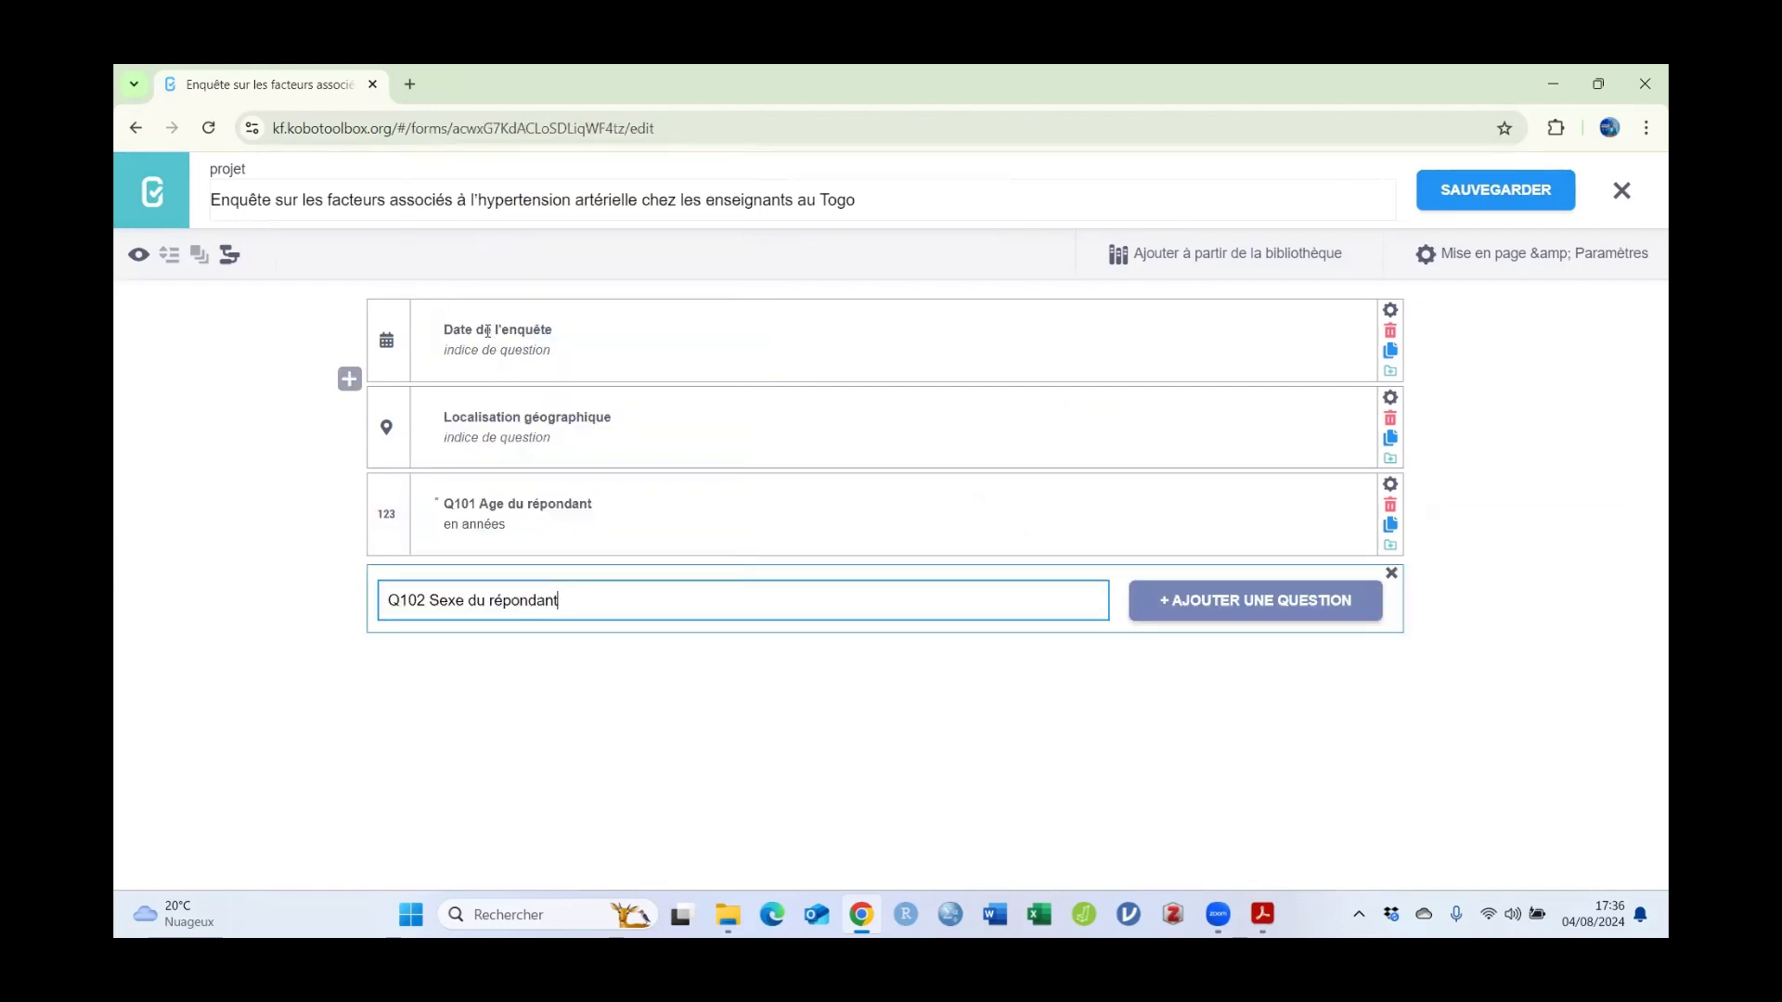
{"action": "left_click", "coordinate": [1255, 601]}
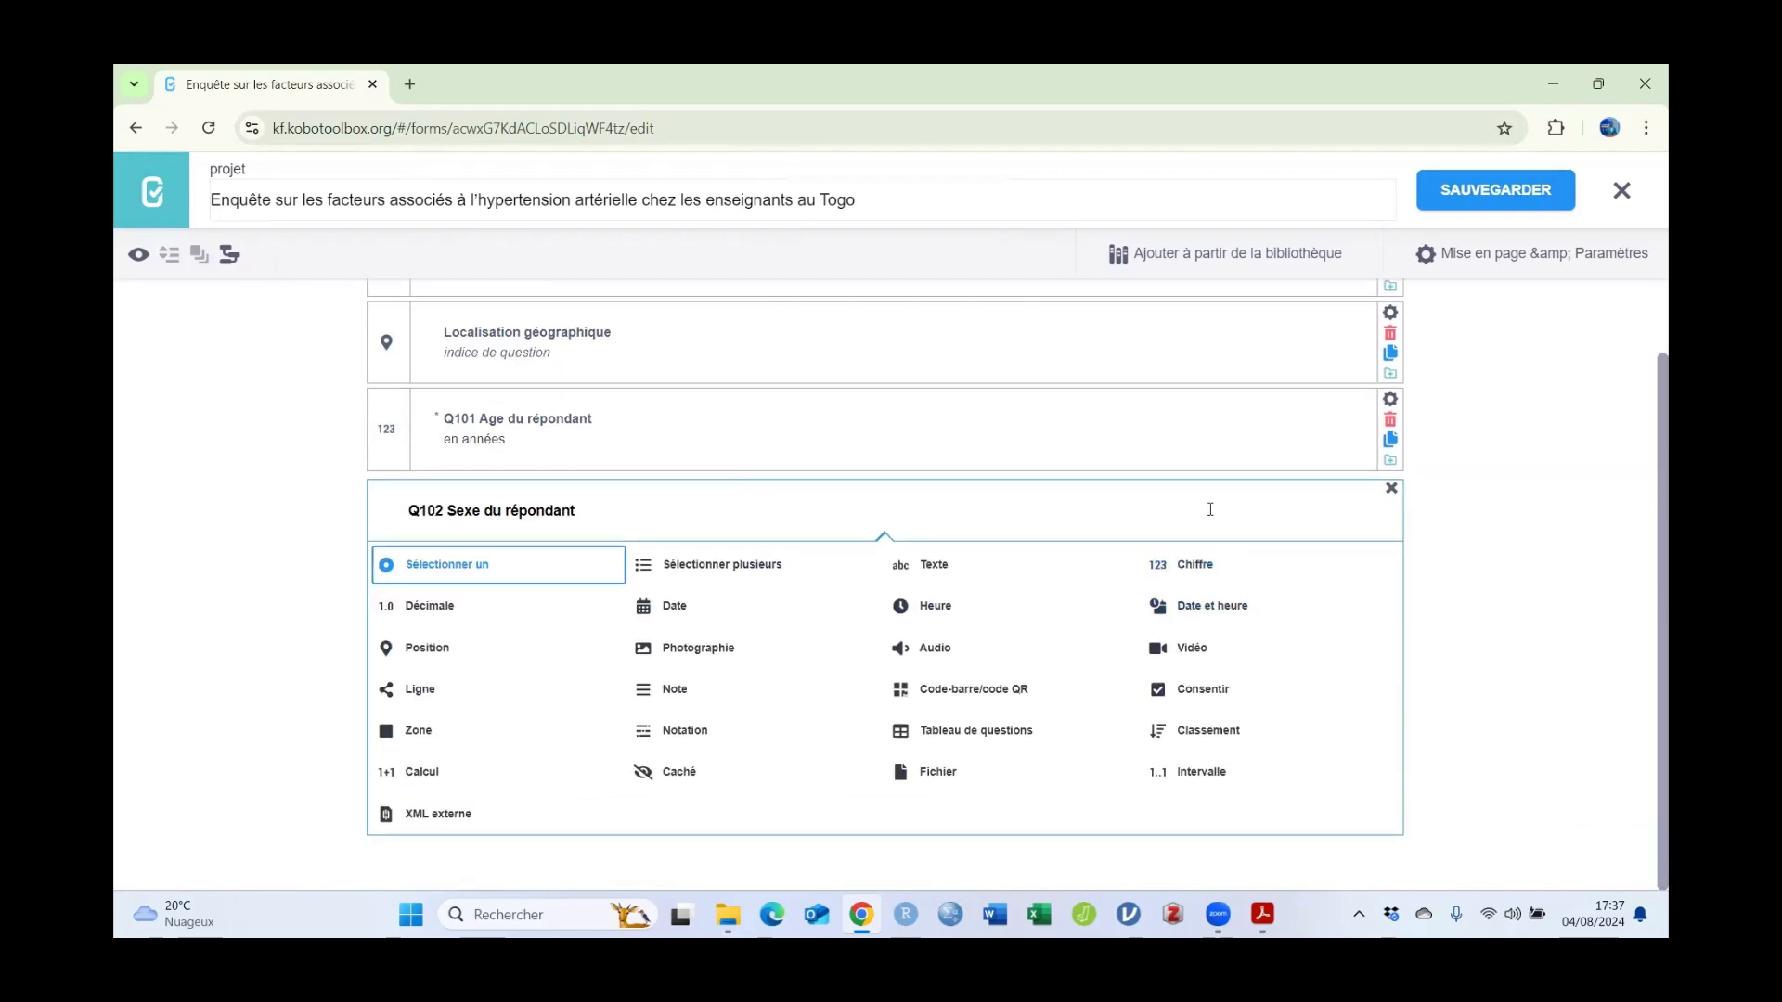
{"action": "left_click", "coordinate": [1262, 914]}
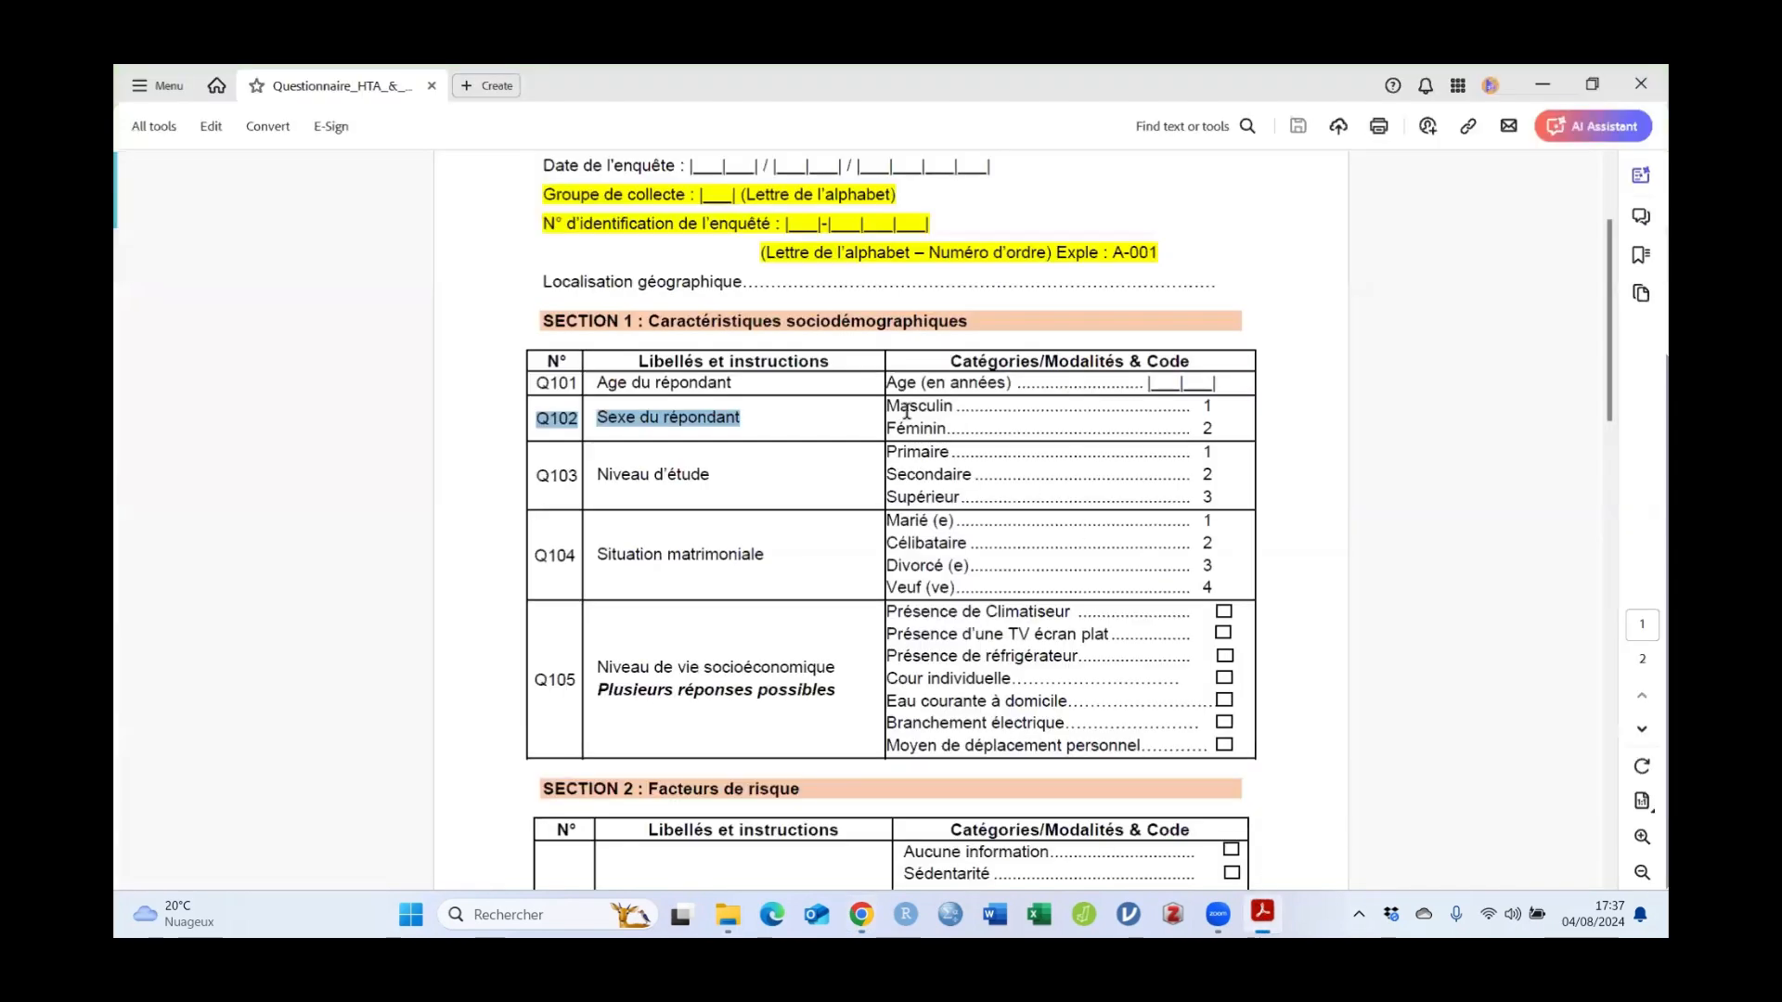
{"action": "left_click", "coordinate": [1262, 914]}
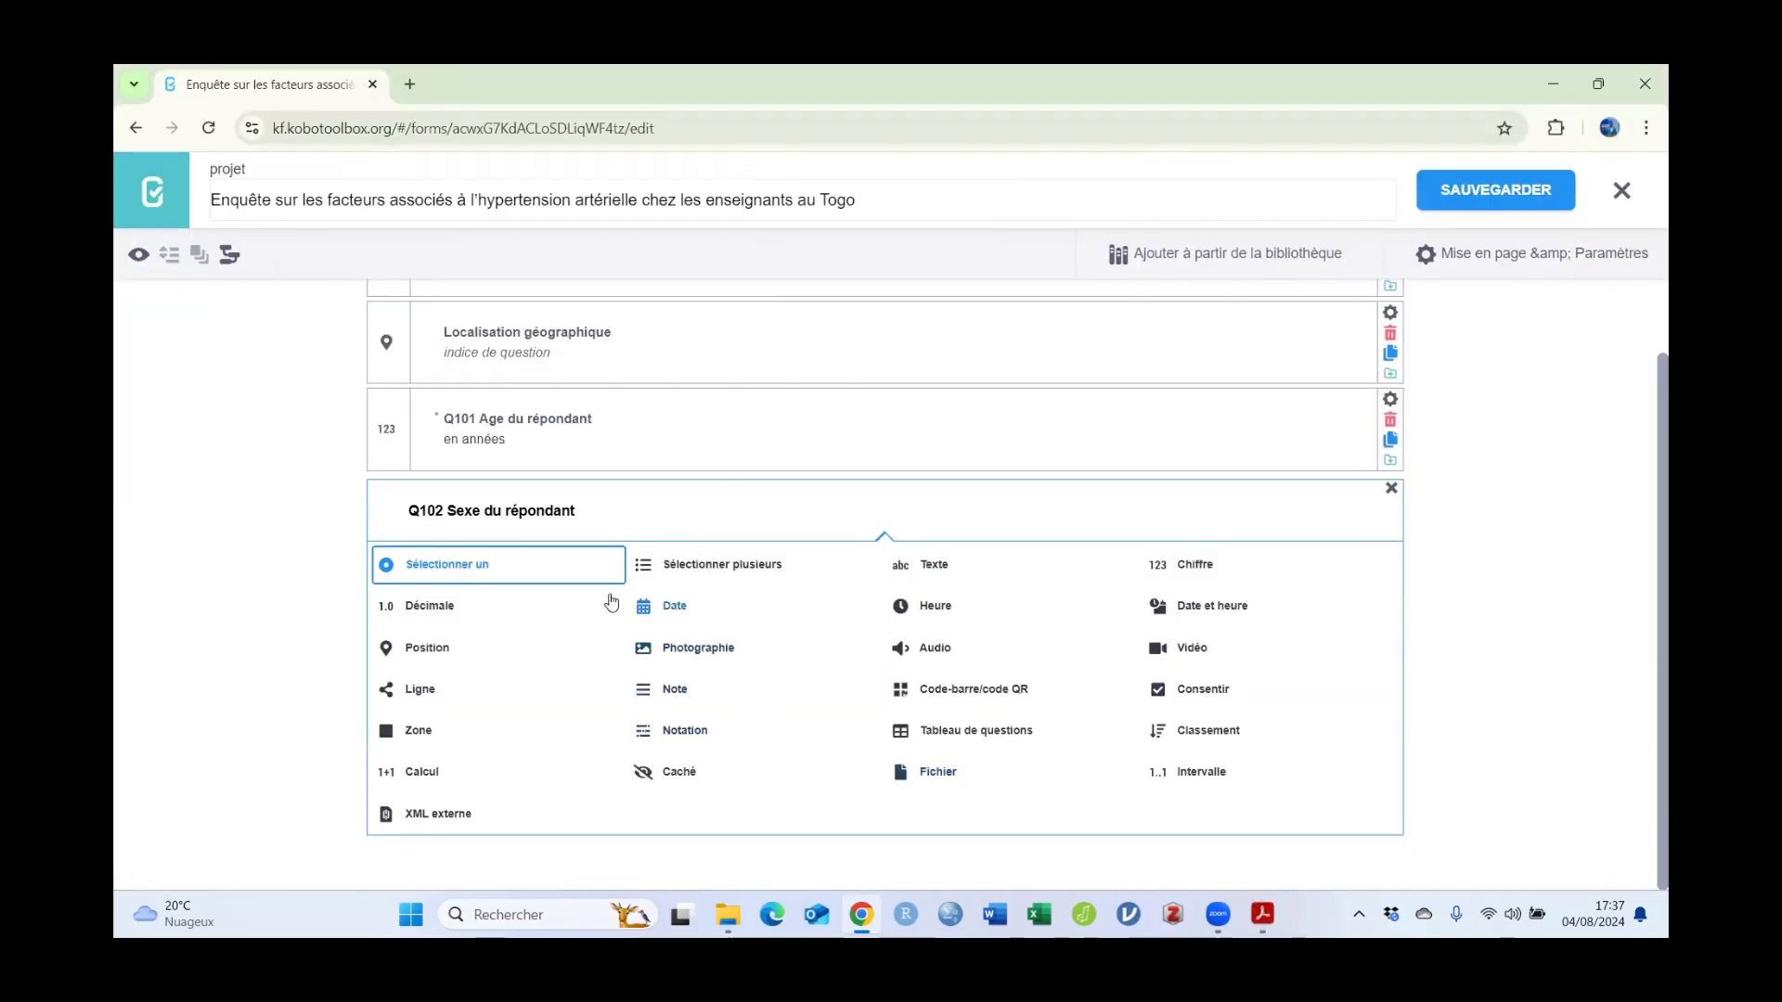
{"action": "left_click", "coordinate": [454, 568]}
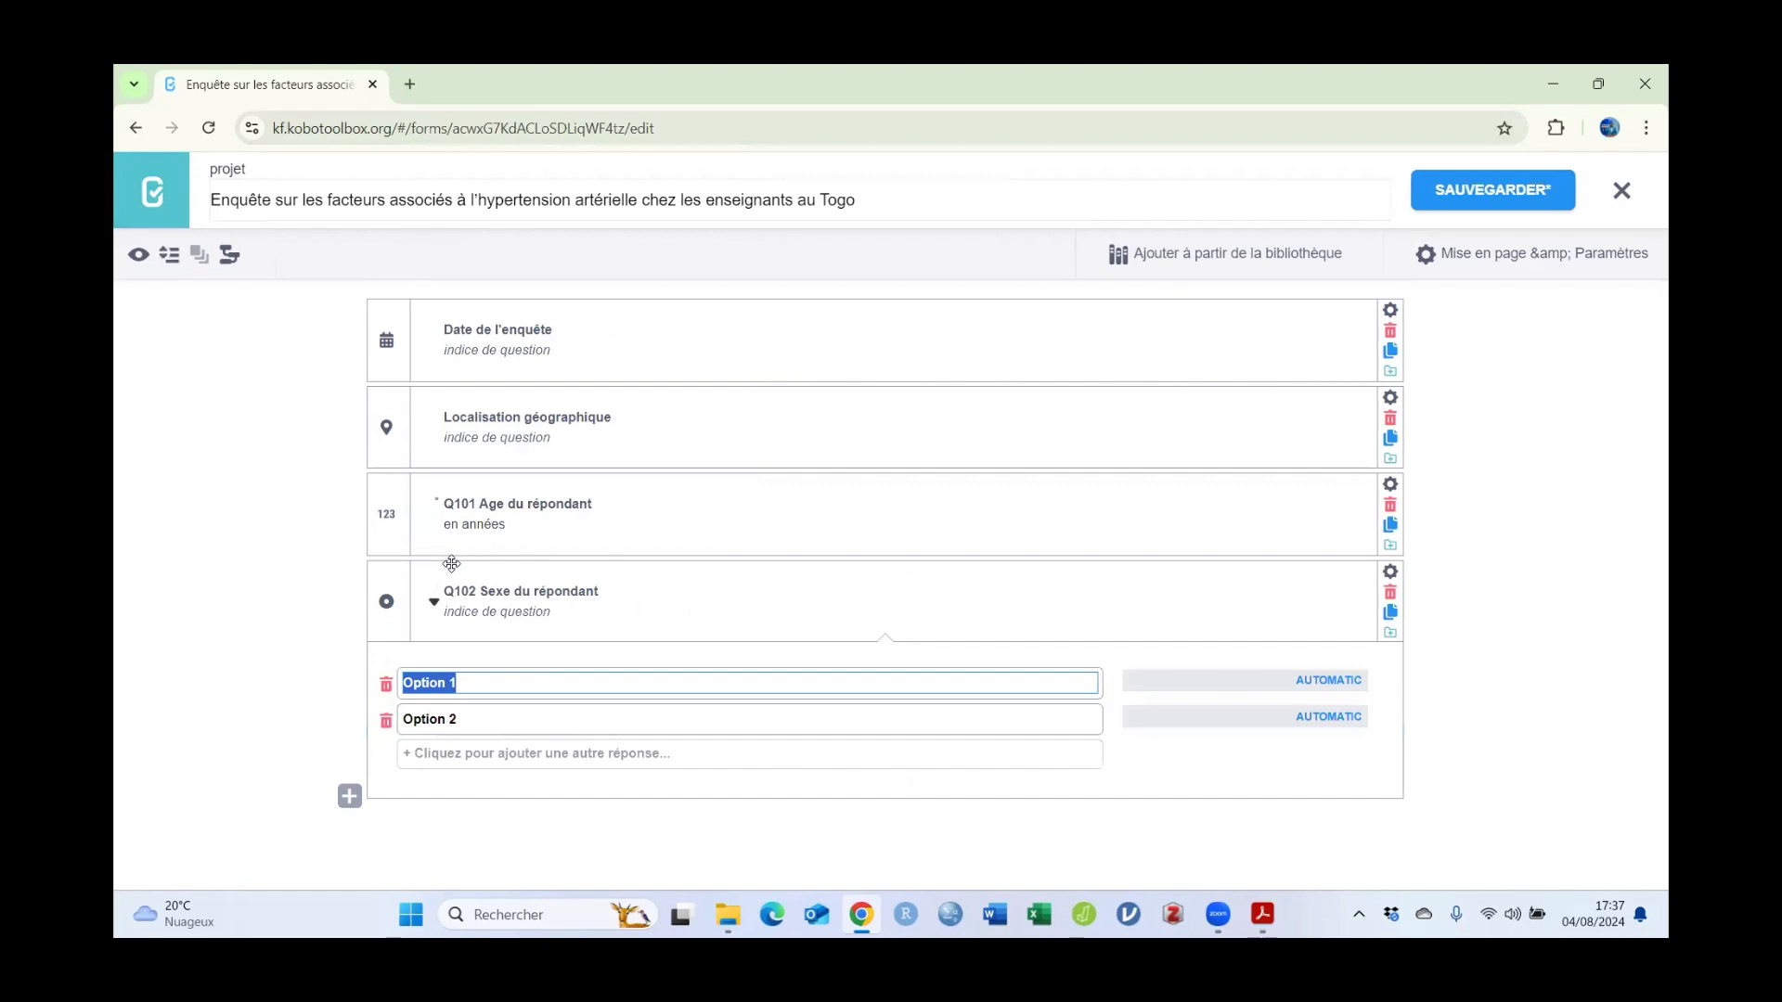
Step: Name the two Q102 answer choices "Masculin" and "Féminin"
{"action": "type", "text": "Masculin"}
{"action": "key", "text": "Tab"}
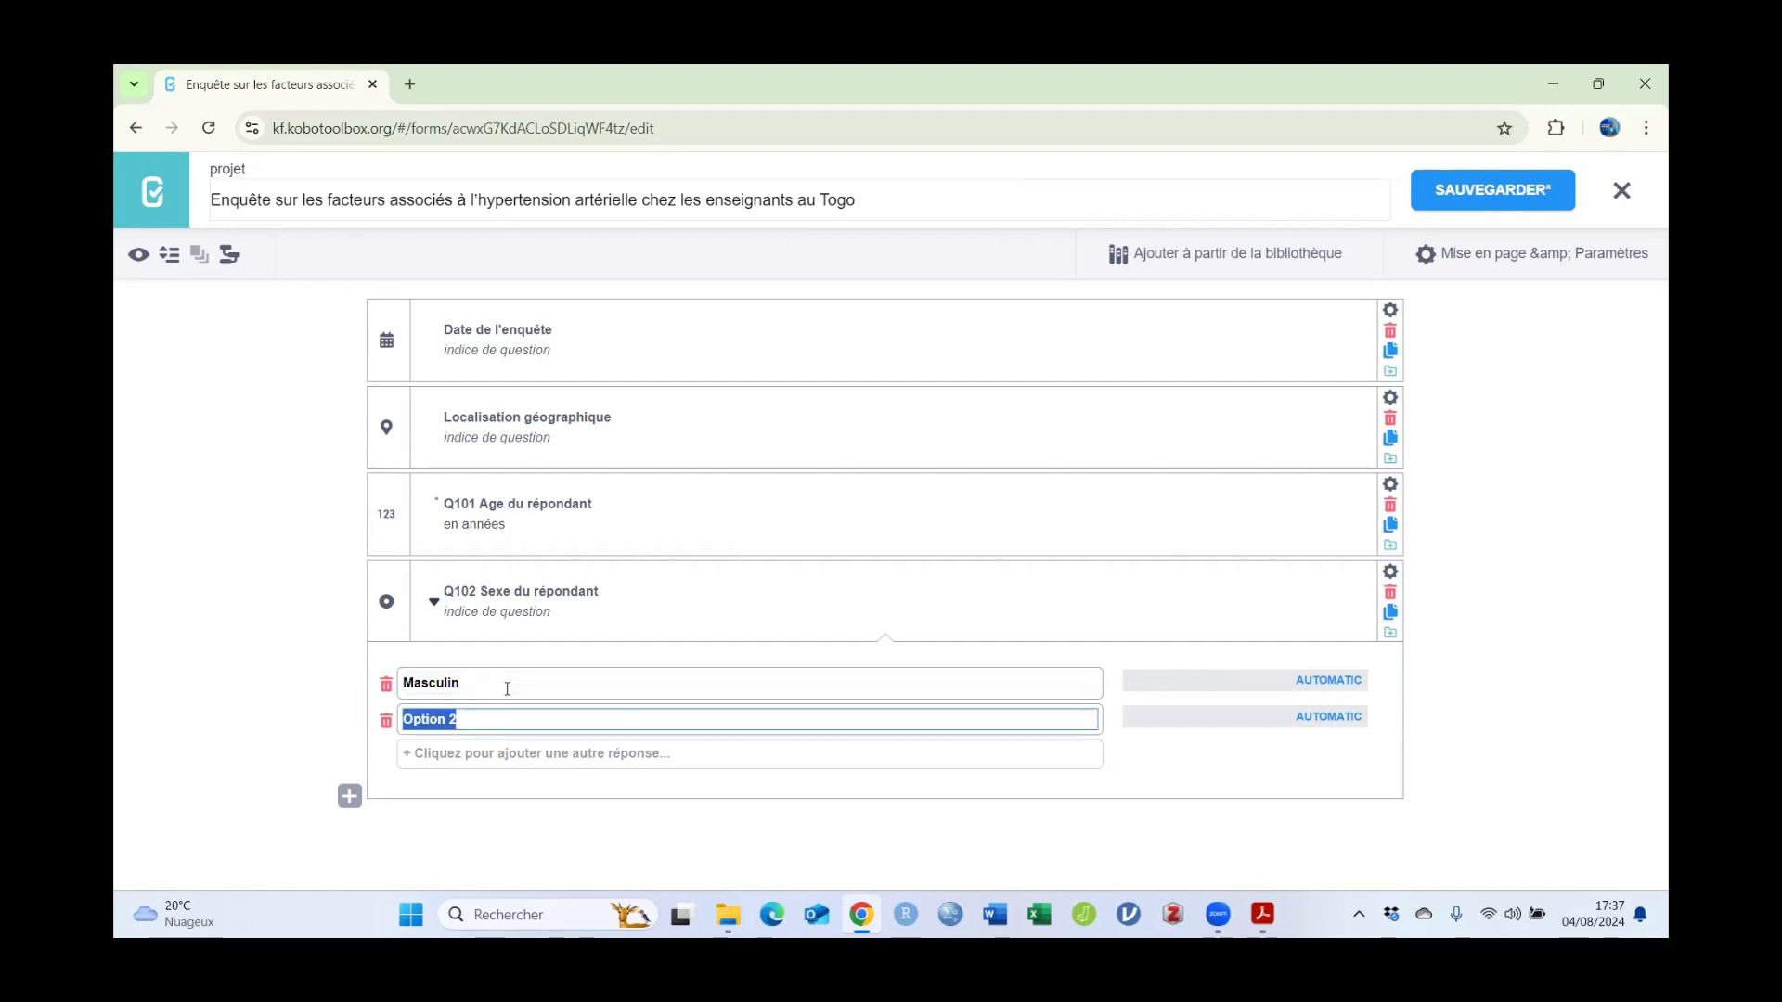
{"action": "type", "text": "Féminin"}
{"action": "left_click", "coordinate": [1440, 800]}
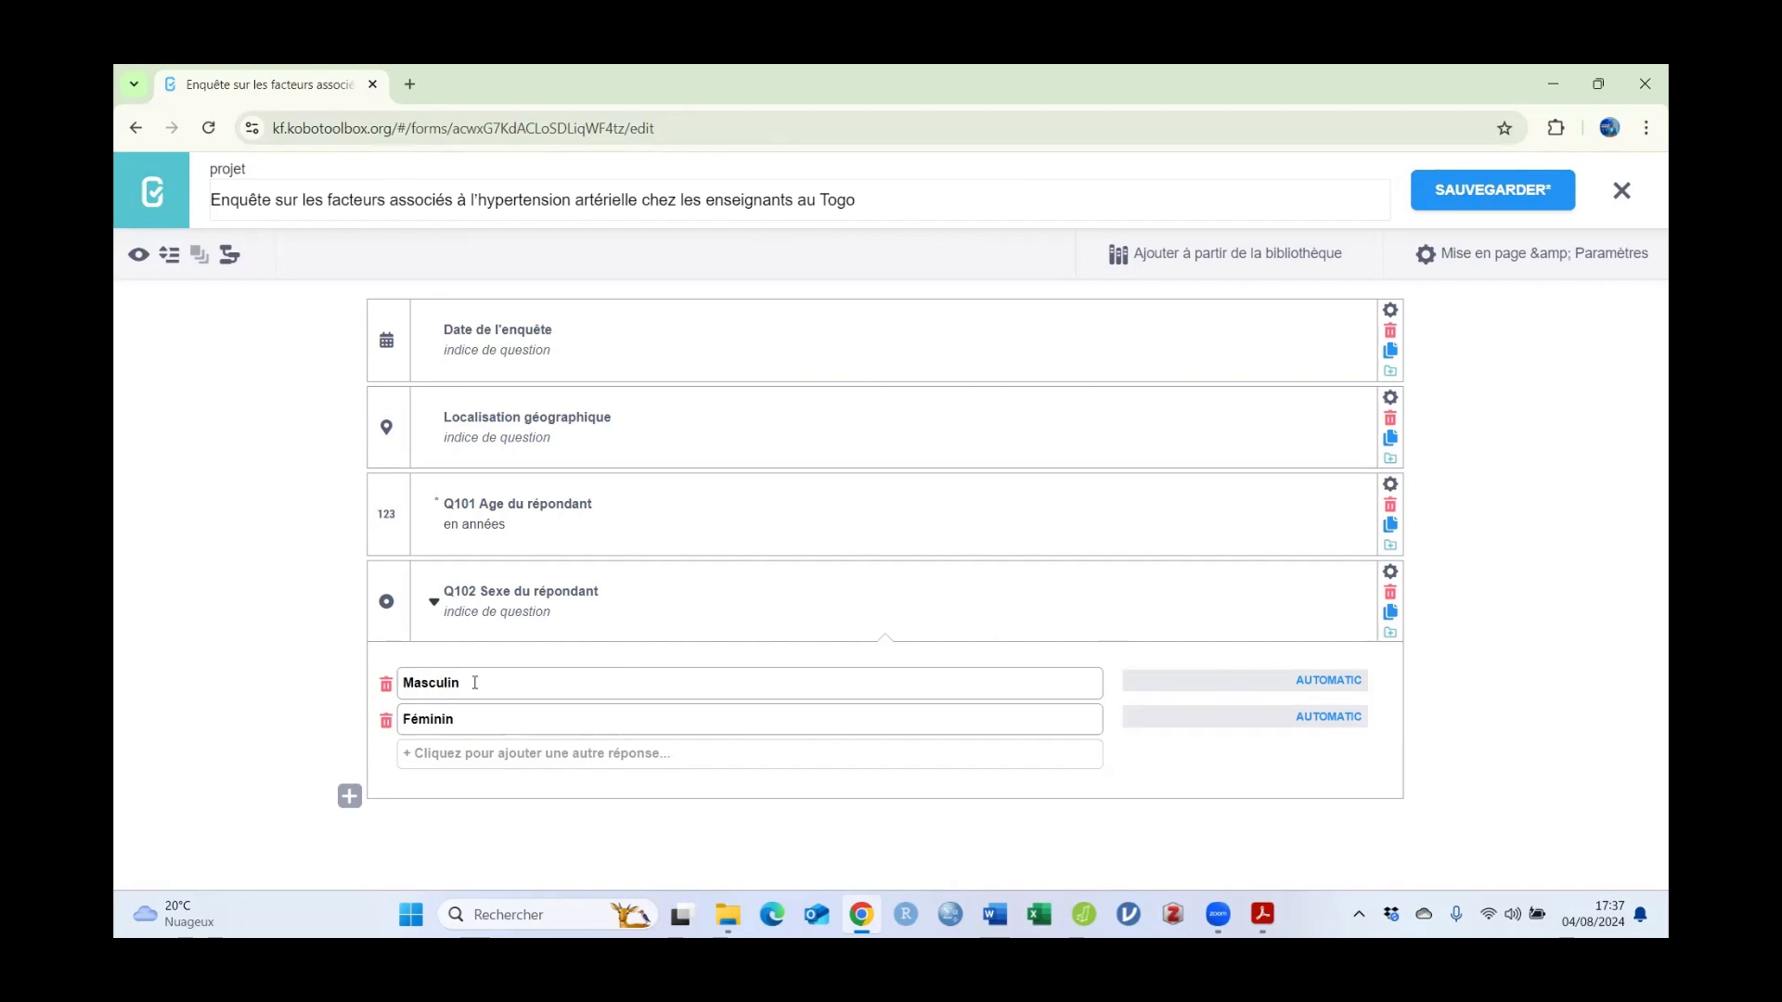
Step: Check the Q102 codes in the PDF questionnaire and set the choice values to 1 for Masculin and 2 for Féminin
{"action": "left_click", "coordinate": [1262, 914]}
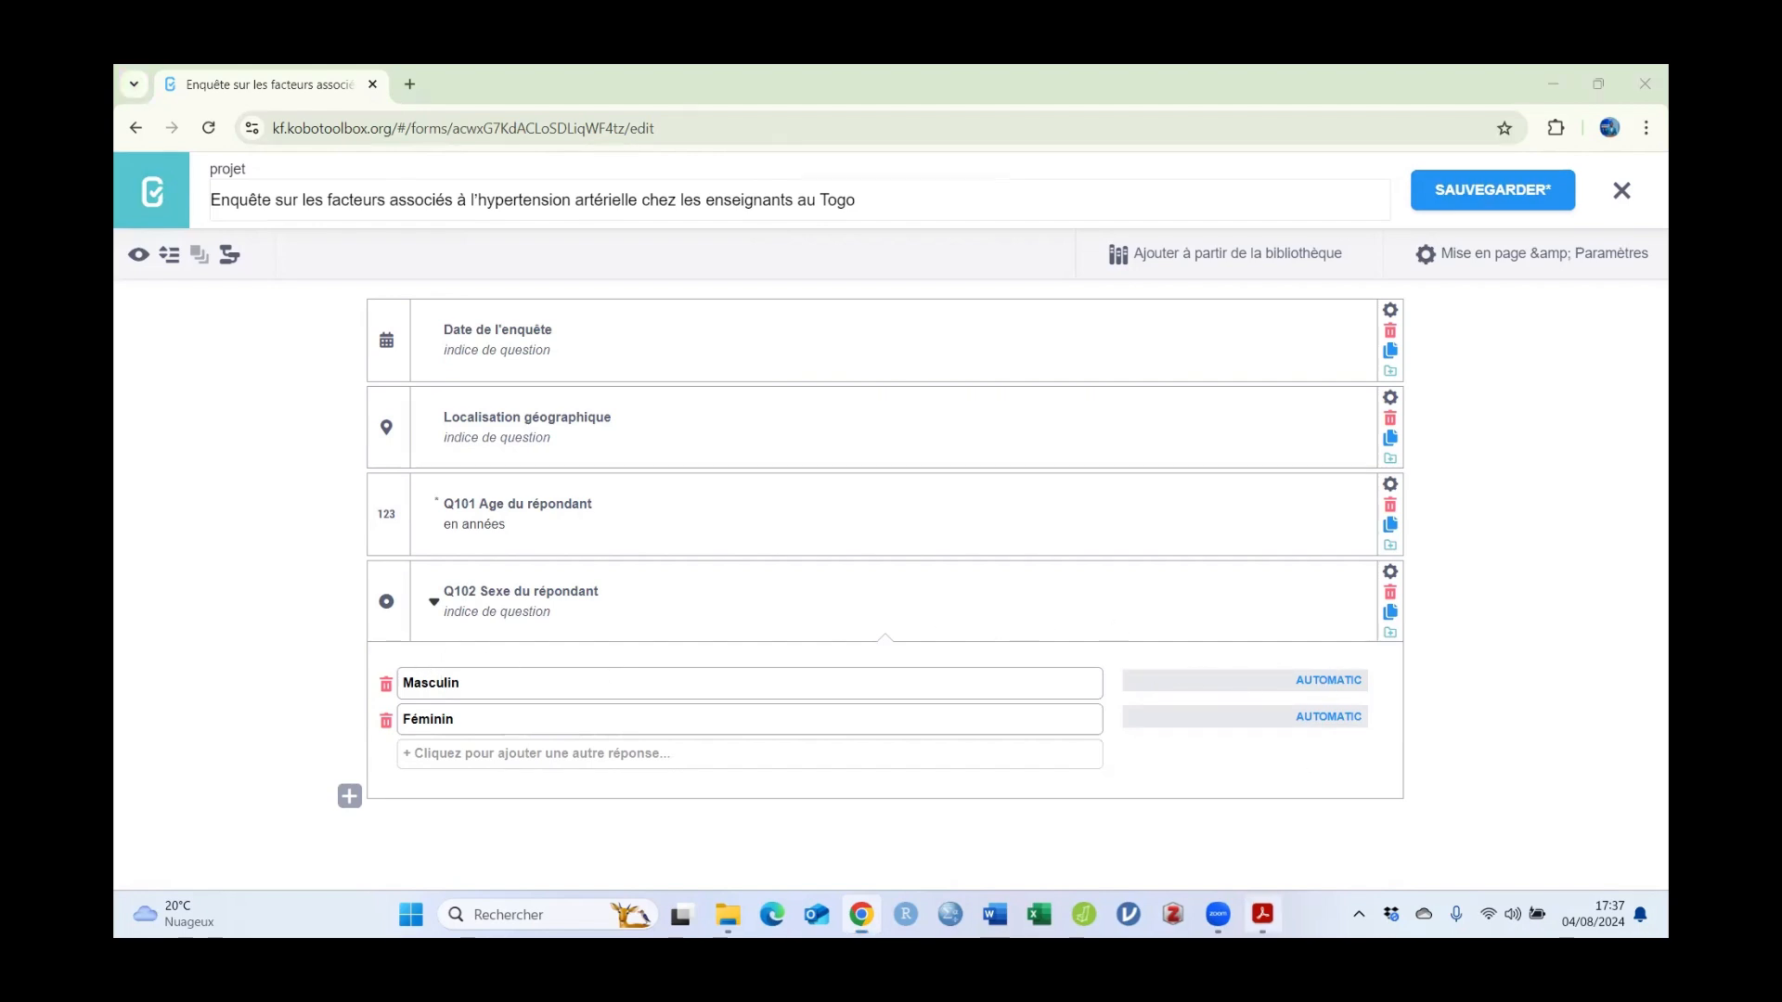
{"action": "left_click", "coordinate": [918, 406]}
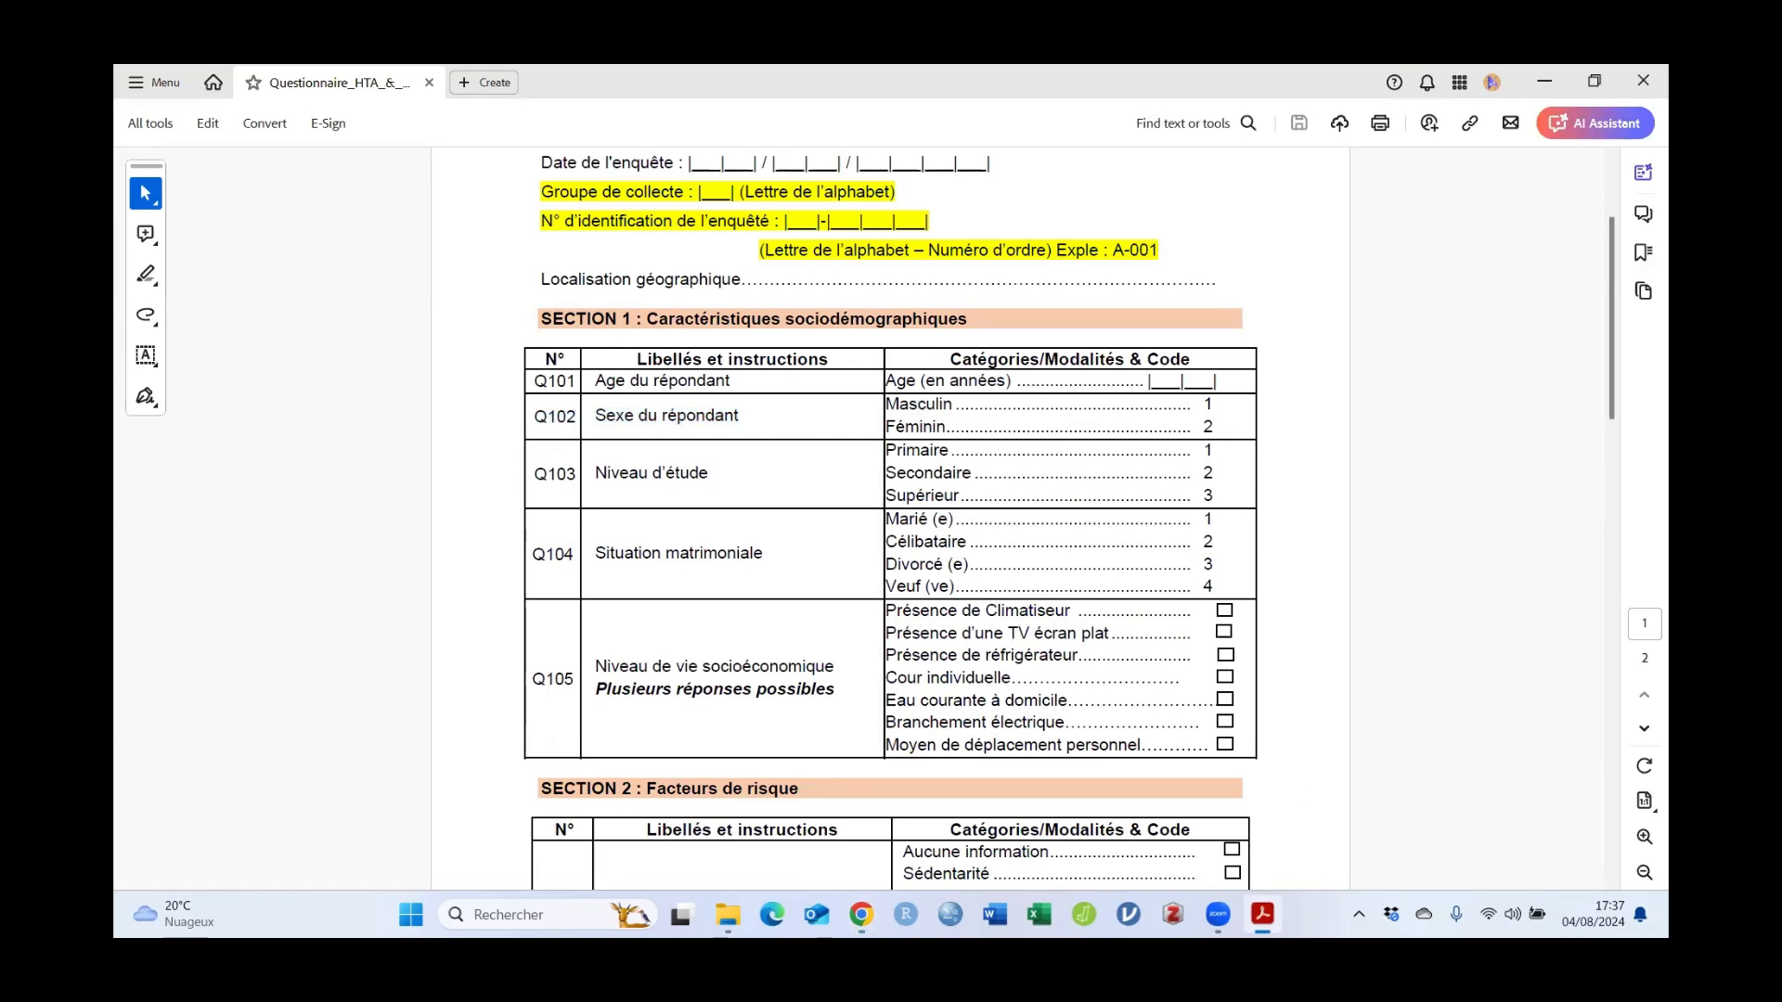
{"action": "key", "text": "alt+Tab"}
{"action": "left_click", "coordinate": [1342, 684]}
{"action": "type", "text": "1"}
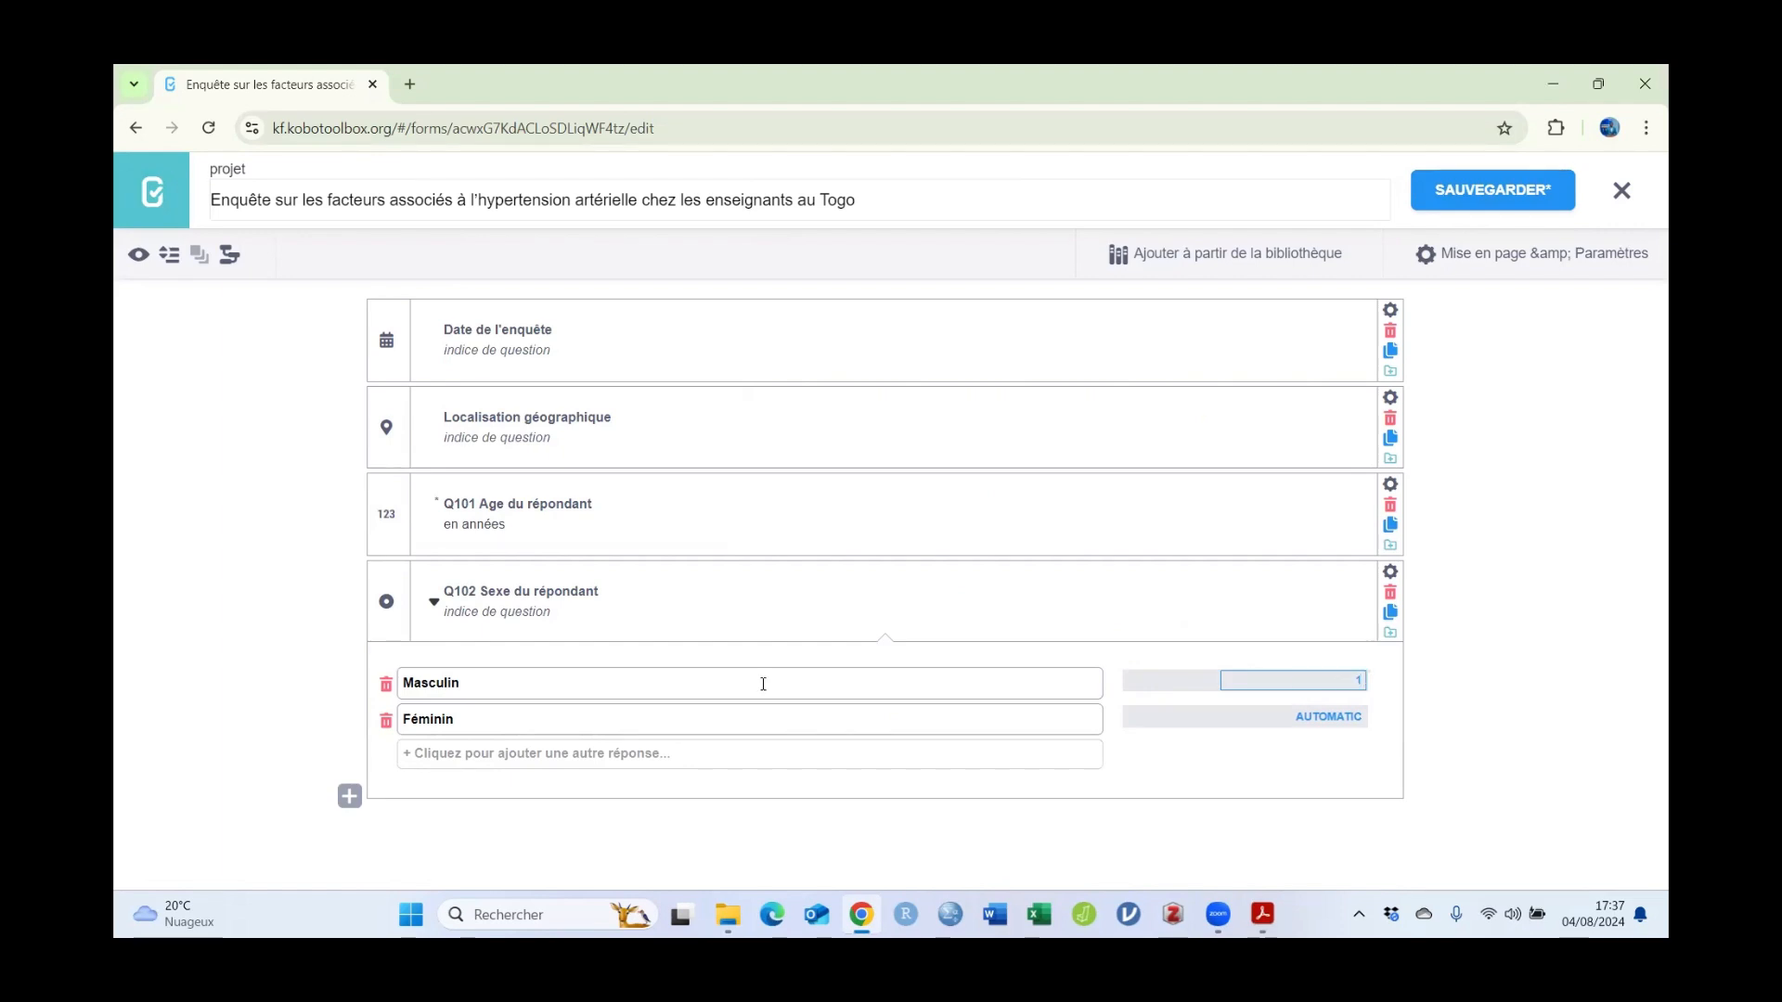
{"action": "left_click", "coordinate": [1316, 718]}
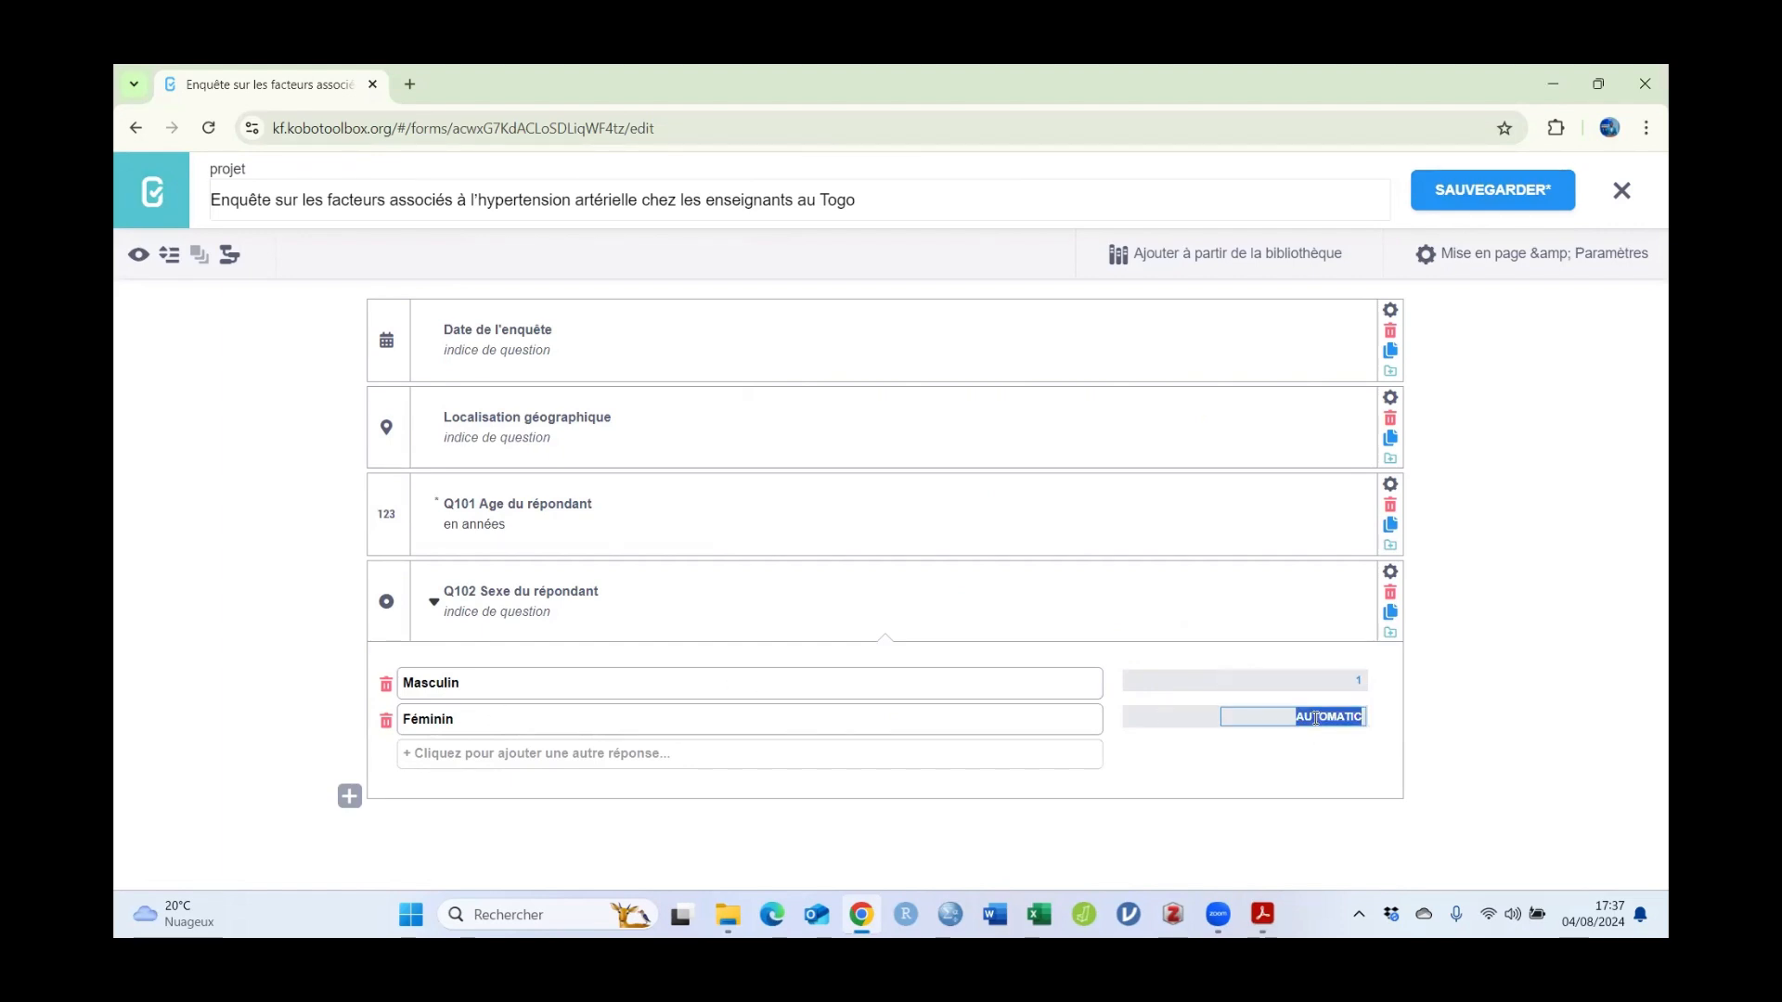
{"action": "type", "text": "2"}
{"action": "left_click", "coordinate": [1453, 789]}
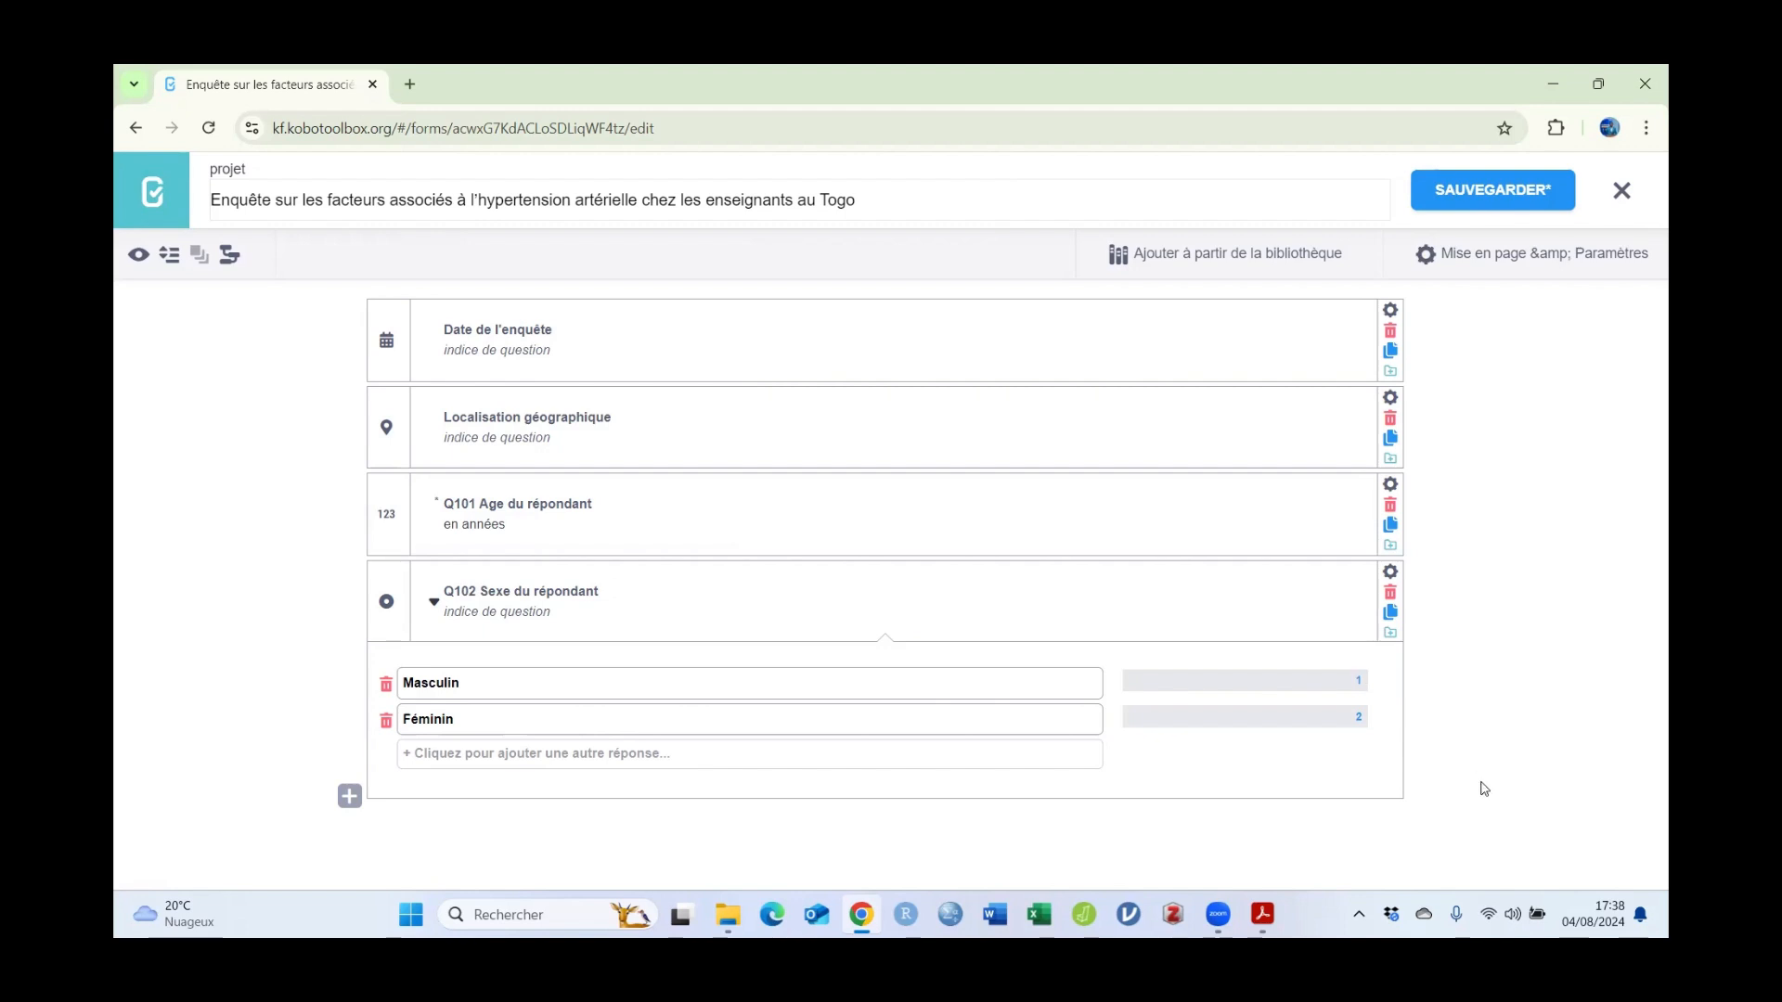
{"action": "left_click", "coordinate": [1361, 683]}
{"action": "left_click", "coordinate": [1423, 734]}
Step: Make an answer to Q102 Sexe du répondant mandatory and save the form
{"action": "left_click", "coordinate": [1390, 573]}
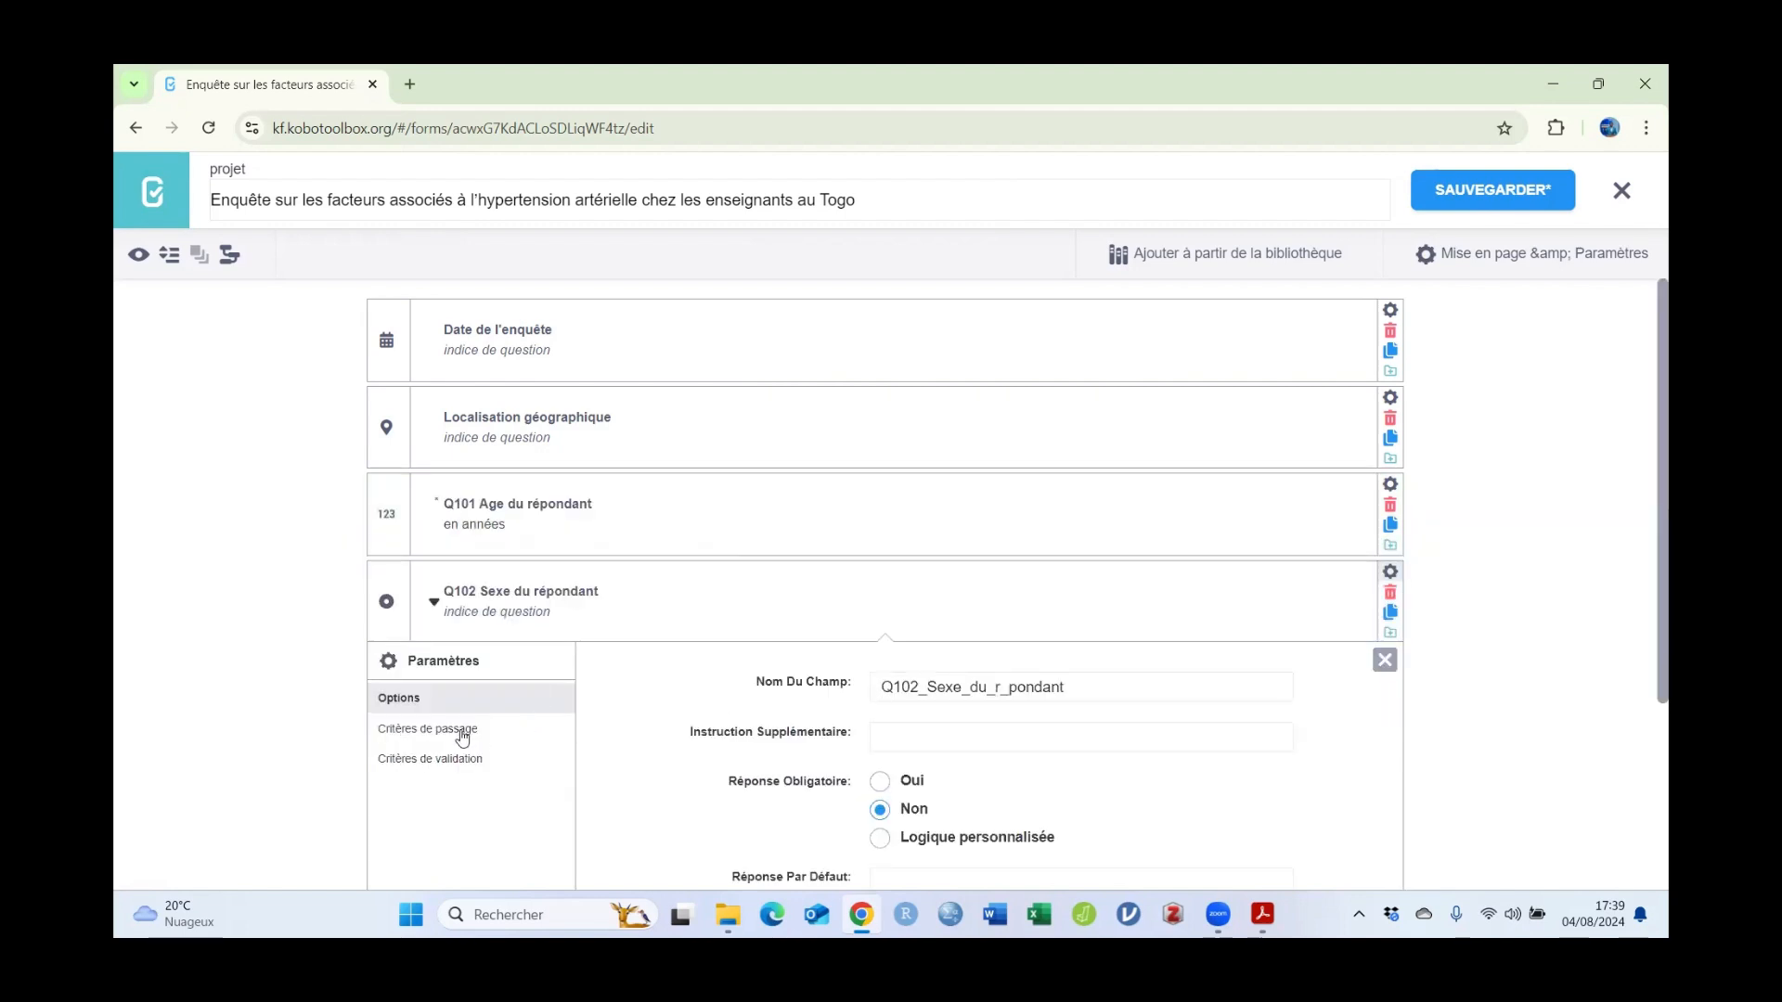
{"action": "scroll", "coordinate": [914, 720], "scroll_direction": "down", "scroll_amount": 1}
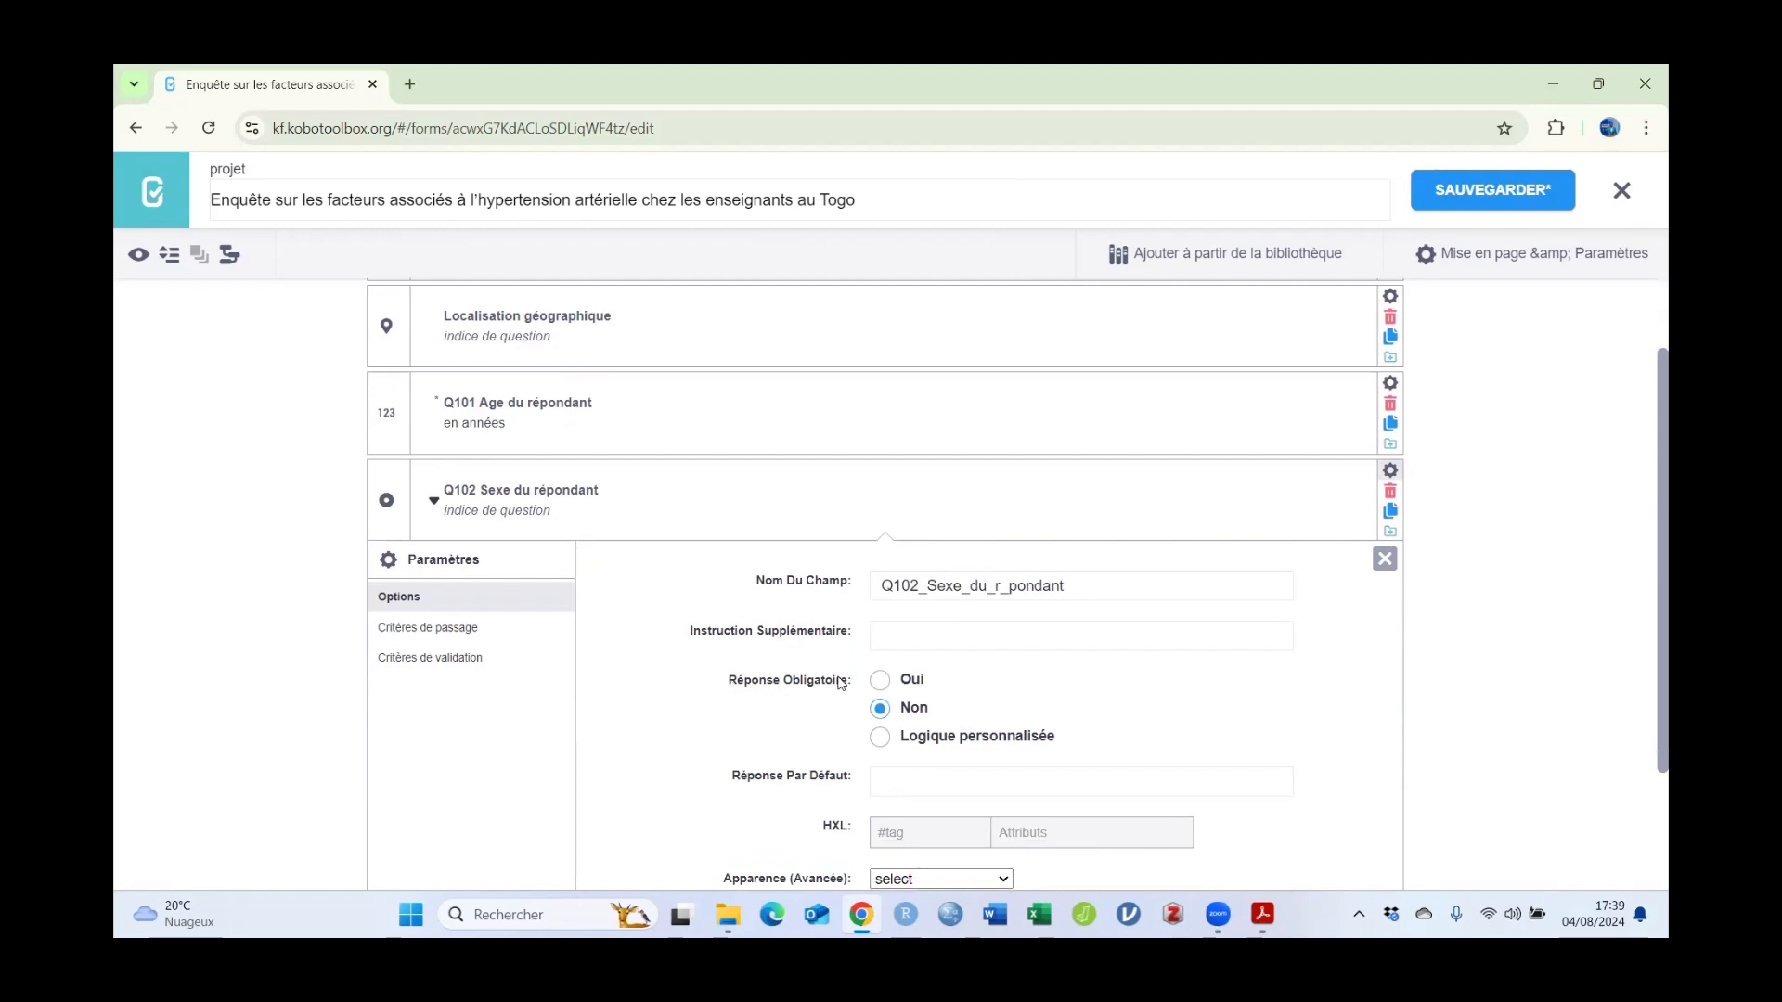
{"action": "left_click", "coordinate": [880, 684]}
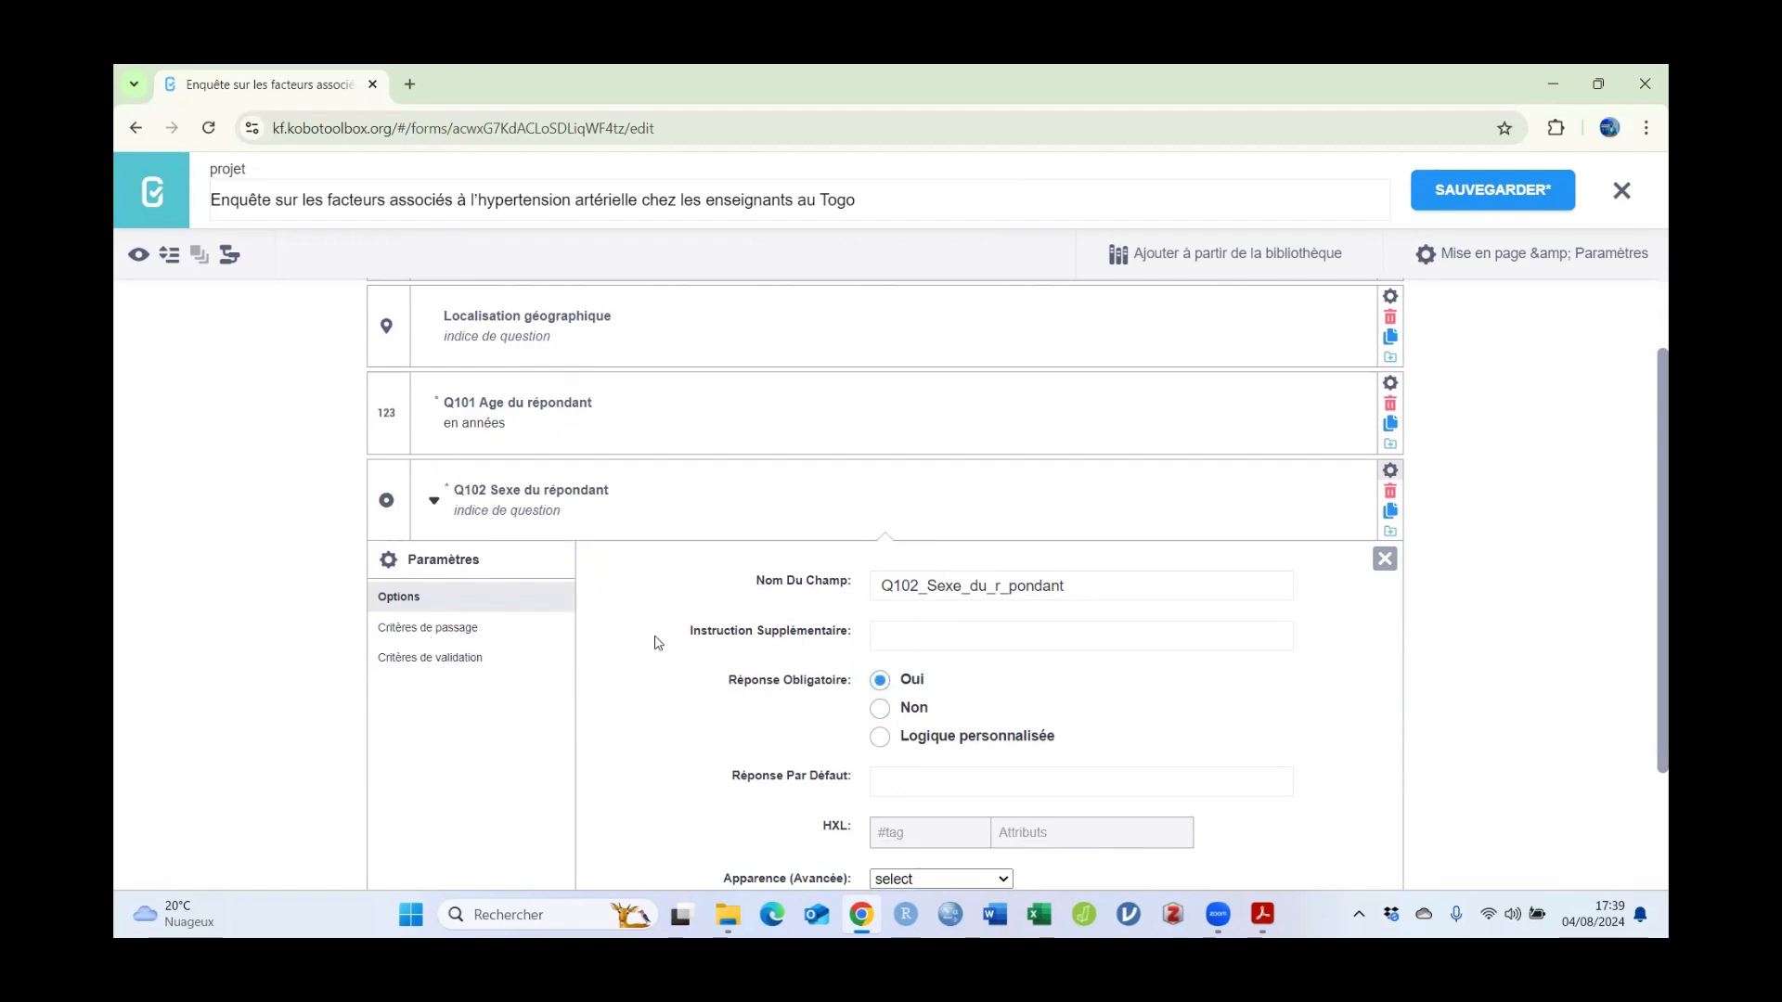
{"action": "left_click", "coordinate": [1374, 562]}
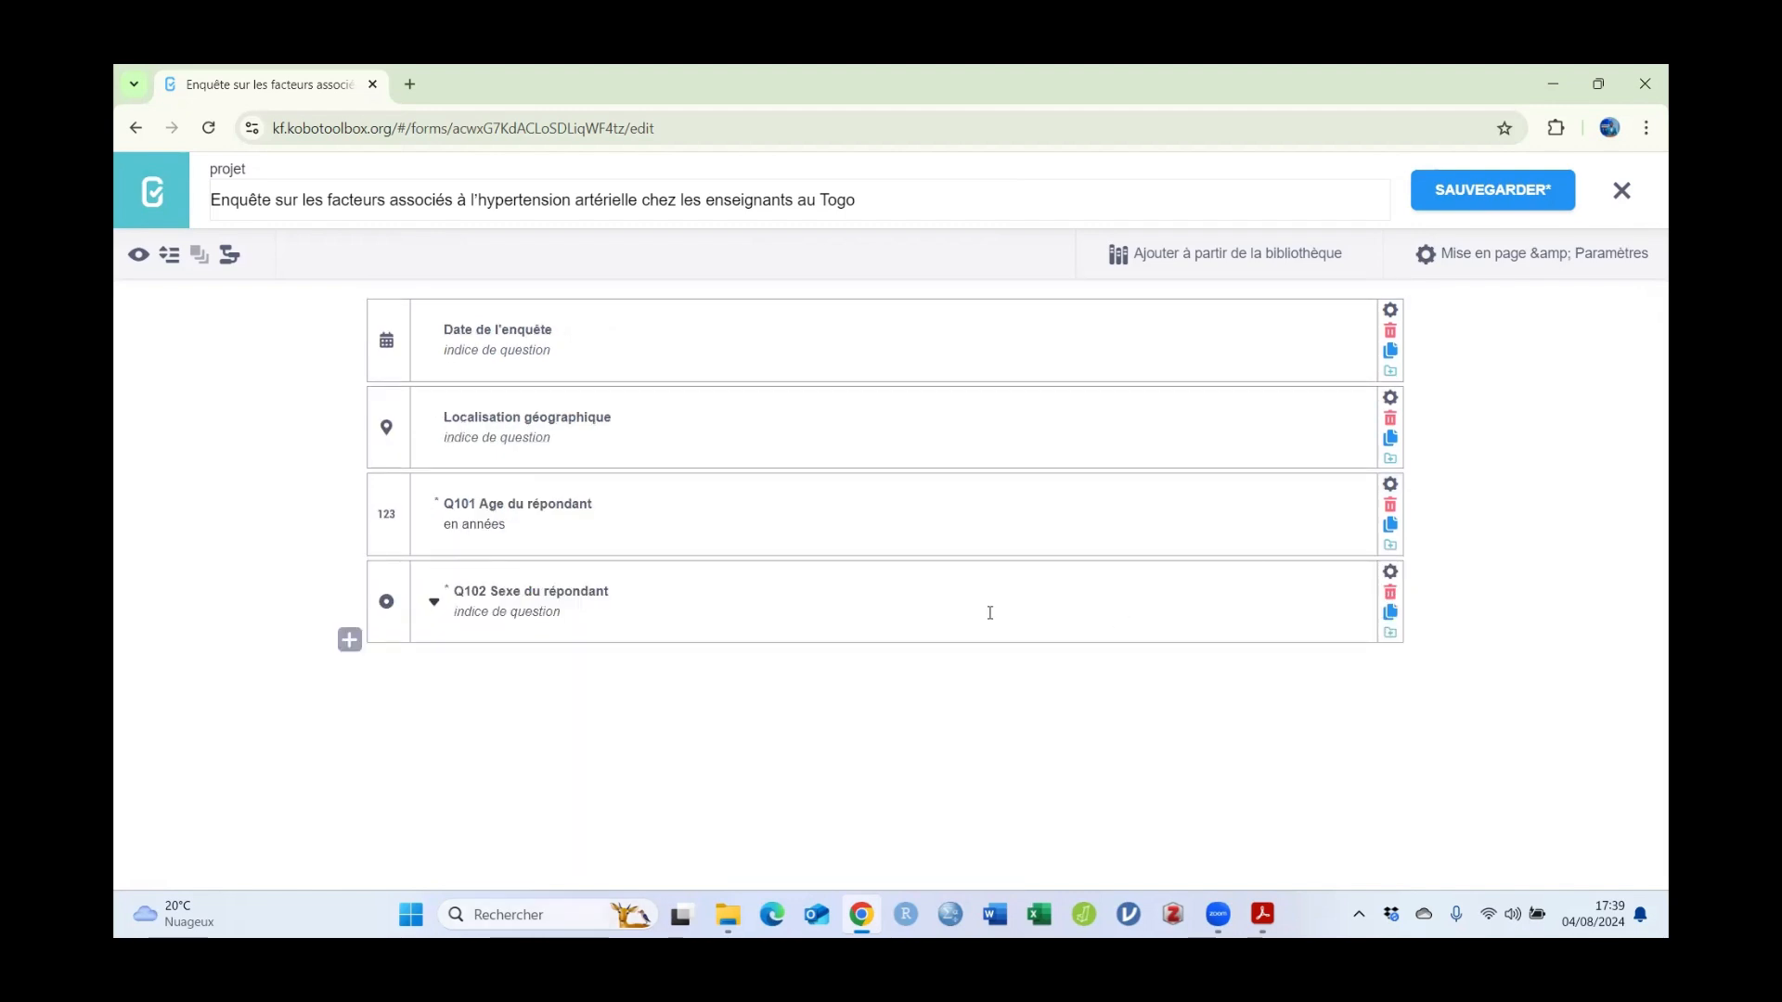
{"action": "left_click", "coordinate": [1520, 179]}
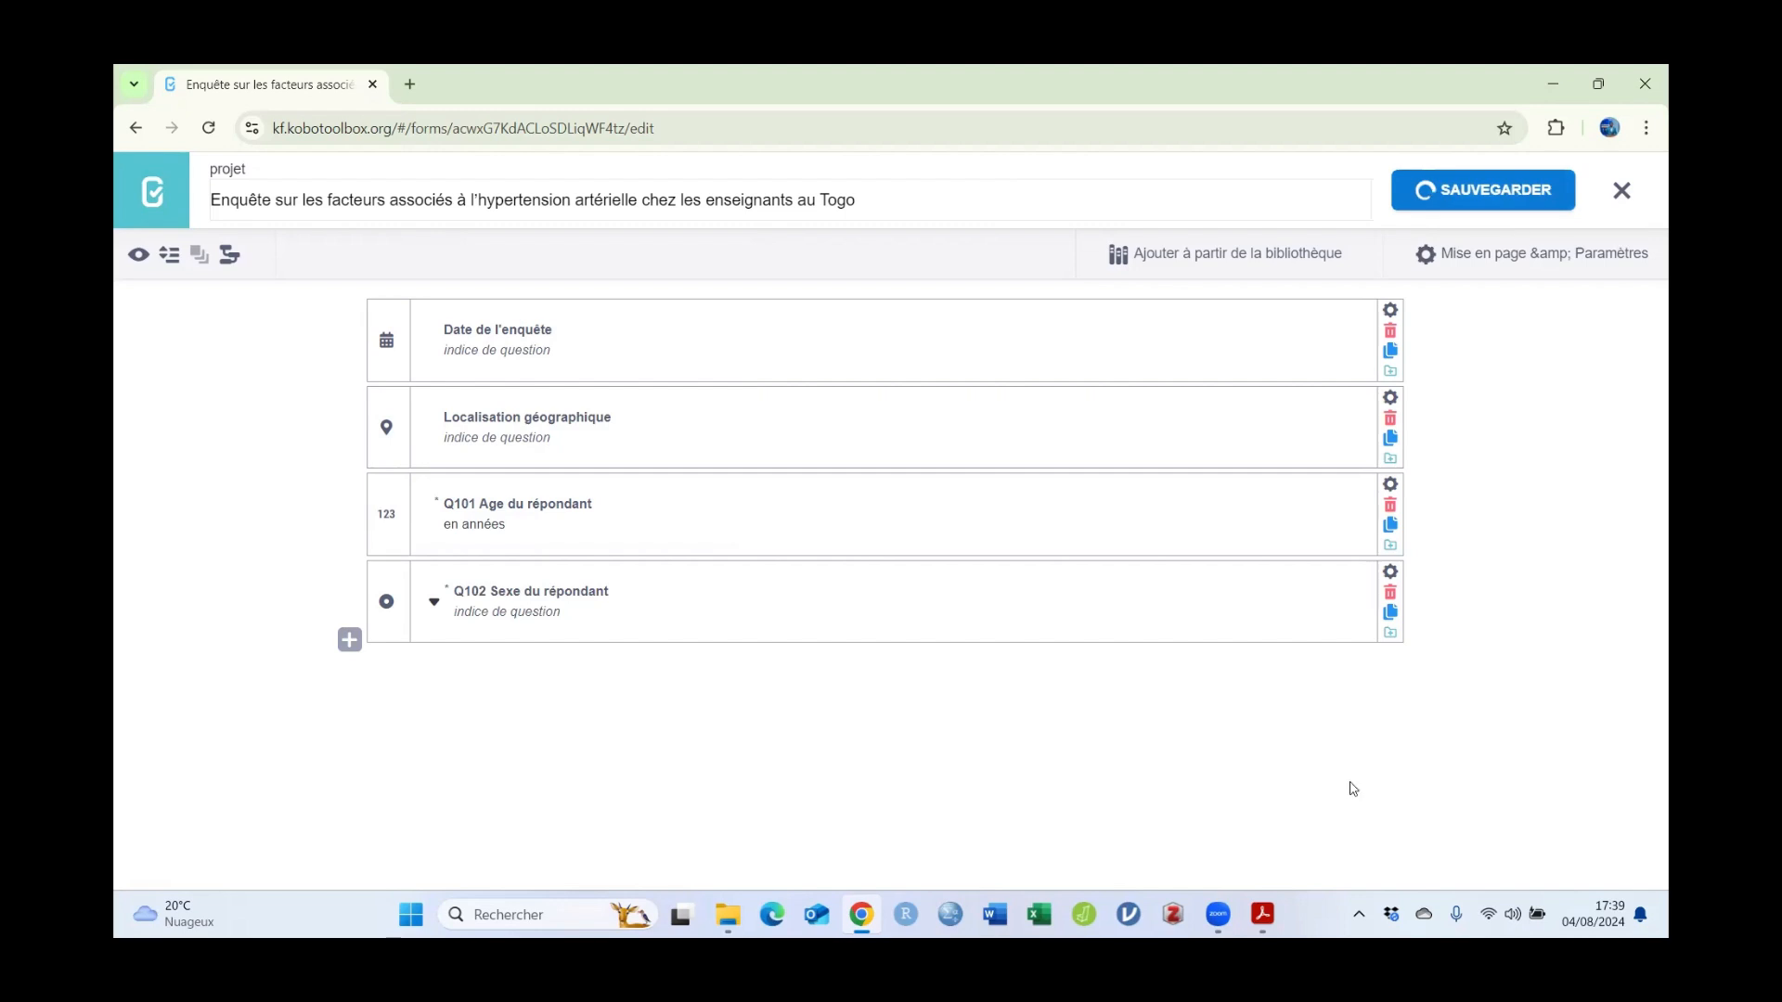
Step: Switch to the PDF questionnaire in Acrobat and copy the text "Q103 Niveau d'étude"
{"action": "left_click", "coordinate": [1262, 915]}
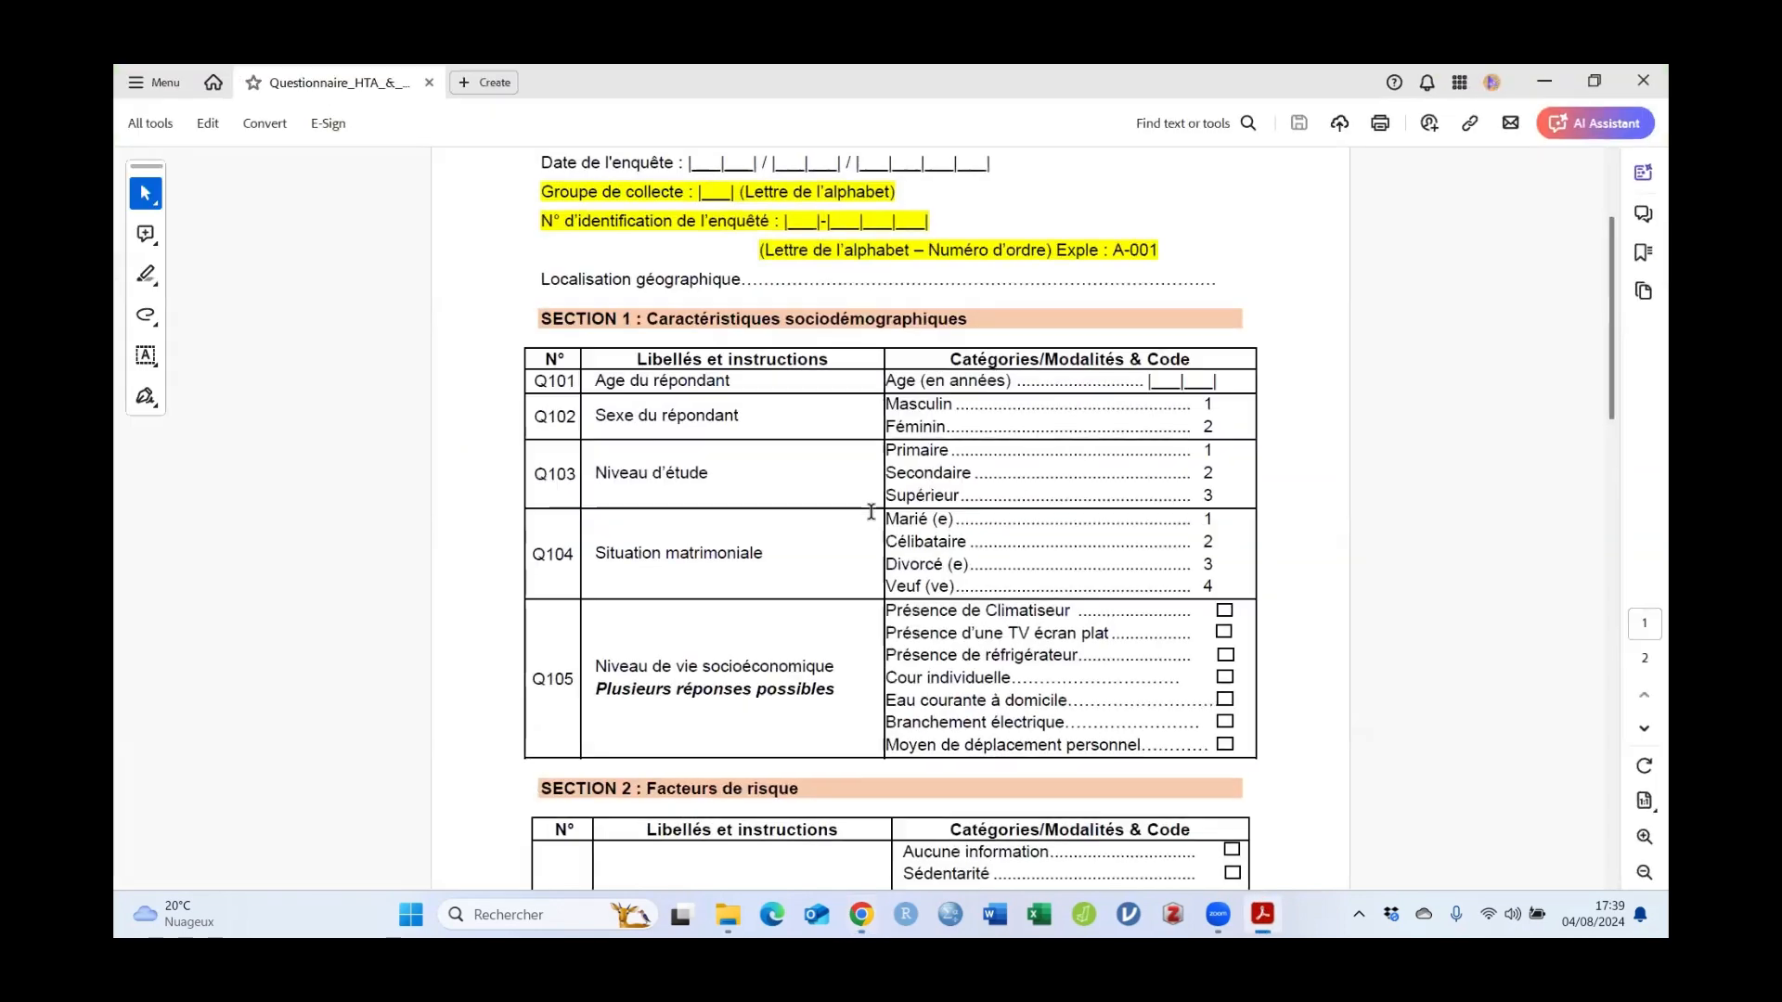
{"action": "scroll", "coordinate": [642, 422], "scroll_direction": "down", "scroll_amount": 2}
{"action": "left_click_drag", "start_coordinate": [536, 401], "coordinate": [664, 400]}
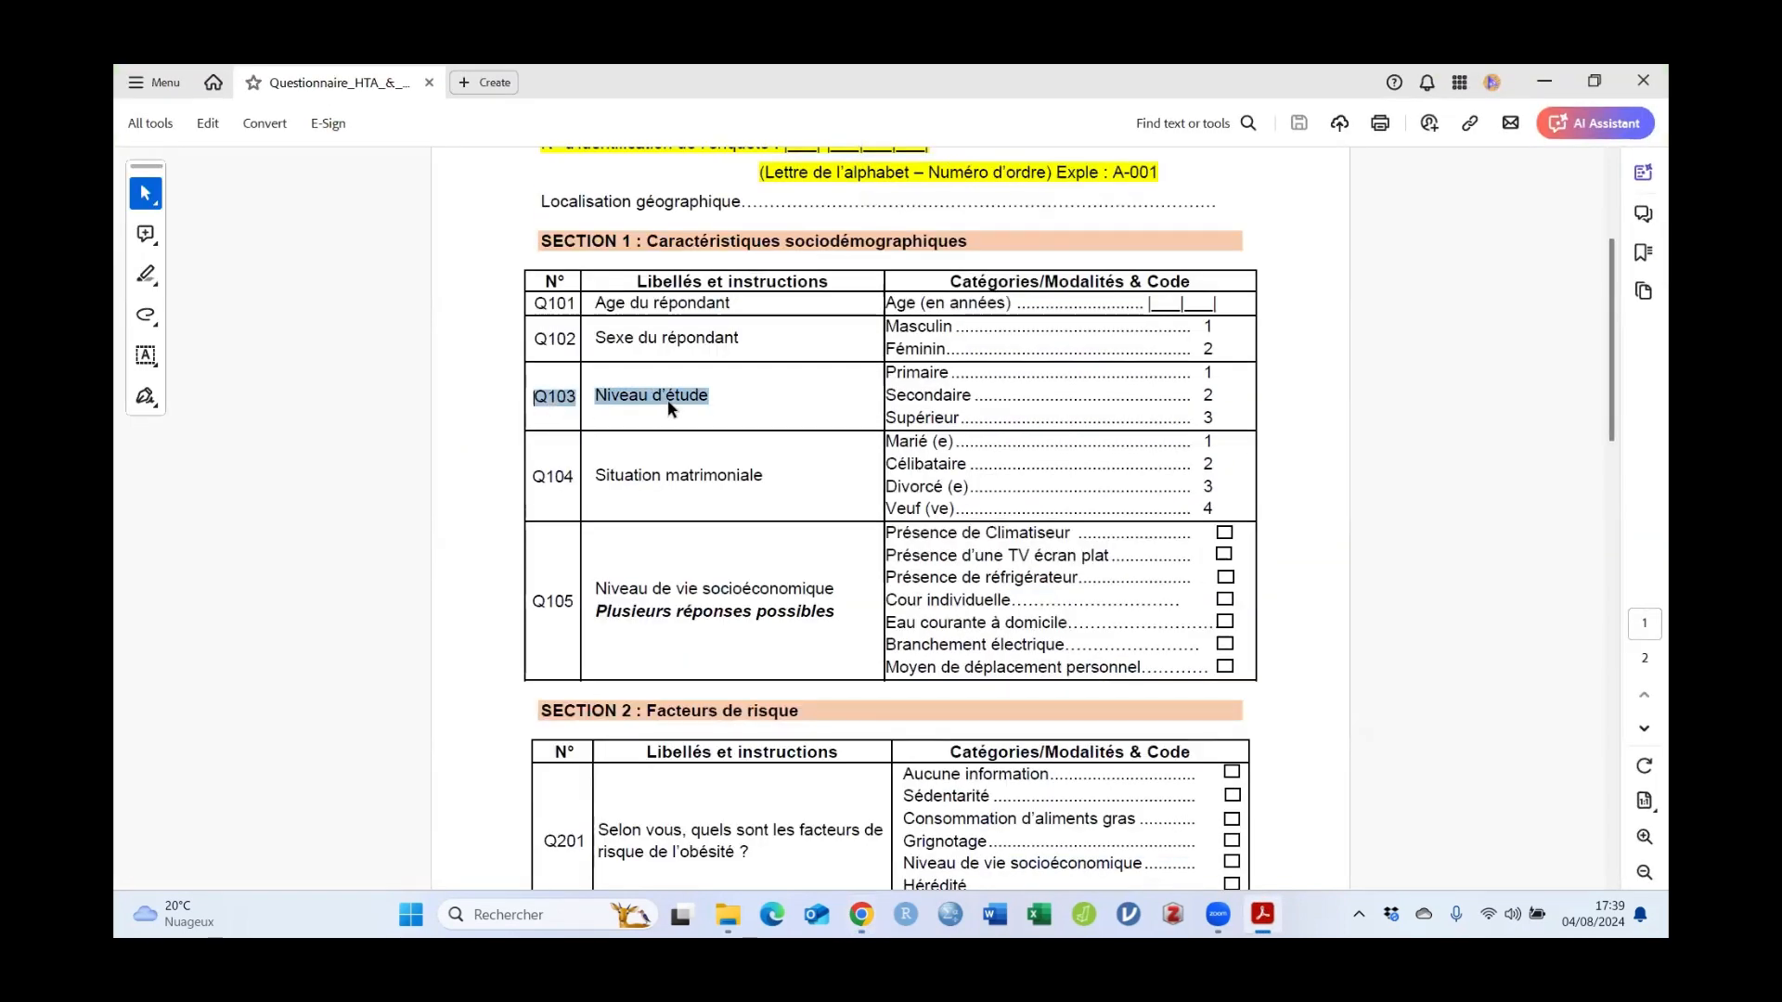
{"action": "right_click", "coordinate": [687, 397]}
{"action": "left_click", "coordinate": [732, 410]}
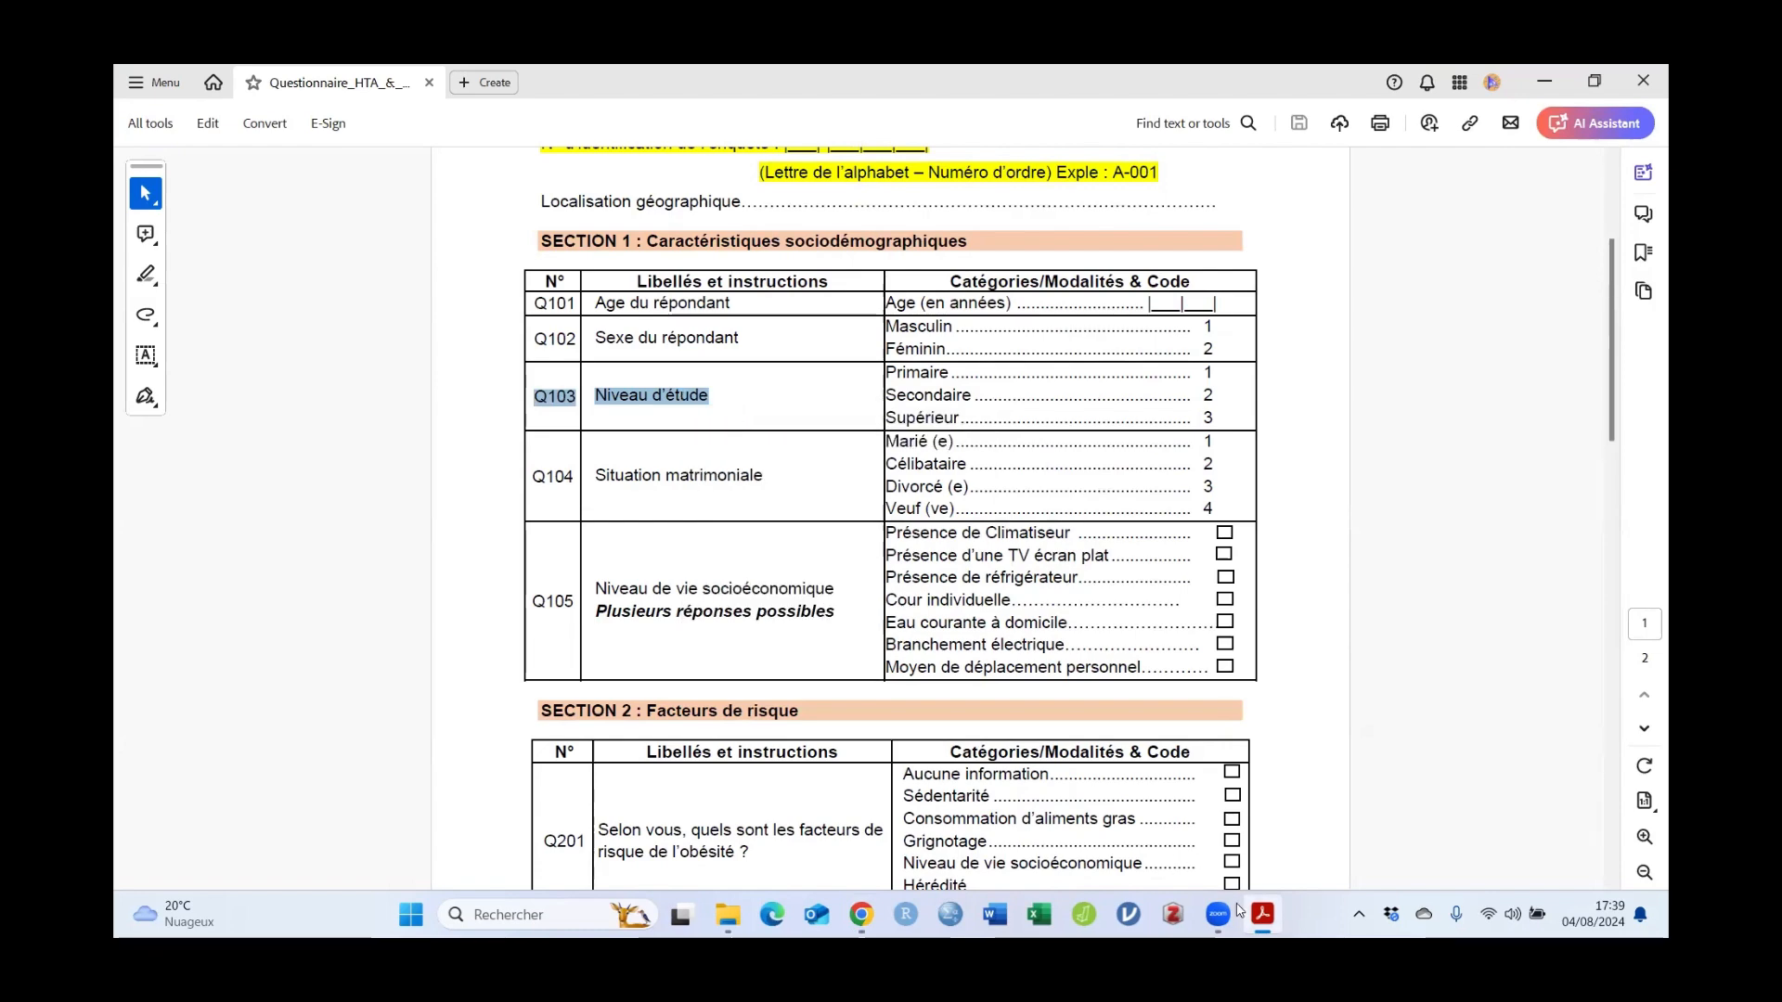
Step: Back in the KoboToolbox form, add the question "Q103 Niveau d'étude" below Q102 with the type "Sélectionner un"
{"action": "left_click", "coordinate": [861, 914]}
{"action": "left_click", "coordinate": [350, 641]}
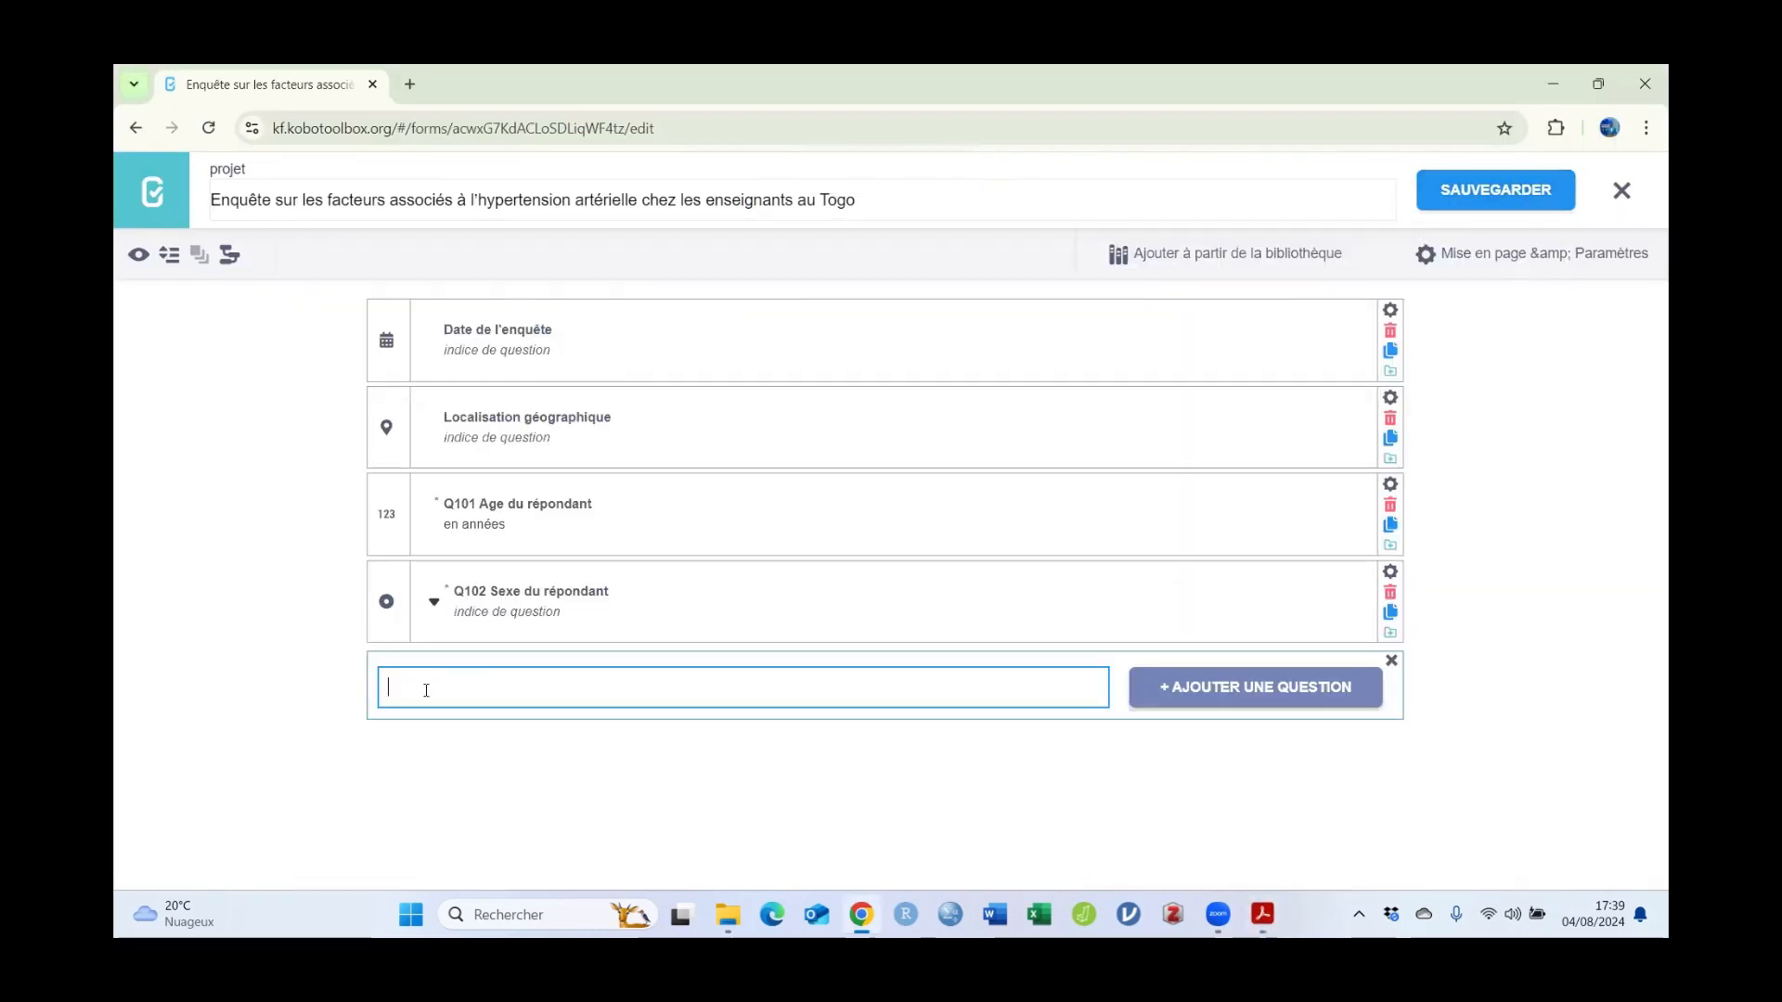
{"action": "right_click", "coordinate": [429, 685]}
{"action": "left_click", "coordinate": [489, 419]}
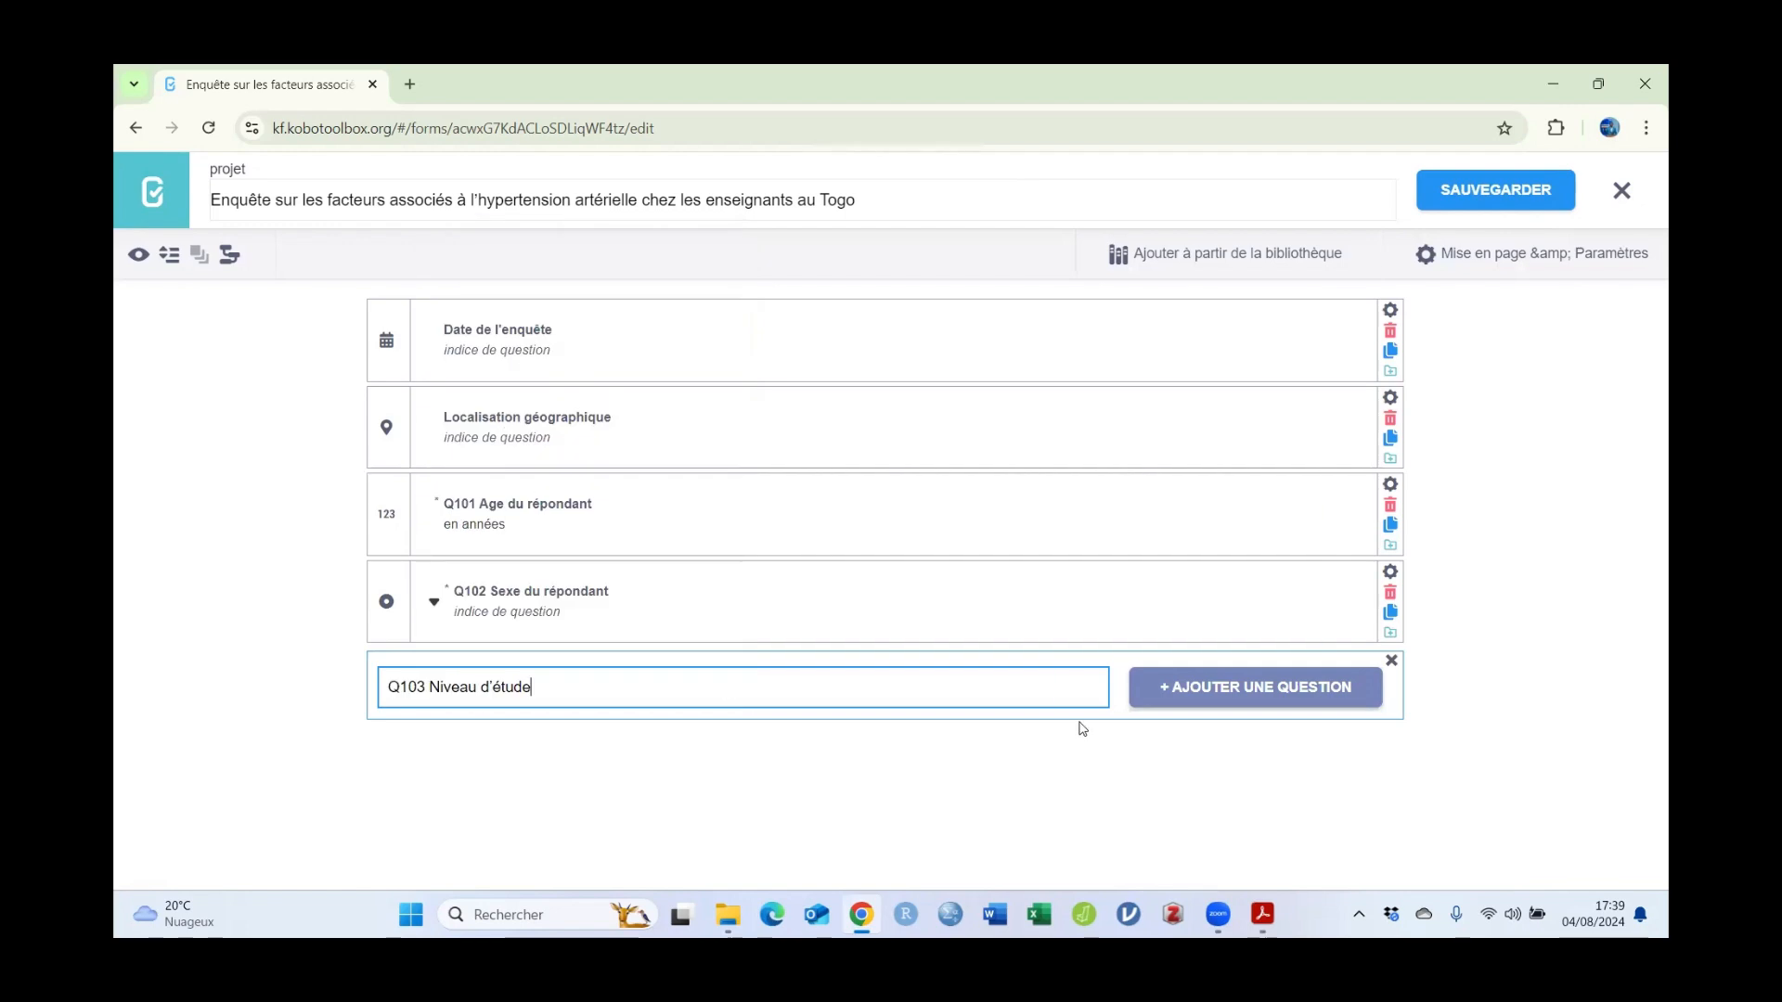
{"action": "left_click", "coordinate": [1227, 689]}
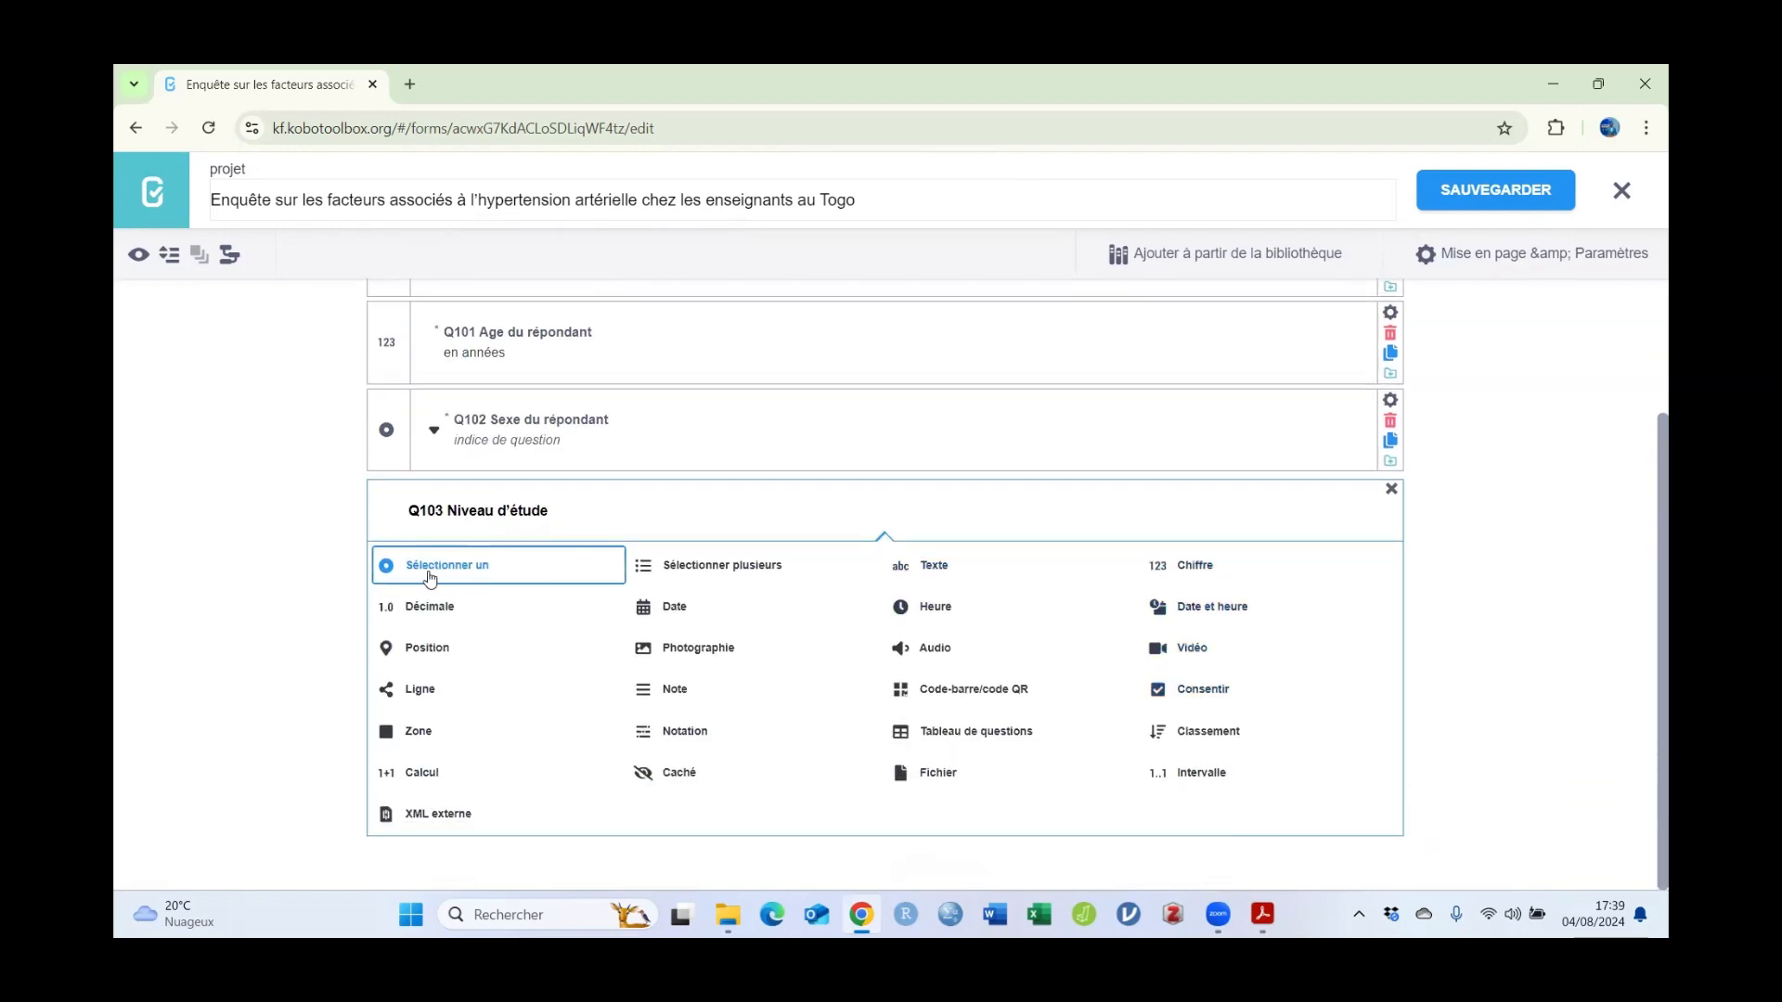
{"action": "left_click", "coordinate": [429, 571]}
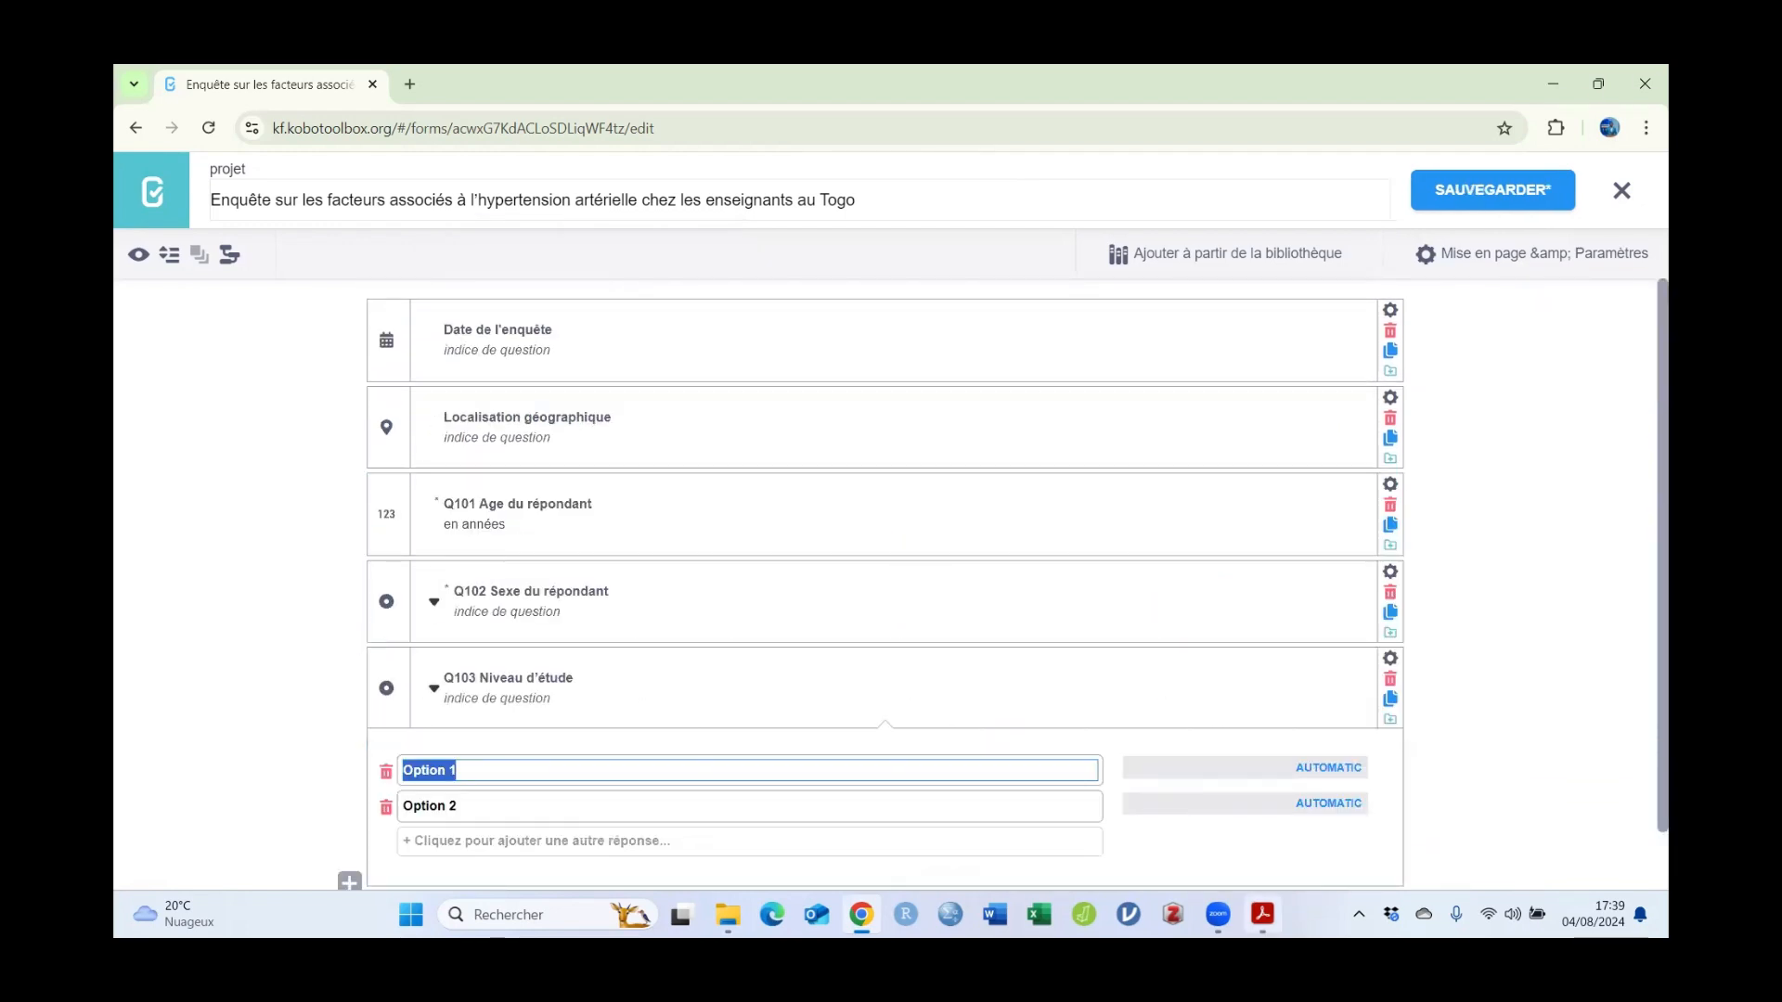
Step: Check the Q103 categories in the PDF questionnaire and enter the first two choices, Primaire with value 1 and Secondaire with value 2
{"action": "left_click", "coordinate": [1263, 914]}
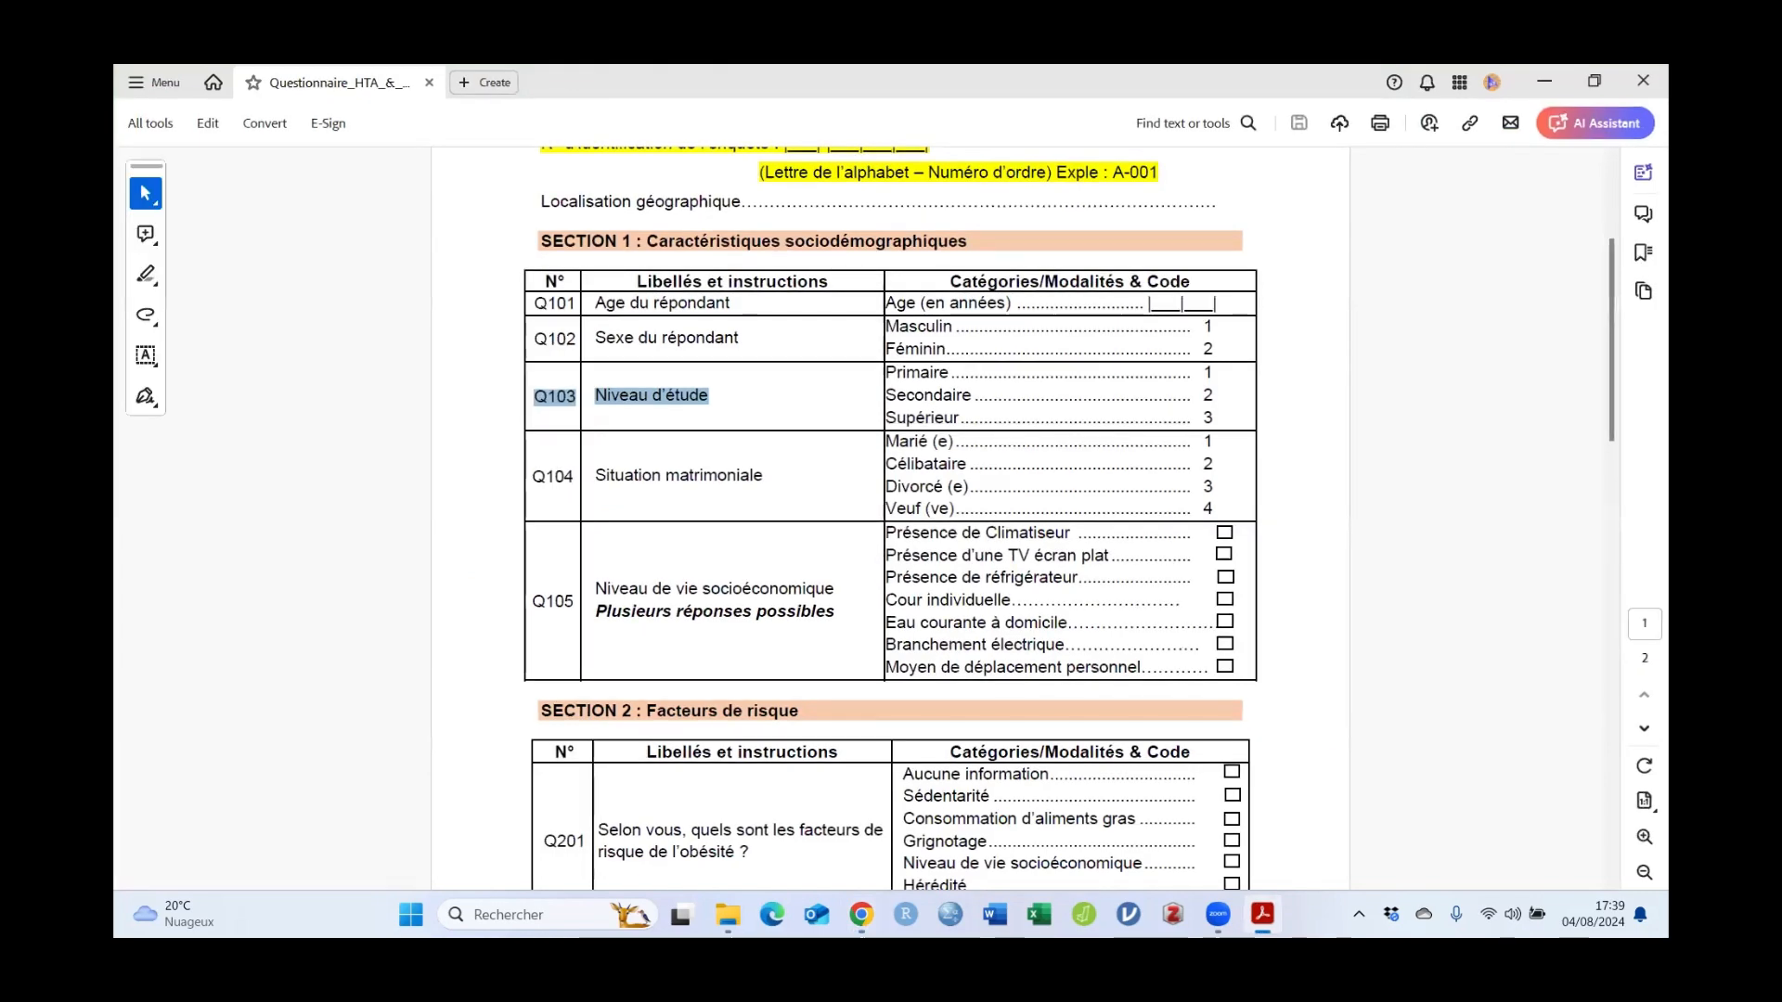
{"action": "key", "text": "alt+Tab"}
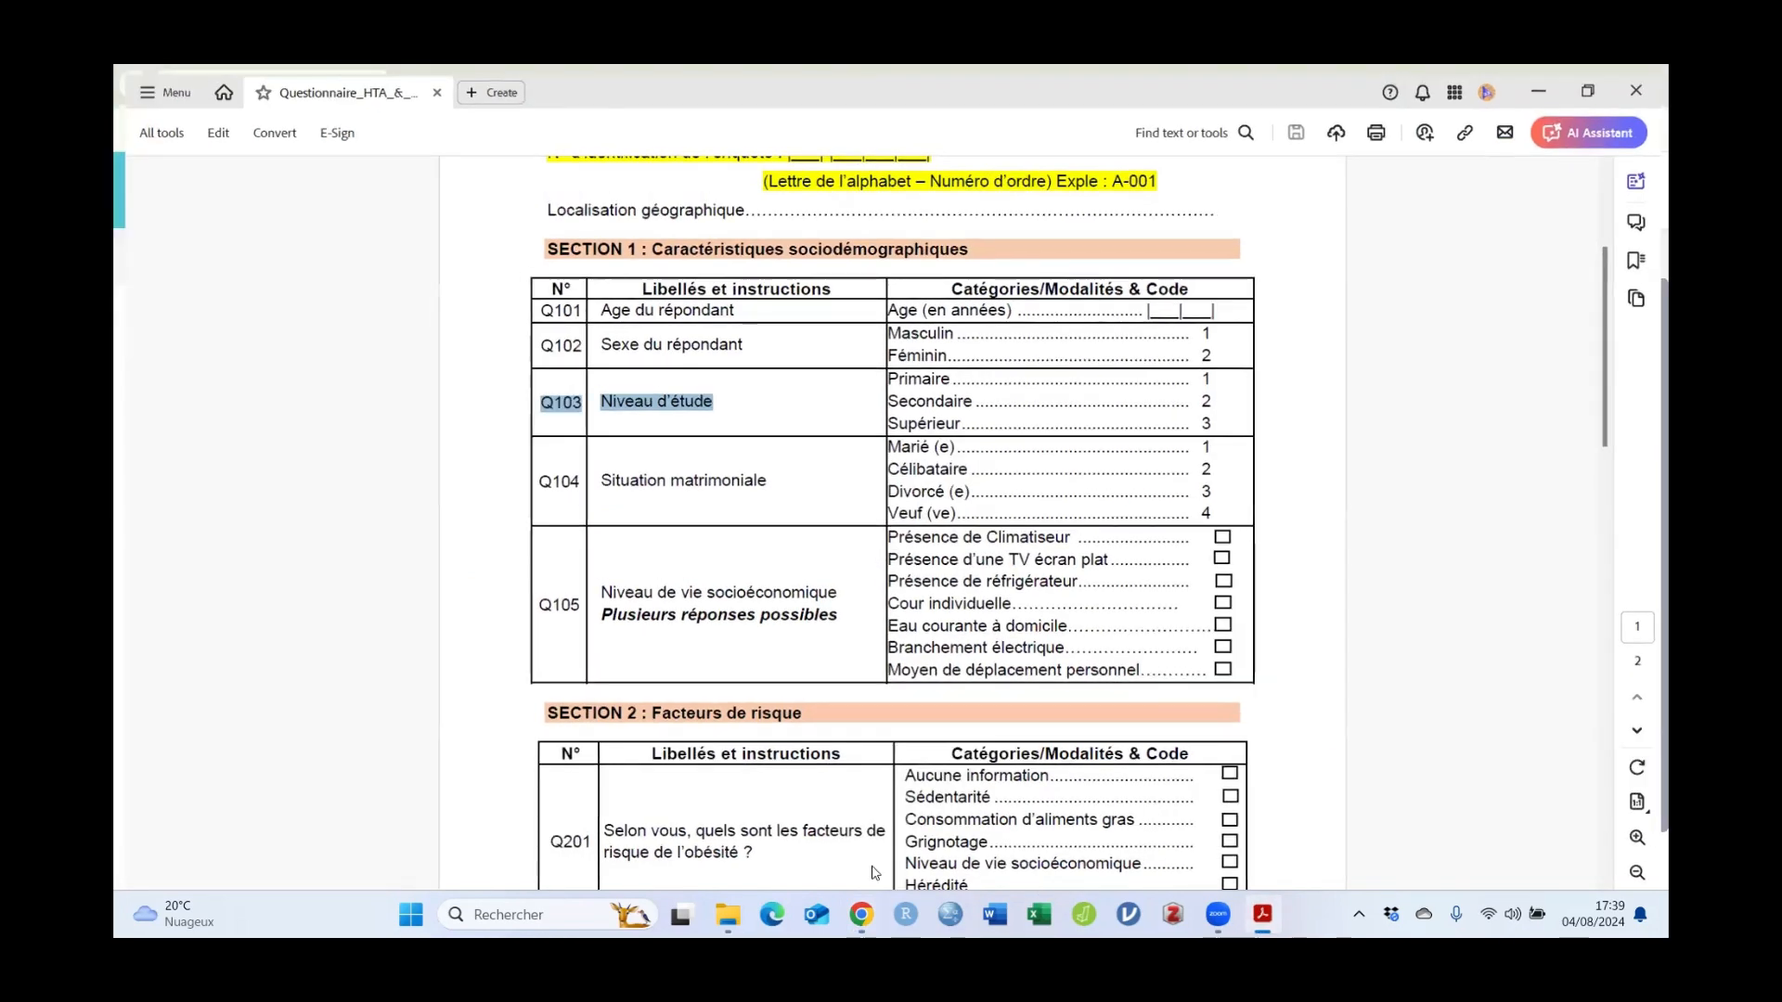
{"action": "type", "text": "Pr"}
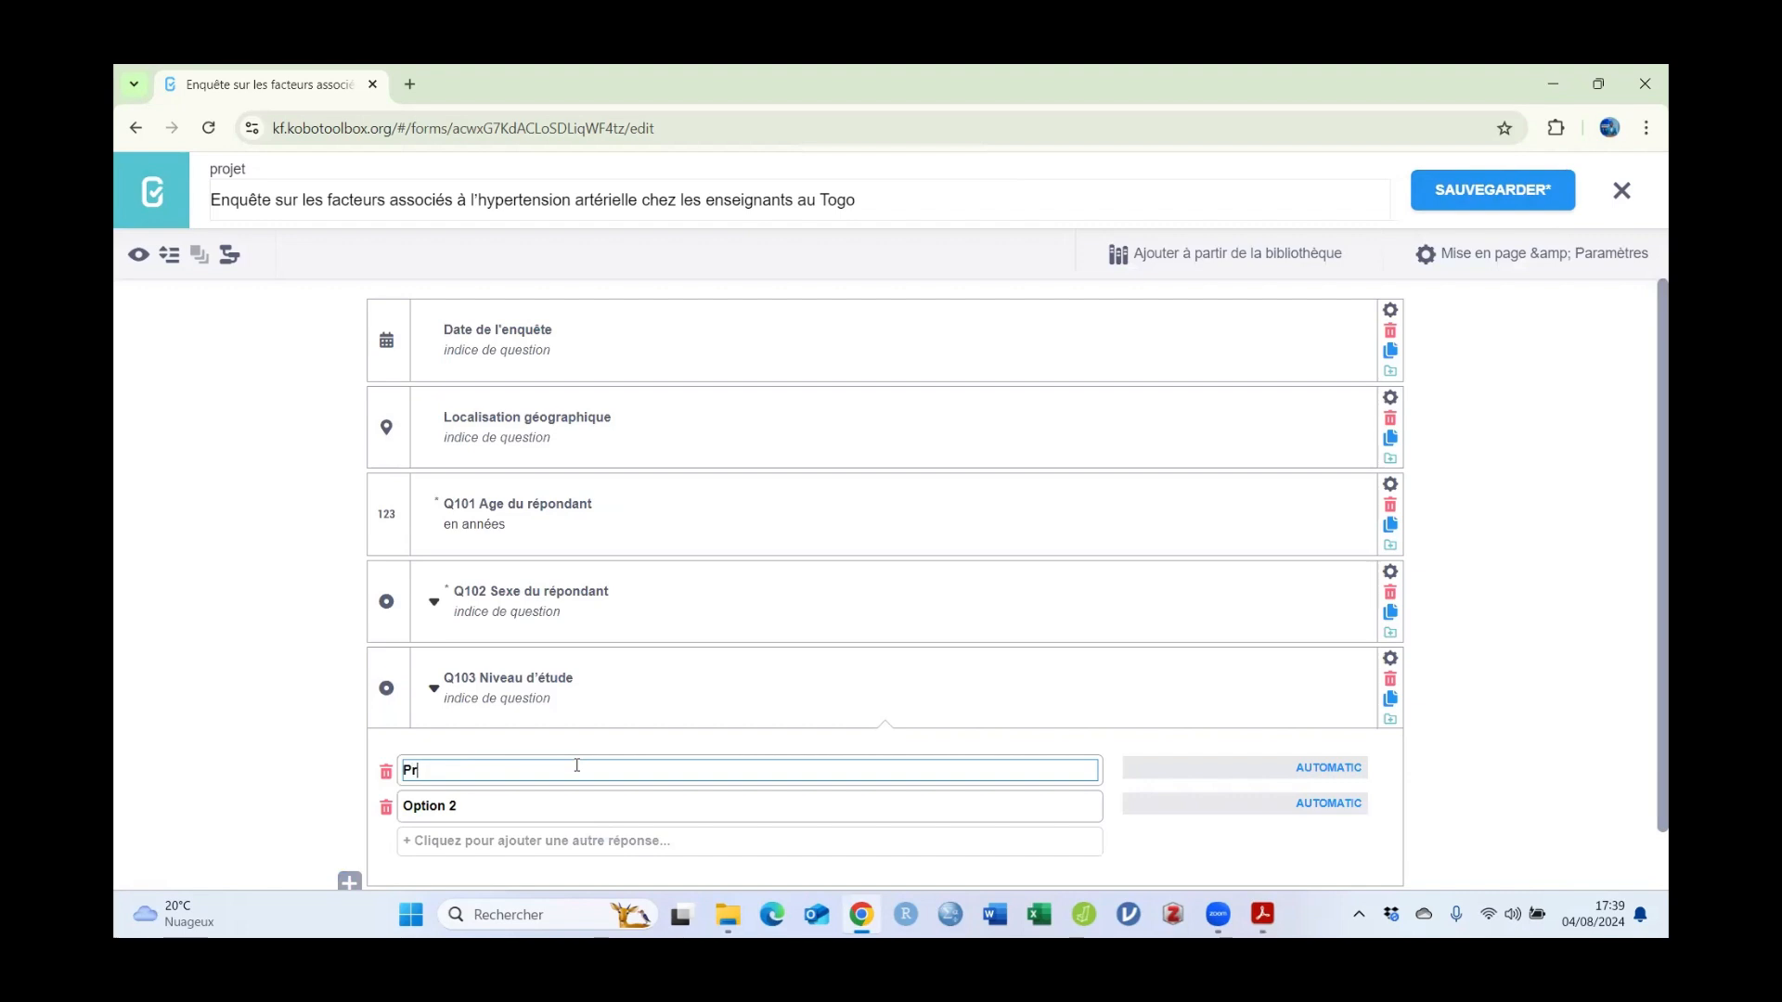
{"action": "type", "text": "imaire"}
{"action": "key", "text": "Tab"}
{"action": "key", "text": "Tab"}
{"action": "type", "text": "Secondaire"}
{"action": "key", "text": "Tab"}
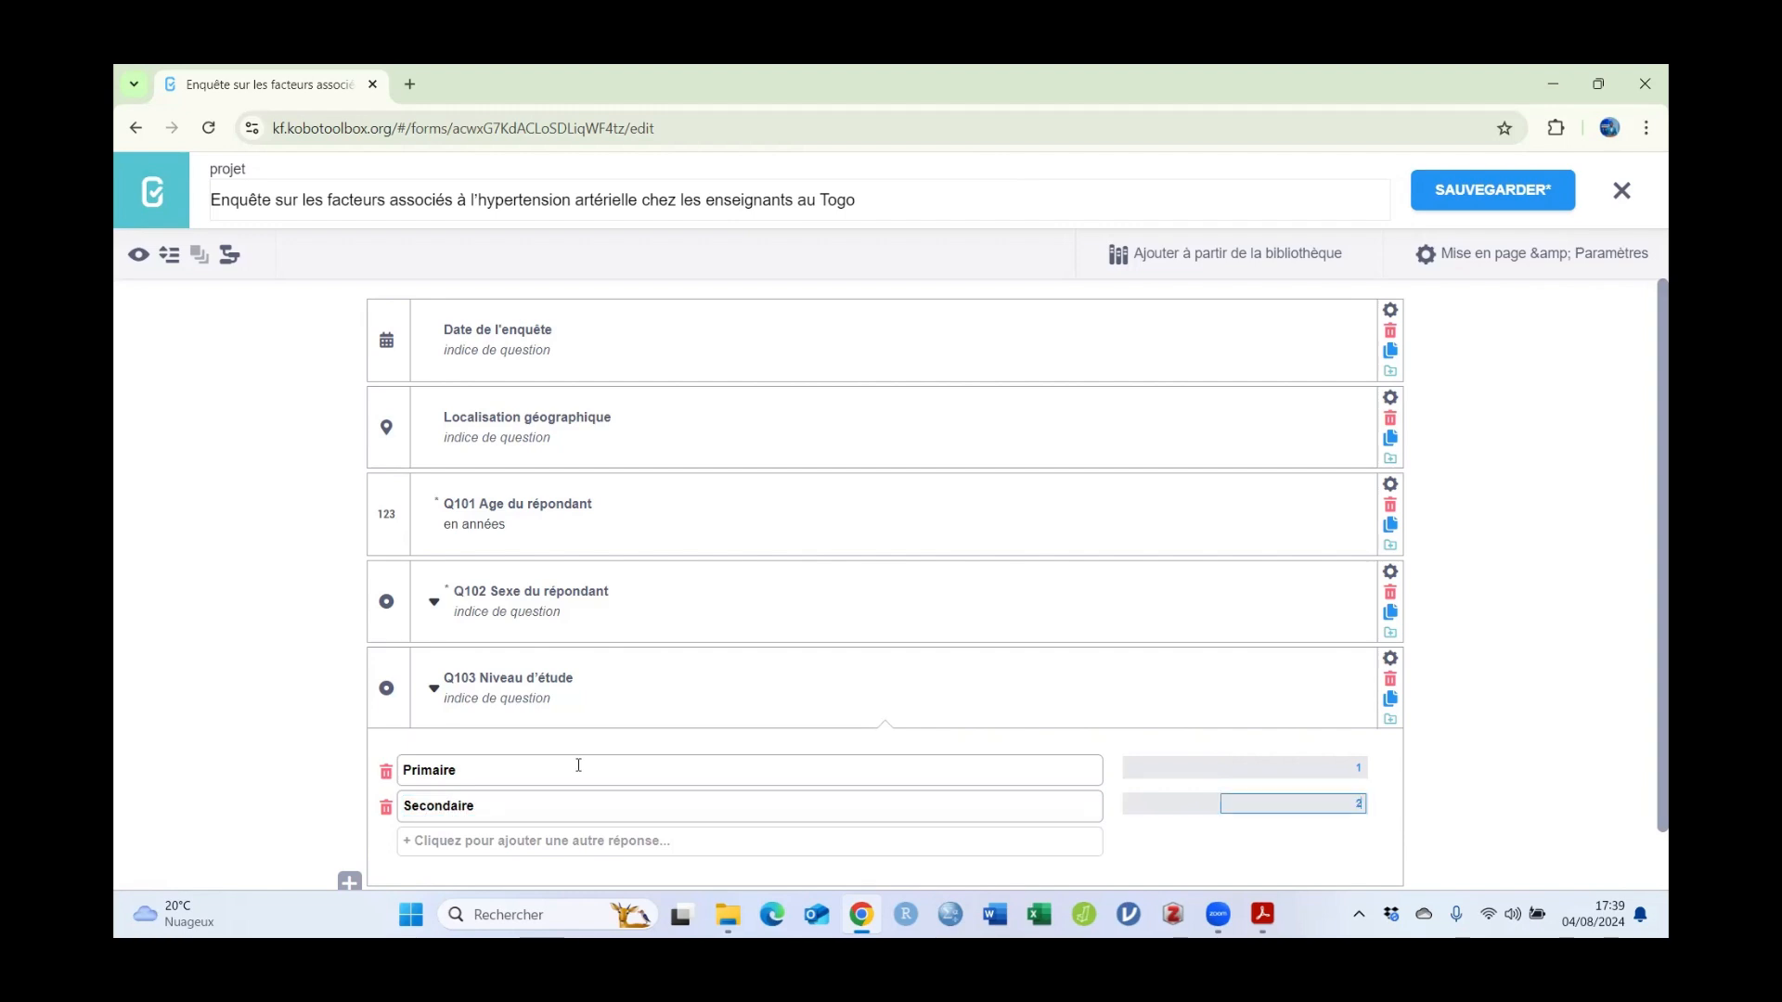
Step: Add a third answer choice "Supérieur" with the value 3 to Q103
{"action": "scroll", "coordinate": [722, 691], "scroll_direction": "down", "scroll_amount": 1}
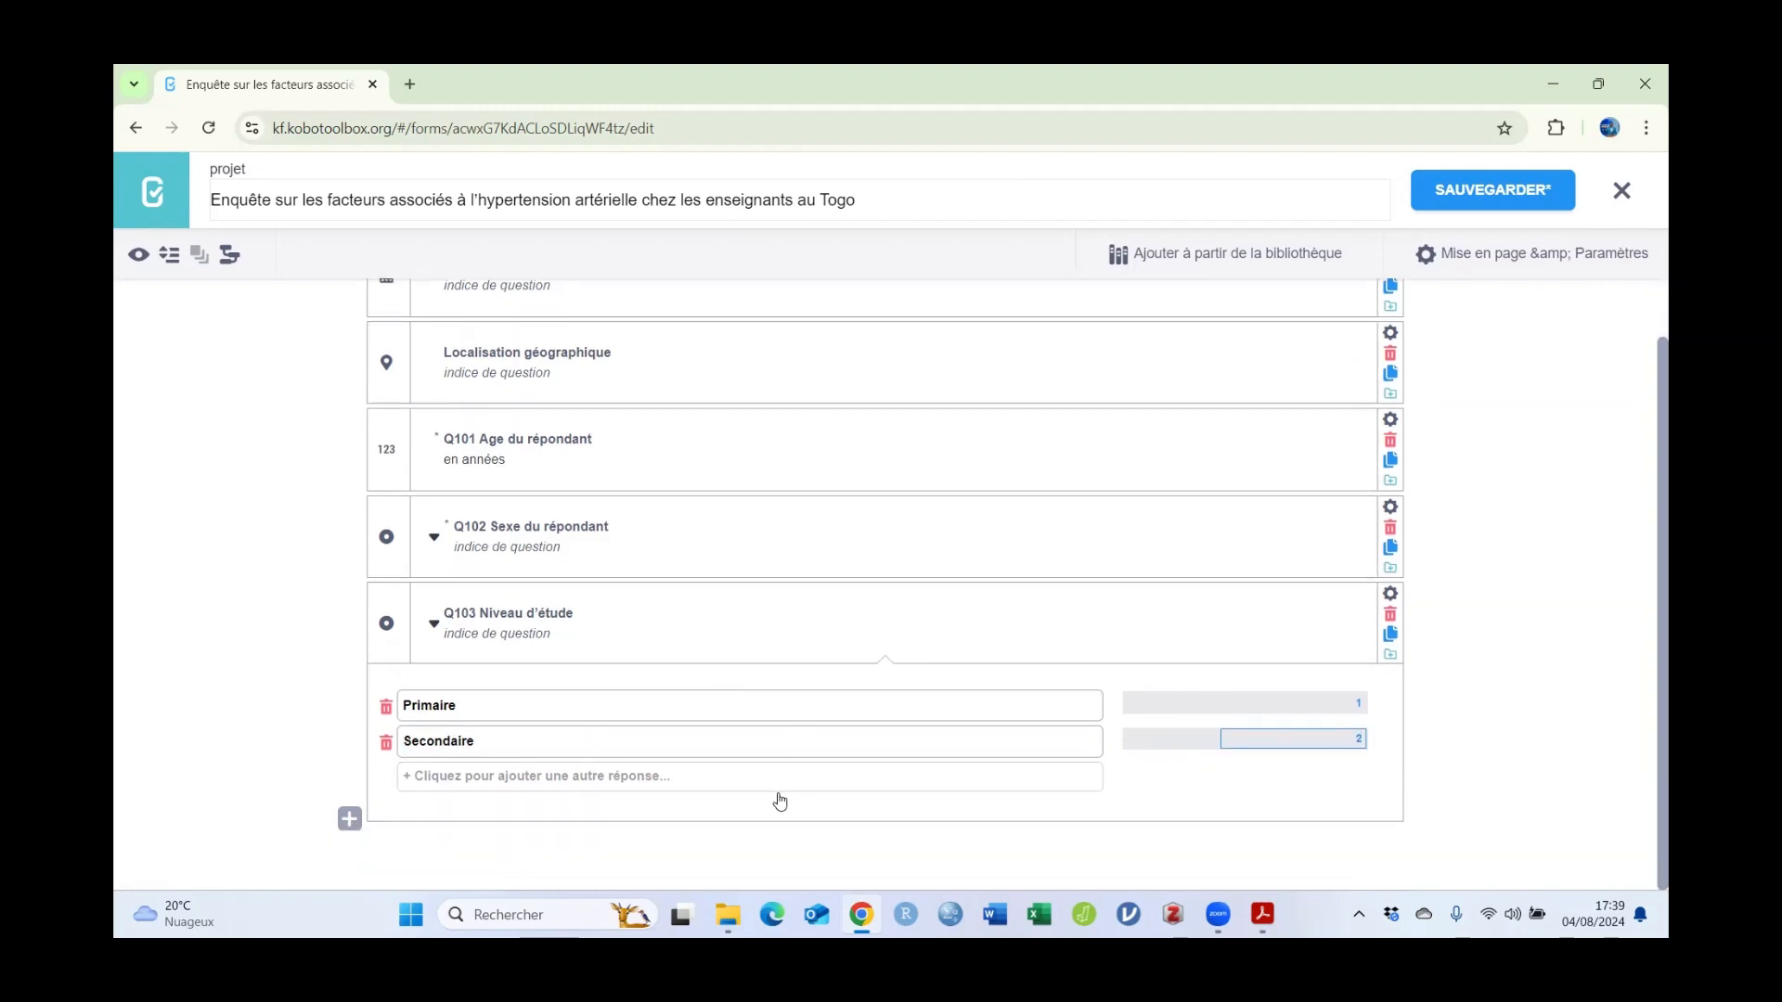
{"action": "left_click", "coordinate": [458, 781]}
{"action": "type", "text": "Supérieur"}
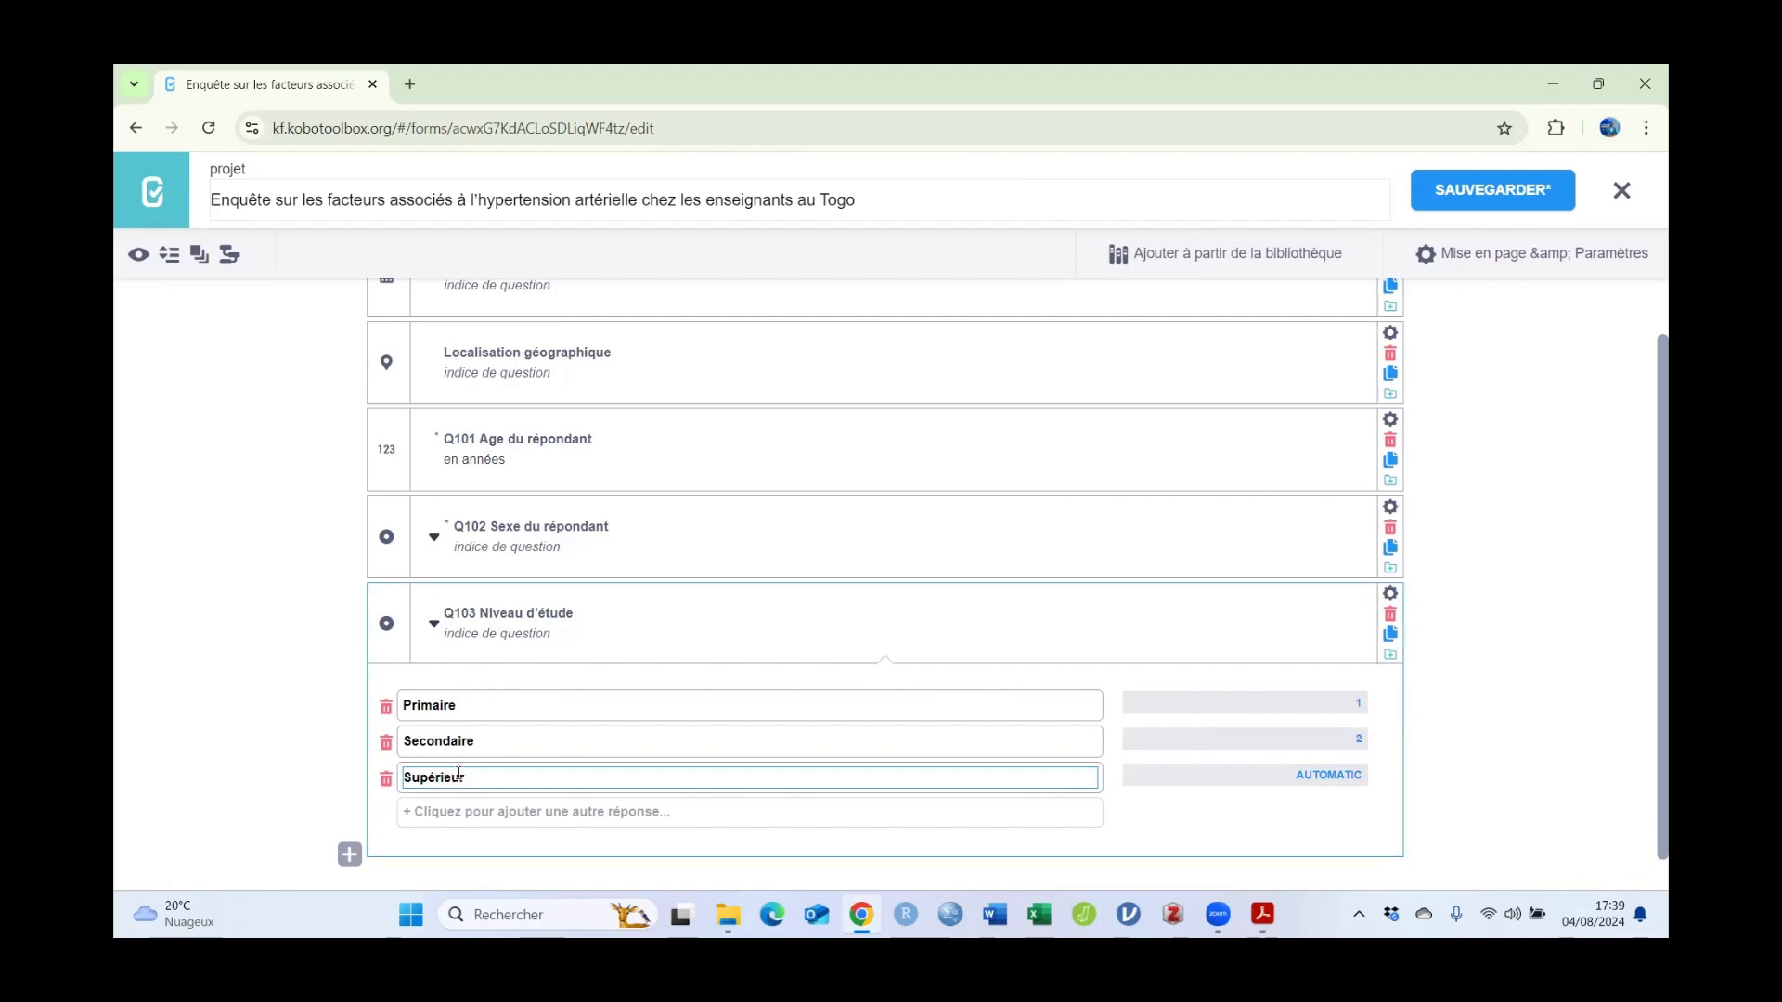
{"action": "key", "text": "Tab"}
{"action": "type", "text": "3"}
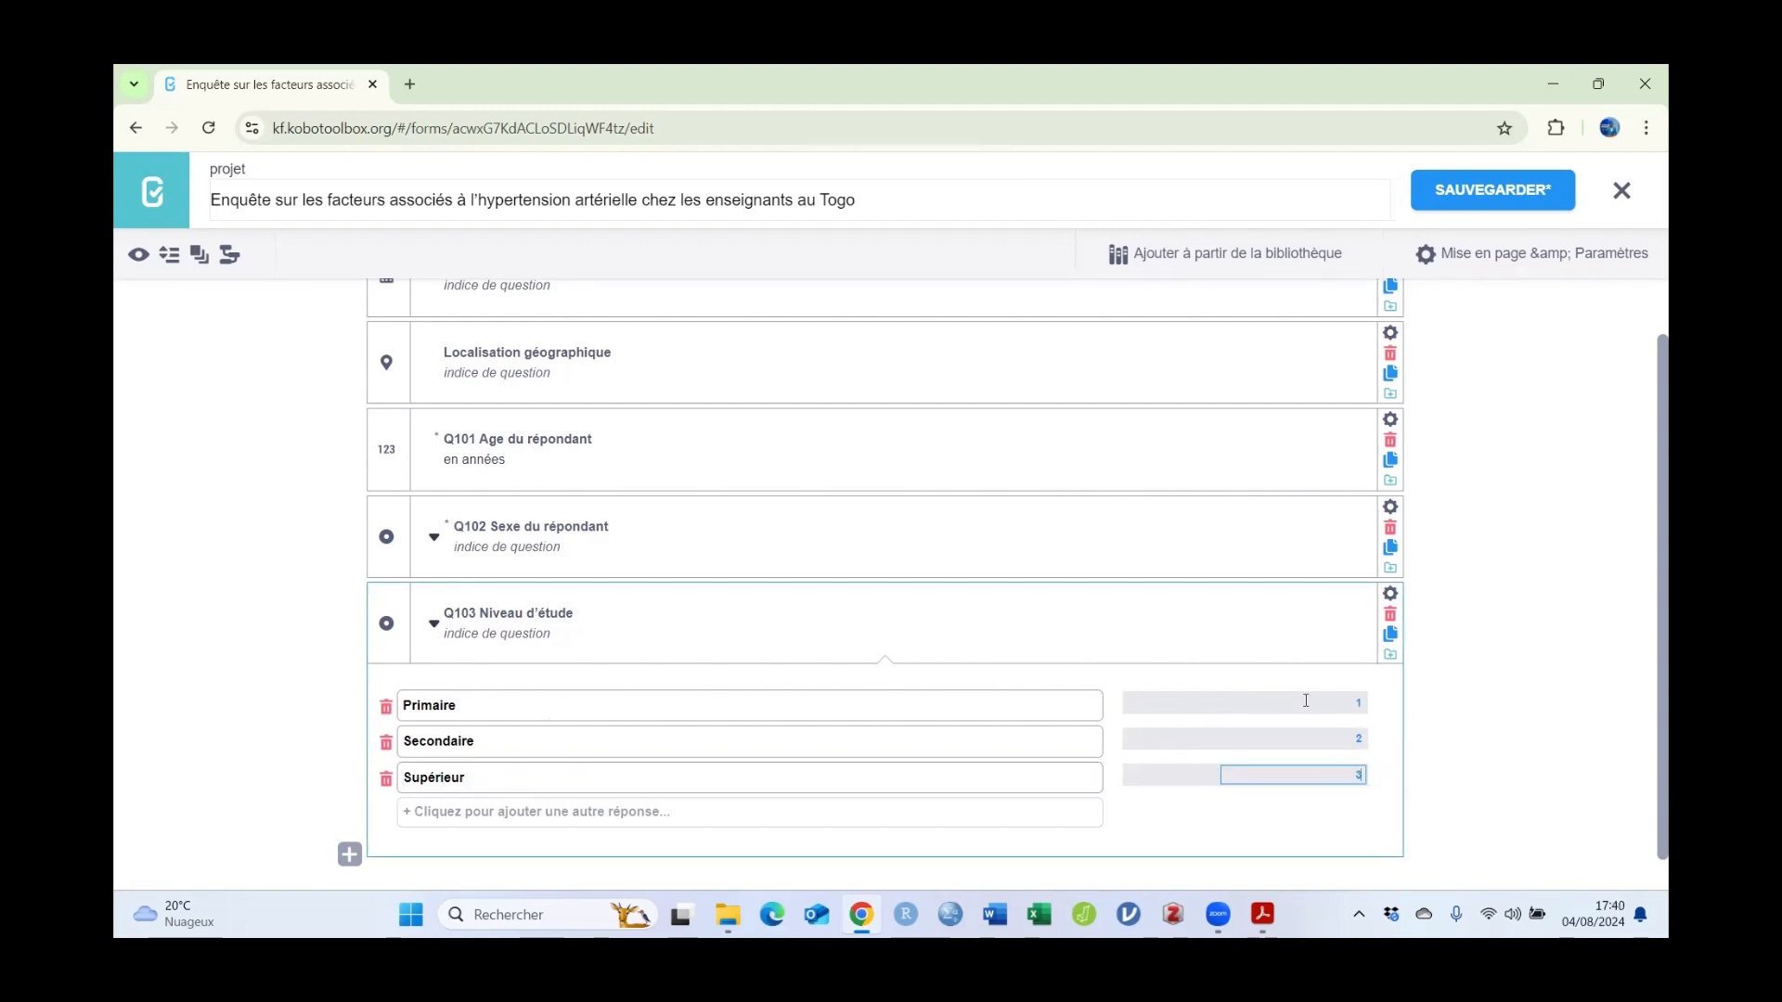
{"action": "left_click", "coordinate": [1478, 708]}
Step: Make an answer to Q103 Niveau d'étude mandatory and save the form
{"action": "left_click", "coordinate": [1395, 595]}
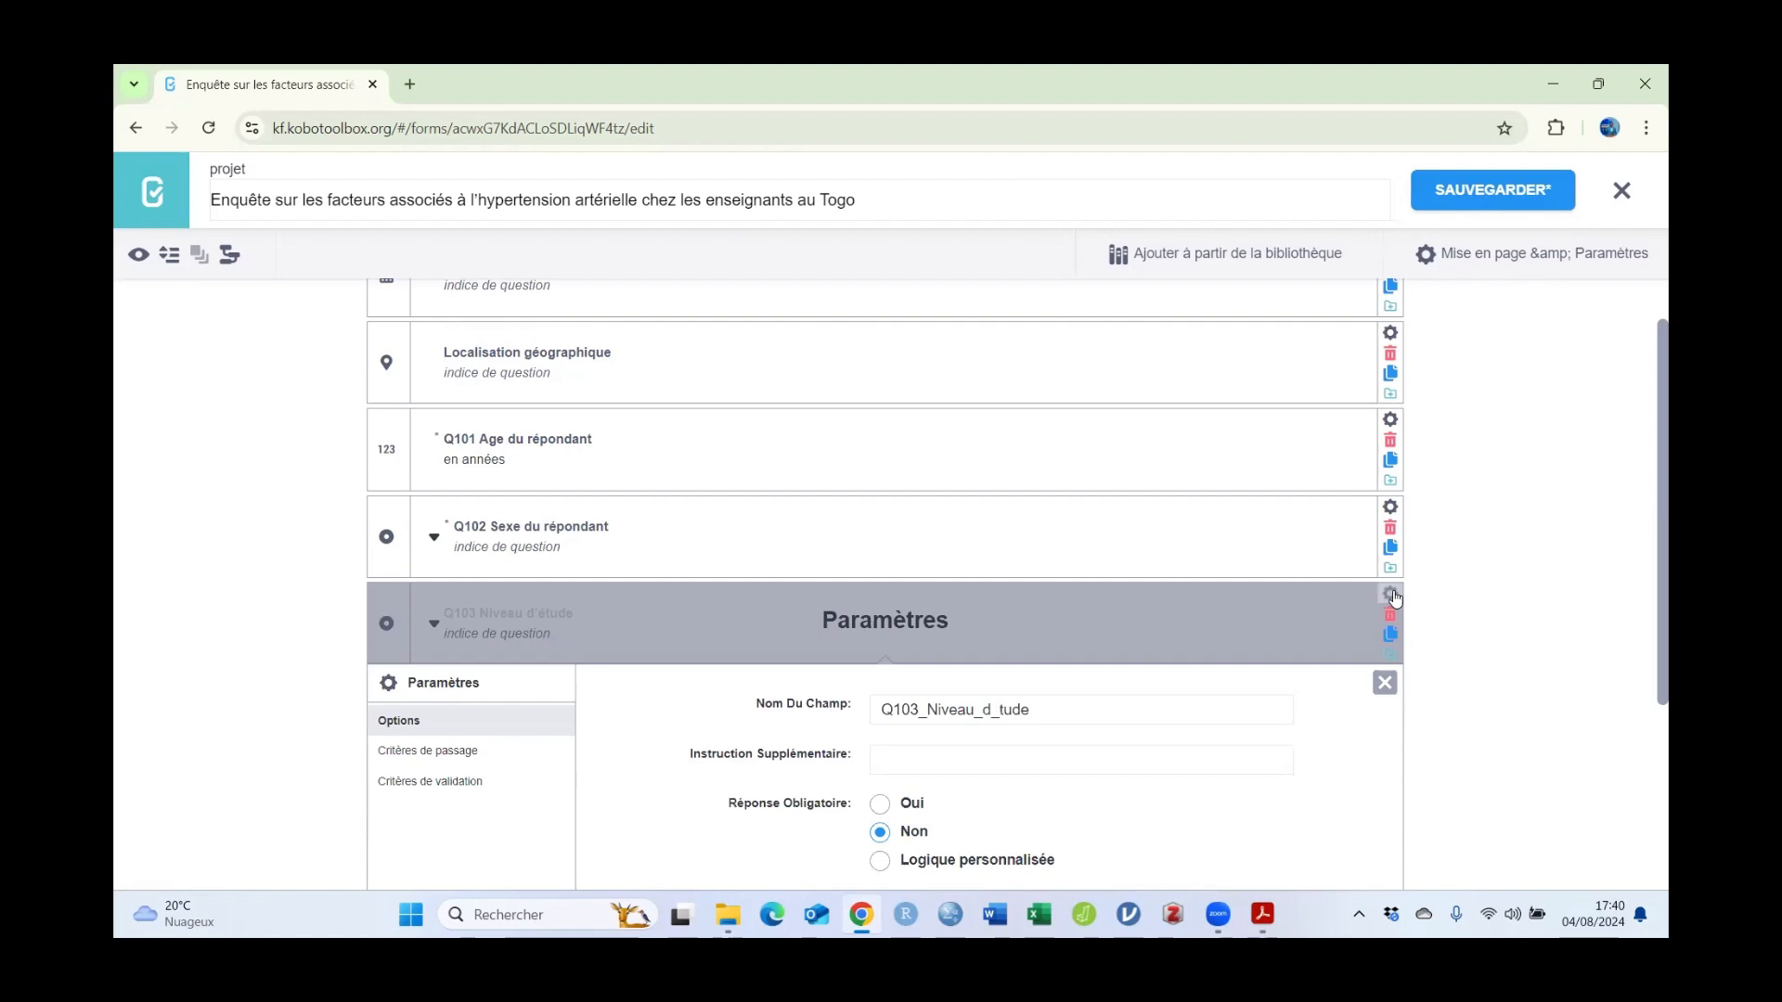
{"action": "left_click", "coordinate": [880, 805]}
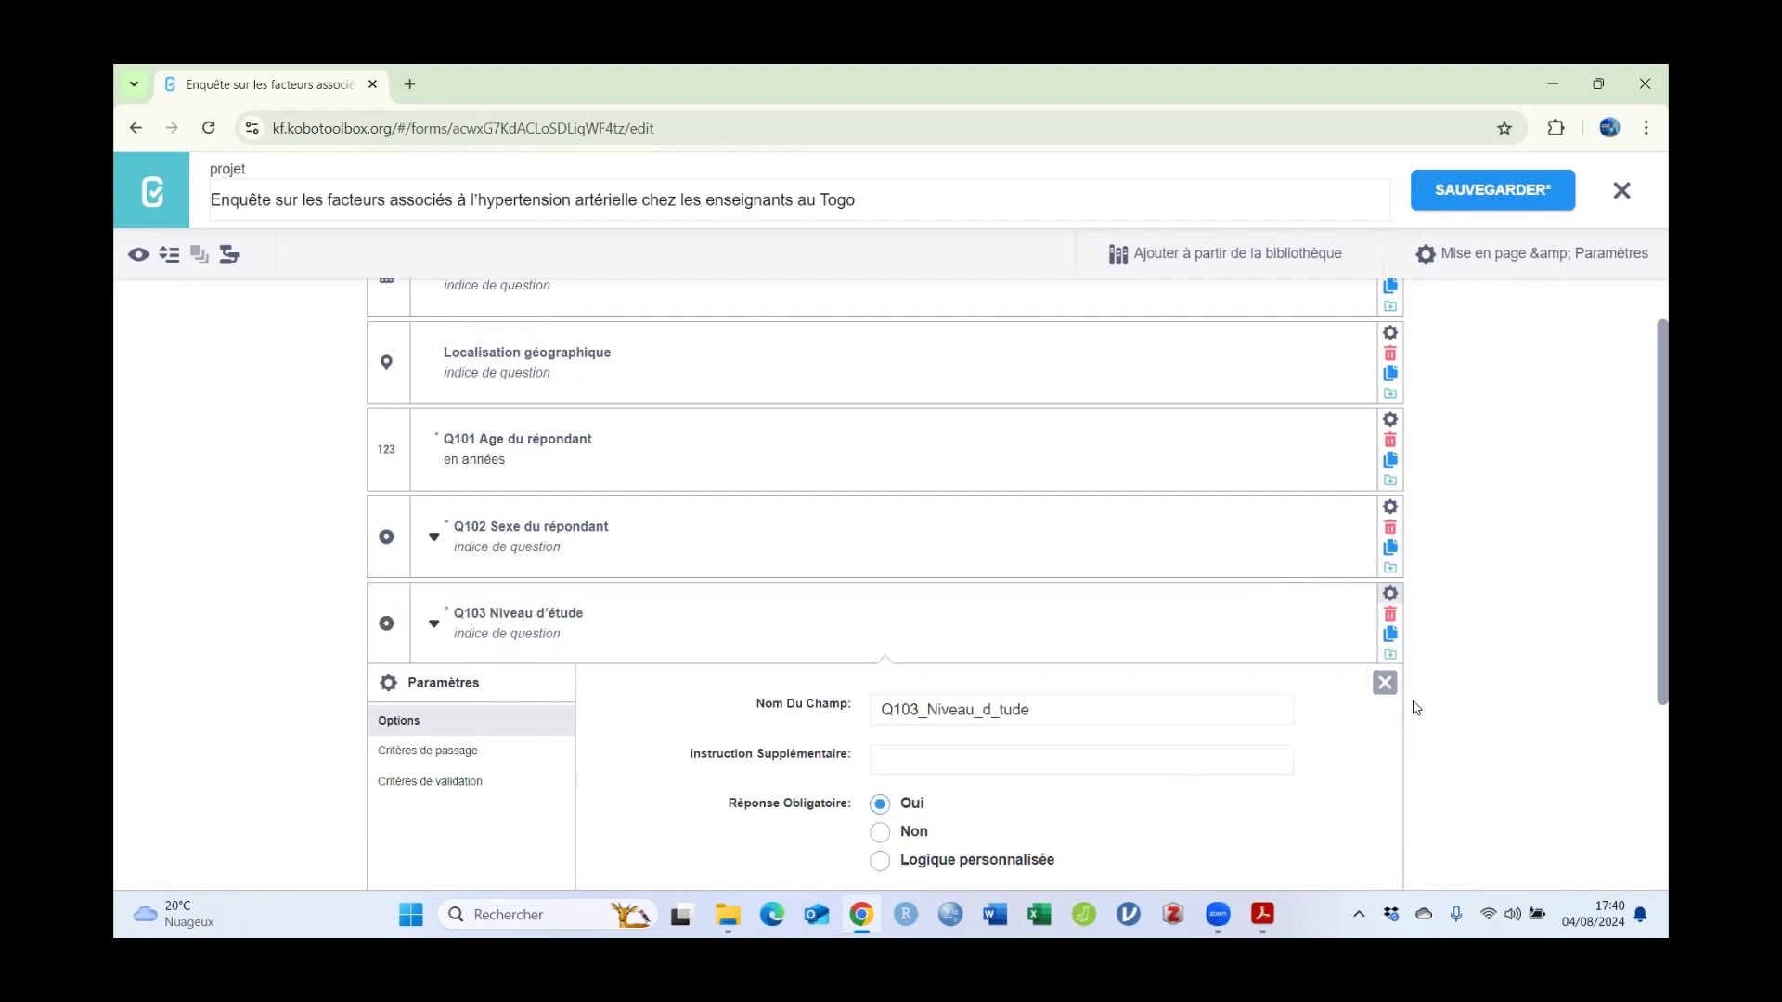
{"action": "left_click", "coordinate": [1385, 687]}
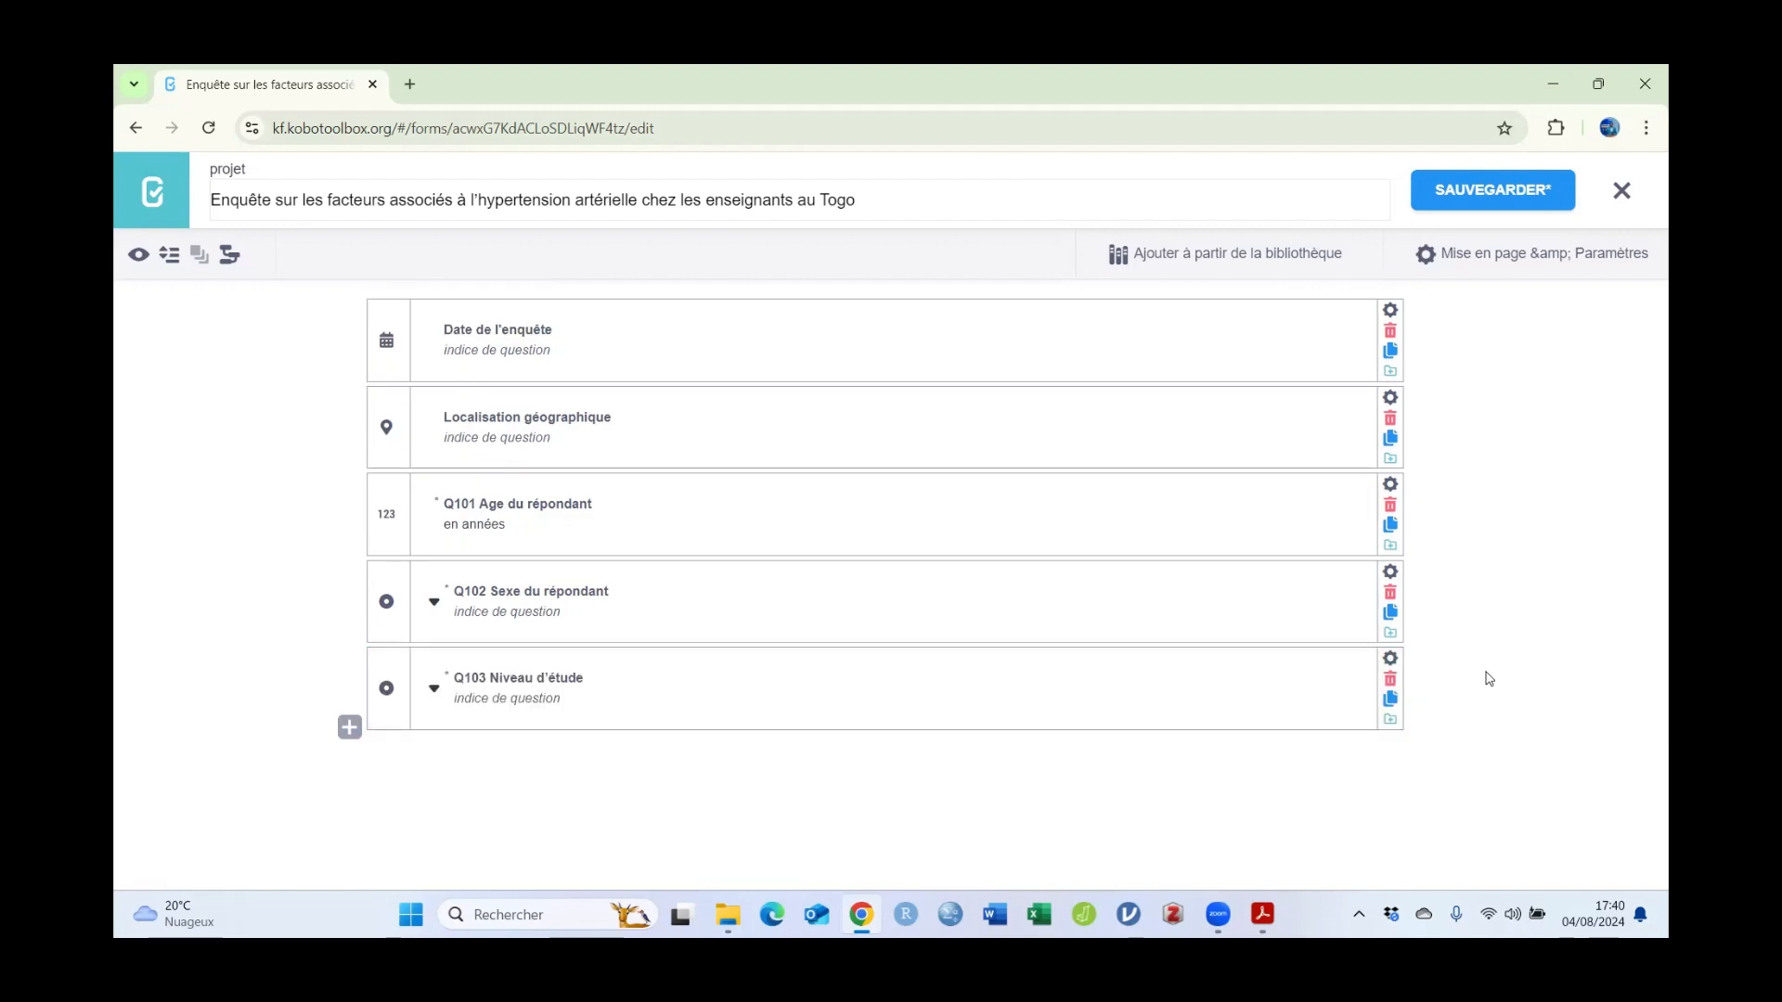
{"action": "left_click", "coordinate": [1474, 192]}
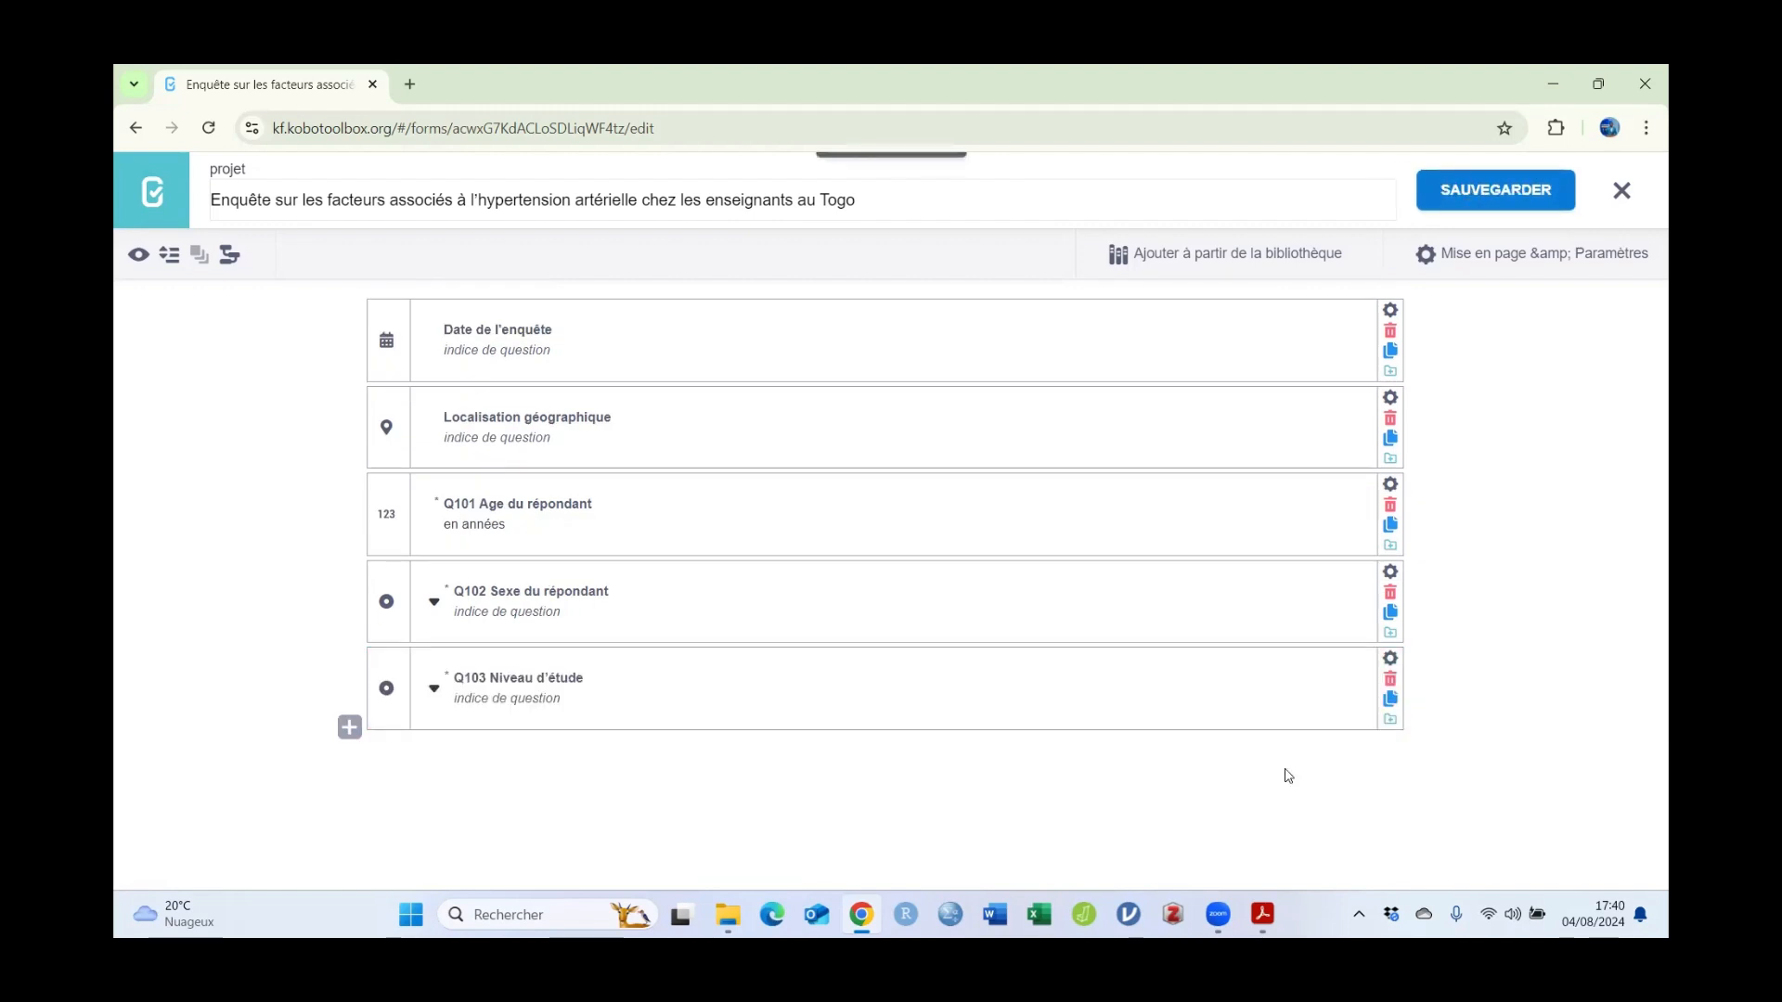
Step: Switch to the PDF questionnaire in Acrobat and copy the text "Q104 Situation matrimoniale"
{"action": "key", "text": "alt+Tab"}
{"action": "scroll", "coordinate": [925, 456], "scroll_direction": "down", "scroll_amount": 2}
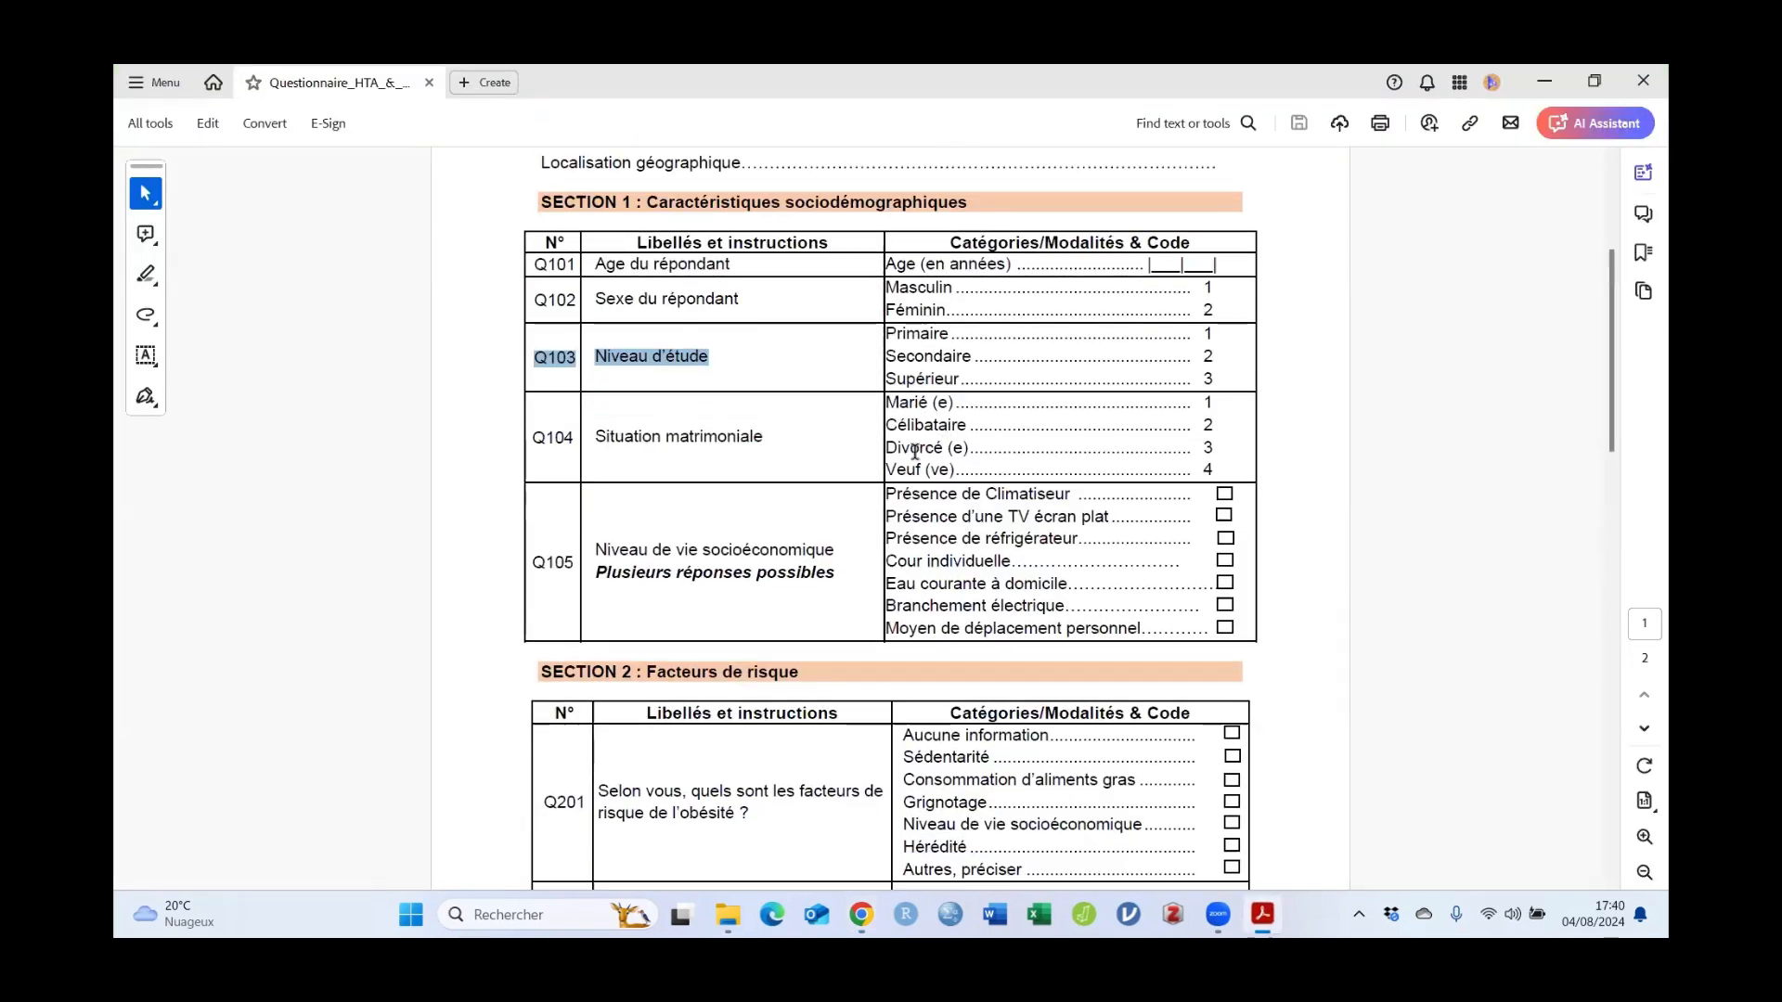
{"action": "left_click_drag", "start_coordinate": [536, 393], "coordinate": [763, 399]}
{"action": "right_click", "coordinate": [724, 394]}
{"action": "left_click", "coordinate": [782, 419]}
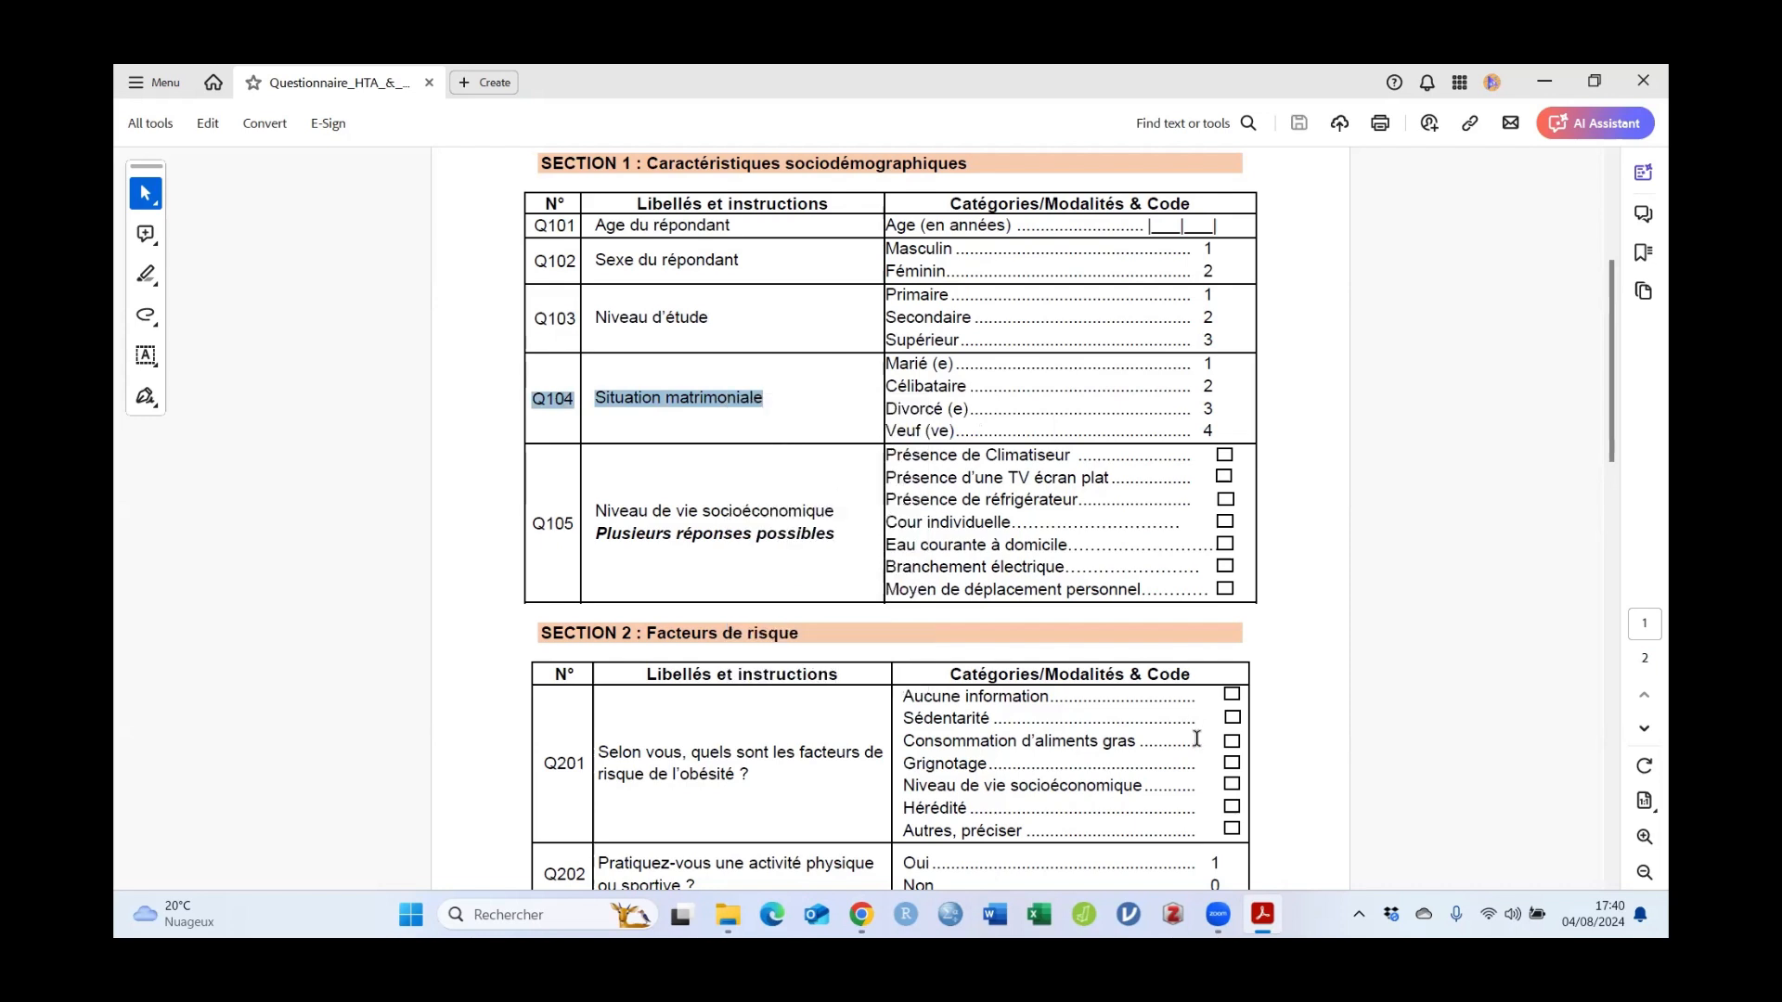
Step: Back in the KoboToolbox form, add the question "Q104 Situation matrimoniale" below Q103 with the type "Sélectionner un"
{"action": "left_click", "coordinate": [1262, 914]}
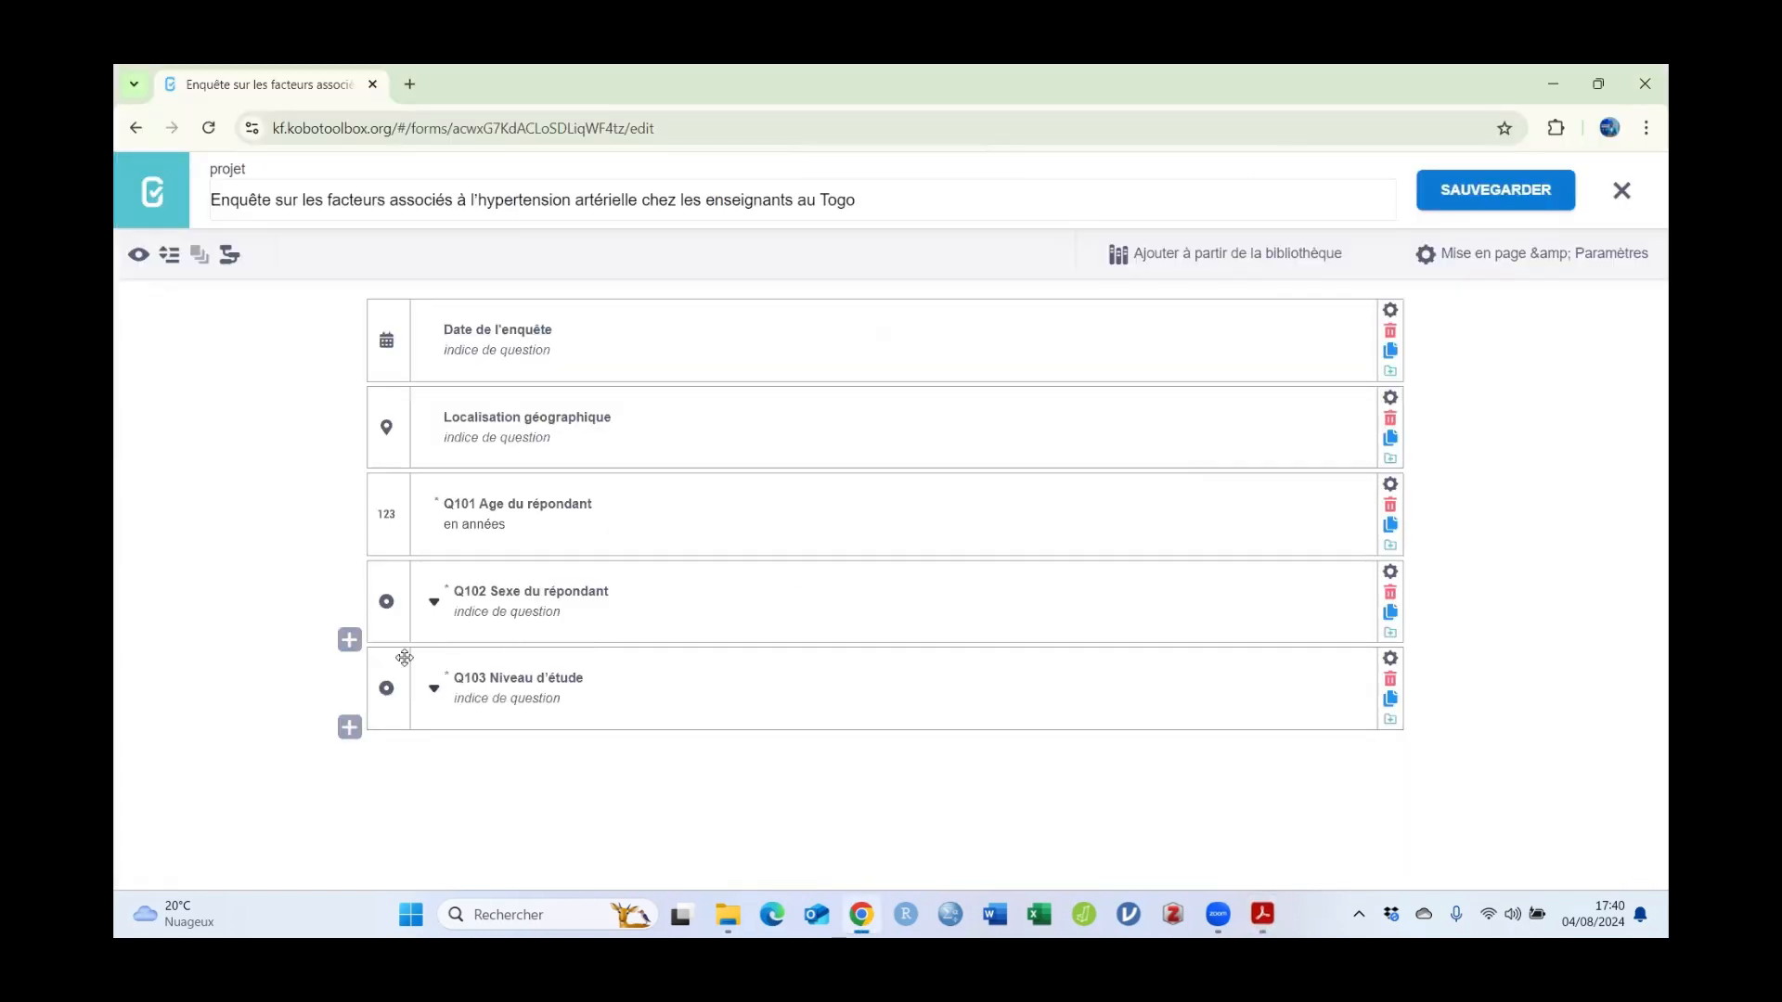
{"action": "left_click", "coordinate": [350, 728]}
{"action": "right_click", "coordinate": [415, 769]}
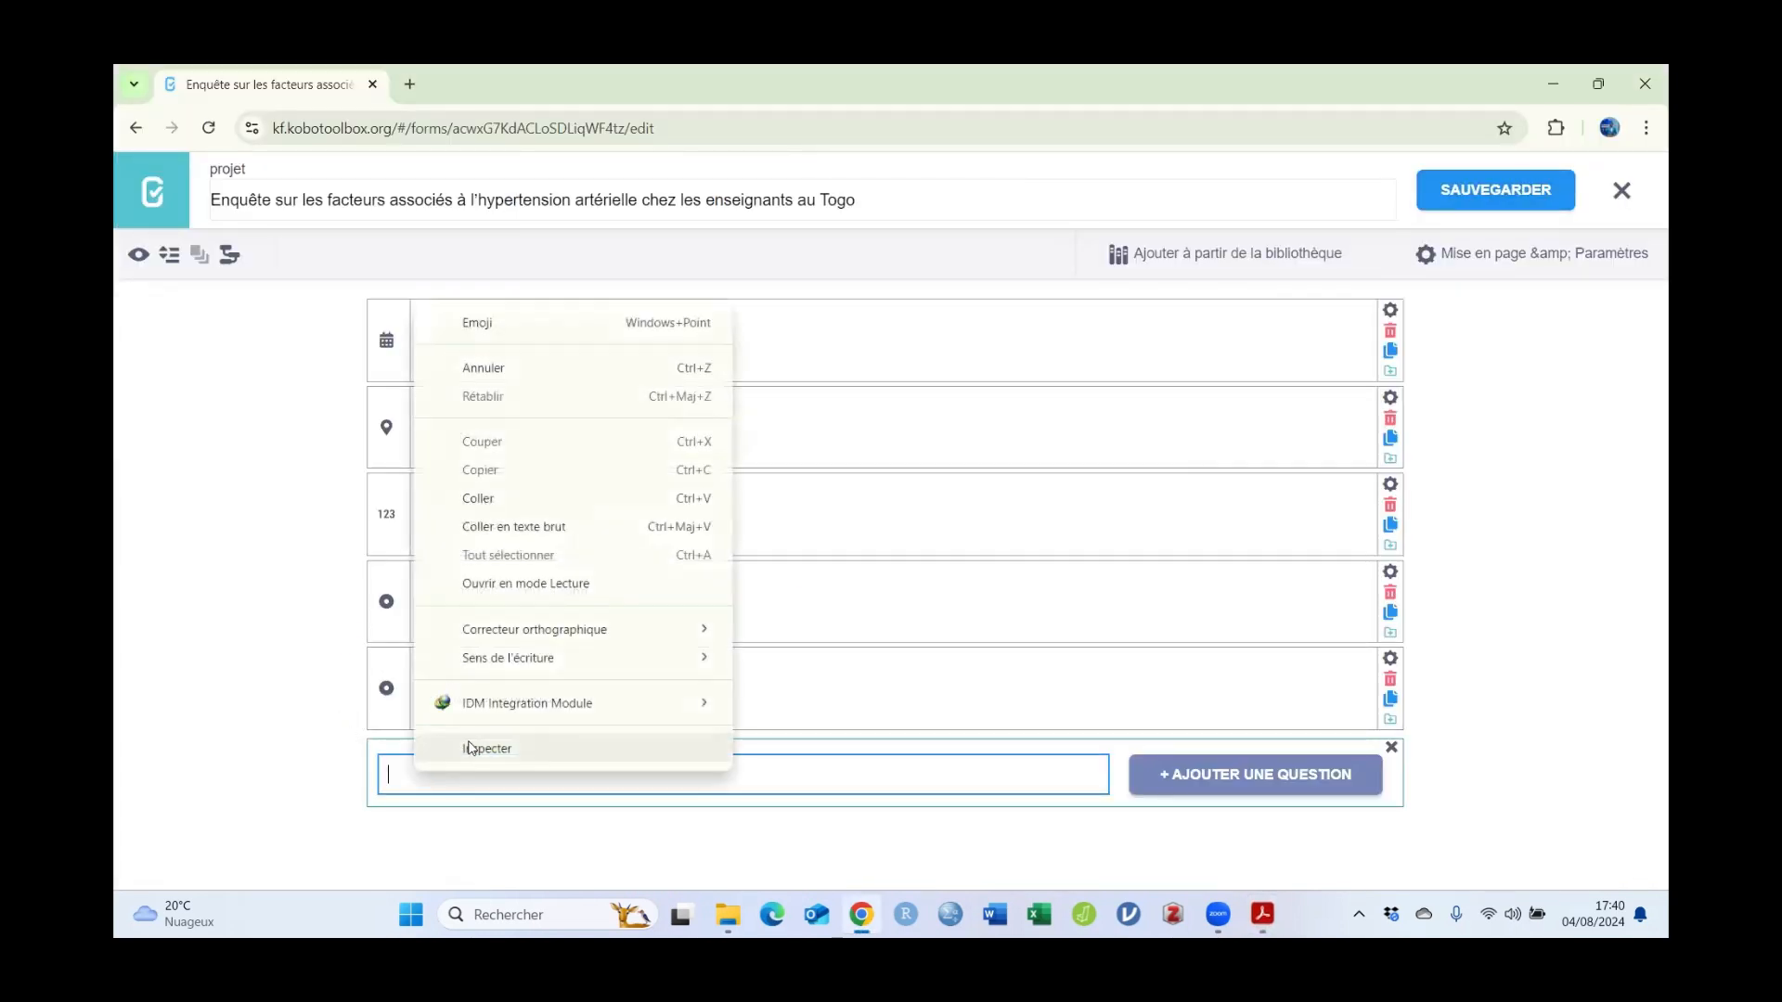
{"action": "left_click", "coordinate": [508, 504]}
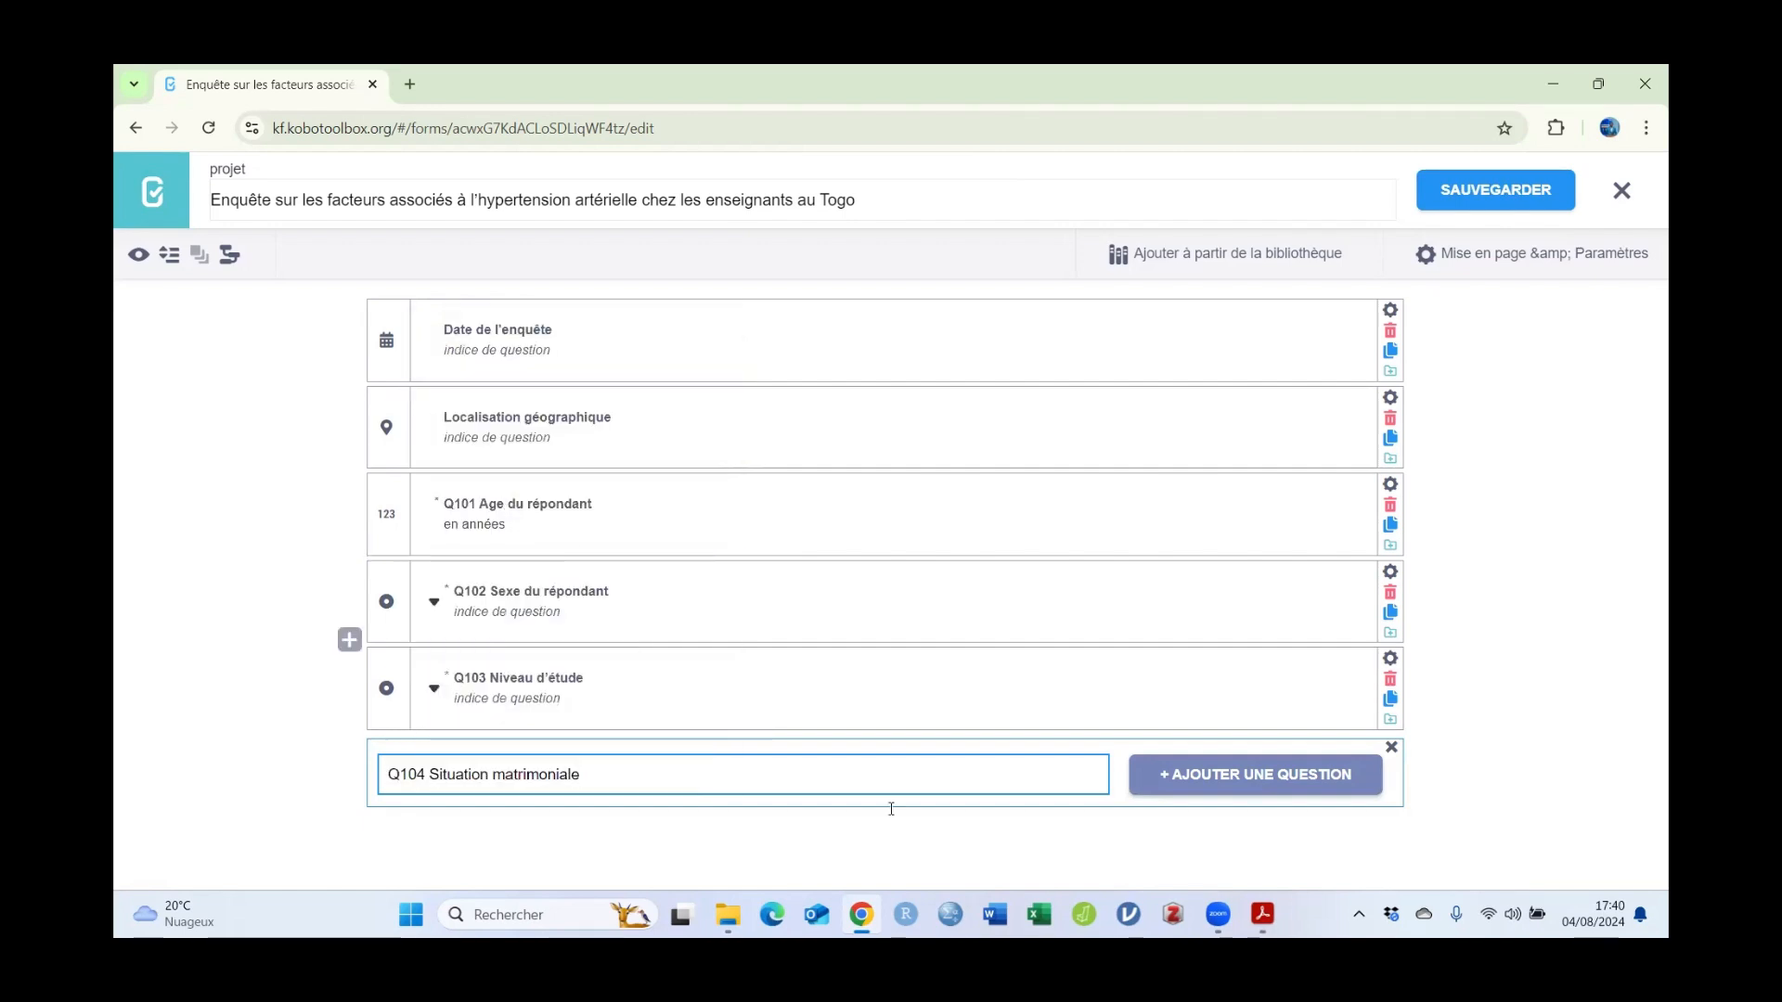
{"action": "left_click", "coordinate": [1235, 783]}
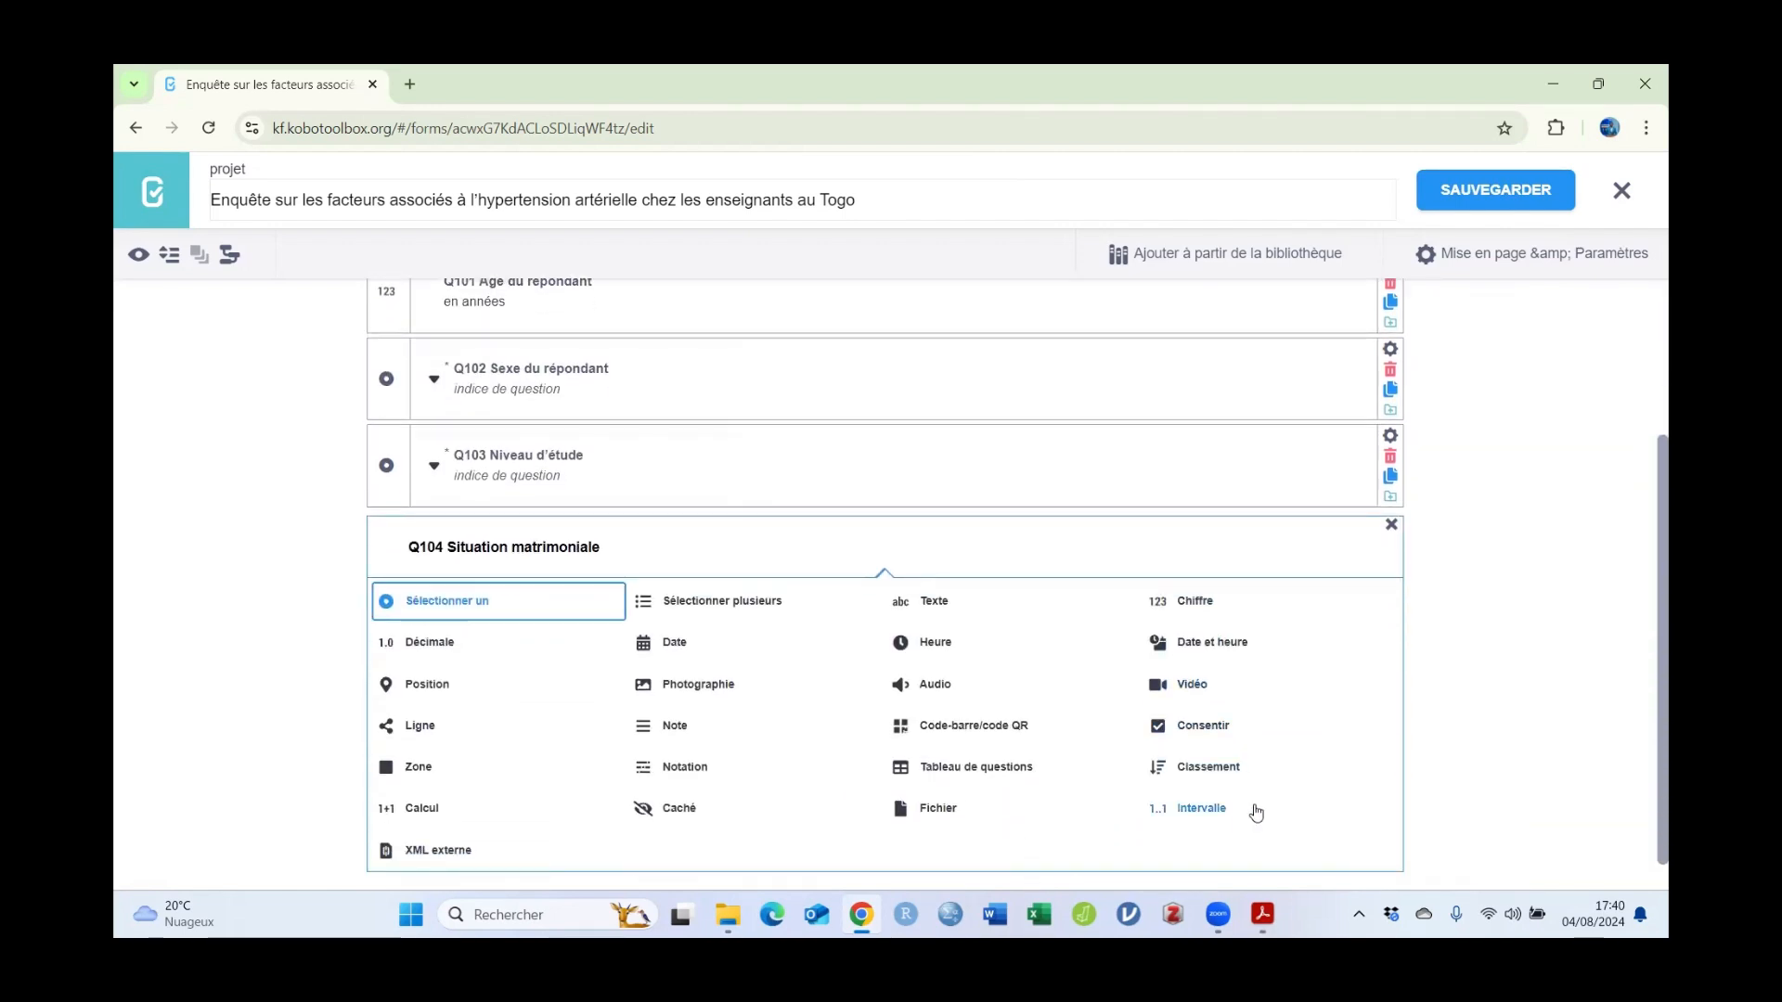
{"action": "left_click", "coordinate": [416, 606]}
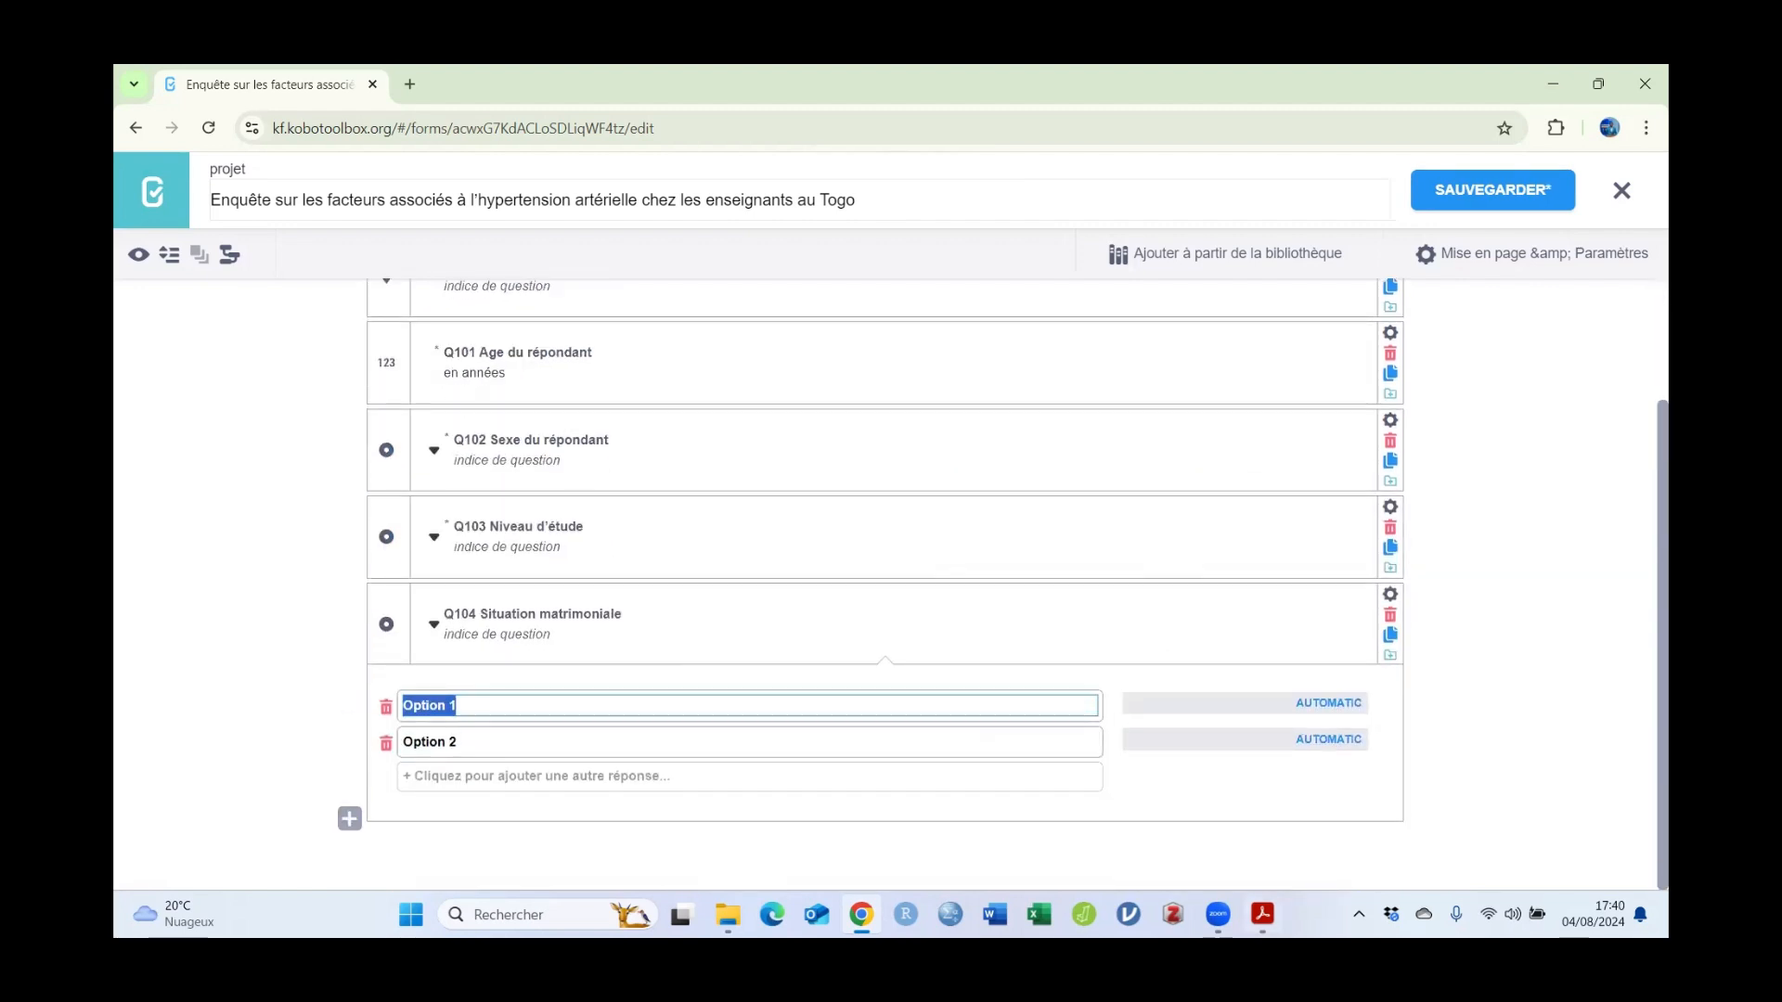
Step: Check the Q104 categories in the PDF questionnaire and enter the first two choices, Marié (e) with value 1 and Célibataire with value 2
{"action": "key", "text": "alt+Tab"}
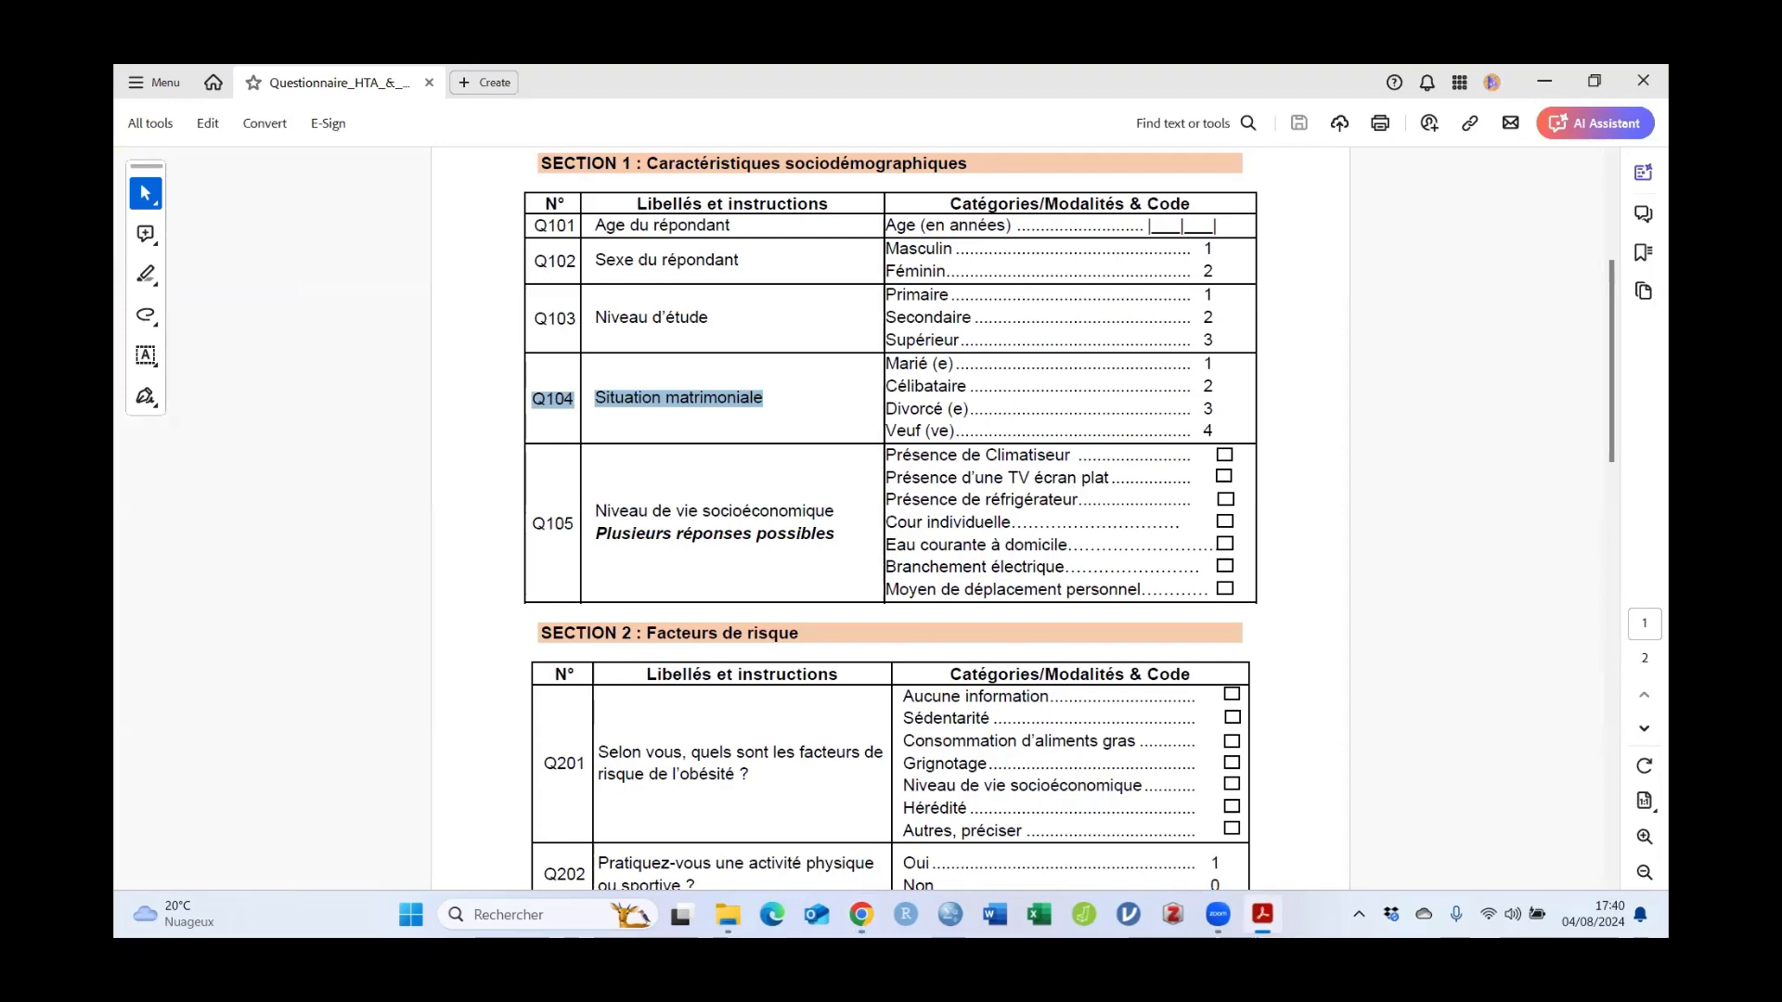
{"action": "key", "text": "alt+Tab"}
{"action": "type", "text": "Ma"}
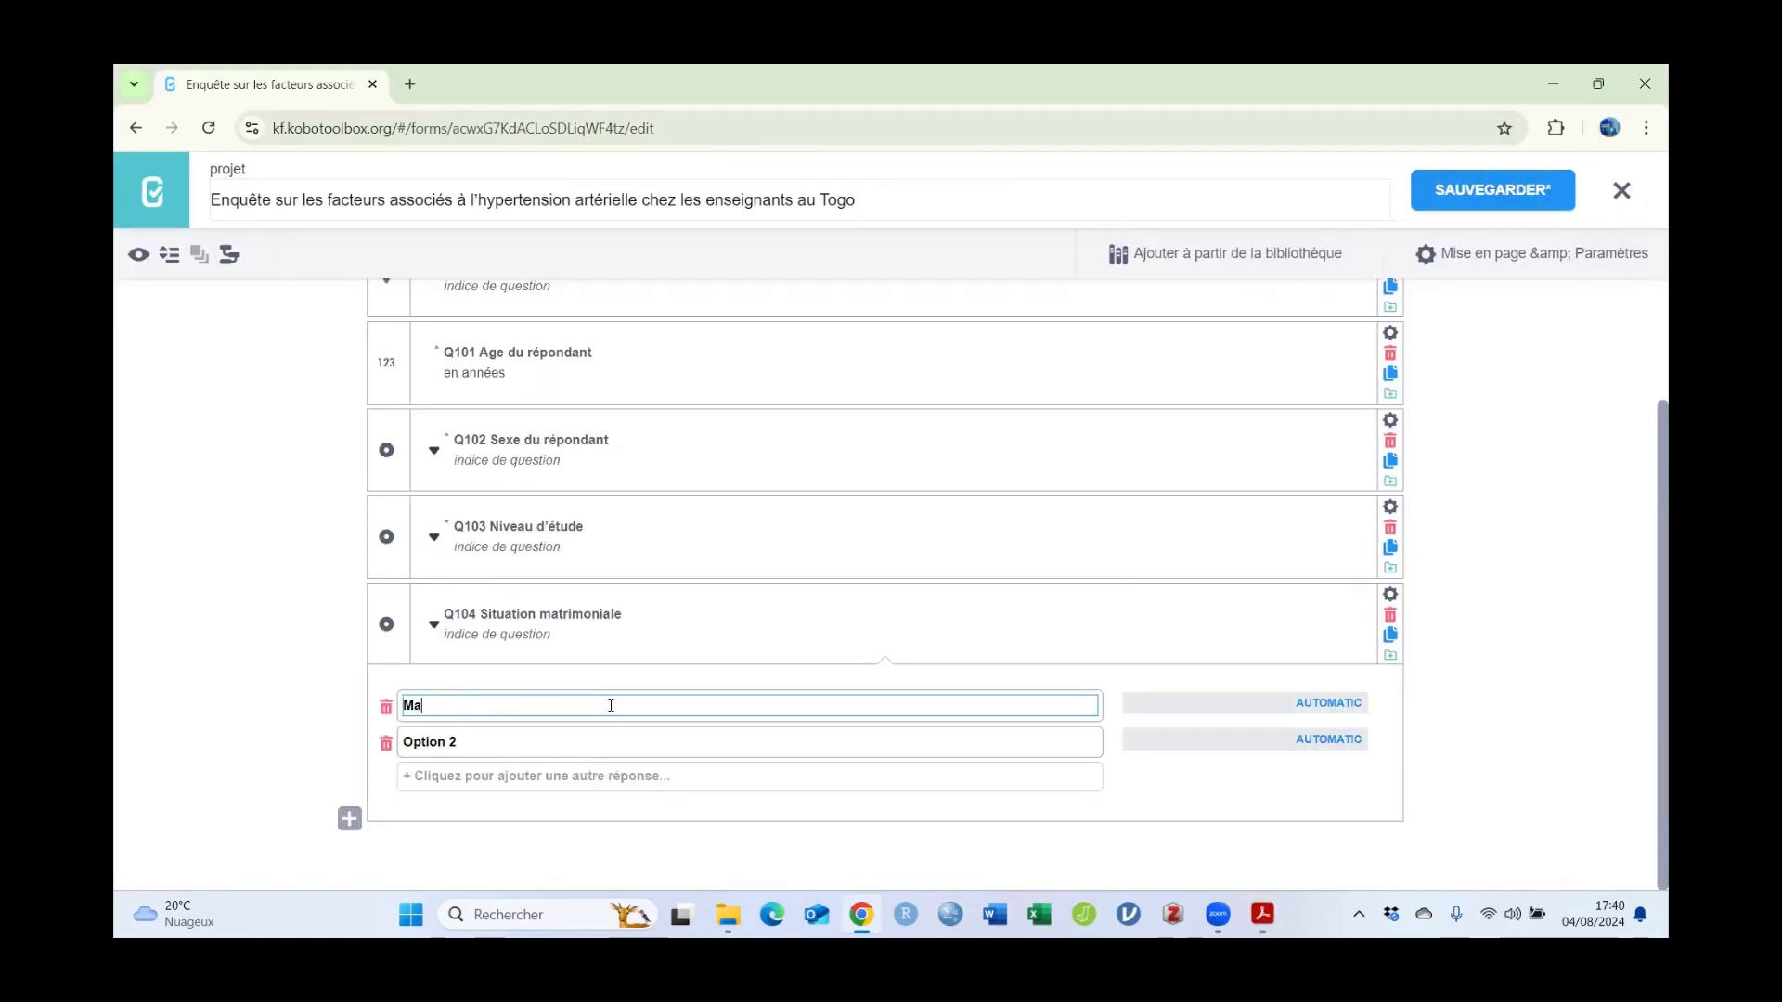
{"action": "type", "text": "rié (e"}
{"action": "key", "text": "Tab"}
{"action": "key", "text": "Tab"}
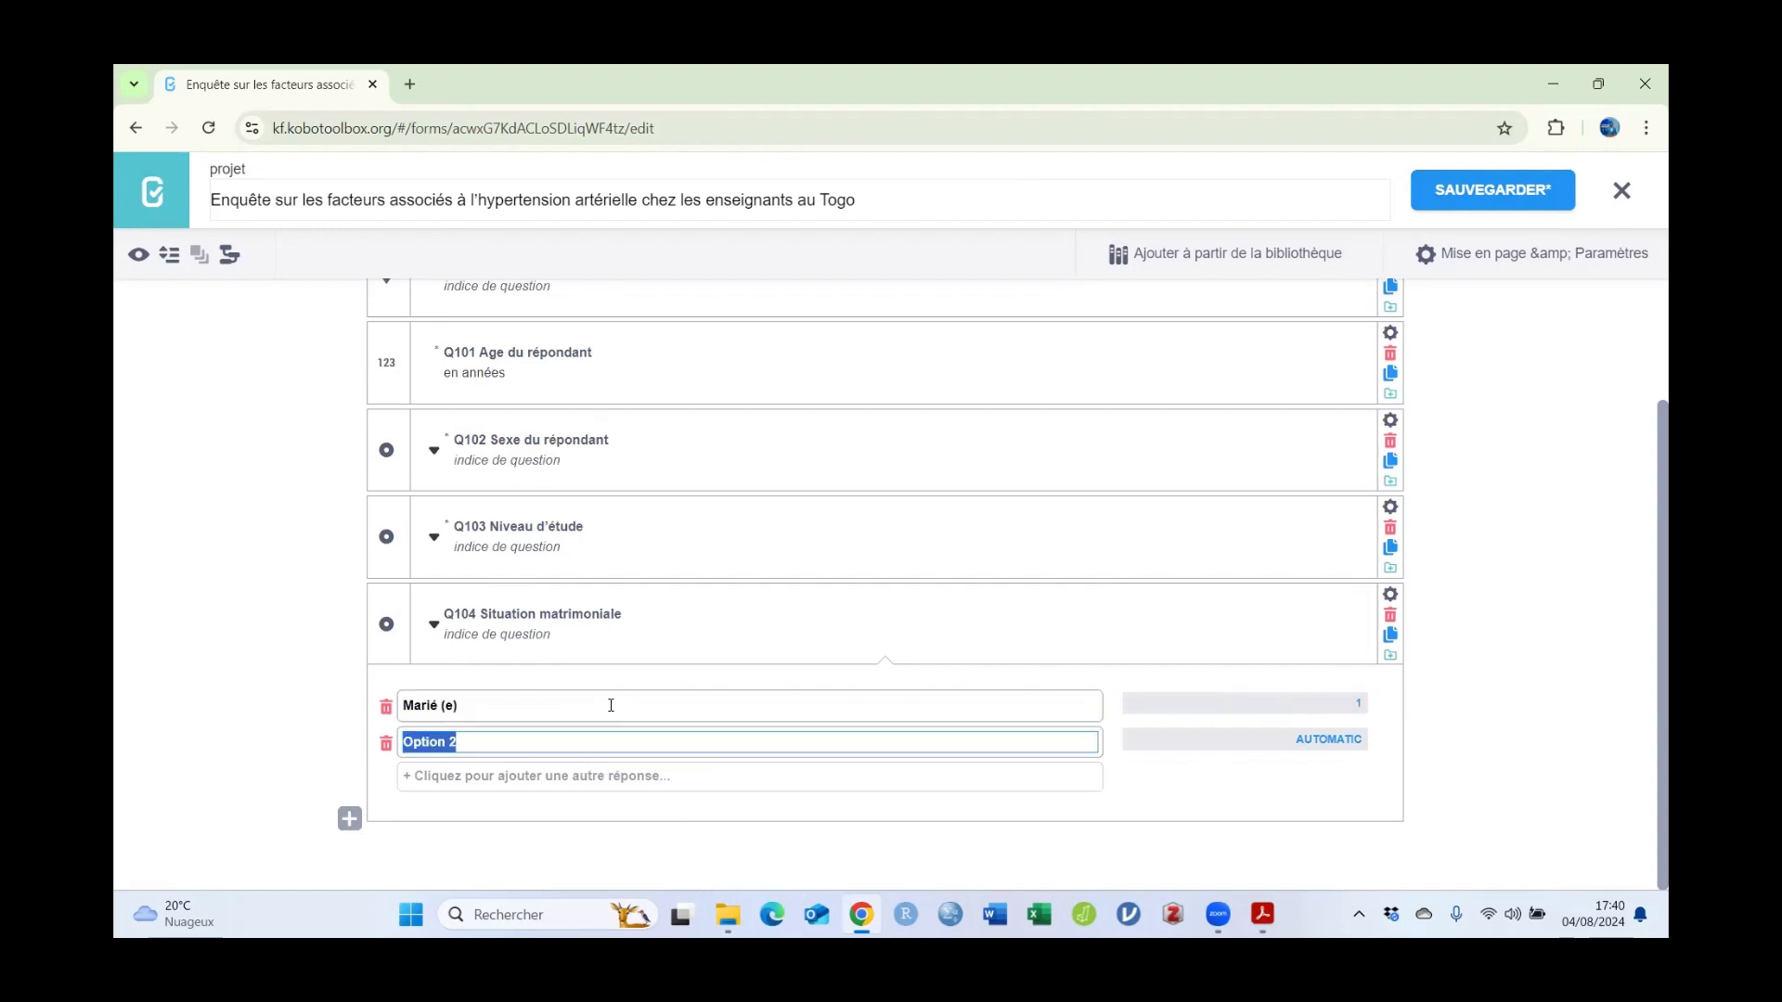
{"action": "type", "text": "Célibataire"}
{"action": "key", "text": "Tab"}
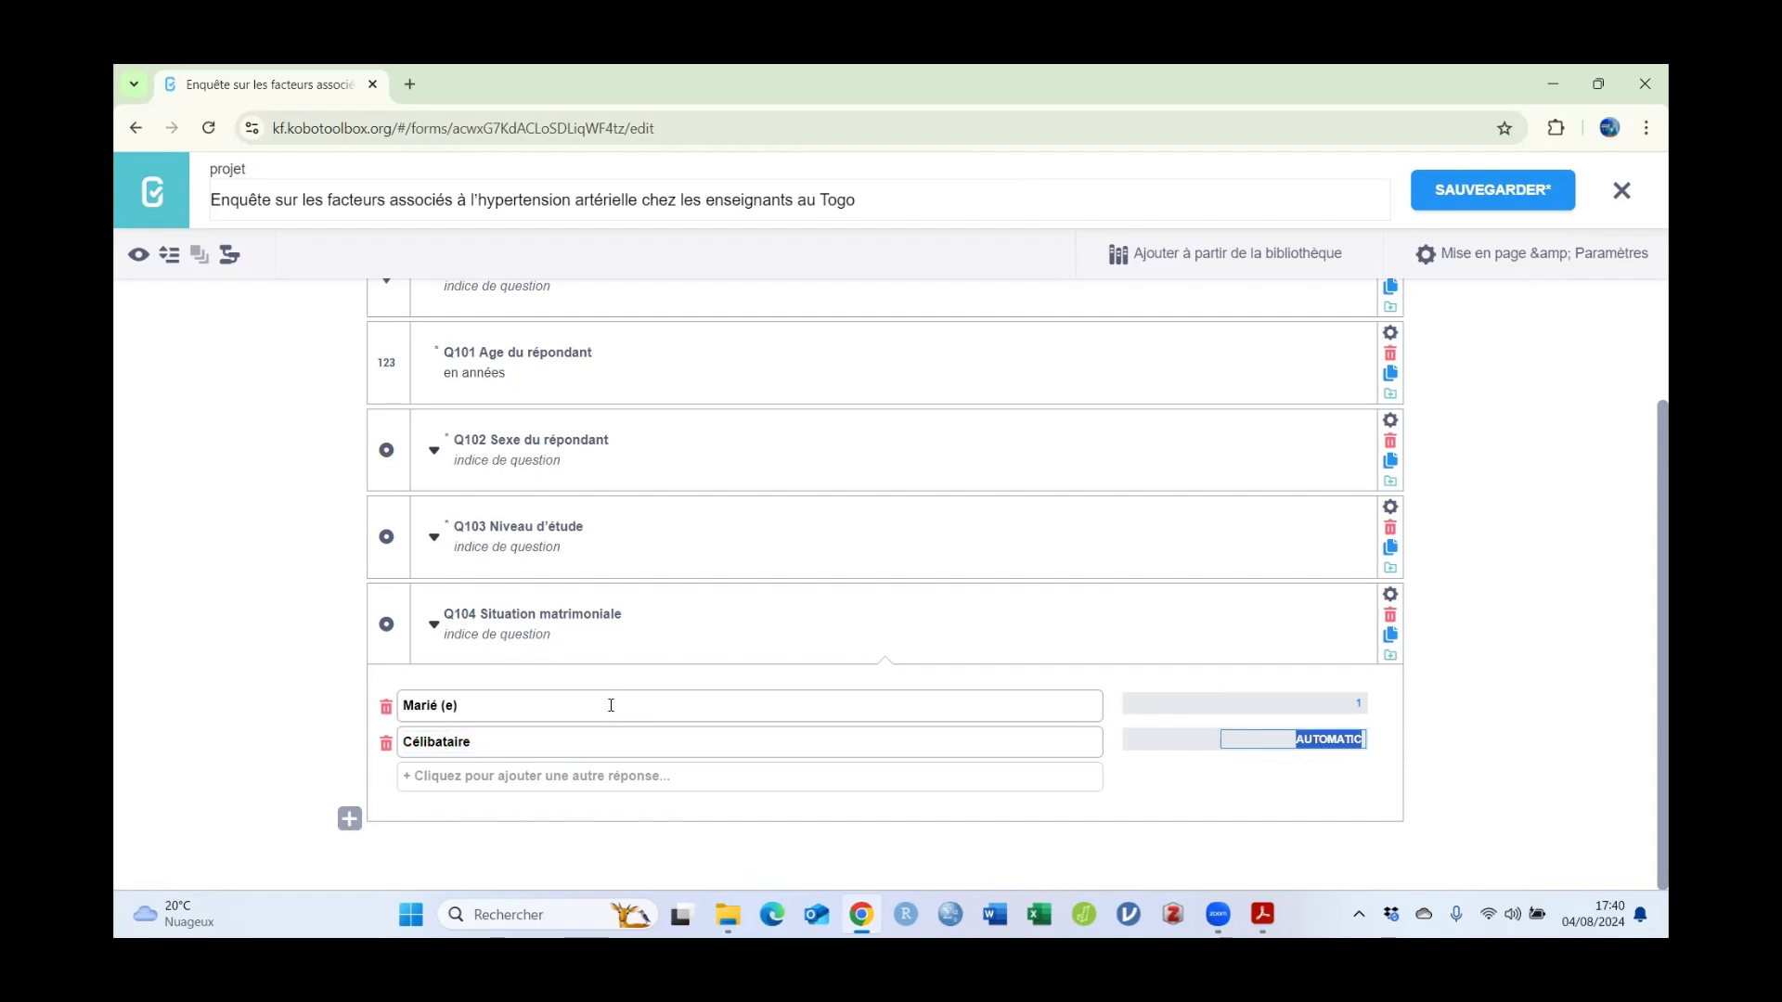
{"action": "key", "text": "Tab"}
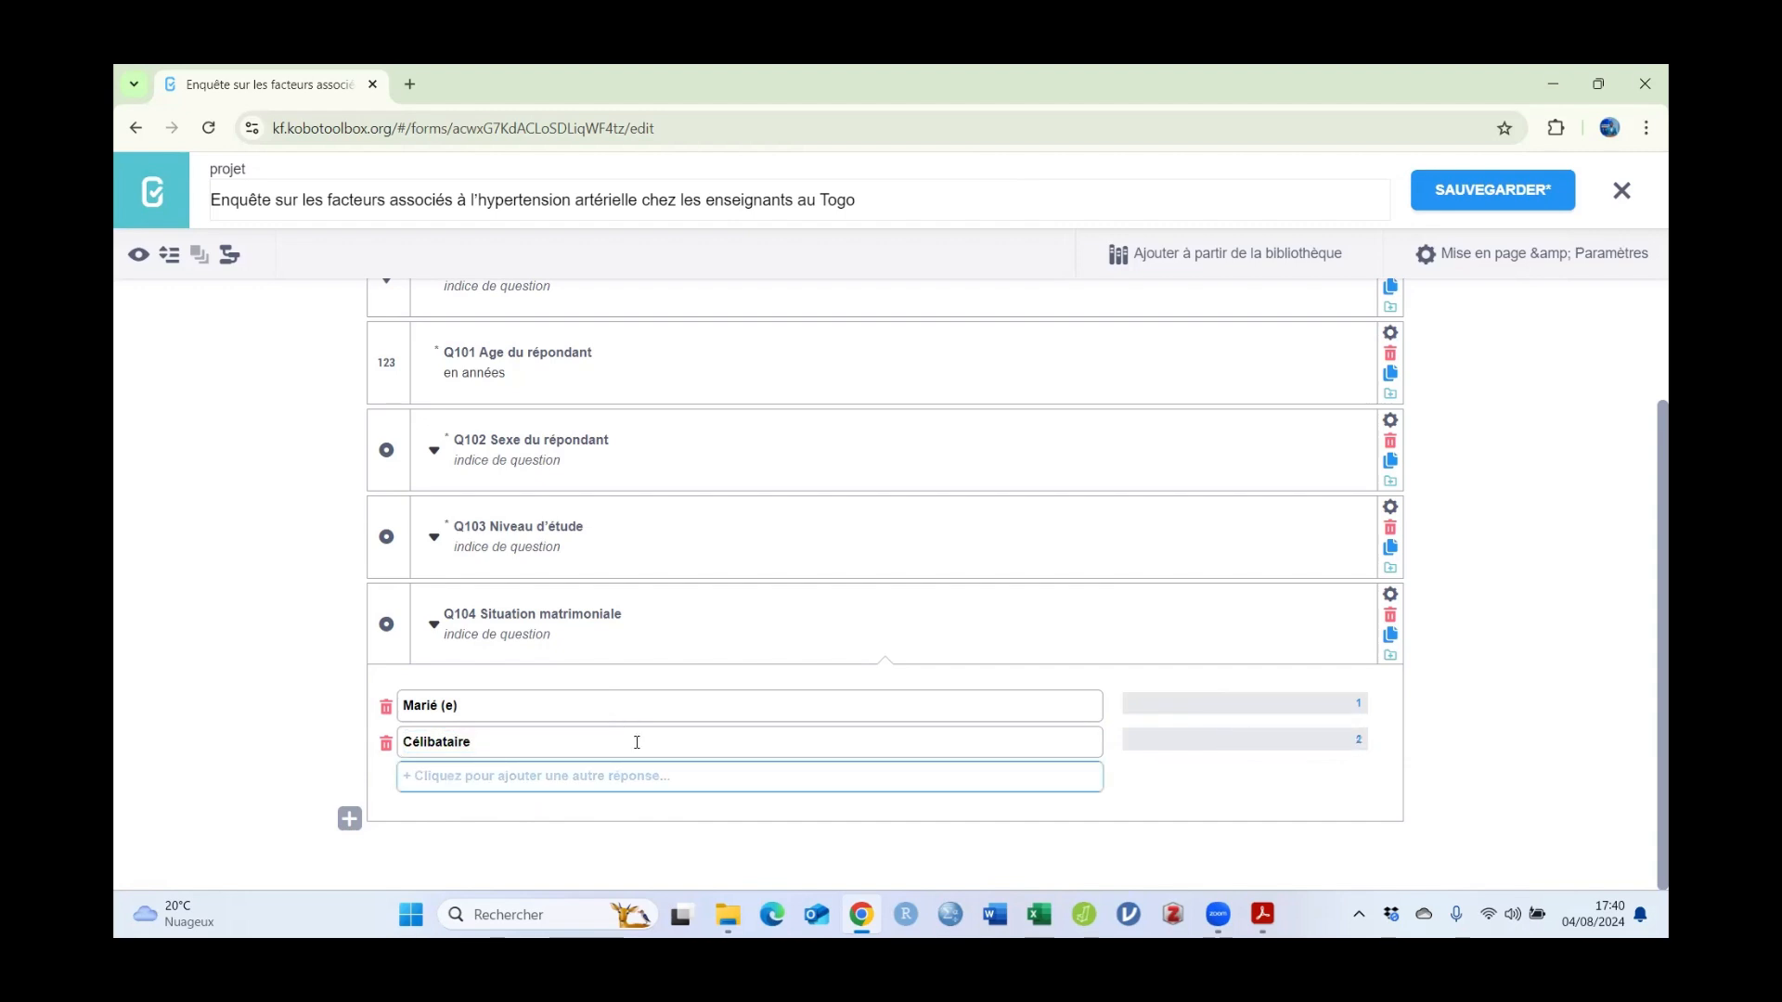
Step: Check the Q104 categories in the PDF questionnaire and add the choices Divorcé(e) with value 3 and Veuf (ve) with value 4
{"action": "key", "text": "alt+Tab"}
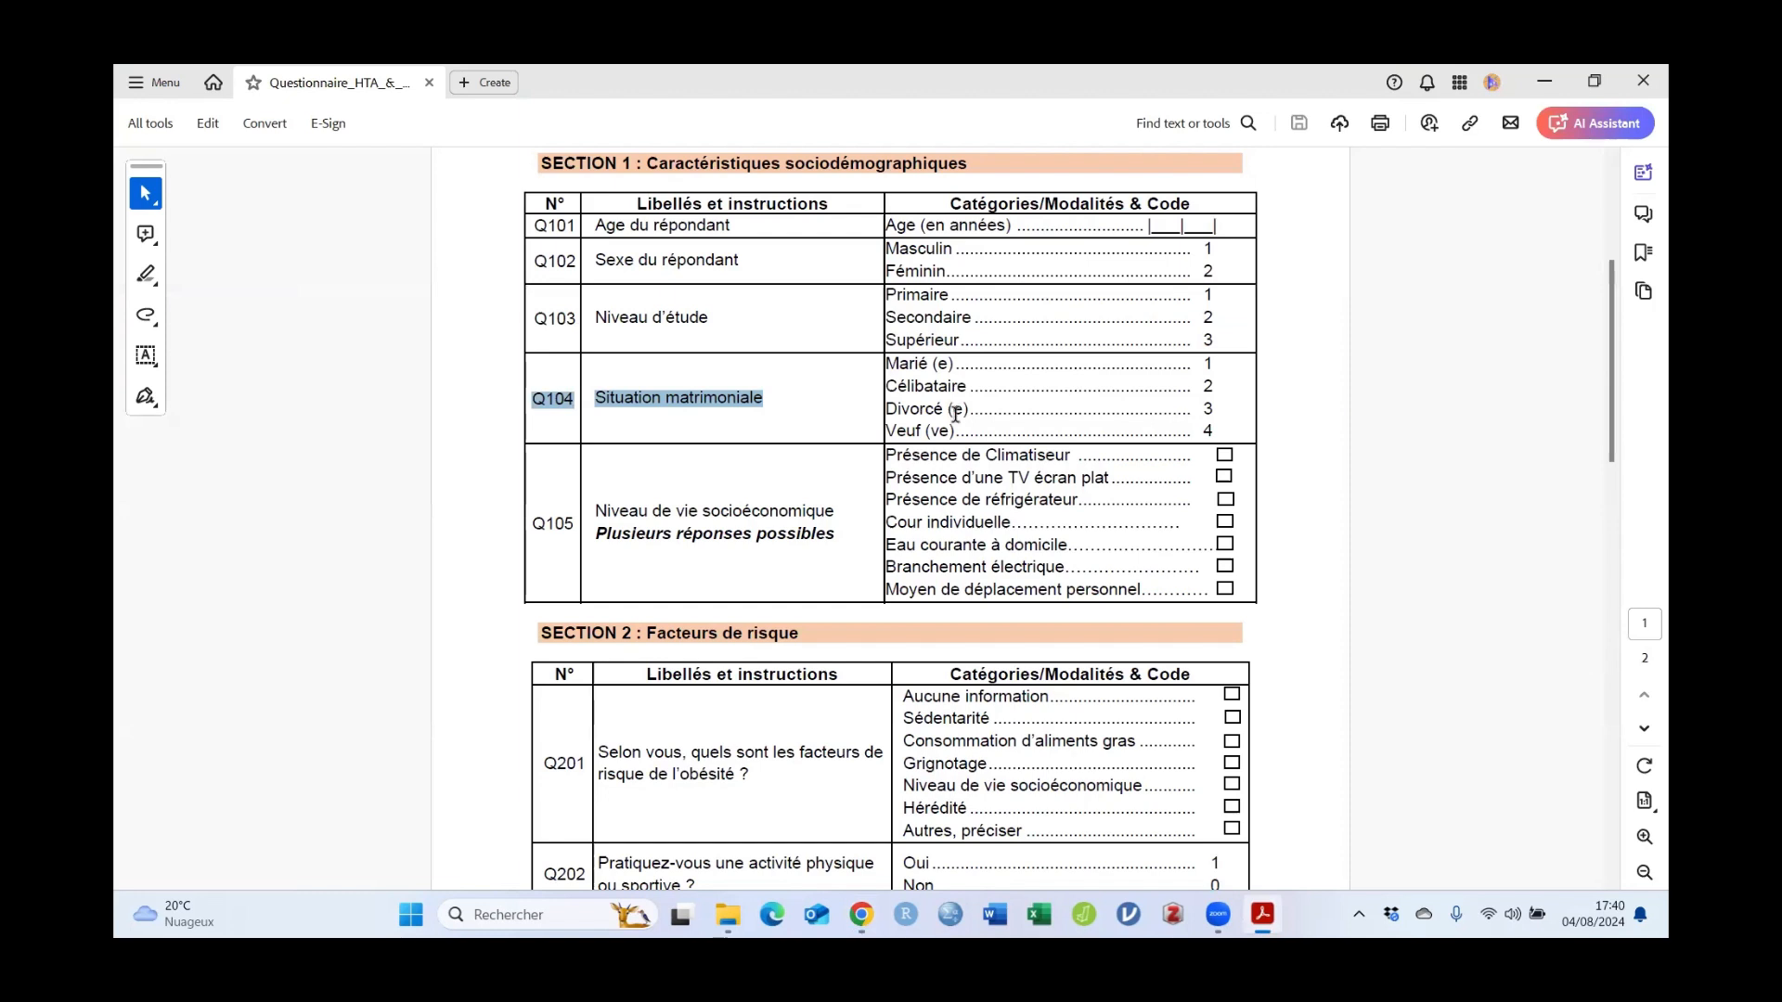
{"action": "key", "text": "alt+Tab"}
{"action": "left_click", "coordinate": [494, 779]}
{"action": "type", "text": "Divorcé(e"}
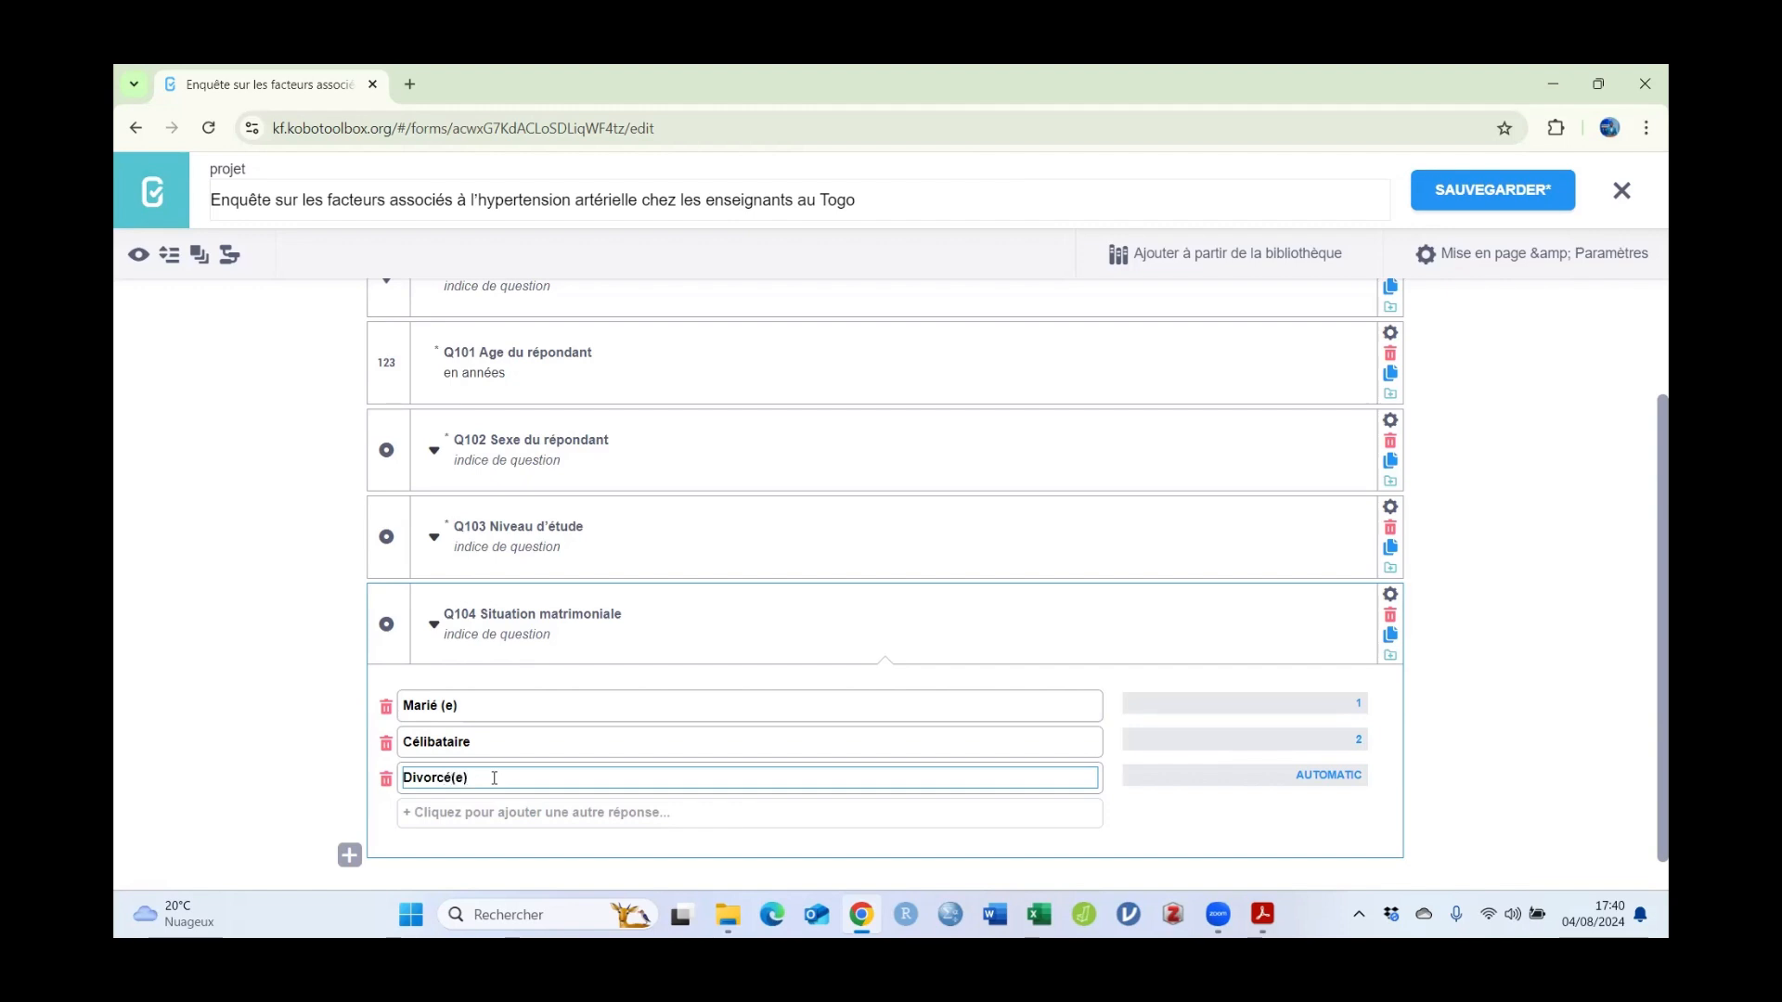
{"action": "key", "text": "Tab"}
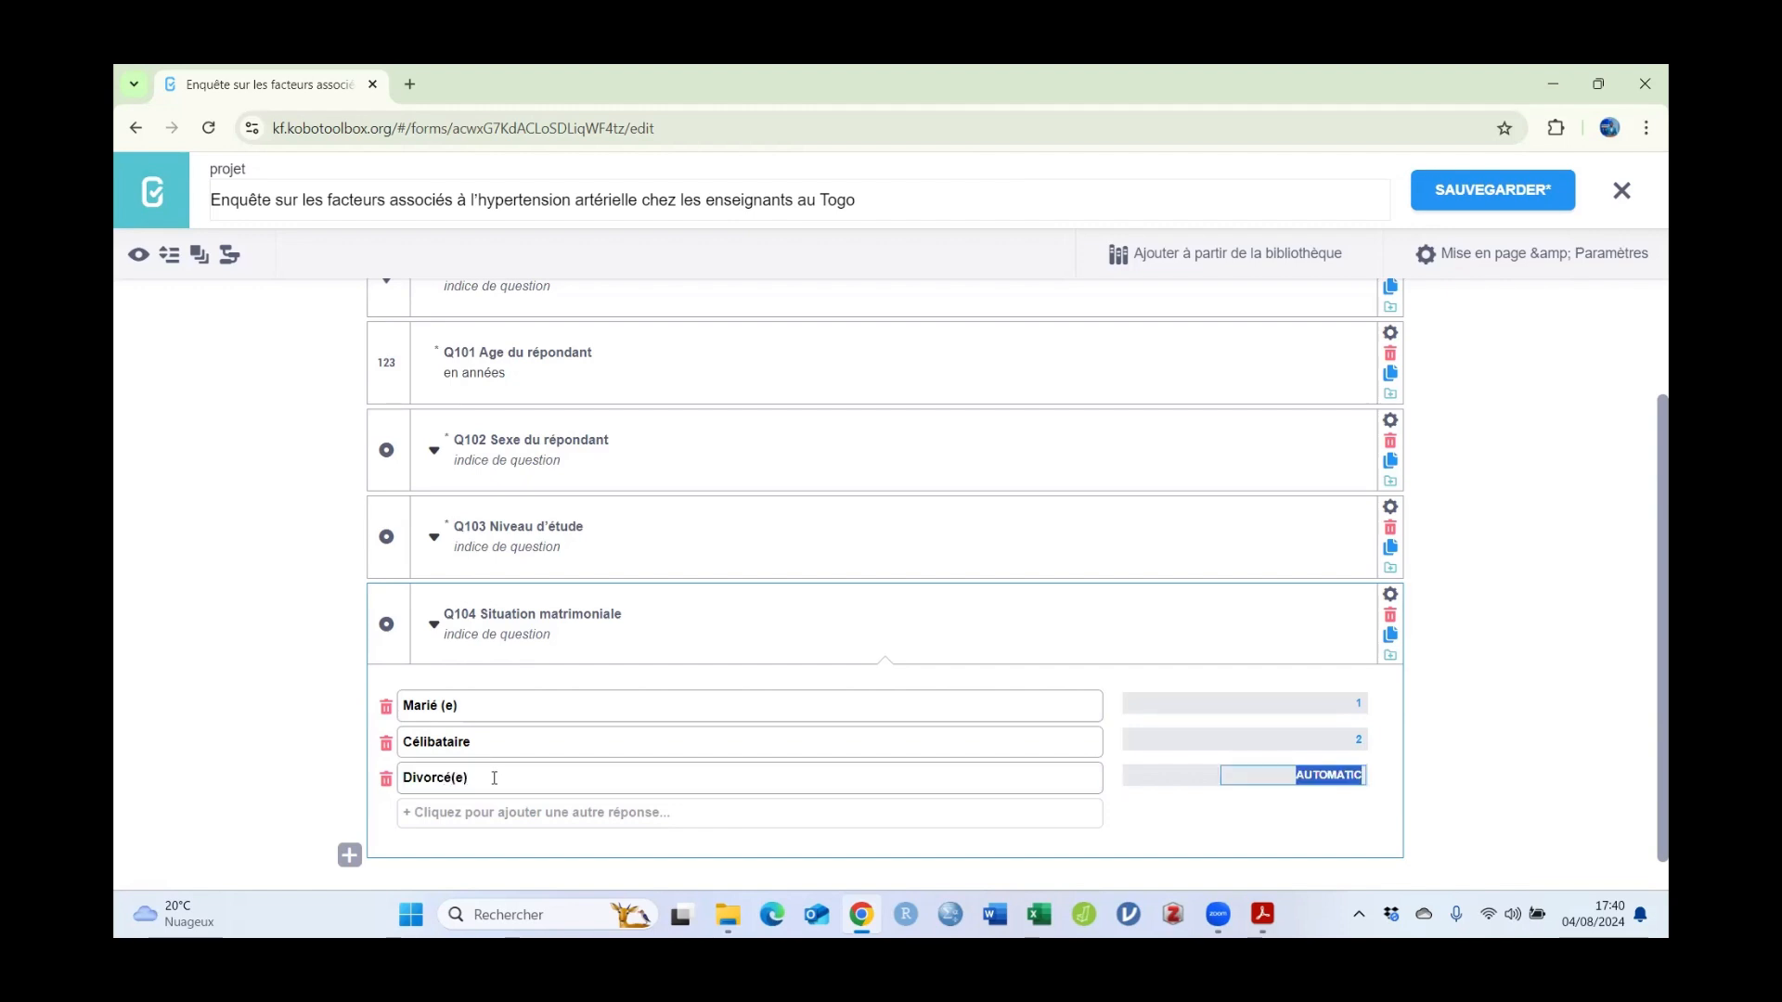
{"action": "left_click", "coordinate": [494, 815]}
{"action": "type", "text": "Veuf (ve"}
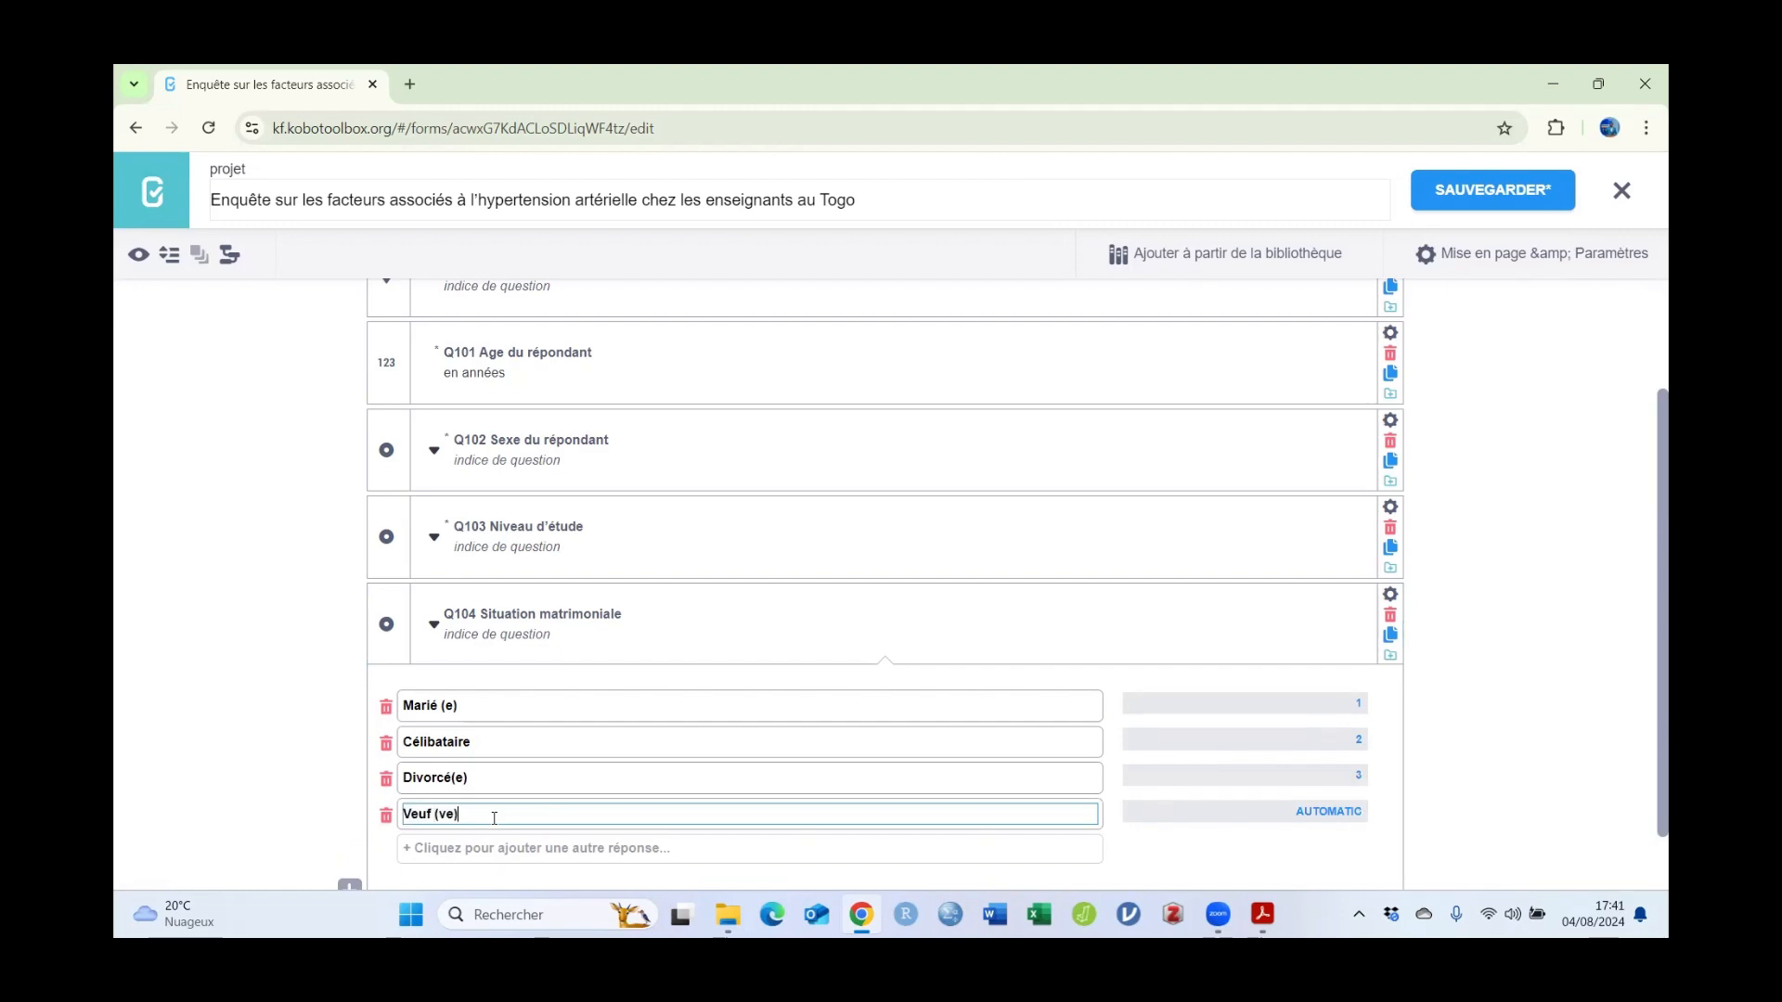
{"action": "key", "text": "Tab"}
{"action": "type", "text": "4"}
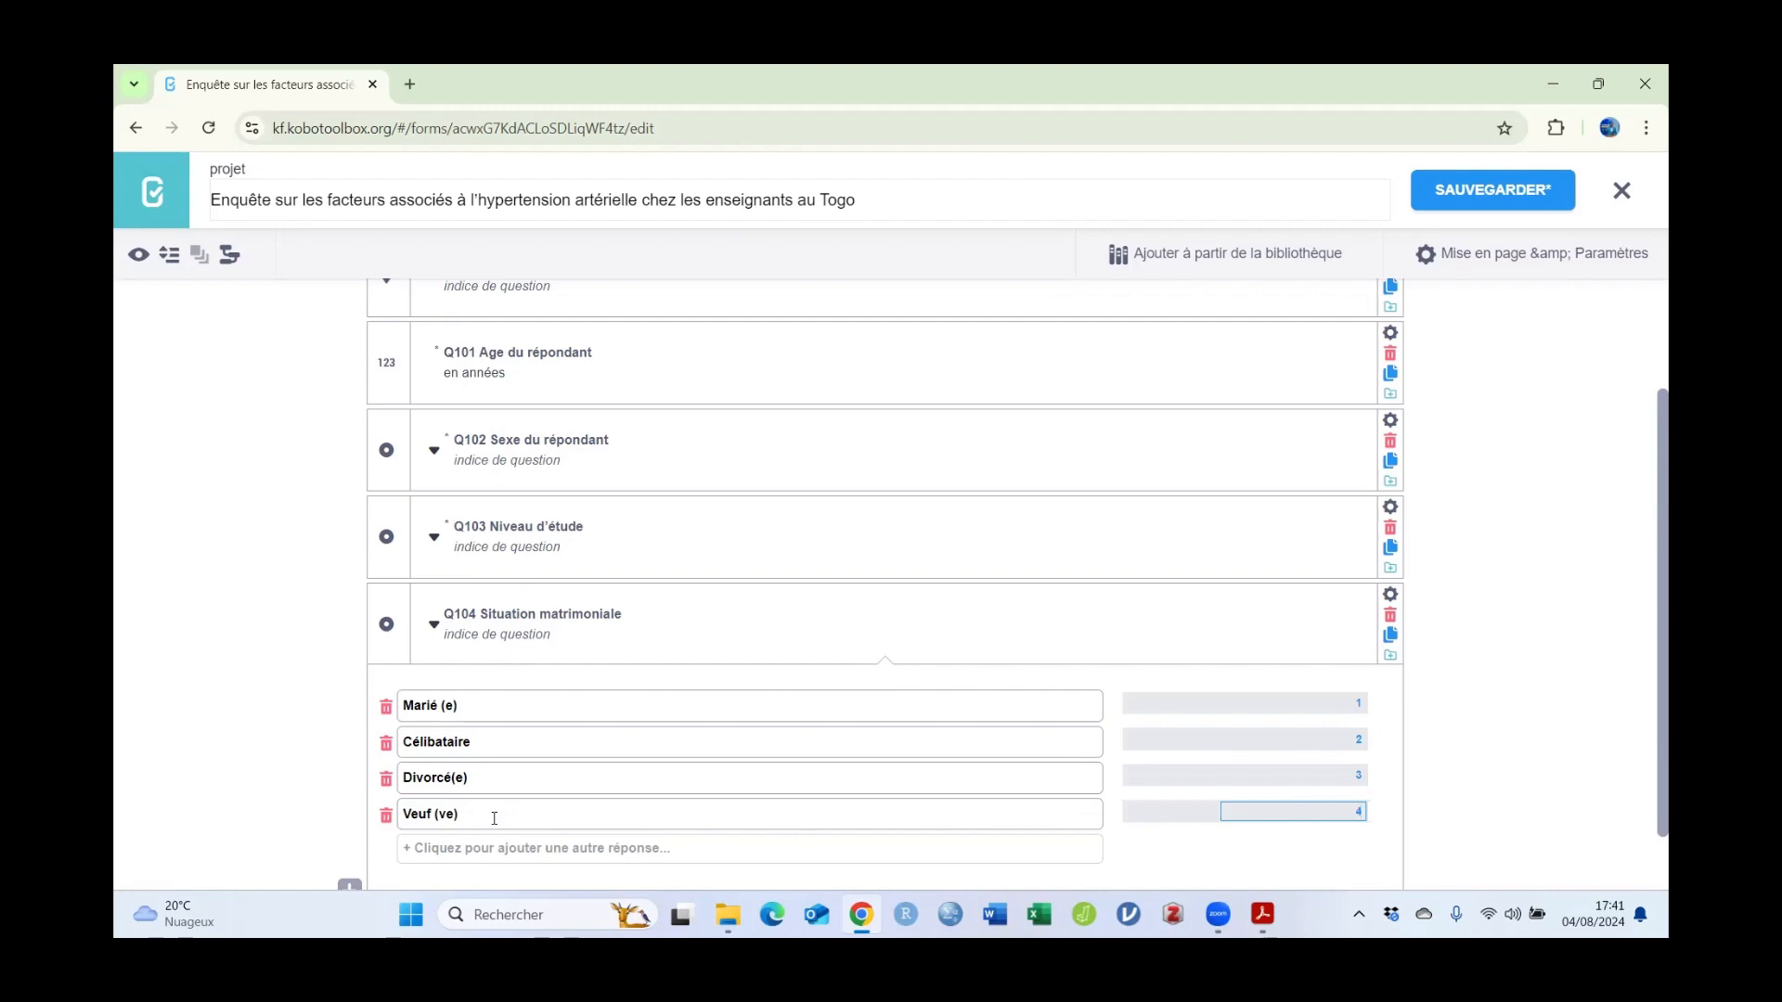
Step: Make an answer to Q104 Situation matrimoniale mandatory and save the form
{"action": "left_click", "coordinate": [1389, 594]}
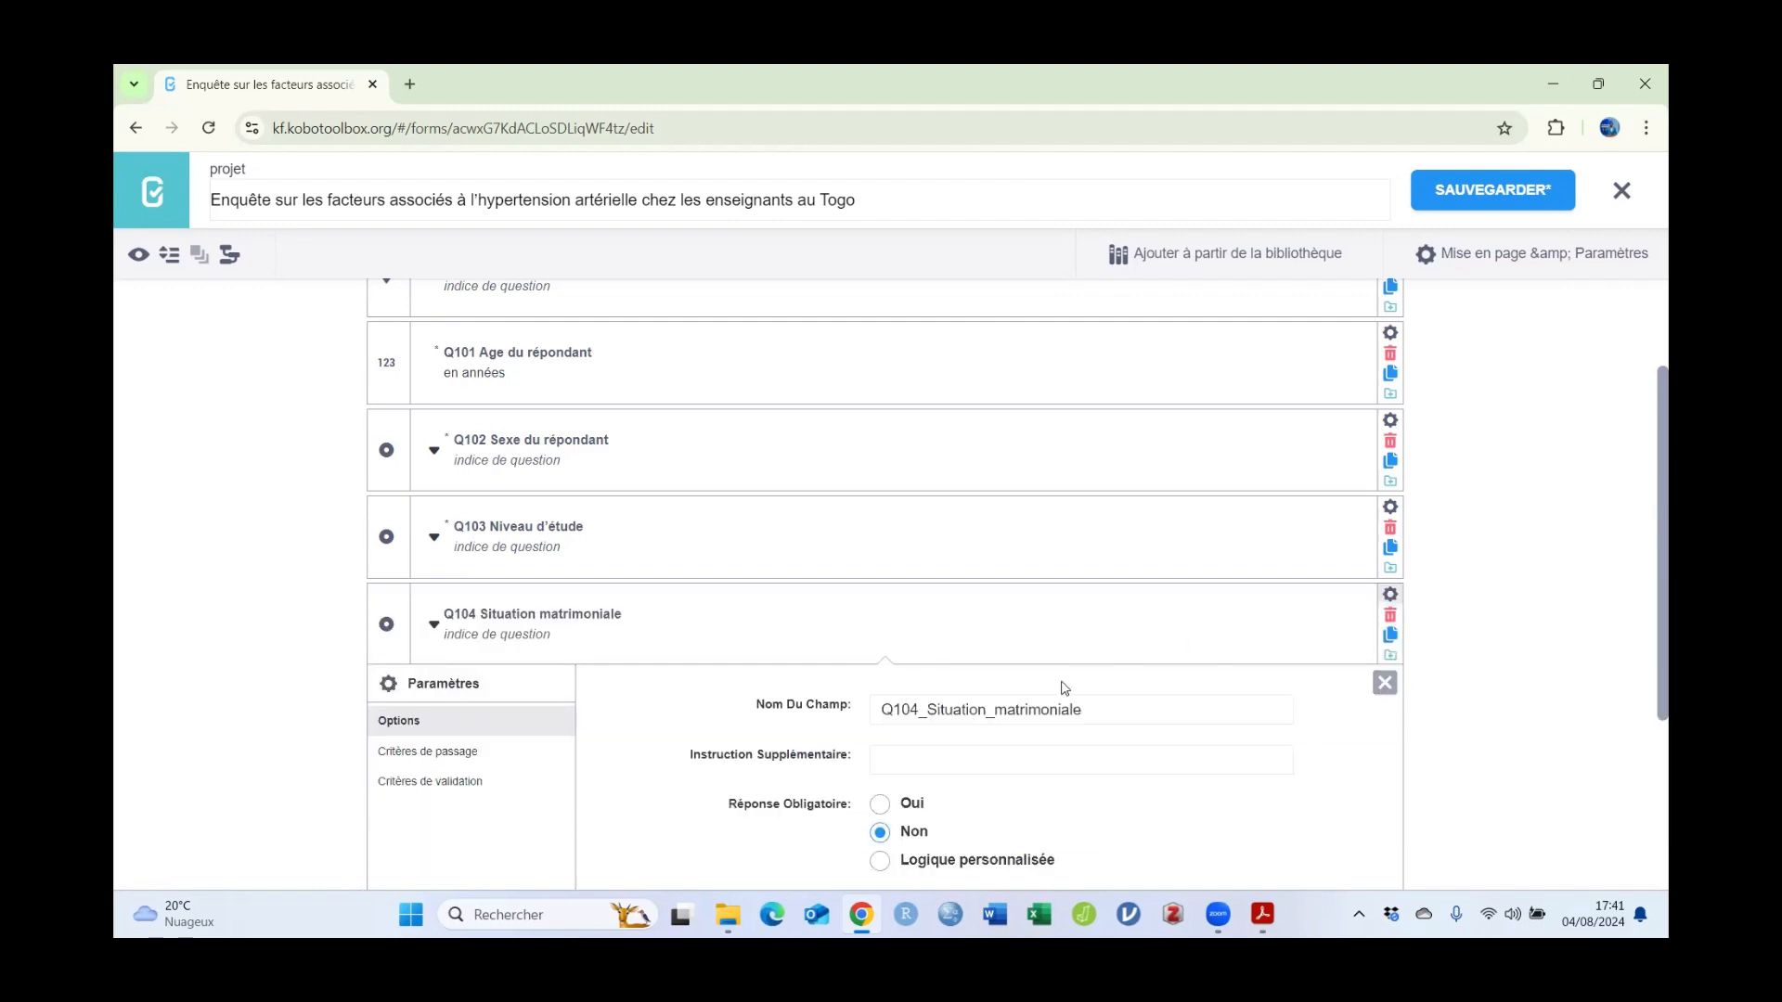
{"action": "left_click", "coordinate": [880, 804]}
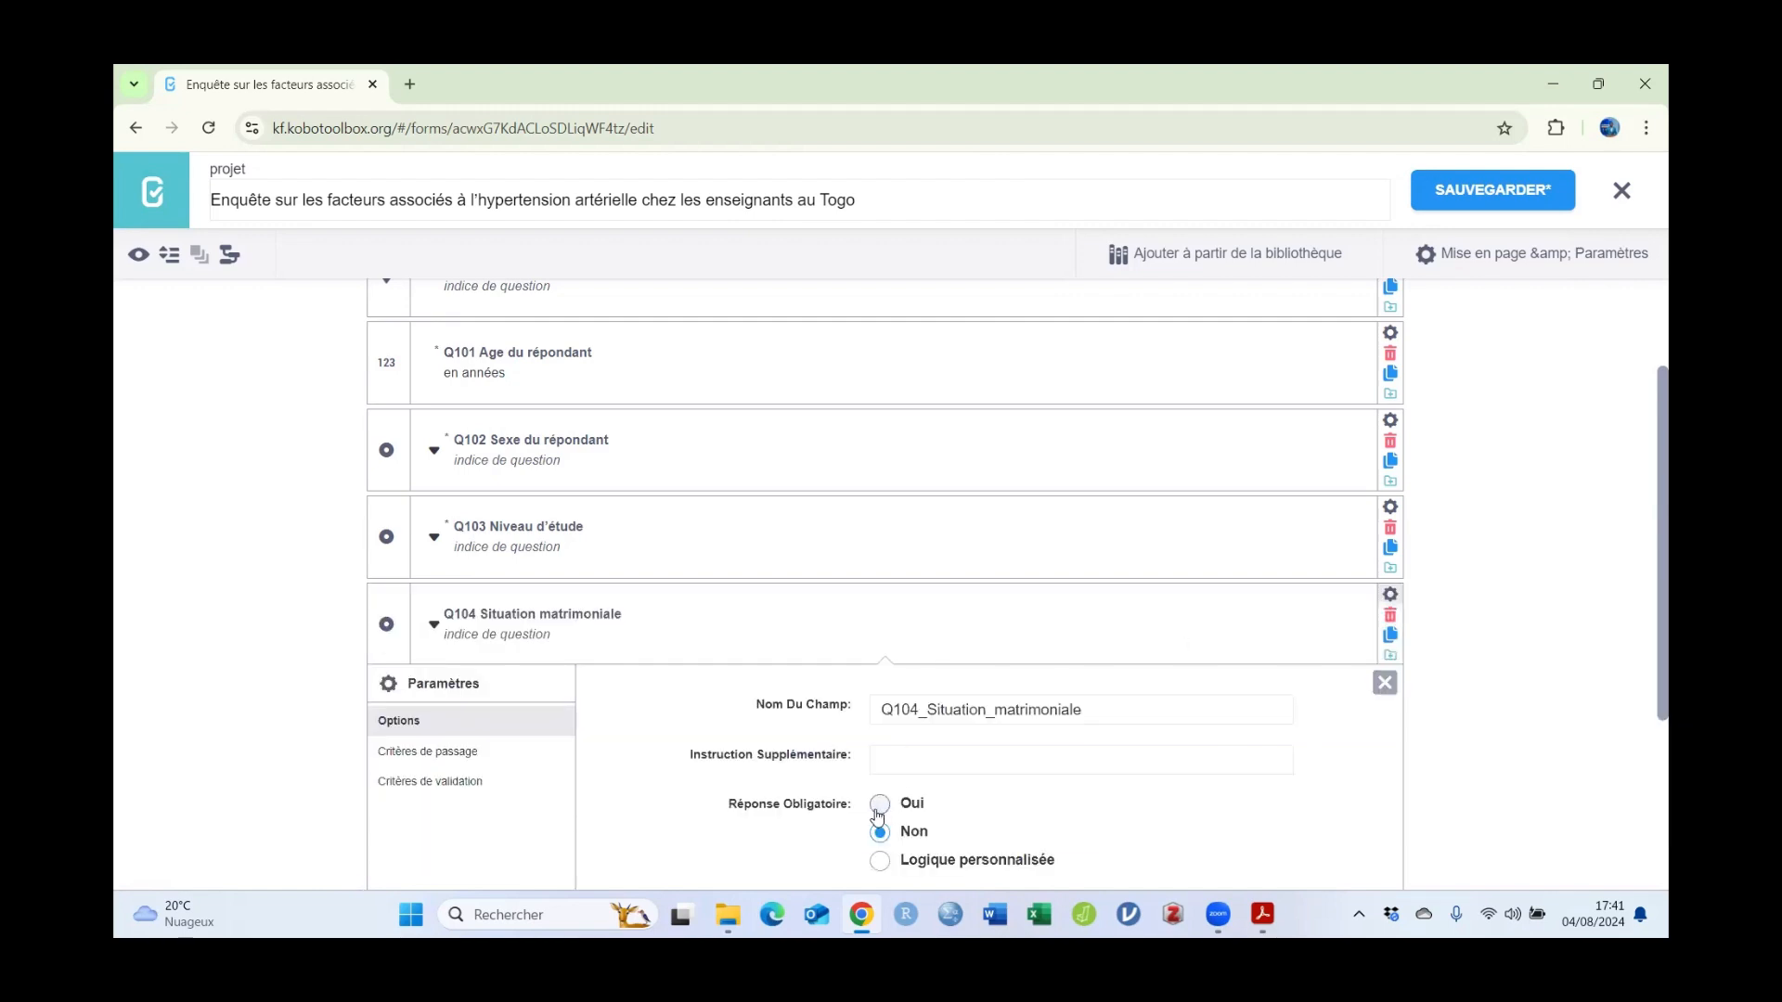
{"action": "left_click", "coordinate": [1385, 685]}
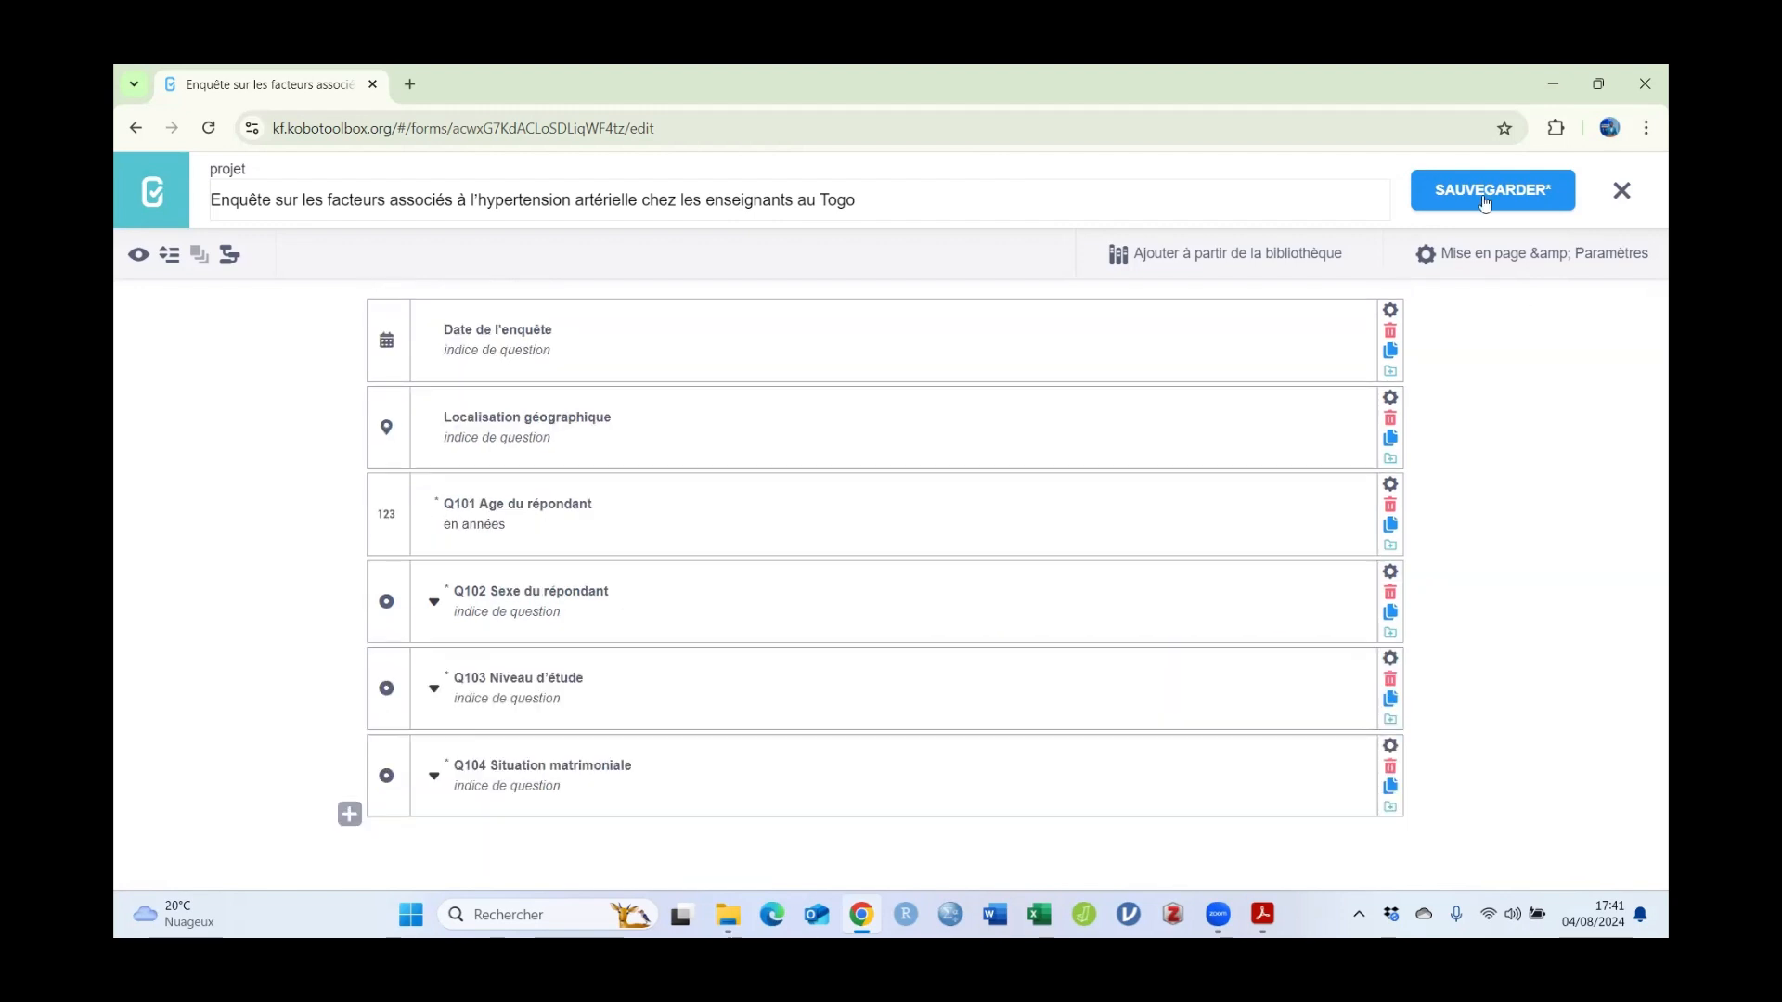
Step: Switch to the PDF questionnaire in Acrobat and copy the text "Q105 Niveau de vie socioéconomique"
{"action": "key", "text": "alt+Tab"}
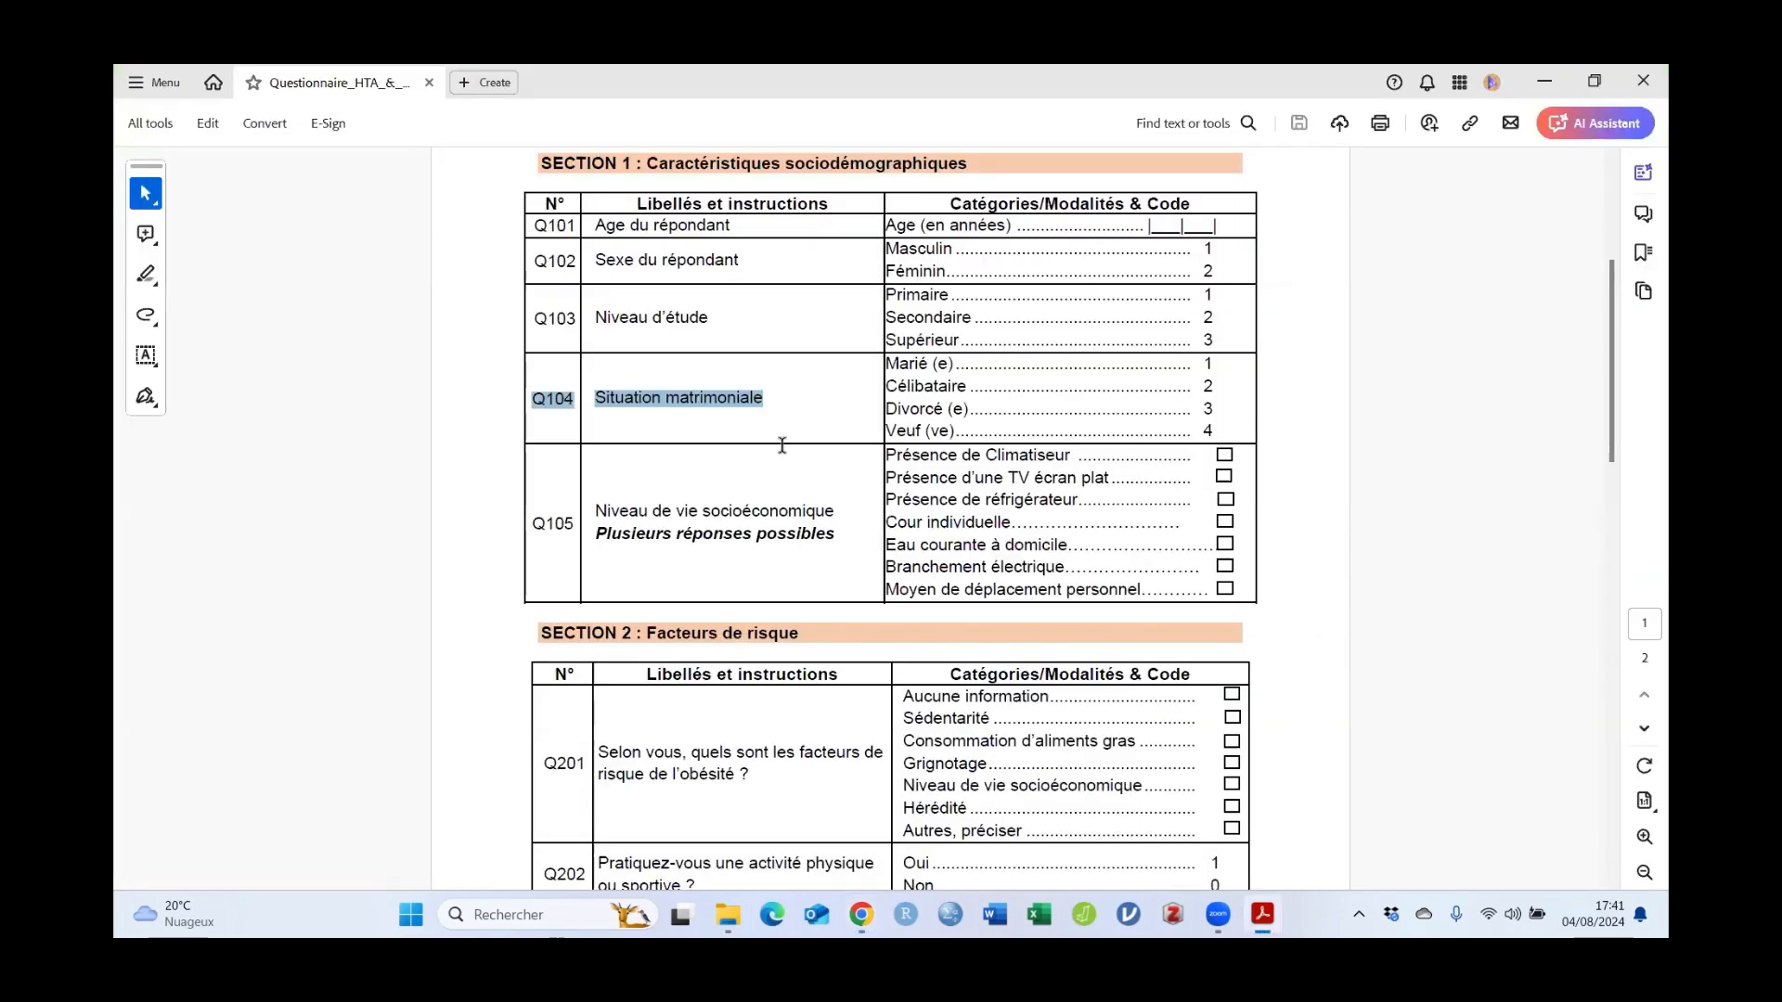
{"action": "scroll", "coordinate": [782, 446], "scroll_direction": "down", "scroll_amount": 4}
{"action": "scroll", "coordinate": [696, 477], "scroll_direction": "up", "scroll_amount": 4}
{"action": "scroll", "coordinate": [698, 478], "scroll_direction": "up", "scroll_amount": 2}
{"action": "scroll", "coordinate": [663, 637], "scroll_direction": "down", "scroll_amount": 1}
{"action": "left_click_drag", "start_coordinate": [537, 560], "coordinate": [835, 551]}
{"action": "right_click", "coordinate": [843, 566]}
{"action": "left_click", "coordinate": [843, 571]}
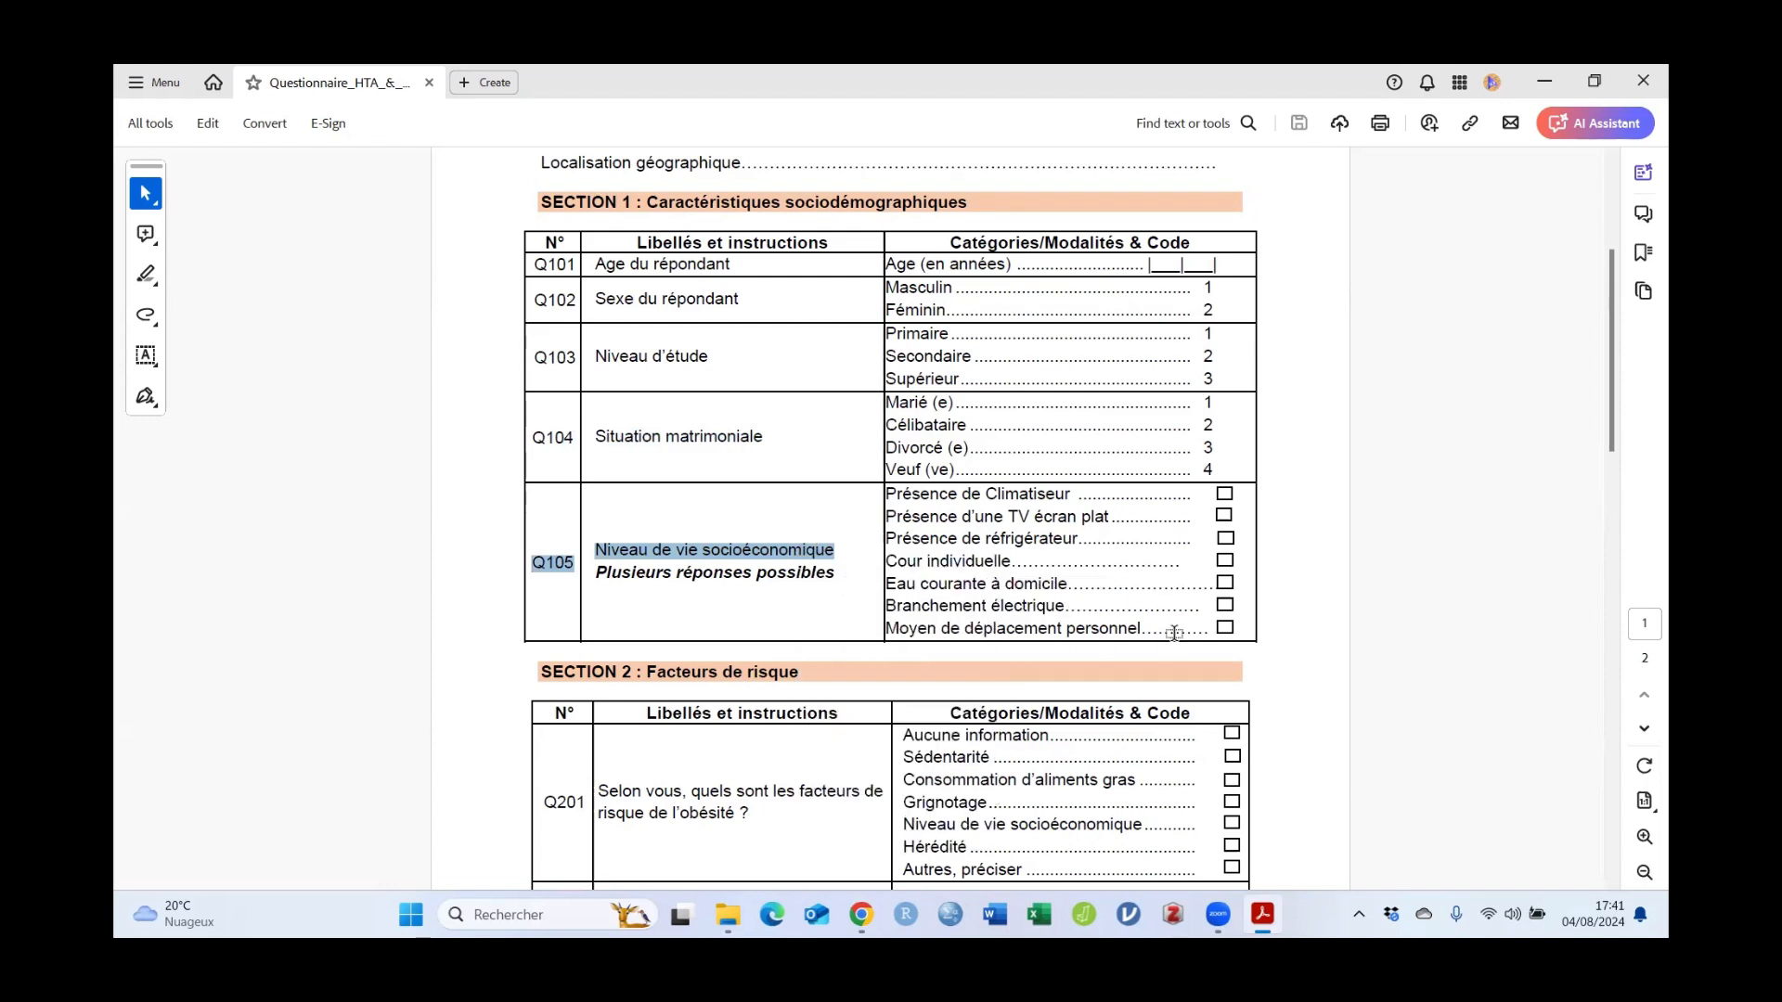
Step: Back in the KoboToolbox form, add the question "Q105 Niveau de vie socioéconomique" below Q104 with the type "Sélectionner plusieurs", checking its instruction in the PDF
{"action": "key", "text": "alt+Tab"}
{"action": "left_click", "coordinate": [354, 817]}
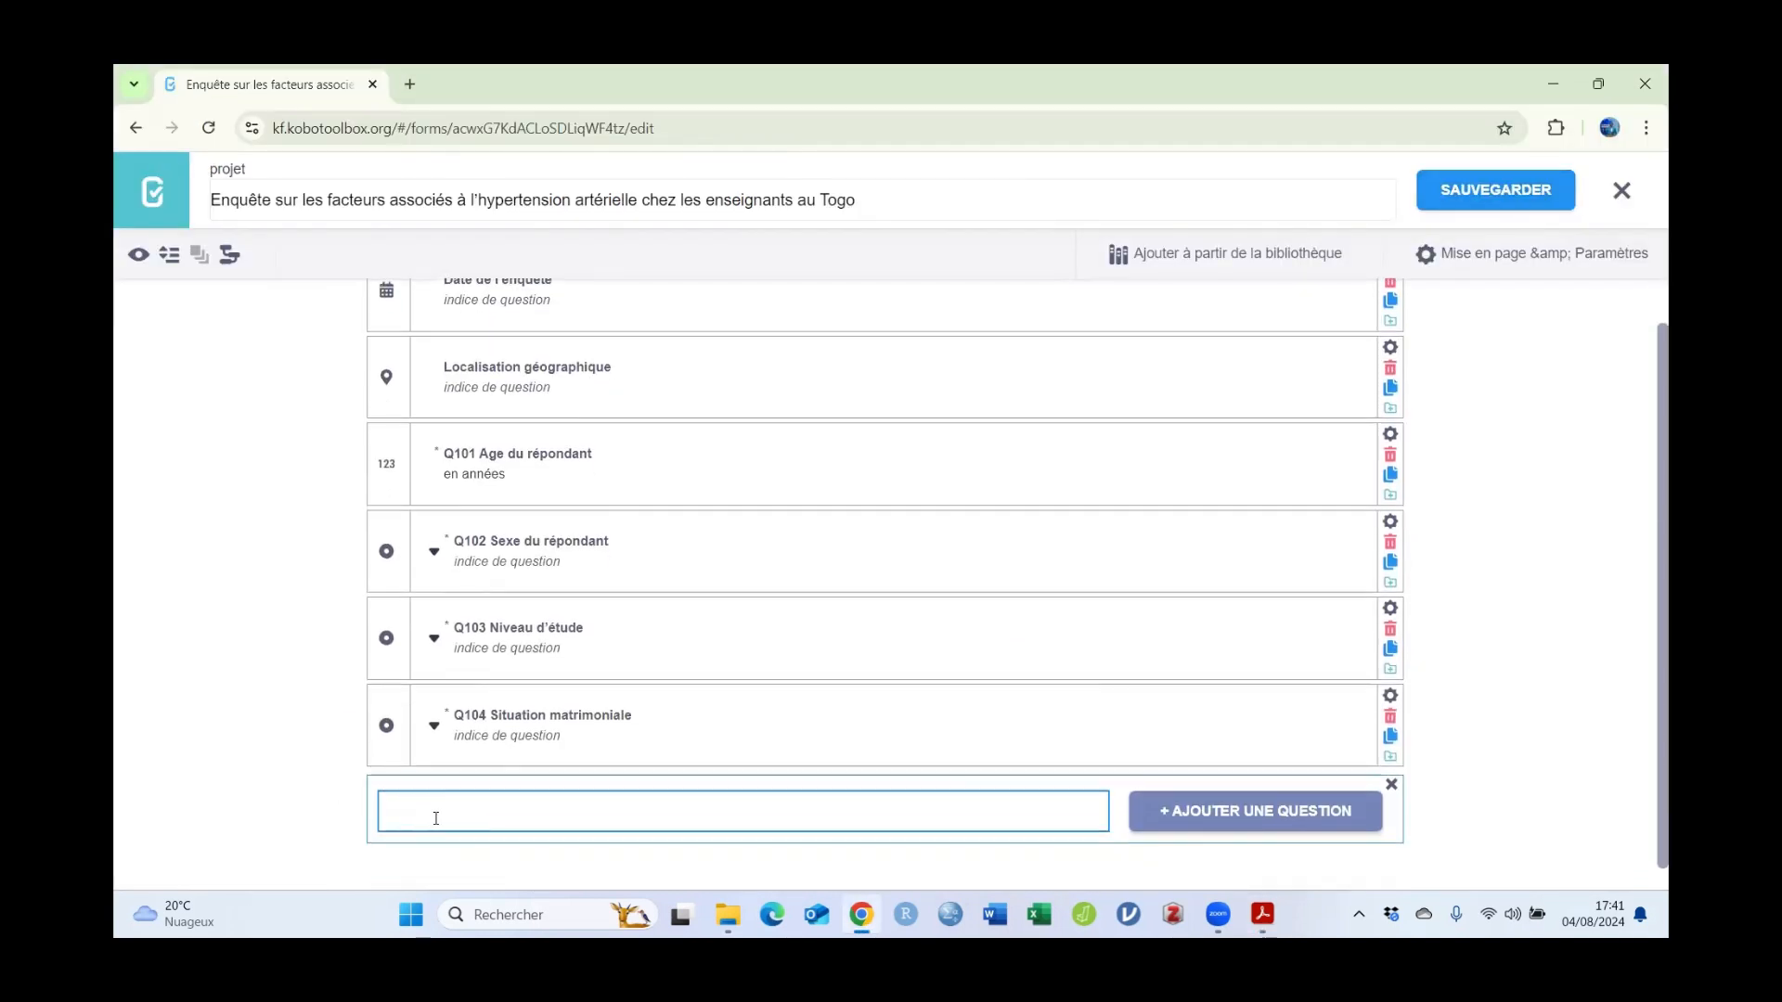
{"action": "right_click", "coordinate": [436, 820]}
{"action": "left_click", "coordinate": [506, 543]}
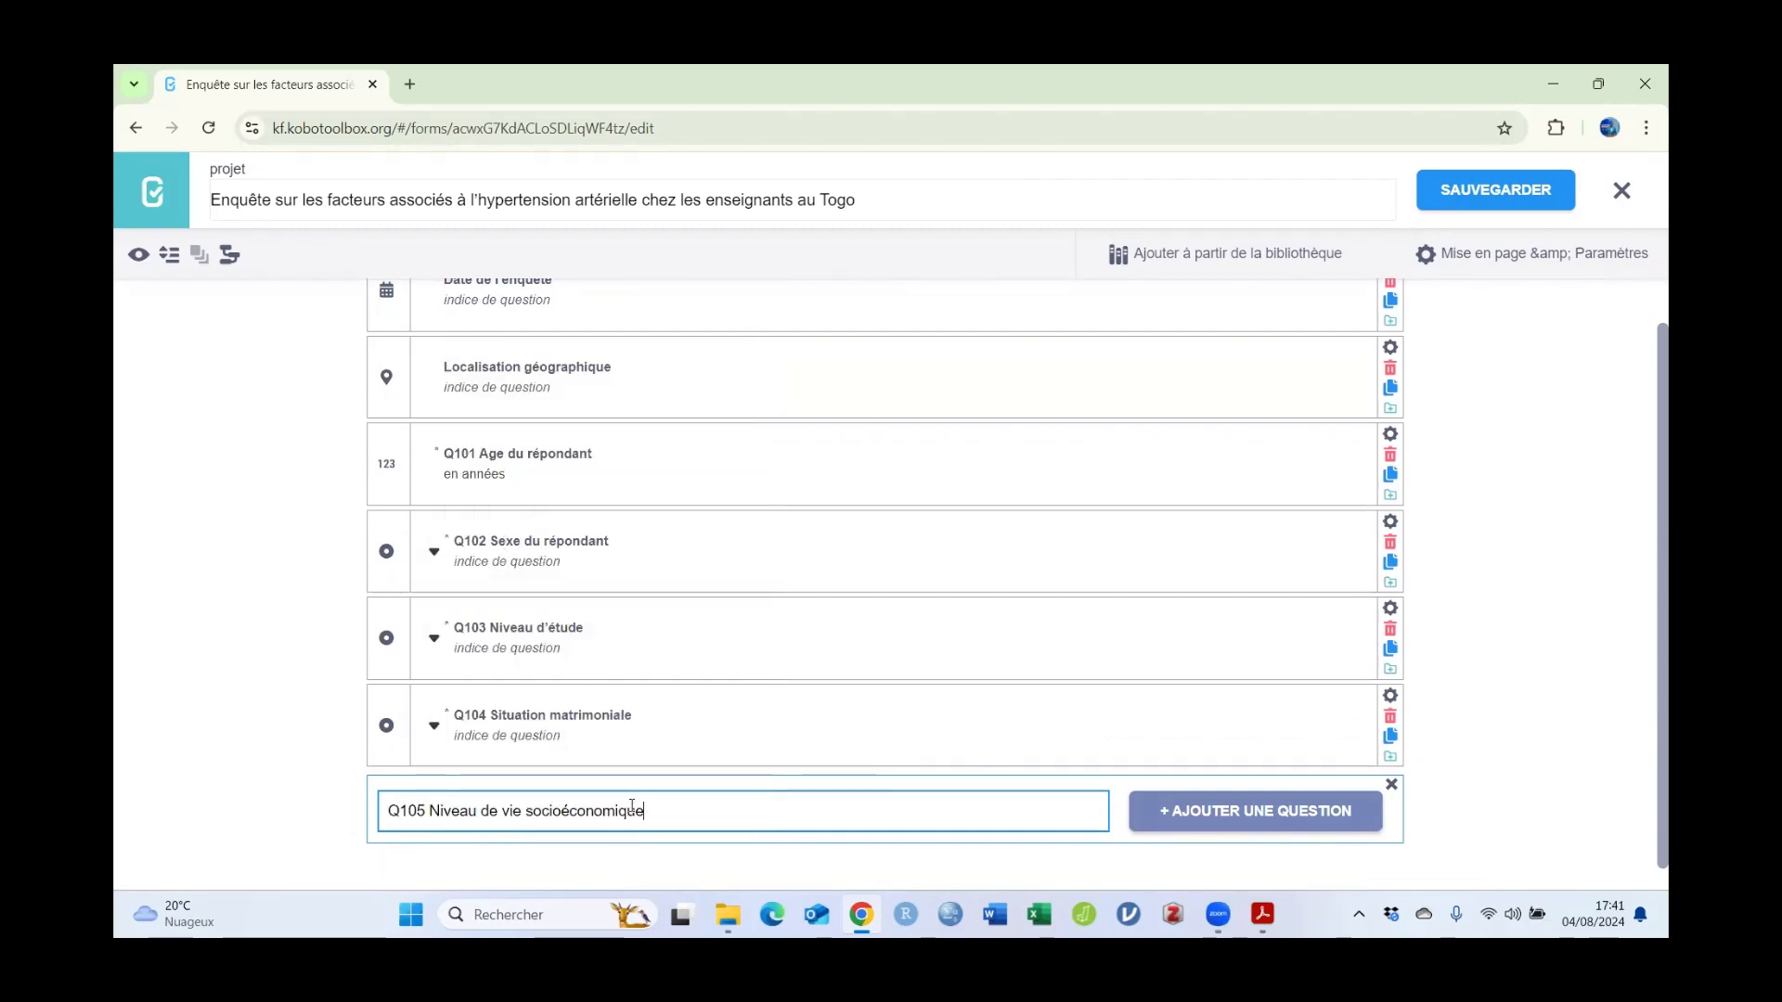
{"action": "key", "text": "alt+Tab"}
{"action": "left_click_drag", "start_coordinate": [727, 592], "coordinate": [733, 580]}
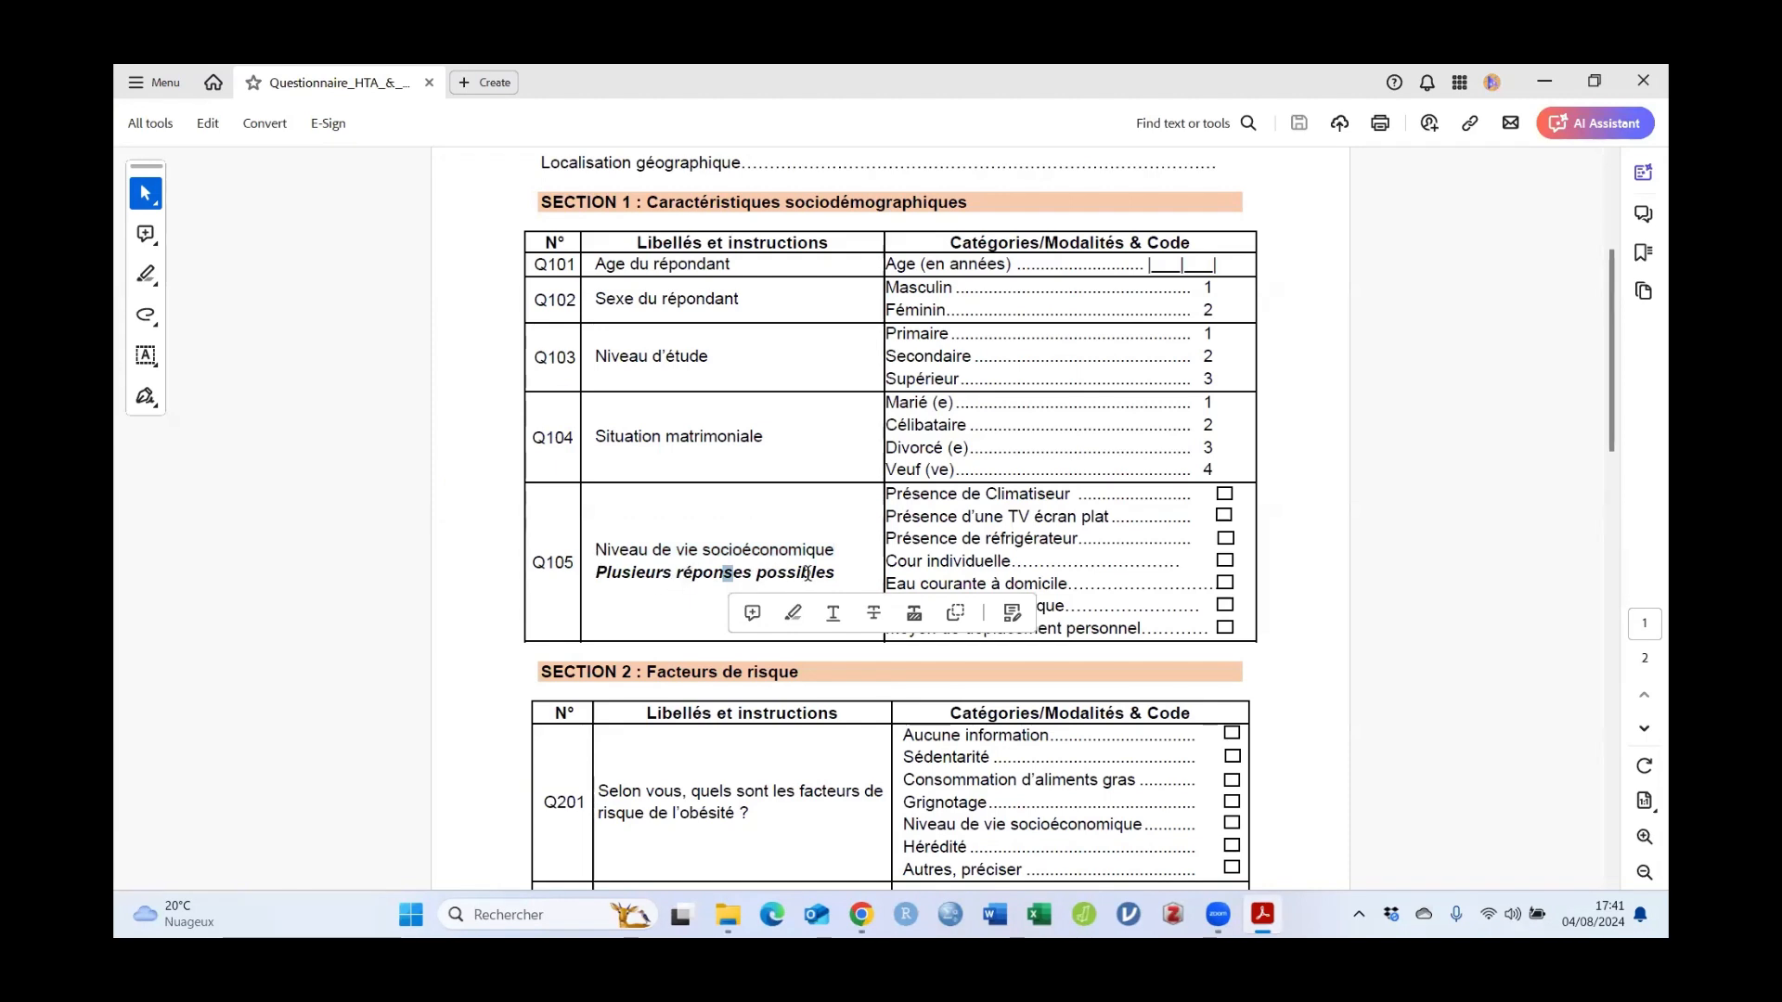
{"action": "left_click", "coordinate": [784, 560]}
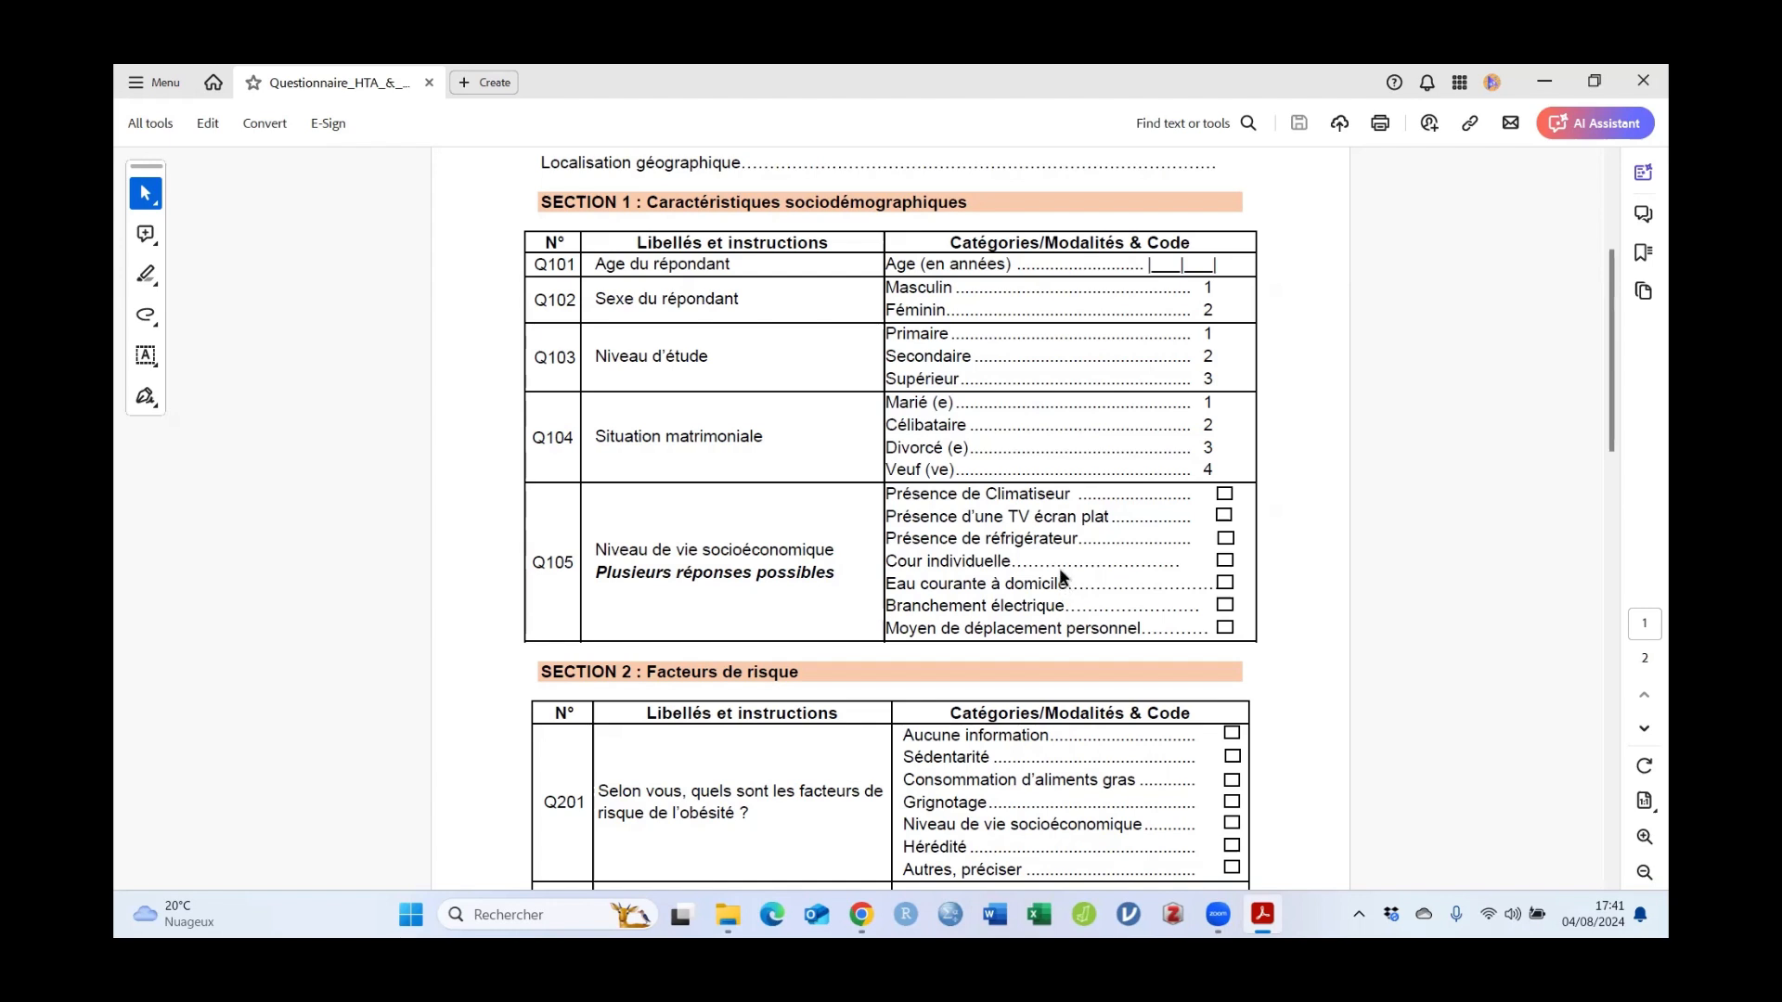
{"action": "left_click", "coordinate": [1263, 914]}
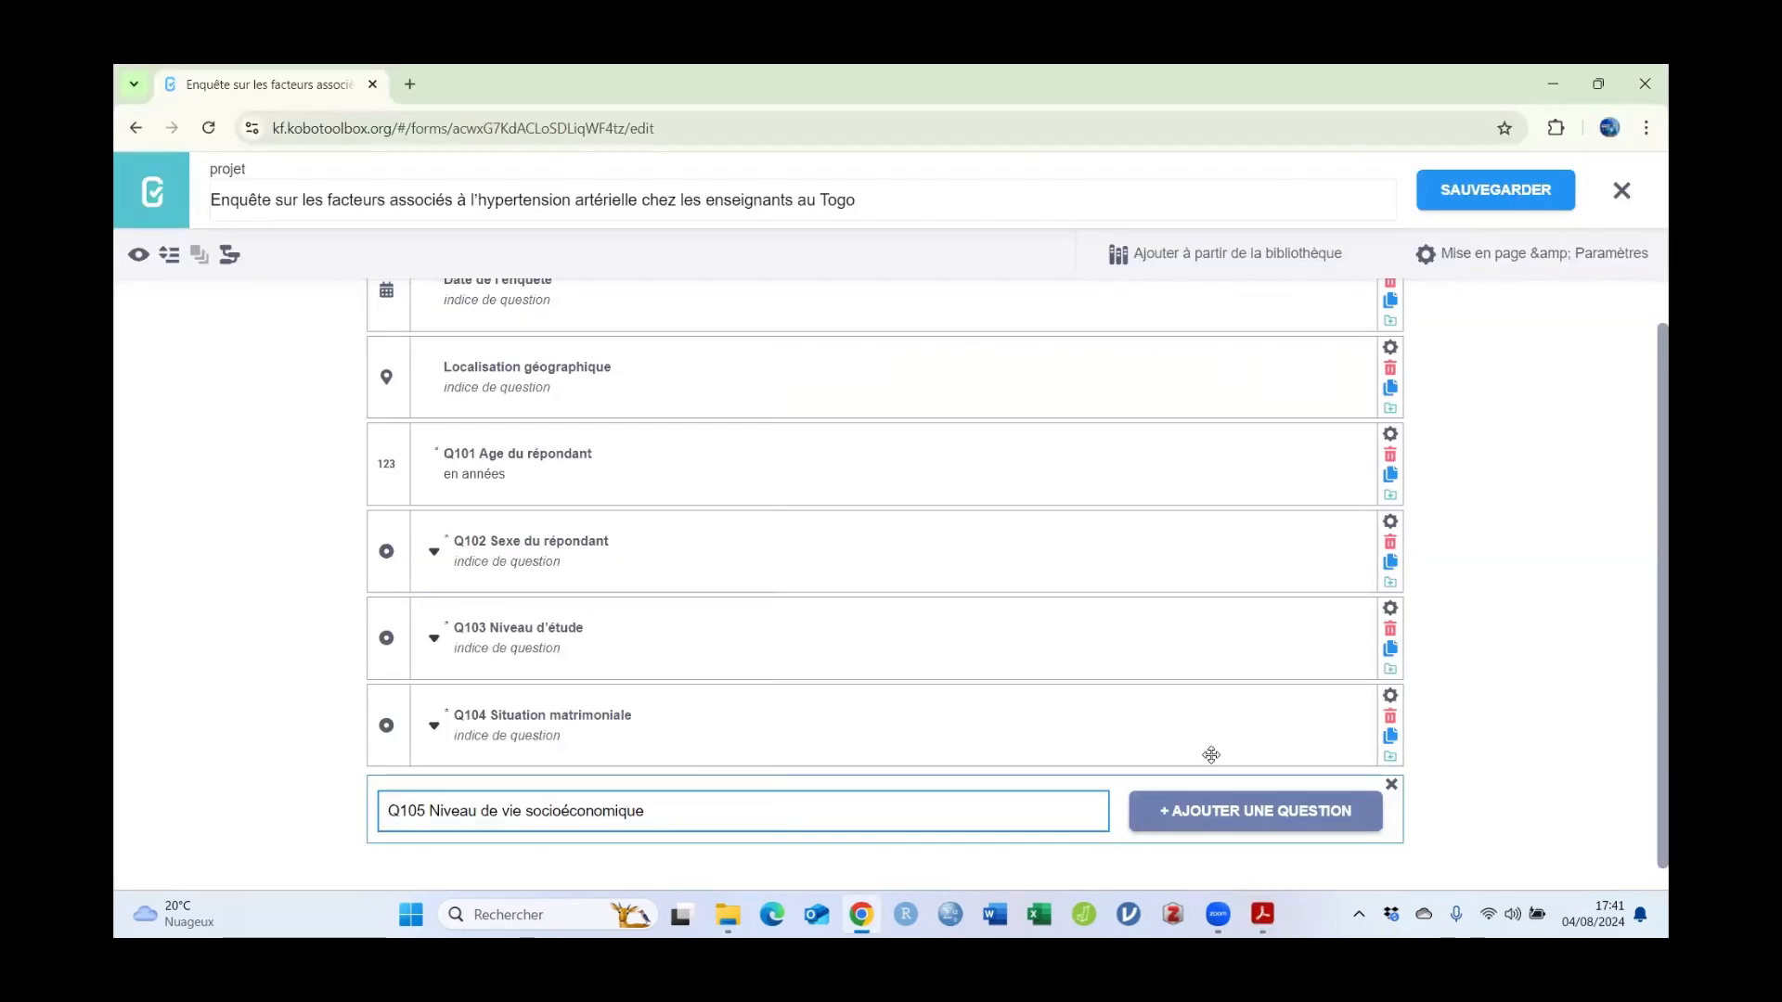
{"action": "scroll", "coordinate": [1313, 754], "scroll_direction": "down", "scroll_amount": 1}
{"action": "left_click", "coordinate": [1228, 793]}
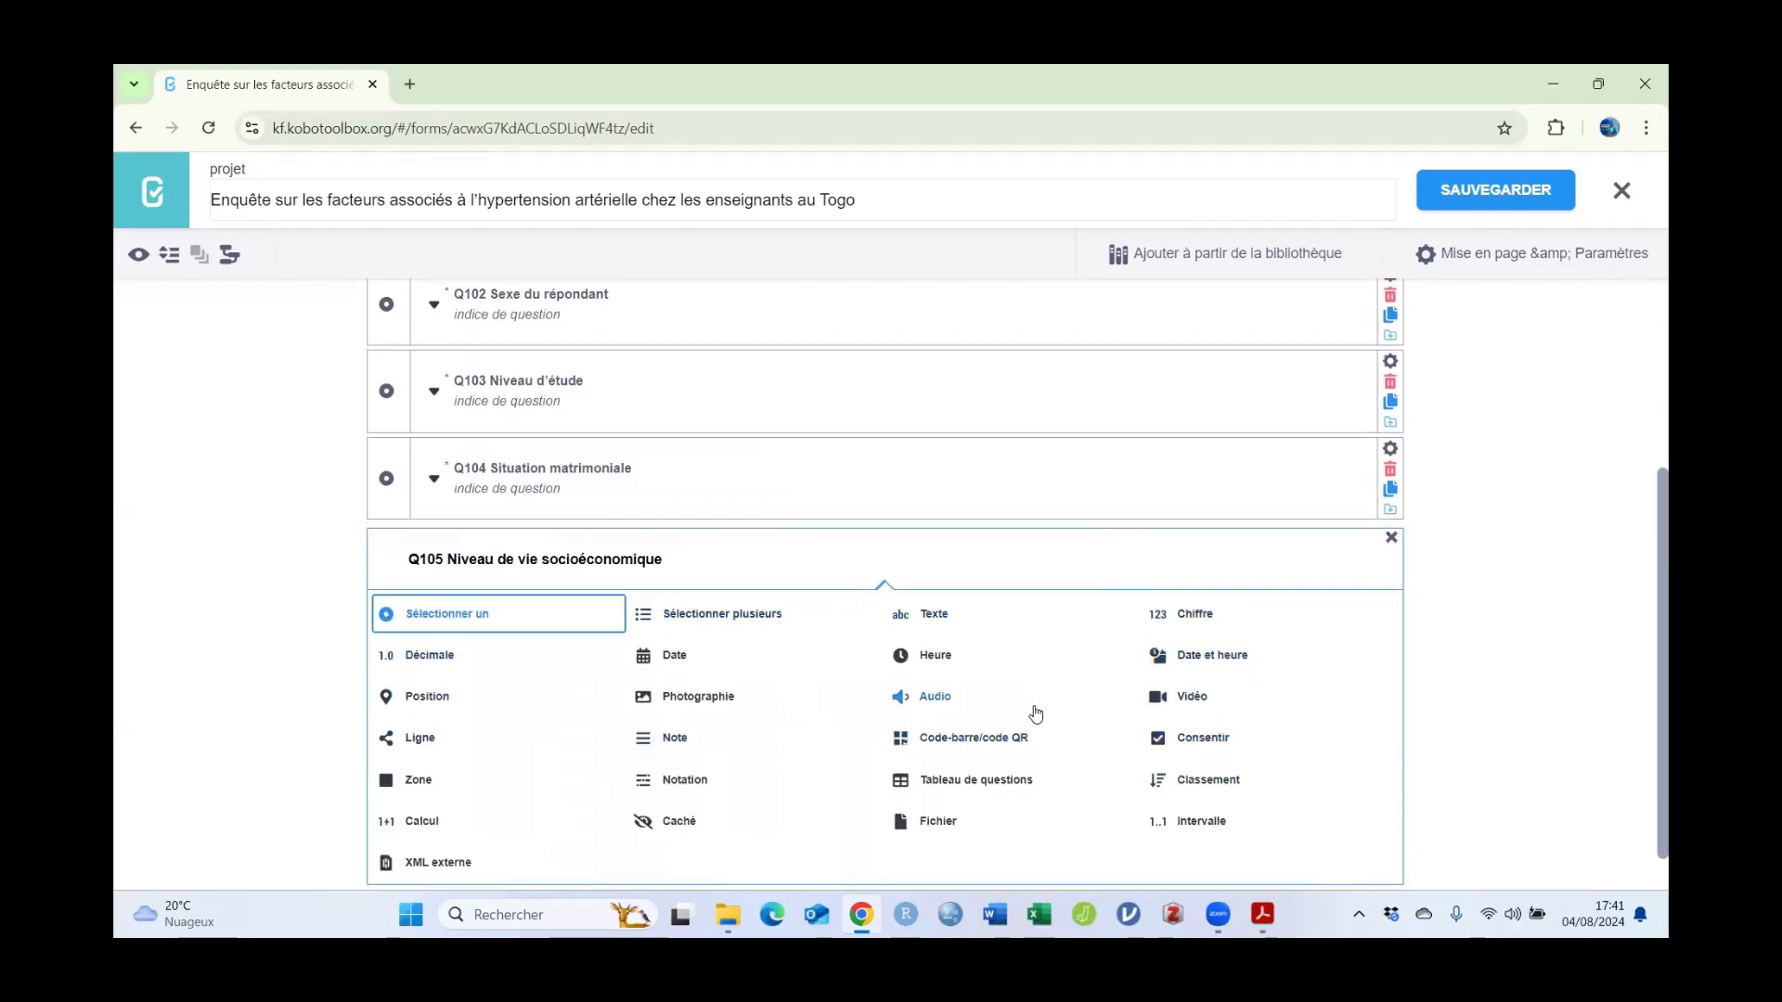
{"action": "left_click", "coordinate": [695, 615]}
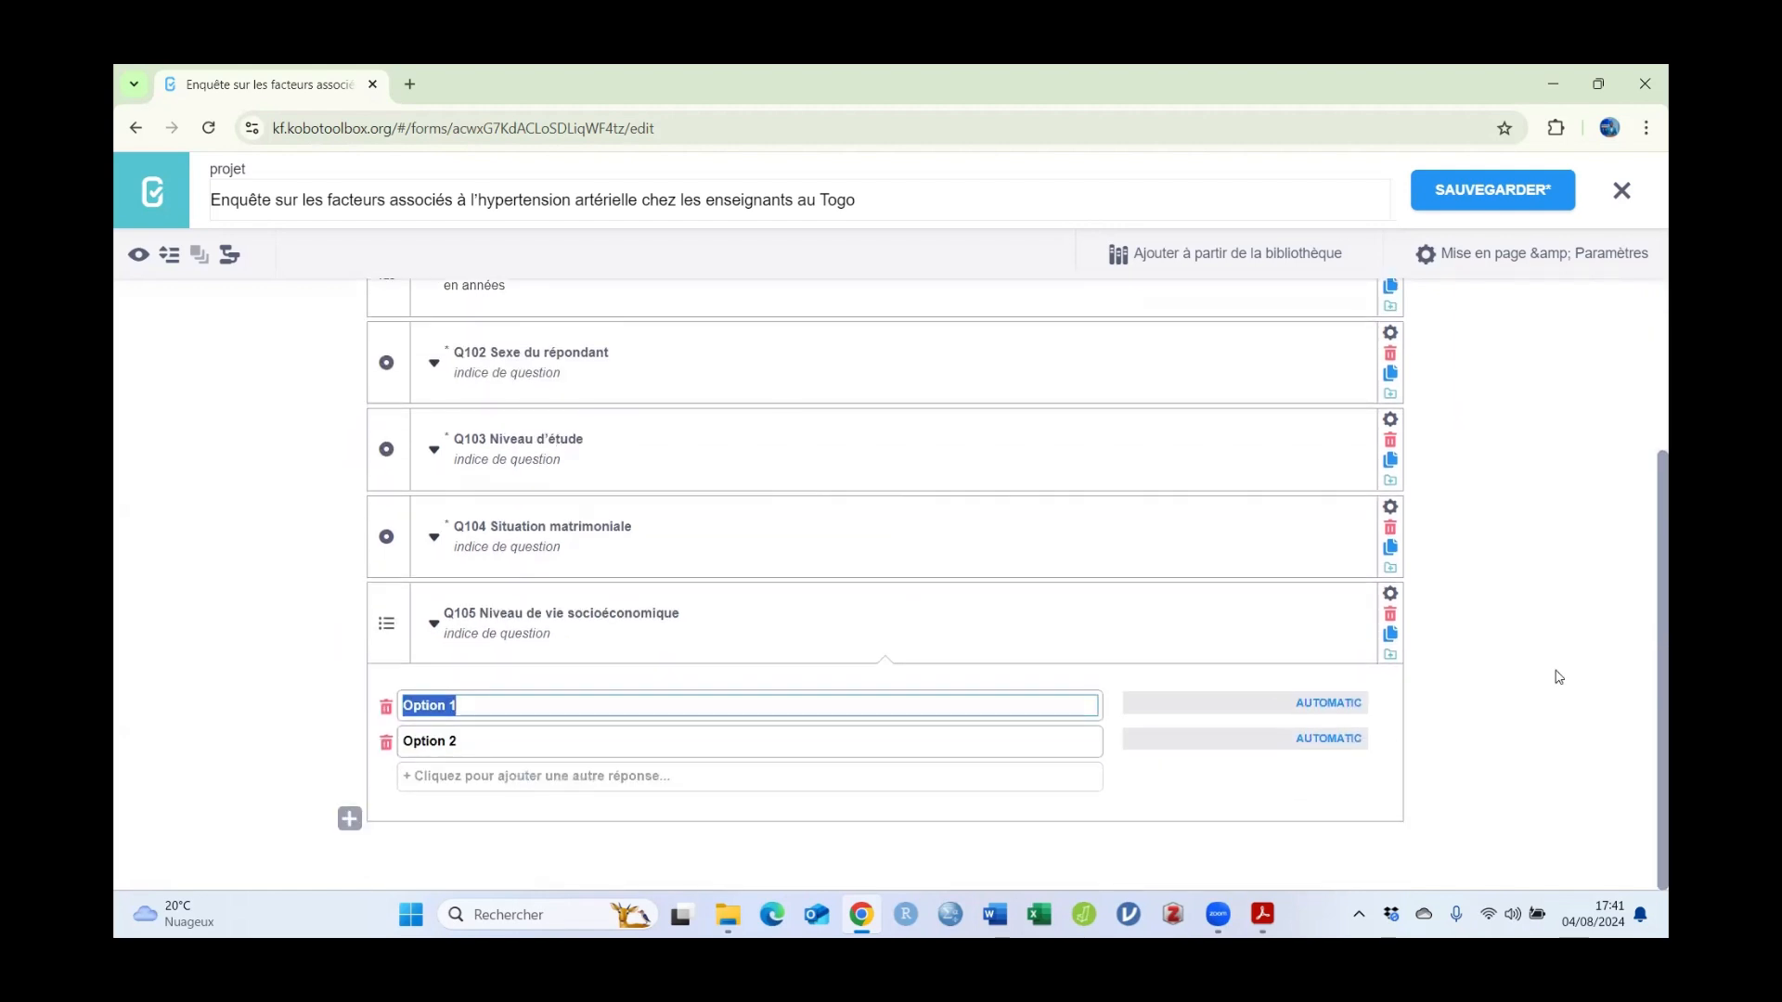
Step: Copy "Présence de Climatiseur" from the PDF questionnaire into the first Q105 choice and set its value to 1
{"action": "key", "text": "alt+Tab"}
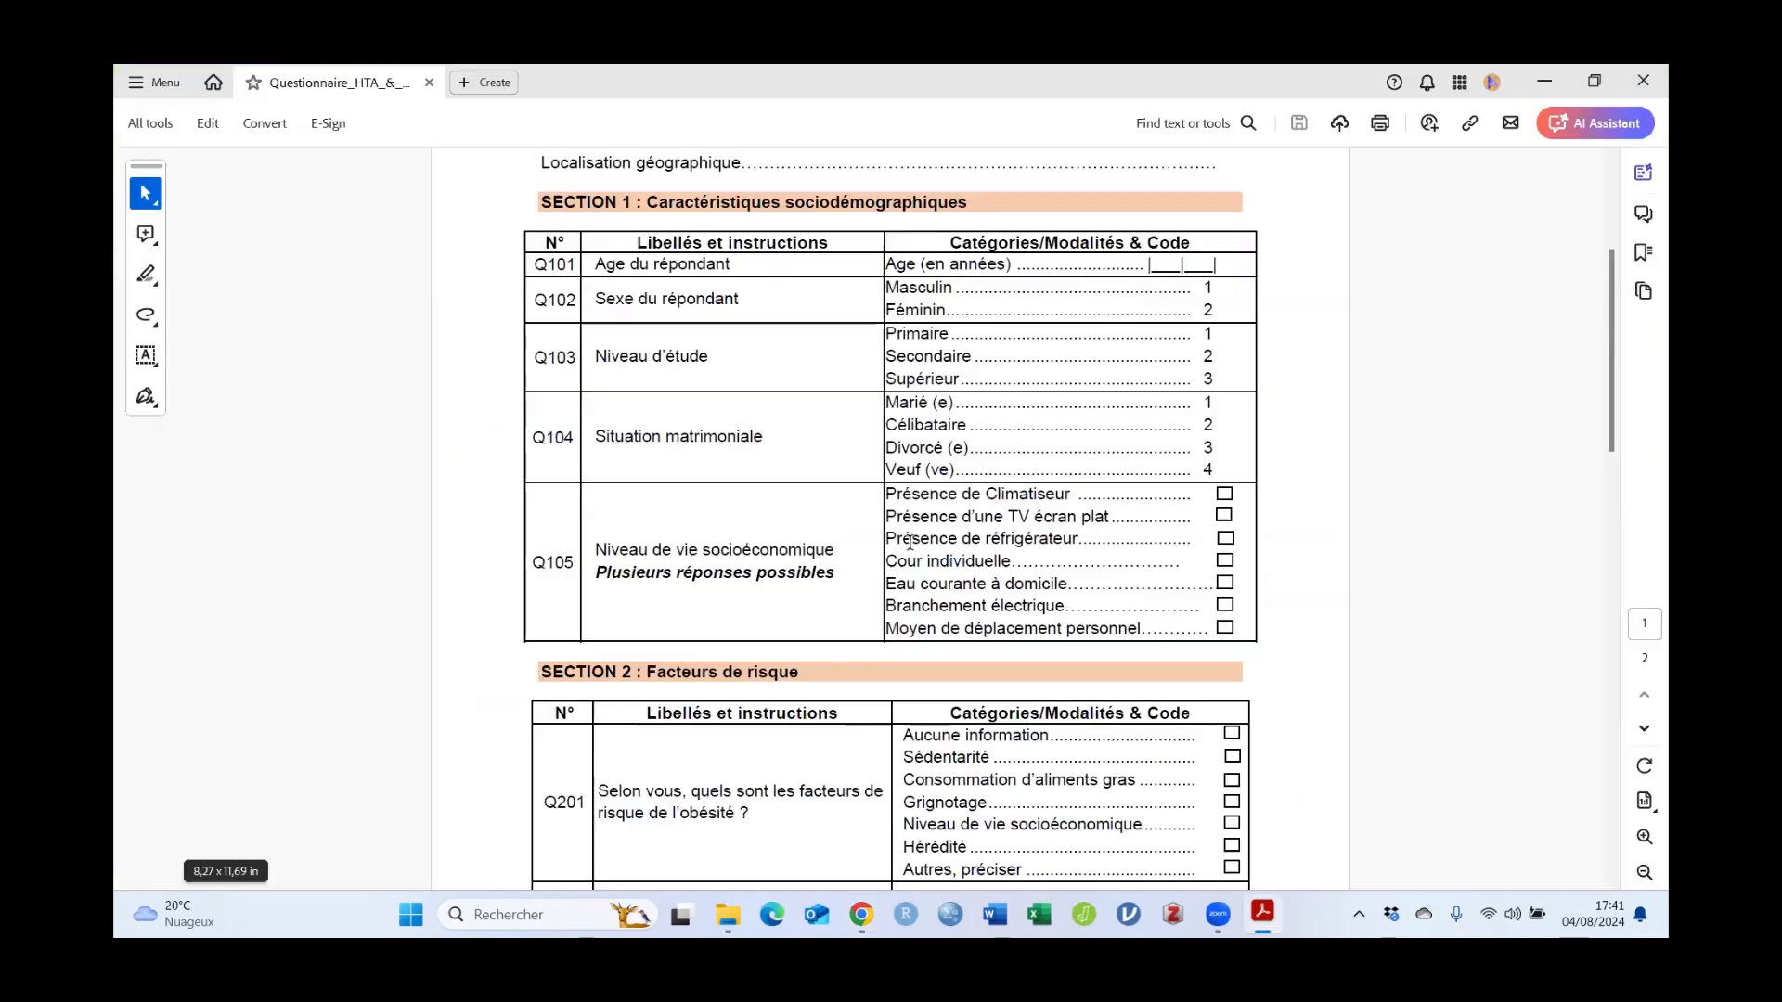
{"action": "left_click_drag", "start_coordinate": [888, 492], "coordinate": [1070, 495]}
{"action": "right_click", "coordinate": [1031, 508]}
{"action": "left_click", "coordinate": [1049, 520]}
{"action": "key", "text": "alt+Tab"}
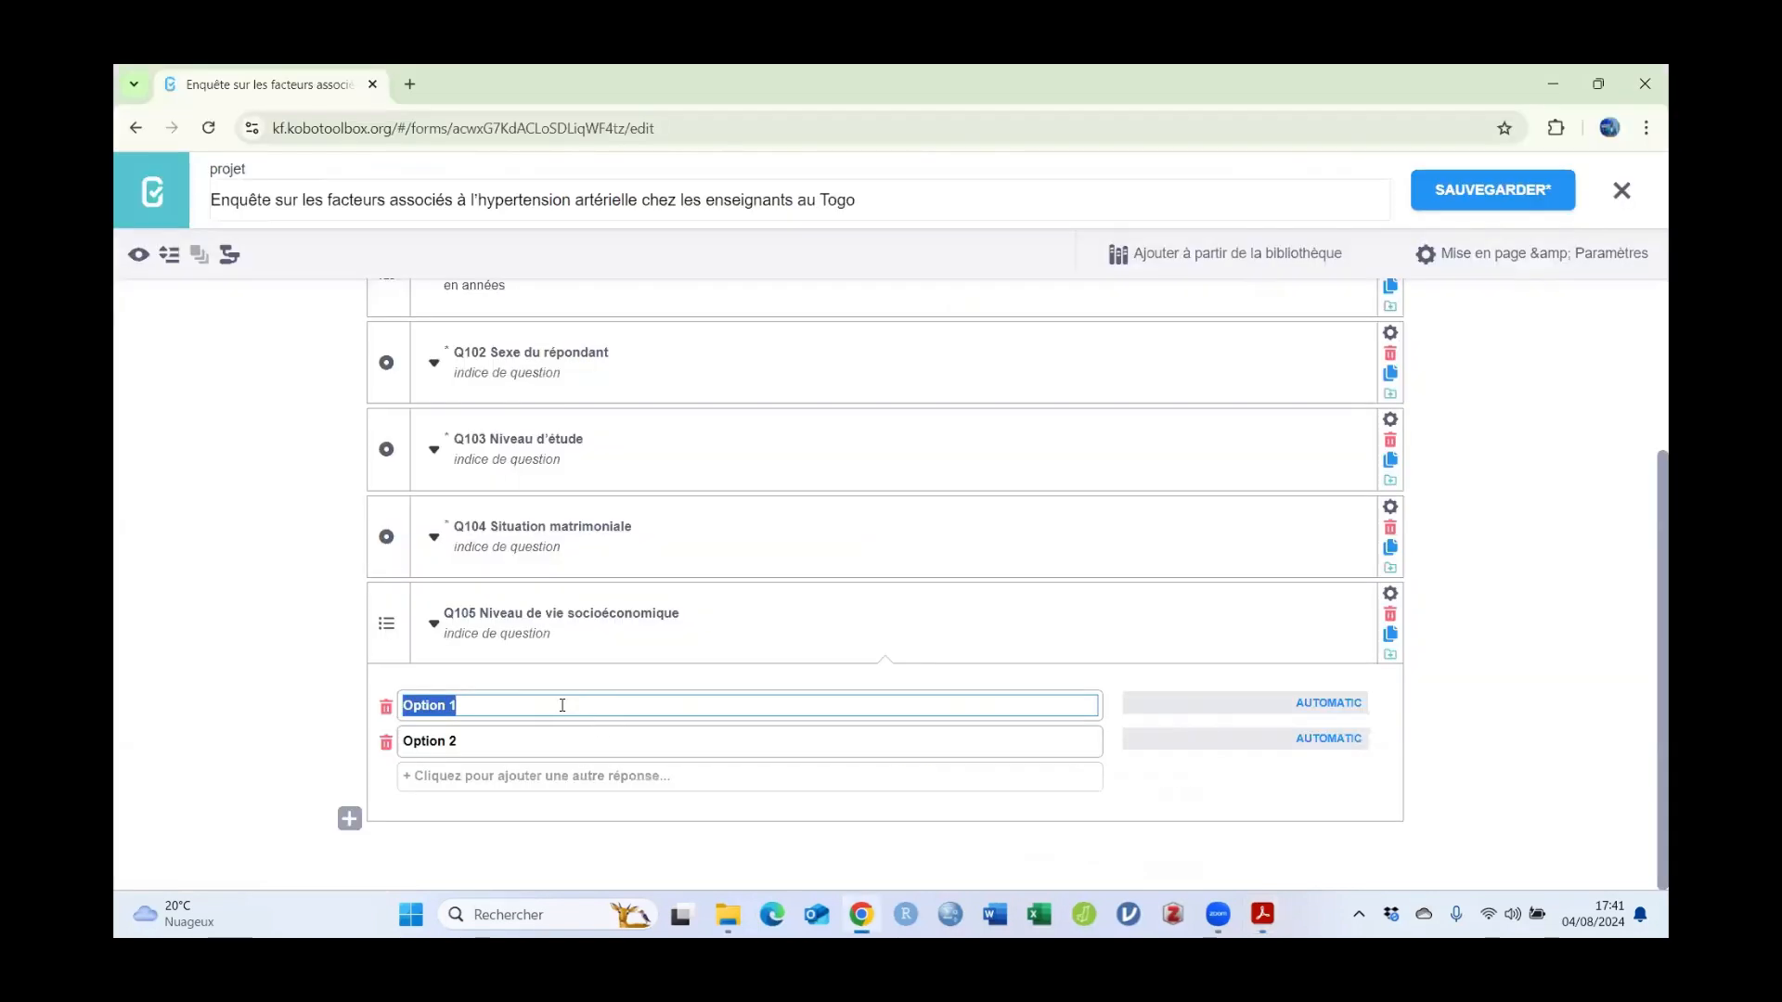
{"action": "key", "text": "ctrl+v"}
{"action": "left_click", "coordinate": [1304, 702]}
{"action": "double_click", "coordinate": [1309, 706]}
{"action": "type", "text": "1"}
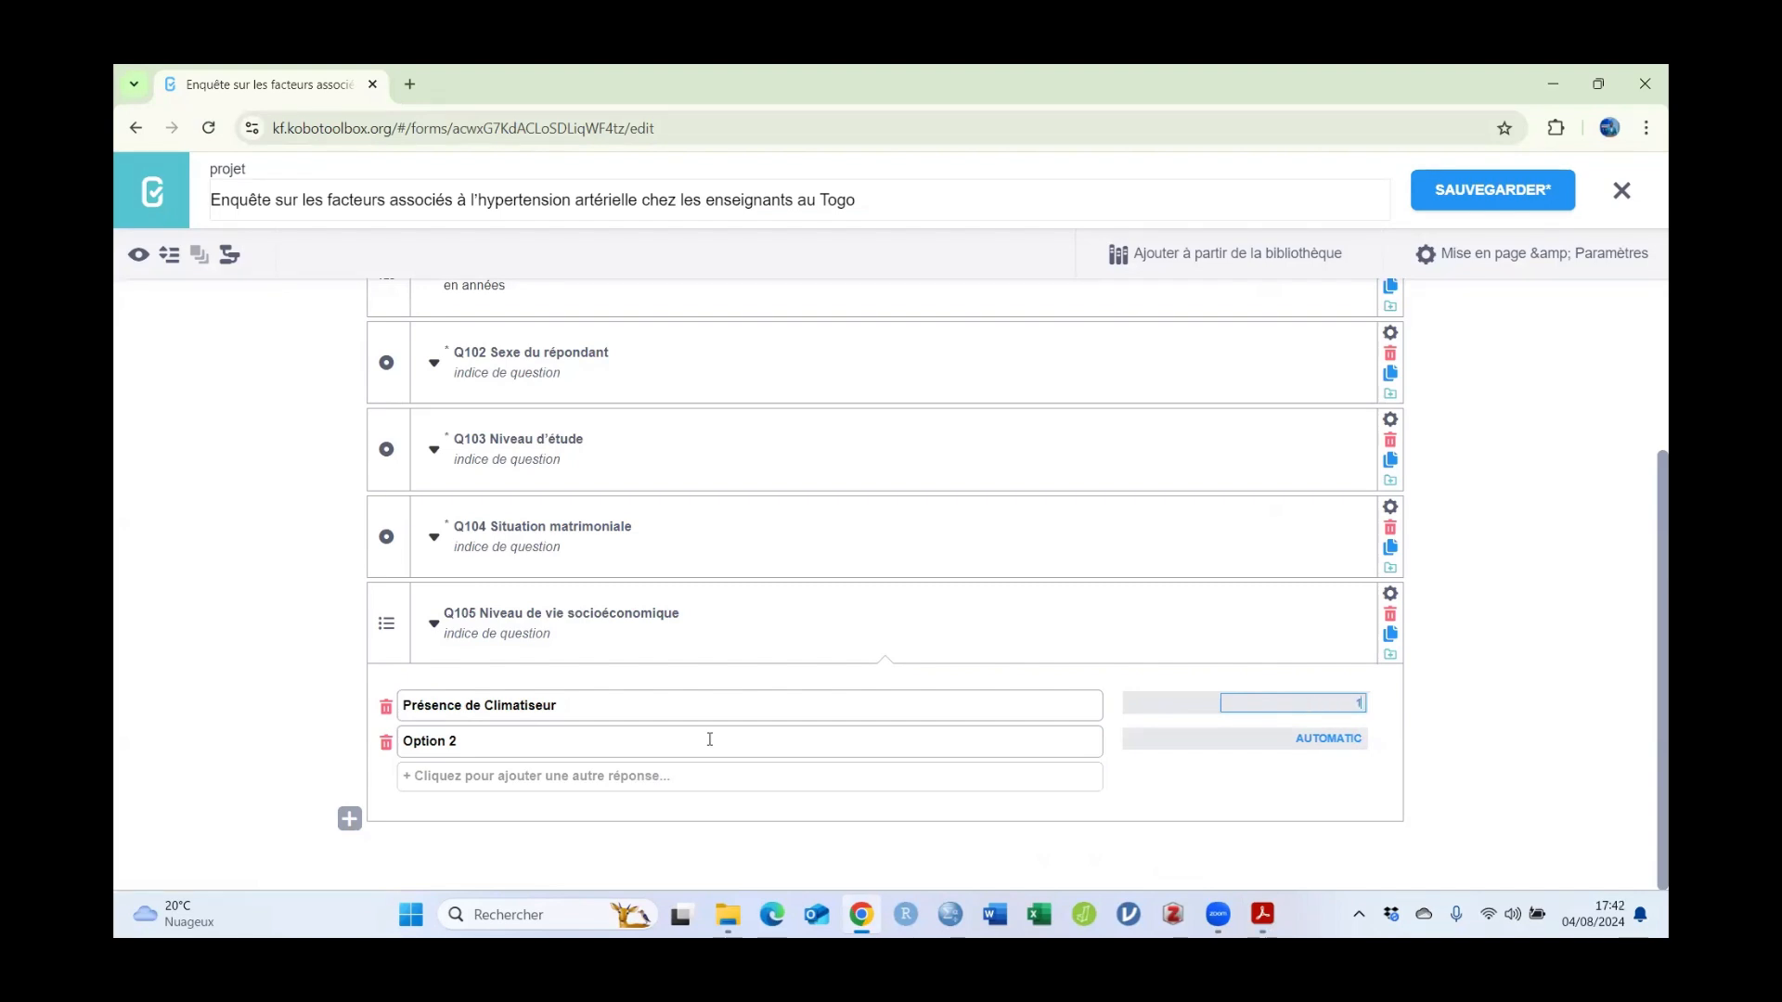
Step: Copy "Présence d'une TV écran plat" from the PDF questionnaire into the second Q105 choice and set its value to 2
{"action": "key", "text": "alt+Tab"}
{"action": "left_click_drag", "start_coordinate": [890, 518], "coordinate": [1110, 518]}
{"action": "right_click", "coordinate": [1073, 521]}
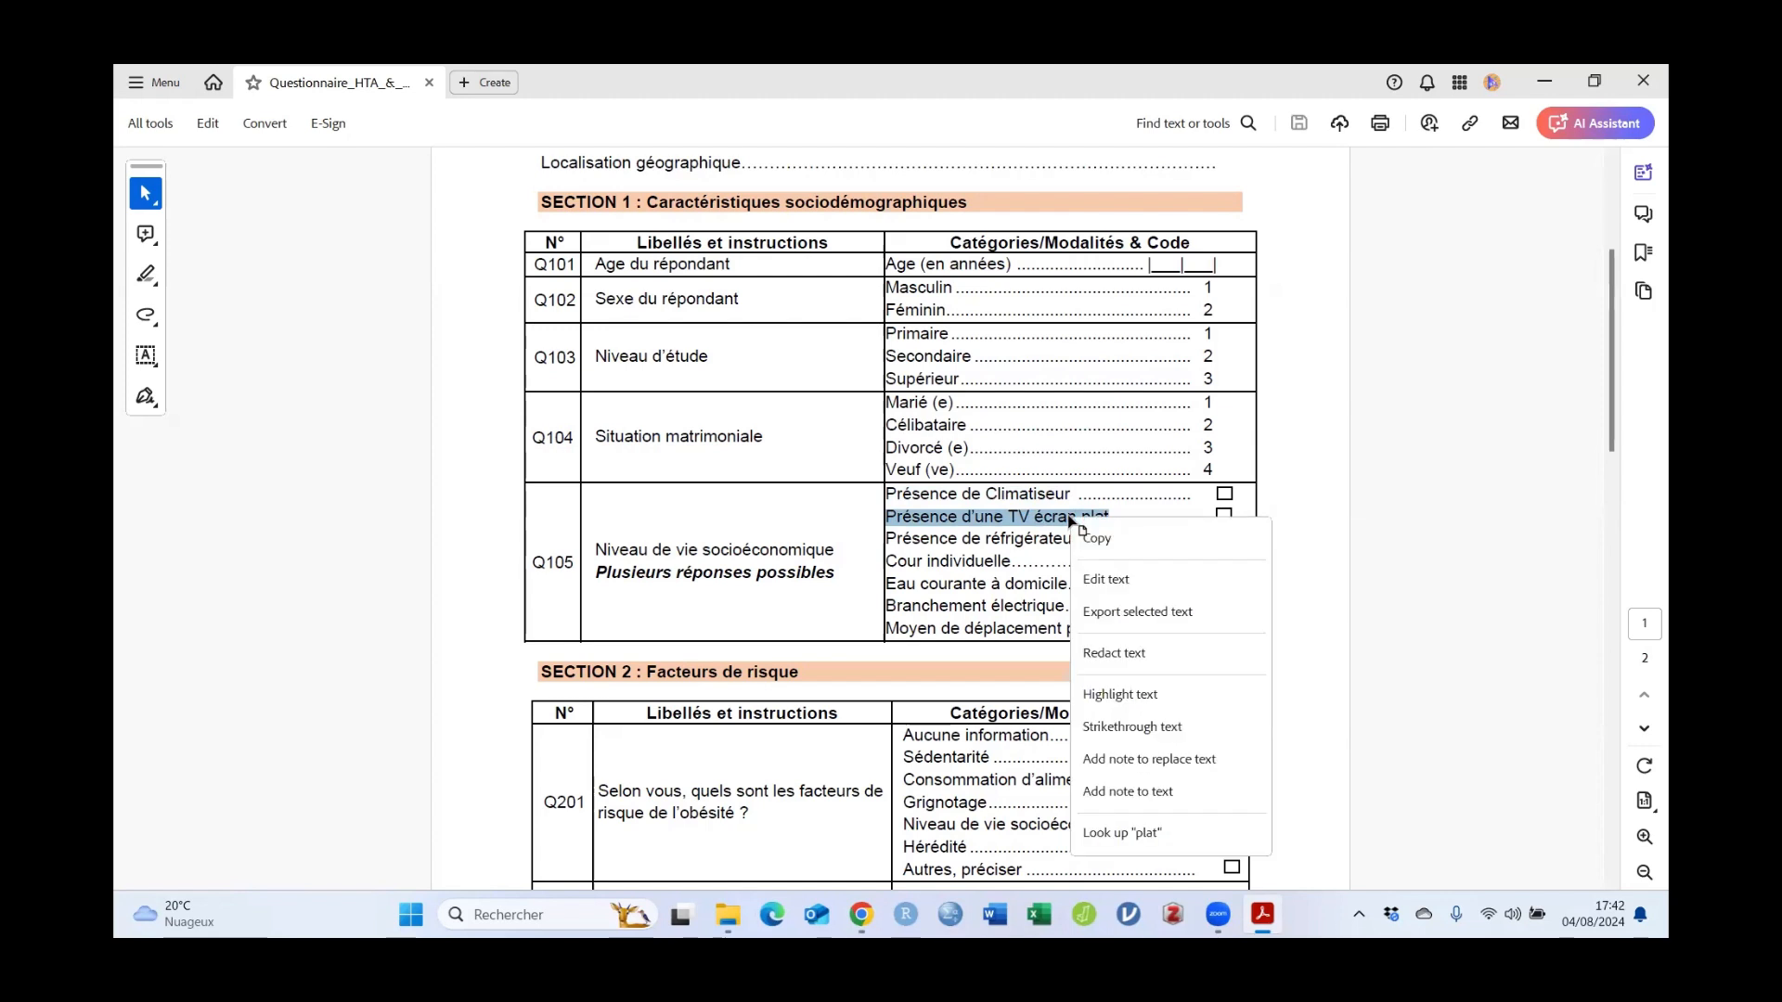
{"action": "left_click", "coordinate": [1095, 537]}
{"action": "key", "text": "alt+Tab"}
{"action": "left_click", "coordinate": [467, 740]}
{"action": "key", "text": "ctrl+a"}
{"action": "key", "text": "ctrl+v"}
{"action": "key", "text": "Tab"}
{"action": "type", "text": "2"}
Step: Add a third Q105 choice, "Présence de réfrigérateur", copied from the PDF questionnaire, with value 3
{"action": "left_click", "coordinate": [477, 787]}
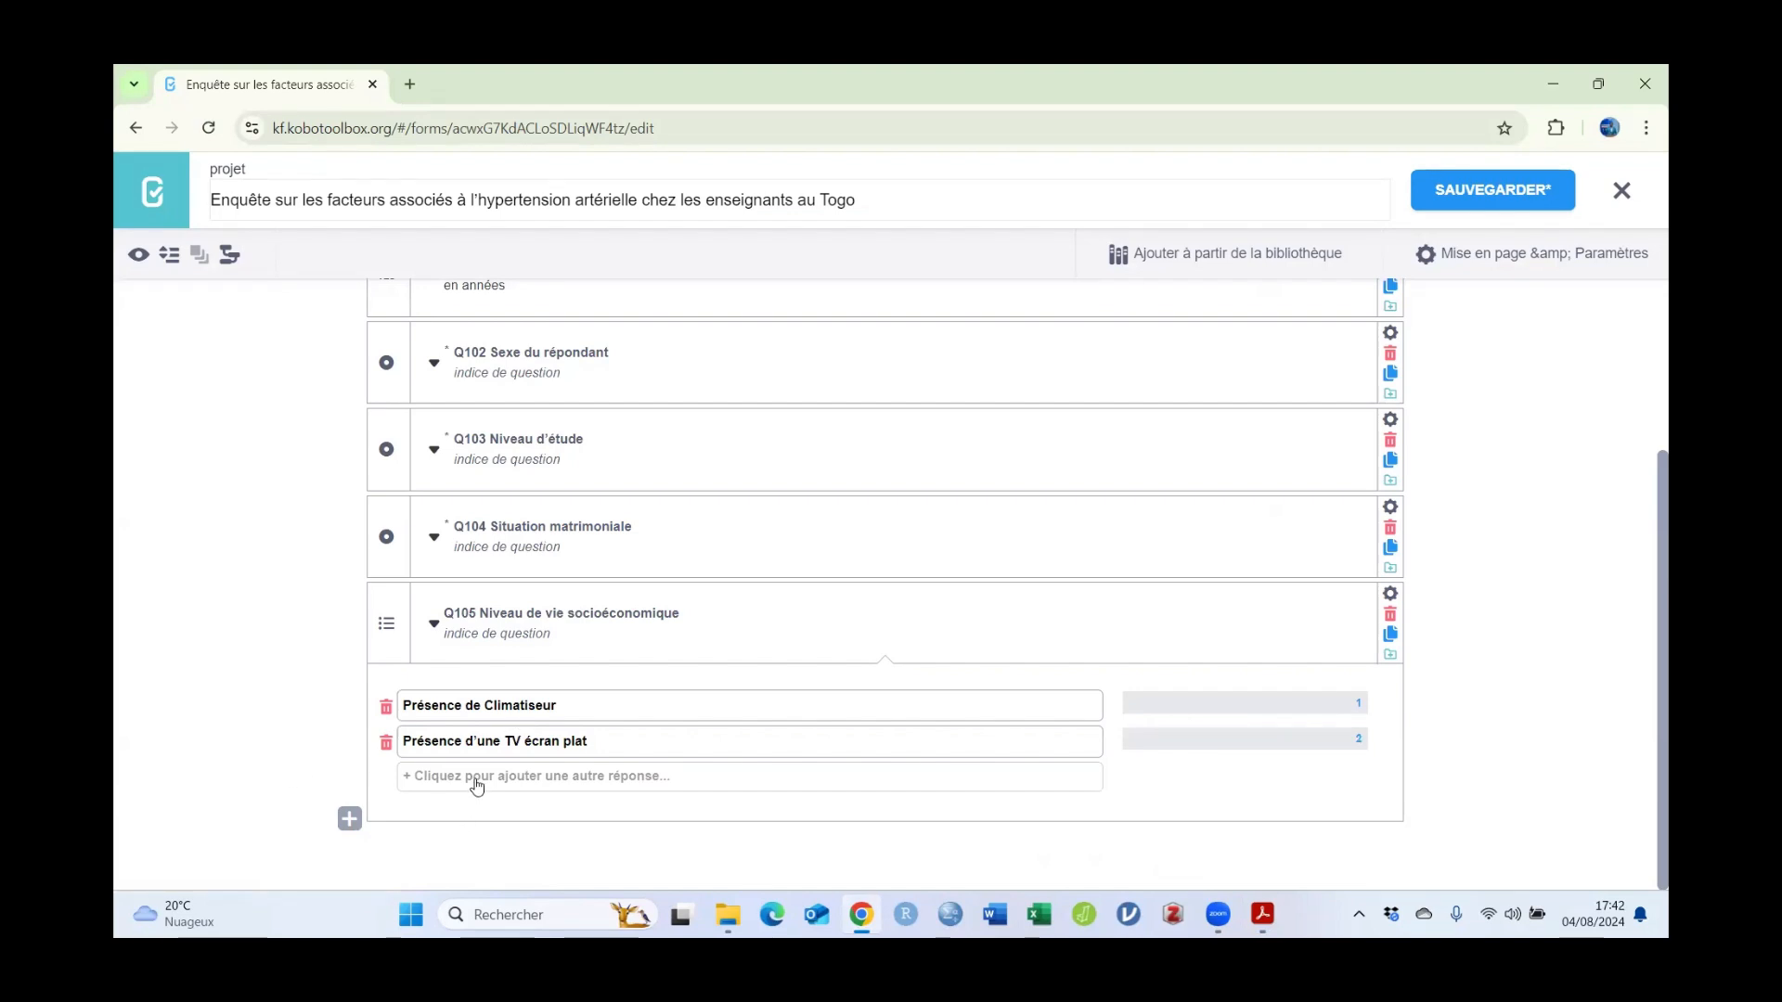
{"action": "key", "text": "alt+Tab"}
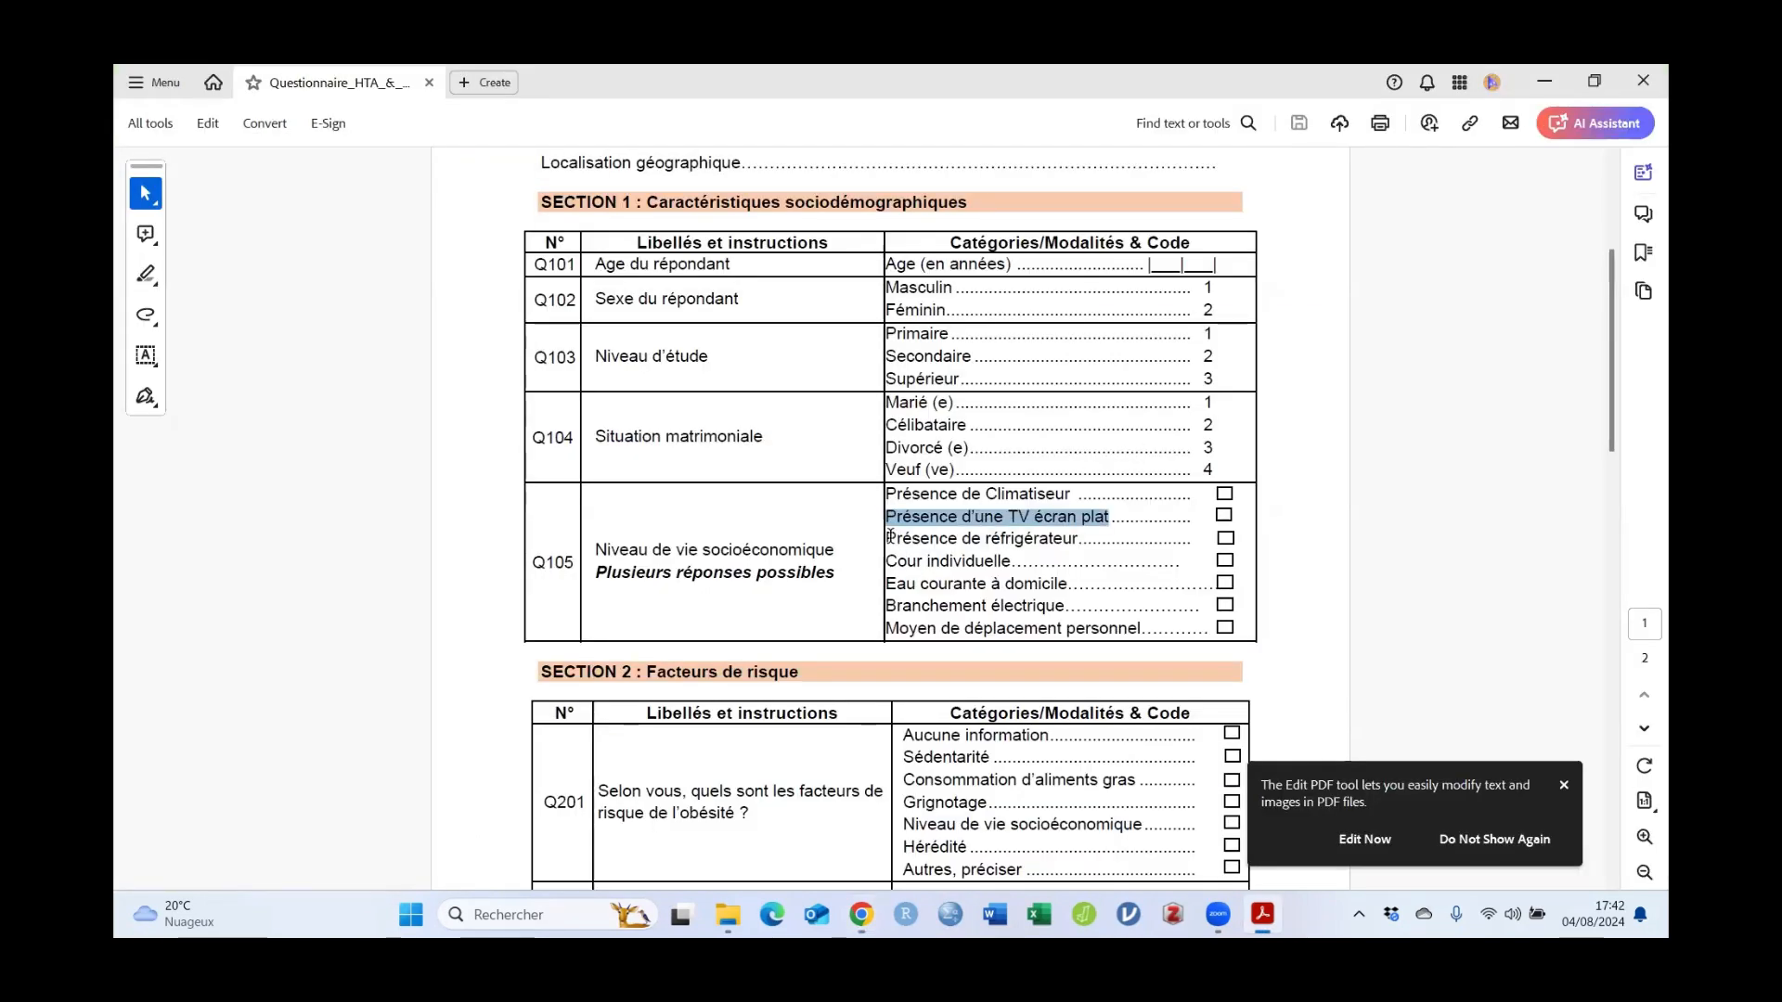
{"action": "left_click_drag", "start_coordinate": [889, 537], "coordinate": [1078, 538]}
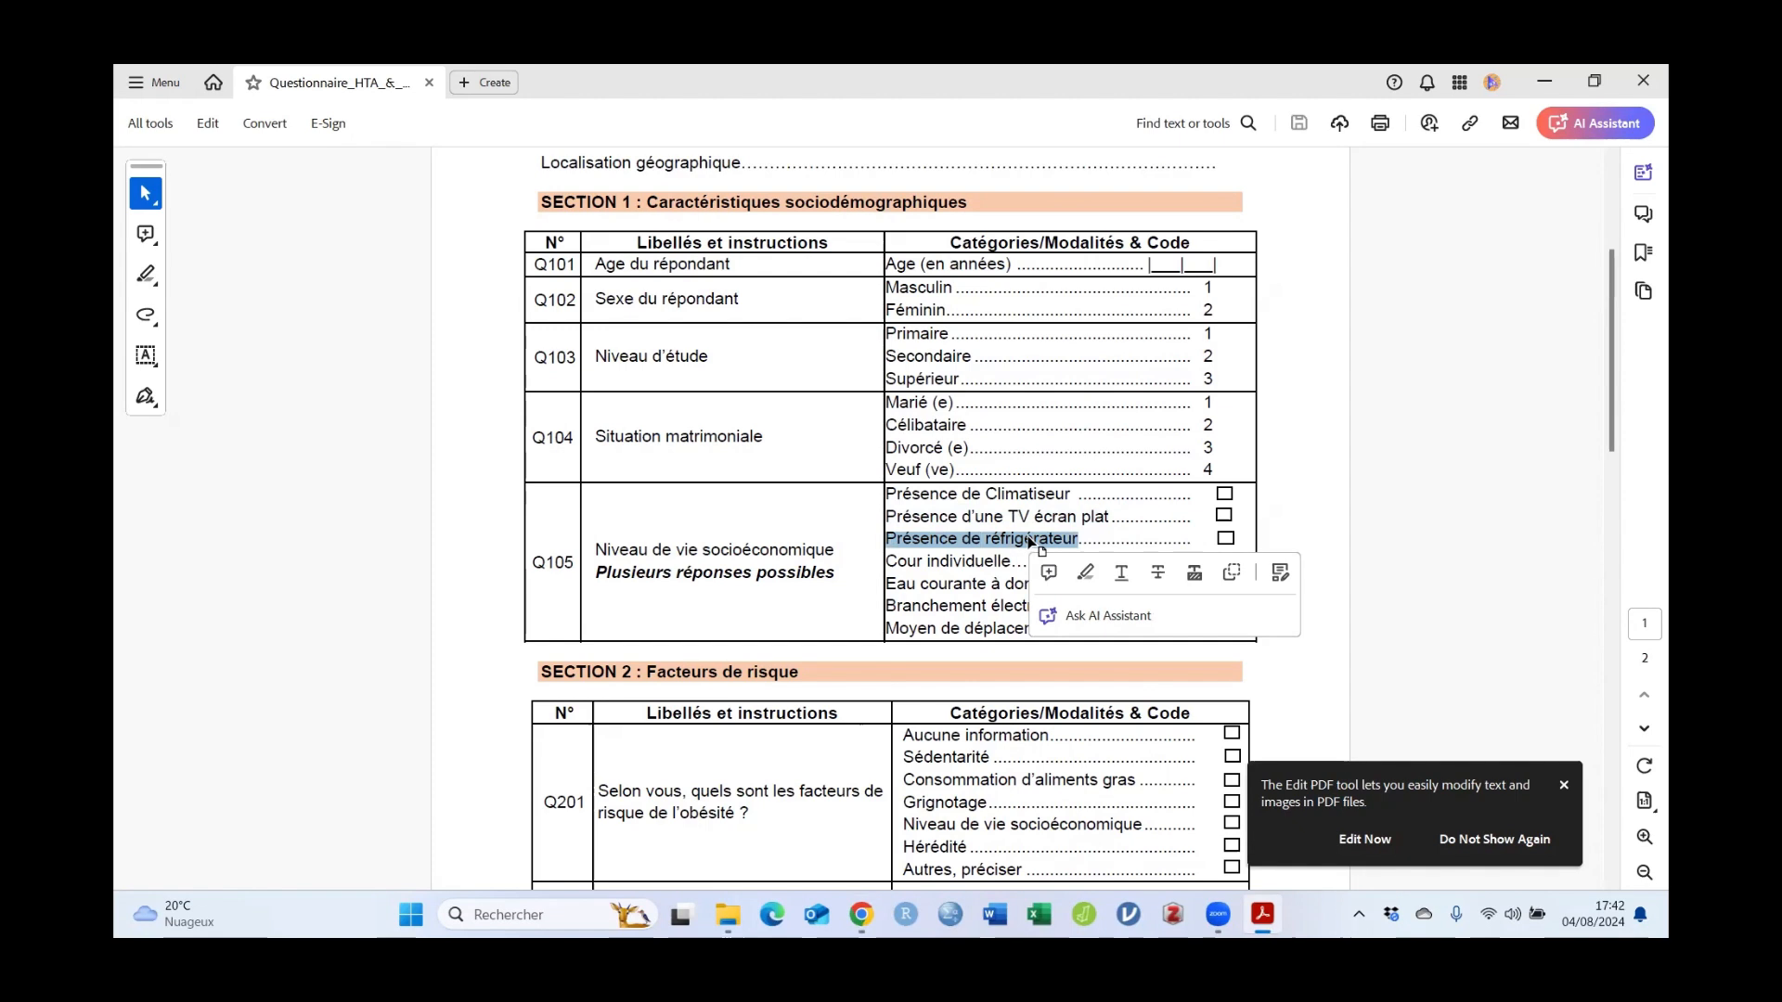
{"action": "key", "text": "alt+Tab"}
{"action": "key", "text": "ctrl+v"}
{"action": "key", "text": "Tab"}
{"action": "type", "text": "3"}
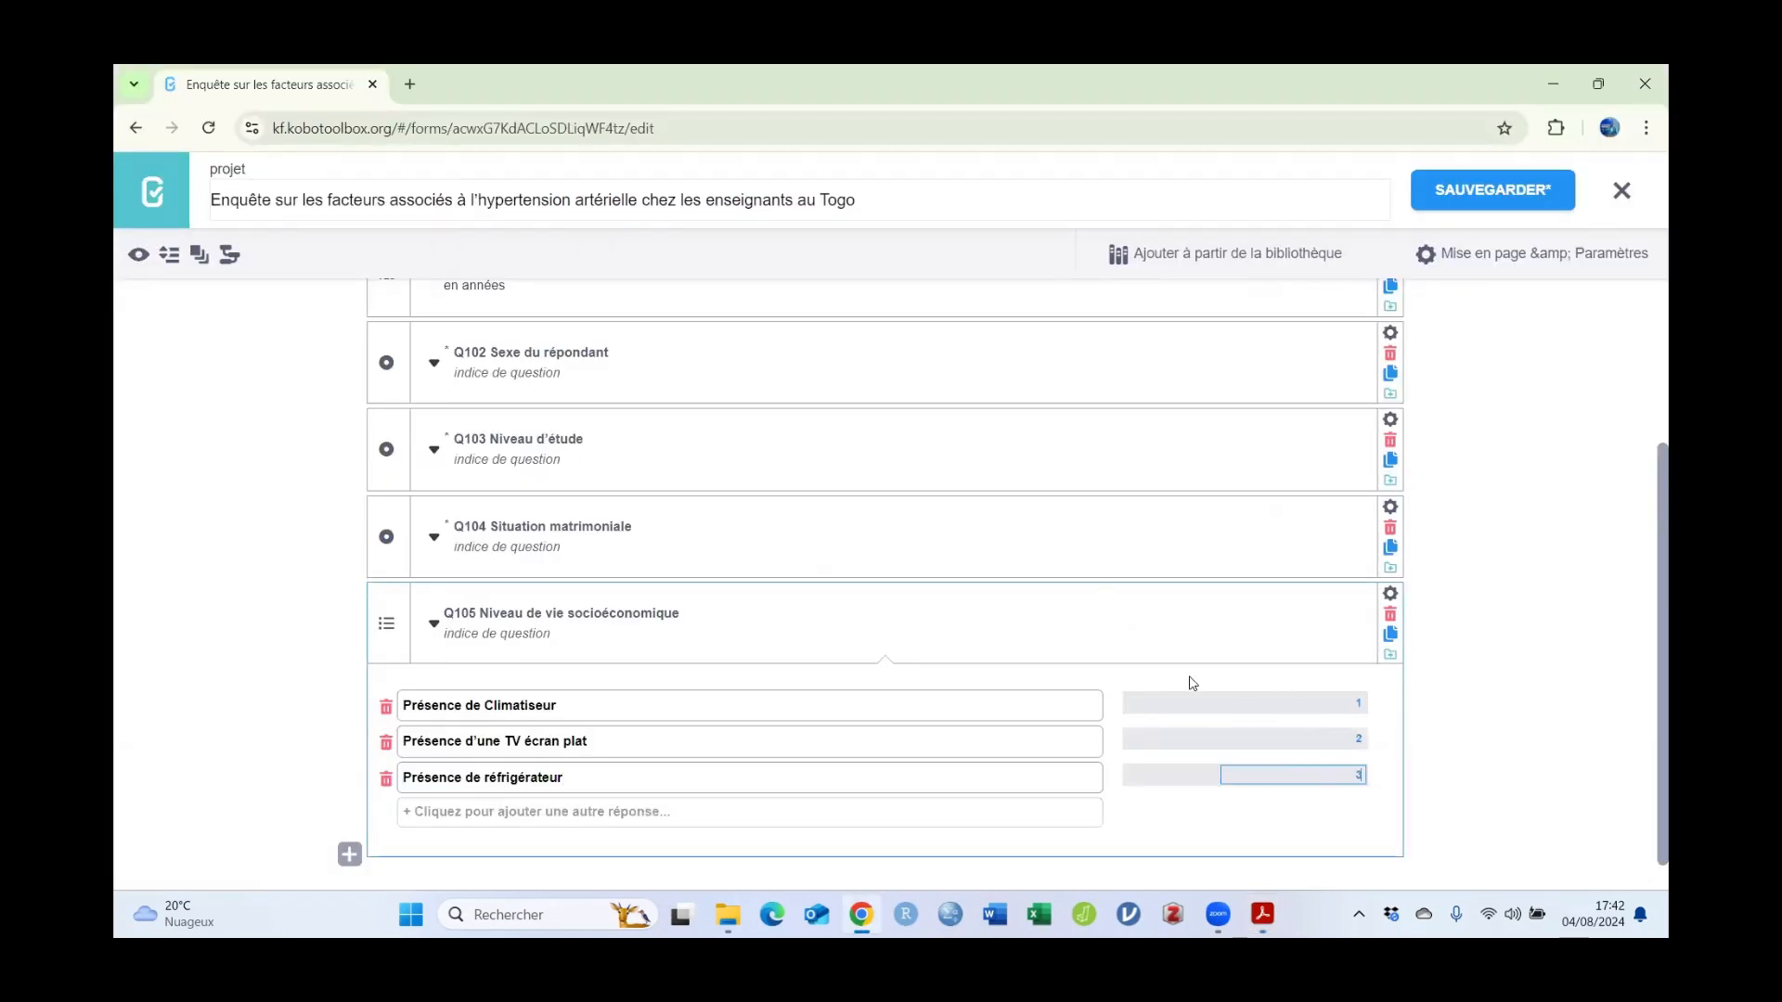
Step: Add a fourth Q105 choice, "Cour individuelle", copied from the PDF questionnaire, with value 4
{"action": "left_click", "coordinate": [569, 808]}
{"action": "key", "text": "alt+Tab"}
{"action": "left_click_drag", "start_coordinate": [889, 563], "coordinate": [993, 568]}
{"action": "key", "text": "ctrl+c"}
{"action": "key", "text": "alt+Tab"}
{"action": "key", "text": "ctrl+v"}
{"action": "key", "text": "Tab"}
{"action": "type", "text": "4"}
Step: Add a fifth Q105 choice, "Eau courante à domicile", copied from the PDF questionnaire, with value 5
{"action": "left_click", "coordinate": [624, 795]}
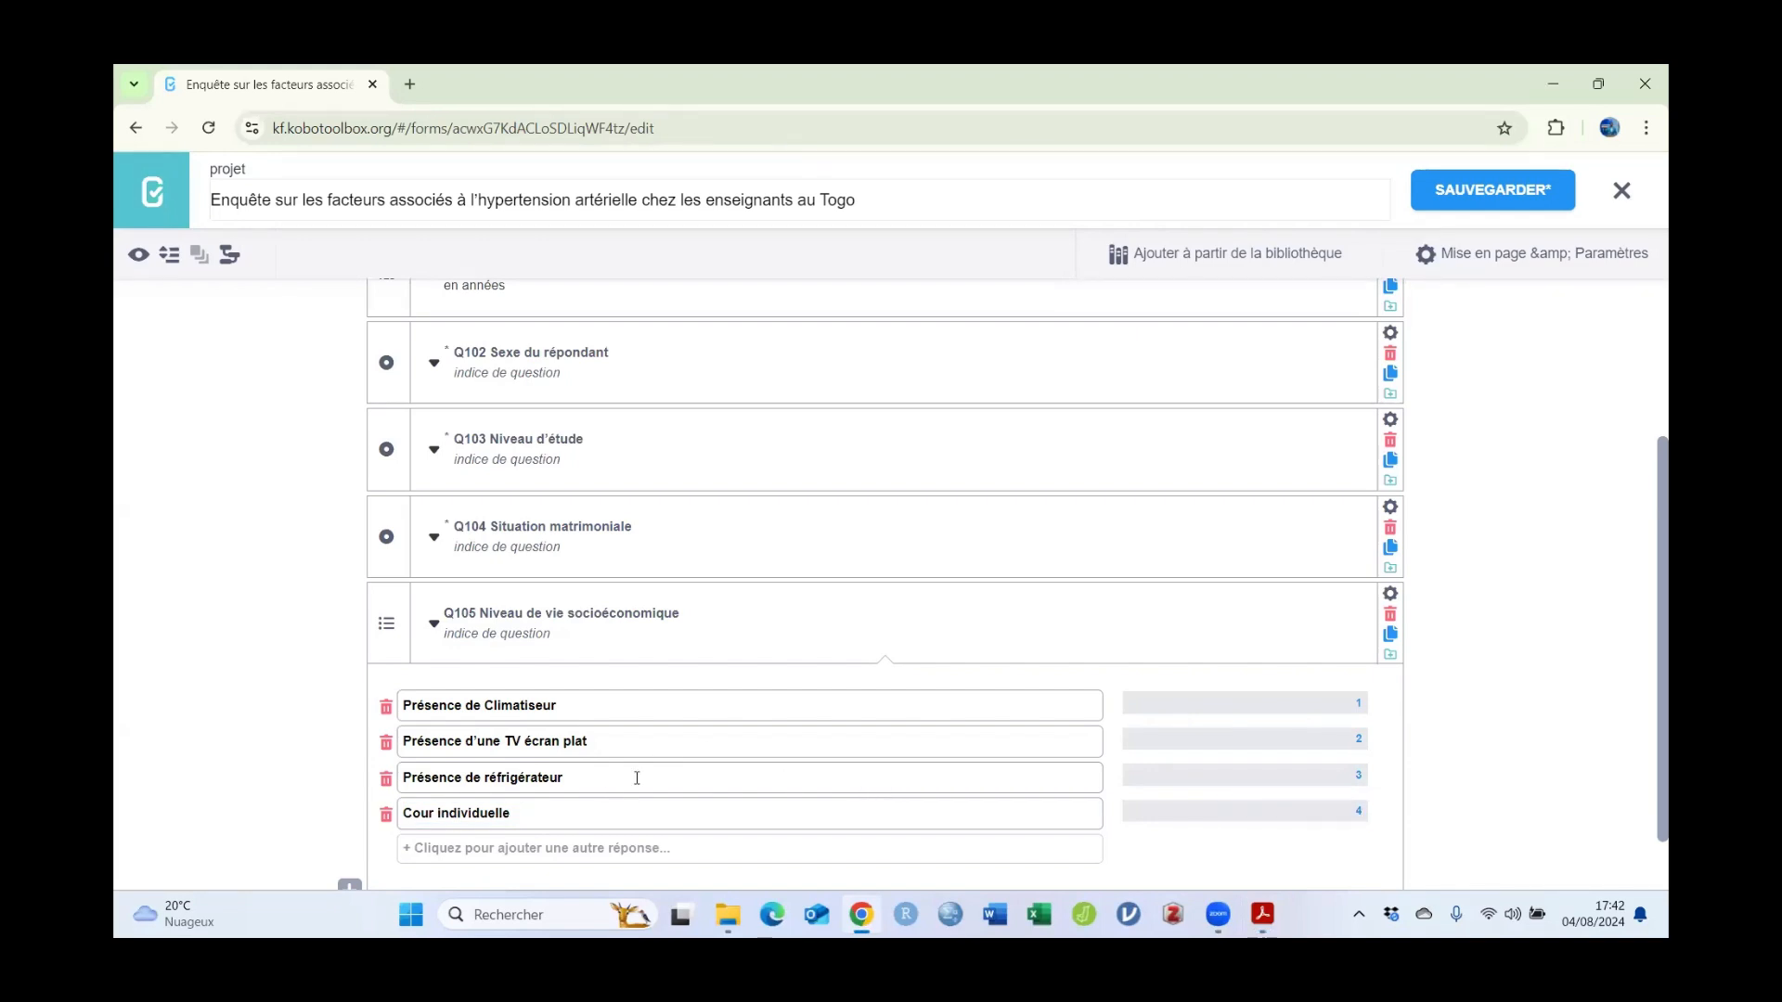
{"action": "key", "text": "alt+Tab"}
{"action": "left_click_drag", "start_coordinate": [887, 584], "coordinate": [1030, 588]}
{"action": "key", "text": "ctrl+c"}
{"action": "key", "text": "alt+Tab"}
{"action": "left_click", "coordinate": [608, 850]}
{"action": "key", "text": "ctrl+v"}
{"action": "key", "text": "Tab"}
Step: Add a sixth Q105 choice, "Branchement électrique", copied from the PDF questionnaire, with value 6
{"action": "key", "text": "alt+Tab"}
{"action": "left_click_drag", "start_coordinate": [886, 605], "coordinate": [1068, 609]}
{"action": "key", "text": "ctrl+c"}
{"action": "key", "text": "alt+Tab"}
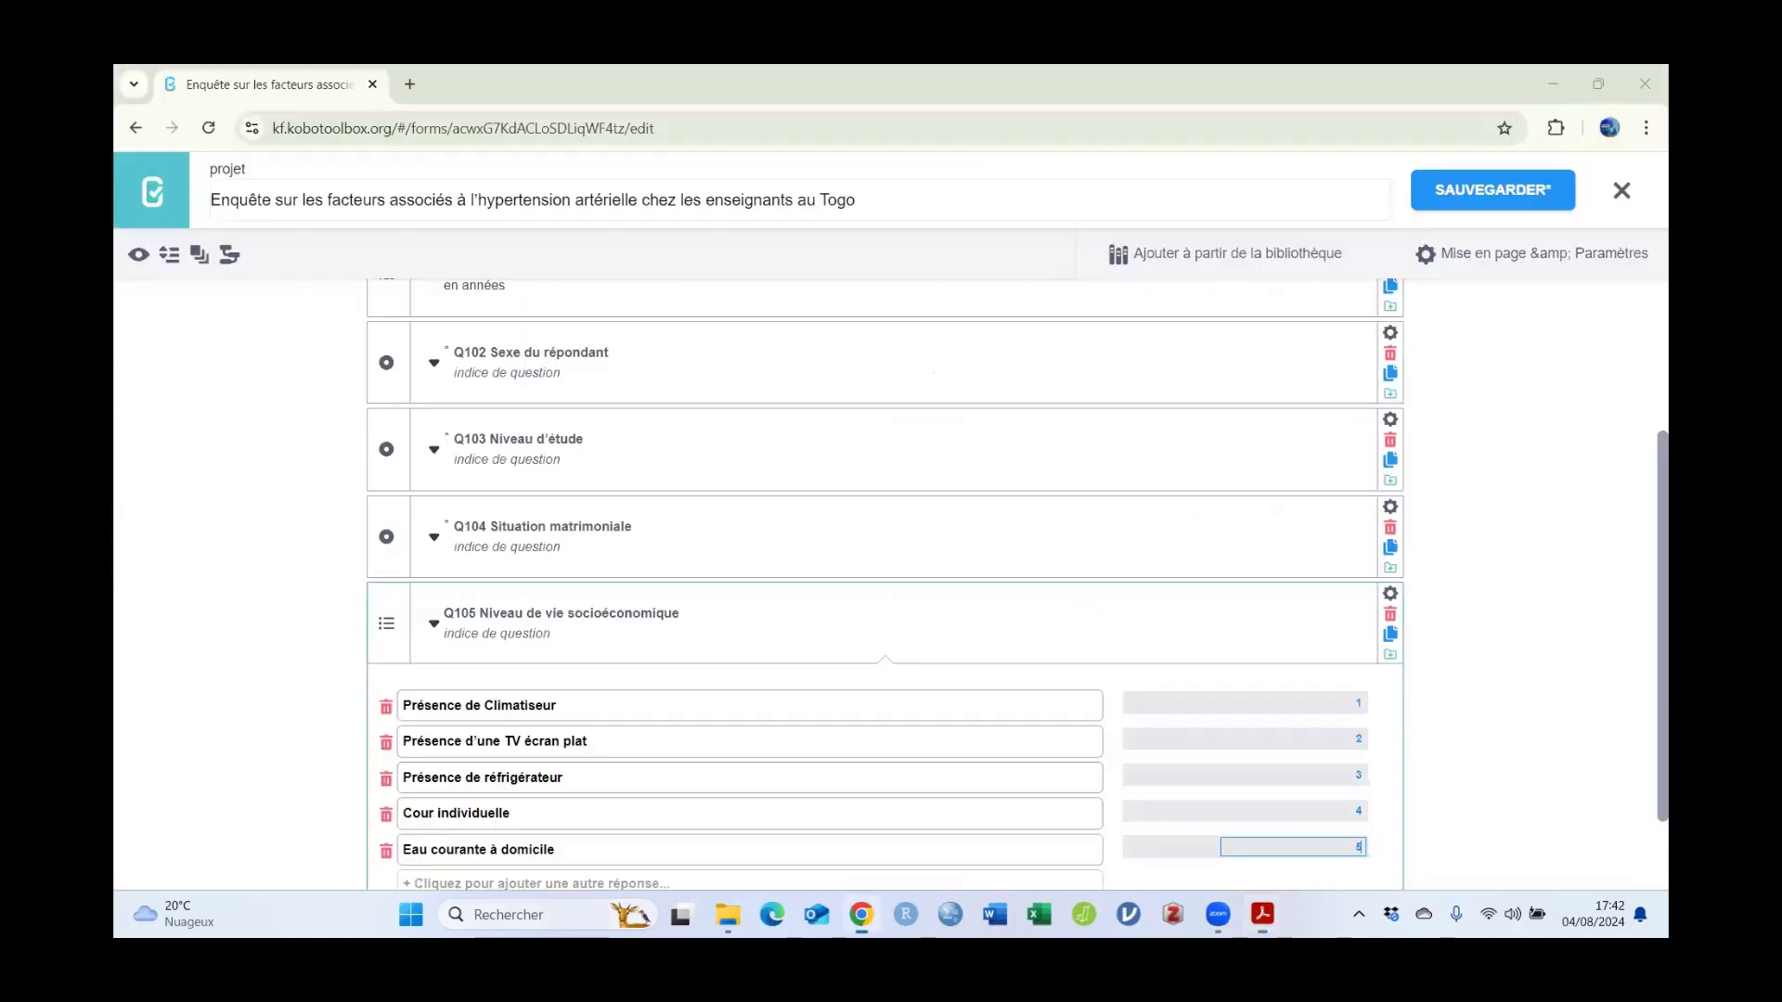
{"action": "left_click", "coordinate": [516, 779]}
{"action": "key", "text": "ctrl+v"}
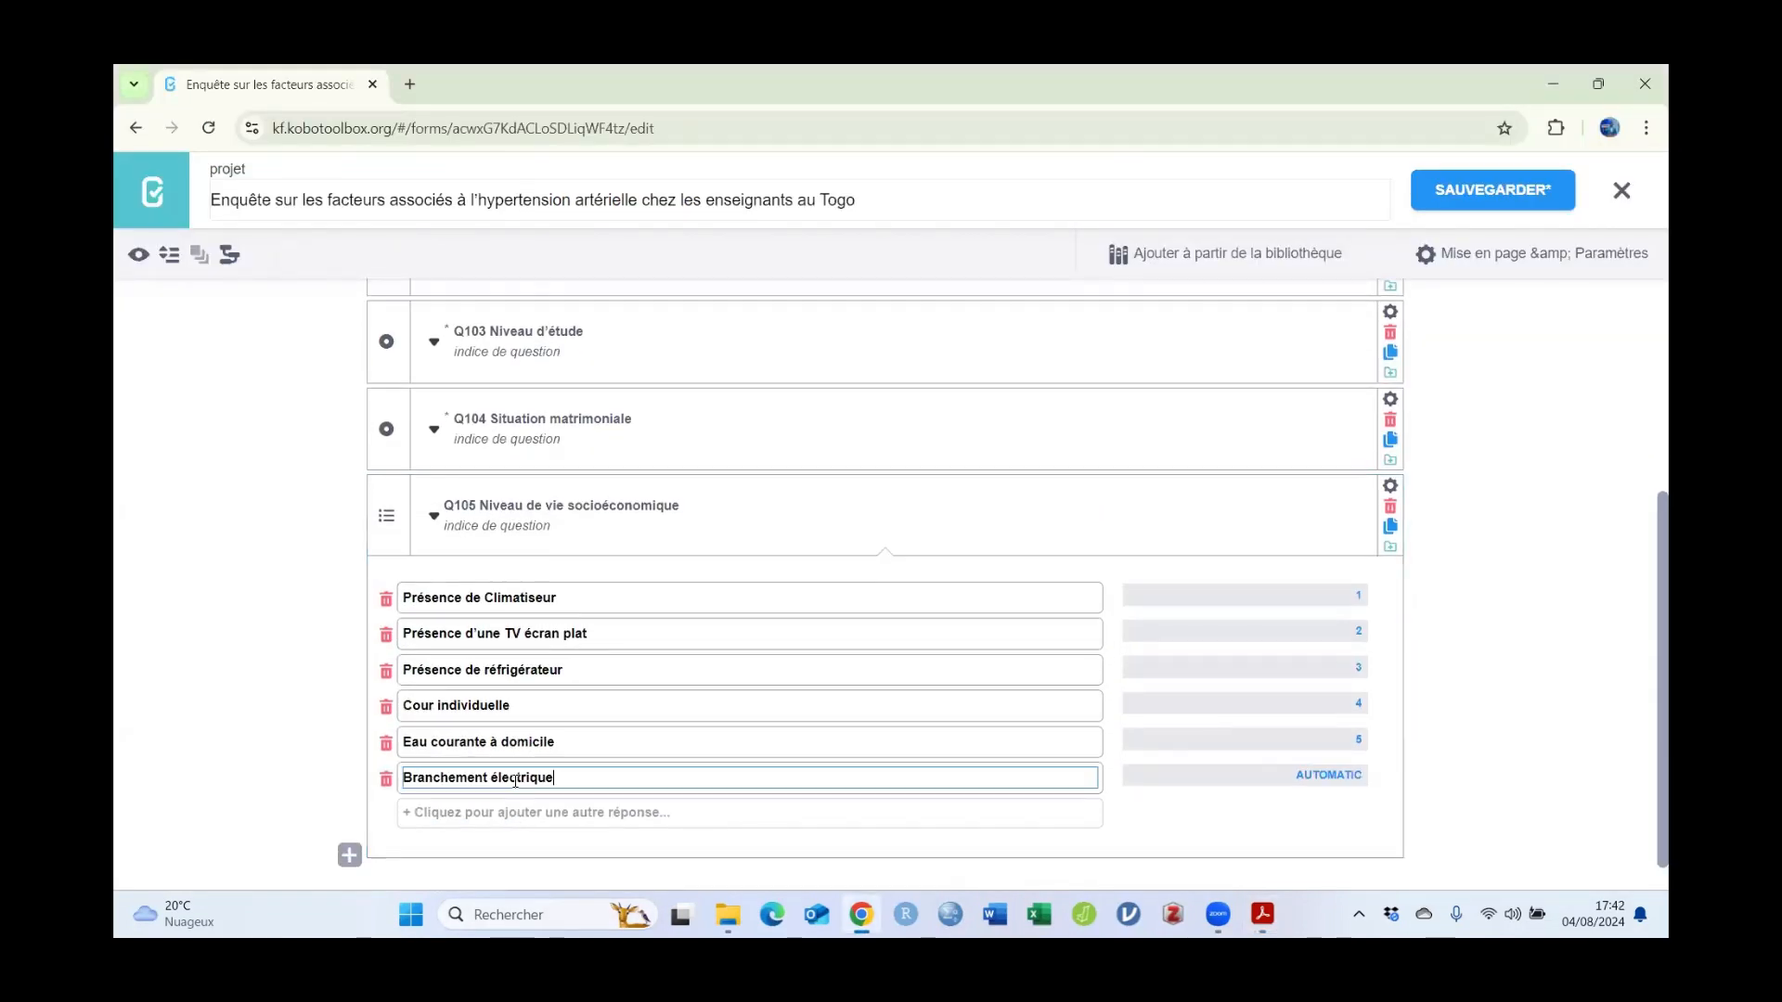
{"action": "key", "text": "Tab"}
{"action": "type", "text": "6"}
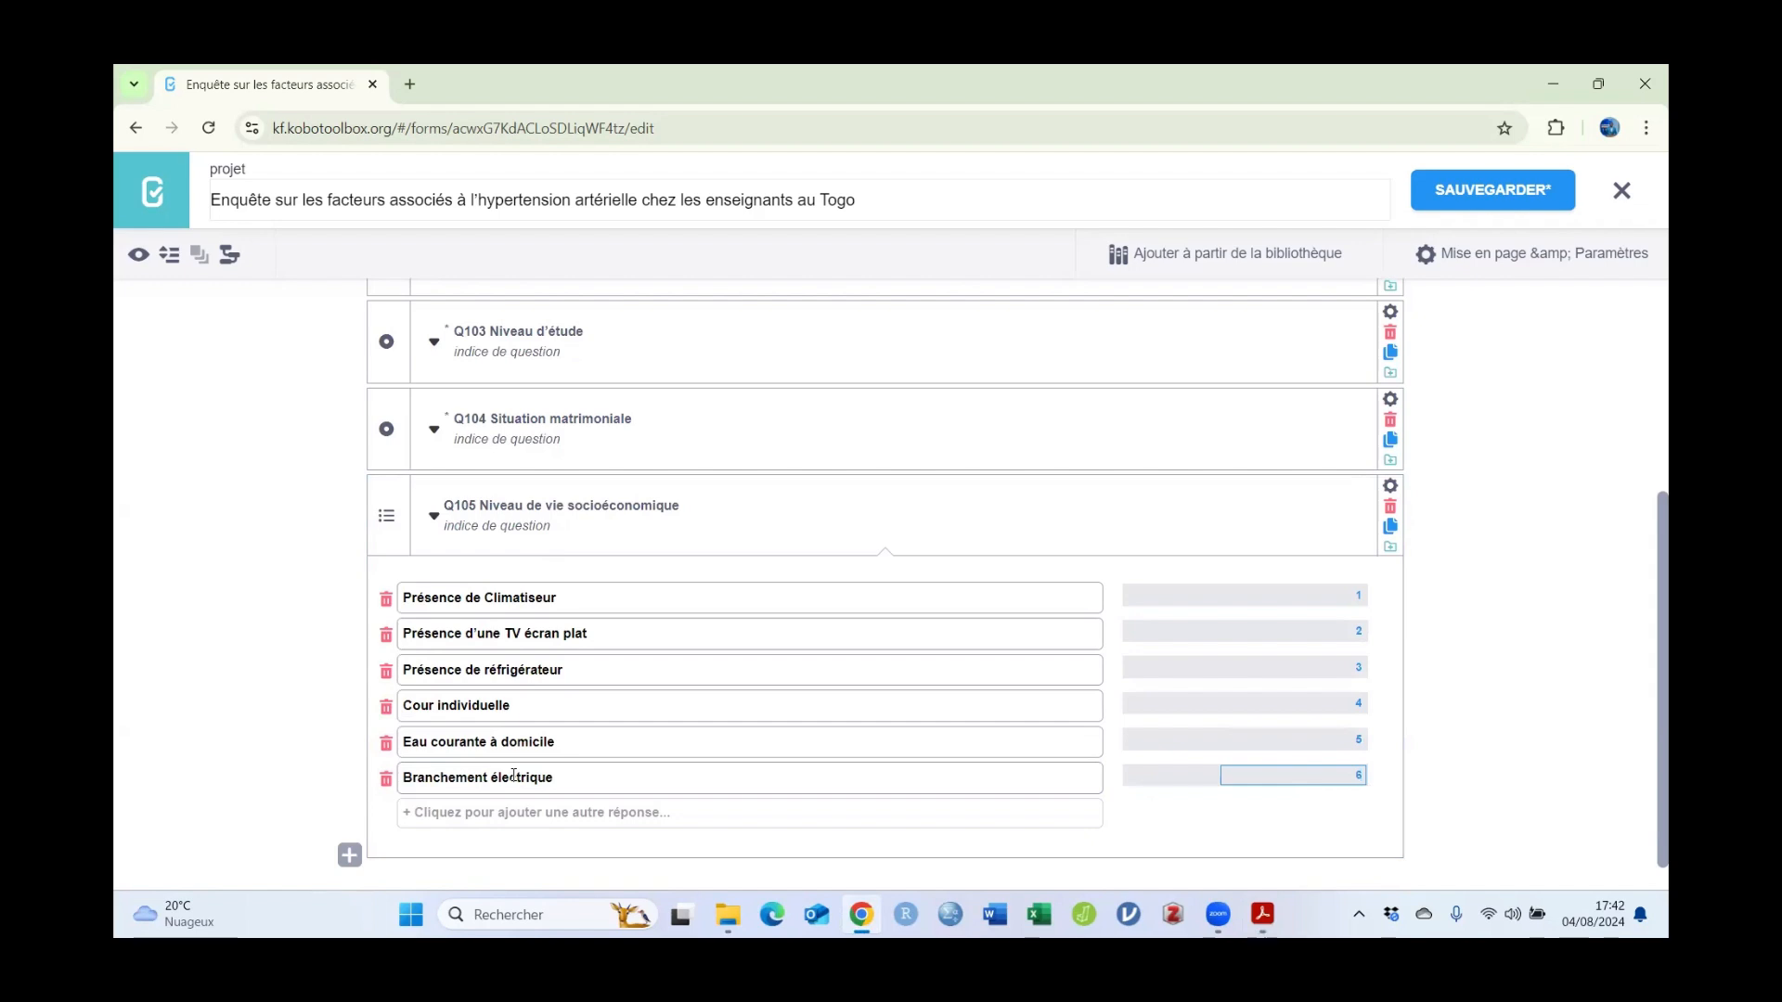
Step: Add a seventh Q105 choice, "Moyen de déplacement personnel", copied from the PDF questionnaire, with value 7
{"action": "key", "text": "alt+Tab"}
{"action": "left_click_drag", "start_coordinate": [886, 630], "coordinate": [1077, 629]}
{"action": "key", "text": "alt+Tab"}
{"action": "left_click", "coordinate": [430, 811]}
{"action": "key", "text": "ctrl+v"}
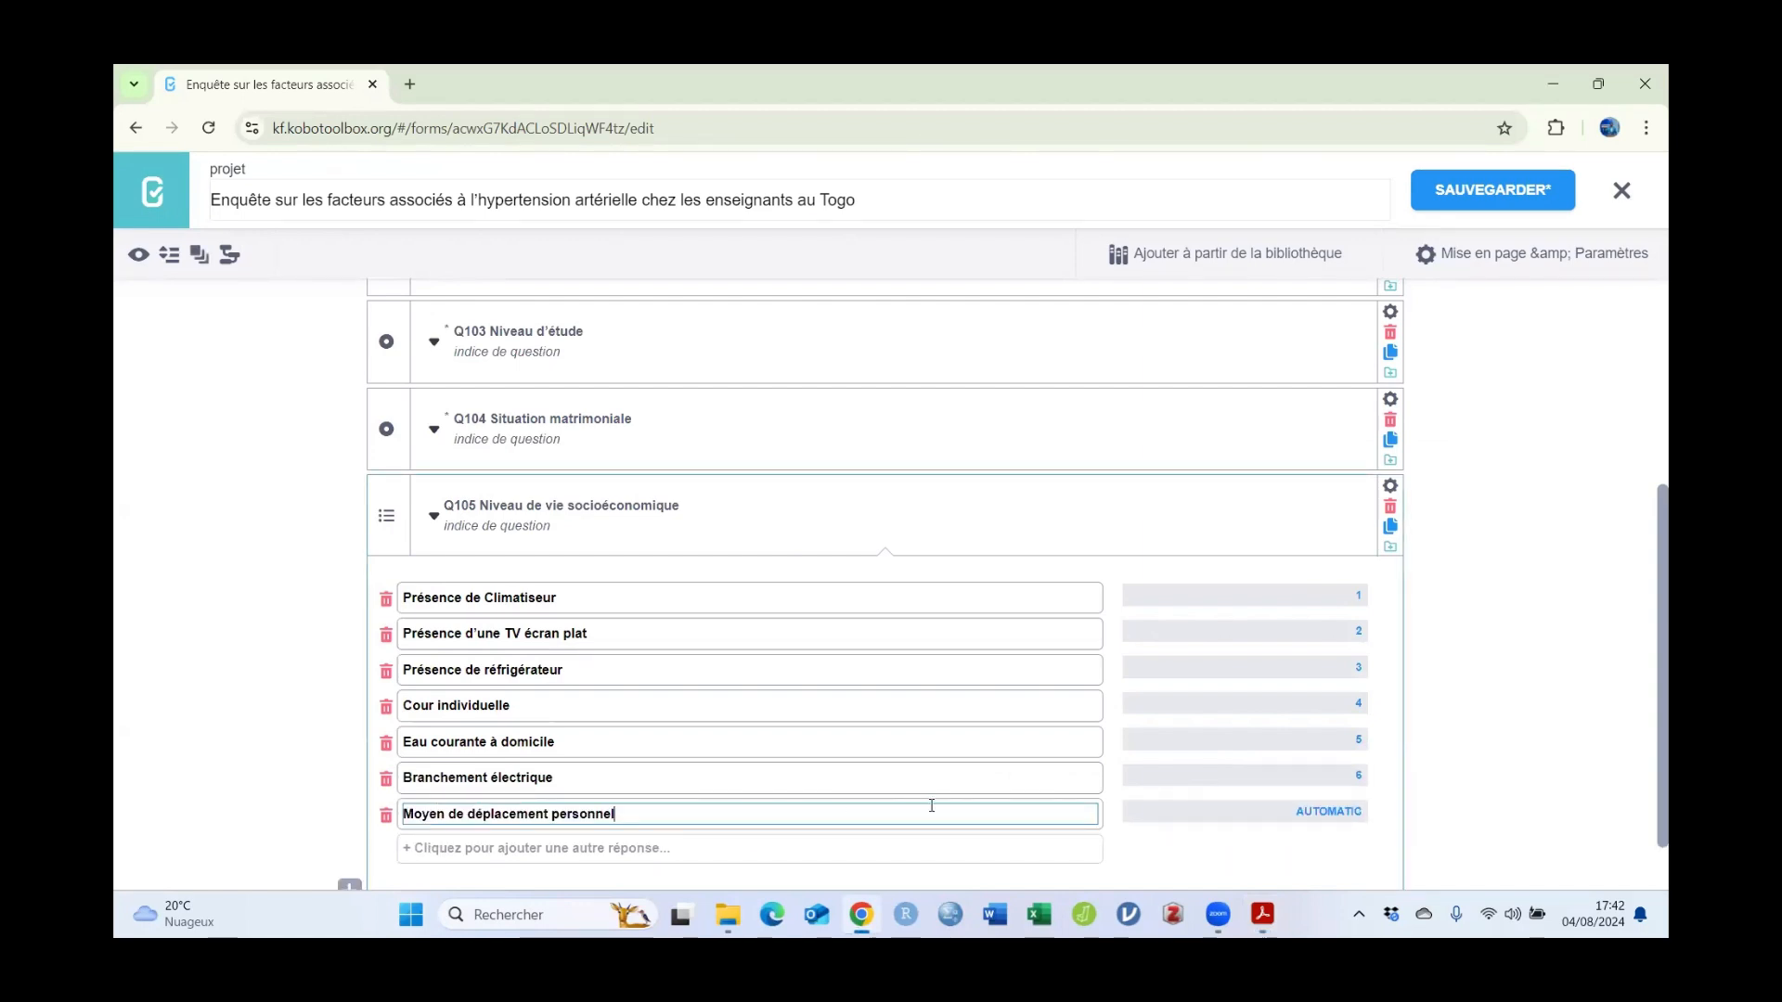
{"action": "key", "text": "Tab"}
{"action": "type", "text": "7"}
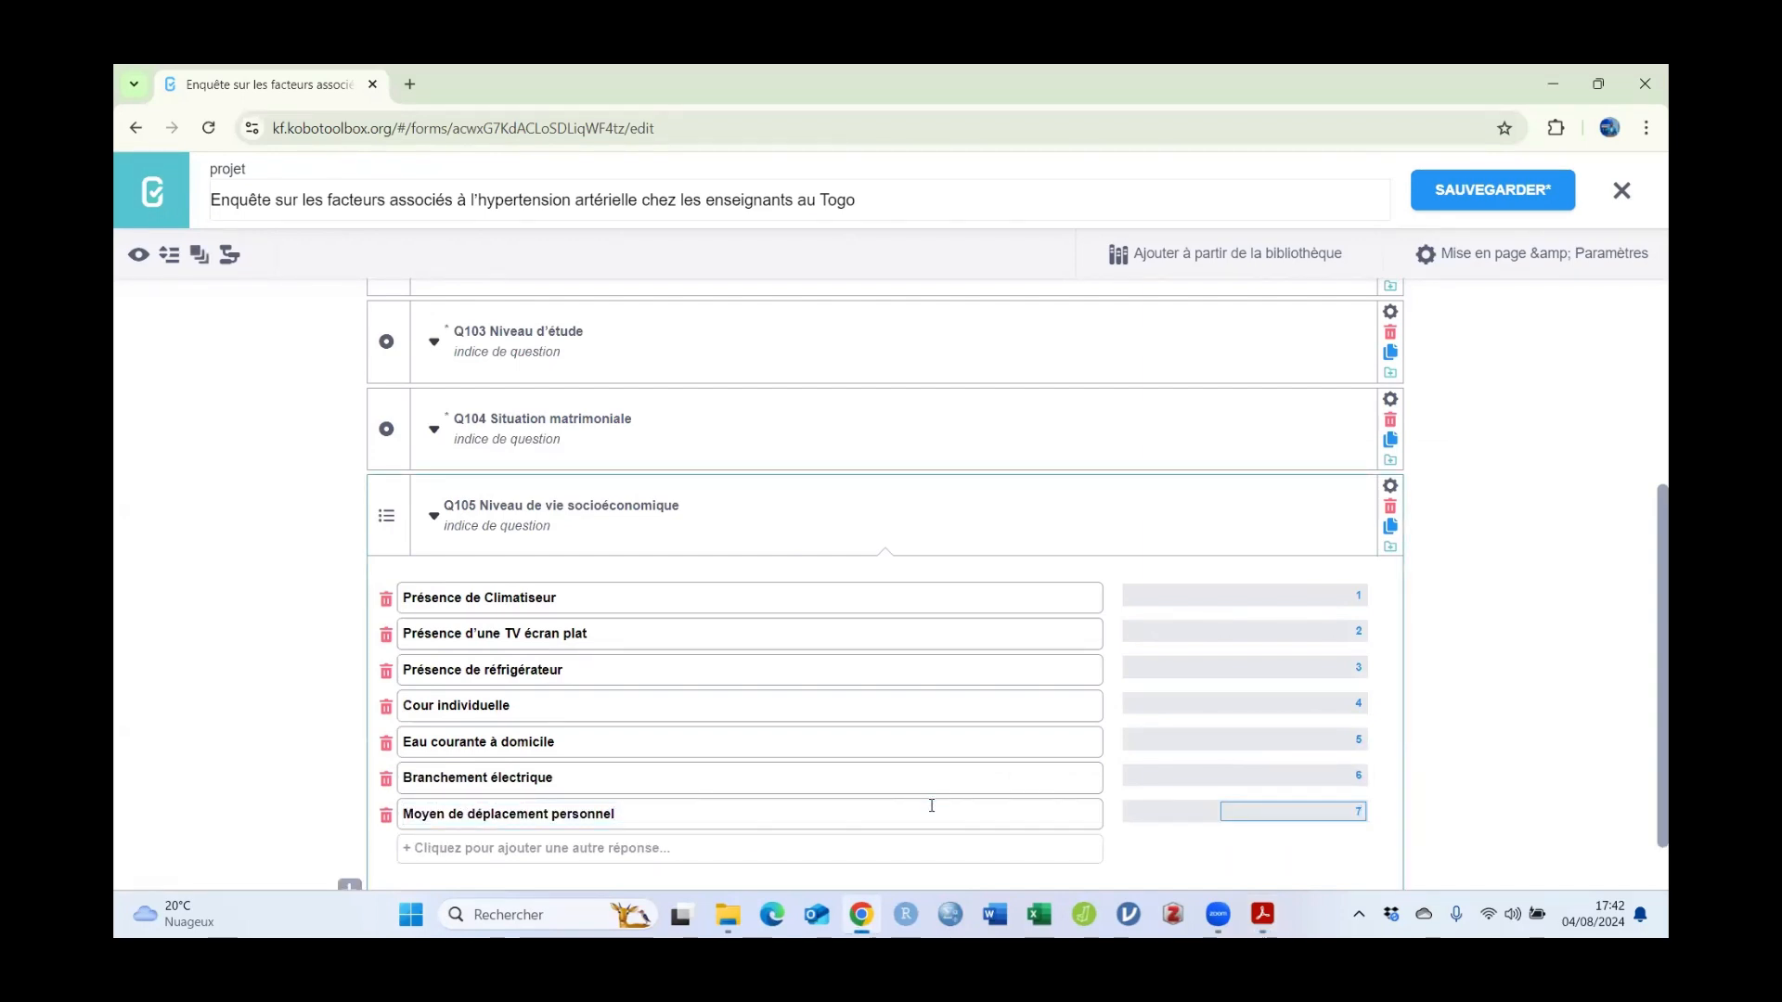
Step: Add the hint "Plusieurs réponses possibles", copied from the PDF questionnaire, to question Q105 in the KoboToolbox form
{"action": "key", "text": "alt+Tab"}
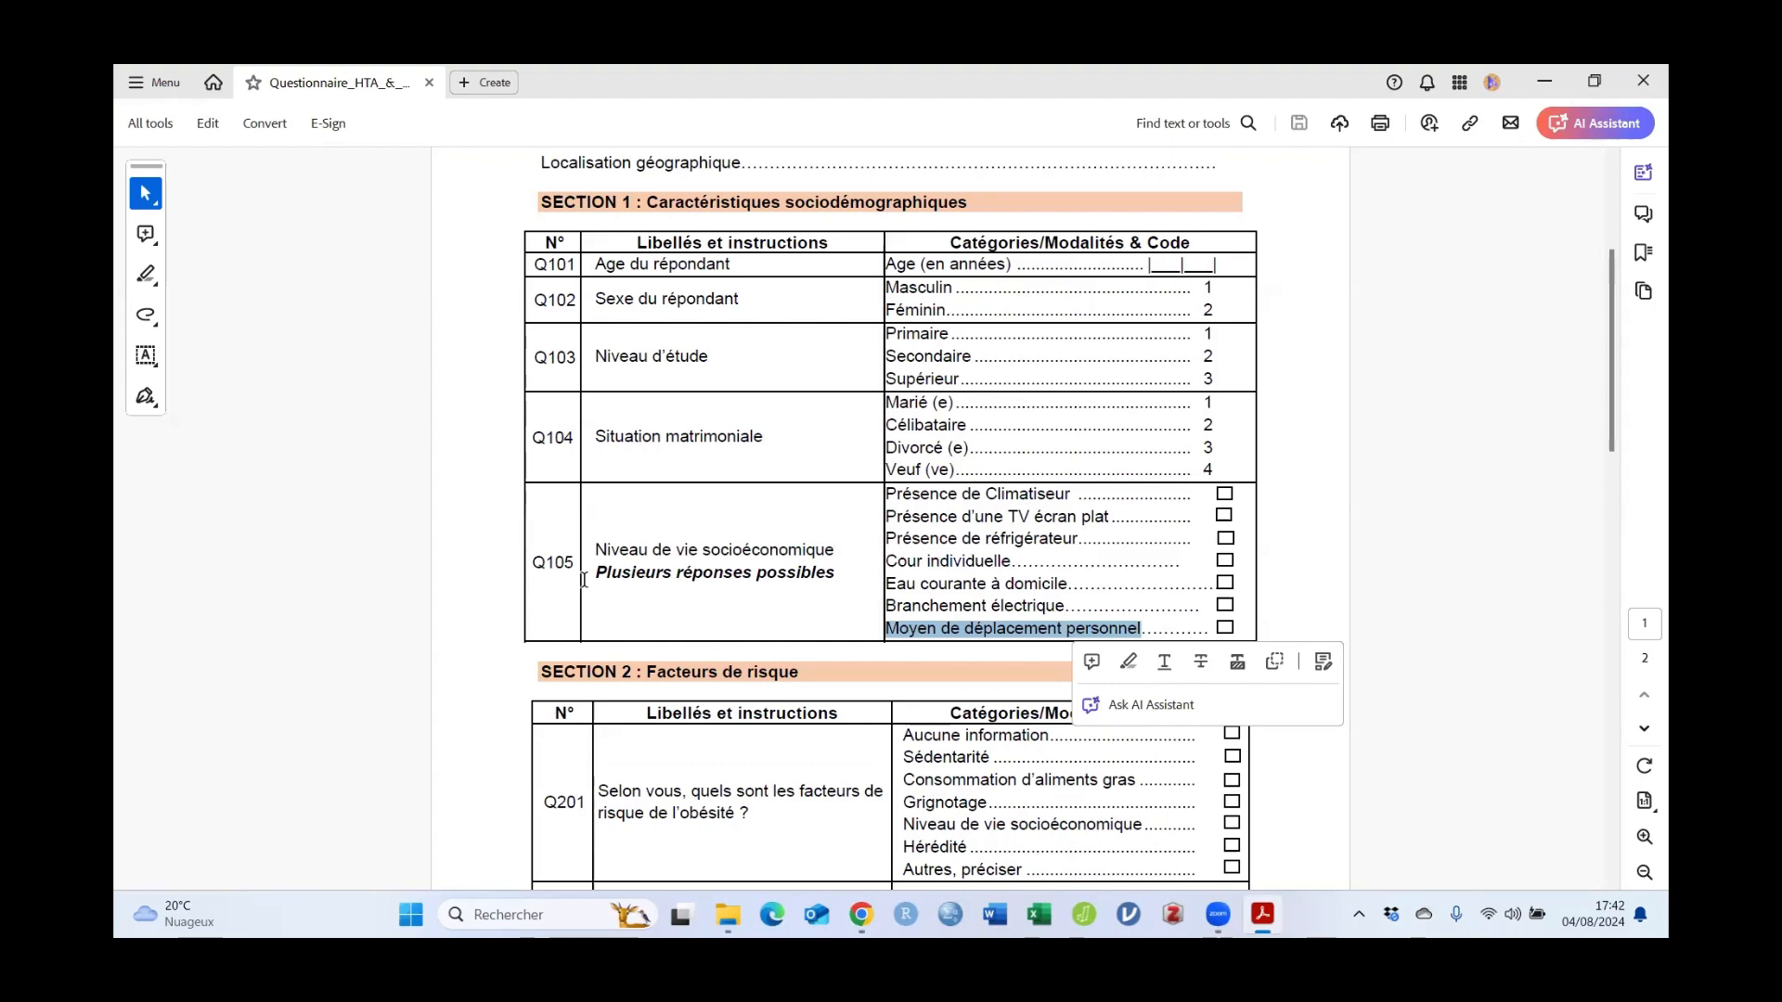
{"action": "left_click_drag", "start_coordinate": [595, 573], "coordinate": [796, 567]}
{"action": "right_click", "coordinate": [740, 573]}
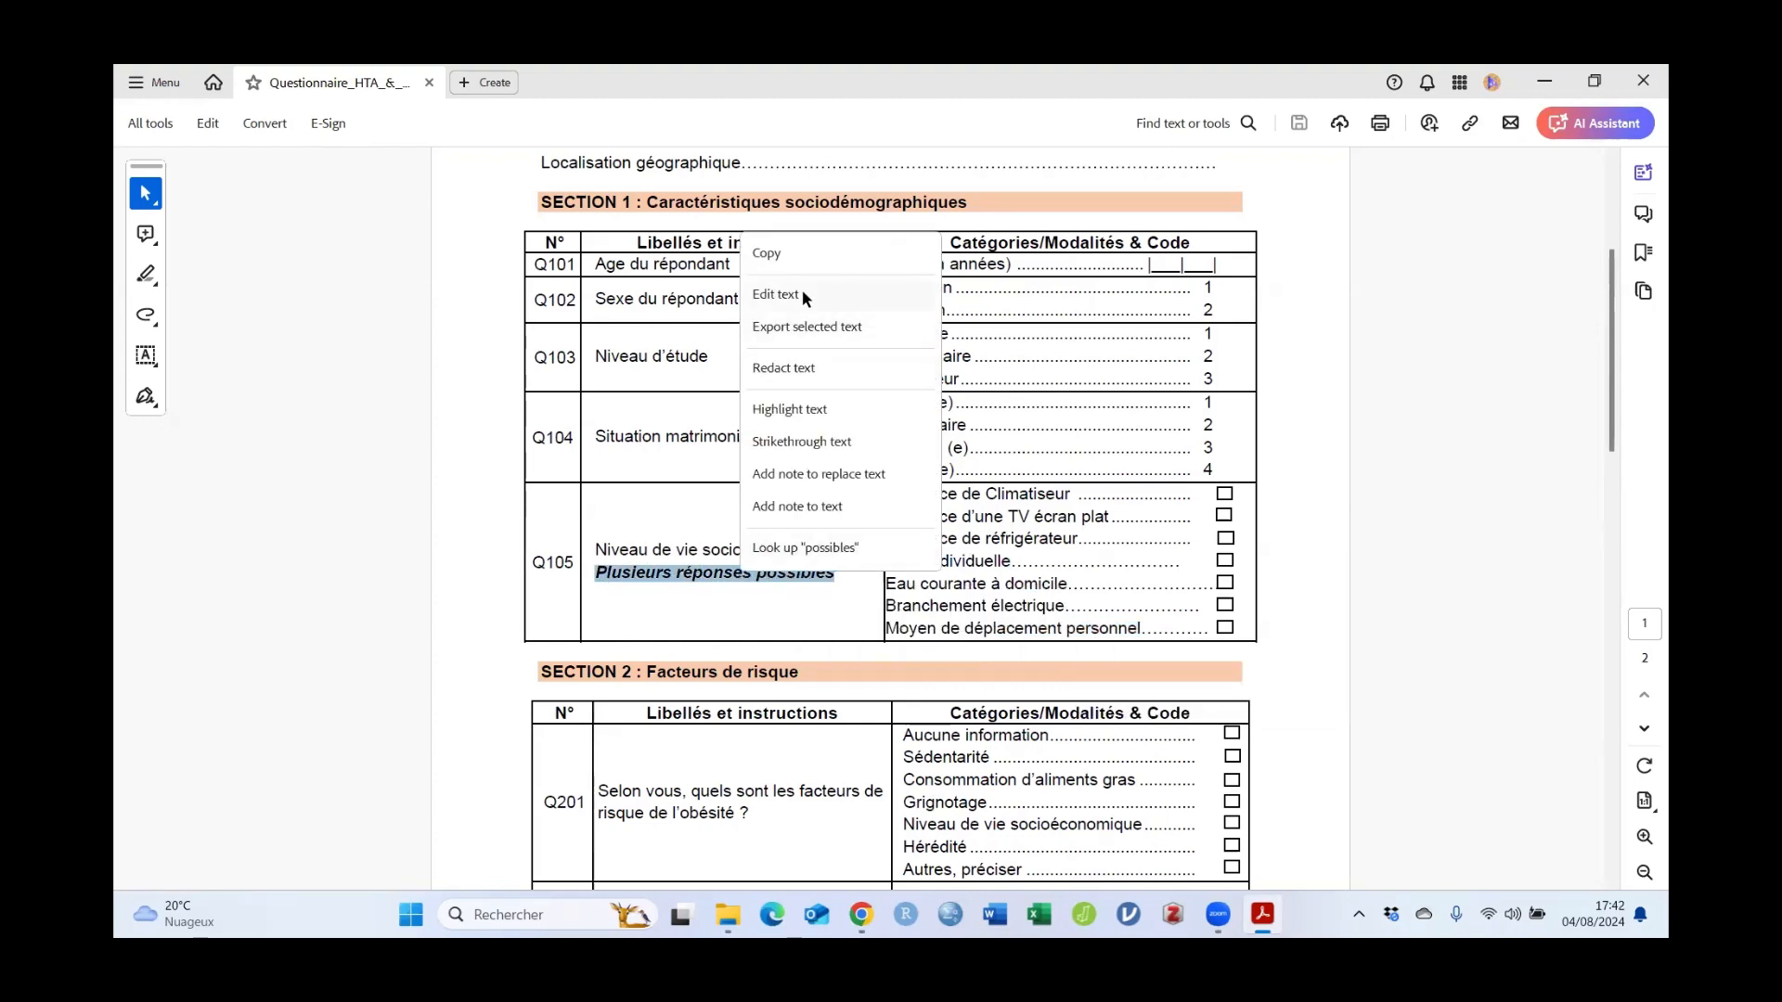
{"action": "left_click", "coordinate": [800, 256]}
{"action": "key", "text": "alt+Tab"}
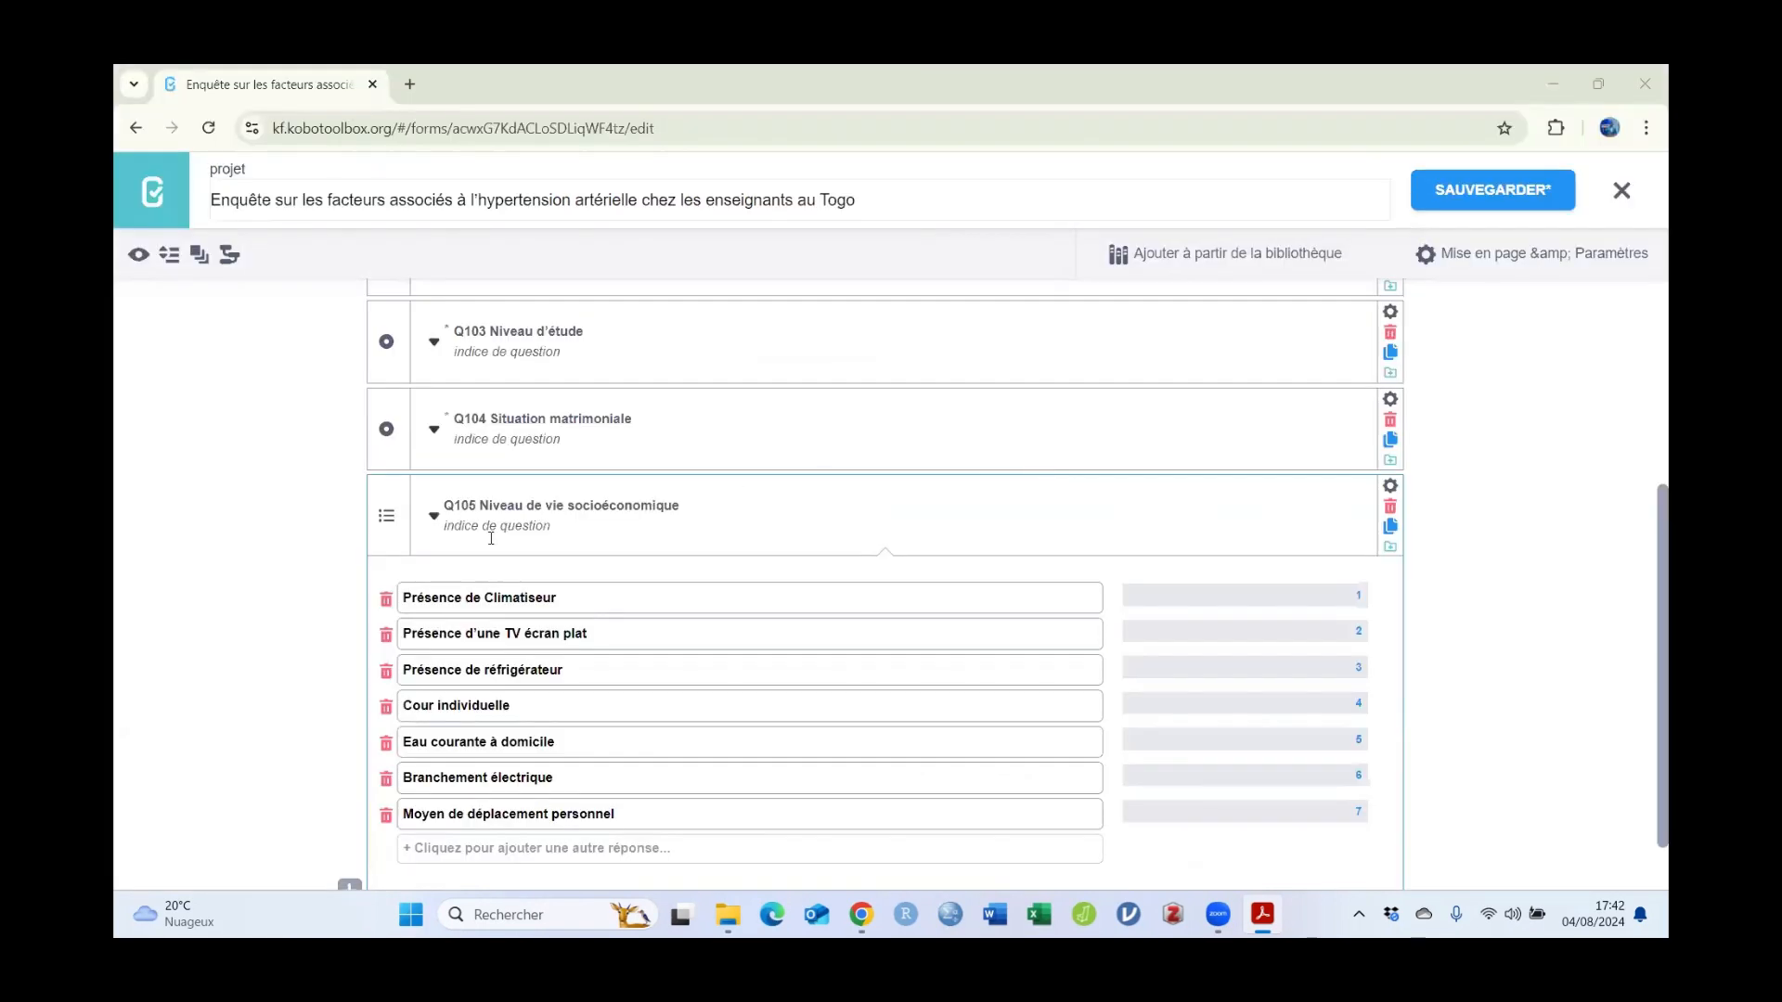
{"action": "left_click", "coordinate": [480, 525]}
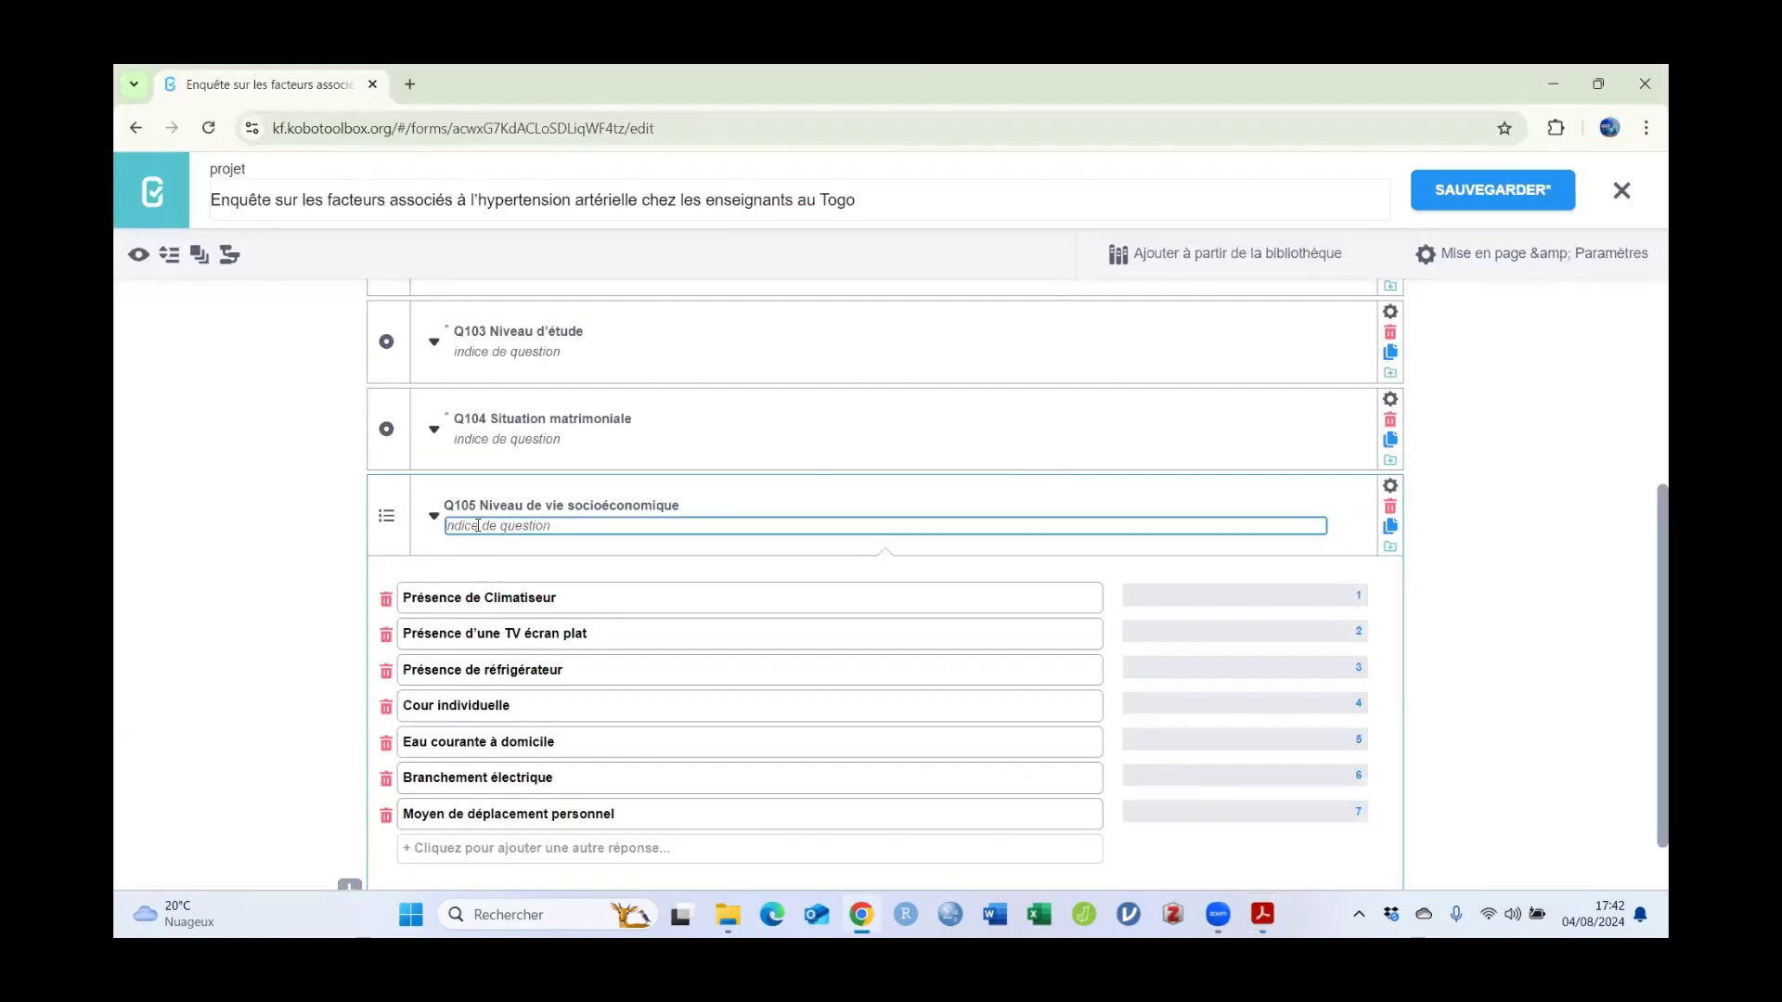
{"action": "key", "text": "ctrl+v"}
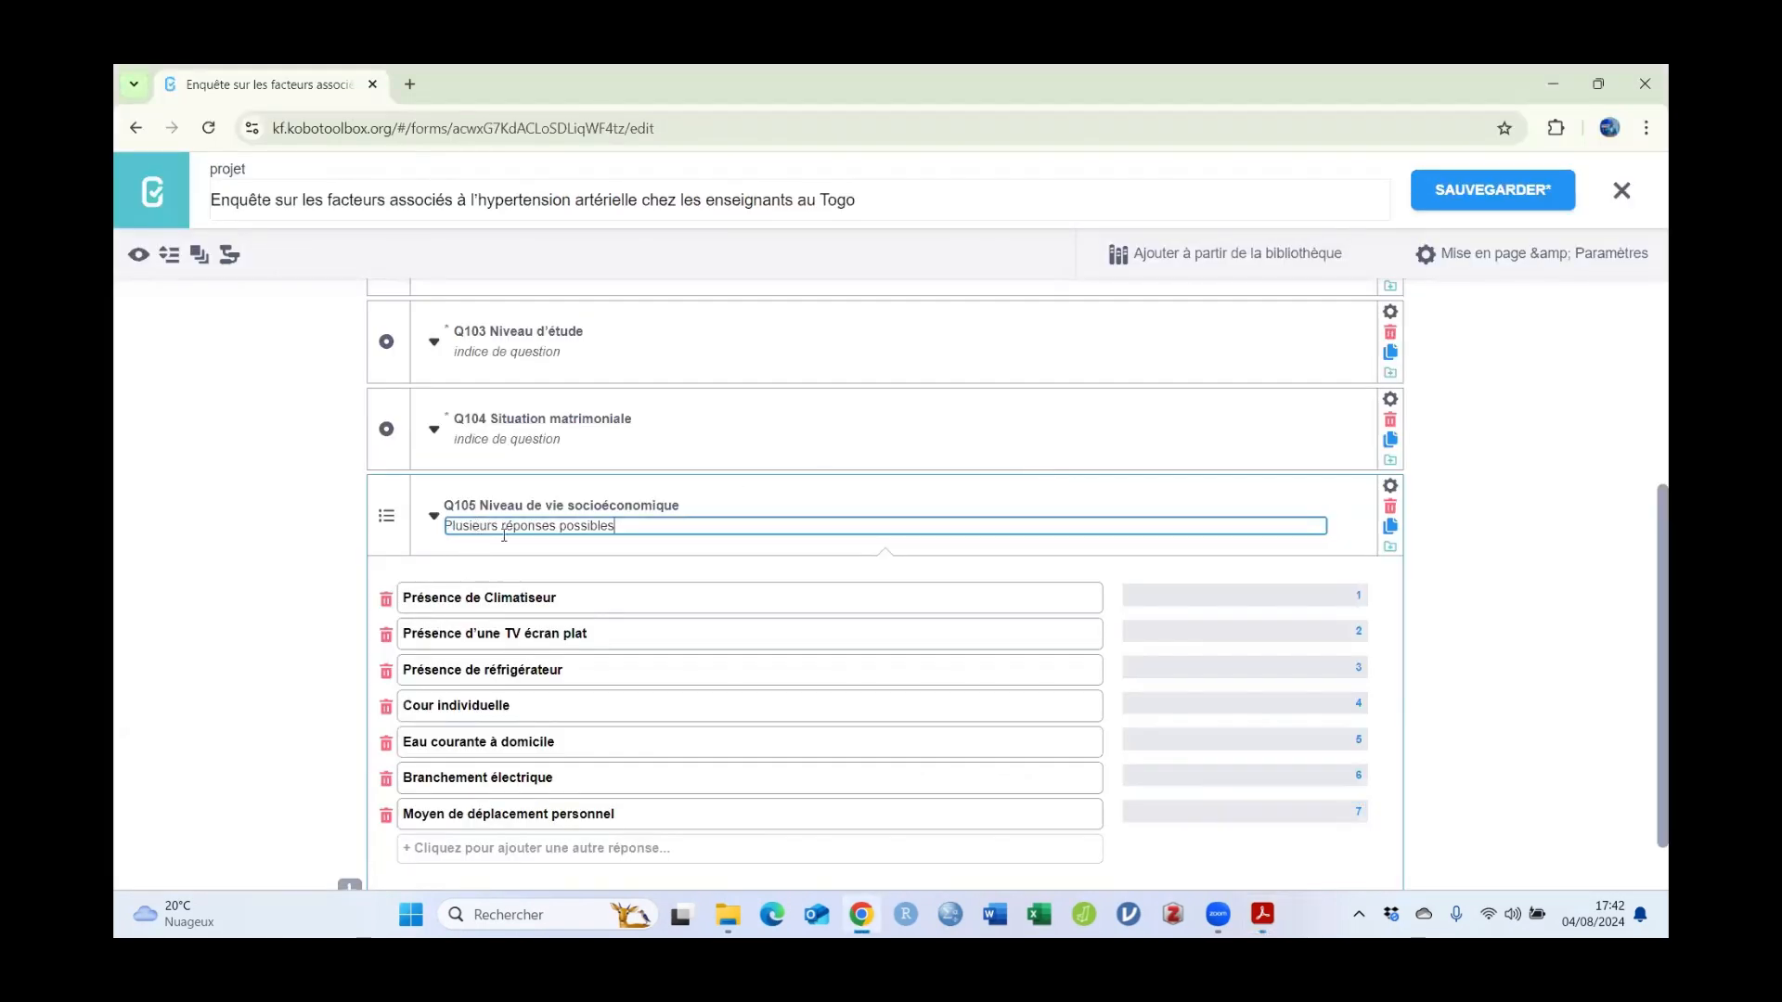
Step: Make question Q105 mandatory in its settings and save the form
{"action": "left_click", "coordinate": [1391, 492]}
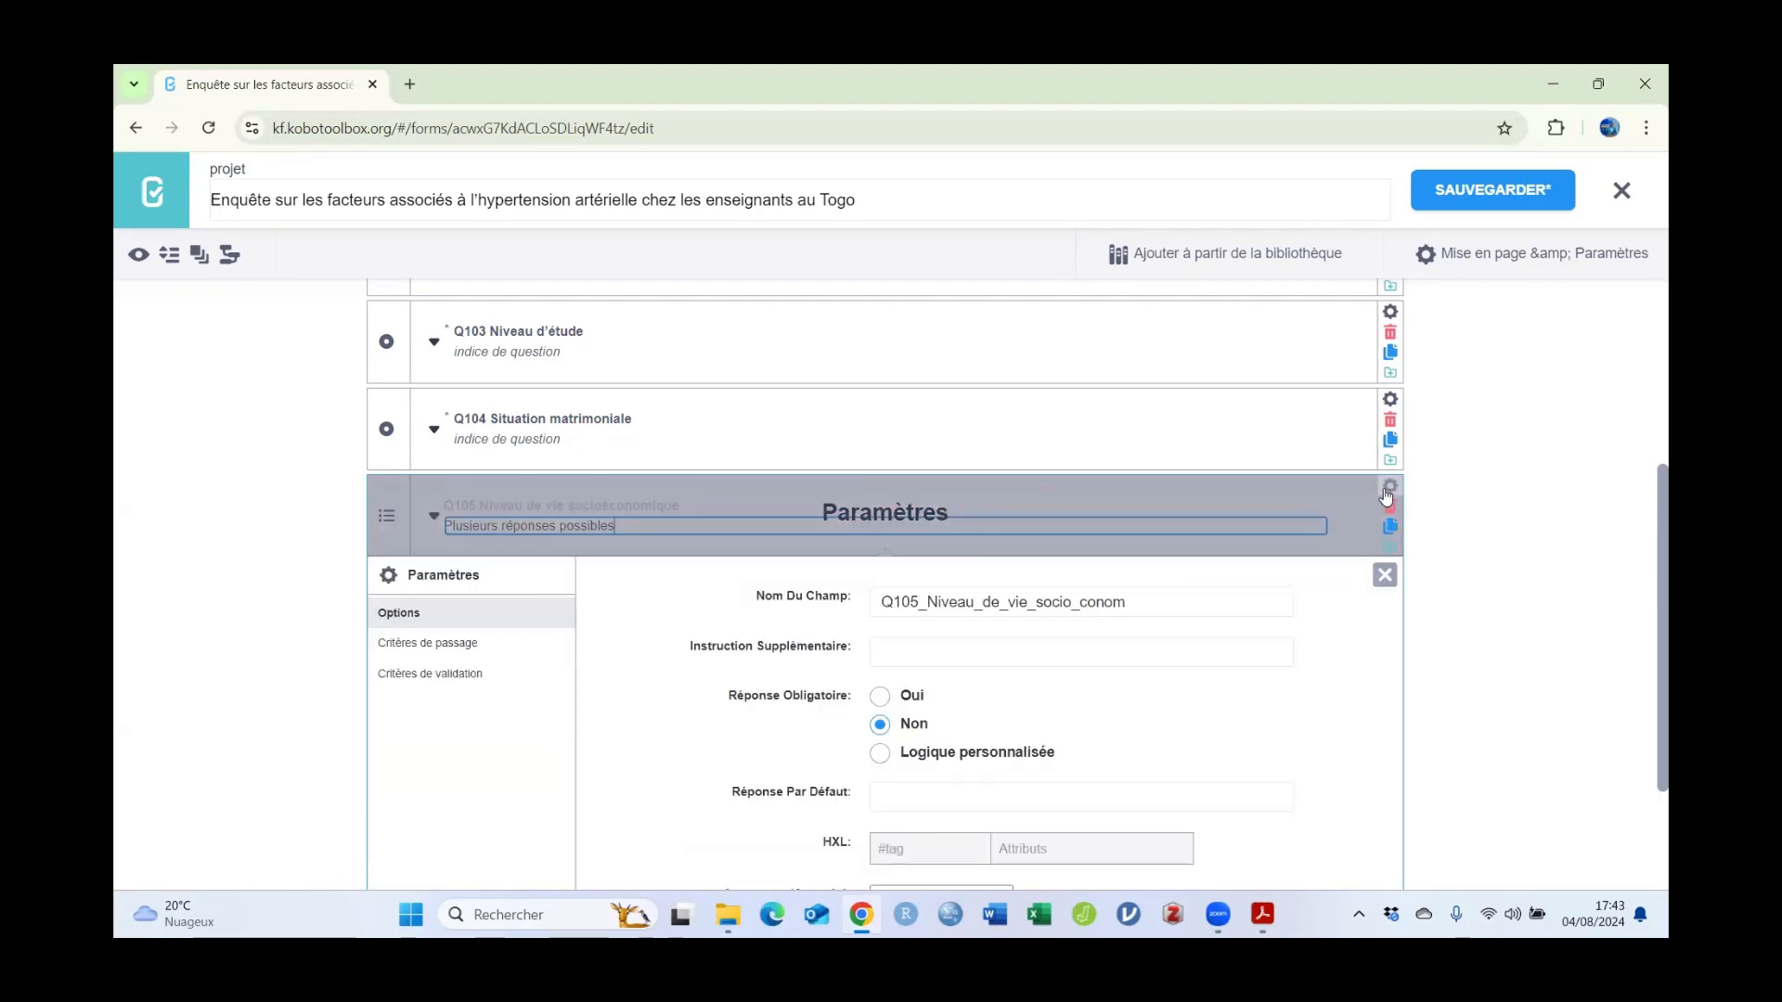
{"action": "left_click", "coordinate": [878, 700]}
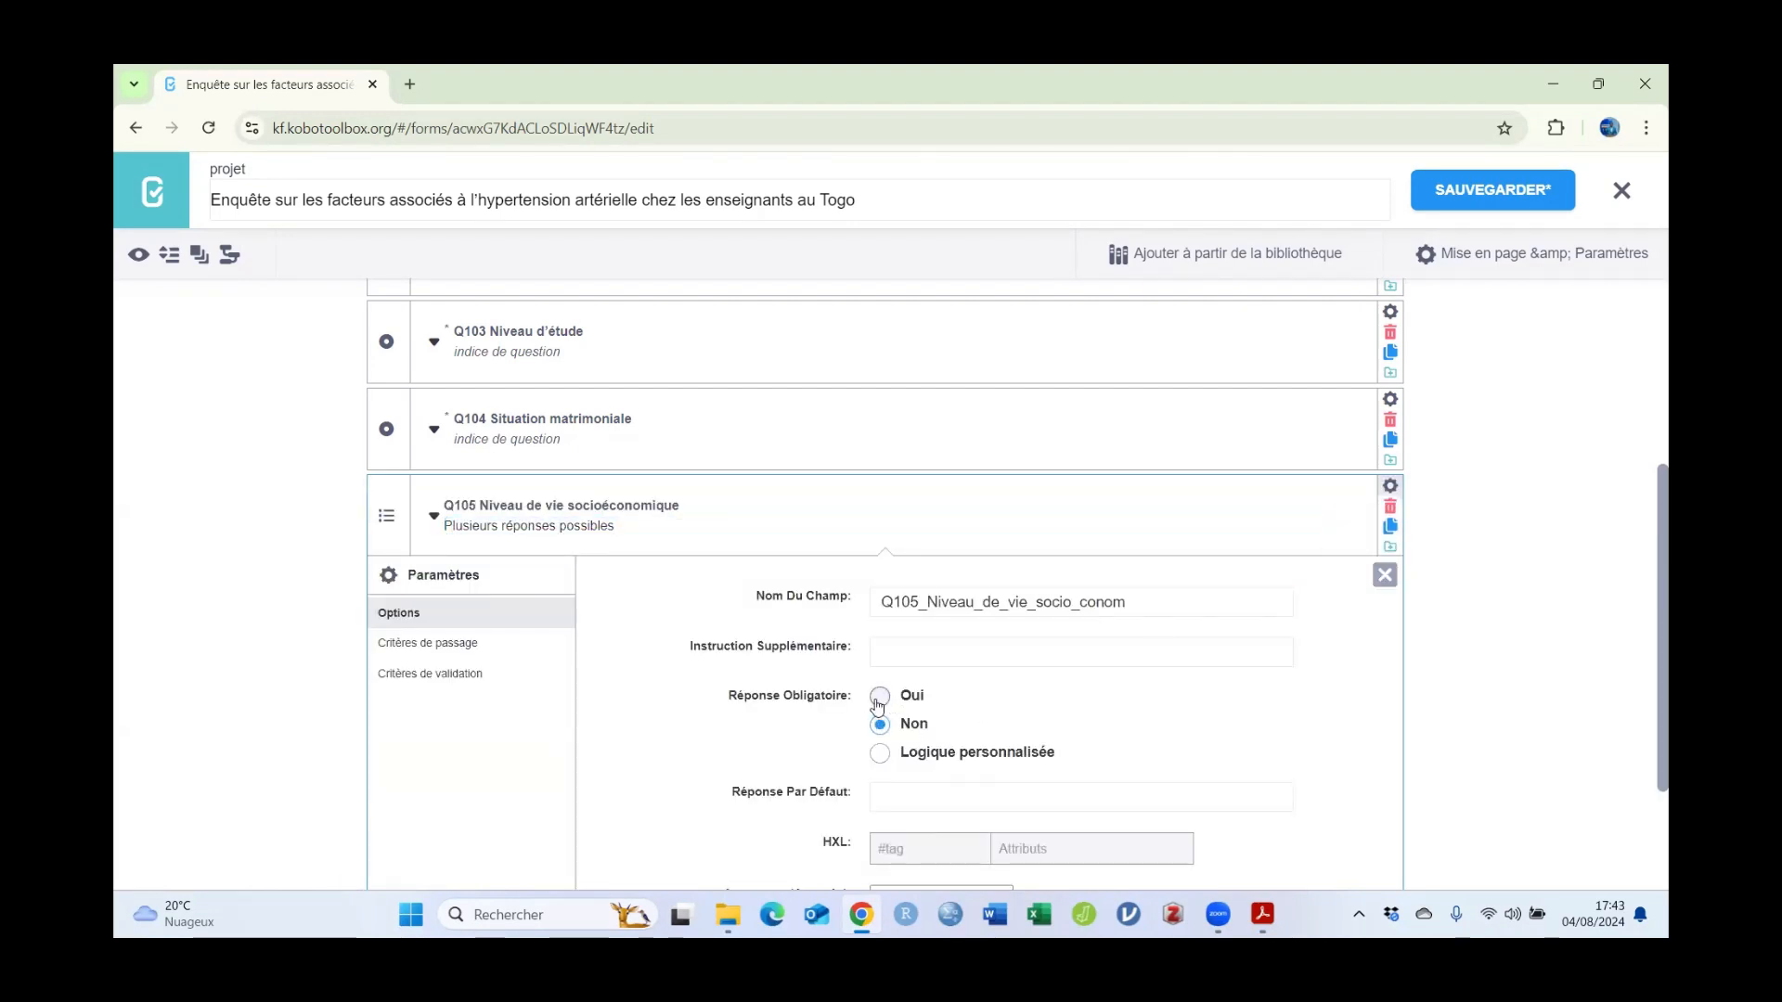
{"action": "left_click", "coordinate": [878, 698]}
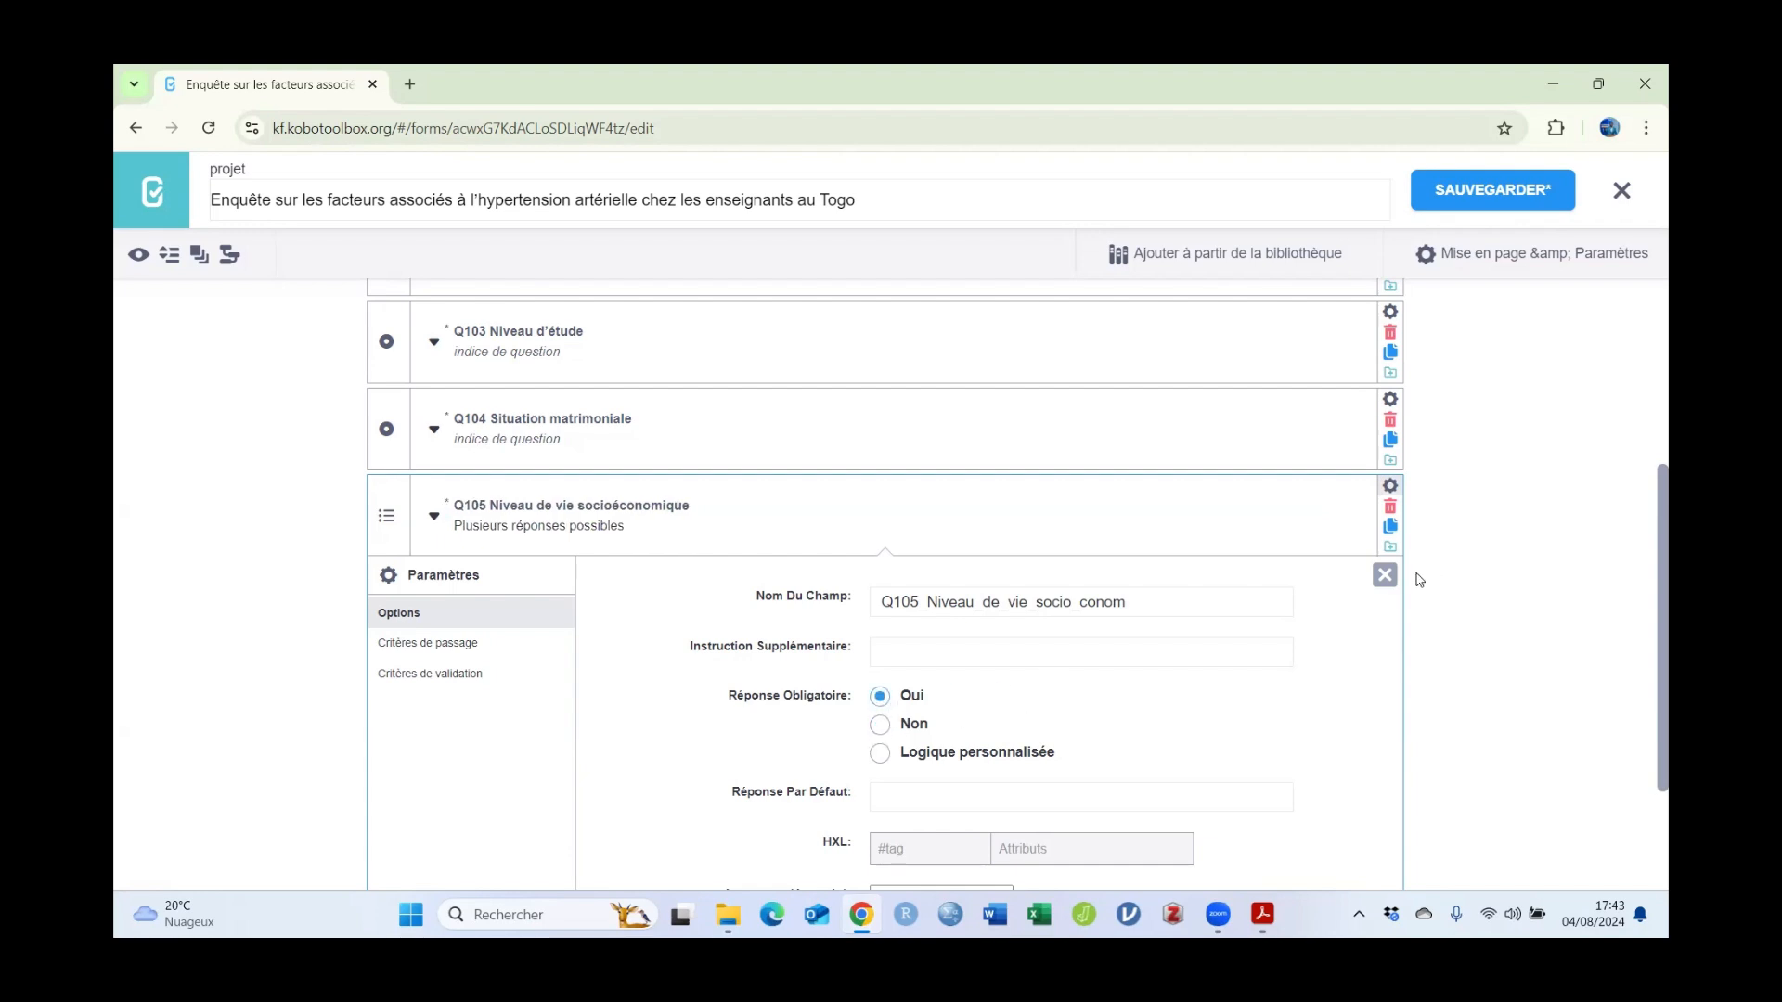
{"action": "left_click", "coordinate": [1385, 576]}
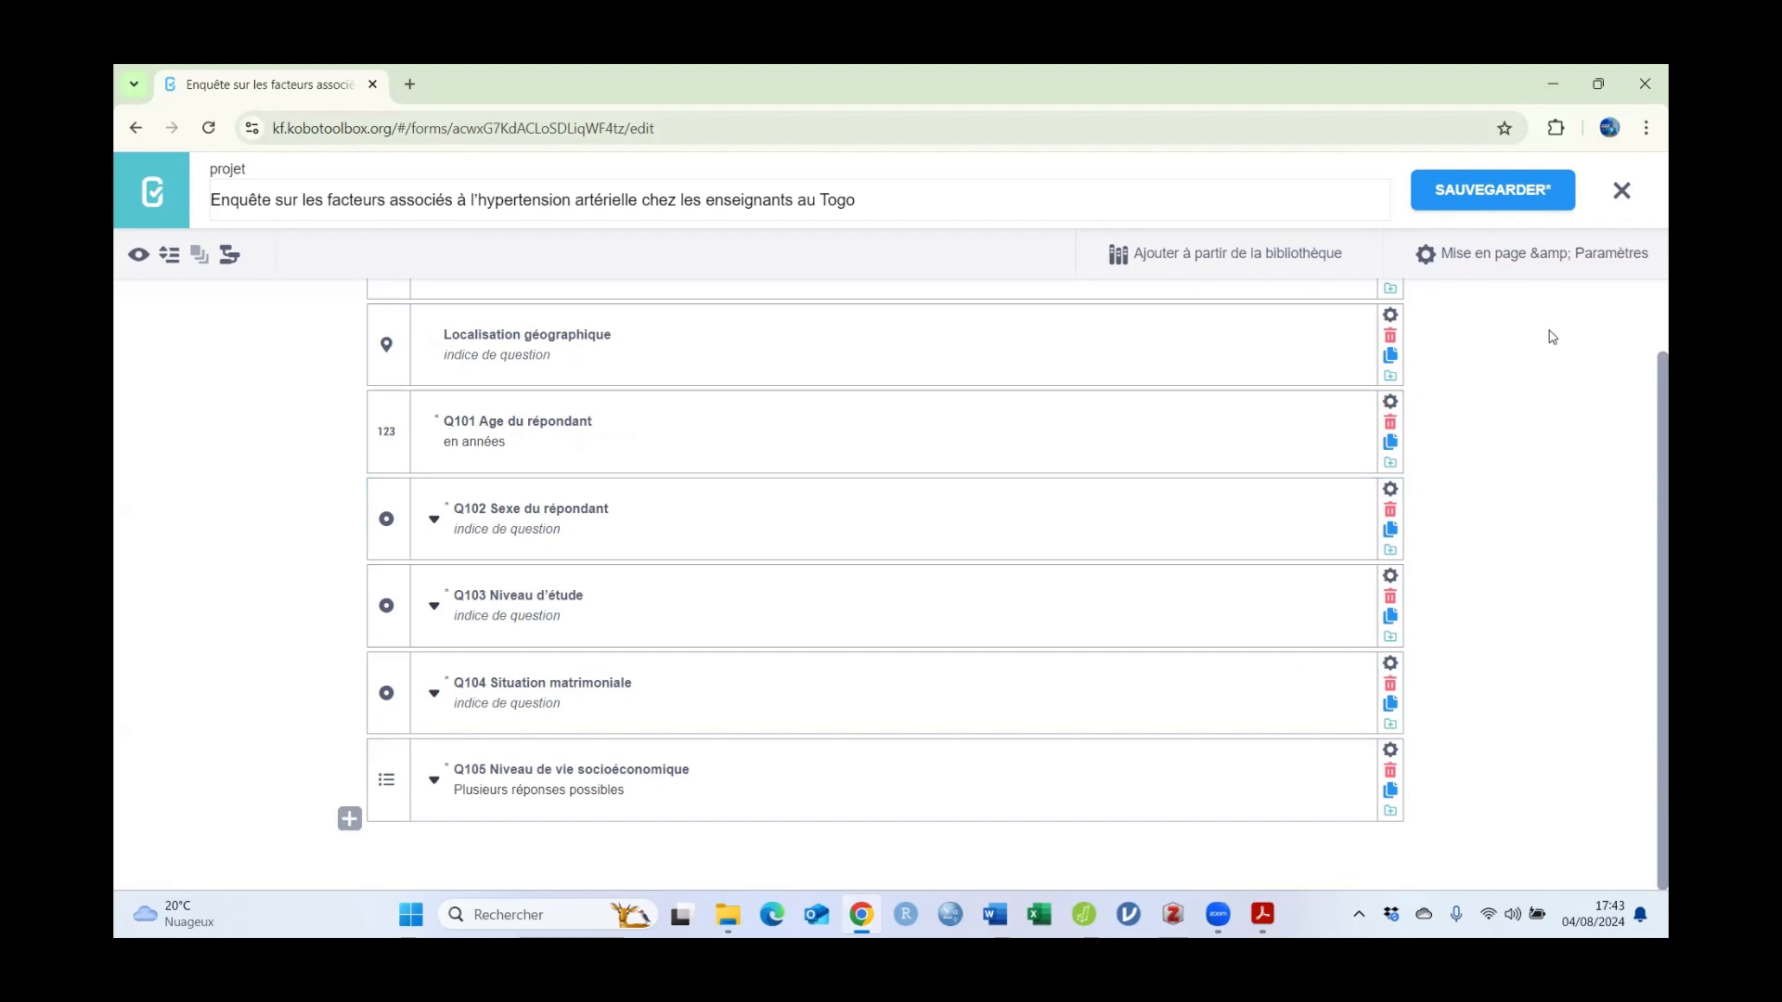
{"action": "left_click", "coordinate": [1486, 191]}
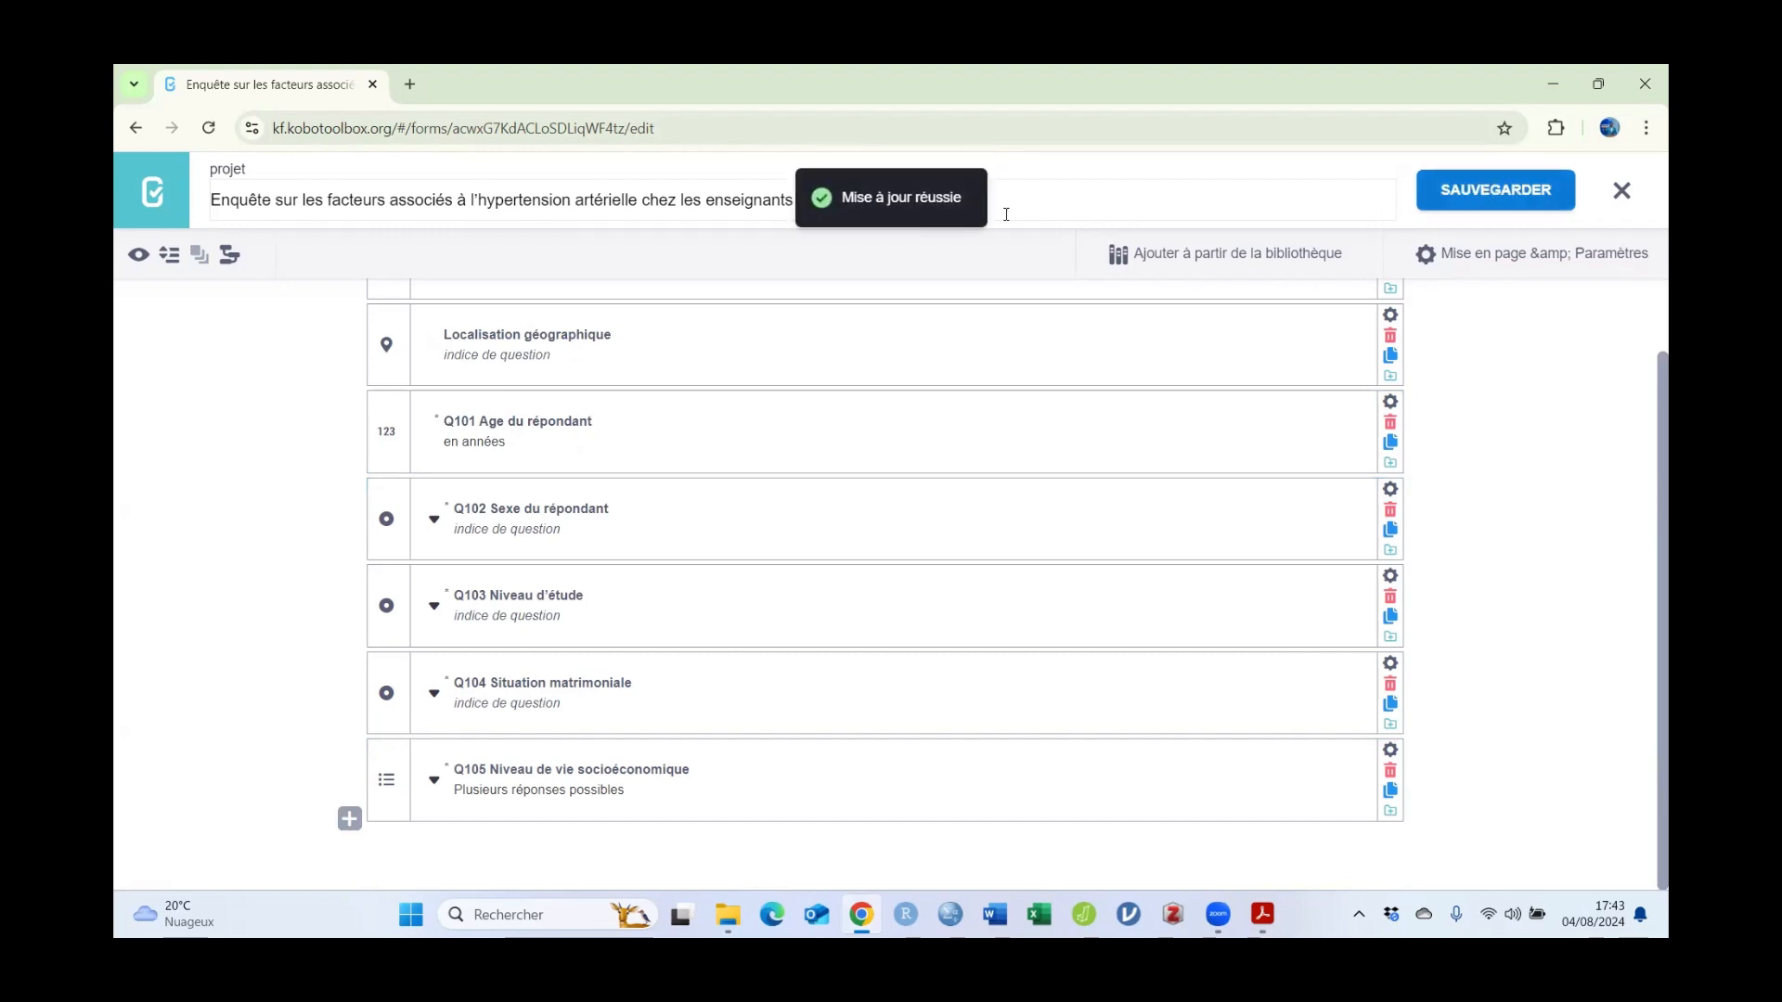
Step: Preview the form and test the Masculin and Féminin choices of Q102 and the Primaire choice of Q103
{"action": "left_click", "coordinate": [140, 257]}
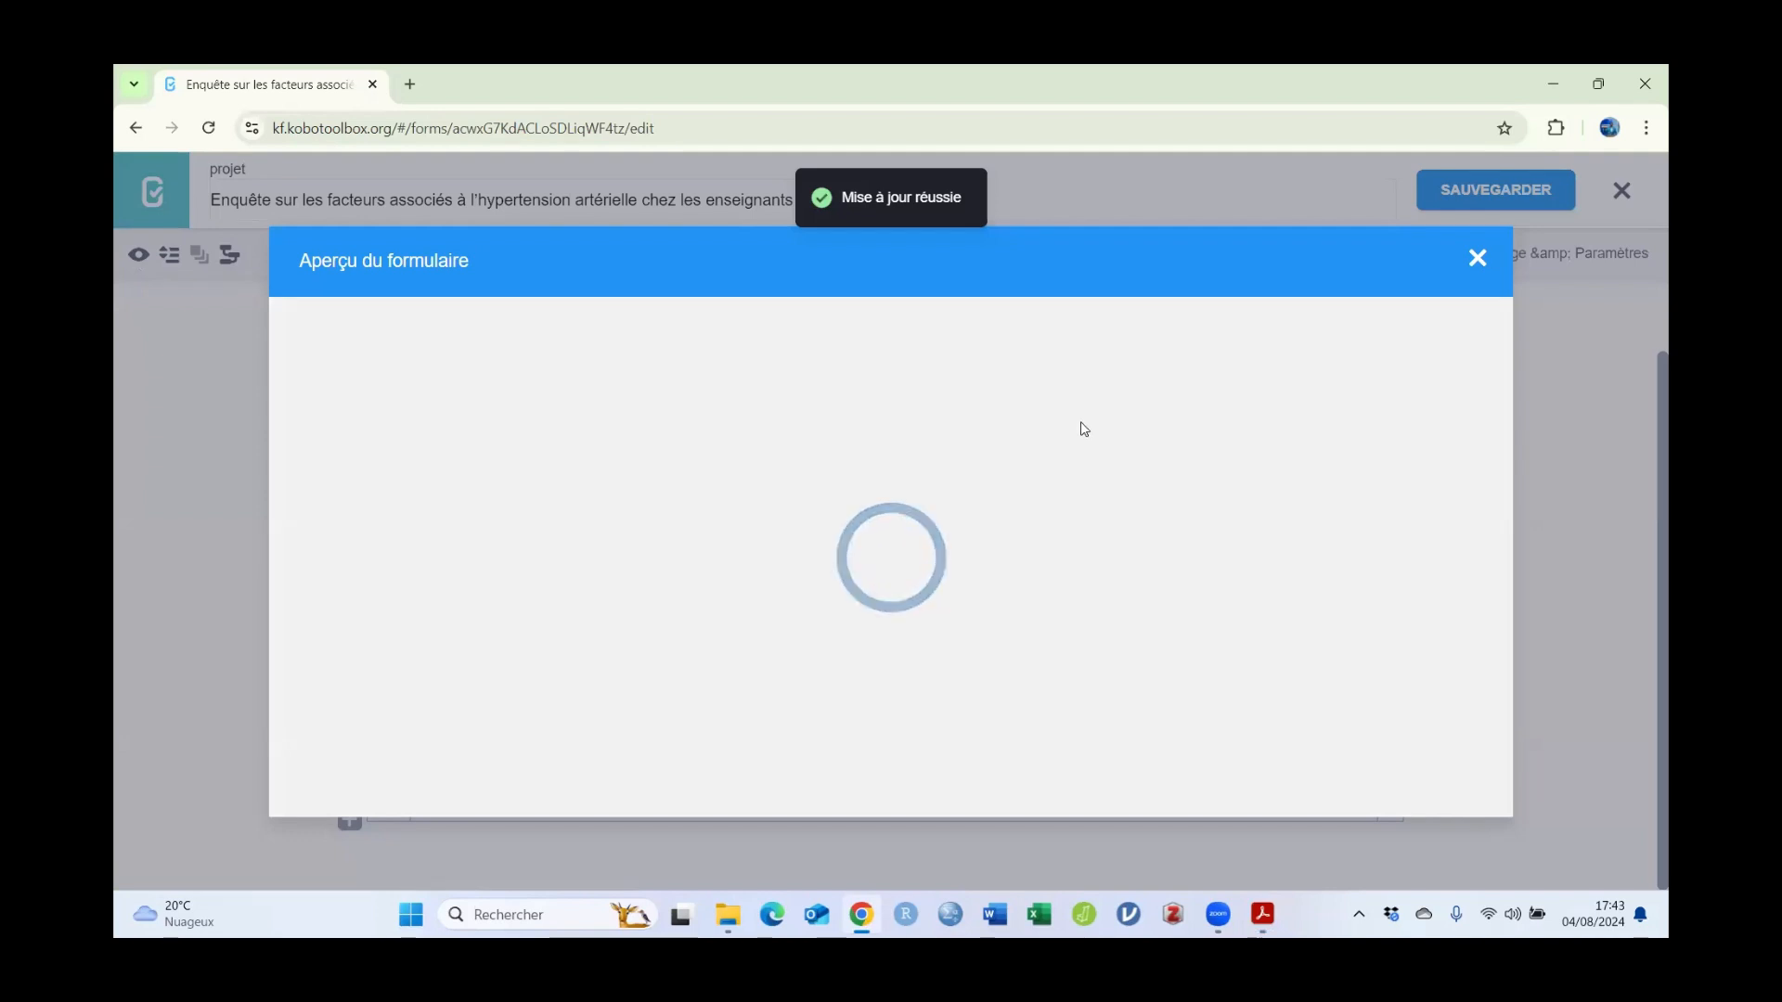
{"action": "scroll", "coordinate": [1225, 437], "scroll_direction": "down", "scroll_amount": 6}
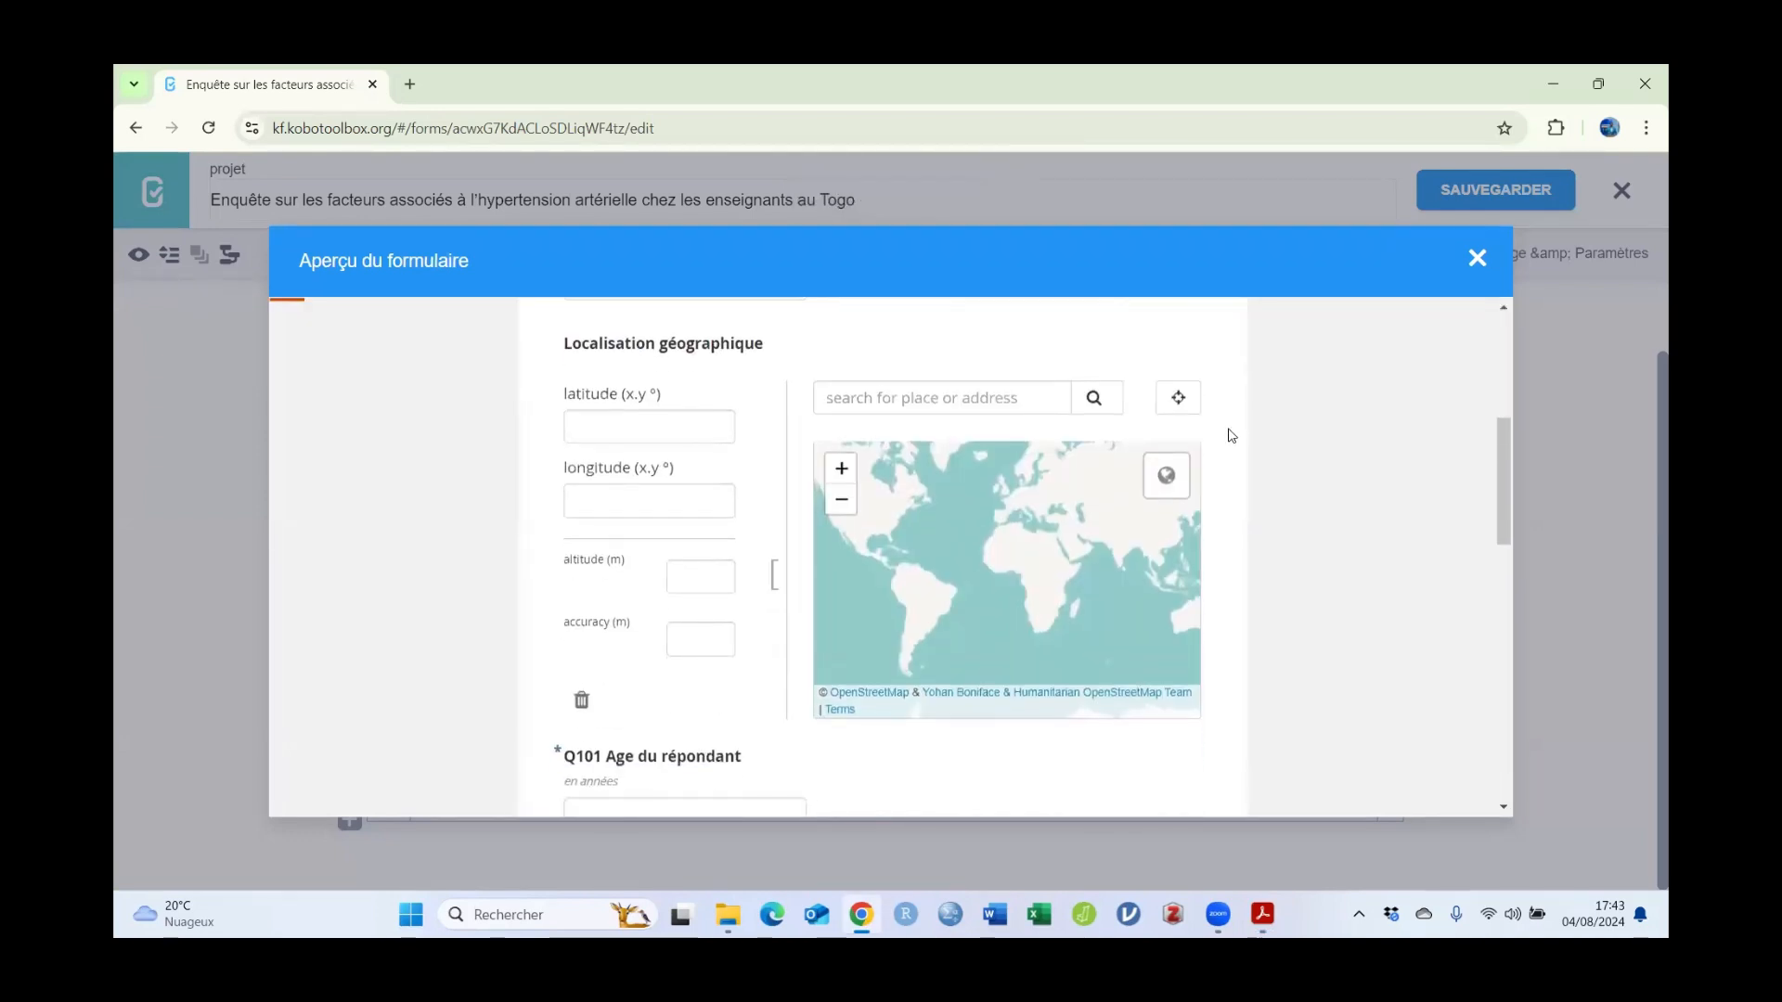
{"action": "scroll", "coordinate": [1231, 435], "scroll_direction": "down", "scroll_amount": 2}
{"action": "scroll", "coordinate": [1231, 434], "scroll_direction": "up", "scroll_amount": 1}
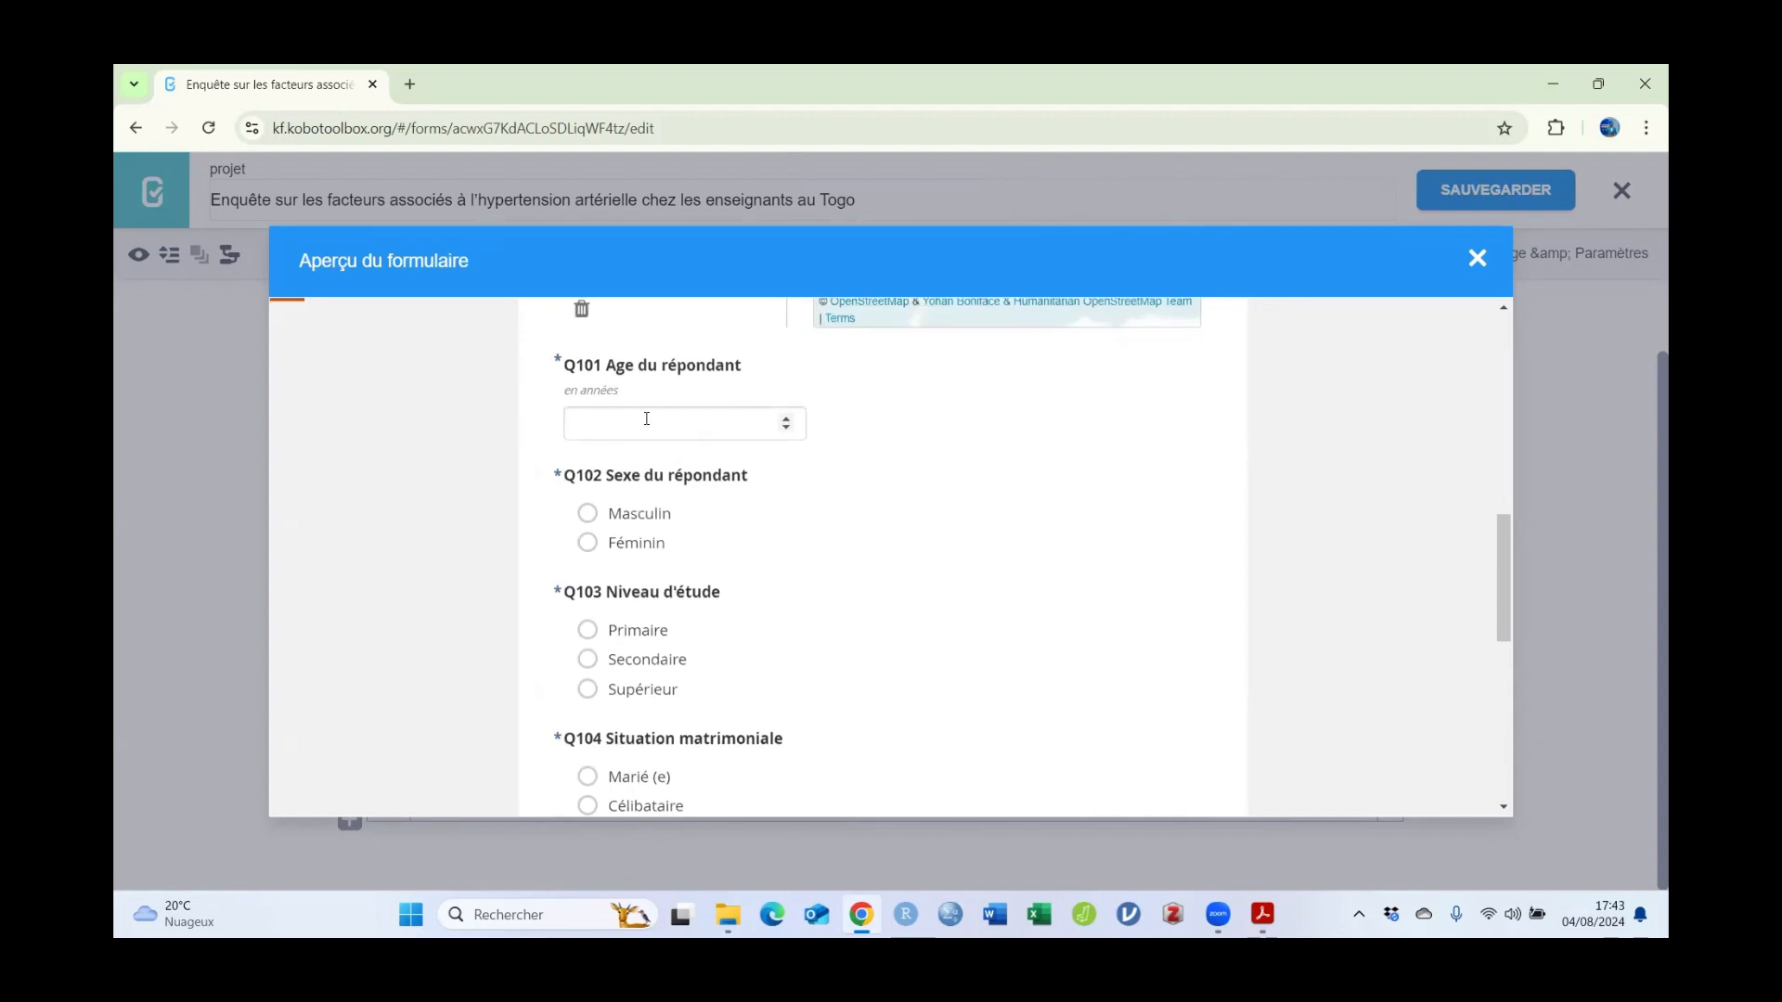
{"action": "left_click", "coordinate": [587, 513]}
{"action": "left_click", "coordinate": [588, 543]}
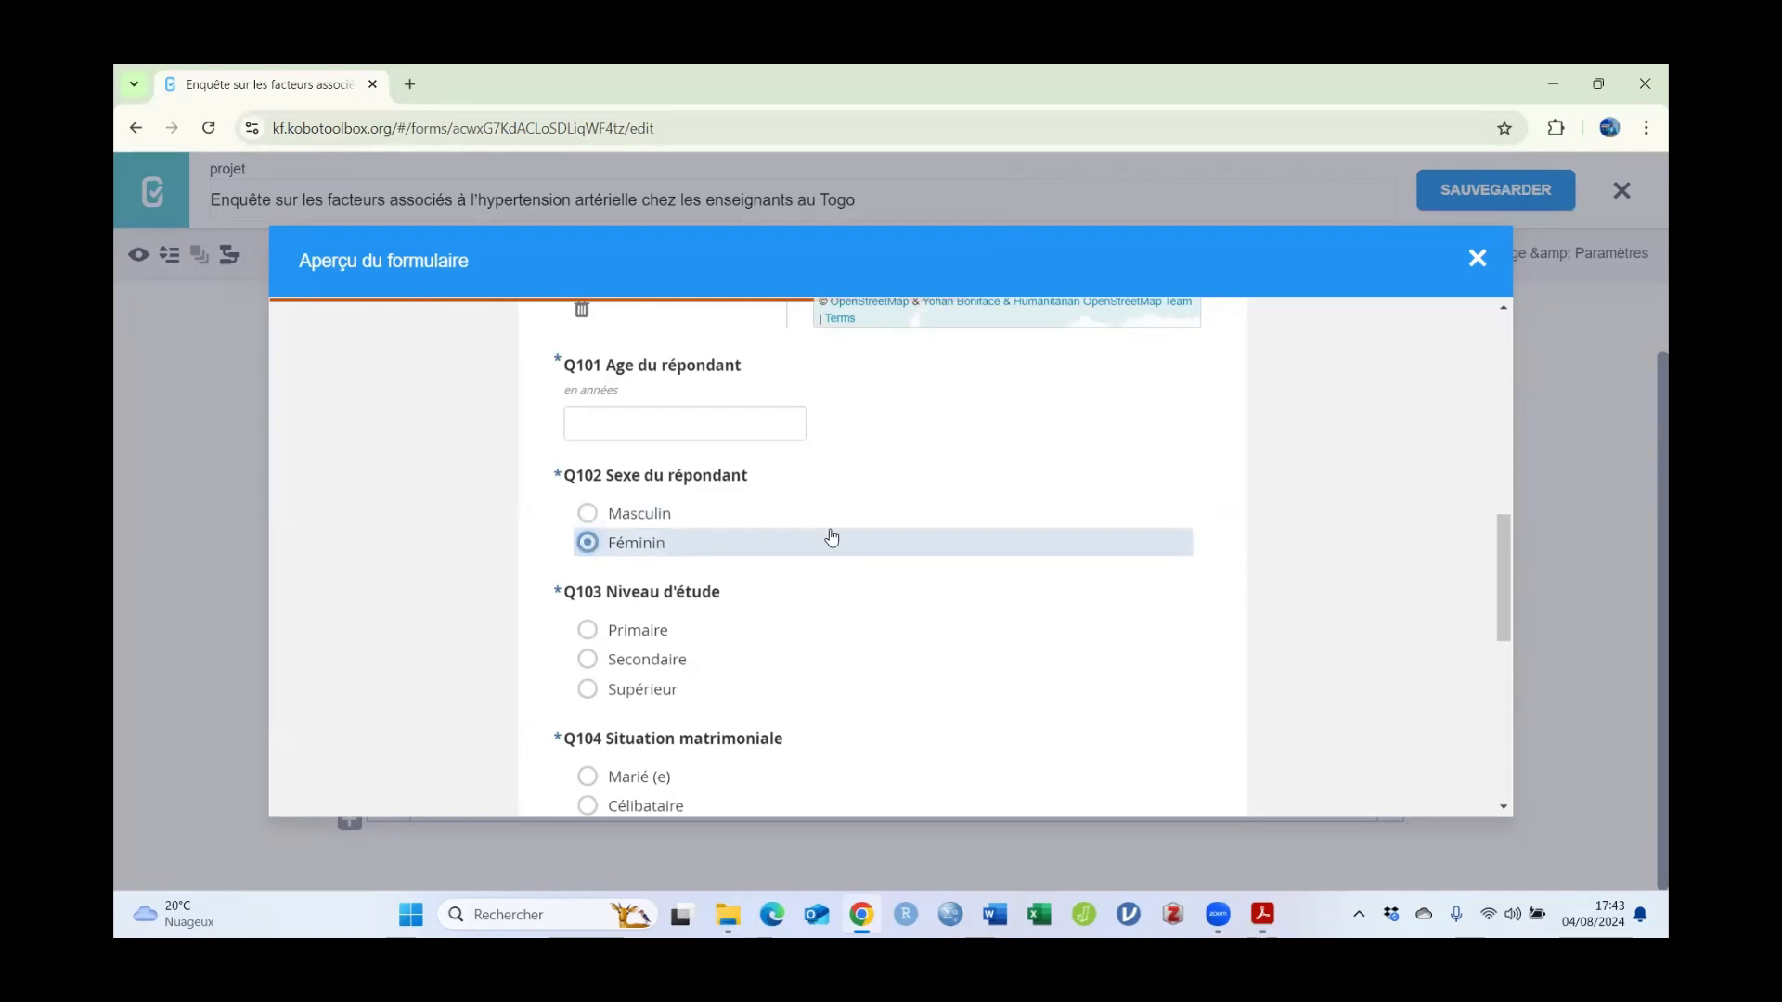
{"action": "scroll", "coordinate": [605, 486], "scroll_direction": "down", "scroll_amount": 1}
{"action": "left_click", "coordinate": [588, 529]}
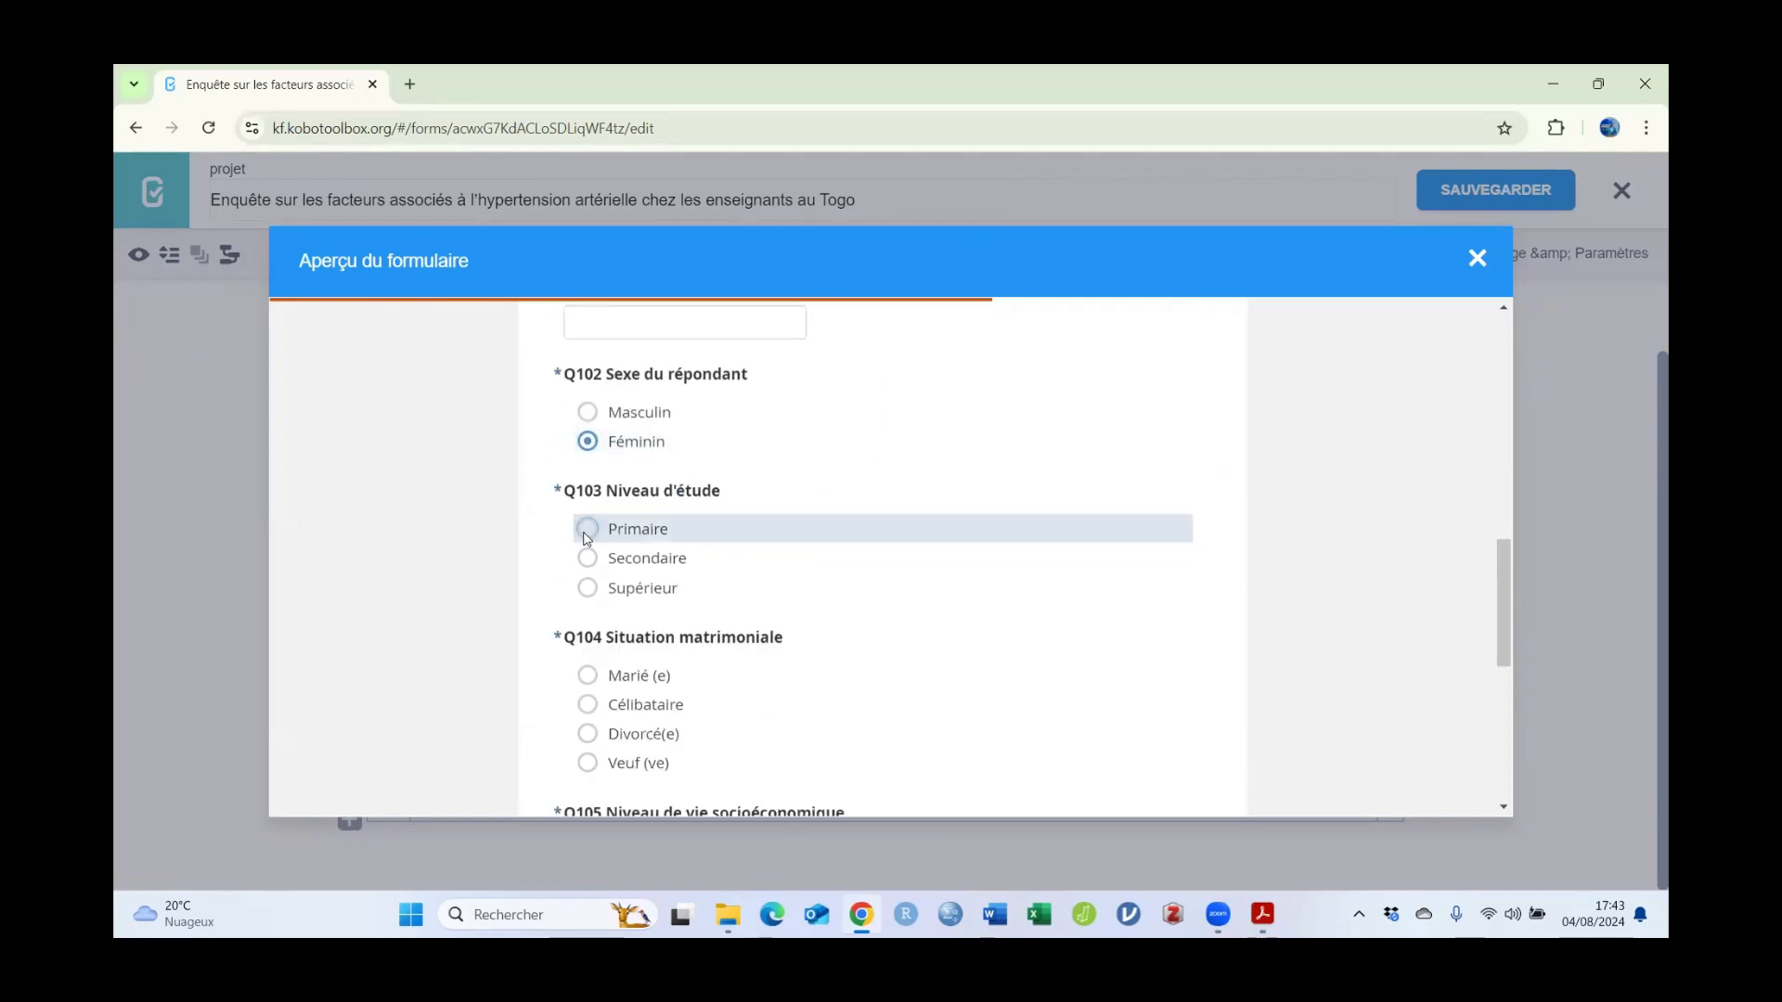
Step: In the form preview, answer Q103 Niveau d'étude with Supérieur and Q104 Situation matrimoniale with Célibataire
{"action": "left_click", "coordinate": [589, 588]}
{"action": "scroll", "coordinate": [899, 560], "scroll_direction": "down", "scroll_amount": 2}
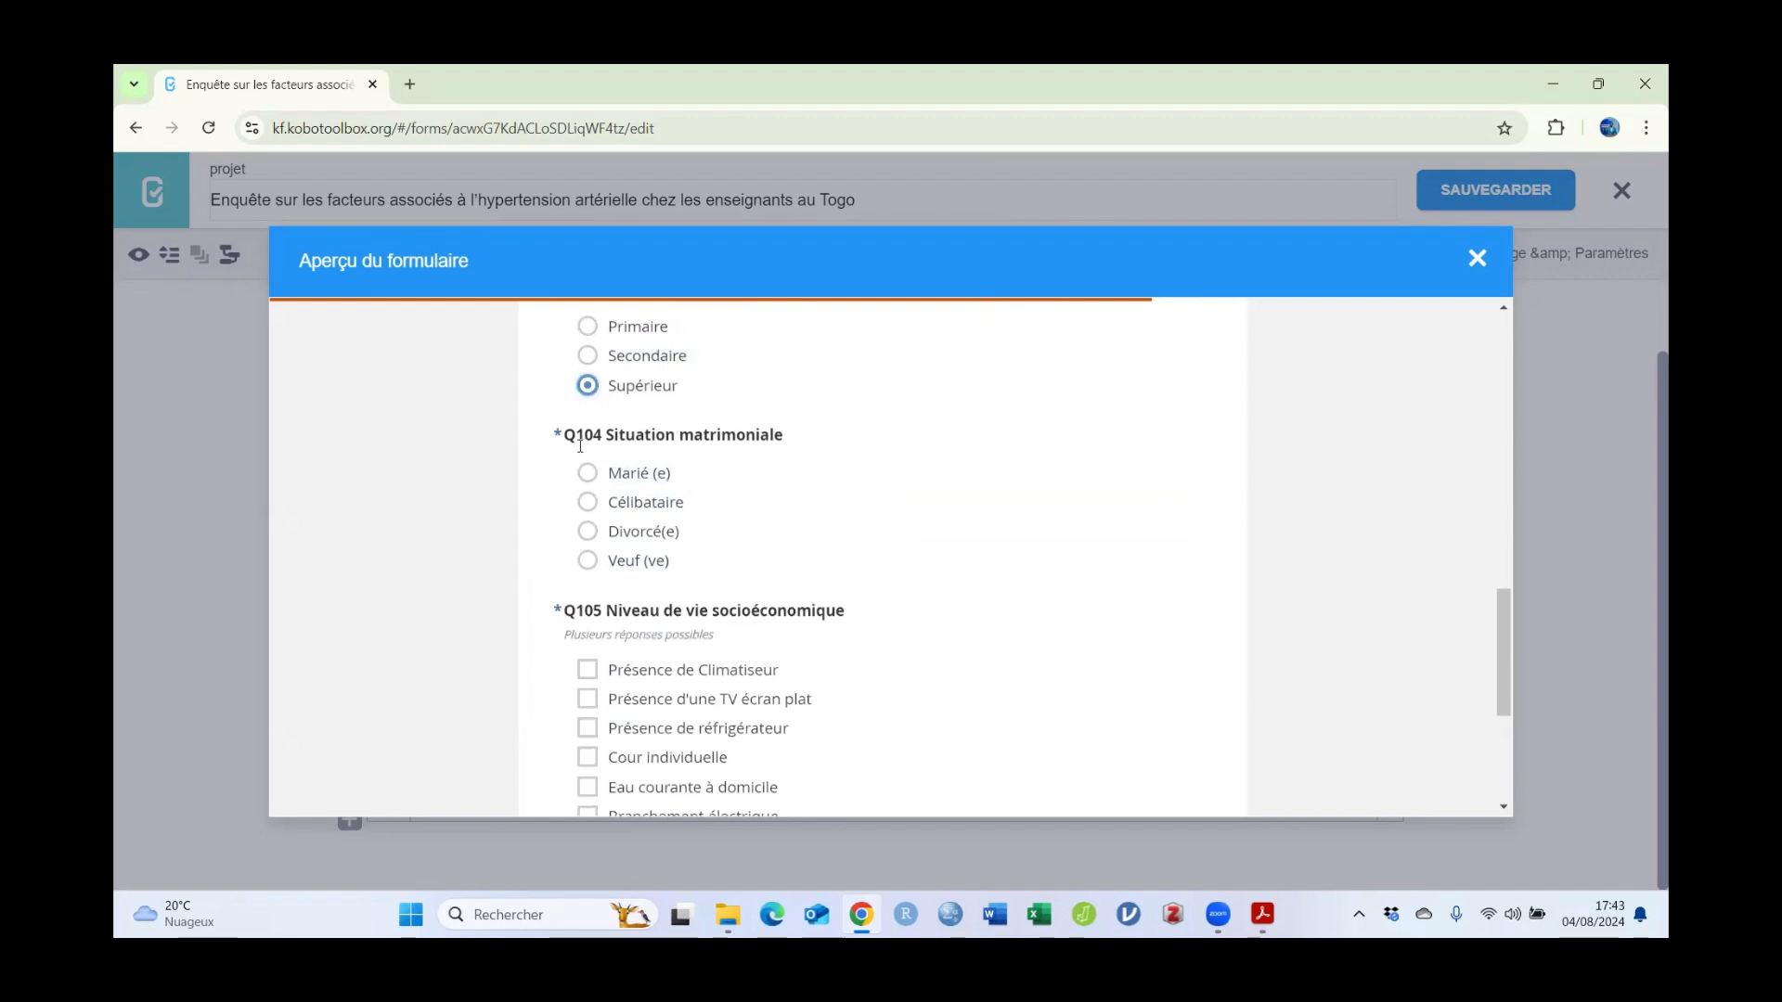
{"action": "left_click", "coordinate": [588, 531]}
{"action": "left_click", "coordinate": [588, 503]}
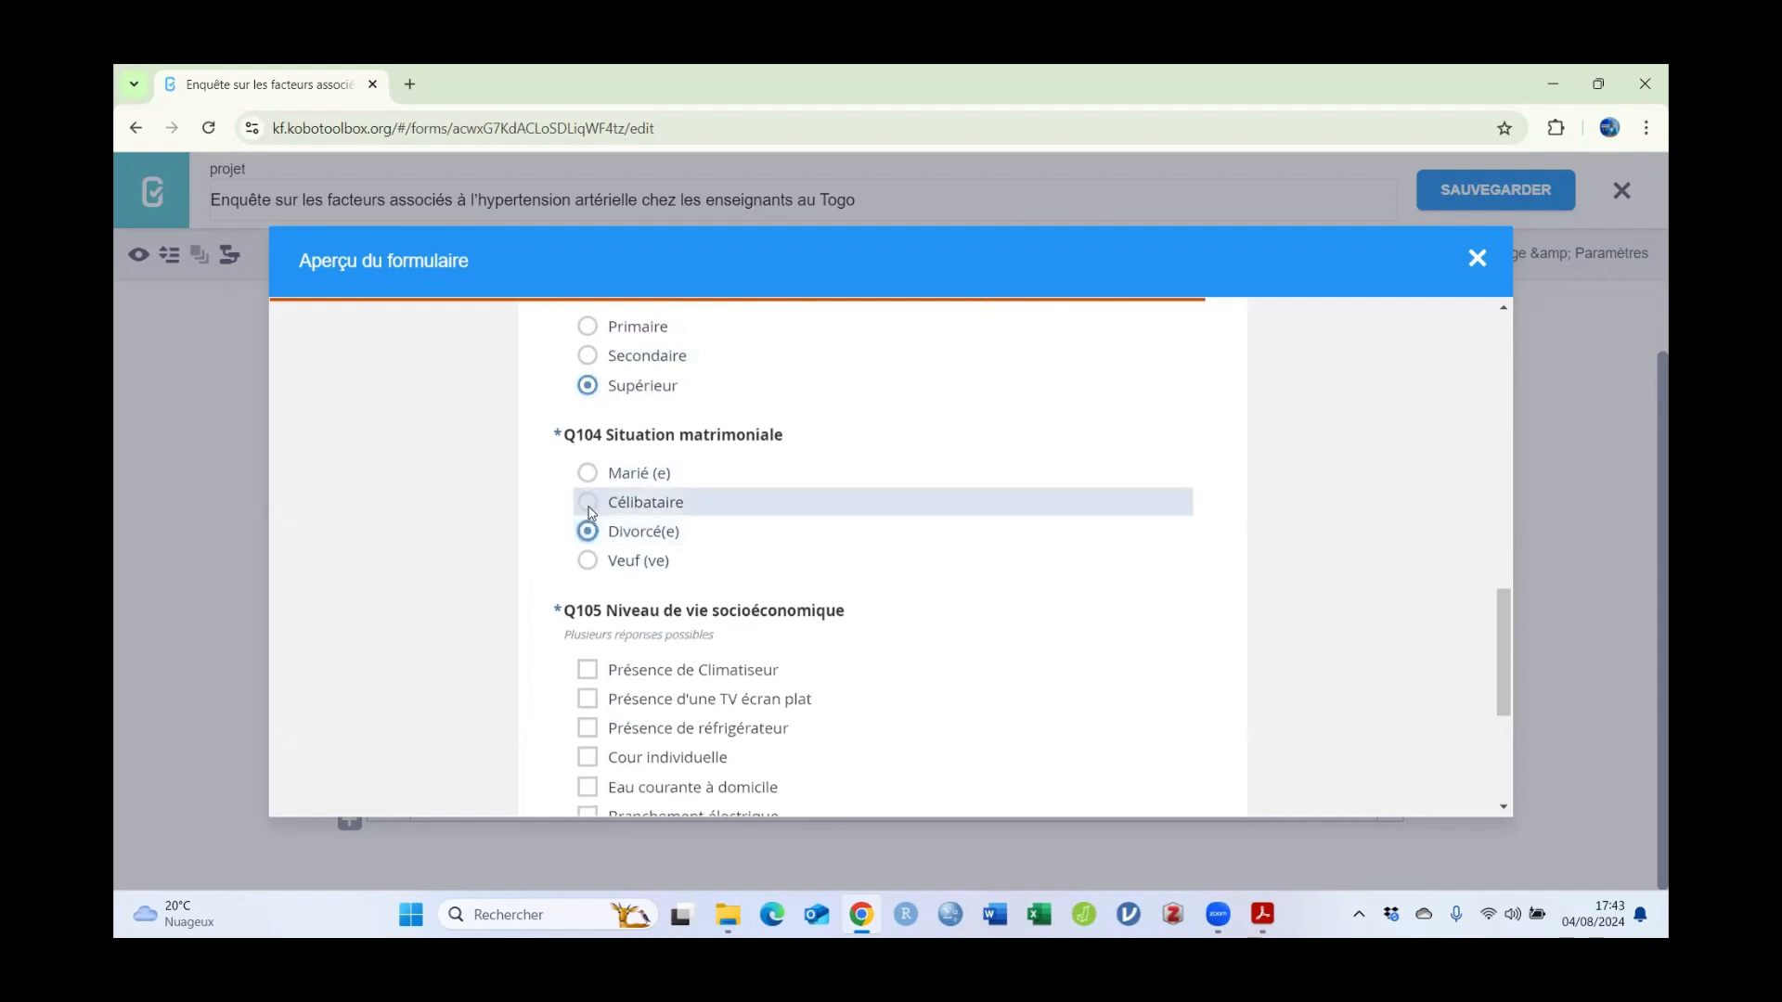
{"action": "scroll", "coordinate": [809, 556], "scroll_direction": "down", "scroll_amount": 2}
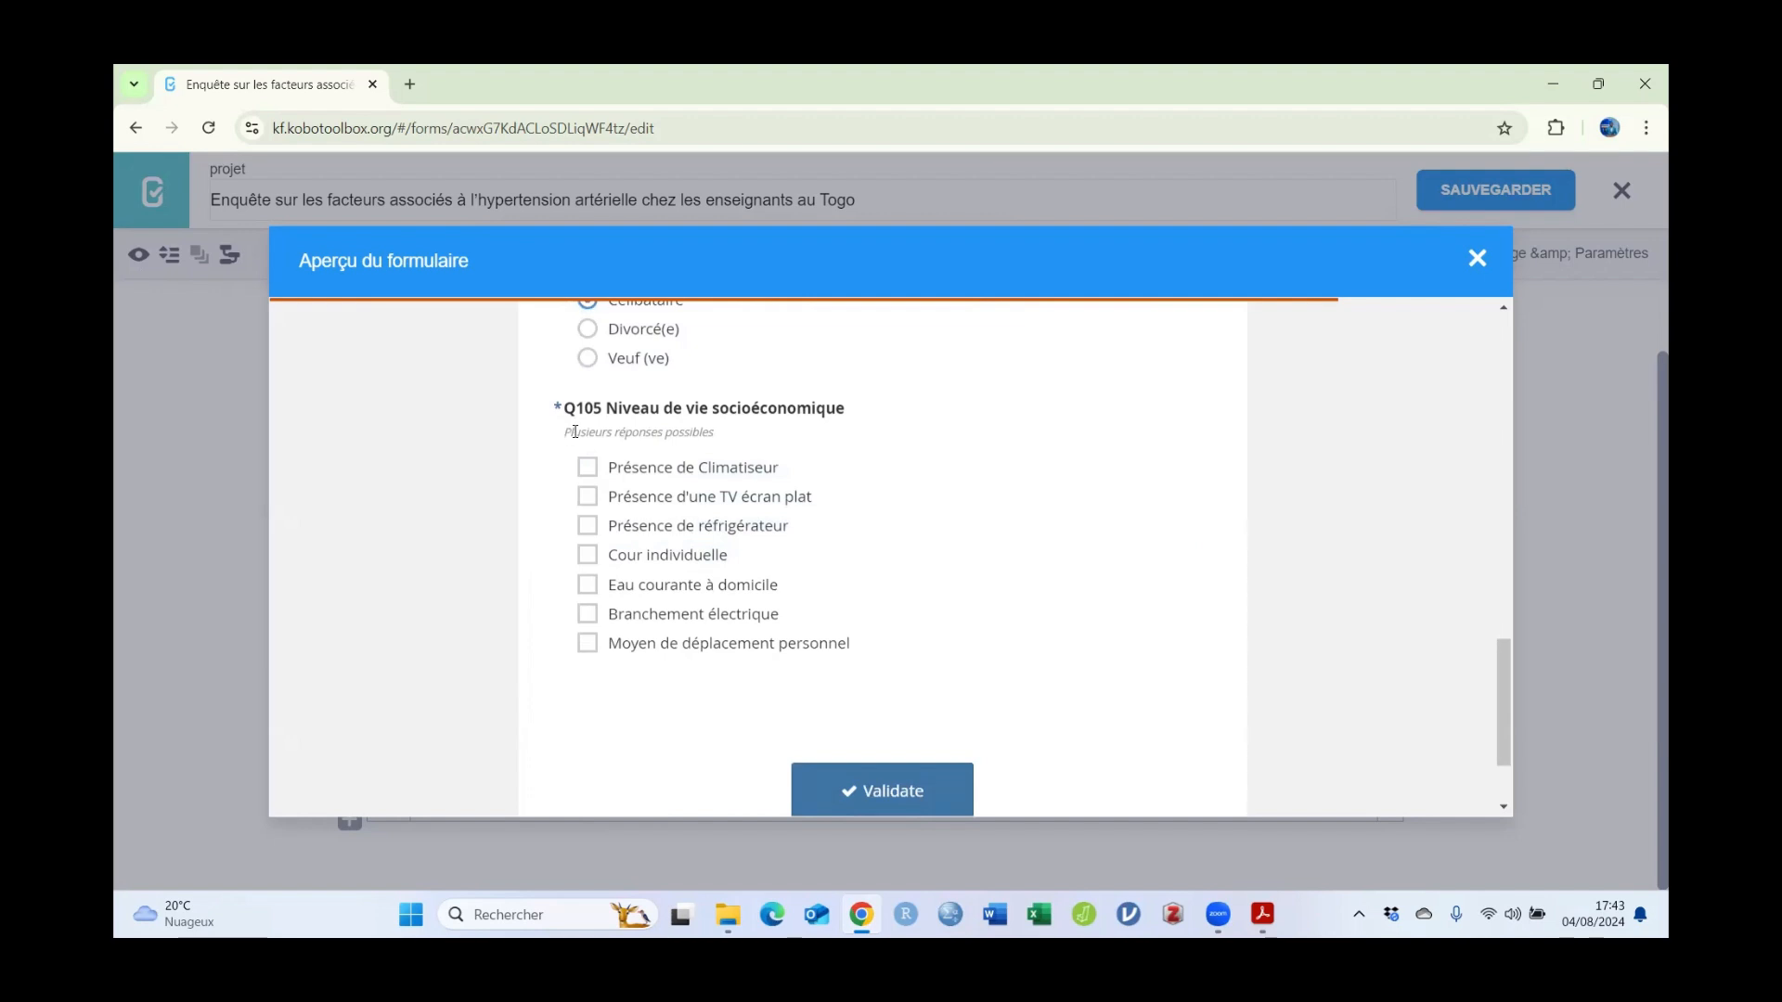
Step: Test multiple selection in Q105 Niveau de vie socioéconomique by ticking all seven options and clearing them again
{"action": "left_click_drag", "start_coordinate": [569, 431], "coordinate": [723, 435]}
{"action": "left_click", "coordinate": [782, 409]}
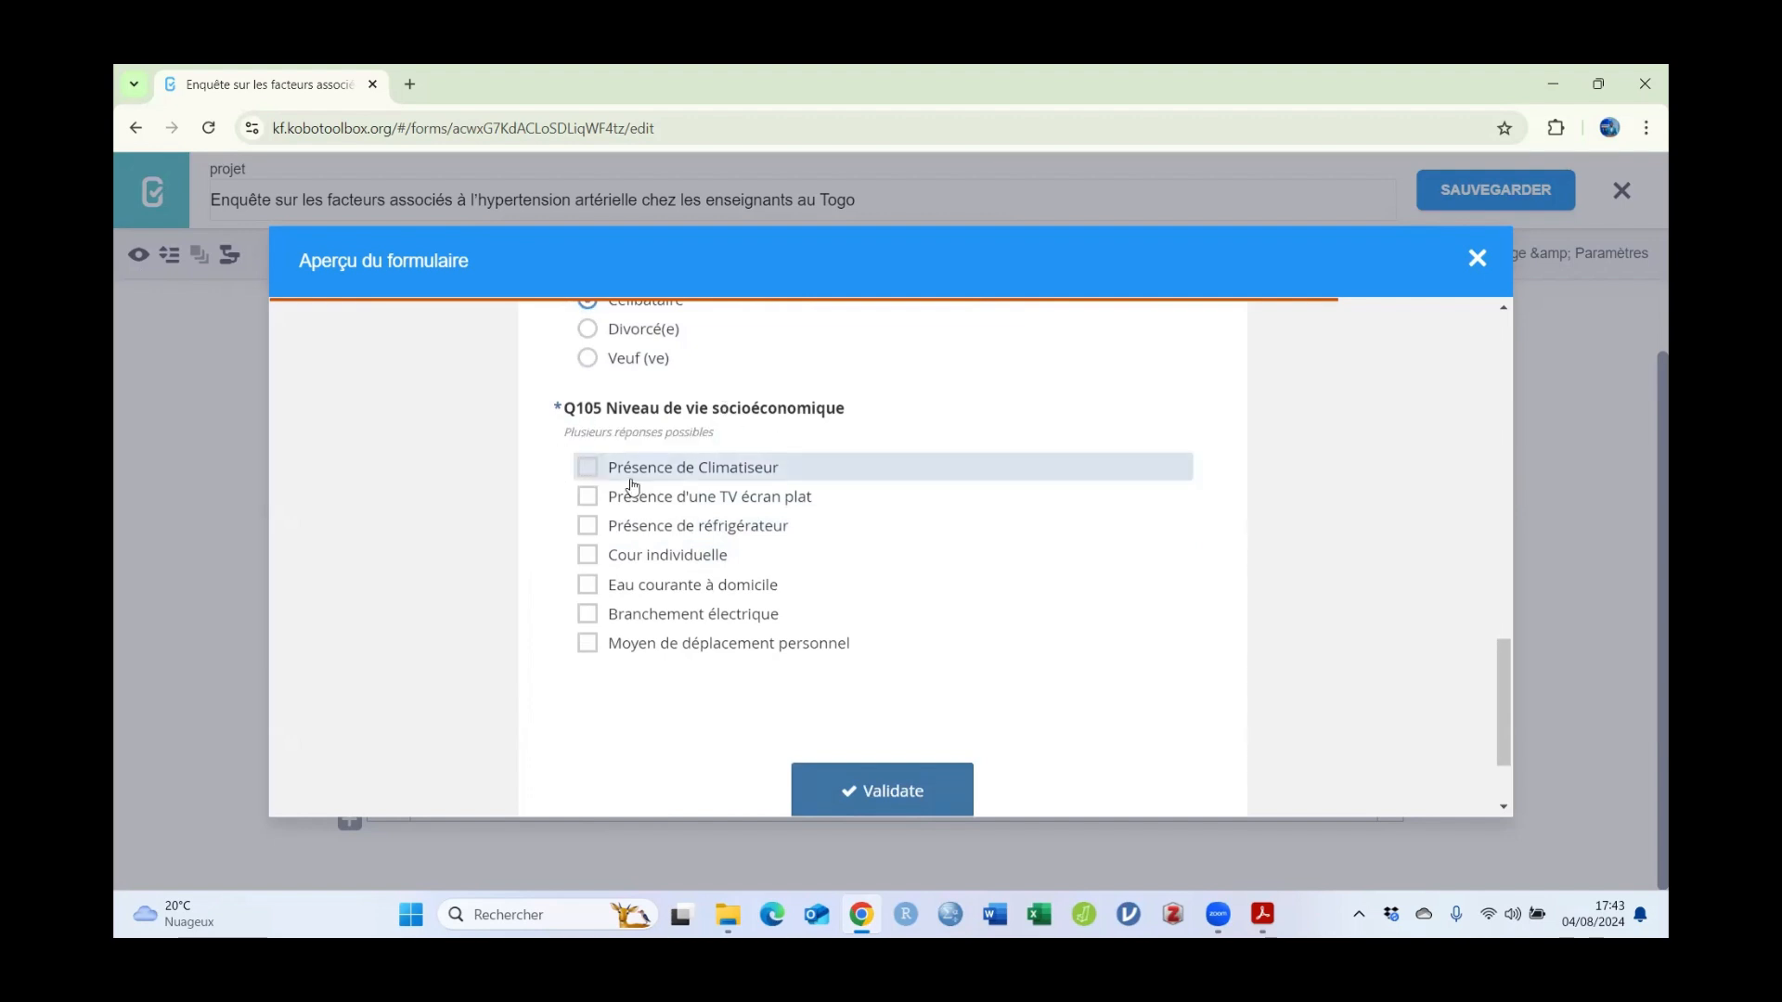
{"action": "scroll", "coordinate": [588, 469], "scroll_direction": "up", "scroll_amount": 1}
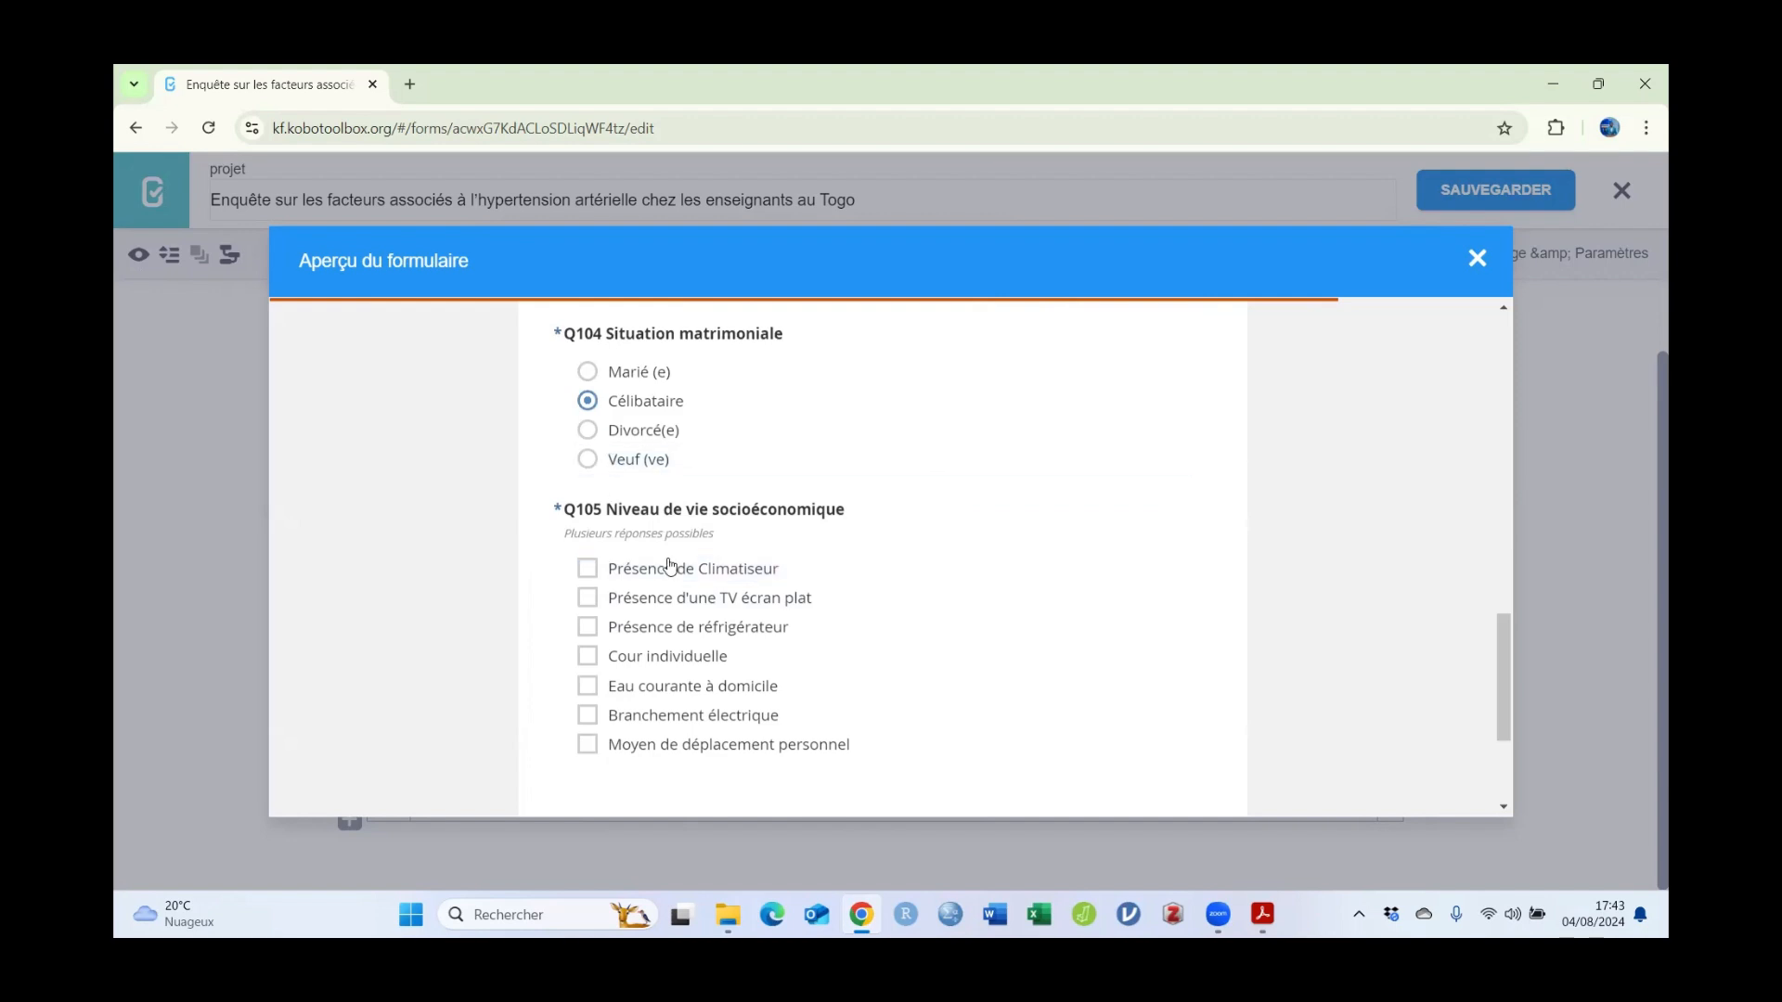
{"action": "left_click", "coordinate": [590, 570]}
{"action": "left_click", "coordinate": [591, 600]}
{"action": "left_click", "coordinate": [593, 629]}
{"action": "left_click", "coordinate": [590, 659]}
{"action": "left_click", "coordinate": [591, 688]}
{"action": "left_click", "coordinate": [588, 717]}
{"action": "left_click", "coordinate": [588, 744]}
{"action": "left_click", "coordinate": [589, 715]}
{"action": "left_click", "coordinate": [588, 687]}
{"action": "left_click", "coordinate": [588, 657]}
{"action": "left_click", "coordinate": [590, 628]}
{"action": "left_click", "coordinate": [588, 598]}
{"action": "left_click", "coordinate": [588, 569]}
{"action": "left_click", "coordinate": [588, 744]}
Step: Review the earlier questions in the form preview and close the preview
{"action": "scroll", "coordinate": [882, 638], "scroll_direction": "up", "scroll_amount": 15}
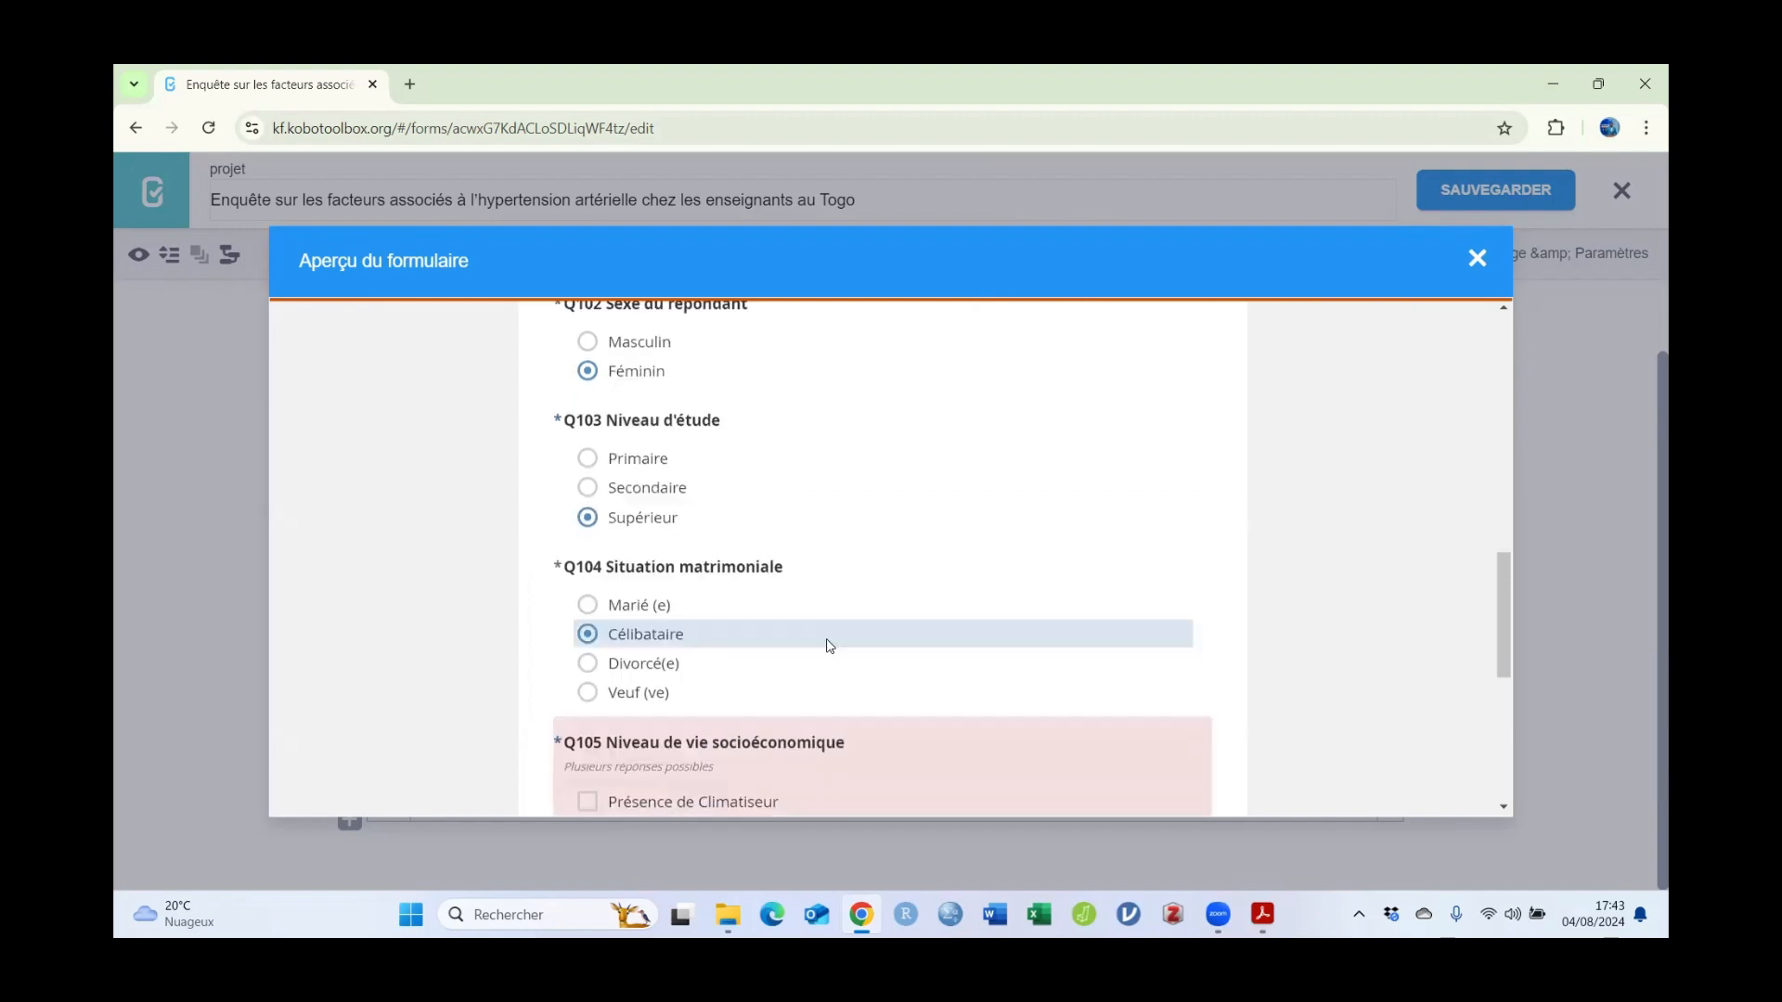
{"action": "scroll", "coordinate": [889, 636], "scroll_direction": "down", "scroll_amount": 4}
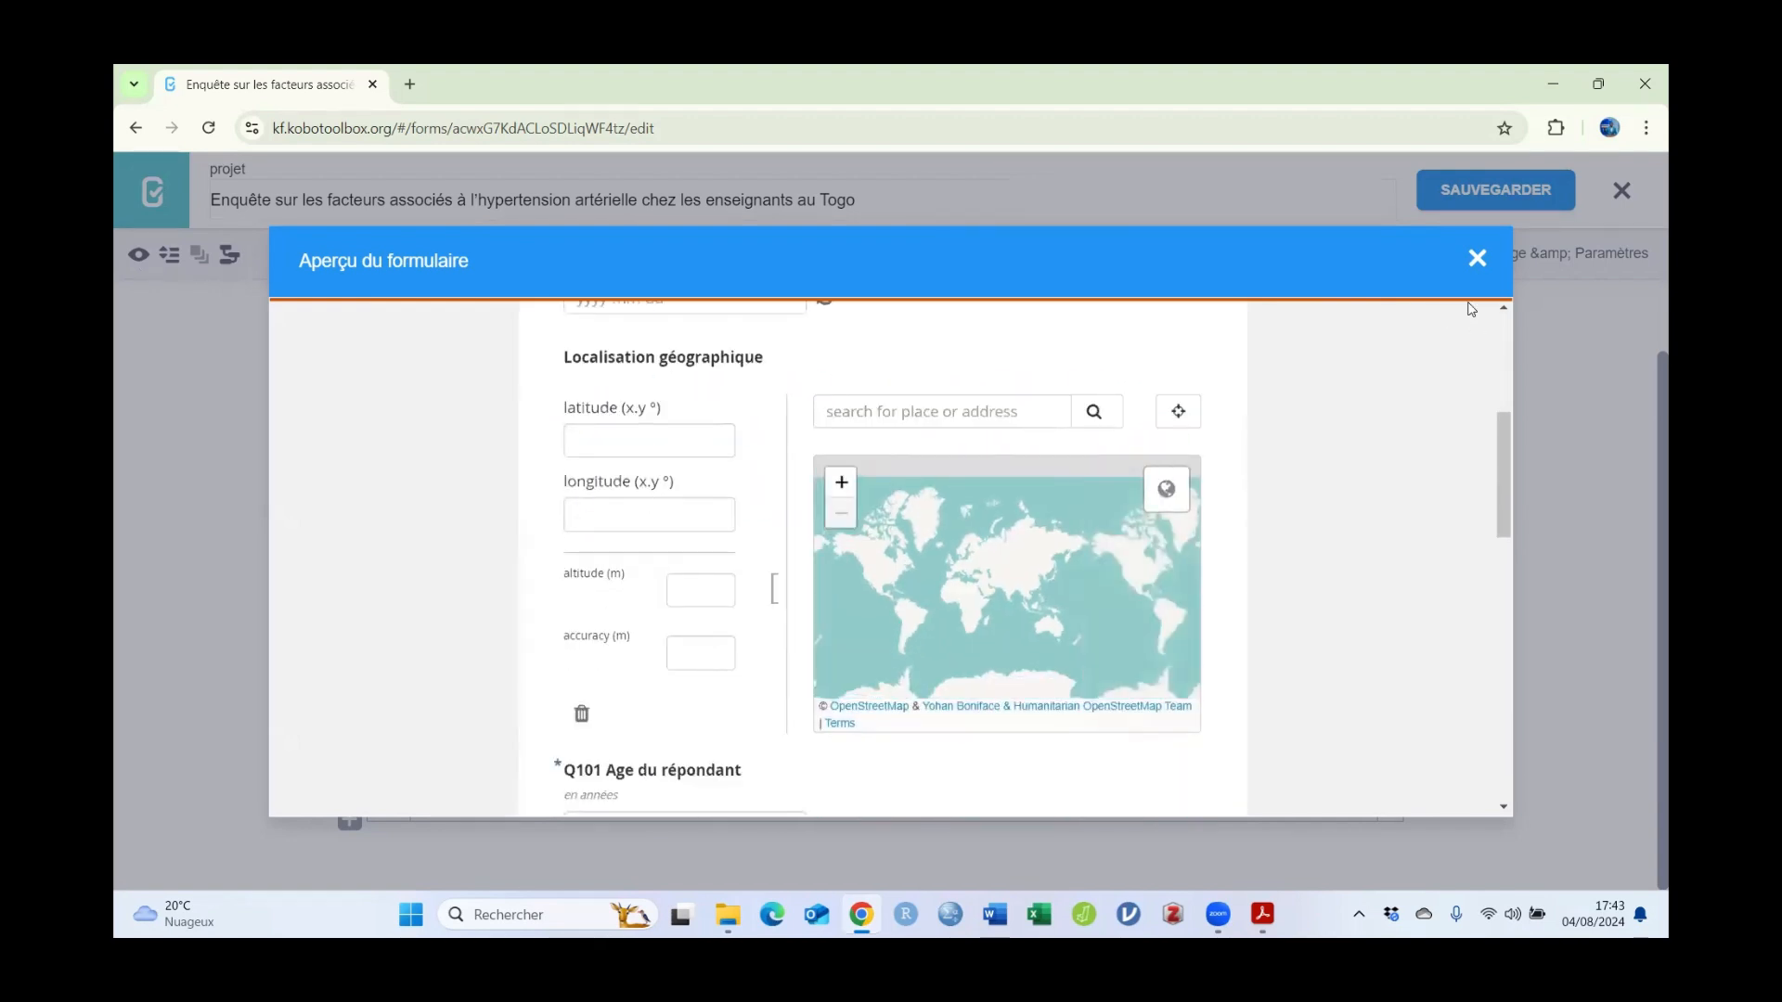
{"action": "left_click", "coordinate": [1477, 258]}
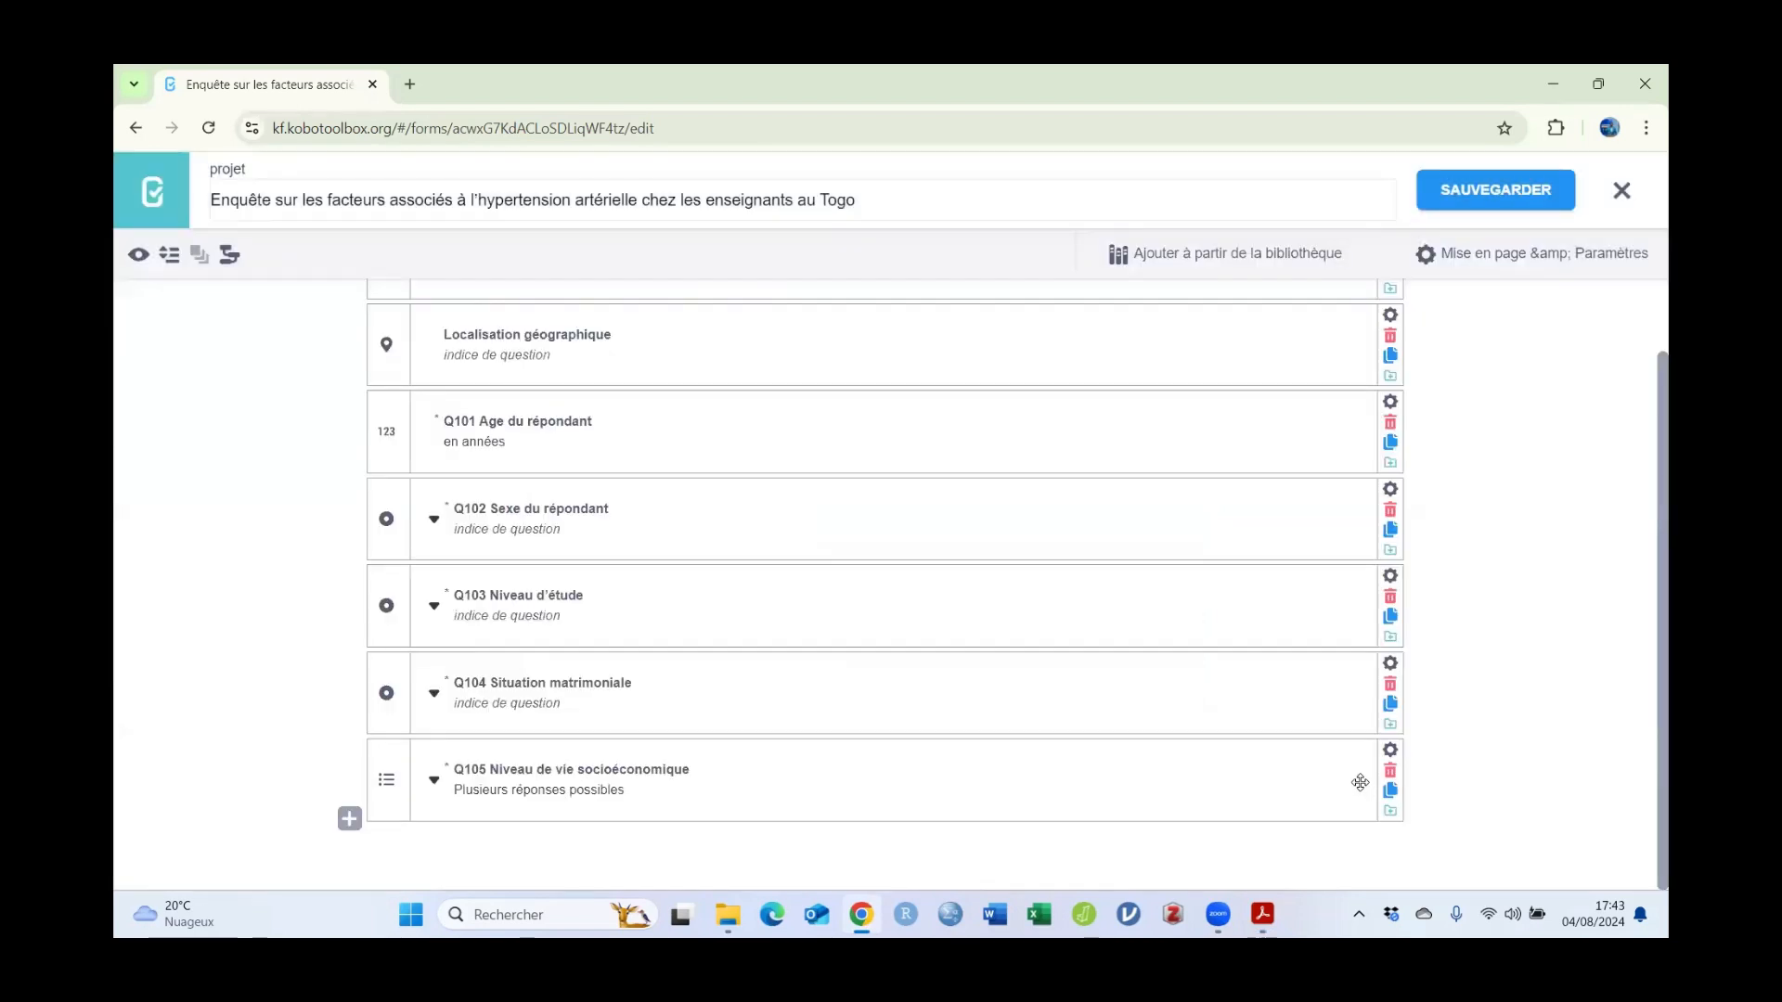
Step: Switch to the PDF questionnaire in Acrobat and examine the Section 1 heading with its questions Q101 to Q105
{"action": "left_click", "coordinate": [1262, 914]}
{"action": "scroll", "coordinate": [1365, 687], "scroll_direction": "up", "scroll_amount": 1}
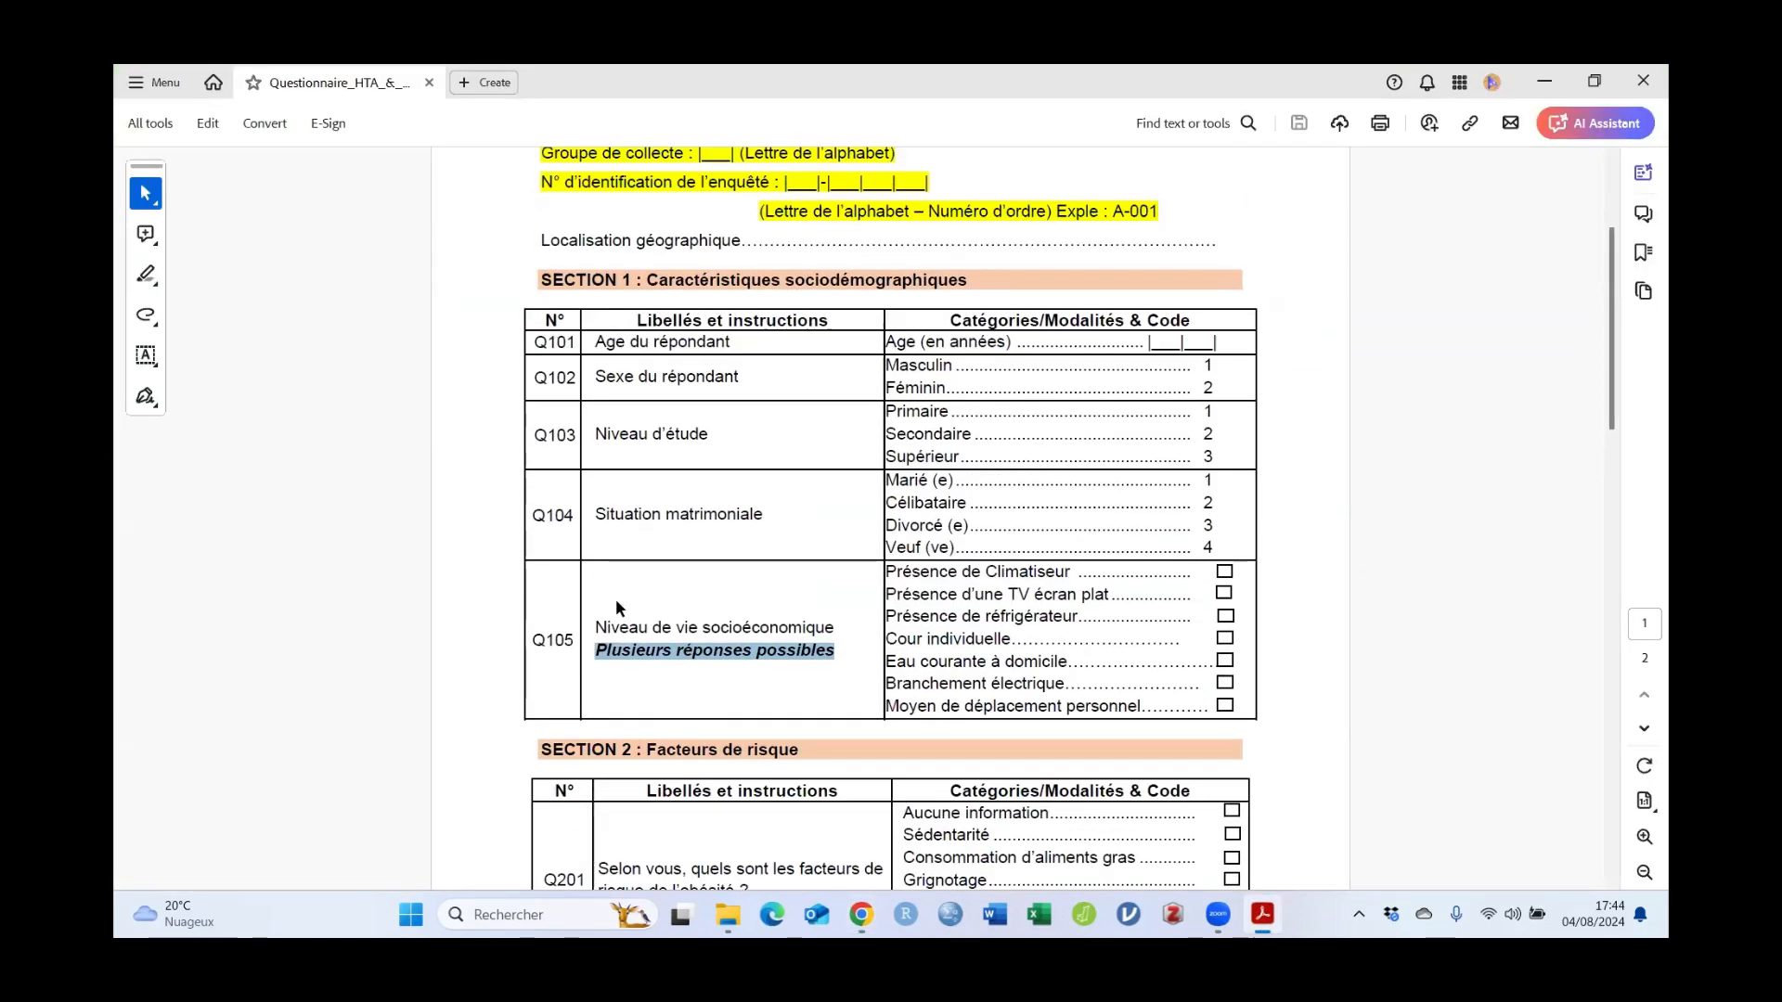
{"action": "left_click", "coordinate": [552, 641]}
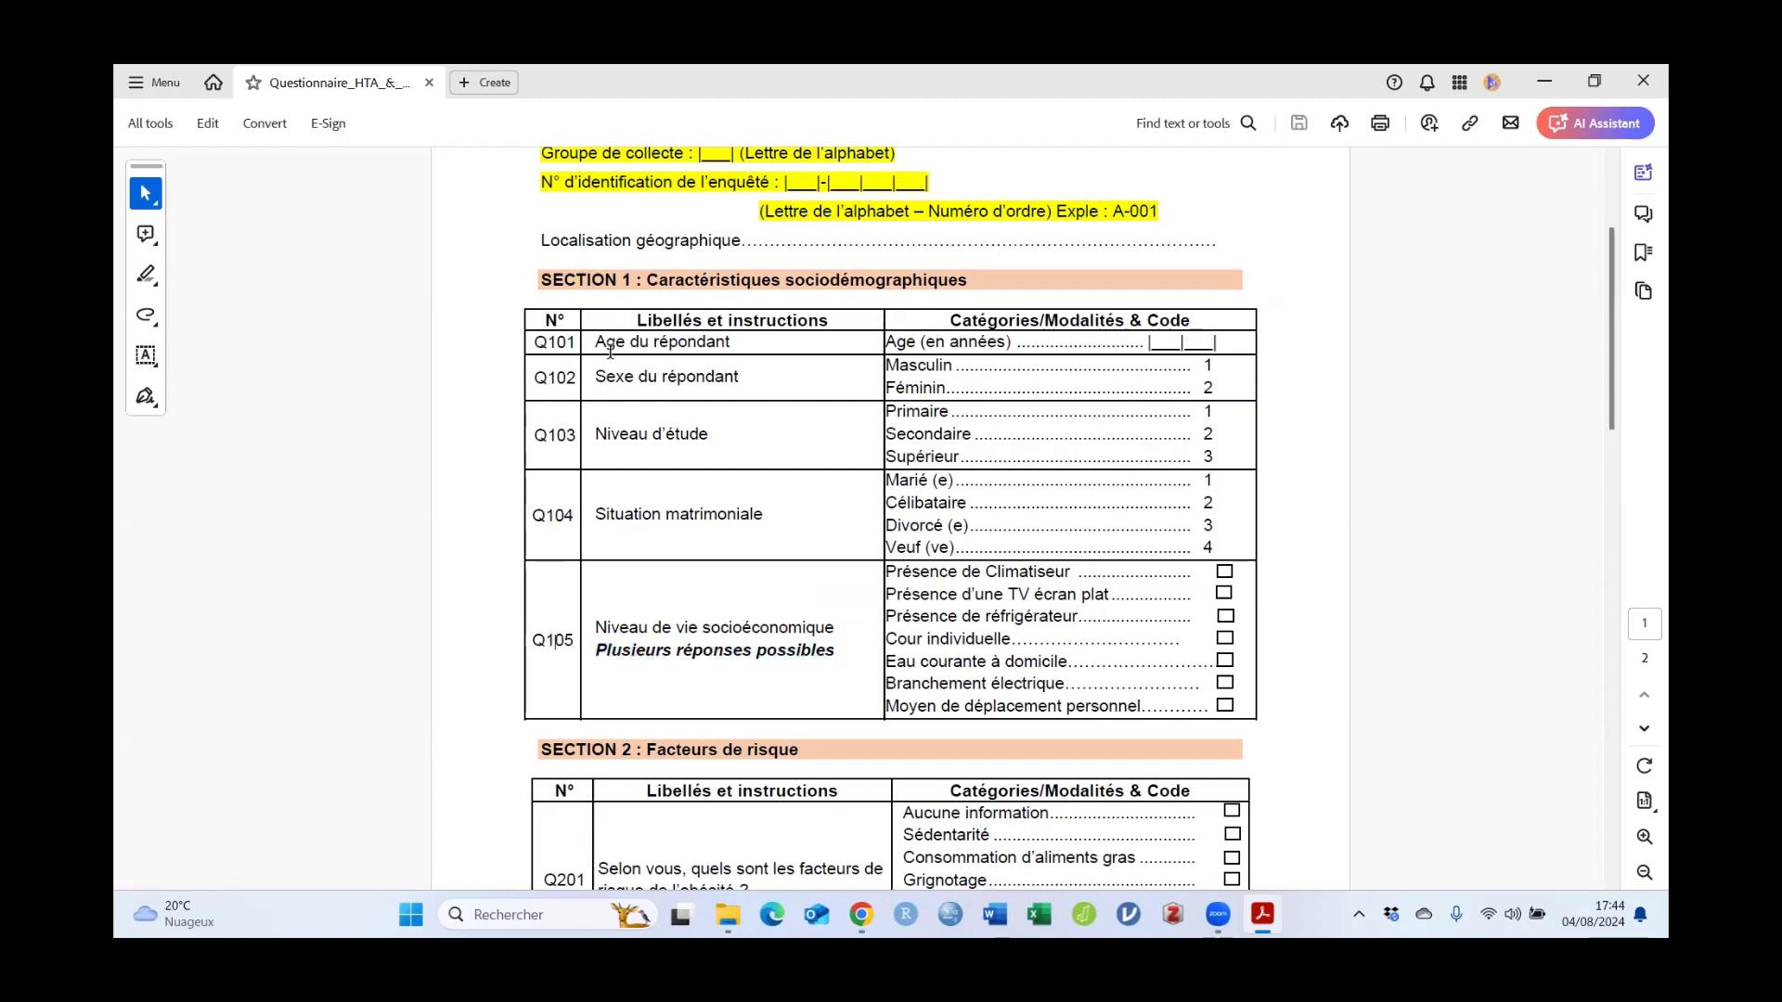
{"action": "left_click_drag", "start_coordinate": [550, 281], "coordinate": [853, 274]}
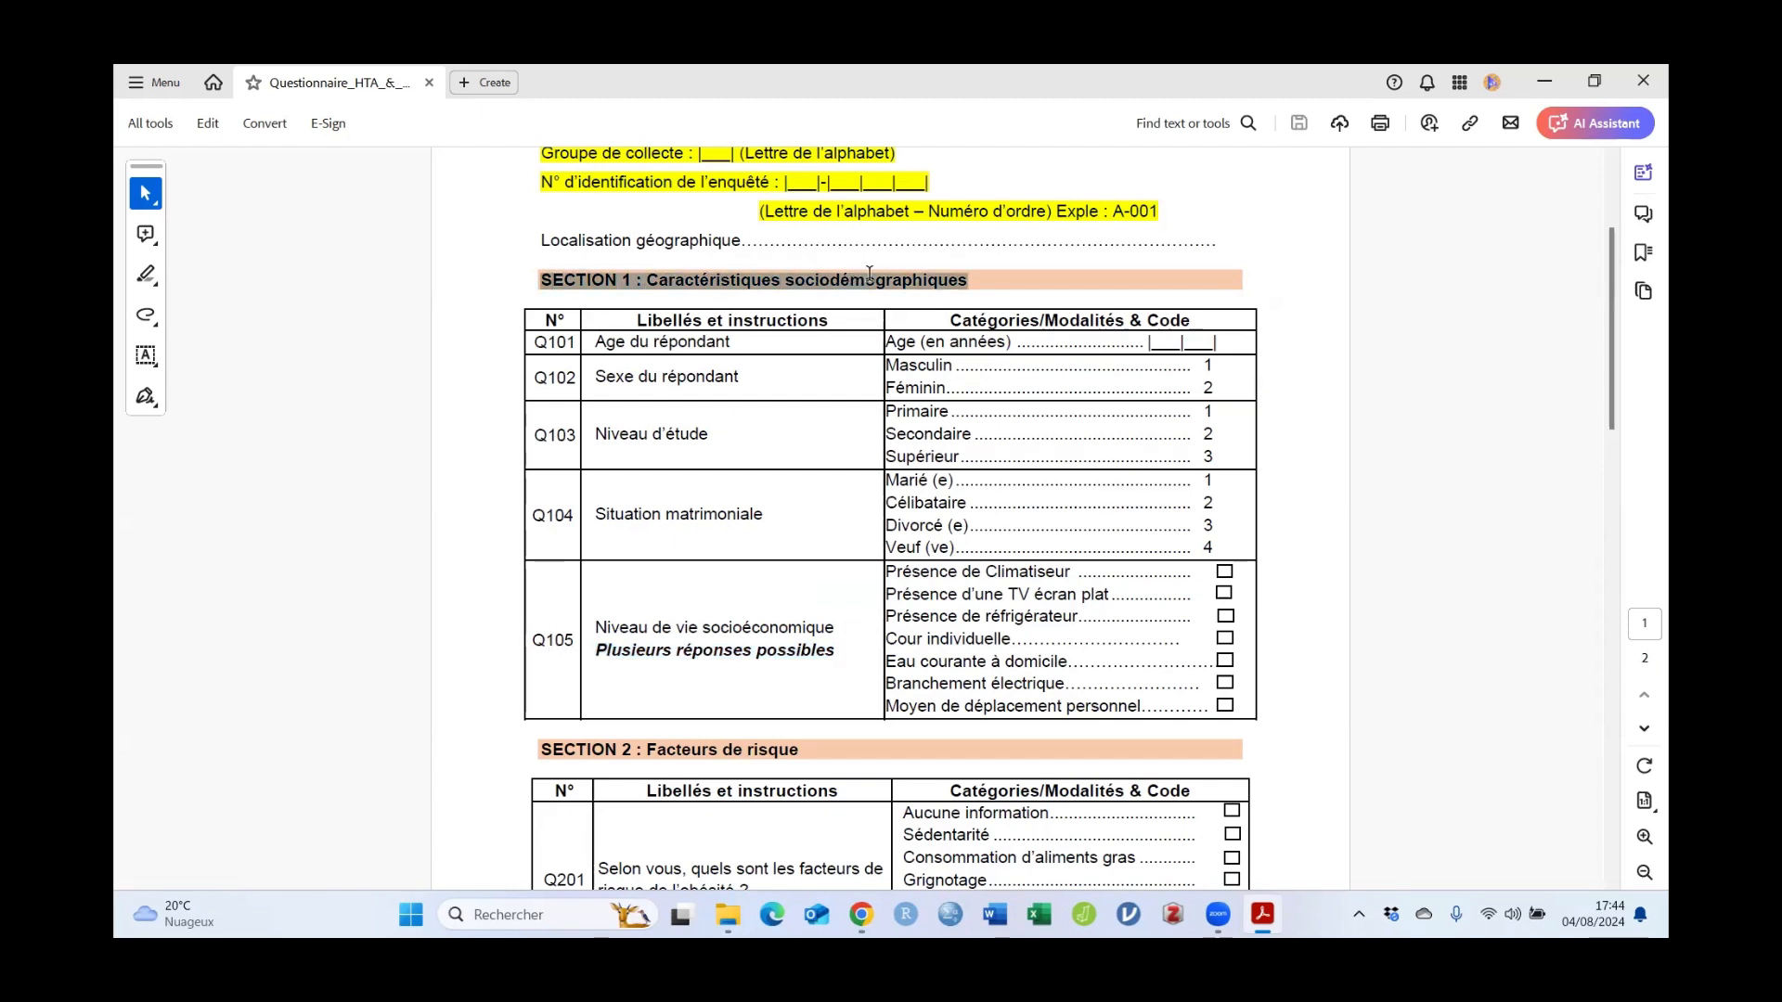
{"action": "left_click", "coordinate": [1339, 466]}
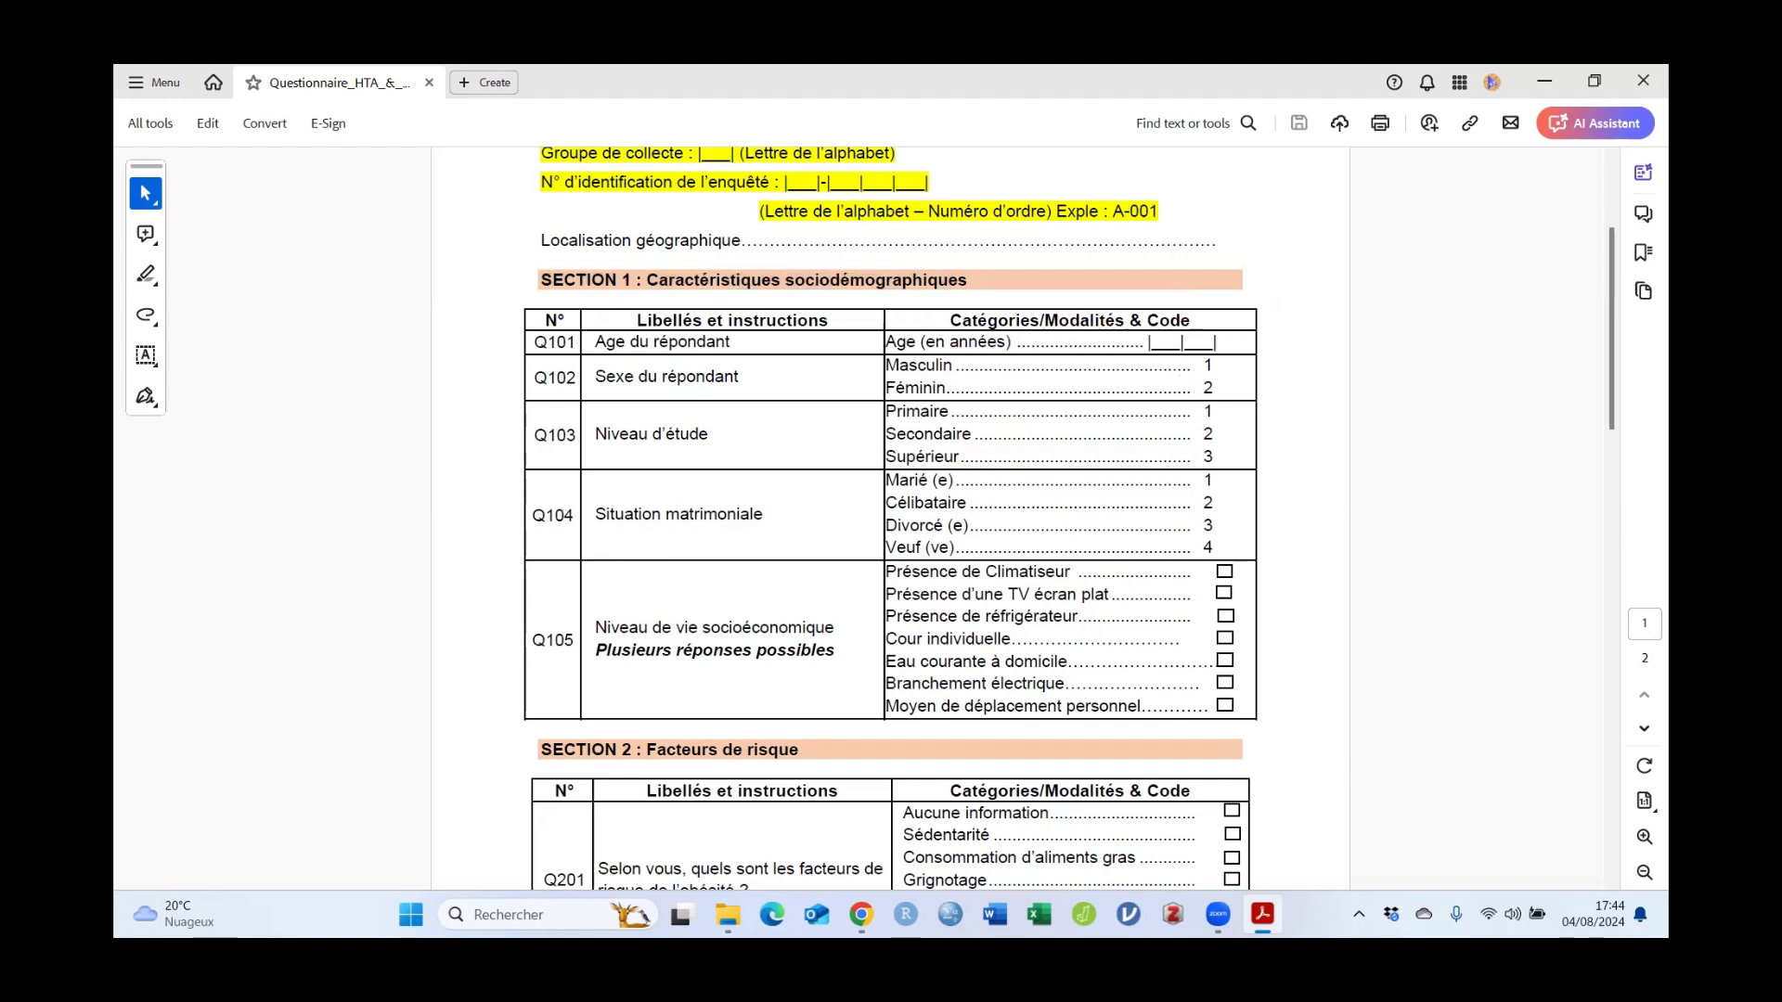
Step: Return to the KoboToolbox form in Chrome and put questions Q101 to Q105 into one group
{"action": "left_click", "coordinate": [1262, 914]}
{"action": "scroll", "coordinate": [661, 651], "scroll_direction": "up", "scroll_amount": 1}
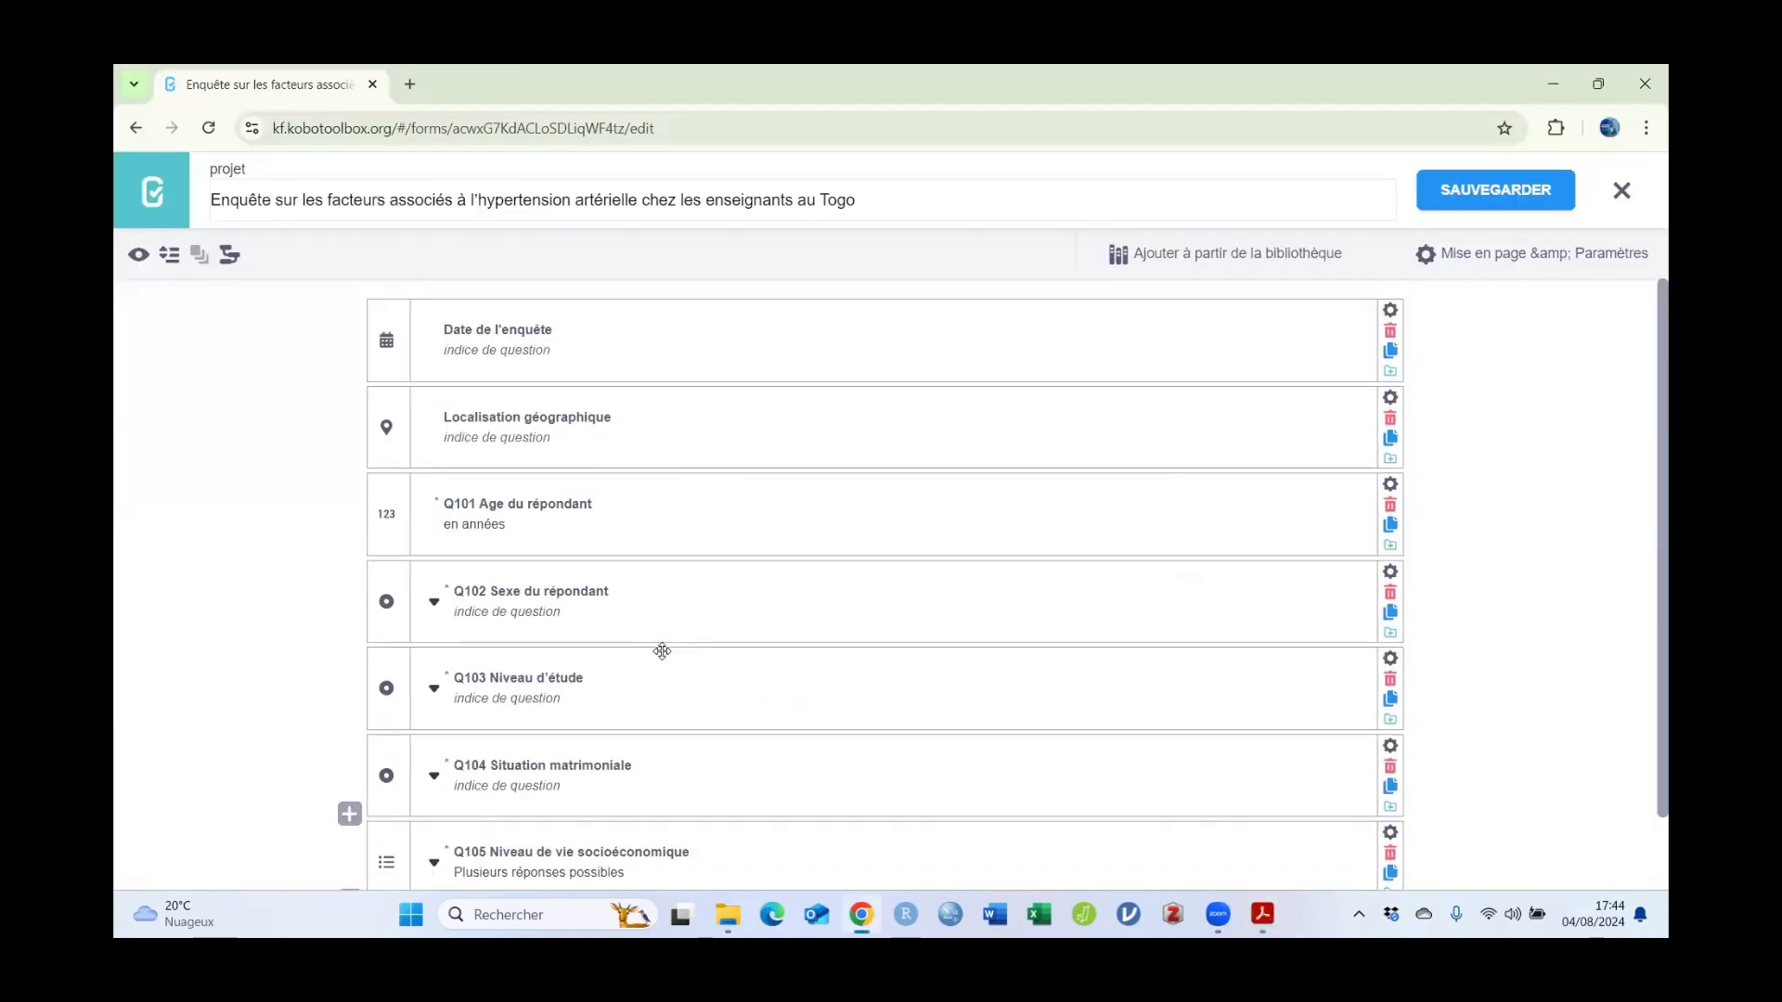
{"action": "scroll", "coordinate": [661, 652], "scroll_direction": "down", "scroll_amount": 1}
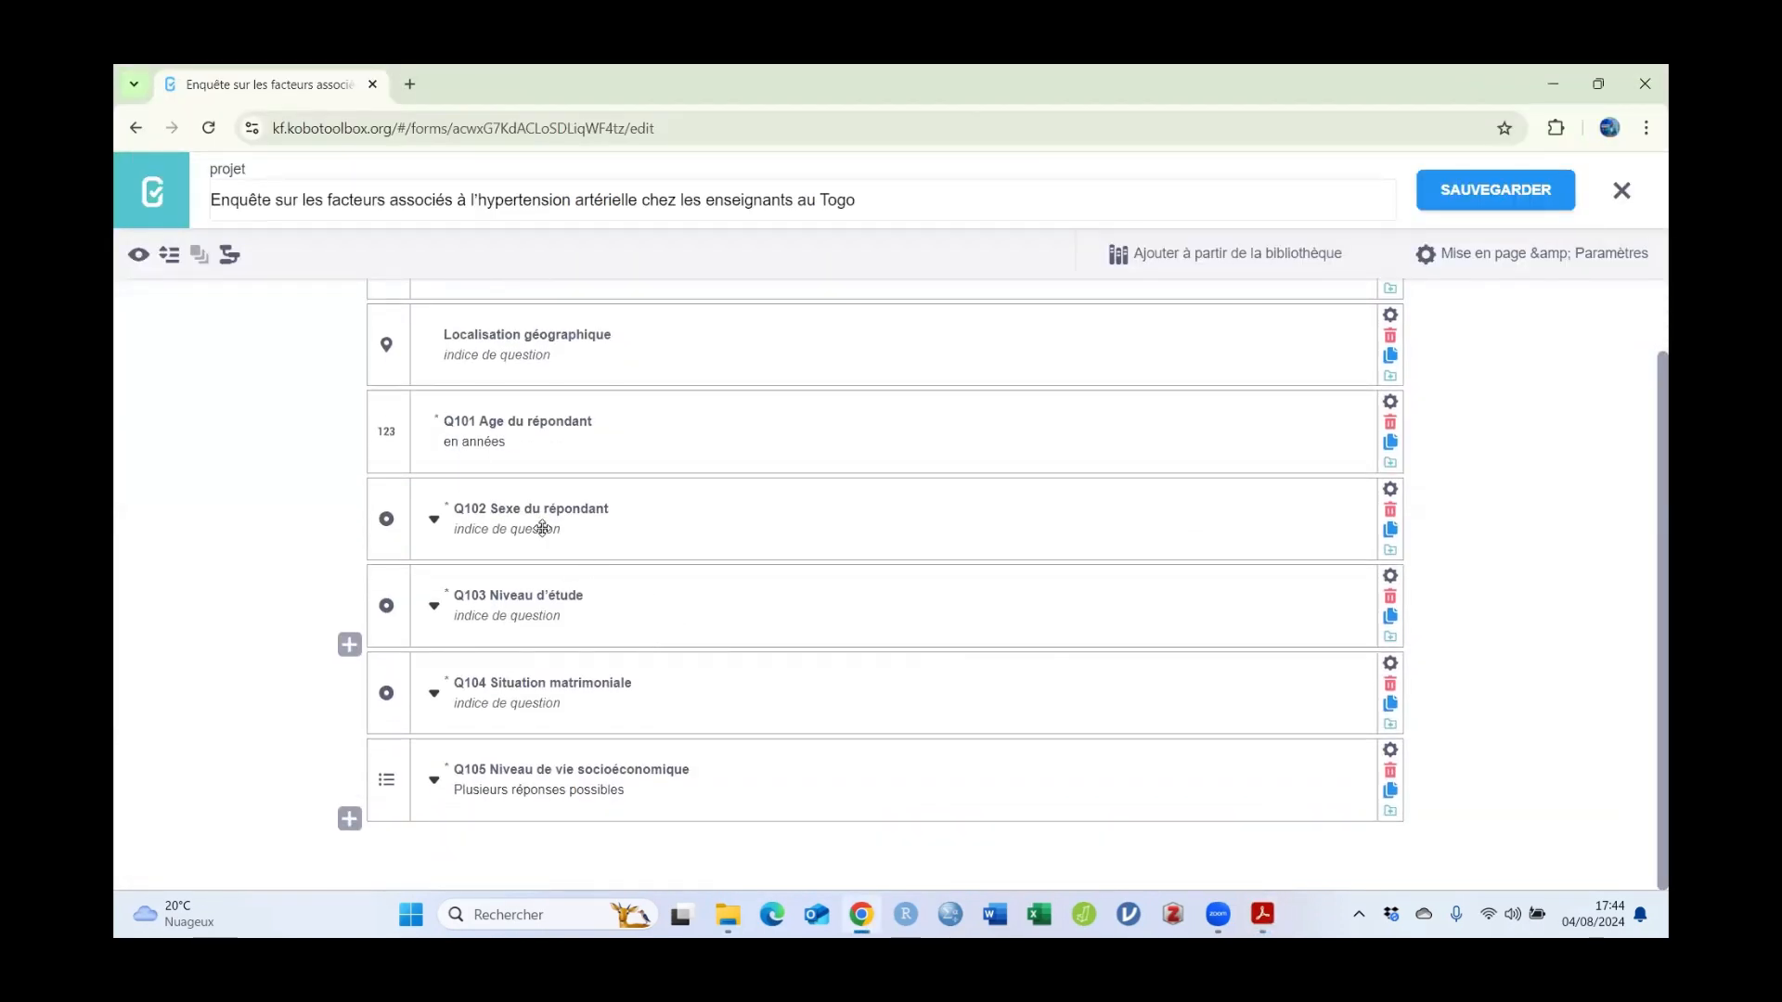
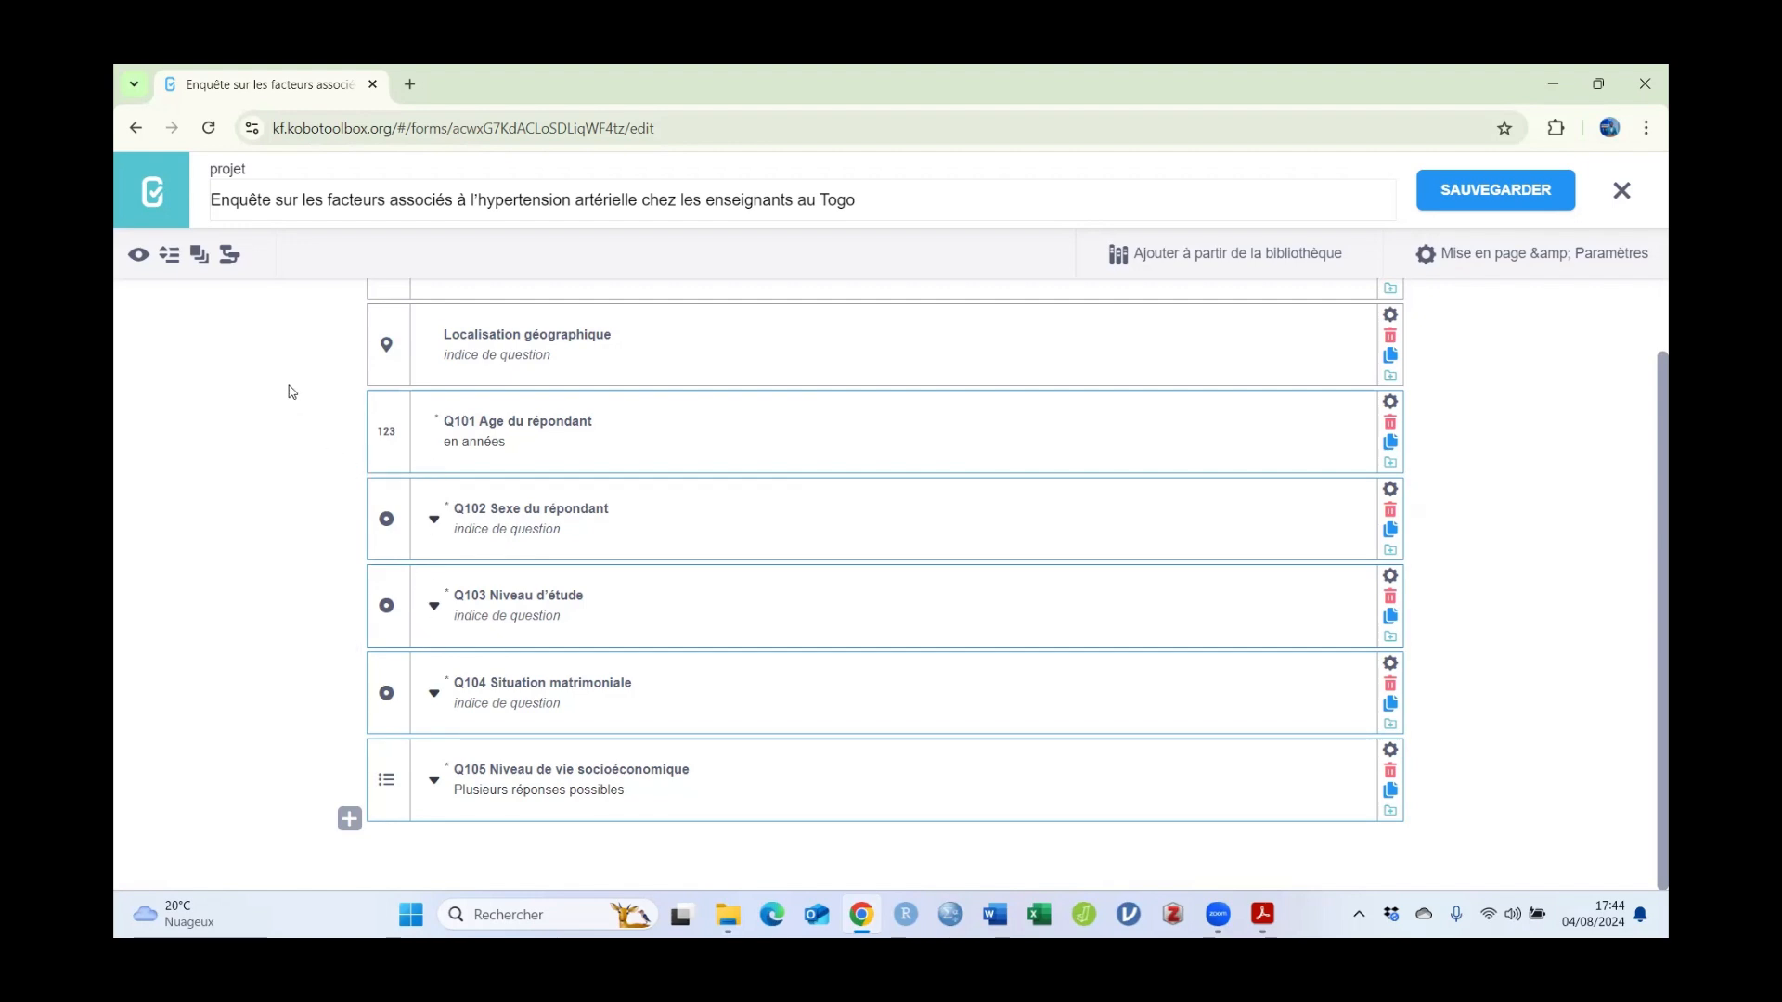
{"action": "left_click", "coordinate": [199, 264]}
{"action": "scroll", "coordinate": [677, 502], "scroll_direction": "down", "scroll_amount": 2}
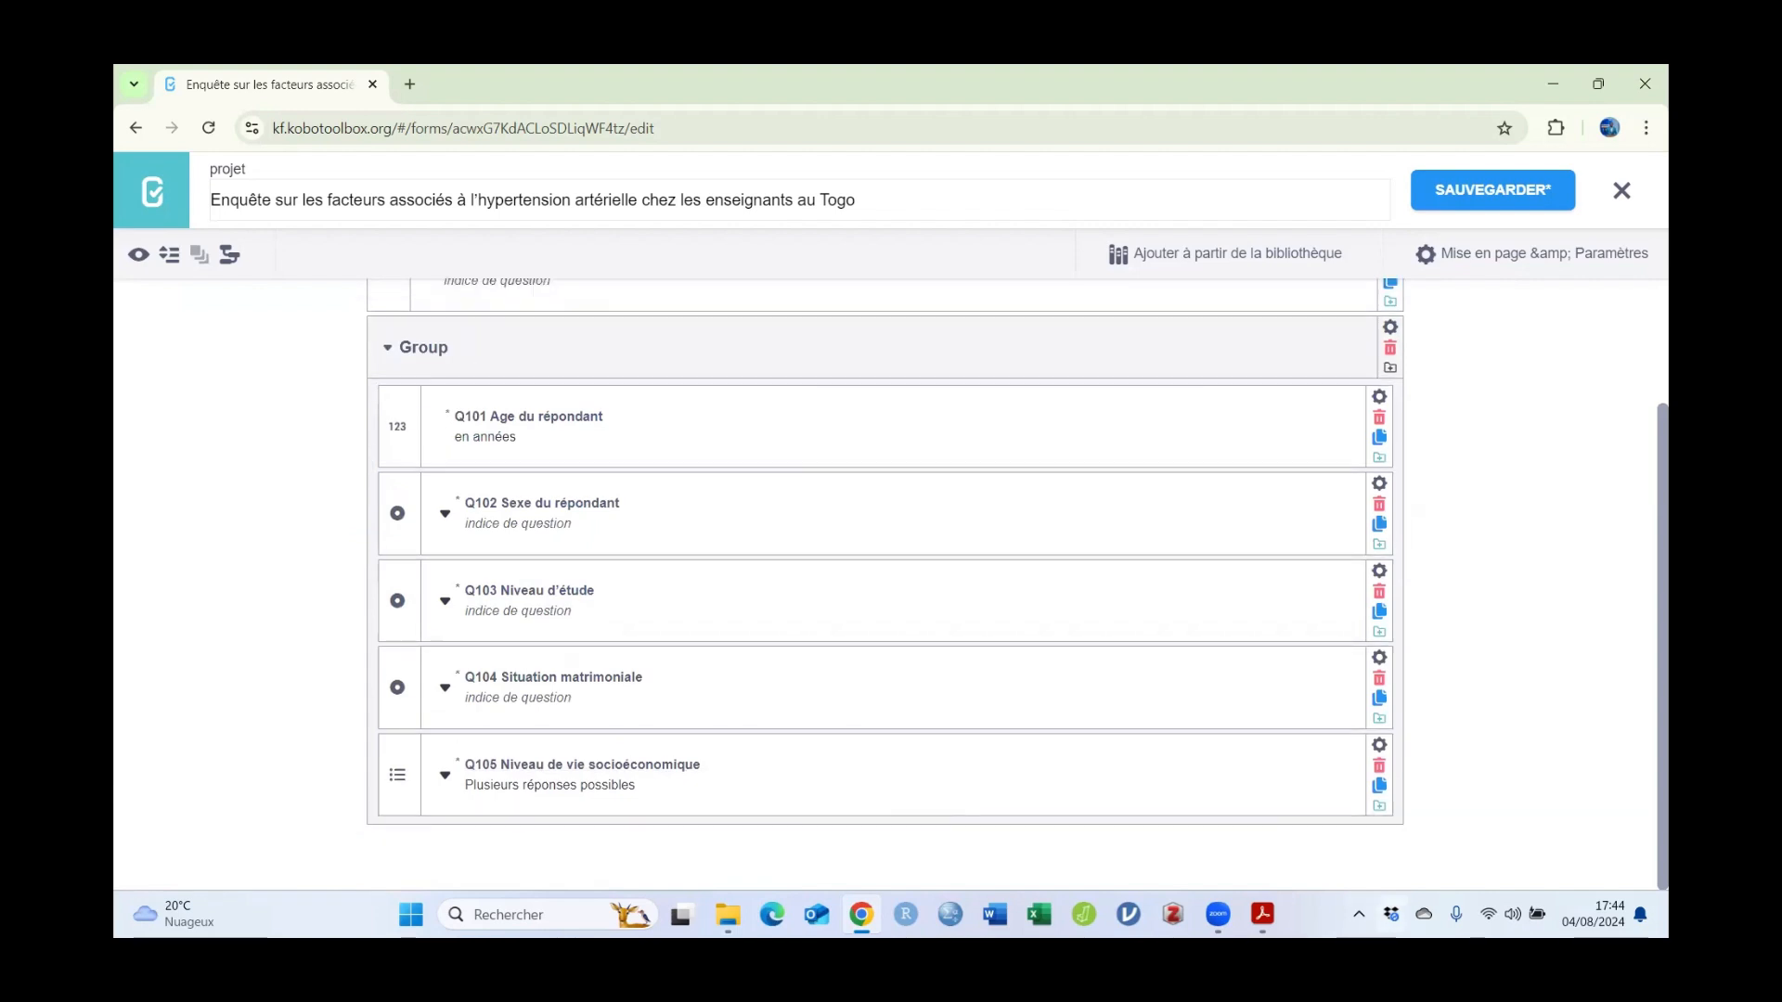
Step: Switch to the PDF questionnaire and copy the heading "SECTION 1 : Caractéristiques sociodémographiques"
{"action": "left_click", "coordinate": [1262, 914]}
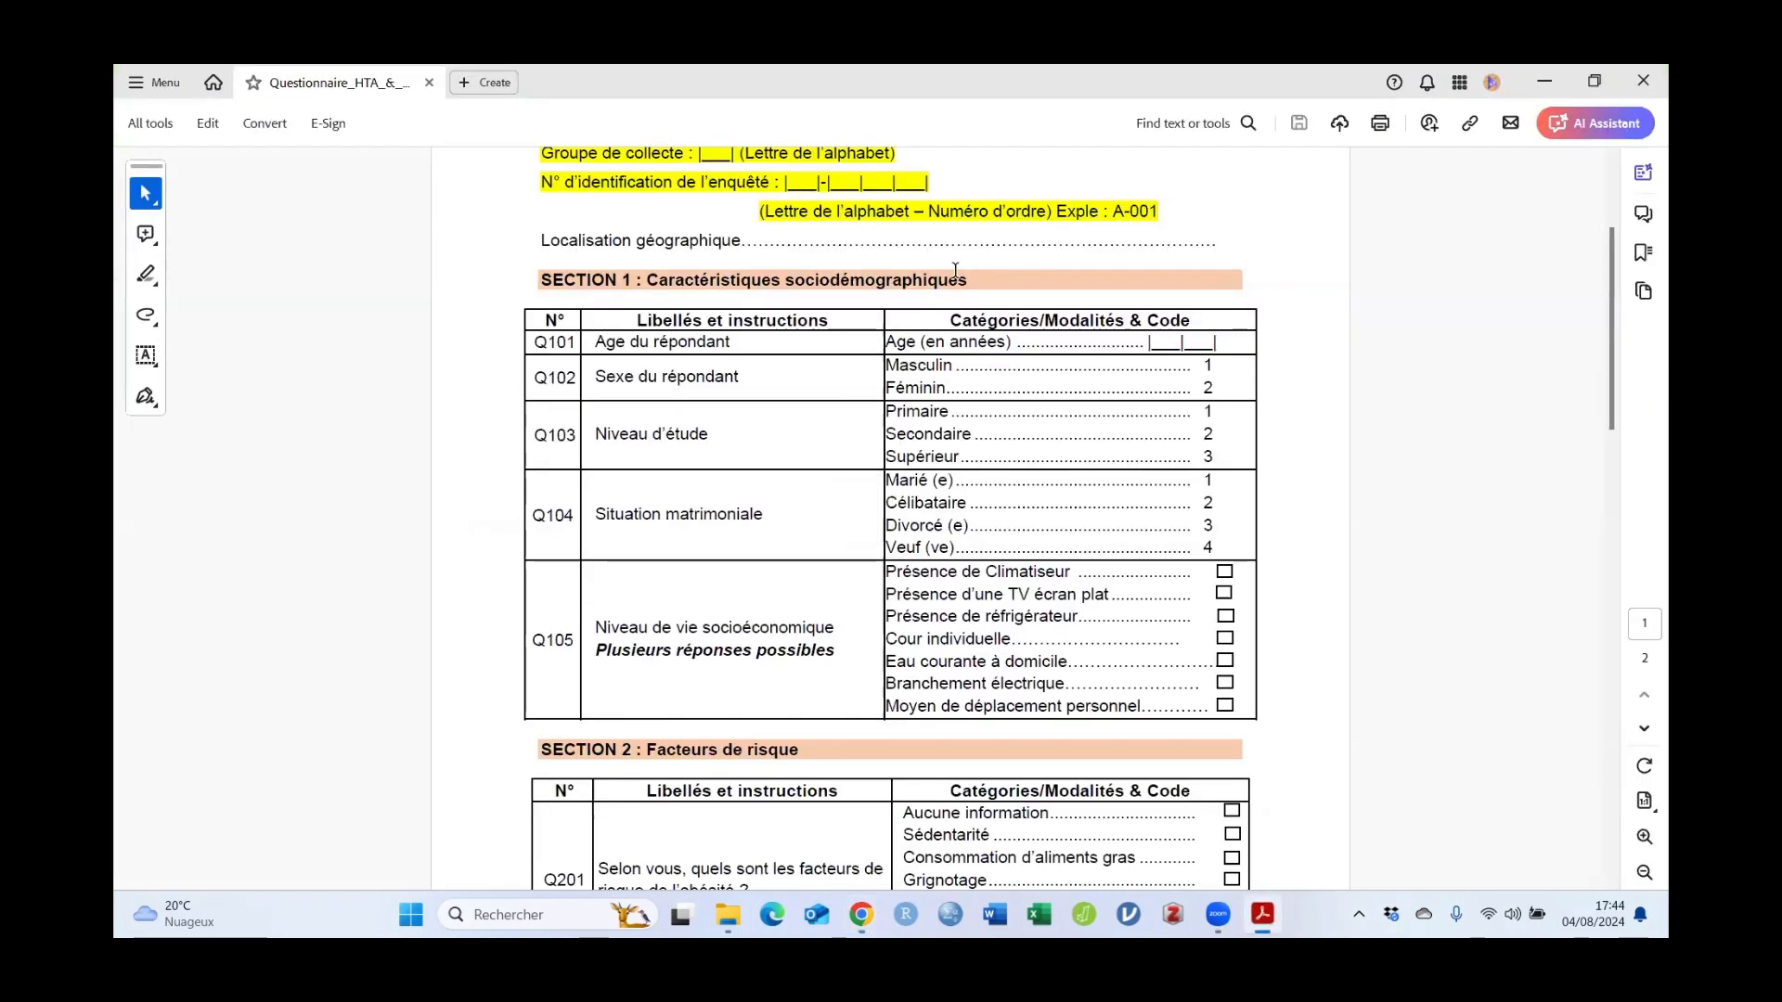
{"action": "left_click_drag", "start_coordinate": [966, 278], "coordinate": [543, 280]}
{"action": "right_click", "coordinate": [599, 293]}
{"action": "left_click", "coordinate": [604, 302]}
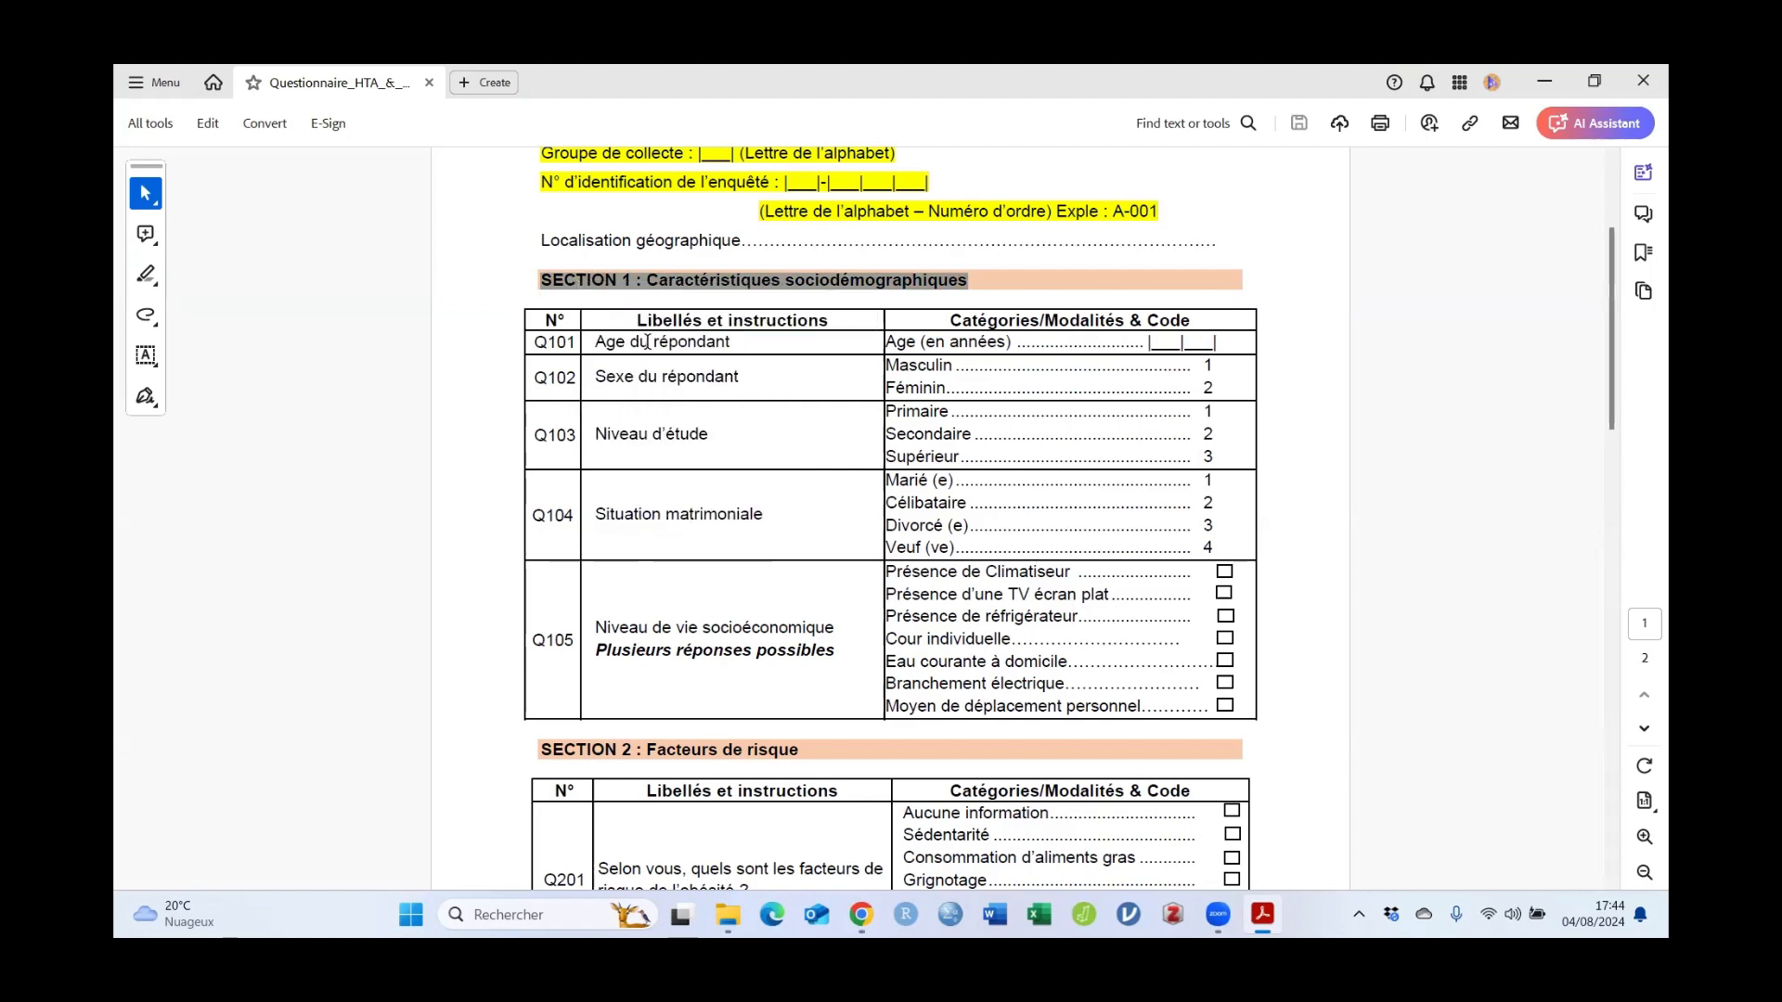
Step: Back in the KoboToolbox form, rename the new group "SECTION 1 : Caractéristiques sociodémographiques" with the copied heading and save the form
{"action": "left_click", "coordinate": [1258, 913]}
{"action": "left_click", "coordinate": [422, 334]}
{"action": "double_click", "coordinate": [424, 334]}
{"action": "key", "text": "ctrl+v"}
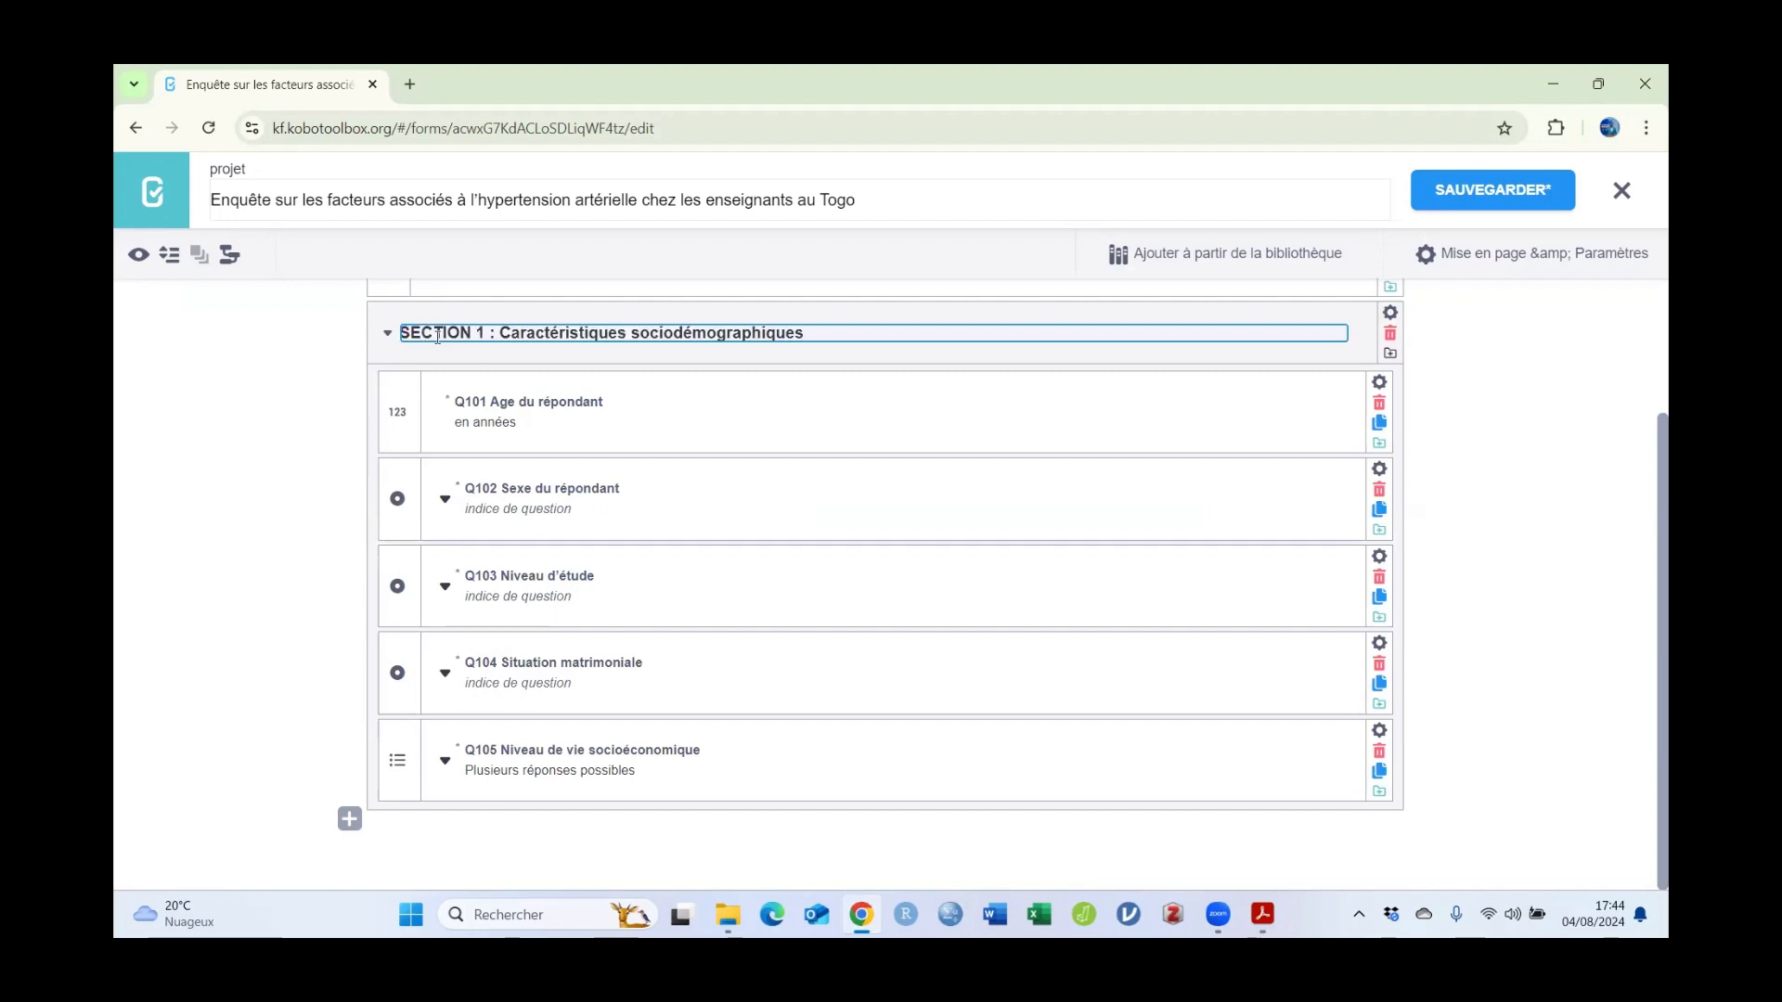
{"action": "left_click", "coordinate": [290, 414]}
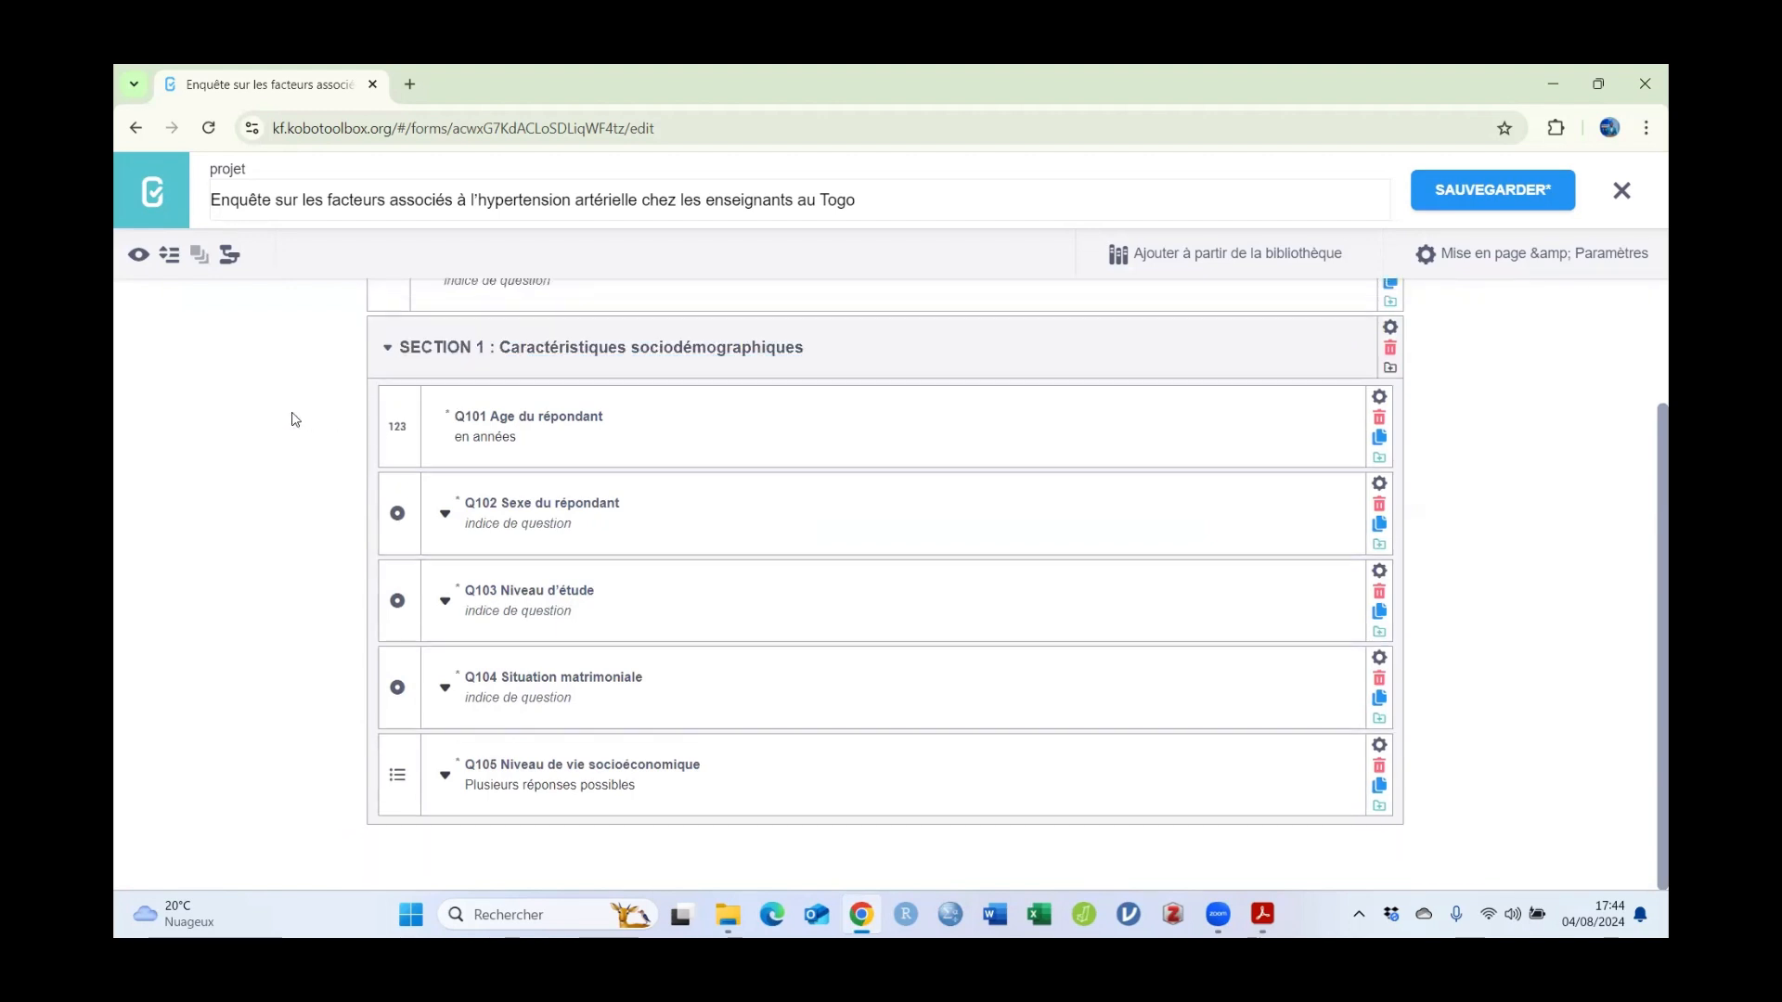
{"action": "left_click", "coordinate": [1515, 200]}
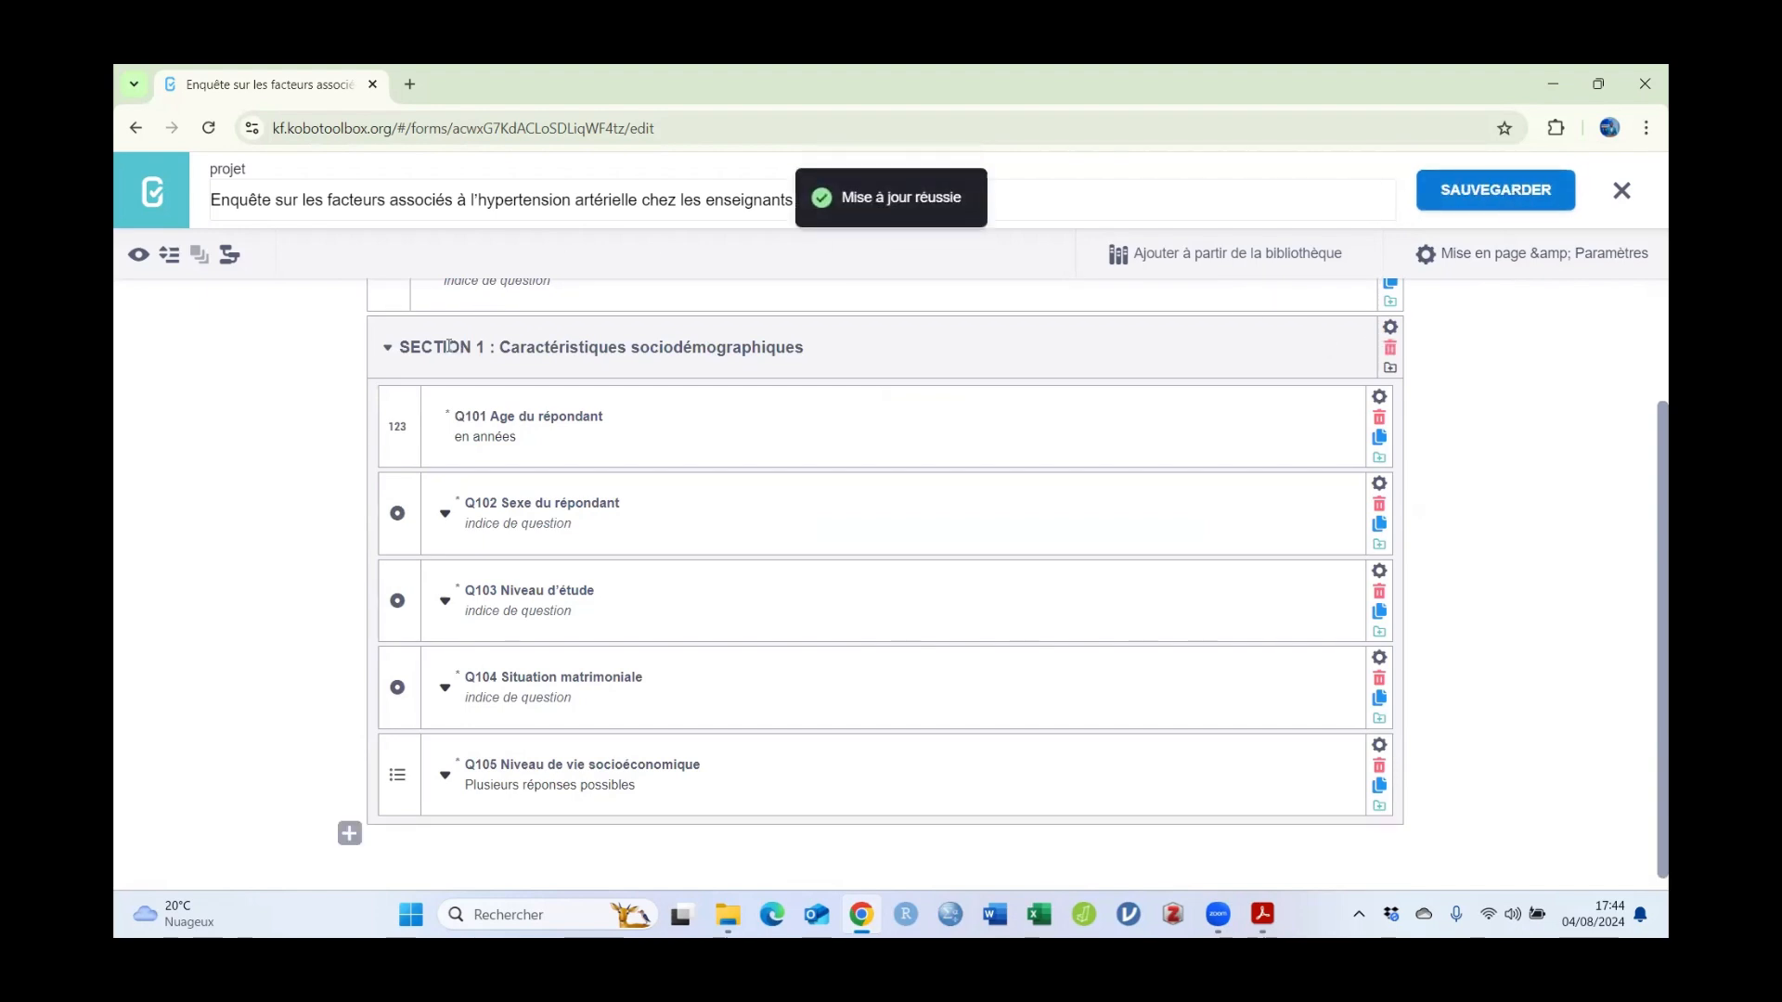
Step: Collapse and expand the Section 1 group to check the questions it contains
{"action": "left_click", "coordinate": [387, 353]}
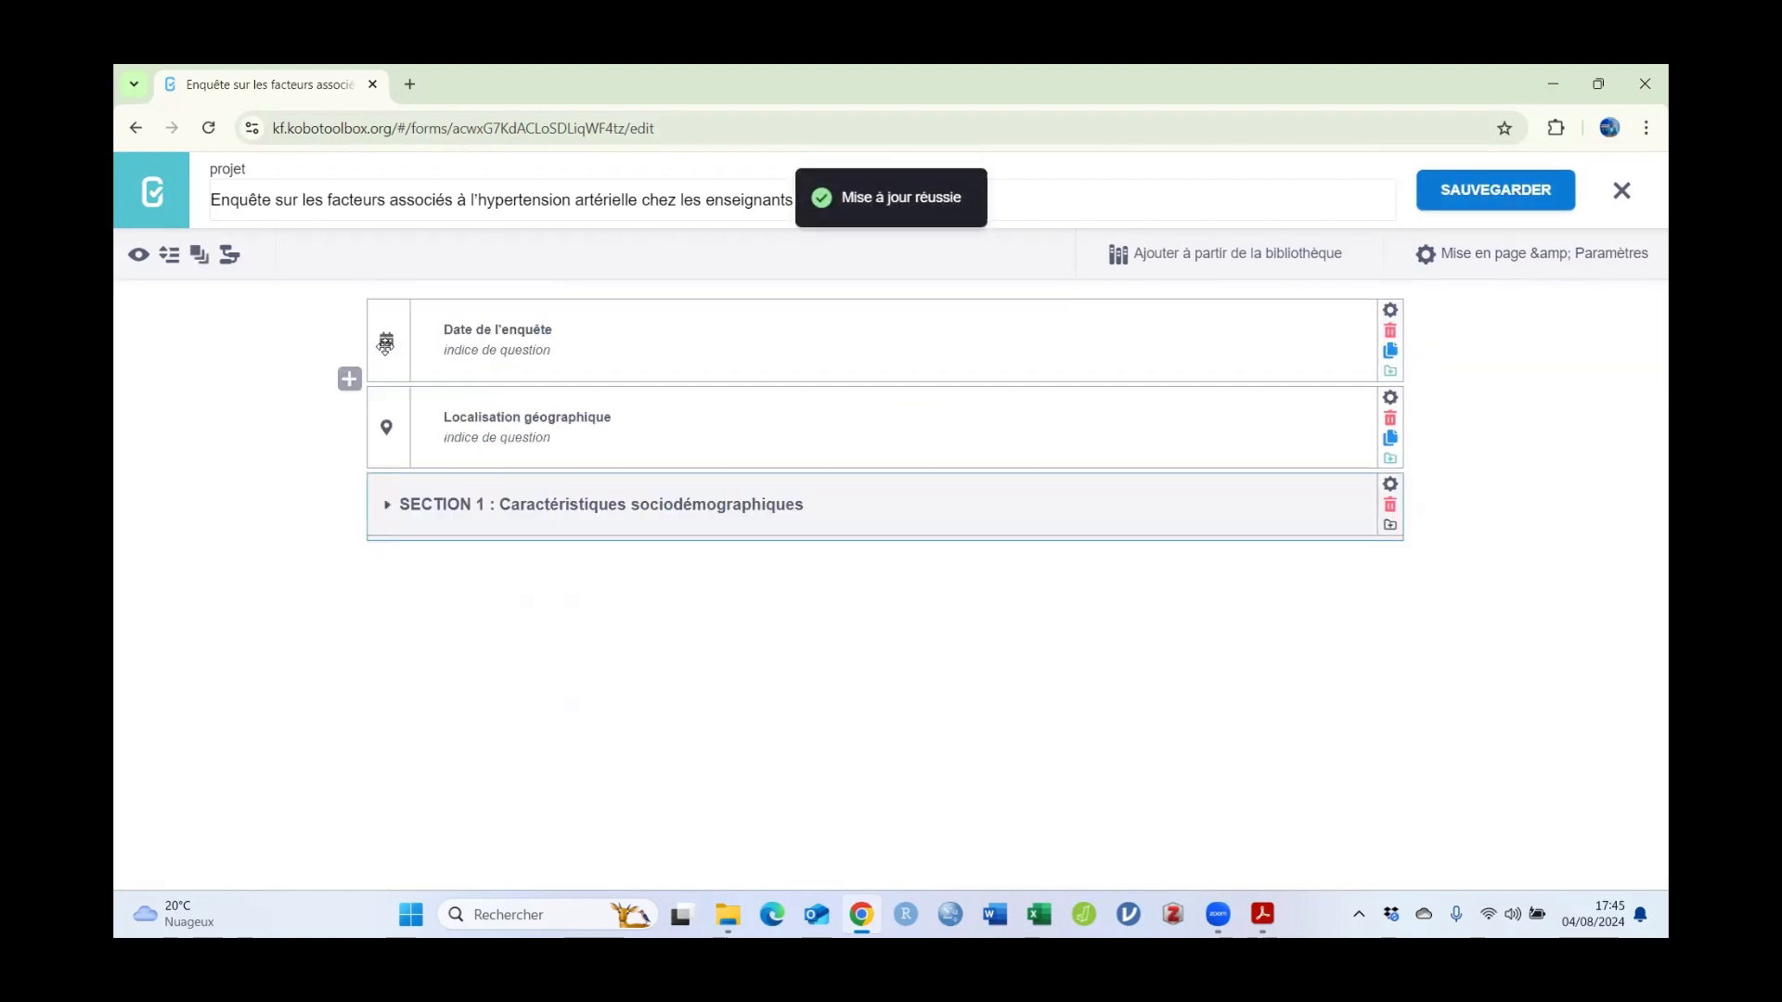
{"action": "left_click", "coordinate": [388, 507]}
{"action": "scroll", "coordinate": [685, 533], "scroll_direction": "down", "scroll_amount": 2}
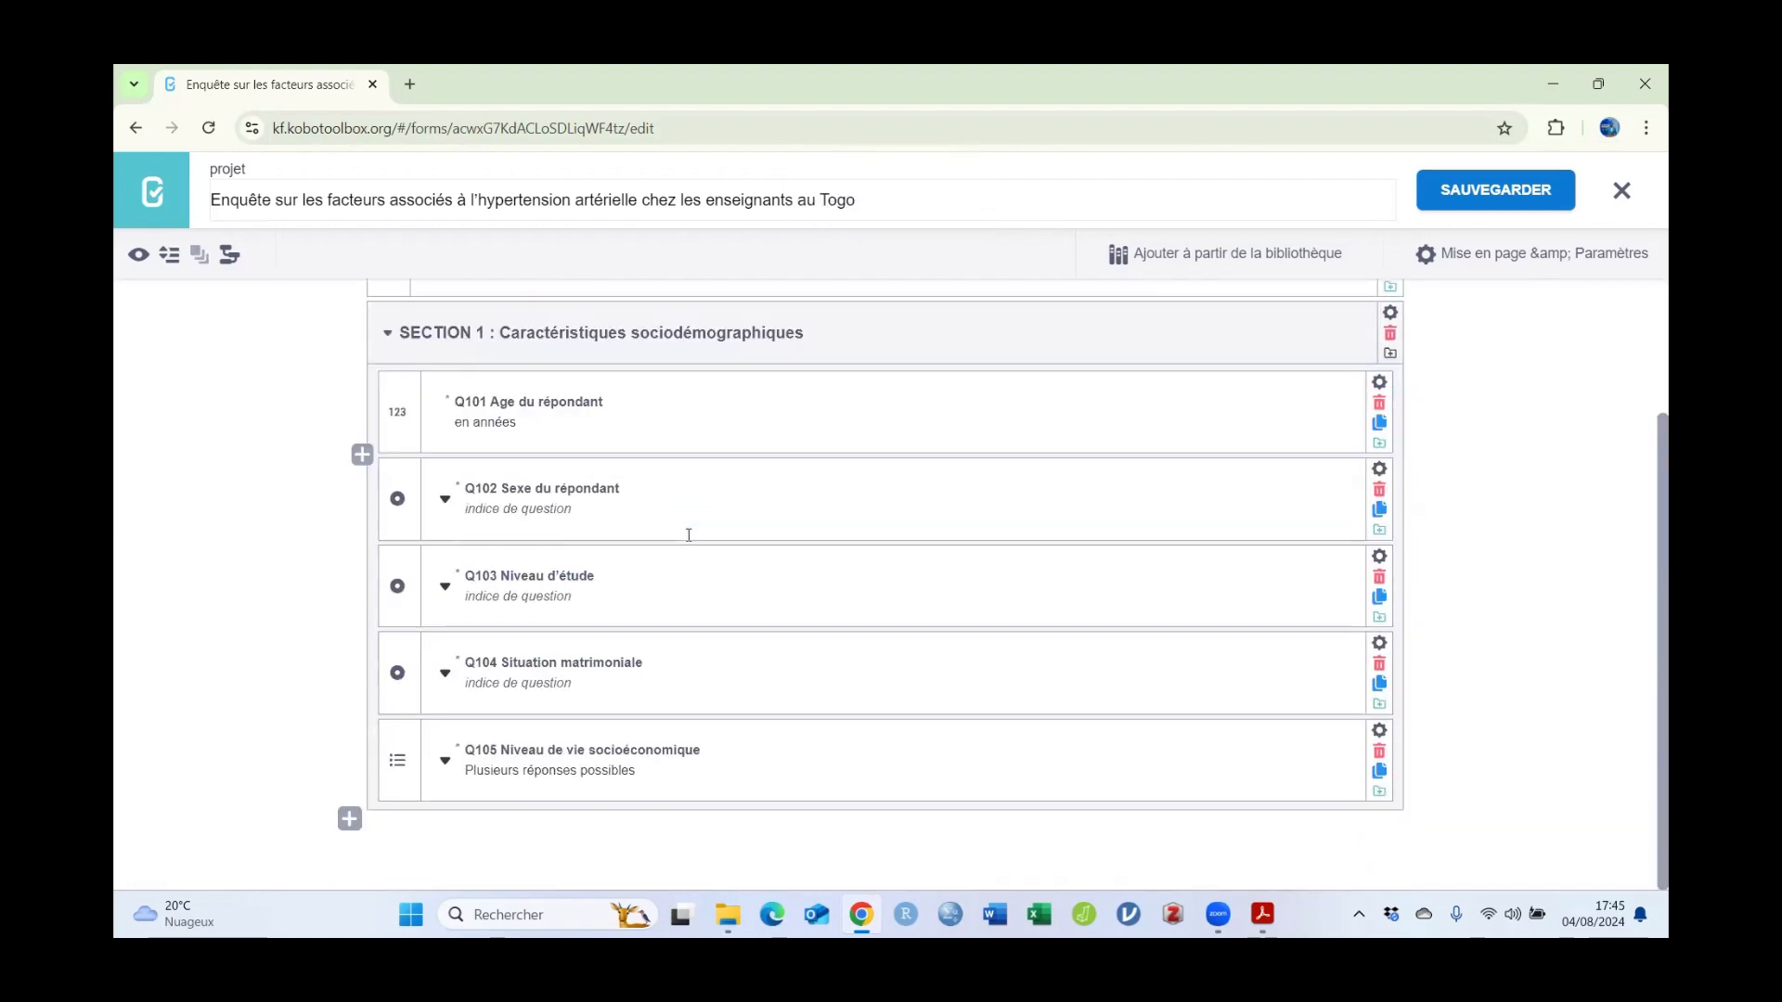
{"action": "scroll", "coordinate": [688, 535], "scroll_direction": "up", "scroll_amount": 2}
{"action": "scroll", "coordinate": [557, 445], "scroll_direction": "down", "scroll_amount": 2}
{"action": "left_click", "coordinate": [388, 336]}
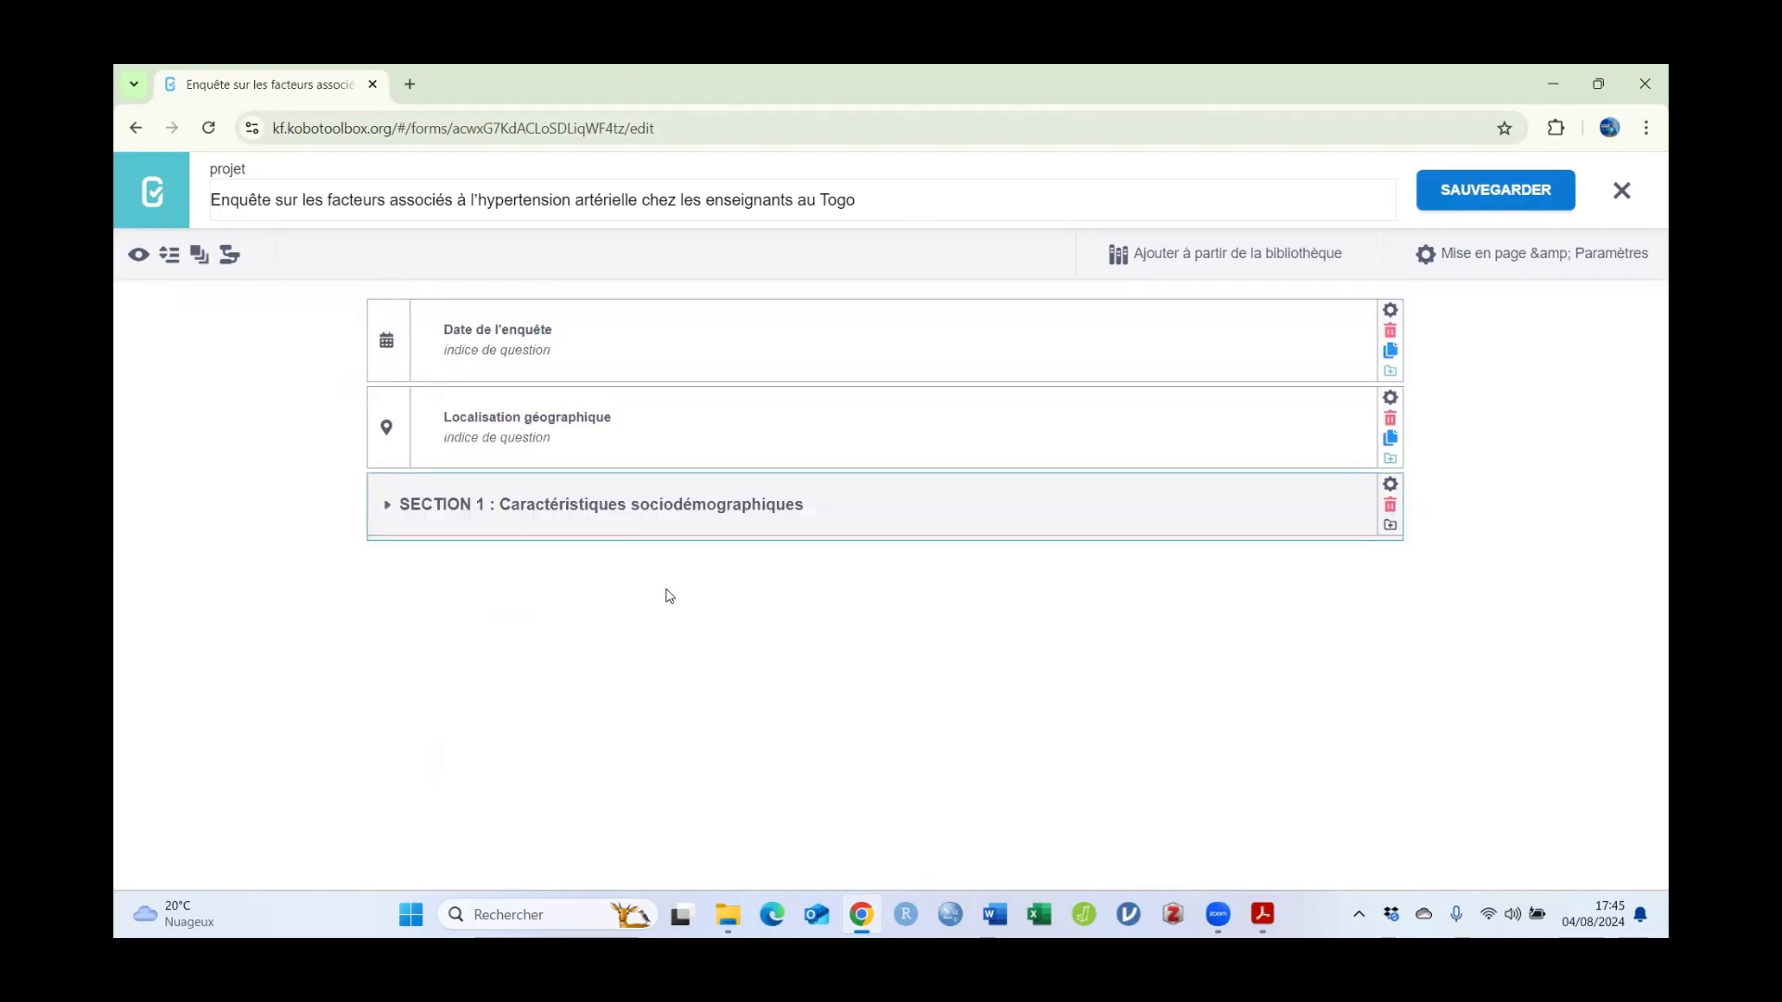
{"action": "left_click", "coordinate": [386, 509]}
{"action": "scroll", "coordinate": [473, 496], "scroll_direction": "down", "scroll_amount": 2}
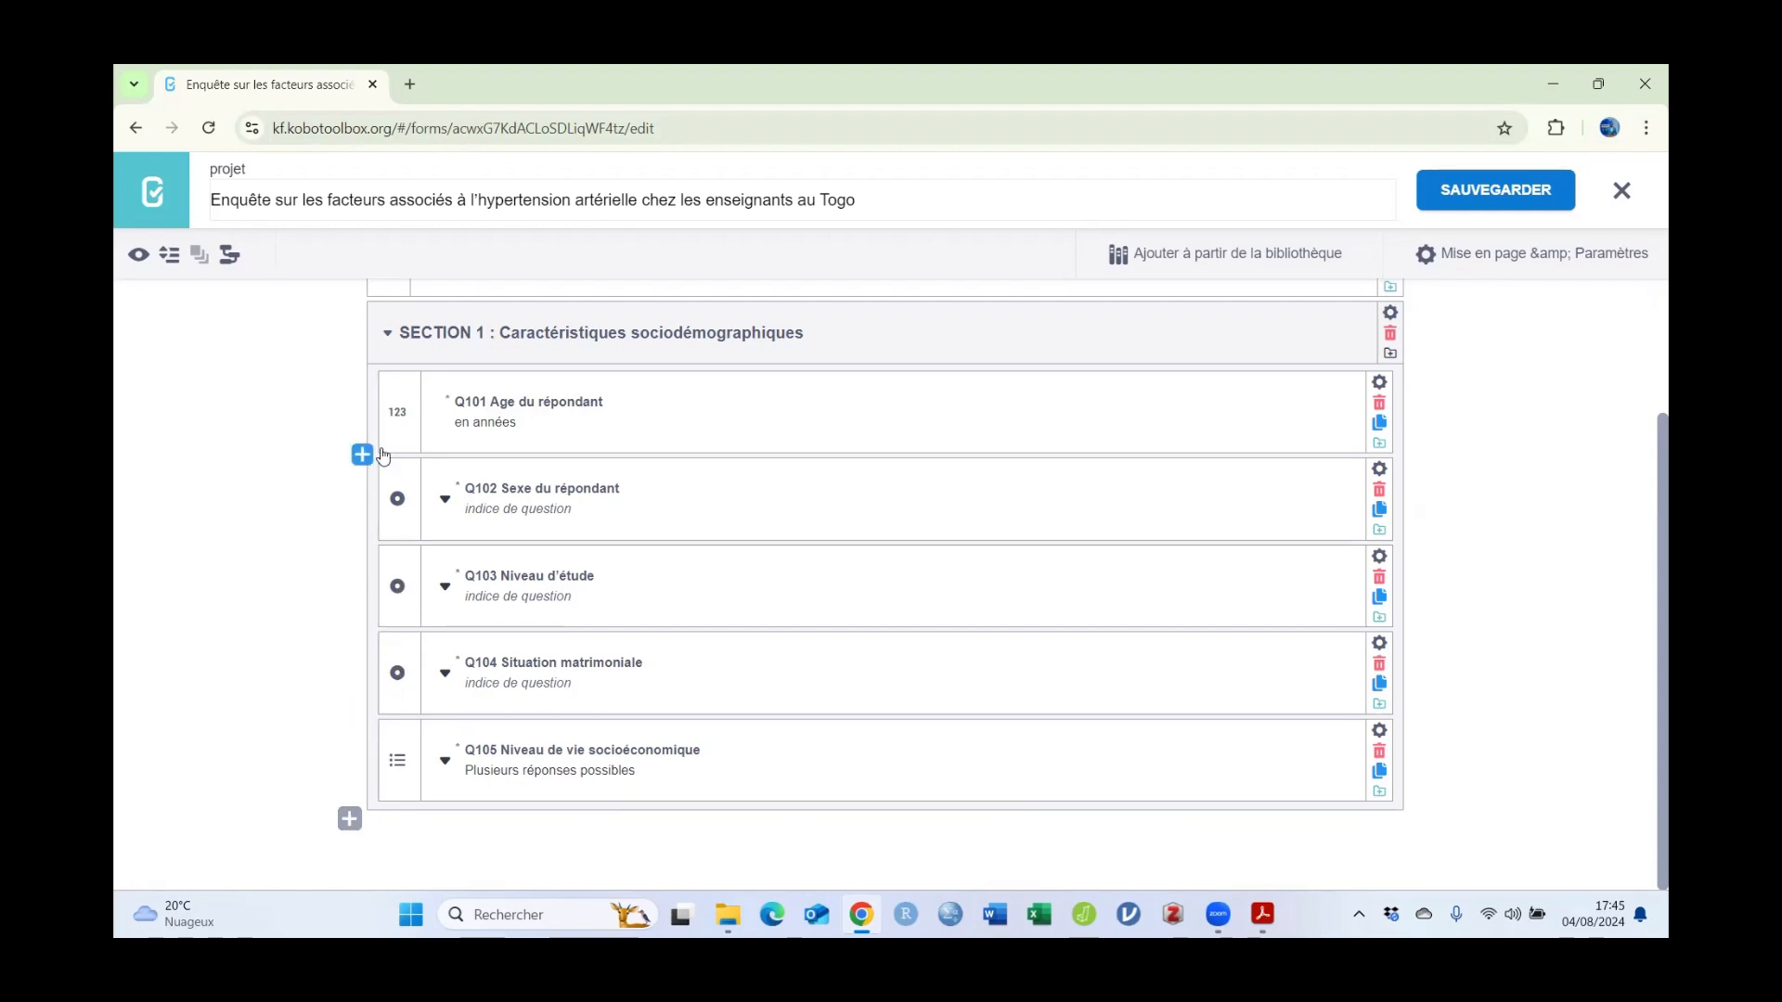
Step: Open a new question entry after Q101, dismiss it, and collapse the Section 1 group
{"action": "left_click", "coordinate": [362, 454]}
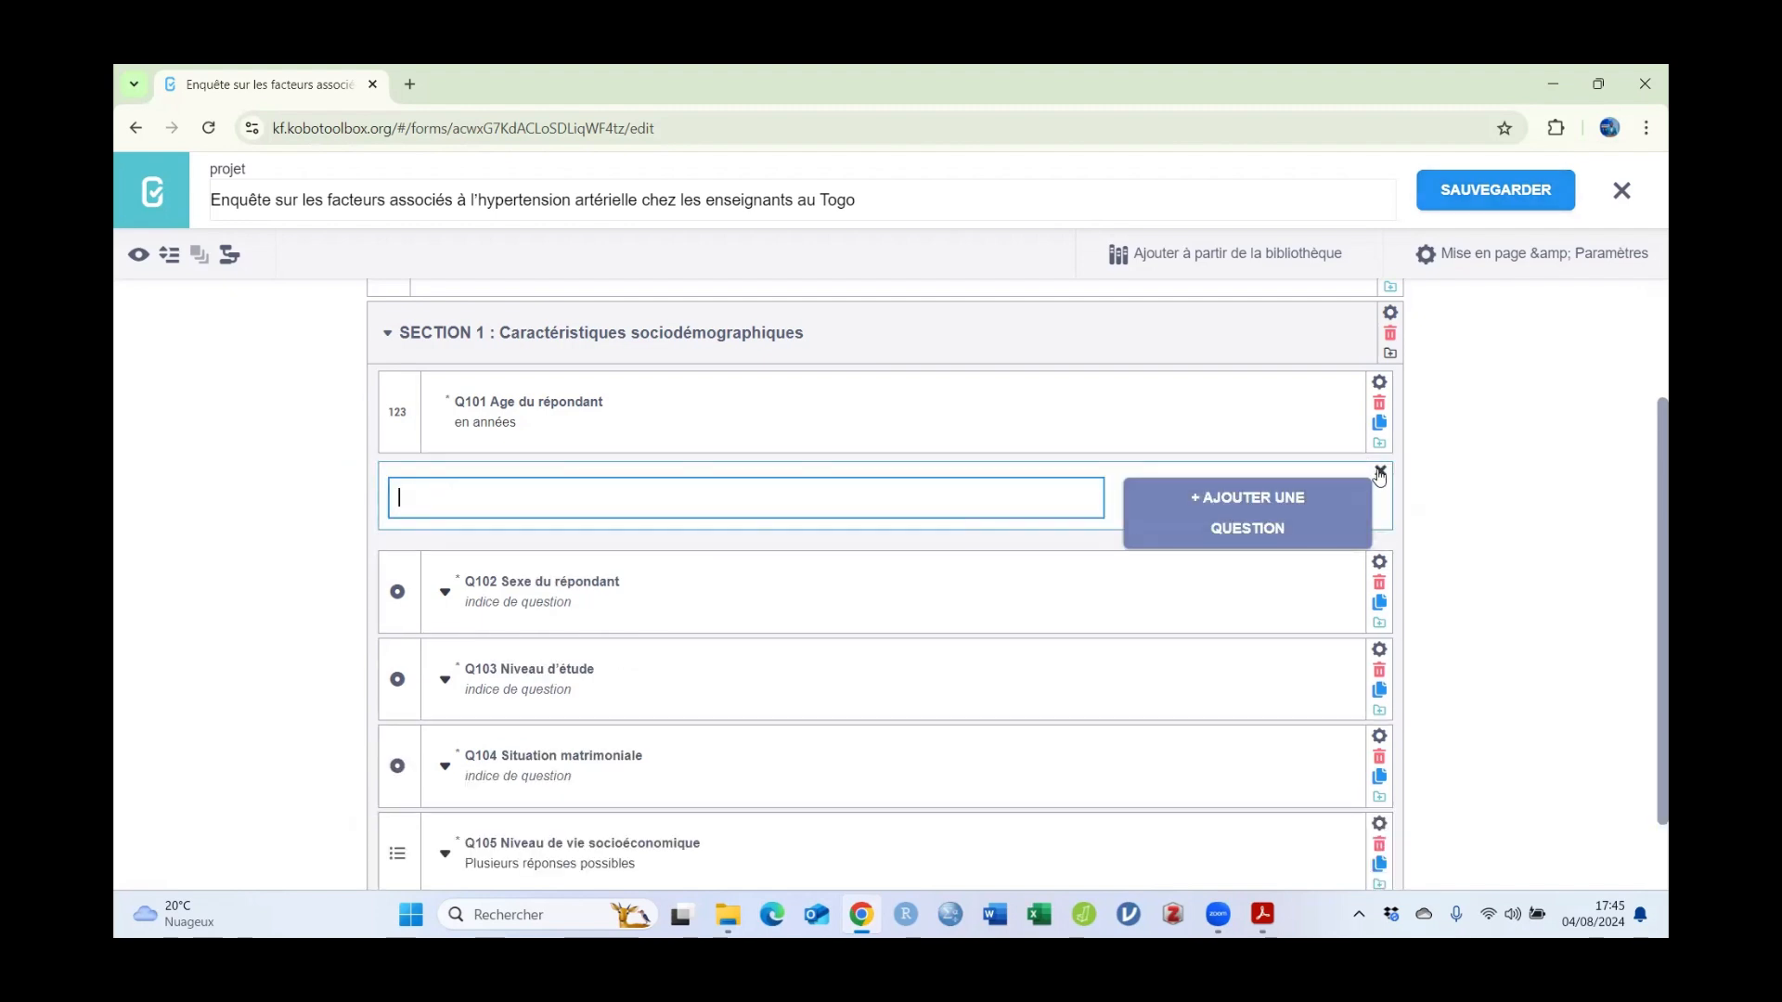
{"action": "left_click", "coordinate": [1380, 472]}
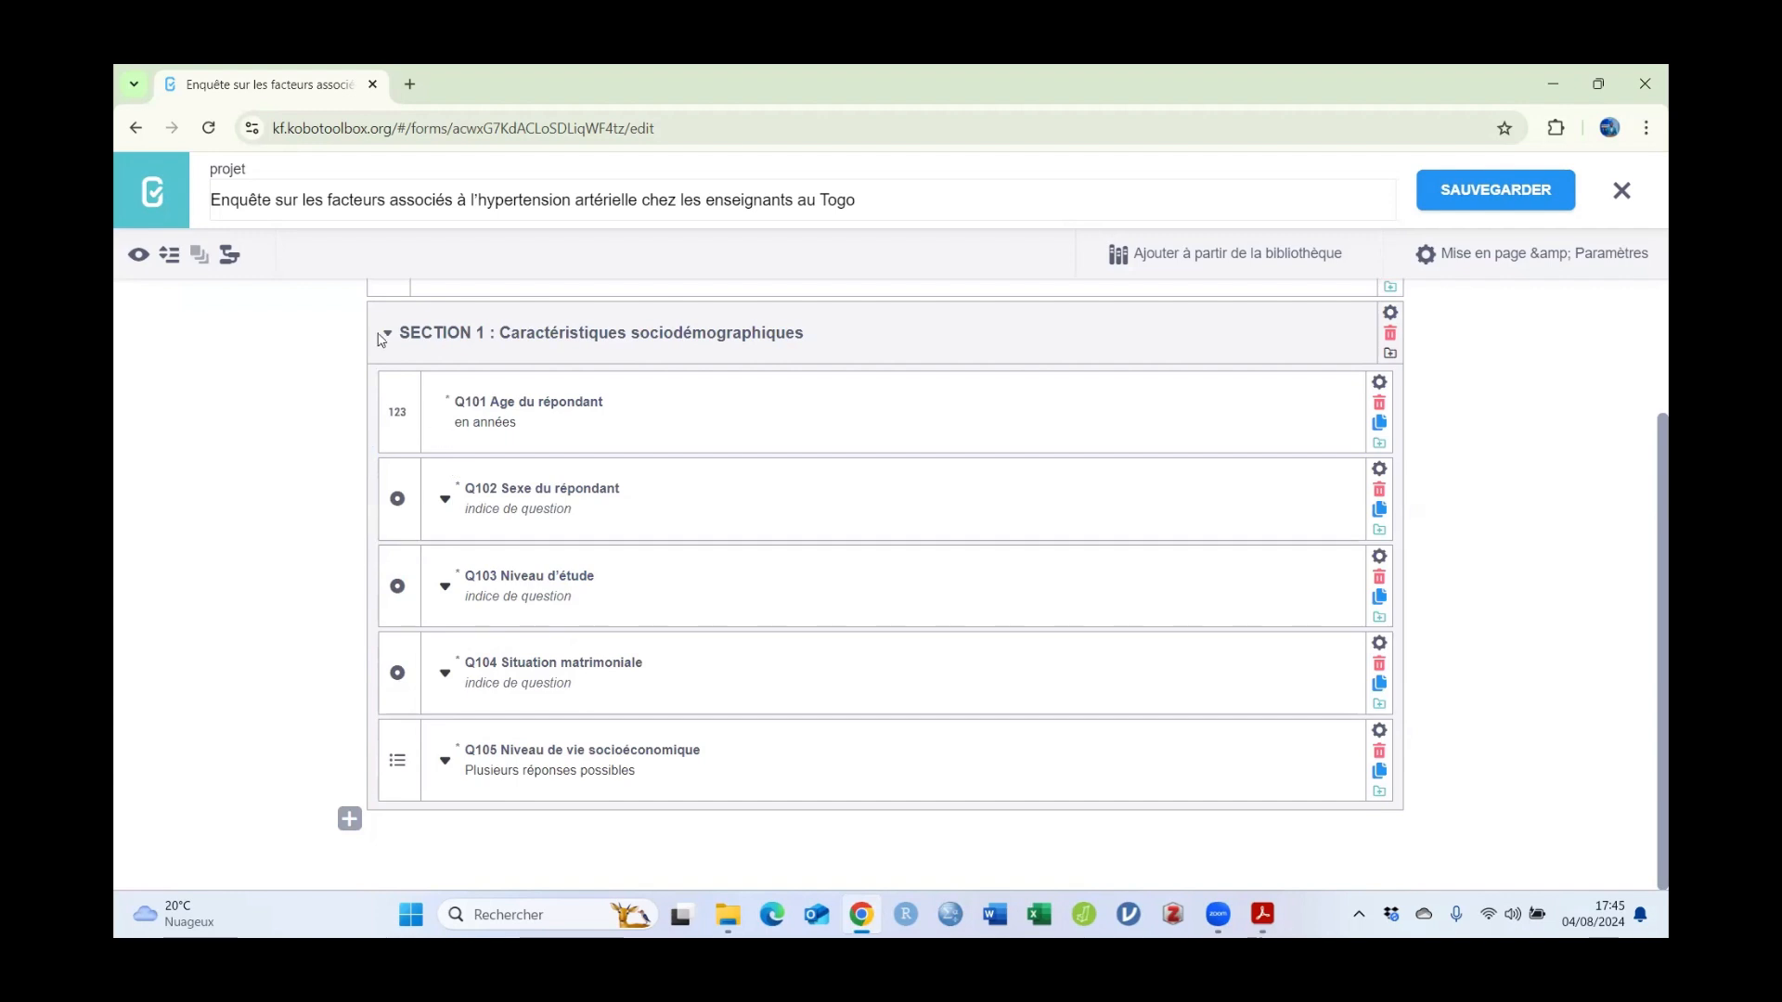
{"action": "left_click", "coordinate": [386, 336]}
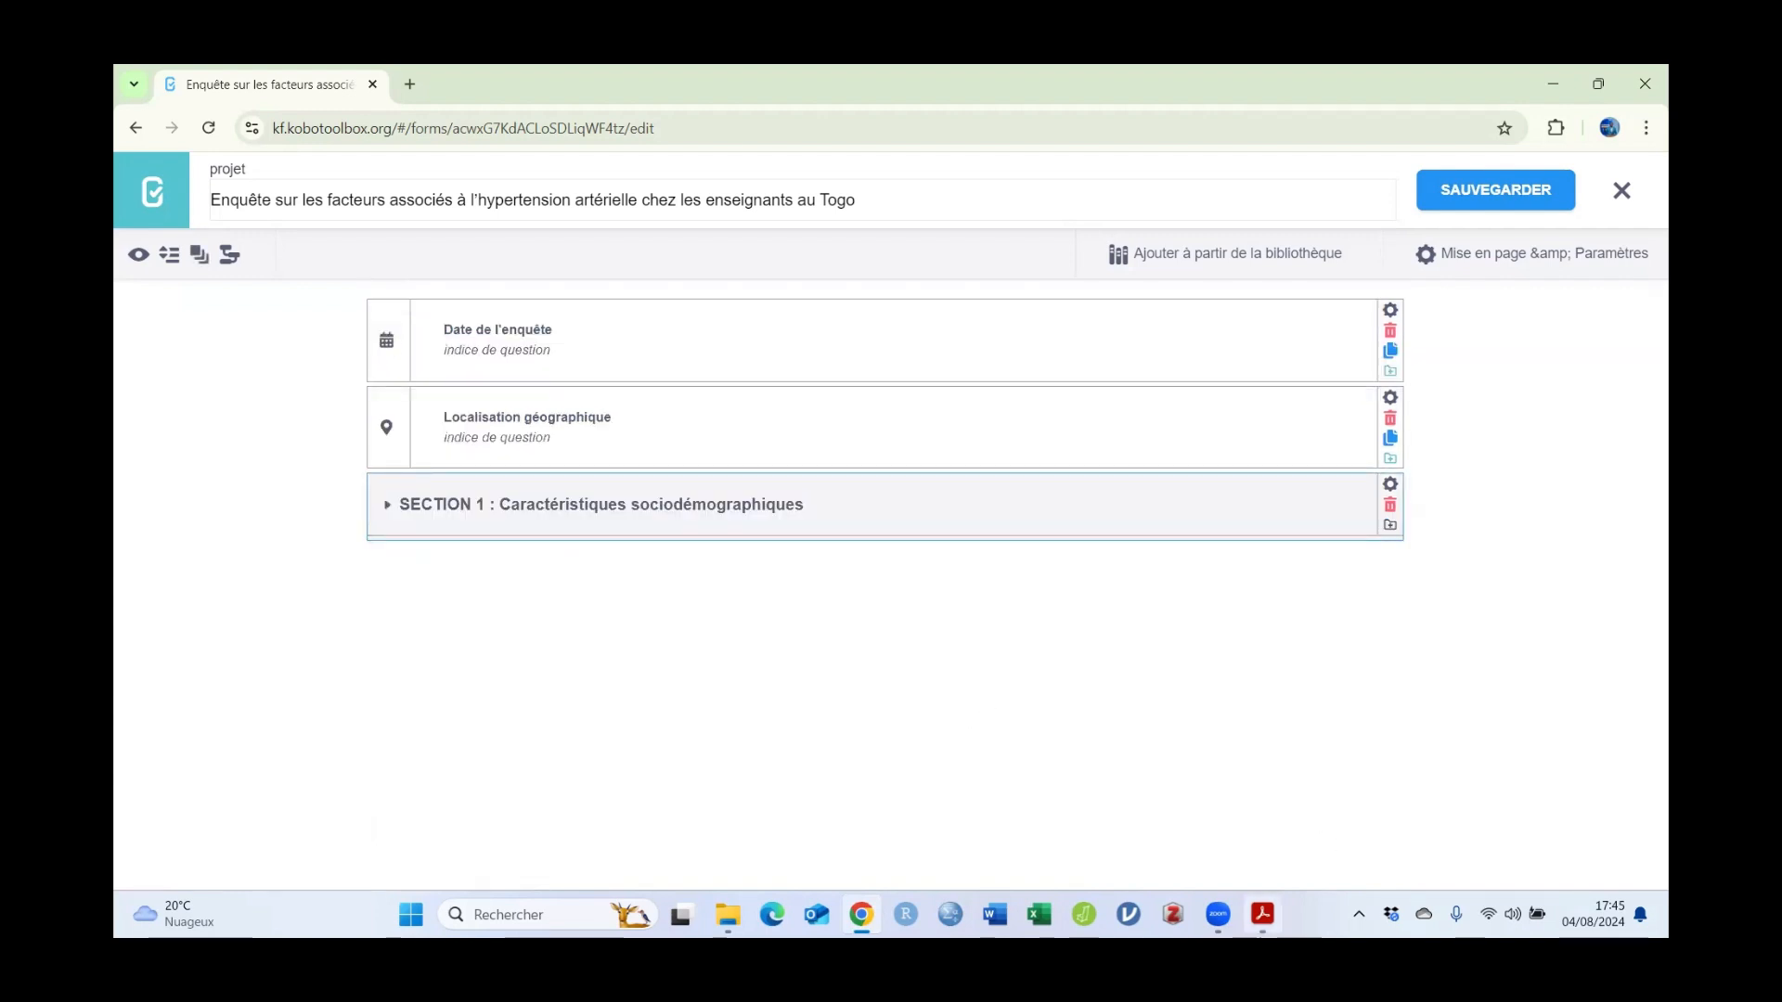
Step: Switch to the PDF questionnaire and copy "Q201 Selon vous, quels sont les facteurs de risque de l'obésité ?" from Section 2
{"action": "left_click", "coordinate": [1262, 914]}
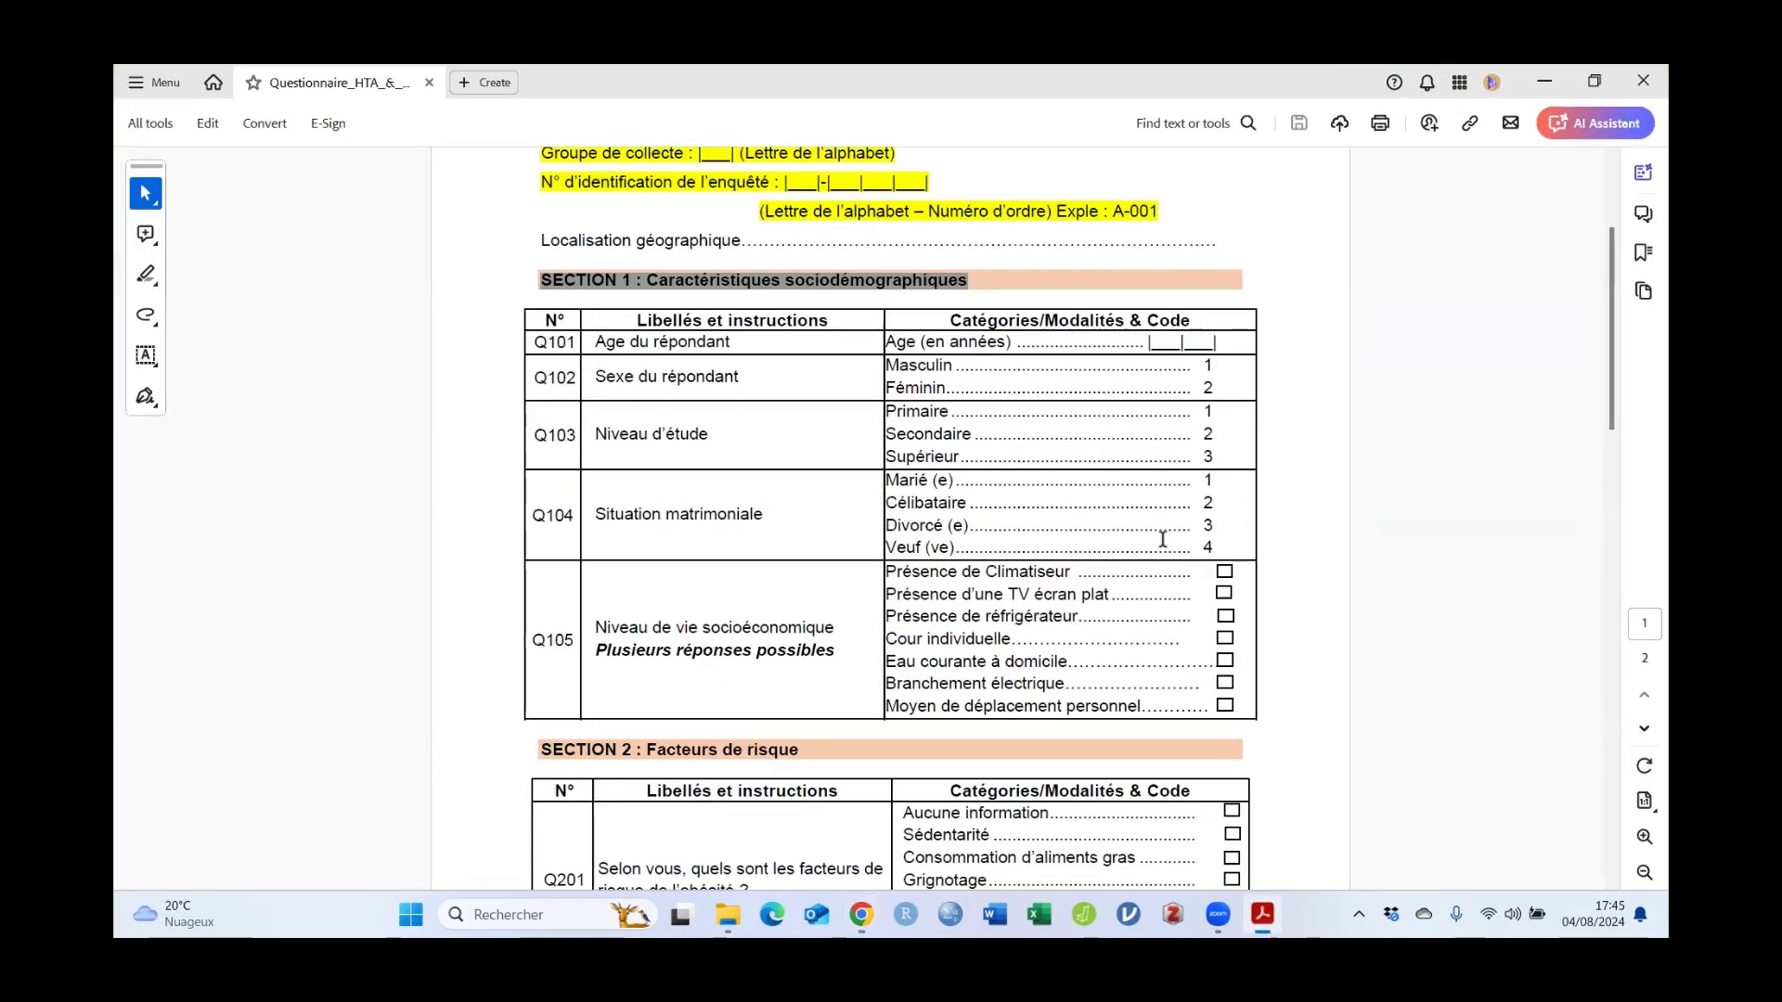
{"action": "scroll", "coordinate": [1163, 536], "scroll_direction": "down", "scroll_amount": 3}
{"action": "scroll", "coordinate": [1162, 537], "scroll_direction": "down", "scroll_amount": 3}
{"action": "scroll", "coordinate": [1165, 537], "scroll_direction": "down", "scroll_amount": 3}
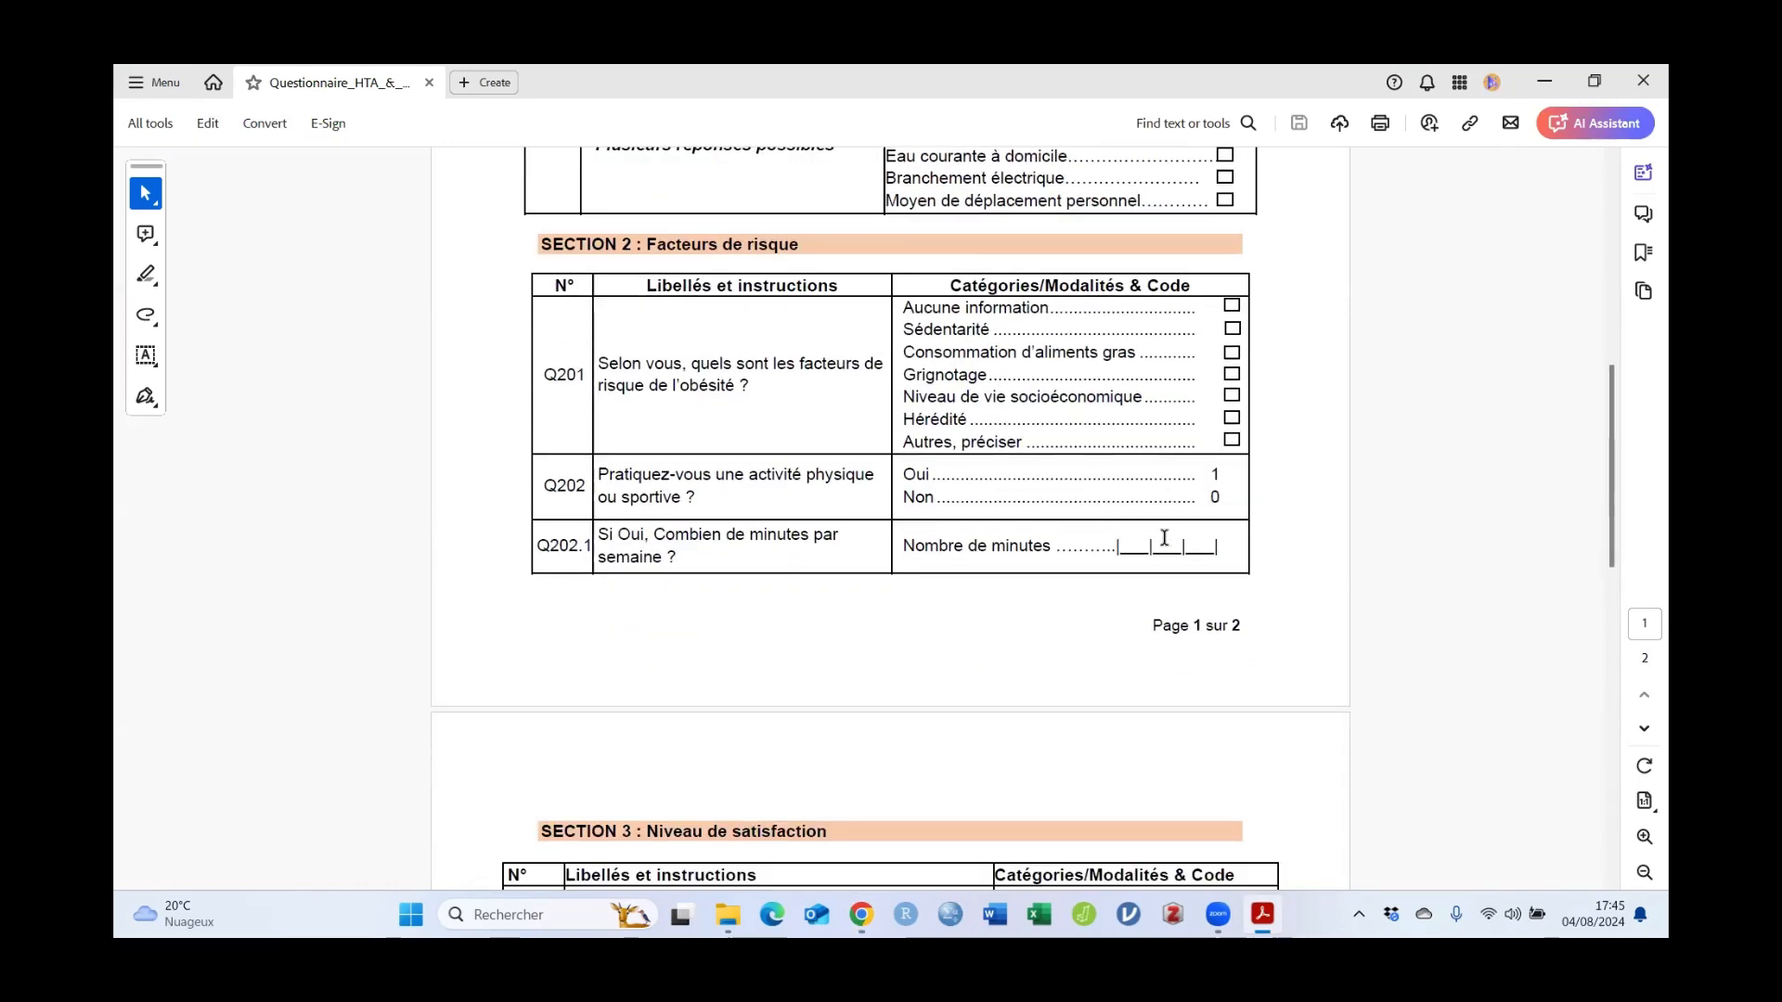
{"action": "scroll", "coordinate": [1167, 538], "scroll_direction": "up", "scroll_amount": 2}
{"action": "scroll", "coordinate": [1169, 538], "scroll_direction": "up", "scroll_amount": 3}
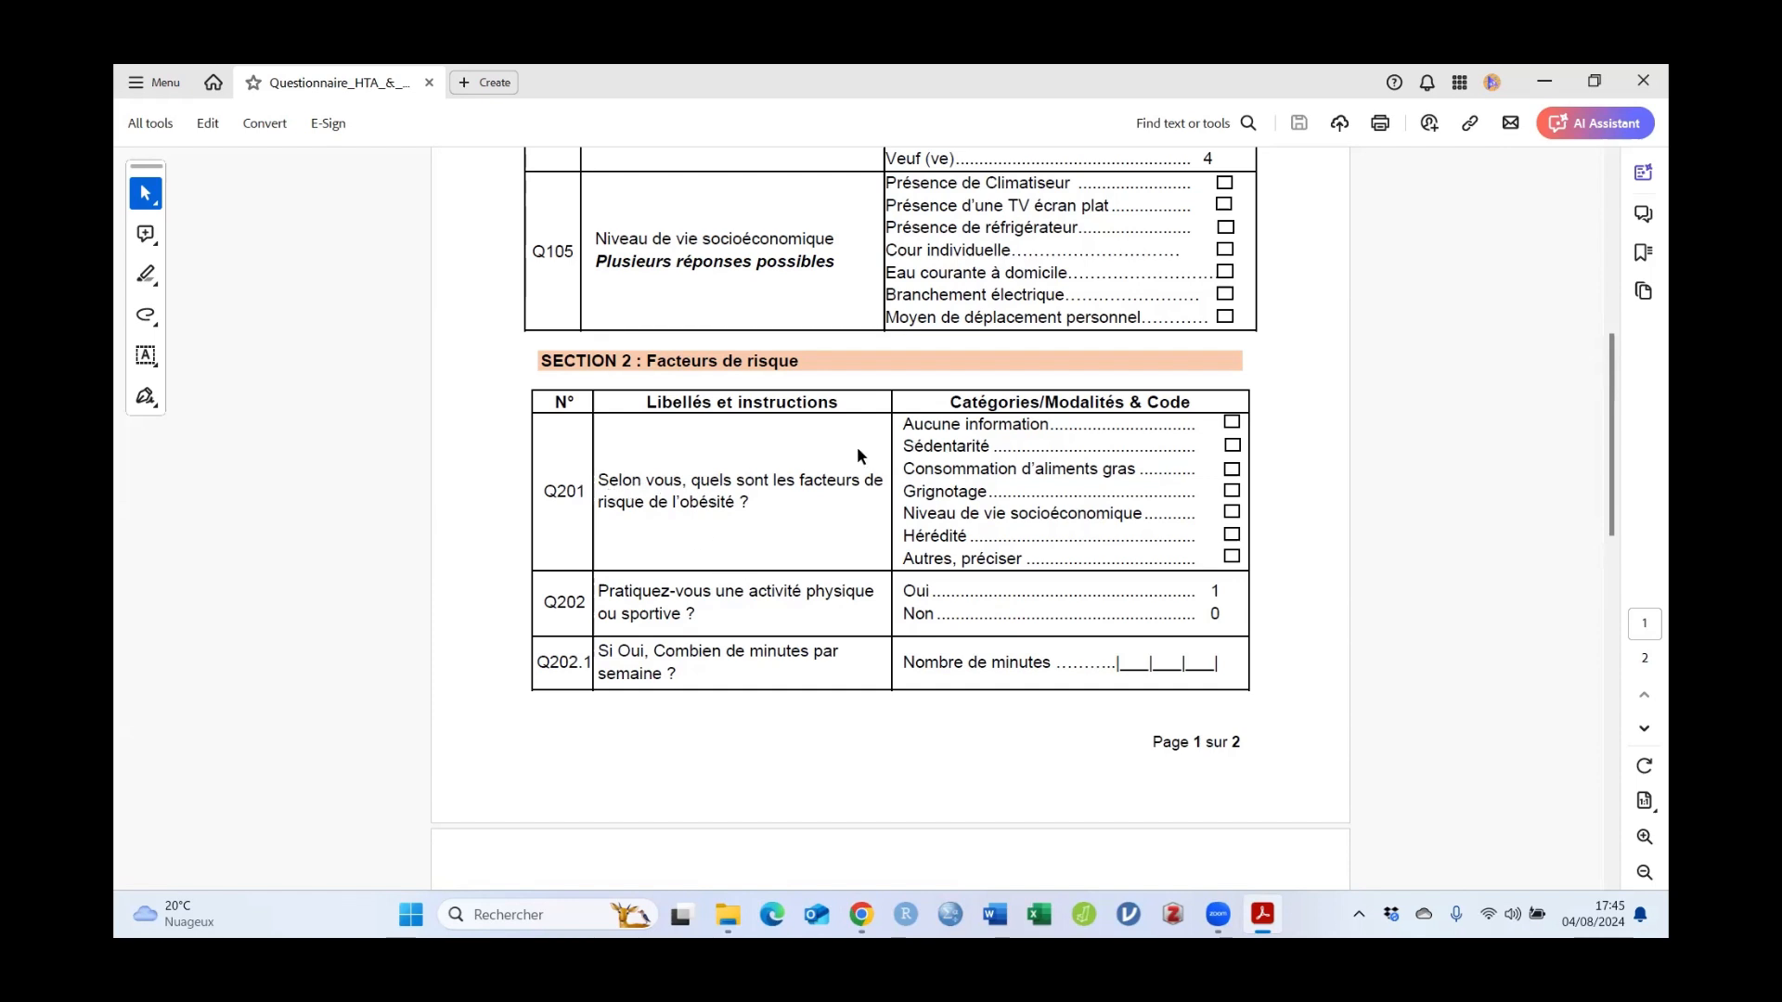
{"action": "left_click_drag", "start_coordinate": [754, 504], "coordinate": [555, 488]}
{"action": "right_click", "coordinate": [711, 496]}
{"action": "left_click", "coordinate": [682, 506]}
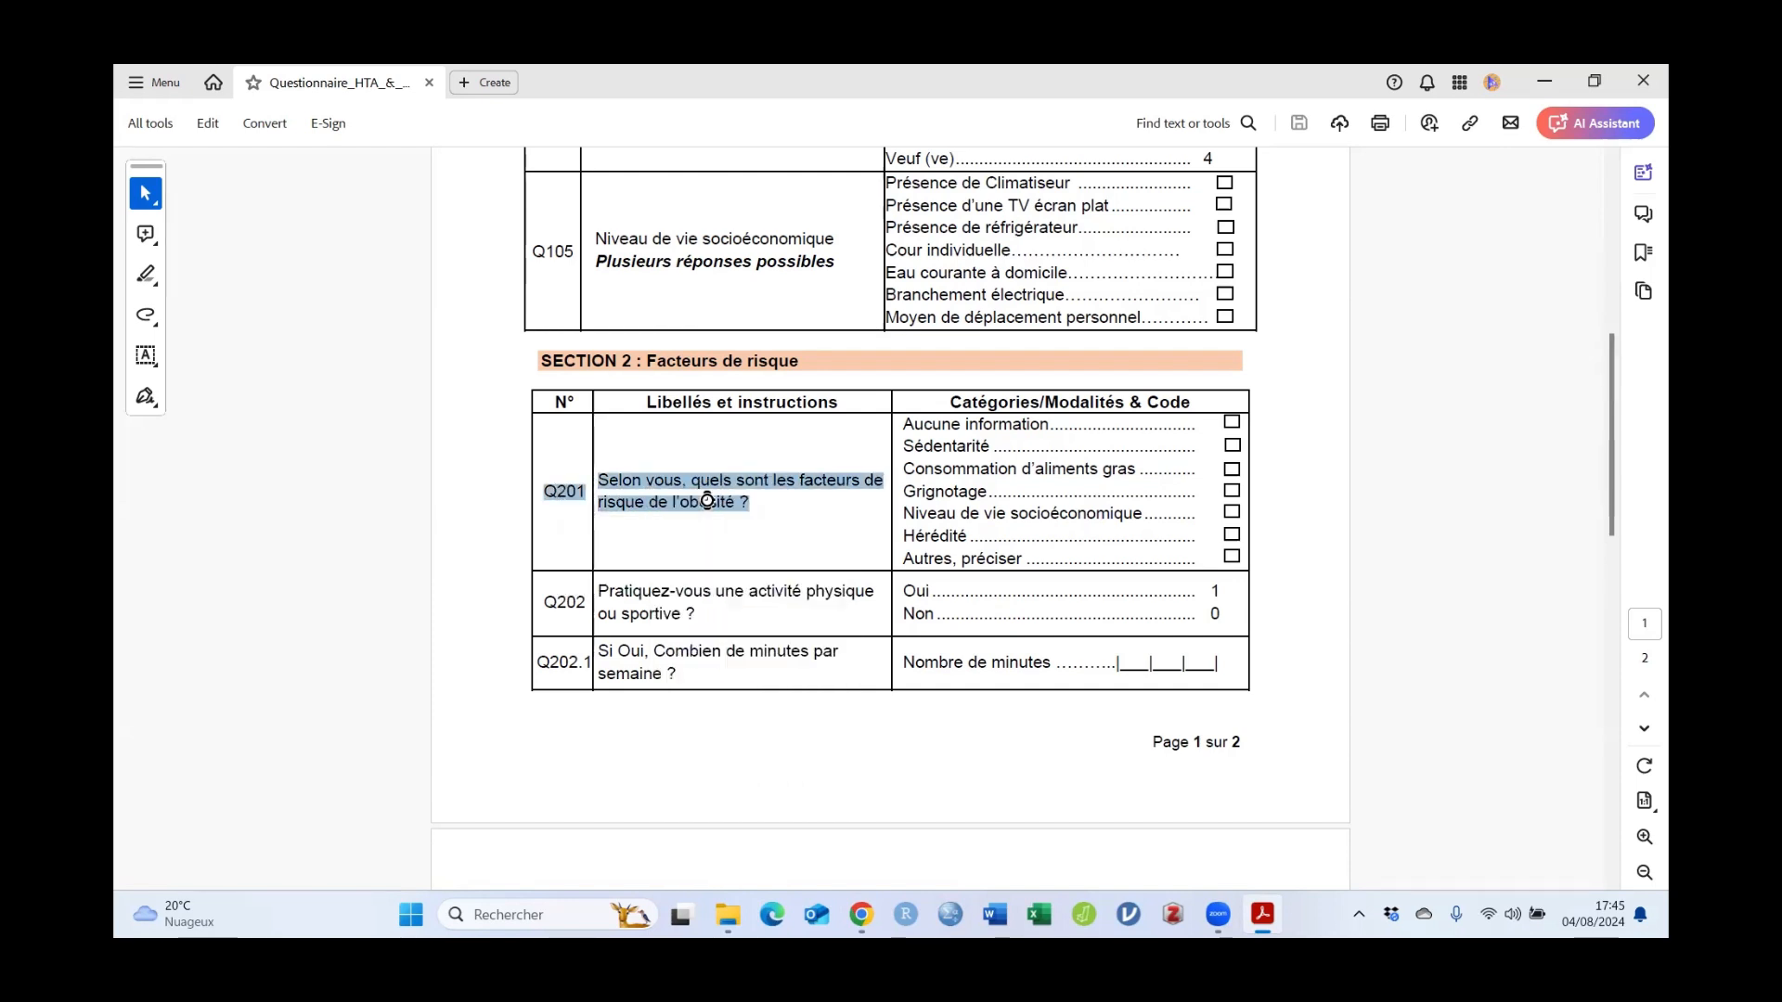
Step: Switch back to the KoboToolbox form
{"action": "key", "text": "alt+Tab"}
{"action": "mouse_move", "coordinate": [348, 557]}
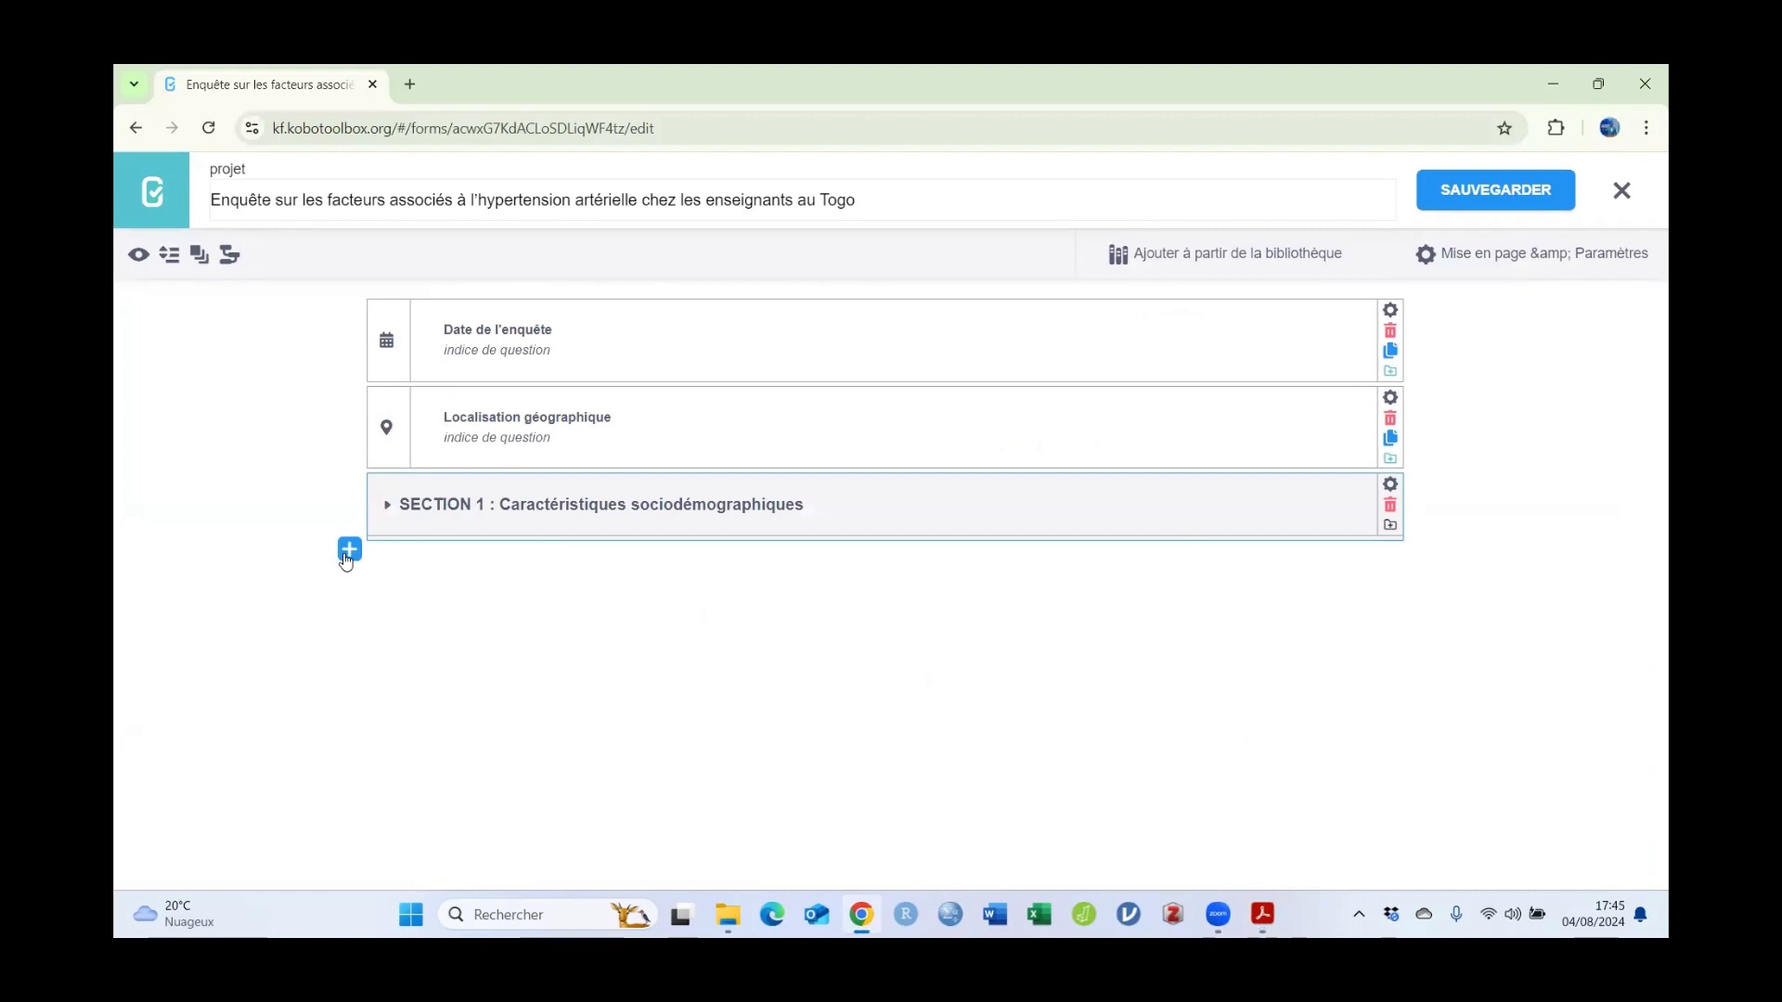
{"action": "left_click", "coordinate": [387, 504]}
{"action": "scroll", "coordinate": [553, 566], "scroll_direction": "down", "scroll_amount": 2}
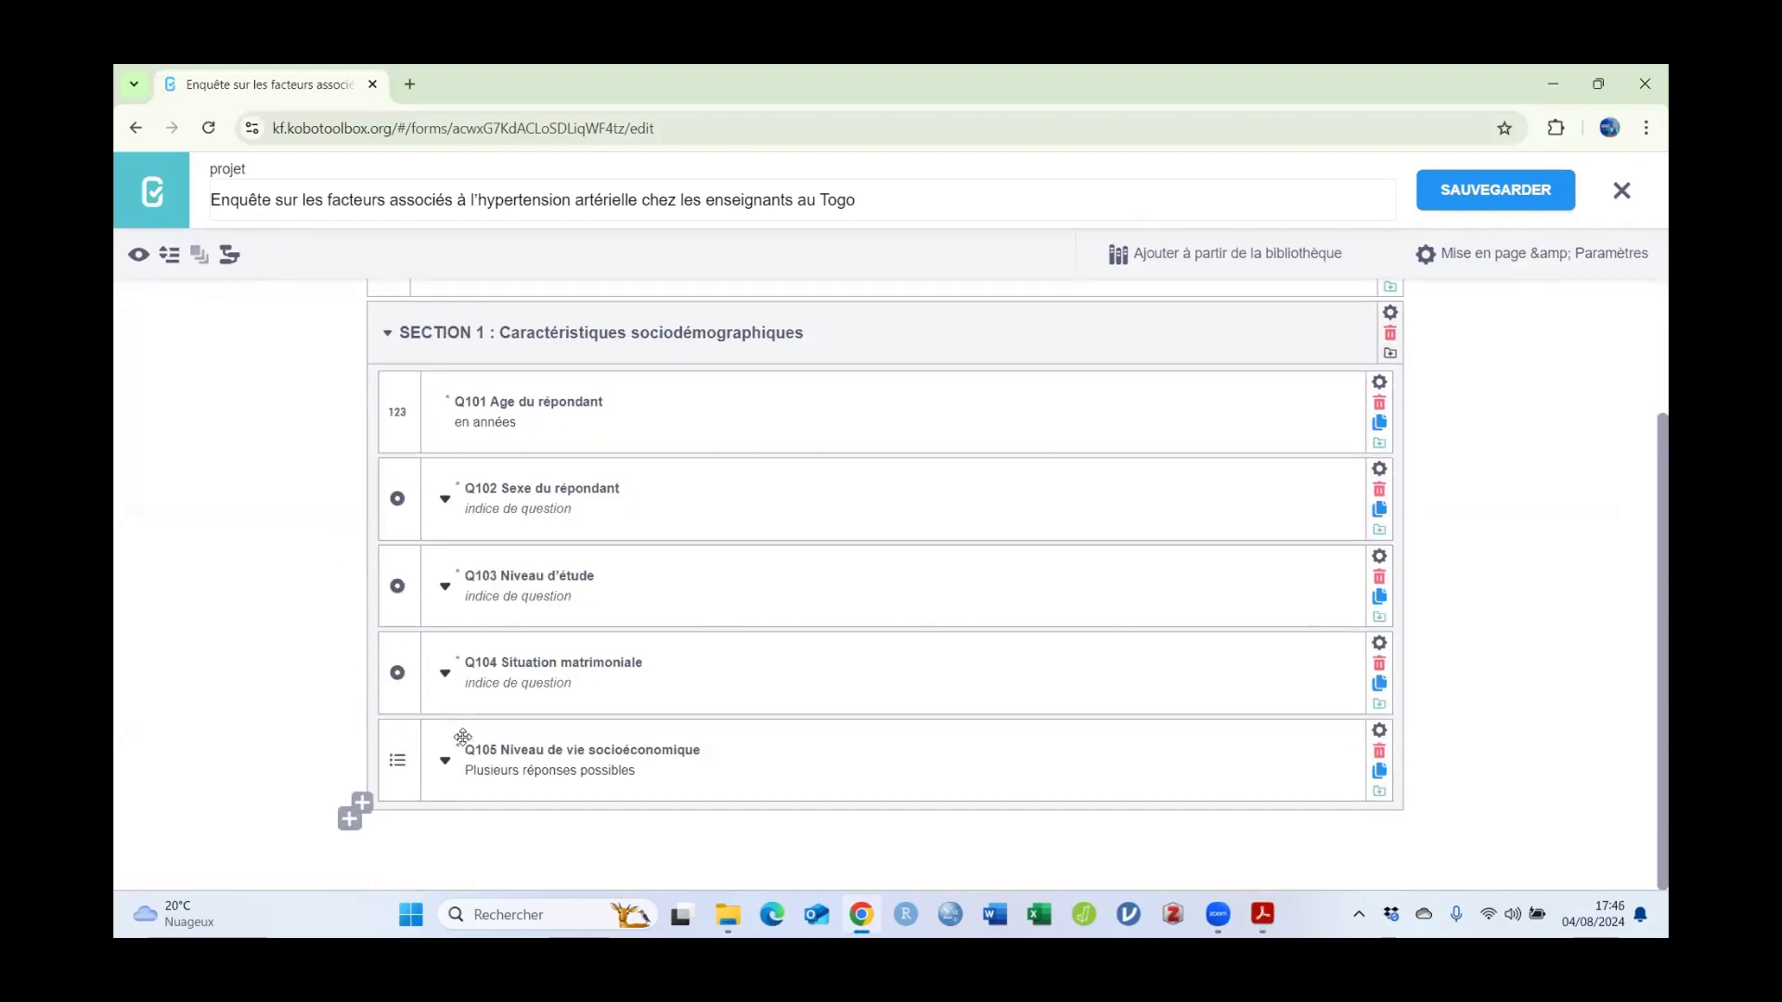
{"action": "mouse_move", "coordinate": [367, 805]}
{"action": "left_click", "coordinate": [362, 804]}
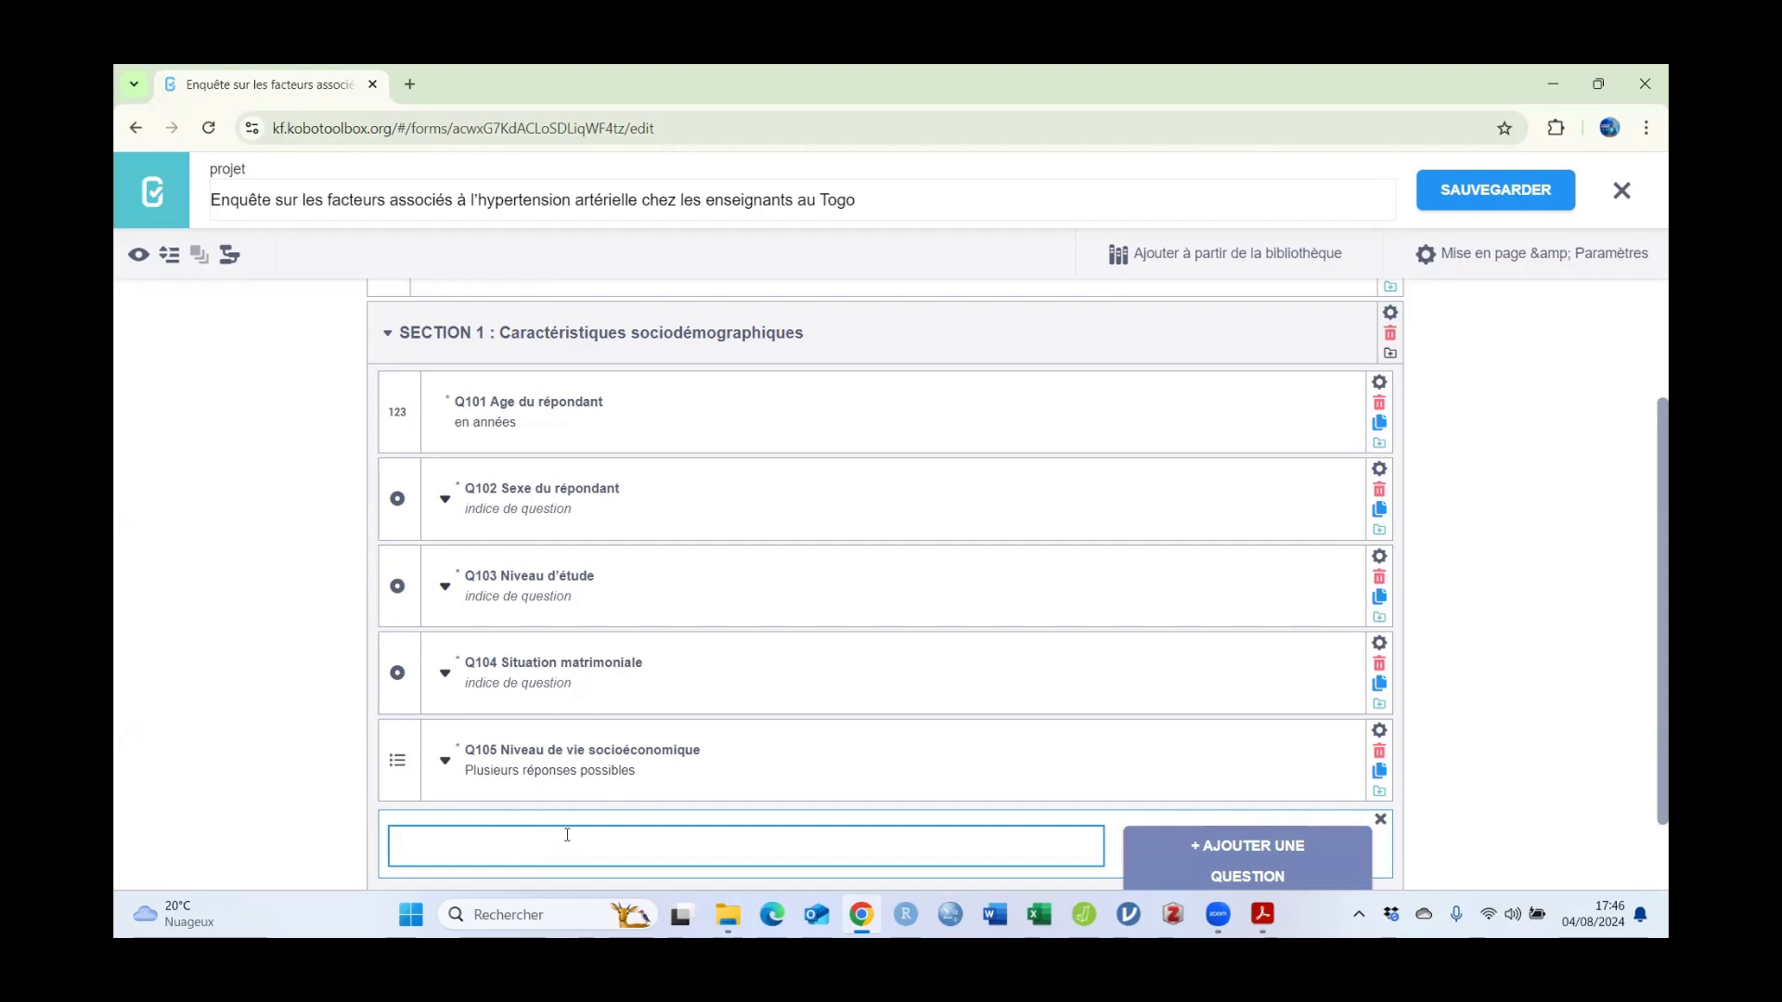
{"action": "scroll", "coordinate": [458, 782], "scroll_direction": "down", "scroll_amount": 1}
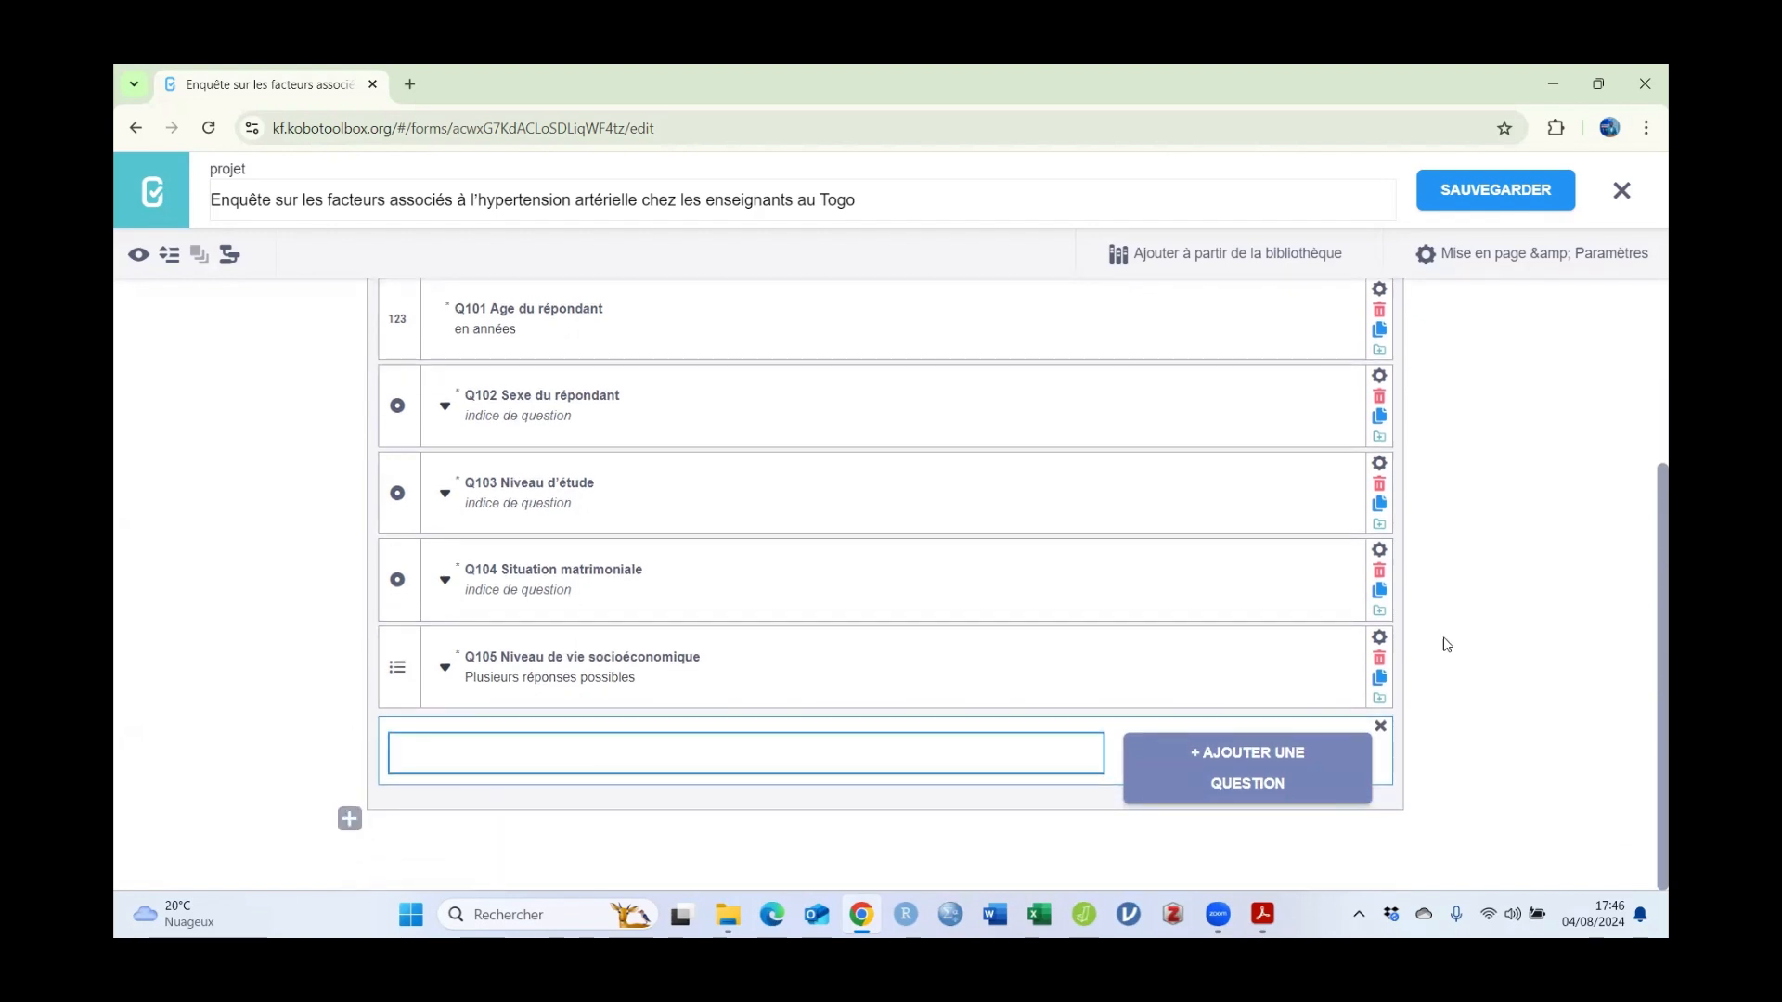
{"action": "left_click", "coordinate": [1381, 729]}
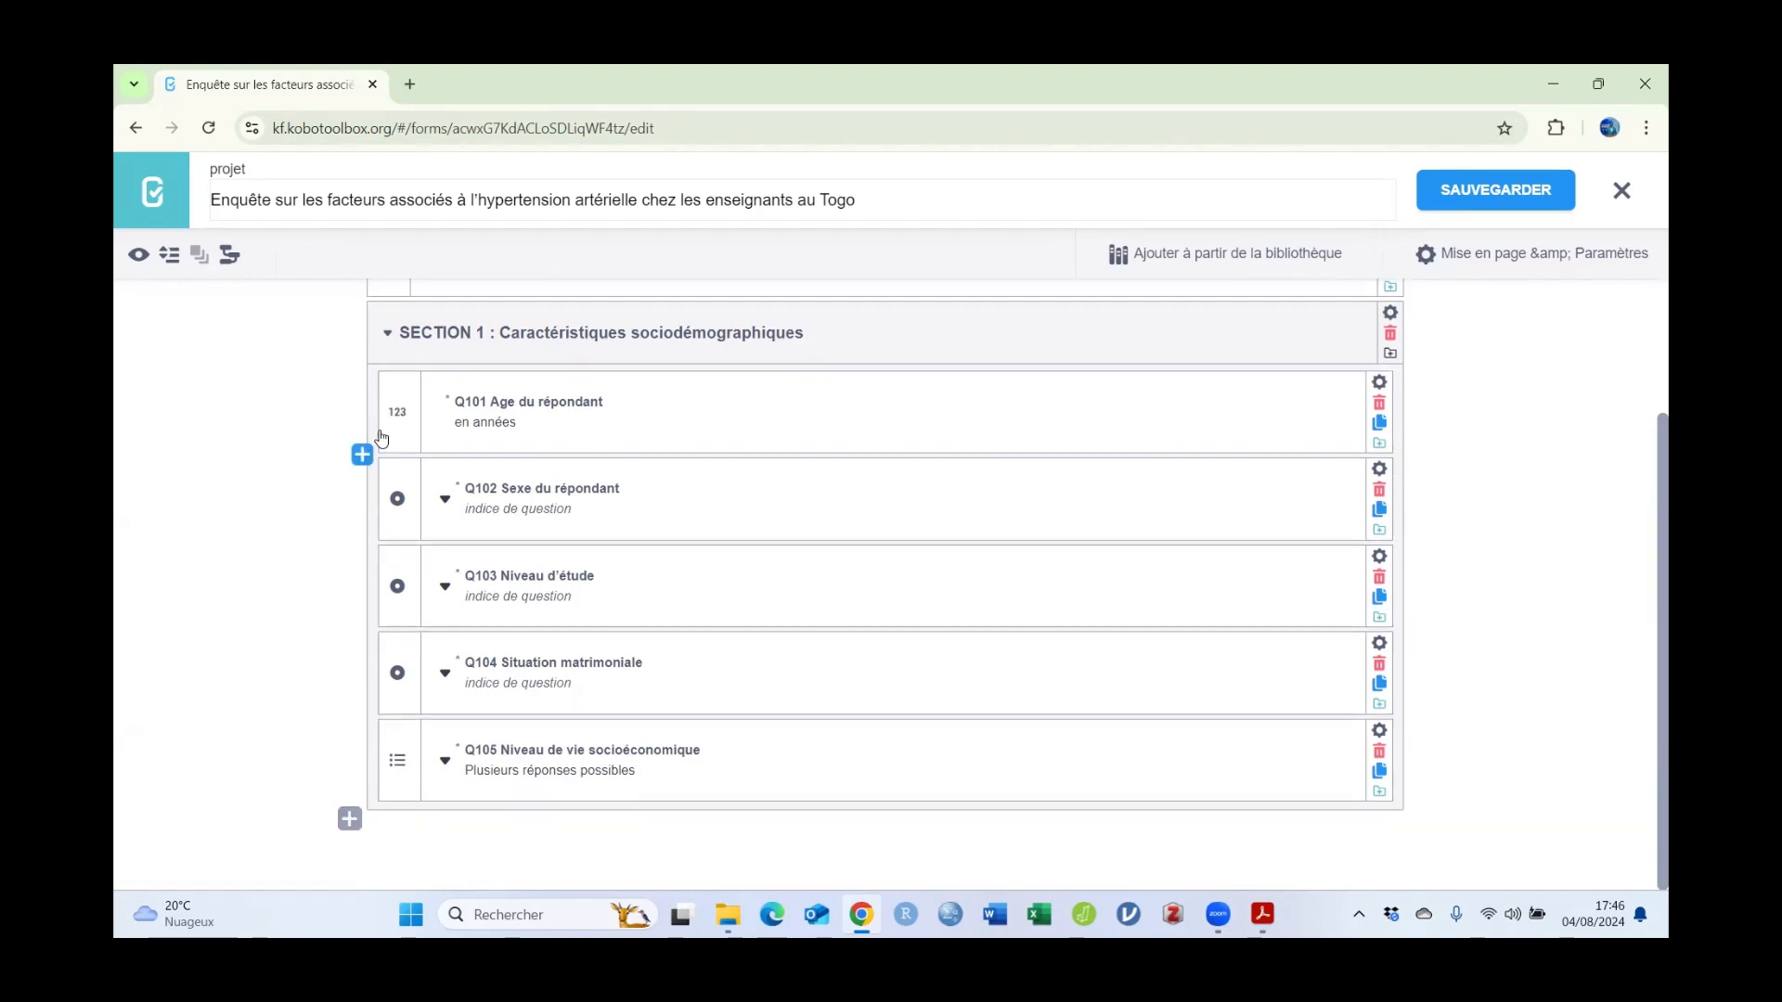
{"action": "left_click", "coordinate": [387, 336]}
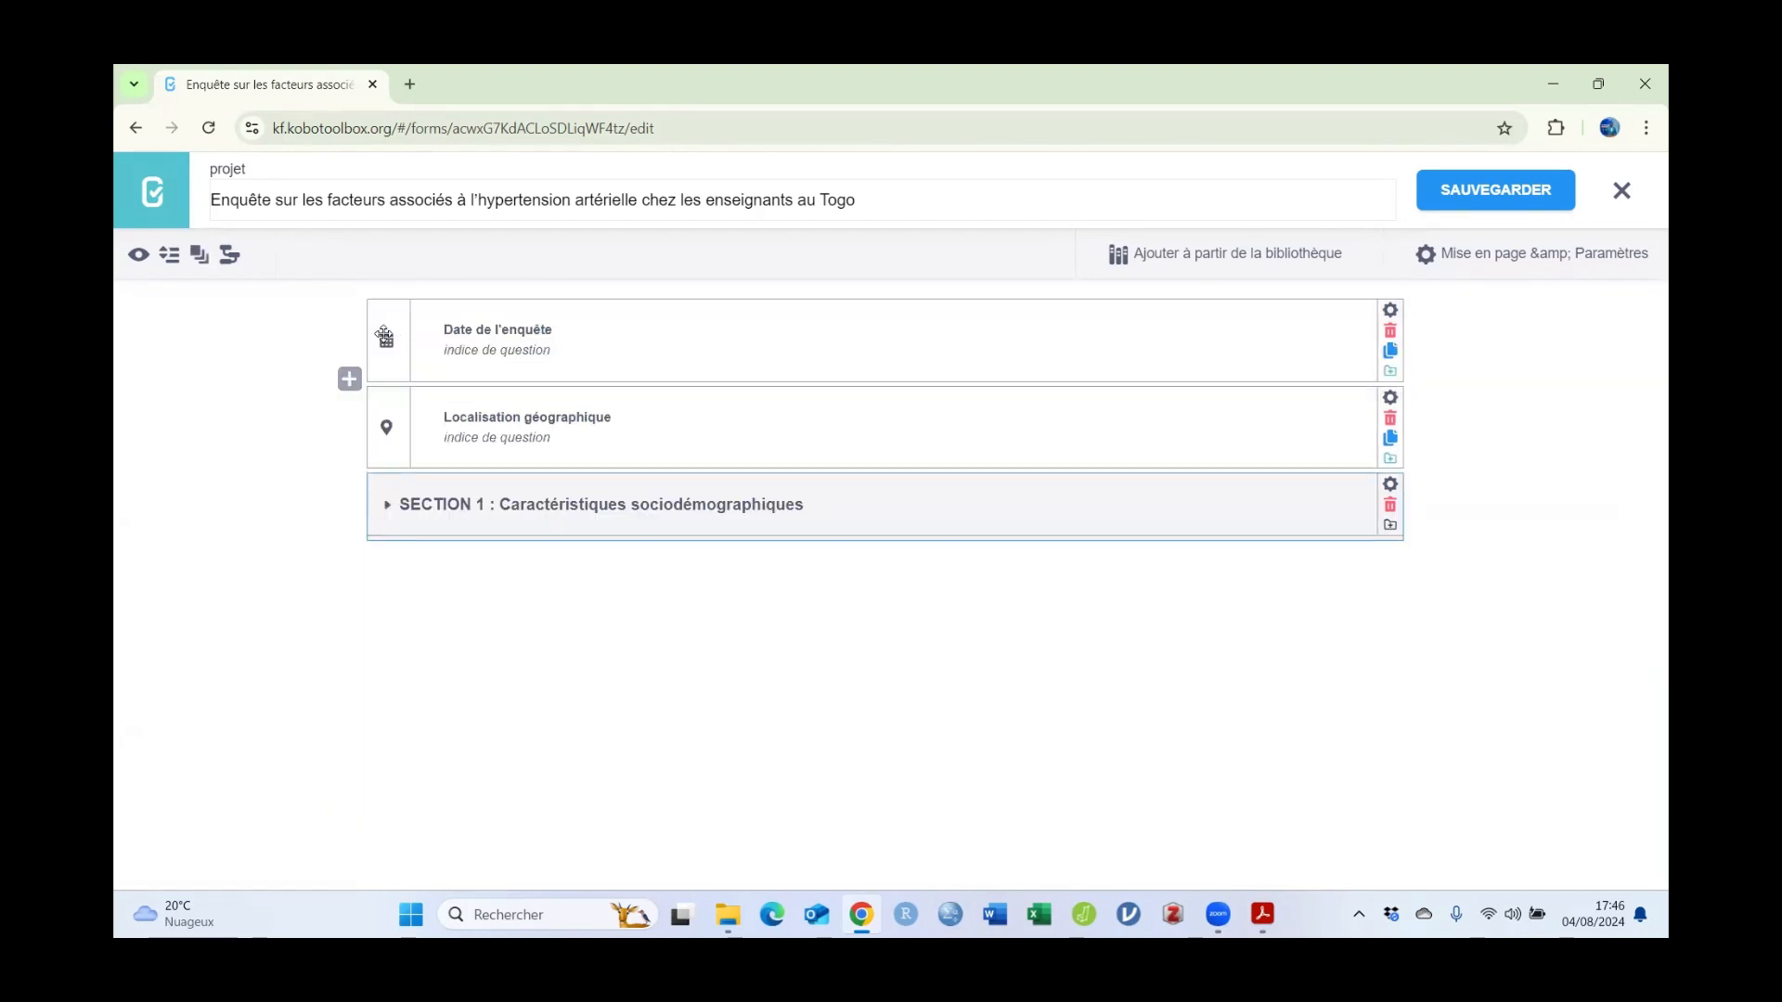
Step: Below the collapsed Section 1 group, add the copied "Q201 Selon vous, quels sont les facteurs de risque de l'obésité ?" as a select-many question
{"action": "left_click", "coordinate": [350, 547]}
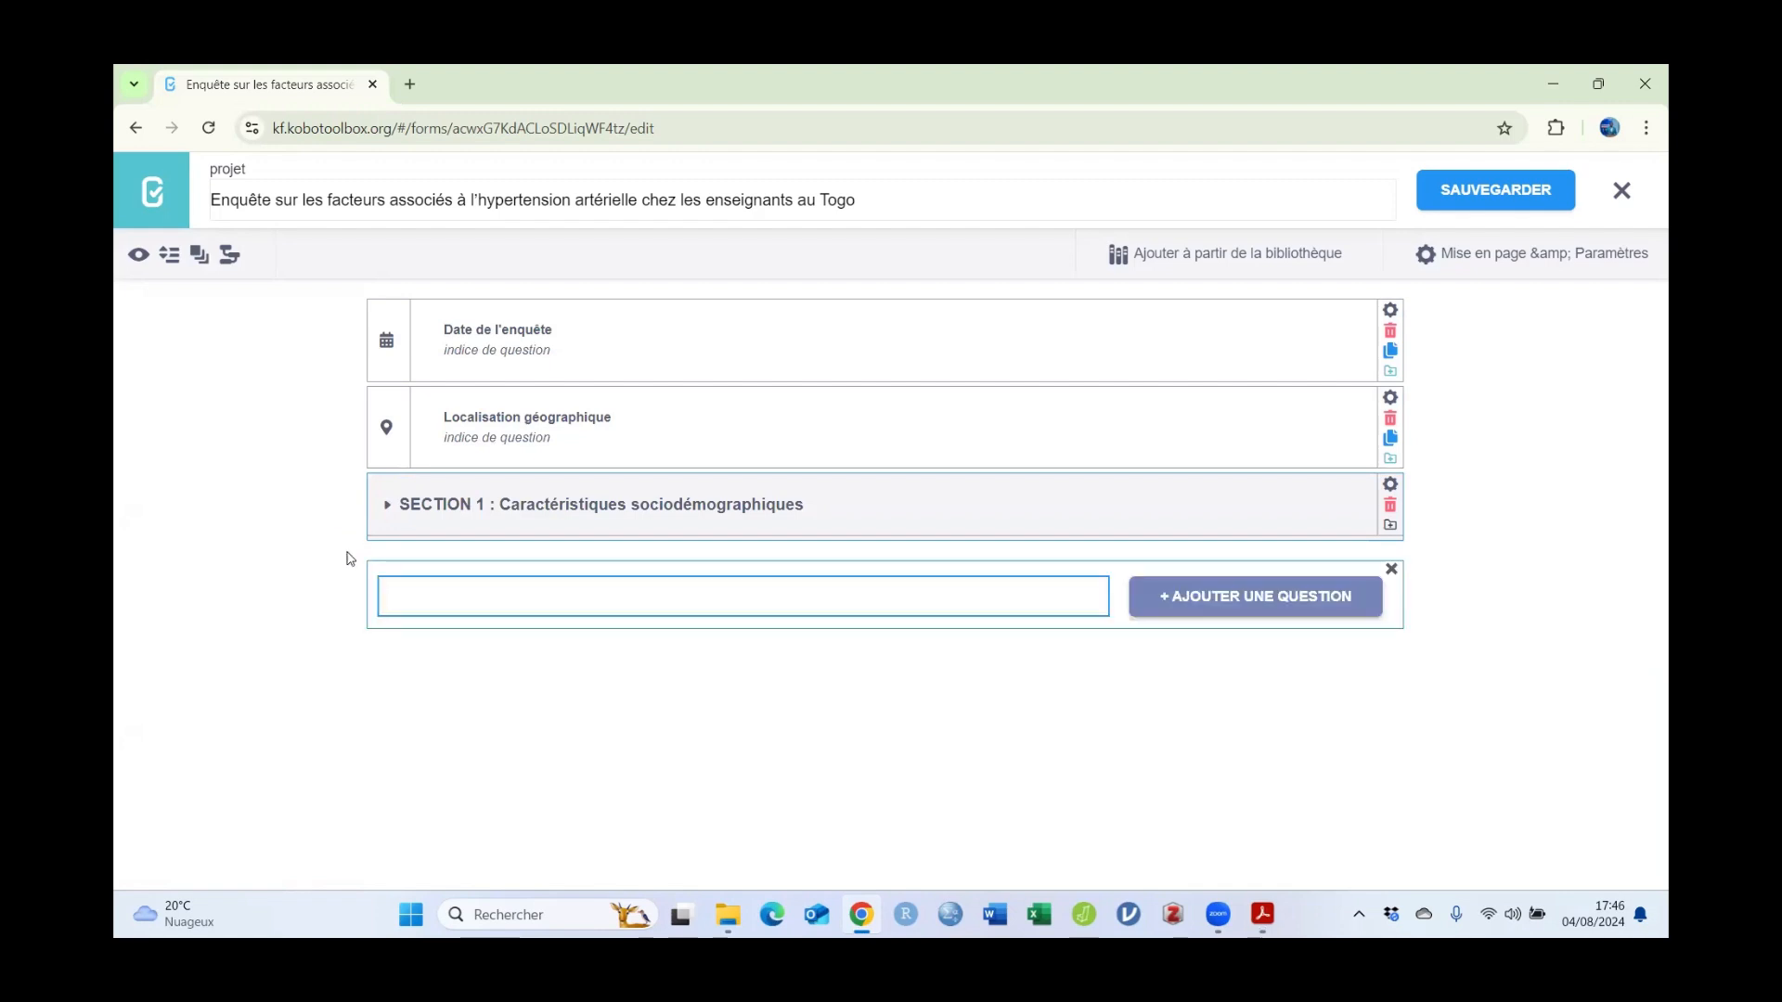
{"action": "right_click", "coordinate": [492, 598]}
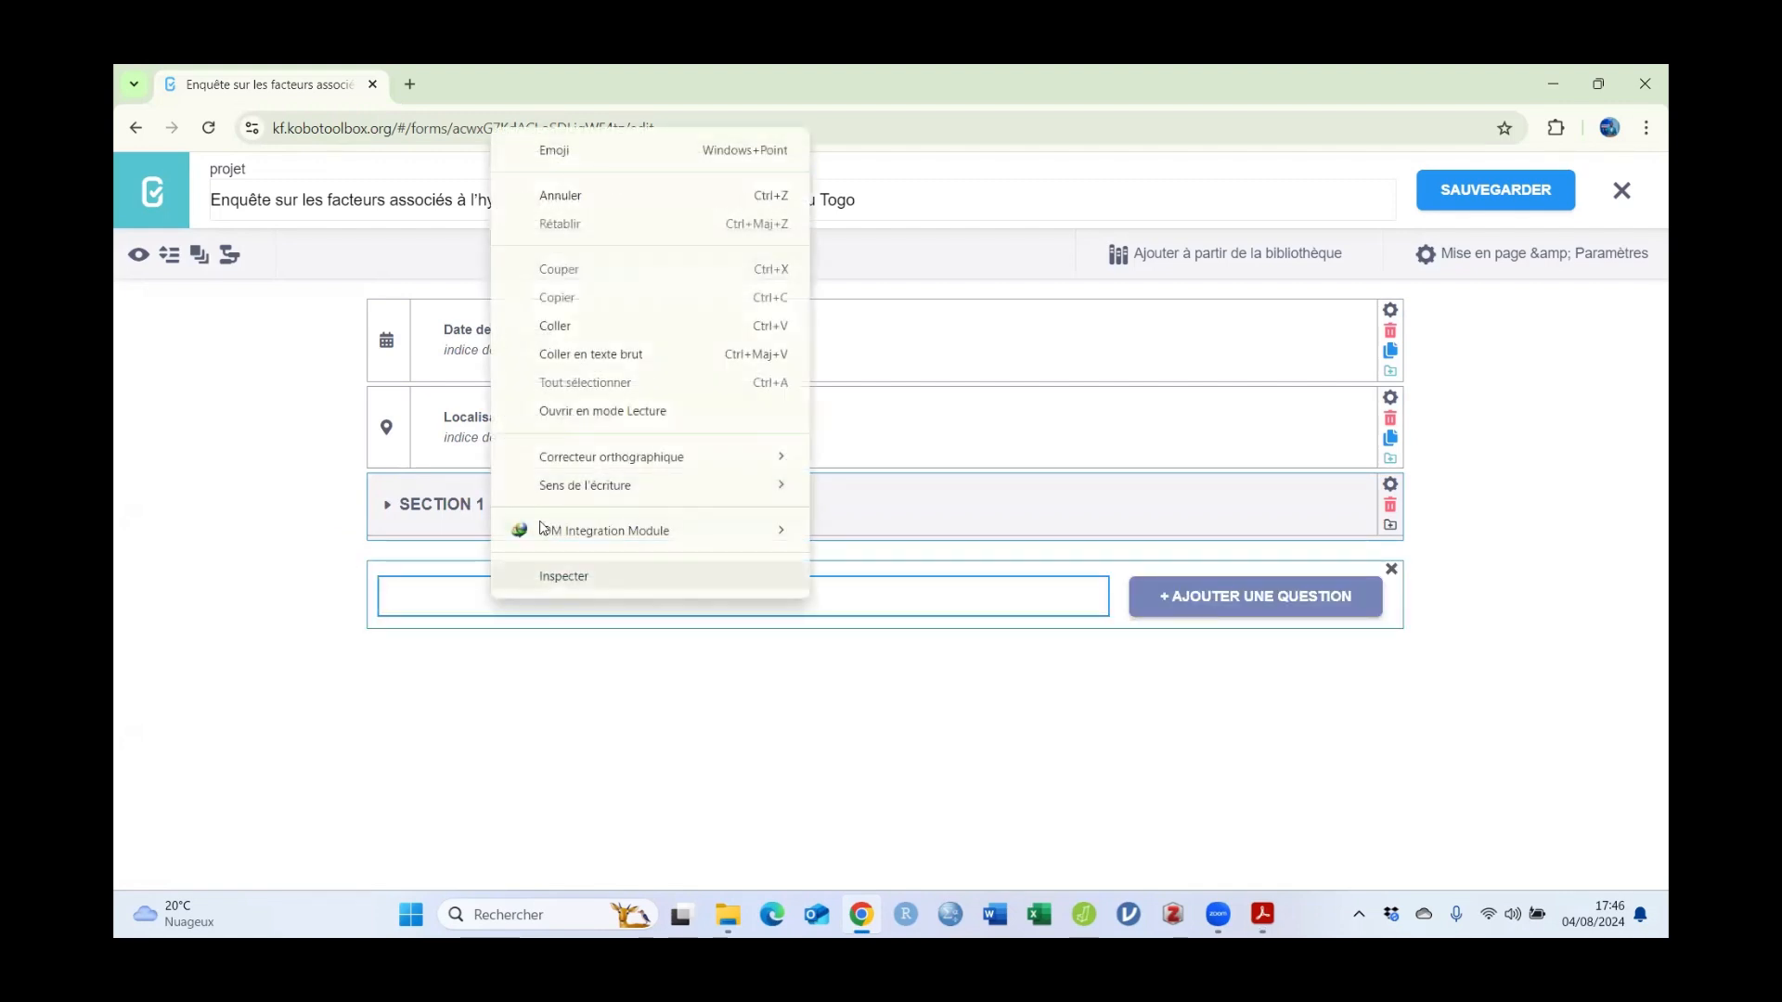
{"action": "left_click", "coordinate": [585, 330]}
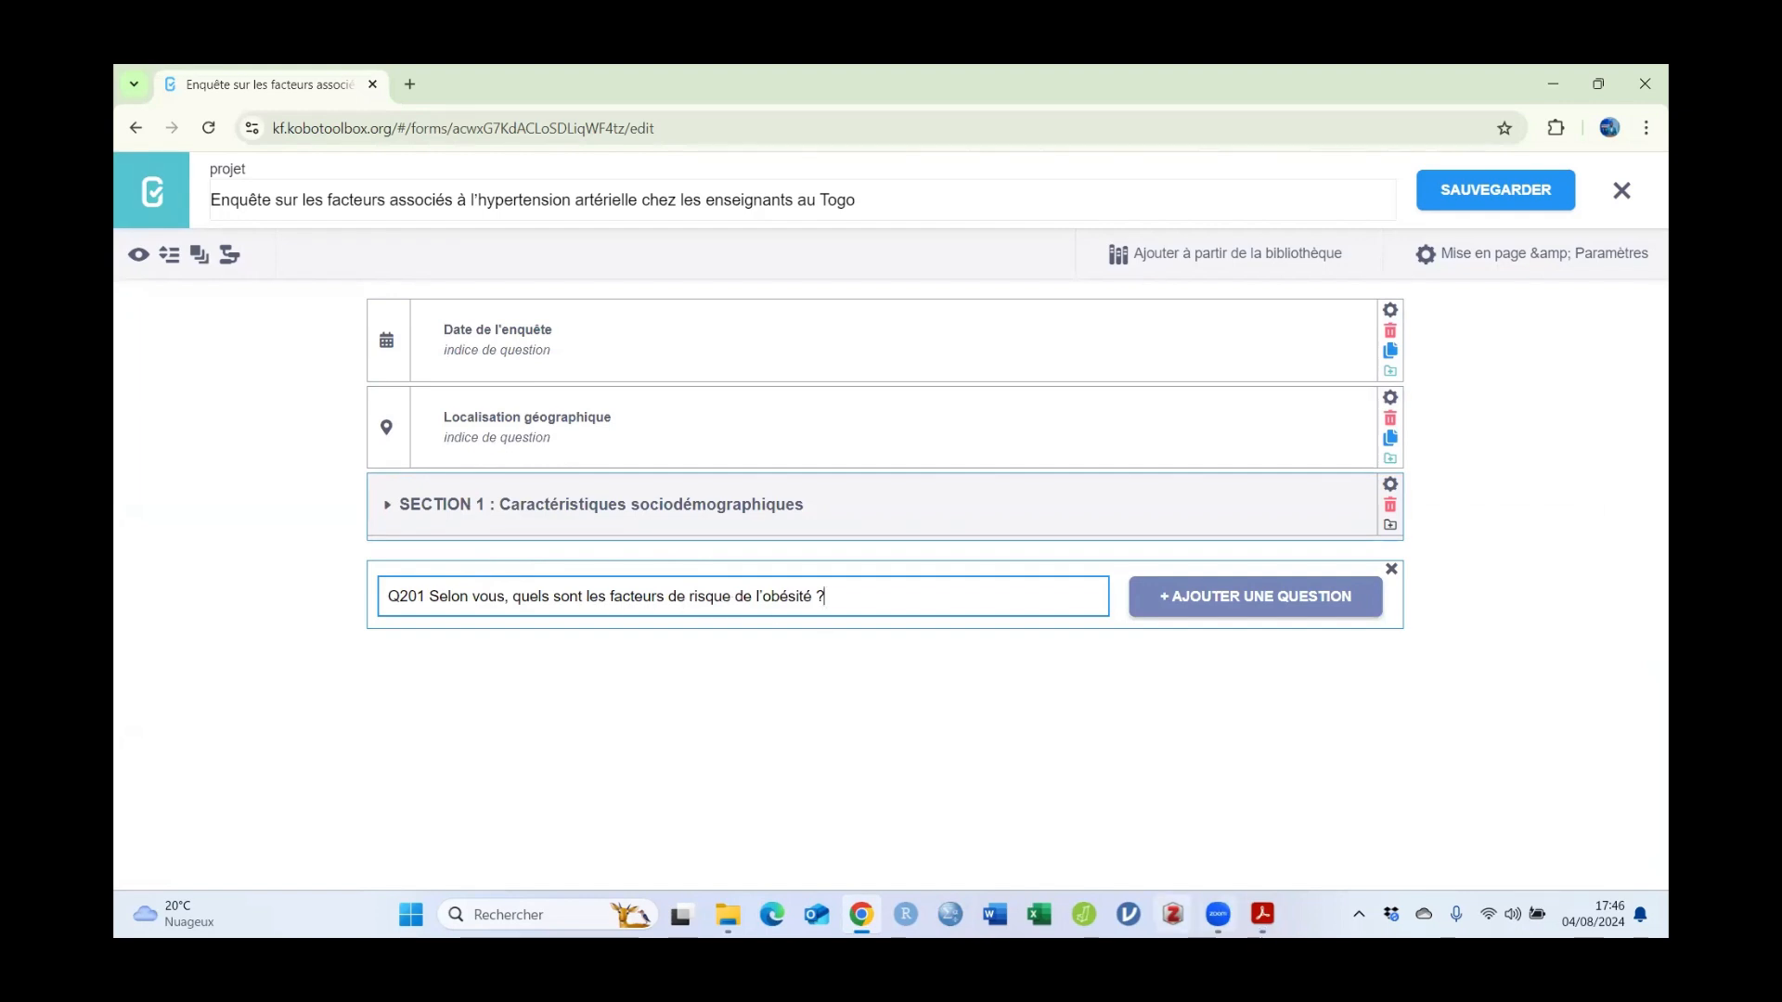
{"action": "left_click", "coordinate": [1262, 914]}
{"action": "left_click_drag", "start_coordinate": [721, 480], "coordinate": [823, 481]}
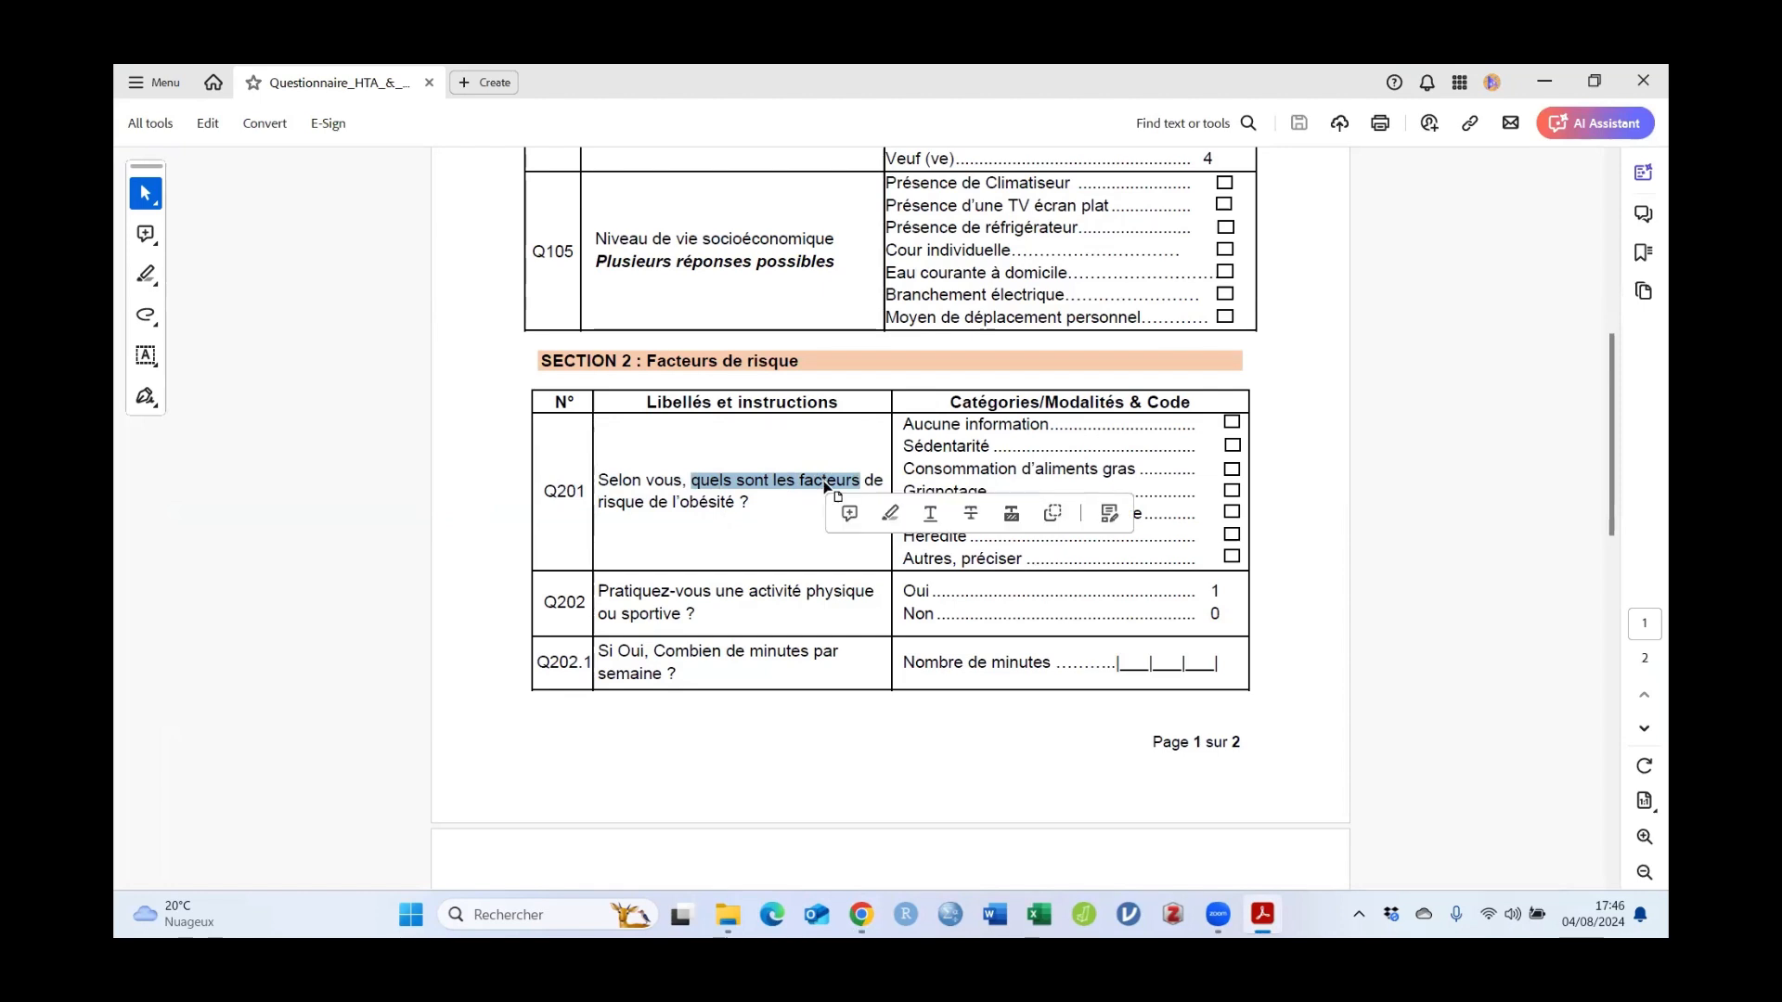
{"action": "left_click", "coordinate": [989, 432]}
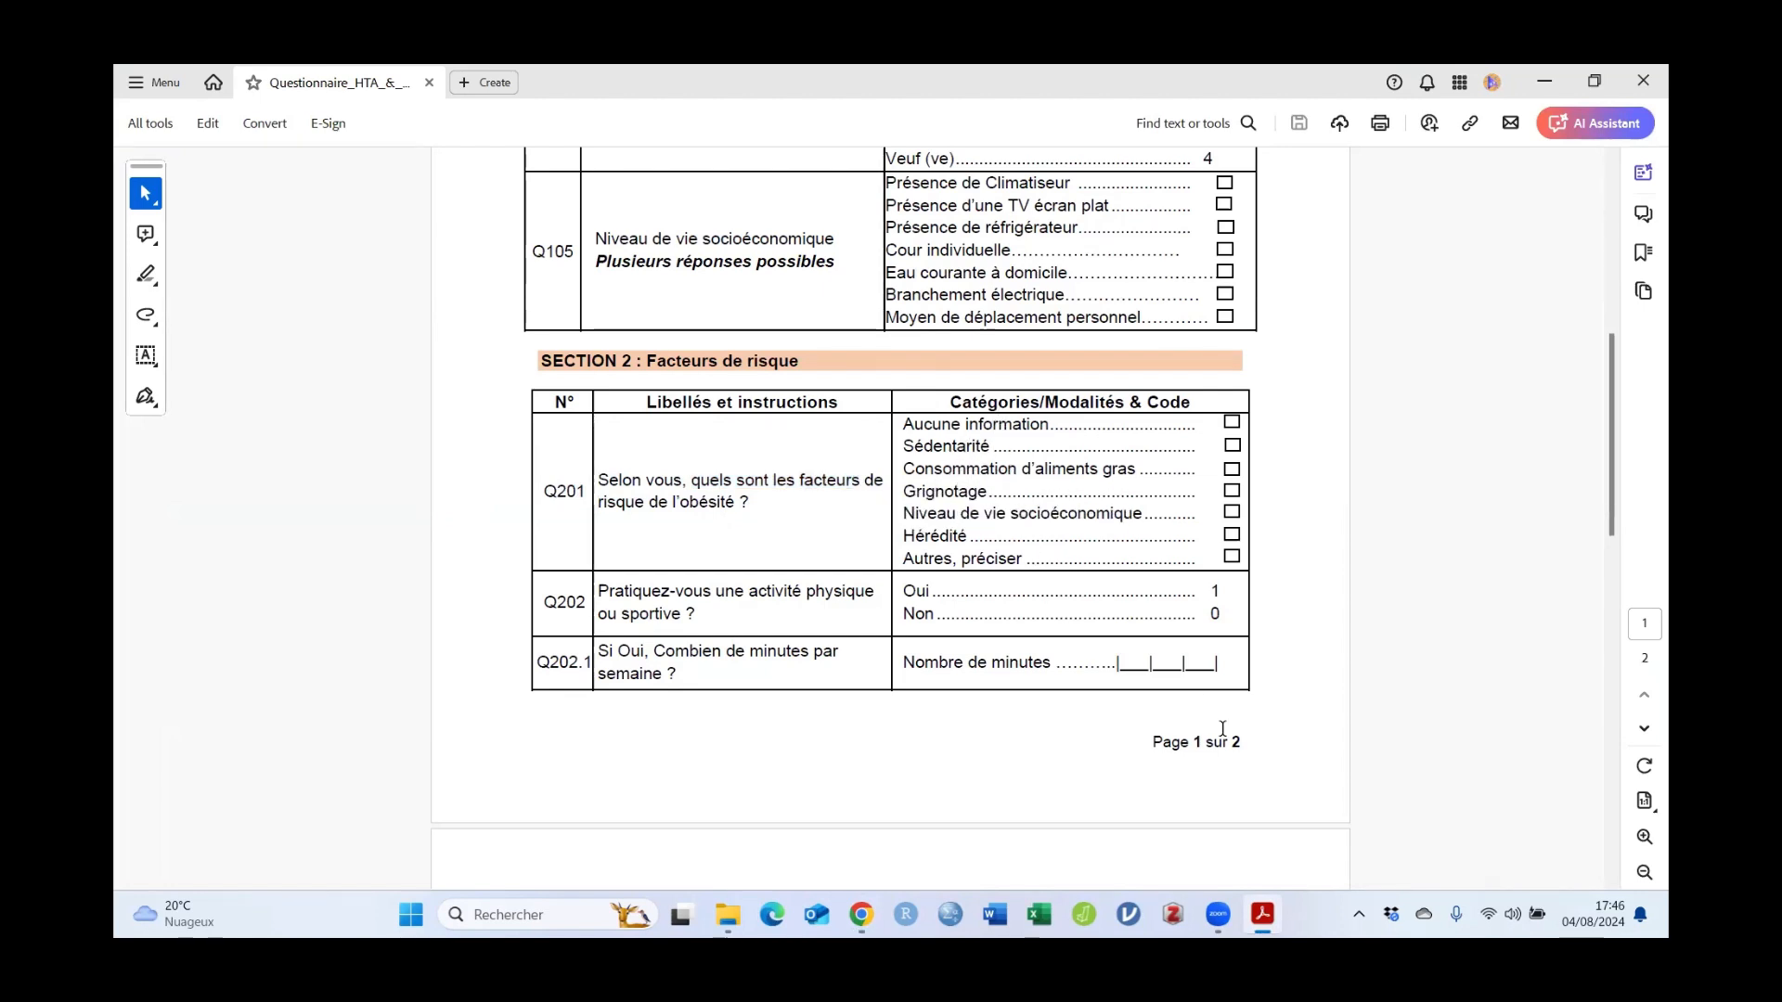
{"action": "left_click", "coordinate": [1267, 915]}
{"action": "left_click", "coordinate": [1318, 595]}
{"action": "scroll", "coordinate": [1296, 604], "scroll_direction": "down", "scroll_amount": 1}
{"action": "left_click", "coordinate": [727, 566]}
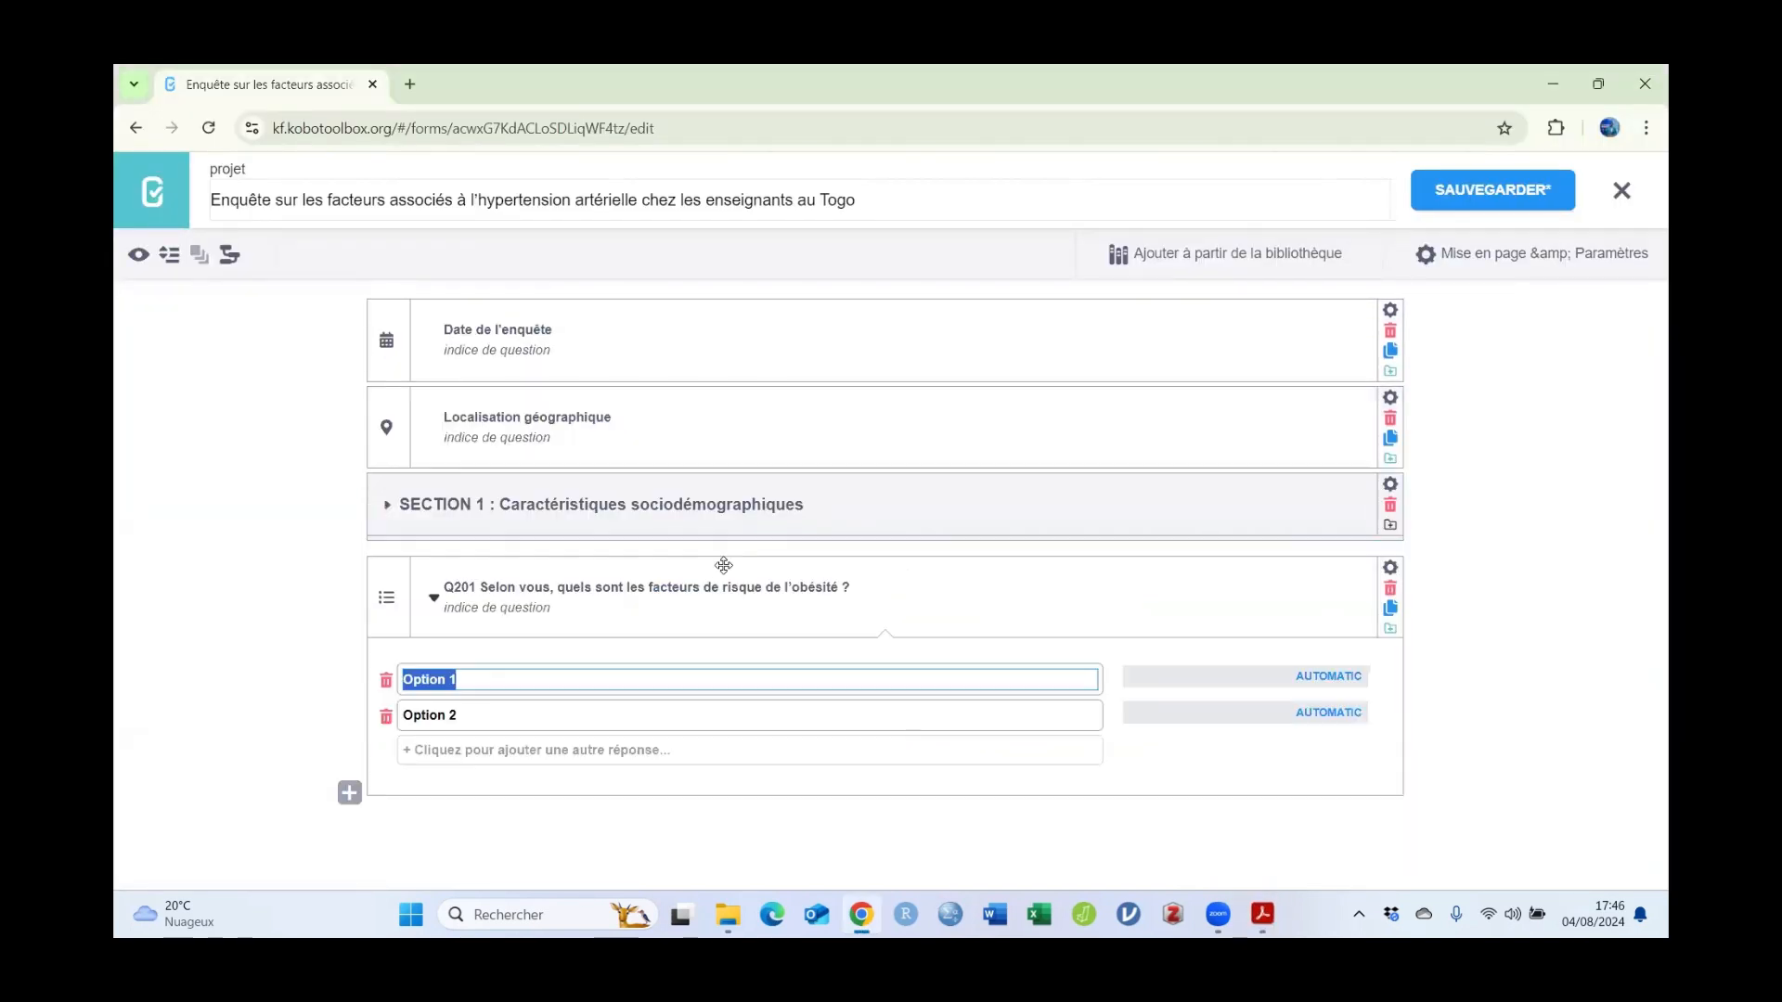
Step: Copy "Aucune information" from the PDF questionnaire and enter it as the first answer option of Q201 in KoboToolbox
{"action": "left_click", "coordinate": [1262, 914]}
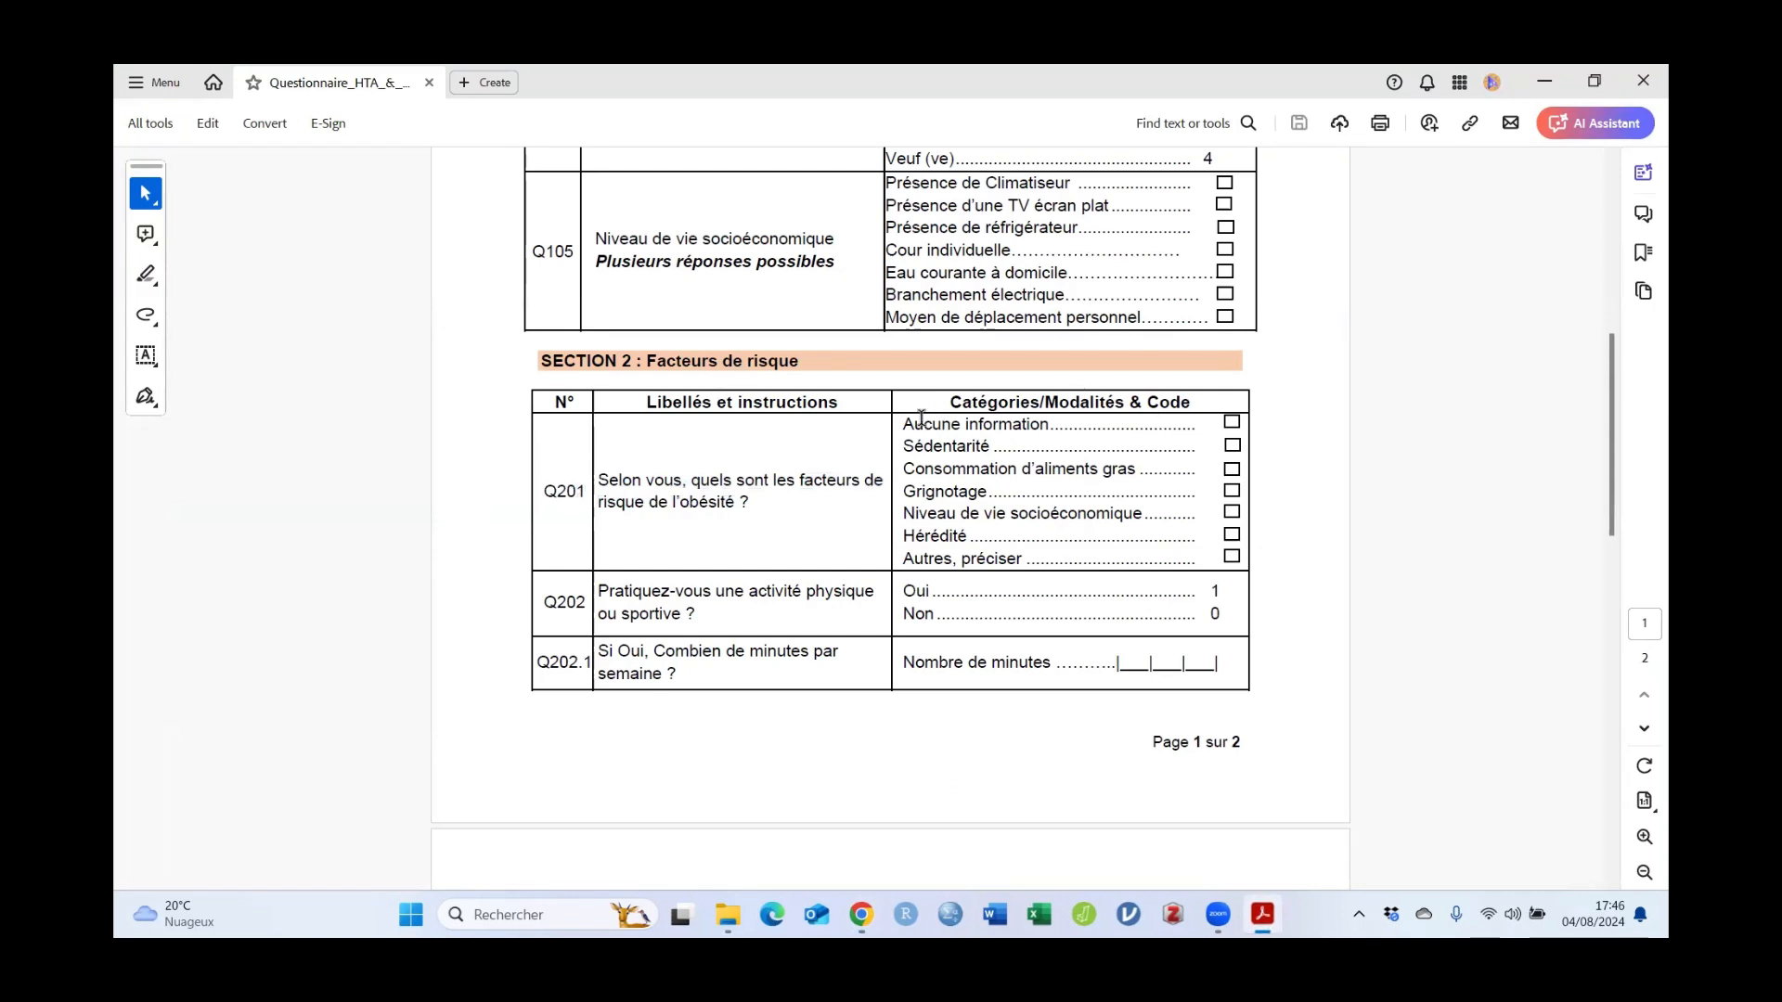
{"action": "left_click_drag", "start_coordinate": [907, 420], "coordinate": [1049, 425]}
{"action": "right_click", "coordinate": [1007, 425]}
{"action": "left_click", "coordinate": [1047, 446]}
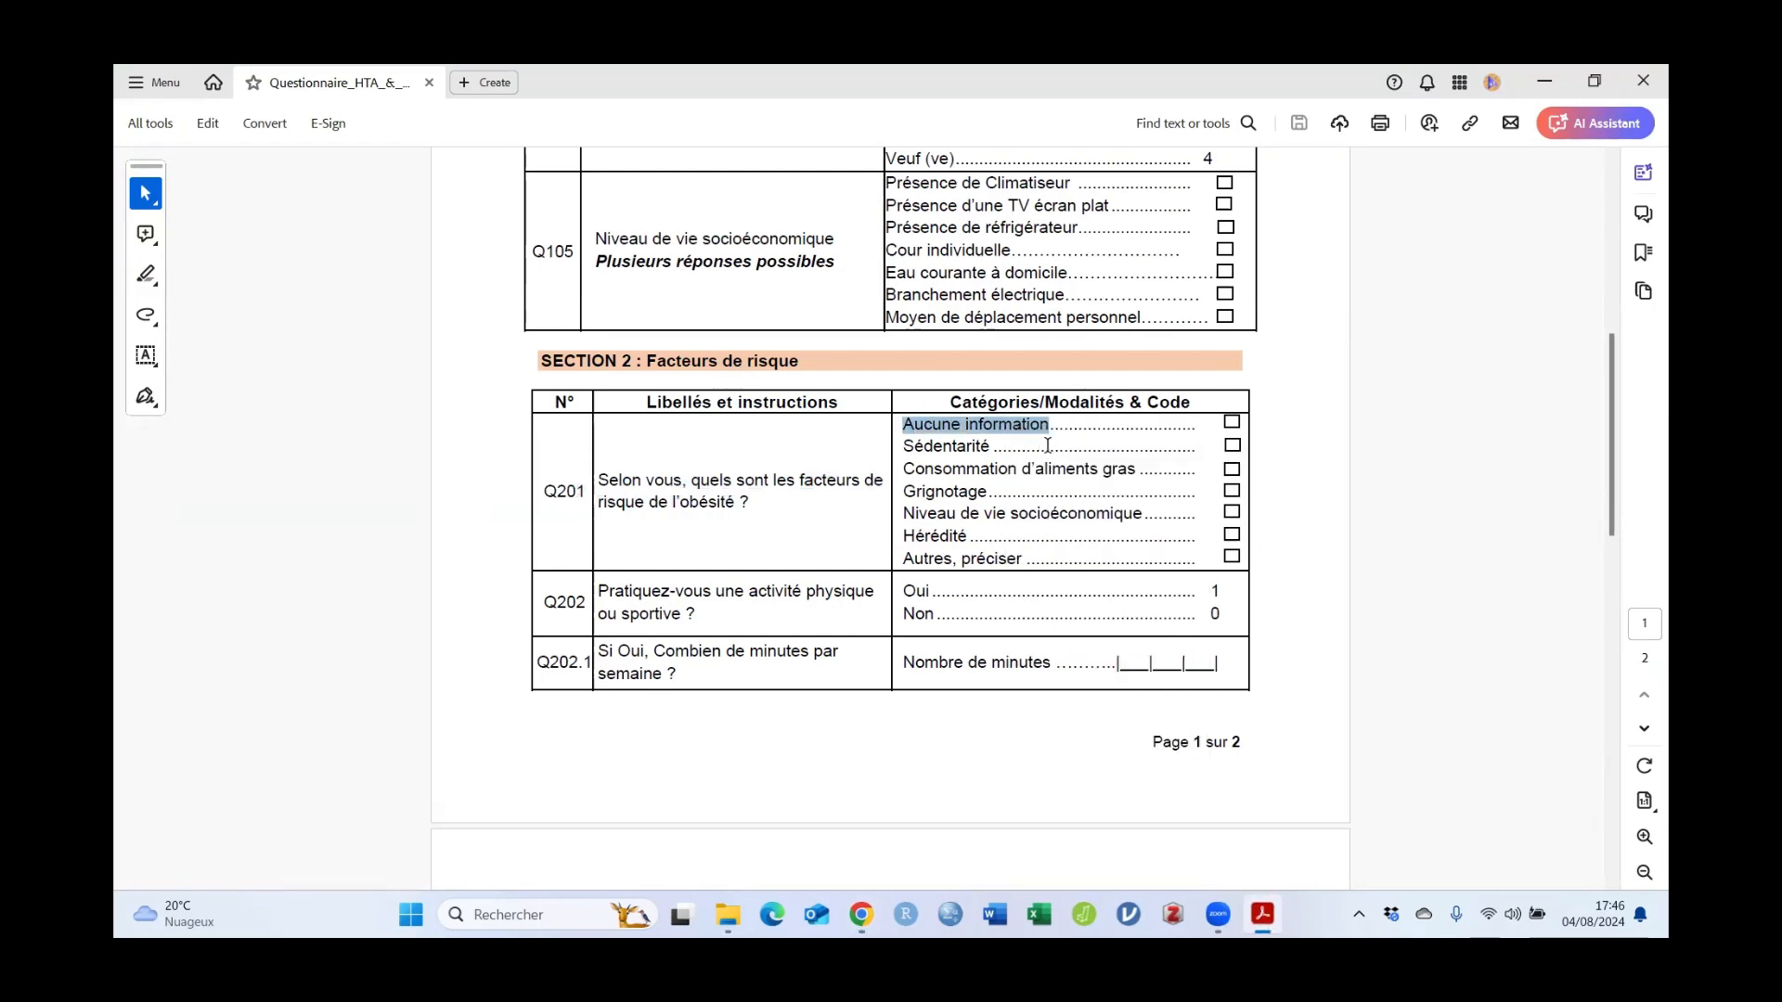
{"action": "key", "text": "alt+Tab"}
{"action": "left_click", "coordinate": [505, 680]}
{"action": "key", "text": "ctrl+v"}
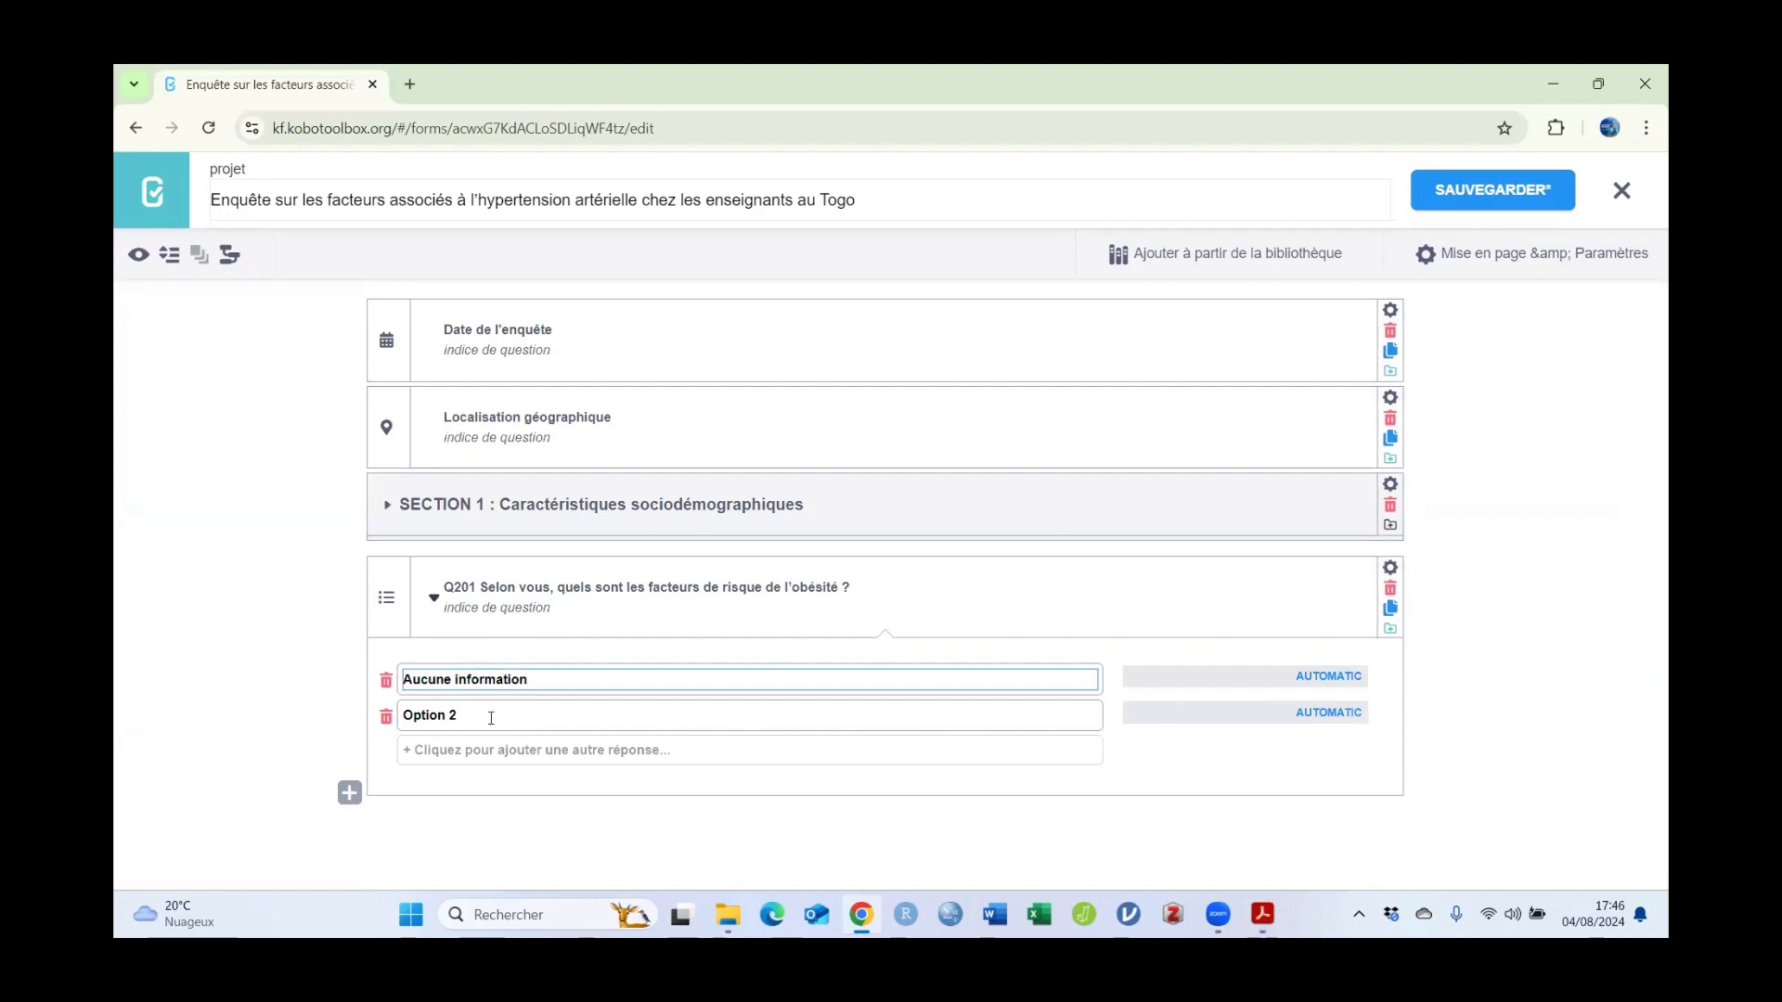
Step: Copy "Sédentarité" from the PDF questionnaire and enter it as the second answer option of Q201 in KoboToolbox
{"action": "key", "text": "alt+Tab"}
{"action": "double_click", "coordinate": [933, 453]}
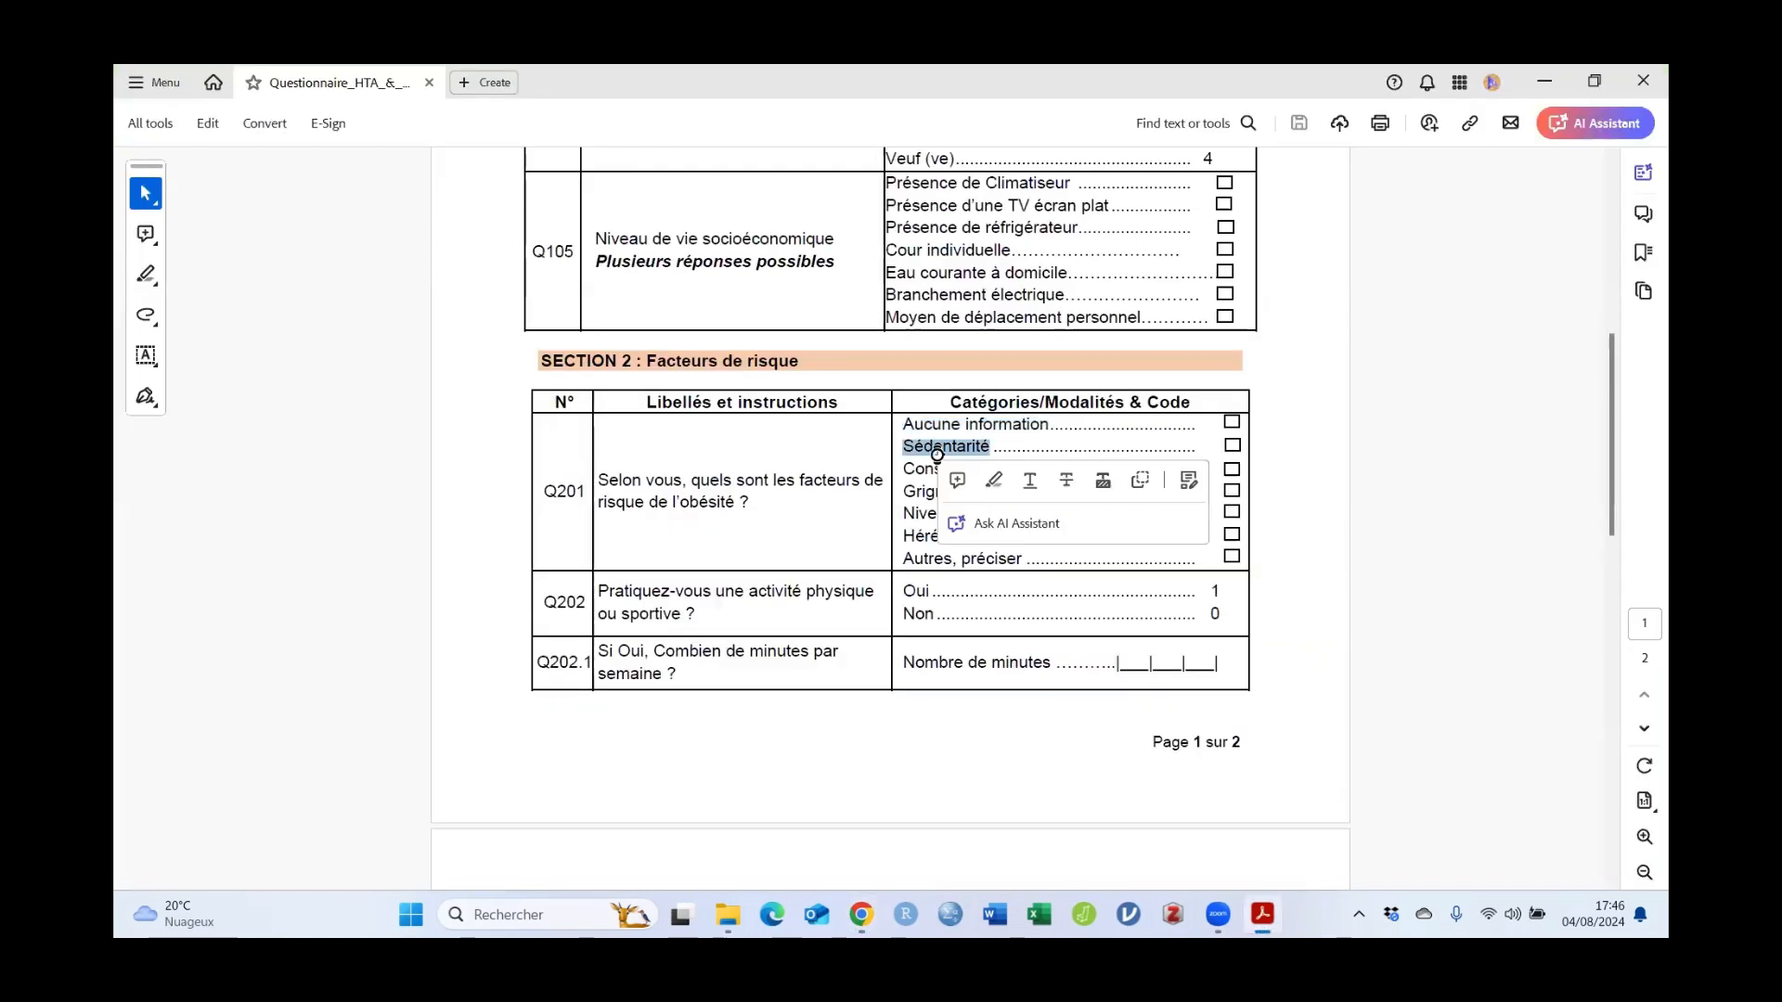
{"action": "key", "text": "alt+Tab"}
{"action": "left_click", "coordinate": [461, 715]}
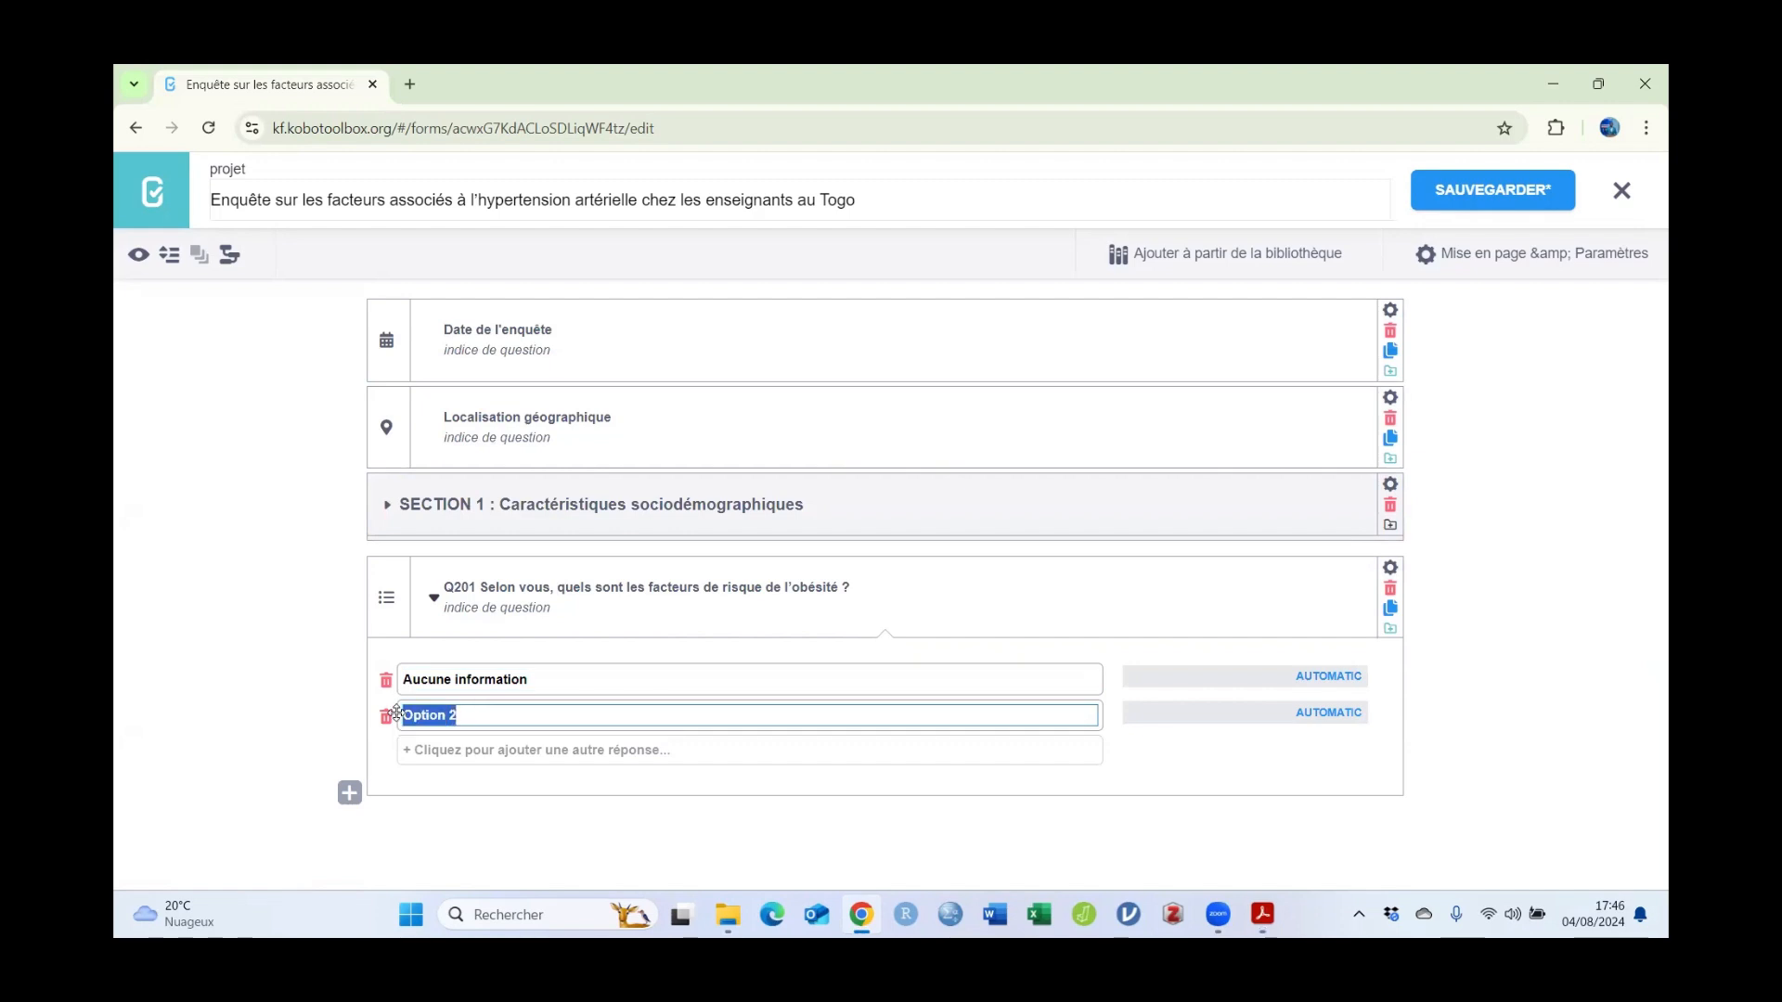
{"action": "key", "text": "ctrl+v"}
Step: Copy "Consommation d'aliments gras" from the PDF questionnaire and add it as the third answer option of Q201 in KoboToolbox
{"action": "key", "text": "alt+Tab"}
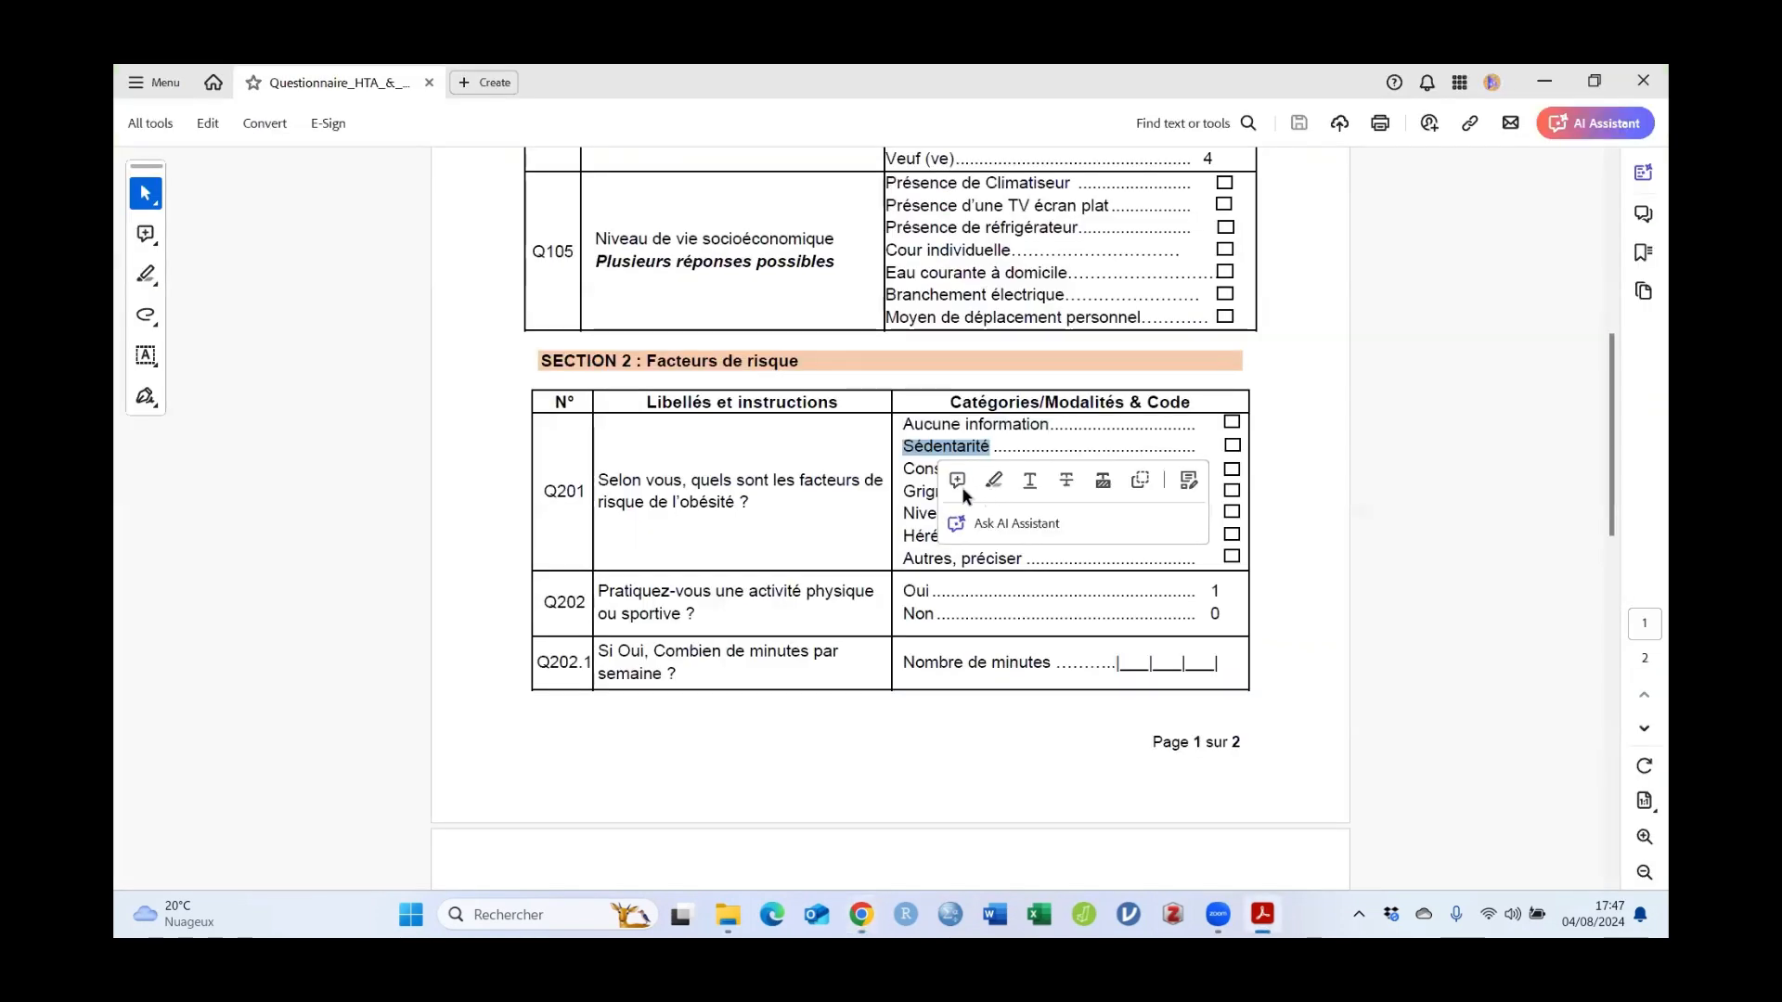
{"action": "double_click", "coordinate": [956, 469]}
{"action": "left_click_drag", "start_coordinate": [906, 470], "coordinate": [1114, 474]}
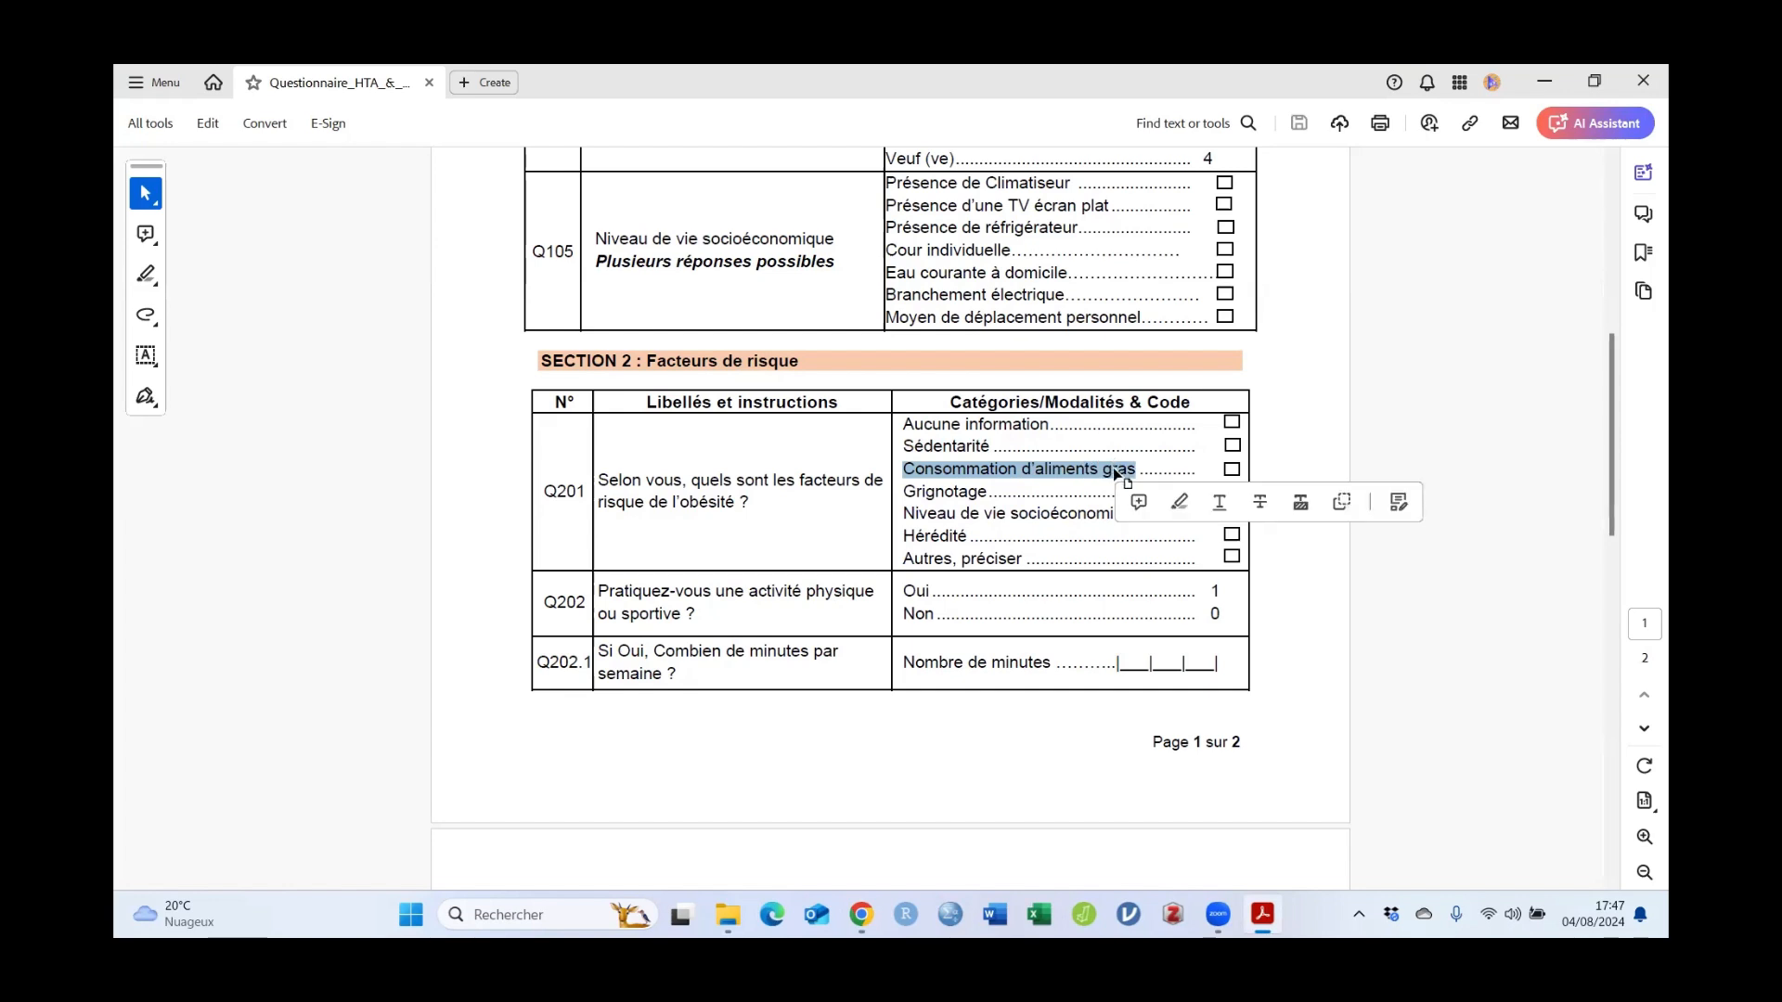
{"action": "key", "text": "ctrl+c"}
{"action": "key", "text": "alt+Tab"}
{"action": "left_click", "coordinate": [553, 754]}
{"action": "key", "text": "ctrl+v"}
Step: Copy "Grignotage" from the PDF questionnaire and add it as the fourth answer option of Q201 in KoboToolbox
{"action": "key", "text": "alt+Tab"}
{"action": "double_click", "coordinate": [921, 513]}
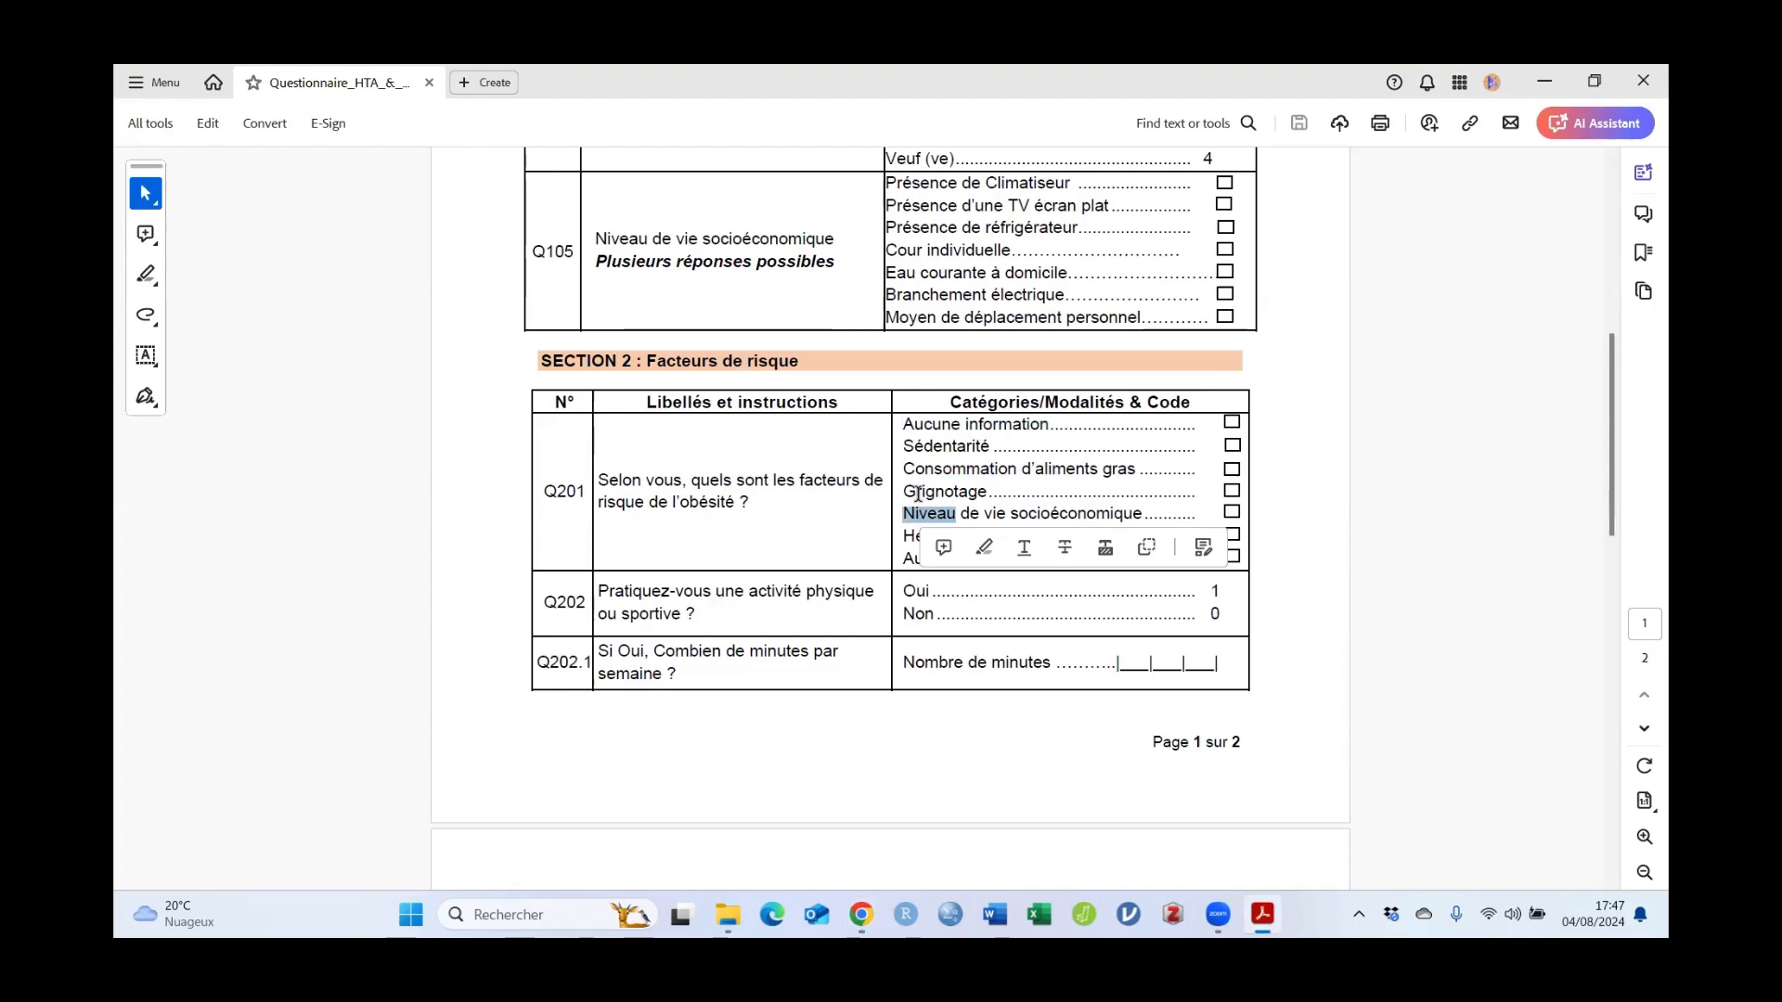
{"action": "double_click", "coordinate": [917, 492]}
{"action": "key", "text": "alt+Tab"}
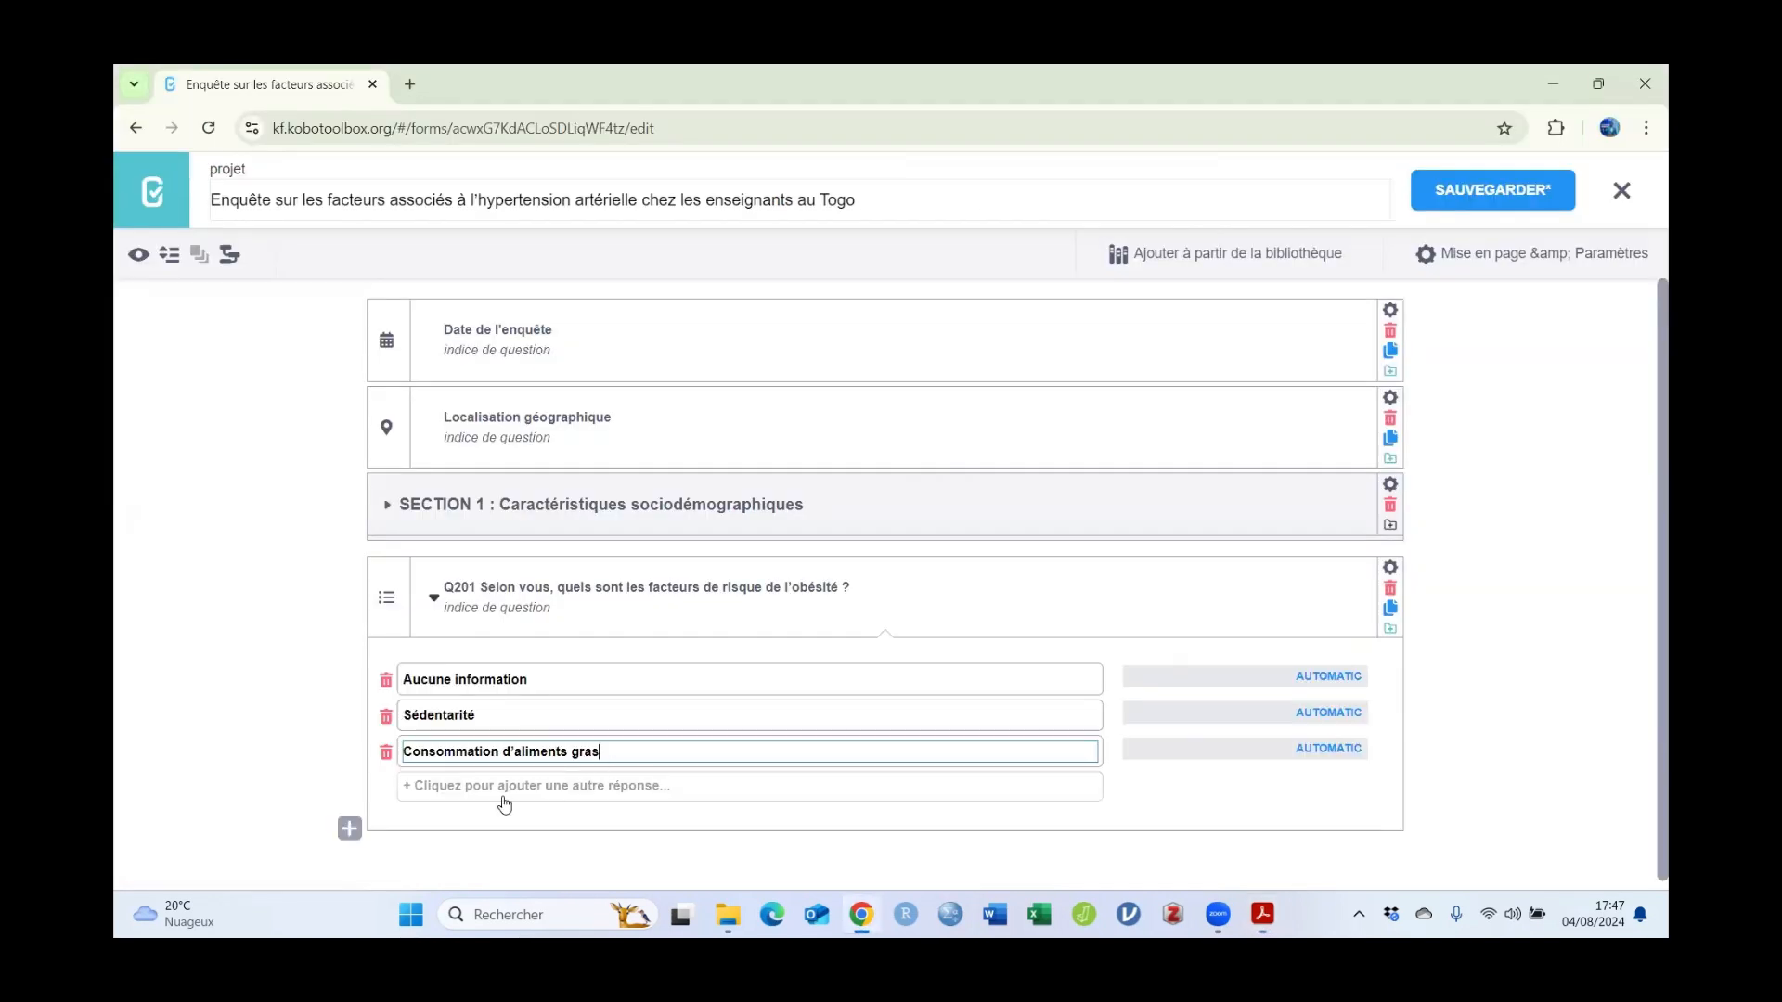
{"action": "left_click", "coordinate": [503, 790]}
{"action": "key", "text": "ctrl+v"}
Step: Copy "Niveau de vie socioéconomique" from the PDF questionnaire and add it as the fifth answer option of Q201 in KoboToolbox
{"action": "key", "text": "alt+Tab"}
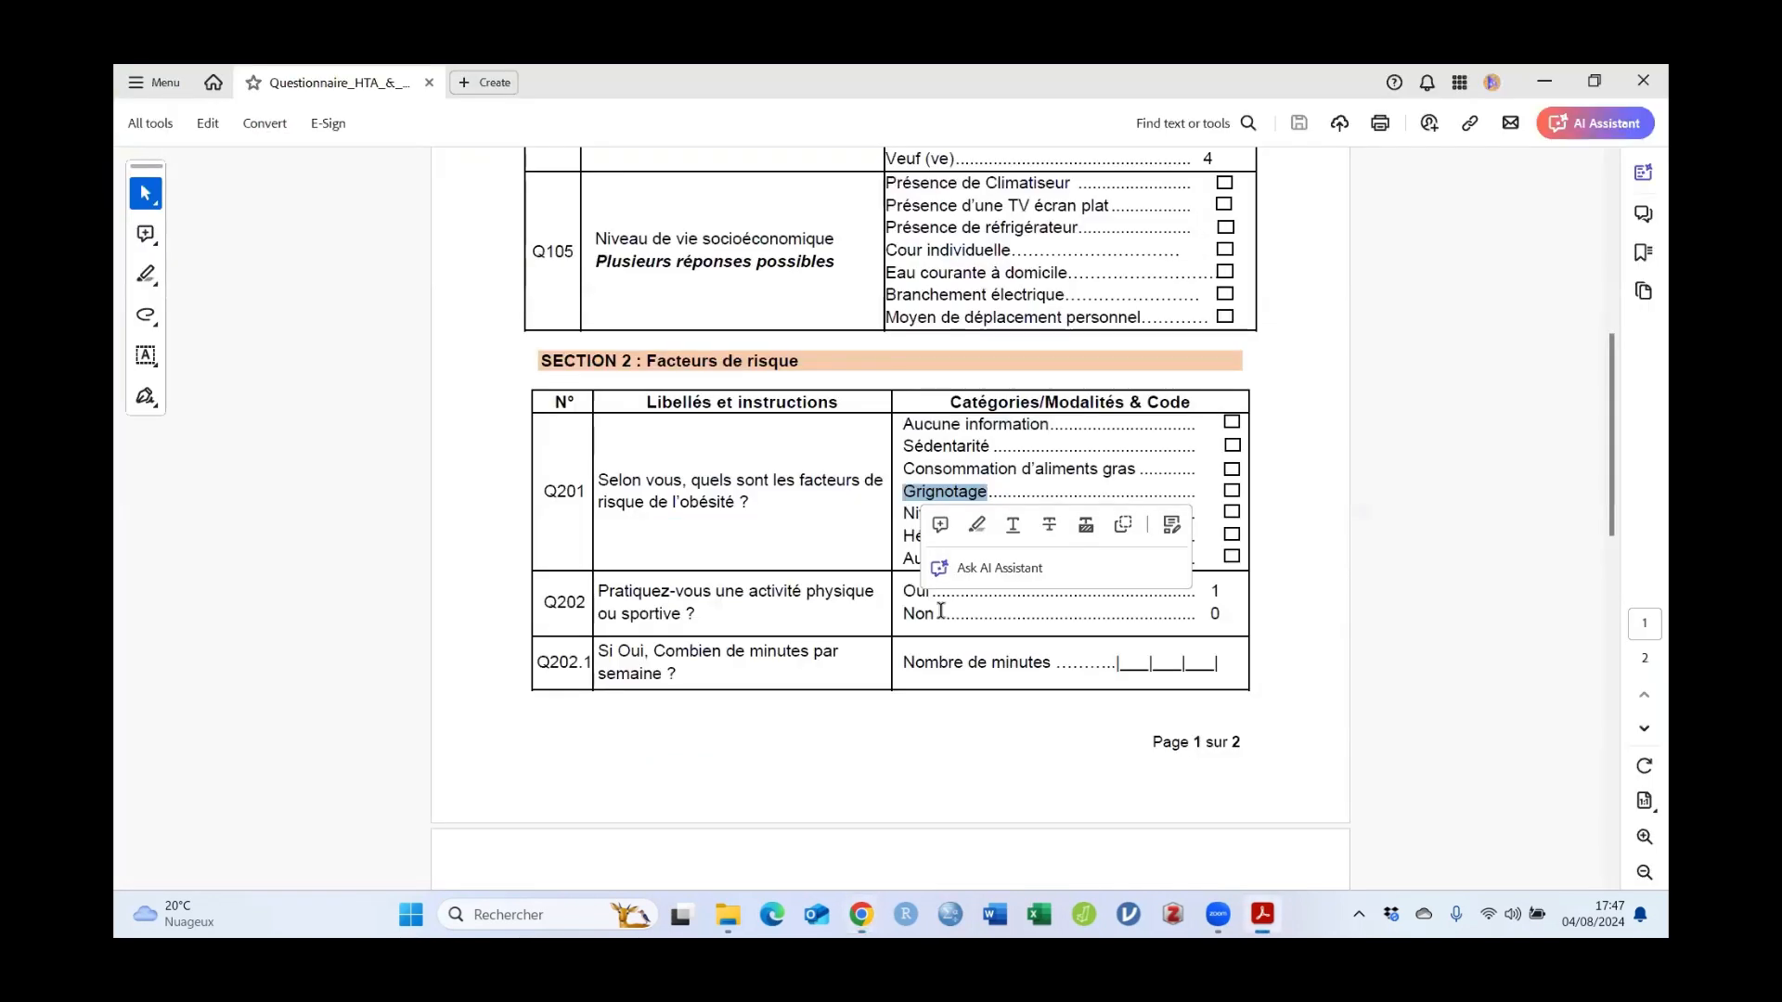
{"action": "left_click", "coordinate": [905, 534]}
{"action": "left_click_drag", "start_coordinate": [905, 513], "coordinate": [1143, 516]}
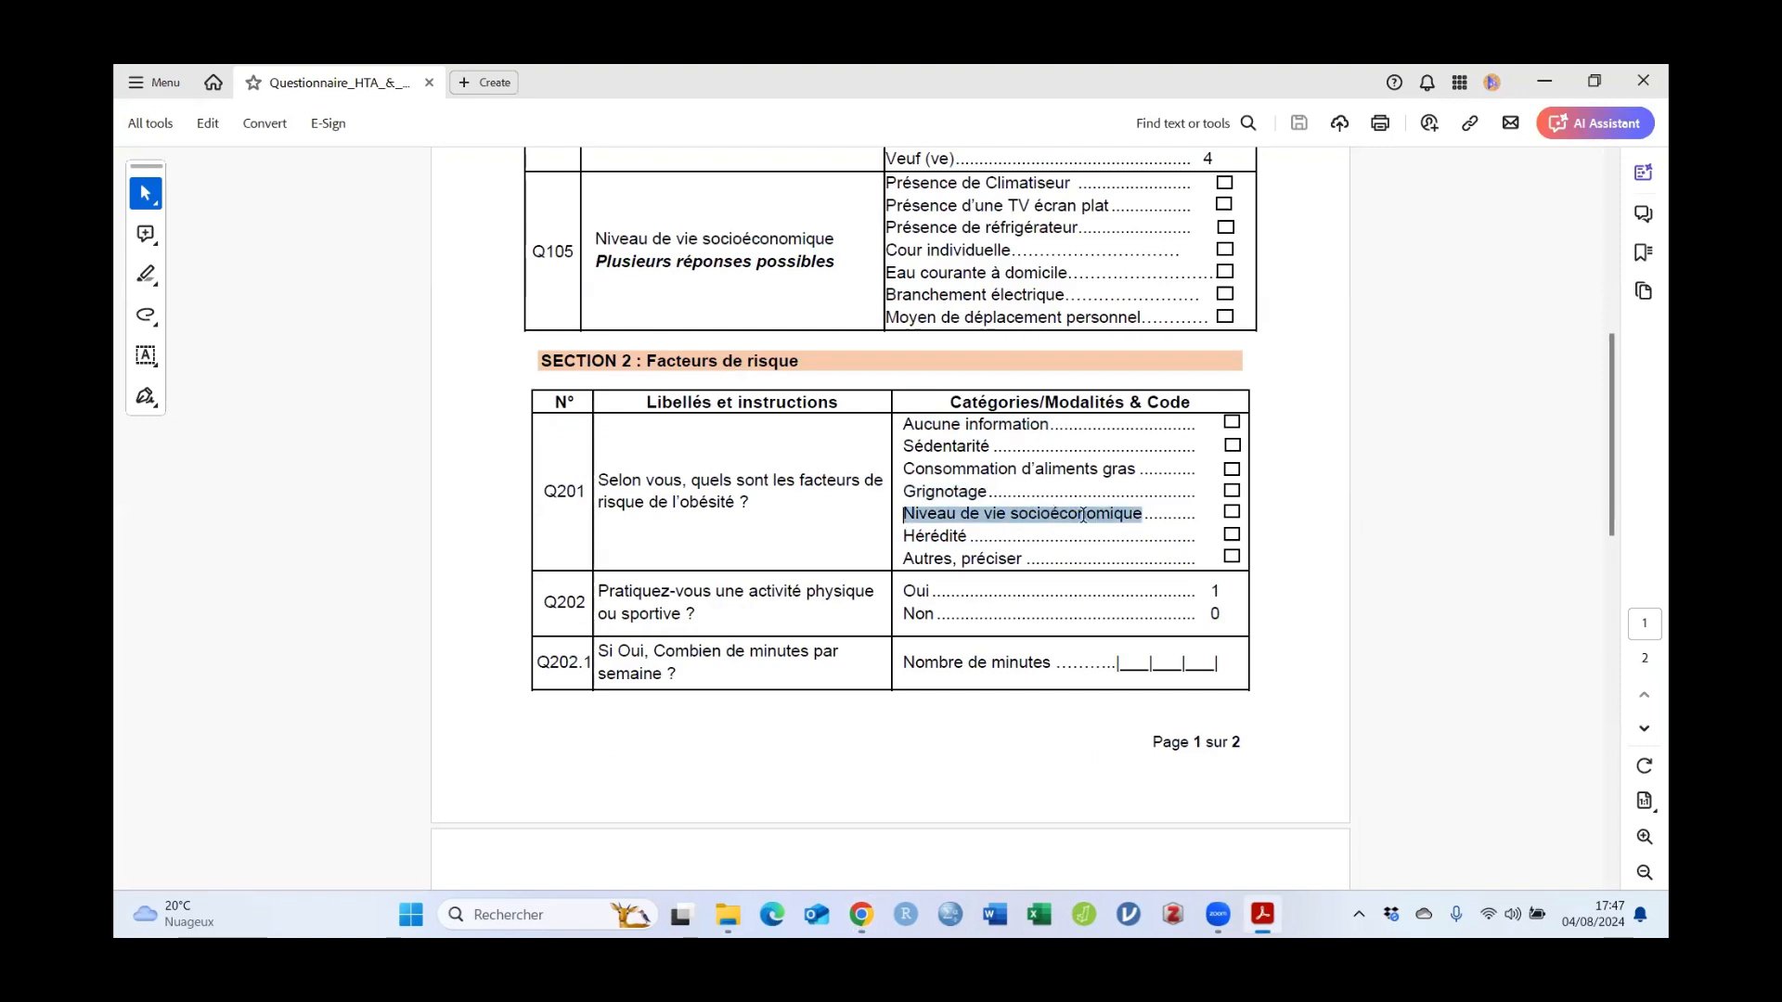
{"action": "key", "text": "alt+Tab"}
{"action": "left_click", "coordinate": [522, 823]}
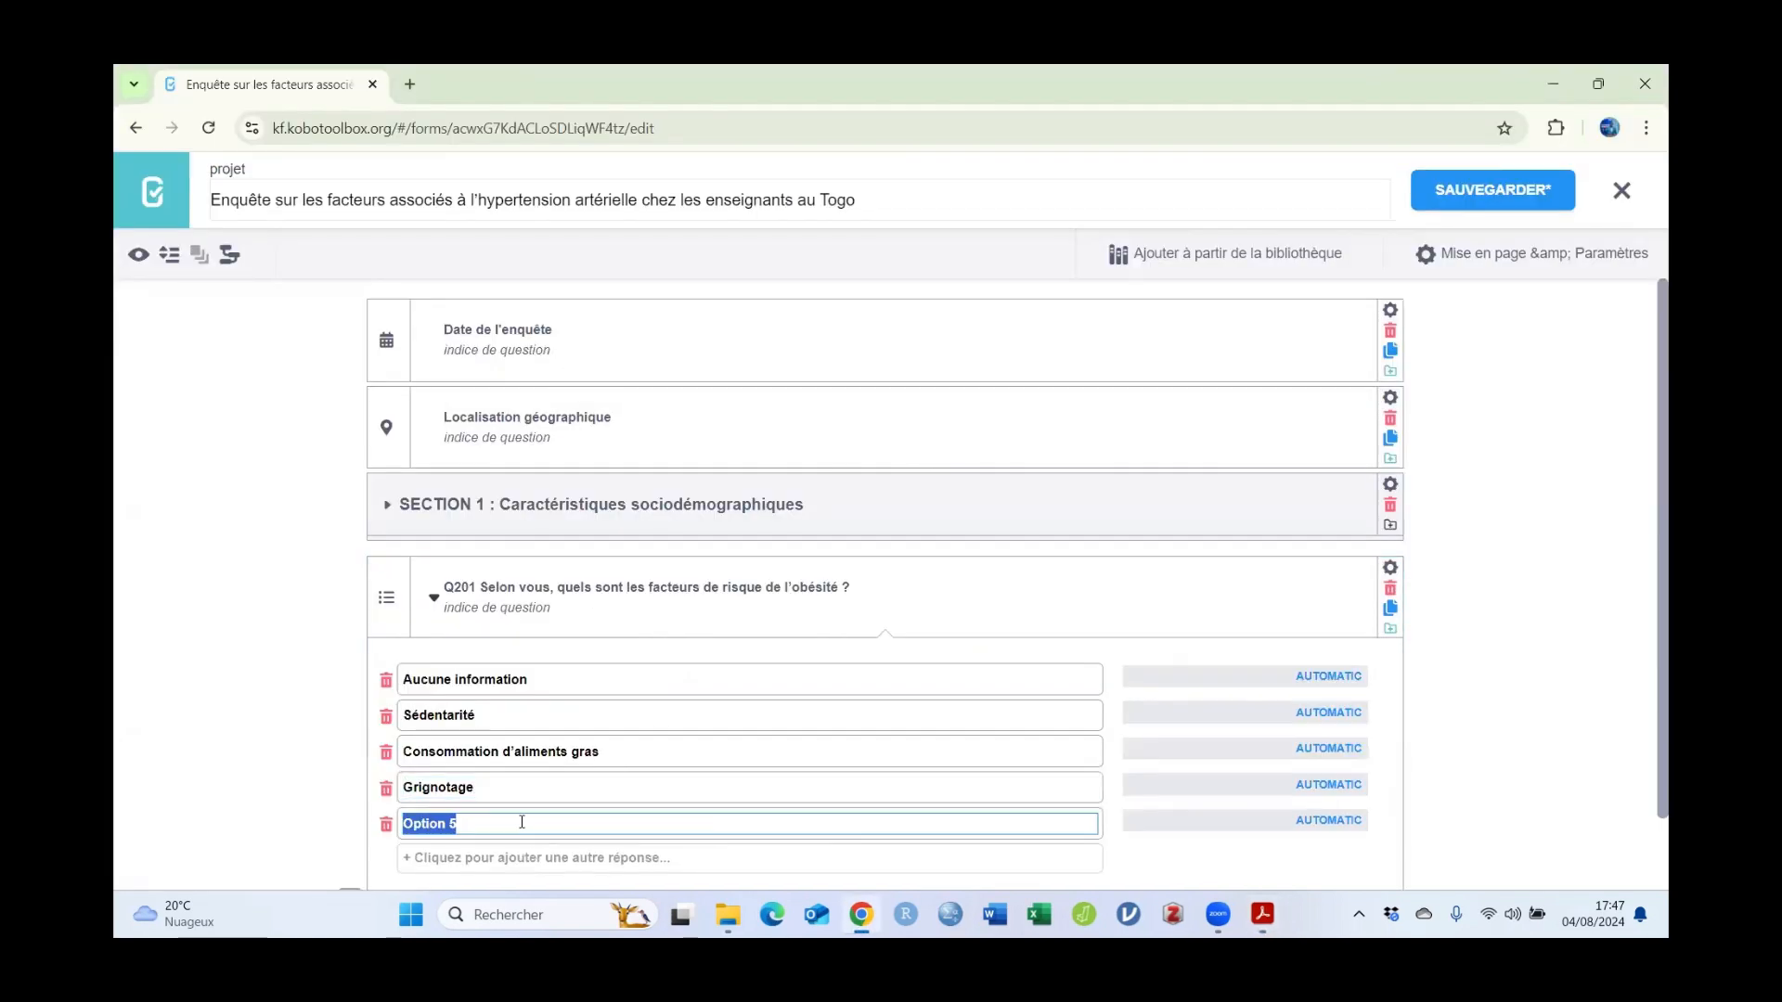
{"action": "key", "text": "ctrl+v"}
Step: Copy "Hérédité" from the PDF questionnaire and add it as the sixth answer option of Q201 in KoboToolbox
{"action": "key", "text": "alt+Tab"}
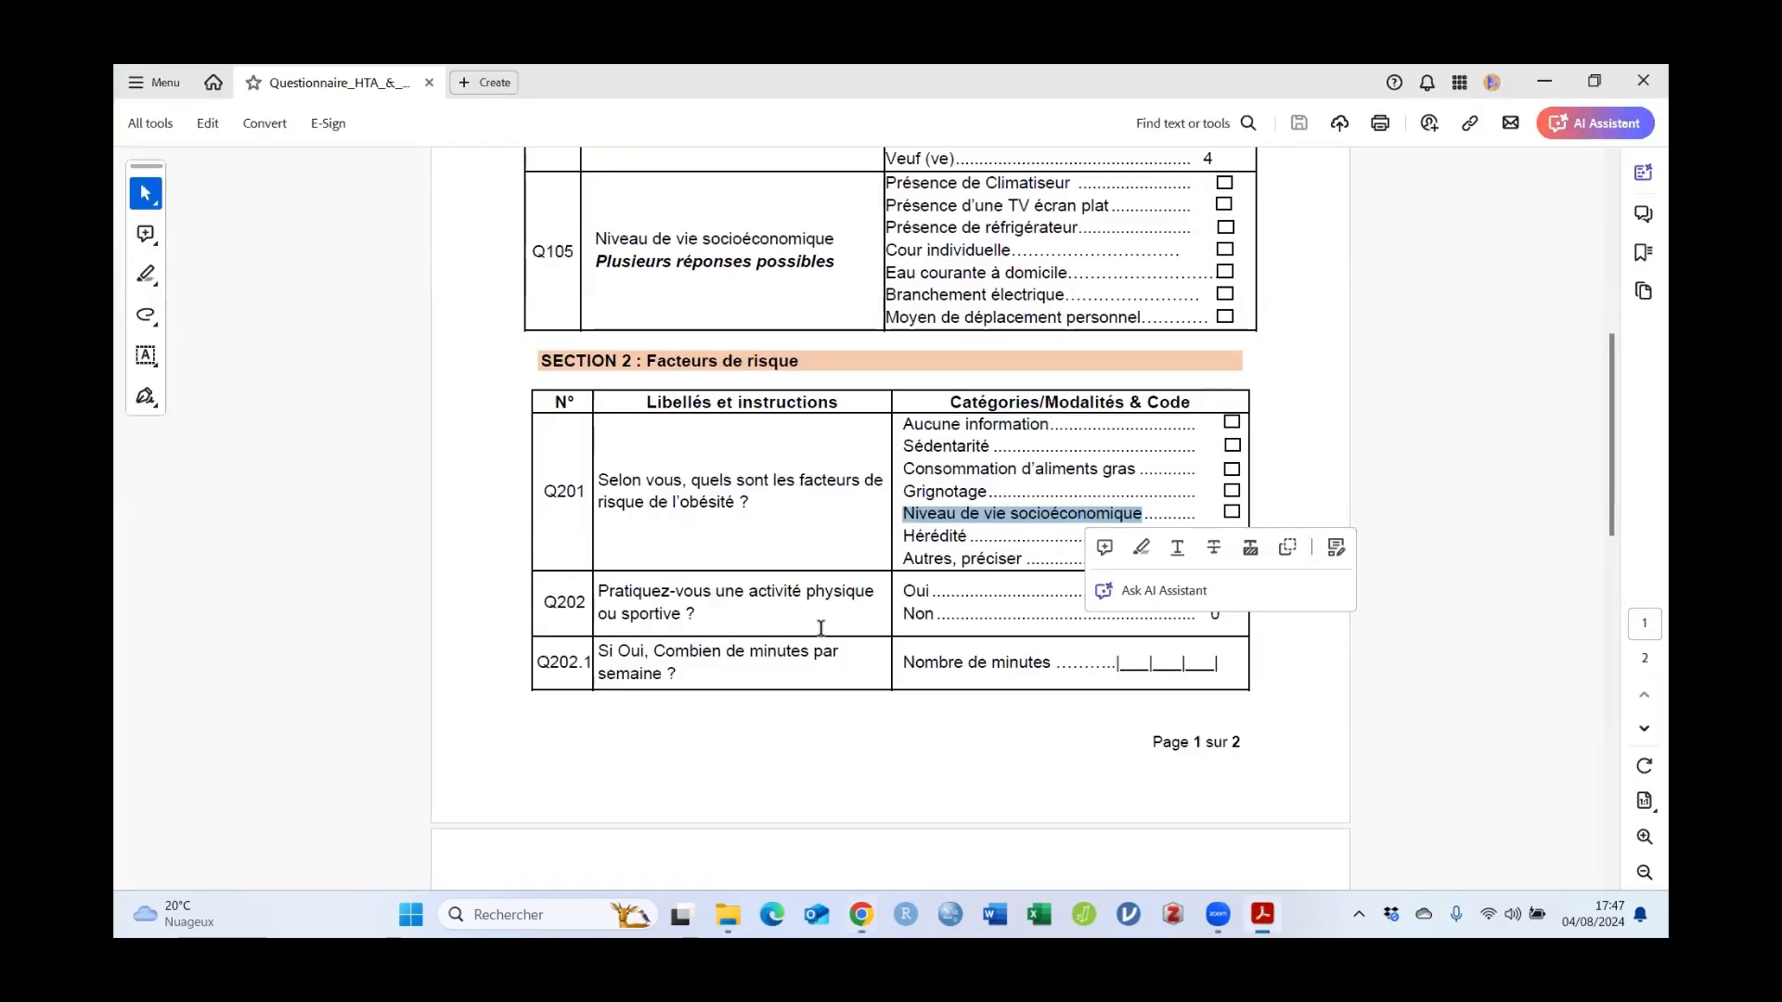
{"action": "left_click", "coordinate": [914, 555]}
{"action": "double_click", "coordinate": [928, 536]}
{"action": "key", "text": "ctrl+c"}
{"action": "key", "text": "alt+Tab"}
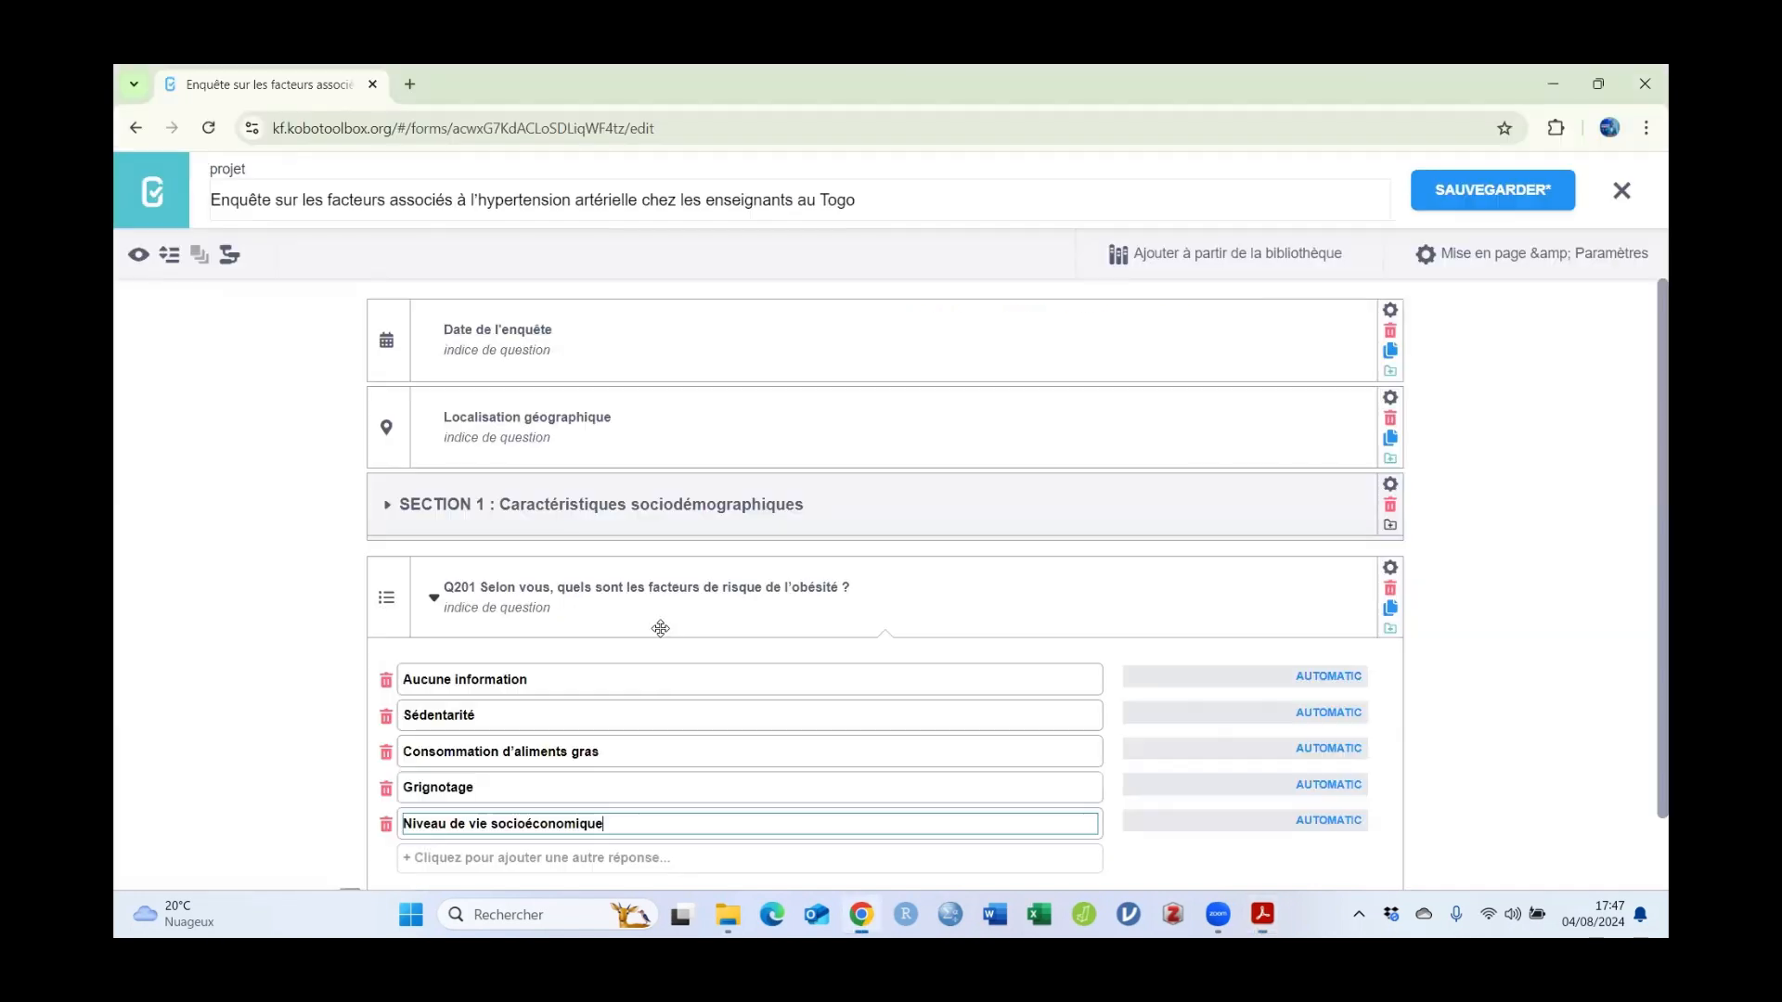
{"action": "scroll", "coordinate": [475, 775], "scroll_direction": "down", "scroll_amount": 1}
{"action": "left_click", "coordinate": [475, 775]}
{"action": "key", "text": "ctrl+v"}
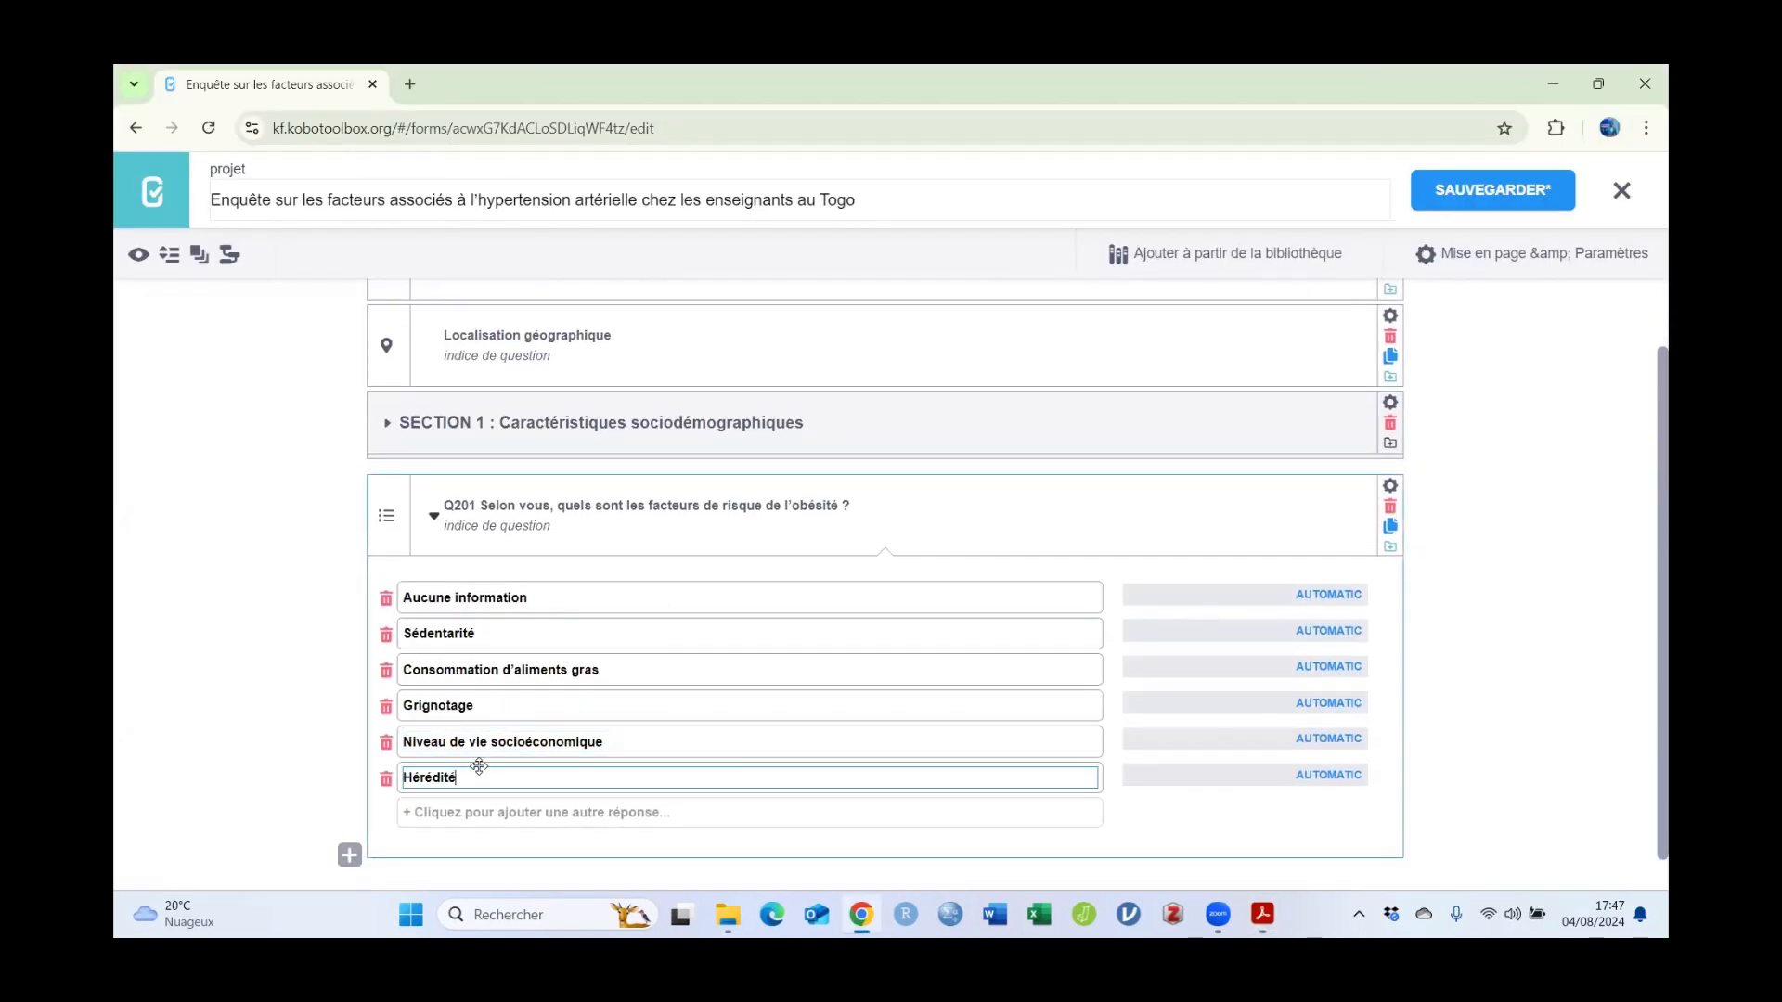
Step: Copy "Autres, préciser" from the PDF questionnaire and add it as the seventh answer option of Q201 in KoboToolbox
{"action": "key", "text": "alt+Tab"}
{"action": "left_click_drag", "start_coordinate": [904, 558], "coordinate": [995, 561]}
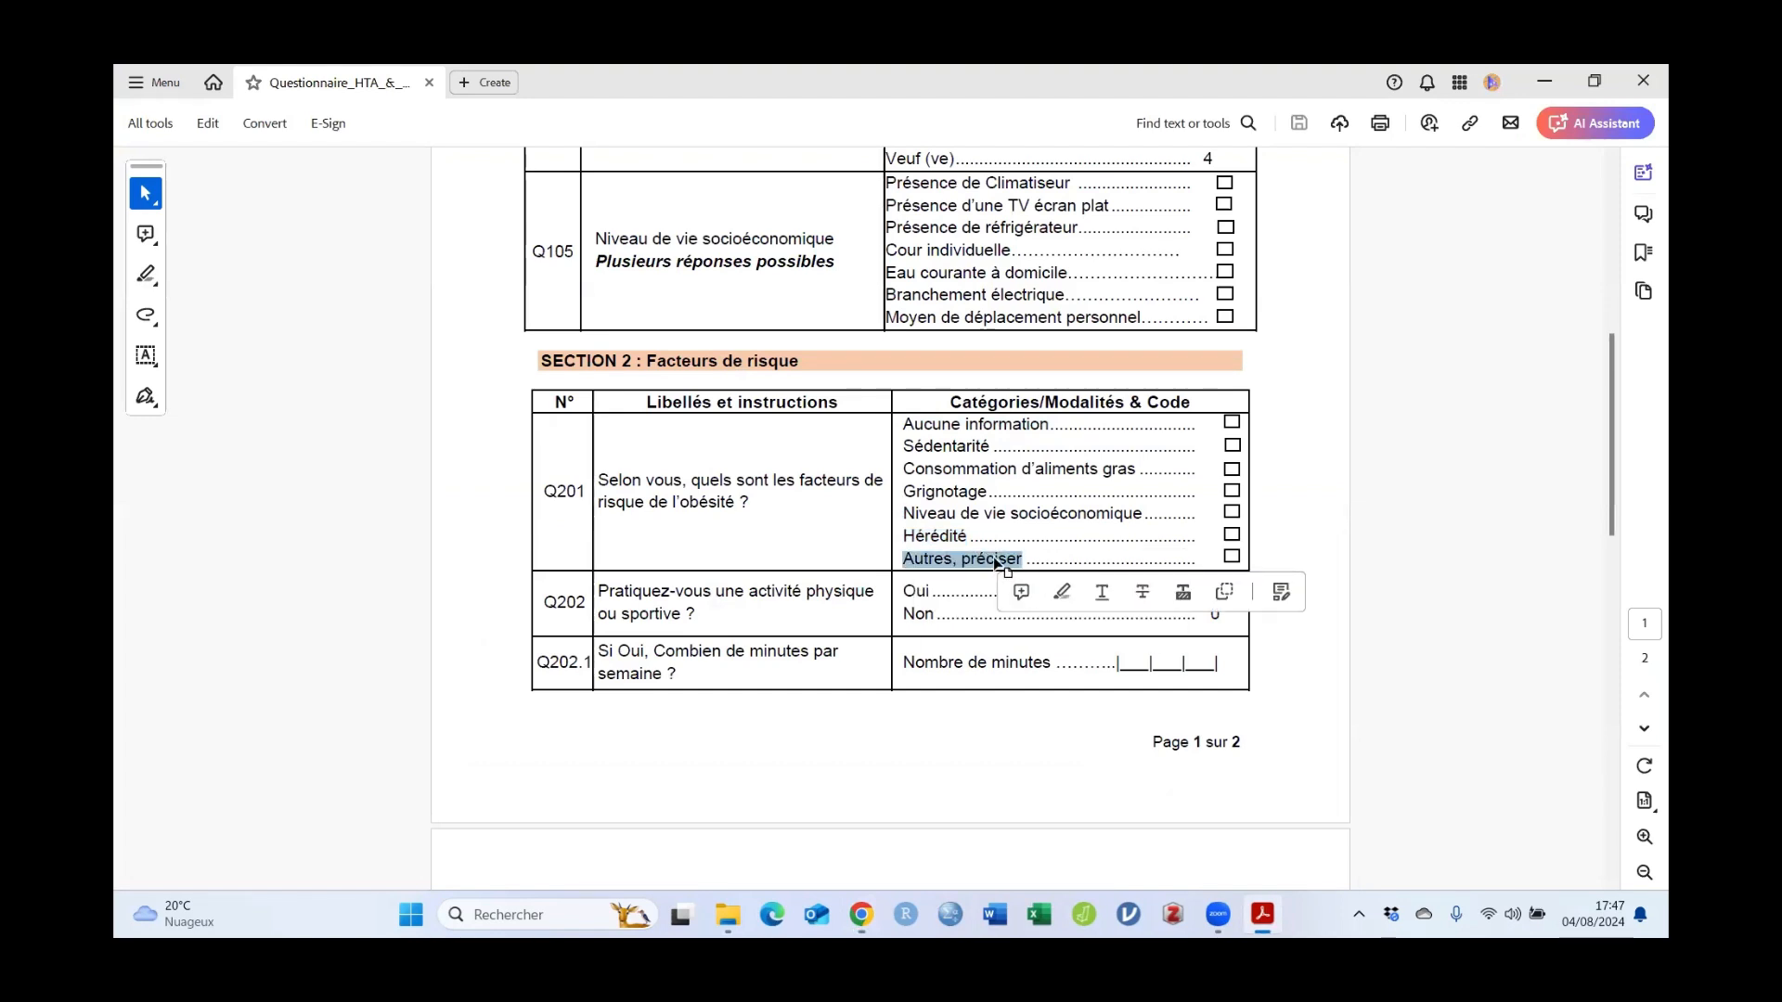
{"action": "key", "text": "ctrl+c"}
{"action": "key", "text": "alt+Tab"}
{"action": "left_click", "coordinate": [465, 809]}
{"action": "key", "text": "ctrl+v"}
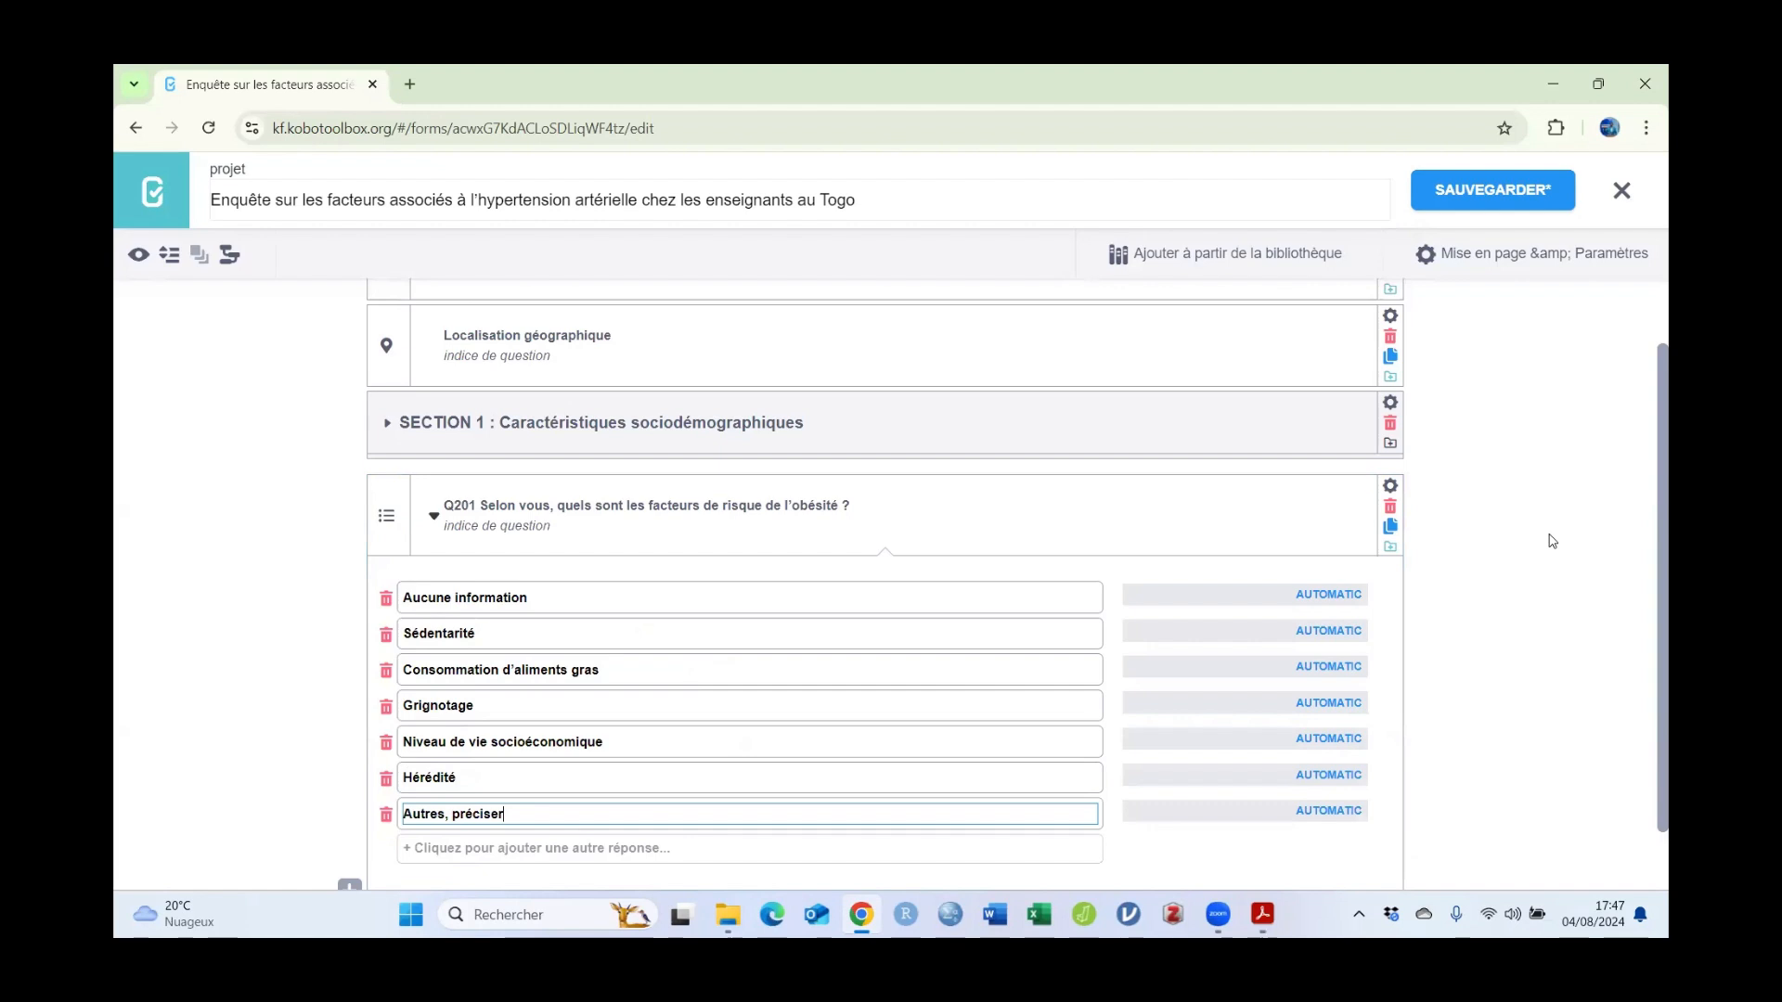
Step: Replace the automatic codes of the seven Q201 answer options with the values 1 to 7 in order
{"action": "left_click", "coordinate": [1325, 595]}
{"action": "type", "text": "1"}
{"action": "left_click", "coordinate": [1331, 631]}
{"action": "type", "text": "2"}
{"action": "left_click", "coordinate": [1333, 664]}
{"action": "type", "text": "3"}
{"action": "left_click", "coordinate": [1352, 703]}
{"action": "type", "text": "4"}
{"action": "left_click", "coordinate": [1345, 741]}
{"action": "type", "text": "5"}
{"action": "left_click", "coordinate": [1352, 772]}
{"action": "type", "text": "6"}
{"action": "left_click", "coordinate": [1343, 810]}
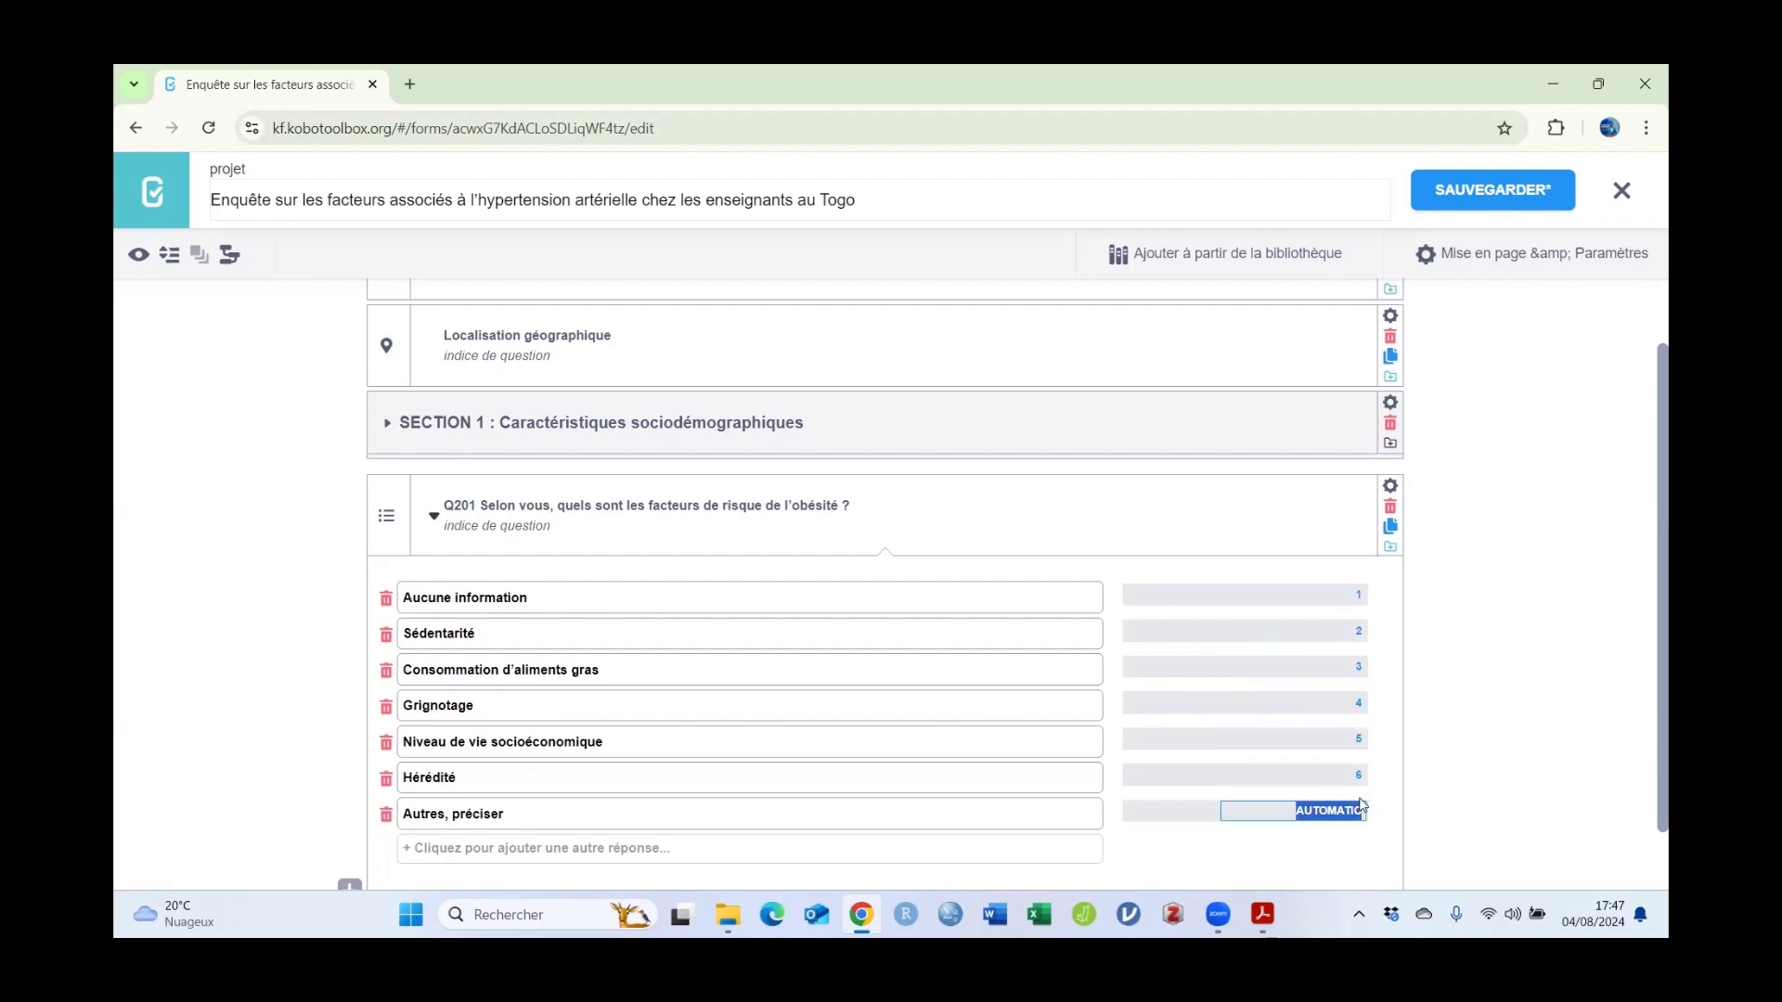
{"action": "type", "text": "7"}
{"action": "left_click", "coordinate": [295, 566]}
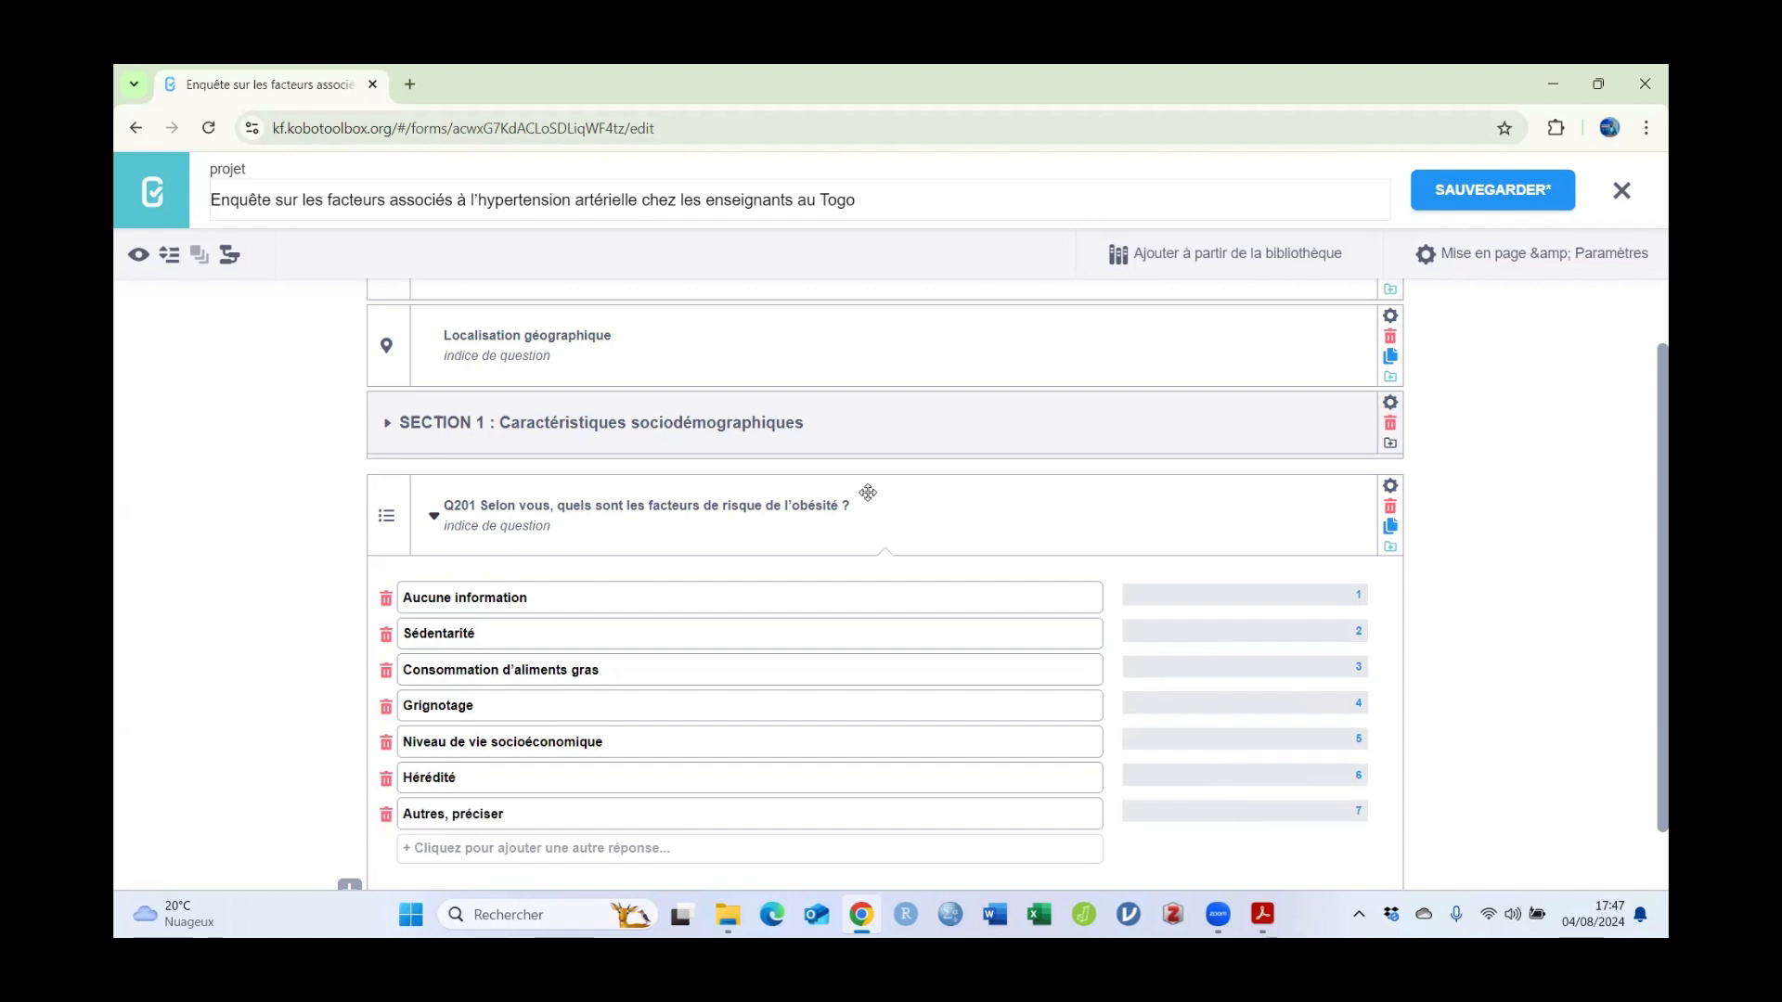
Step: Switch to the PDF questionnaire and examine the "Autres, préciser" option of Q201
{"action": "key", "text": "alt+Tab"}
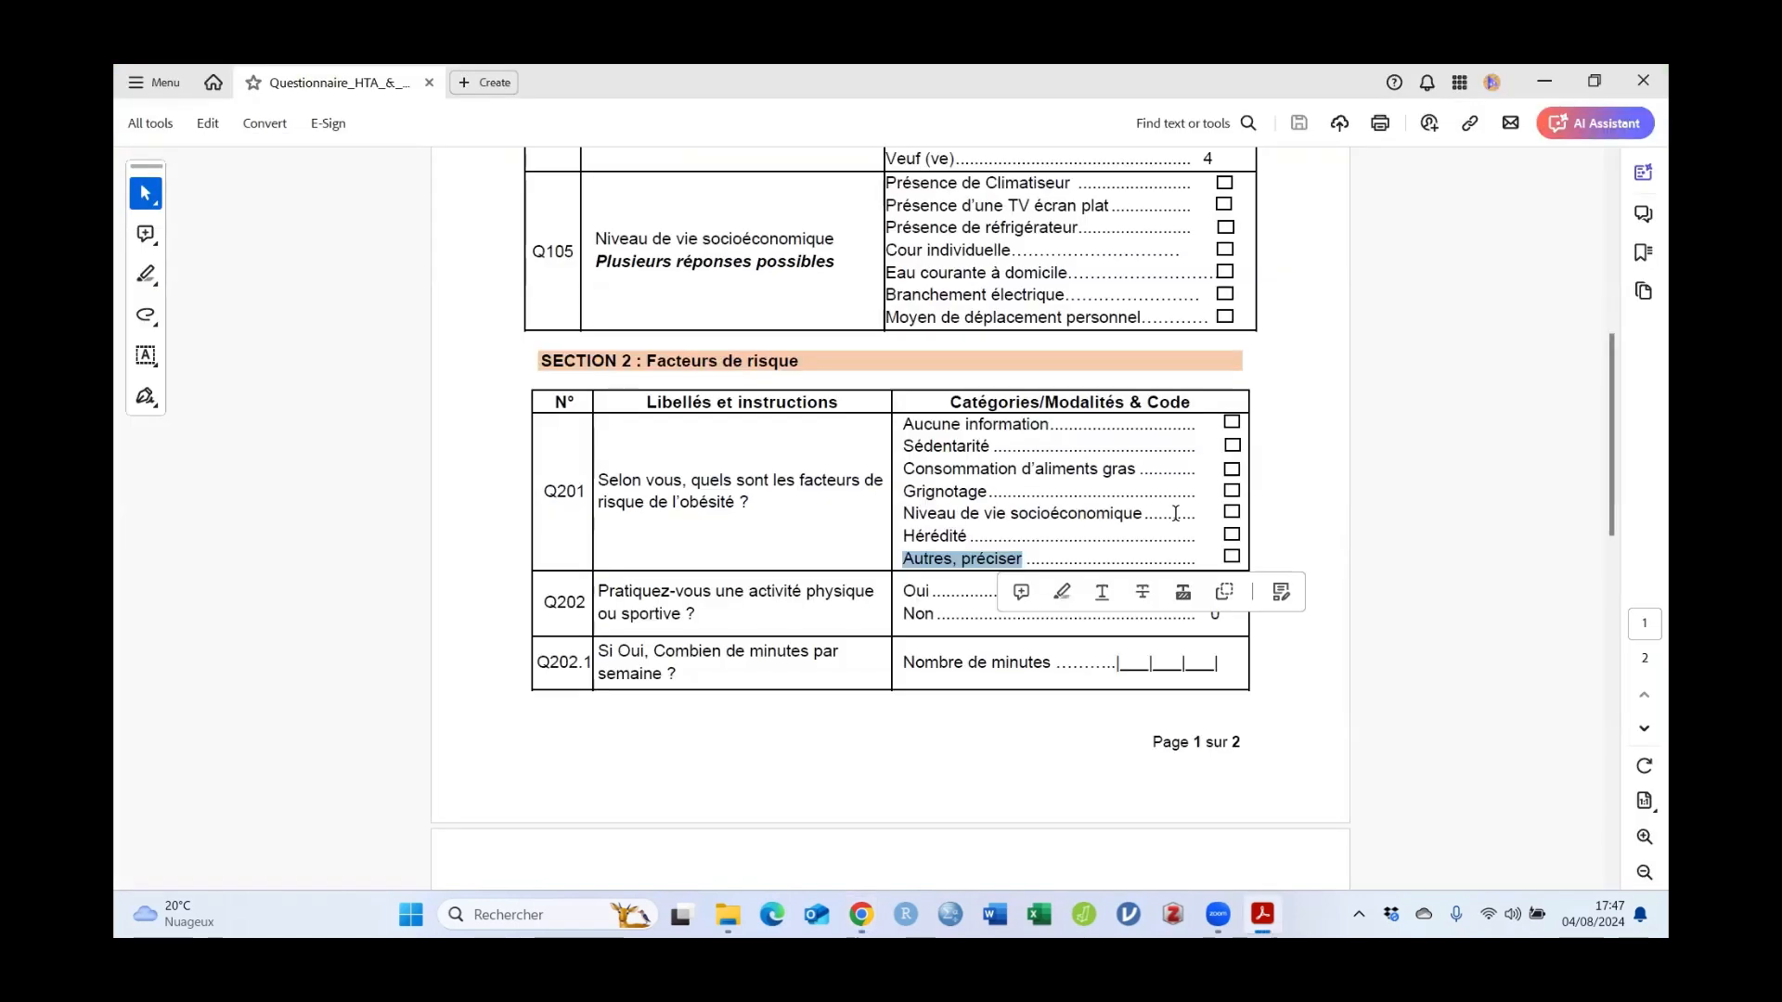
{"action": "left_click", "coordinate": [1342, 540]}
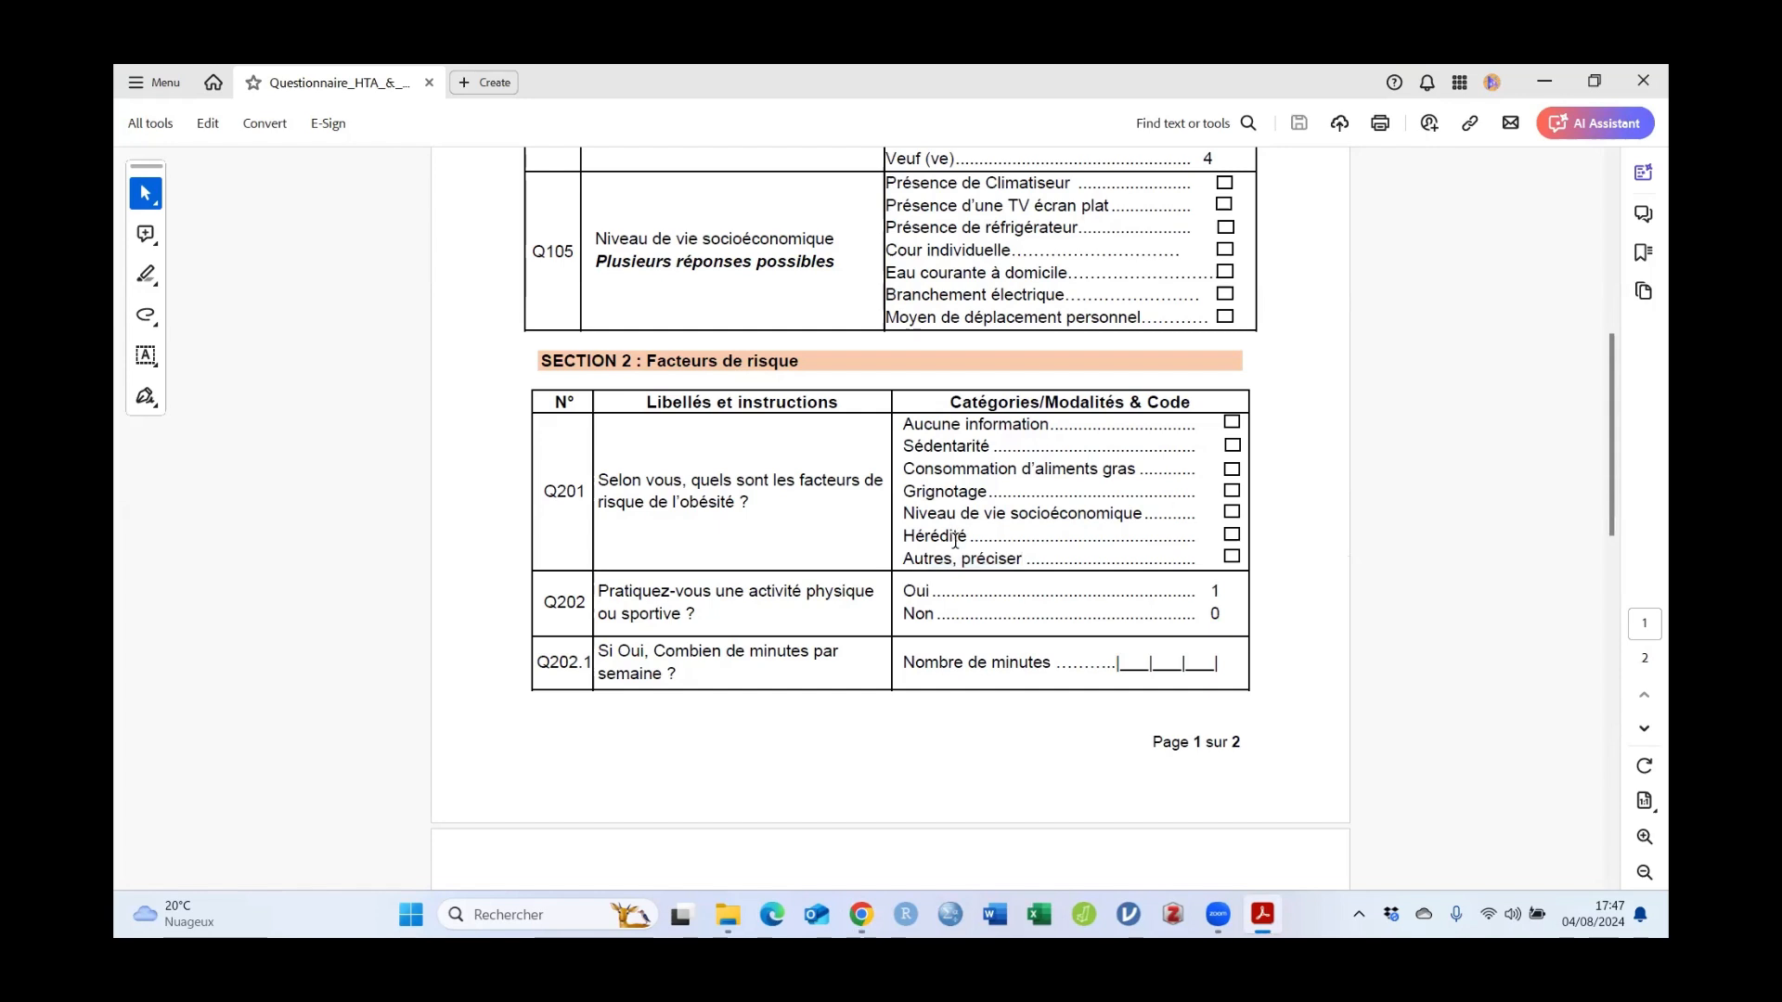
{"action": "left_click_drag", "start_coordinate": [904, 557], "coordinate": [994, 551]}
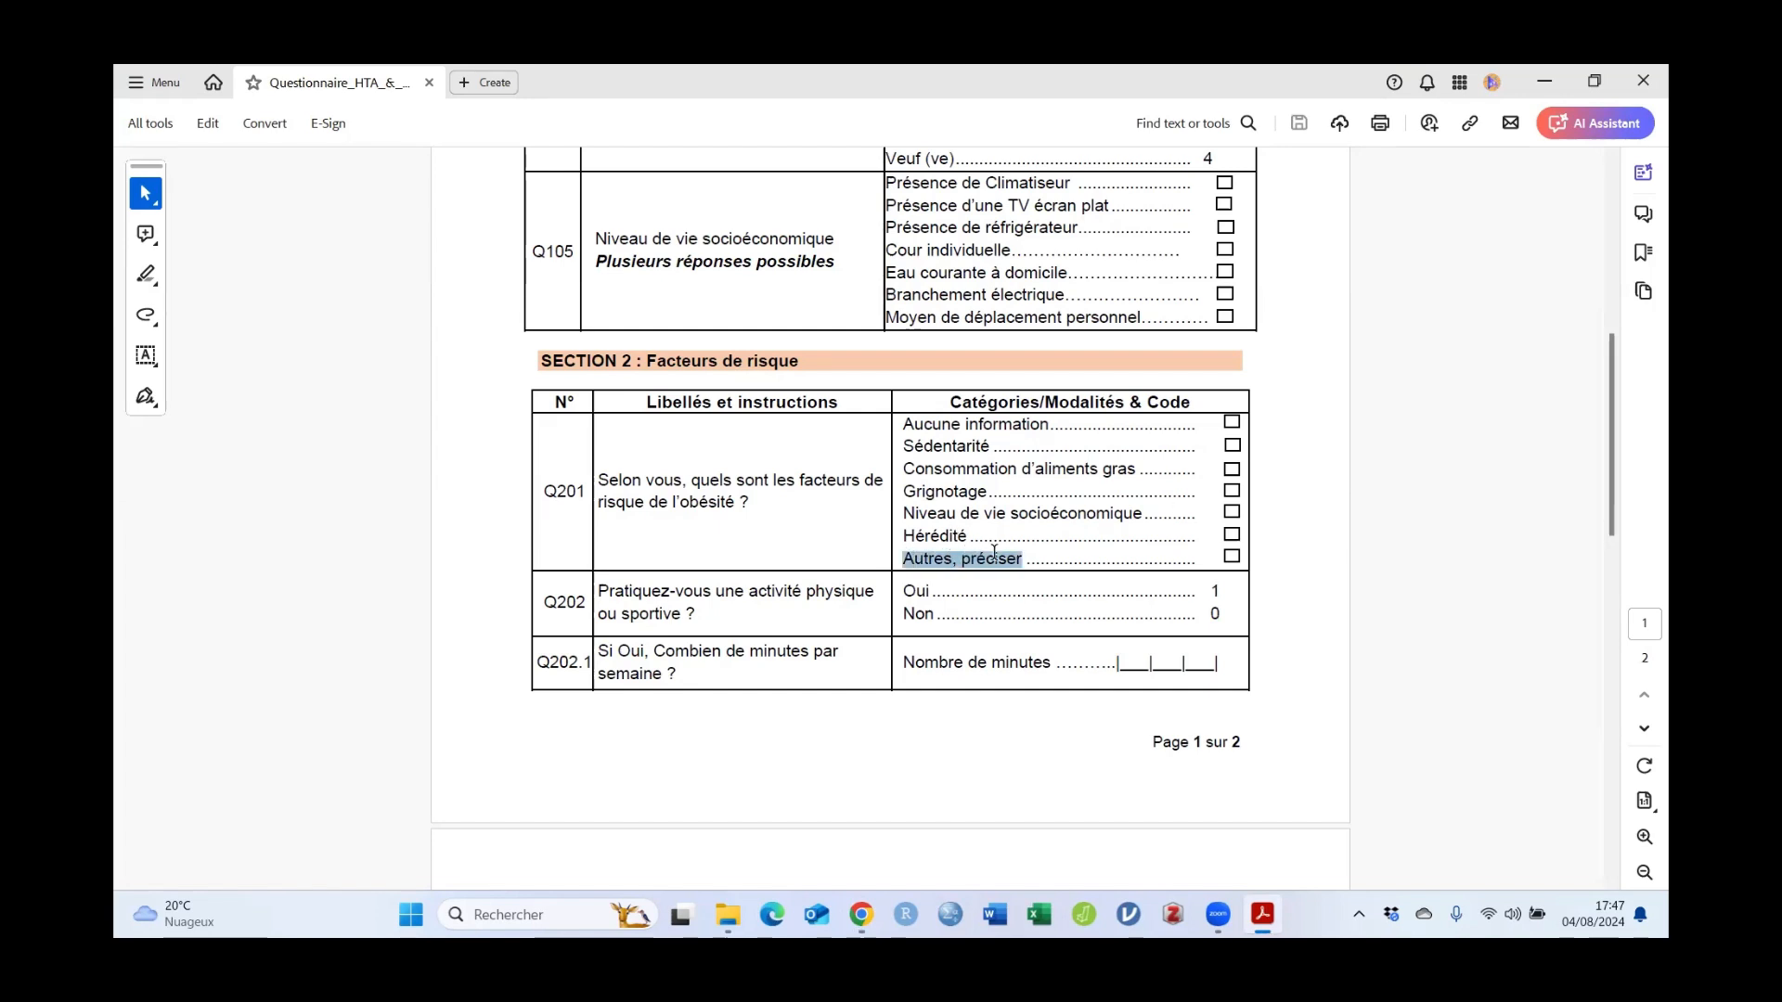
{"action": "left_click", "coordinate": [1320, 555]}
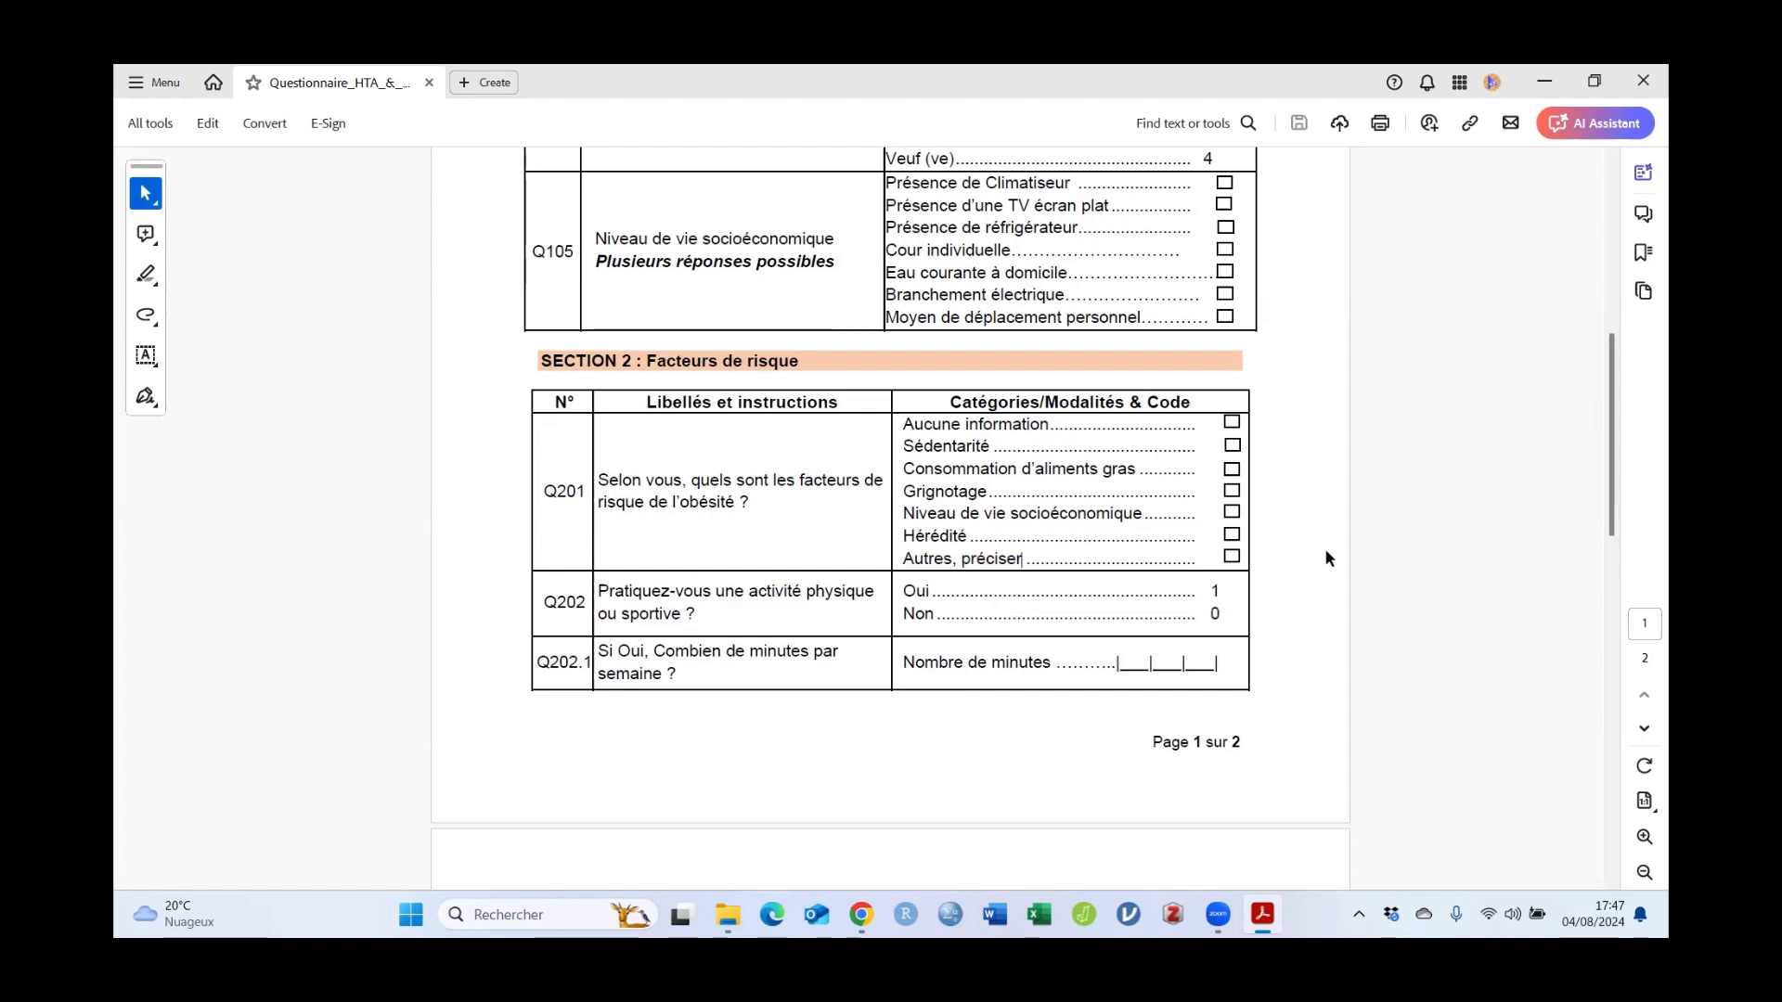
Step: Switch to KoboToolbox, add the text question "Q201.1 Autre facteur de risque" after Q201 and save the form
{"action": "key", "text": "alt+Tab"}
{"action": "scroll", "coordinate": [668, 663], "scroll_direction": "down", "scroll_amount": 1}
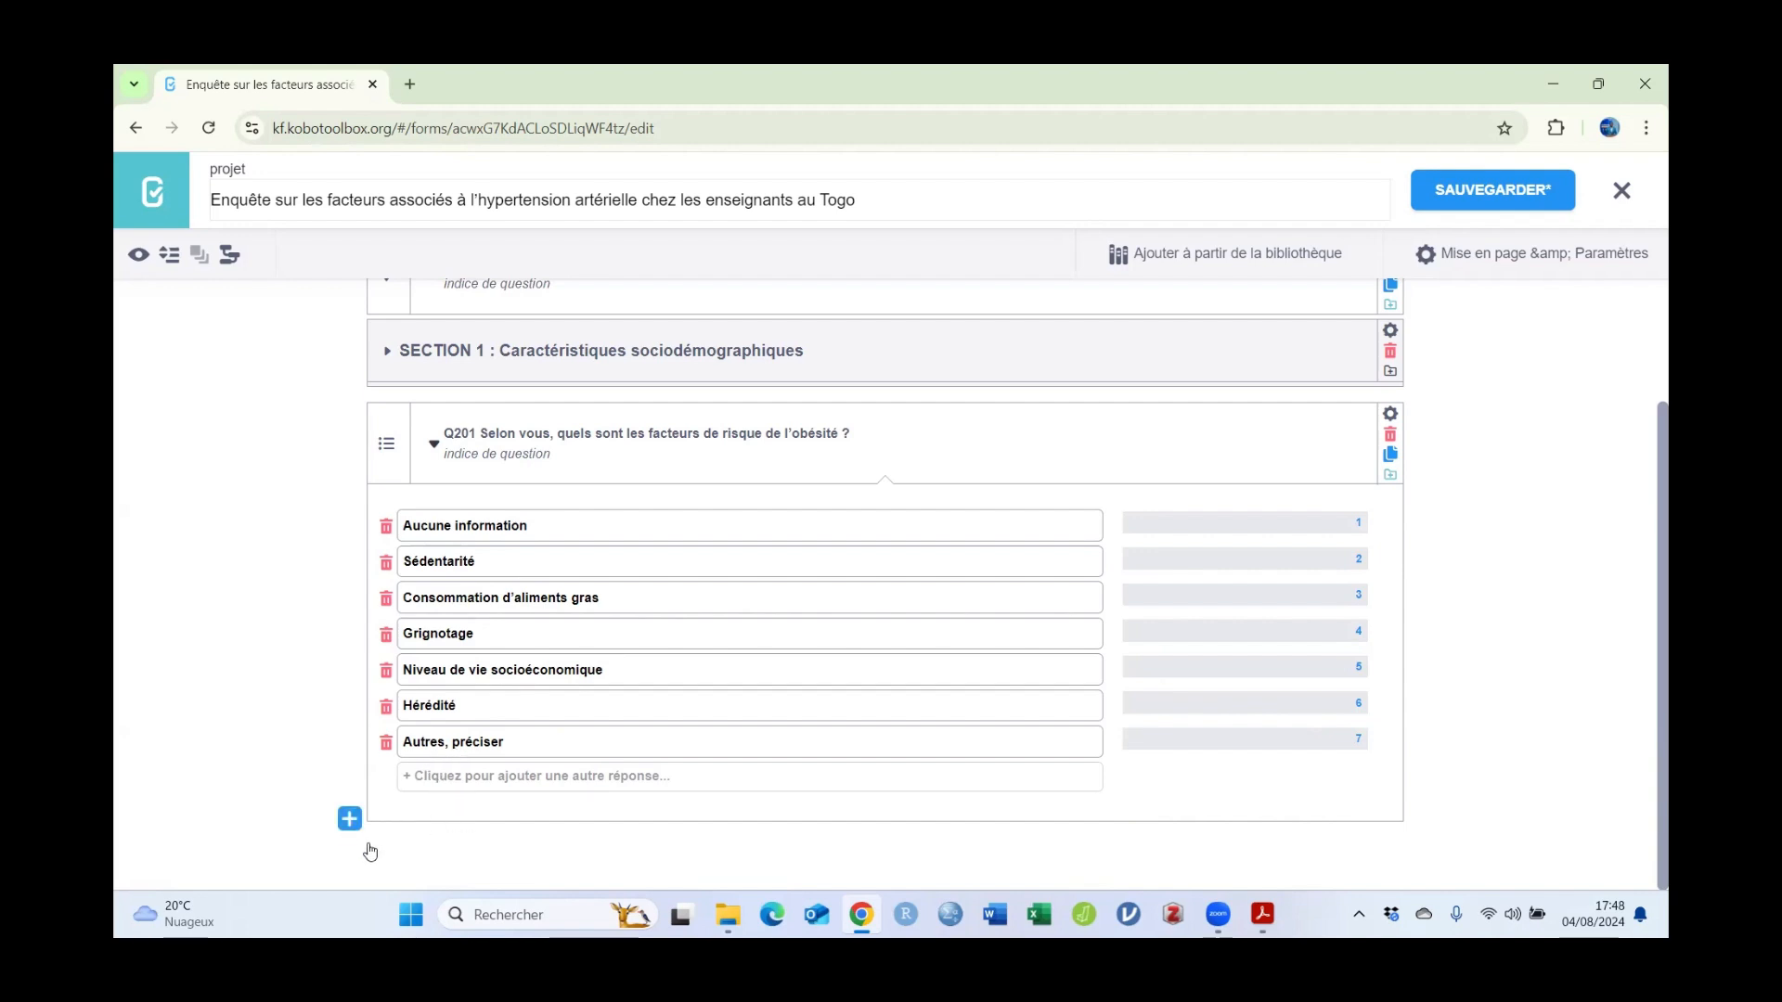
{"action": "left_click", "coordinate": [349, 820]}
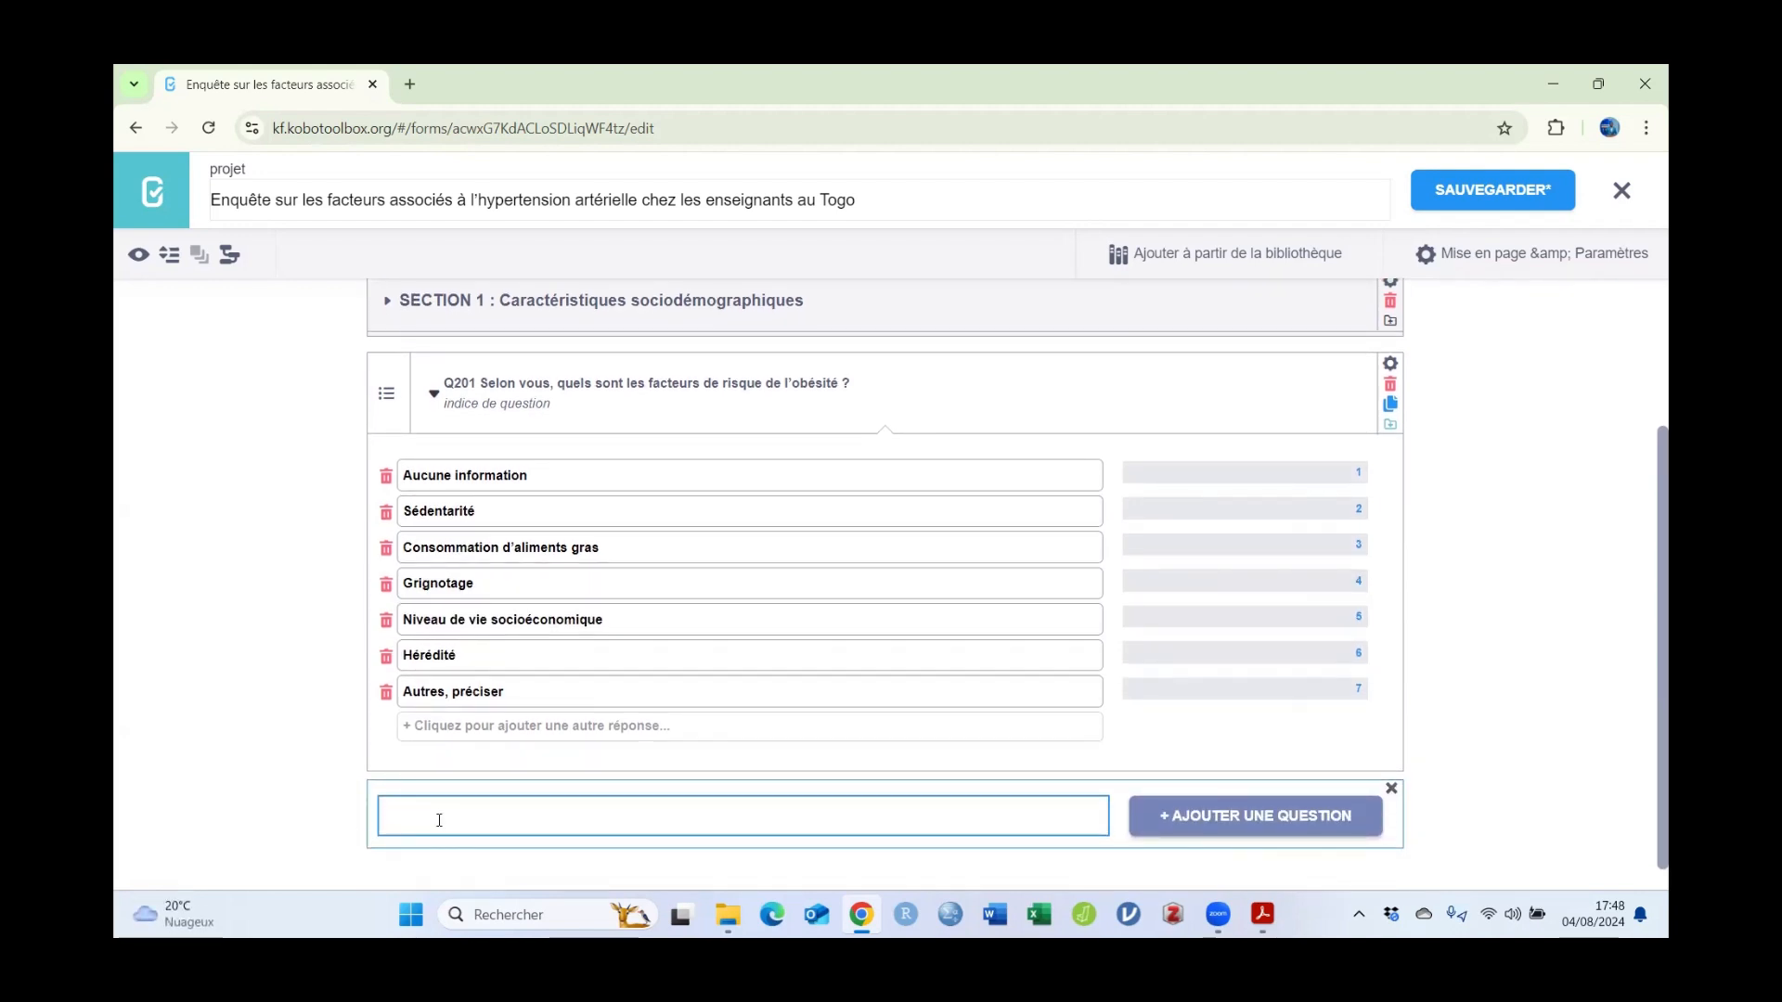
{"action": "type", "text": "Q"}
{"action": "type", "text": "Autre facteur de"}
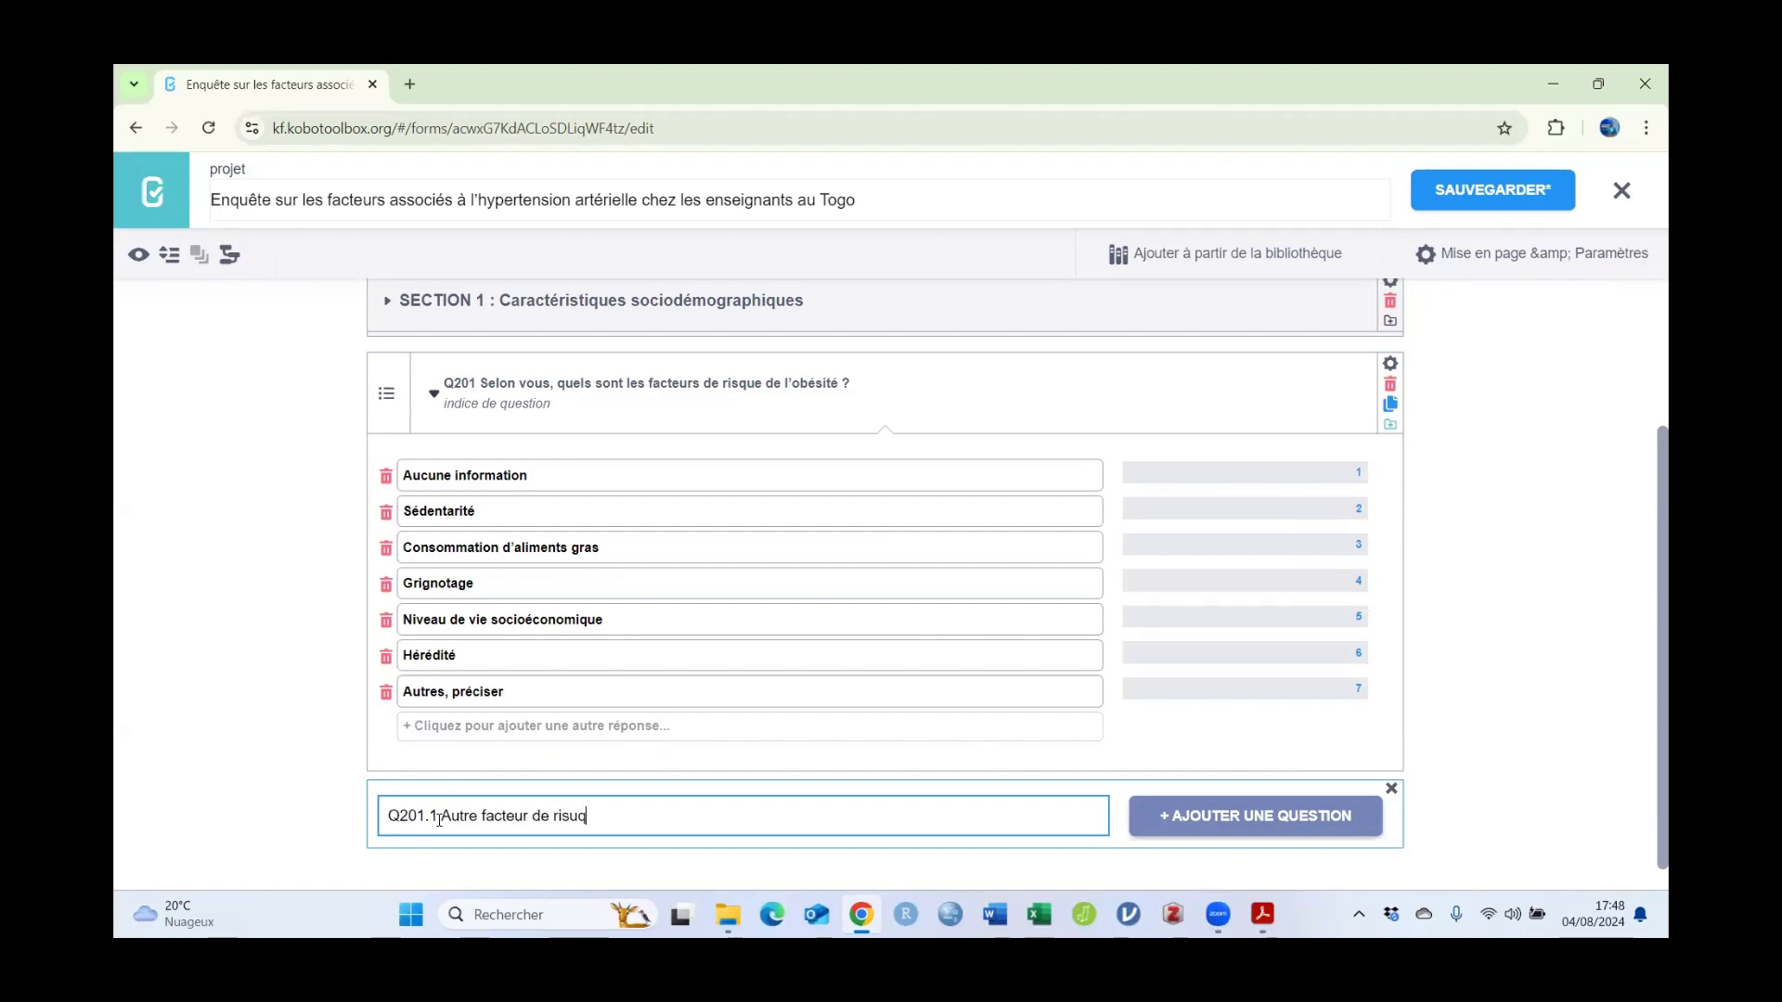
{"action": "type", "text": " risuq"}
{"action": "key", "text": "BackSpace"}
{"action": "key", "text": "BackSpace"}
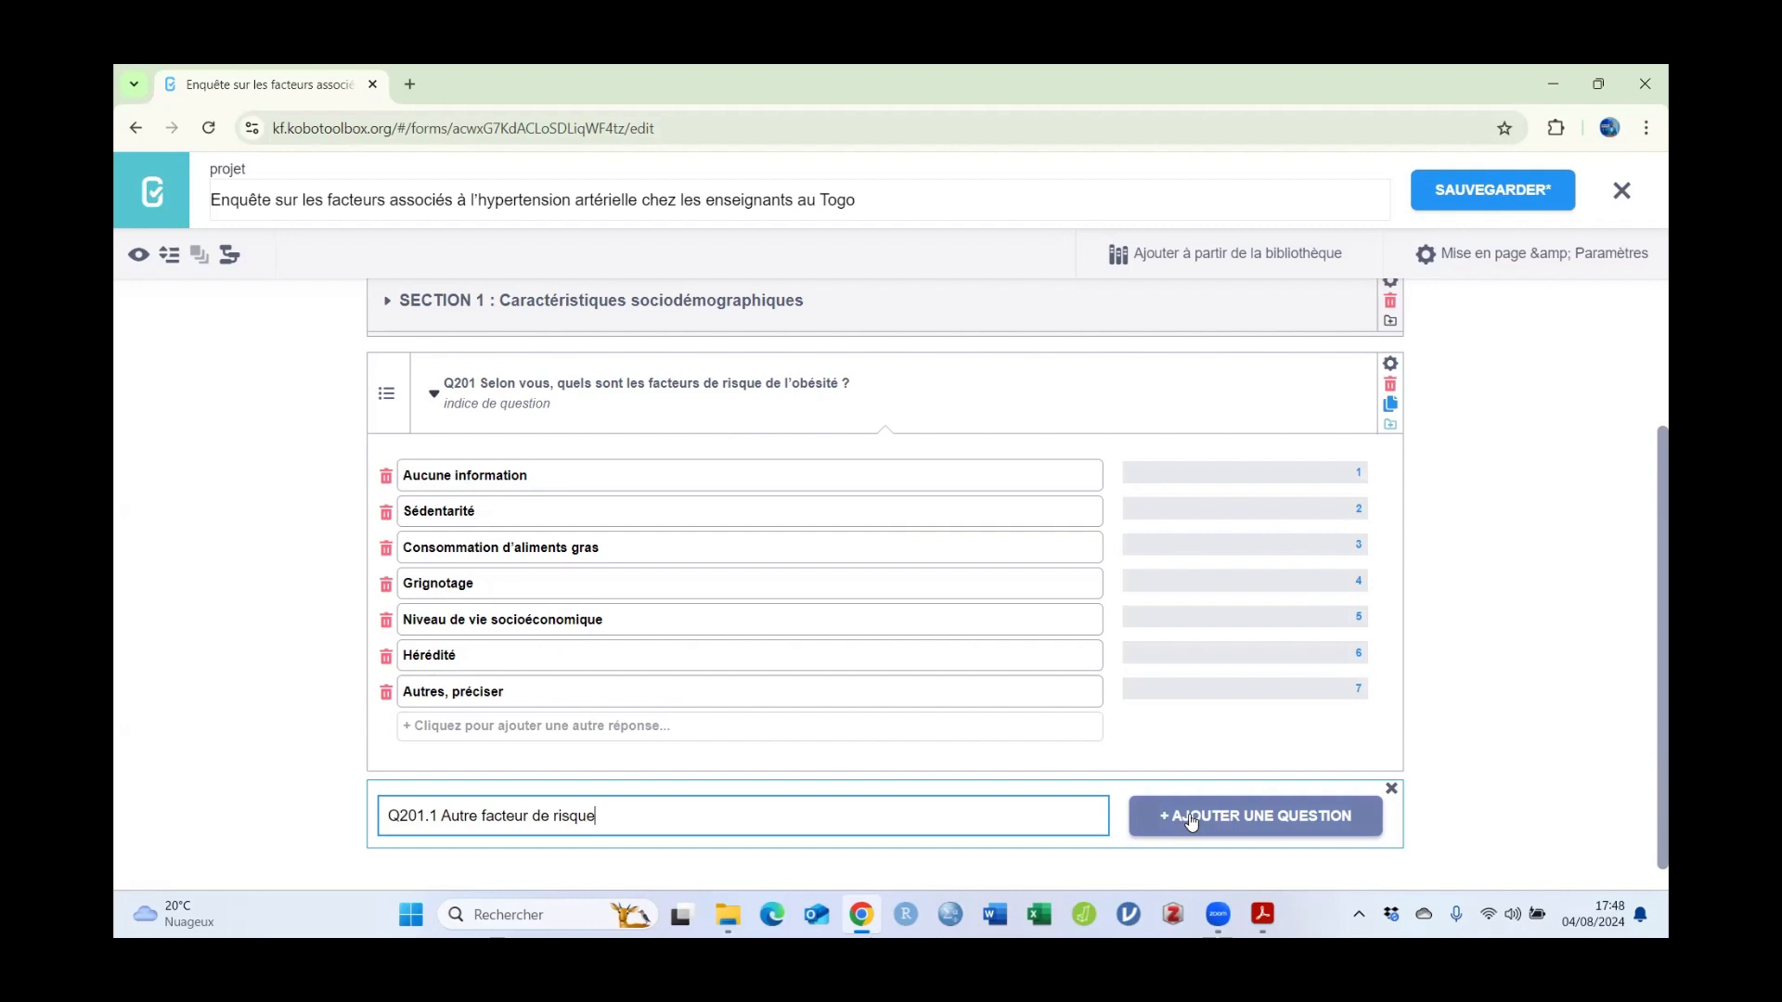
{"action": "left_click", "coordinate": [1237, 829]}
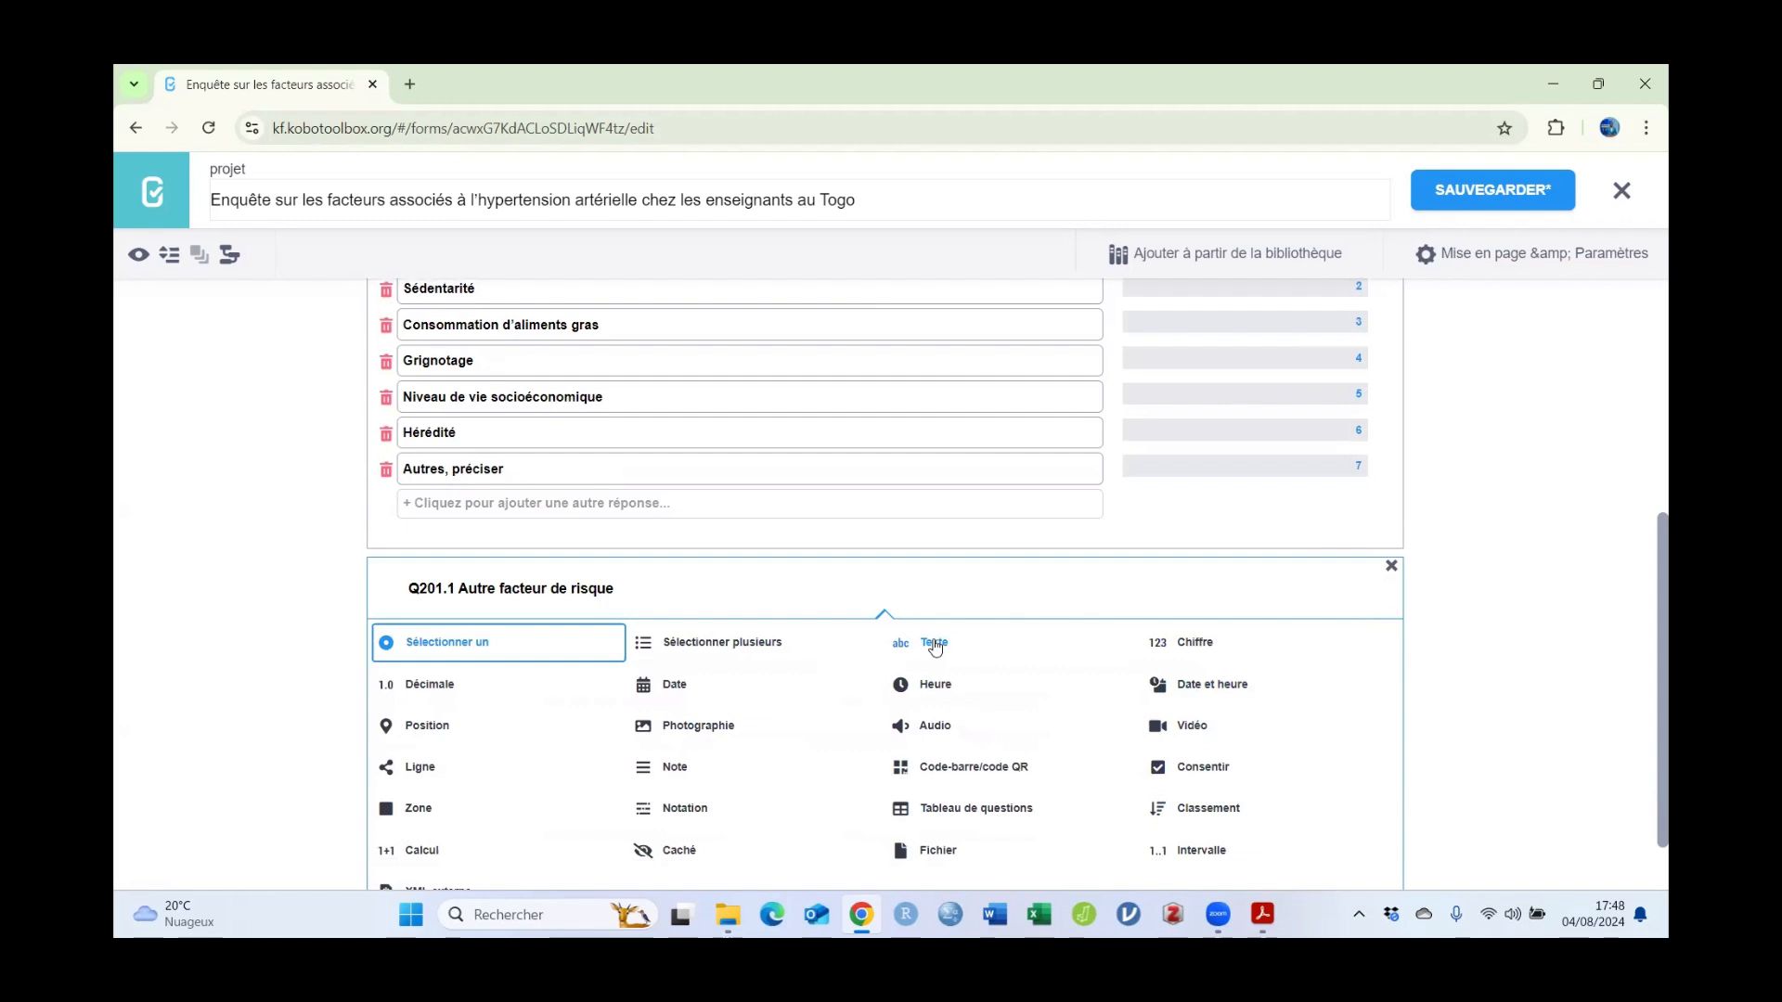
{"action": "left_click", "coordinate": [935, 643]}
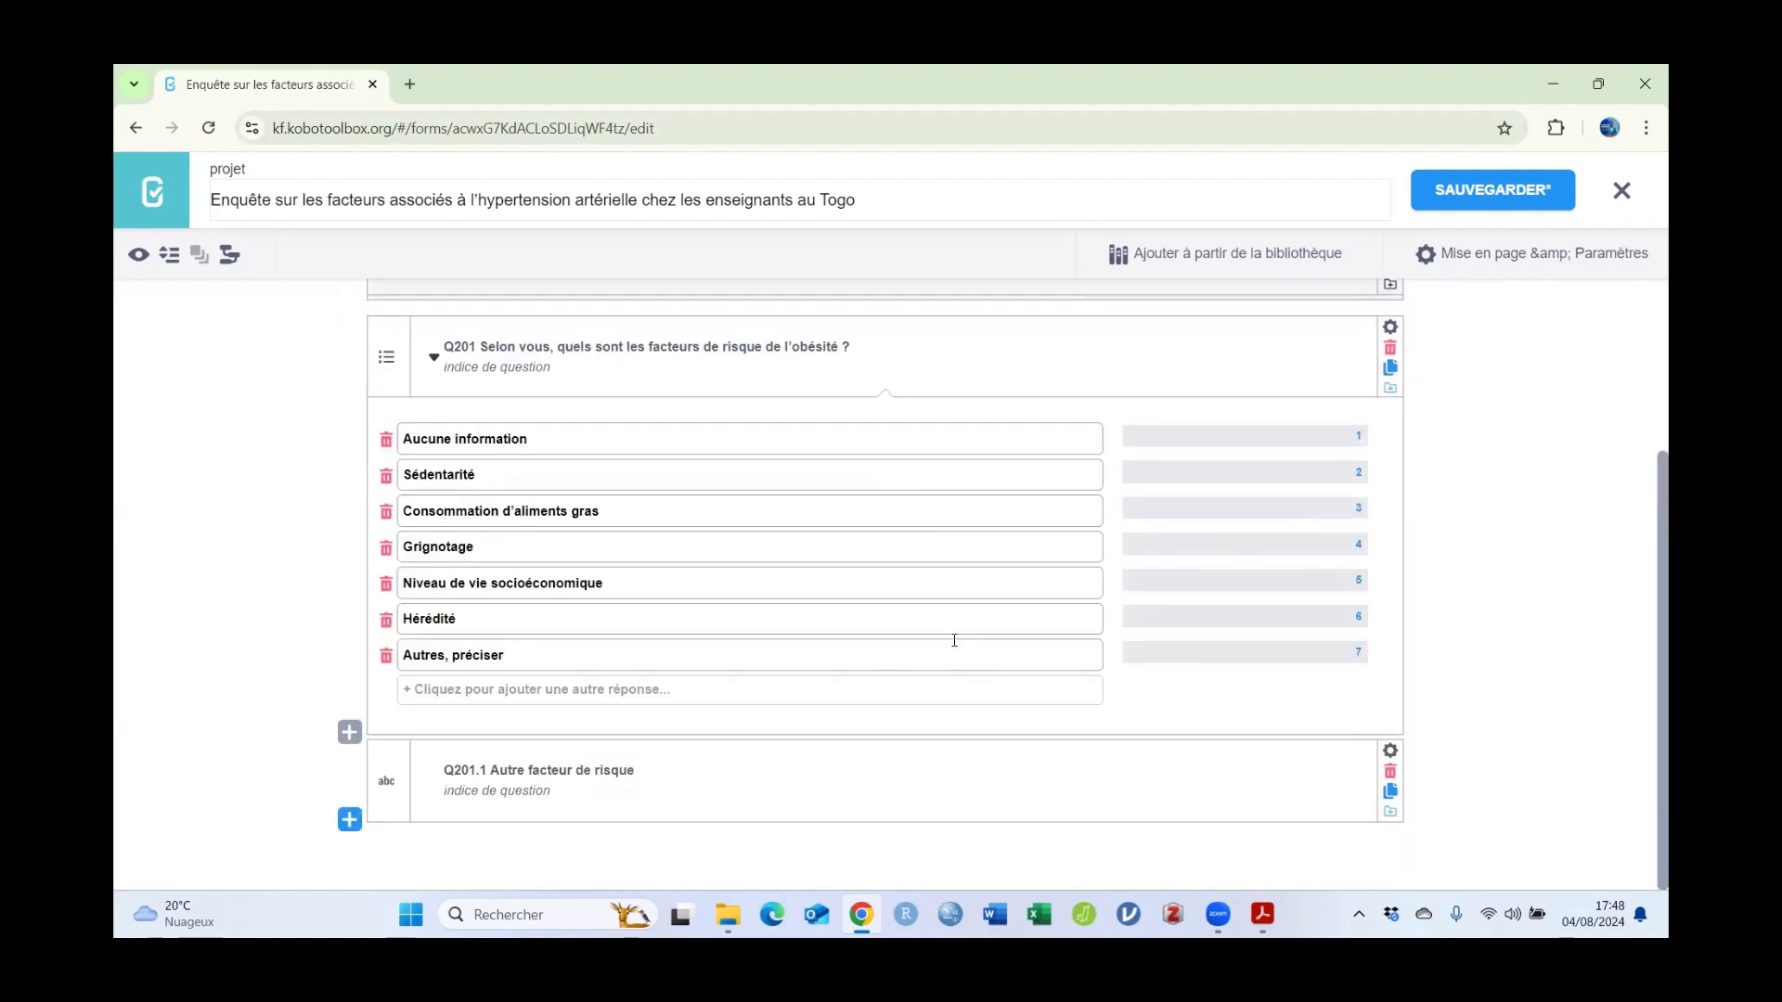
{"action": "left_click", "coordinate": [1524, 187]}
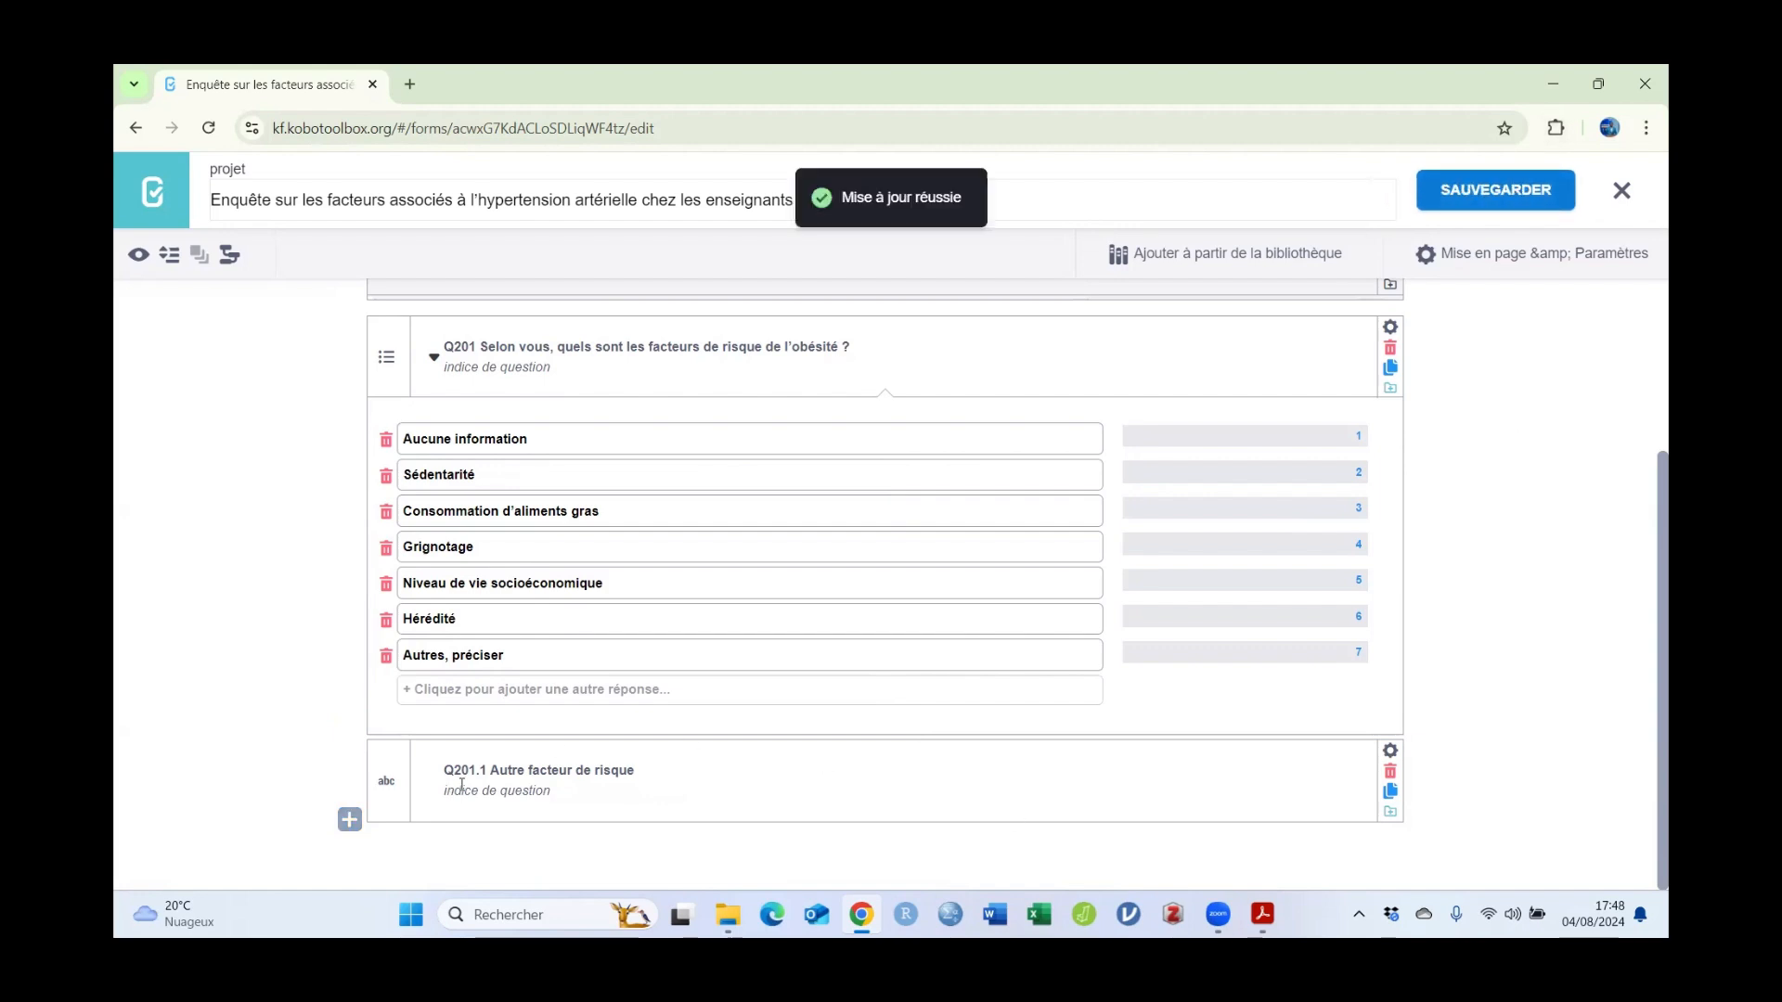
Step: Examine the Q201.1 question label against the "Autres, préciser" answer option of Q201
{"action": "left_click", "coordinate": [652, 771]}
{"action": "left_click_drag", "start_coordinate": [652, 771], "coordinate": [448, 773]}
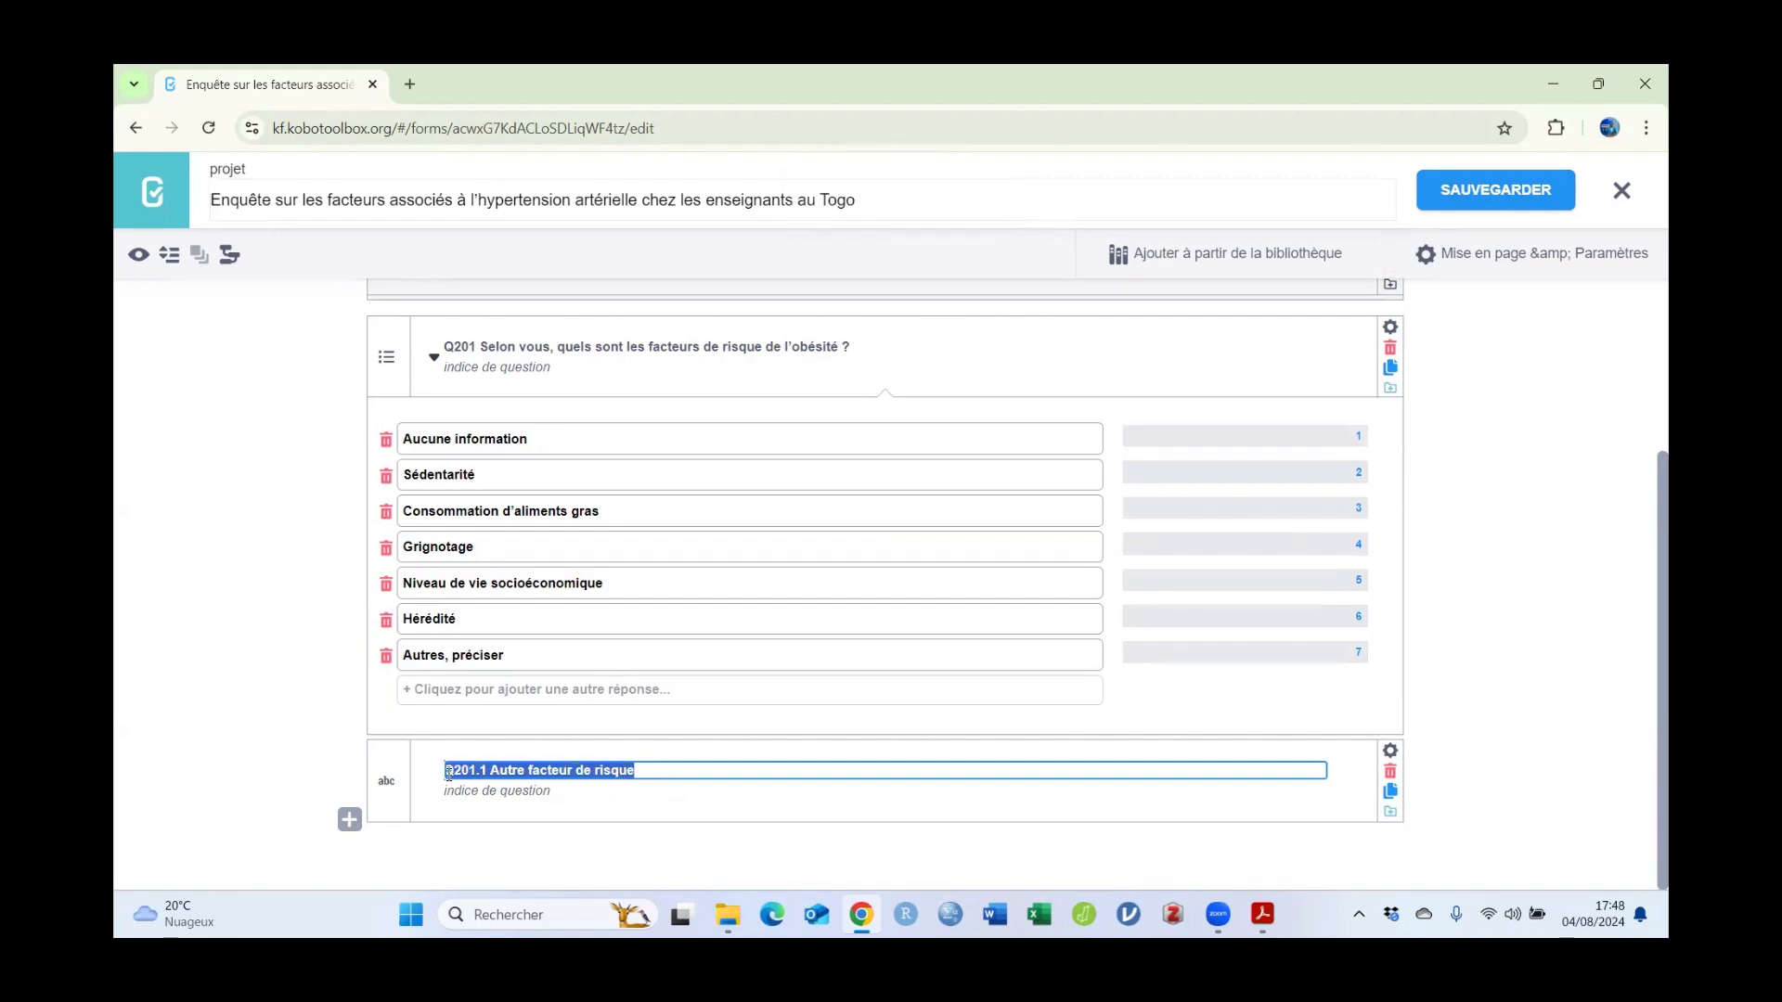
{"action": "left_click", "coordinate": [539, 789]}
{"action": "left_click", "coordinate": [516, 655]}
{"action": "left_click_drag", "start_coordinate": [515, 654], "coordinate": [397, 659]}
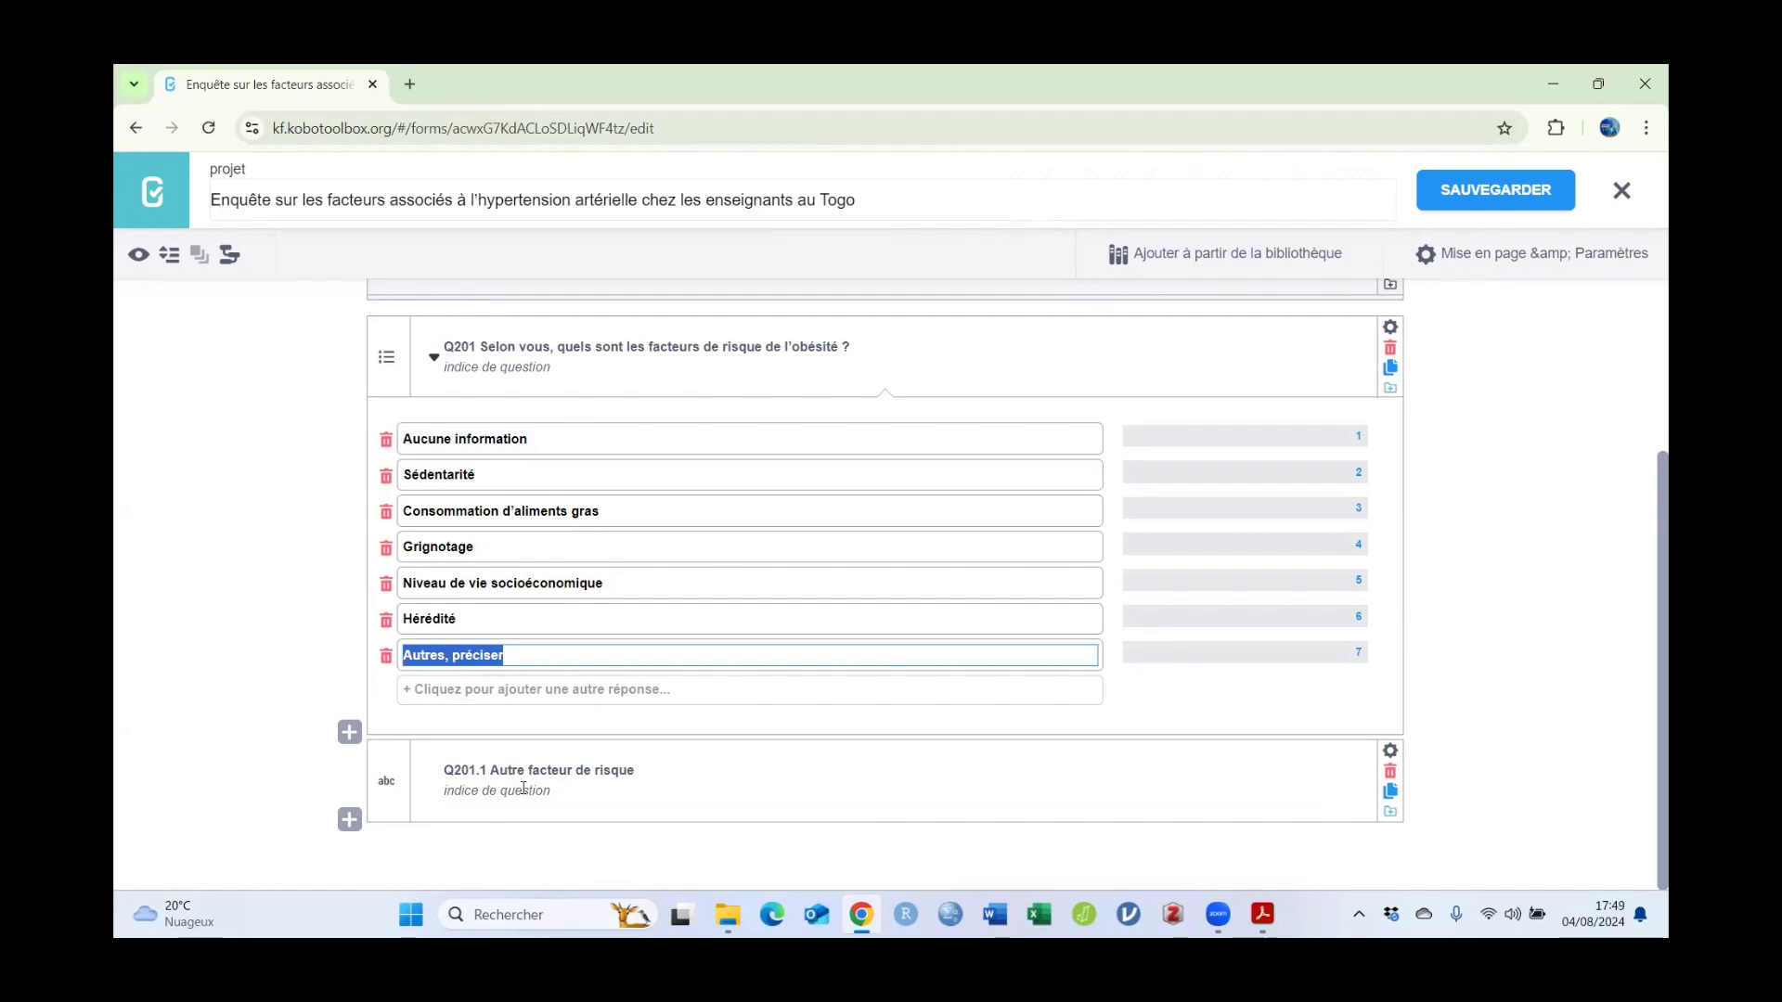
{"action": "left_click", "coordinate": [557, 791]}
{"action": "left_click", "coordinate": [645, 766]}
{"action": "left_click_drag", "start_coordinate": [641, 769], "coordinate": [445, 771]}
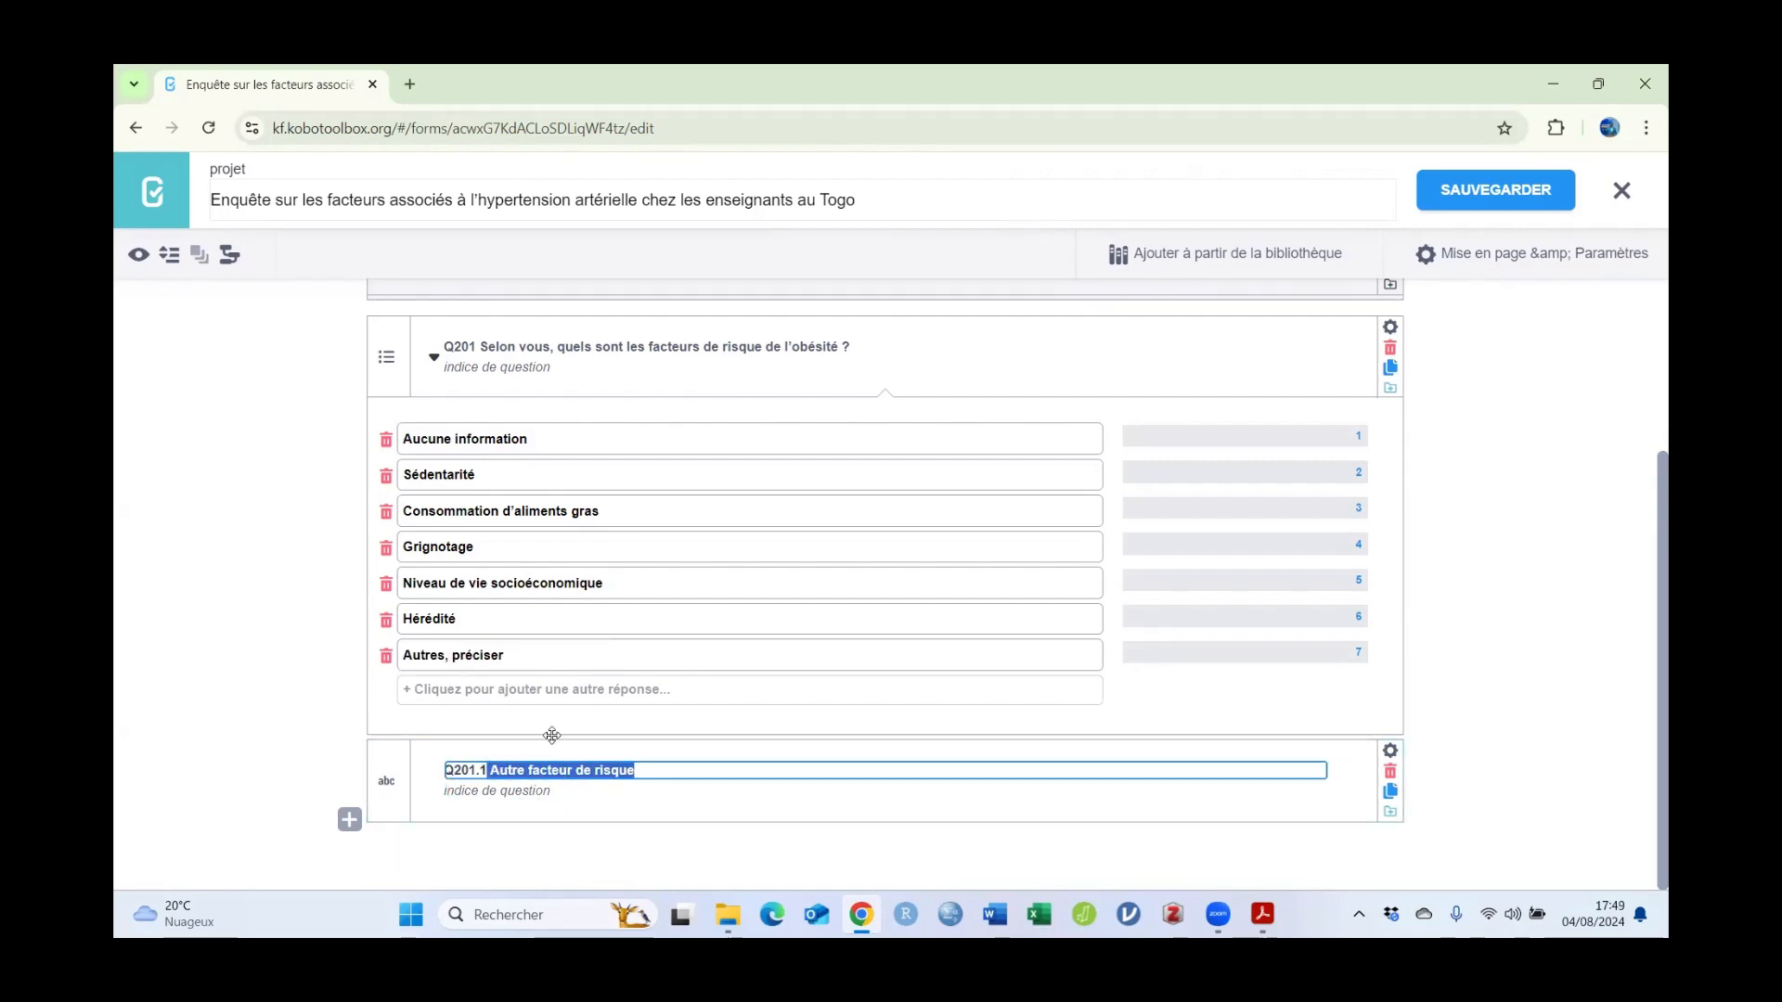
{"action": "left_click", "coordinate": [432, 479]}
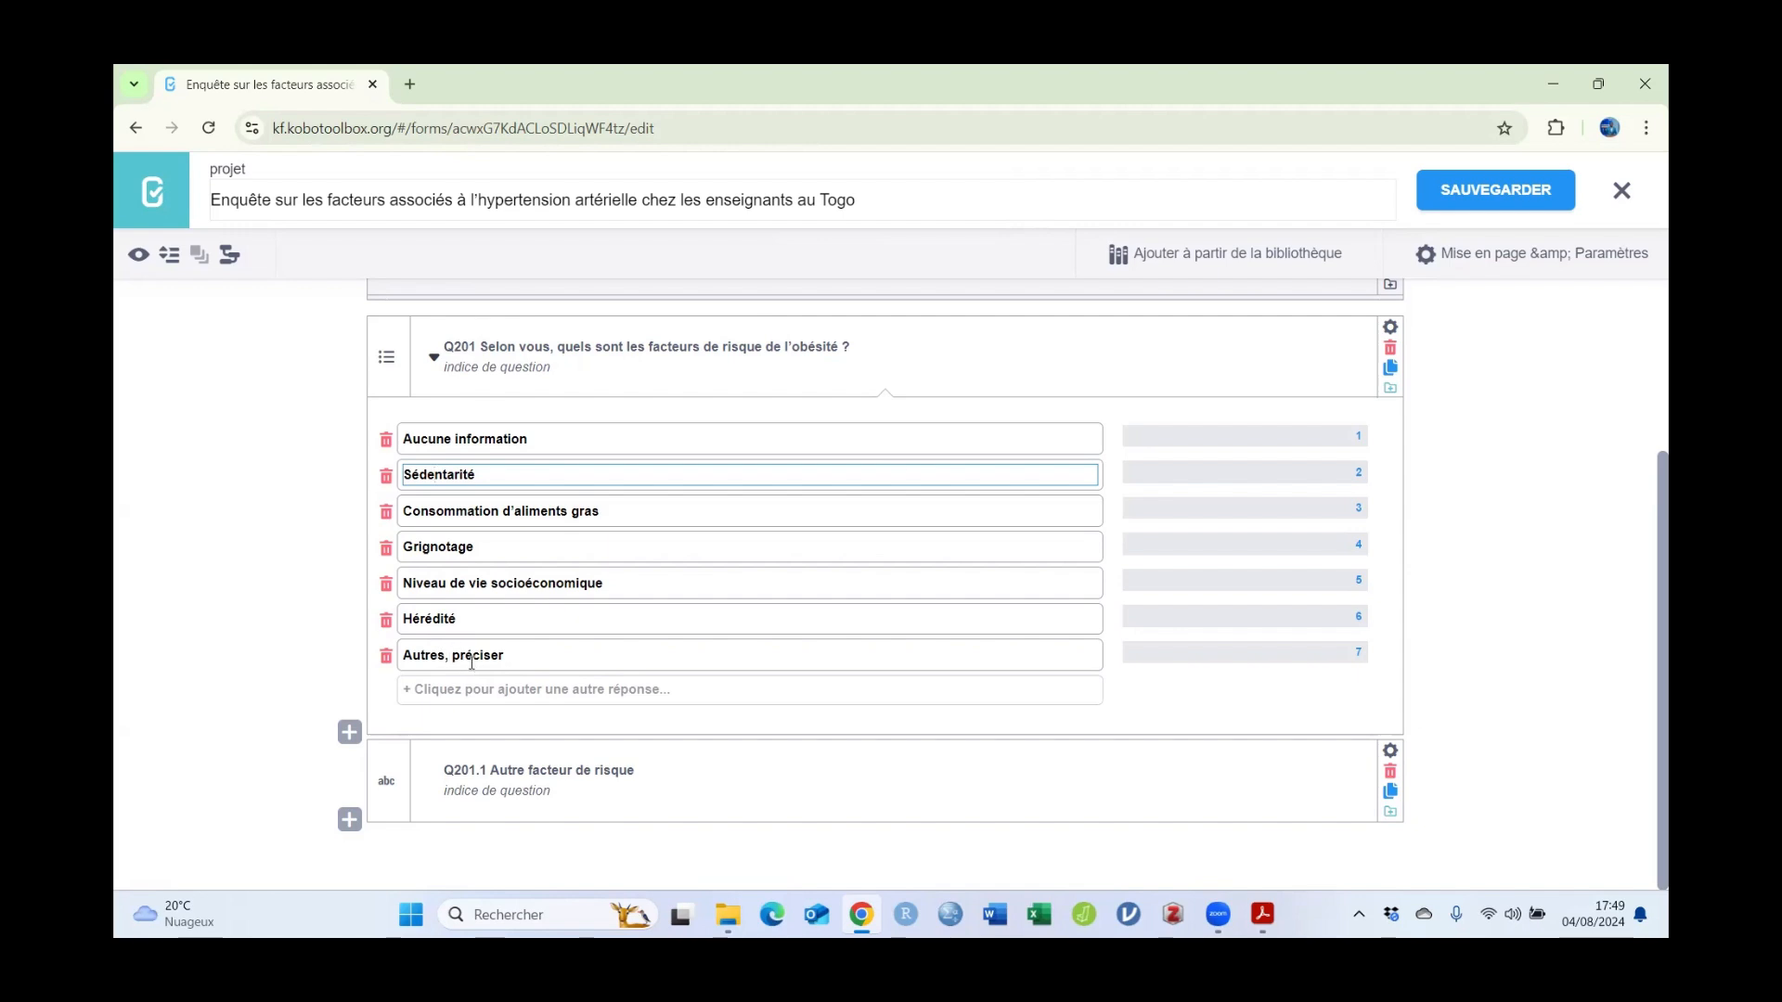
{"action": "scroll", "coordinate": [1495, 581], "scroll_direction": "up", "scroll_amount": 1}
{"action": "scroll", "coordinate": [1496, 581], "scroll_direction": "down", "scroll_amount": 1}
Step: Preview the form and test Q201 with Sédentarité, Consommation d'aliments gras and "Autres, préciser", checking how Q201.1 behaves
{"action": "left_click", "coordinate": [141, 254]}
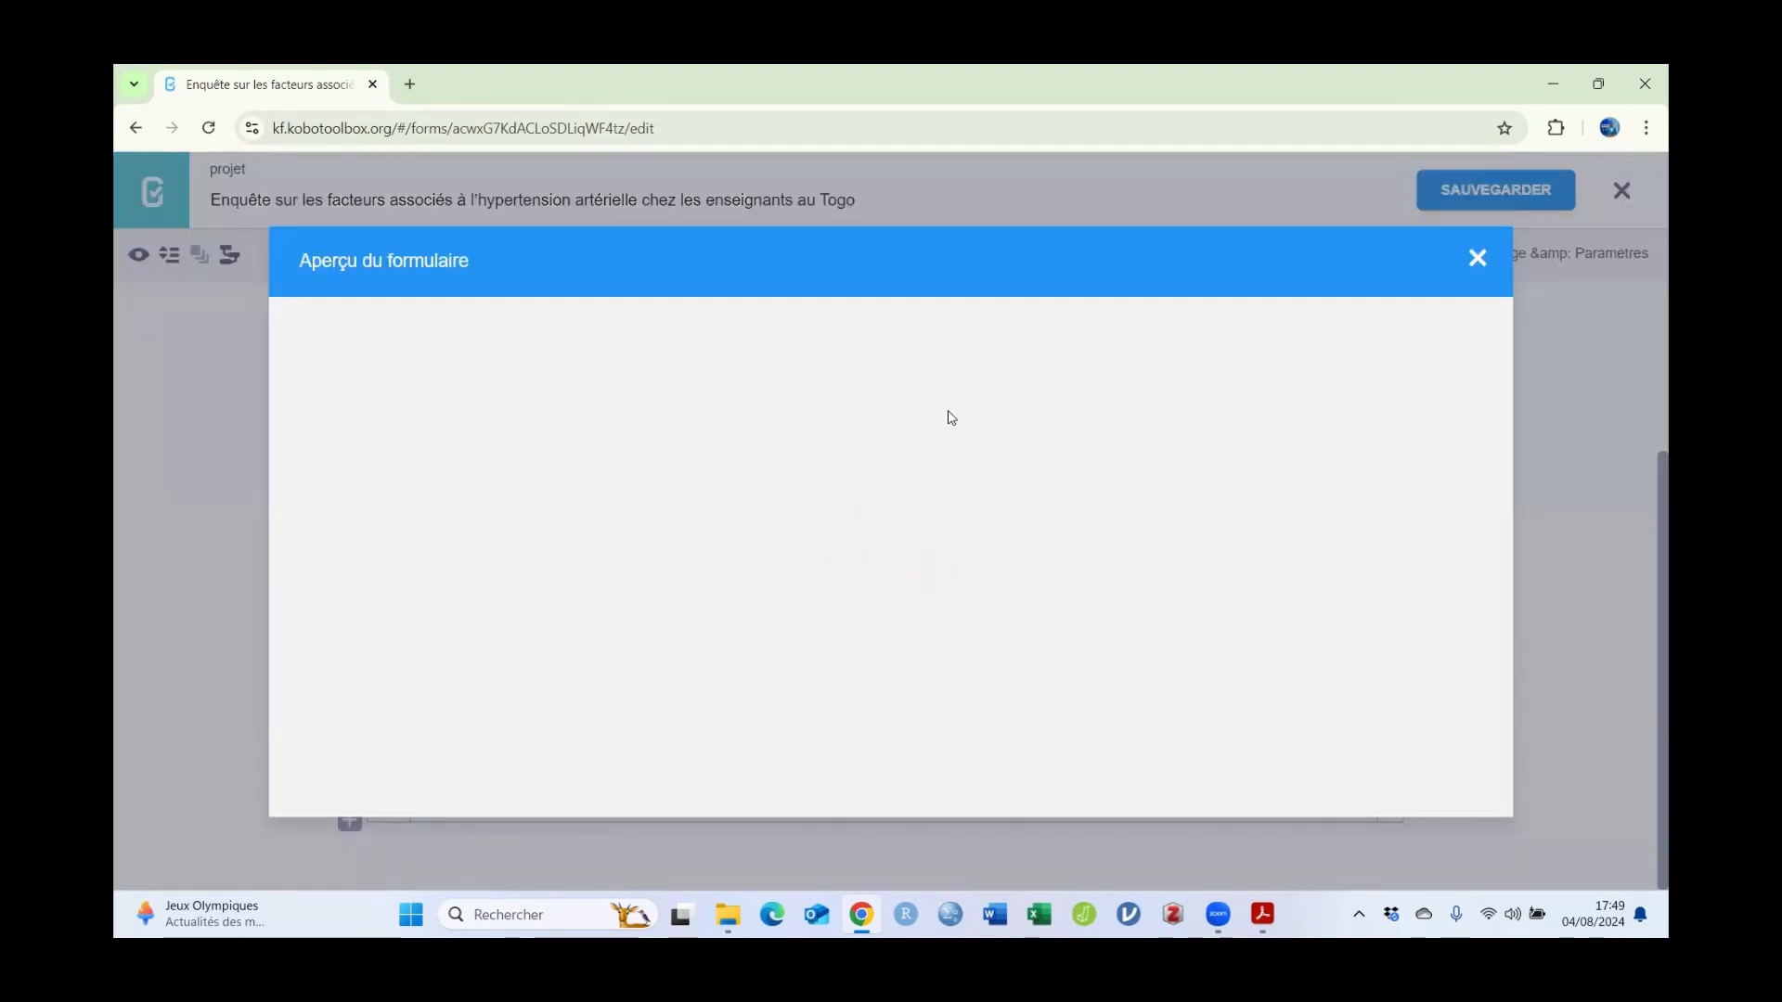
{"action": "scroll", "coordinate": [1299, 475], "scroll_direction": "down", "scroll_amount": 3}
{"action": "scroll", "coordinate": [1312, 477], "scroll_direction": "down", "scroll_amount": 15}
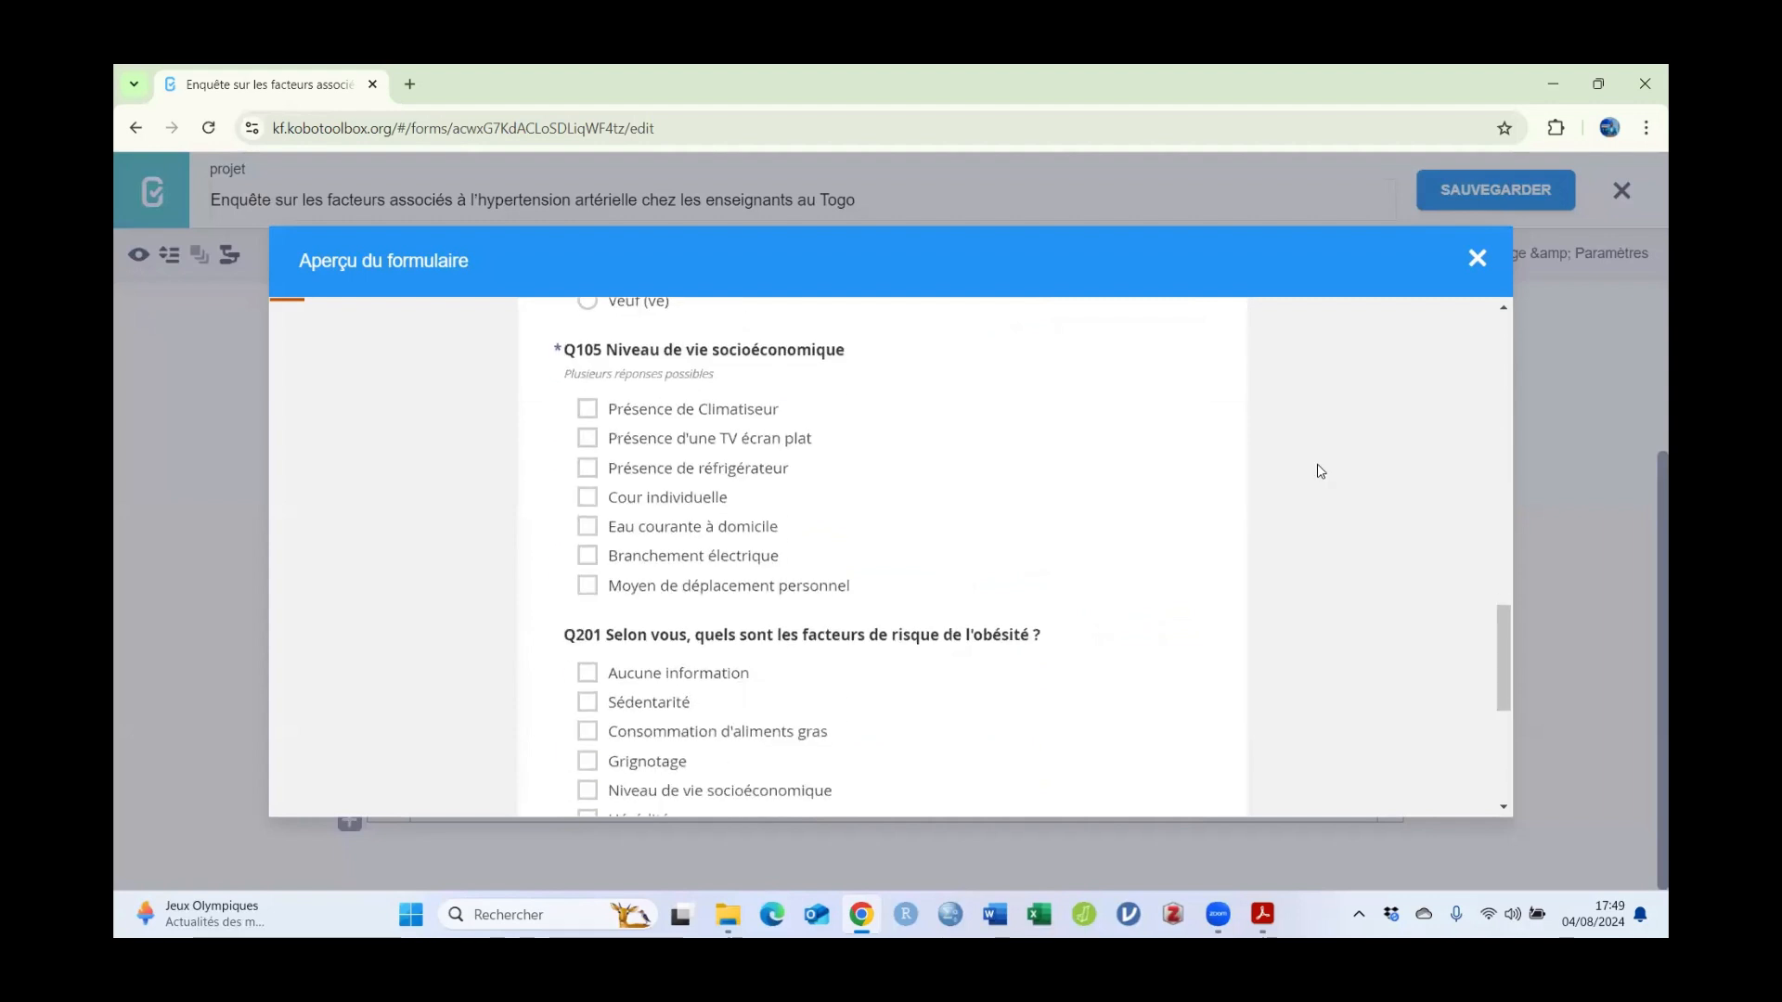
{"action": "scroll", "coordinate": [1207, 455], "scroll_direction": "up", "scroll_amount": 2}
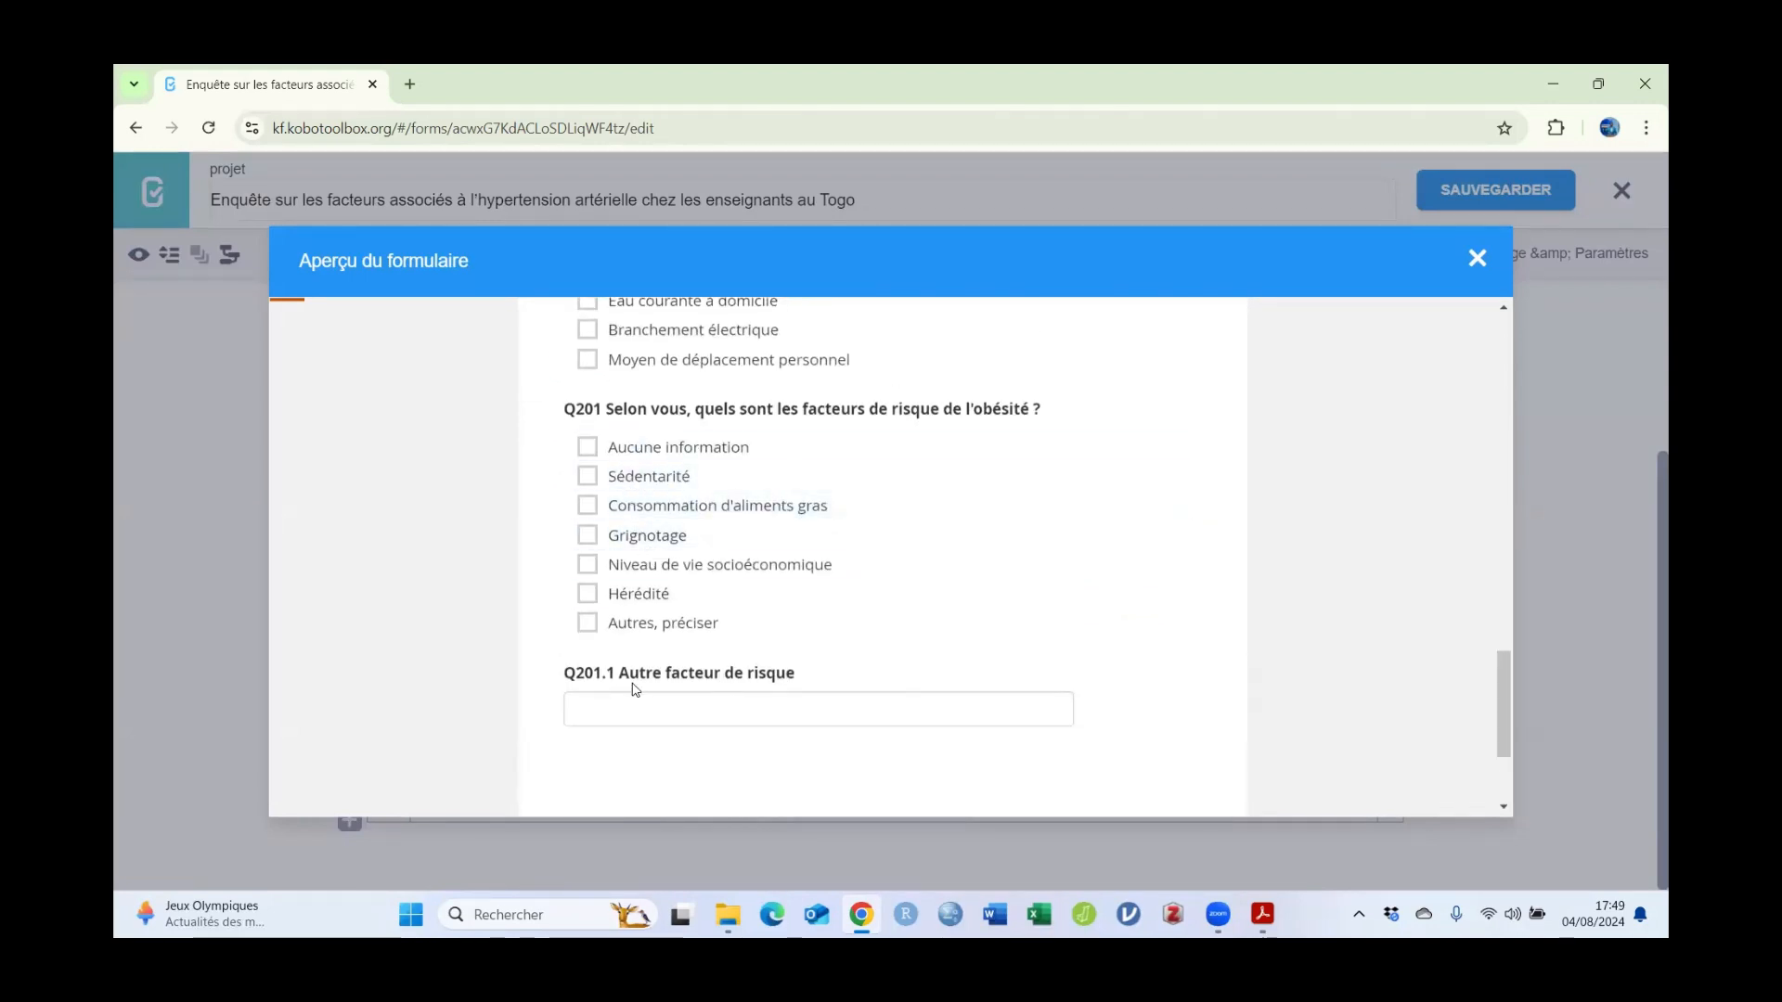
{"action": "left_click", "coordinate": [588, 478]}
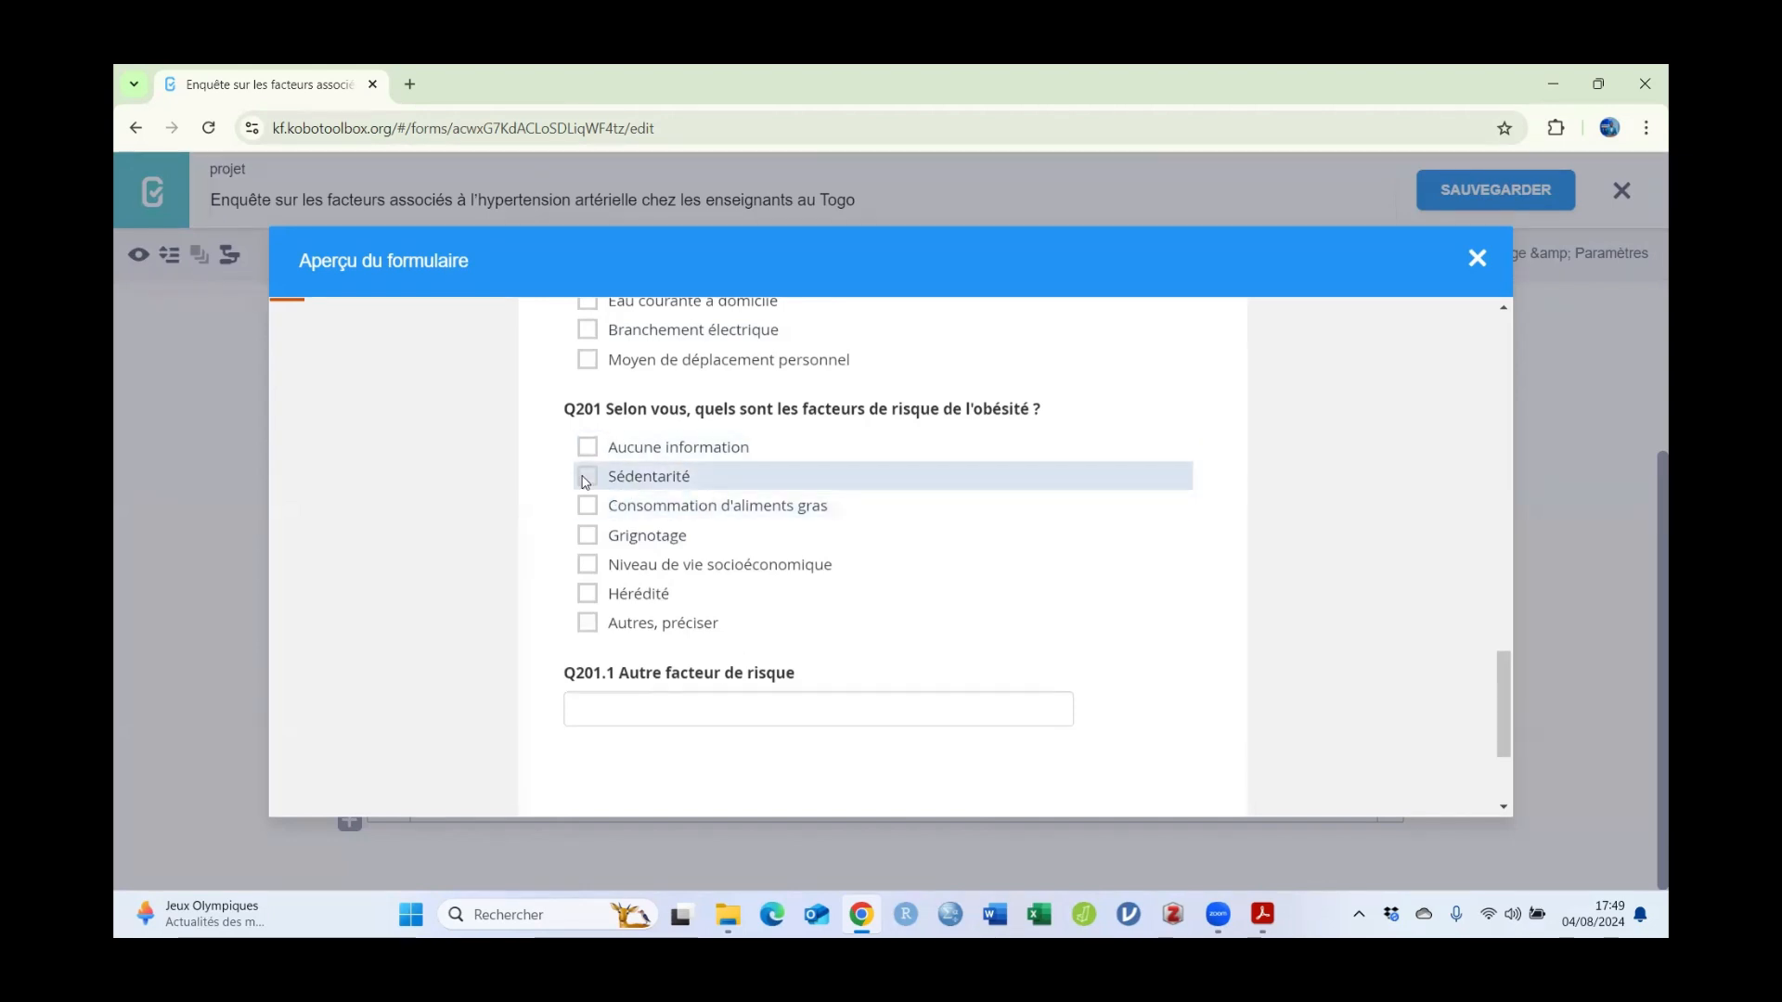
{"action": "left_click", "coordinate": [594, 509]}
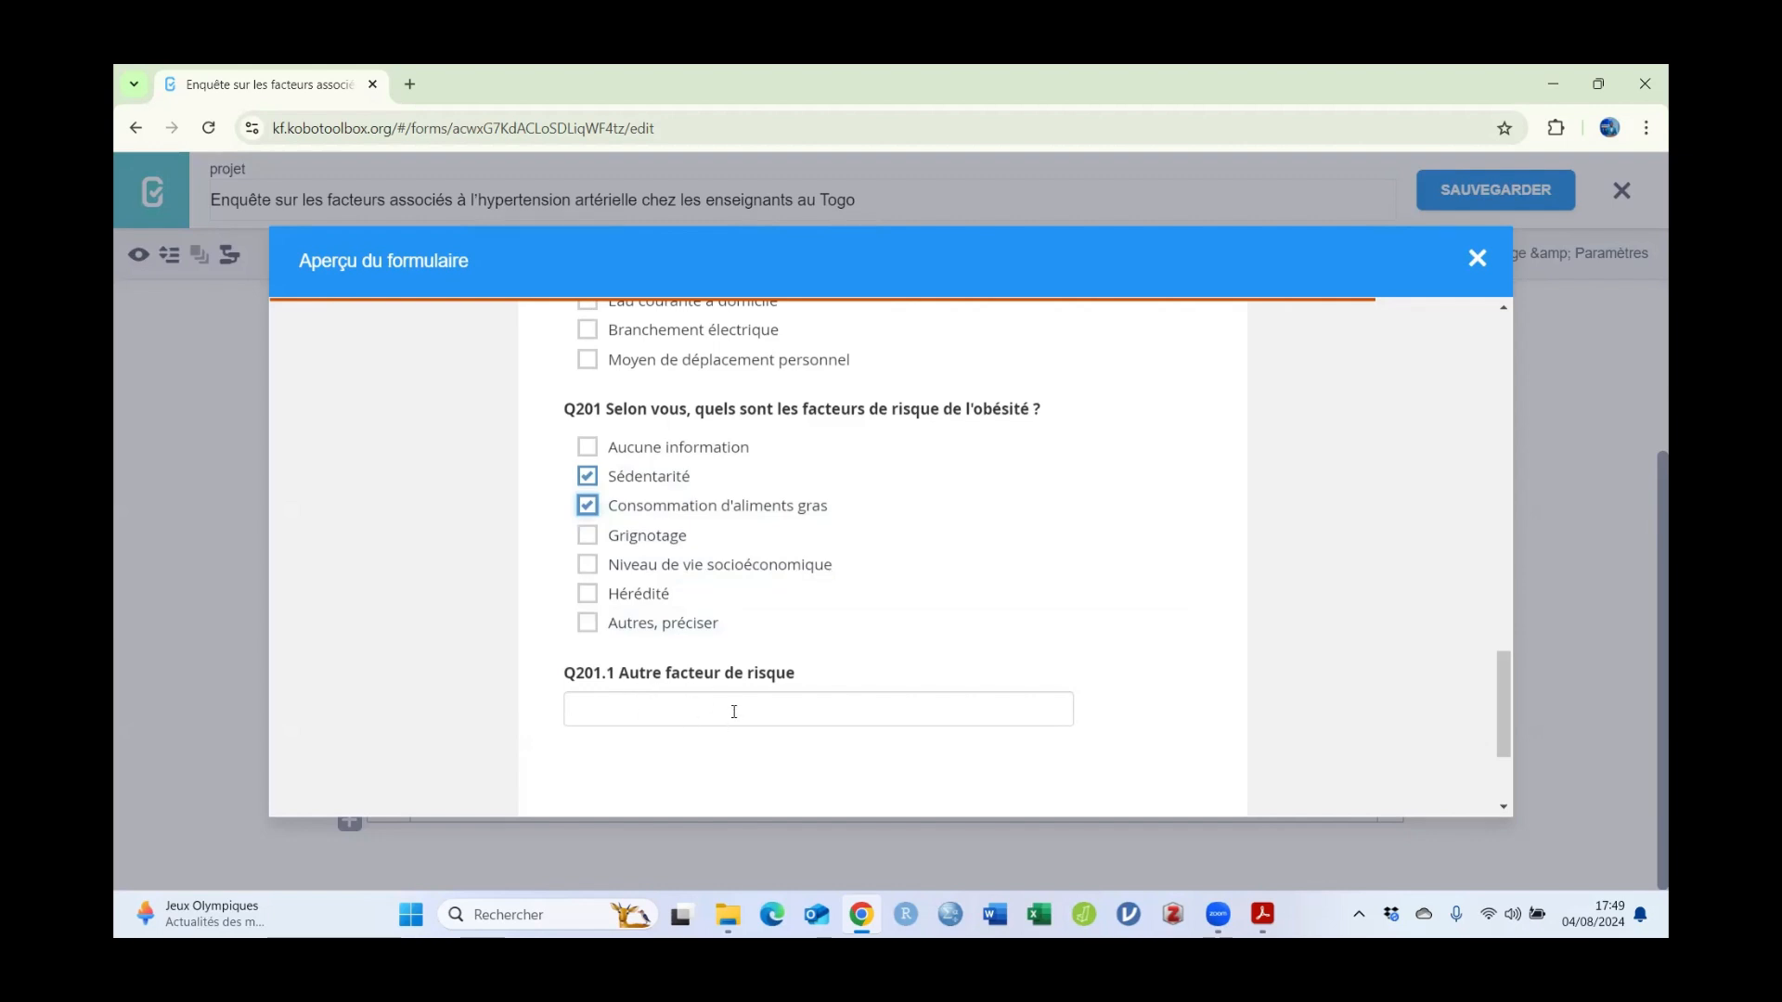
{"action": "left_click_drag", "start_coordinate": [568, 672], "coordinate": [794, 679]}
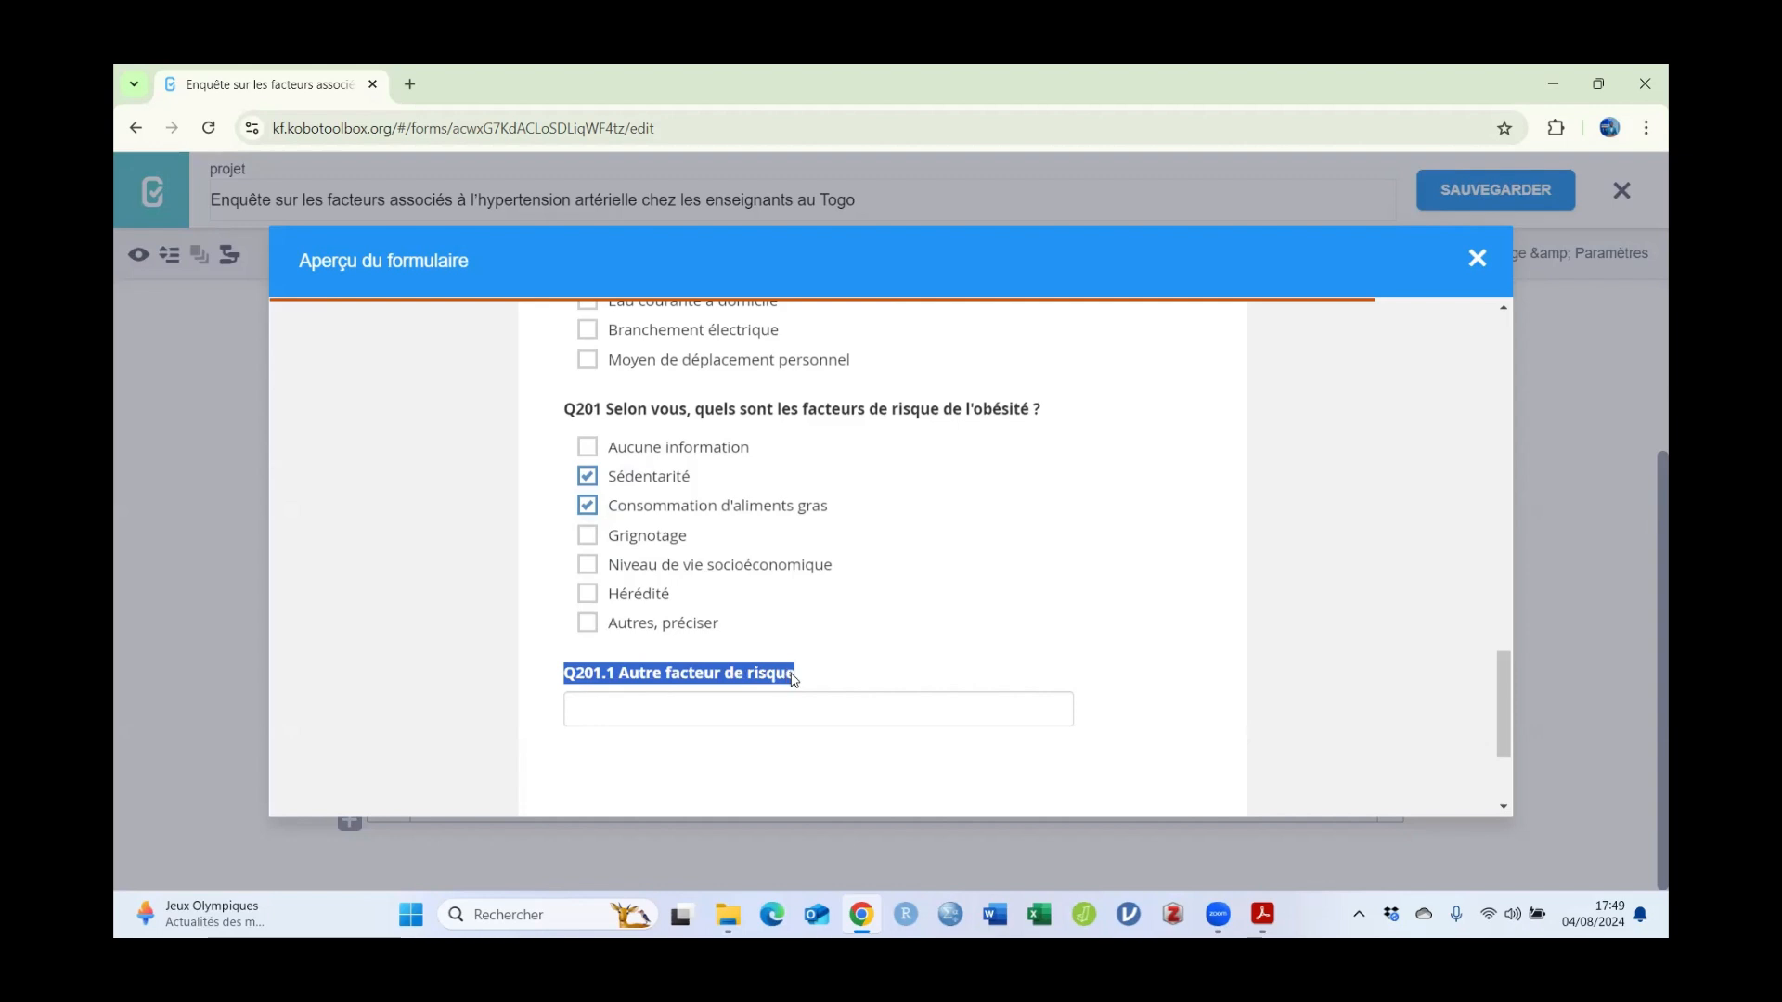
{"action": "left_click", "coordinate": [590, 629]}
{"action": "scroll", "coordinate": [1310, 637], "scroll_direction": "up", "scroll_amount": 1}
{"action": "scroll", "coordinate": [1310, 637], "scroll_direction": "down", "scroll_amount": 1}
{"action": "left_click", "coordinate": [1477, 259]}
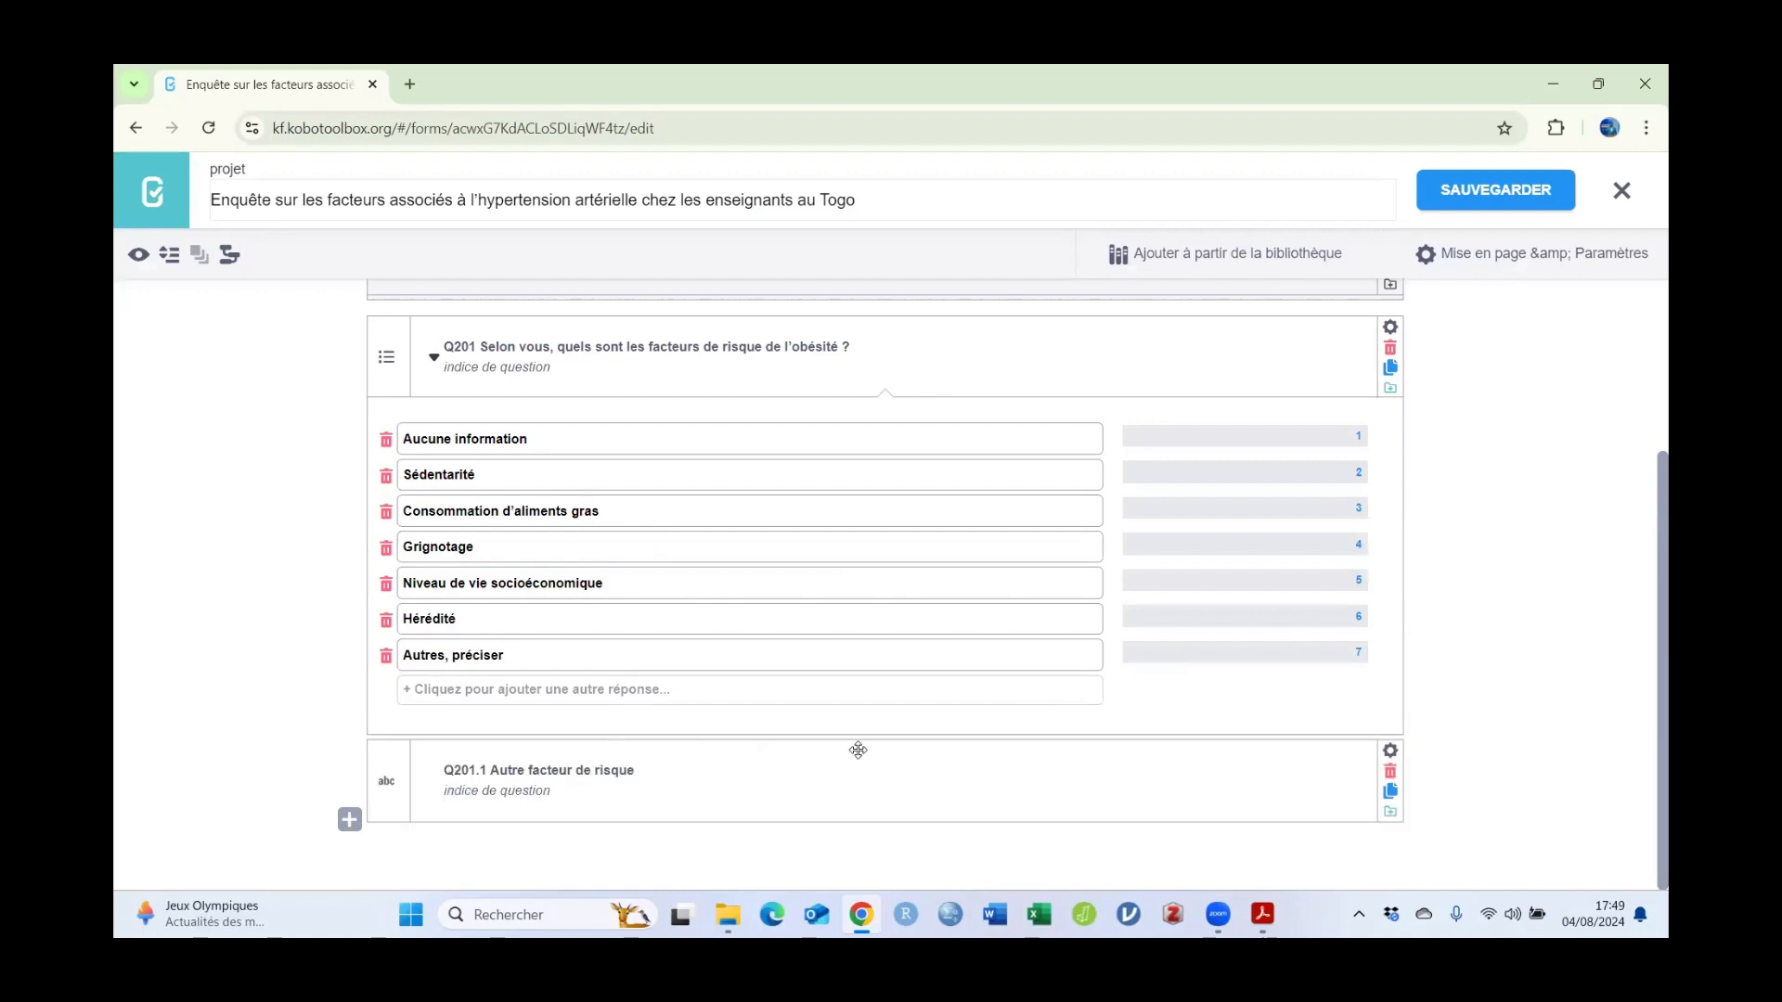
Step: Add a skip condition showing Q201.1 only if Q201 = "Autres, préciser", and save the form
{"action": "left_click", "coordinate": [1391, 754]}
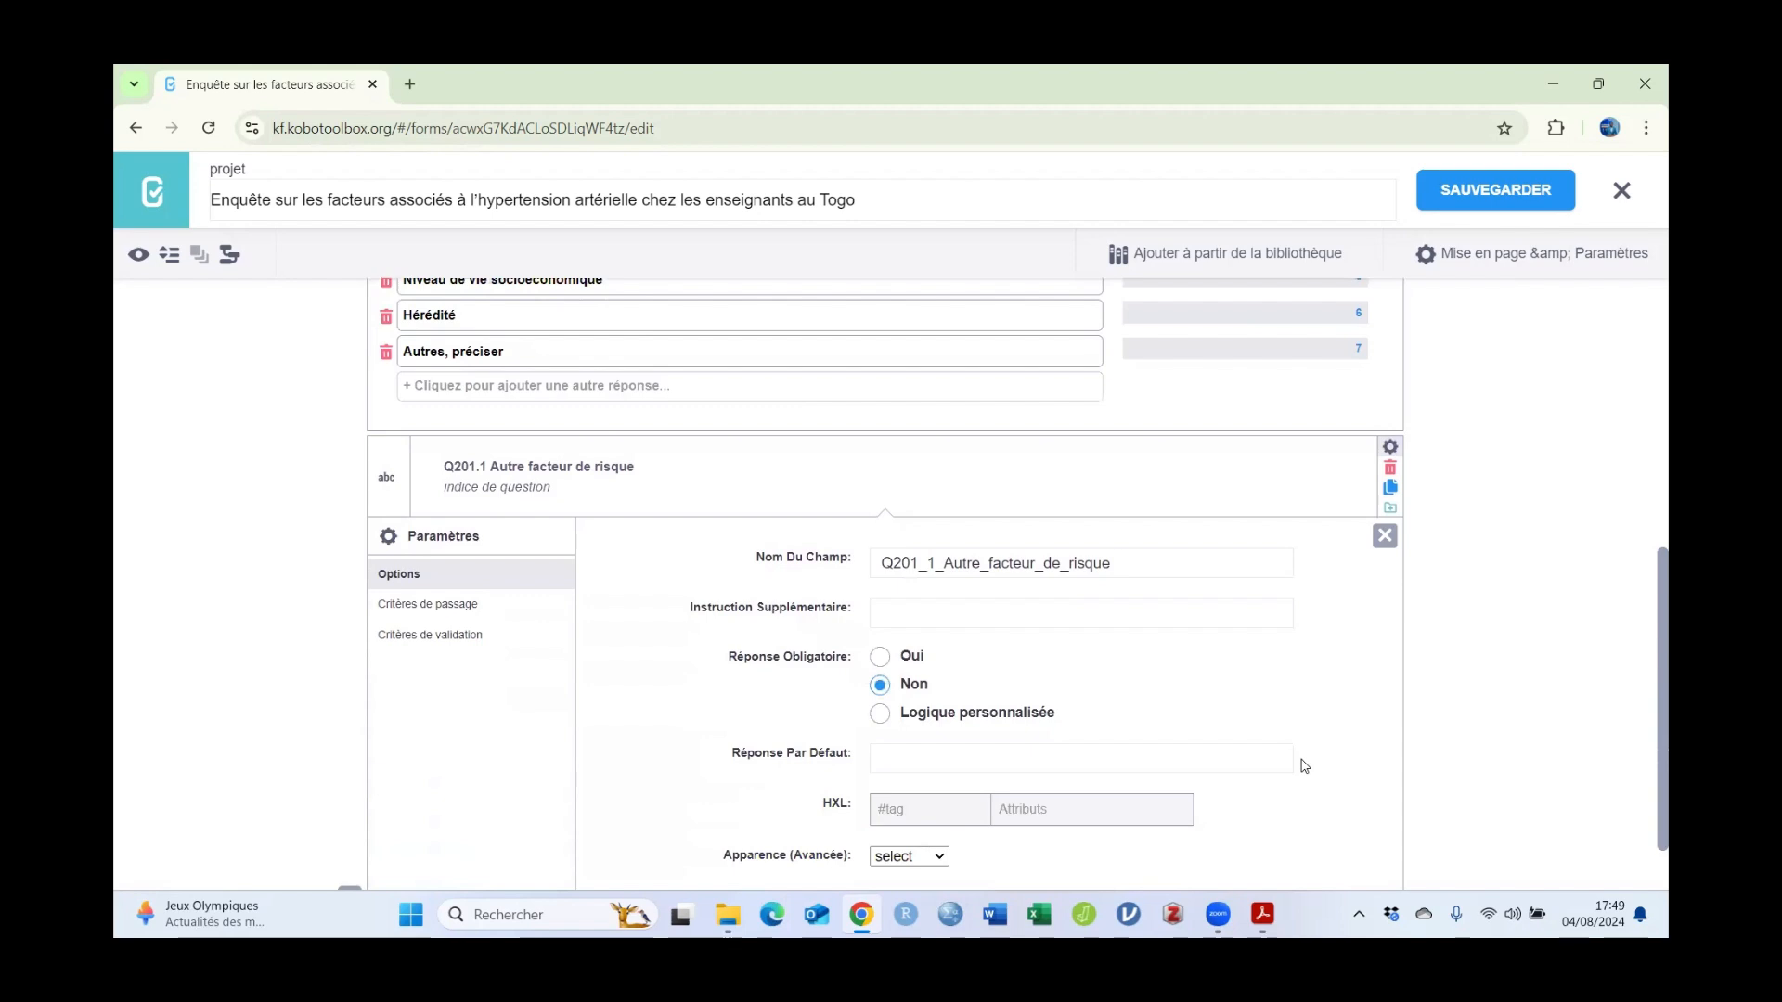
{"action": "left_click", "coordinate": [452, 611]}
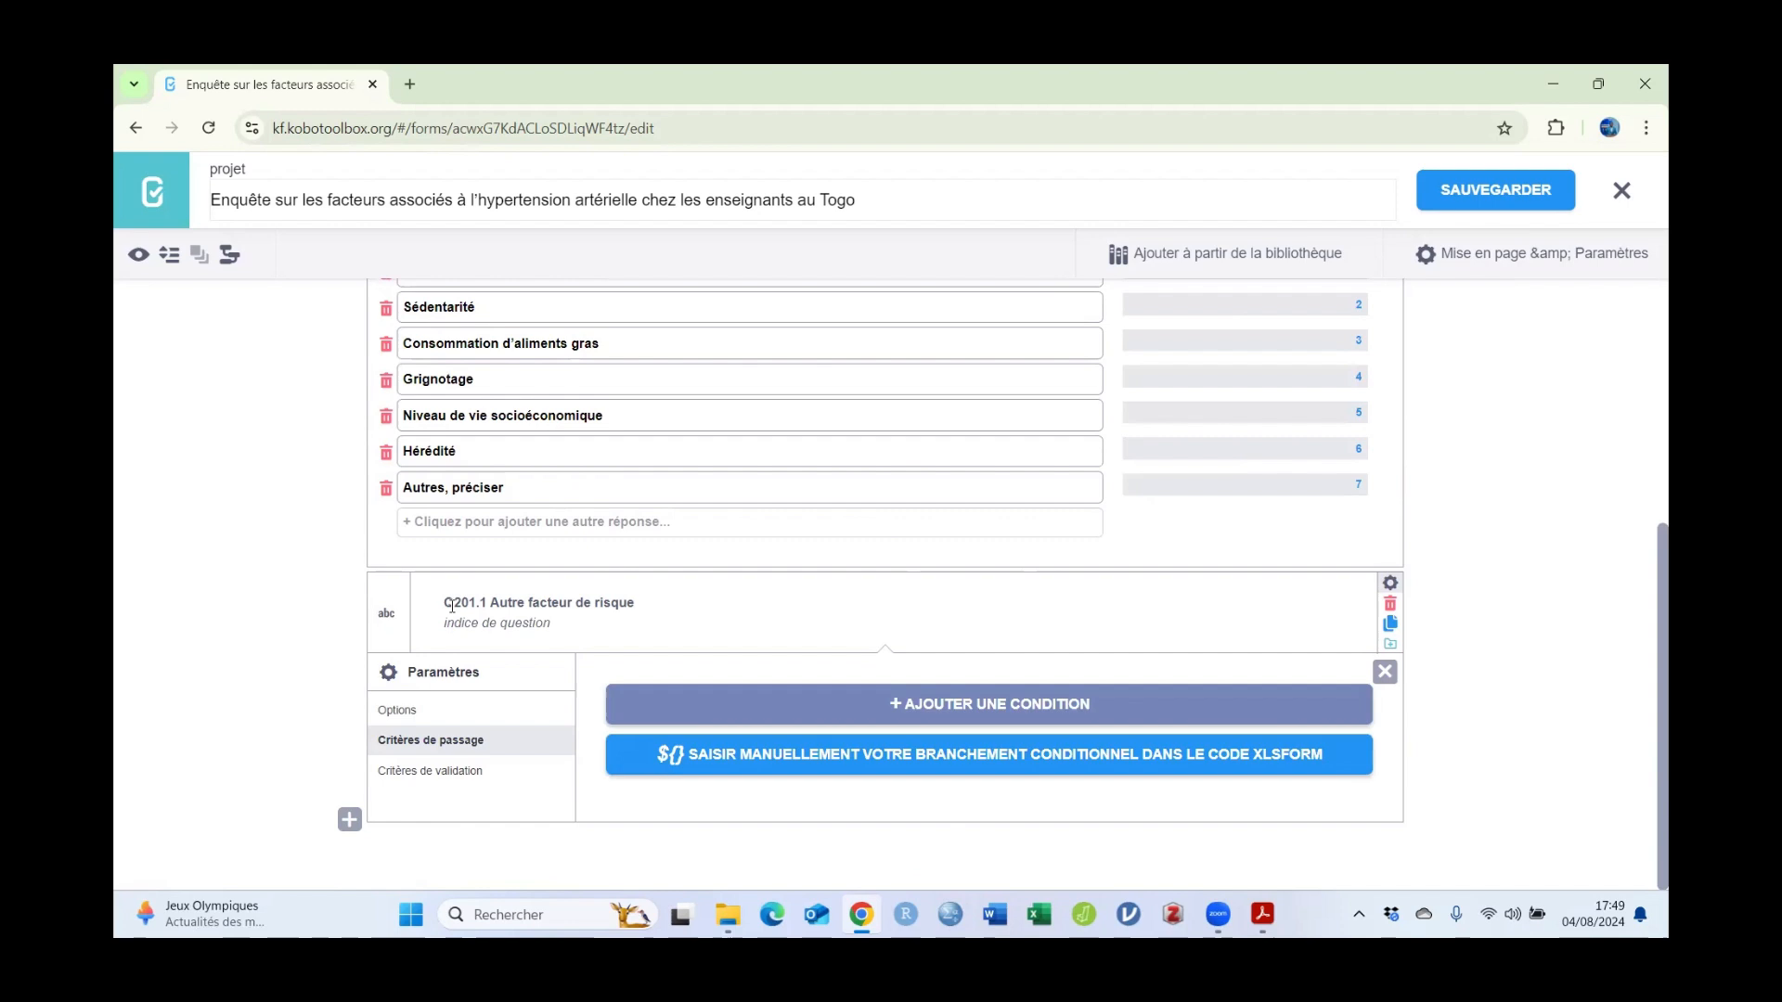
{"action": "left_click", "coordinate": [991, 713]}
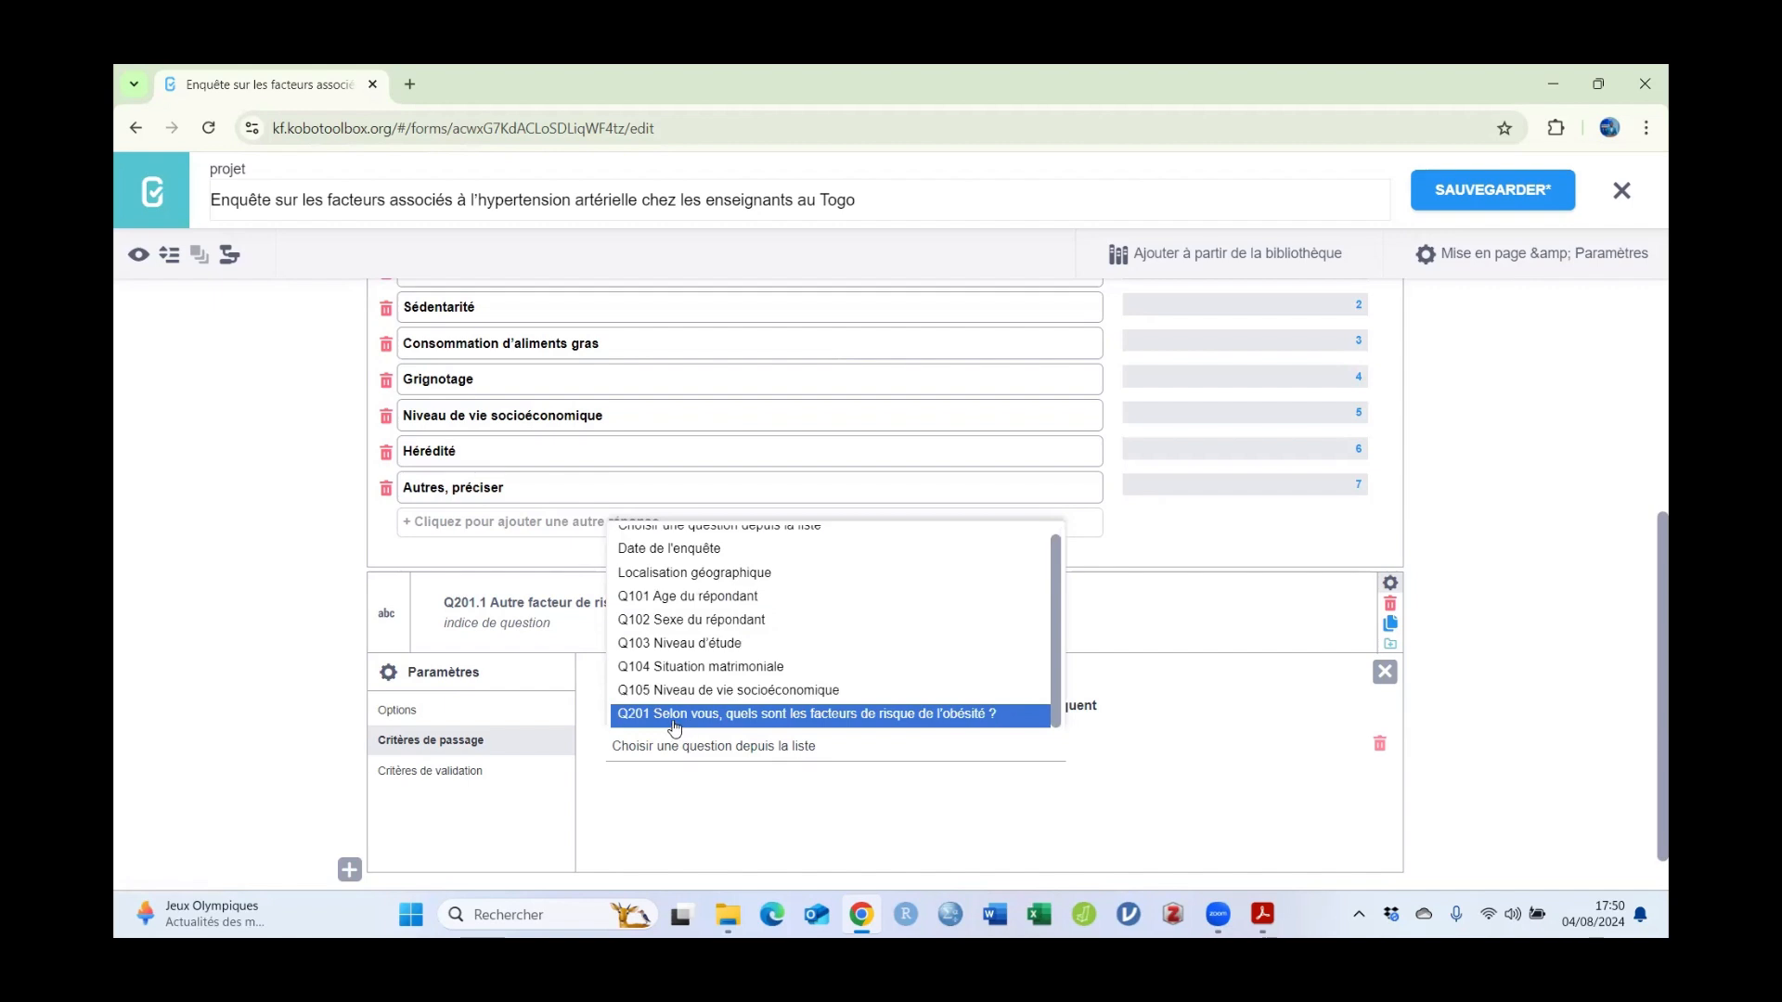
{"action": "left_click", "coordinate": [629, 721]}
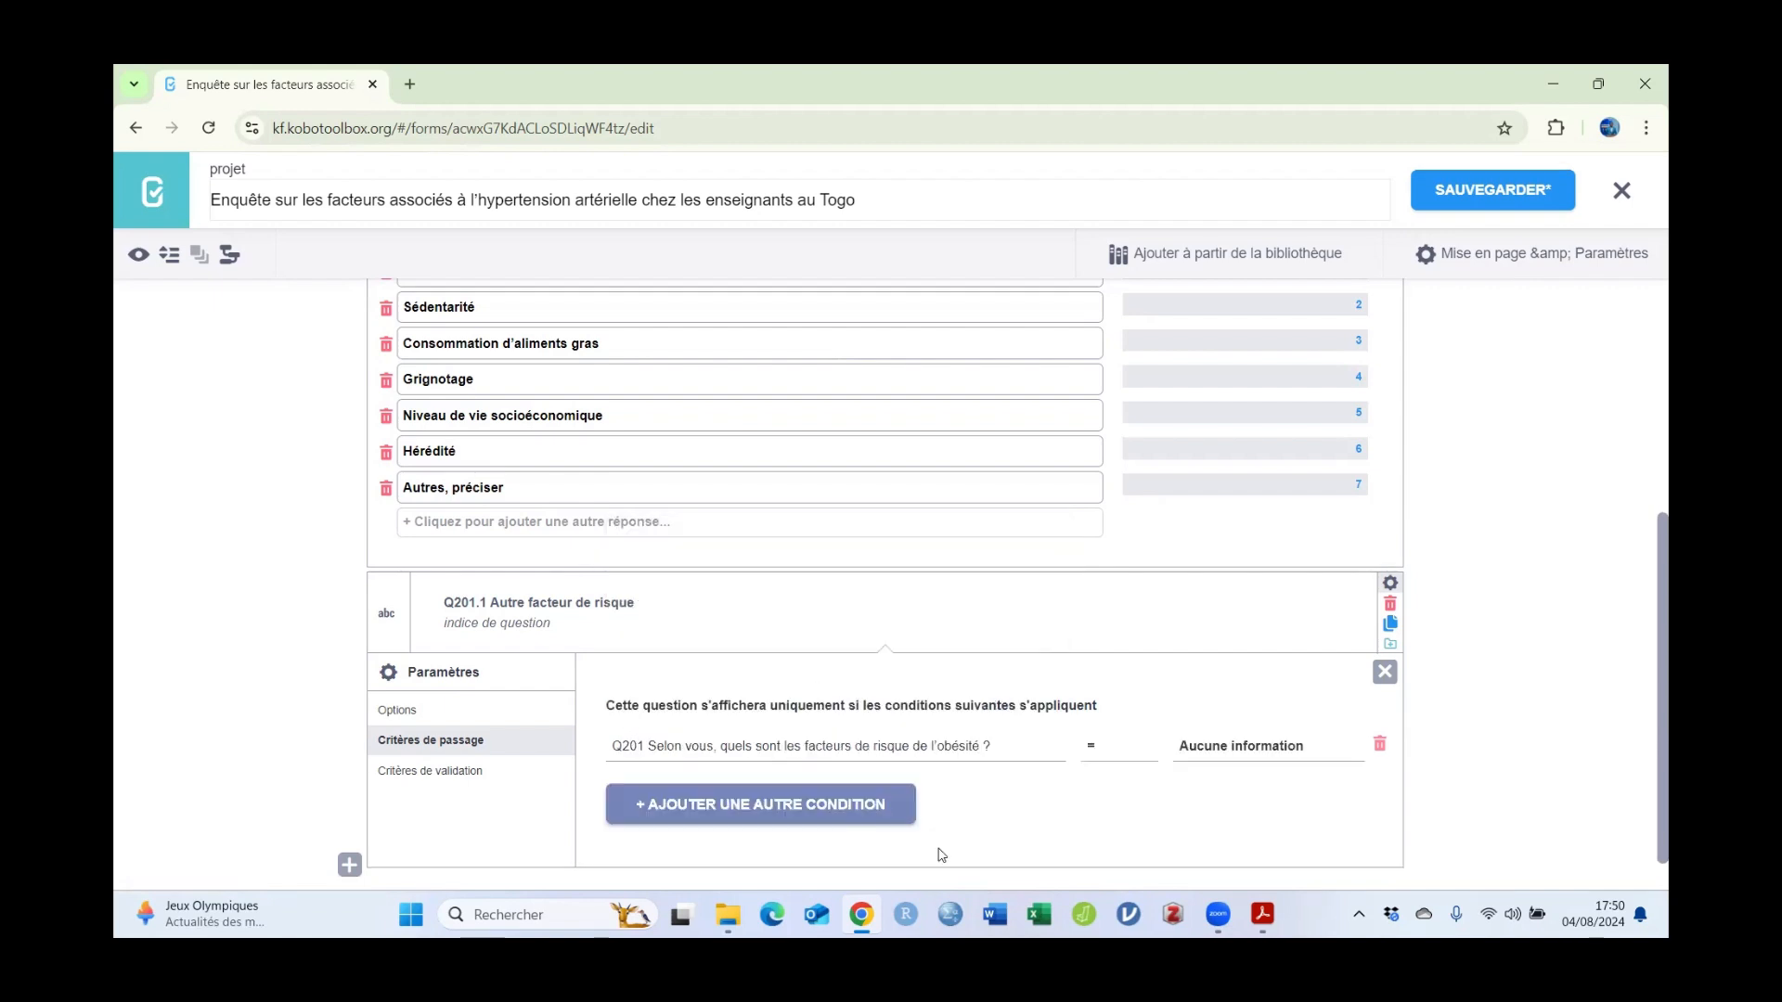
{"action": "left_click", "coordinate": [1229, 753]}
{"action": "left_click", "coordinate": [1257, 716]}
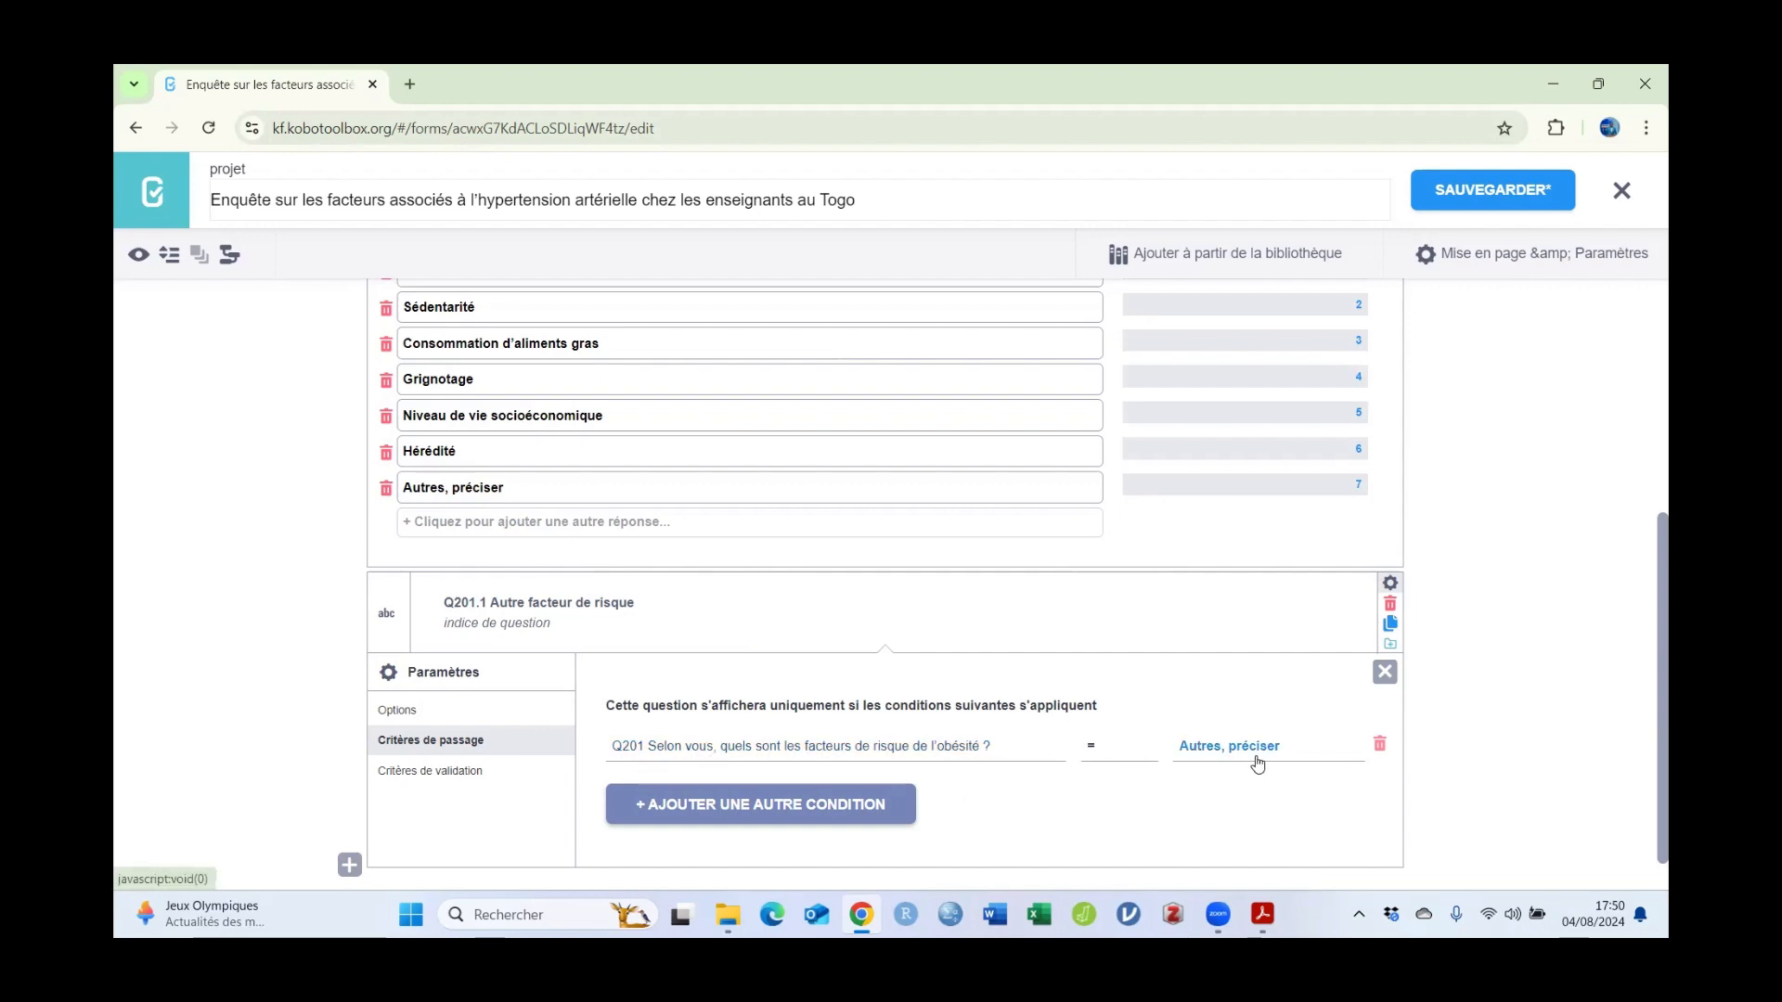
{"action": "scroll", "coordinate": [1257, 763], "scroll_direction": "down", "scroll_amount": 1}
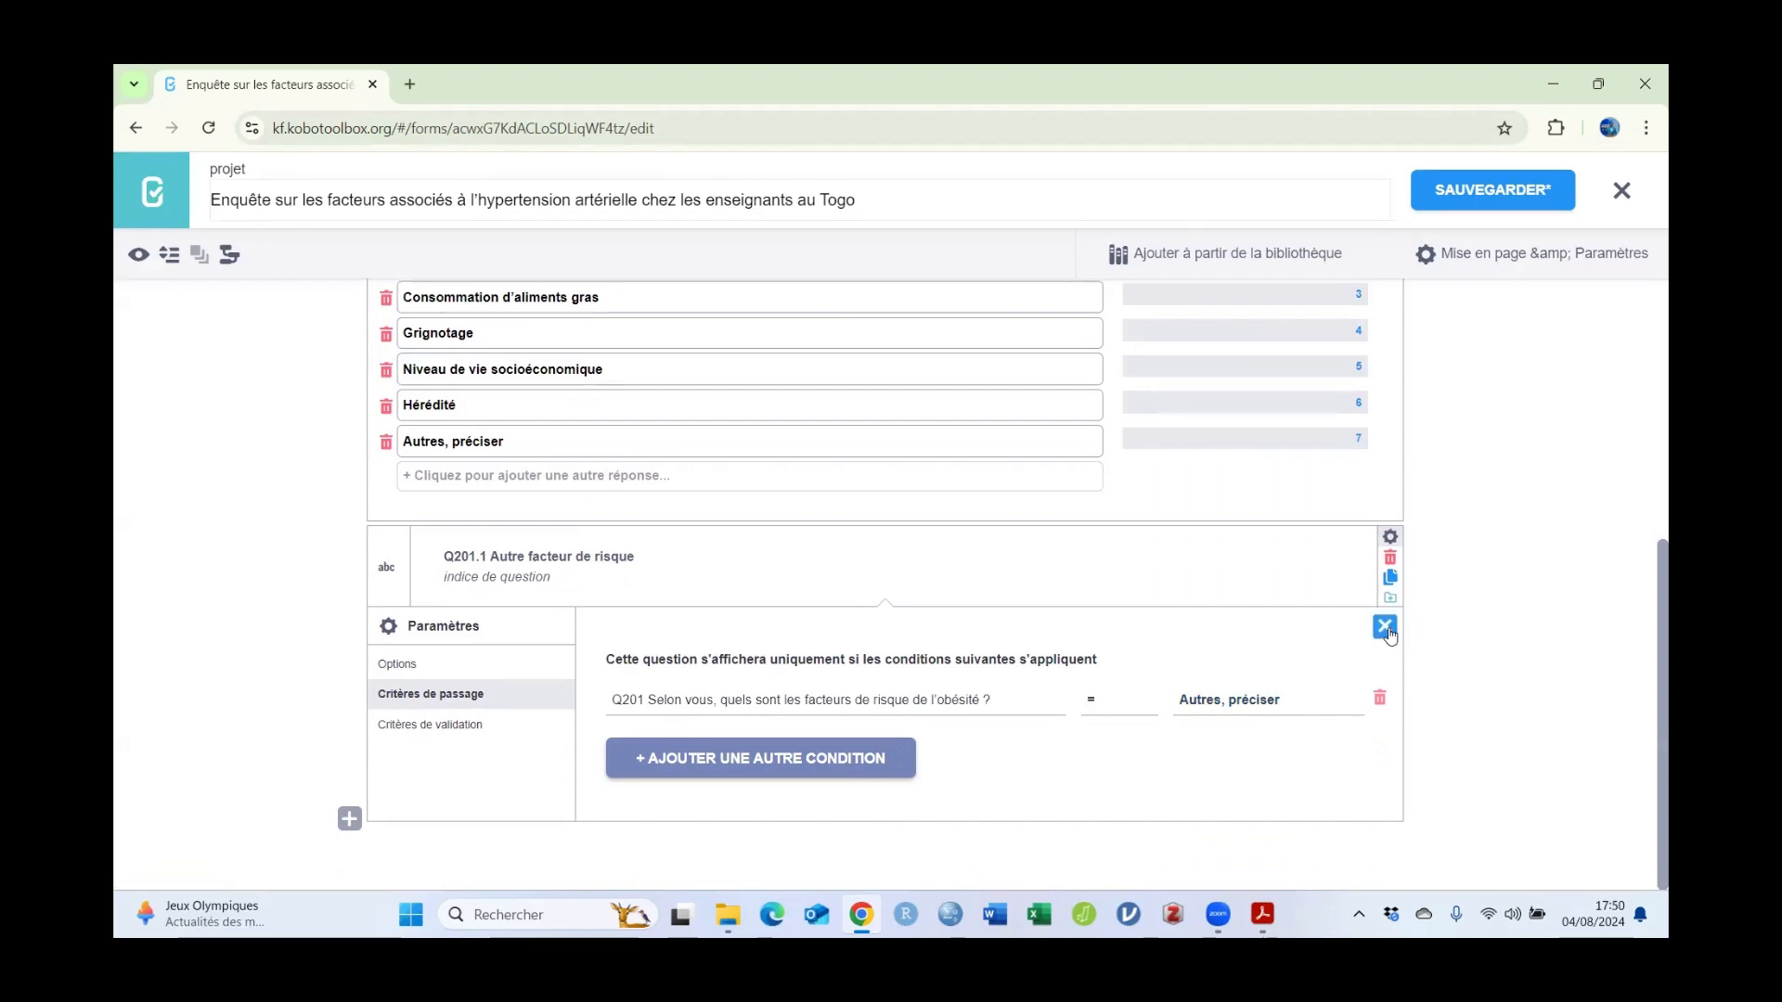
{"action": "left_click", "coordinate": [1384, 626]}
{"action": "left_click", "coordinate": [1474, 194]}
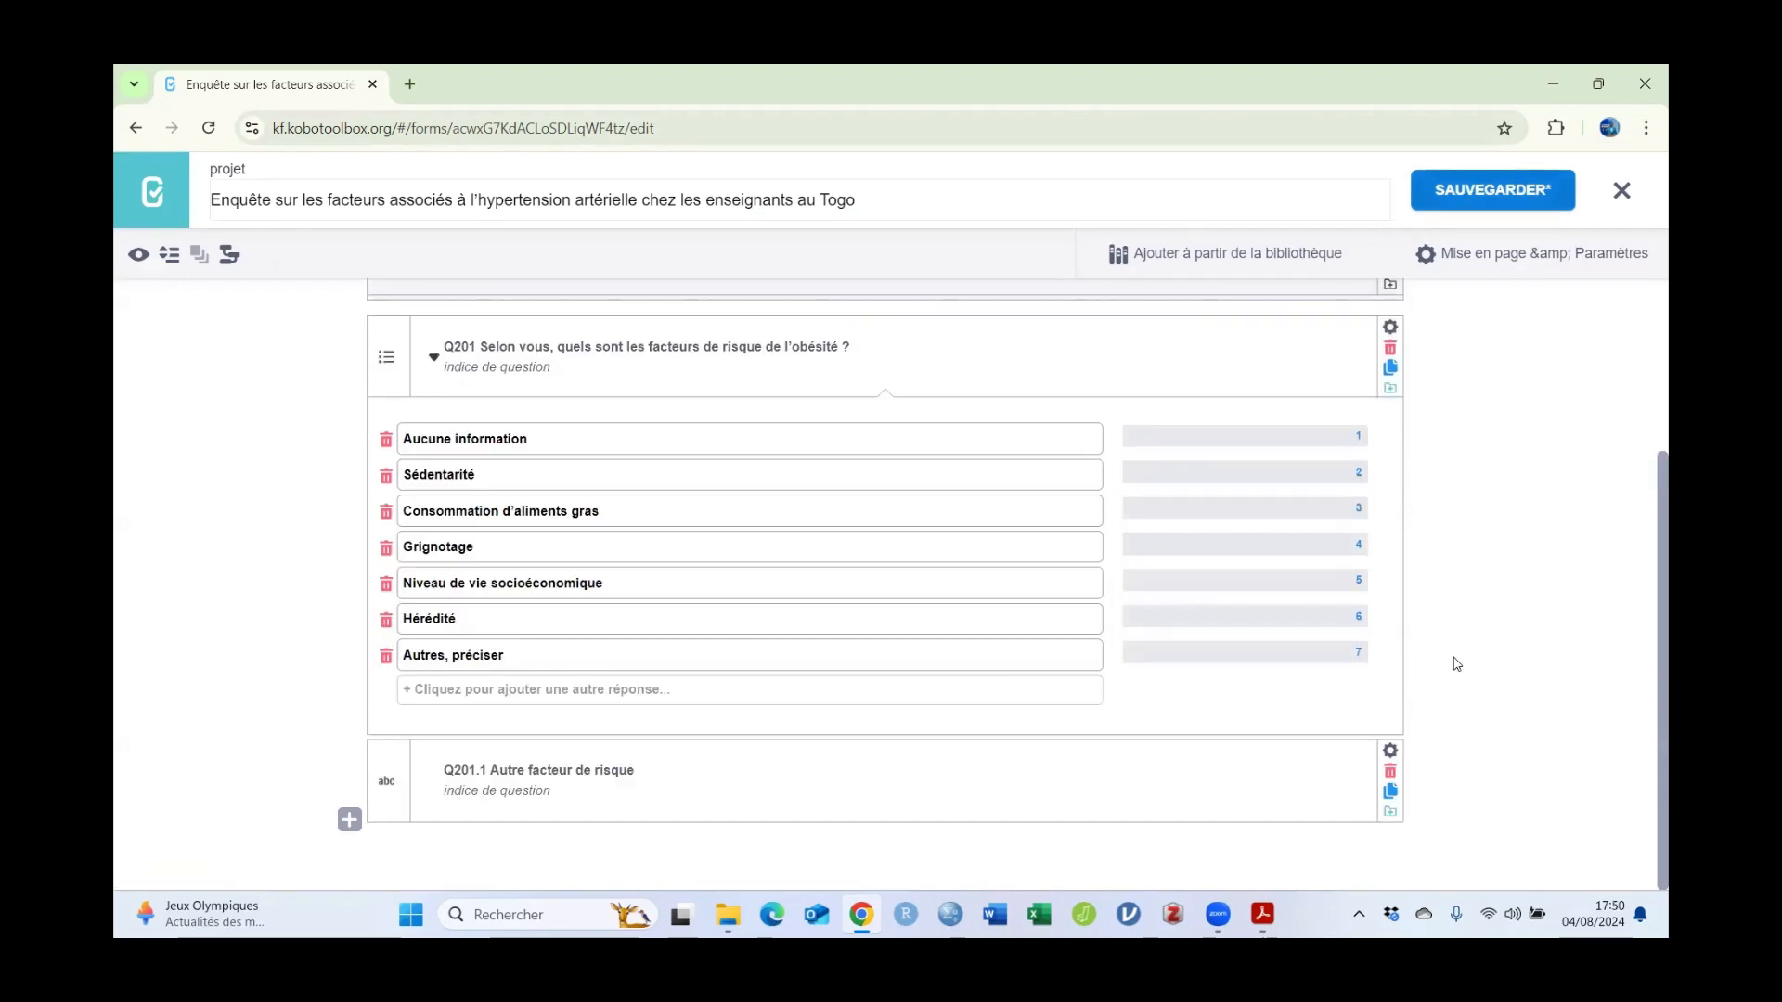
Step: Preview the form and select Sédentarité, Consommation d'aliments gras, Grignotage, Niveau de vie socioéconomique and "Autres, préciser" for Q201 to test the condition
{"action": "left_click", "coordinate": [137, 254]}
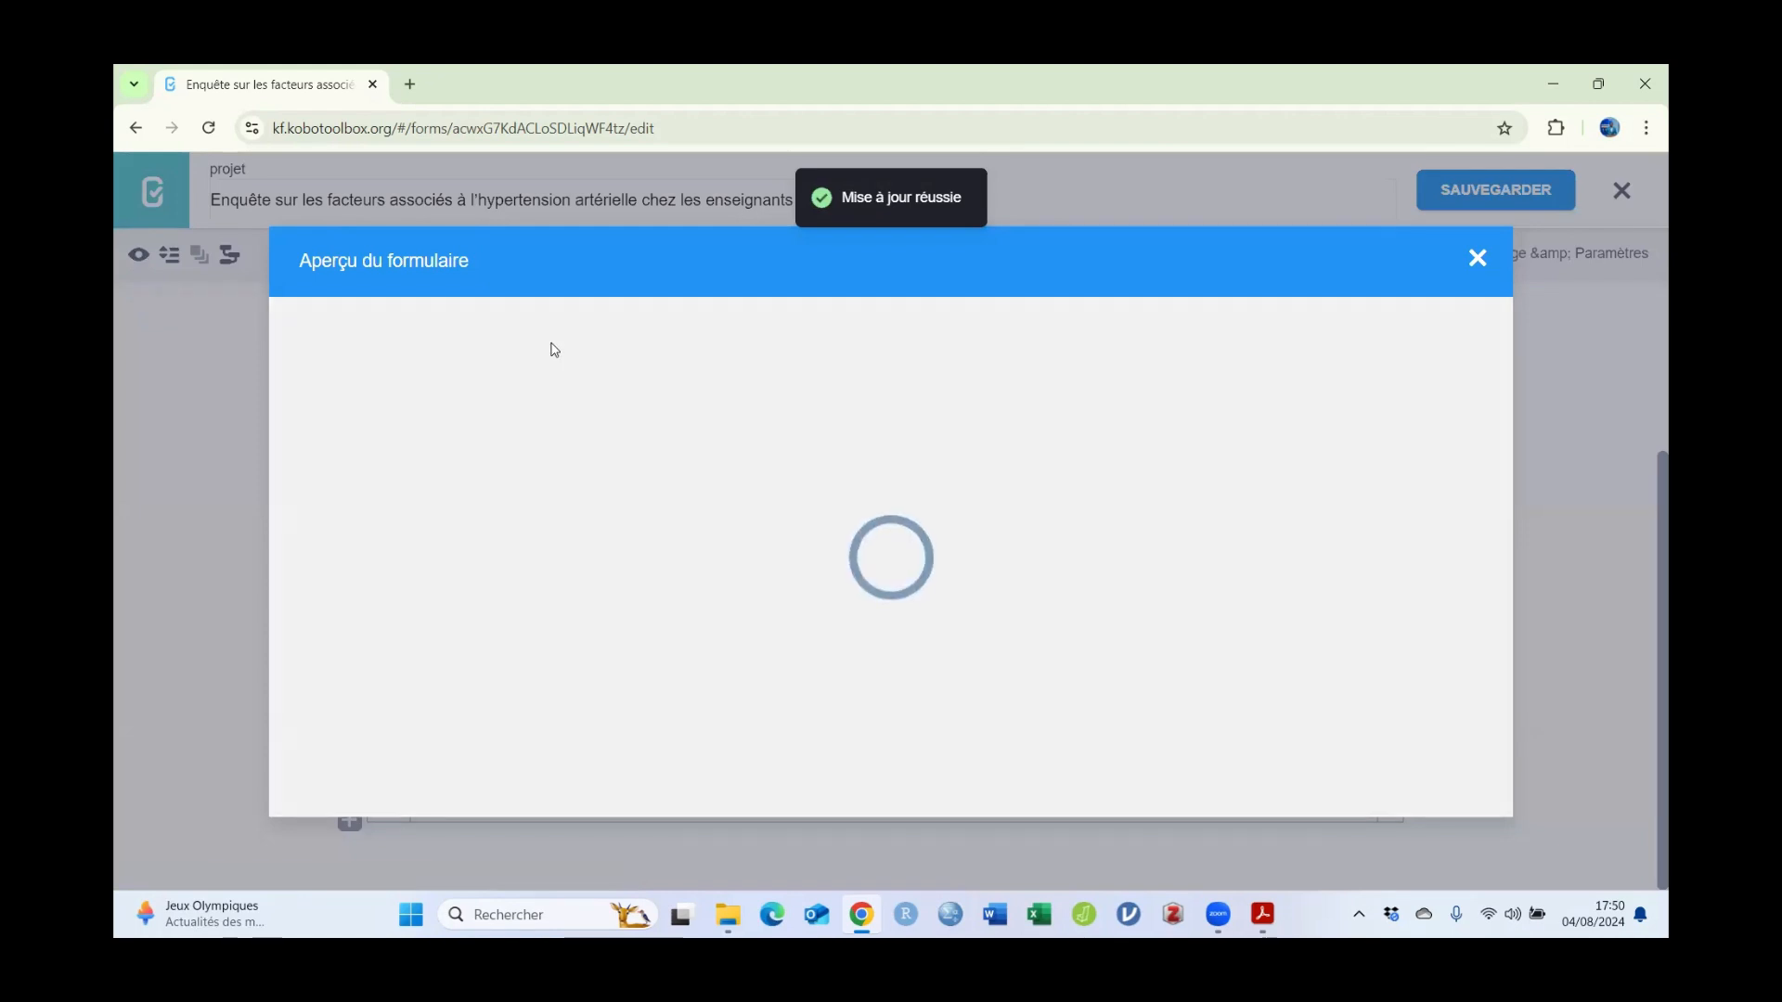
{"action": "scroll", "coordinate": [1136, 393], "scroll_direction": "down", "scroll_amount": 10}
{"action": "scroll", "coordinate": [1174, 406], "scroll_direction": "down", "scroll_amount": 4}
{"action": "scroll", "coordinate": [1340, 463], "scroll_direction": "down", "scroll_amount": 15}
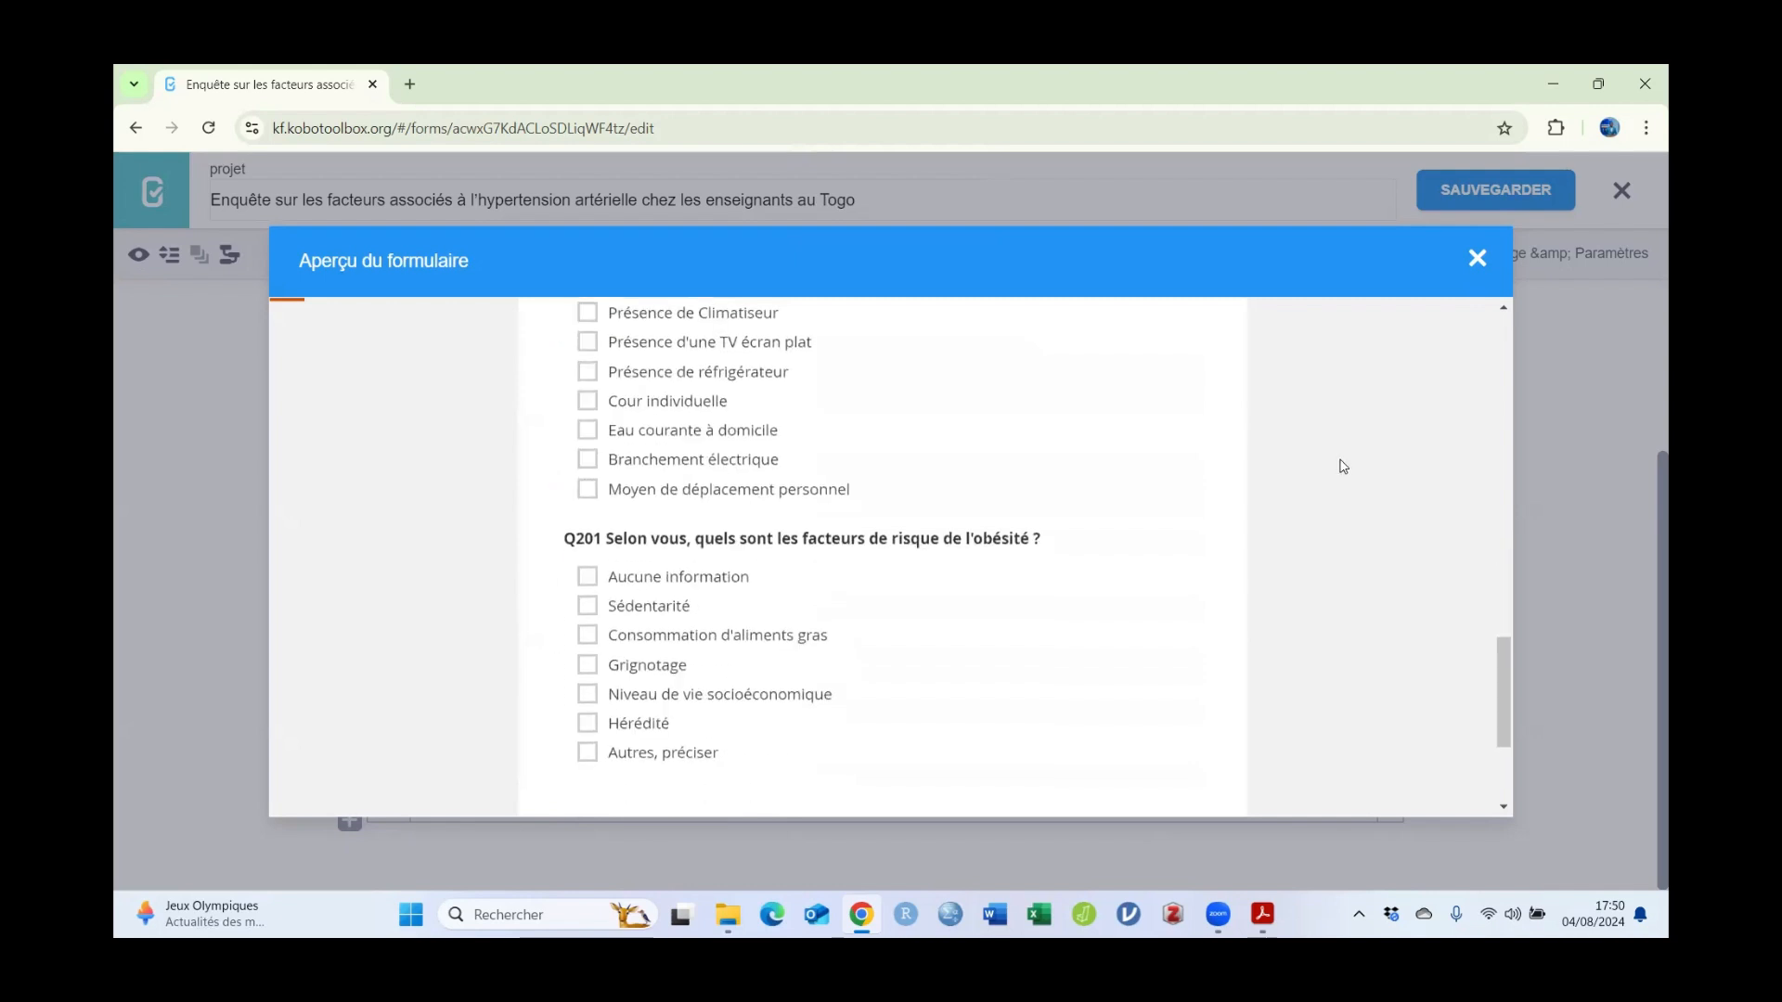
{"action": "scroll", "coordinate": [794, 764], "scroll_direction": "up", "scroll_amount": 1}
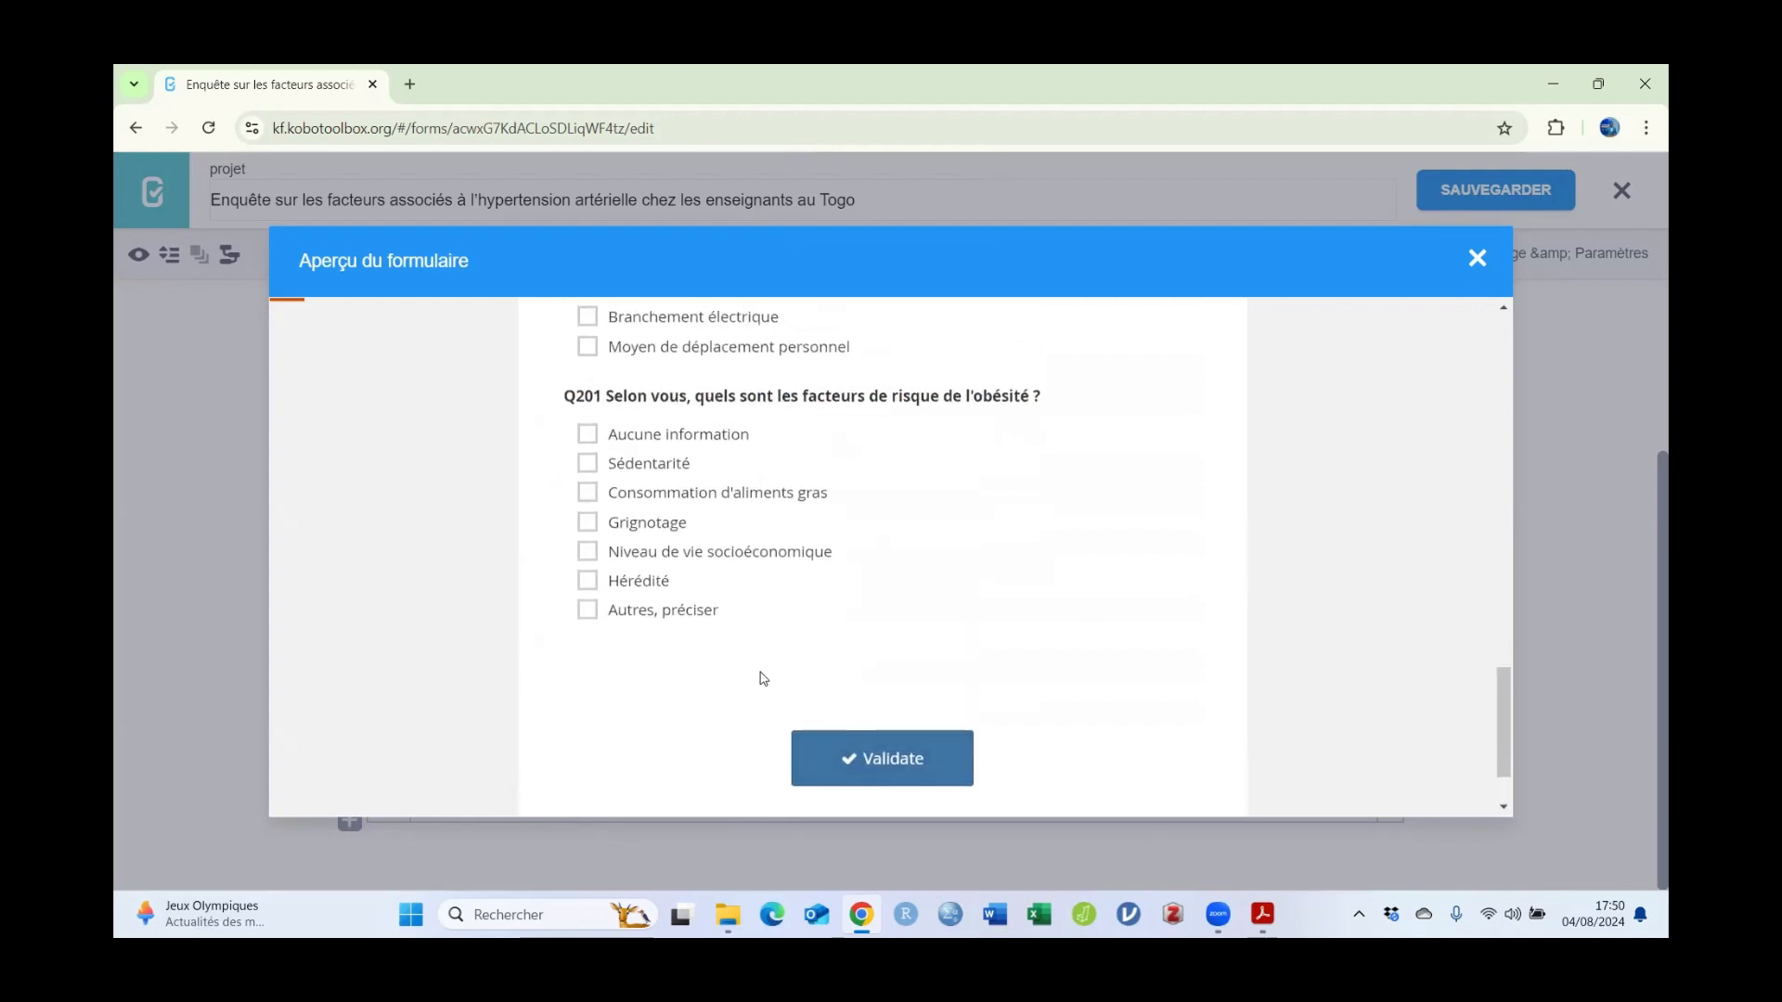
{"action": "left_click", "coordinate": [588, 462]}
{"action": "left_click", "coordinate": [587, 492]}
{"action": "left_click", "coordinate": [588, 522]}
{"action": "left_click", "coordinate": [587, 552]}
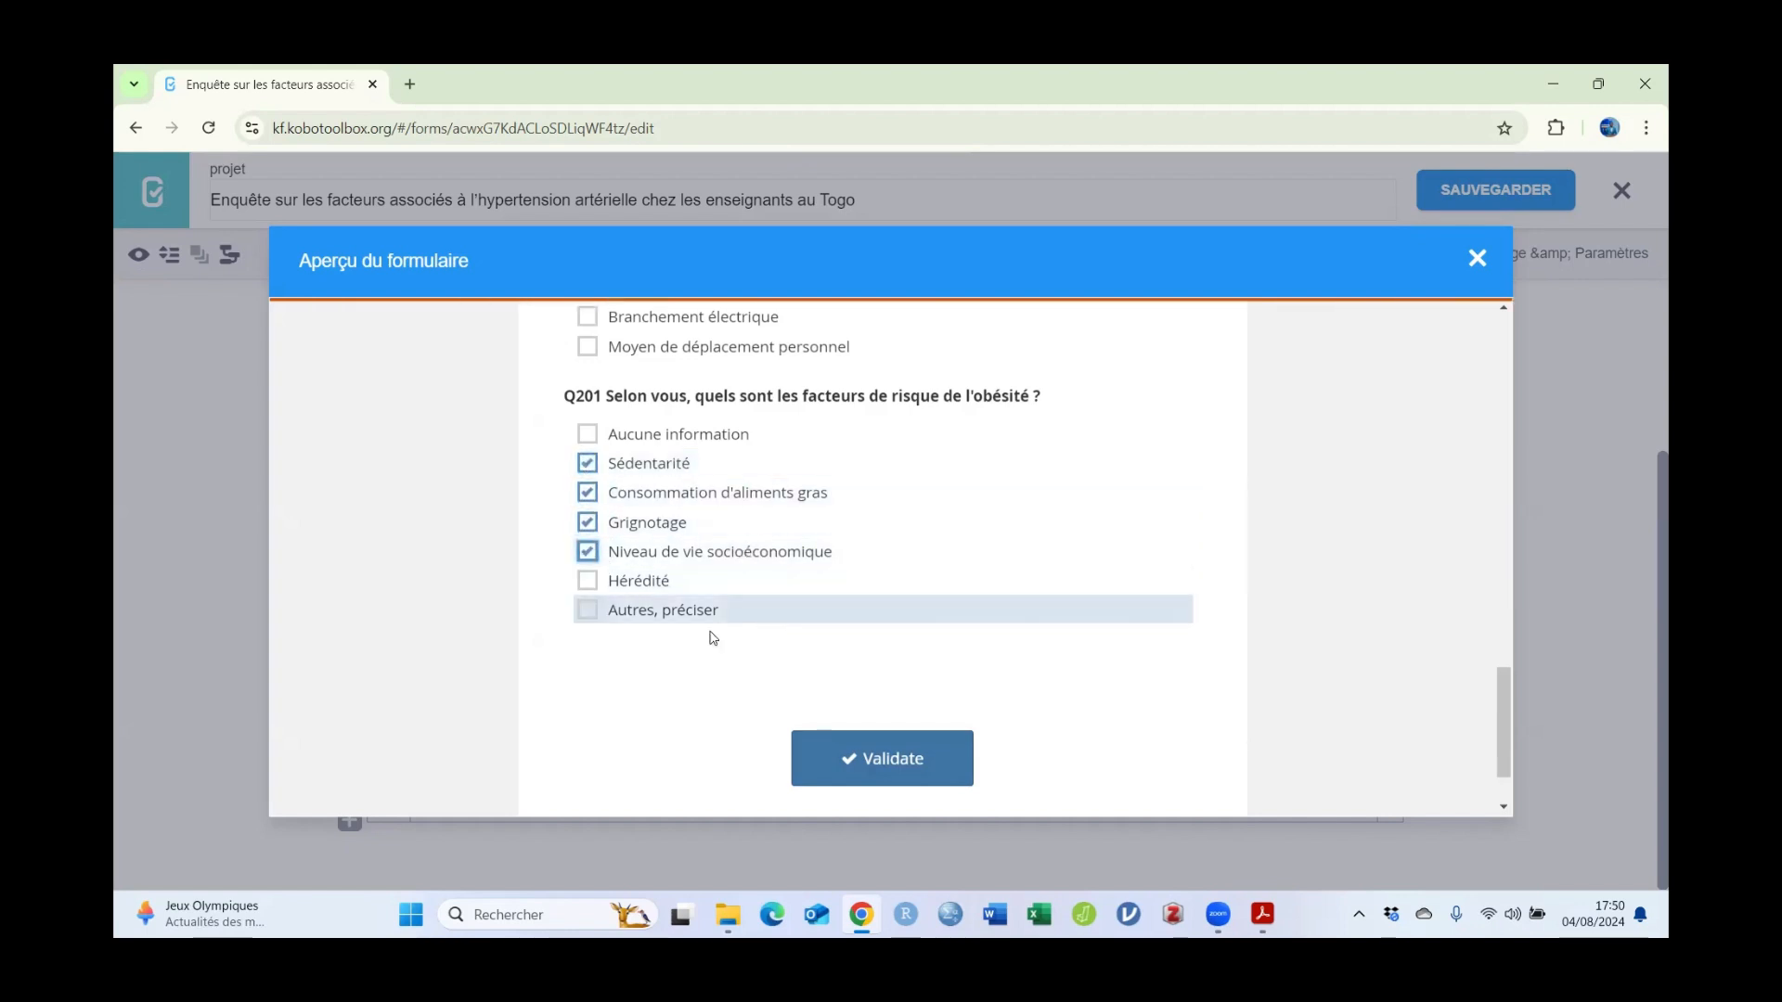
{"action": "left_click", "coordinate": [589, 611]}
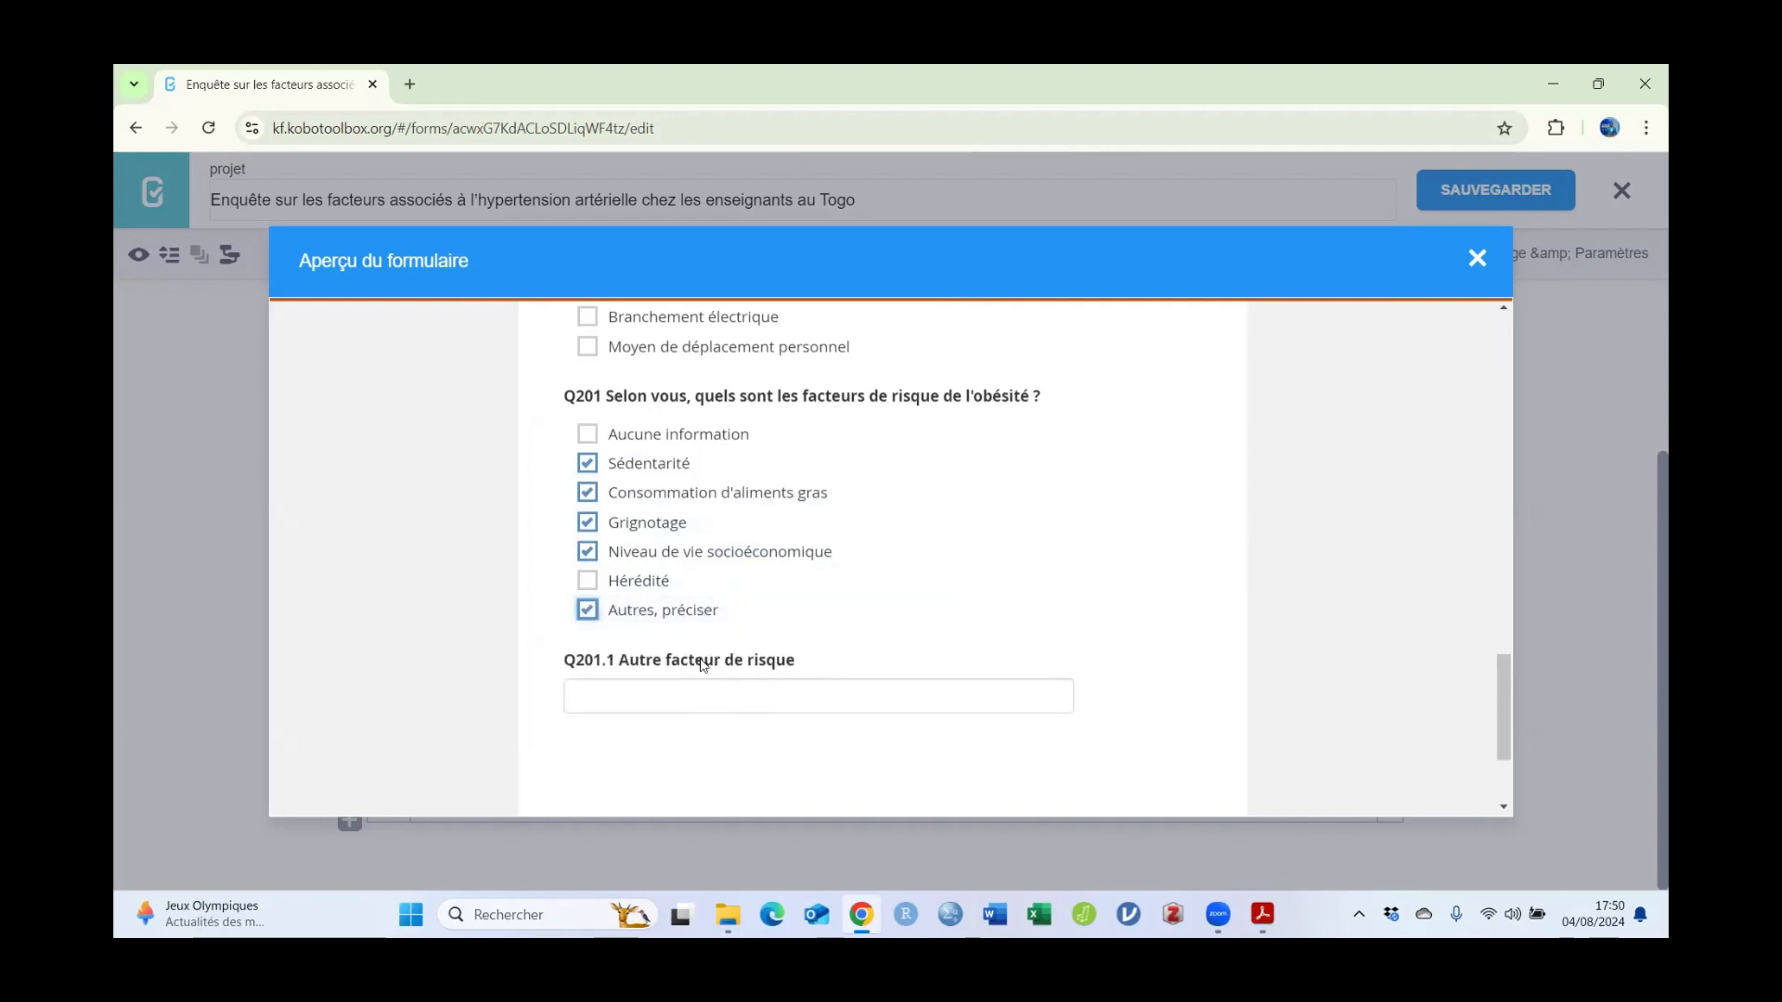
Step: Enter trial text as the Q201.1 answer, review the earlier questions in the preview and close it
{"action": "left_click", "coordinate": [606, 693]}
{"action": "type", "text": "bfjkfkdjgfdjfbdjf"}
{"action": "scroll", "coordinate": [1231, 614], "scroll_direction": "up", "scroll_amount": 6}
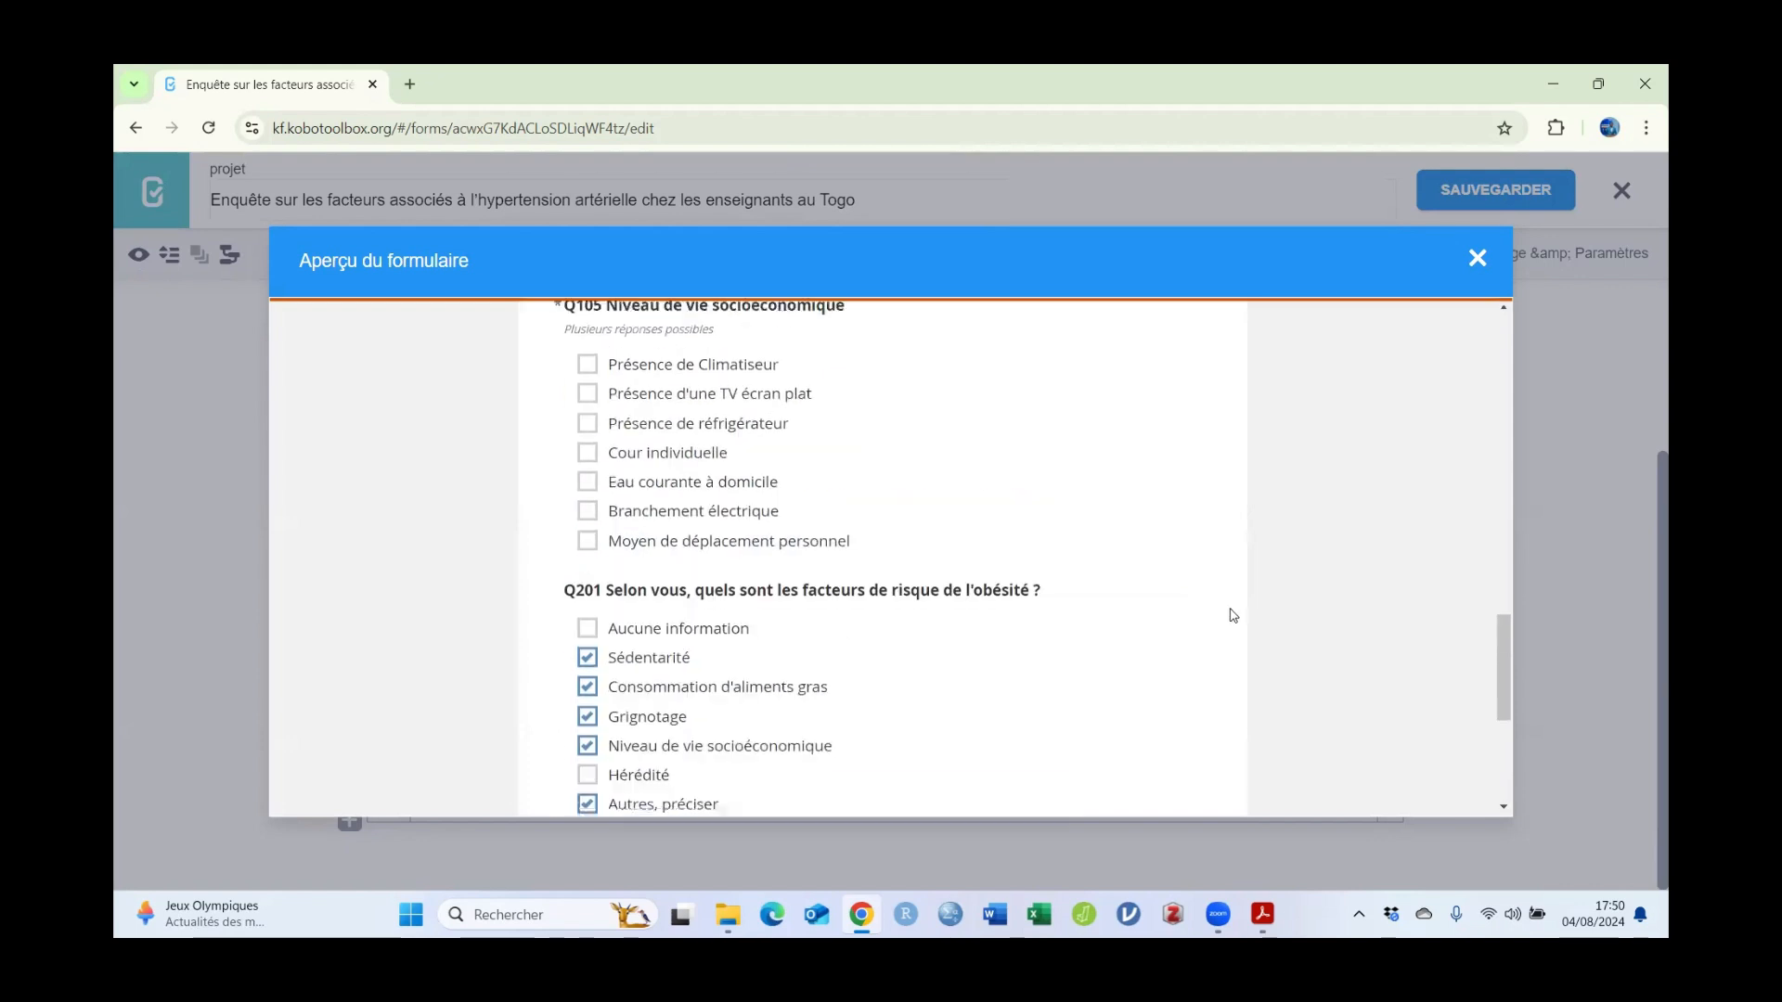
{"action": "scroll", "coordinate": [1234, 615], "scroll_direction": "down", "scroll_amount": 2}
{"action": "scroll", "coordinate": [1233, 615], "scroll_direction": "up", "scroll_amount": 8}
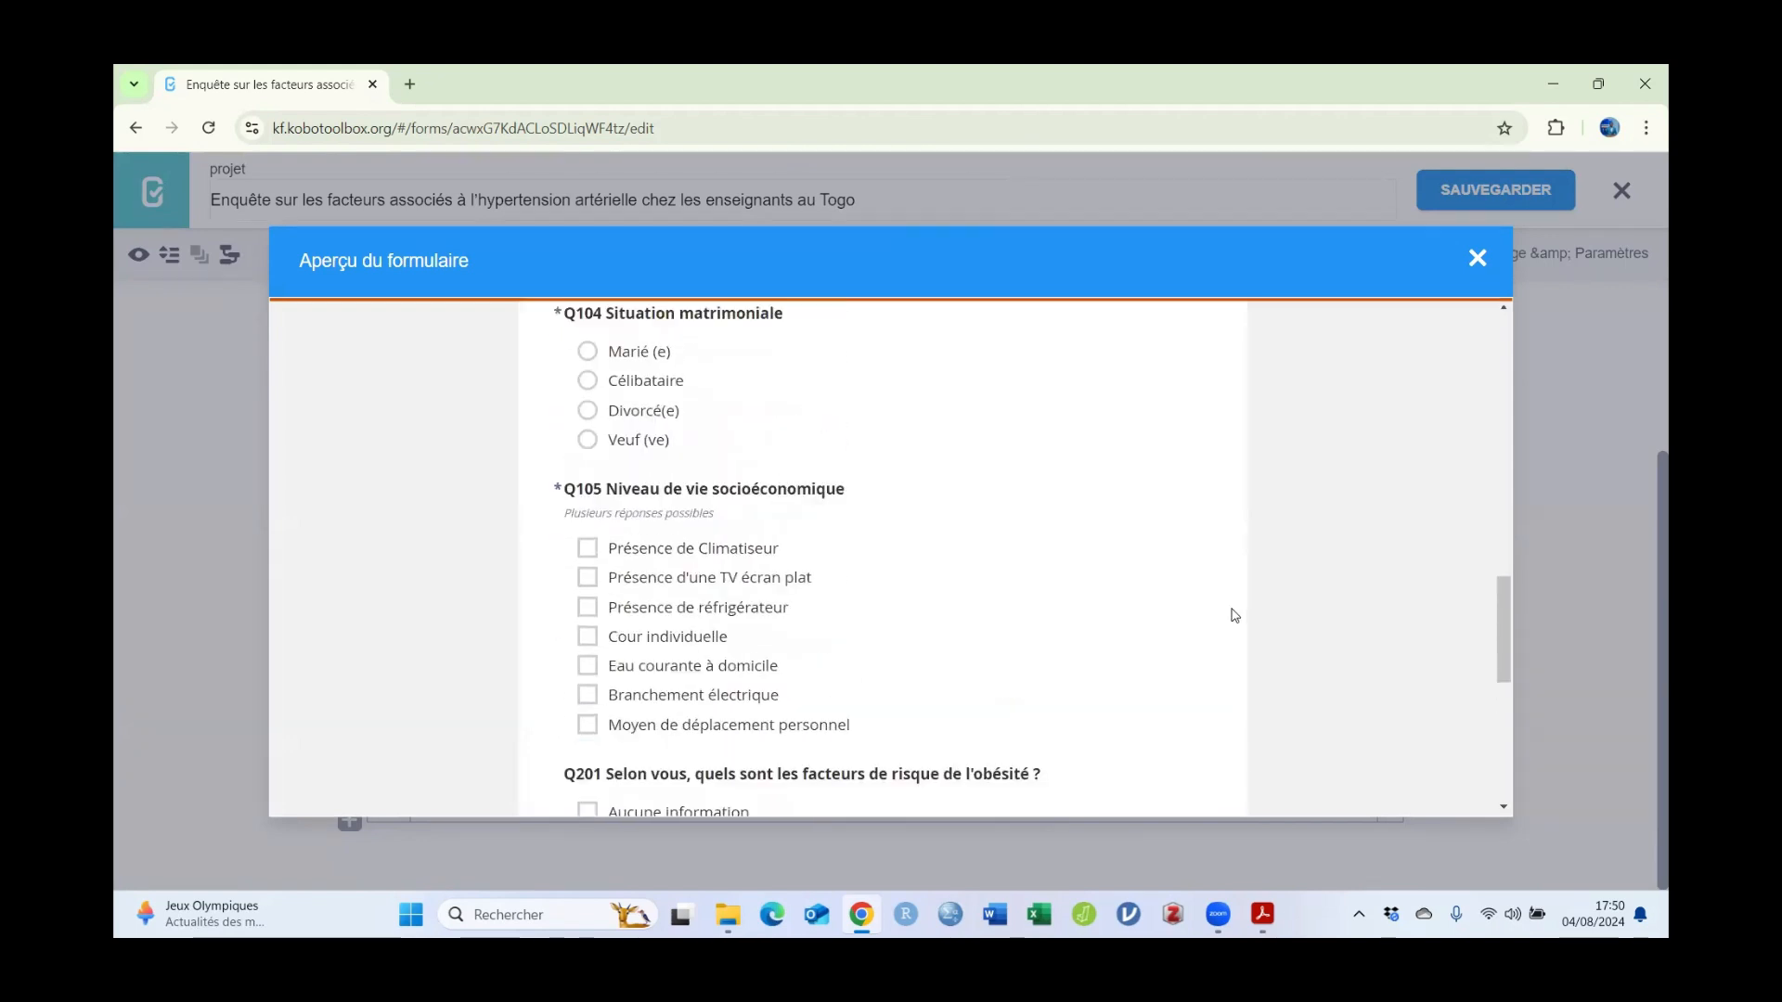
{"action": "scroll", "coordinate": [1244, 615], "scroll_direction": "down", "scroll_amount": 2}
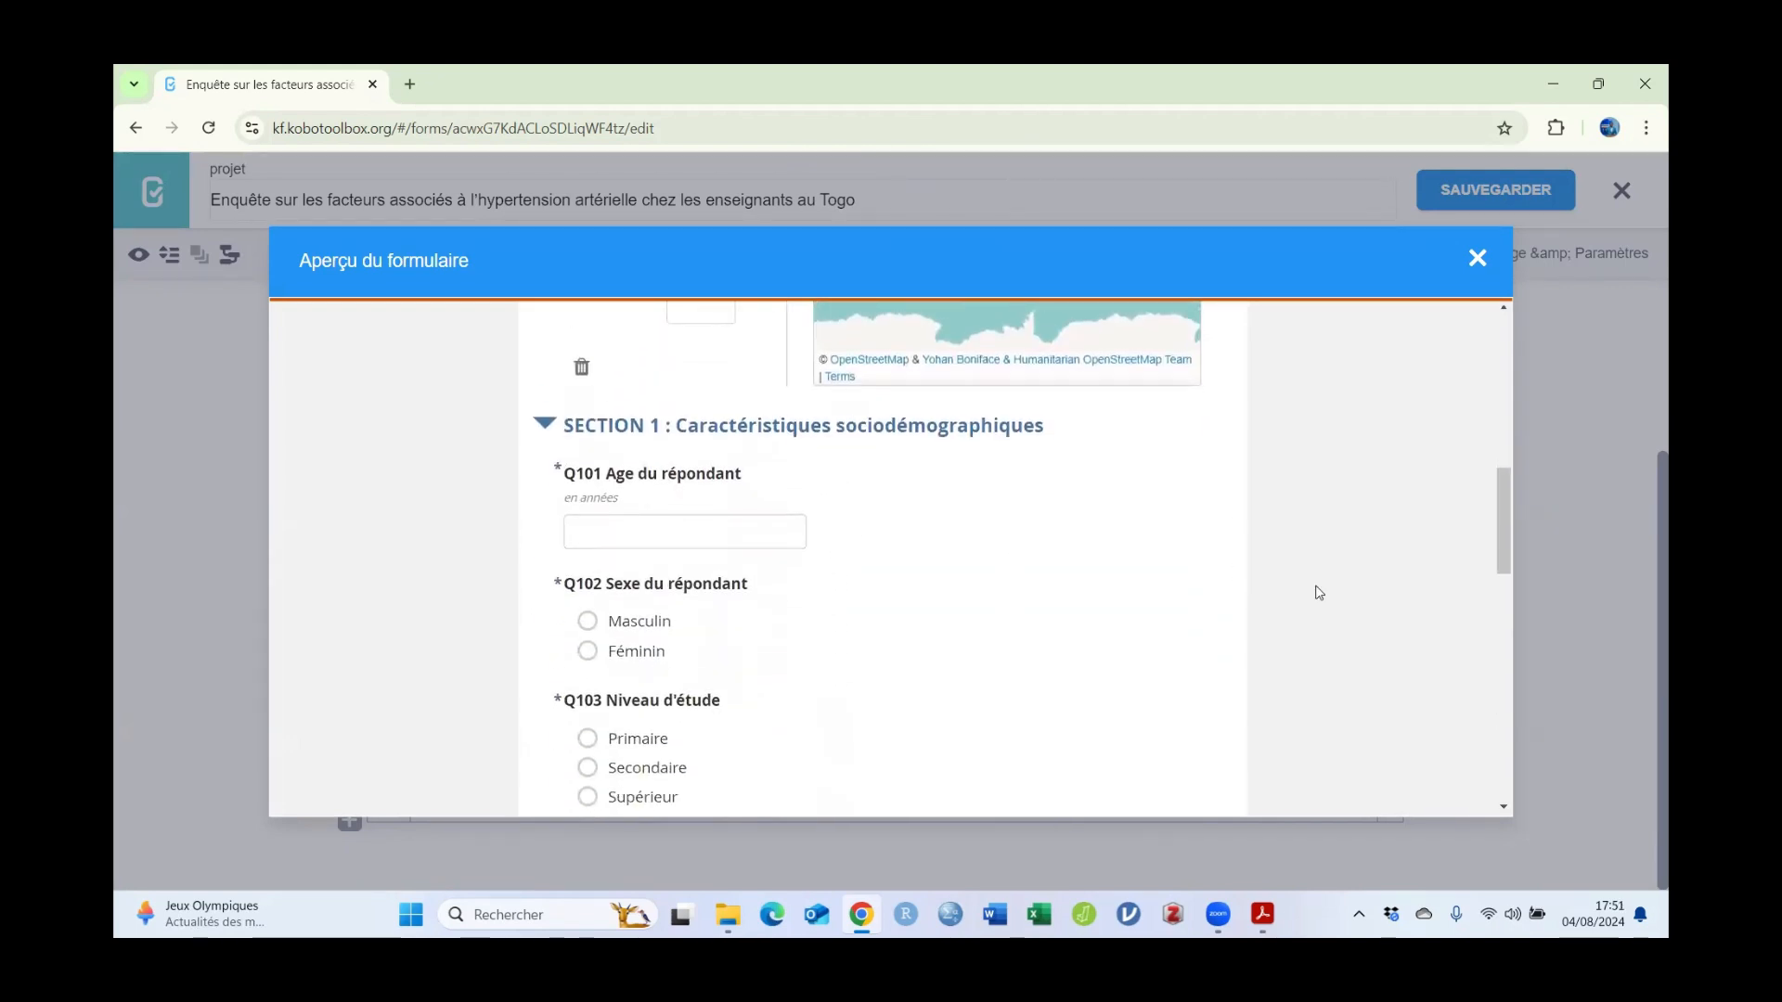
{"action": "left_click", "coordinate": [1478, 260]}
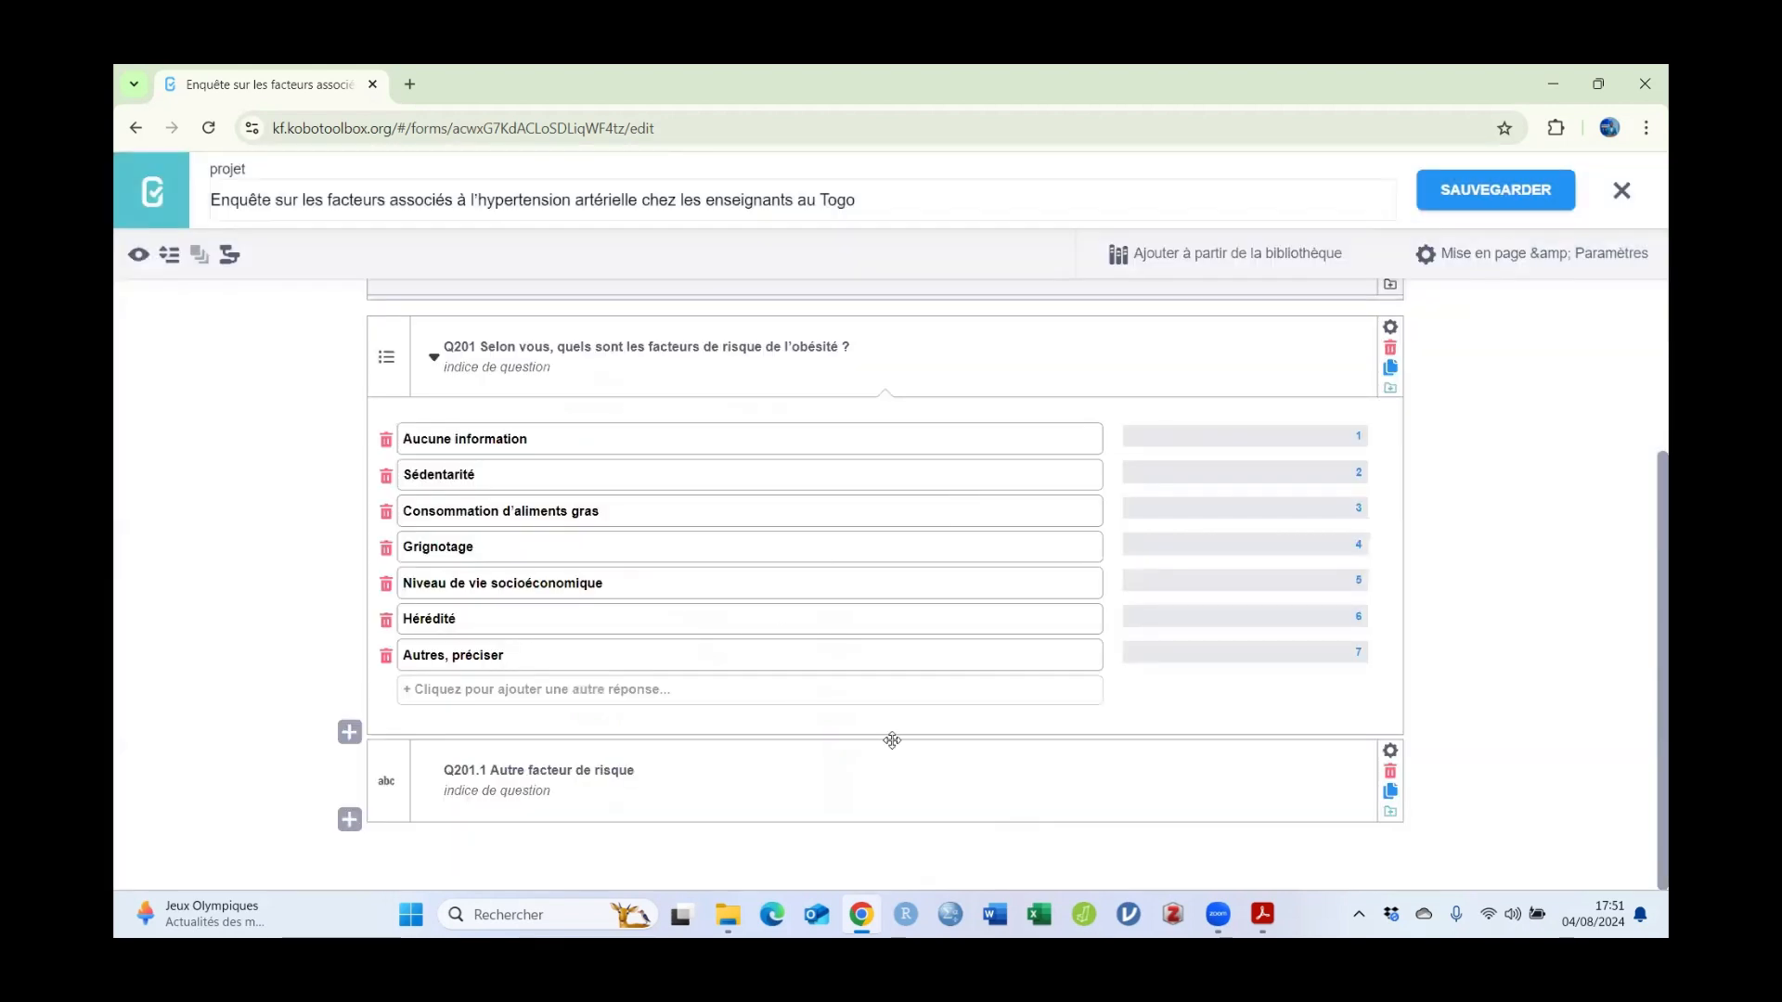
Step: Group Q201 and Q201.1 together, and copy the Section 2 heading from the PDF questionnaire
{"action": "left_click", "coordinate": [432, 362]}
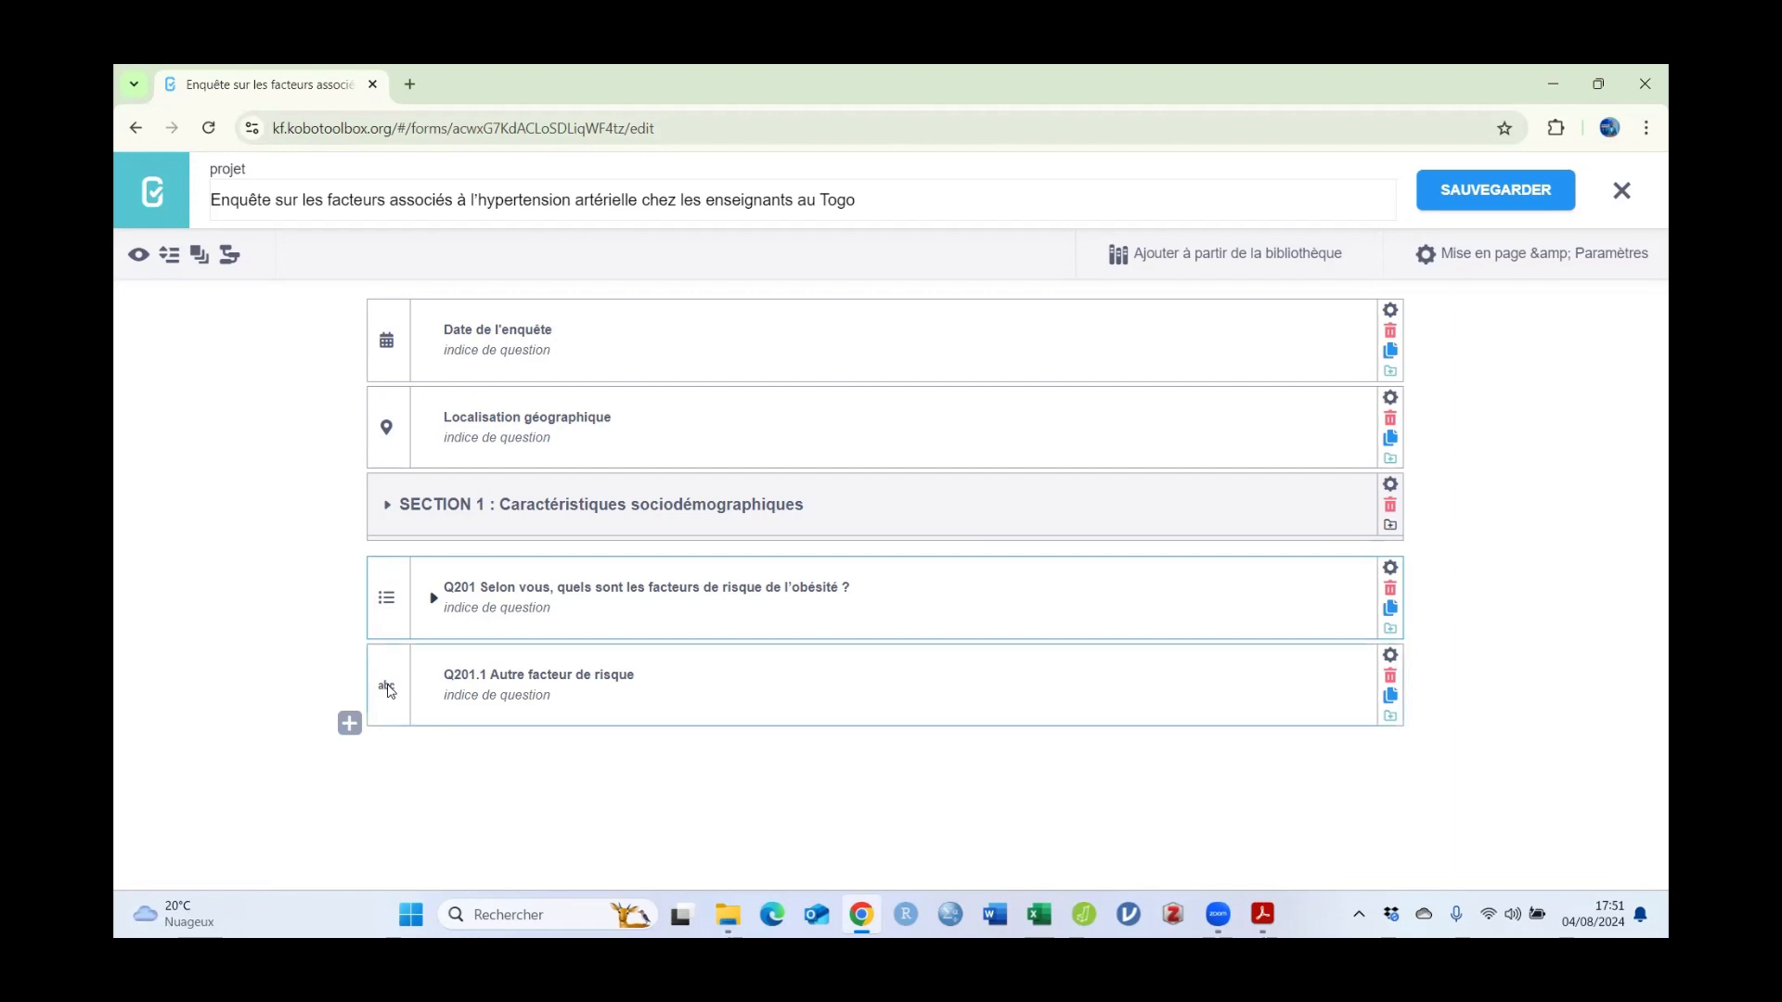
{"action": "left_click", "coordinate": [199, 252]}
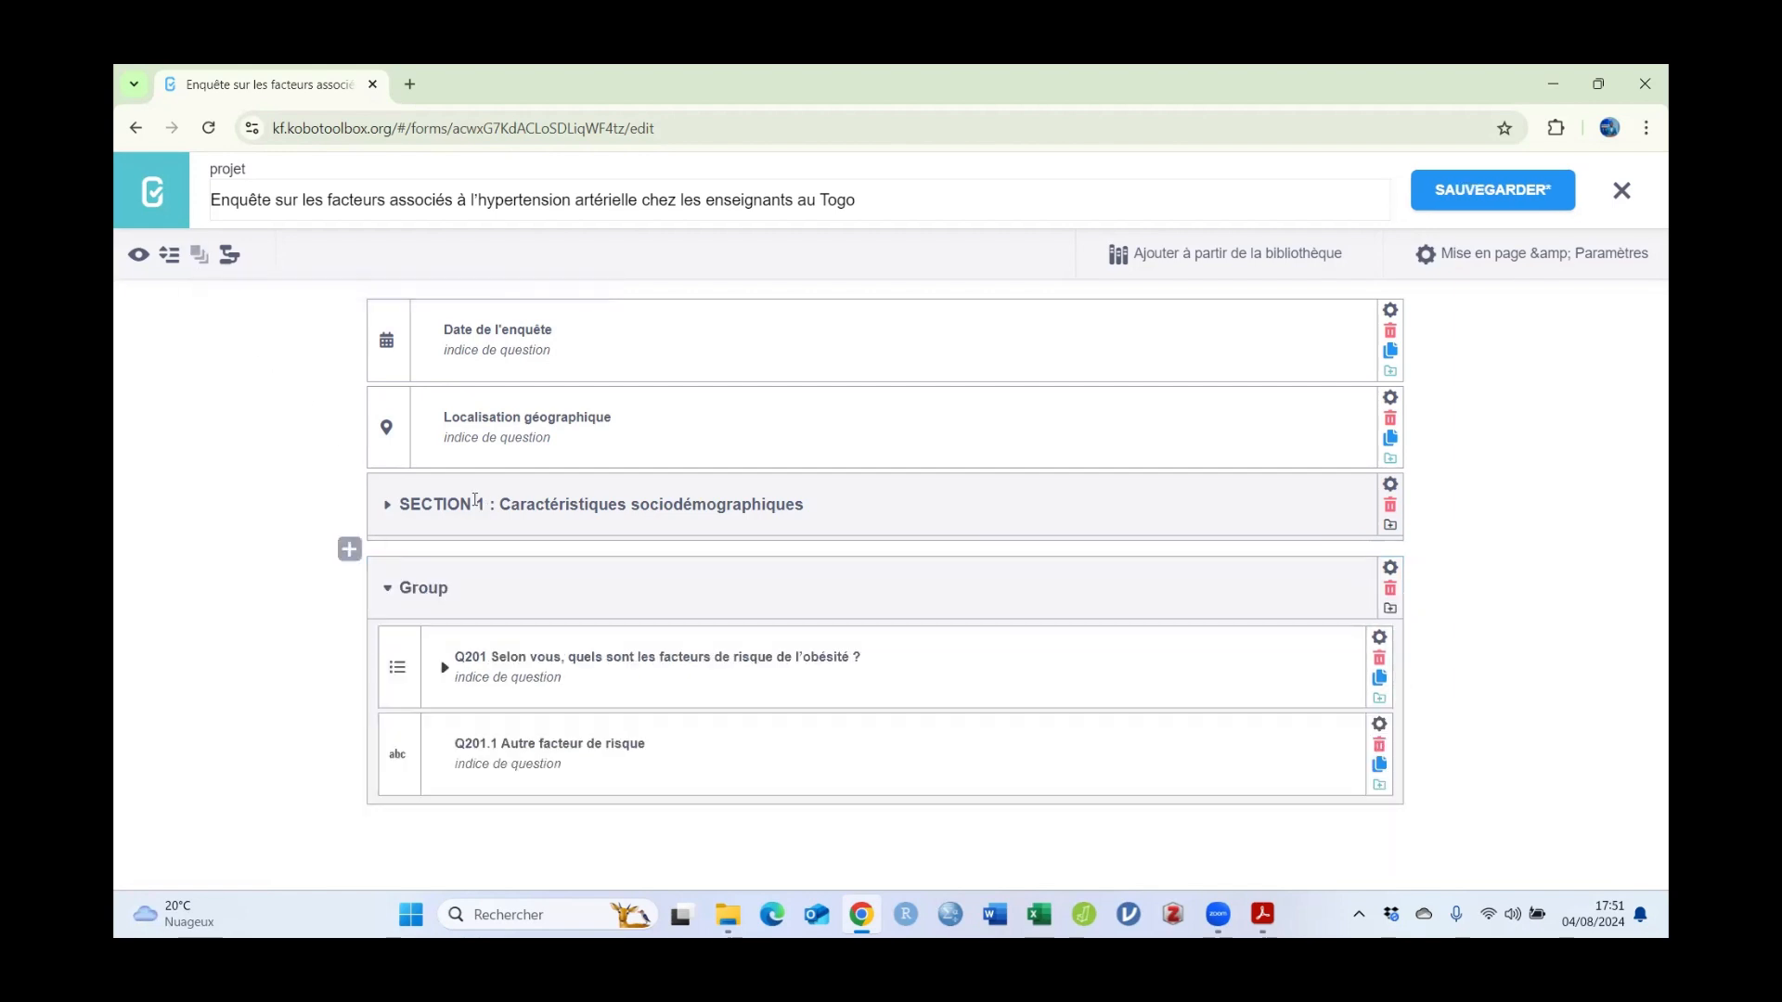
{"action": "left_click", "coordinate": [1262, 915]}
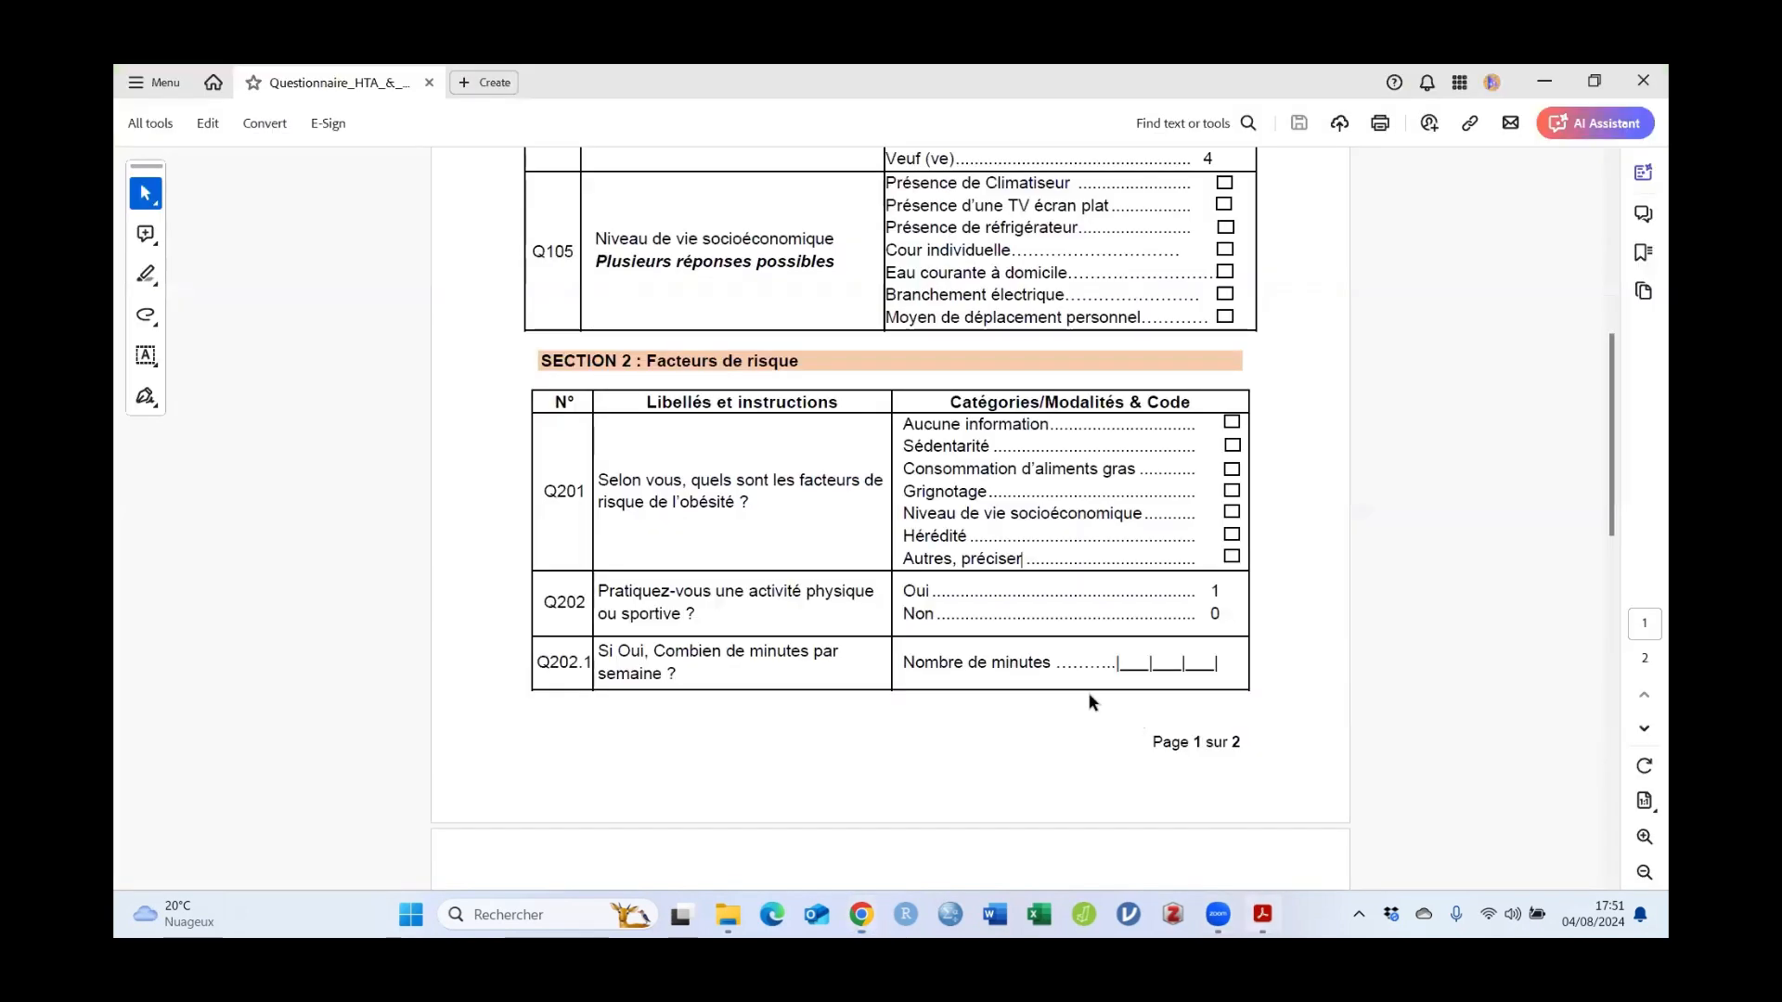
{"action": "left_click_drag", "start_coordinate": [805, 364], "coordinate": [541, 363]}
{"action": "right_click", "coordinate": [558, 359]}
{"action": "left_click", "coordinate": [589, 378]}
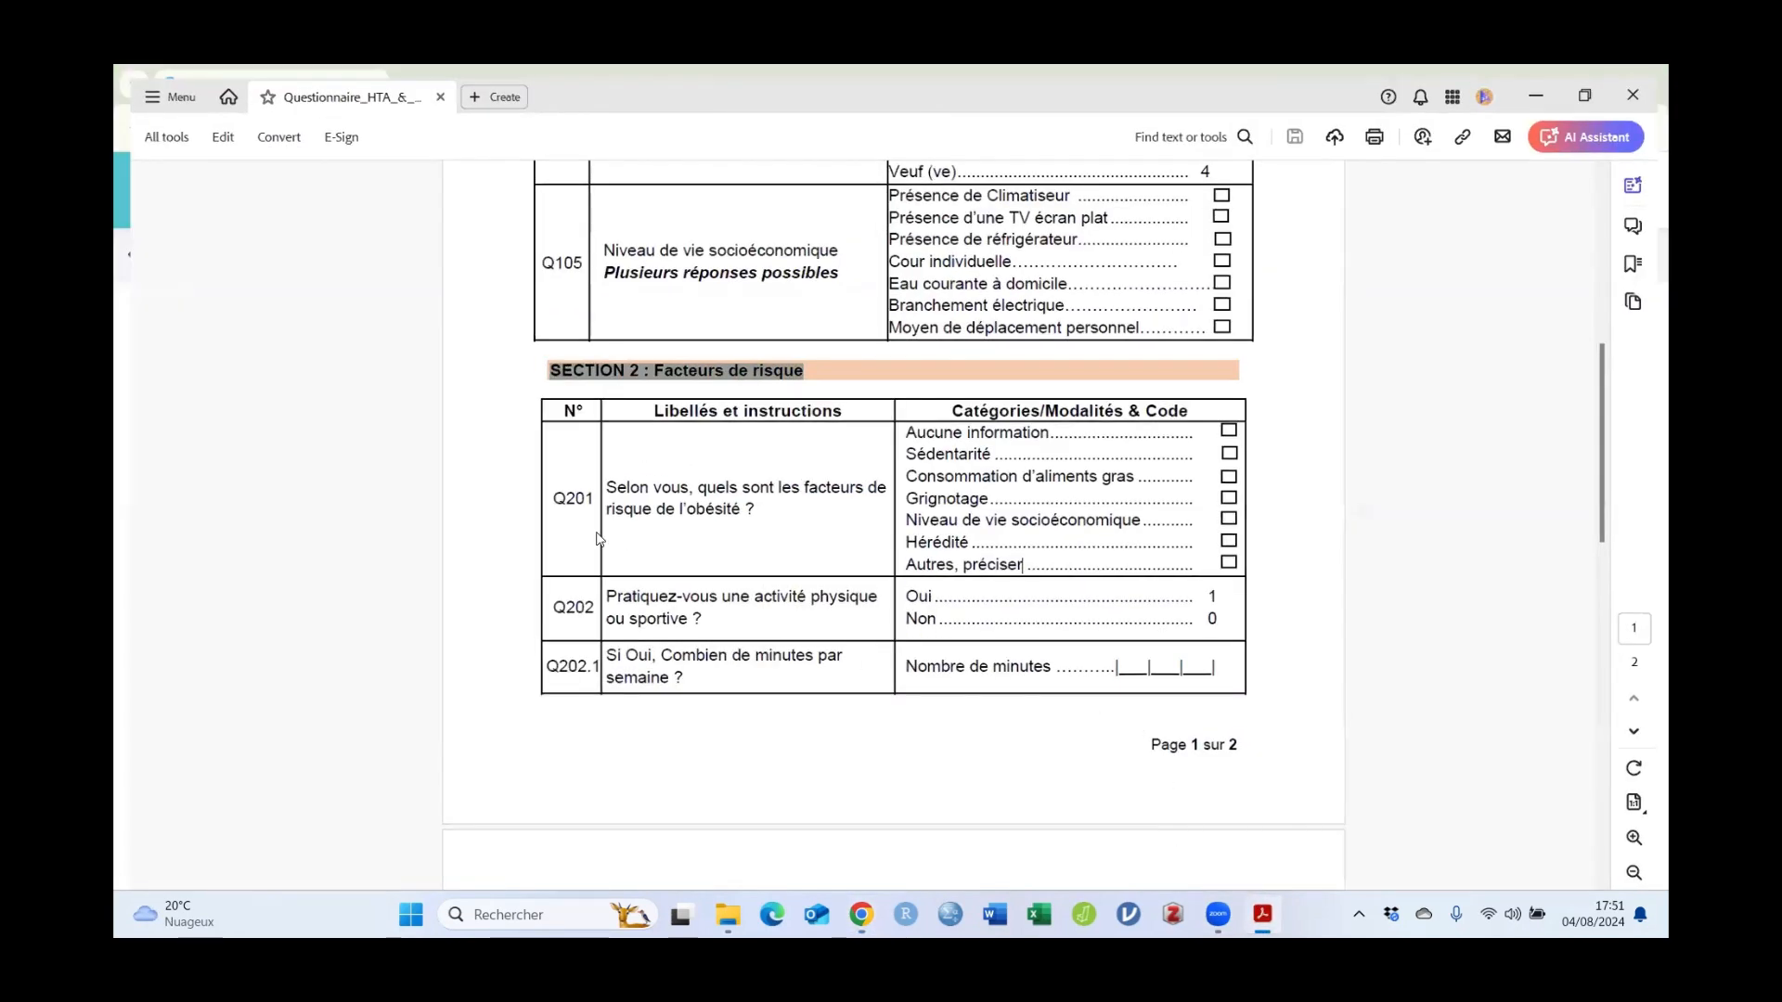
Step: Back in the KoboToolbox form, rename the new group as "SECTION 2 : Facteurs de risque" and save the form
{"action": "key", "text": "alt+Tab"}
{"action": "left_click", "coordinate": [439, 588]}
{"action": "double_click", "coordinate": [439, 585]}
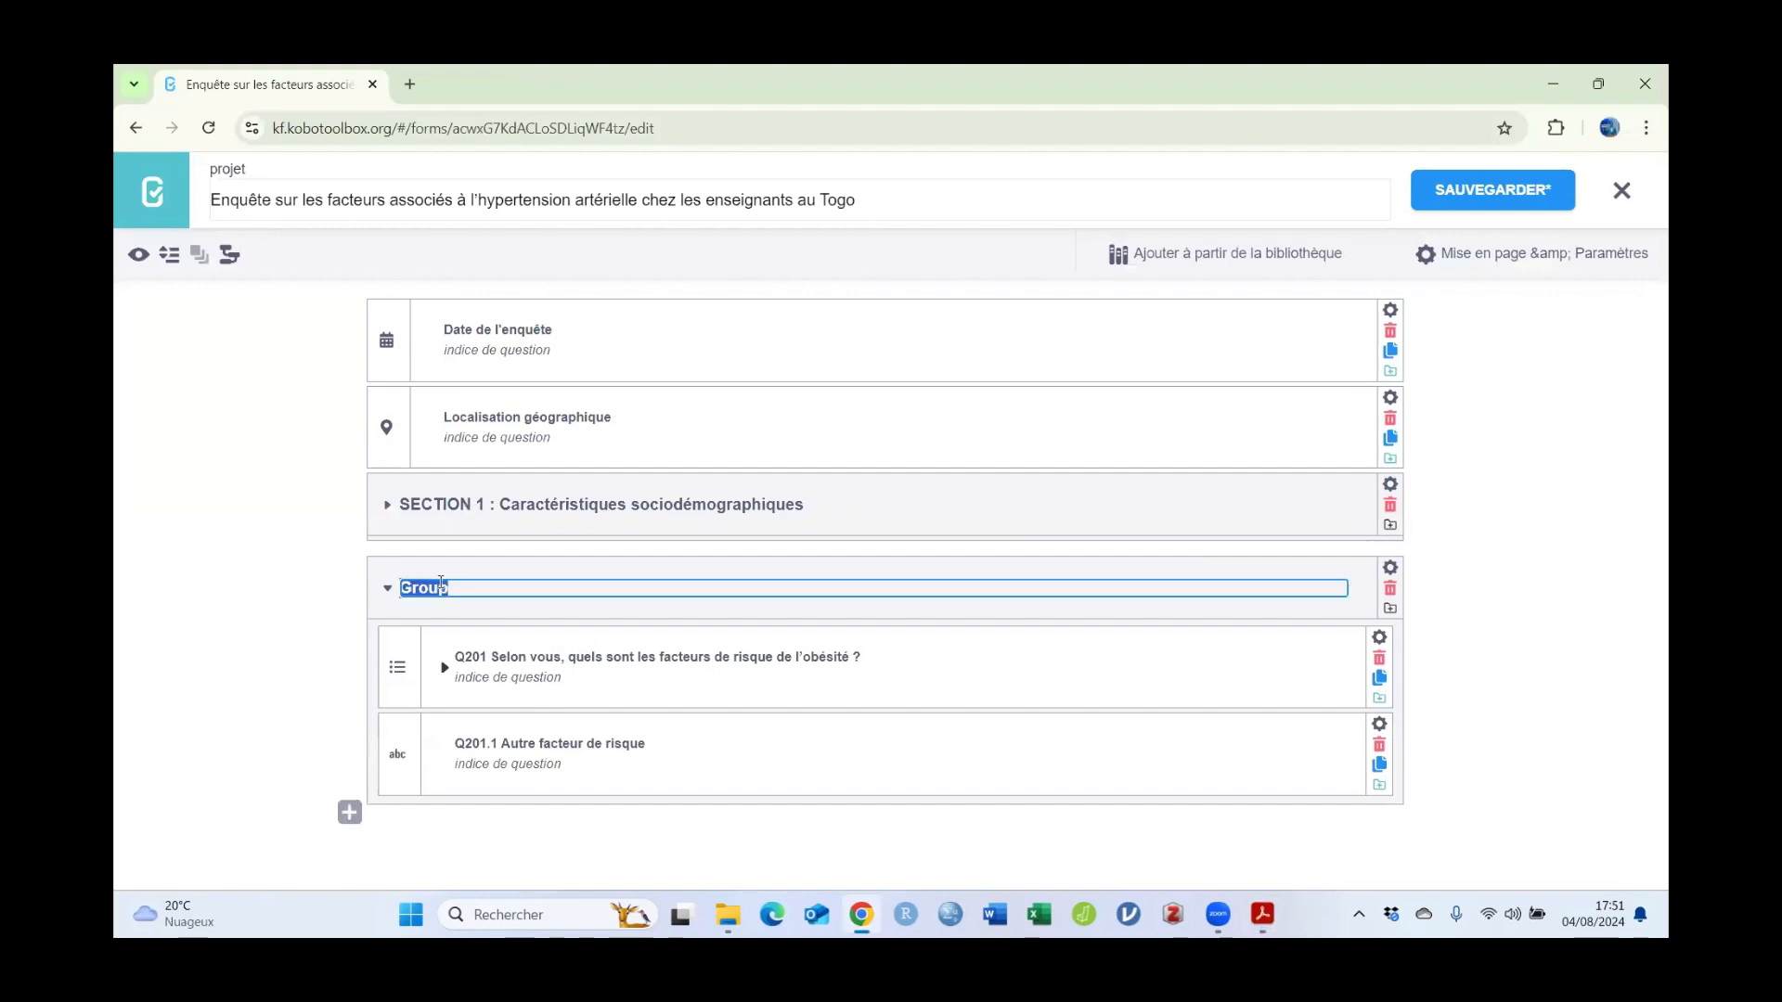
{"action": "key", "text": "ctrl+v"}
{"action": "left_click", "coordinate": [308, 633]}
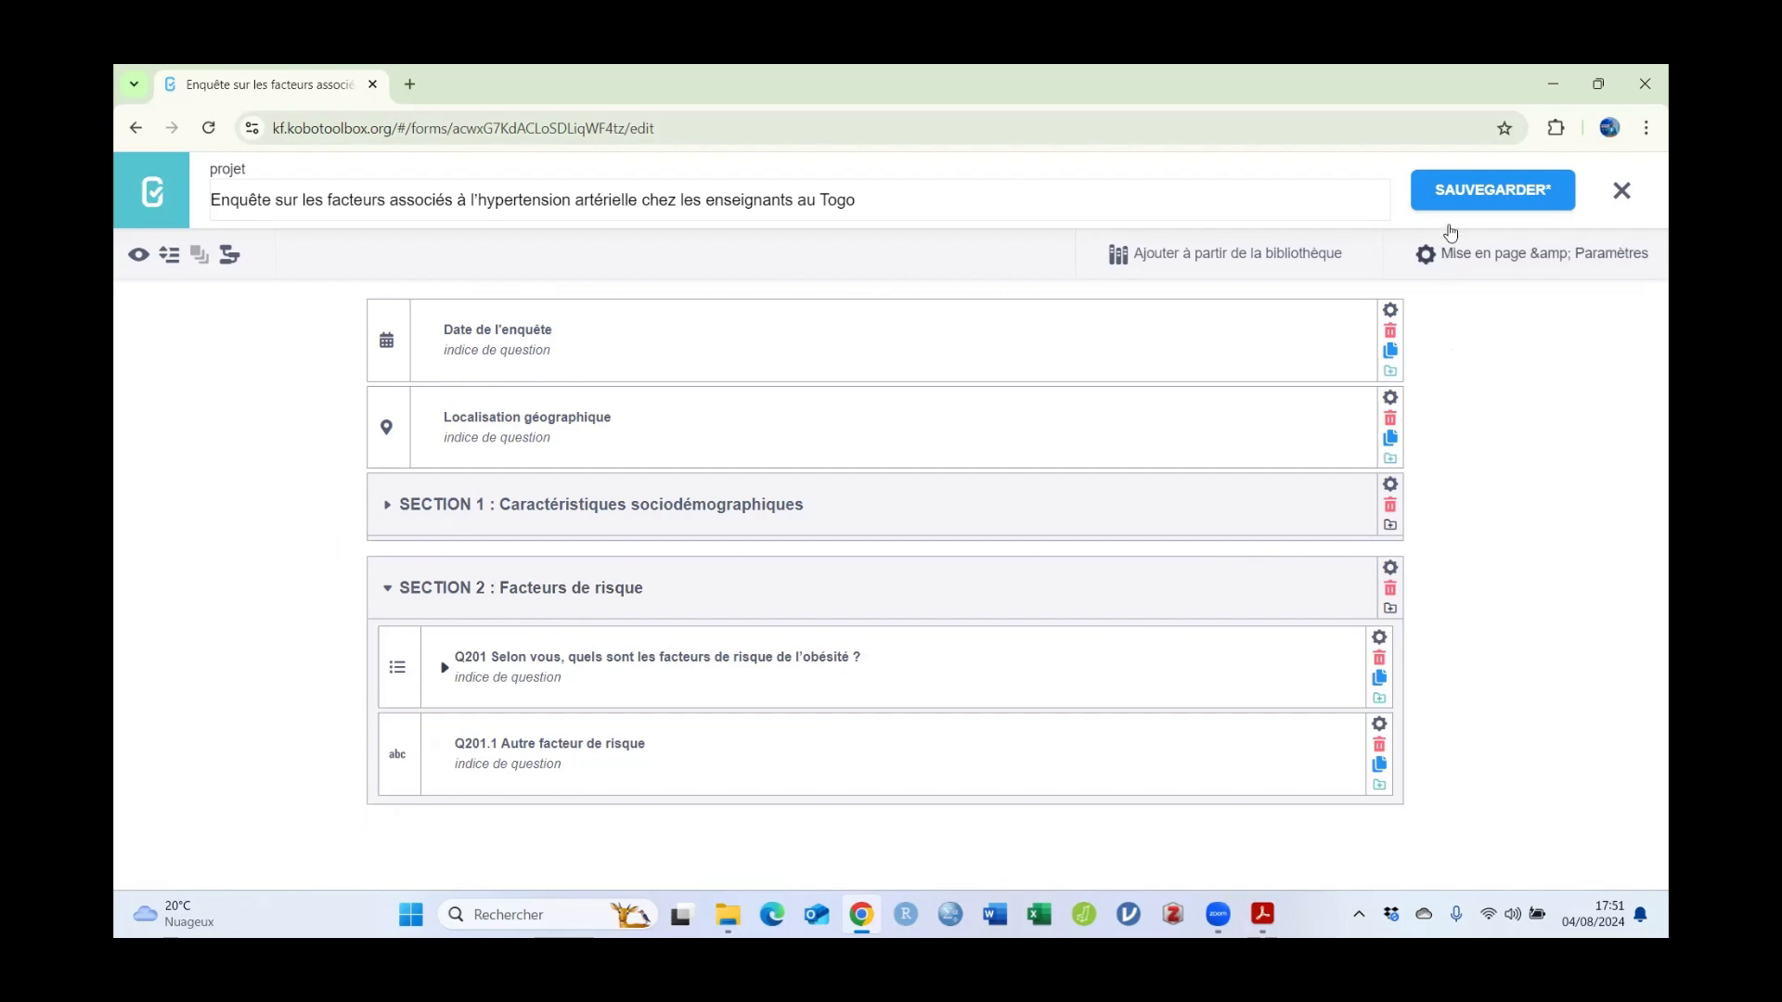
{"action": "left_click", "coordinate": [1485, 190]}
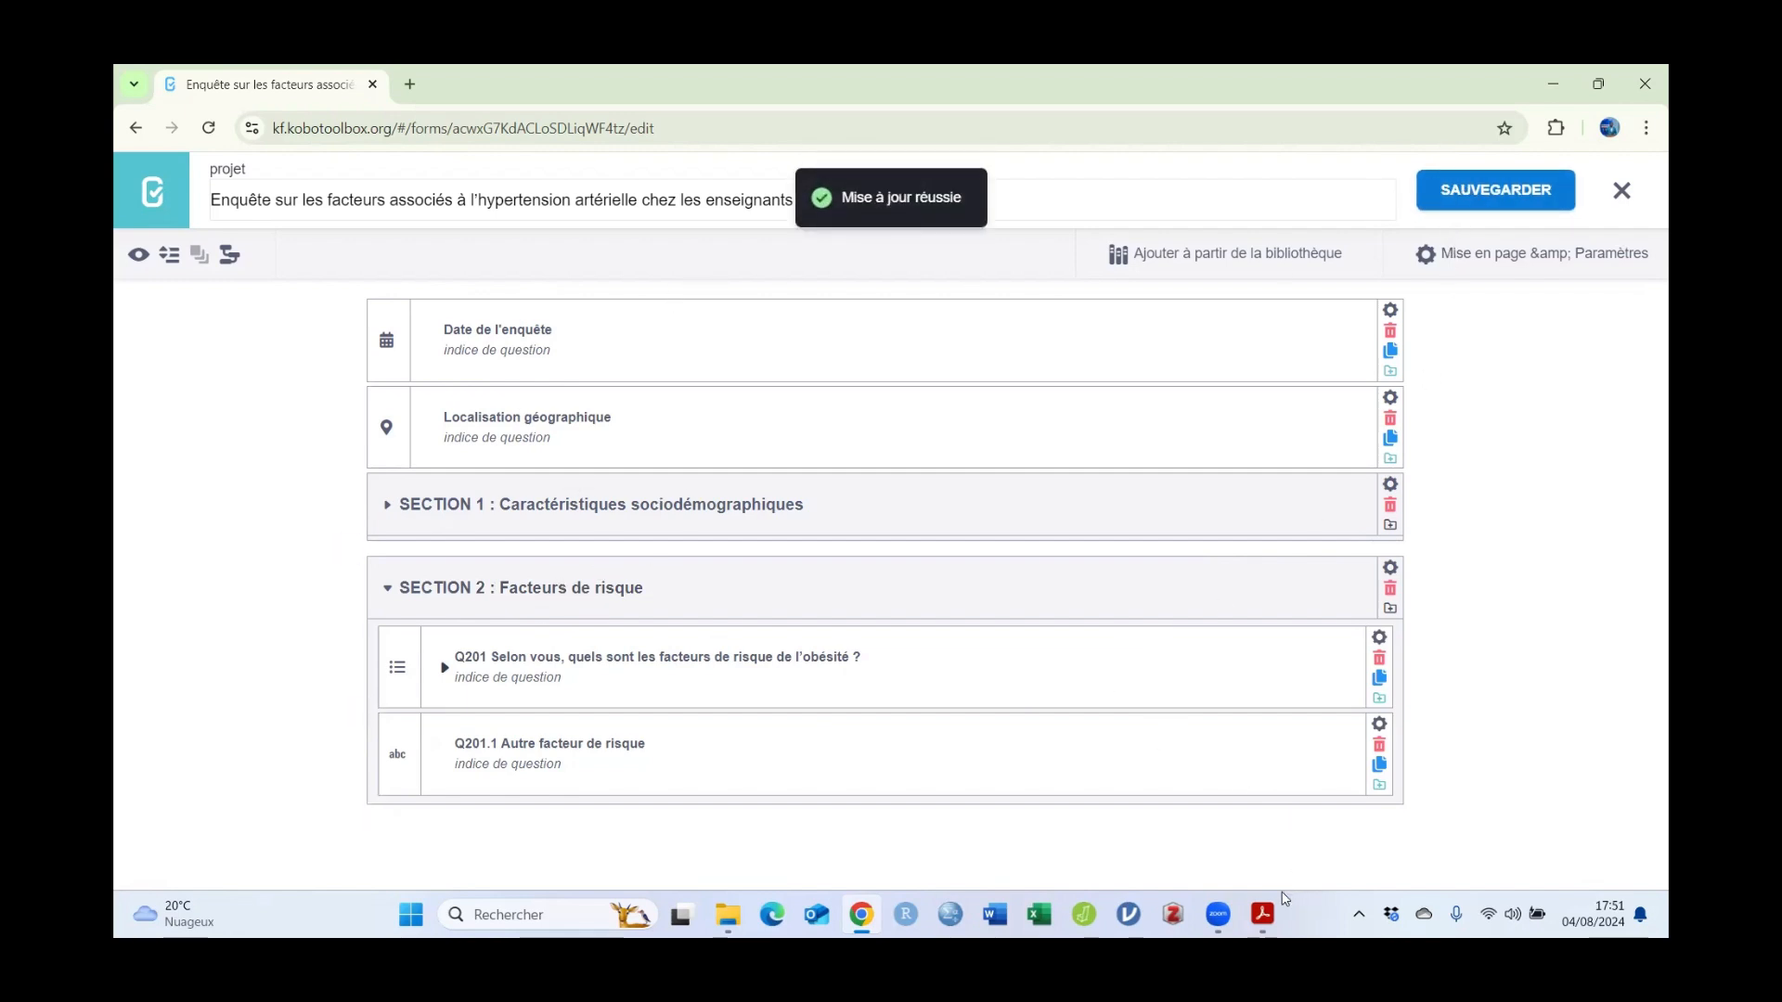
Step: Copy the Q202 number and question text from the PDF questionnaire and return to the KoboToolbox form
{"action": "left_click", "coordinate": [1263, 914]}
{"action": "scroll", "coordinate": [991, 629], "scroll_direction": "down", "scroll_amount": 2}
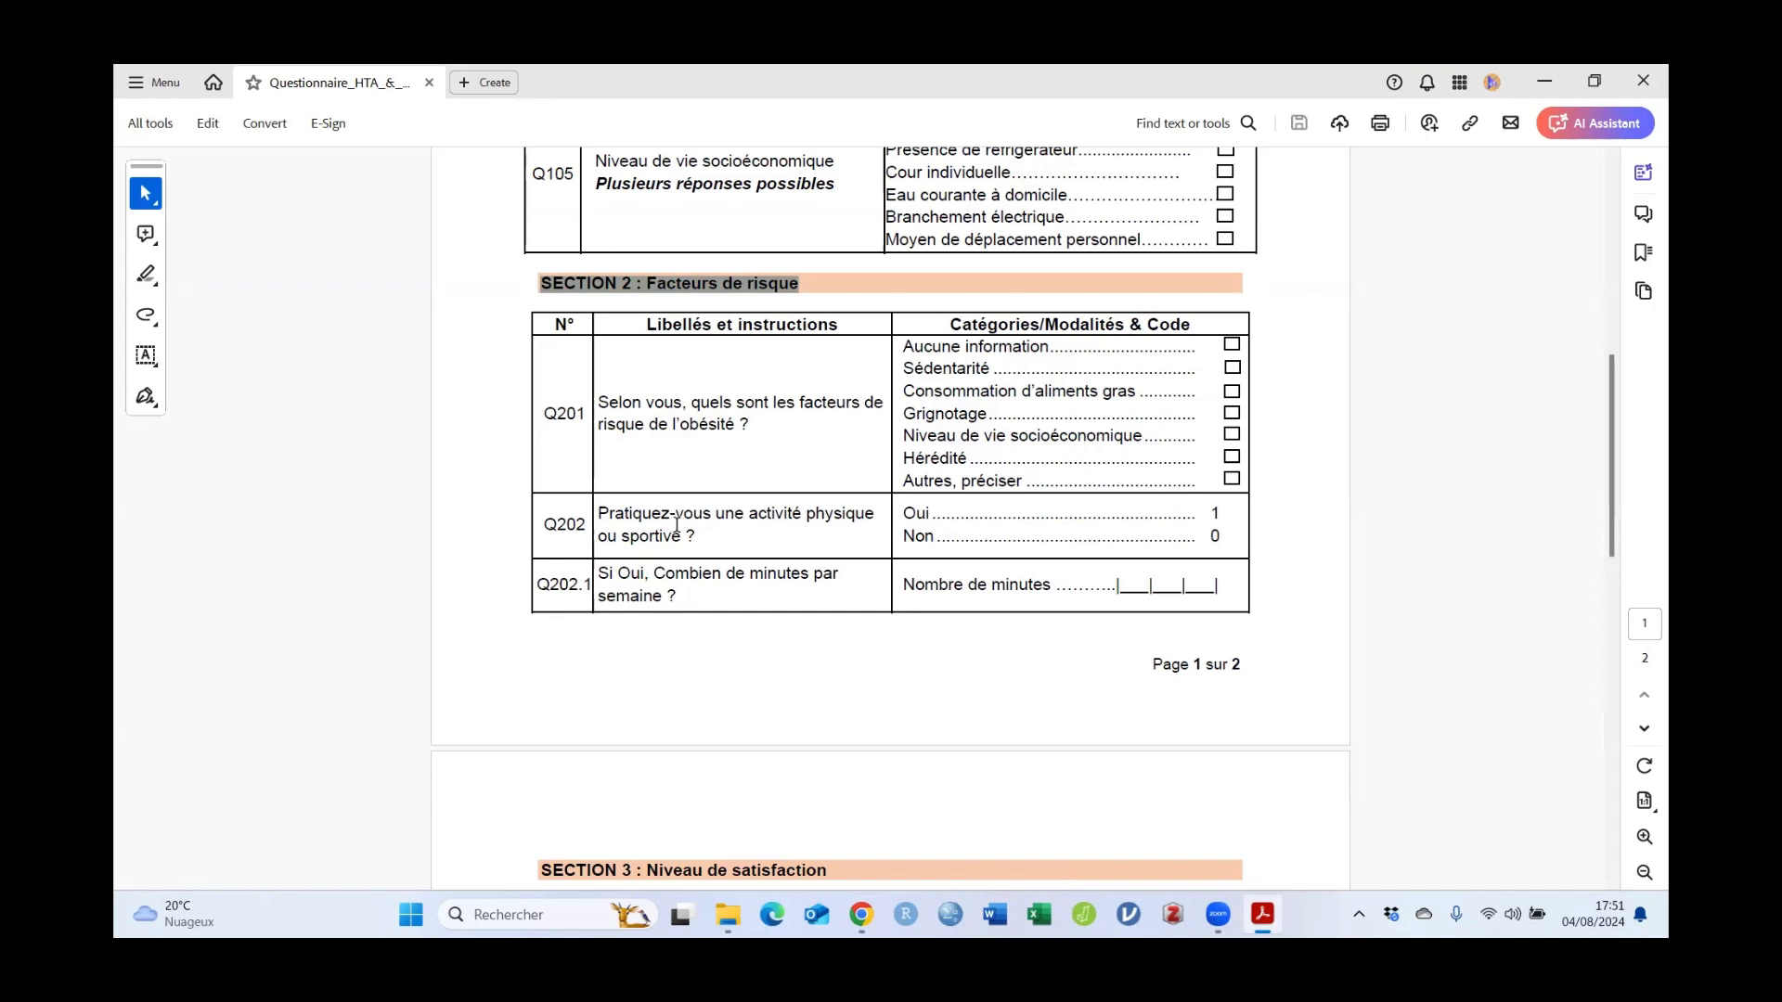
{"action": "left_click_drag", "start_coordinate": [546, 524], "coordinate": [688, 526]}
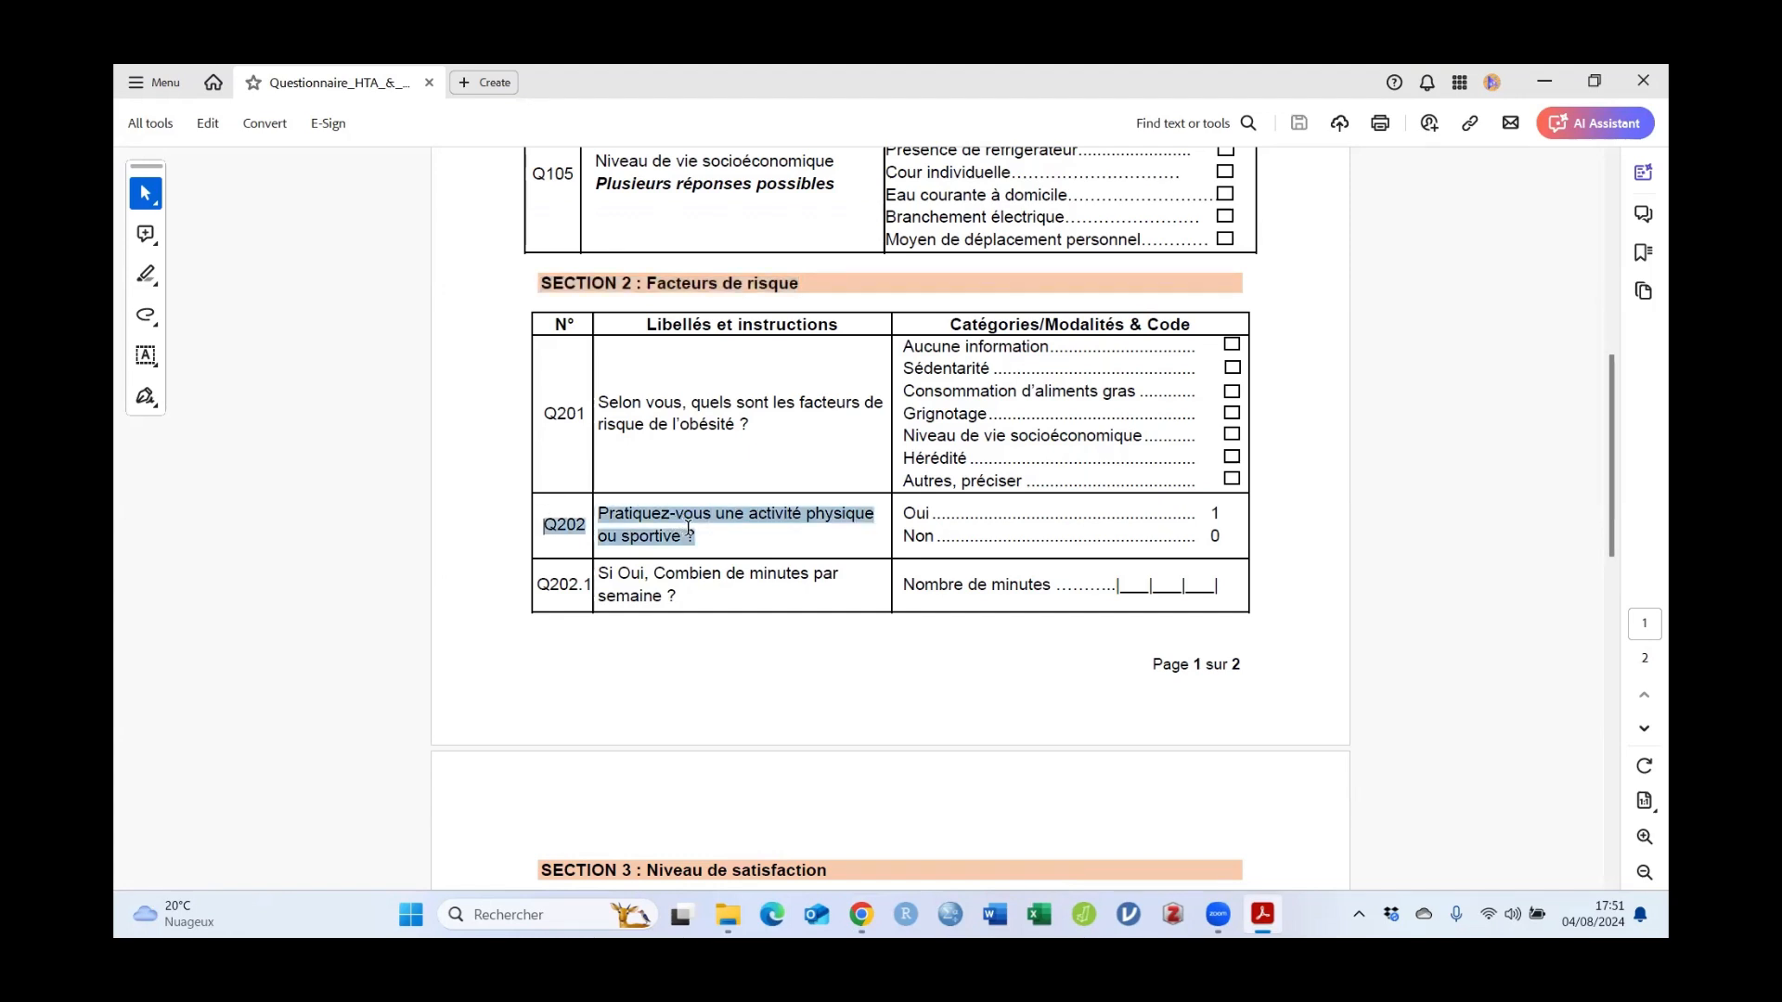
{"action": "right_click", "coordinate": [743, 544]}
{"action": "left_click", "coordinate": [745, 546]}
{"action": "left_click", "coordinate": [862, 915]}
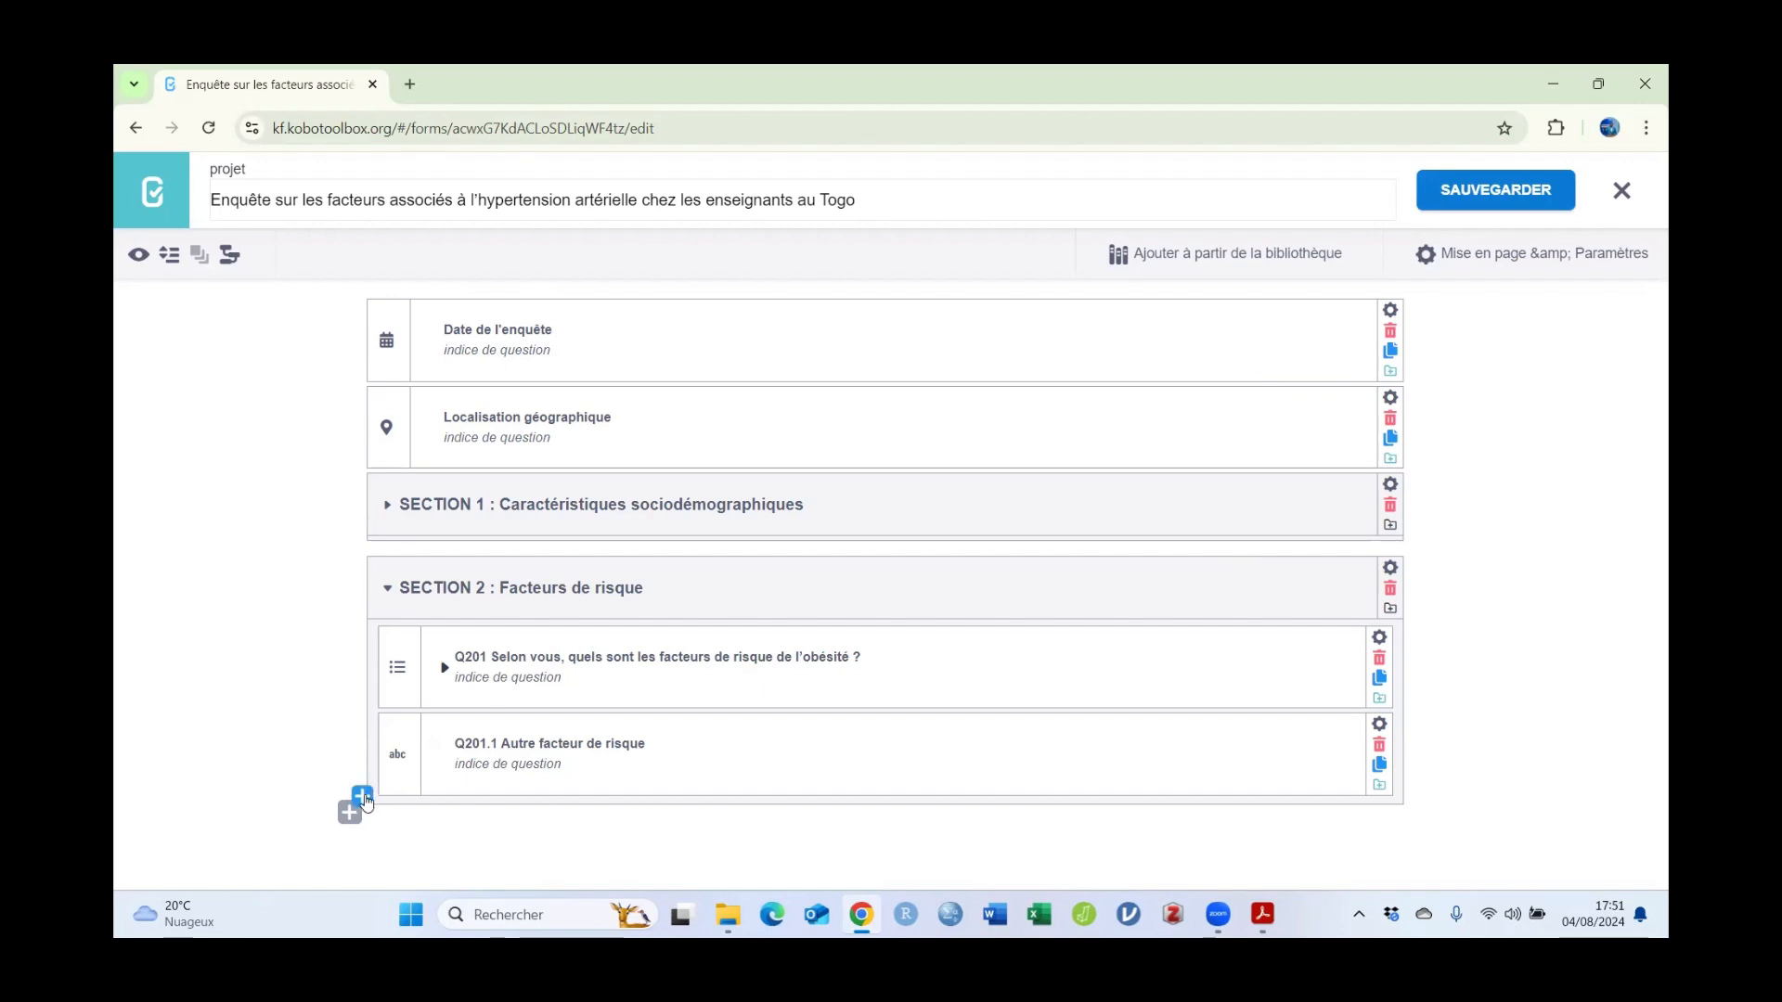
Step: Add "Q202 Pratiquez-vous une activité physique ou sportive ?" at the end of the Section 2 group as a "Sélectionner un" question
{"action": "left_click", "coordinate": [362, 798]}
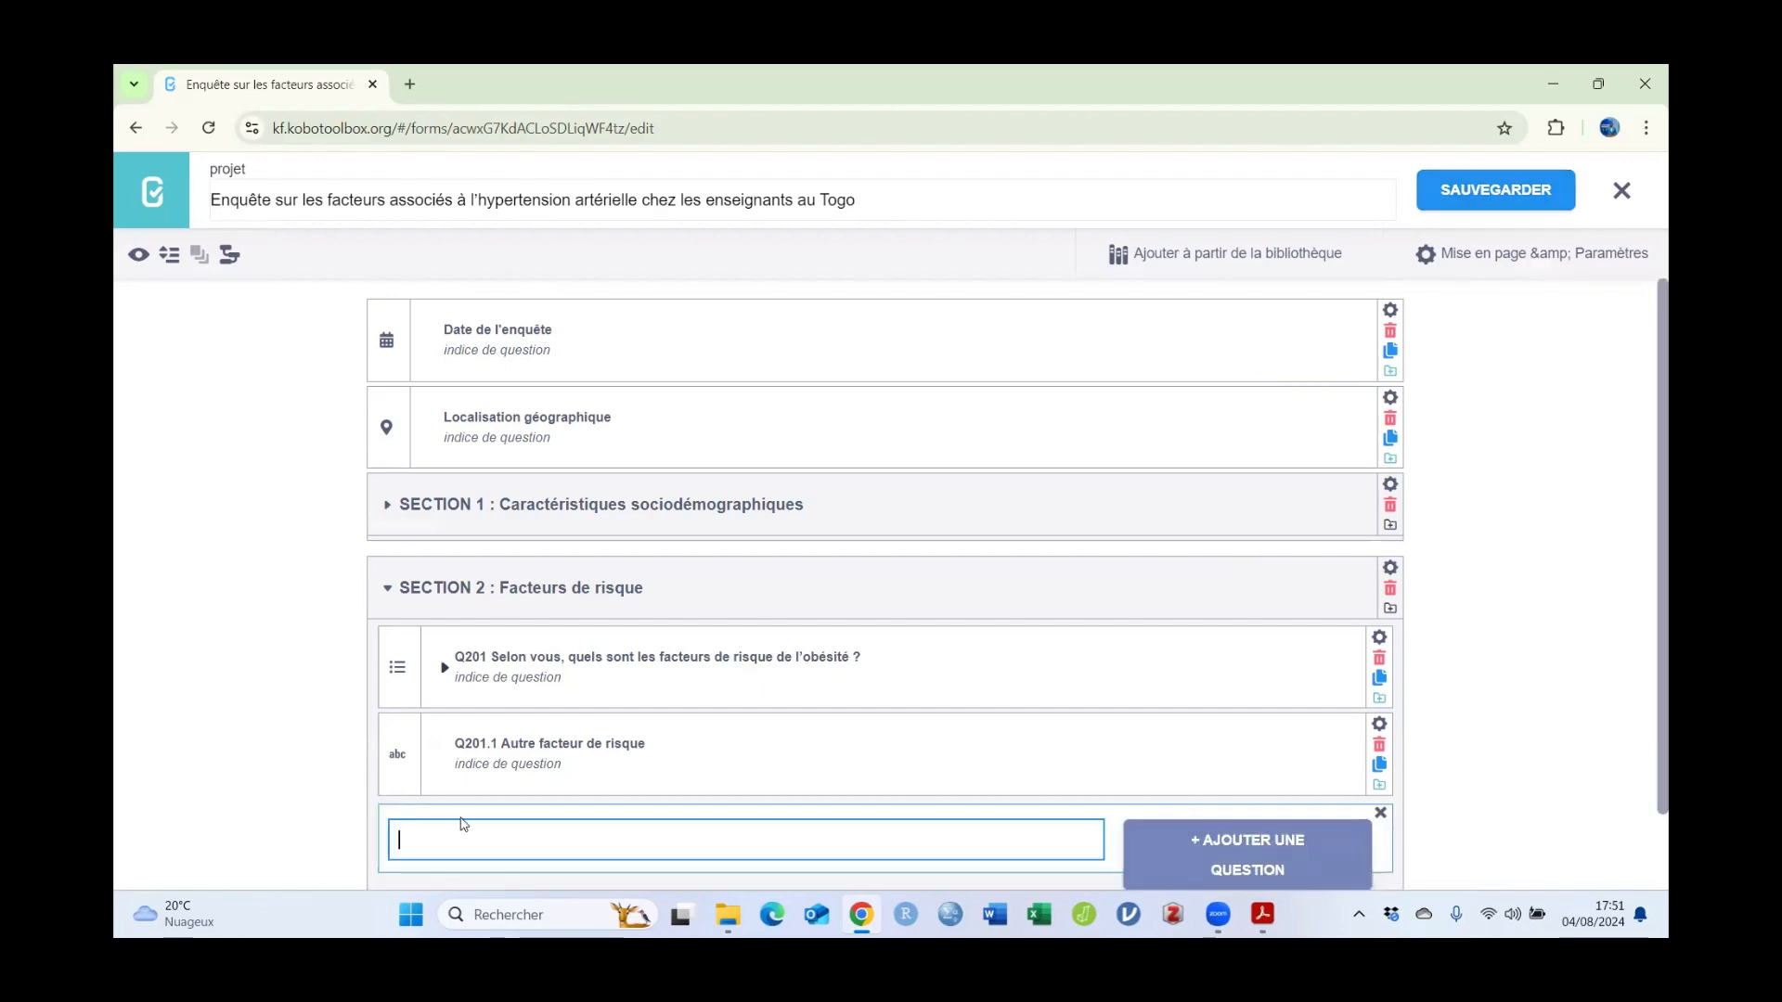
{"action": "right_click", "coordinate": [459, 833]}
{"action": "left_click", "coordinate": [522, 561]}
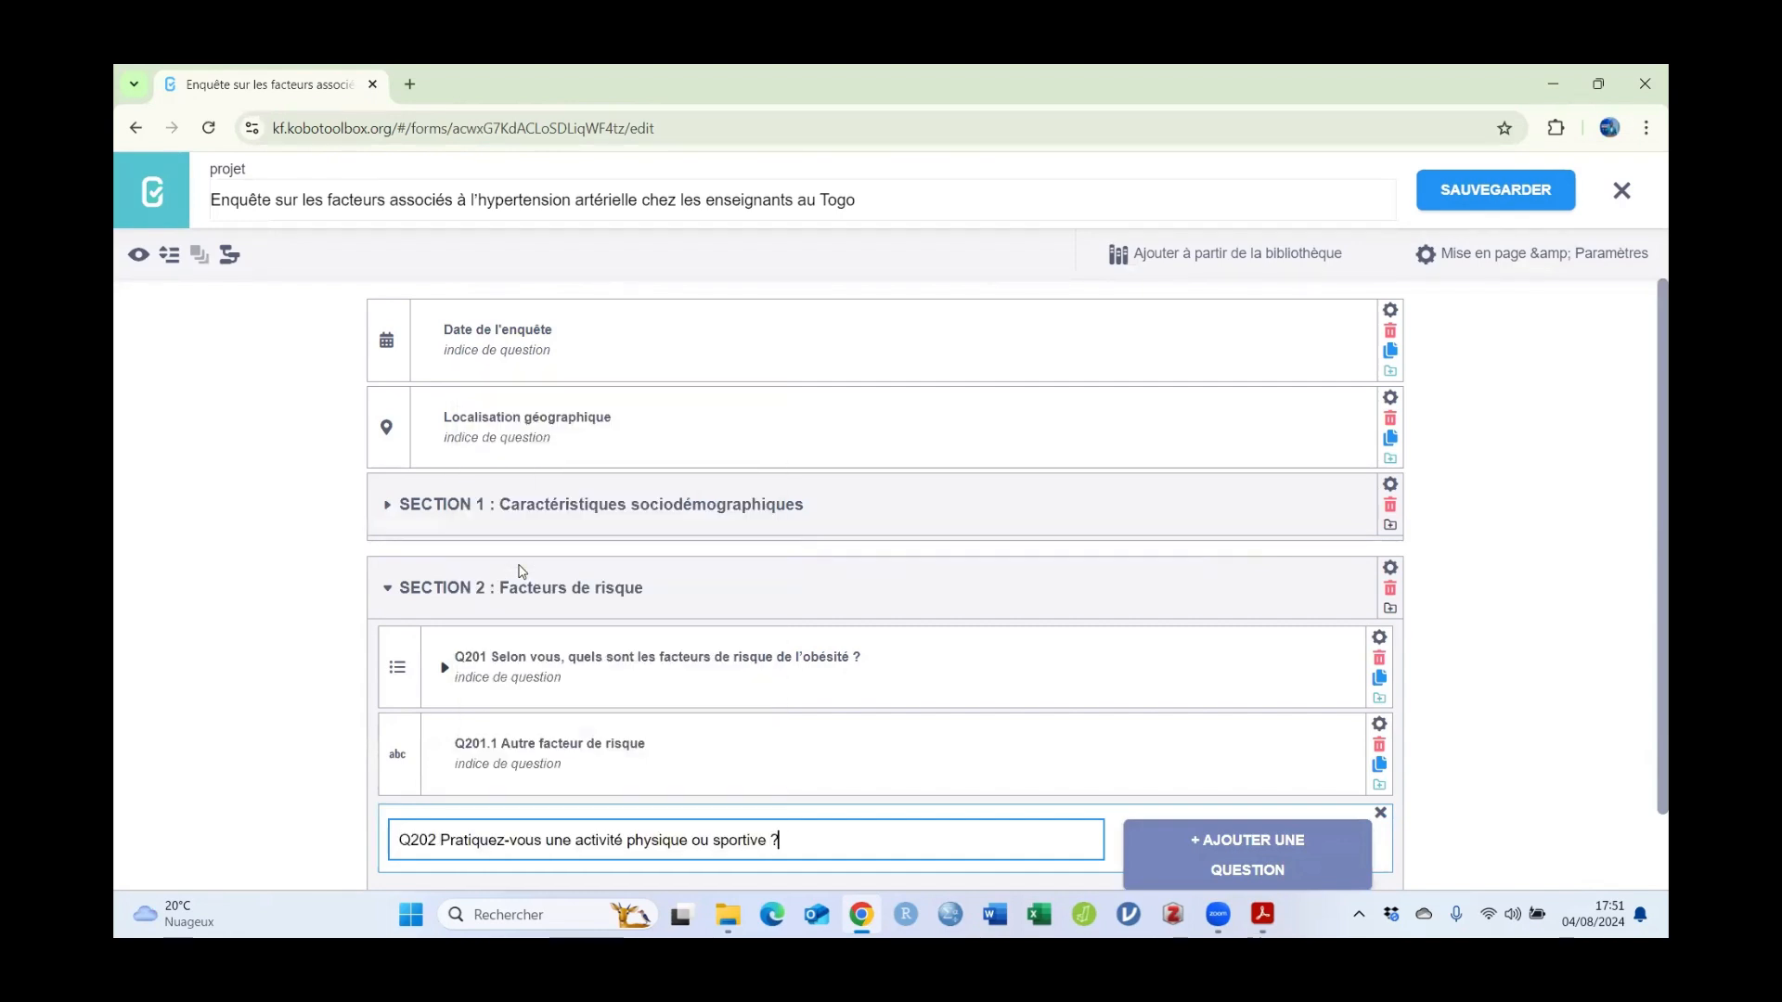
{"action": "scroll", "coordinate": [878, 749], "scroll_direction": "down", "scroll_amount": 1}
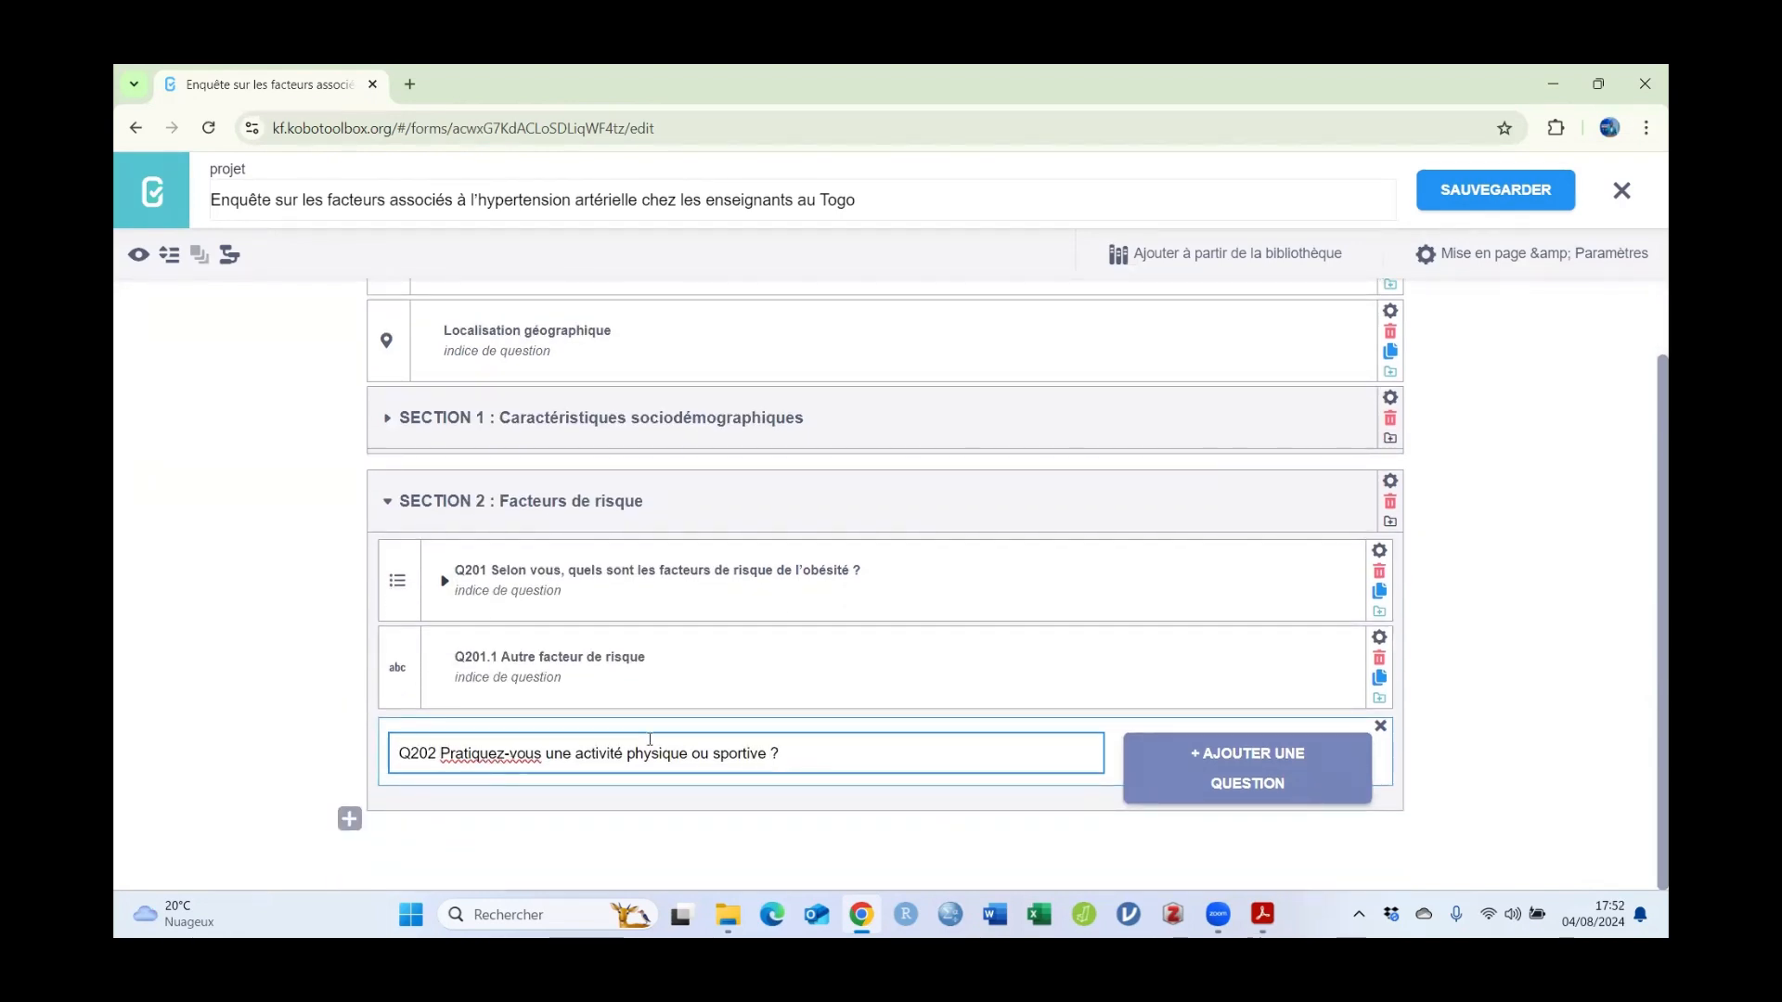
{"action": "left_click", "coordinate": [1248, 768]}
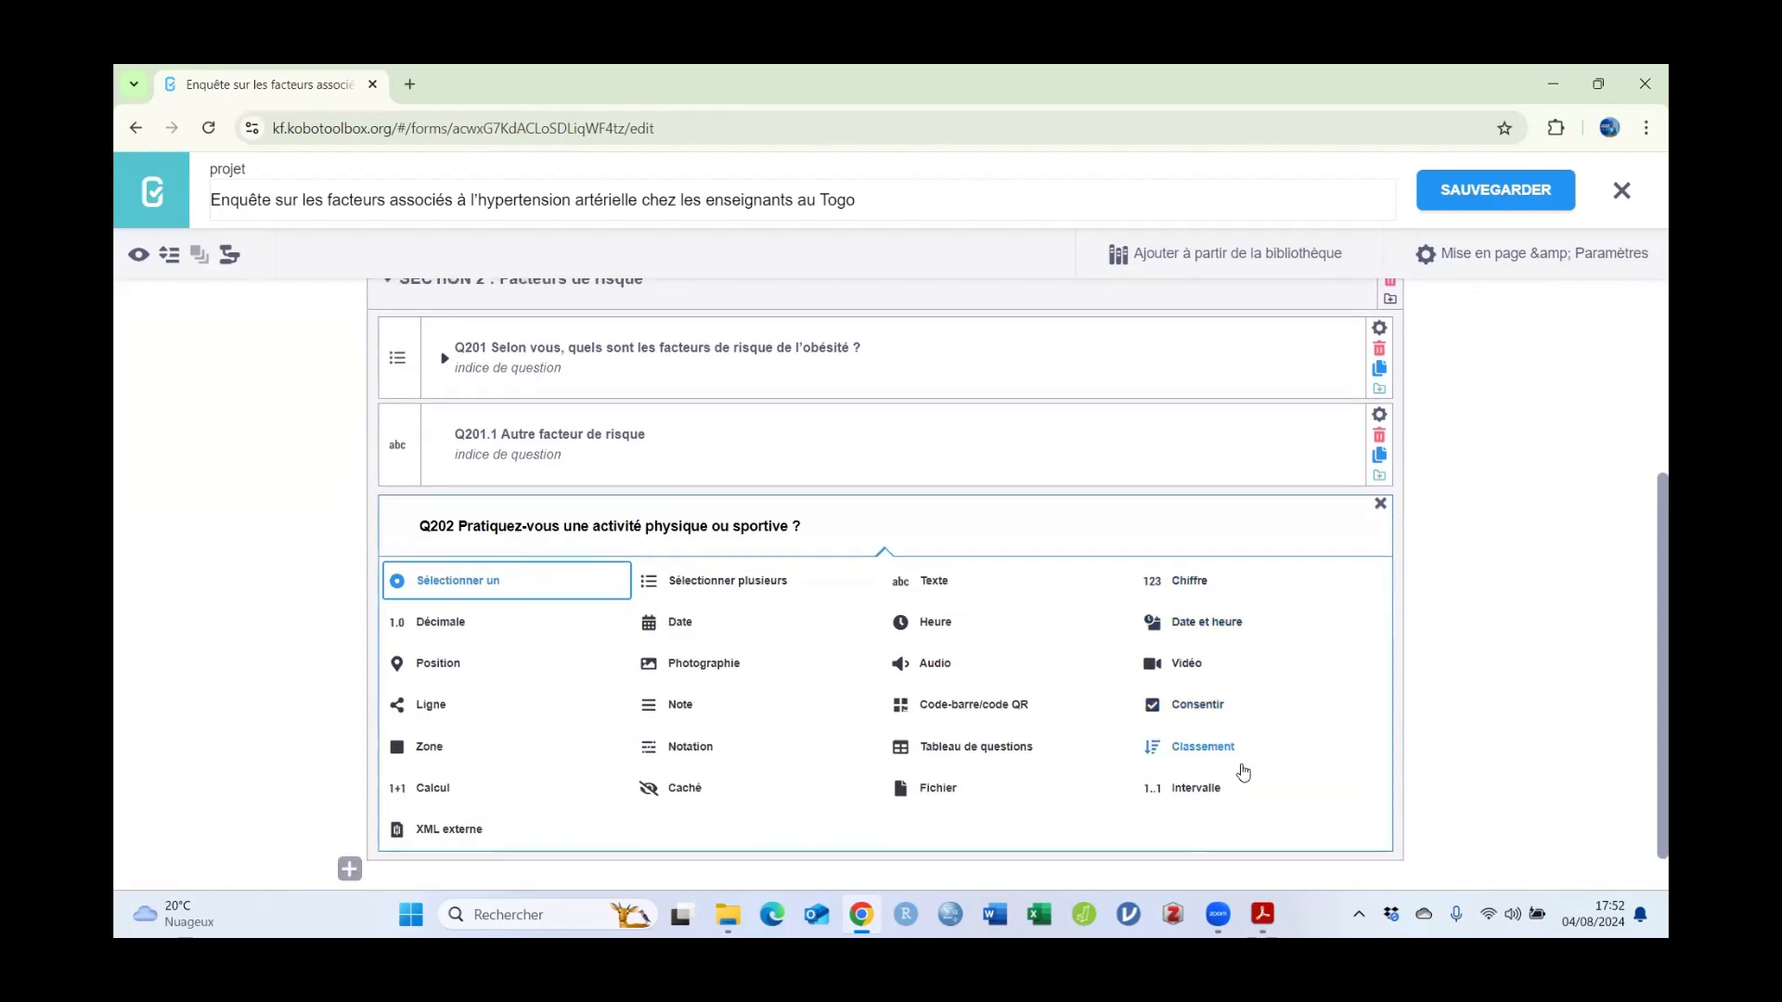
{"action": "left_click", "coordinate": [459, 582]}
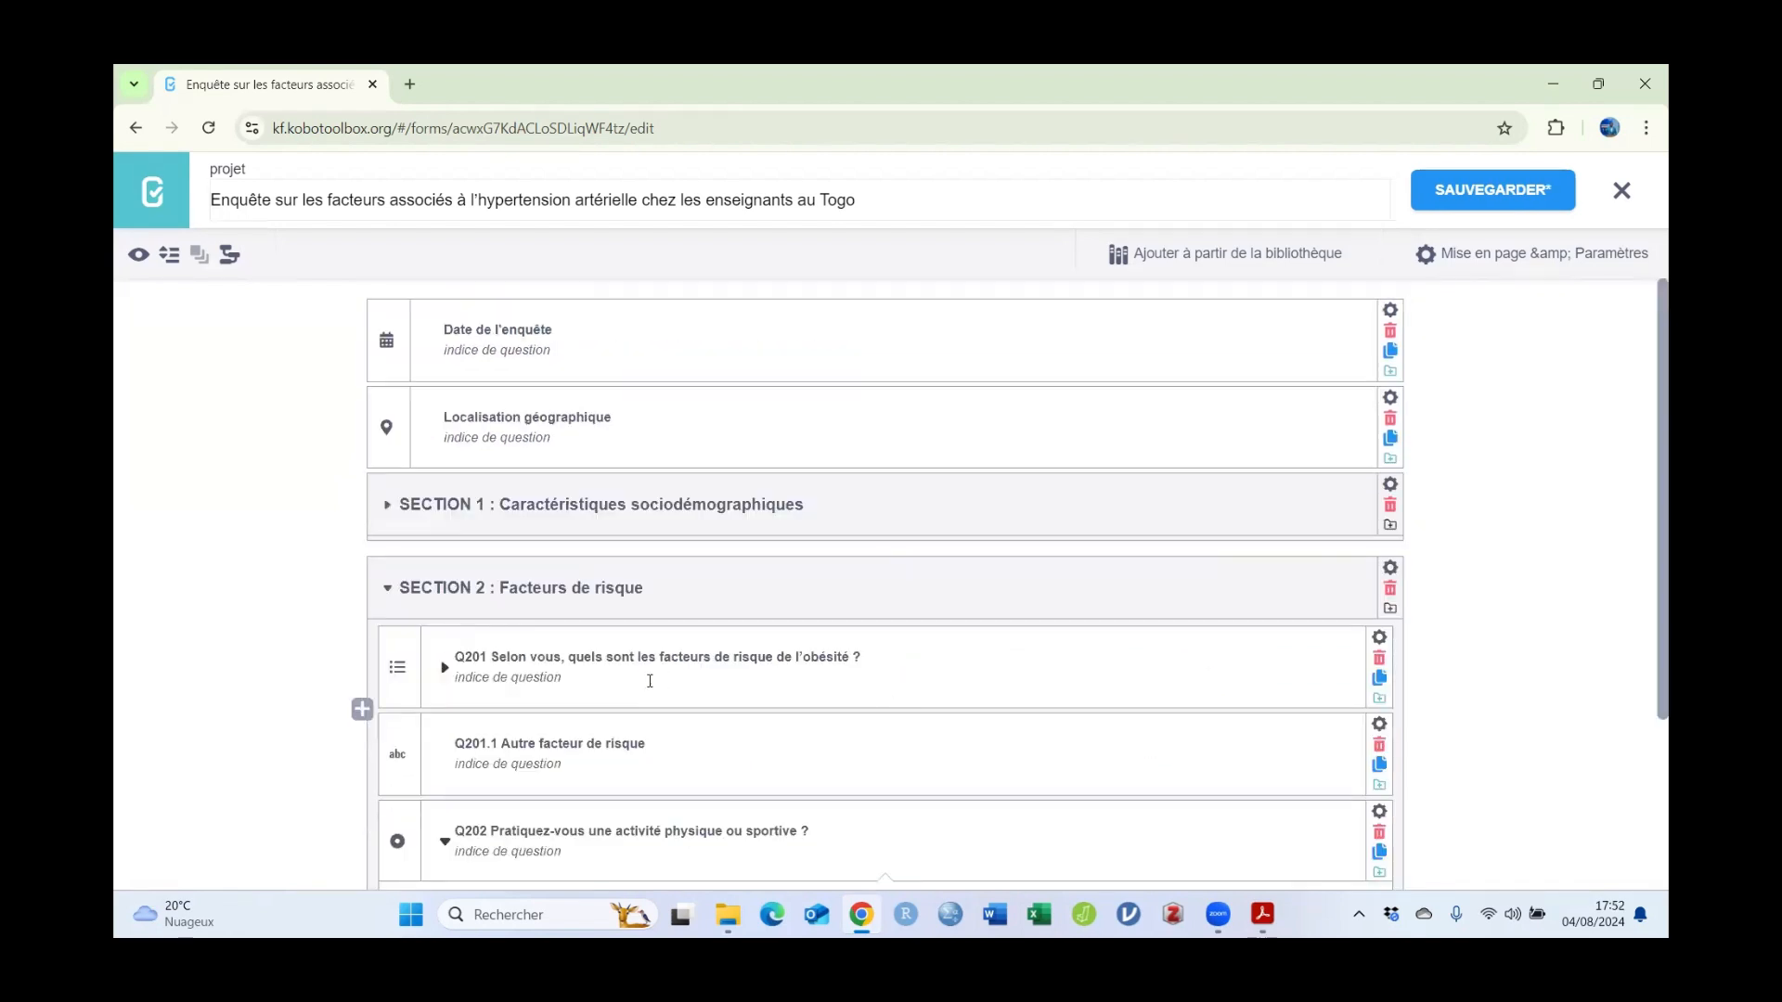
Step: Give Q202 the options Oui with code 1 and Non with code 0, save the form and collapse the question
{"action": "type", "text": "Oui"}
{"action": "key", "text": "Tab"}
{"action": "key", "text": "Tab"}
{"action": "type", "text": "Non"}
{"action": "key", "text": "Tab"}
{"action": "type", "text": "0"}
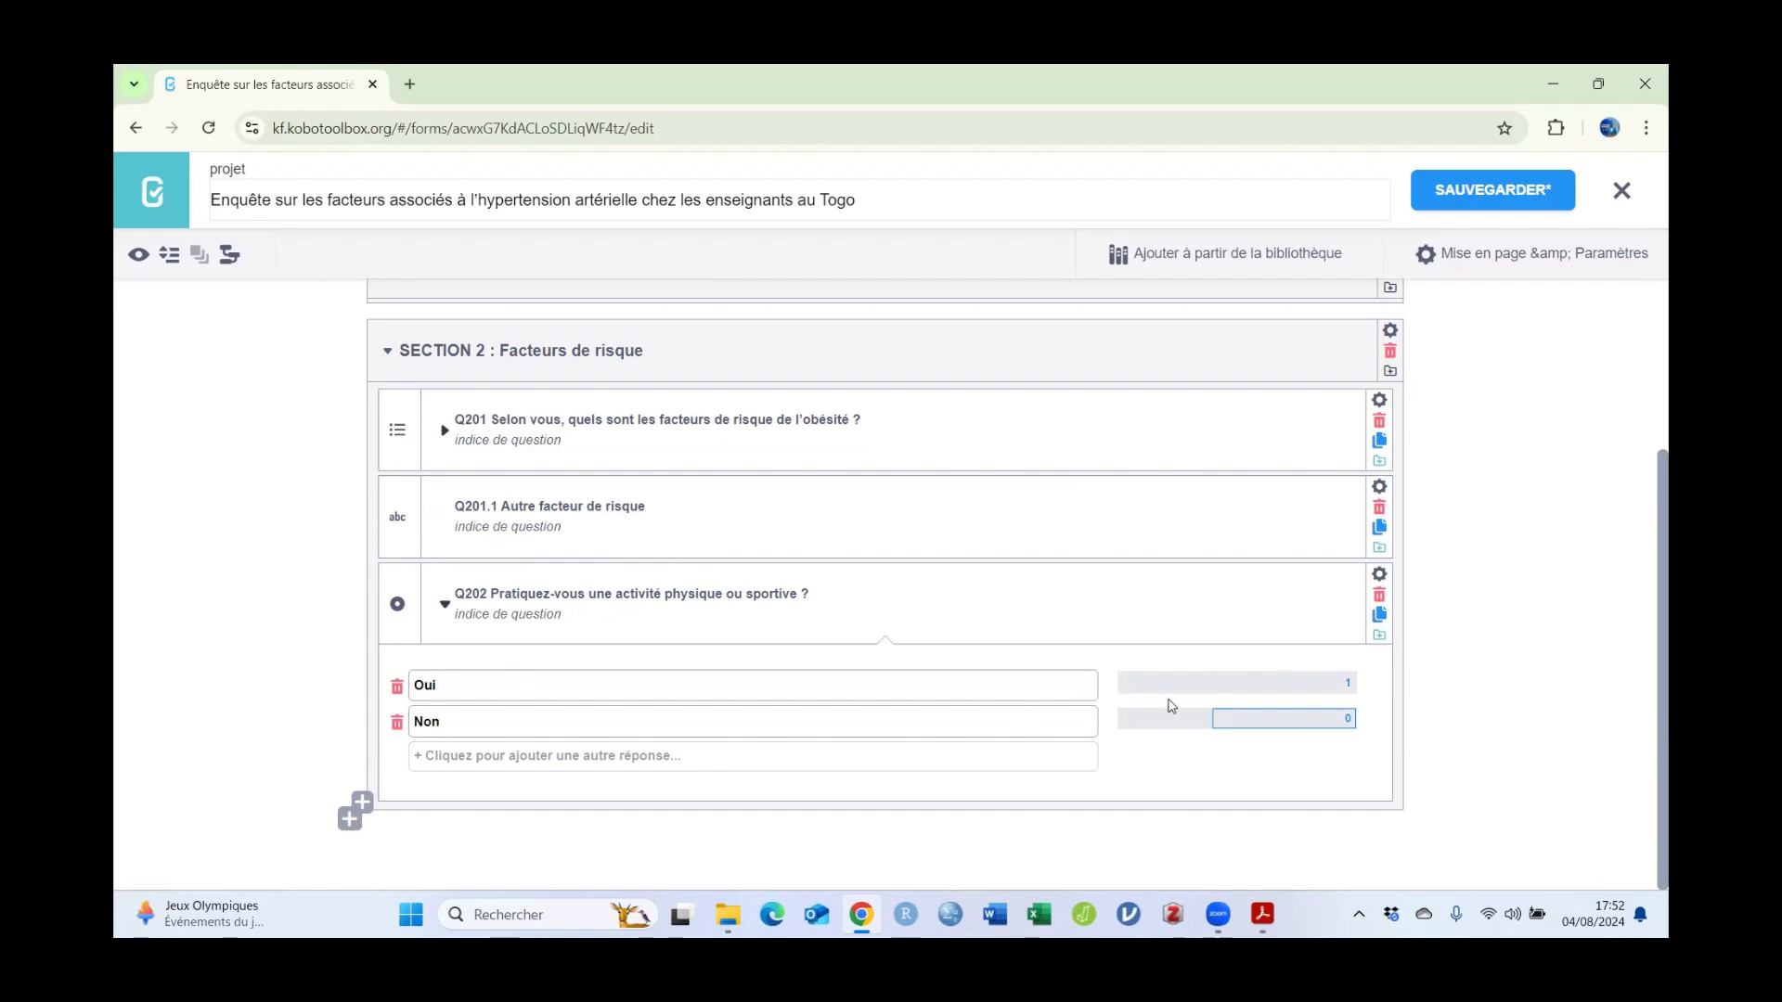
{"action": "left_click", "coordinate": [1452, 685]}
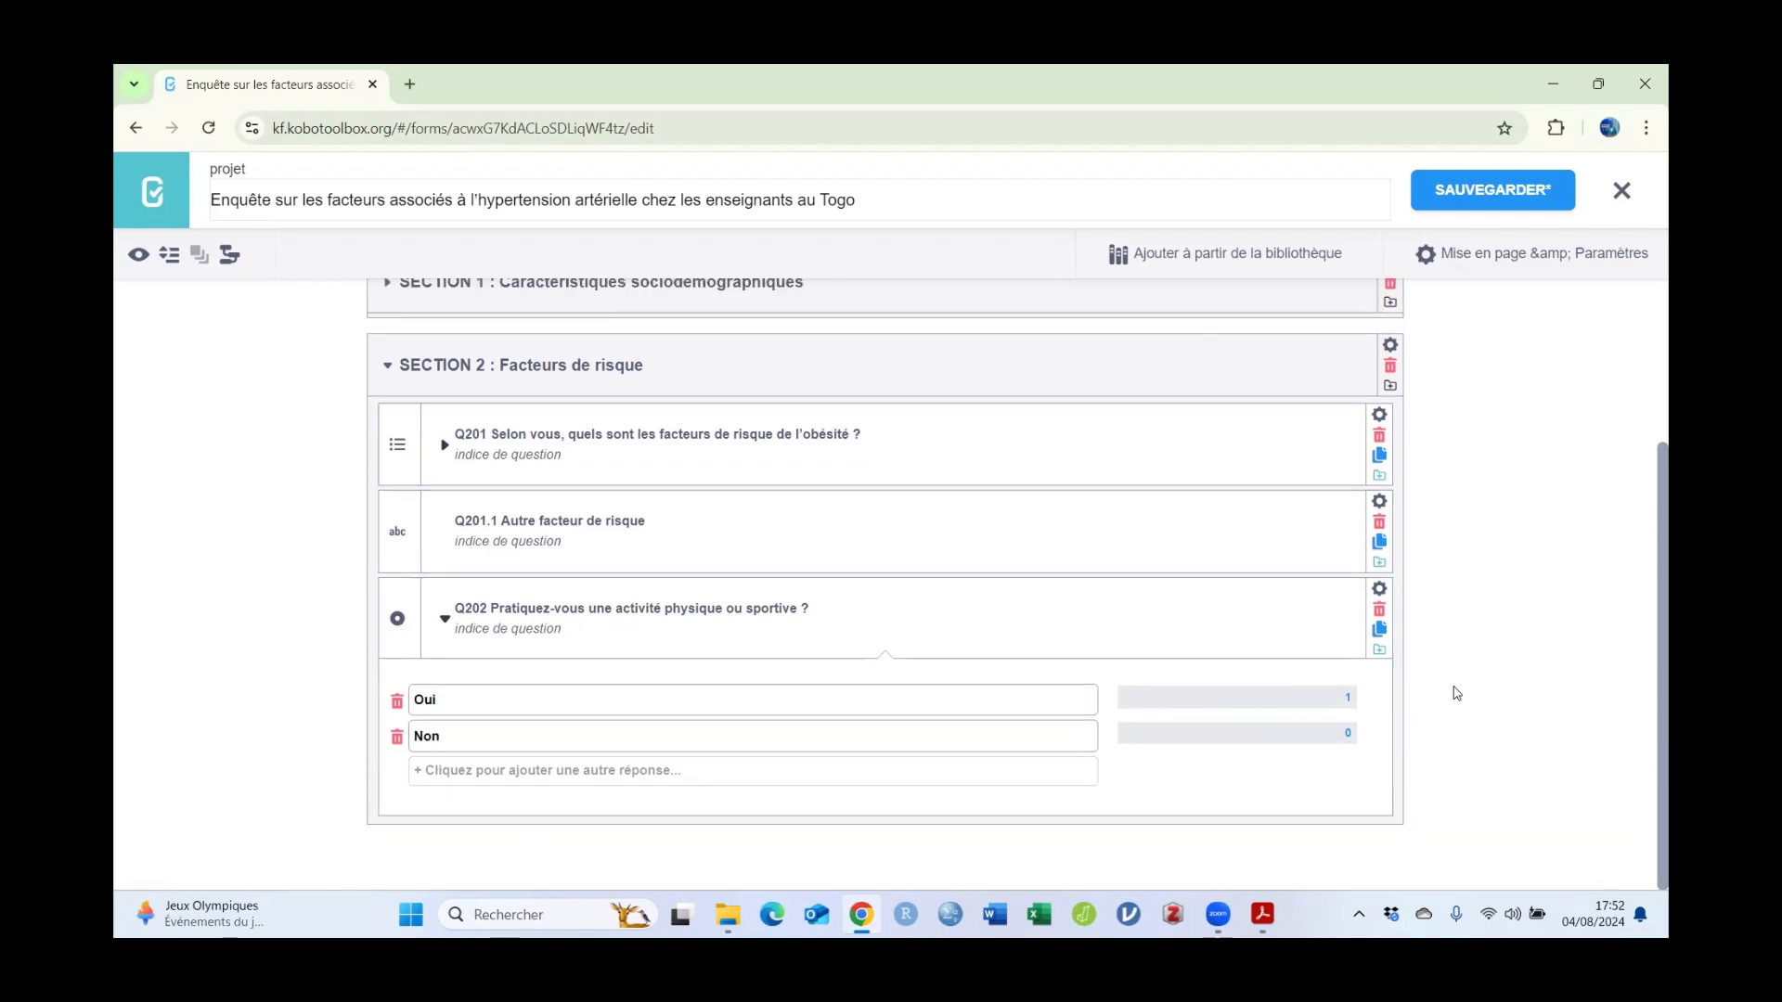
{"action": "left_click", "coordinate": [1493, 190]}
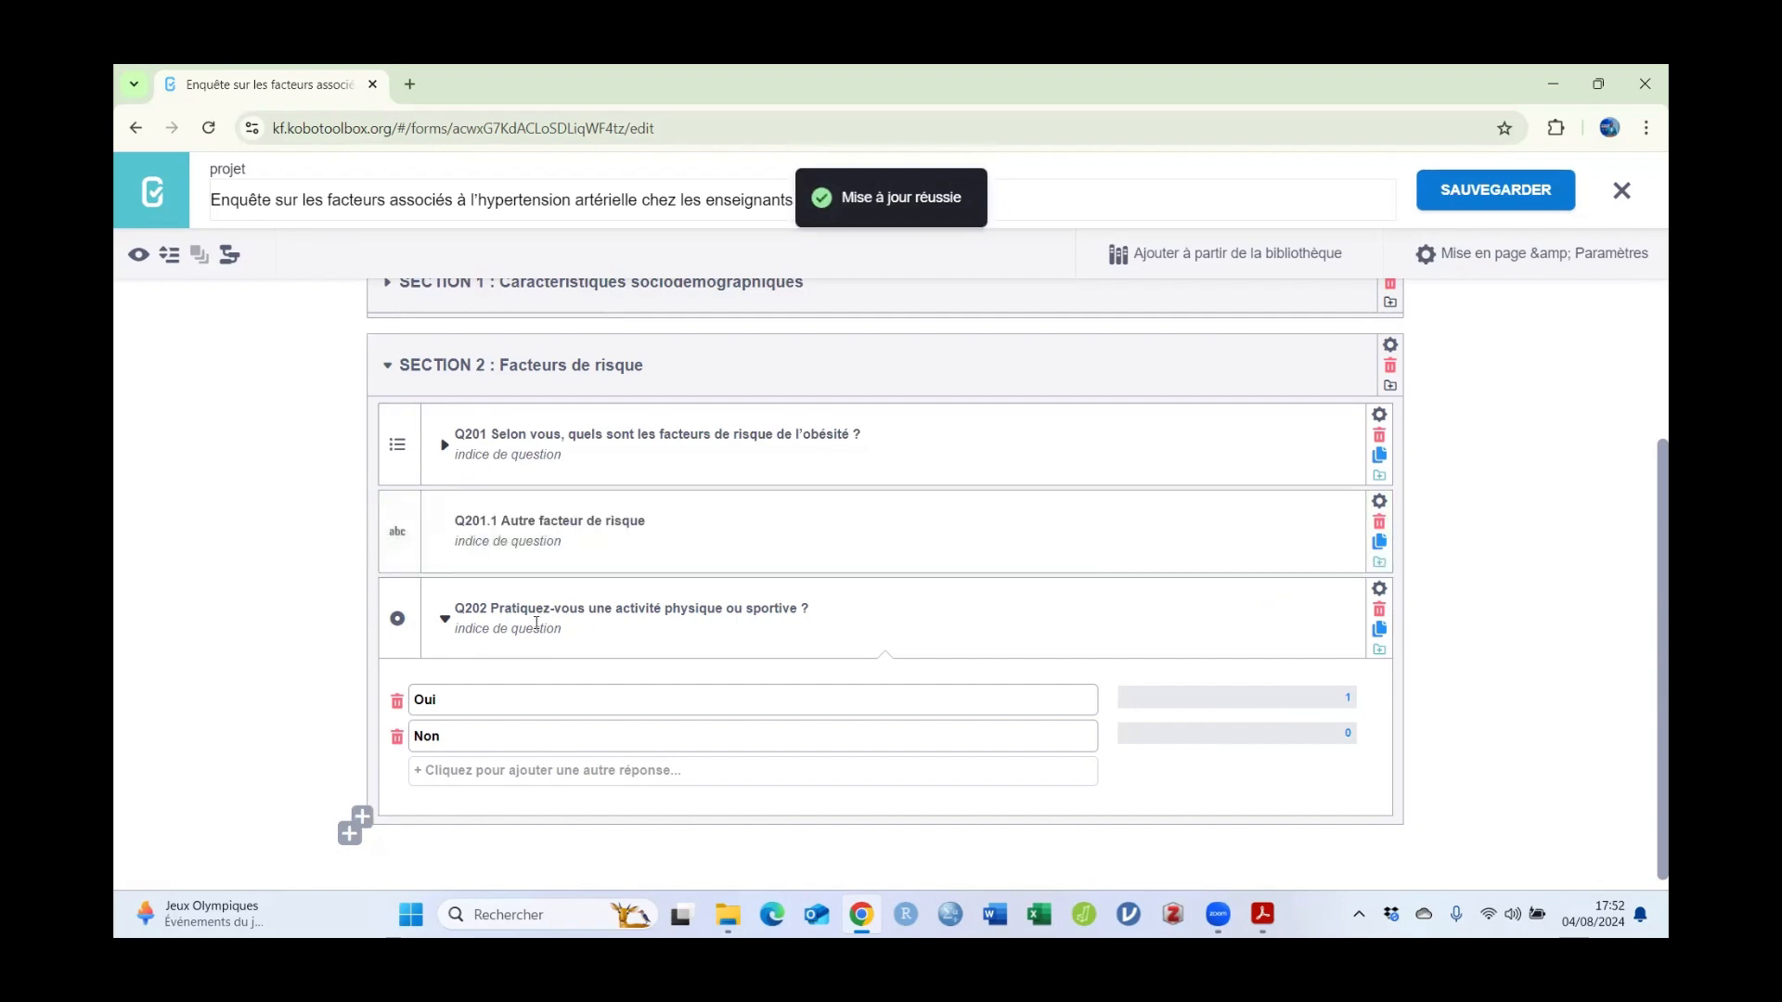
{"action": "left_click", "coordinate": [444, 618]}
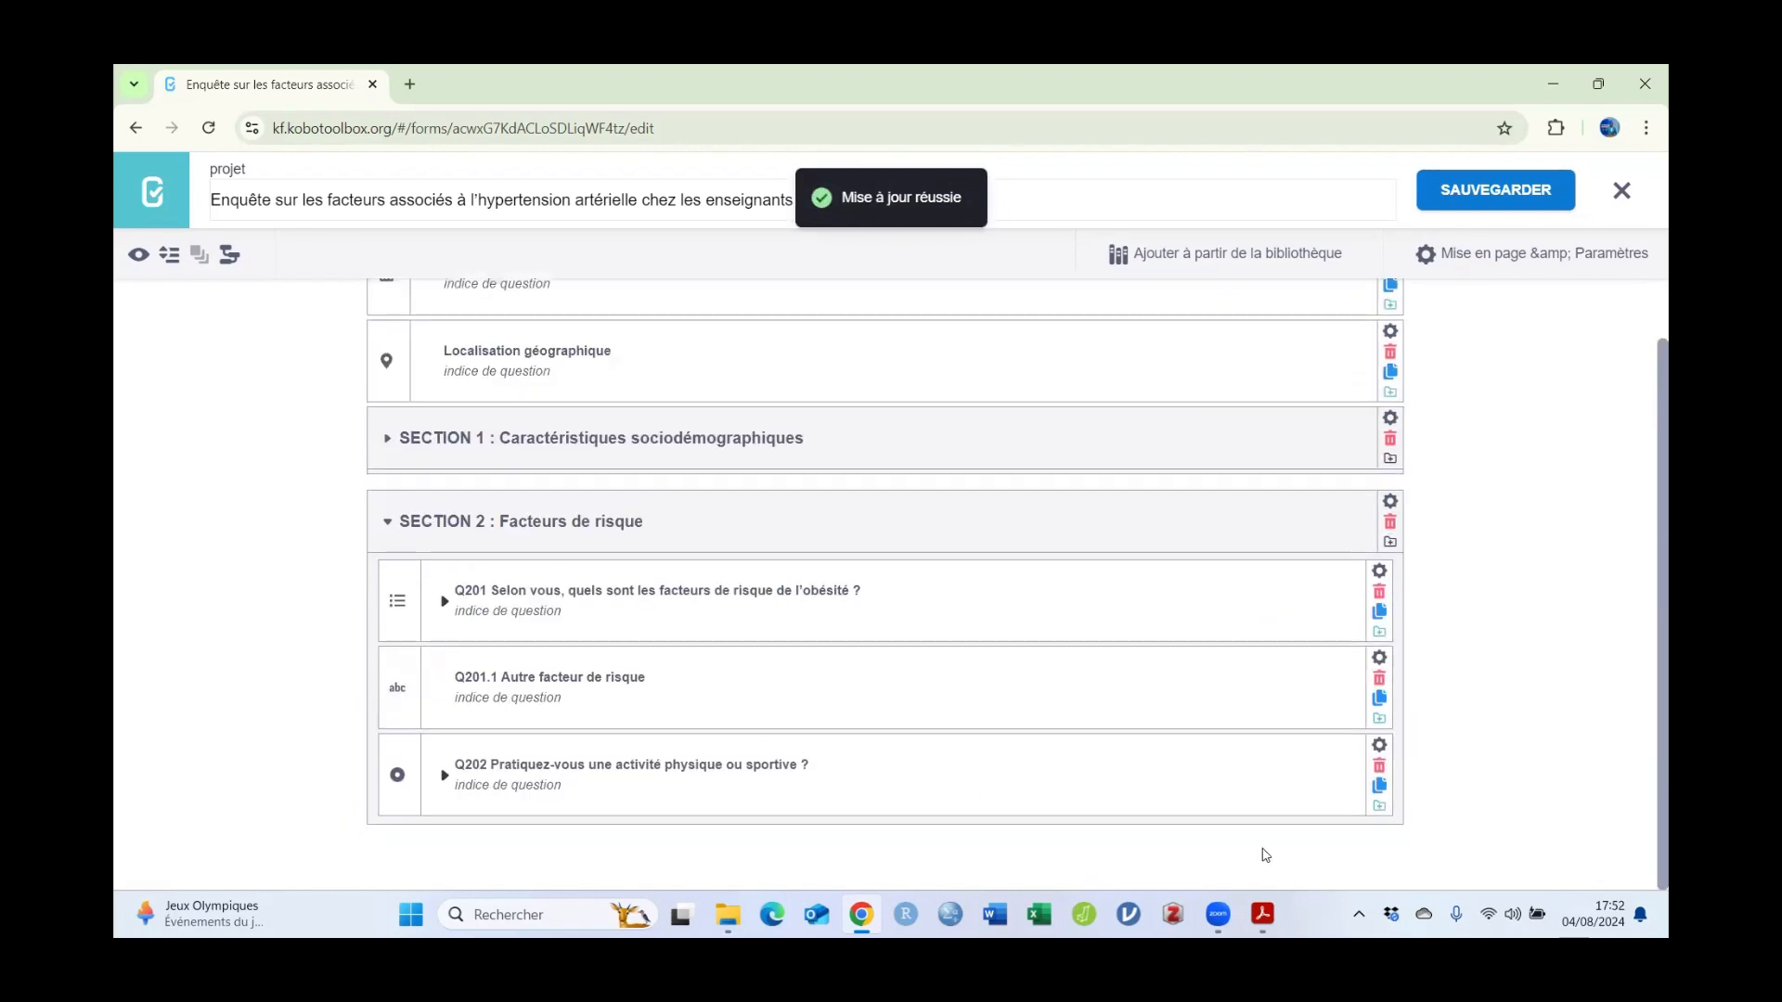
Step: Copy the Q202.1 number and question text from the PDF questionnaire and return to the KoboToolbox form
{"action": "left_click", "coordinate": [1262, 914]}
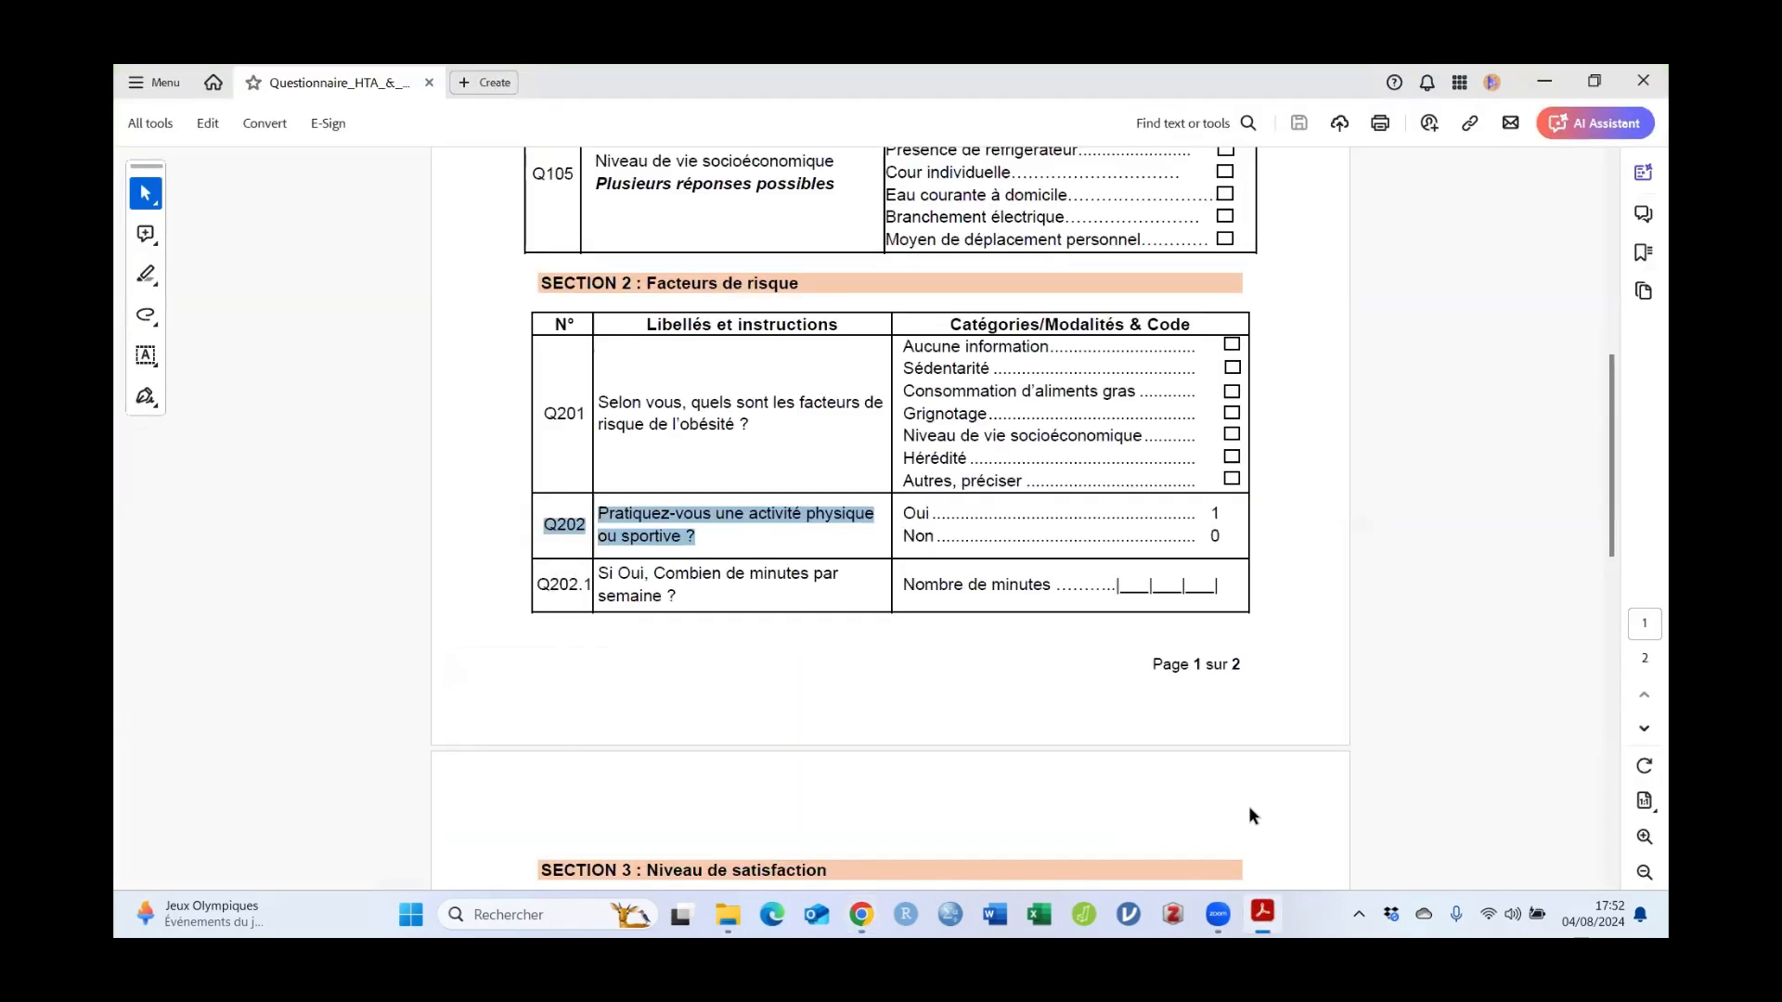
{"action": "left_click", "coordinate": [631, 595]}
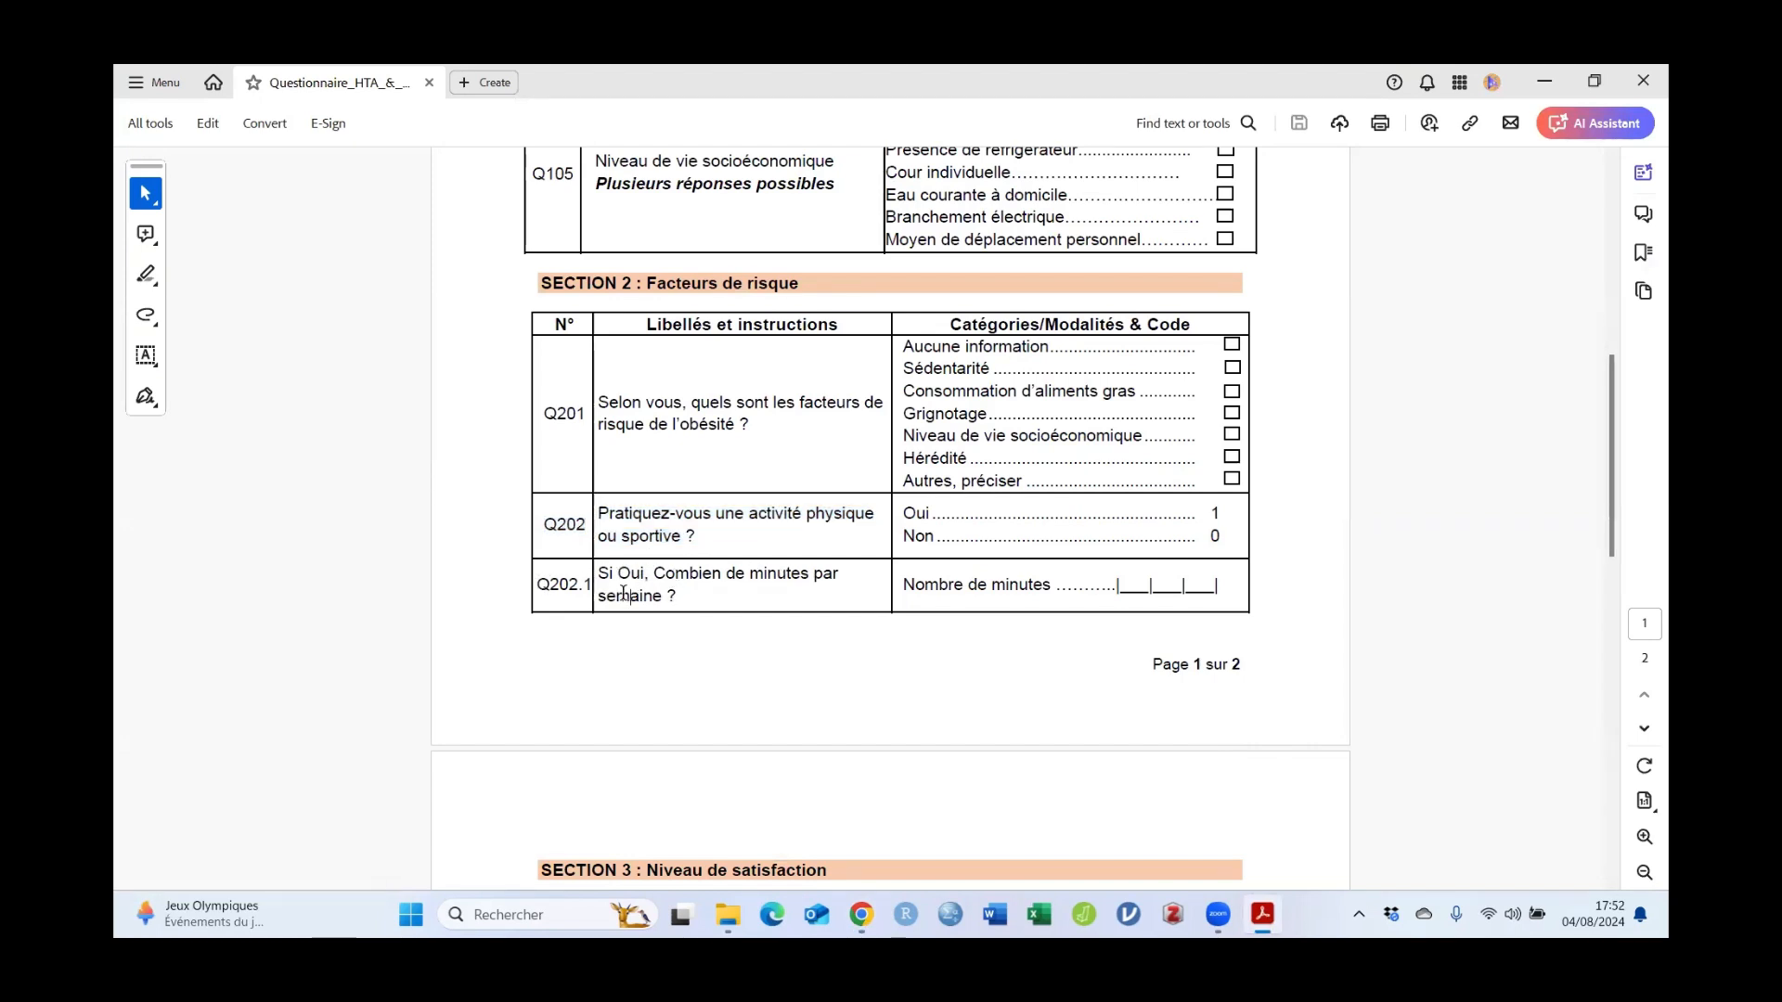
{"action": "left_click_drag", "start_coordinate": [676, 598], "coordinate": [568, 577]}
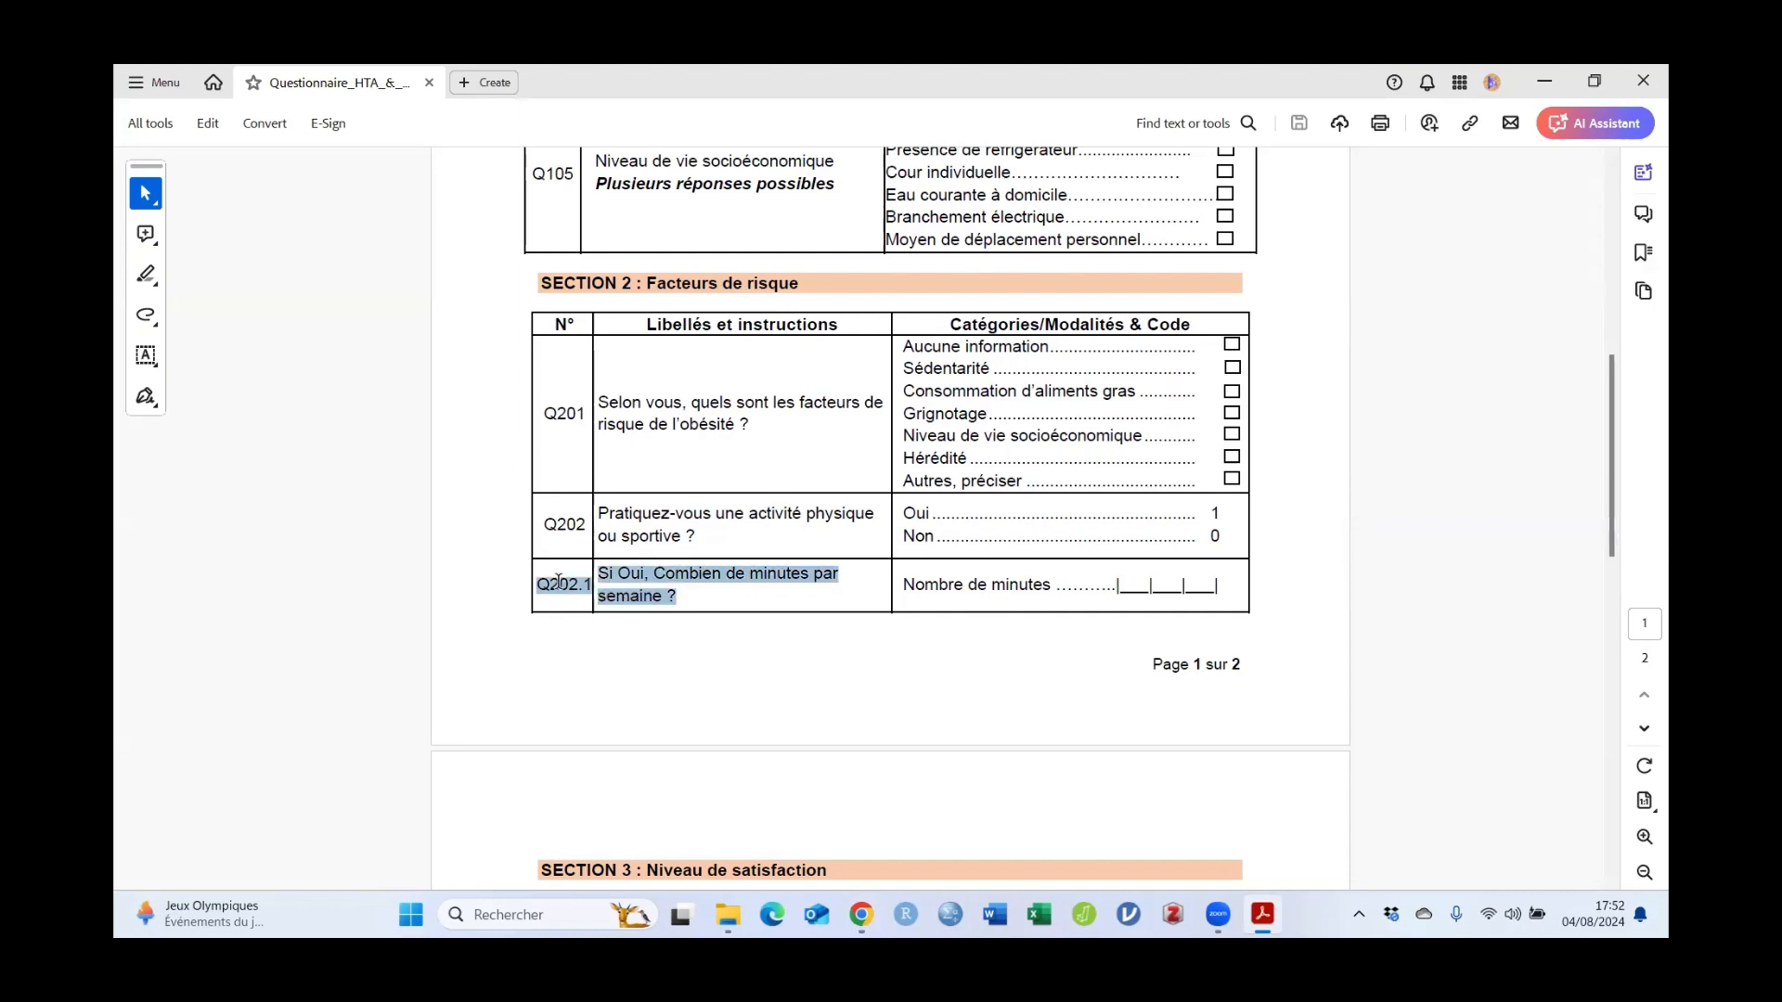
{"action": "right_click", "coordinate": [644, 583]}
{"action": "left_click", "coordinate": [709, 601]}
{"action": "left_click", "coordinate": [861, 914]}
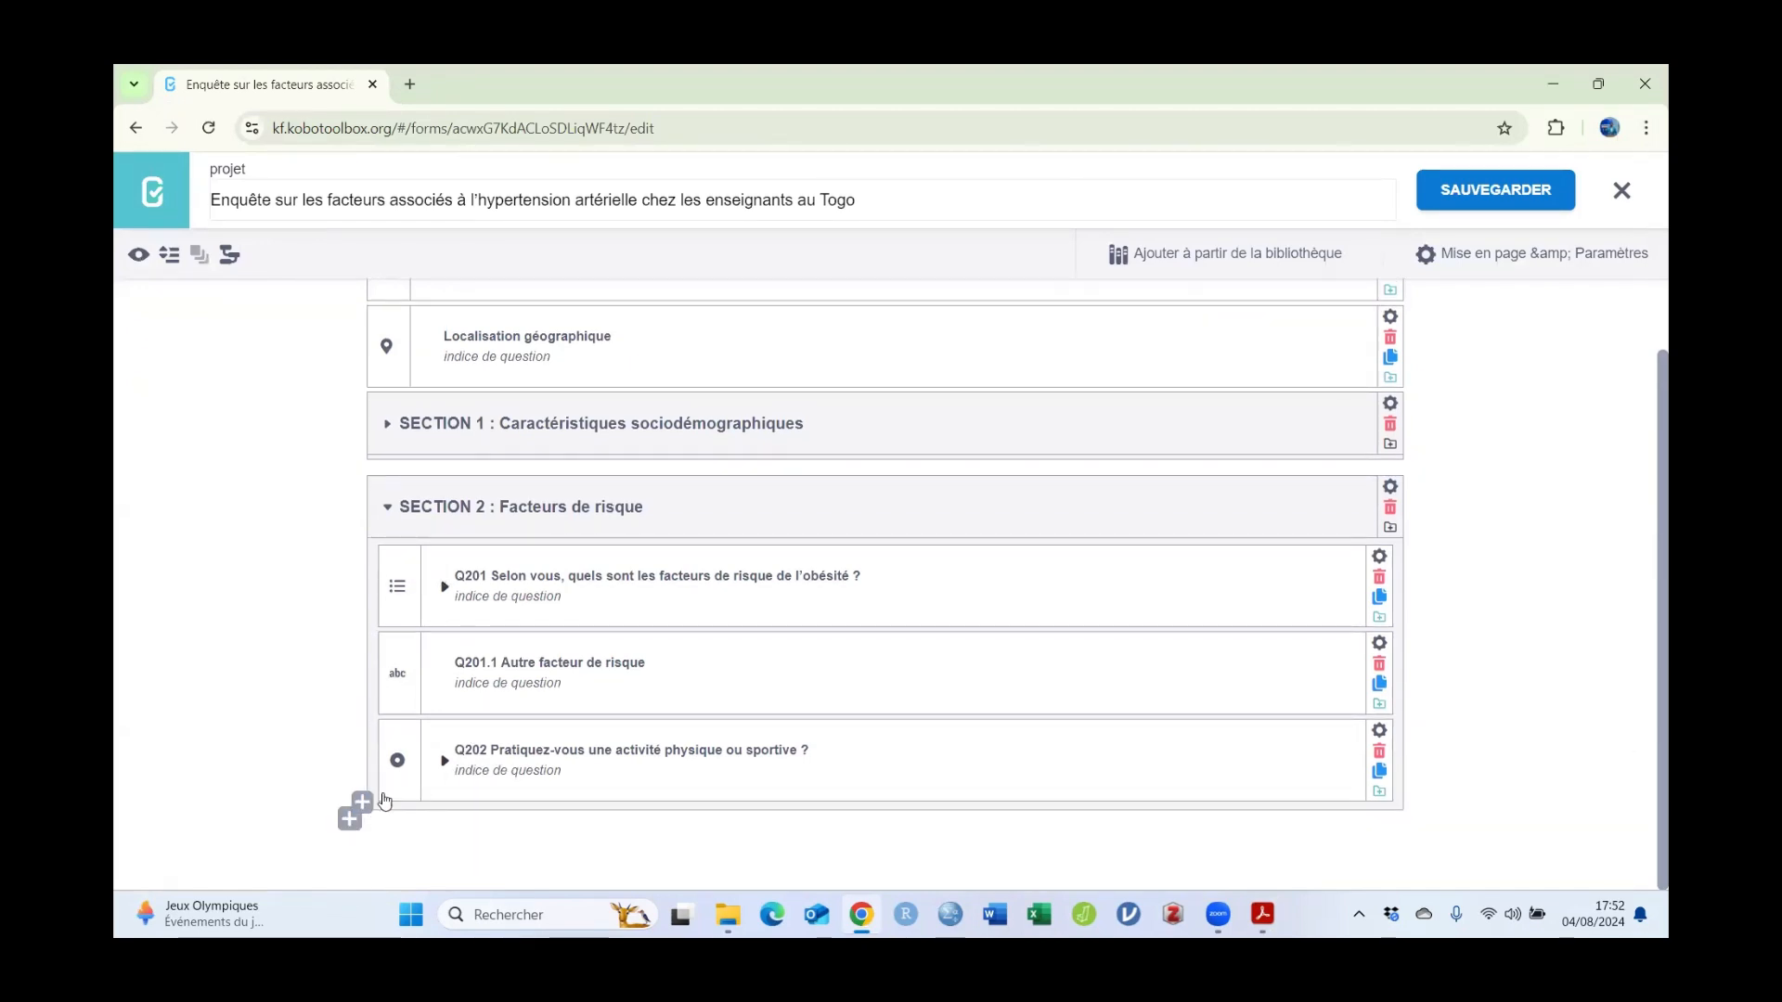
{"action": "left_click", "coordinate": [351, 816]}
{"action": "scroll", "coordinate": [427, 785], "scroll_direction": "down", "scroll_amount": 1}
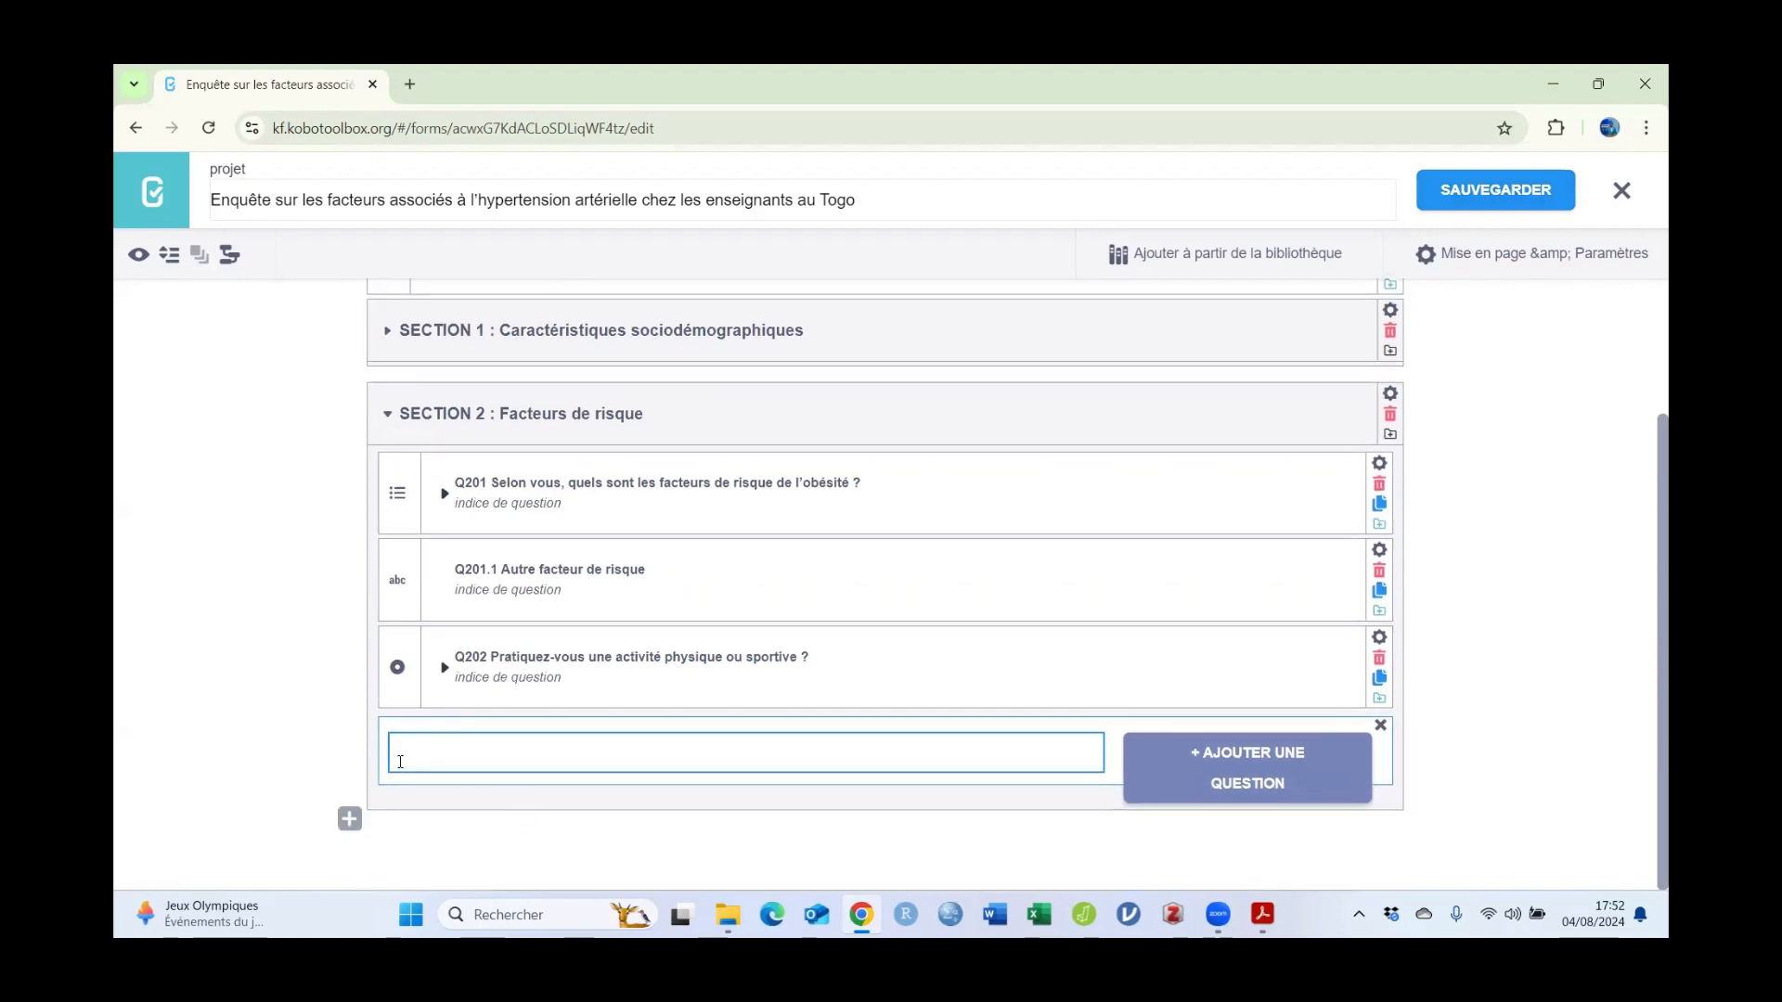
{"action": "left_click", "coordinate": [1380, 725]}
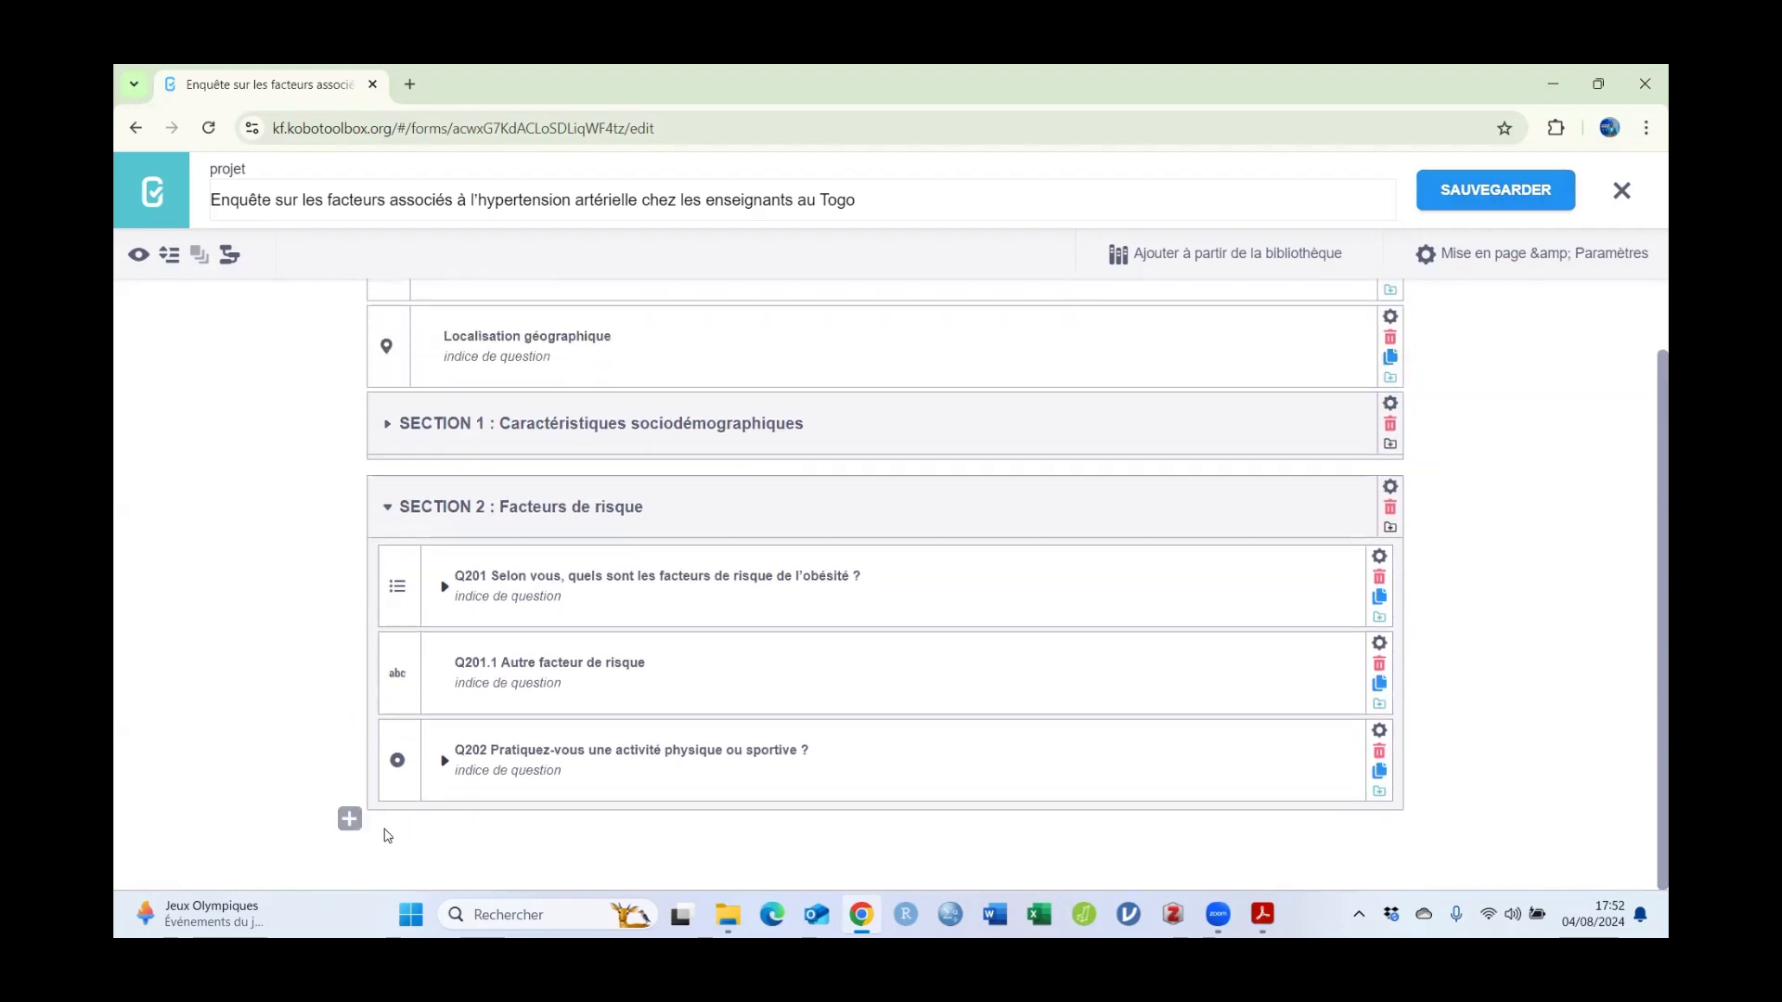
Step: Add "Q202.1 Si Oui, Combien de minutes par semaine ?" as a "Chiffre" question and move it into the Section 2 group after Q202
{"action": "left_click", "coordinate": [349, 823]}
{"action": "right_click", "coordinate": [399, 815]}
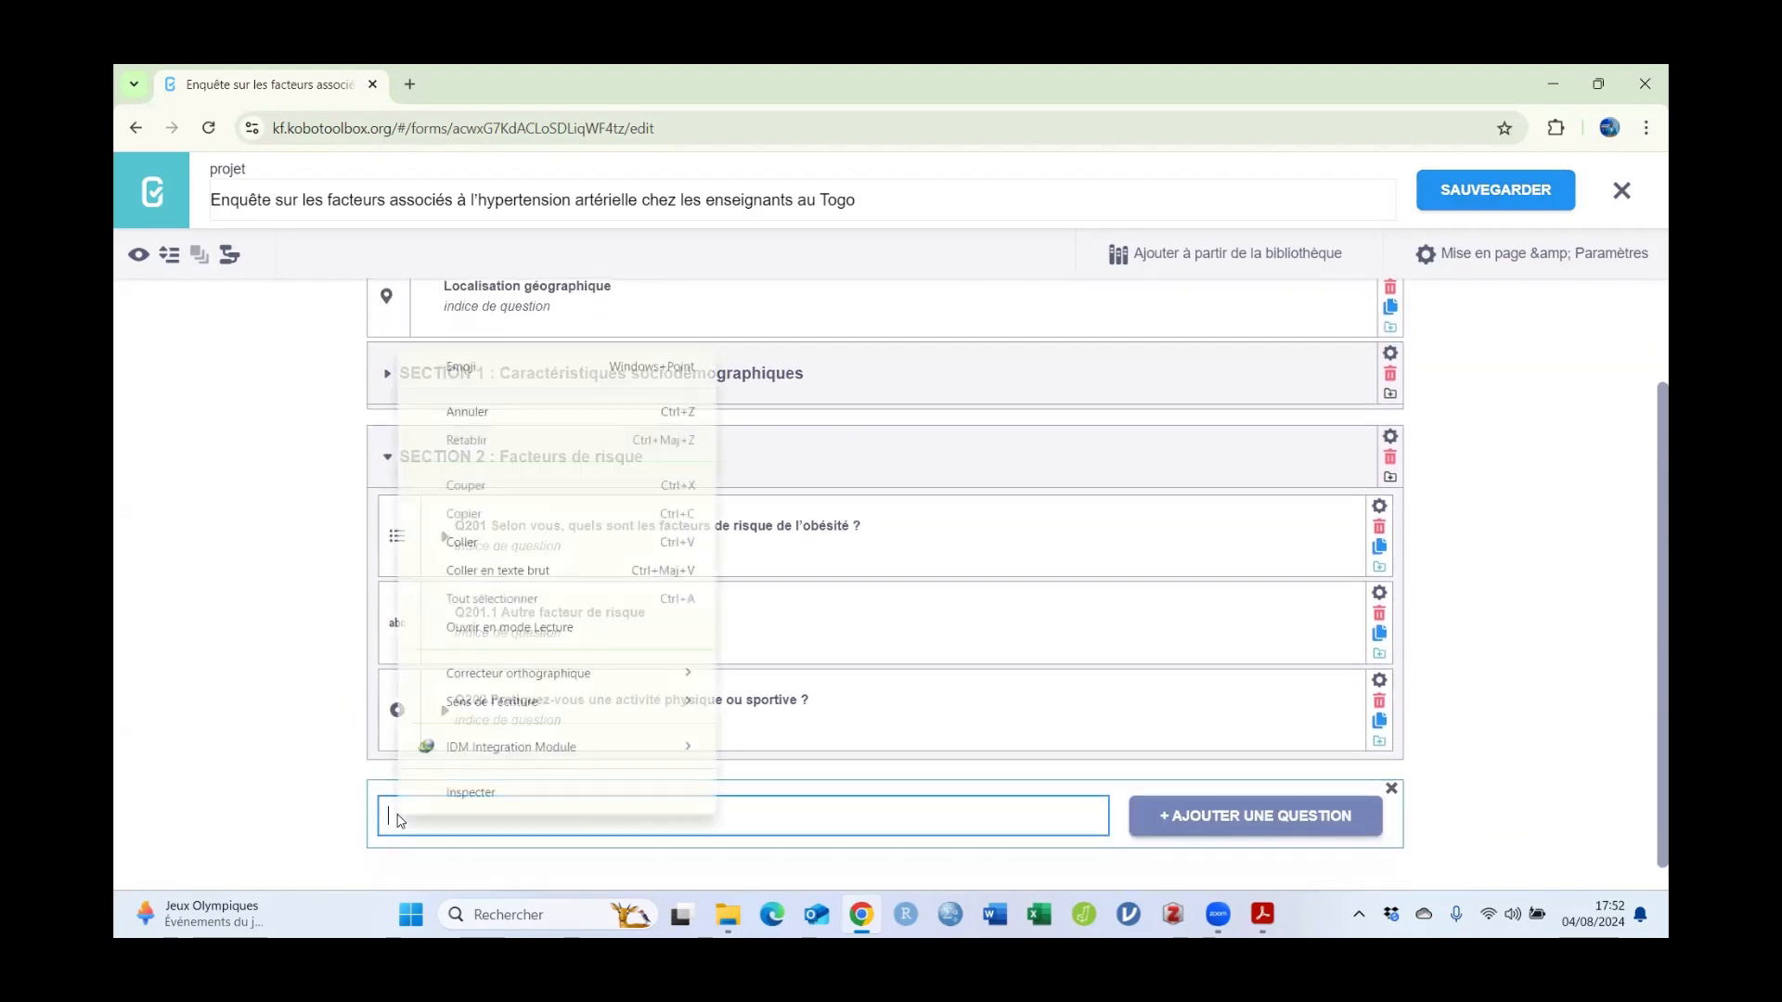
{"action": "left_click", "coordinate": [491, 543]}
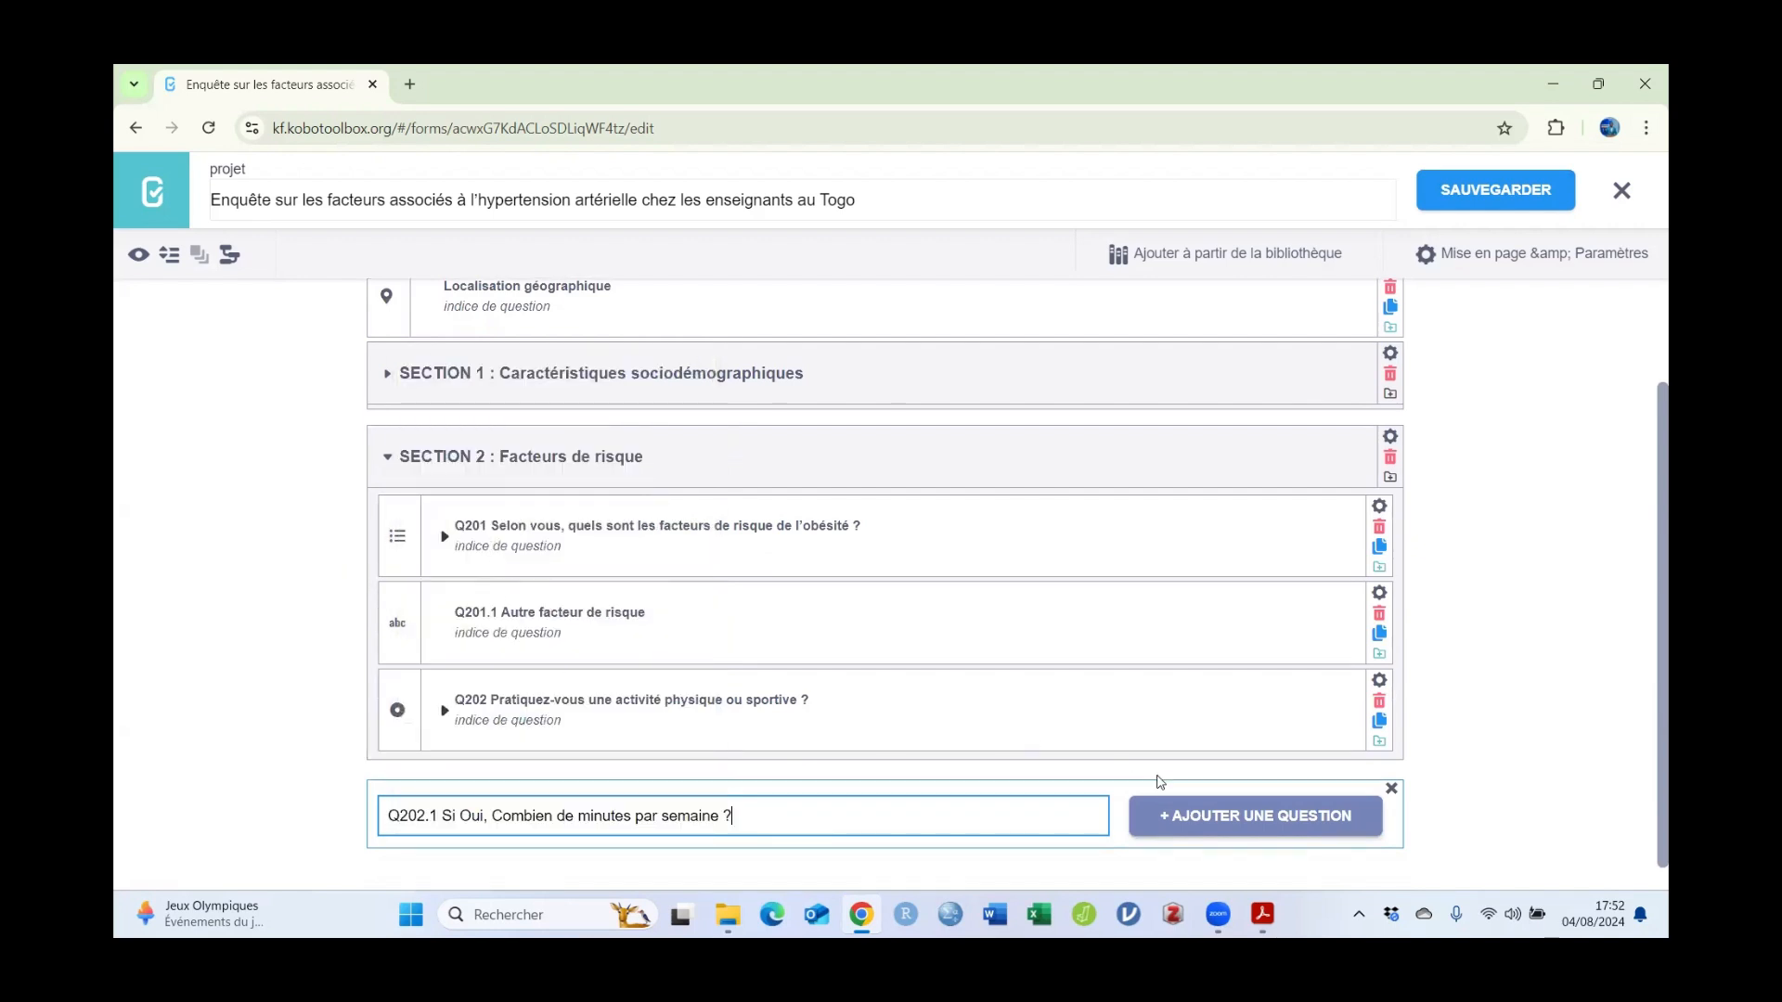
{"action": "left_click", "coordinate": [1242, 821]}
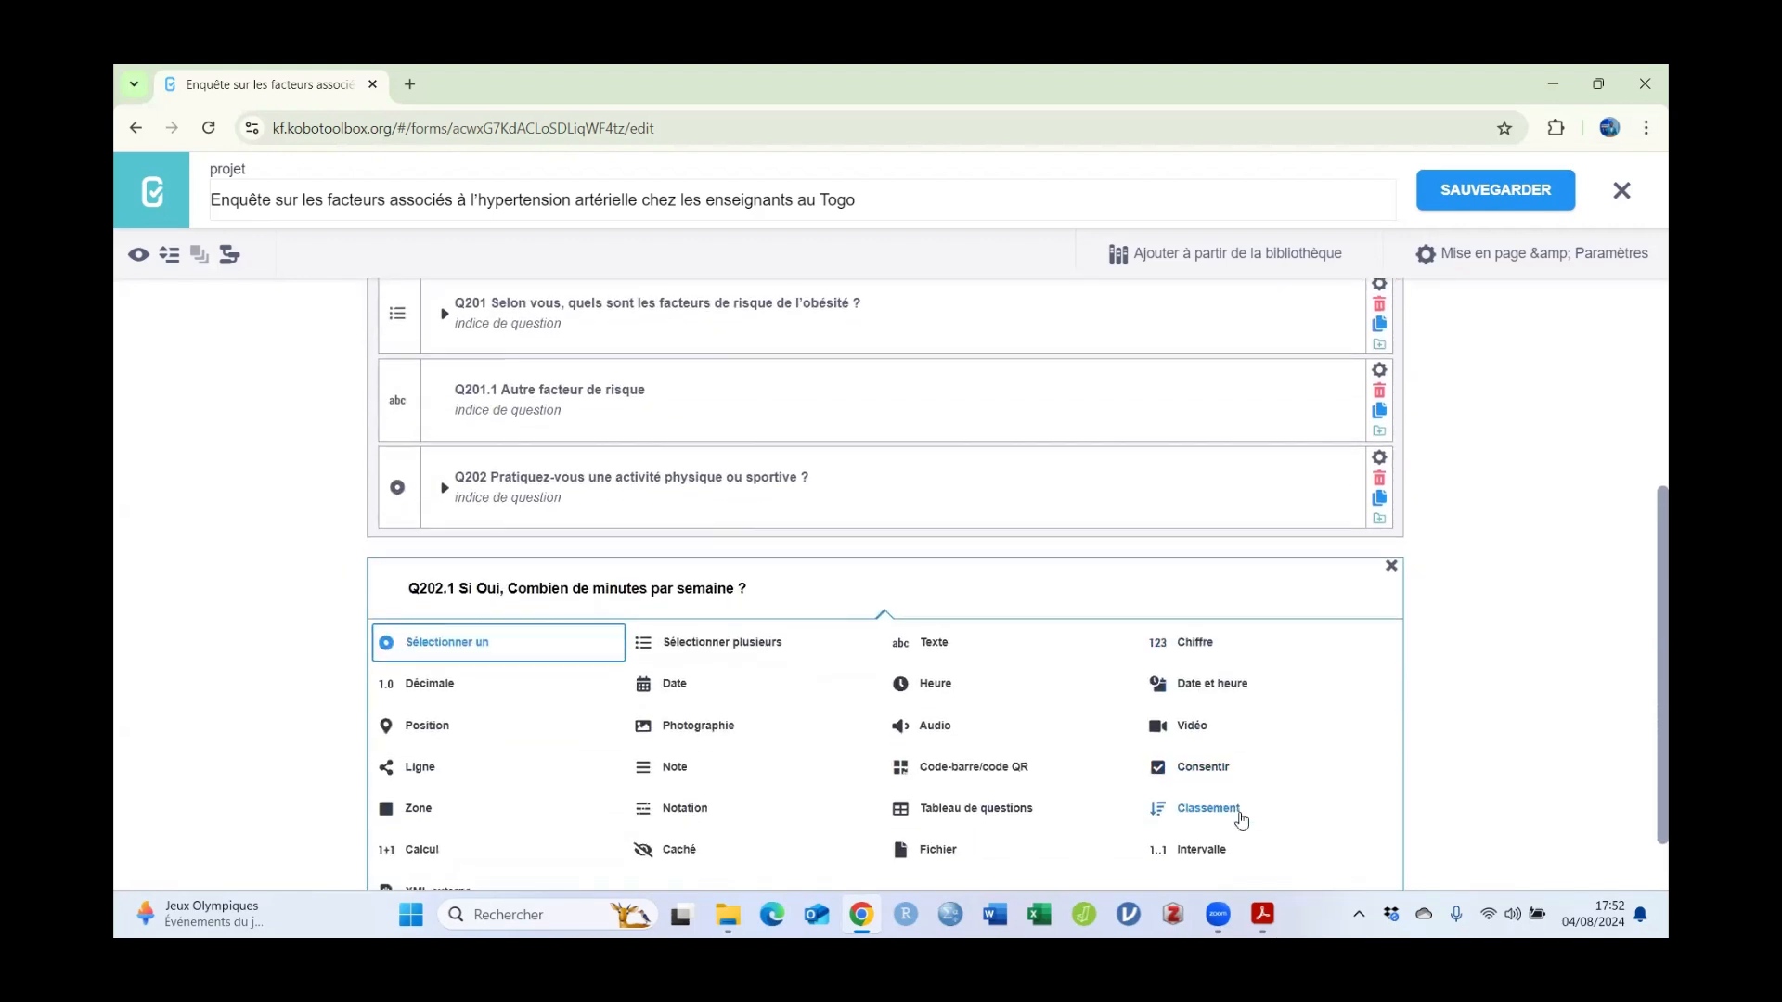
{"action": "left_click", "coordinate": [1194, 642]}
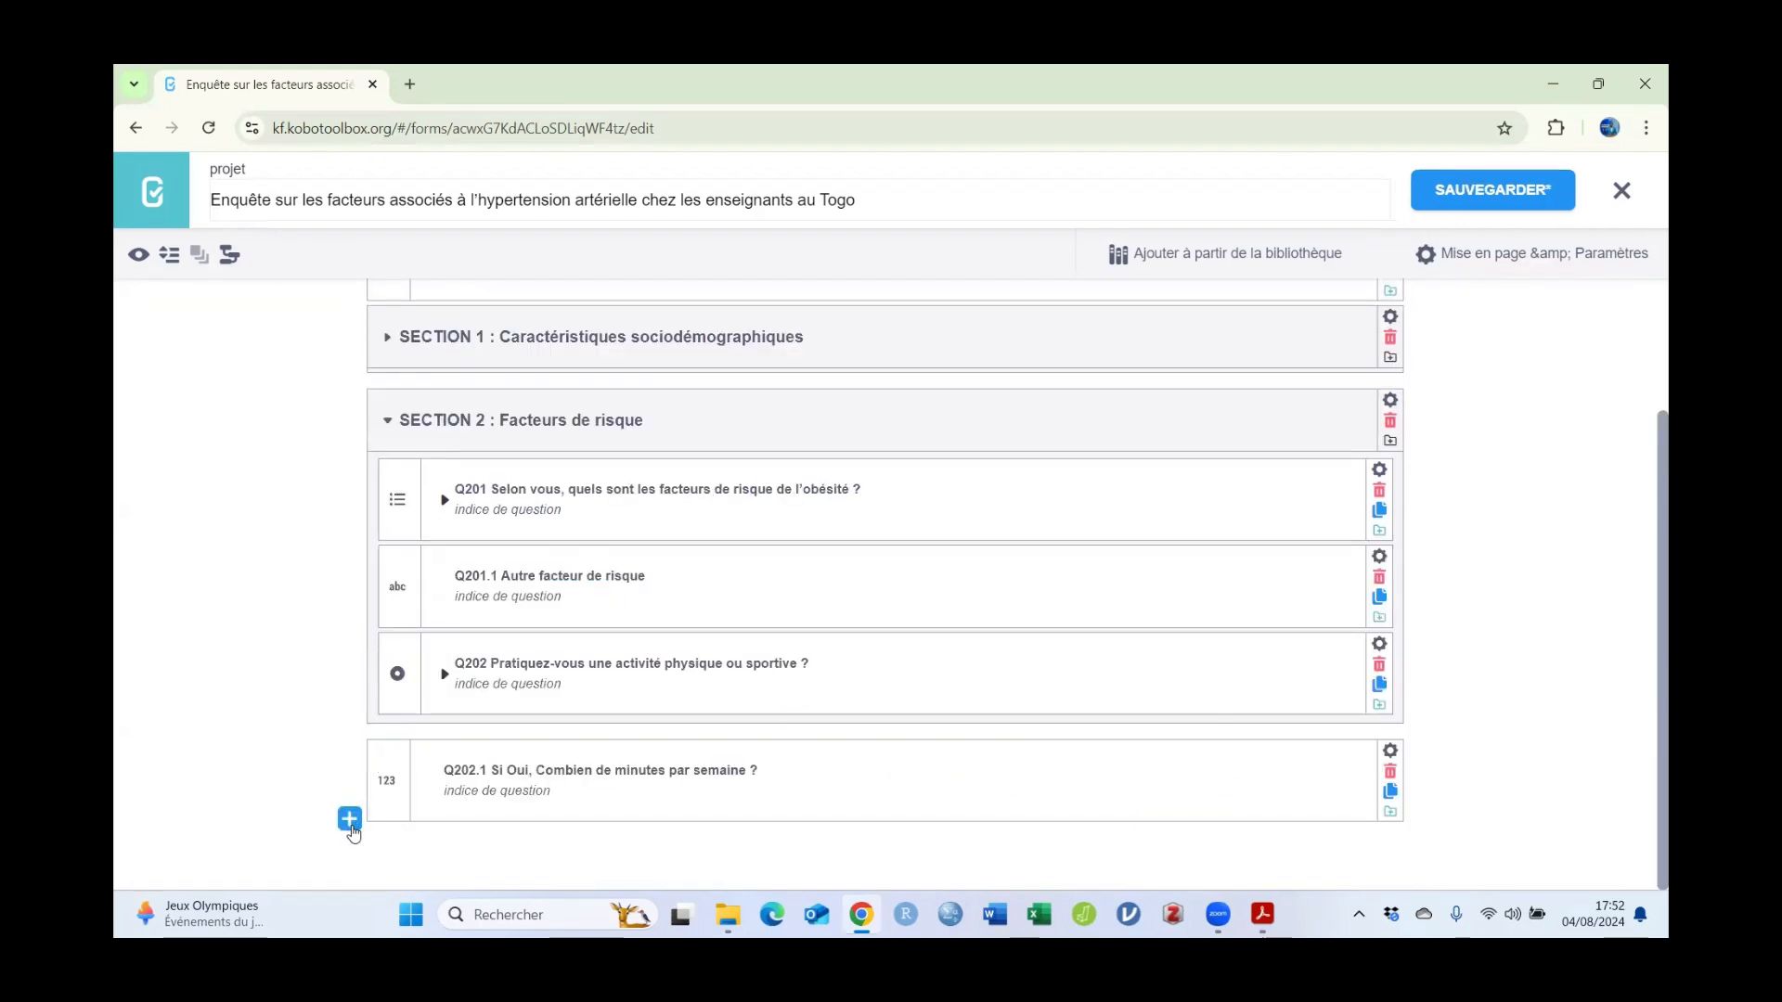
{"action": "mouse_move", "coordinate": [375, 798]}
{"action": "left_mouse_down"}
{"action": "mouse_move", "coordinate": [381, 708]}
{"action": "mouse_move", "coordinate": [387, 806]}
{"action": "left_mouse_up"}
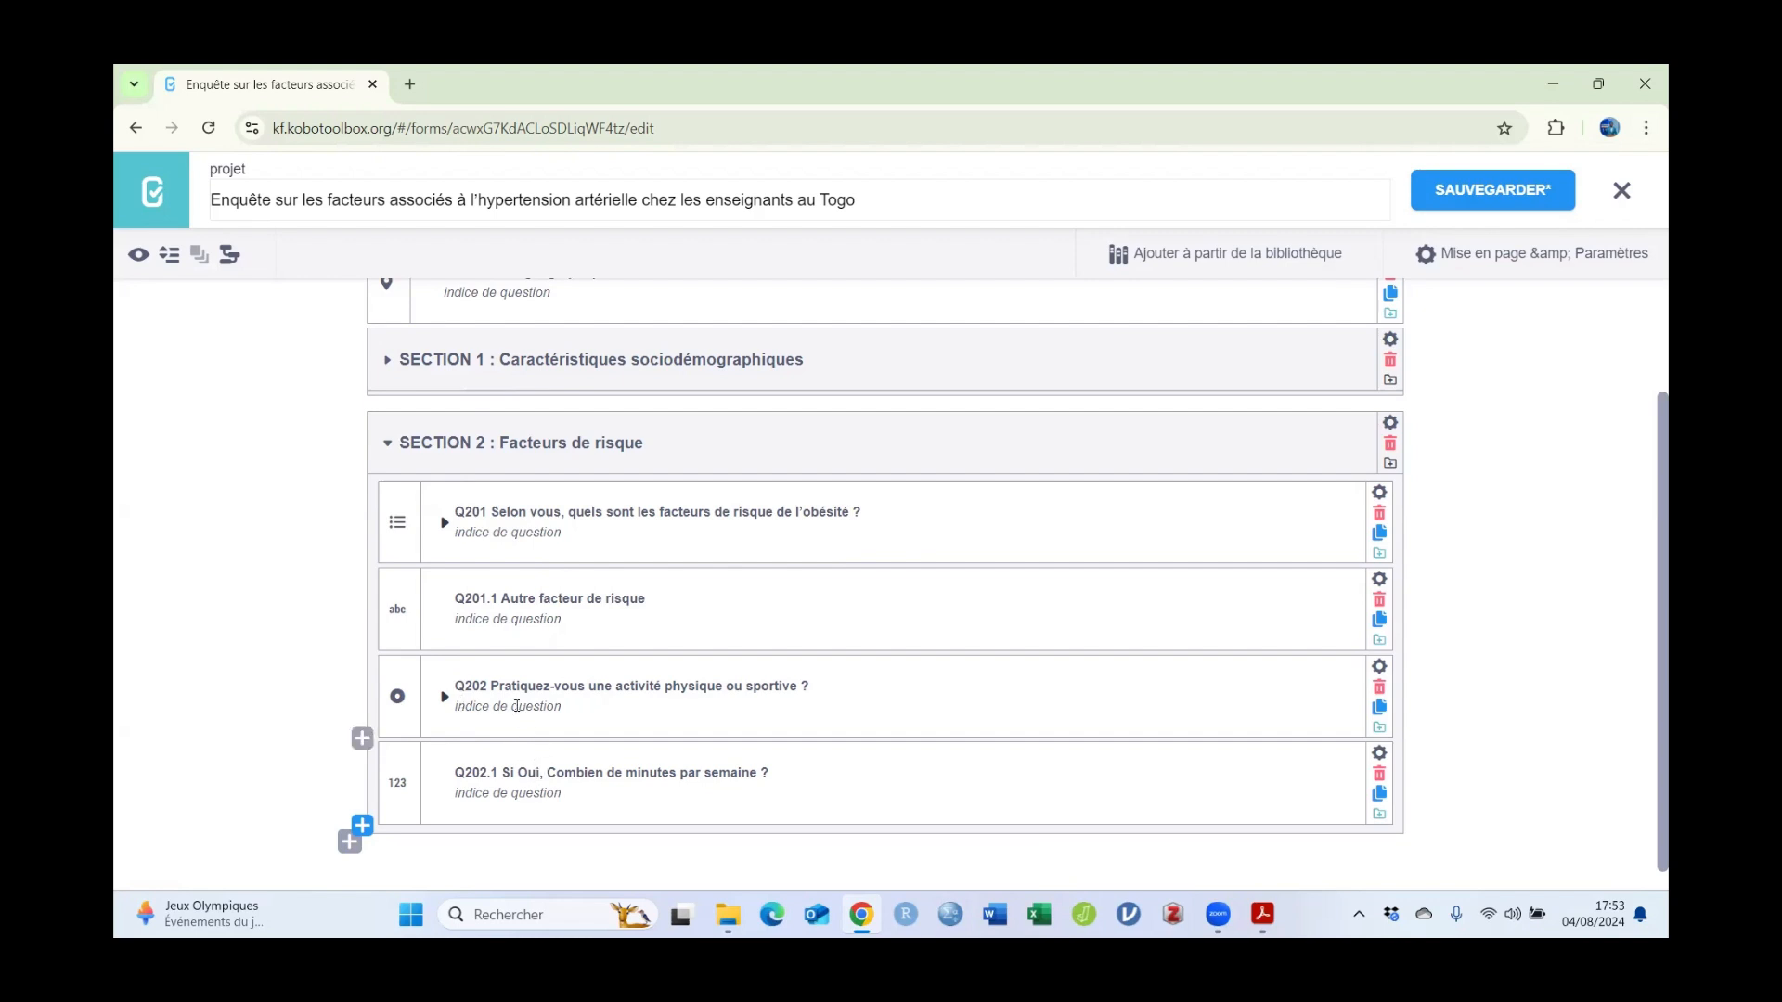
{"action": "left_click", "coordinate": [465, 684]}
{"action": "left_click_drag", "start_coordinate": [465, 685], "coordinate": [520, 686]}
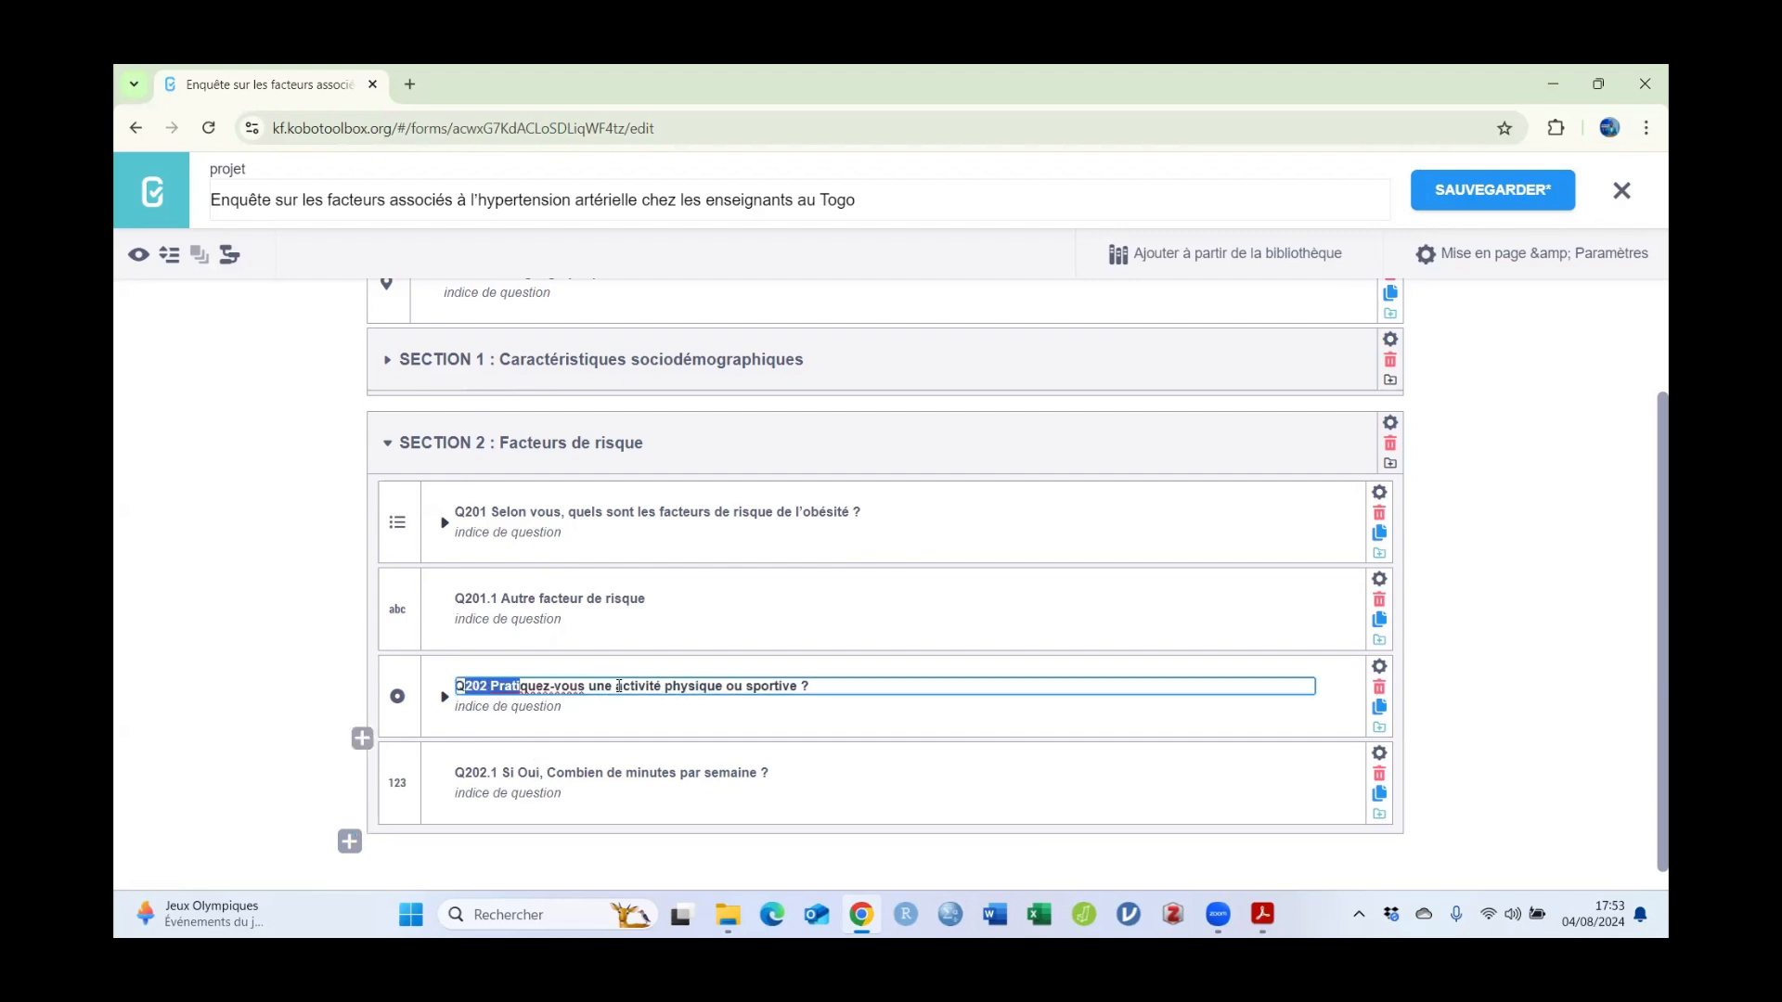
{"action": "left_click", "coordinate": [752, 772]}
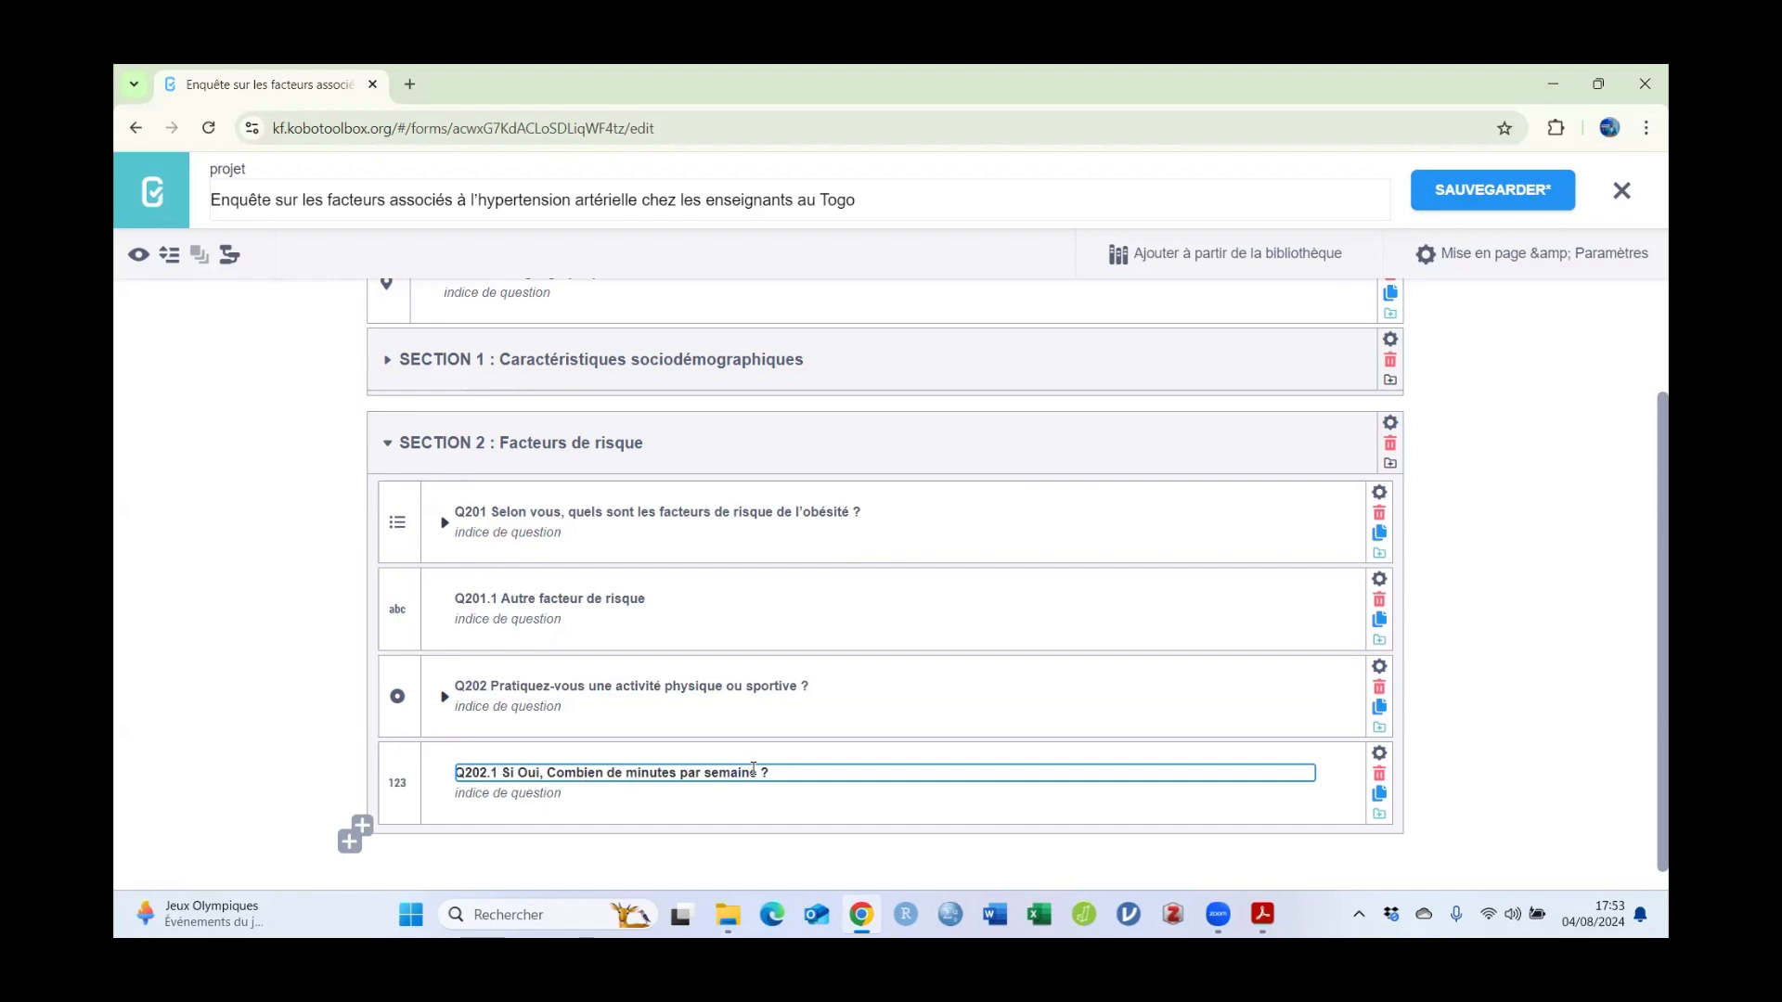
Step: Add a skip condition to Q202.1 so it displays only if Q202 equals Oui, and close its settings
{"action": "left_click", "coordinate": [1380, 757]}
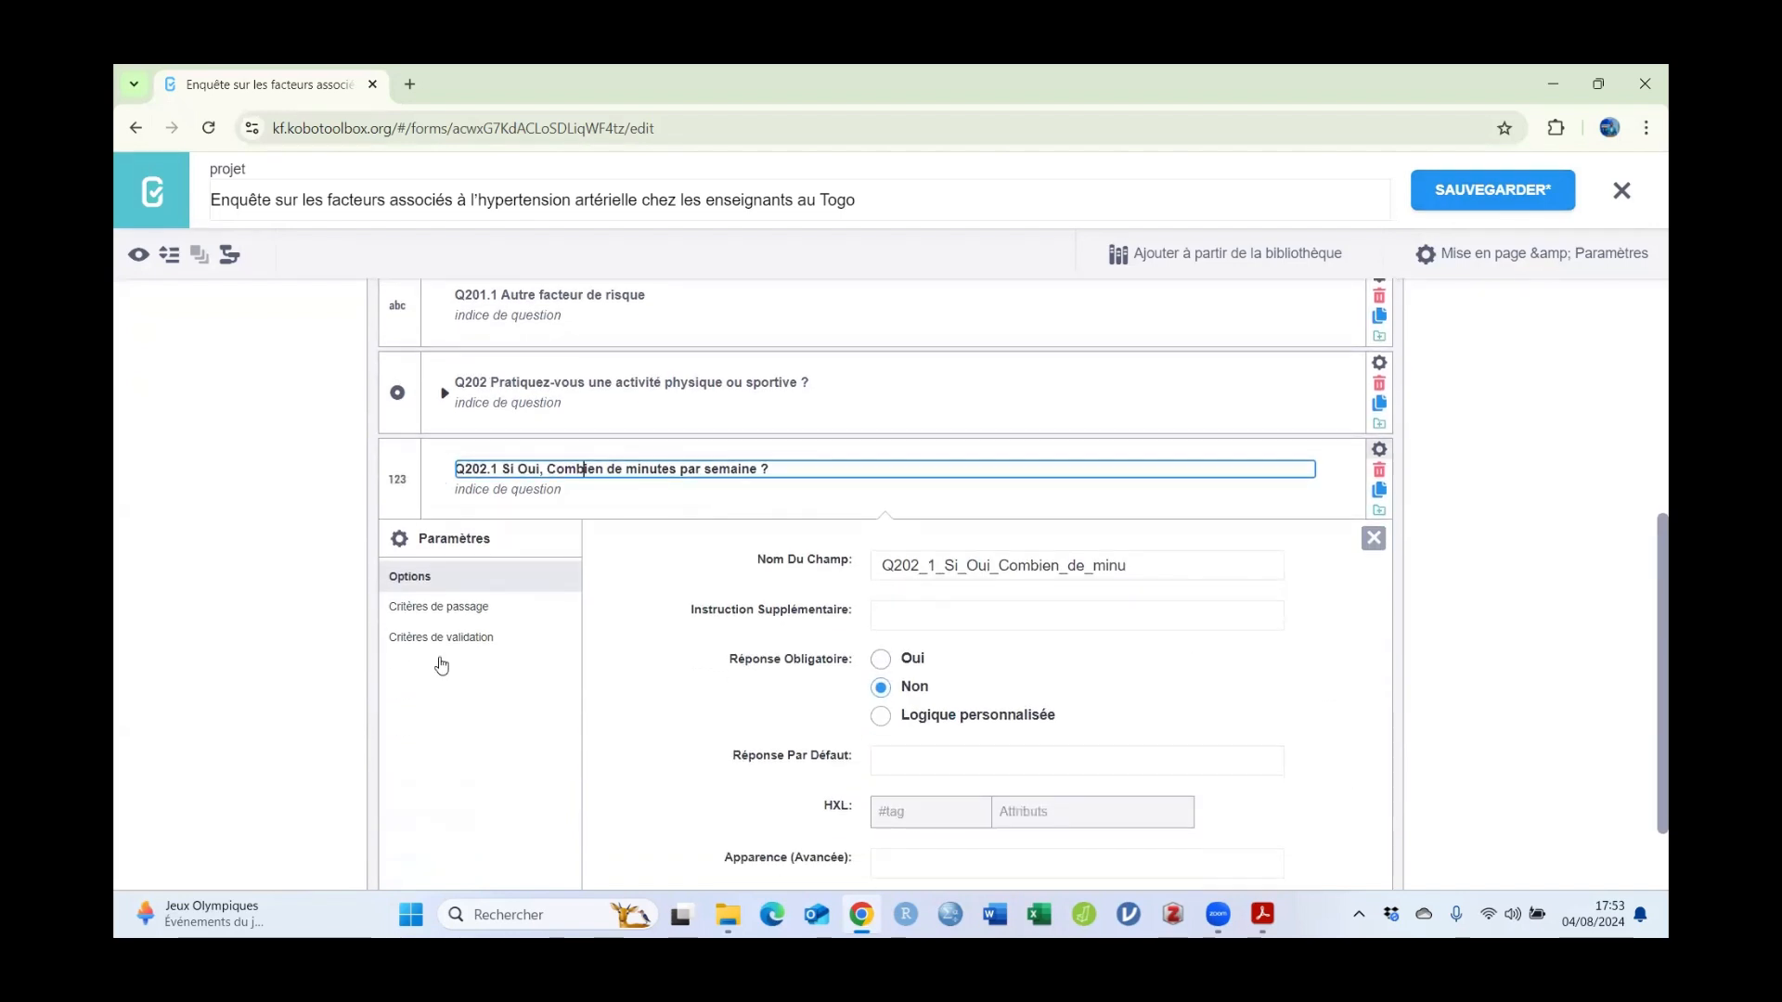
{"action": "left_click", "coordinate": [419, 608]}
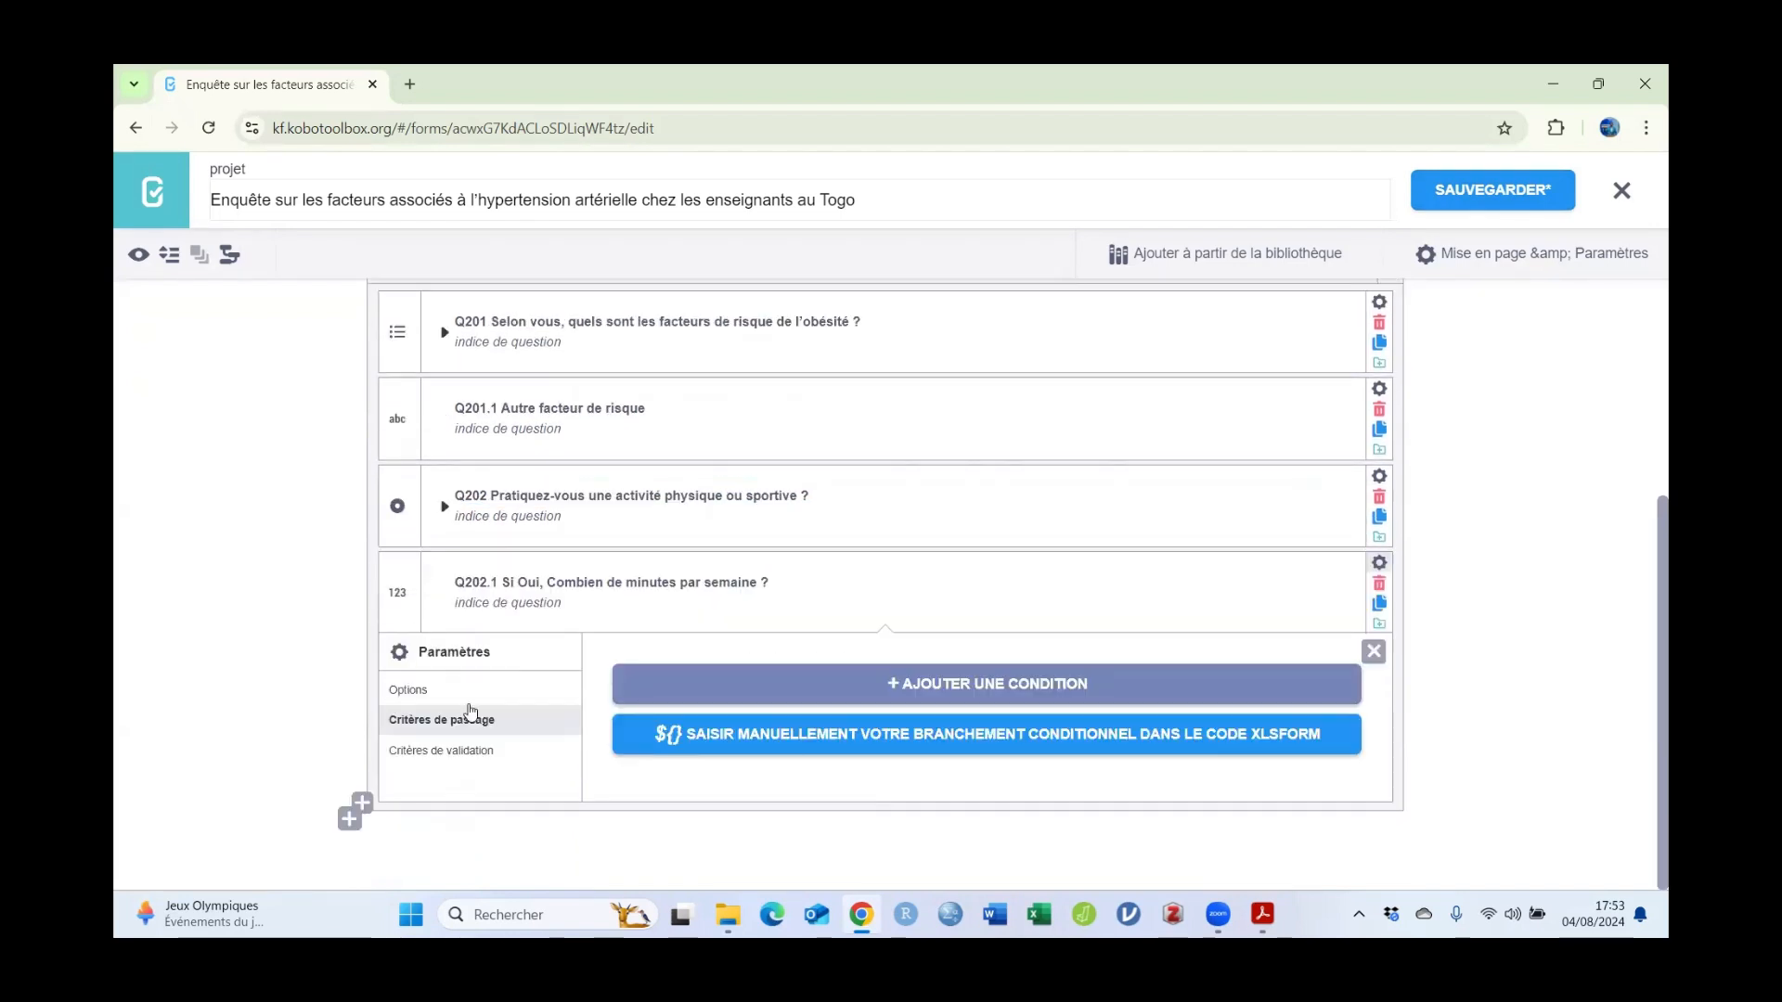
{"action": "left_click", "coordinate": [894, 688]}
{"action": "left_click", "coordinate": [733, 735]}
{"action": "scroll", "coordinate": [757, 650], "scroll_direction": "down", "scroll_amount": 1}
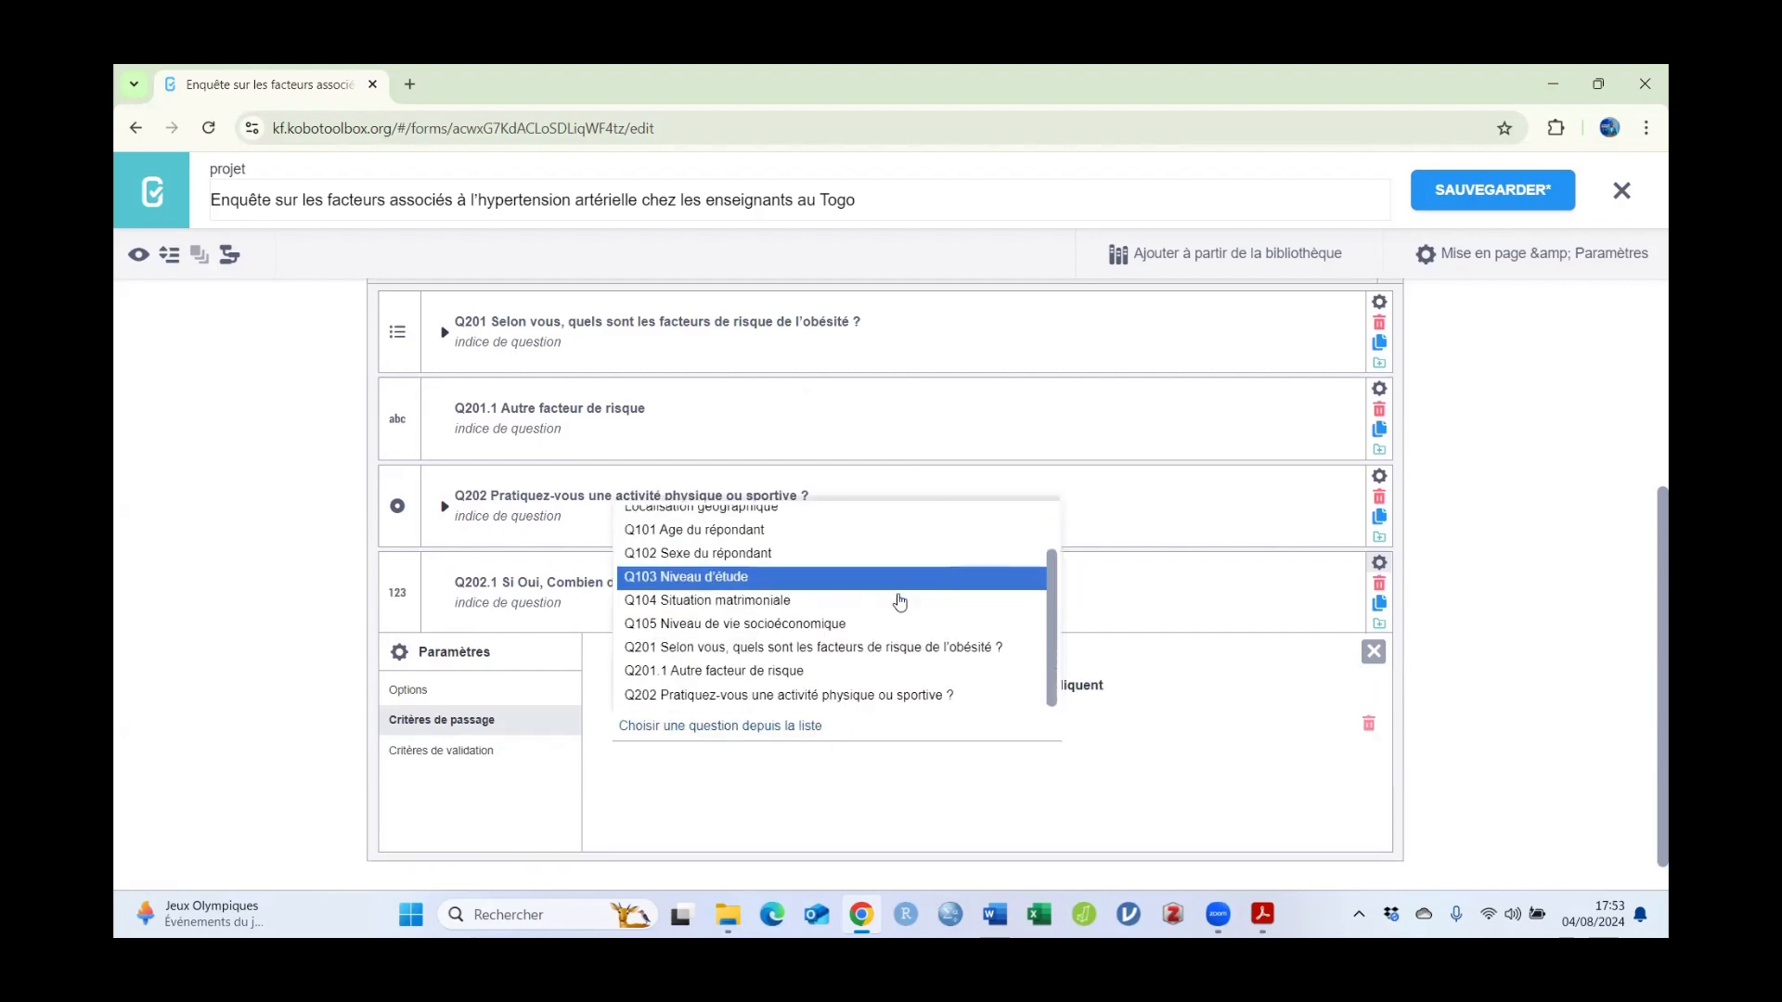
{"action": "left_click", "coordinate": [753, 695]}
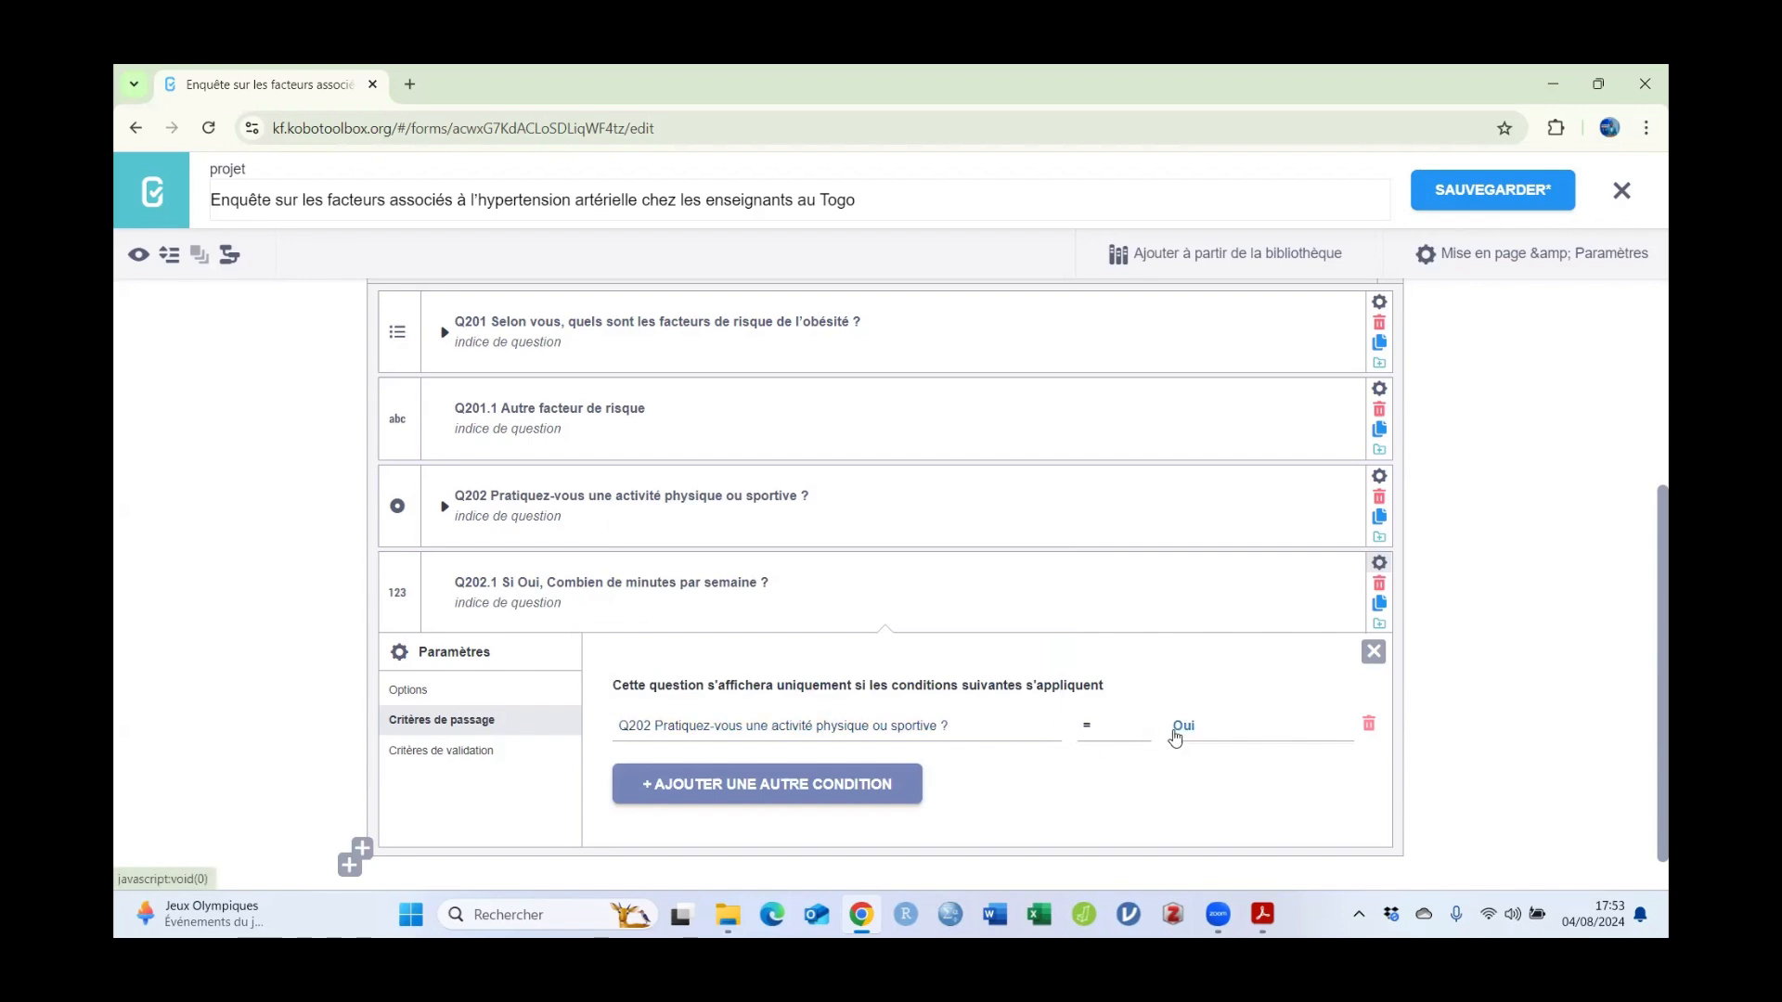
{"action": "left_click", "coordinate": [1374, 654]}
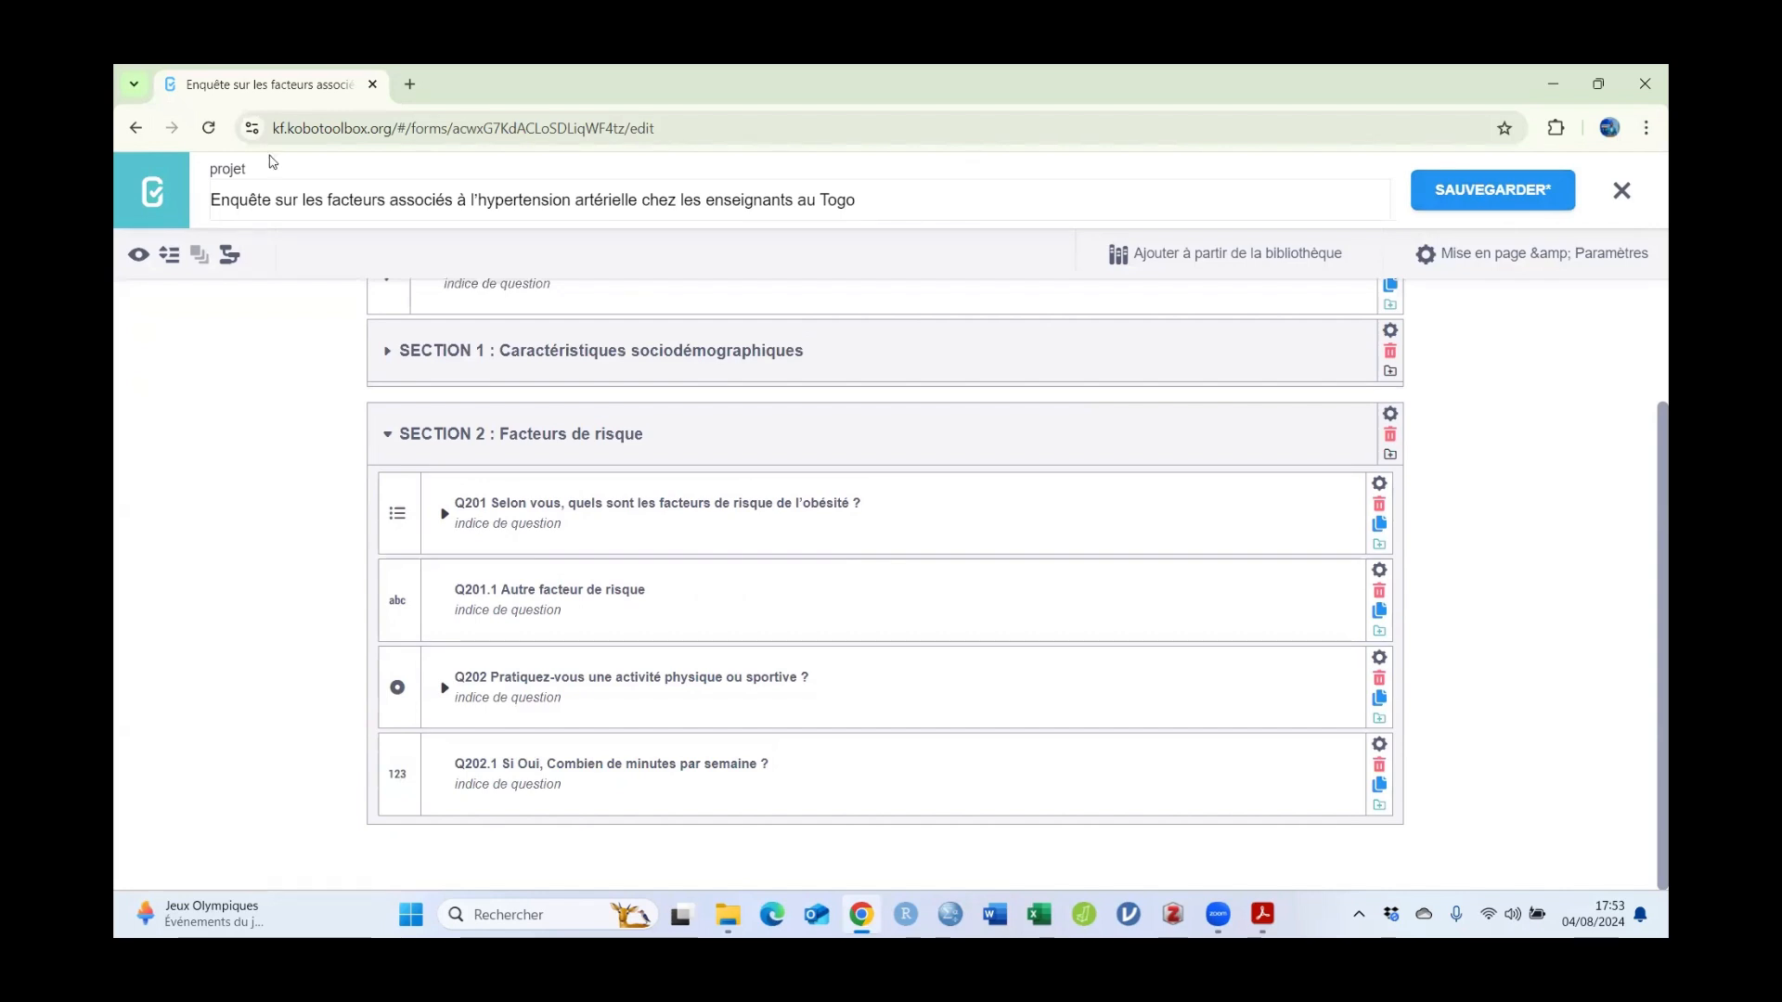
Step: Preview the form and test the Q202.1 skip condition by answering Q202 with Oui and with Non
{"action": "left_click", "coordinate": [138, 256]}
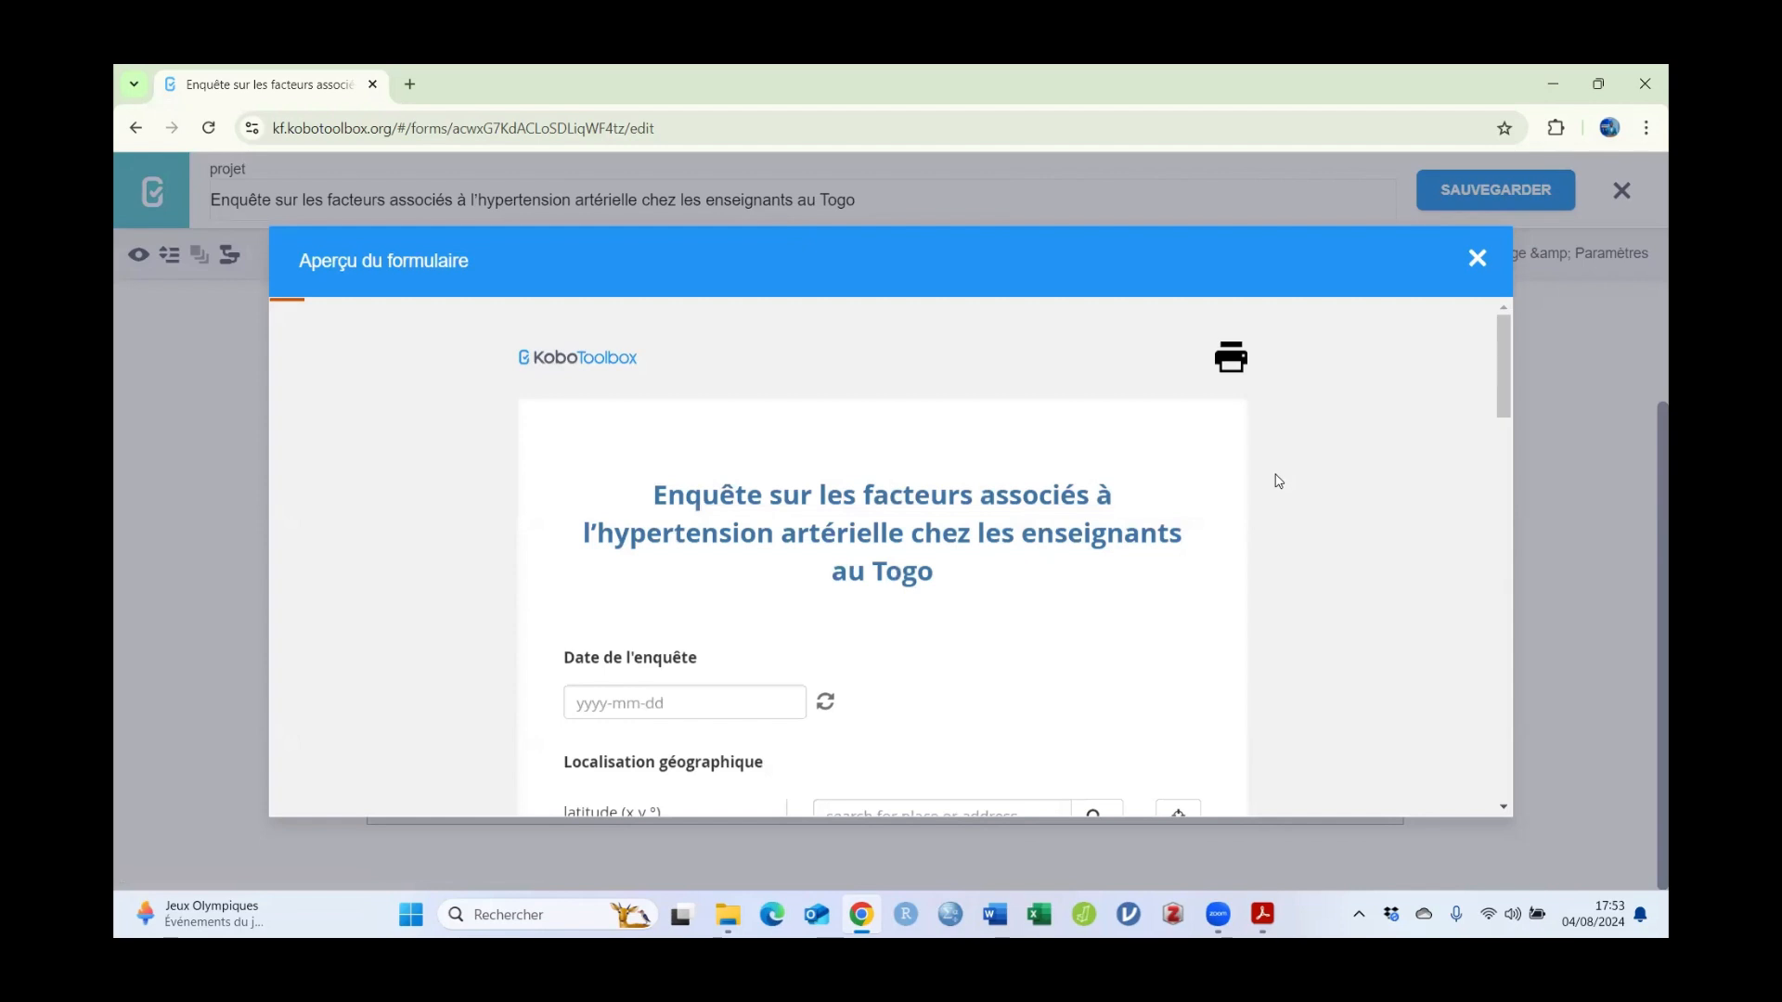
{"action": "scroll", "coordinate": [1280, 483], "scroll_direction": "down", "scroll_amount": 1}
{"action": "scroll", "coordinate": [1280, 483], "scroll_direction": "down", "scroll_amount": 10}
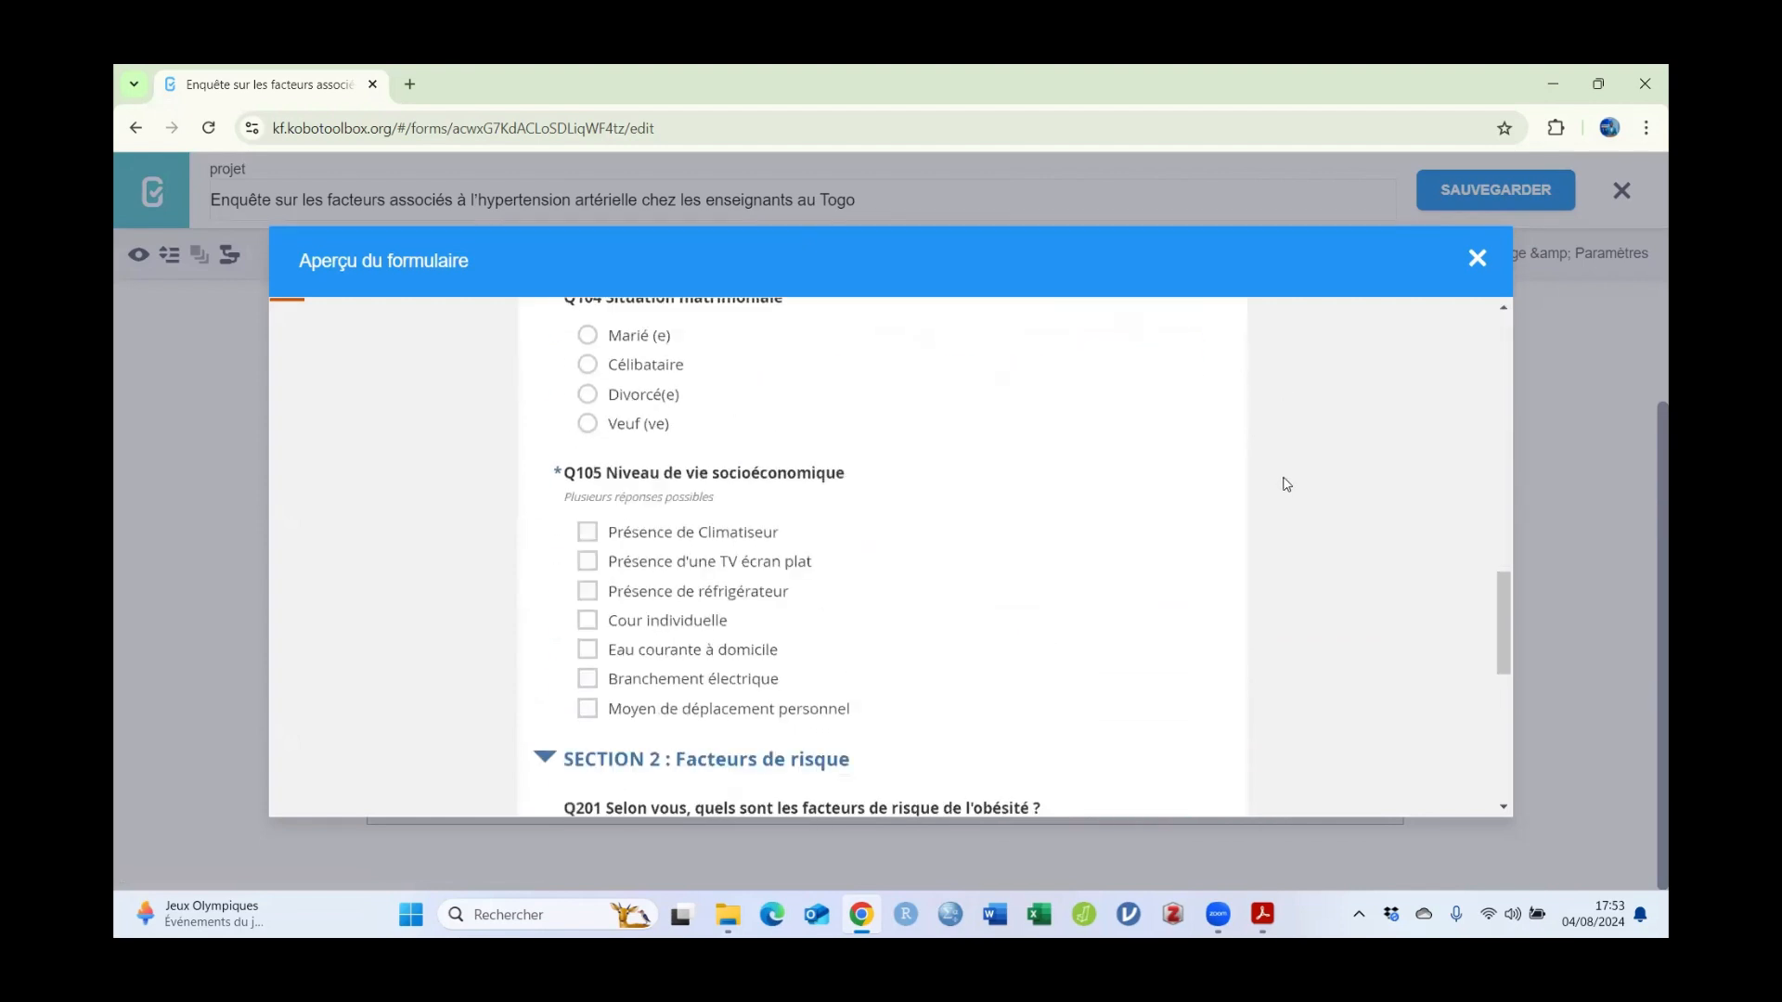
{"action": "scroll", "coordinate": [1288, 483], "scroll_direction": "down", "scroll_amount": 4}
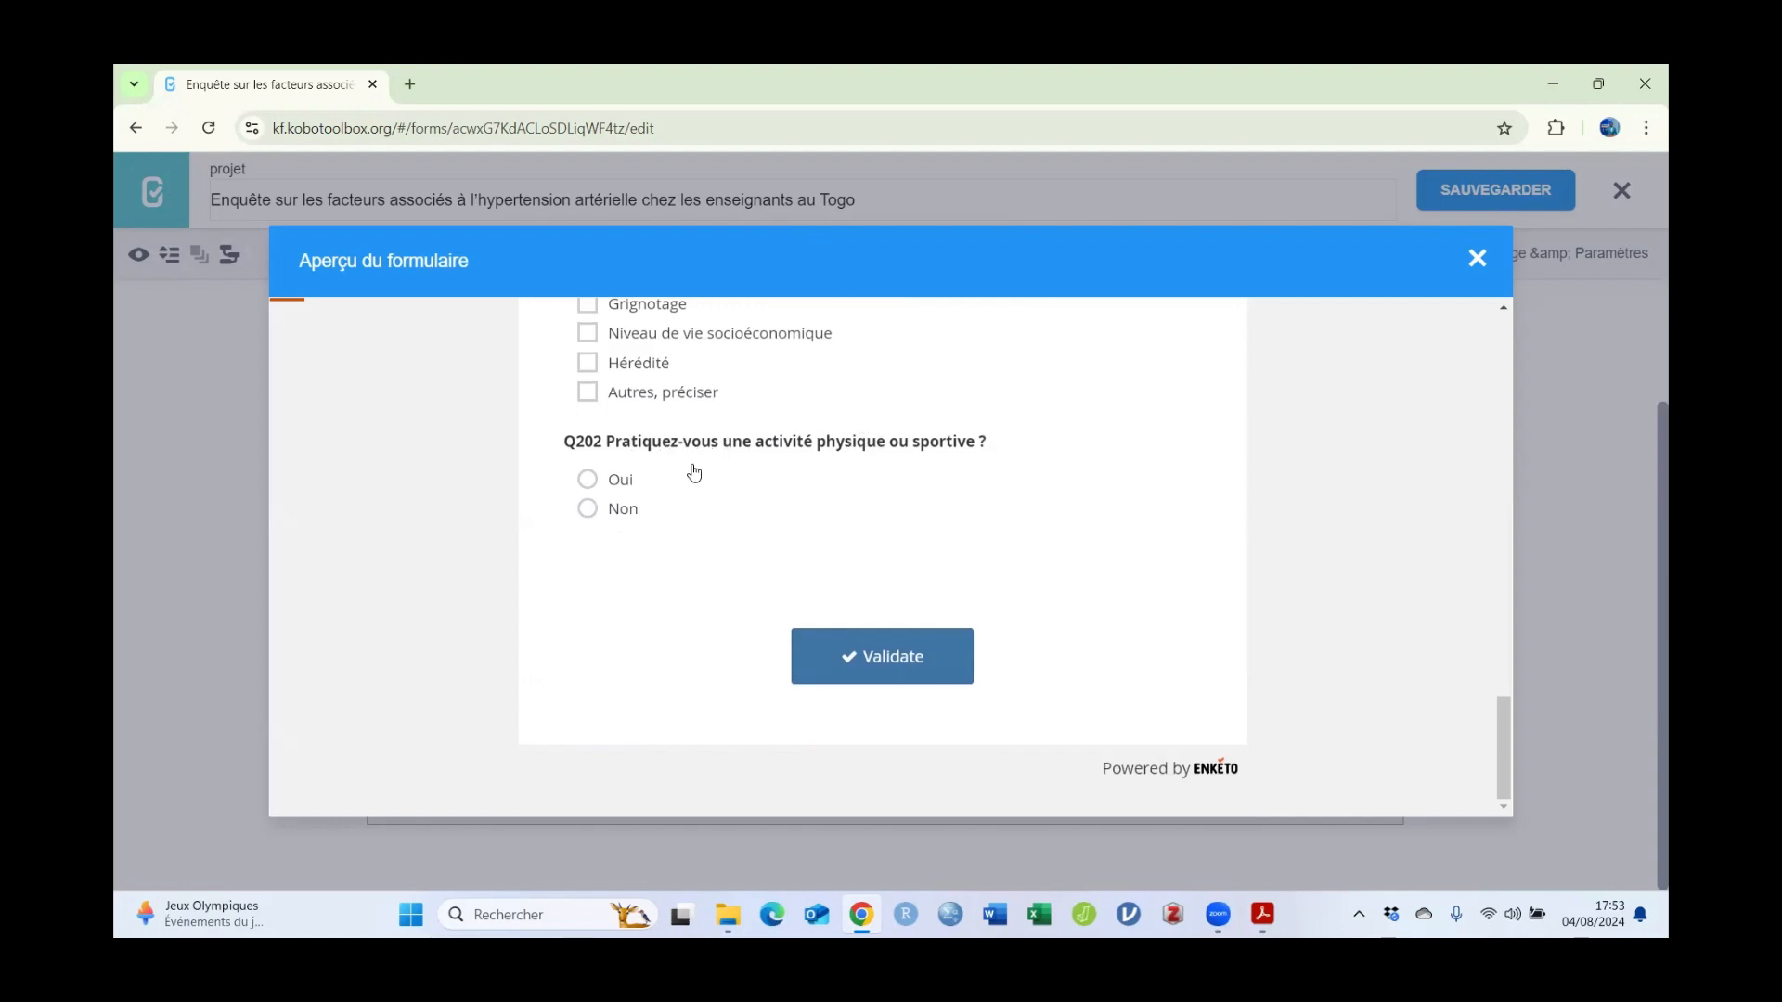
{"action": "left_click", "coordinate": [590, 481]}
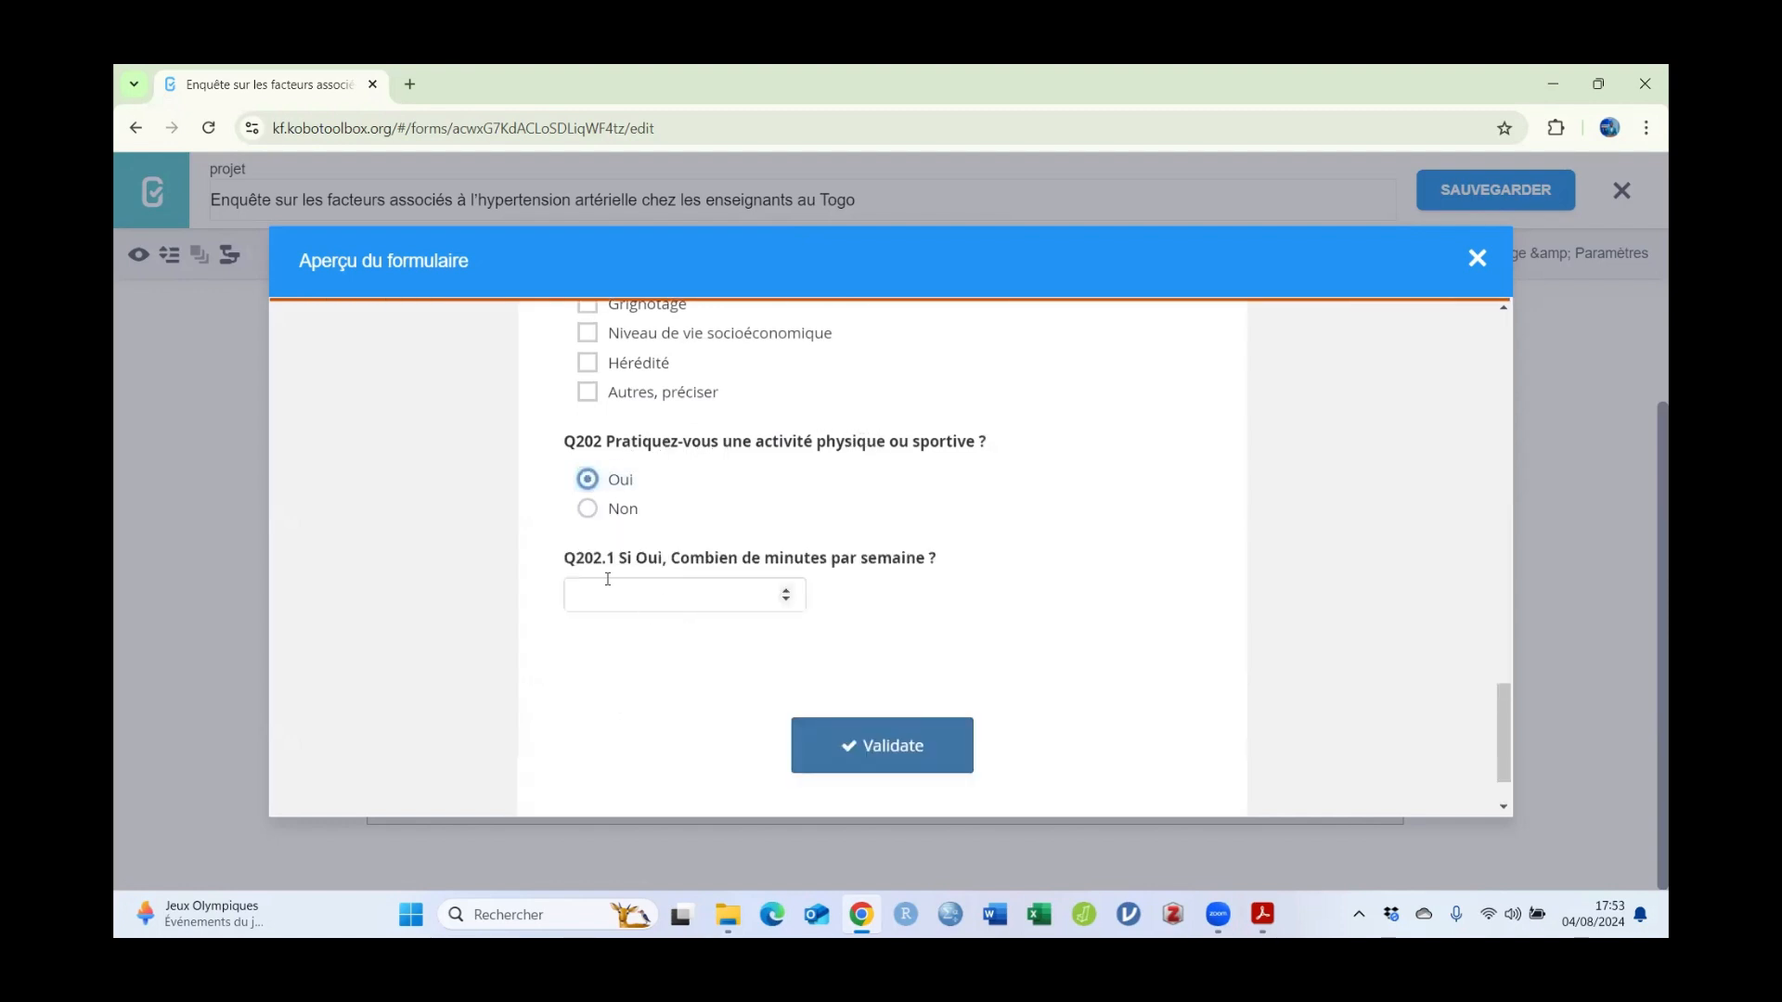
{"action": "left_click", "coordinate": [590, 512]}
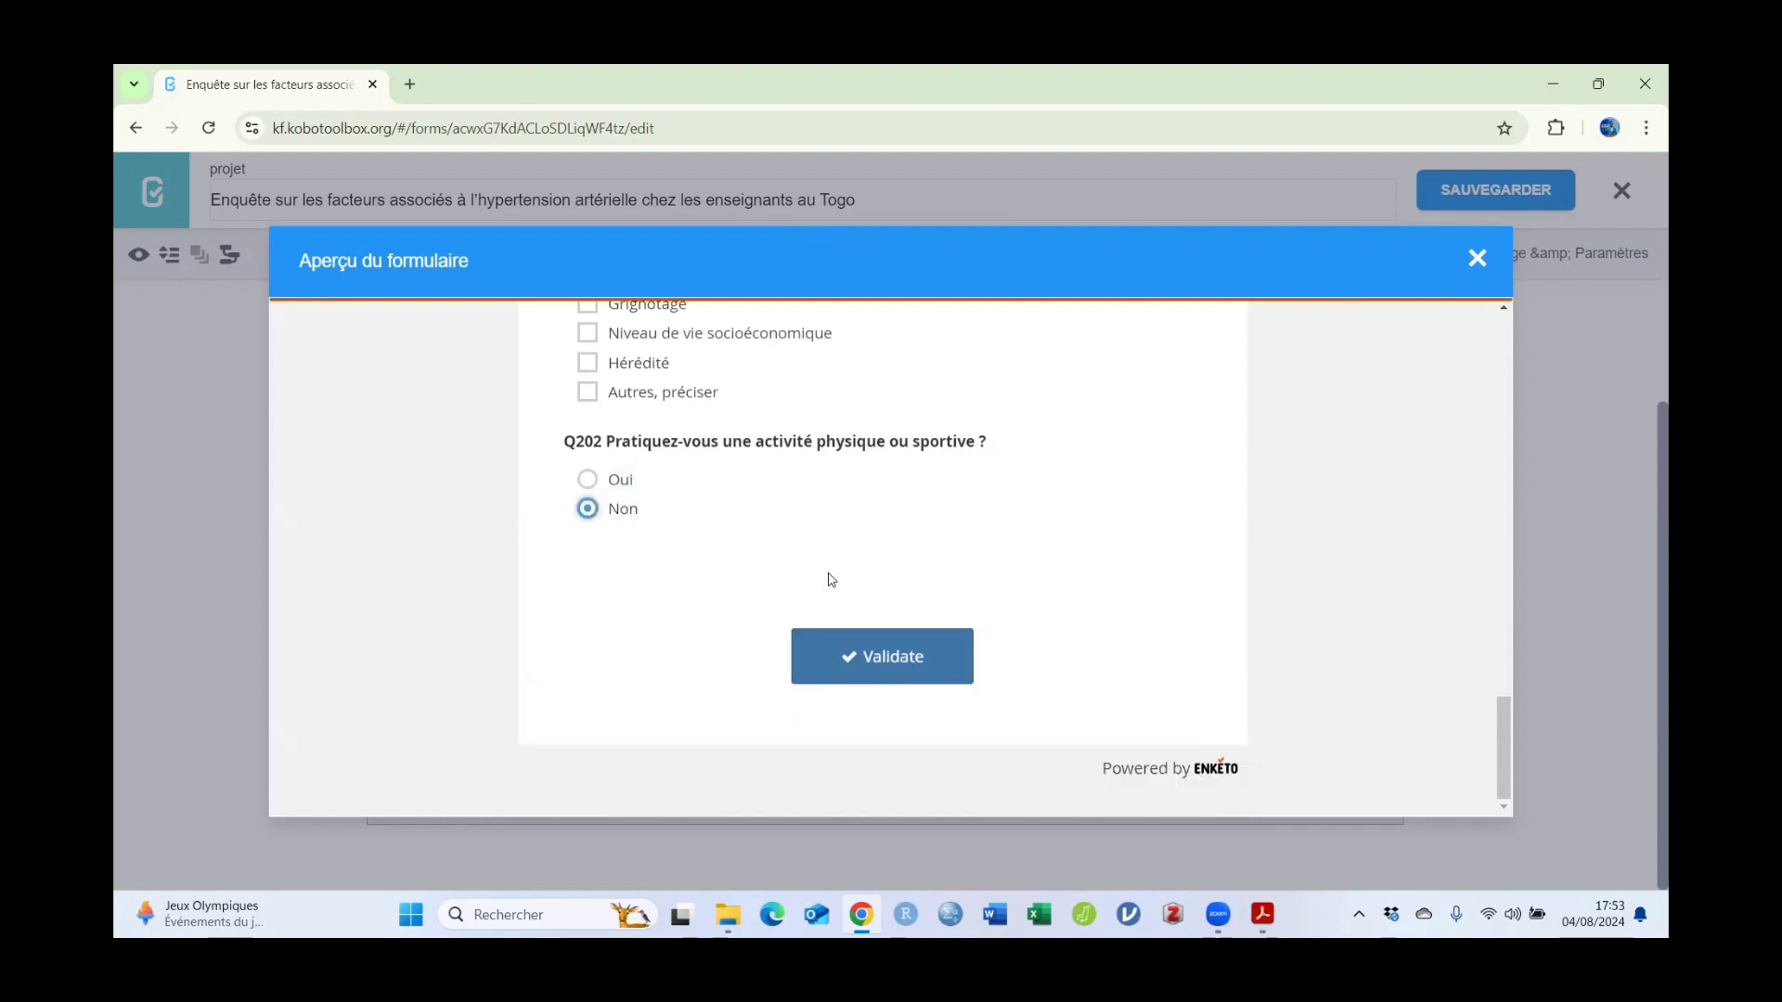
Step: Collapse Section 1 and Section 2 in the form preview, look over the layout and close the preview
{"action": "scroll", "coordinate": [1188, 599], "scroll_direction": "up", "scroll_amount": 5}
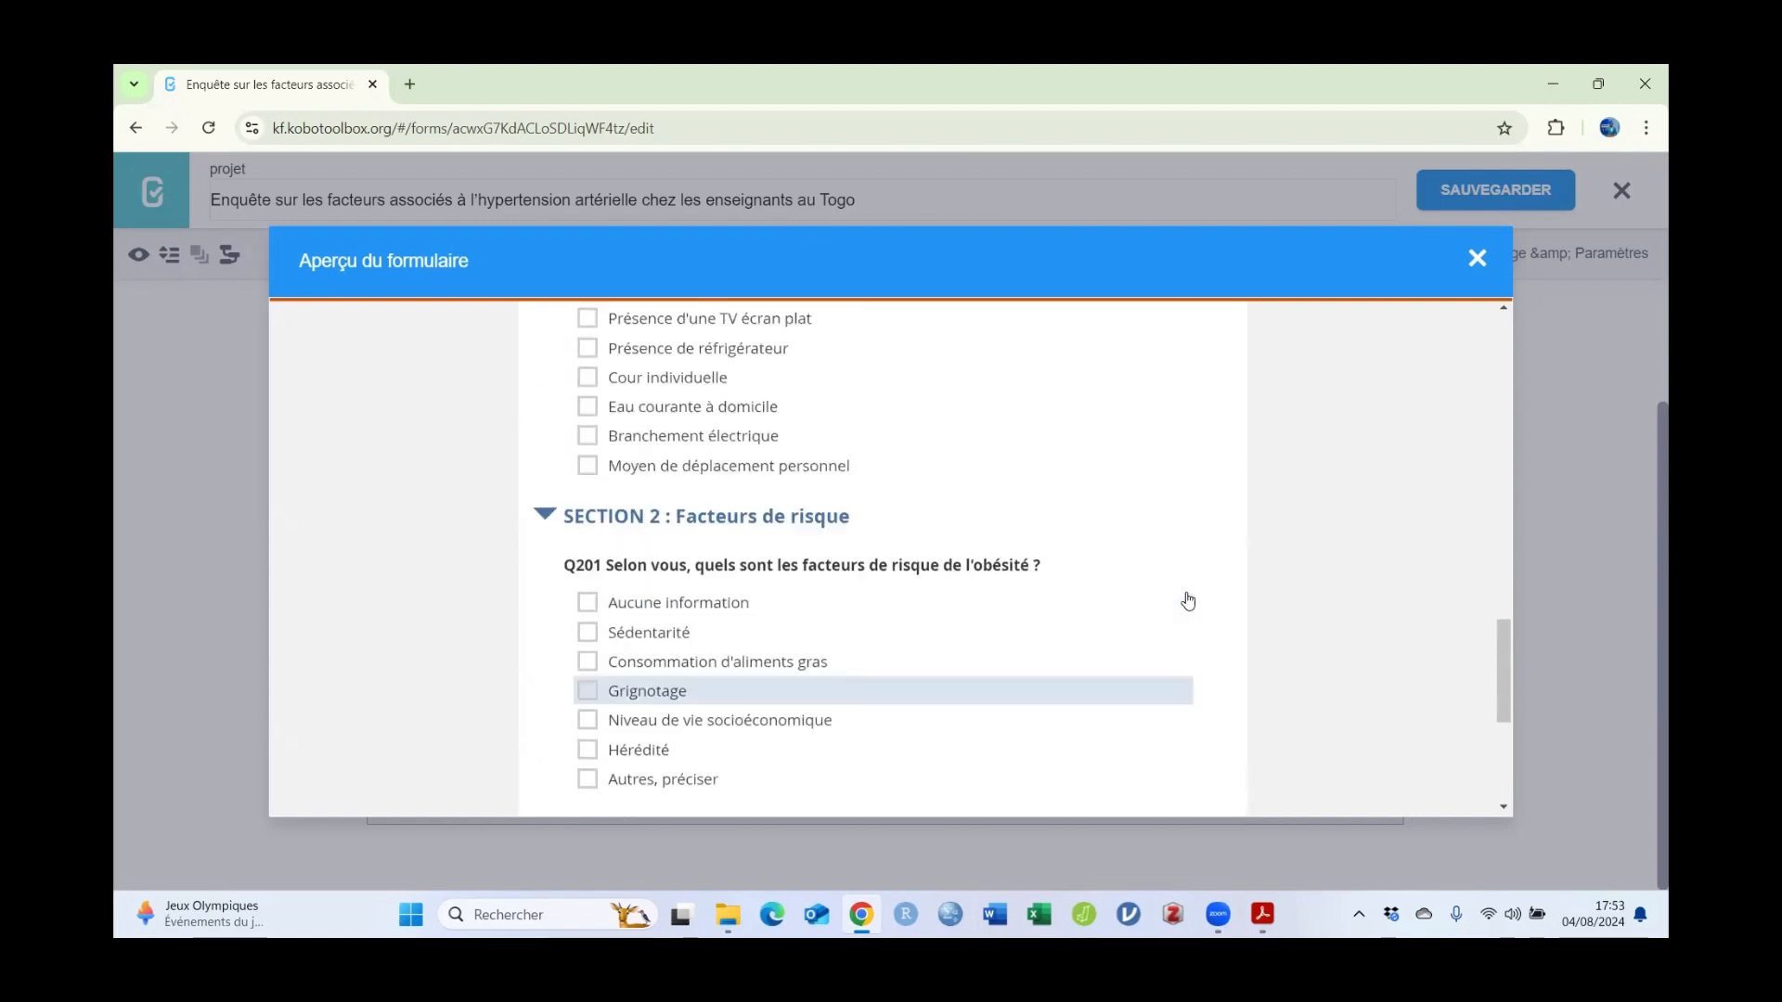
{"action": "scroll", "coordinate": [1190, 601], "scroll_direction": "up", "scroll_amount": 10}
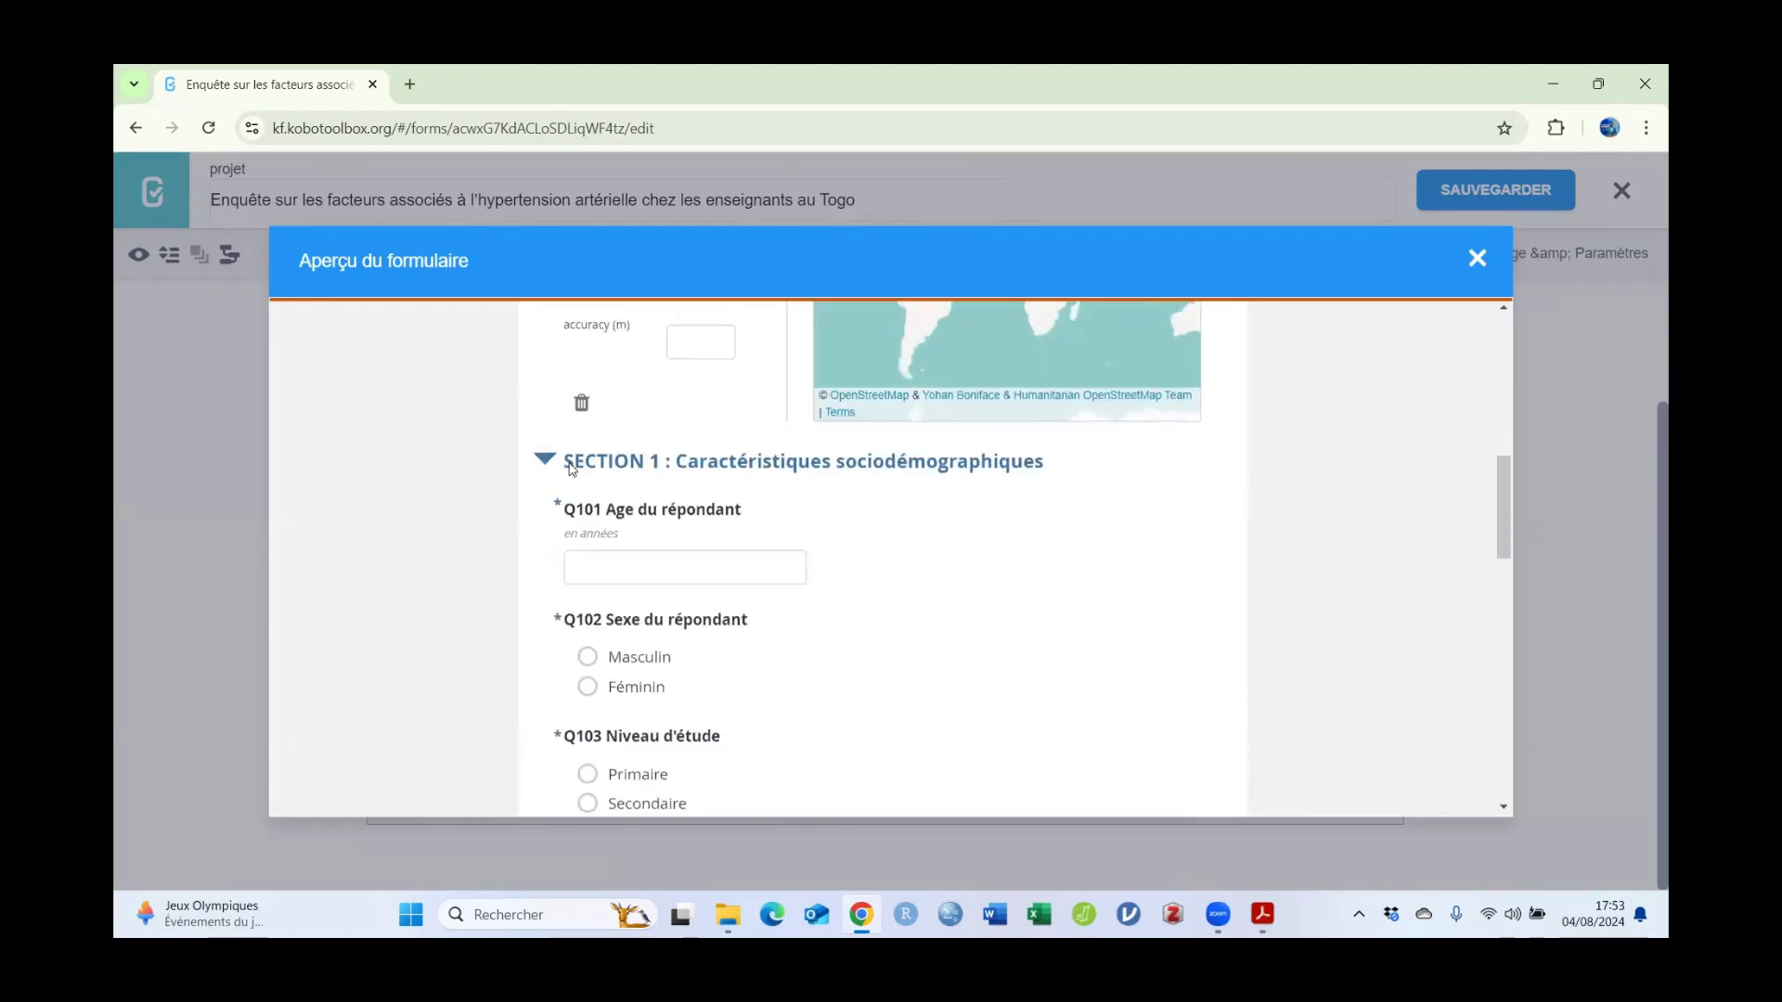
{"action": "left_click", "coordinate": [547, 462]}
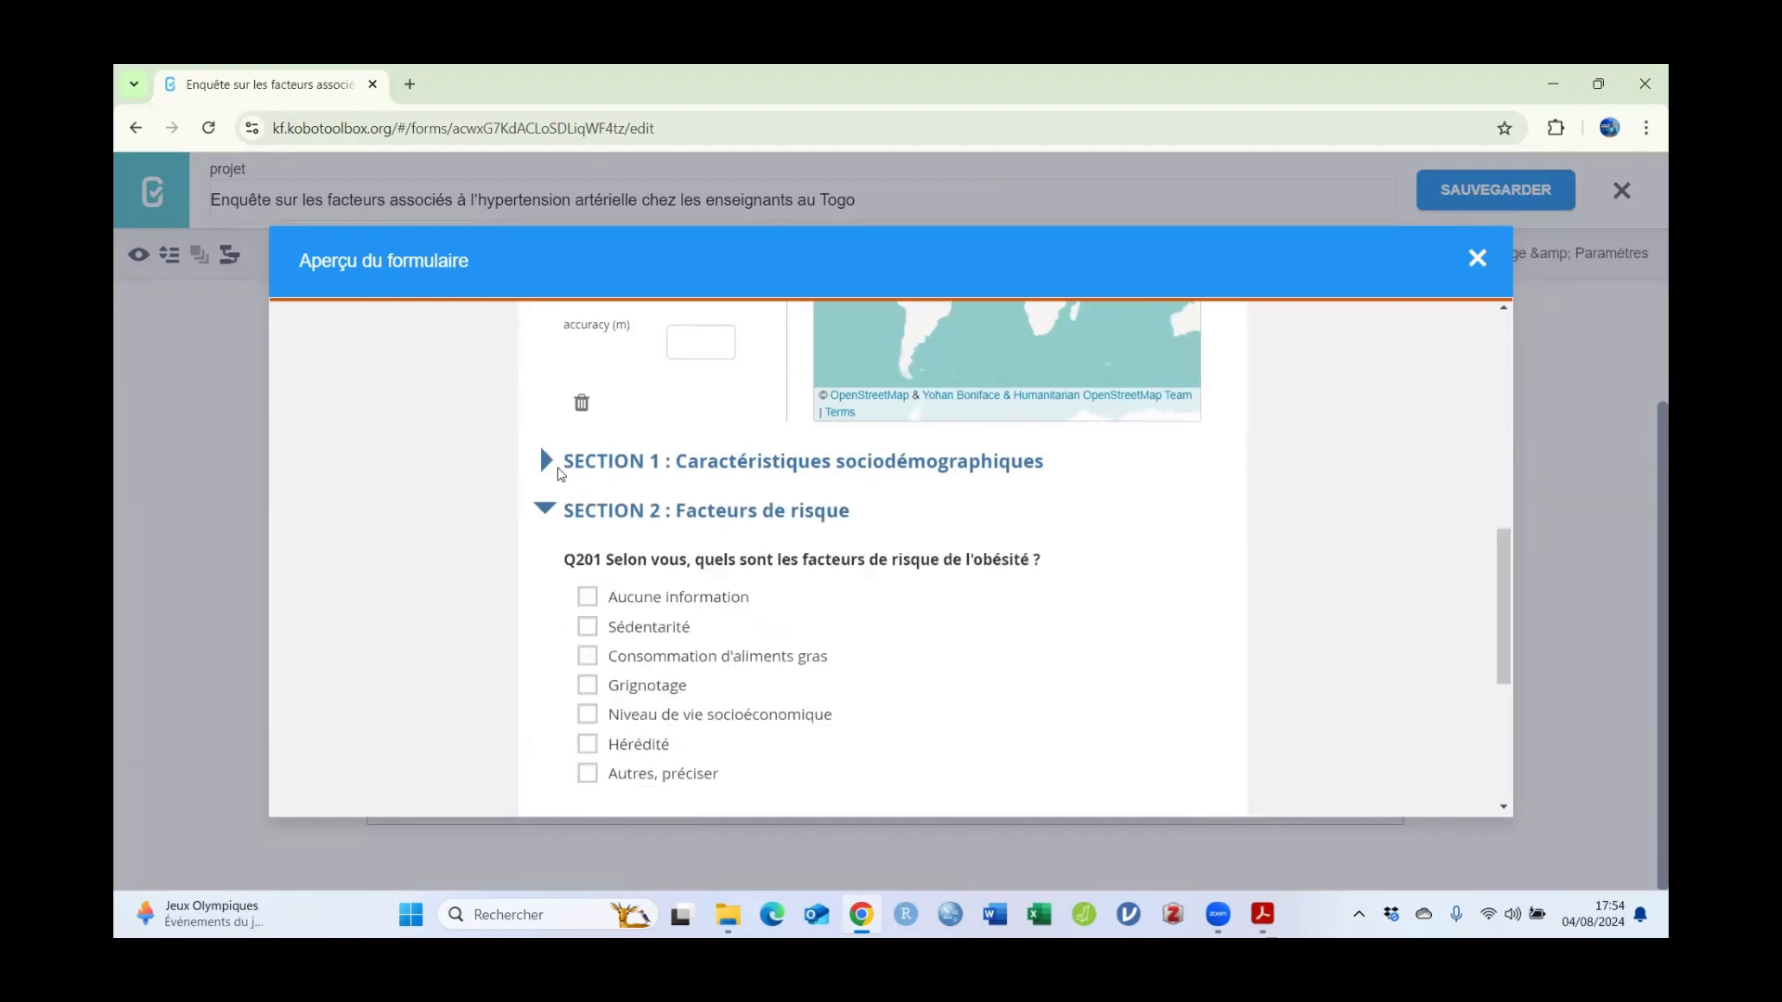
{"action": "scroll", "coordinate": [737, 561], "scroll_direction": "down", "scroll_amount": 2}
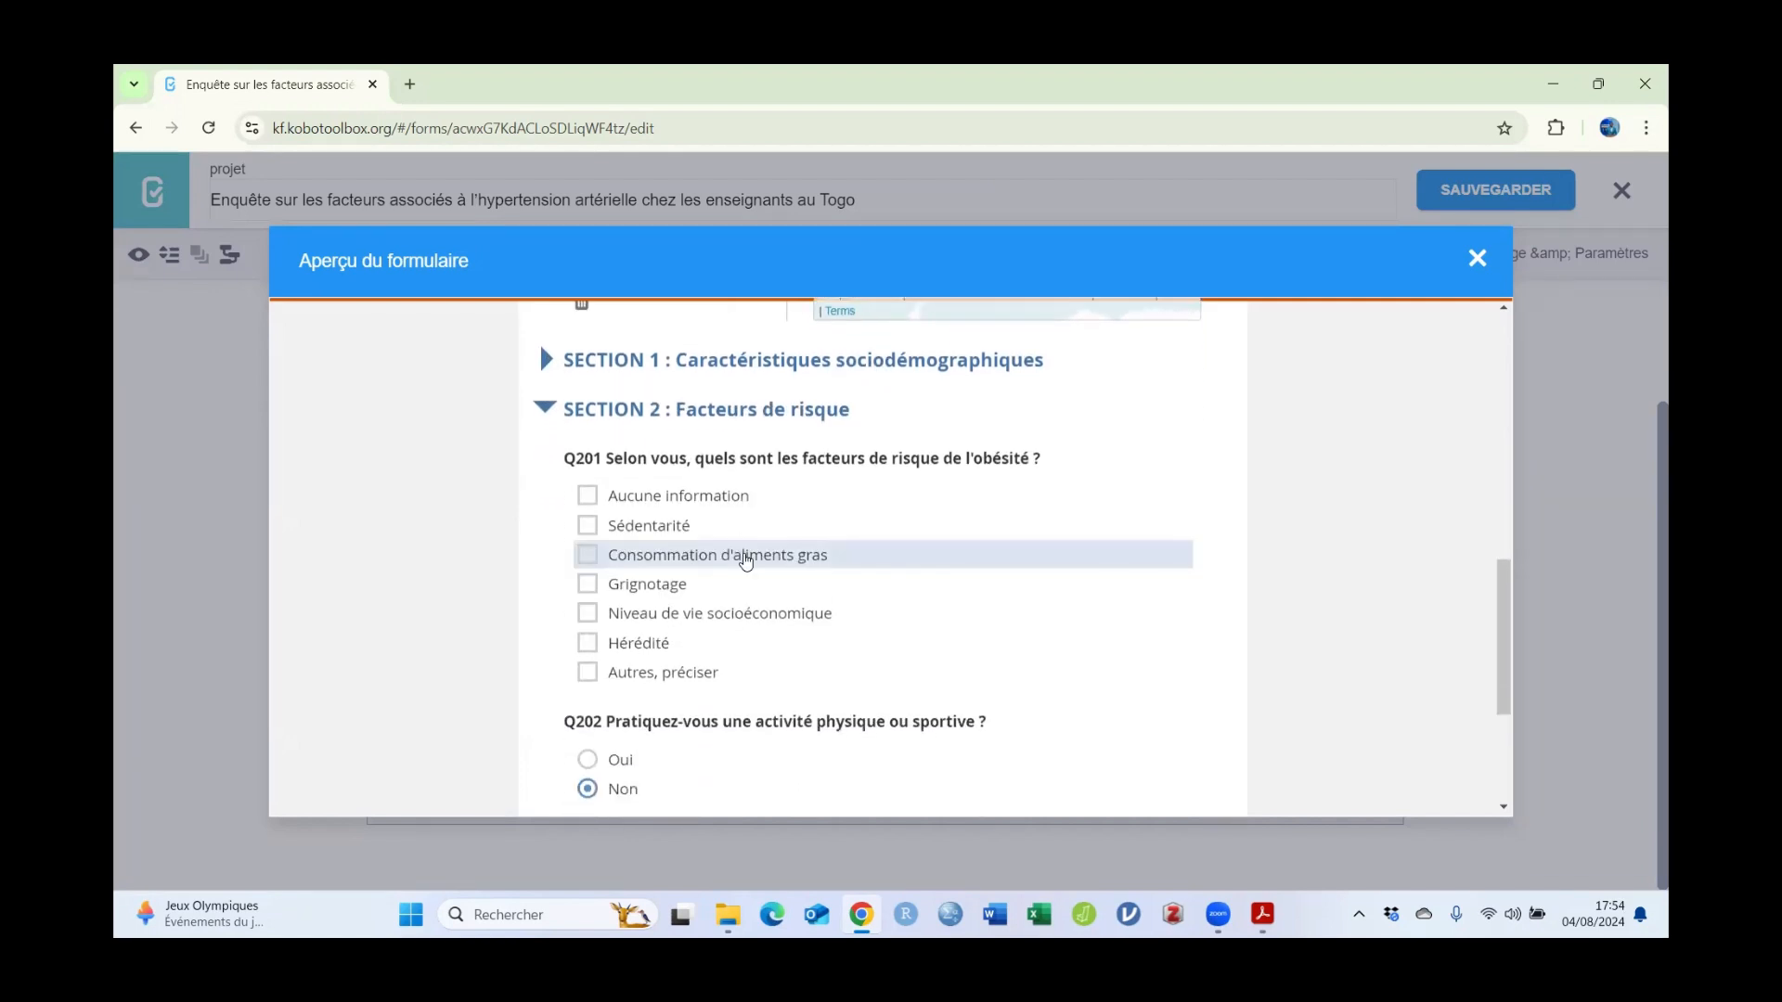
{"action": "scroll", "coordinate": [688, 401], "scroll_direction": "up", "scroll_amount": 1}
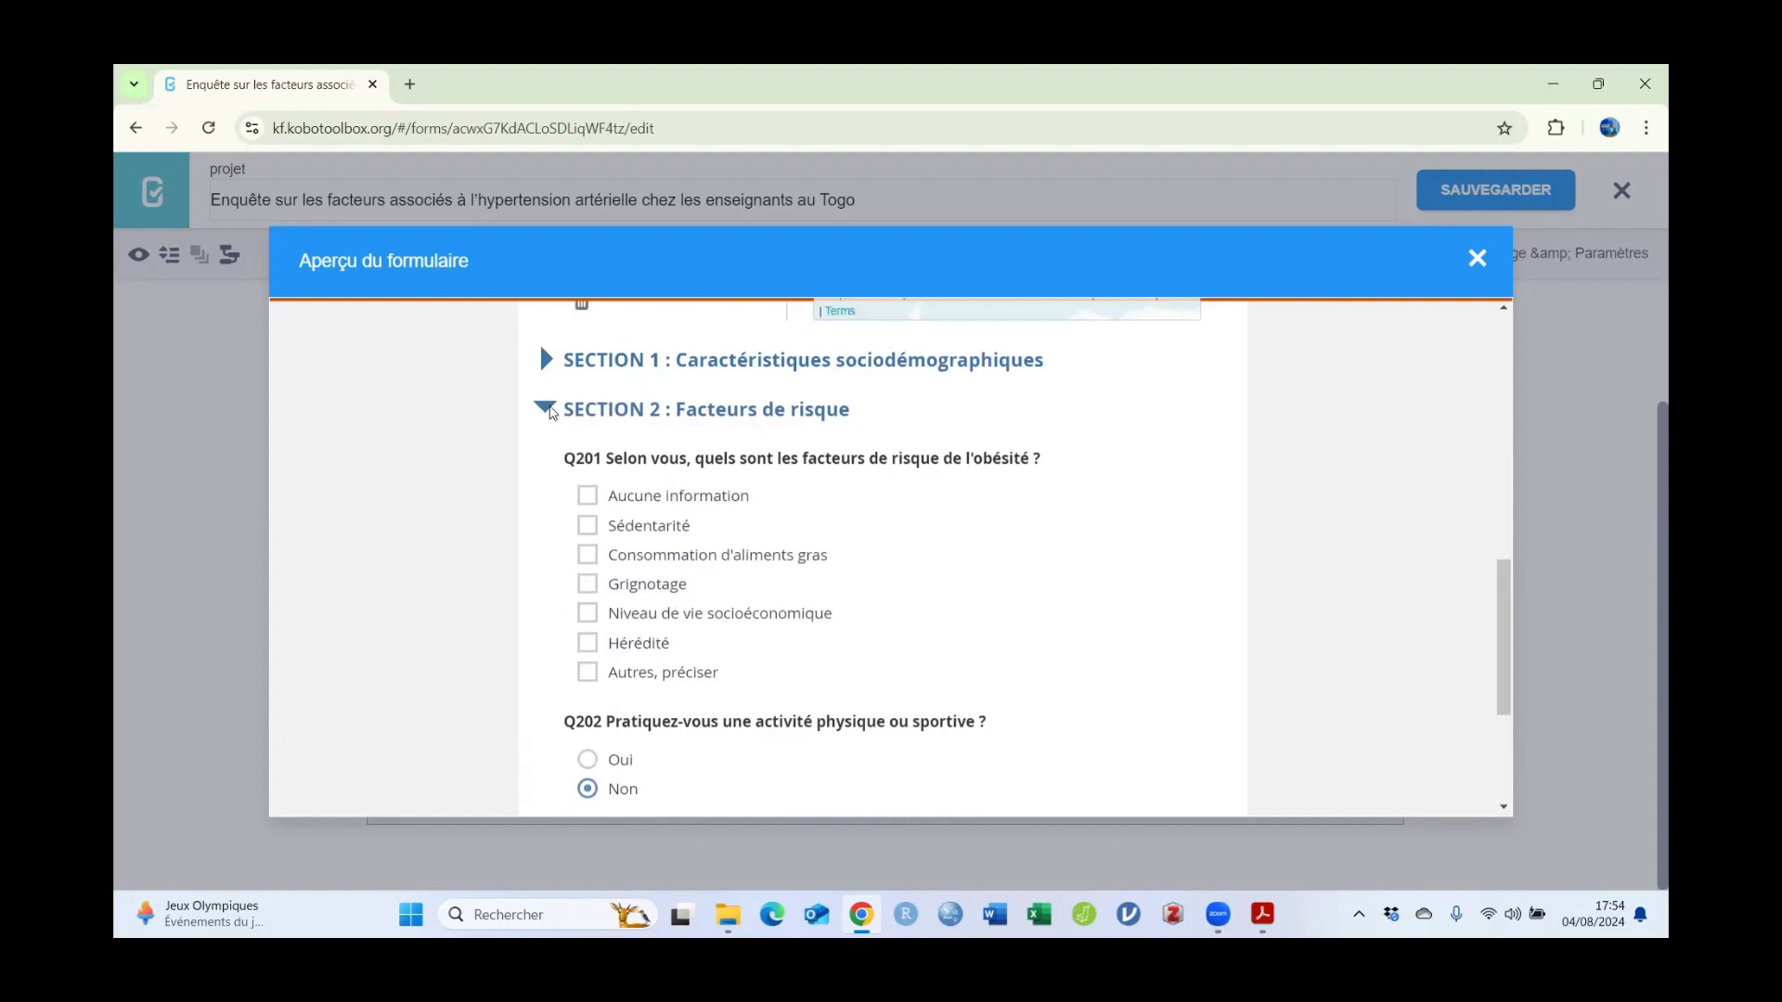
{"action": "left_click", "coordinate": [560, 411]}
{"action": "scroll", "coordinate": [1241, 565], "scroll_direction": "up", "scroll_amount": 5}
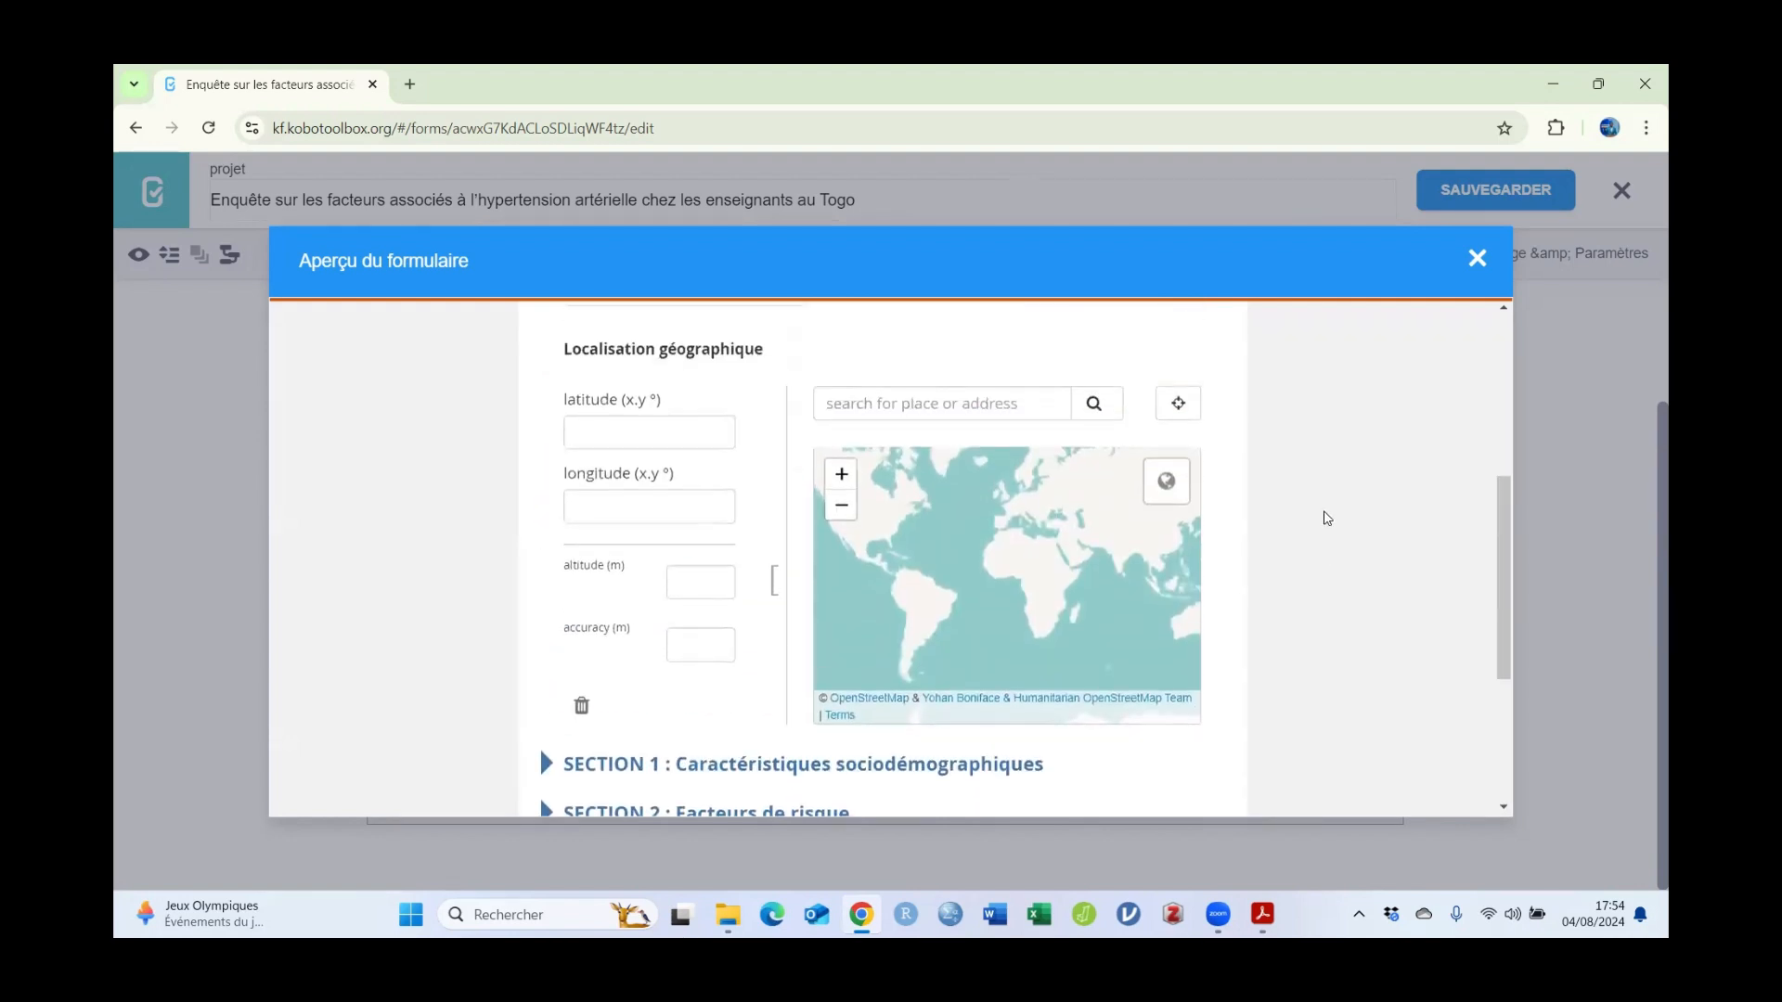
{"action": "scroll", "coordinate": [1358, 509], "scroll_direction": "down", "scroll_amount": 5}
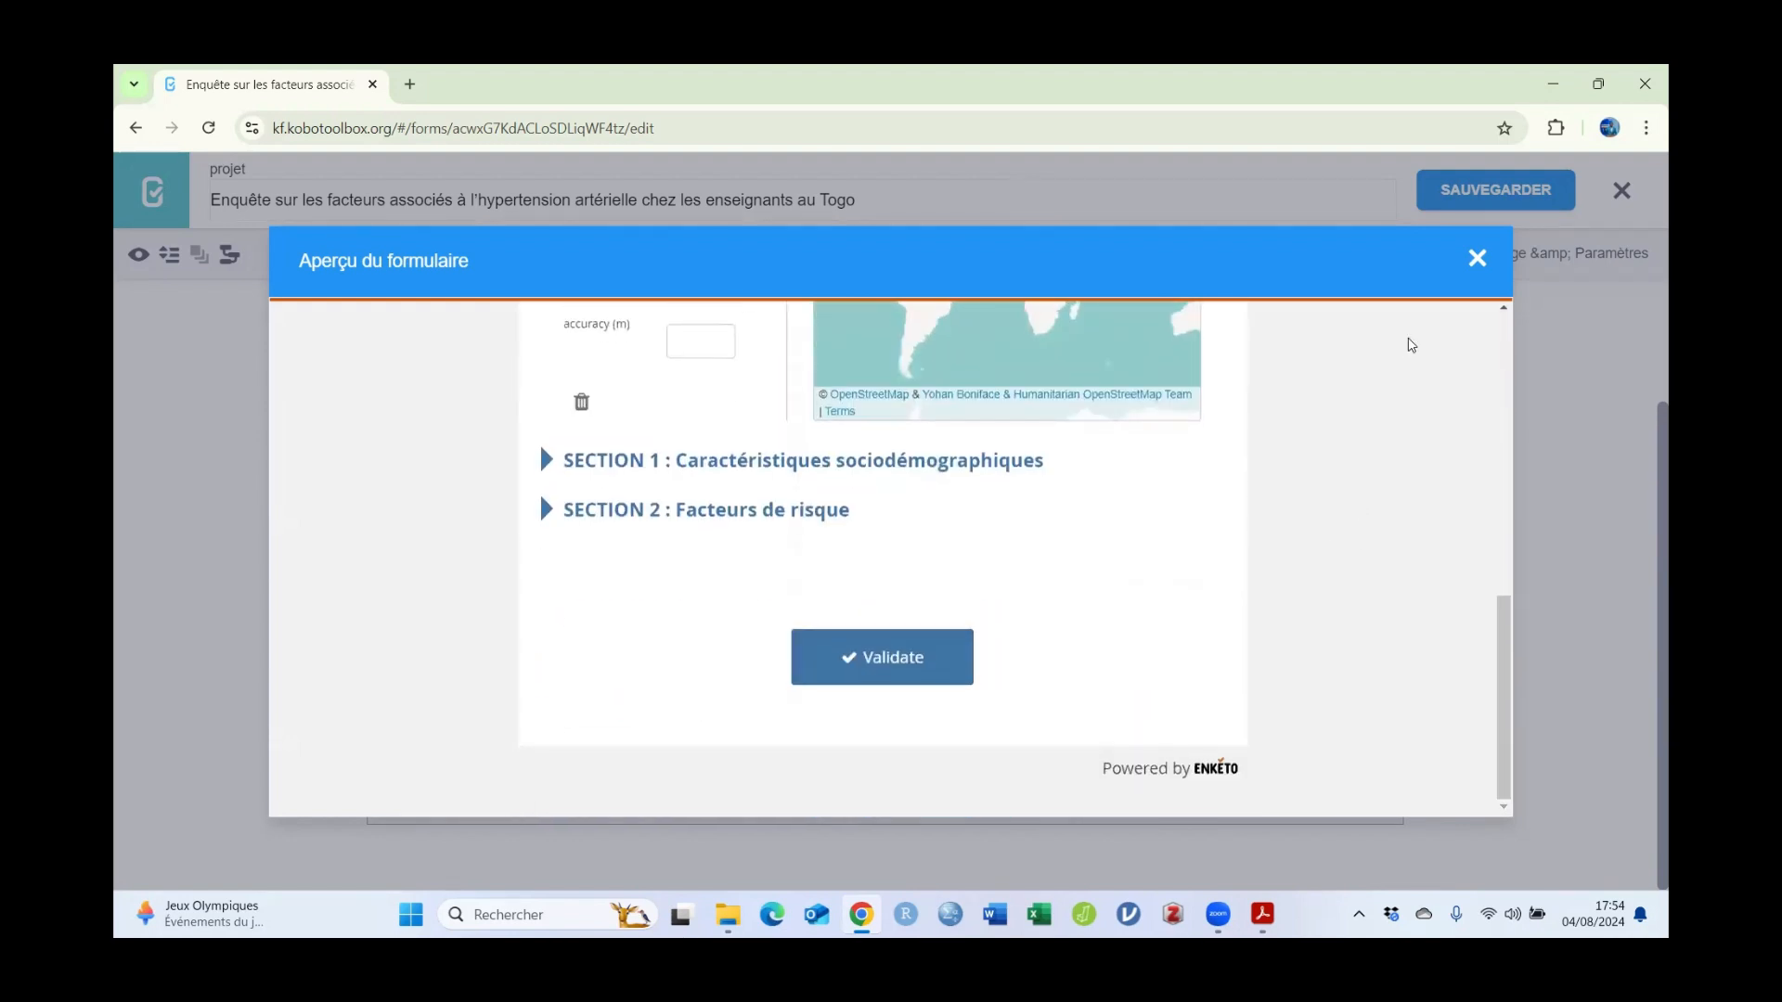
{"action": "left_click", "coordinate": [1478, 262]}
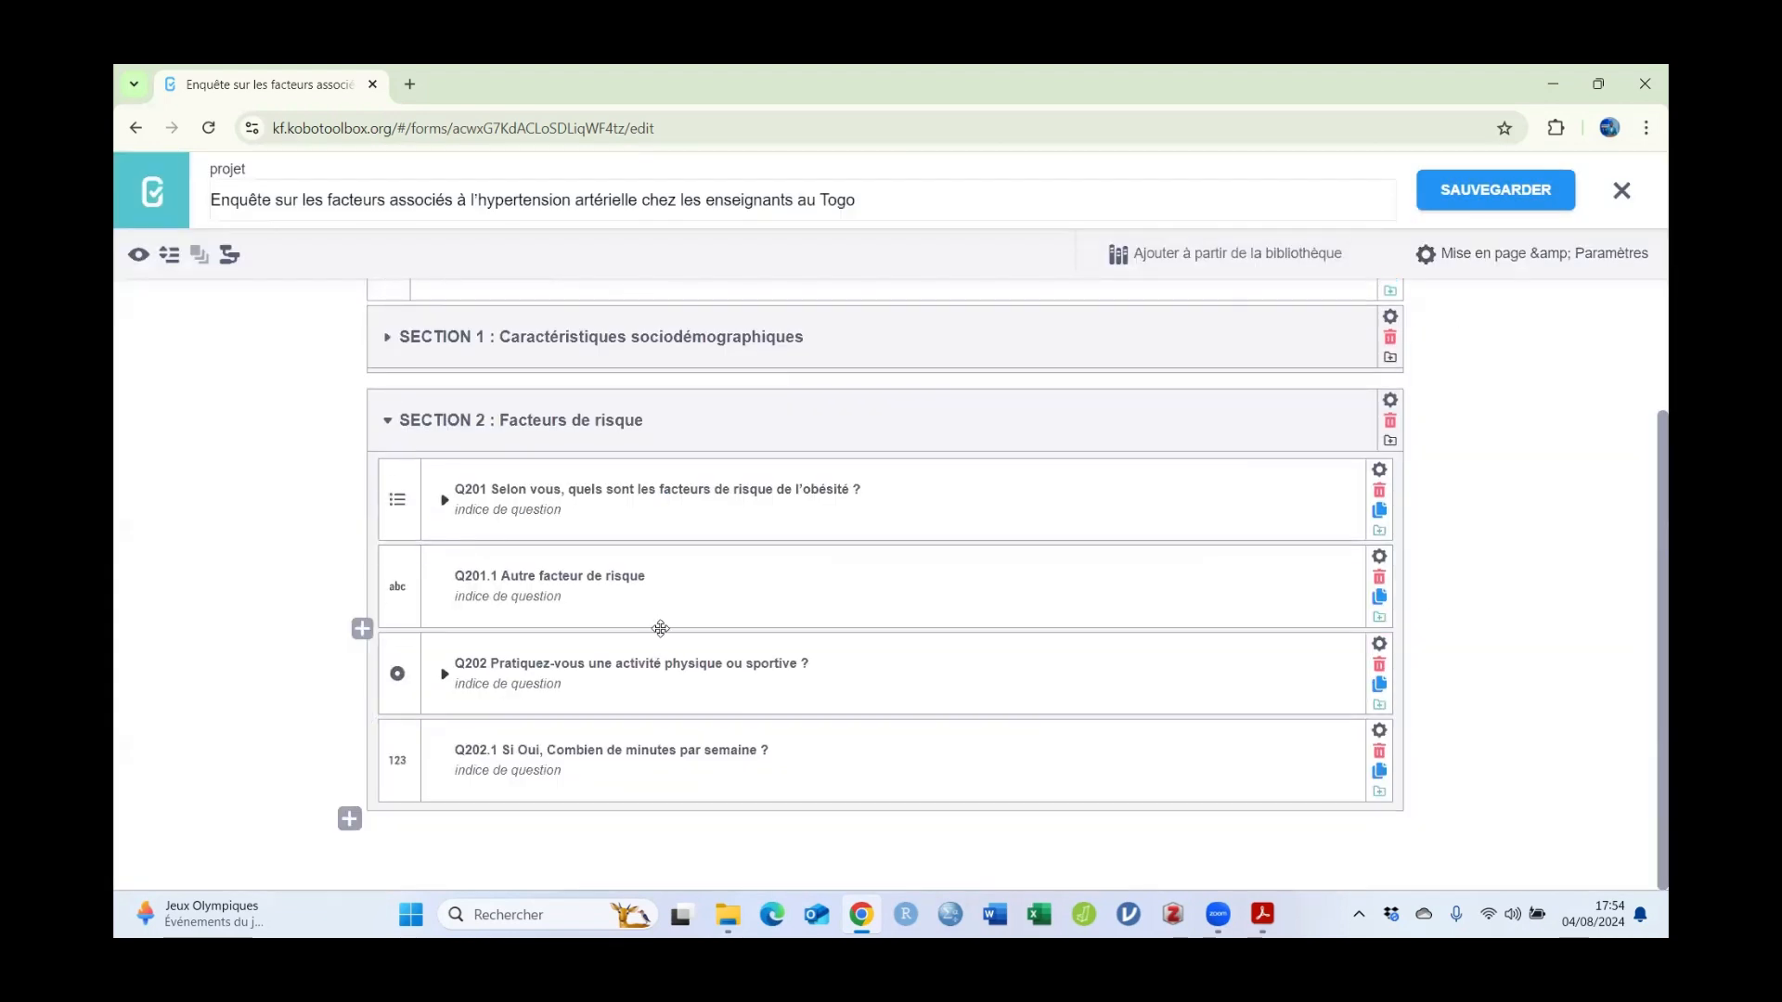
Step: Review Sections 2 and 3 in the PDF questionnaire and collapse the Section 2 group in the KoboToolbox form
{"action": "scroll", "coordinate": [715, 584], "scroll_direction": "up", "scroll_amount": 2}
{"action": "scroll", "coordinate": [990, 617], "scroll_direction": "down", "scroll_amount": 3}
{"action": "left_click", "coordinate": [1263, 914]}
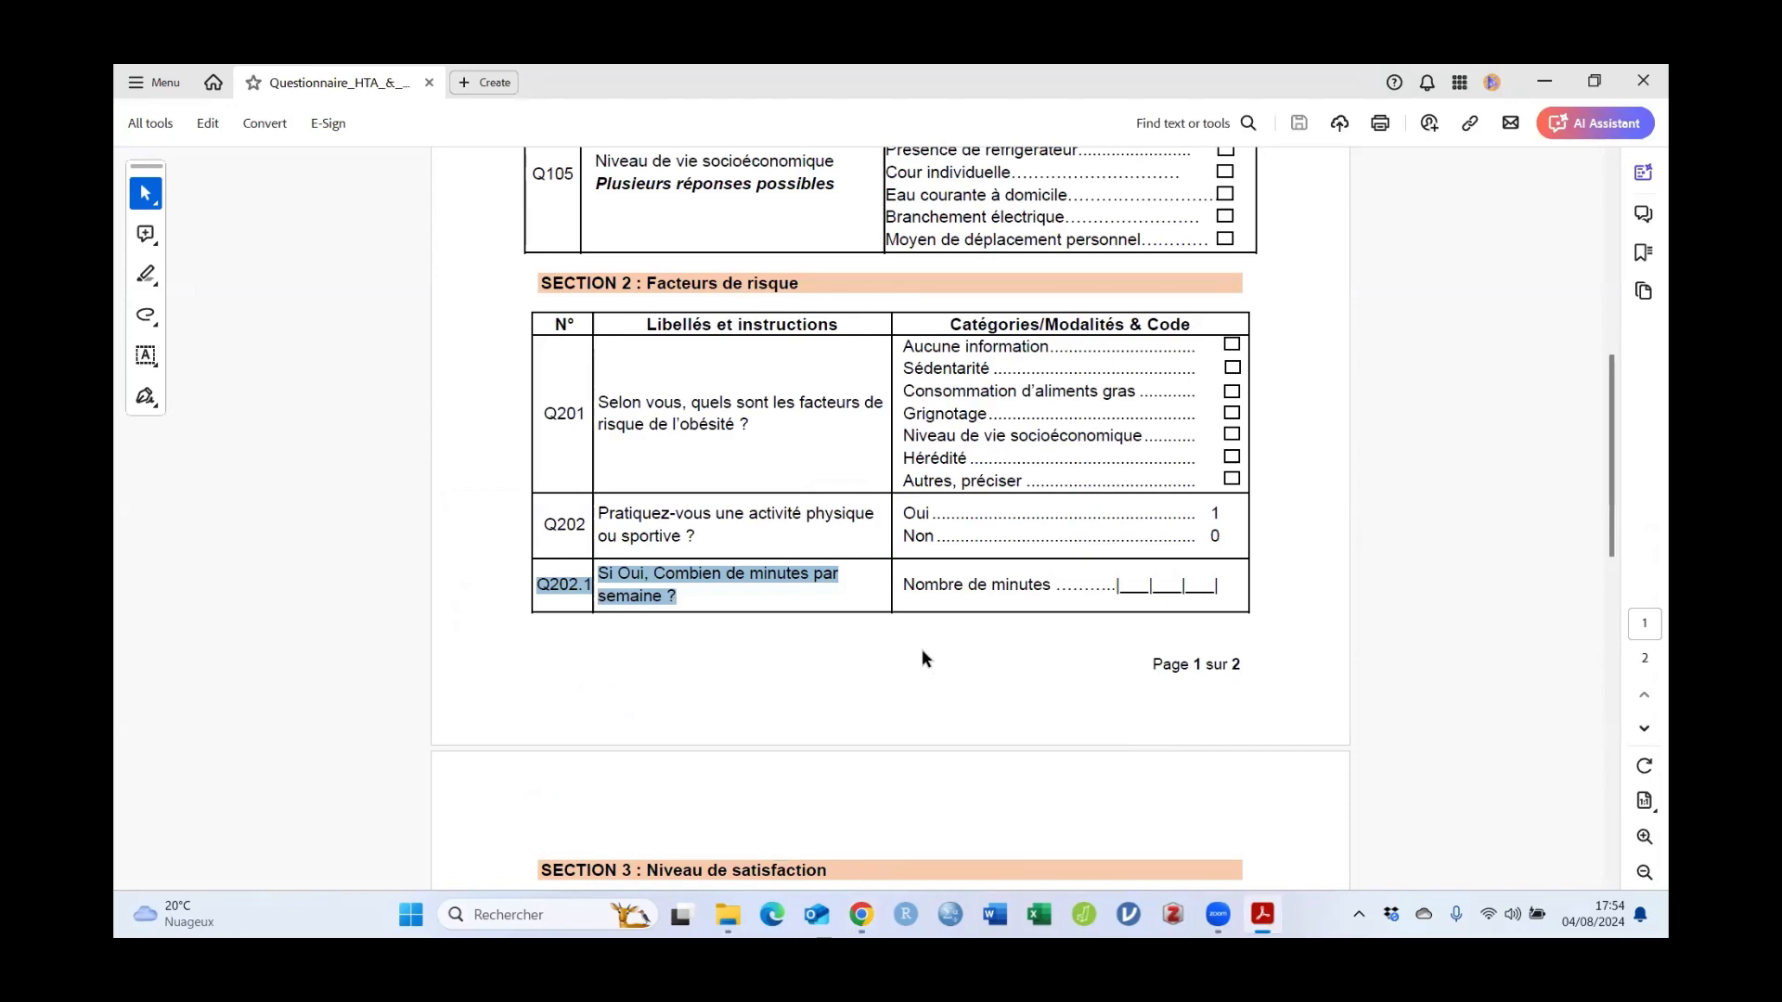
{"action": "scroll", "coordinate": [922, 649], "scroll_direction": "down", "scroll_amount": 1}
{"action": "scroll", "coordinate": [922, 645], "scroll_direction": "up", "scroll_amount": 2}
{"action": "scroll", "coordinate": [924, 645], "scroll_direction": "up", "scroll_amount": 1}
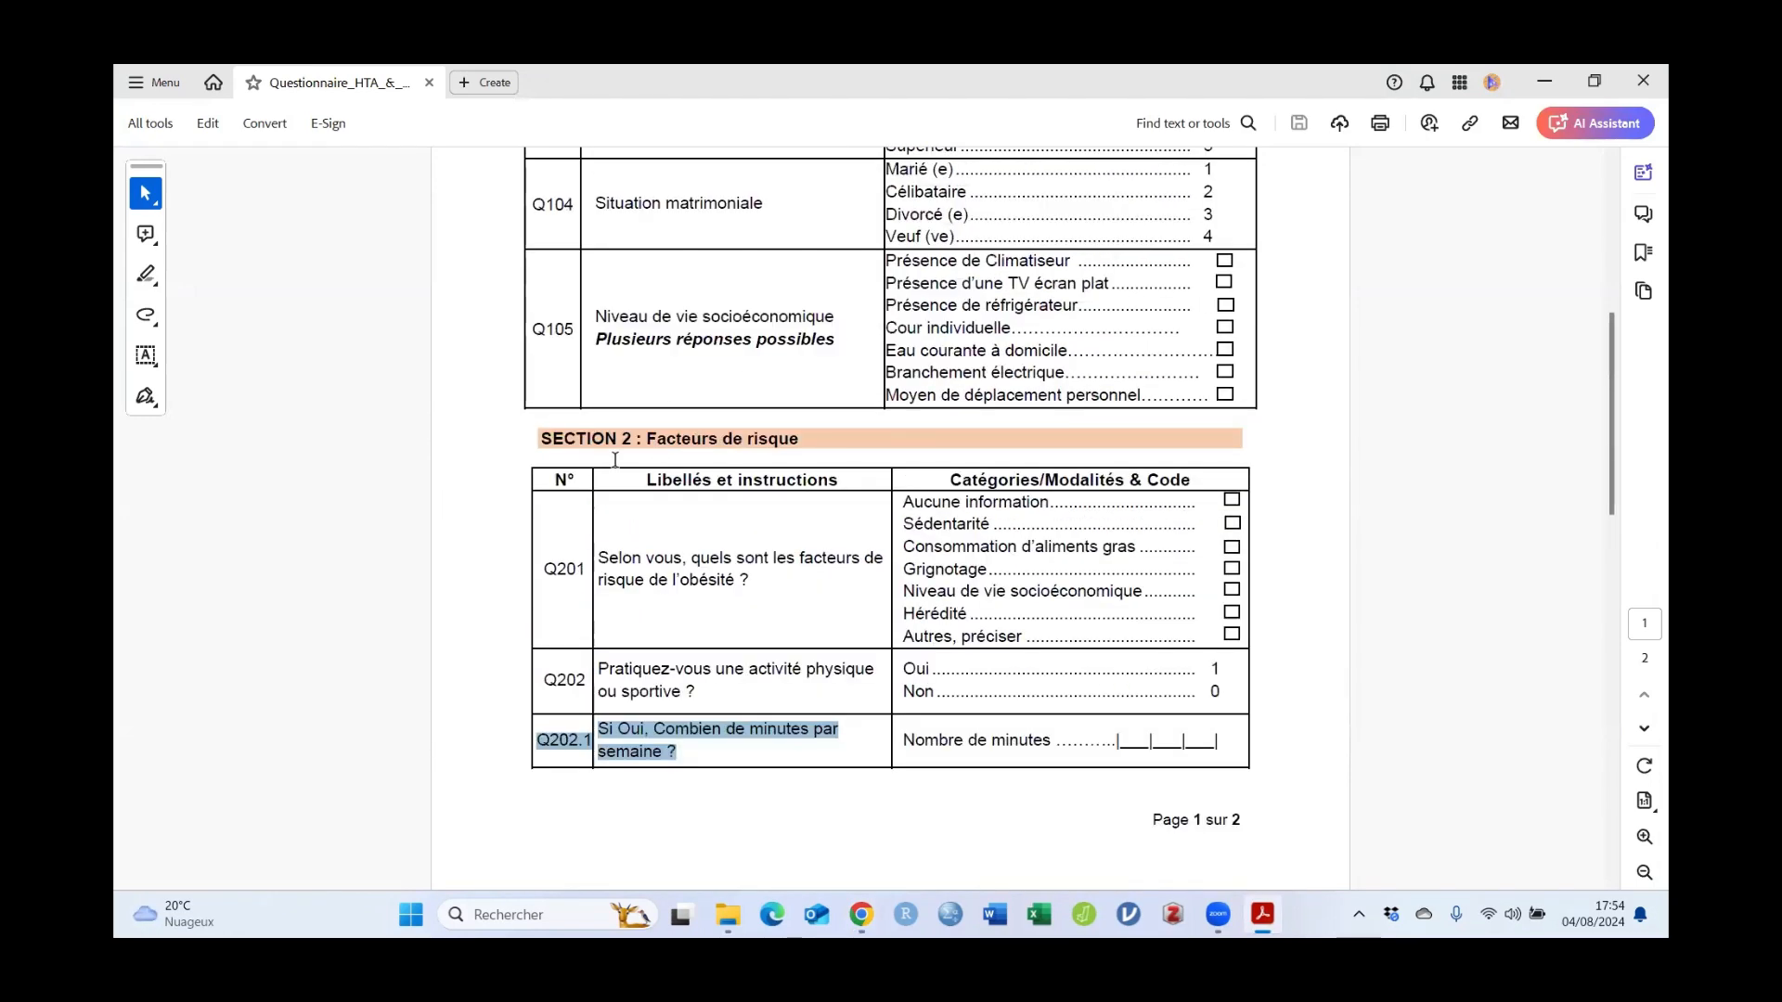
{"action": "scroll", "coordinate": [949, 560], "scroll_direction": "down", "scroll_amount": 7}
{"action": "scroll", "coordinate": [952, 560], "scroll_direction": "down", "scroll_amount": 3}
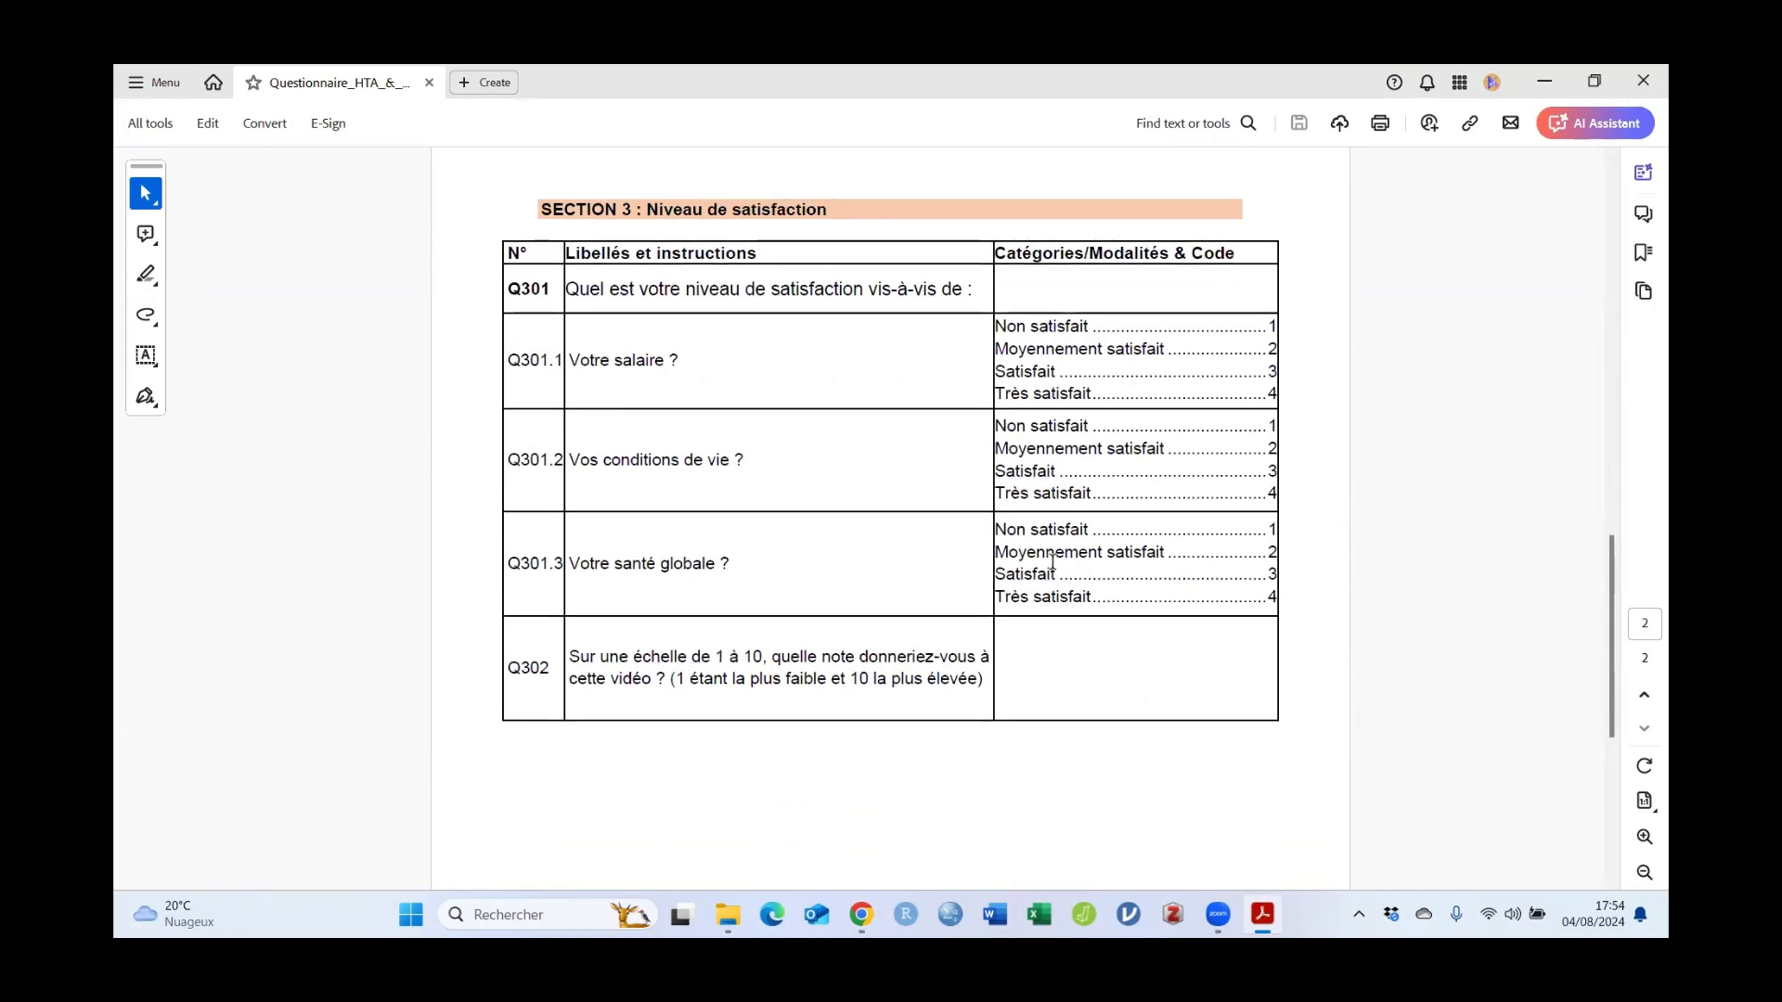
{"action": "left_click", "coordinate": [861, 915]}
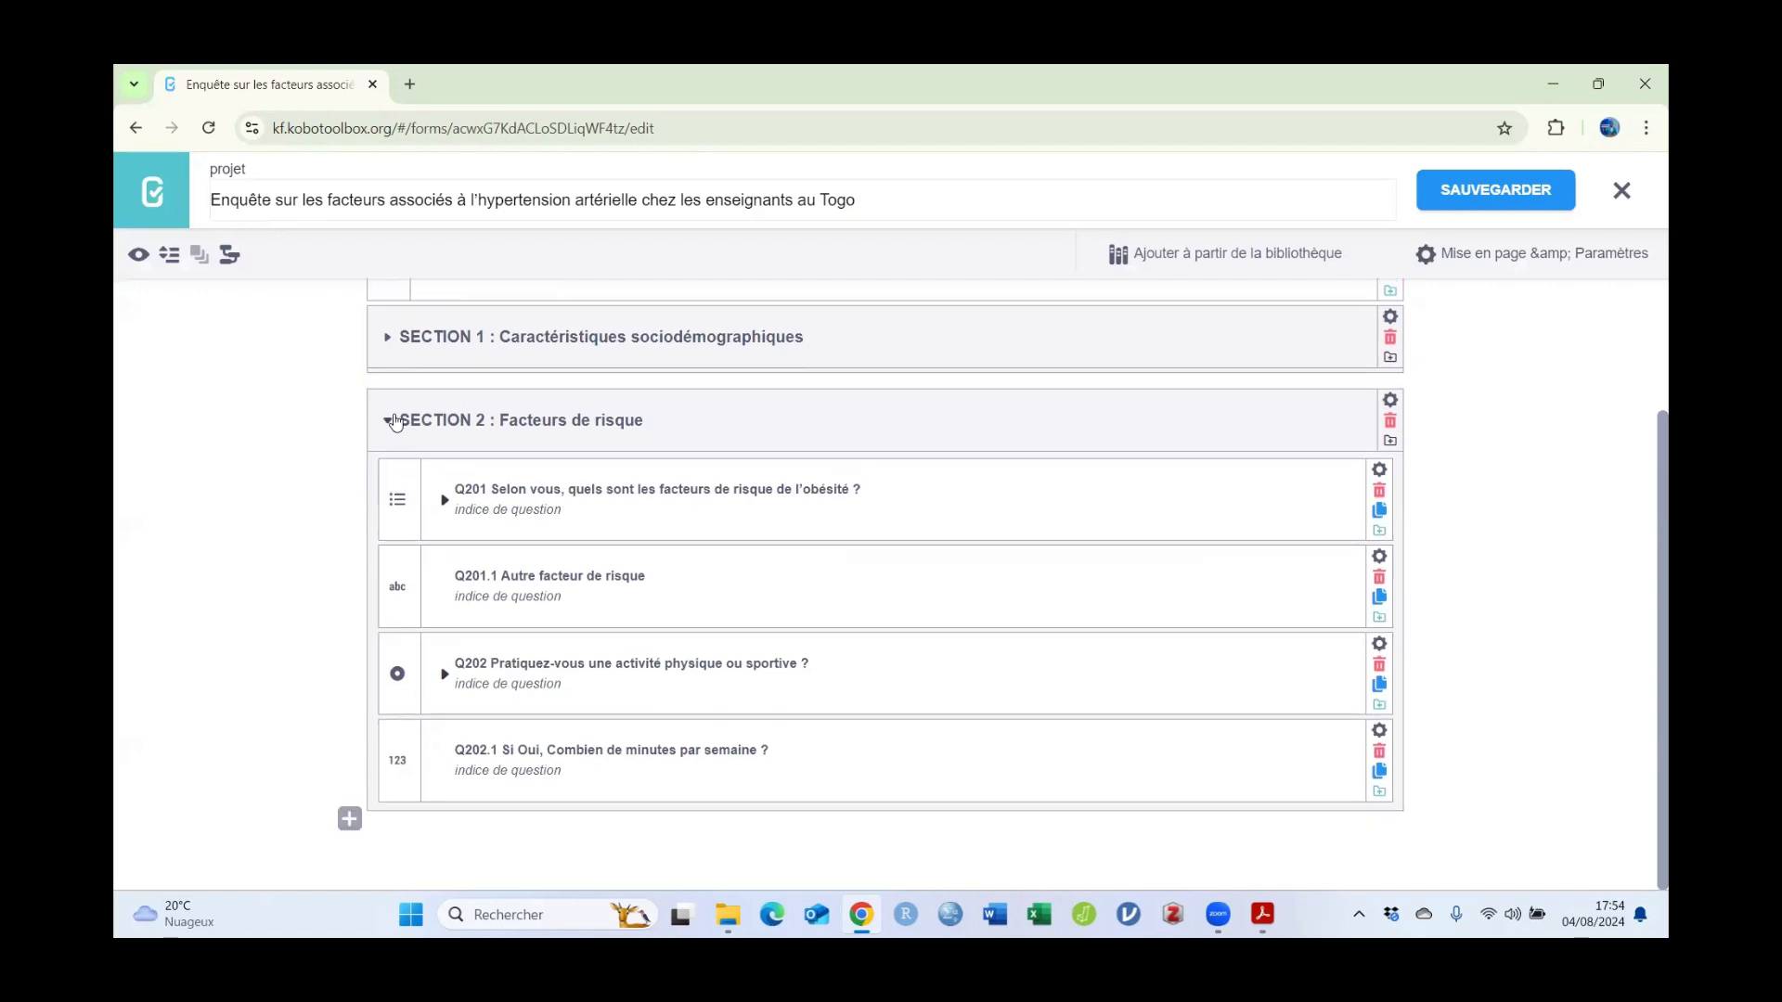
{"action": "left_click", "coordinate": [388, 419]}
Step: Switch to the PDF questionnaire and examine the Q301.1 to Q301.3 sub-questions and their satisfaction options
{"action": "left_click", "coordinate": [1262, 915]}
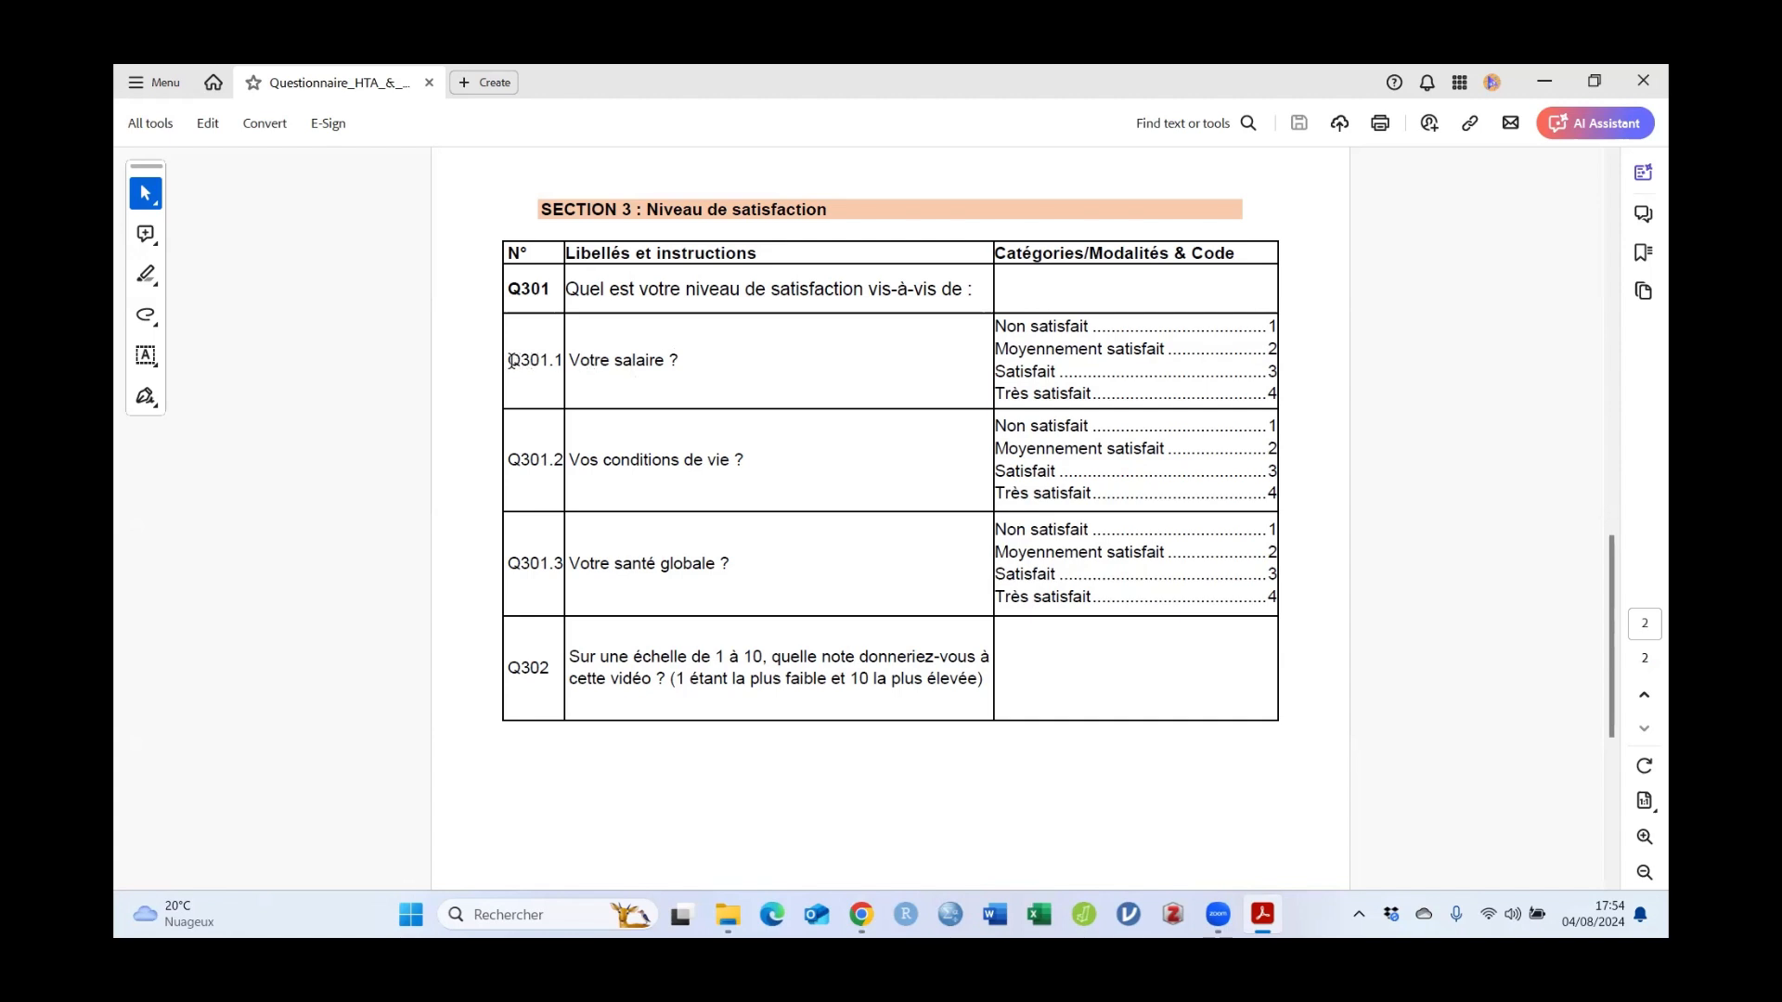
{"action": "mouse_move", "coordinate": [512, 360]}
{"action": "left_mouse_down"}
{"action": "mouse_move", "coordinate": [732, 562]}
{"action": "mouse_move", "coordinate": [991, 590]}
{"action": "mouse_move", "coordinate": [1064, 576]}
{"action": "mouse_move", "coordinate": [1148, 610]}
{"action": "mouse_move", "coordinate": [1279, 598]}
{"action": "left_mouse_up"}
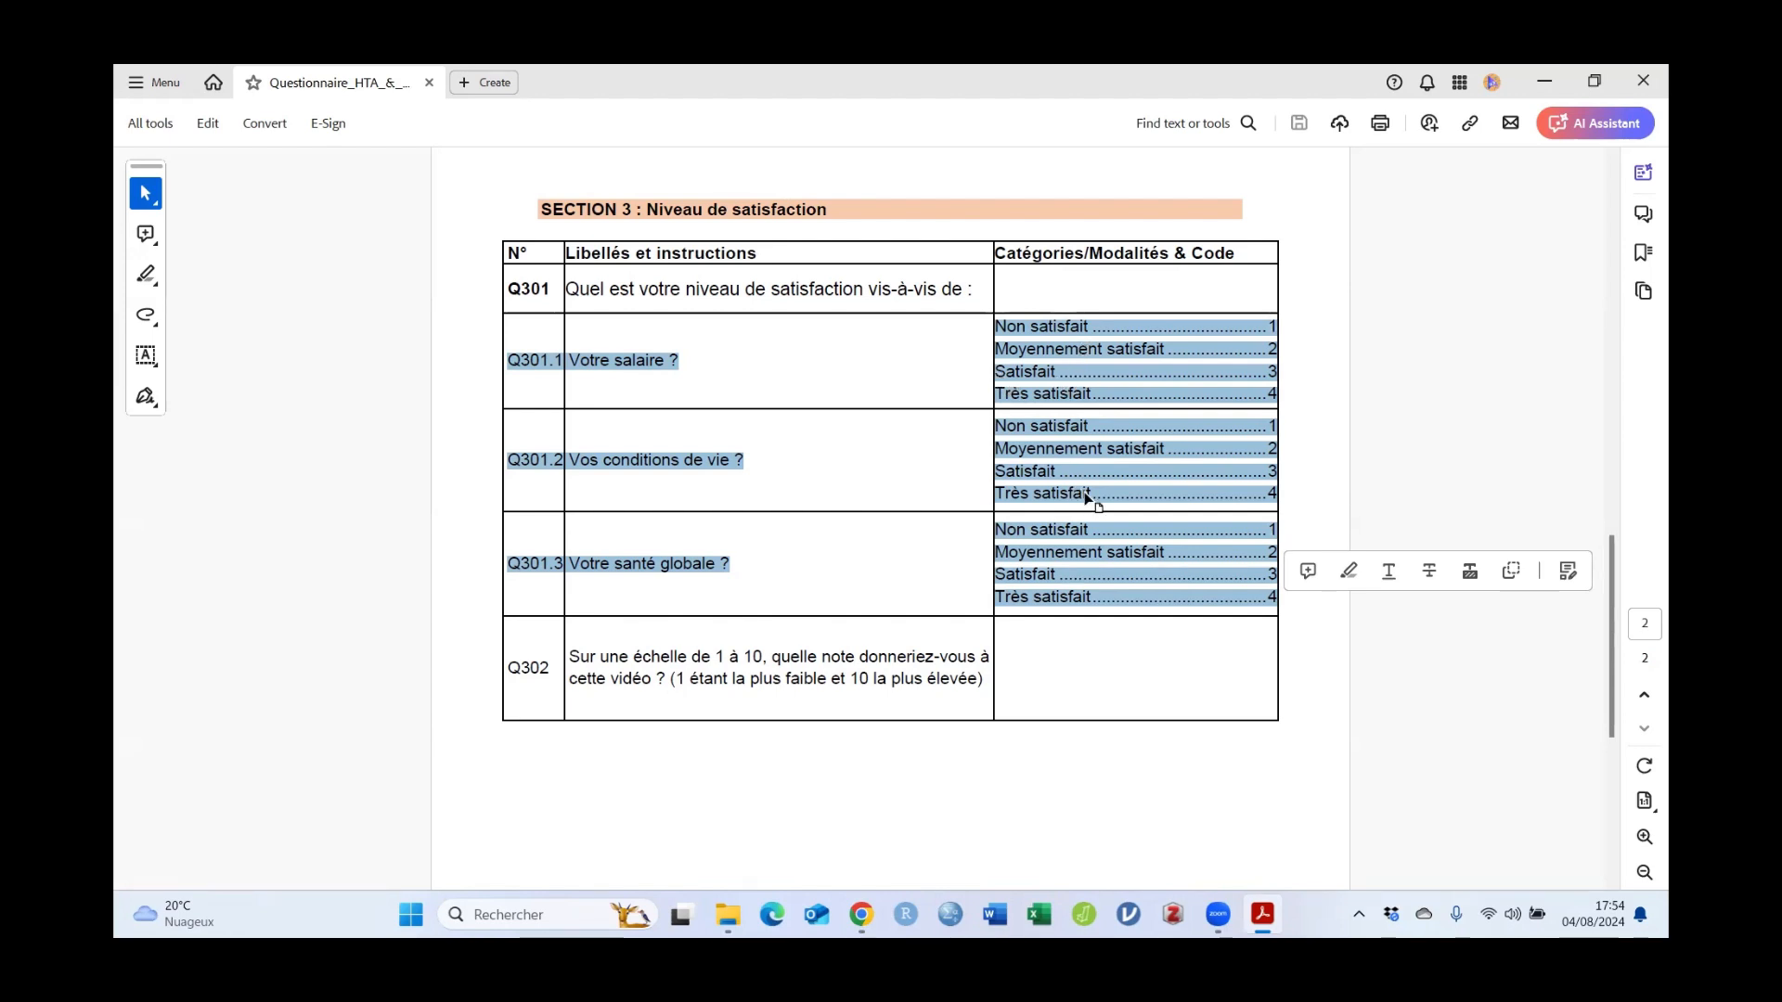
{"action": "left_click", "coordinate": [816, 565]}
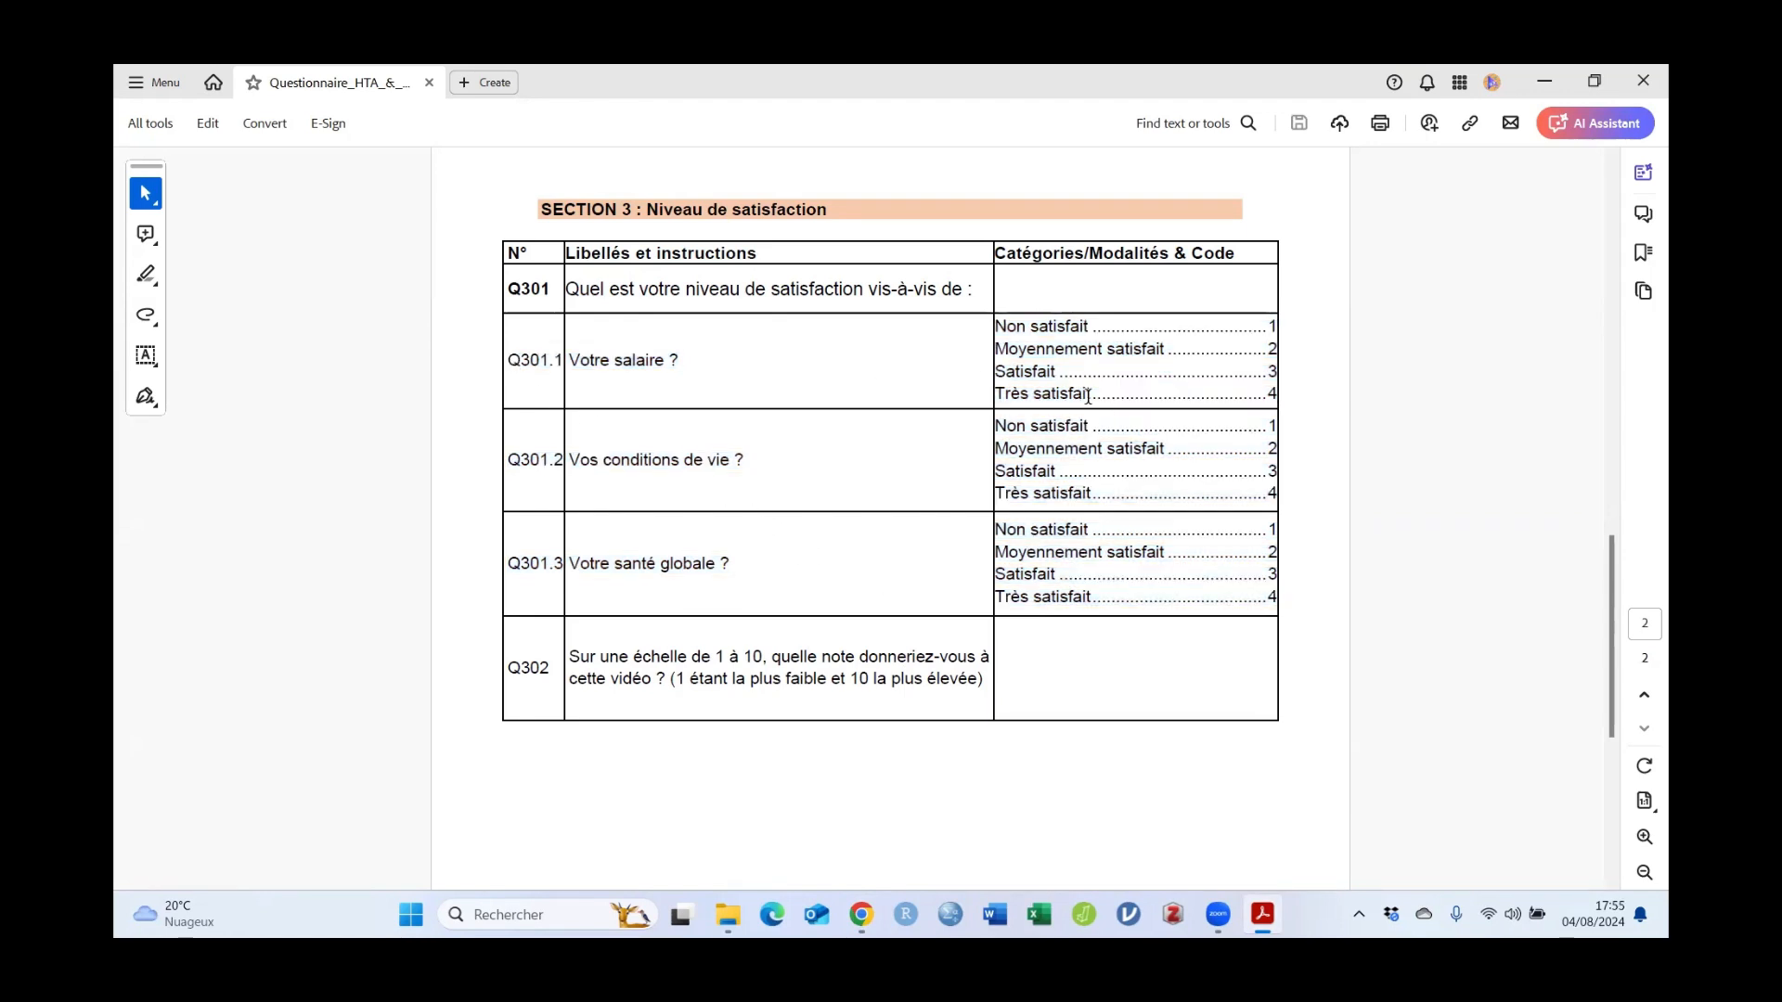
{"action": "mouse_move", "coordinate": [996, 326]}
{"action": "left_mouse_down"}
{"action": "mouse_move", "coordinate": [1059, 349]}
{"action": "mouse_move", "coordinate": [1093, 397]}
{"action": "left_mouse_up"}
{"action": "left_click", "coordinate": [1225, 660]}
Step: Copy the Q301 number and question text from the PDF questionnaire and return to the KoboToolbox form
{"action": "left_click_drag", "start_coordinate": [512, 290], "coordinate": [975, 292]}
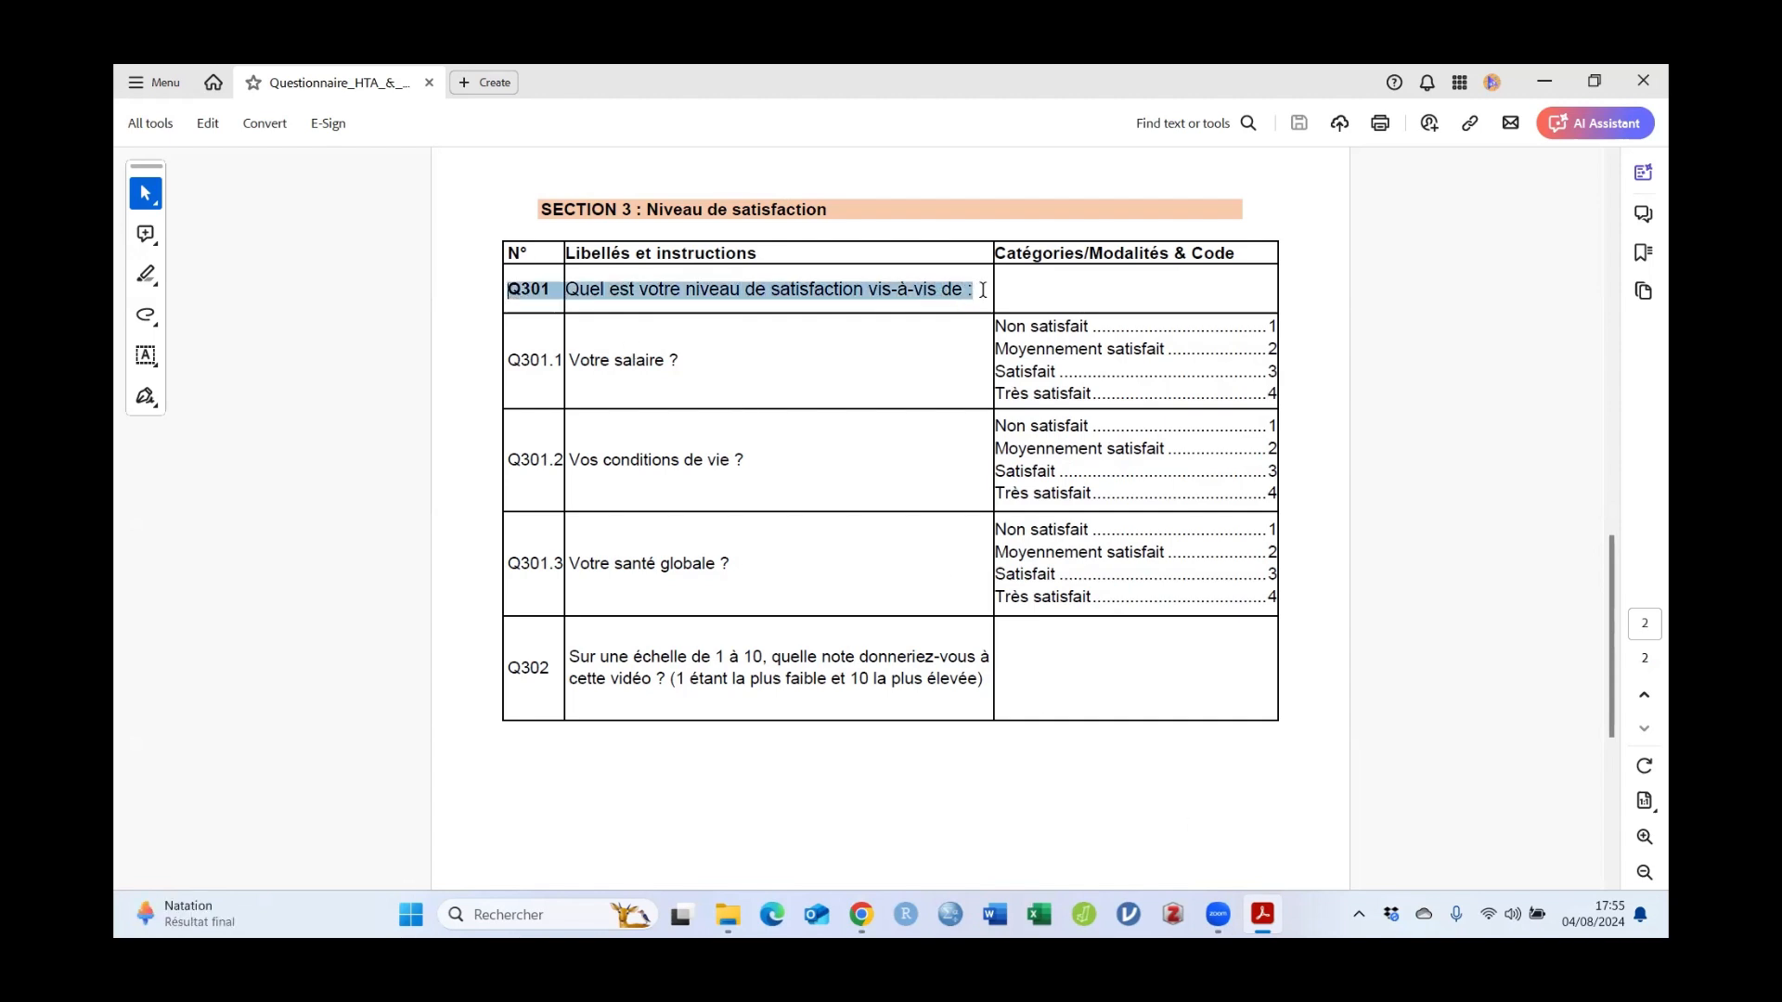
{"action": "right_click", "coordinate": [927, 292]}
{"action": "left_click", "coordinate": [964, 314]}
{"action": "left_click", "coordinate": [862, 914]}
Step: Add "Q301 Quel est votre niveau de satisfaction vis-à-vis de :" as a "Notation" question after the Section 2 group
{"action": "mouse_move", "coordinate": [477, 605]}
{"action": "left_click", "coordinate": [350, 634]}
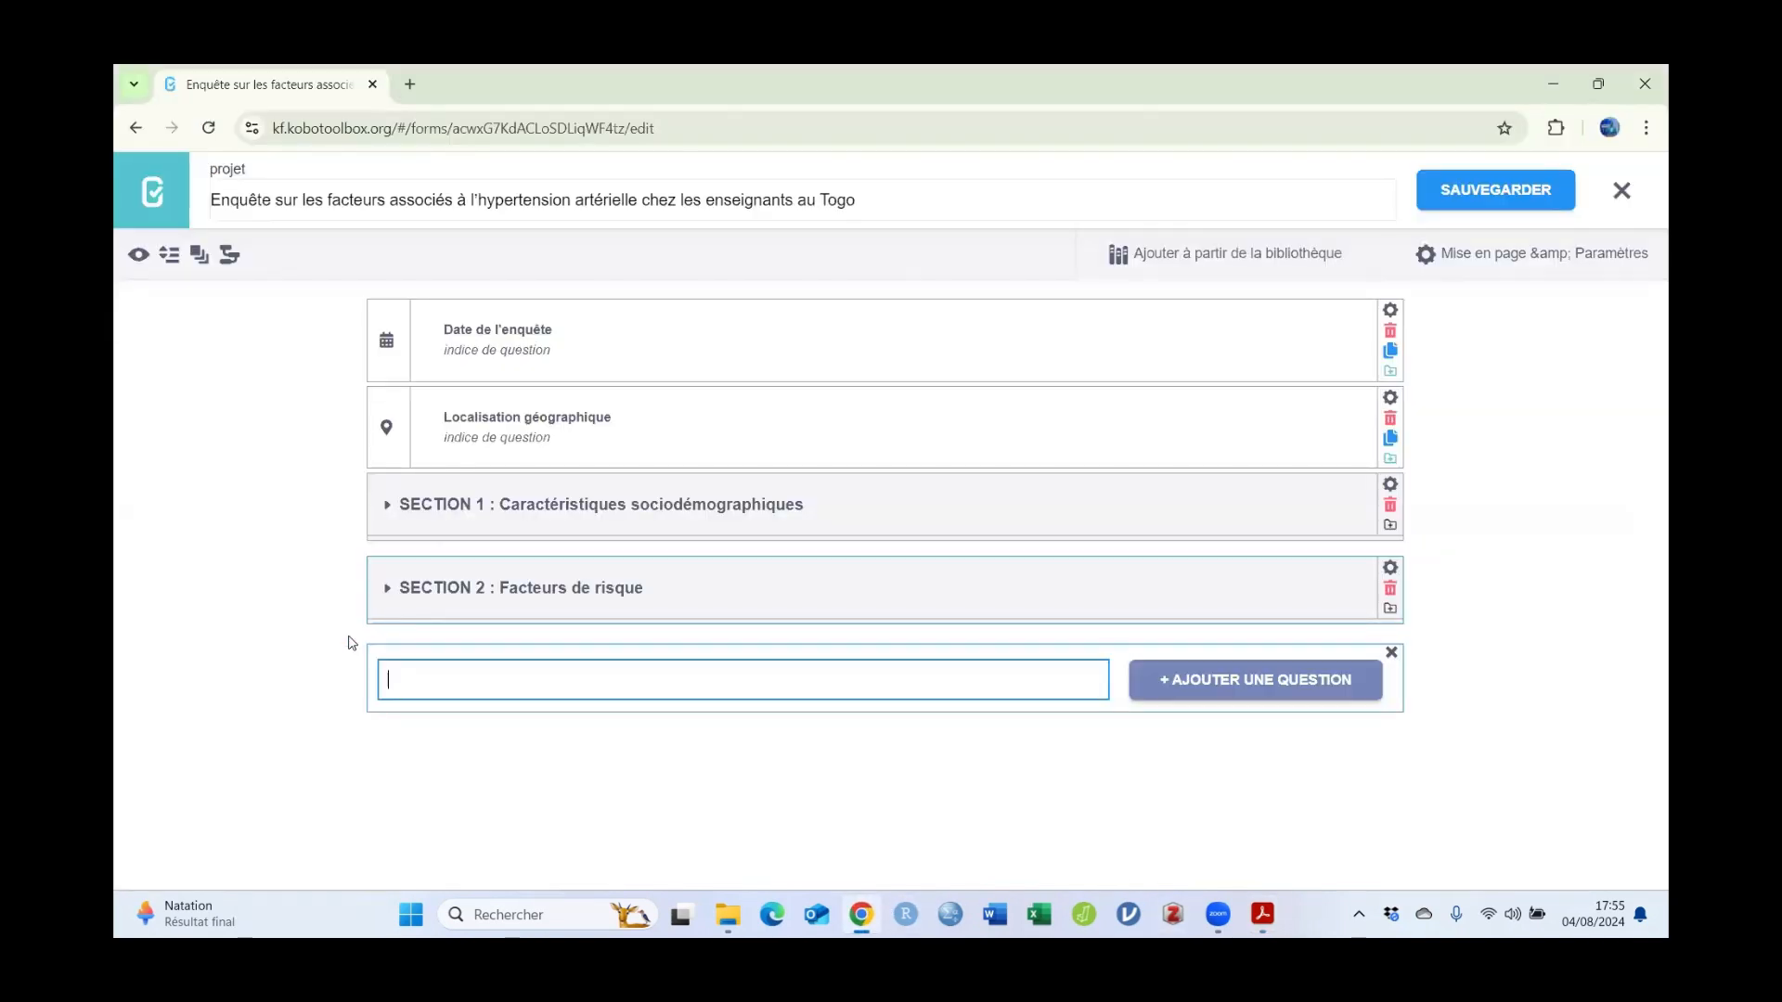
{"action": "right_click", "coordinate": [416, 675]}
{"action": "left_click", "coordinate": [498, 409]}
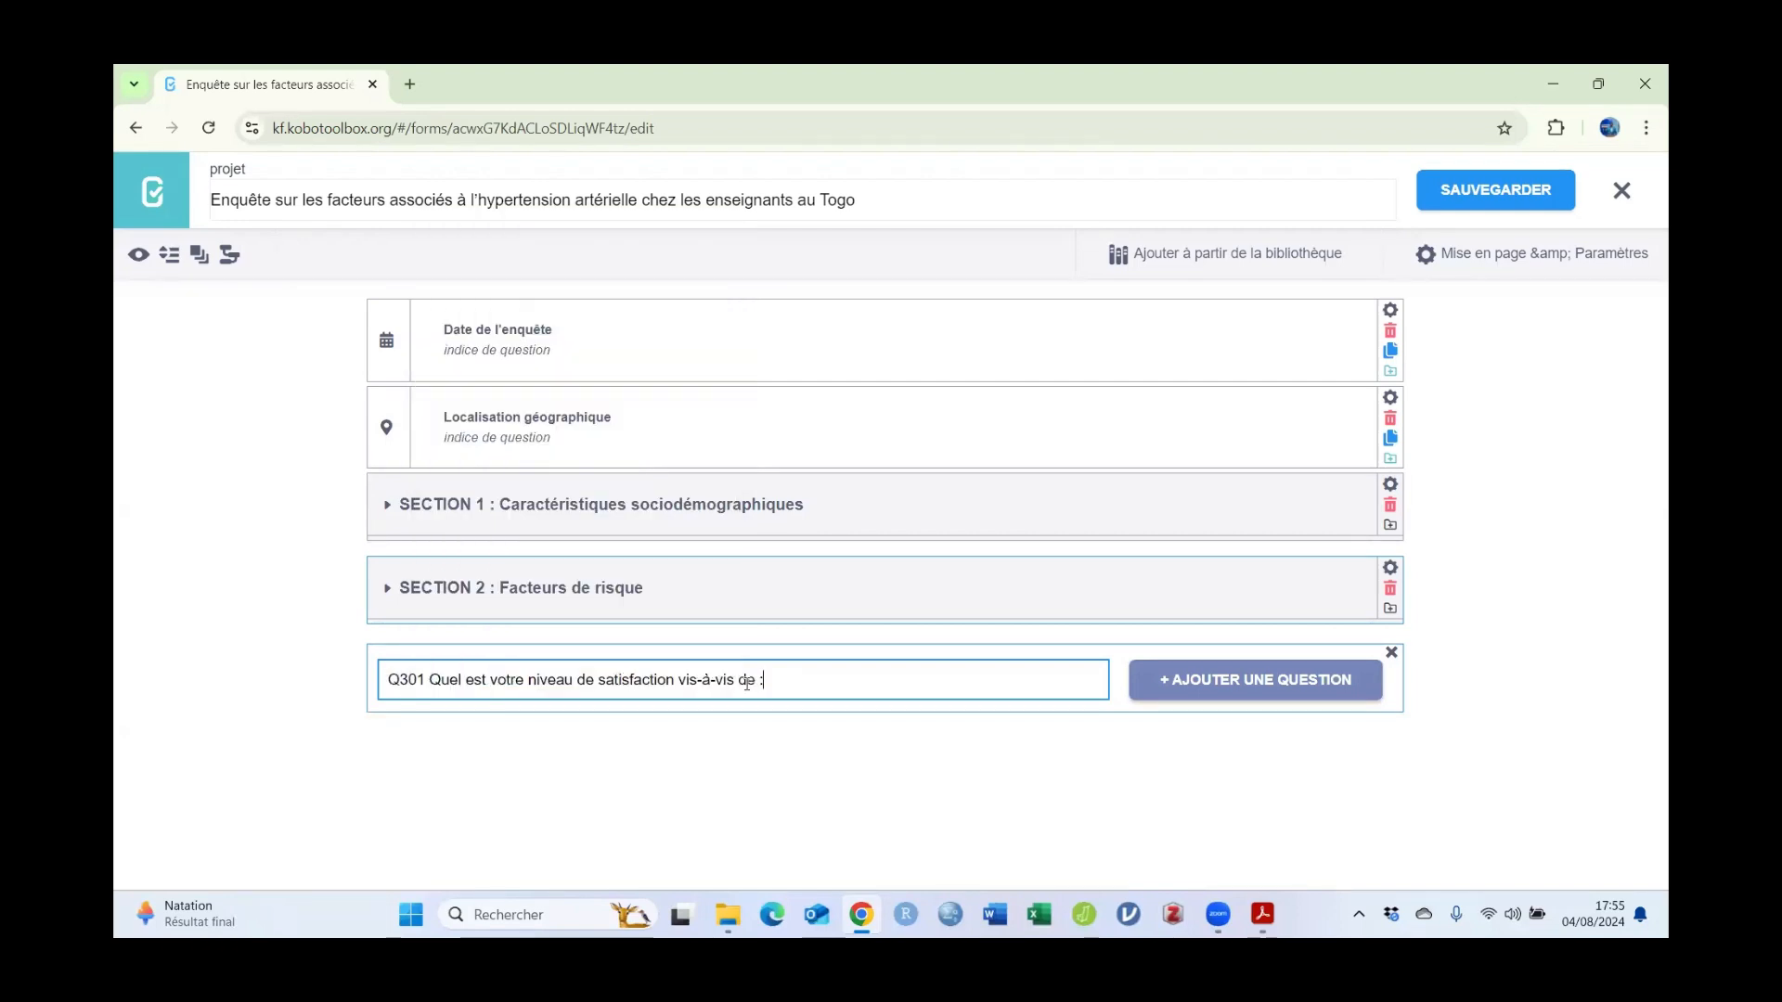
{"action": "left_click", "coordinate": [1262, 692]}
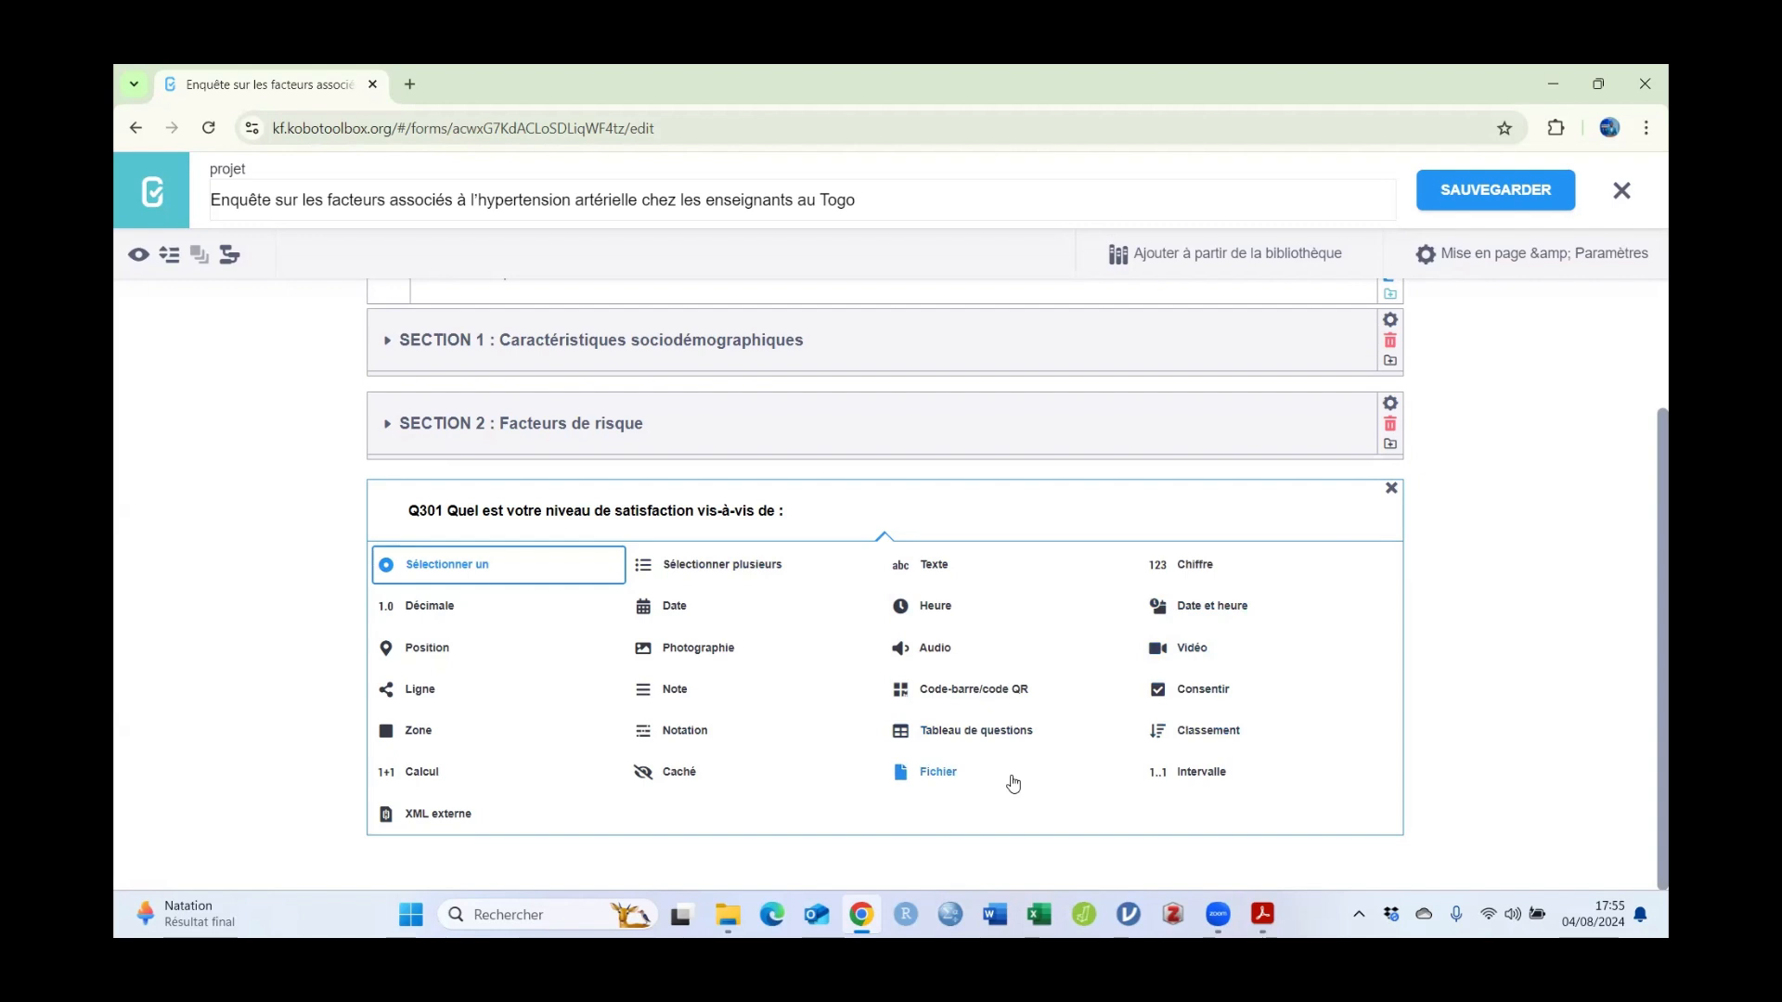
{"action": "left_click", "coordinate": [688, 738]}
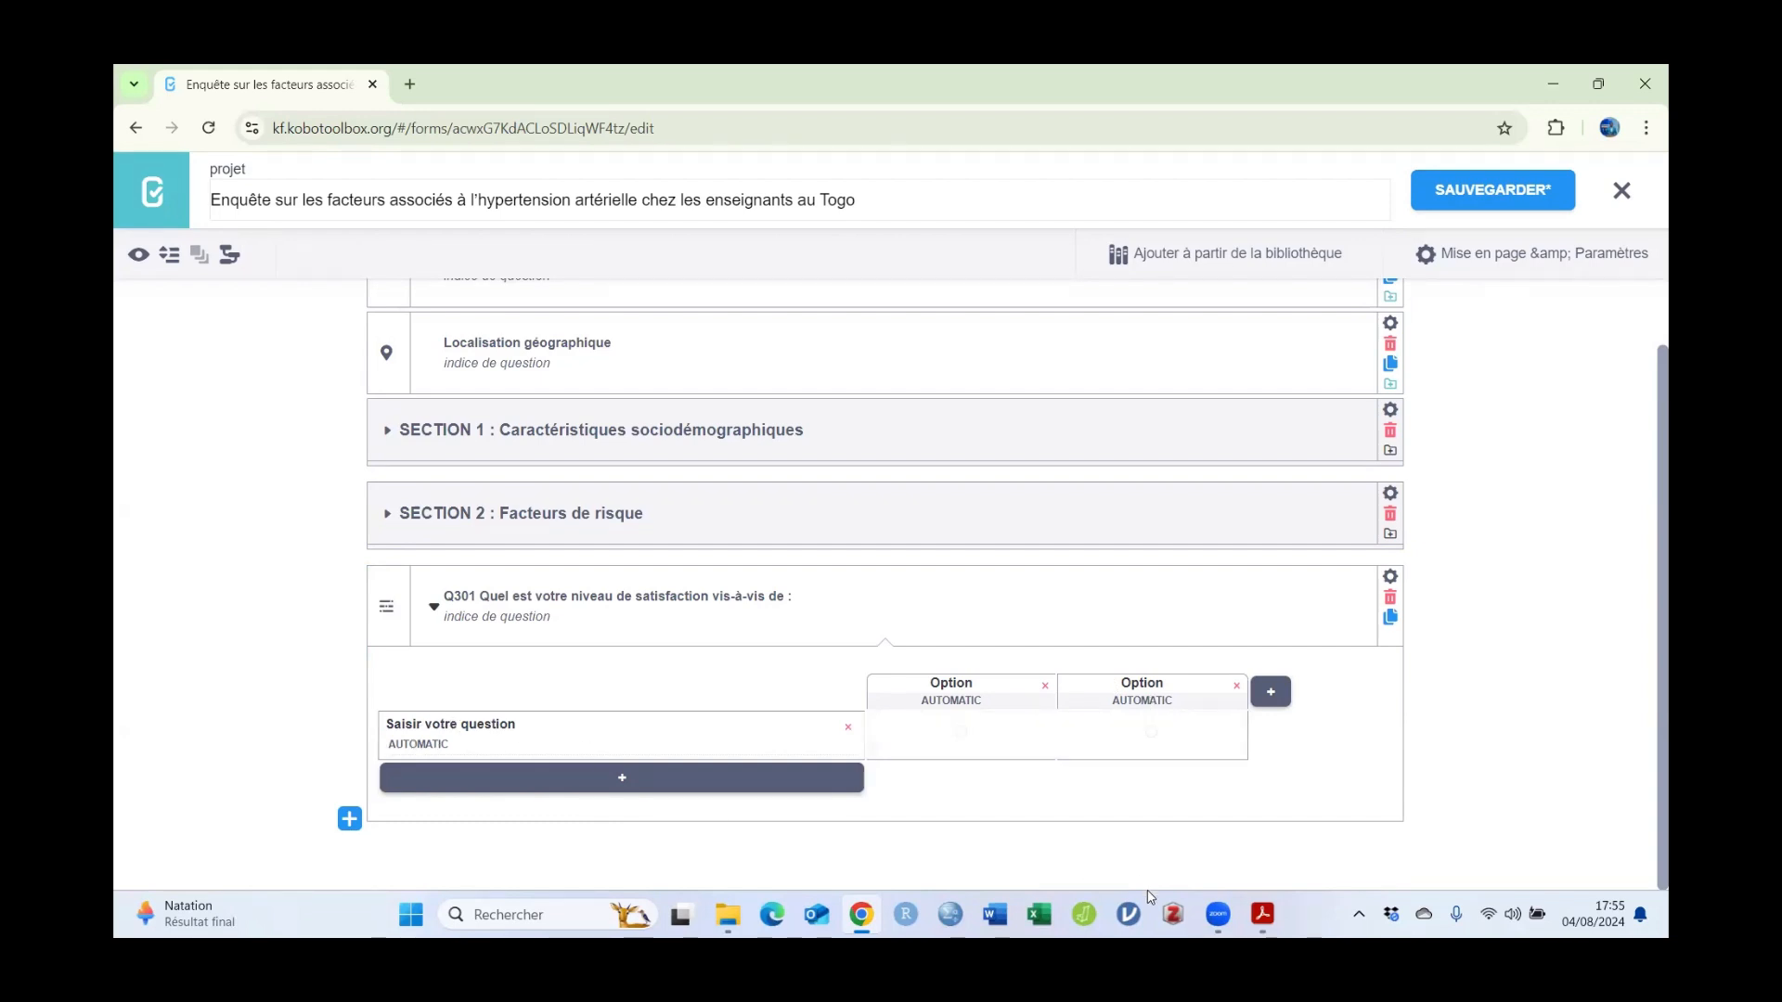
Step: Copy "Votre salaire ?" from the PDF questionnaire and use it as the first row of the Q301 rating question in KoboToolbox
{"action": "left_click", "coordinate": [1262, 914]}
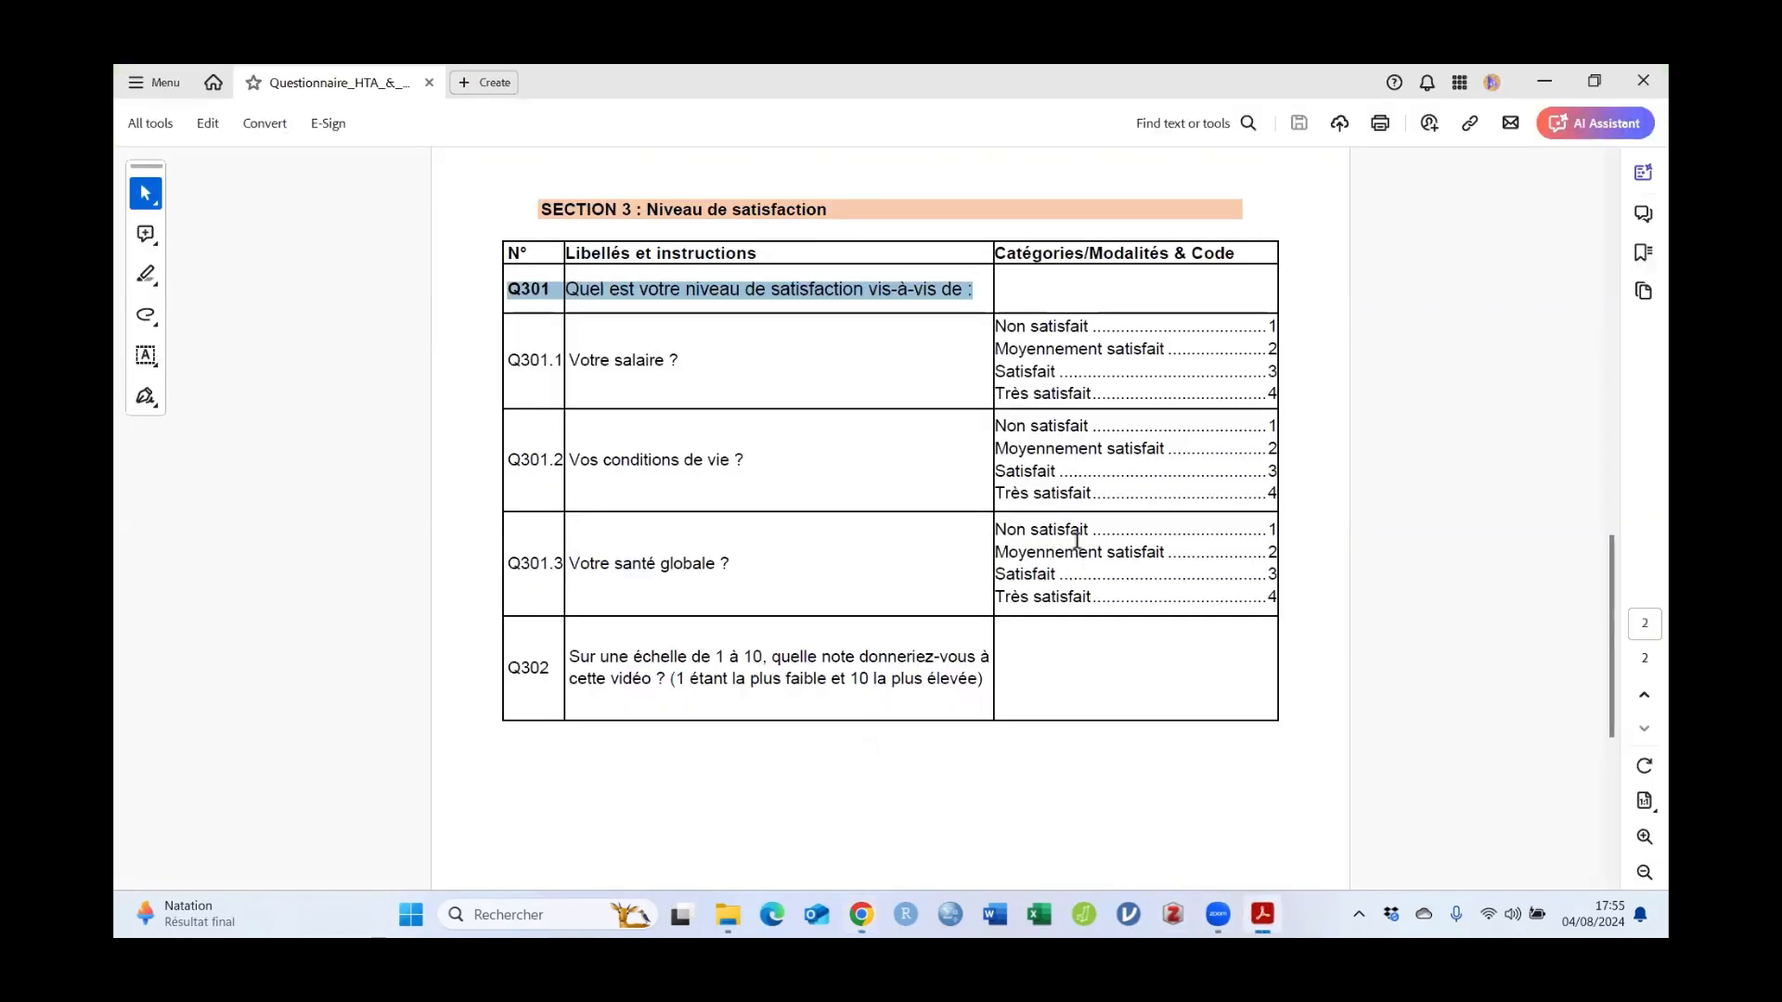
{"action": "left_click_drag", "start_coordinate": [571, 356], "coordinate": [665, 371]}
{"action": "right_click", "coordinate": [664, 370]}
{"action": "left_click", "coordinate": [703, 386]}
{"action": "left_click", "coordinate": [1257, 910]}
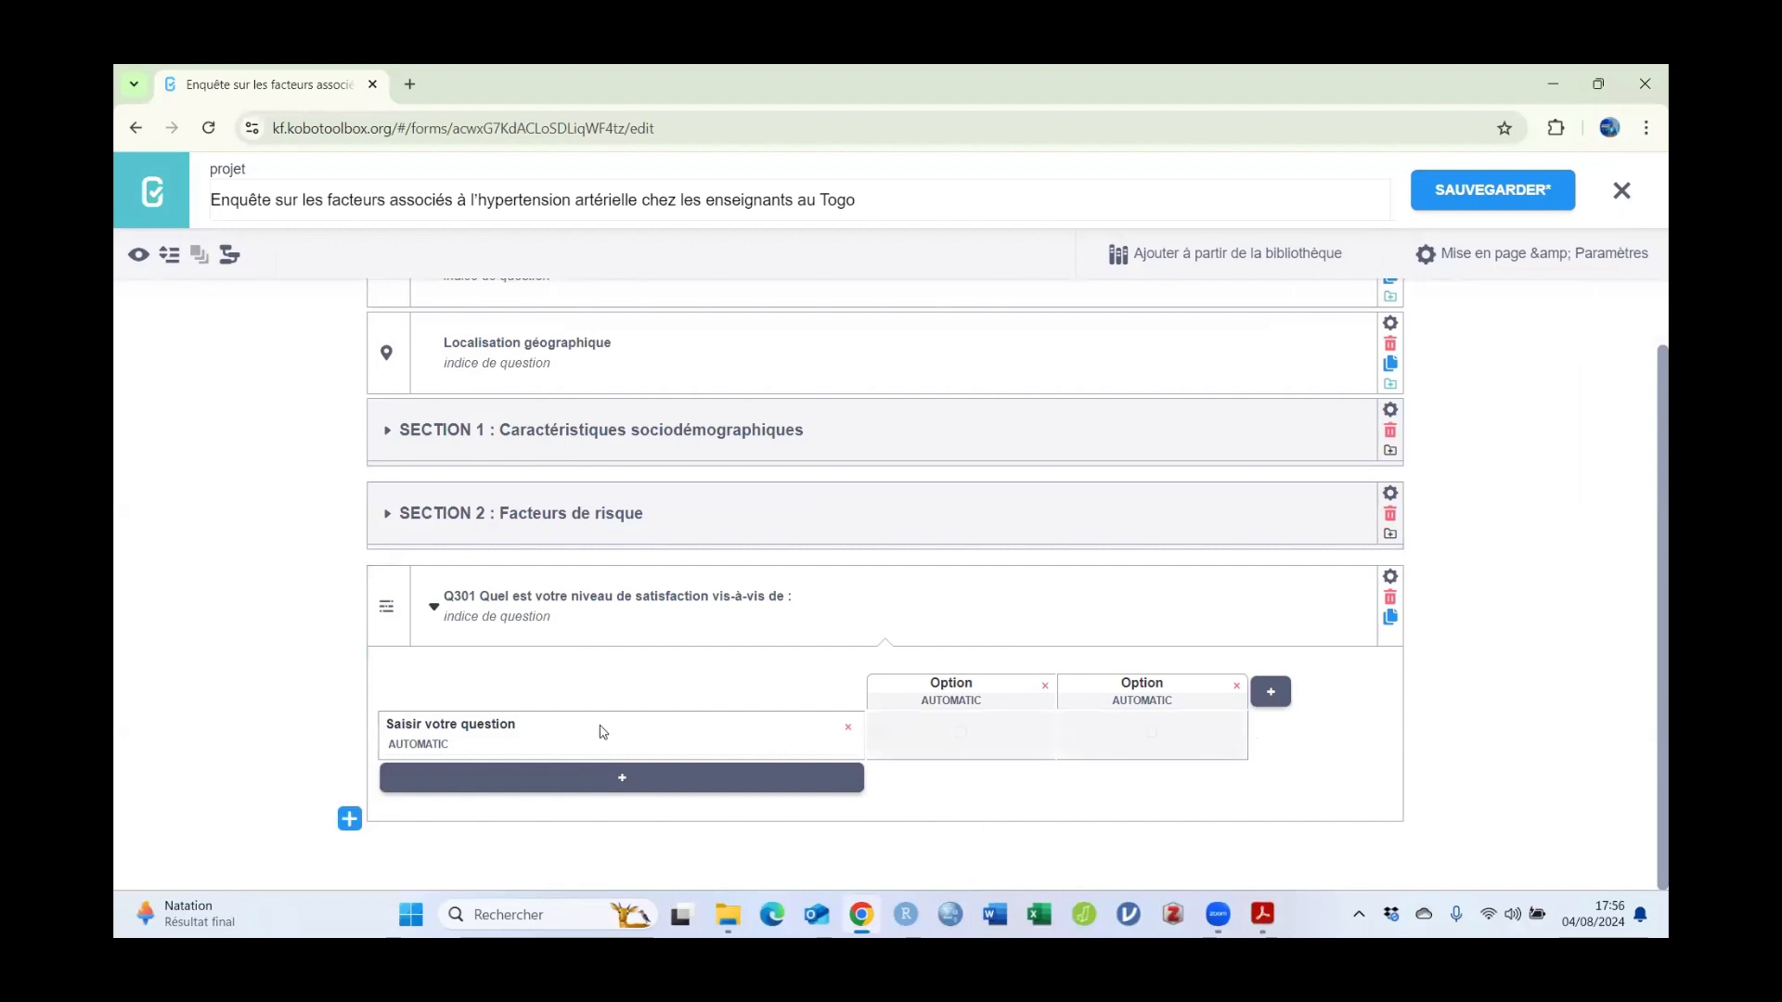
{"action": "left_click", "coordinate": [461, 726]}
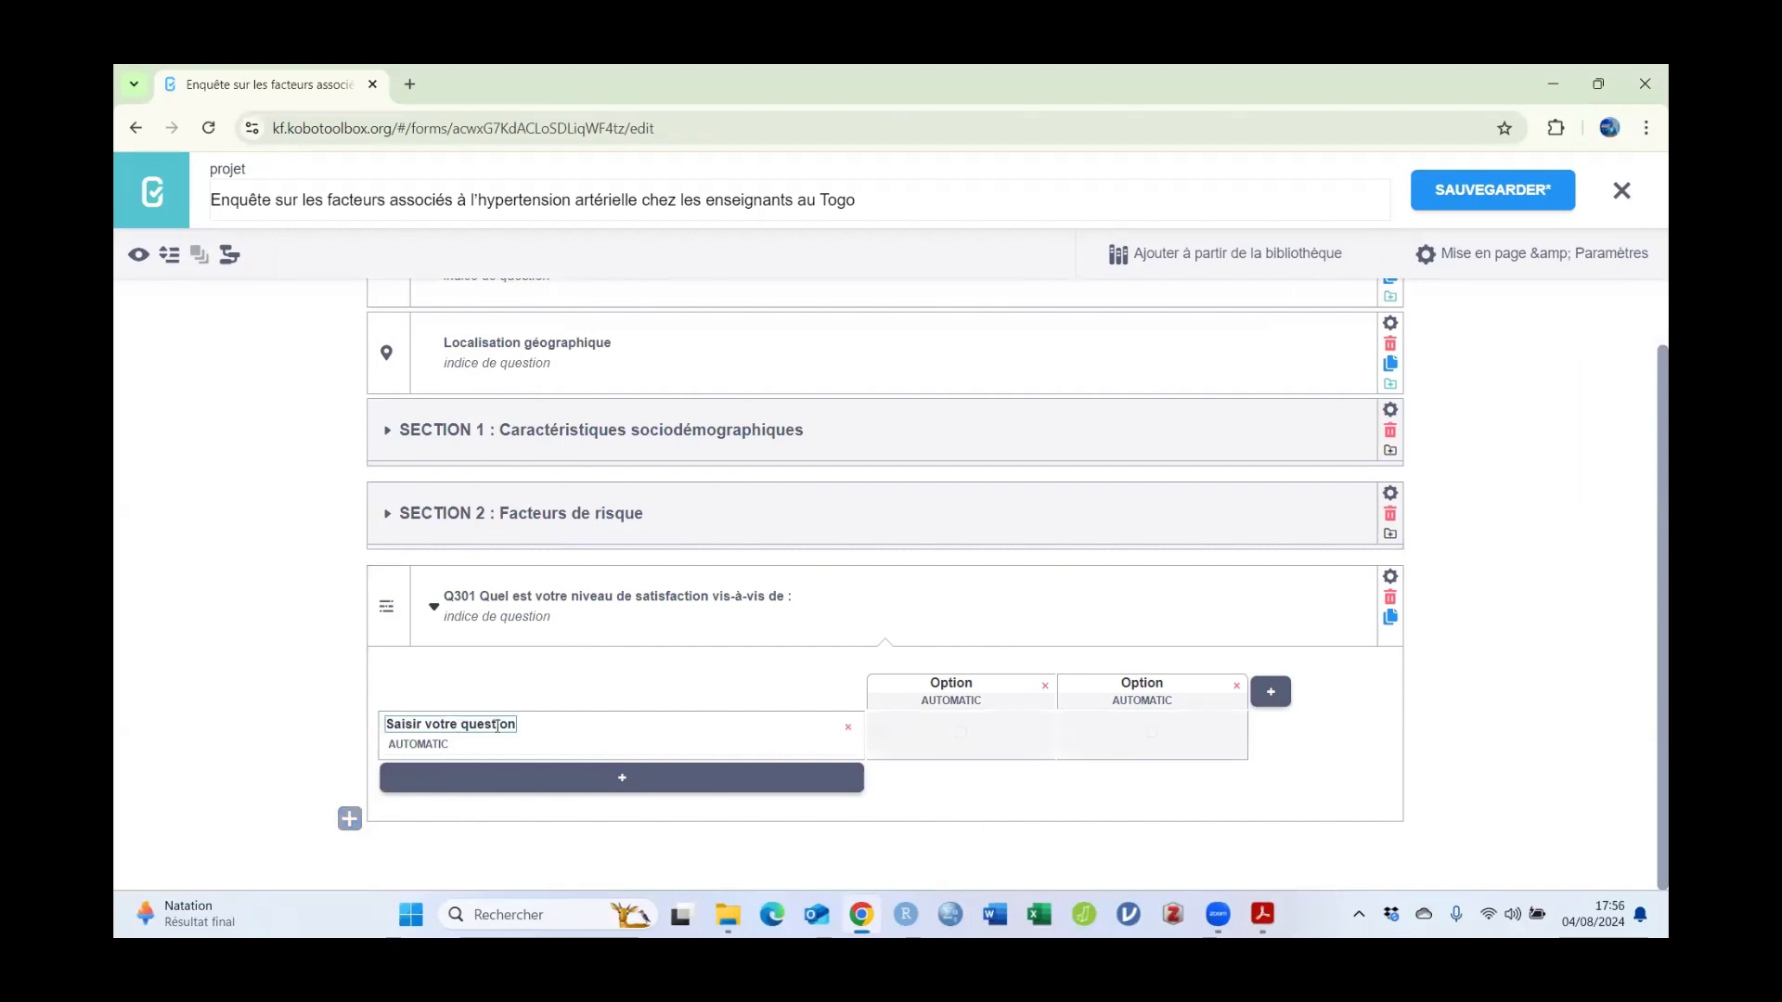
{"action": "triple_click", "coordinate": [498, 726]}
{"action": "key", "text": "ctrl+v"}
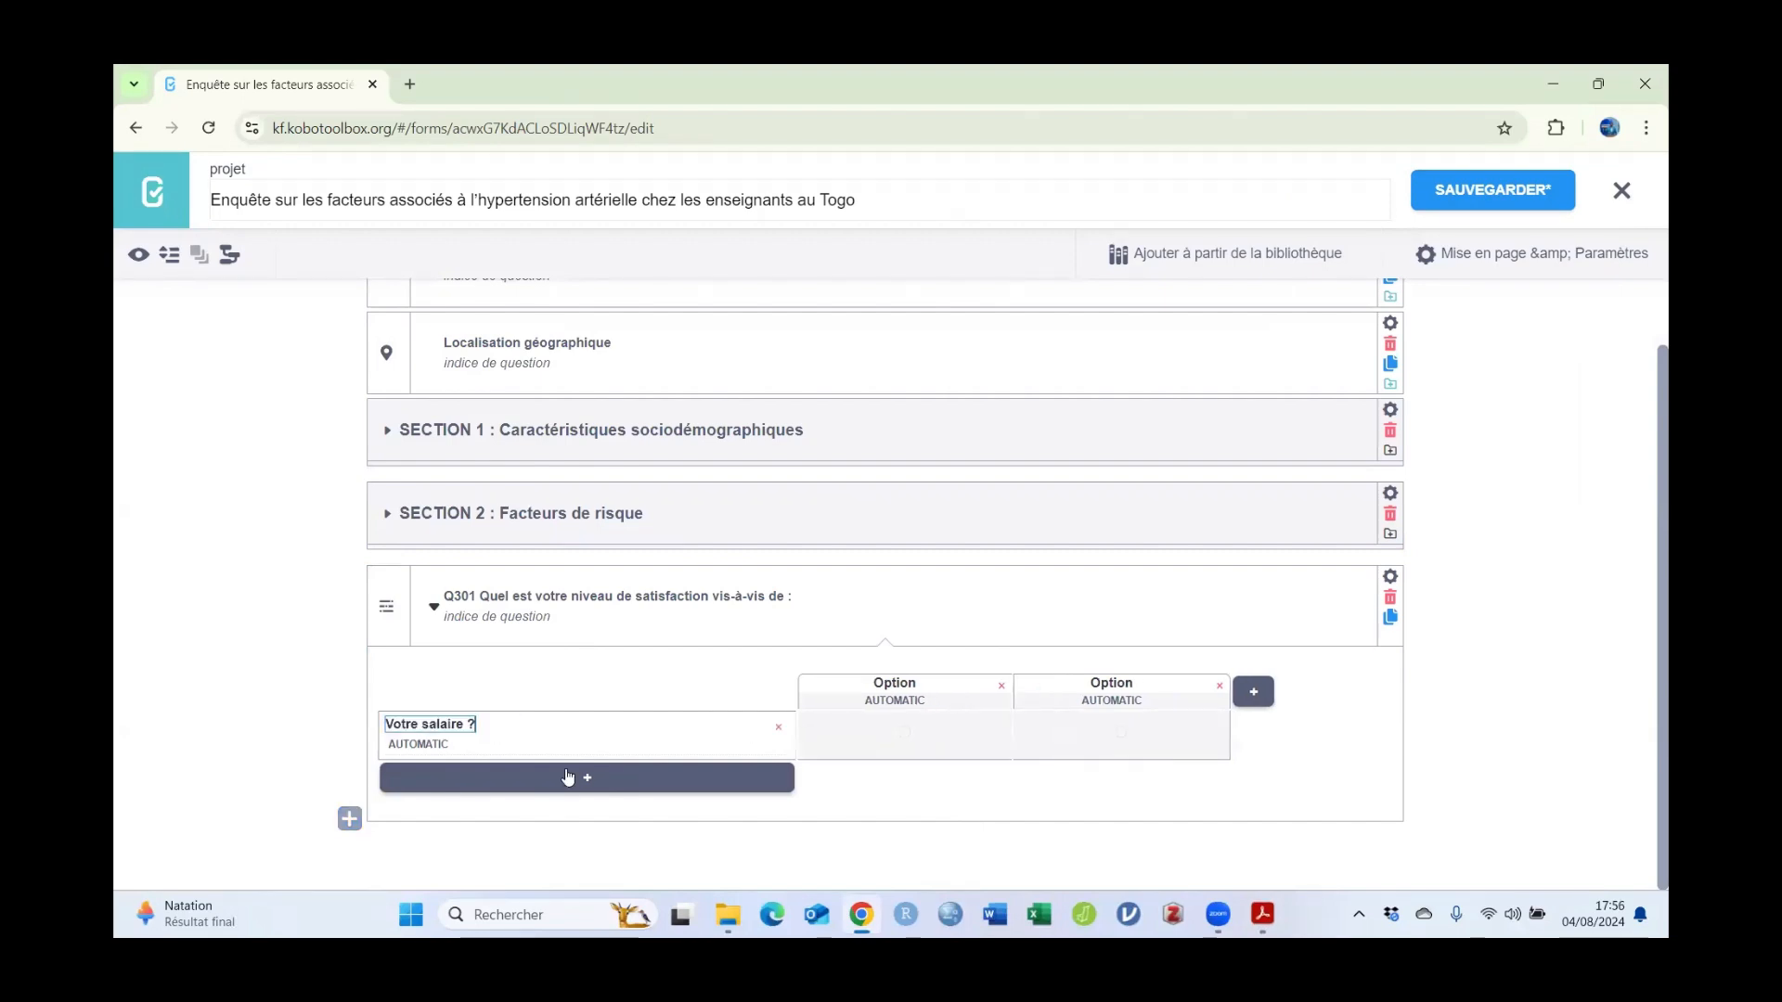
Step: Copy the option "Non satisfait" from the Q301.1 row of the PDF questionnaire and return to the KoboToolbox form
{"action": "left_click", "coordinate": [1111, 723]}
{"action": "key", "text": "alt+Tab"}
{"action": "left_click_drag", "start_coordinate": [998, 327], "coordinate": [1069, 329]}
{"action": "right_click", "coordinate": [1072, 331]}
{"action": "left_click", "coordinate": [1086, 347]}
{"action": "key", "text": "alt+Tab"}
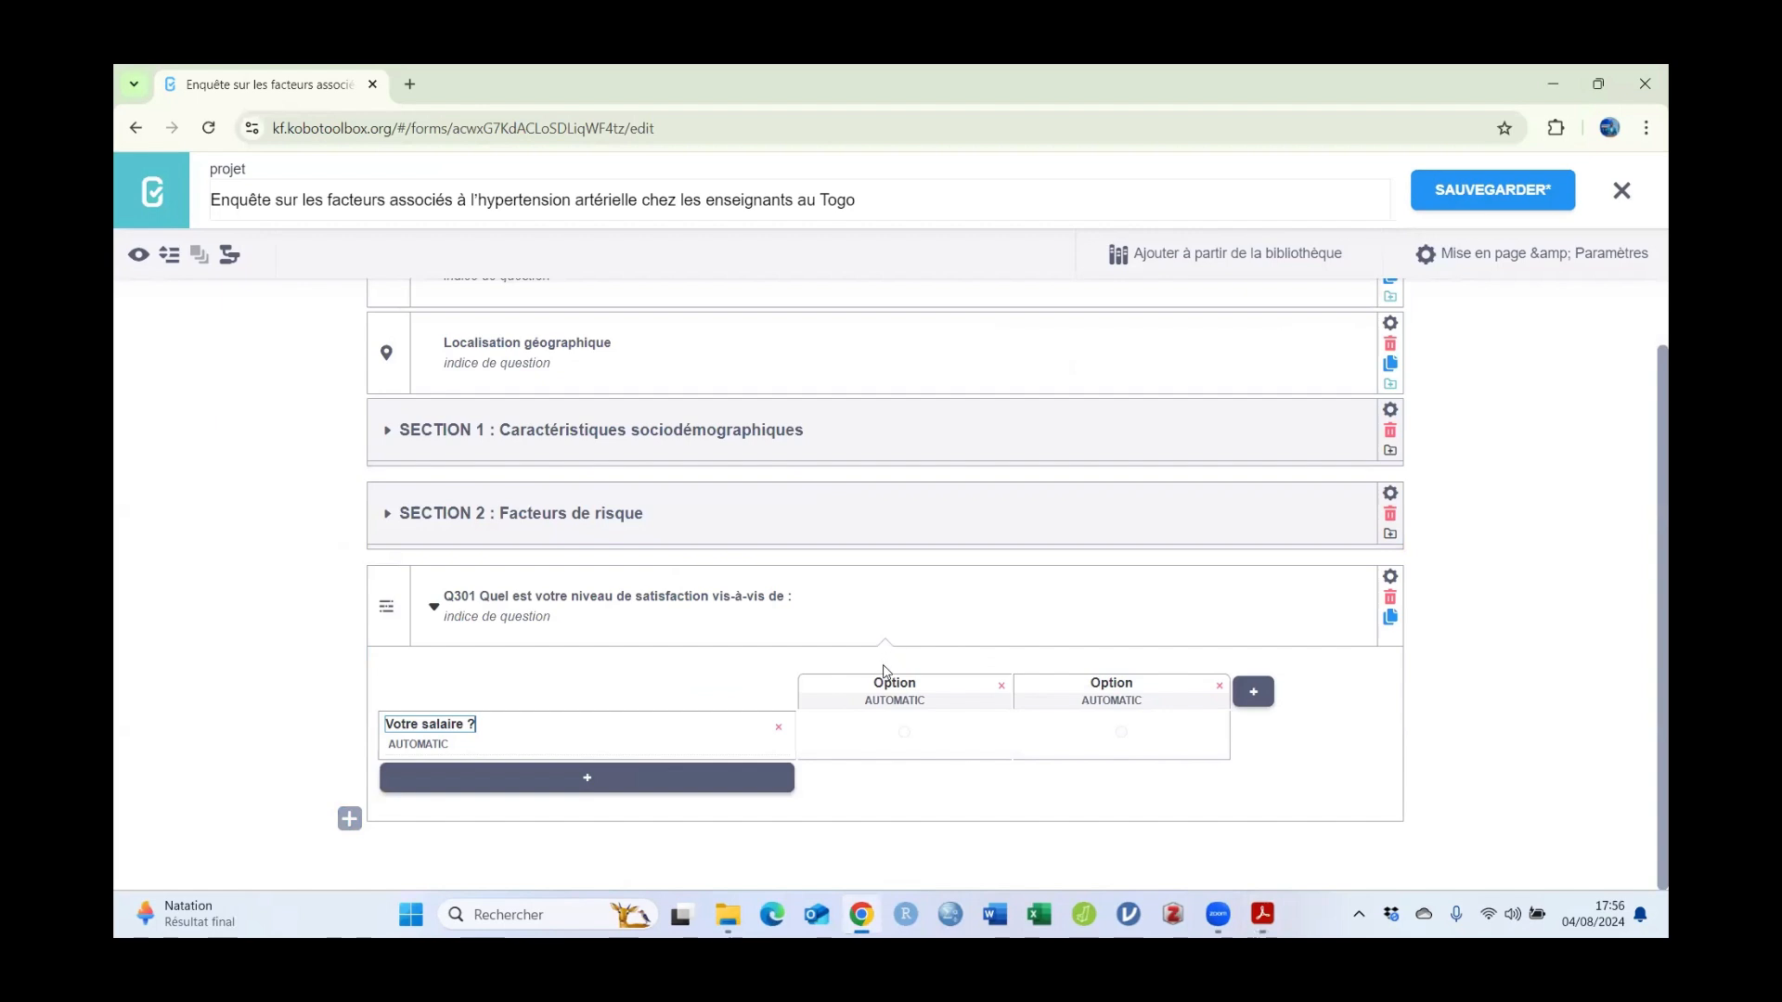
Step: Paste "Non satisfait" as the label of the first option column in the Q301 rating question
{"action": "left_click", "coordinate": [892, 682]}
{"action": "key", "text": "ctrl+v"}
{"action": "key", "text": "alt+Tab"}
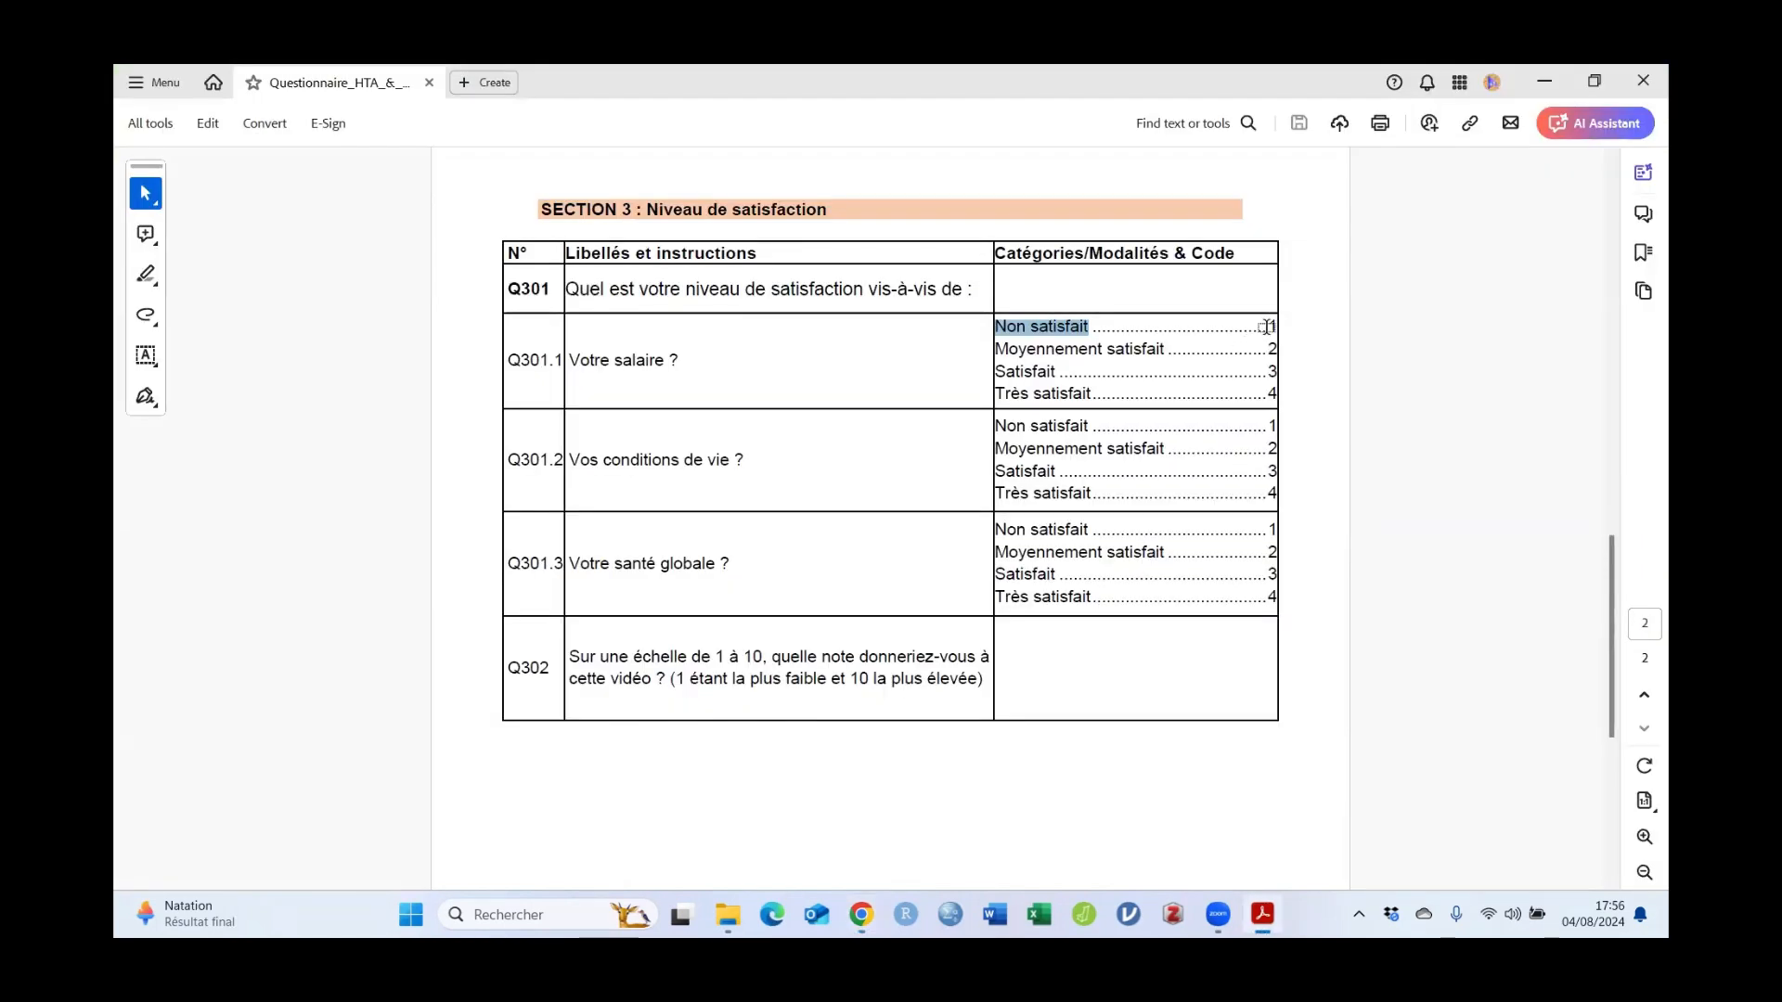
{"action": "key", "text": "alt+Tab"}
{"action": "left_click", "coordinate": [884, 703]}
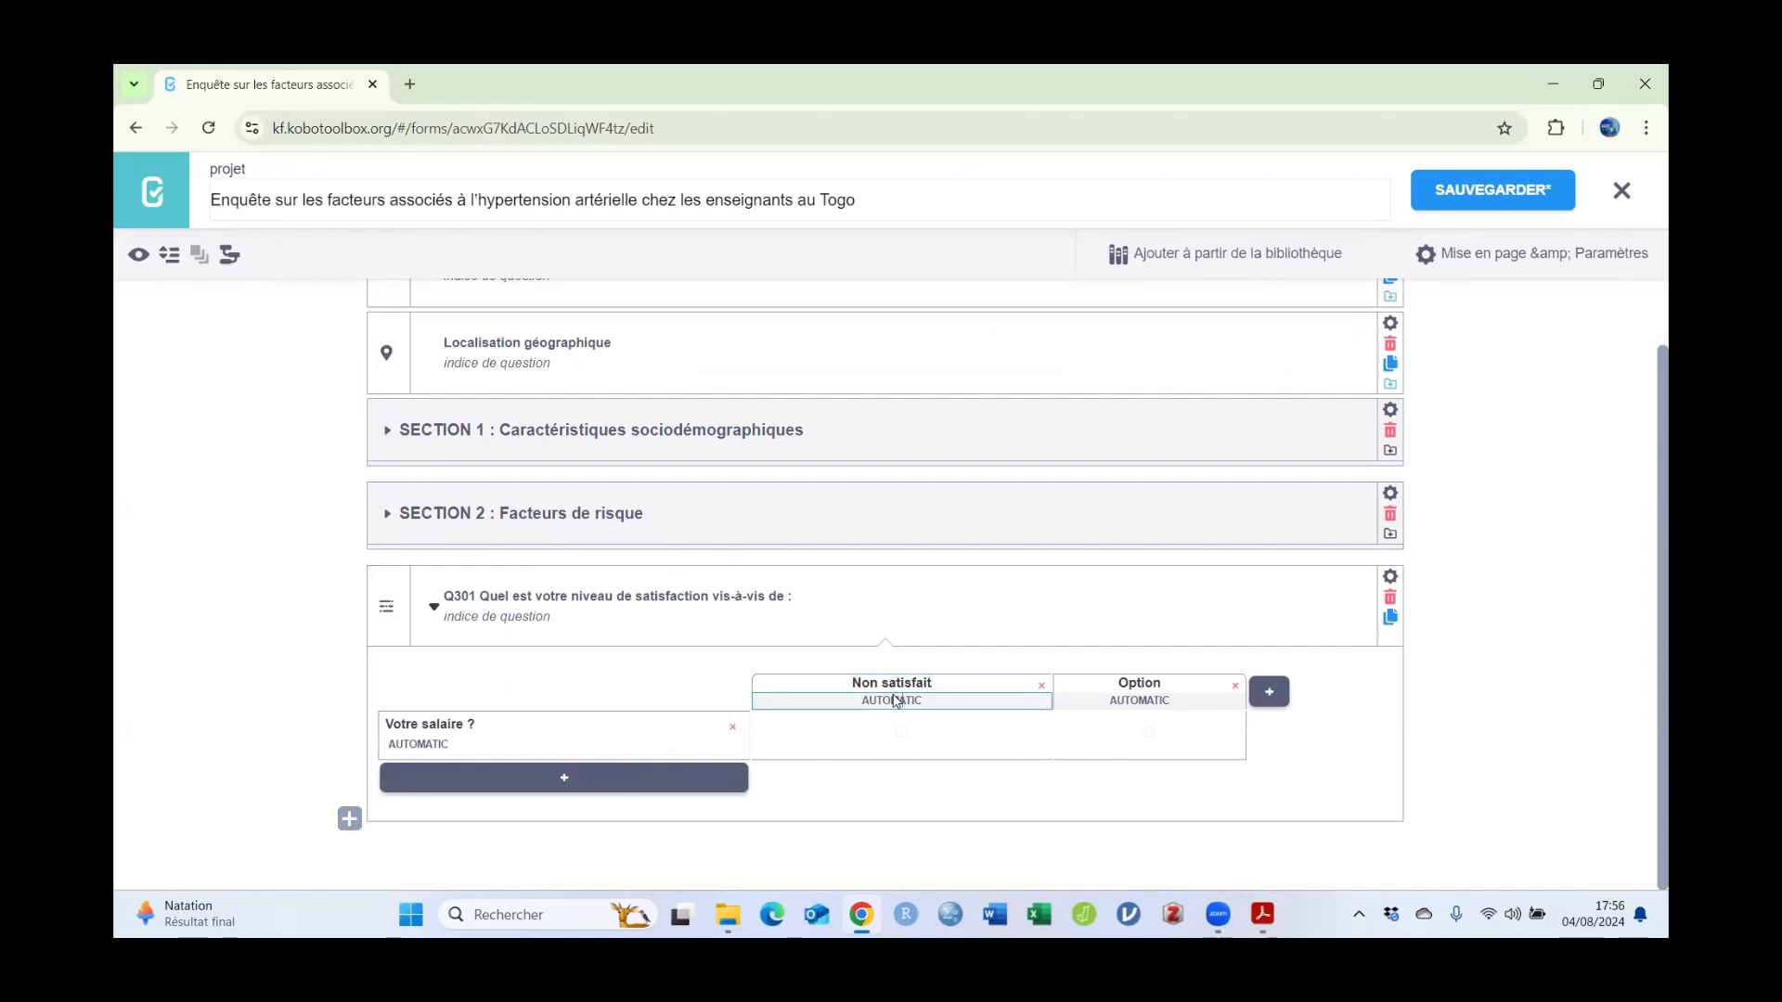
{"action": "left_click", "coordinate": [962, 687]}
{"action": "left_click", "coordinate": [898, 703]}
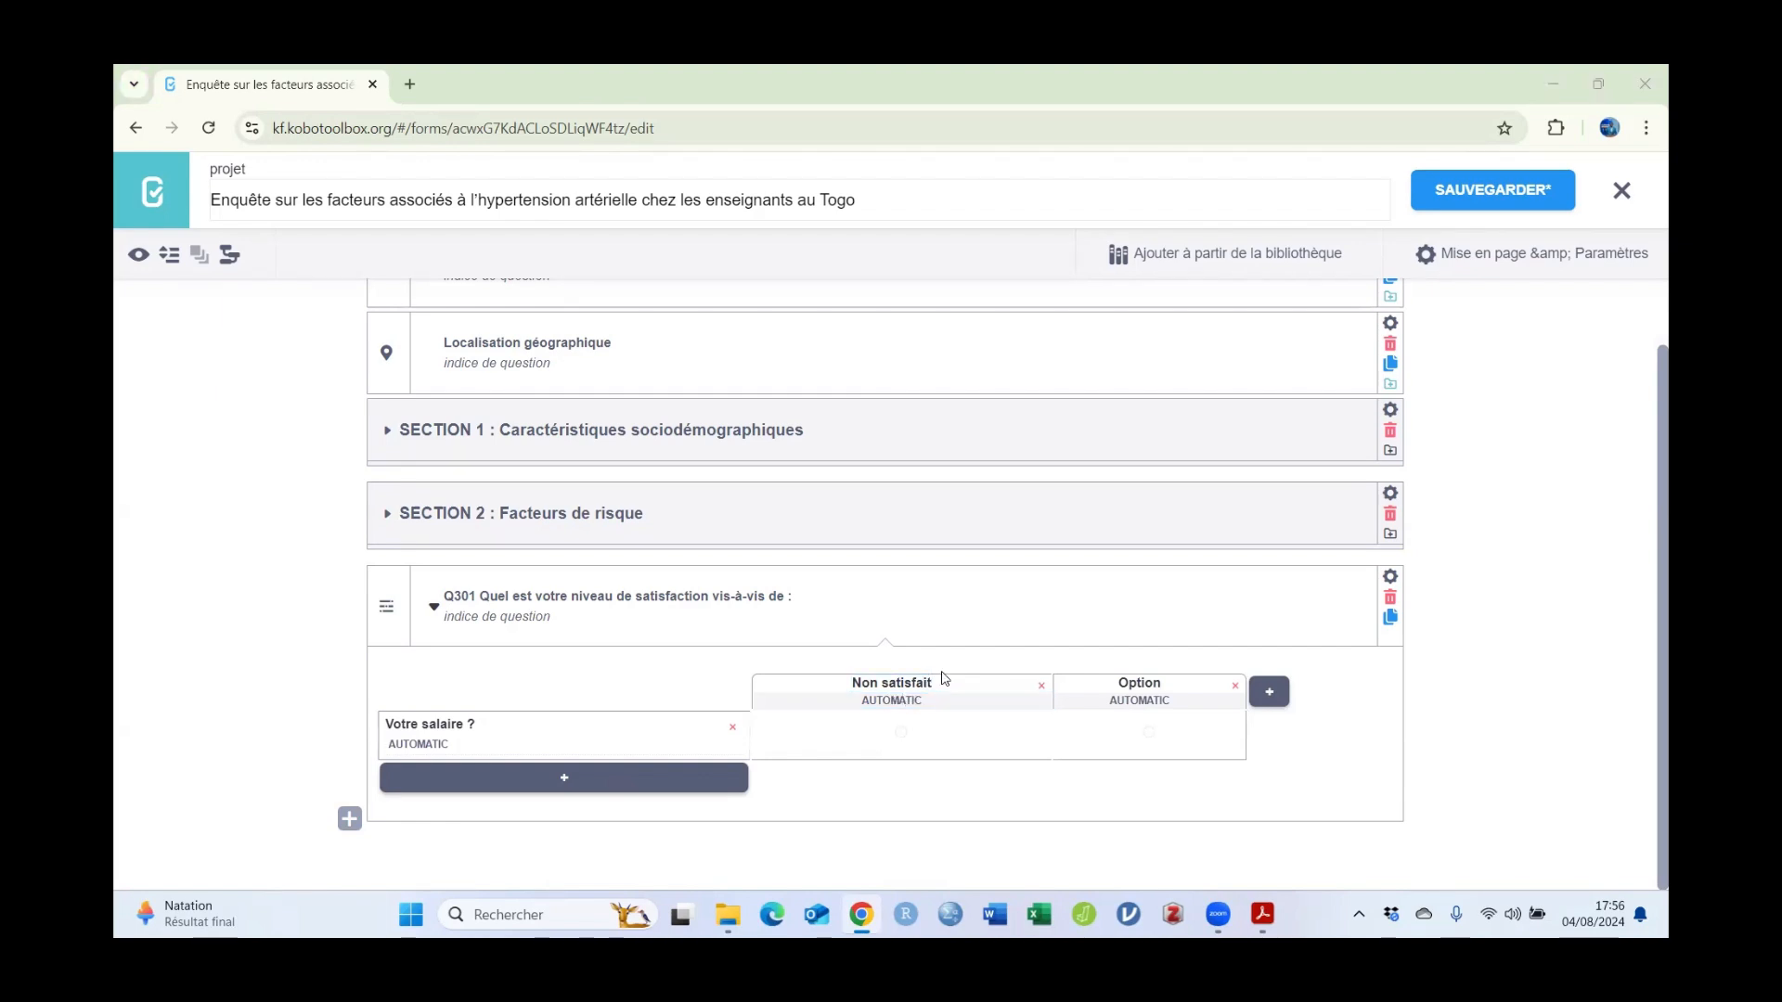
Step: Copy "Moyennement satisfait" from the PDF questionnaire and use it as the second option of the Q301 rating question in KoboToolbox
{"action": "key", "text": "alt+Tab"}
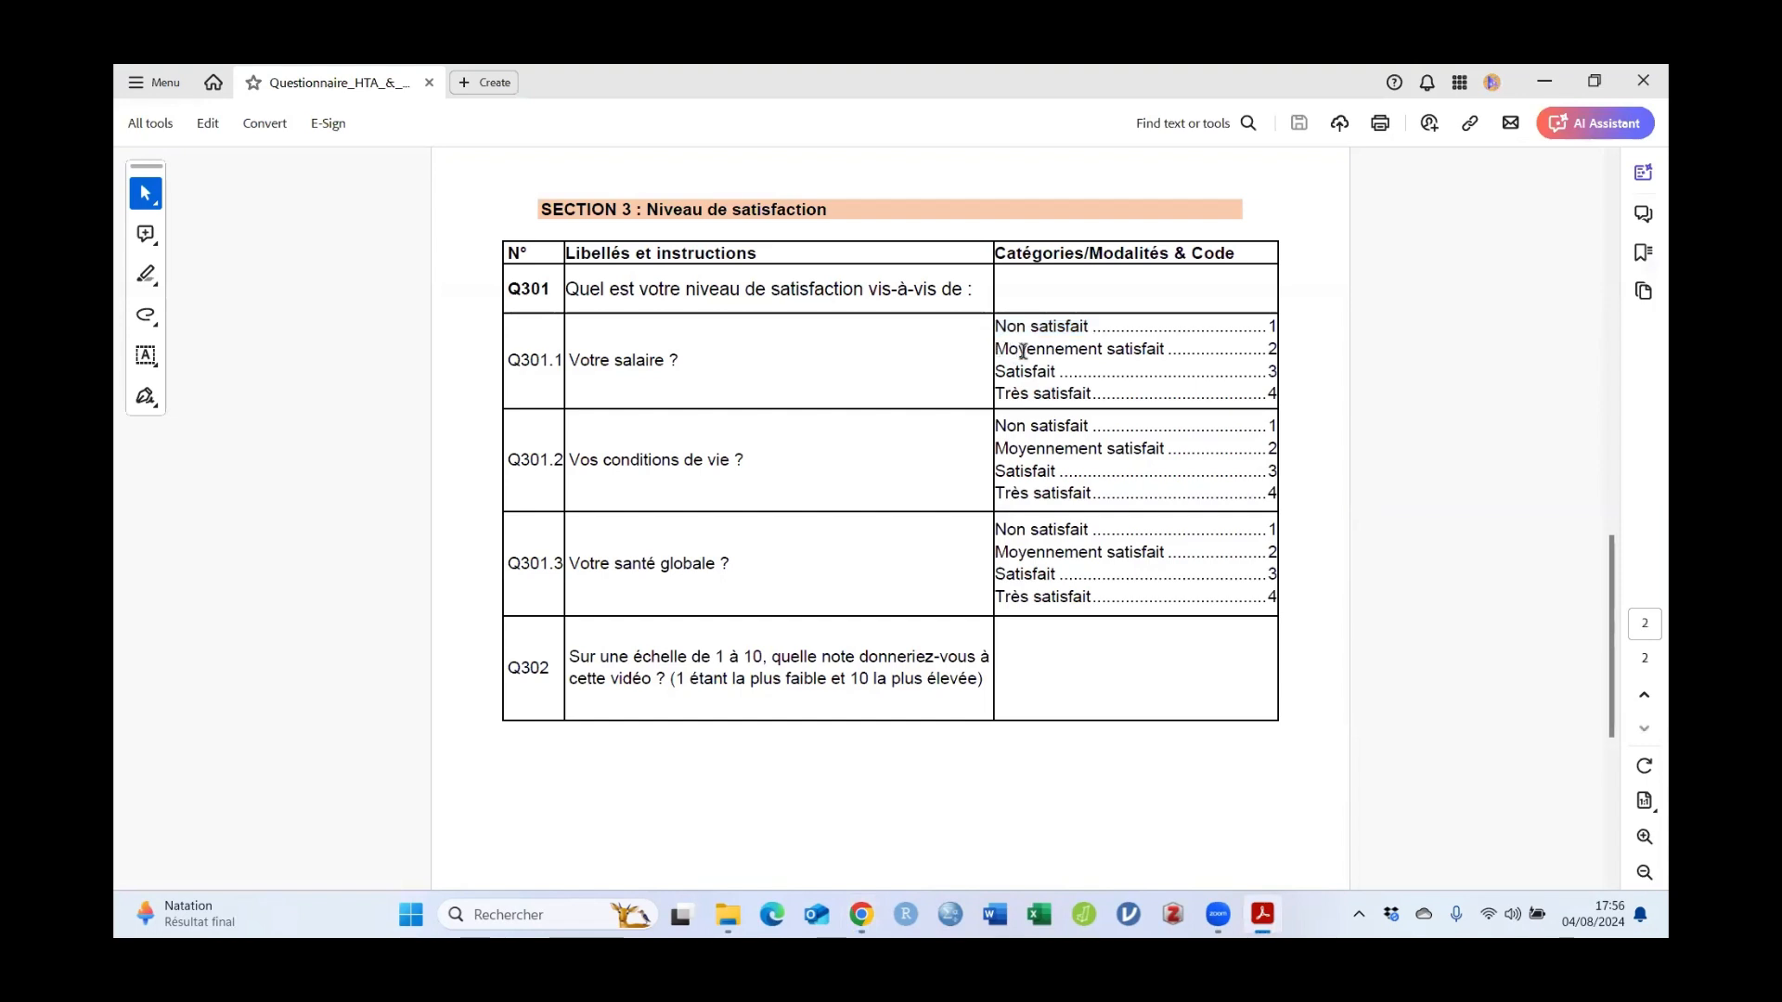
{"action": "left_click_drag", "start_coordinate": [997, 349], "coordinate": [1165, 350]}
{"action": "right_click", "coordinate": [1127, 351]}
{"action": "left_click", "coordinate": [1172, 370]}
{"action": "key", "text": "alt+Tab"}
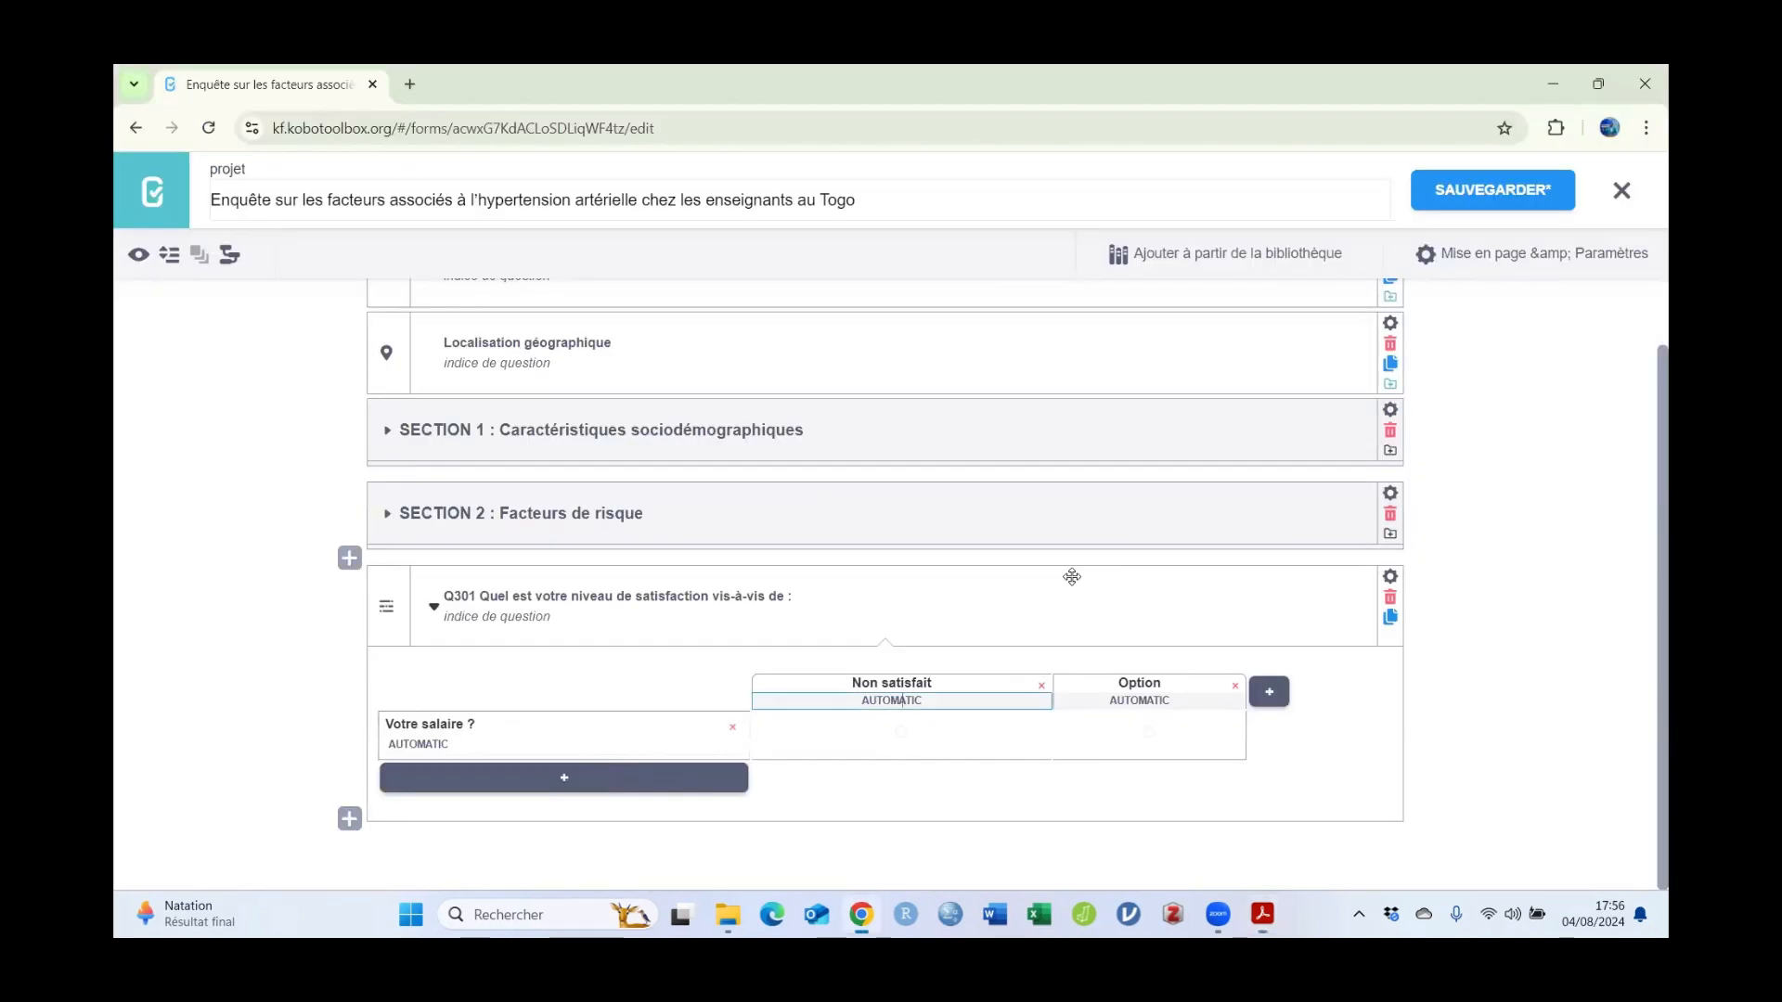
{"action": "double_click", "coordinate": [1138, 682]}
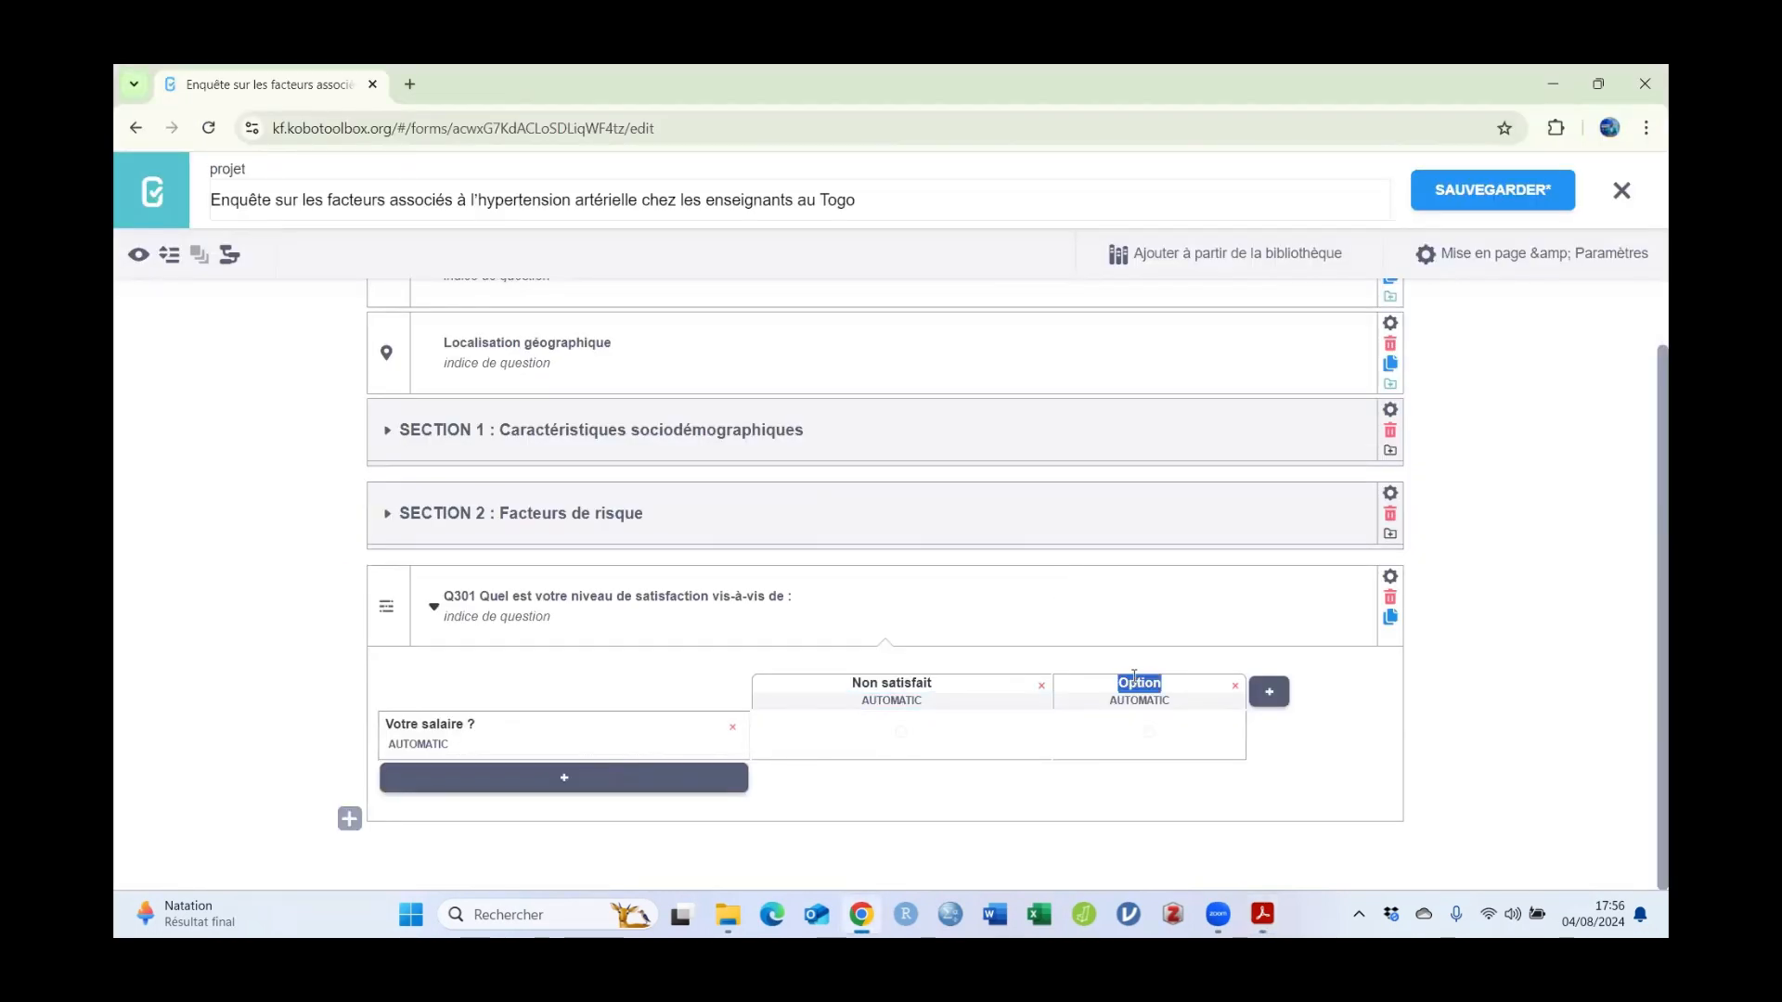
{"action": "key", "text": "ctrl+v"}
Step: Copy "Satisfait" from the PDF questionnaire and add it as the third option of the Q301 rating question in KoboToolbox
{"action": "key", "text": "alt+Tab"}
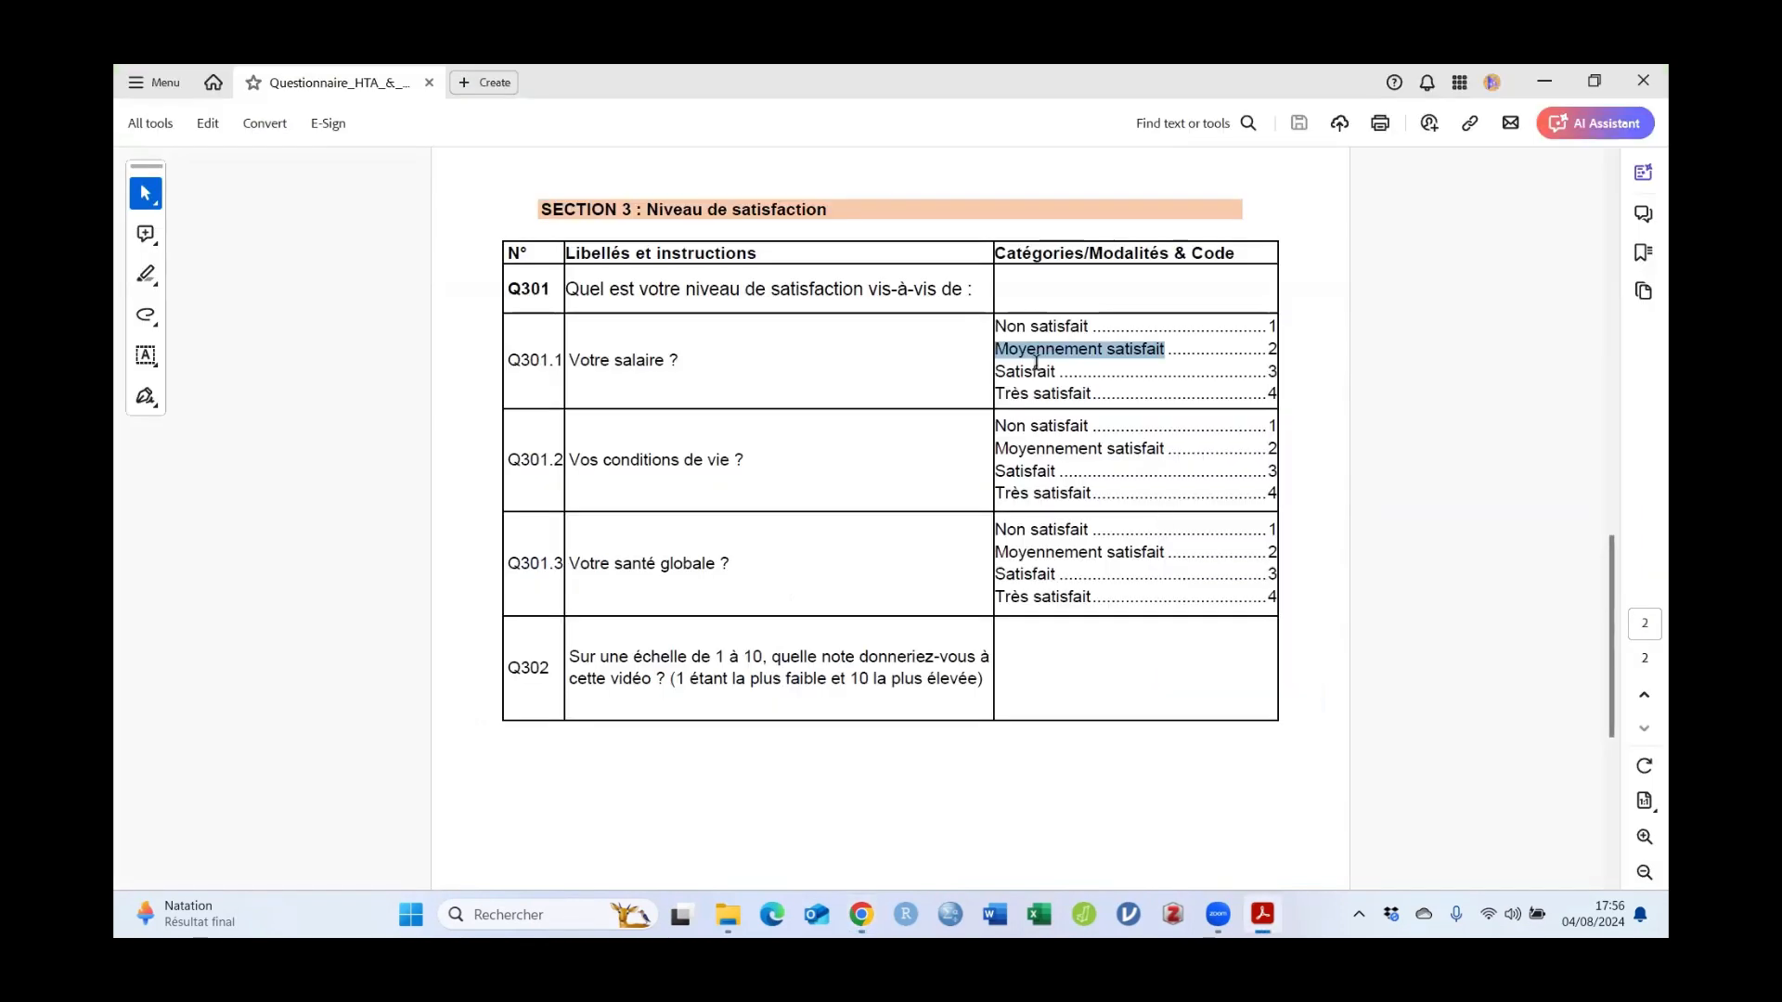
{"action": "double_click", "coordinate": [1027, 371]}
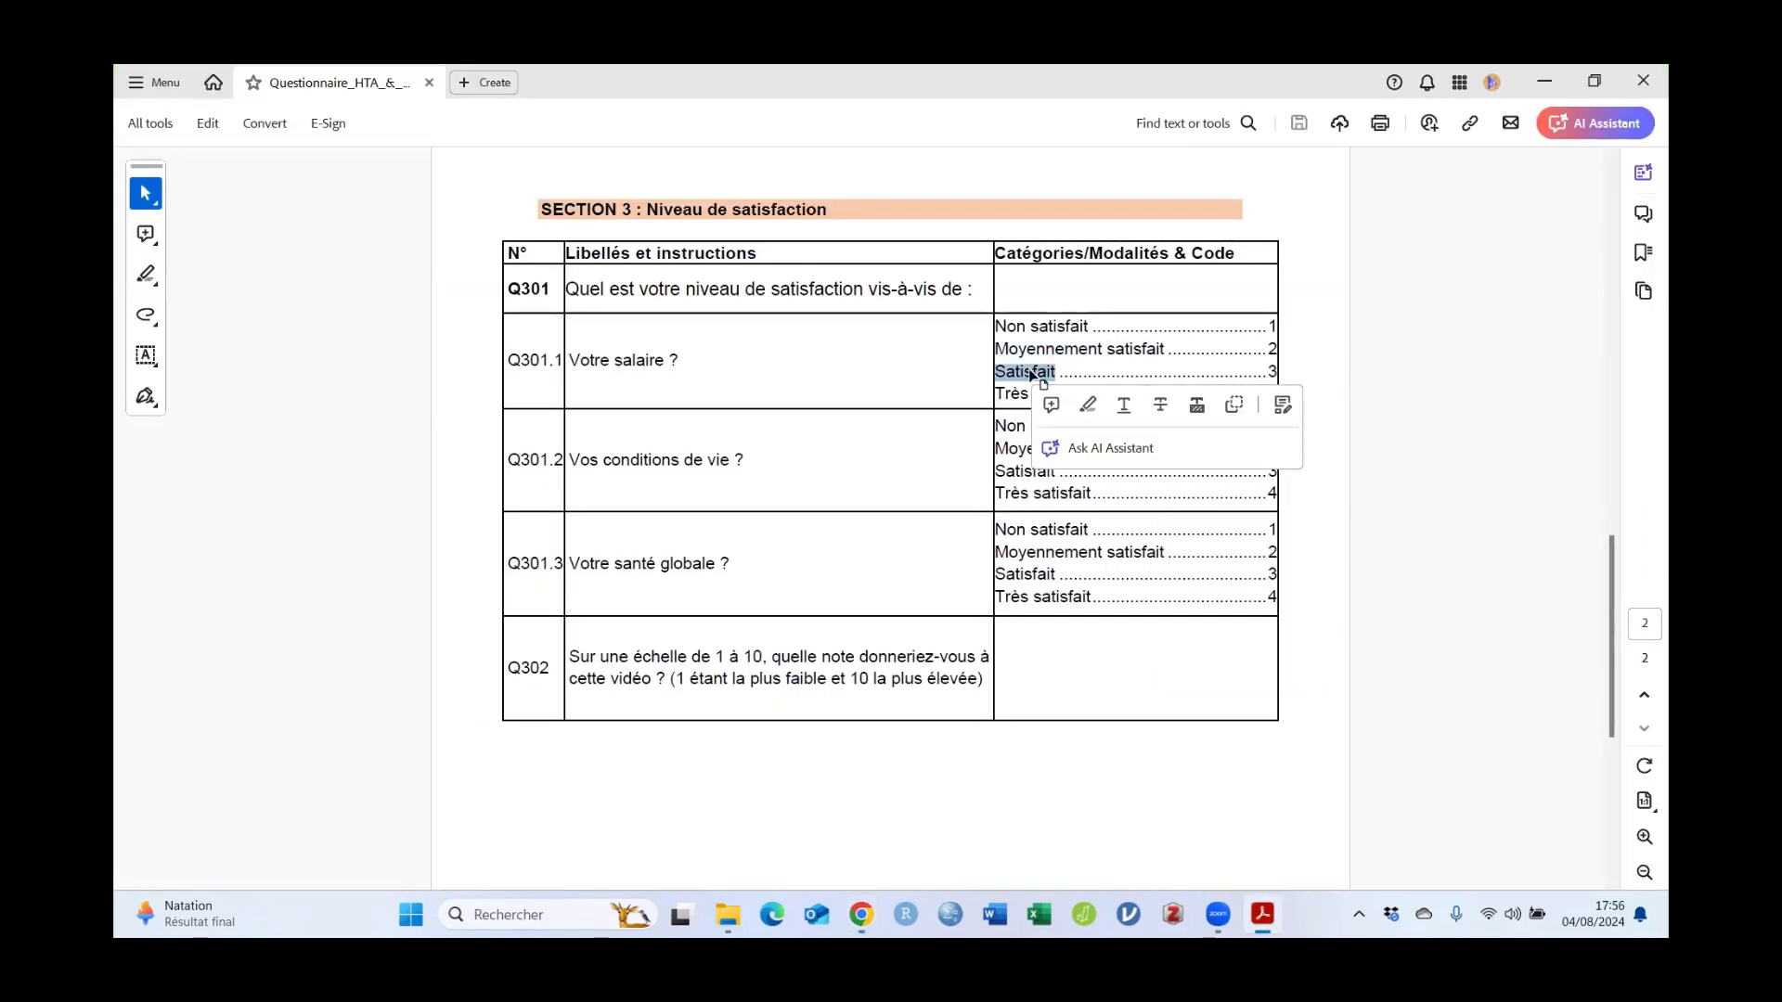
{"action": "key", "text": "alt+Tab"}
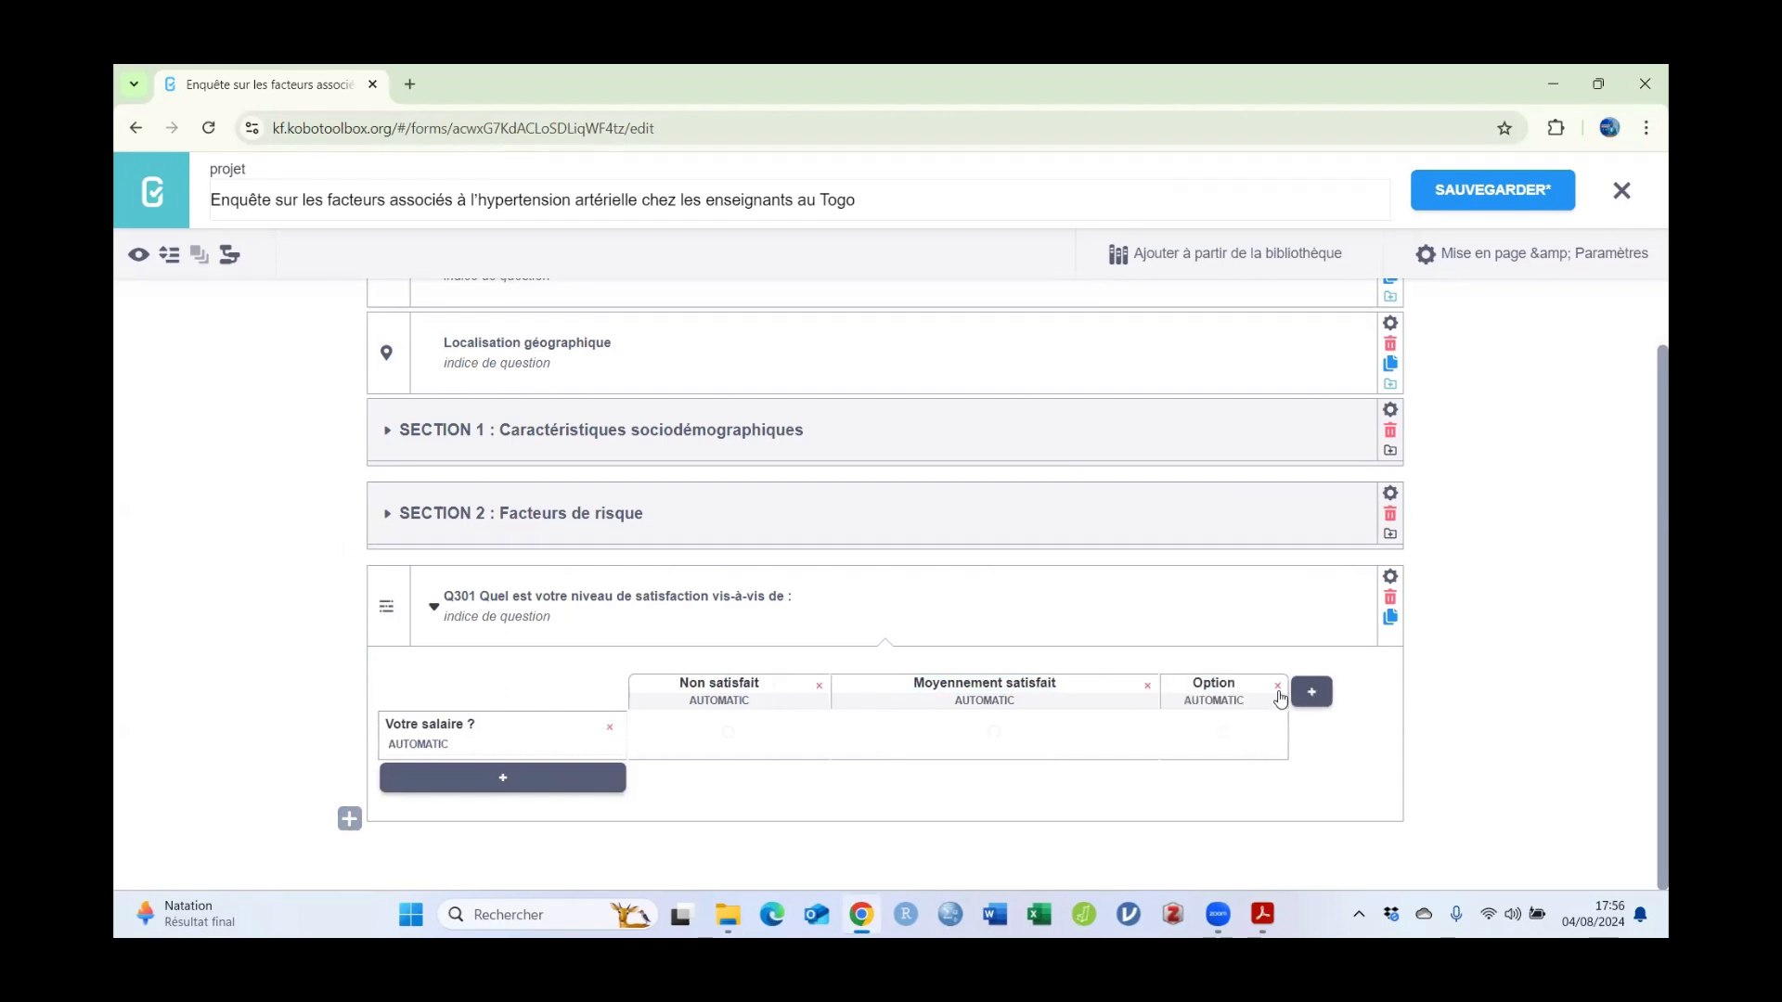
{"action": "left_click", "coordinate": [1216, 683]}
{"action": "key", "text": "ctrl+v"}
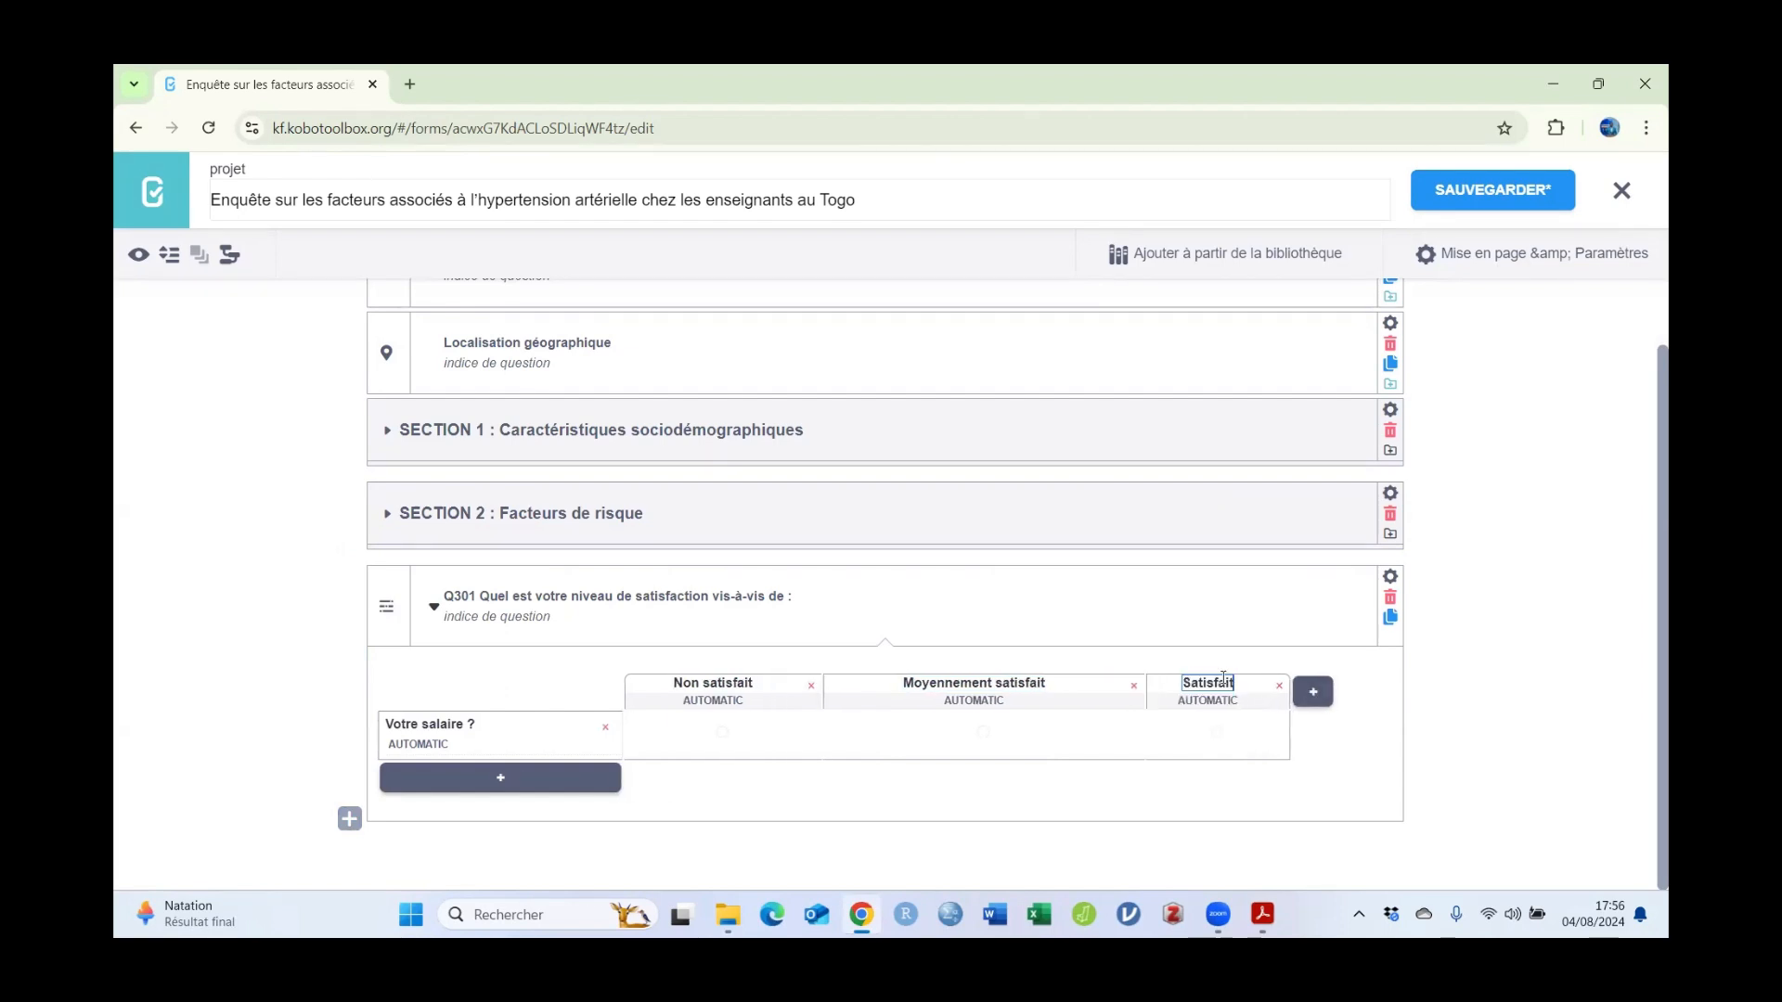
Step: Copy "Très satisfait" from the PDF questionnaire and add it as the fourth option of the Q301 rating question in KoboToolbox
{"action": "key", "text": "alt+Tab"}
{"action": "left_click", "coordinate": [1007, 395]}
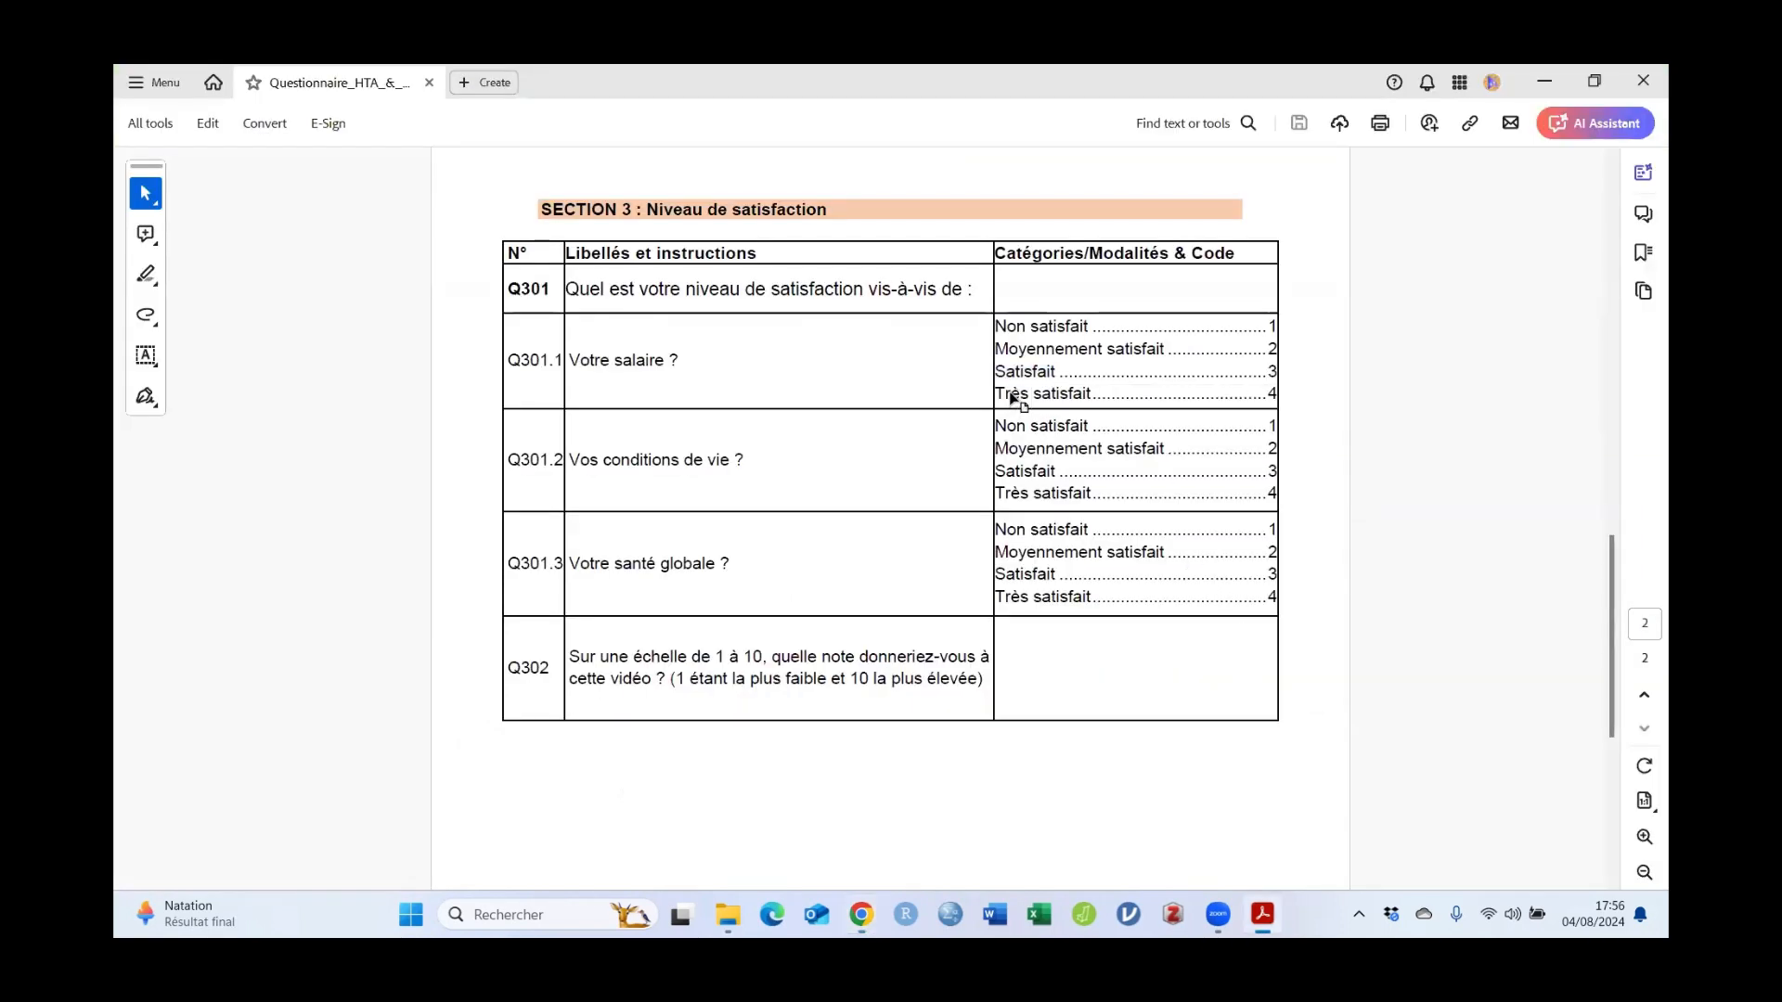
{"action": "left_click_drag", "start_coordinate": [1003, 397], "coordinate": [1068, 399]}
{"action": "right_click", "coordinate": [1067, 399]}
{"action": "left_click", "coordinate": [1089, 417]}
{"action": "key", "text": "alt+Tab"}
{"action": "left_click", "coordinate": [1316, 694]}
{"action": "double_click", "coordinate": [1228, 681]}
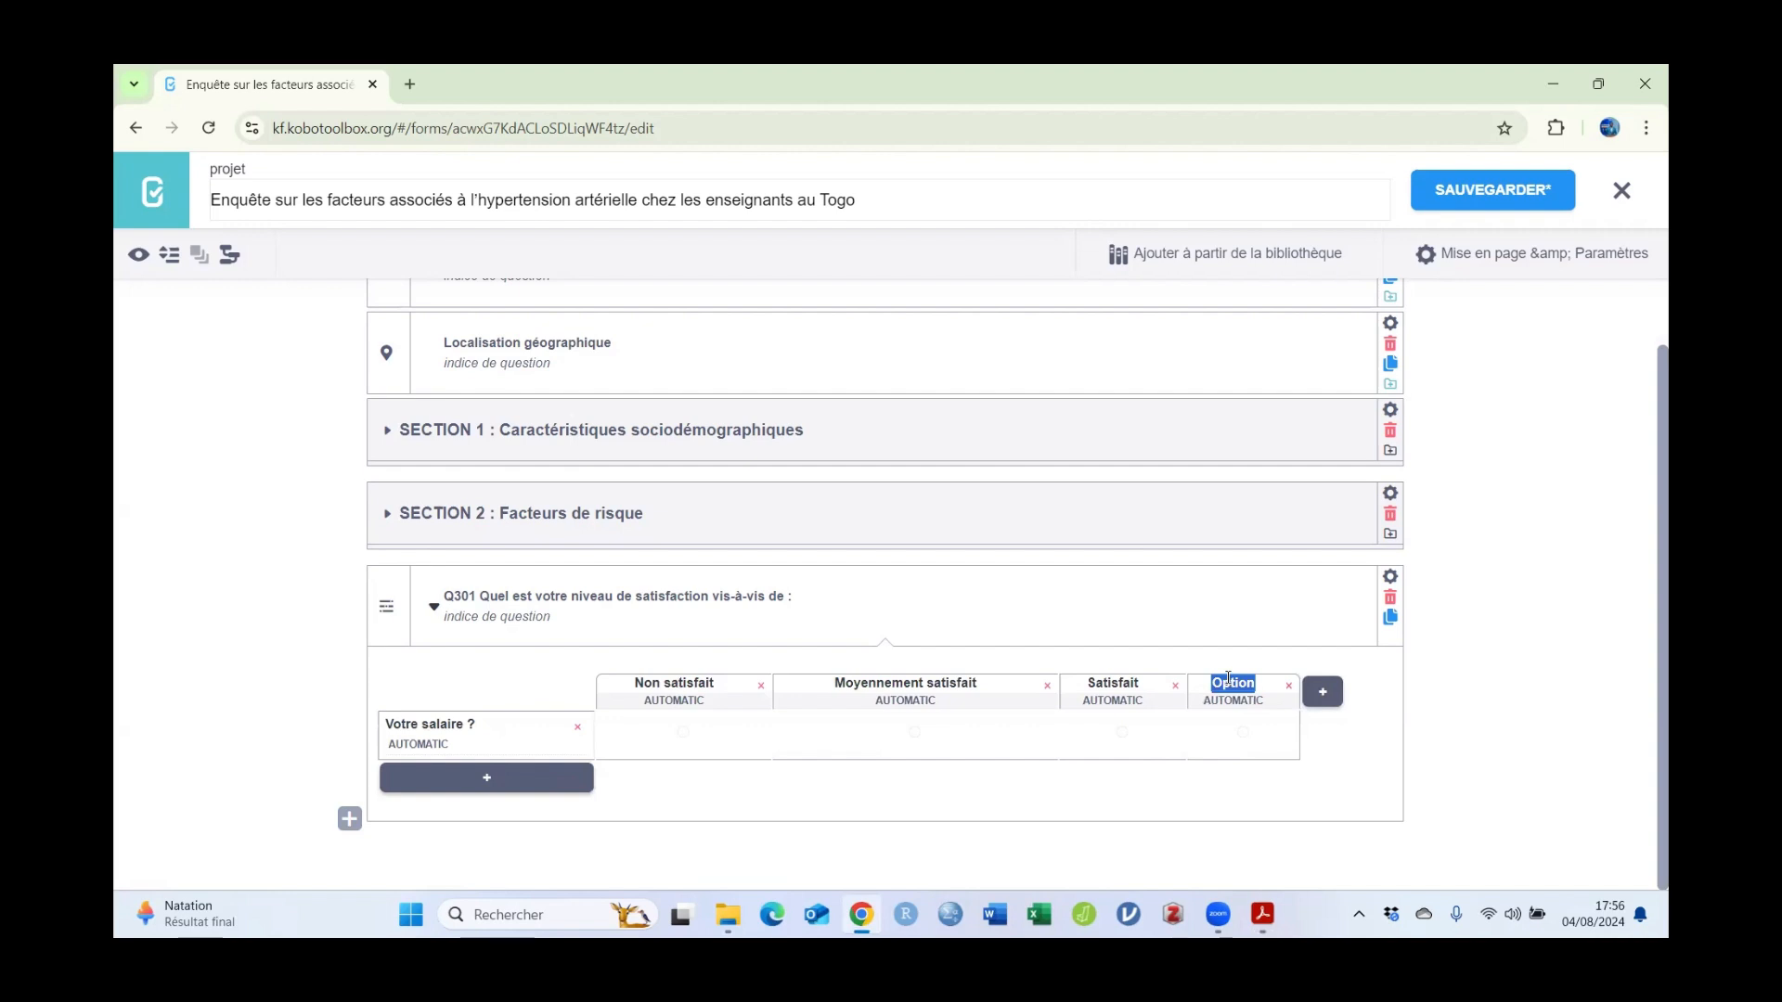
{"action": "type", "text": "Très satisfait"}
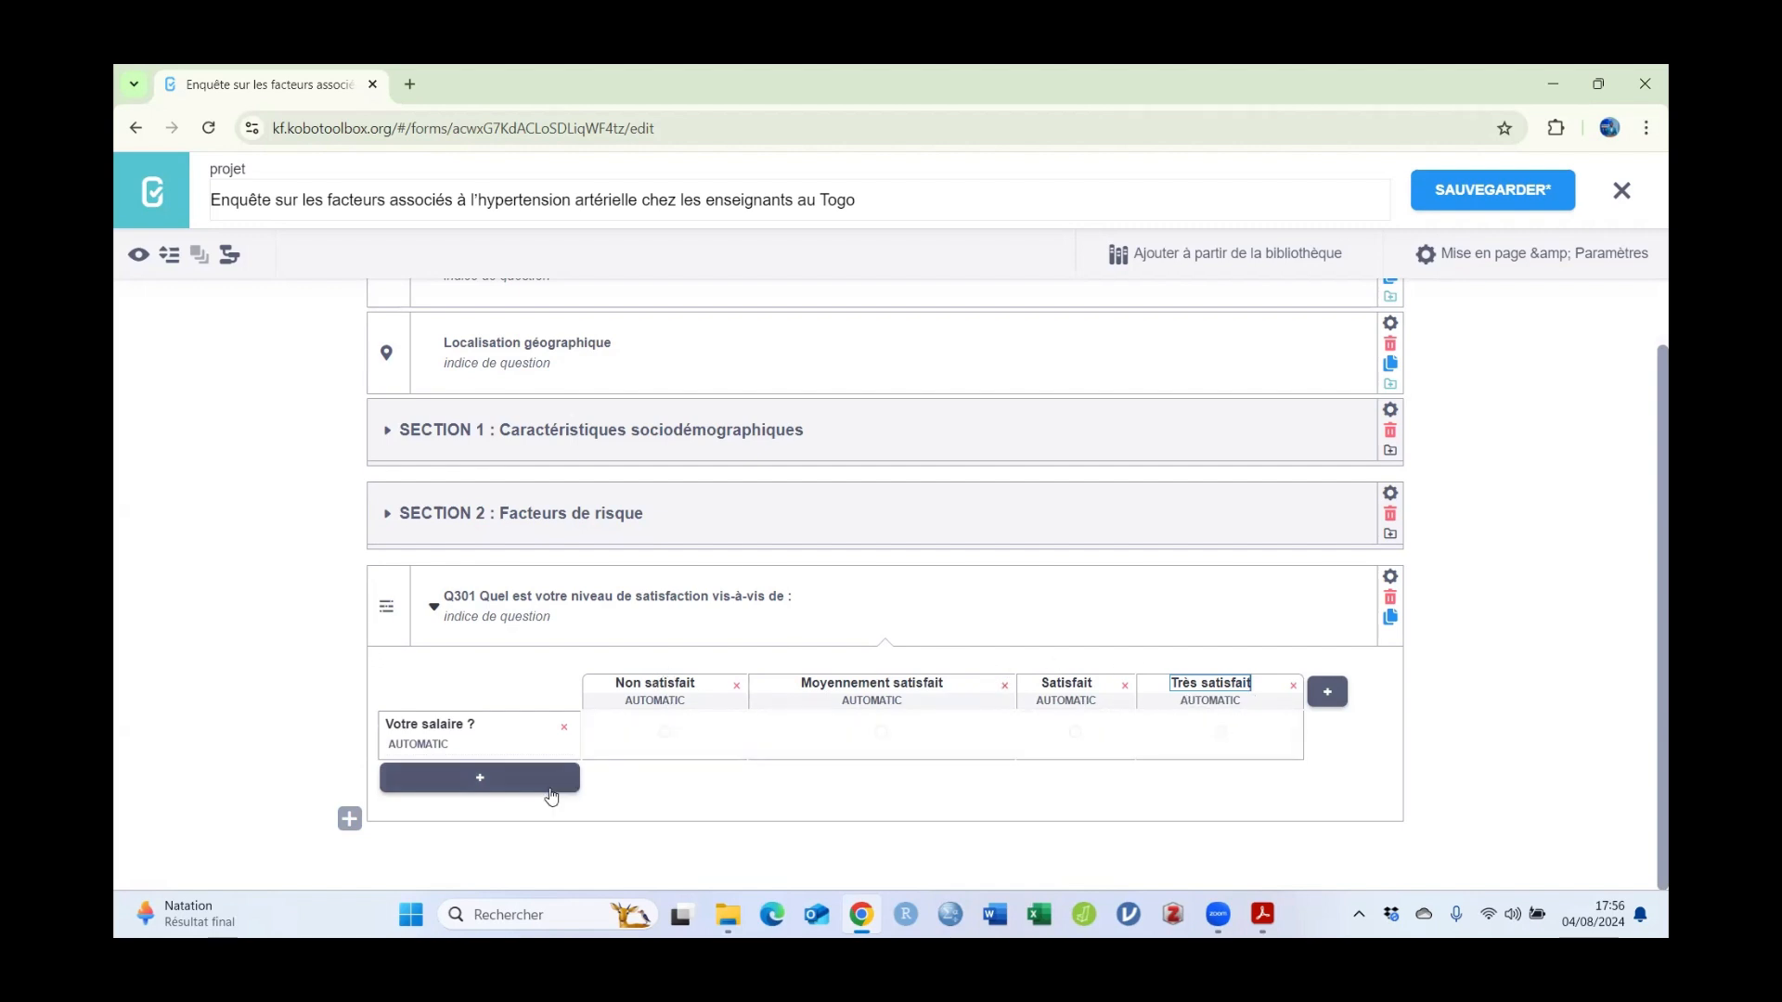
Step: Add a second Q301 row in KoboToolbox with "Q301.2 Vos conditions de vie ?" copied from the PDF questionnaire, joined on one line
{"action": "left_click", "coordinate": [480, 778]}
{"action": "key", "text": "alt+Tab"}
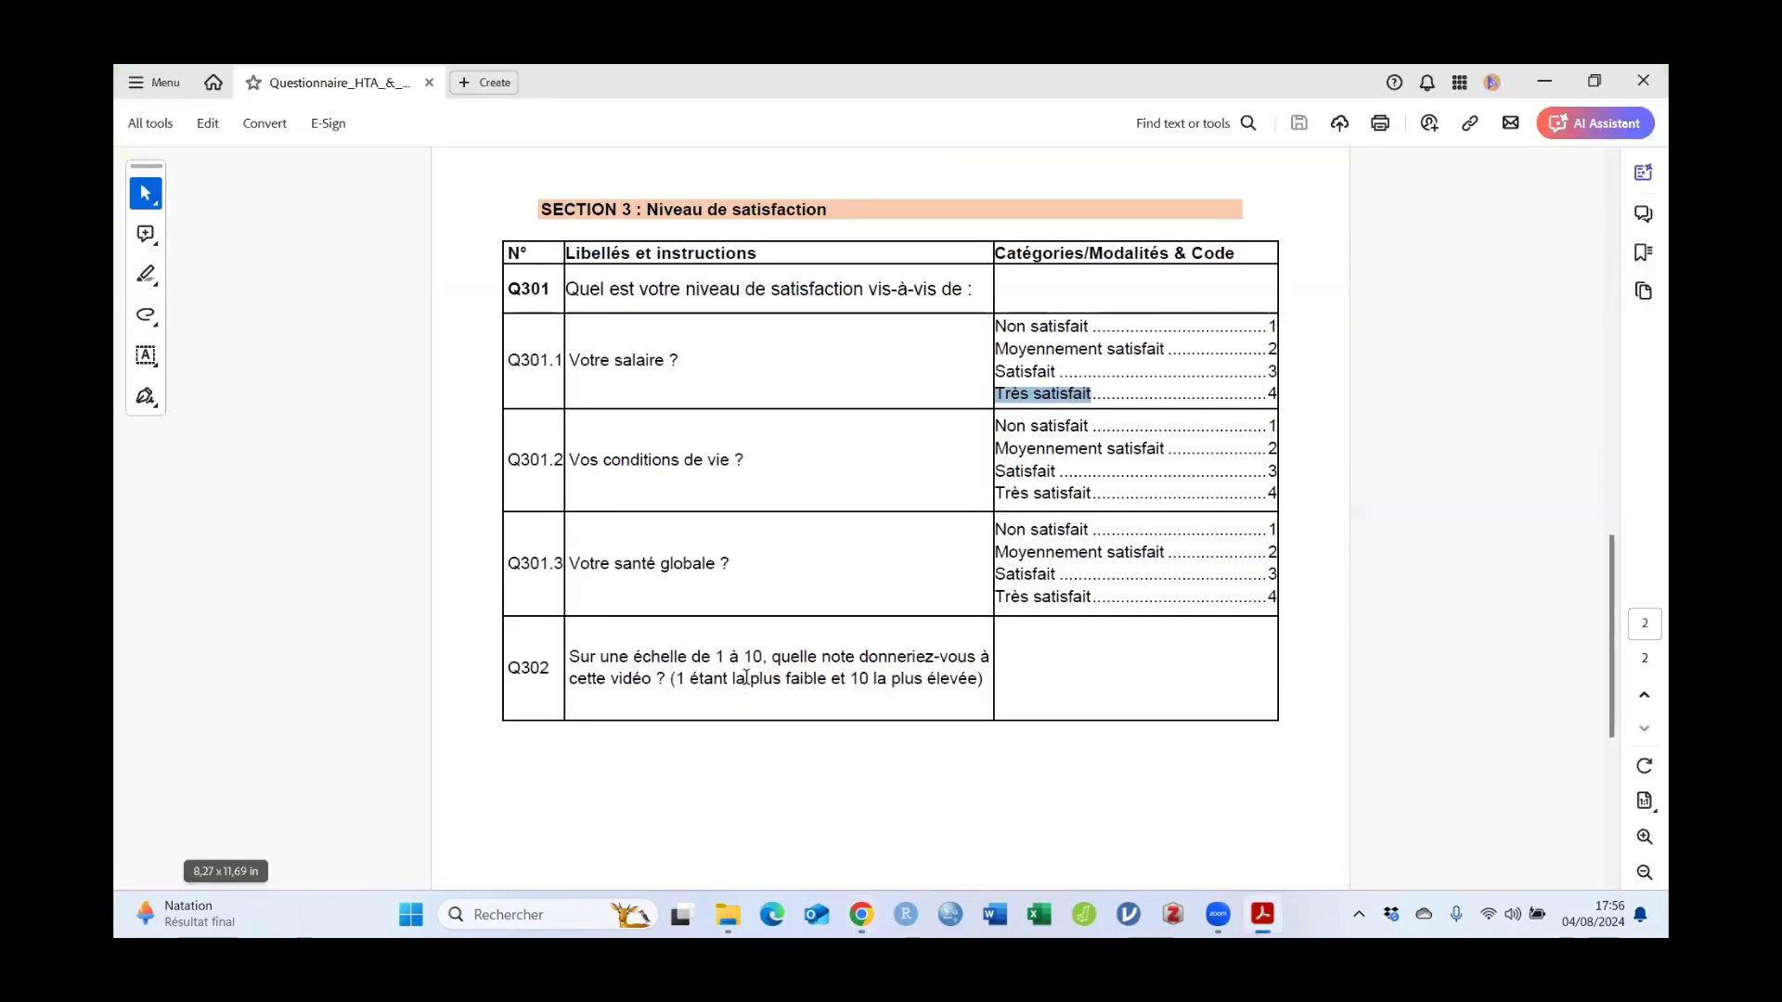
{"action": "left_click", "coordinate": [572, 455]}
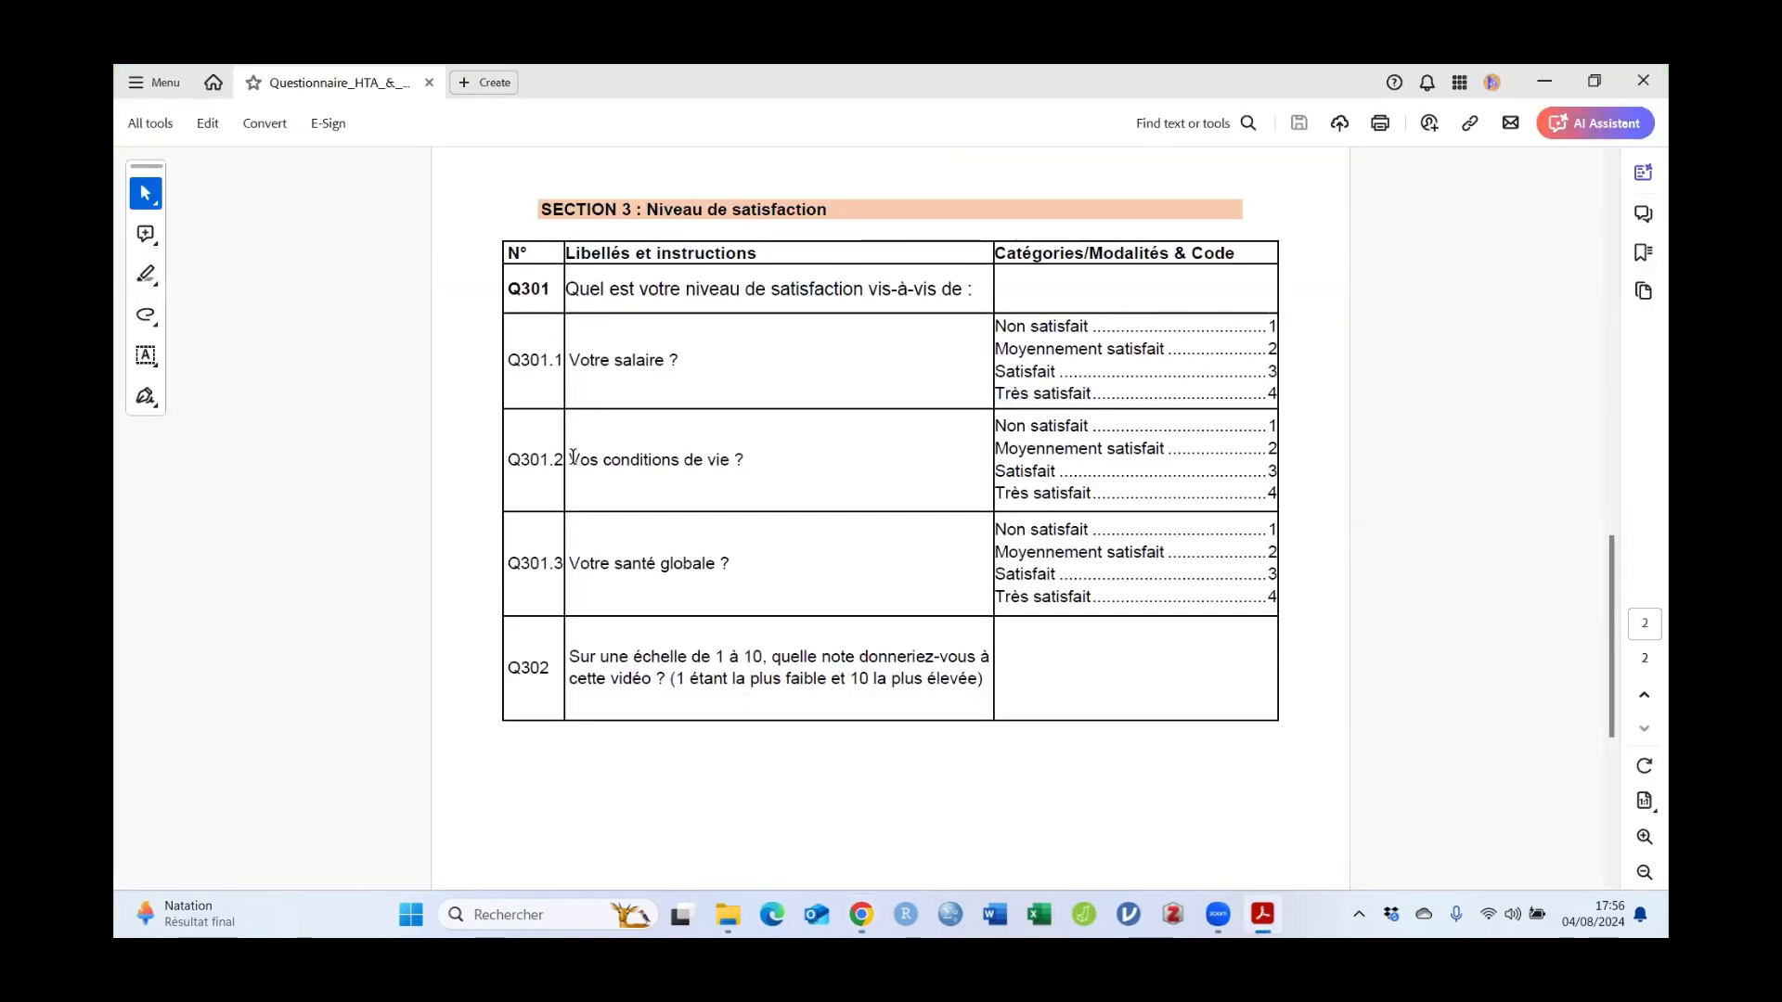
{"action": "left_click_drag", "start_coordinate": [508, 459], "coordinate": [743, 461]}
{"action": "right_click", "coordinate": [748, 465]}
{"action": "left_click", "coordinate": [777, 488]}
{"action": "key", "text": "alt+Tab"}
{"action": "left_click", "coordinate": [434, 775]}
{"action": "key", "text": "ctrl+a"}
{"action": "key", "text": "ctrl+v"}
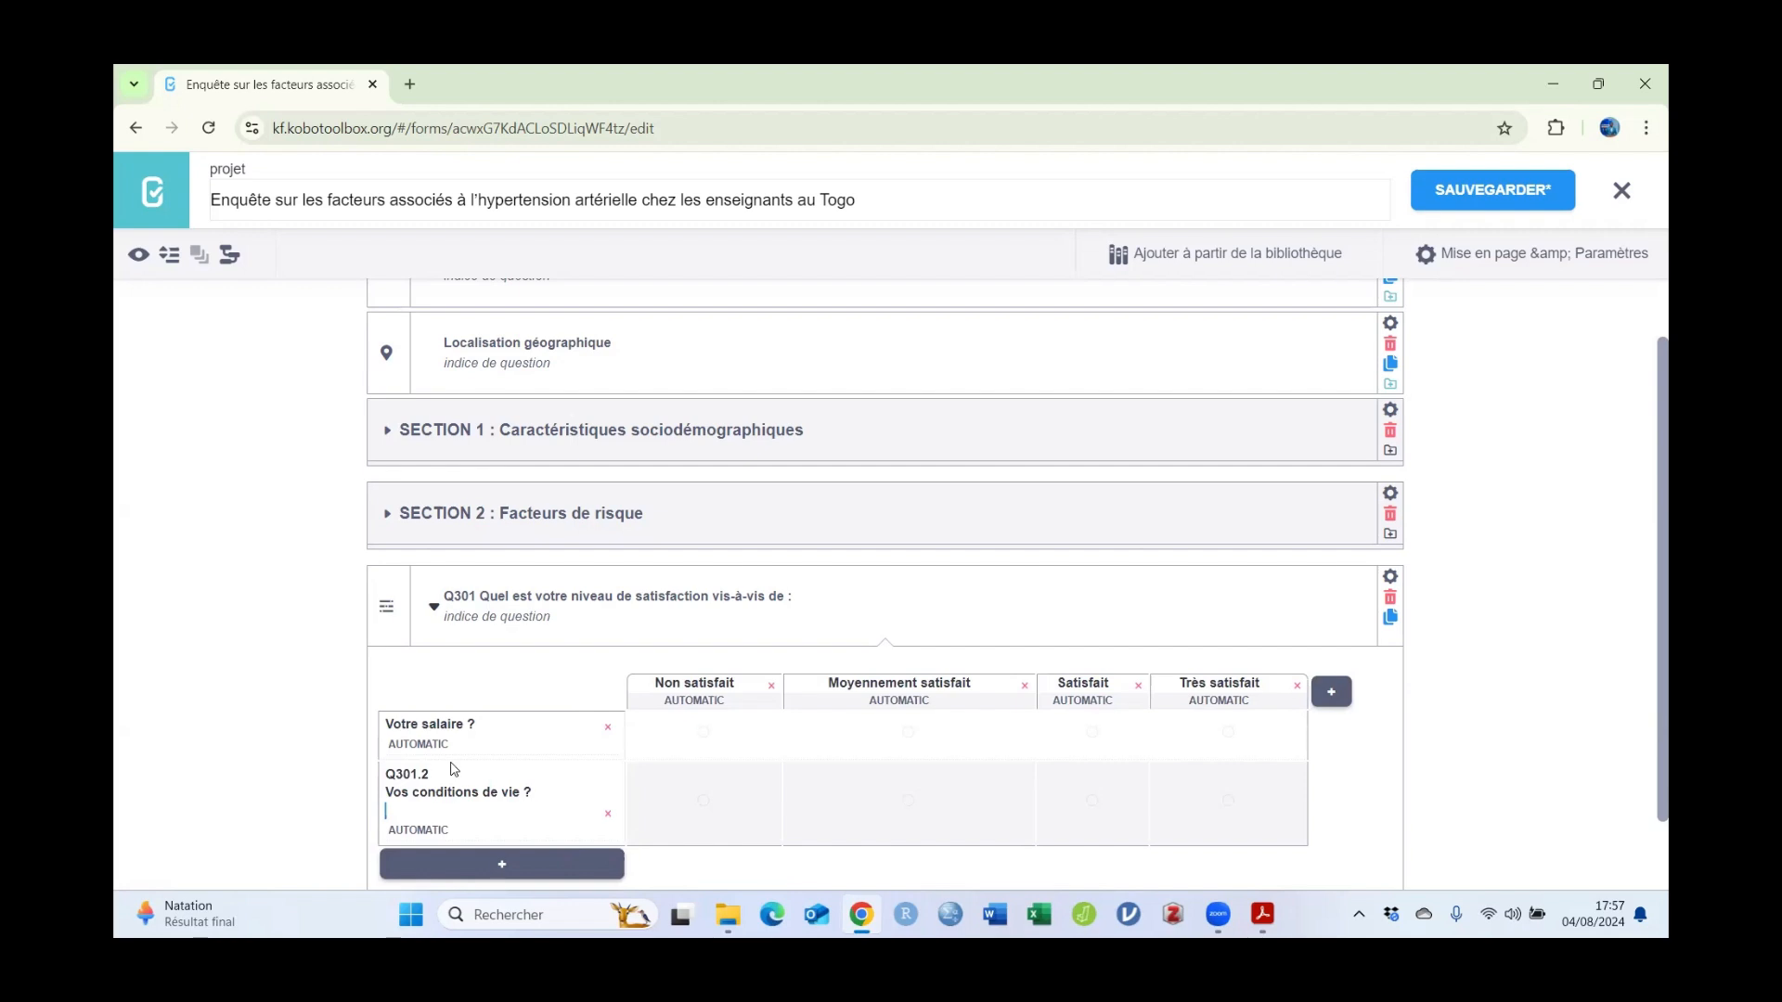
{"action": "left_click", "coordinate": [454, 770]}
{"action": "key", "text": "Delete"}
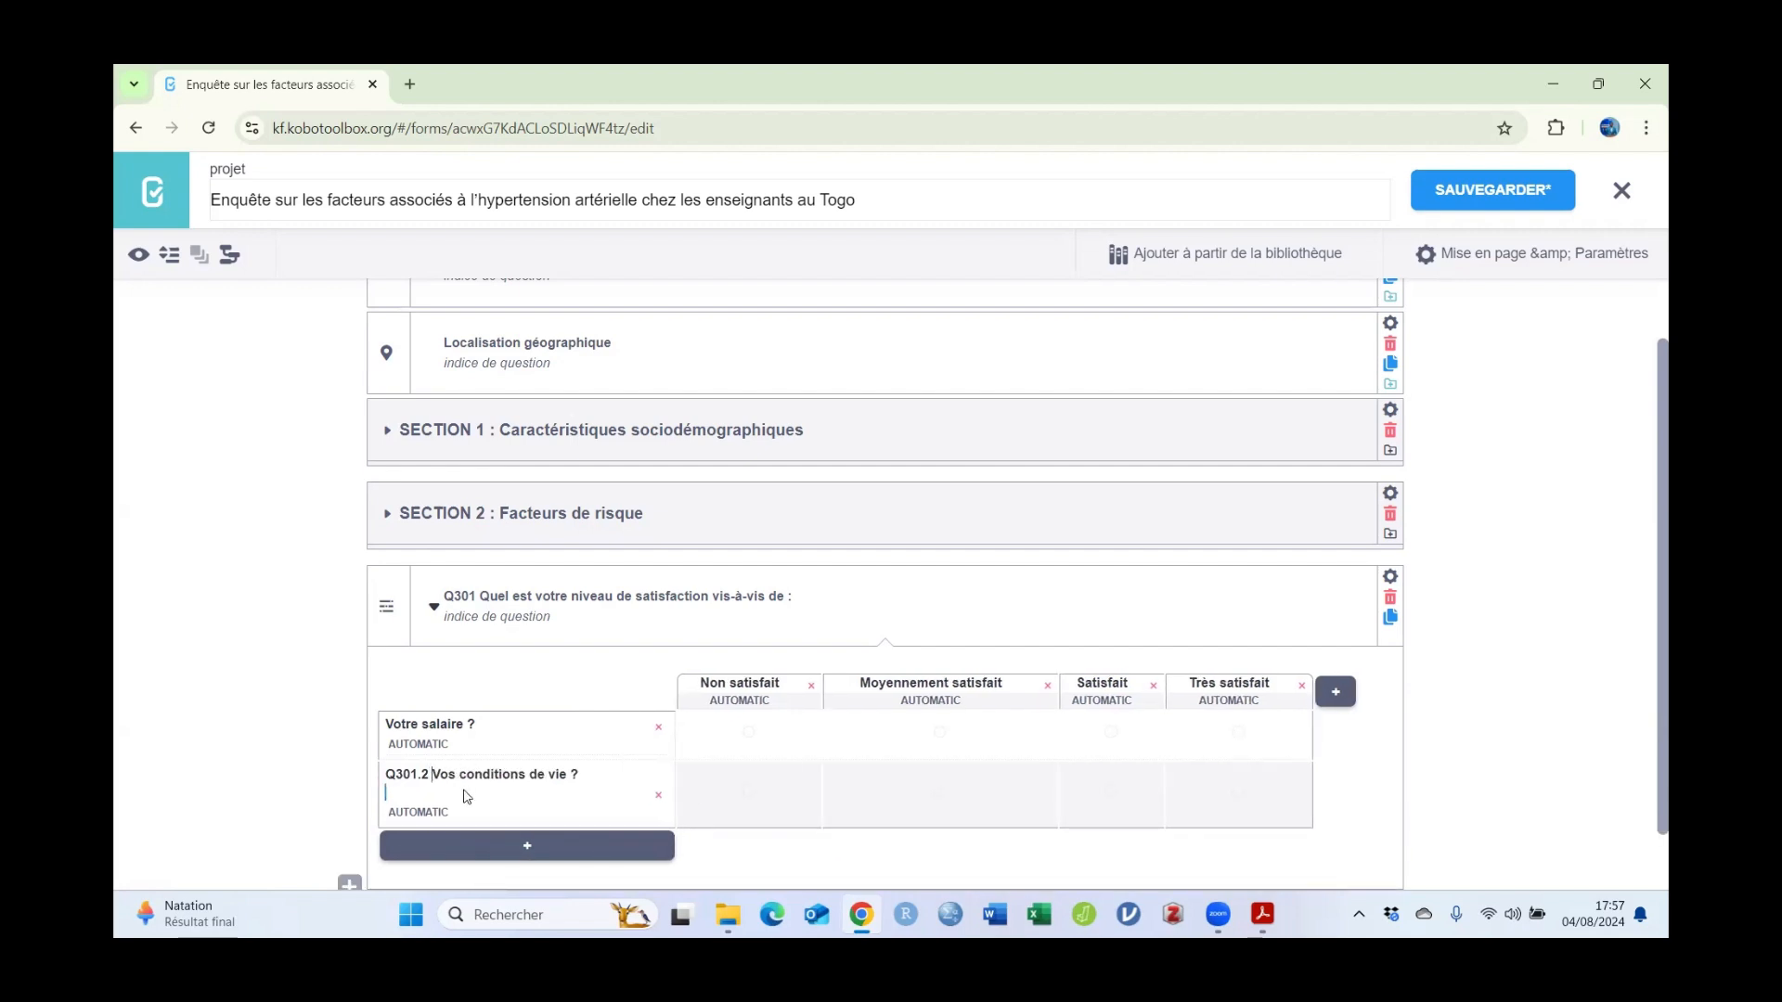
Step: Copy the number "Q301.1" from the PDF questionnaire and insert it before "Votre salaire ?" in the first rating row in KoboToolbox
{"action": "key", "text": "alt+Tab"}
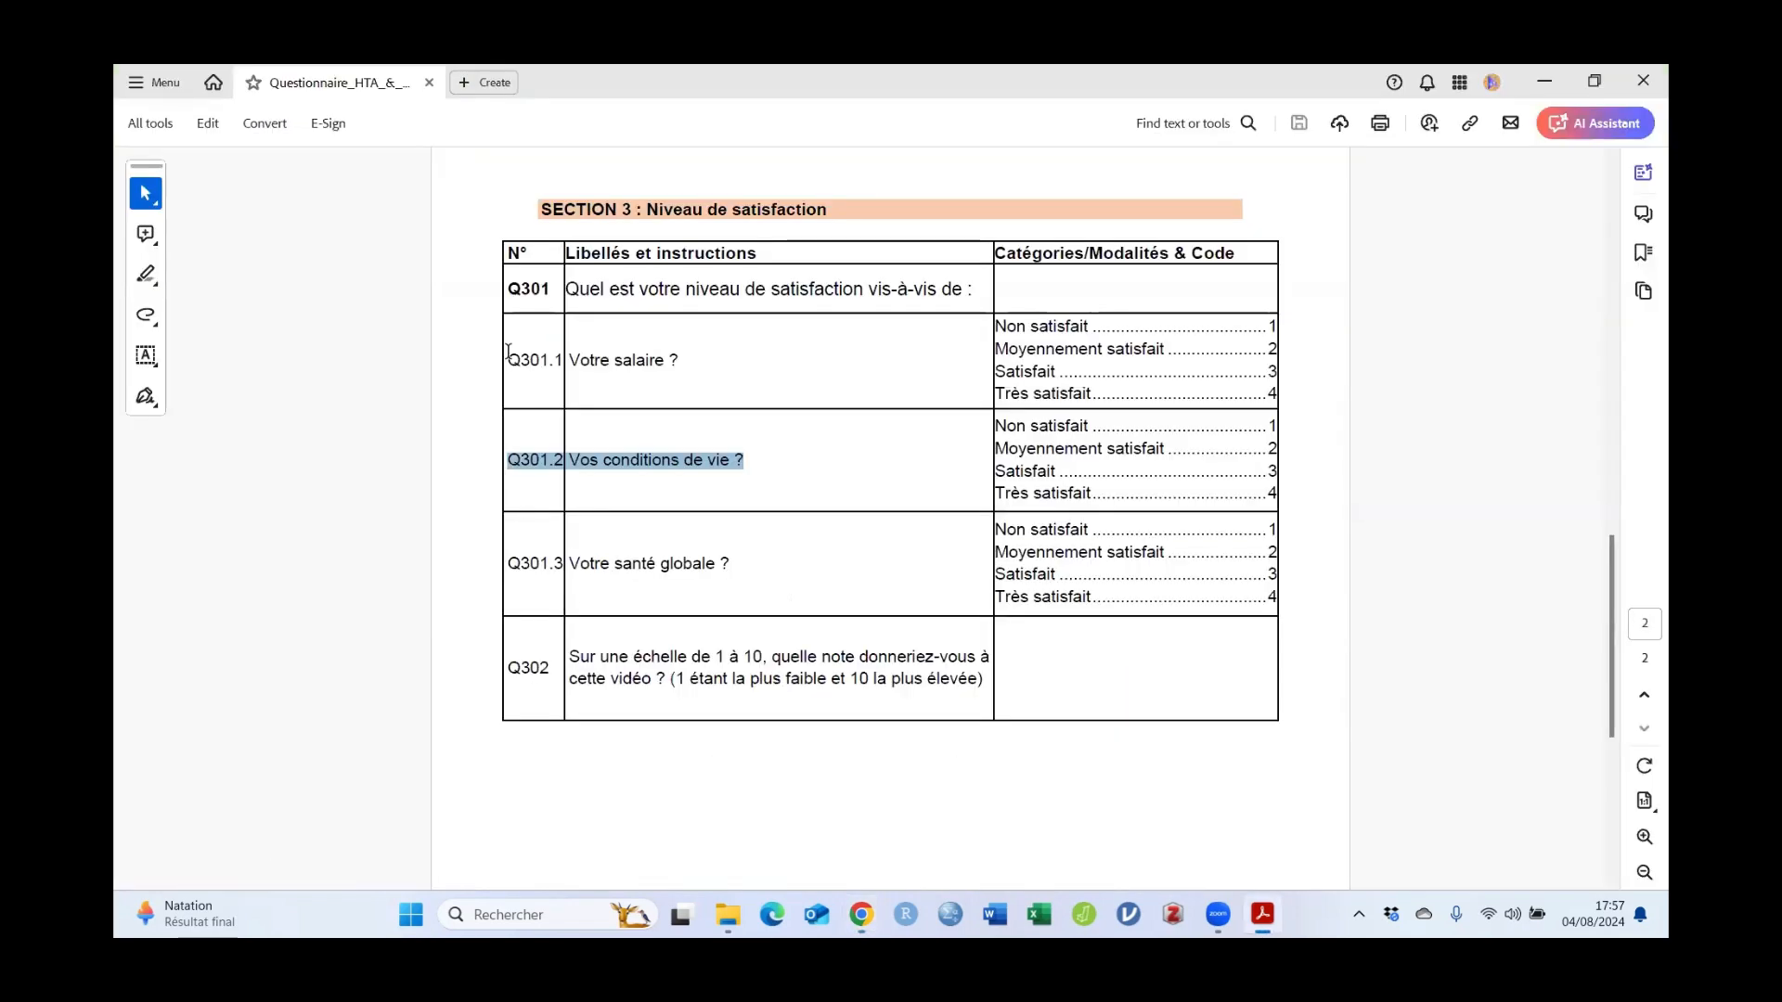
{"action": "left_click_drag", "start_coordinate": [507, 352], "coordinate": [562, 345]}
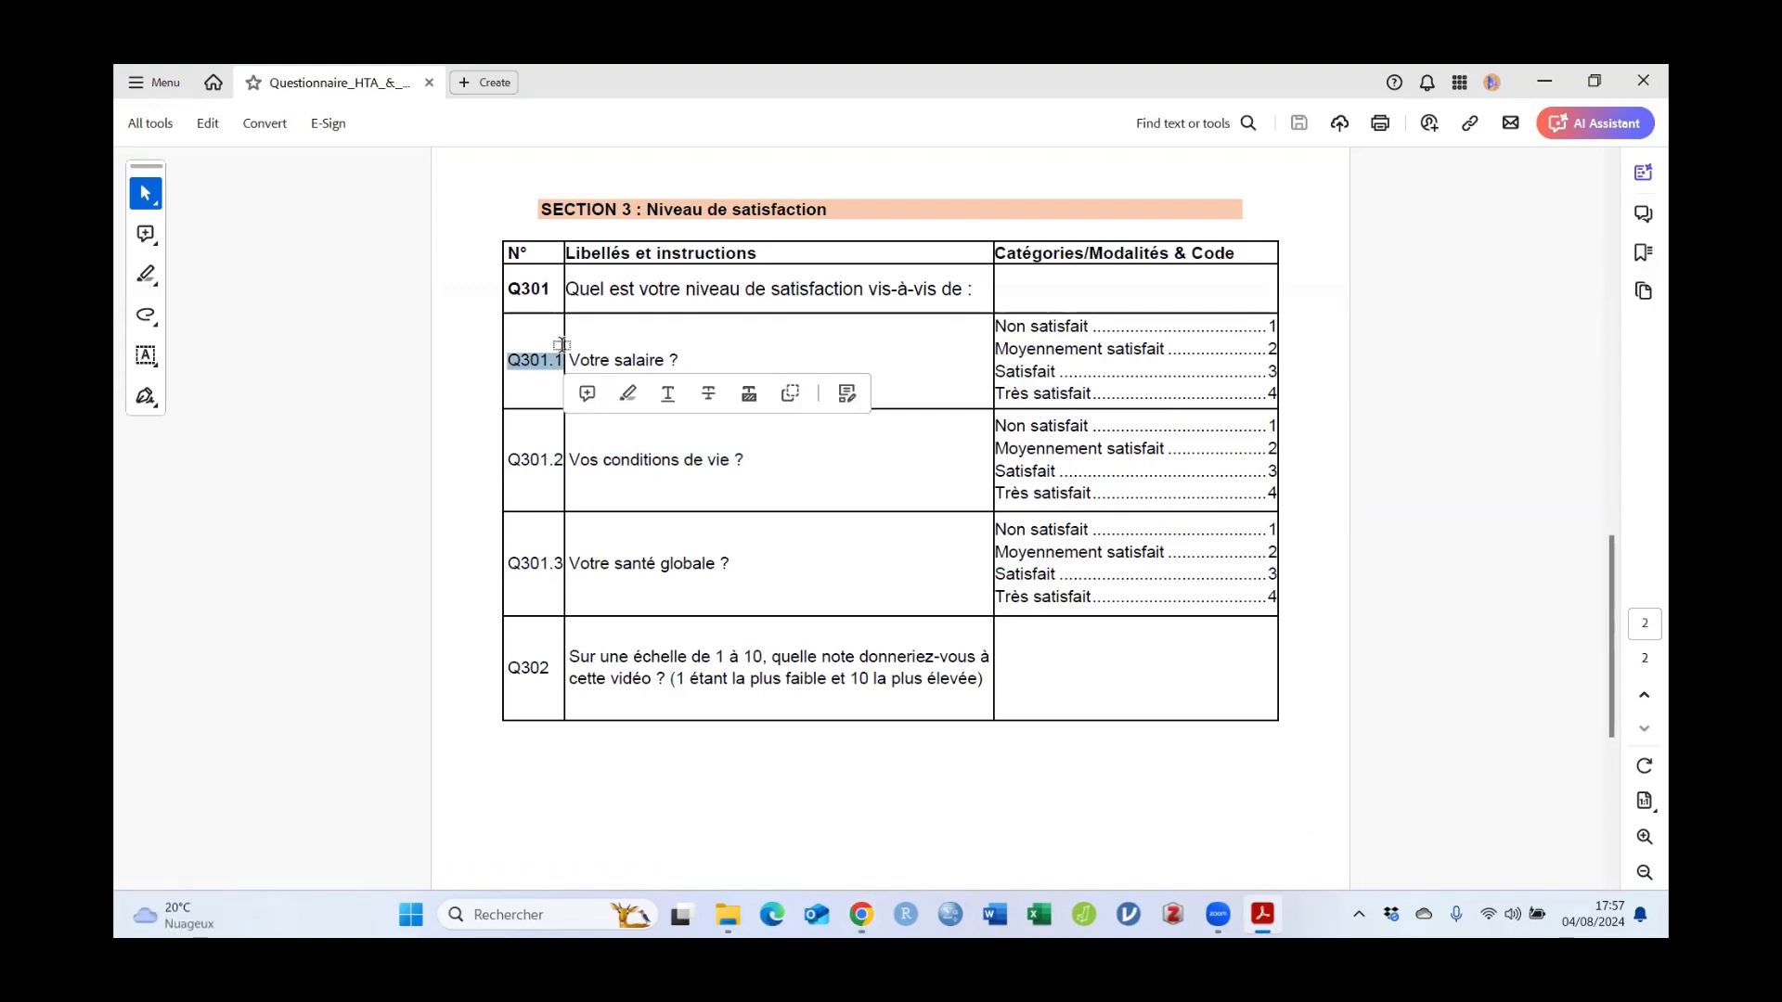
{"action": "key", "text": "alt+Tab"}
{"action": "left_click", "coordinate": [386, 724]}
{"action": "key", "text": "ctrl+v"}
Step: Add a third Q301 row in KoboToolbox with "Q301.3 Votre santé globale ?" copied from the PDF questionnaire, joined on one line
{"action": "scroll", "coordinate": [483, 817], "scroll_direction": "down", "scroll_amount": 1}
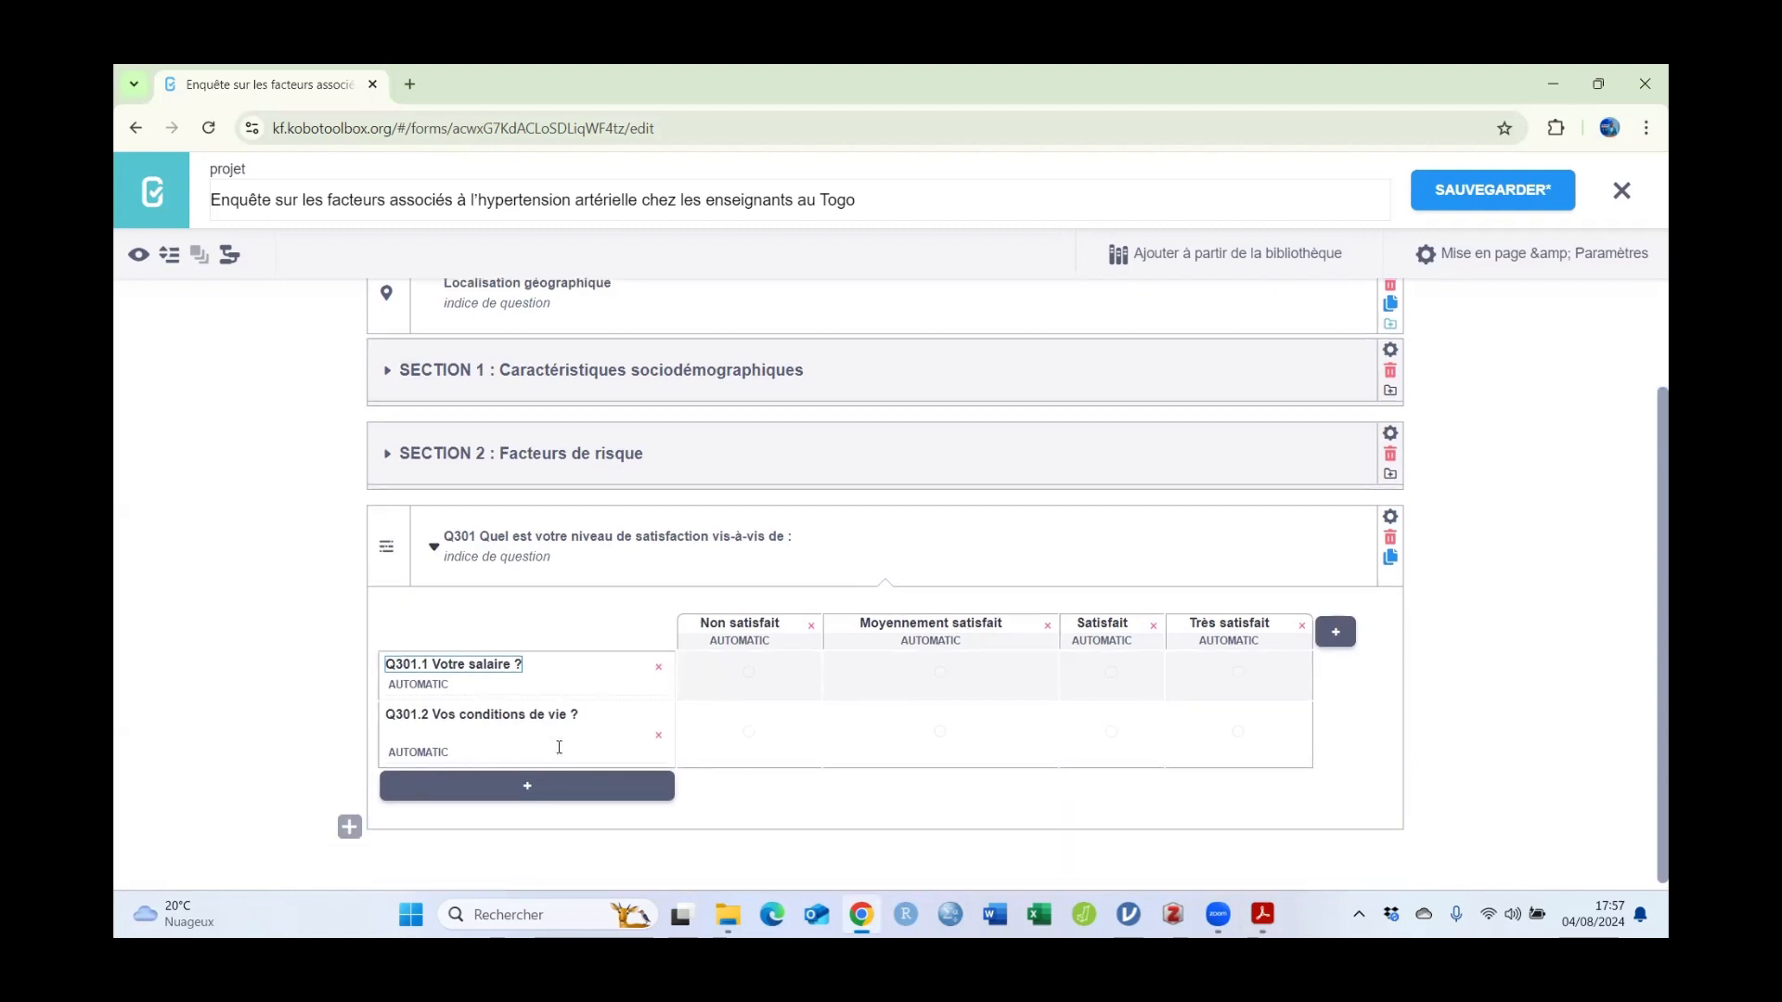
{"action": "left_click", "coordinate": [483, 778]}
{"action": "key", "text": "alt+Tab"}
{"action": "mouse_move", "coordinate": [506, 459]}
{"action": "left_mouse_down"}
{"action": "mouse_move", "coordinate": [693, 441]}
{"action": "mouse_move", "coordinate": [742, 460]}
{"action": "left_mouse_up"}
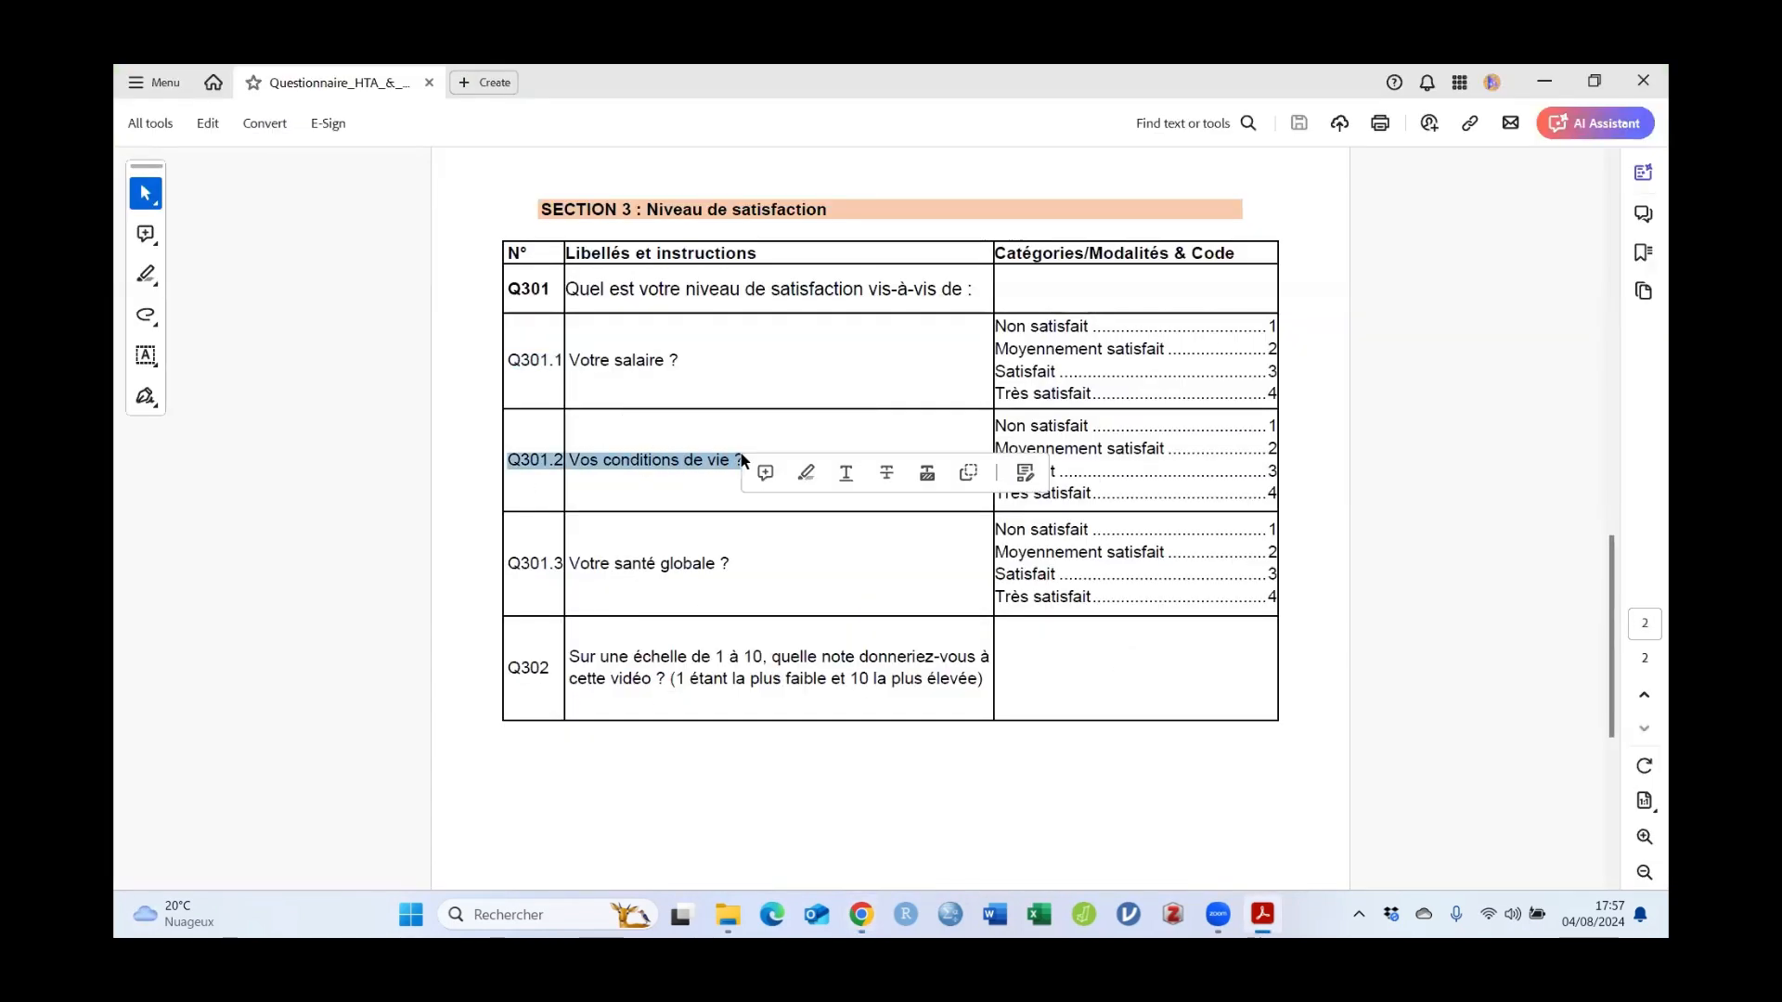
{"action": "left_click_drag", "start_coordinate": [510, 568], "coordinate": [742, 546]}
{"action": "key", "text": "alt+Tab"}
{"action": "left_click", "coordinate": [457, 755]}
{"action": "key", "text": "ctrl+a"}
{"action": "key", "text": "ctrl+v"}
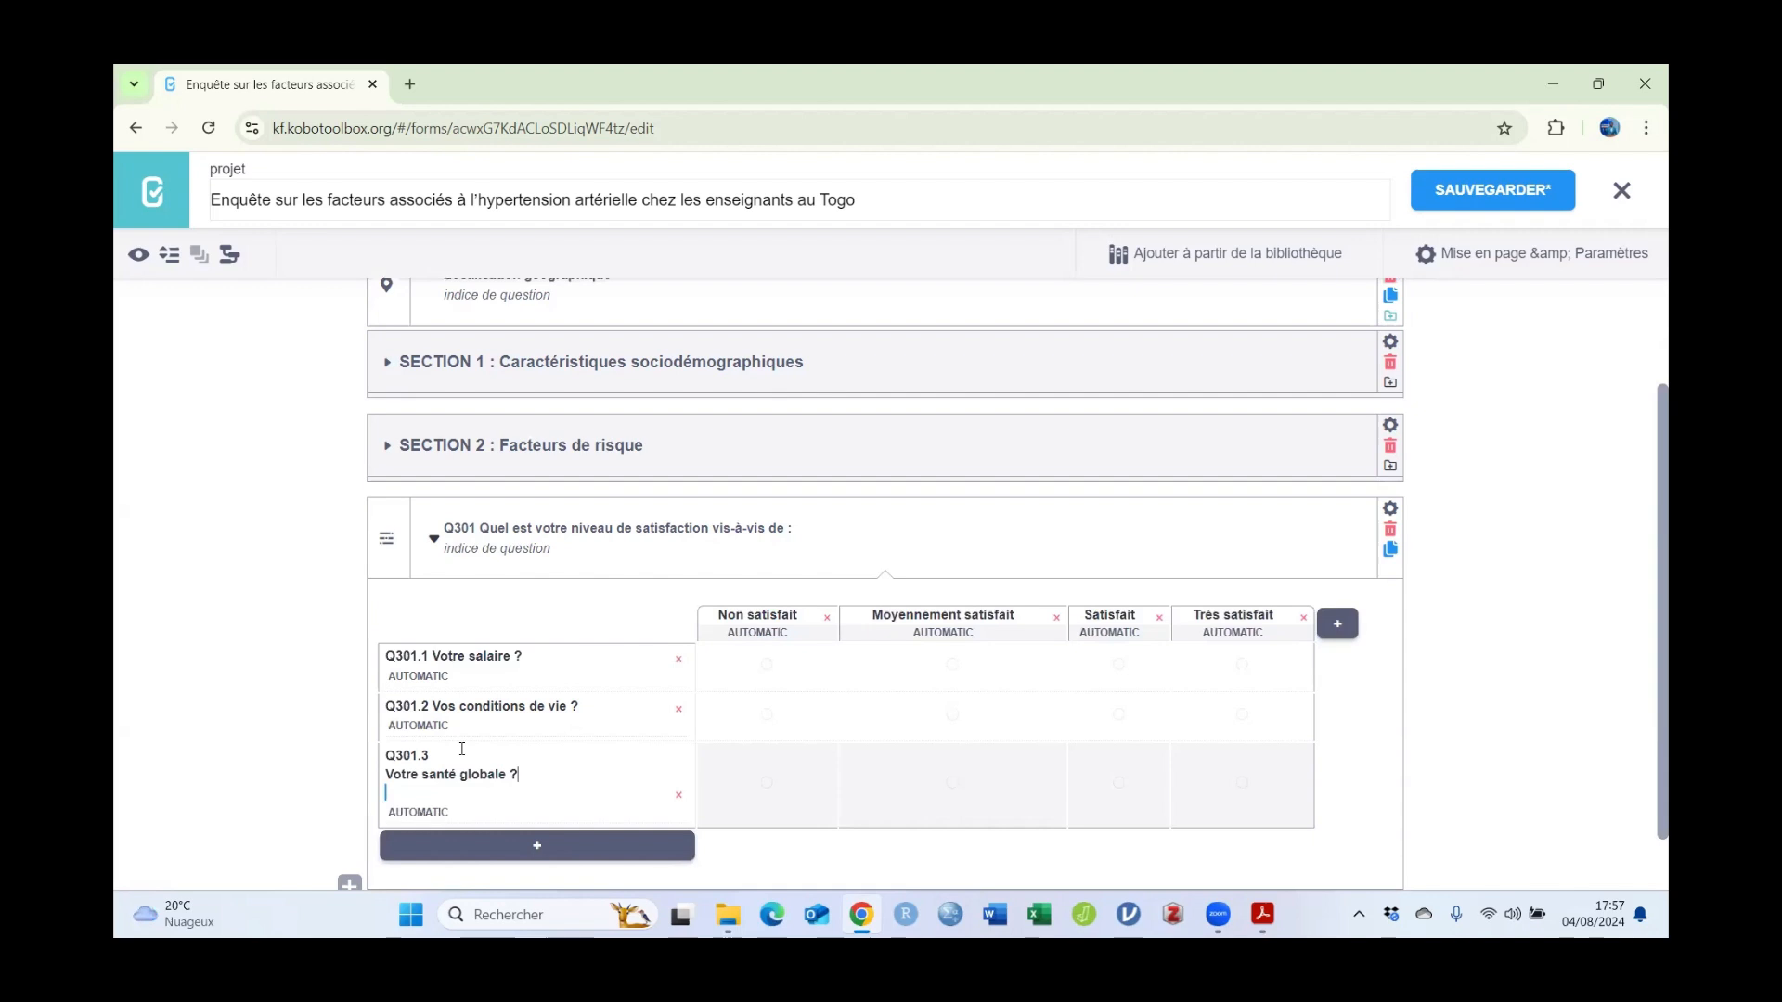
{"action": "left_click", "coordinate": [444, 747]}
{"action": "key", "text": "Delete"}
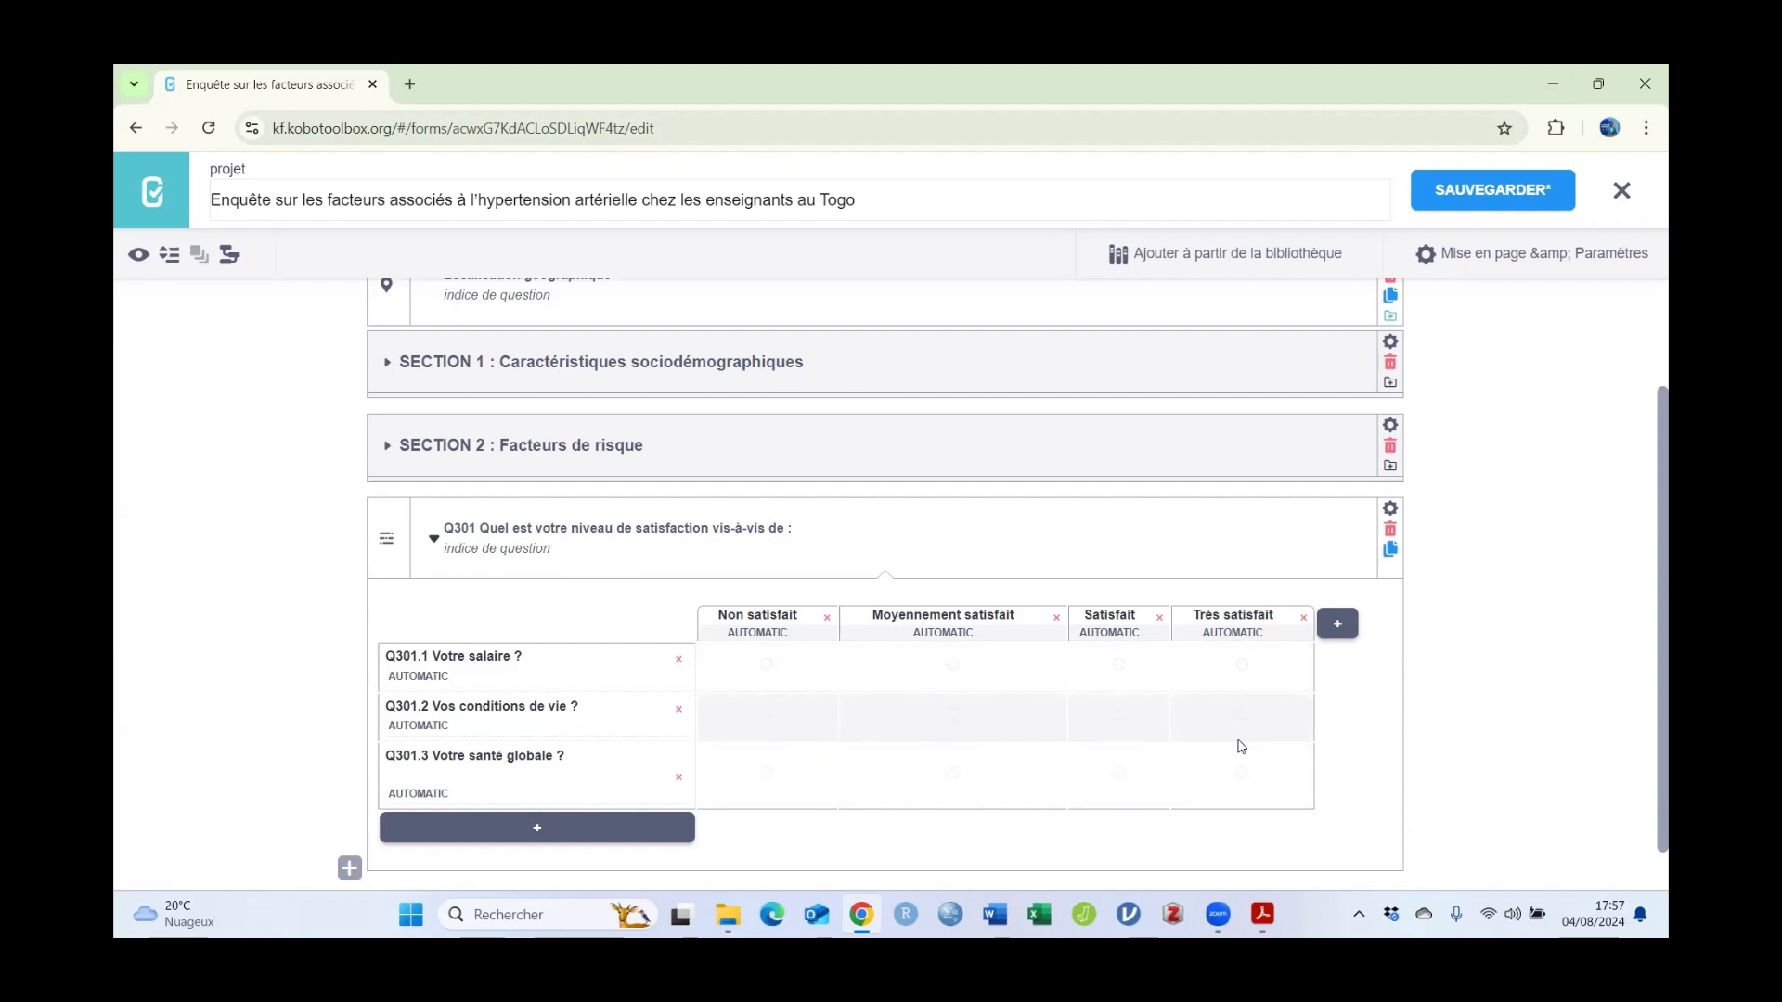
Step: Make a response to the Q301 rating question mandatory and save the form
{"action": "left_click", "coordinate": [1390, 509]}
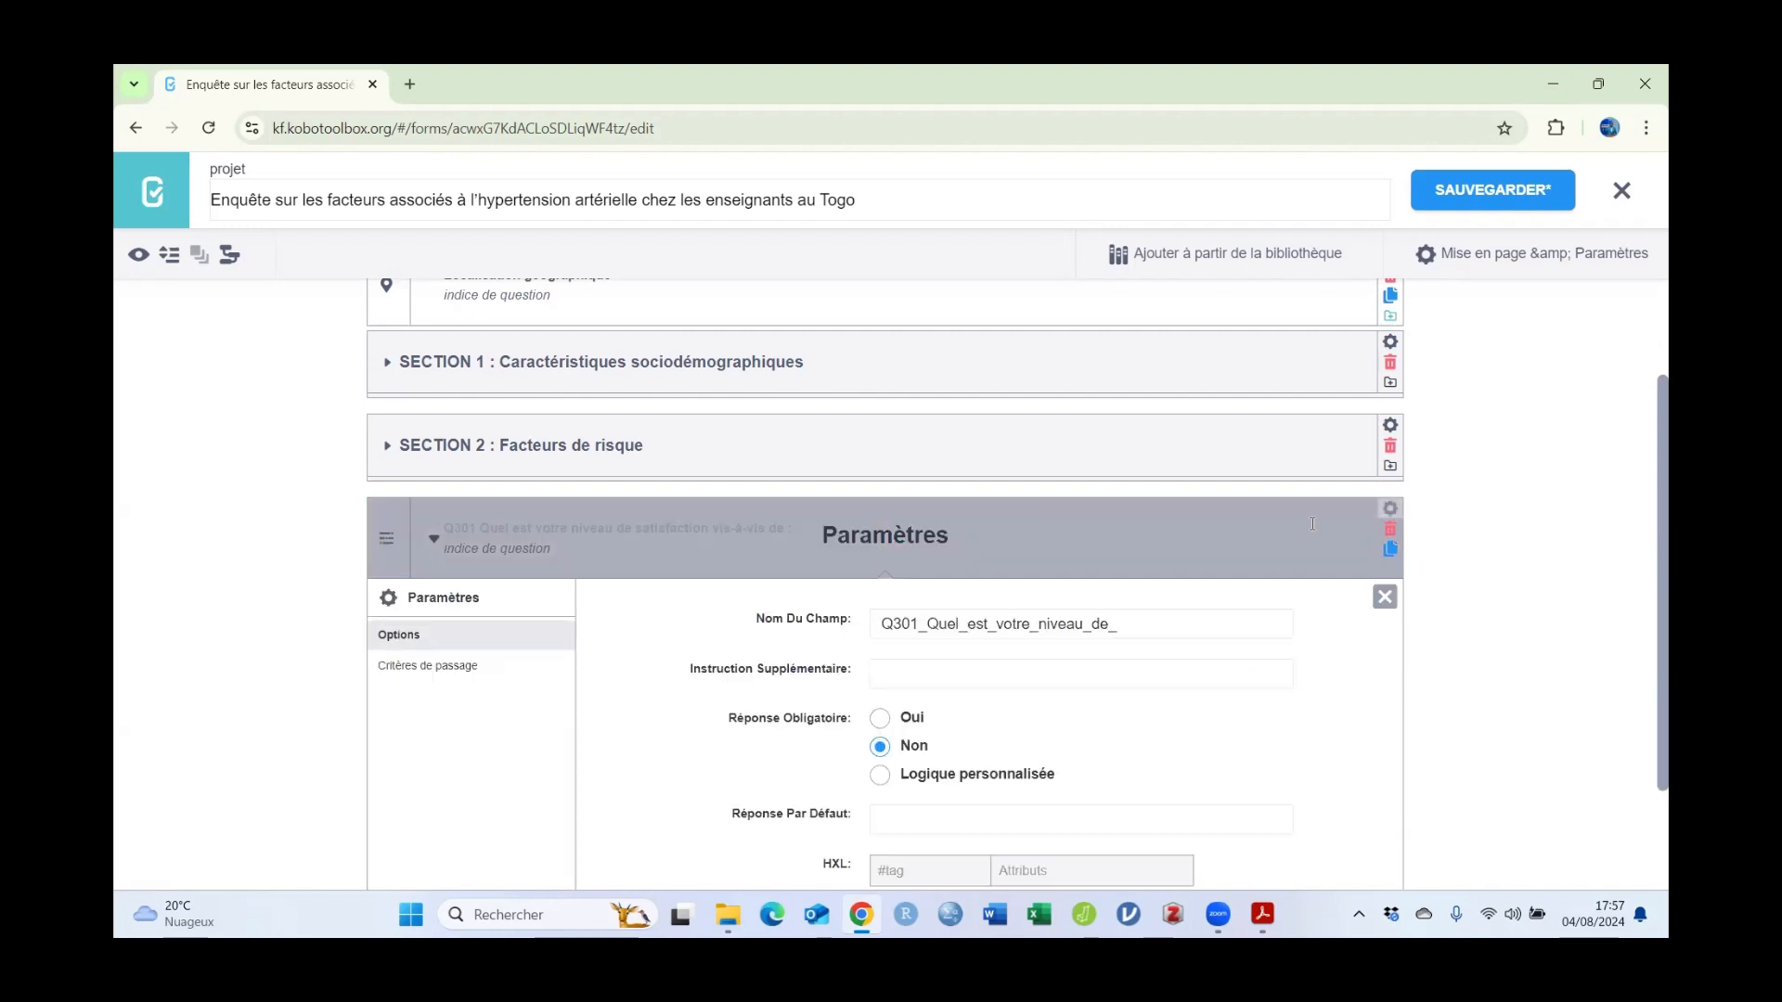
{"action": "left_click", "coordinate": [880, 719]}
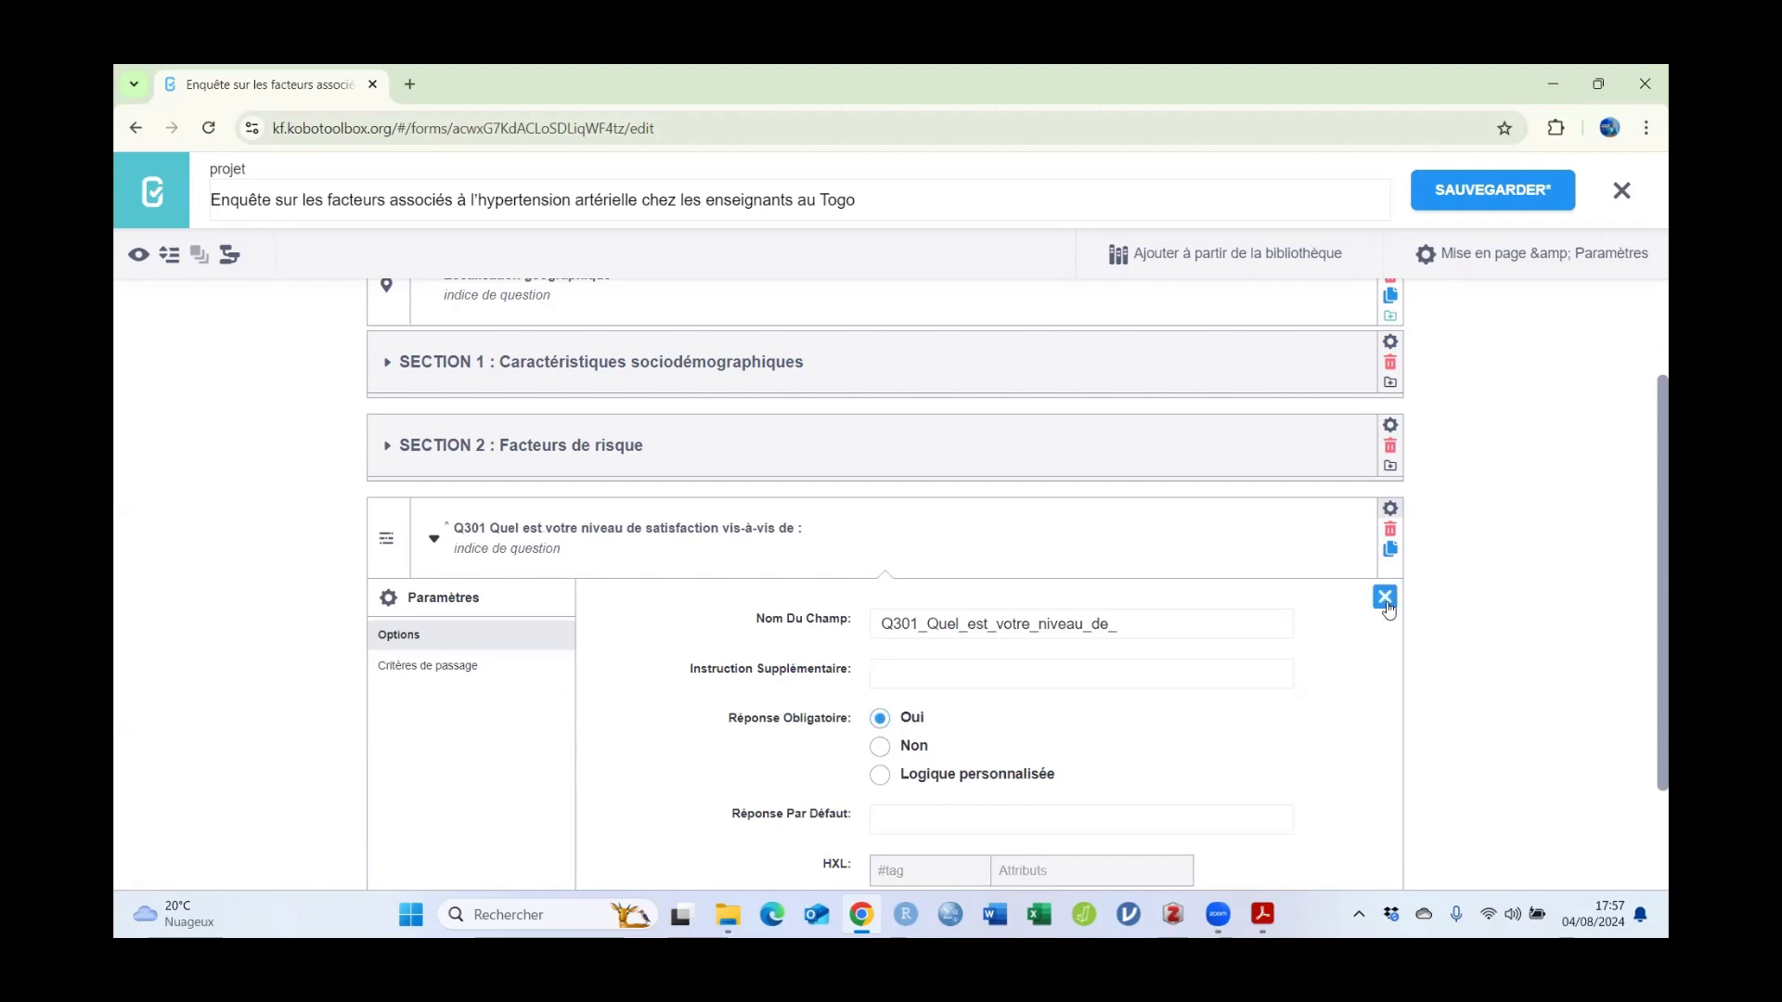
{"action": "left_click", "coordinate": [1385, 602]}
{"action": "left_click", "coordinate": [1472, 197]}
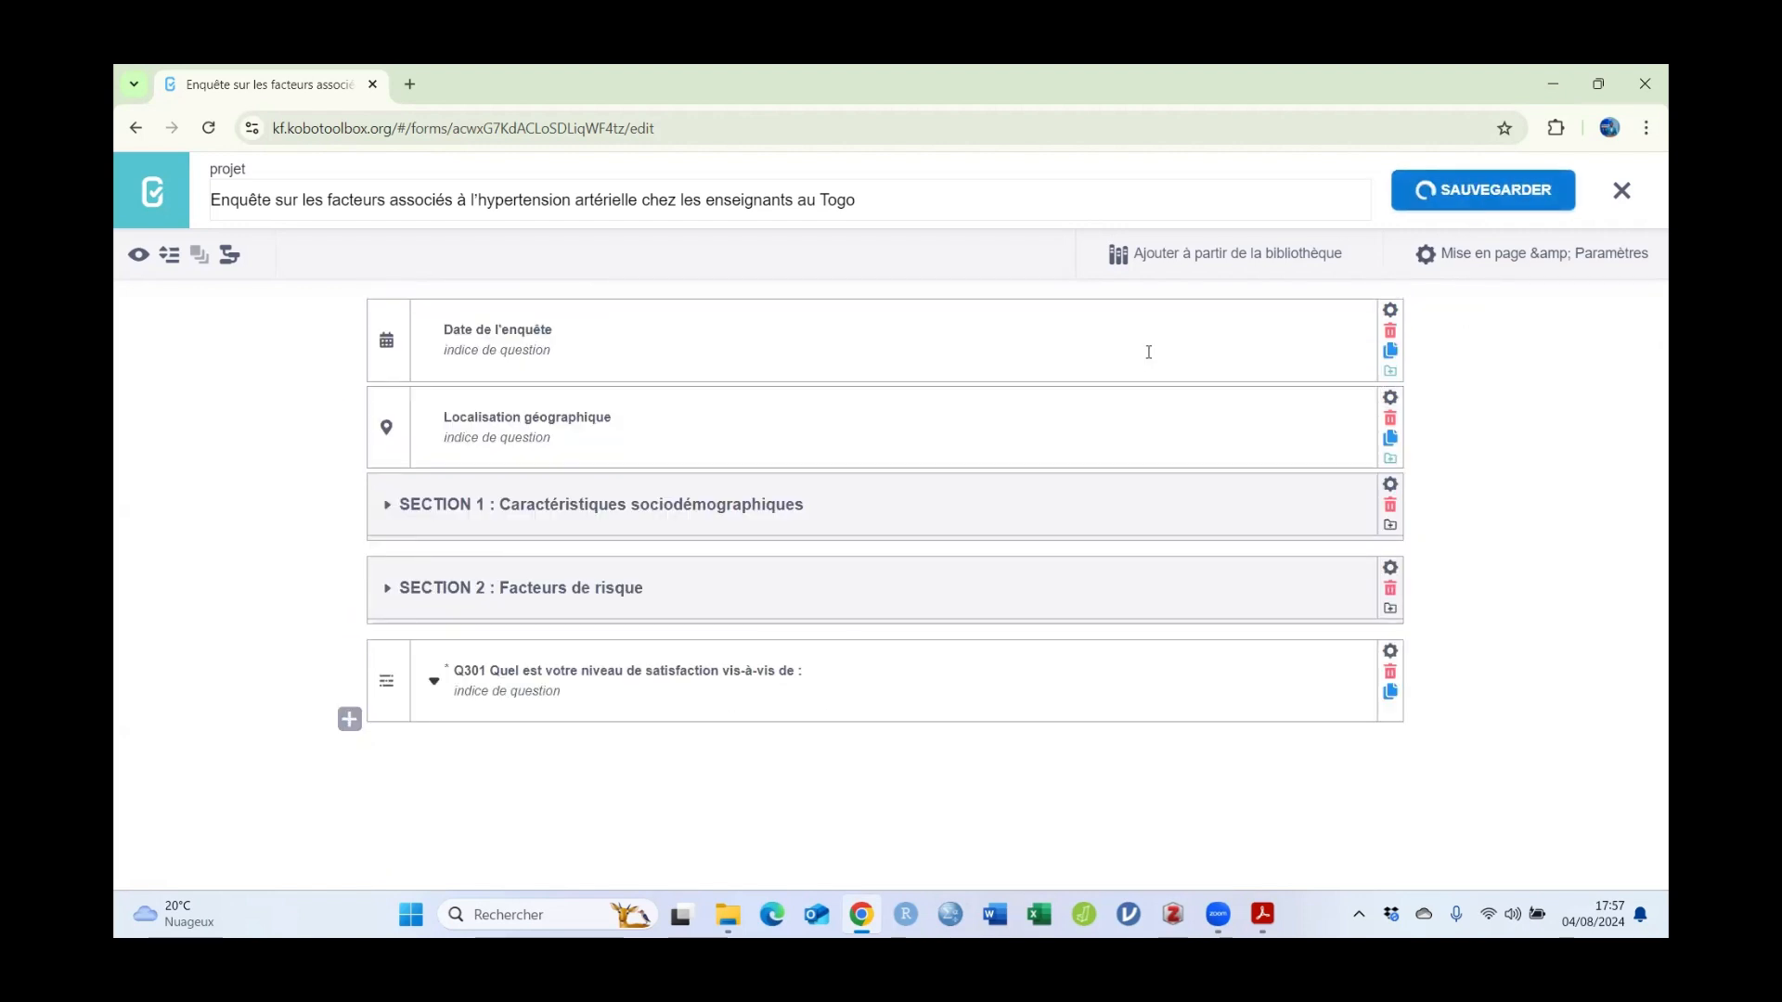
Step: Preview the form and answer "Oui" to Q202 to test the conditional question Q202.1
{"action": "left_click", "coordinate": [139, 255]}
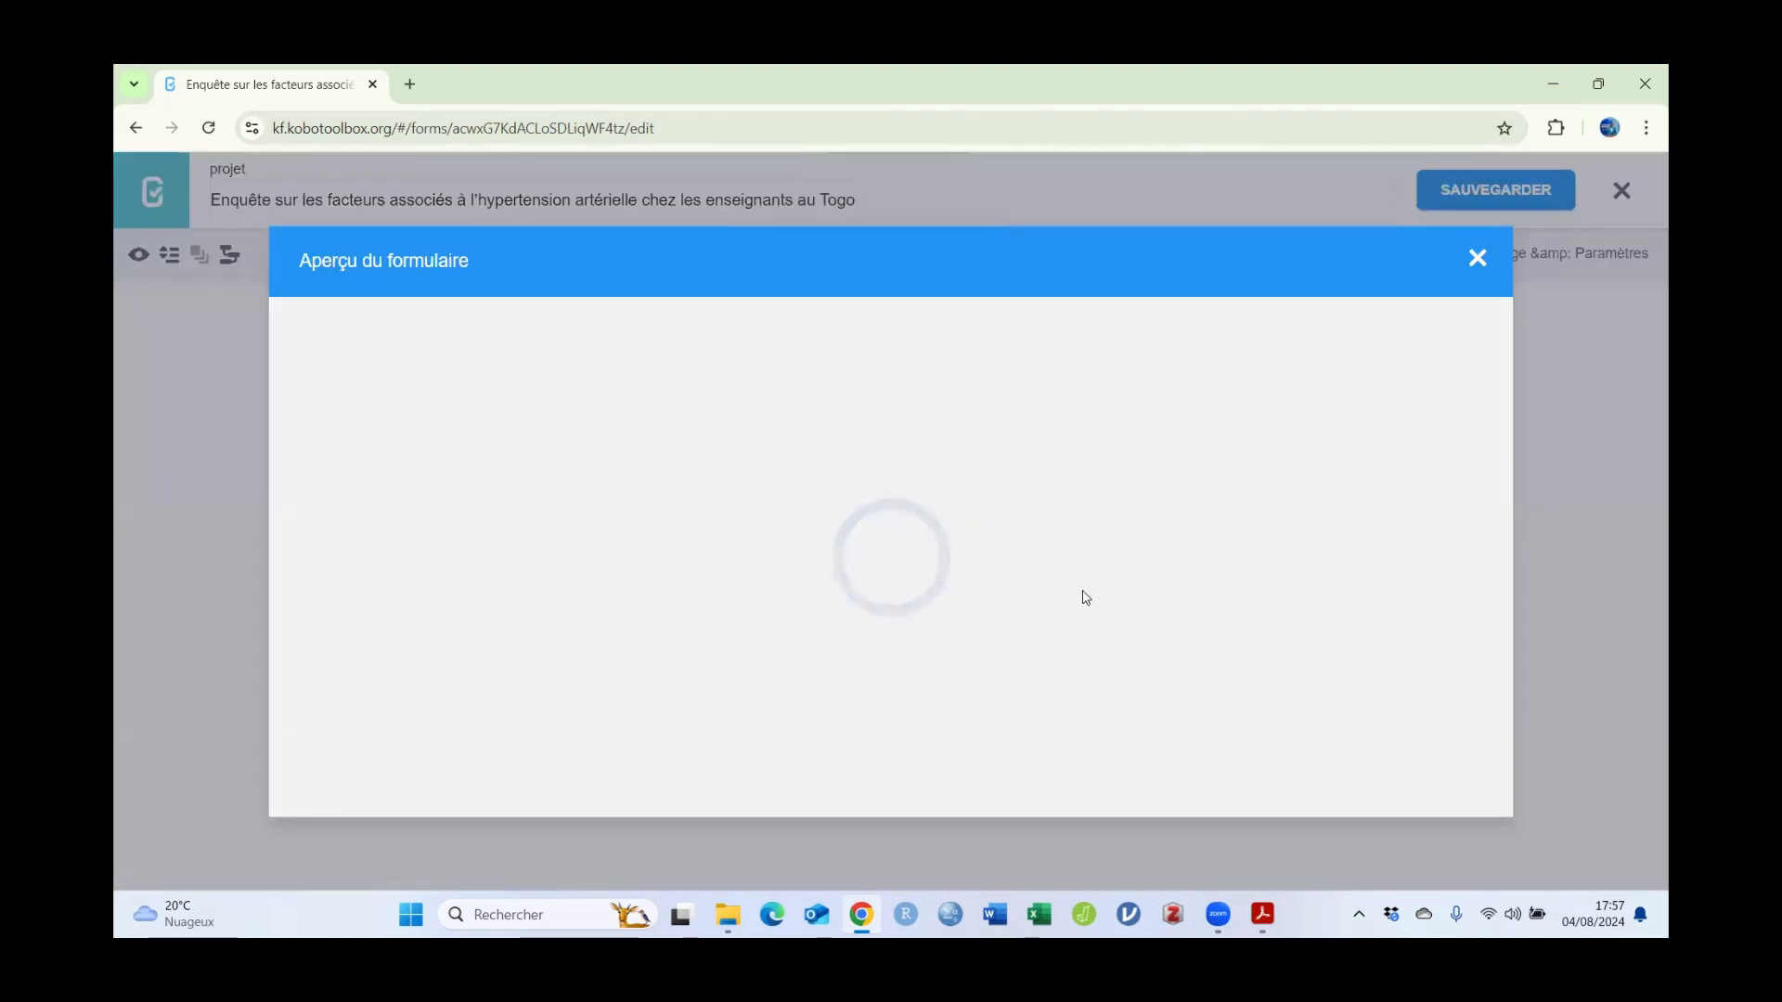
{"action": "scroll", "coordinate": [1225, 493], "scroll_direction": "down", "scroll_amount": 10}
{"action": "scroll", "coordinate": [1238, 496], "scroll_direction": "down", "scroll_amount": 15}
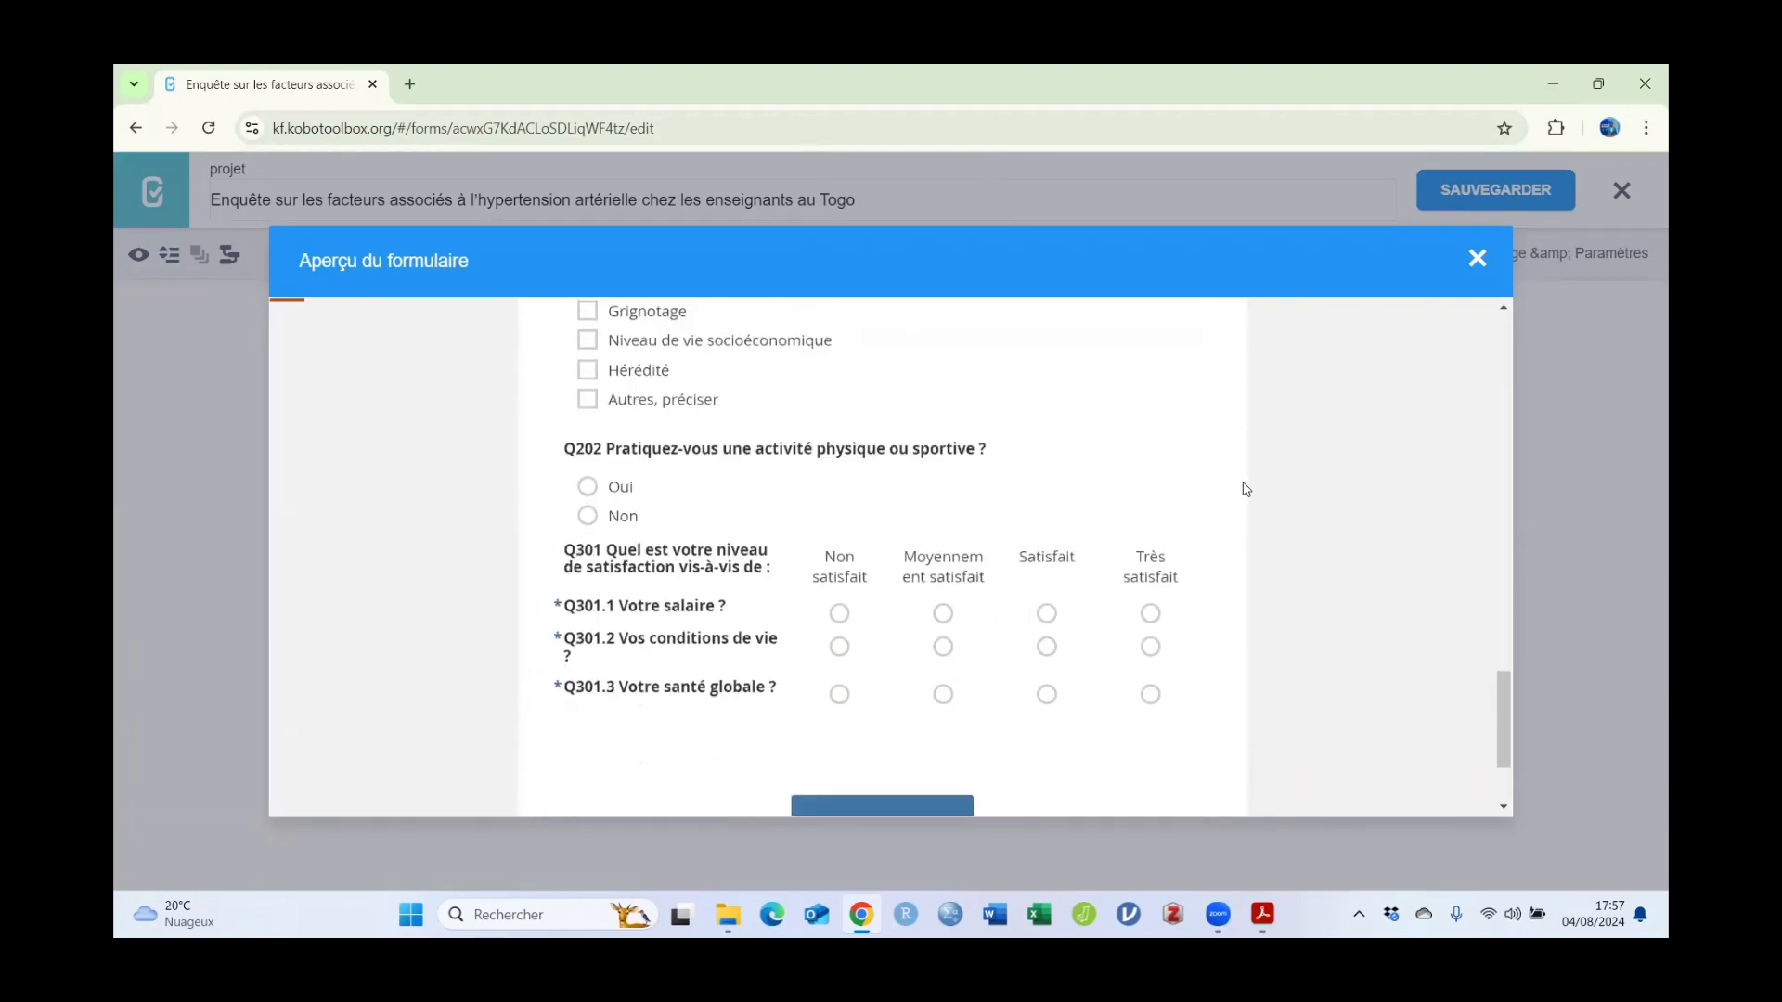
{"action": "scroll", "coordinate": [1245, 488], "scroll_direction": "down", "scroll_amount": 2}
{"action": "scroll", "coordinate": [1247, 487], "scroll_direction": "up", "scroll_amount": 1}
{"action": "left_click", "coordinate": [617, 486]}
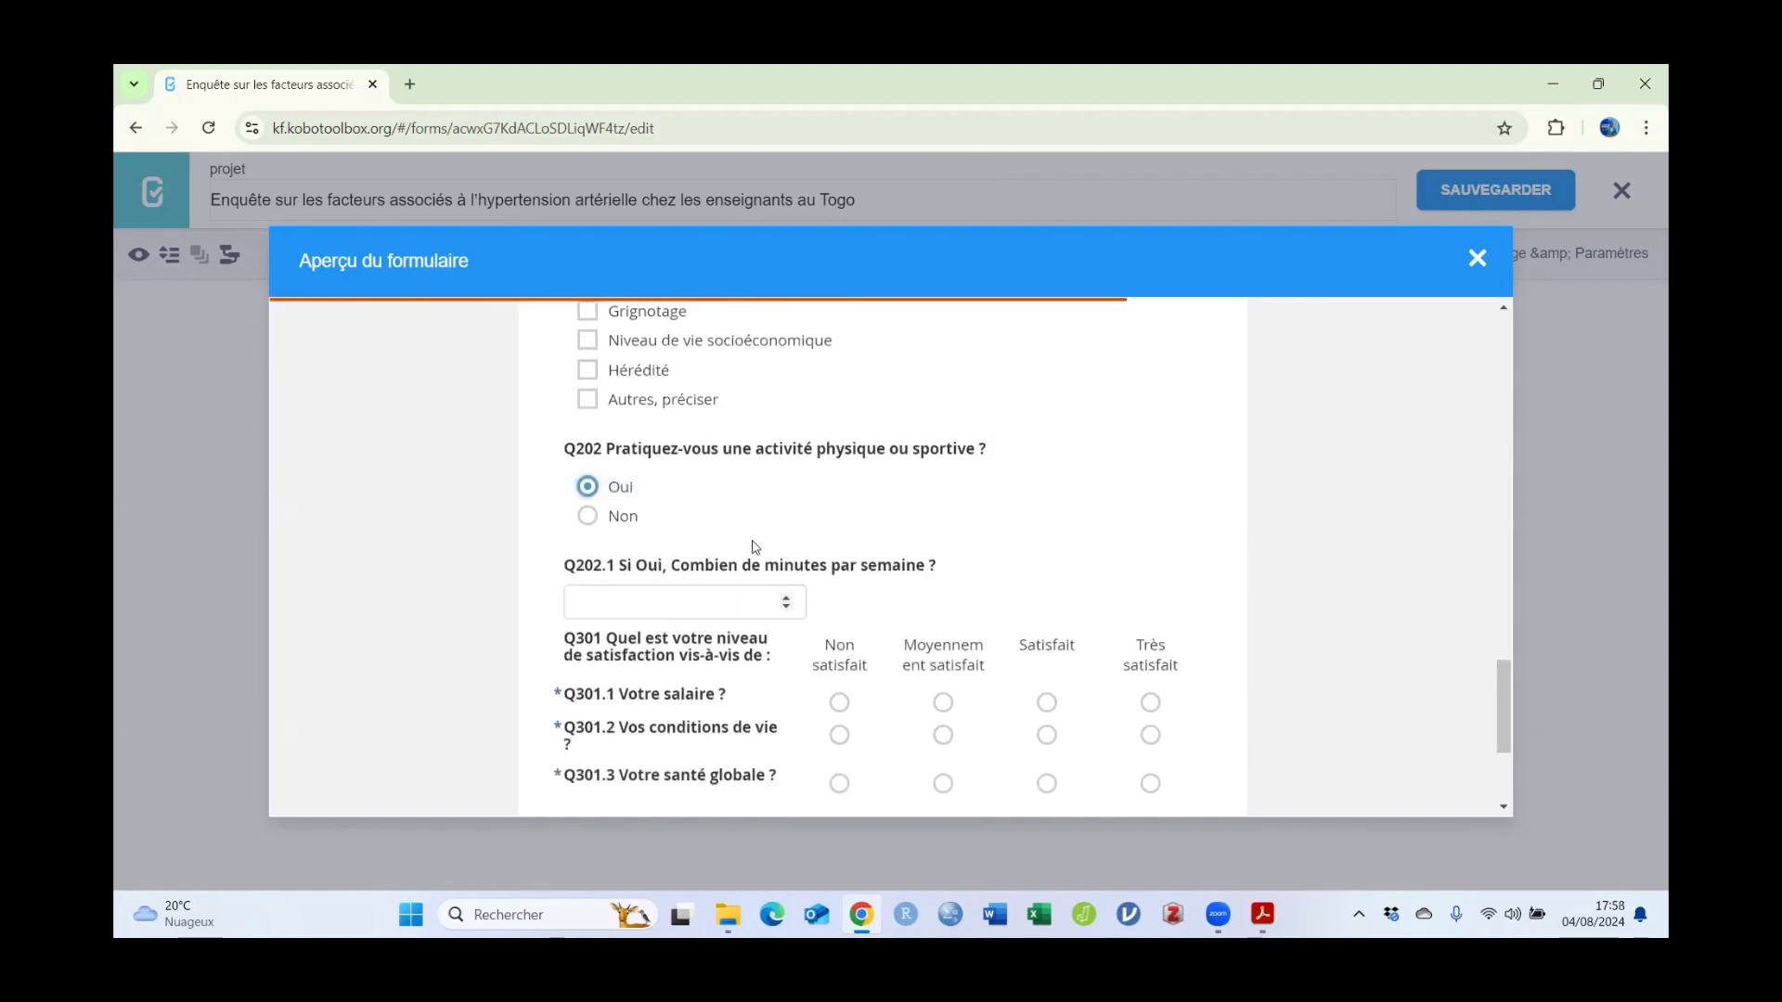
{"action": "scroll", "coordinate": [862, 588], "scroll_direction": "down", "scroll_amount": 1}
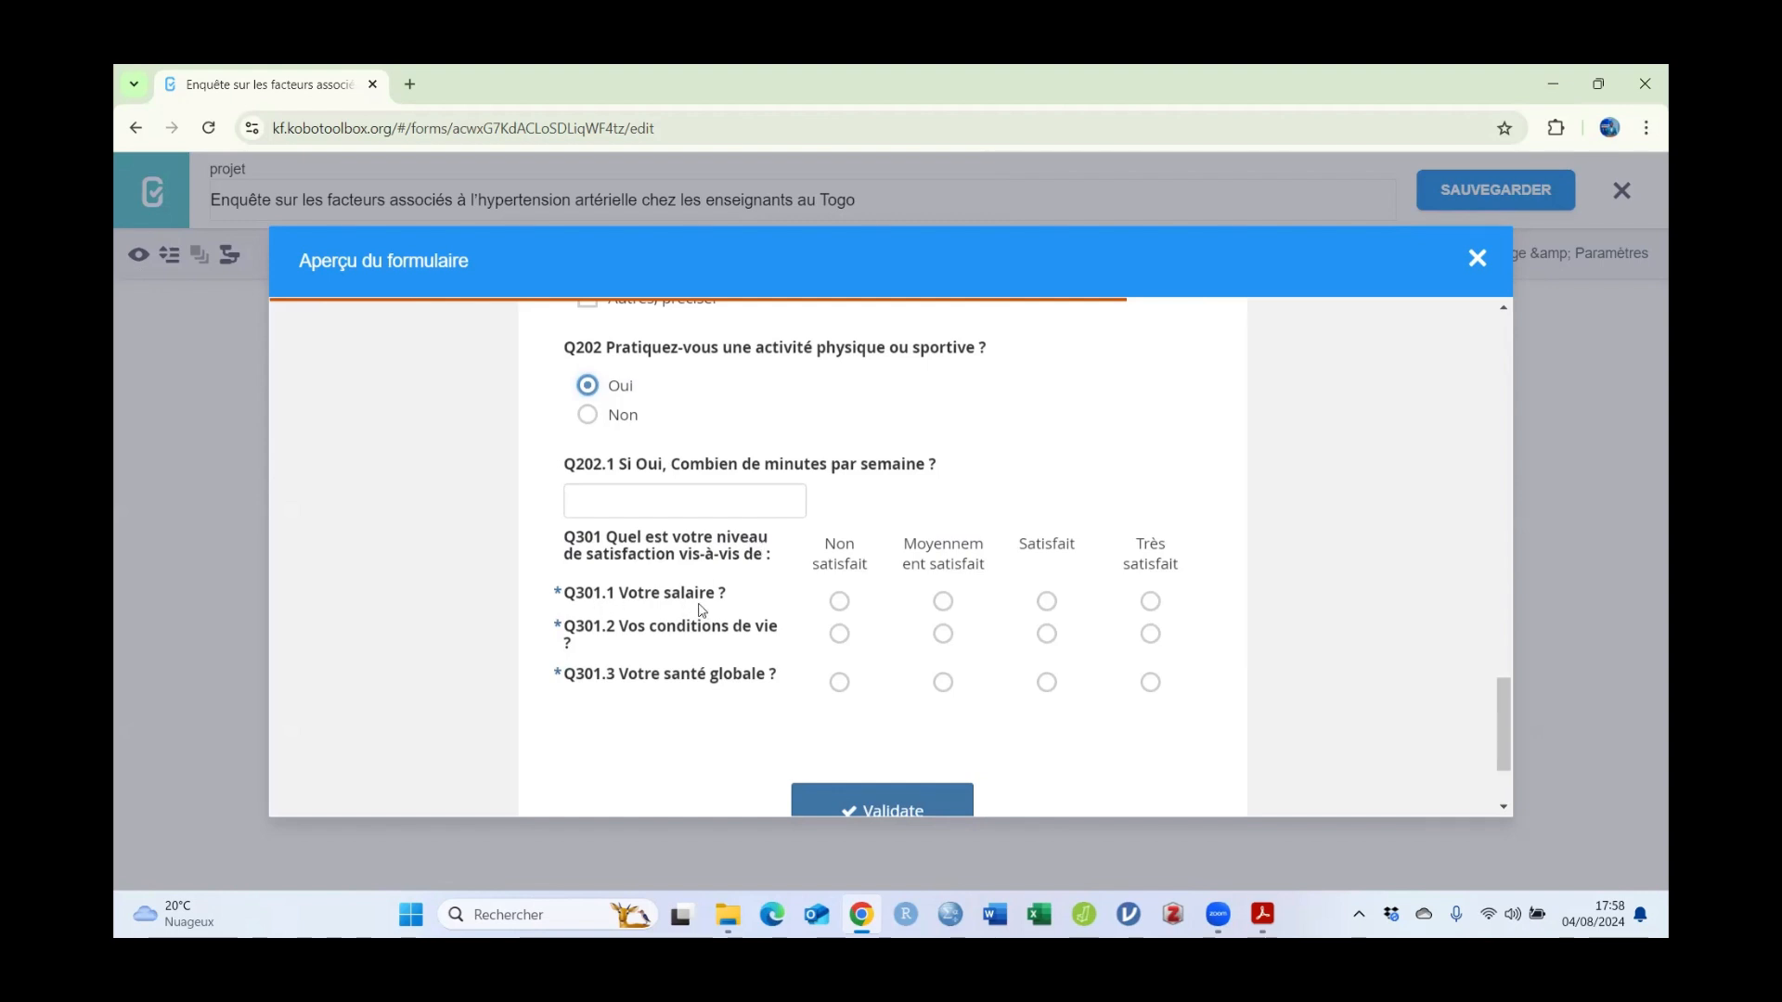
Step: Test the Q301 ratings in the preview with "Moyennement satisfait" for salary, "Satisfait" for living conditions and "Très satisfait" for overall health
{"action": "left_click", "coordinate": [943, 602]}
{"action": "left_click", "coordinate": [1050, 640]}
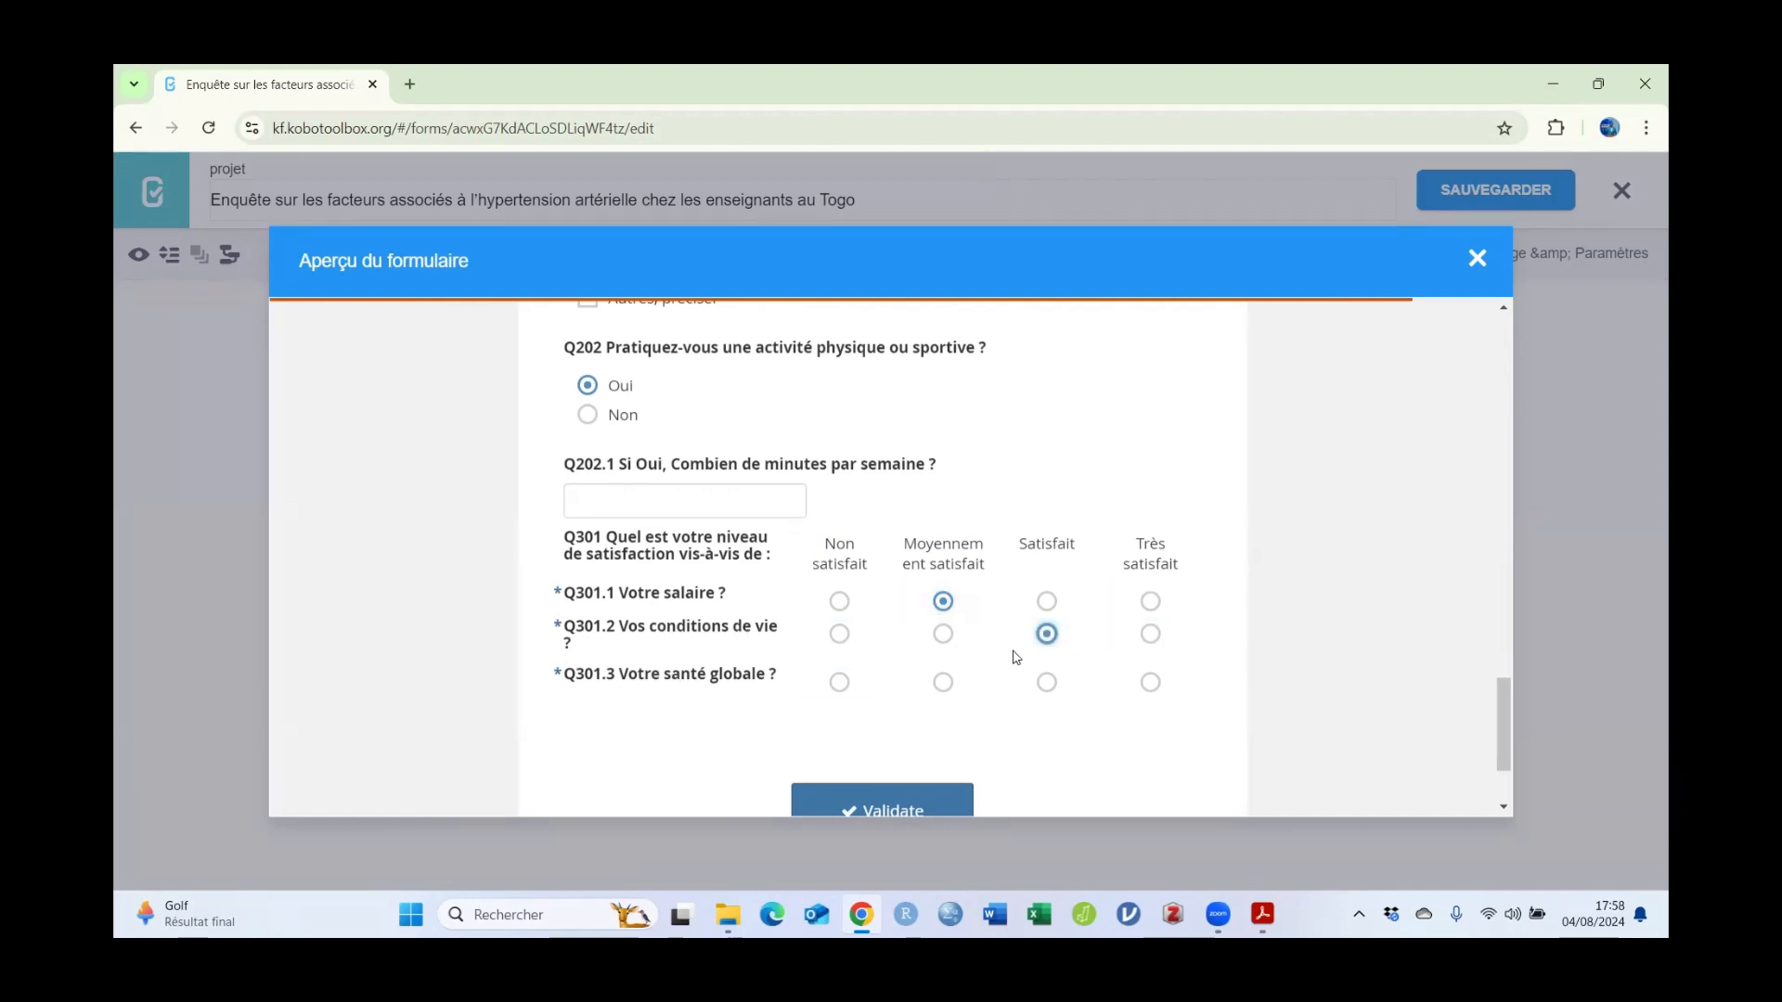
{"action": "left_click", "coordinate": [1150, 685]}
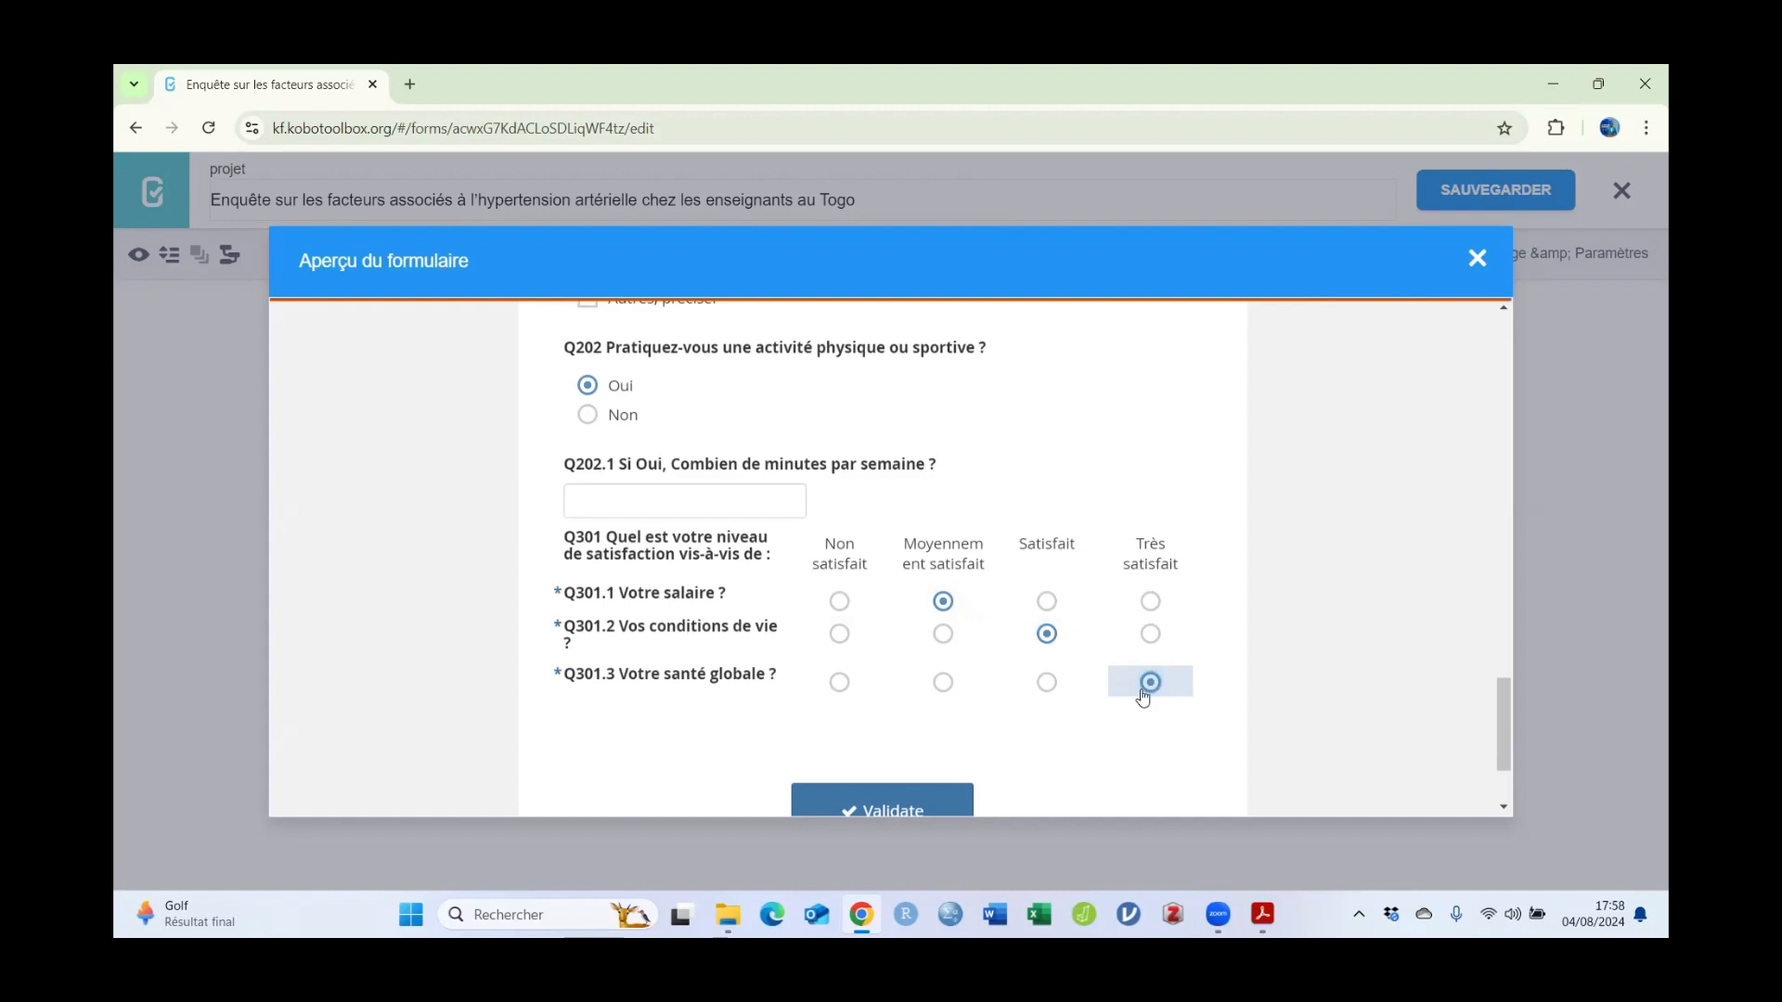
{"action": "scroll", "coordinate": [1498, 650], "scroll_direction": "up", "scroll_amount": 1}
{"action": "scroll", "coordinate": [1399, 656], "scroll_direction": "up", "scroll_amount": 3}
{"action": "scroll", "coordinate": [1399, 656], "scroll_direction": "down", "scroll_amount": 4}
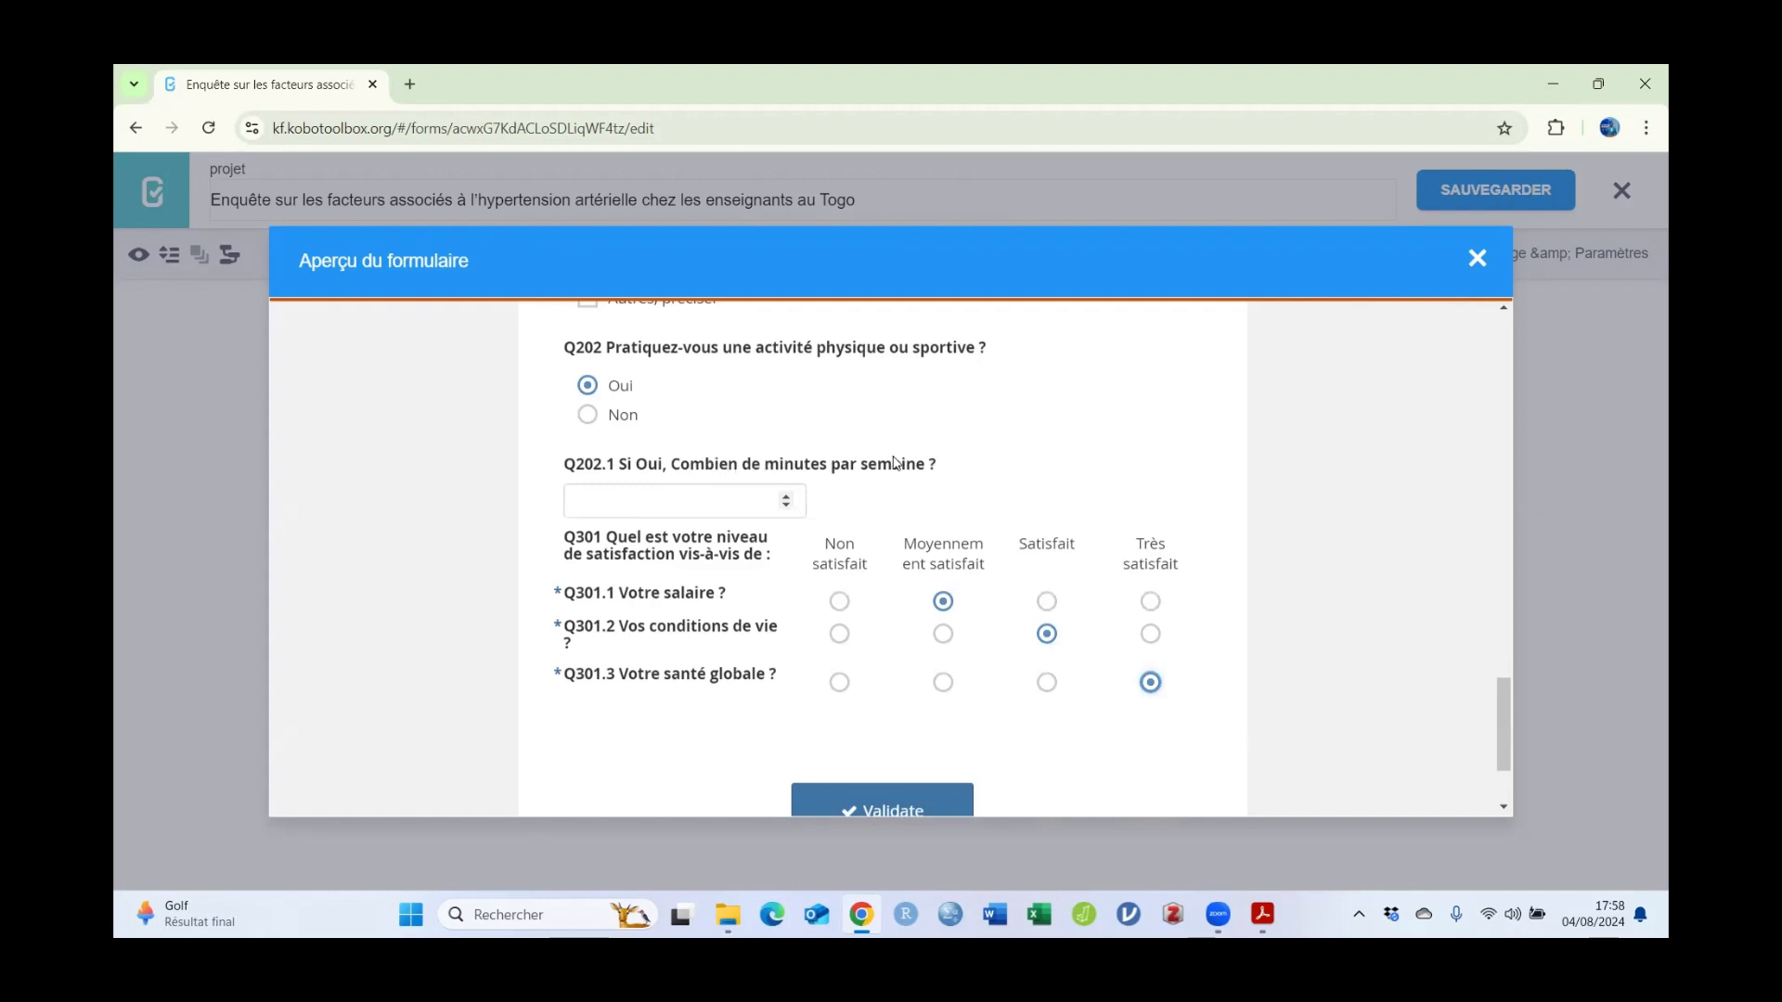
Step: Test whether Q202.1 accepts negative minutes by lowering its value to -4, and close the form preview
{"action": "left_click", "coordinate": [791, 506]}
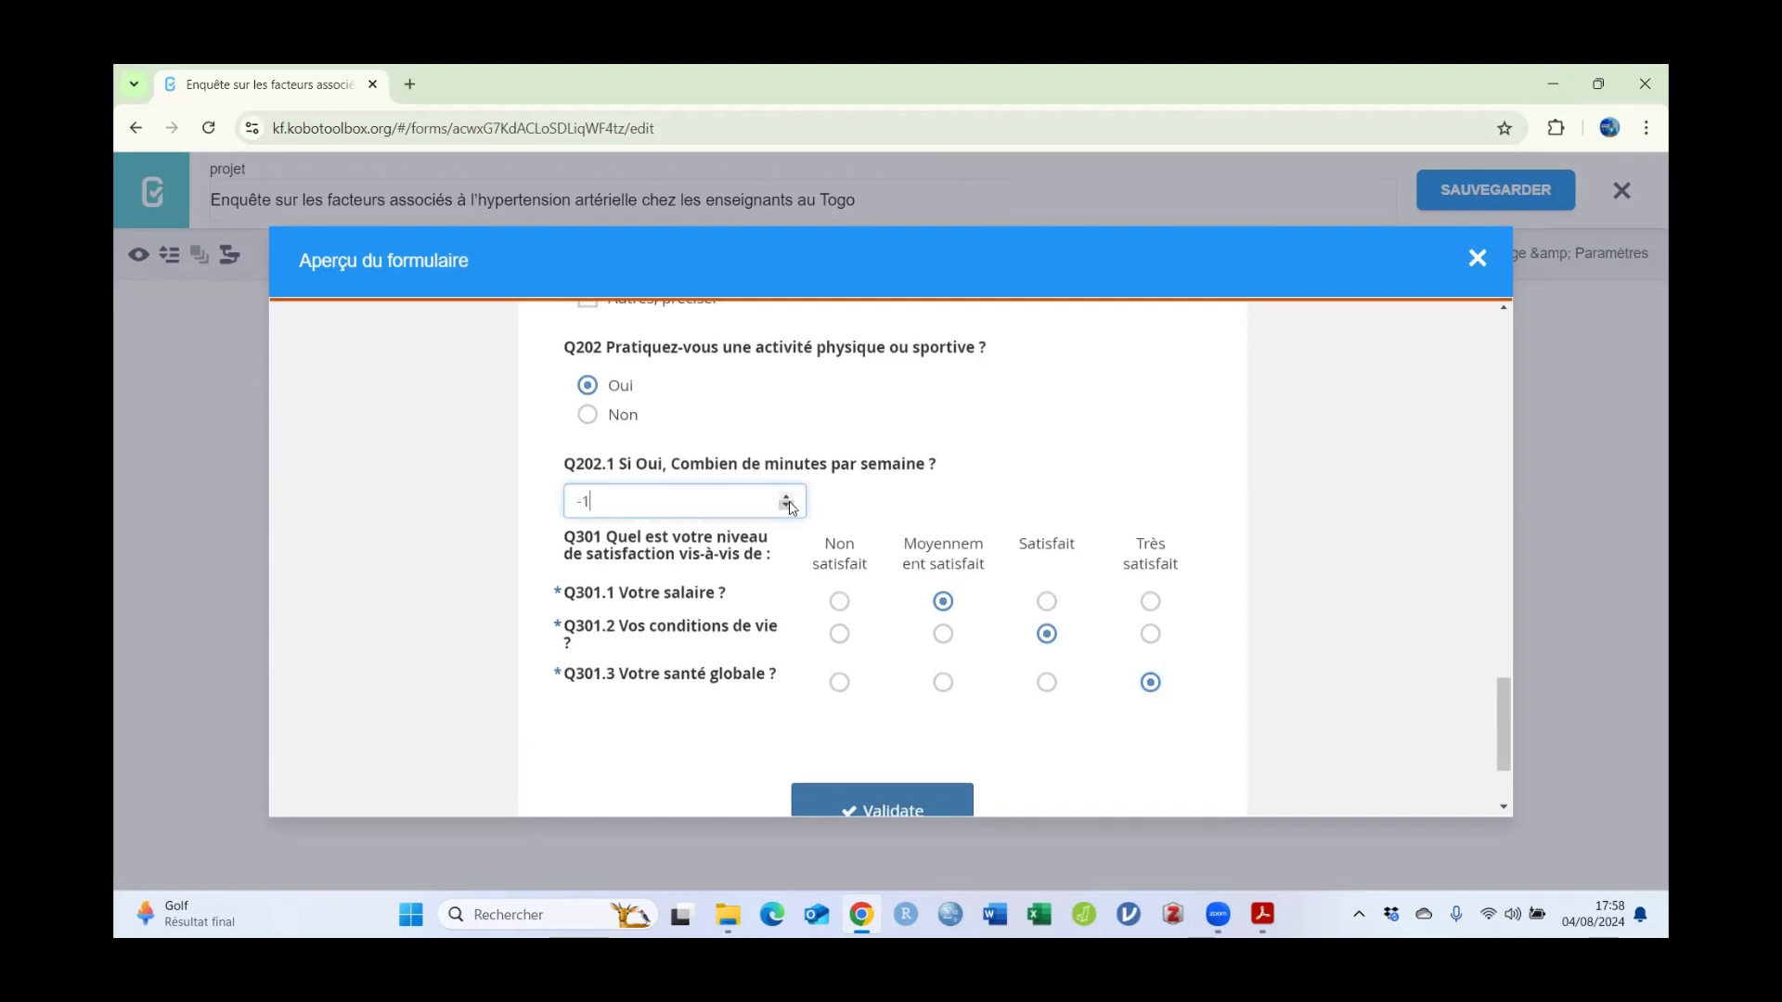
{"action": "left_click", "coordinate": [789, 505]}
{"action": "left_click", "coordinate": [787, 498]}
{"action": "left_click", "coordinate": [789, 508]}
{"action": "left_click", "coordinate": [1477, 260]}
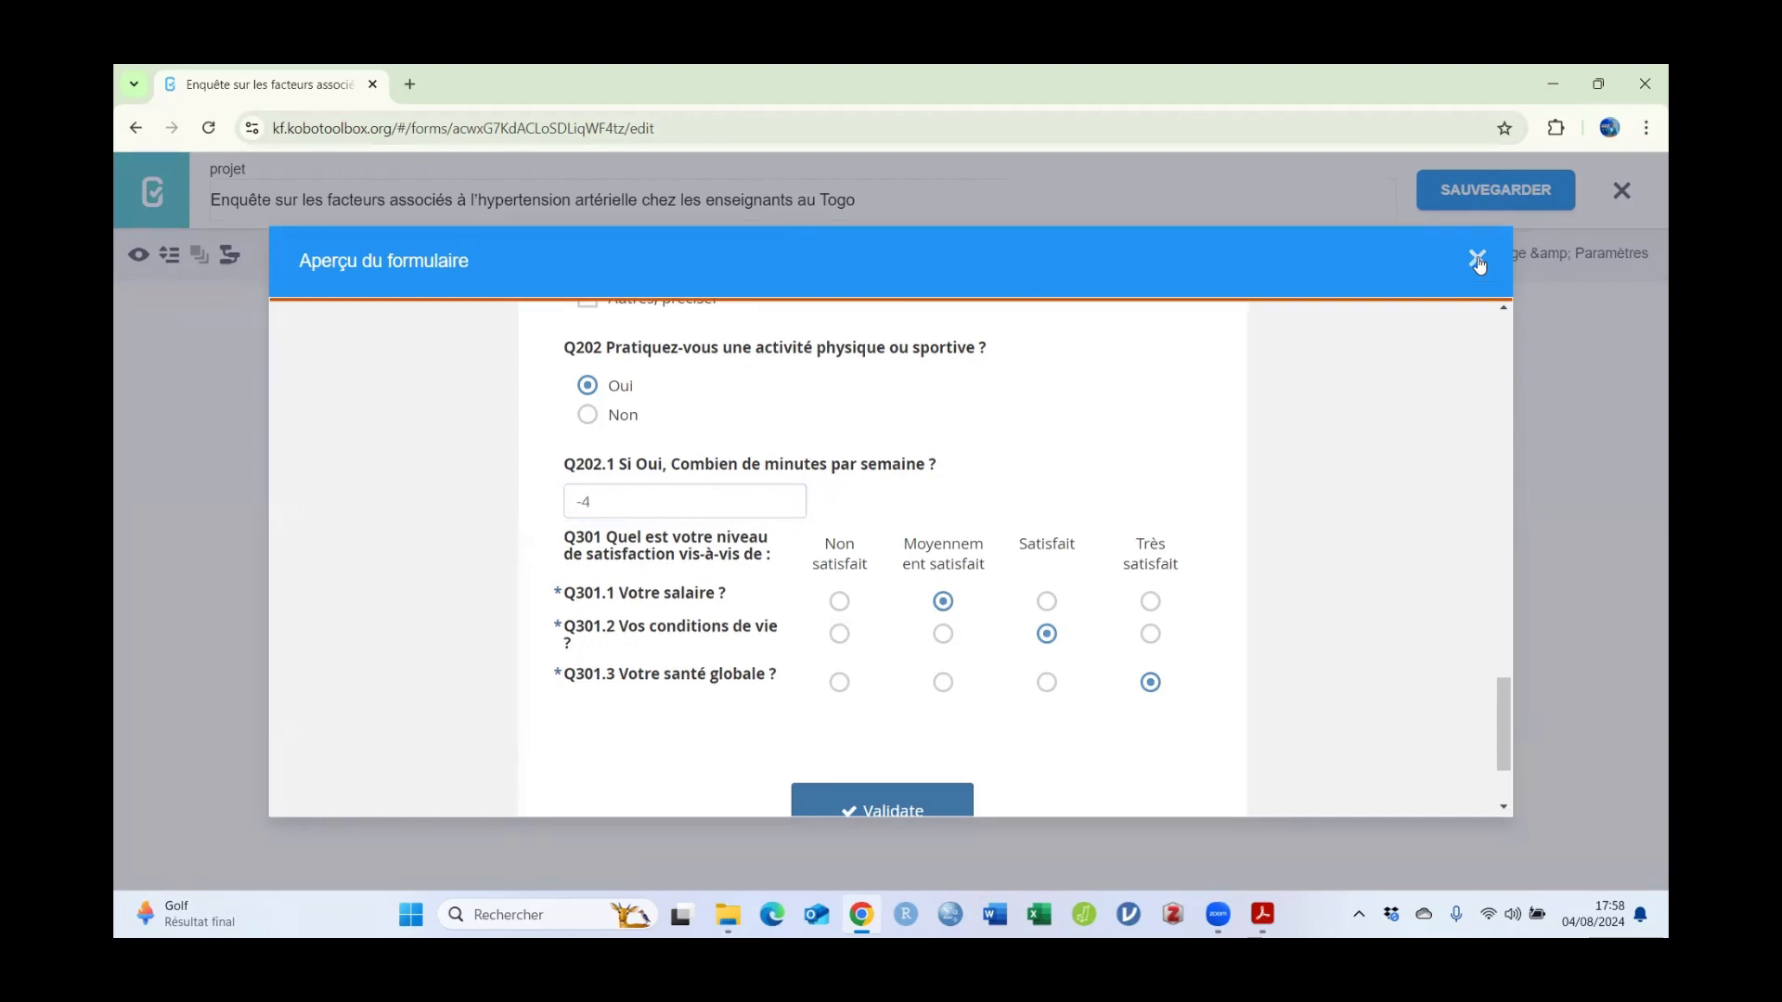
Step: Add a validation criterion to question Q202.1 requiring the response to be greater than 0
{"action": "left_click", "coordinate": [387, 588]}
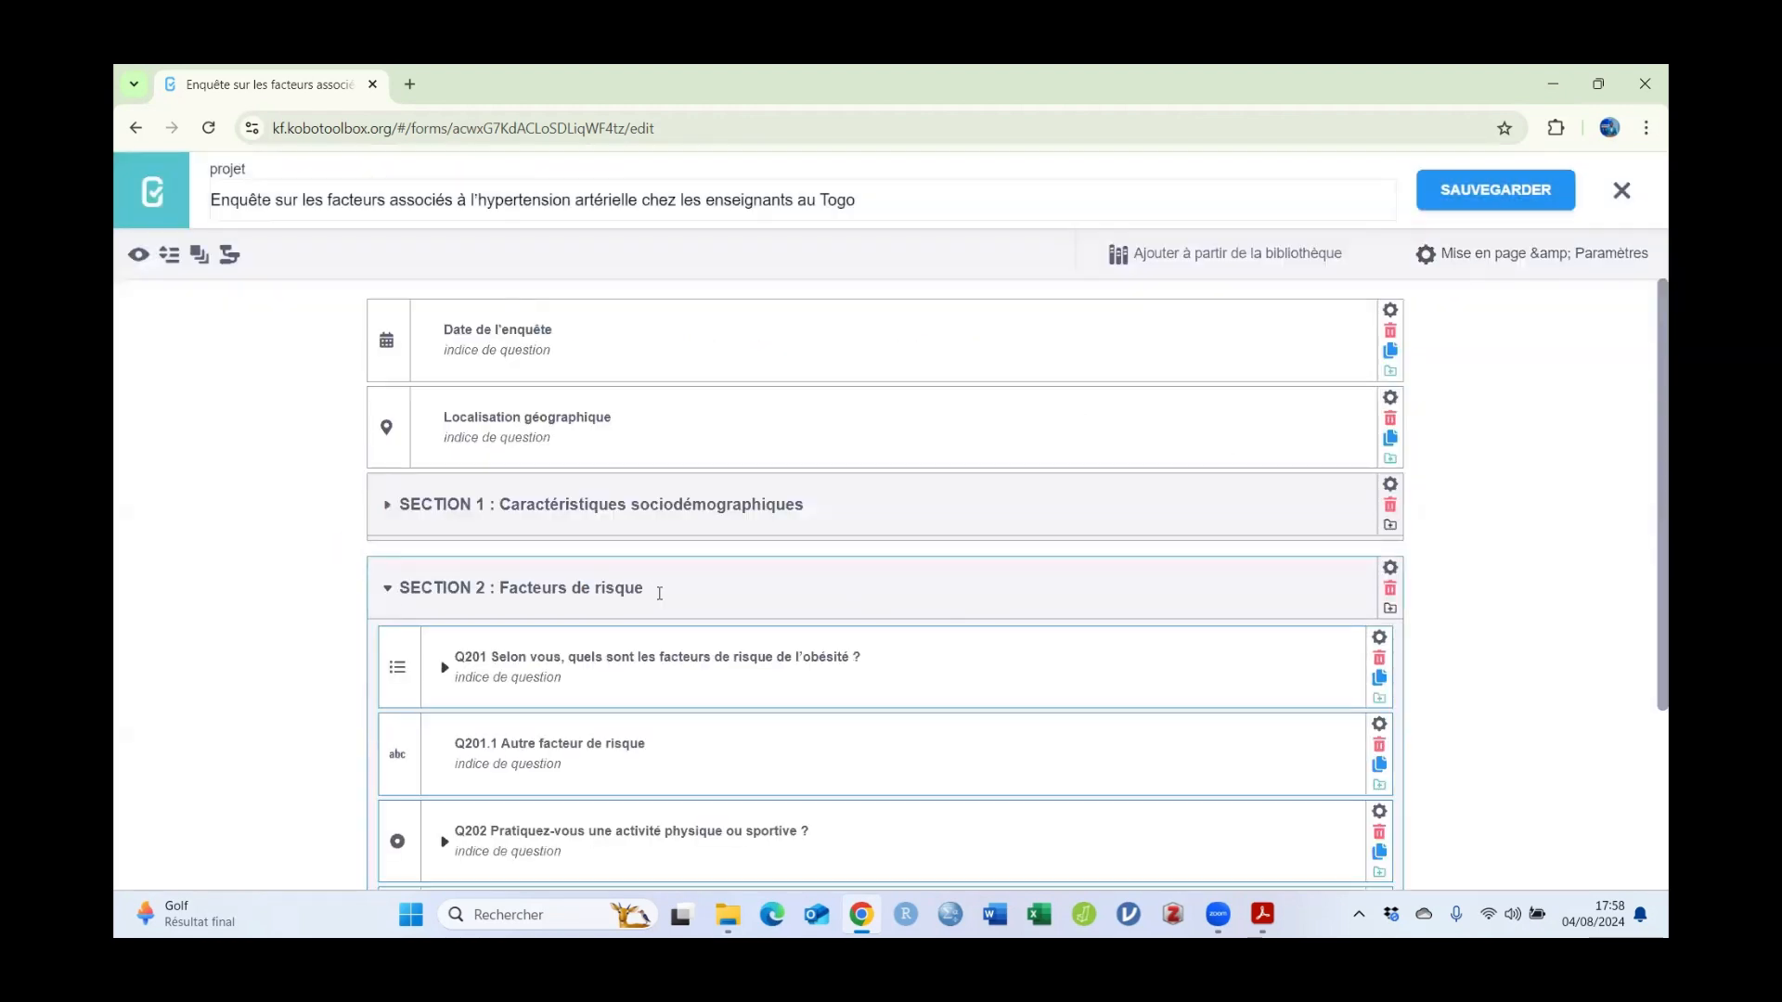
{"action": "scroll", "coordinate": [675, 656], "scroll_direction": "down", "scroll_amount": 3}
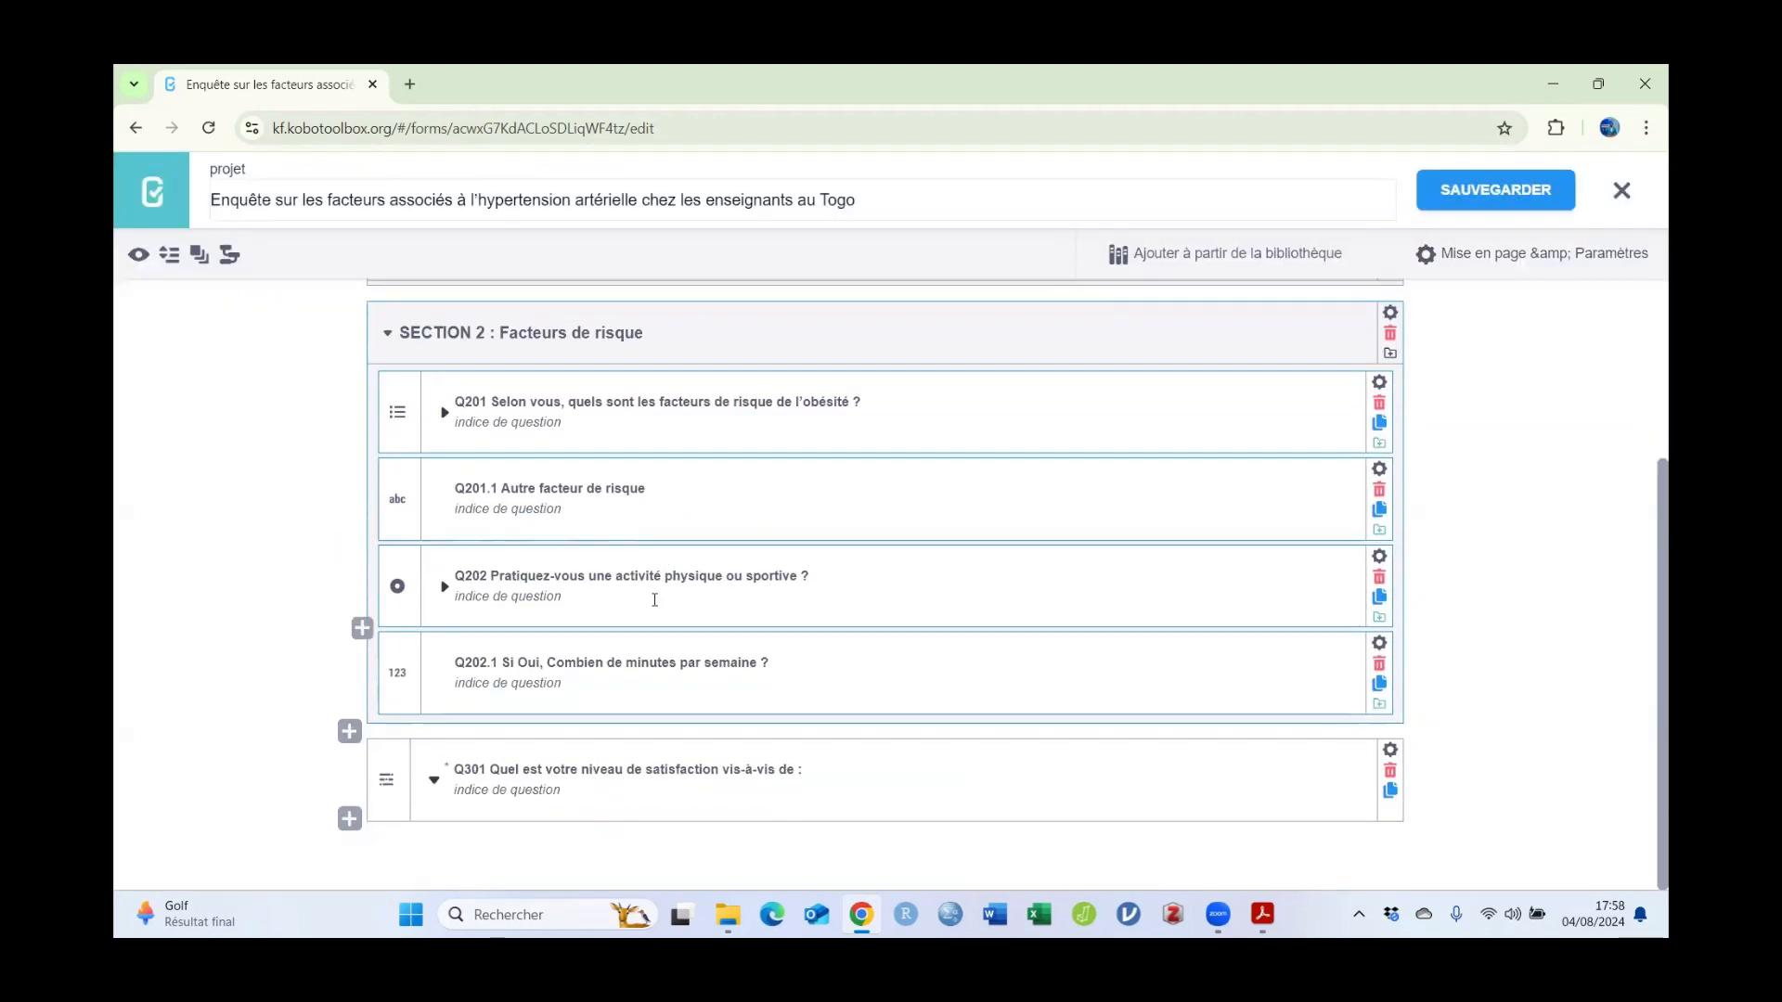
{"action": "left_click", "coordinate": [1379, 644]}
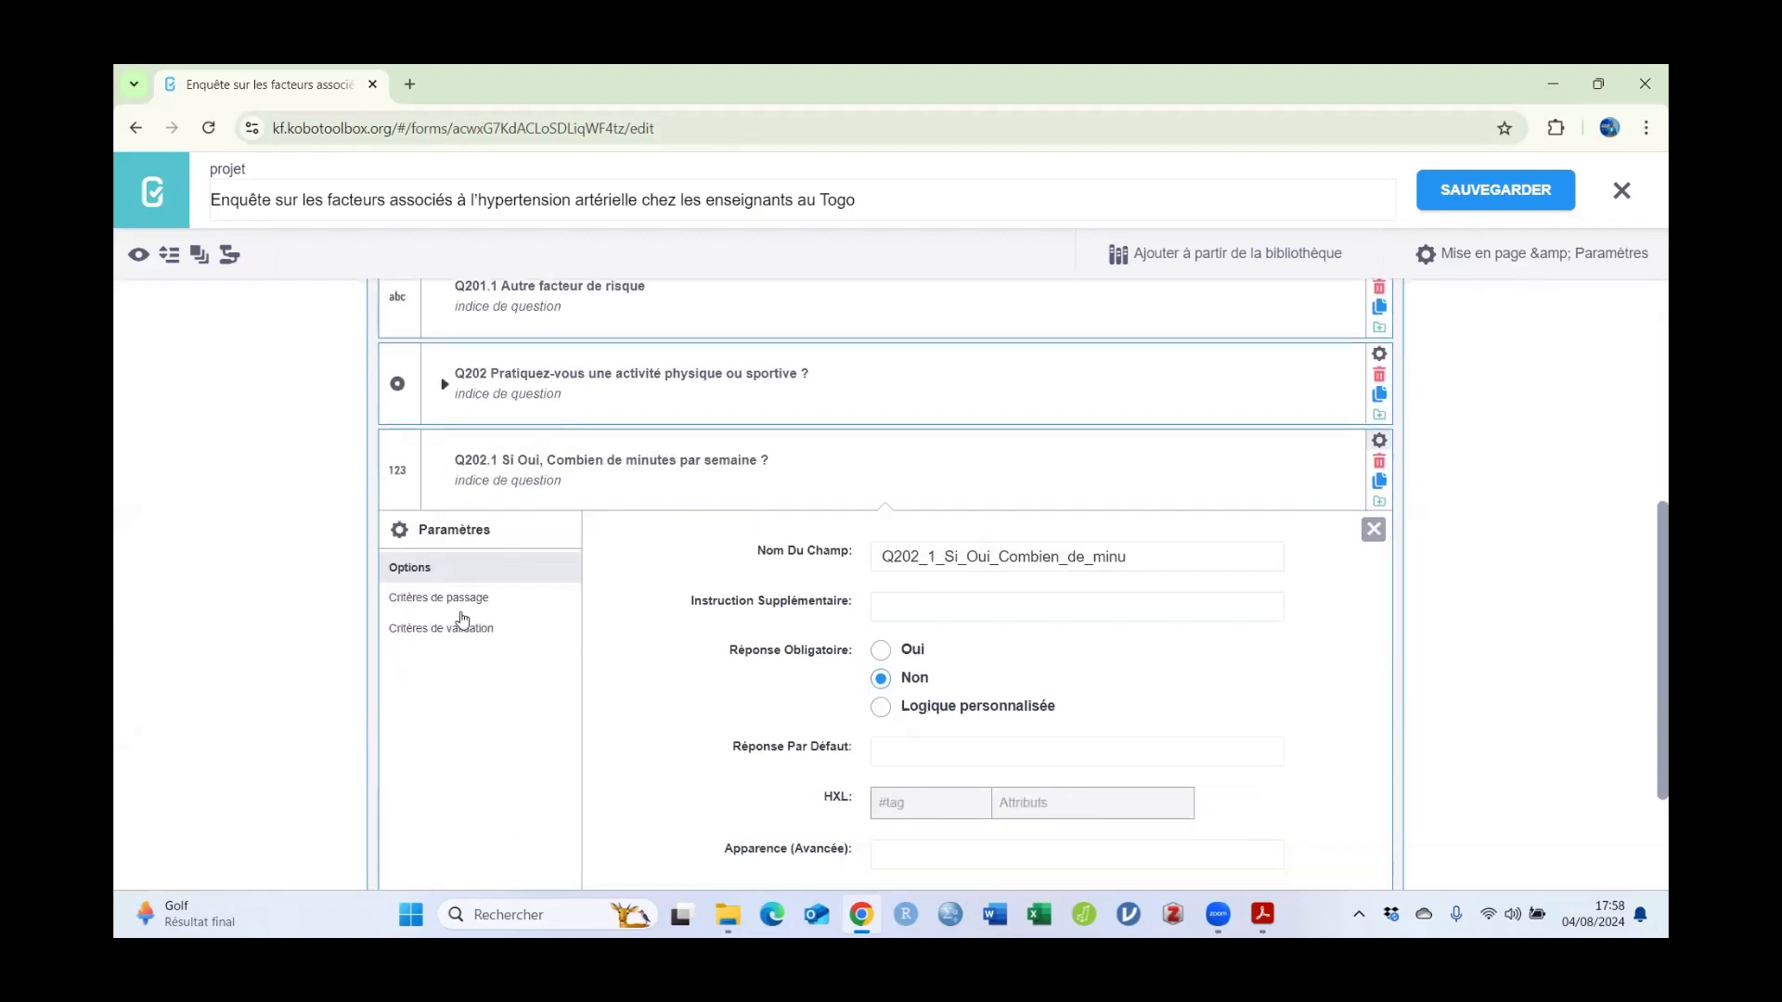
{"action": "left_click", "coordinate": [450, 631]}
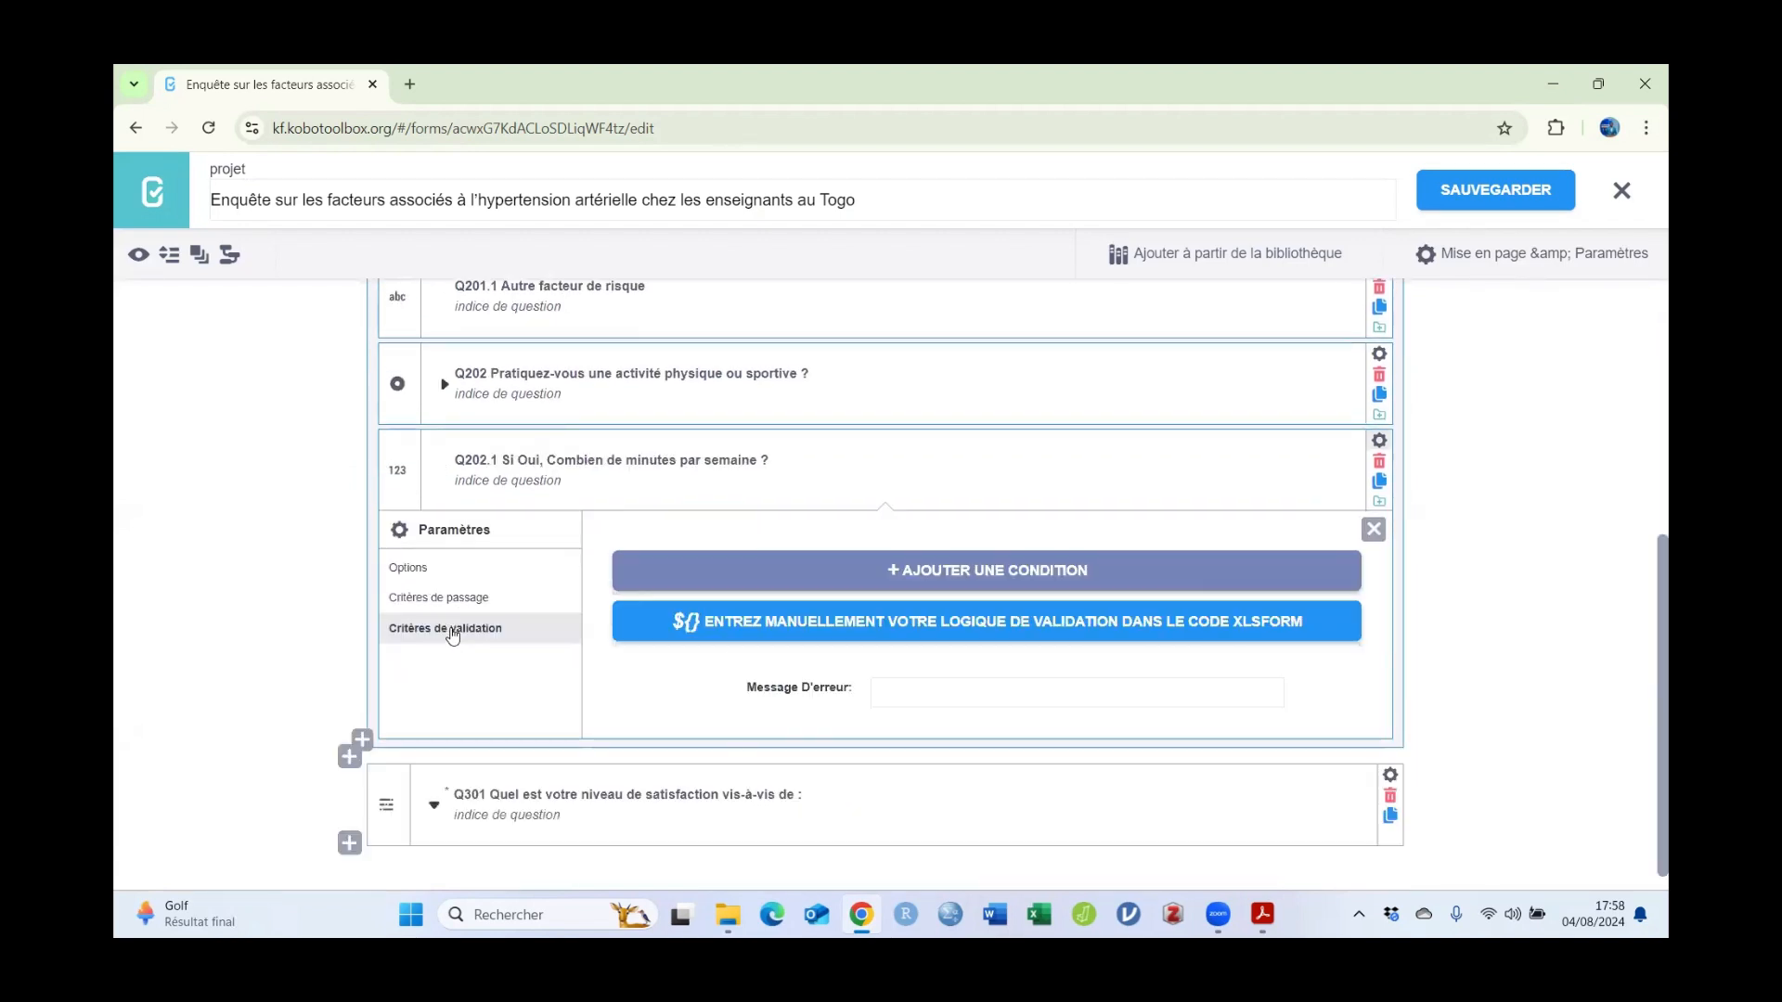
{"action": "left_click", "coordinate": [936, 570]}
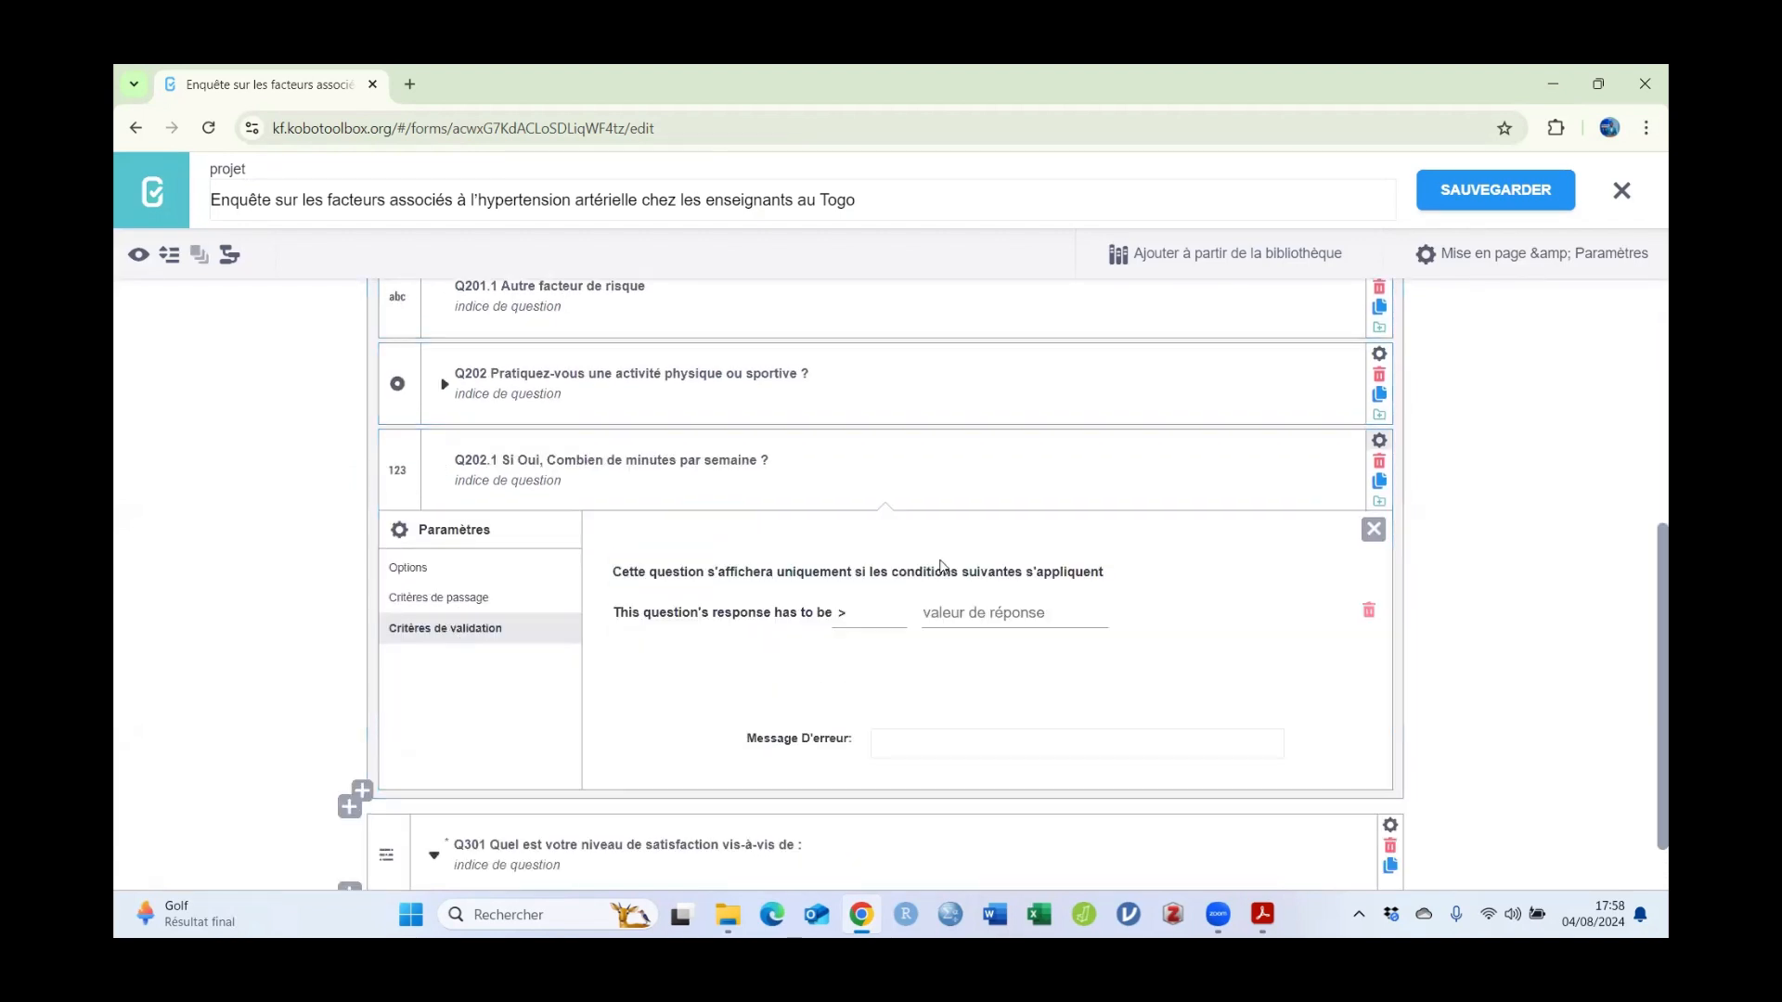
{"action": "left_click", "coordinate": [961, 611]}
{"action": "type", "text": "0"}
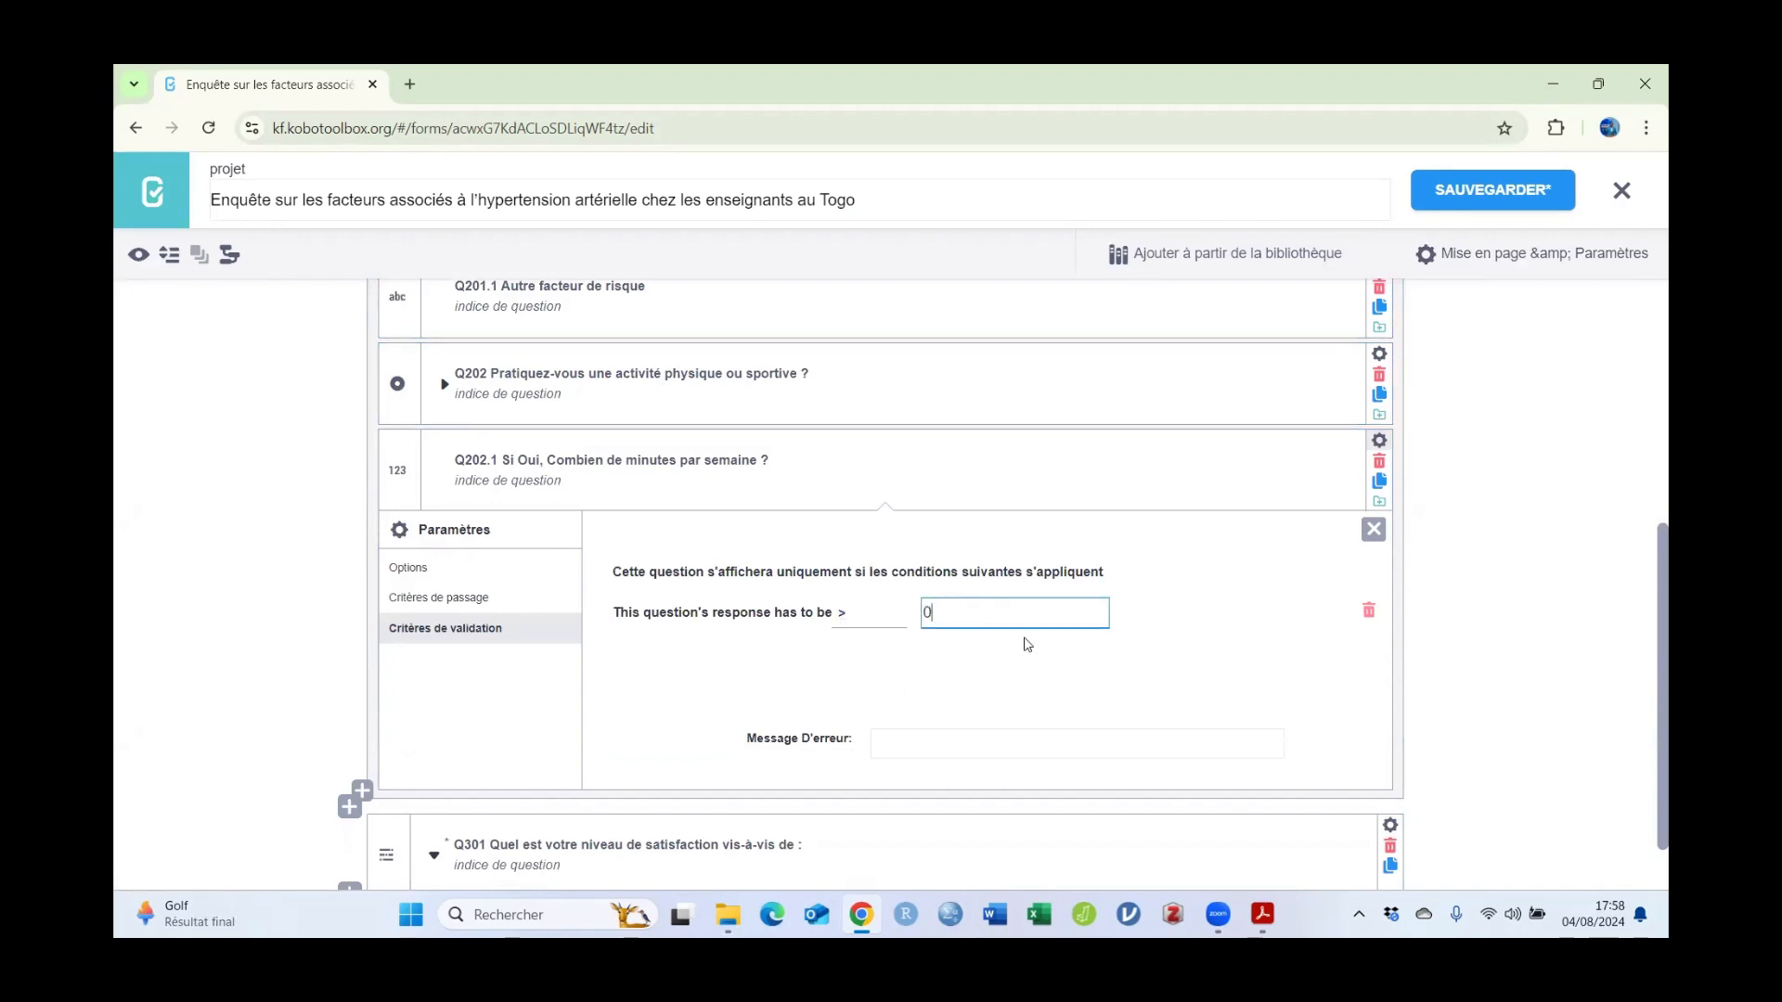
{"action": "left_click", "coordinate": [1253, 627]}
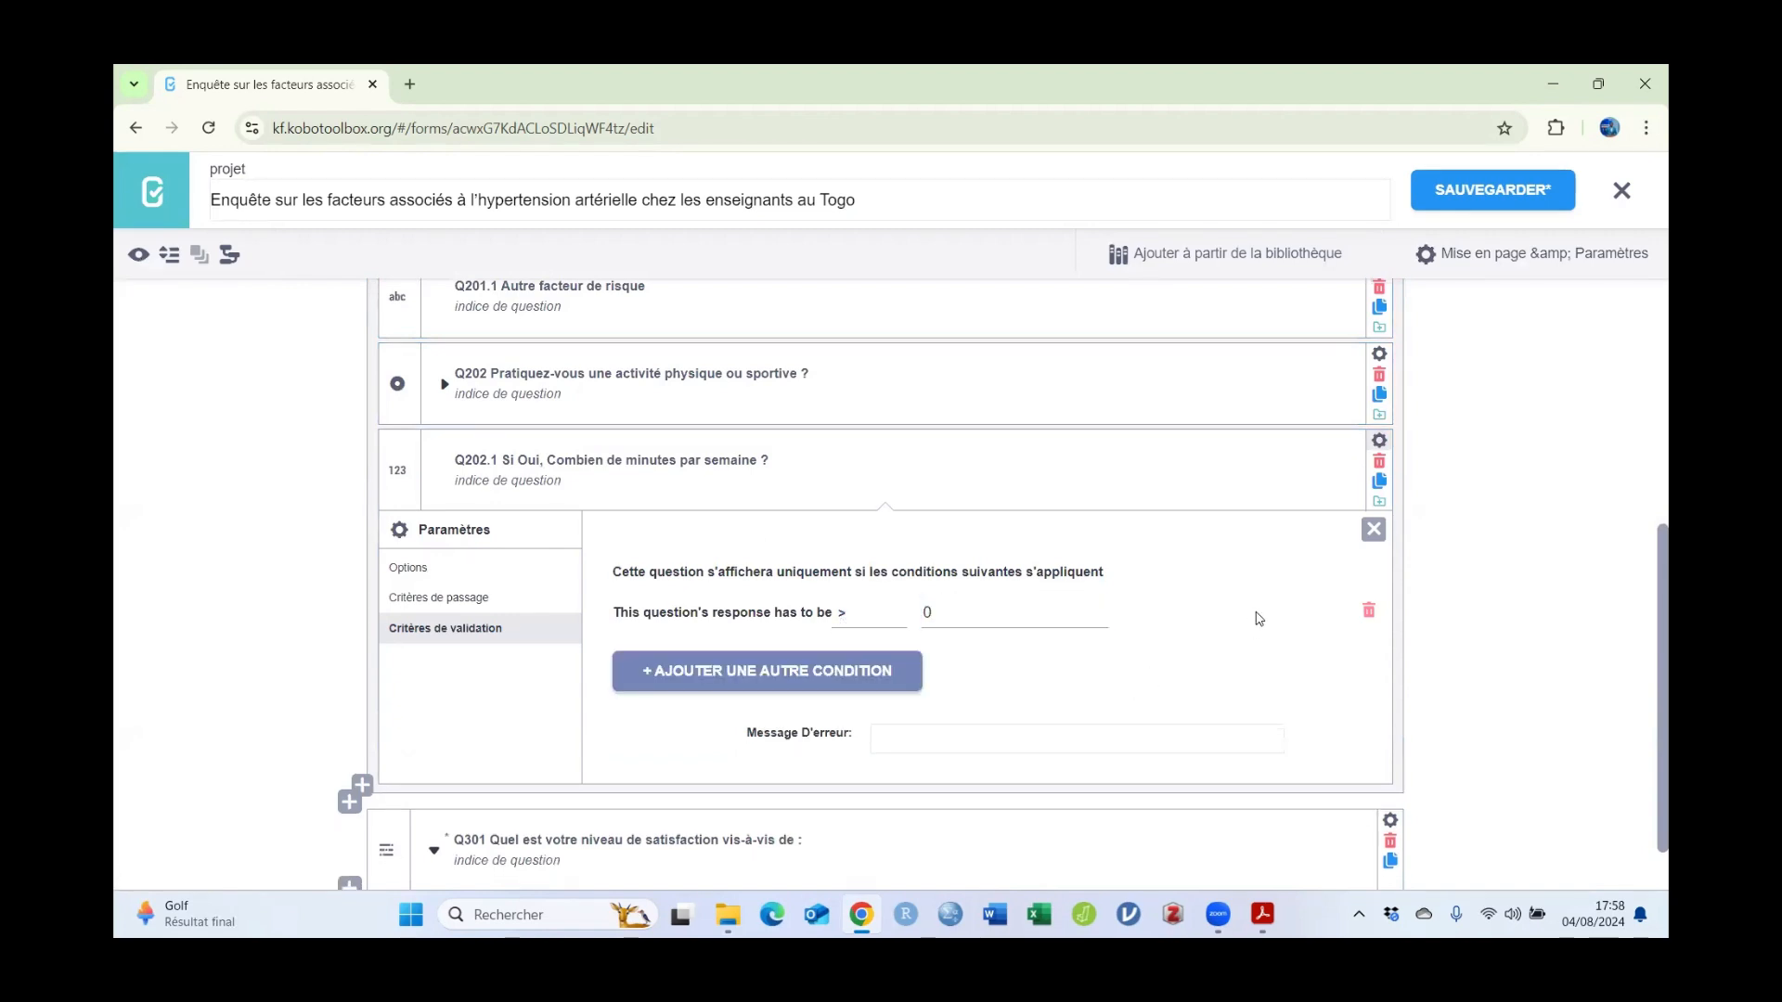
Step: Set the Q202.1 validation error message to "Le nombre de minutes doit être supérieur à 0" and close the question's settings
{"action": "left_click", "coordinate": [937, 736]}
{"action": "type", "text": "Le nombre de minute"}
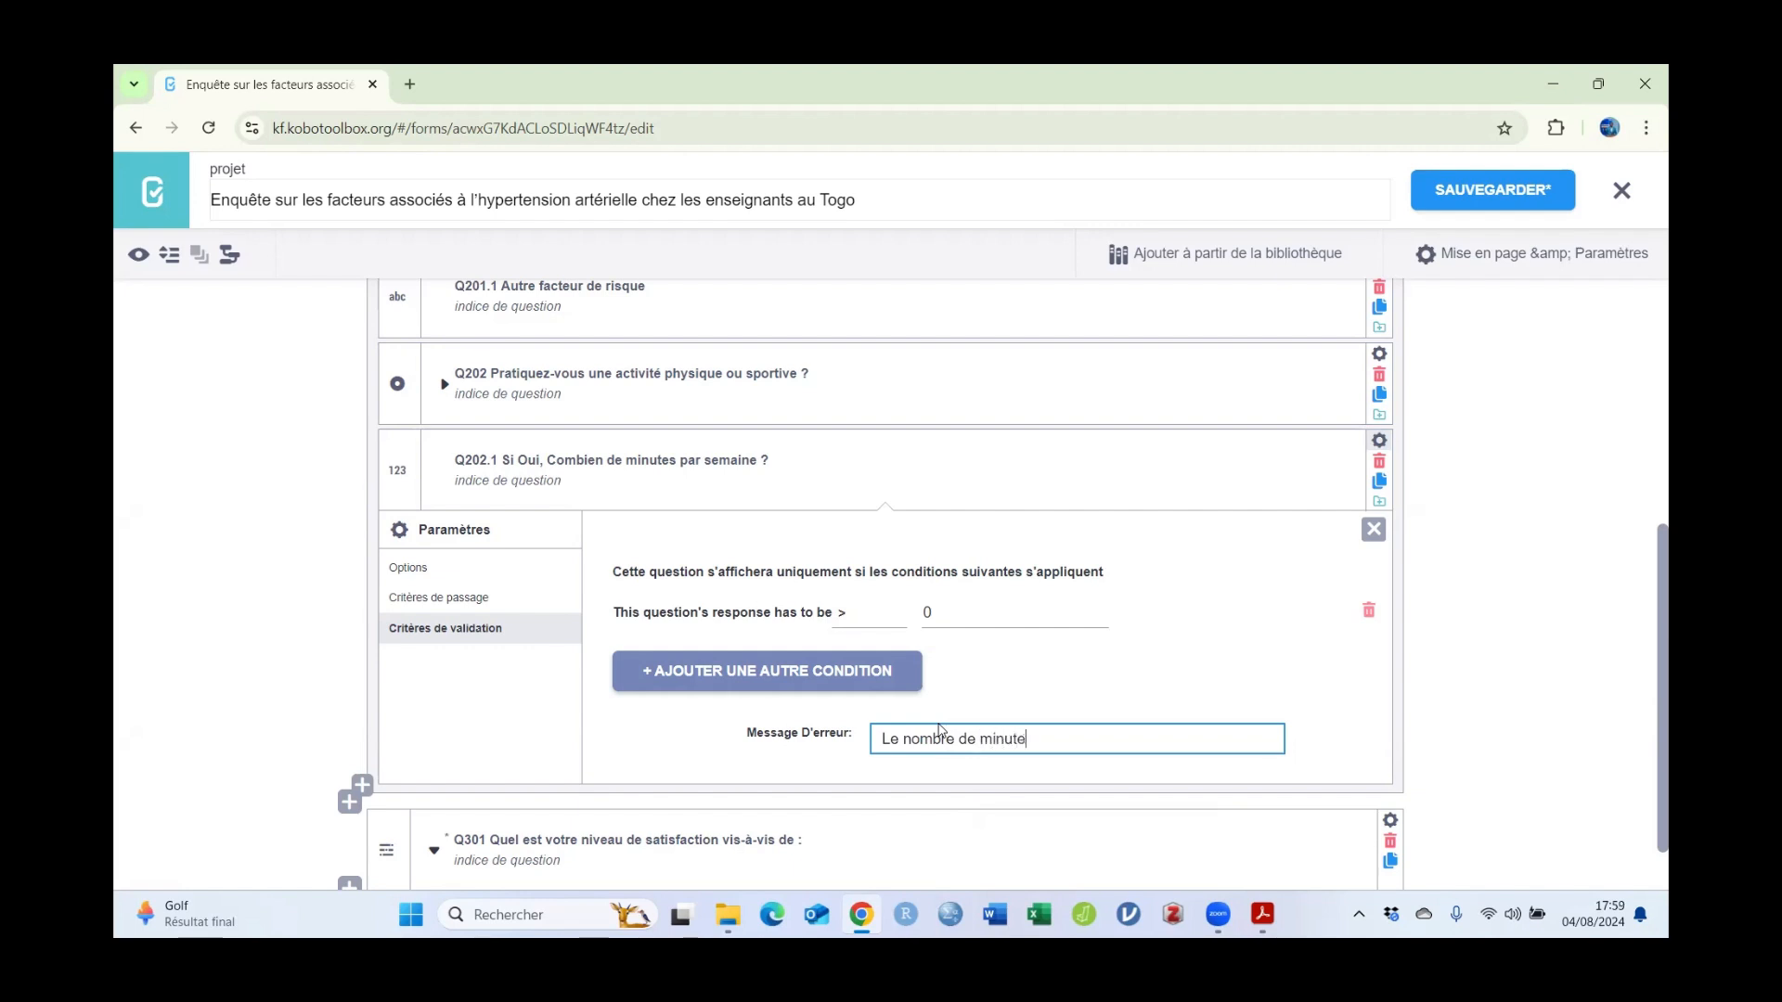
{"action": "type", "text": "supérieur à 0"}
{"action": "left_click", "coordinate": [1374, 529]}
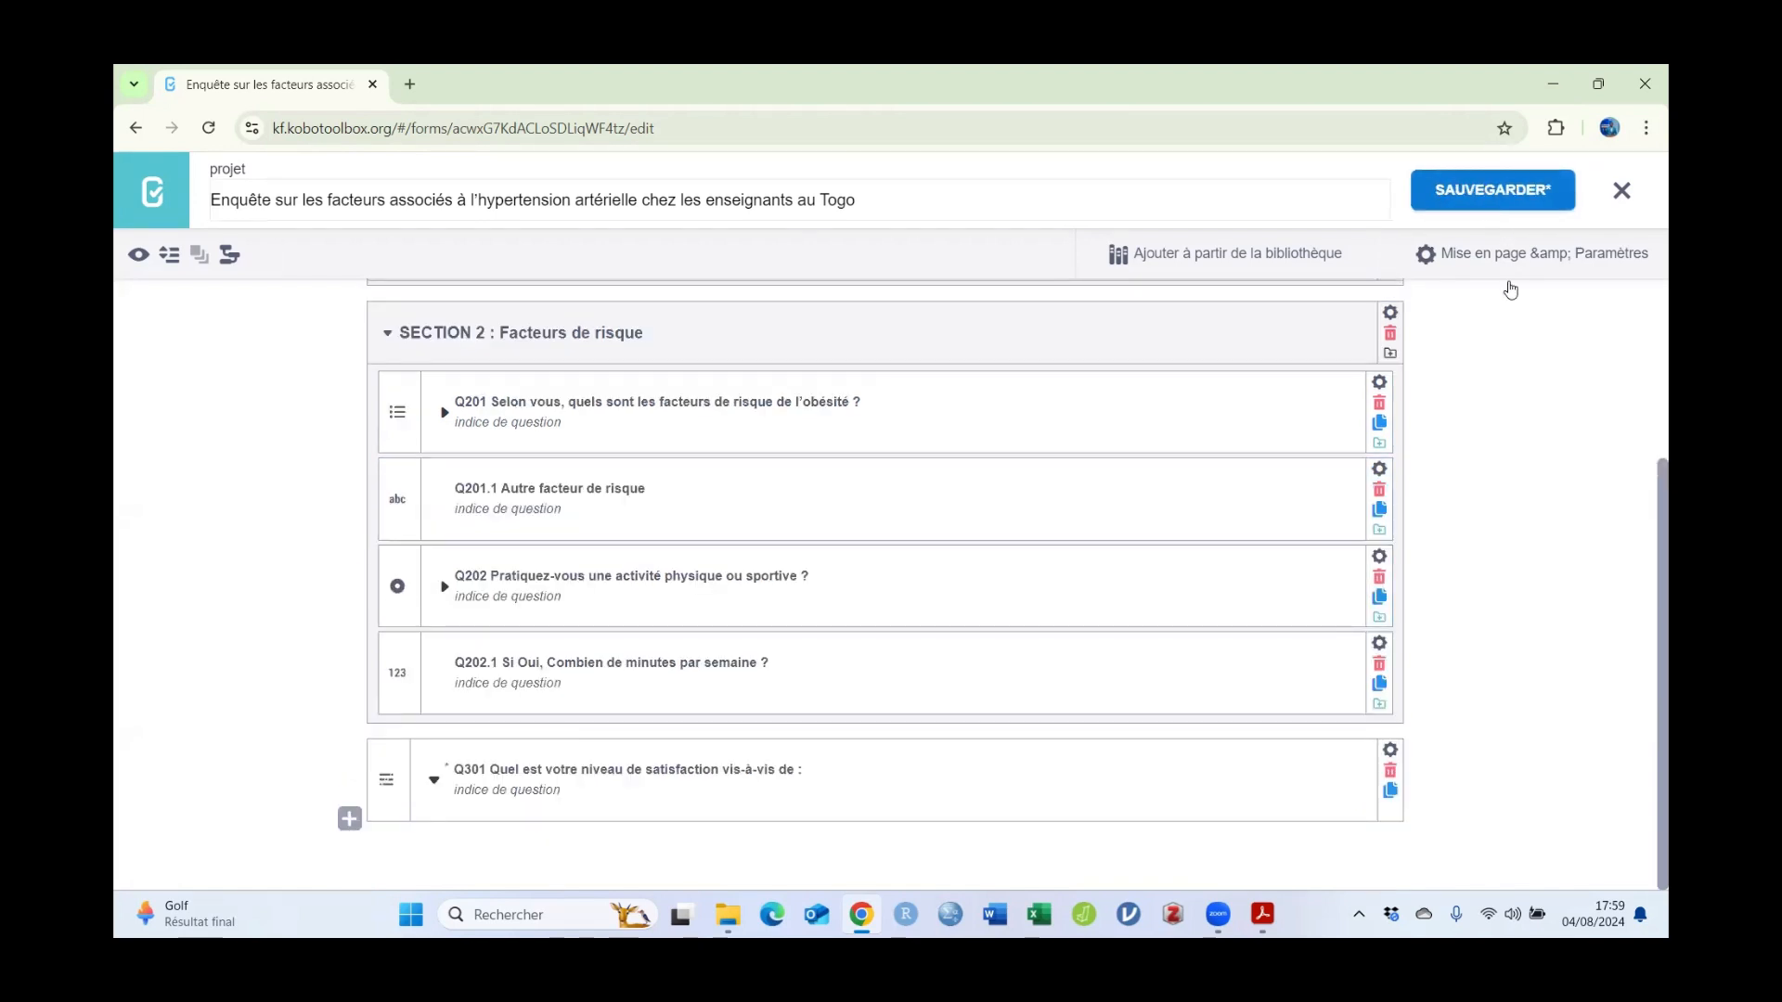
Step: Switch to the questionnaire PDF in Acrobat and copy the number and full wording of question Q302
{"action": "left_click", "coordinate": [1262, 914]}
{"action": "left_click", "coordinate": [1182, 715]}
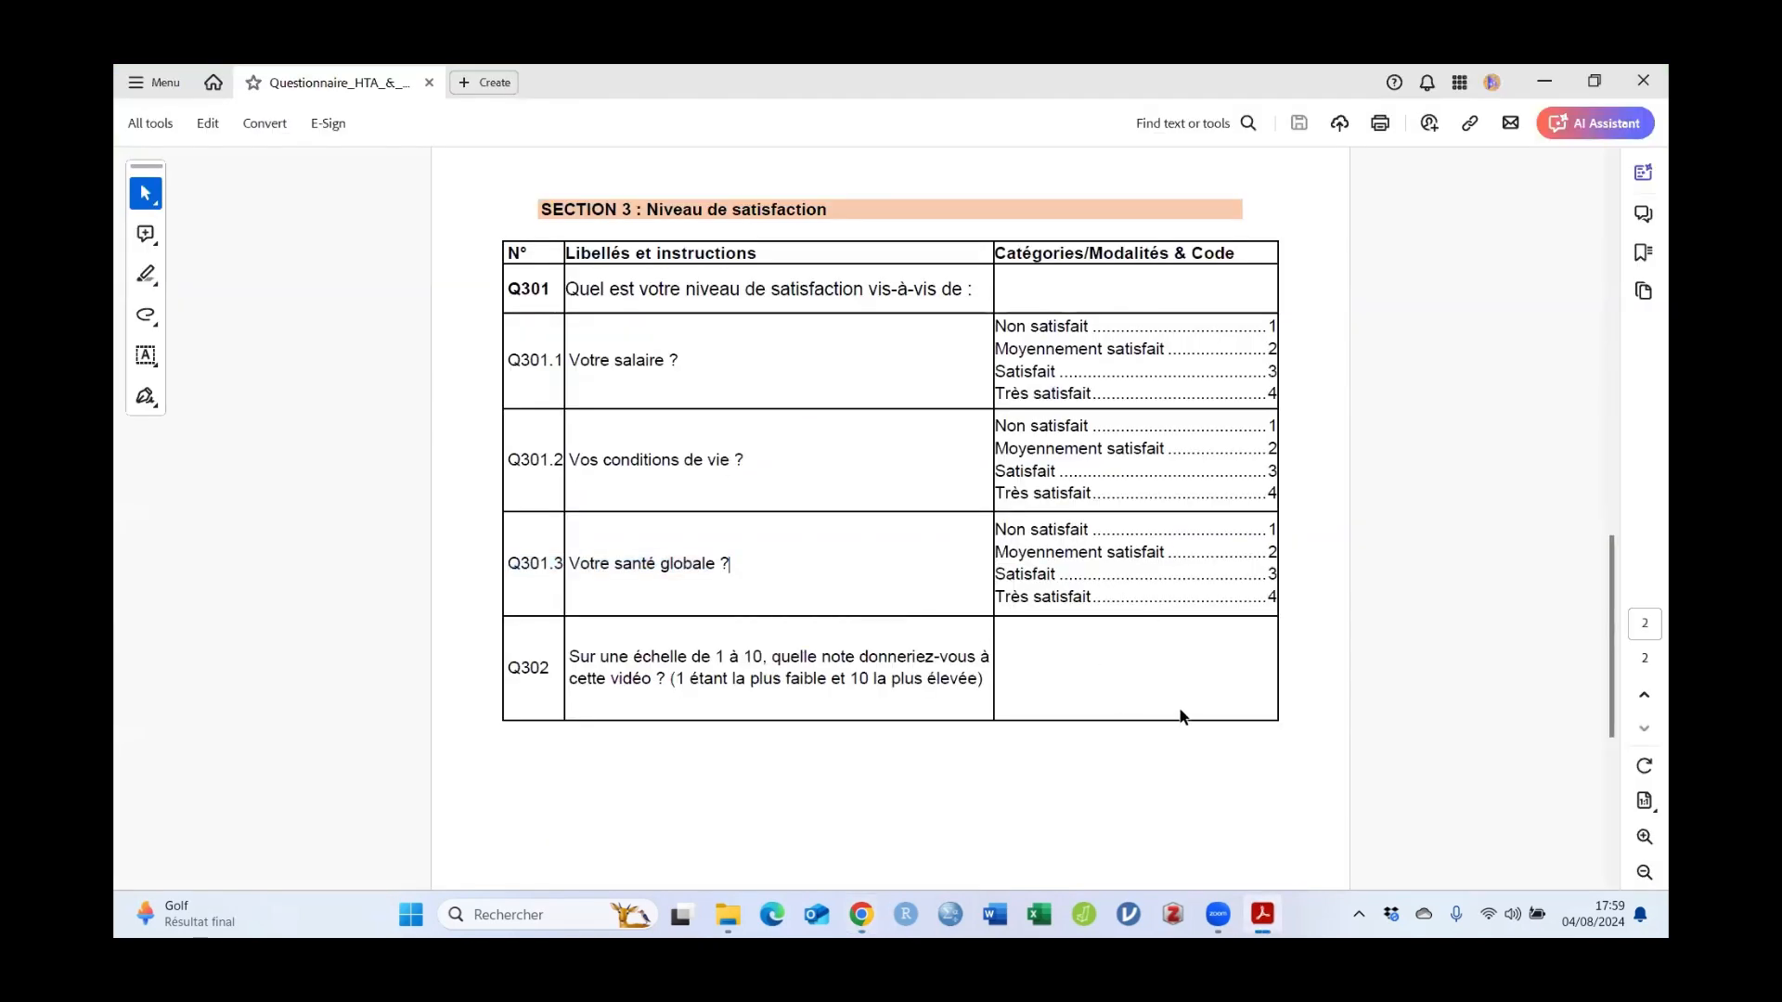
{"action": "scroll", "coordinate": [1078, 640], "scroll_direction": "down", "scroll_amount": 1}
{"action": "double_click", "coordinate": [510, 587]}
{"action": "left_click", "coordinate": [643, 655]}
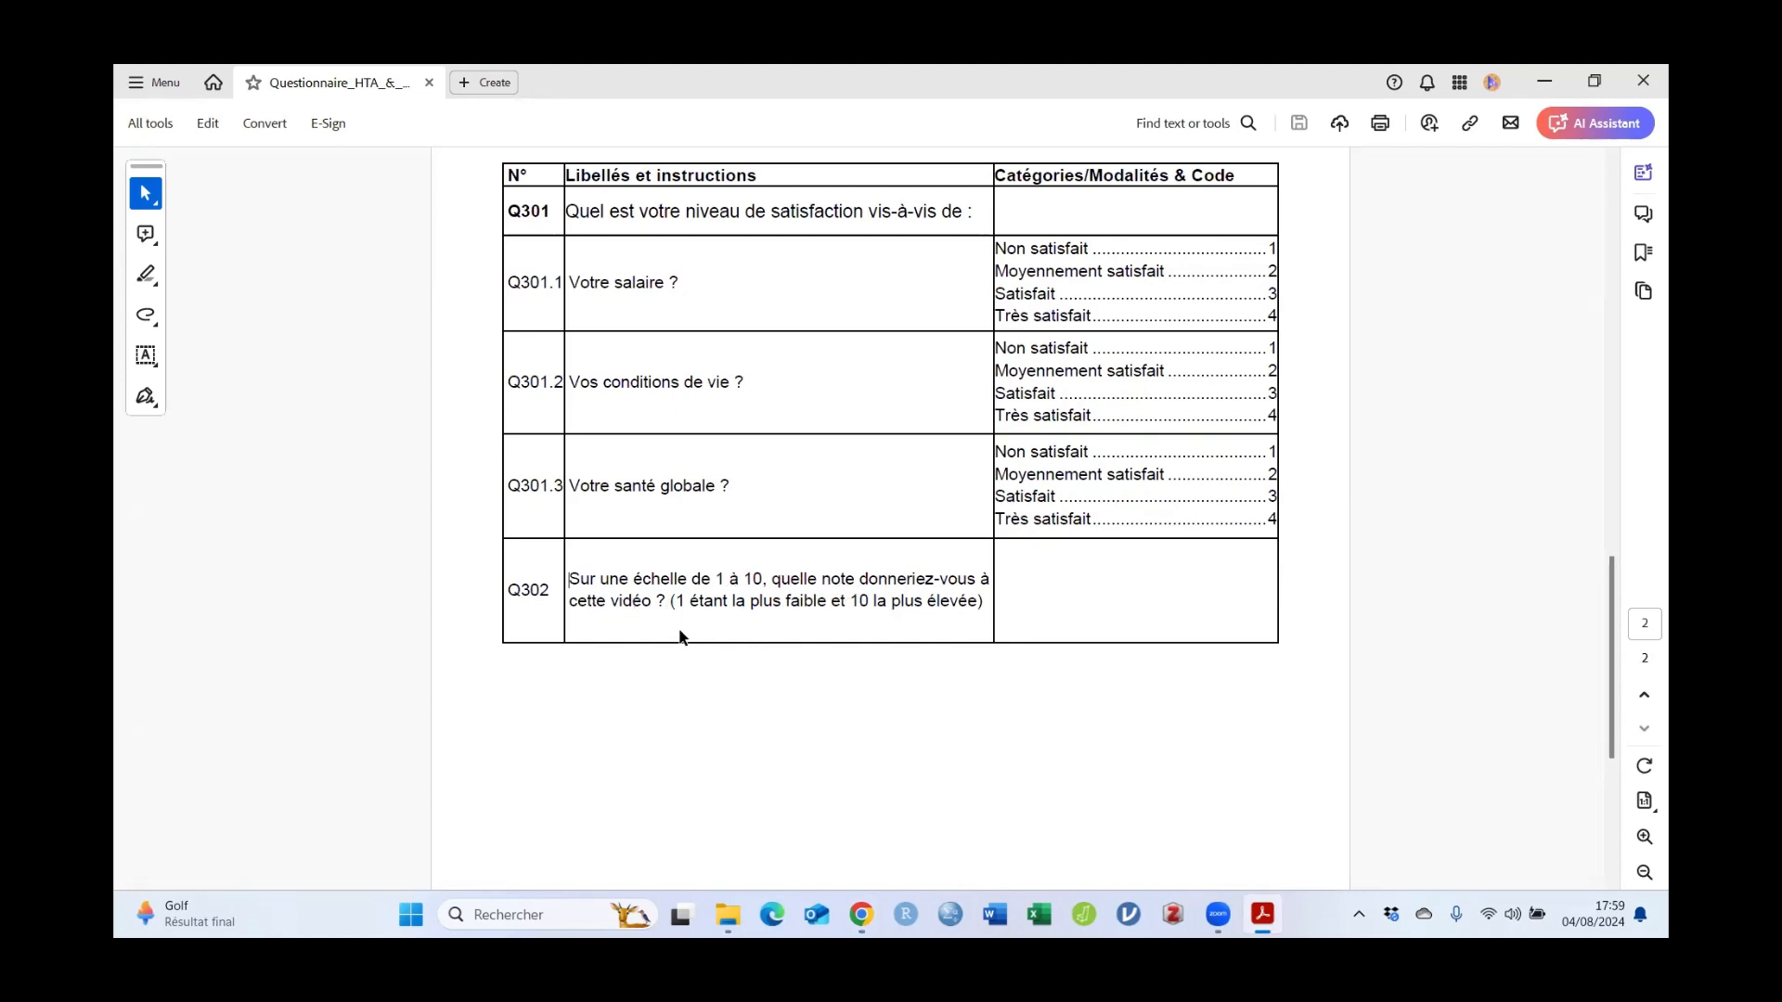
{"action": "left_click_drag", "start_coordinate": [514, 588], "coordinate": [964, 614]}
{"action": "right_click", "coordinate": [945, 605]}
{"action": "left_click", "coordinate": [1049, 609]}
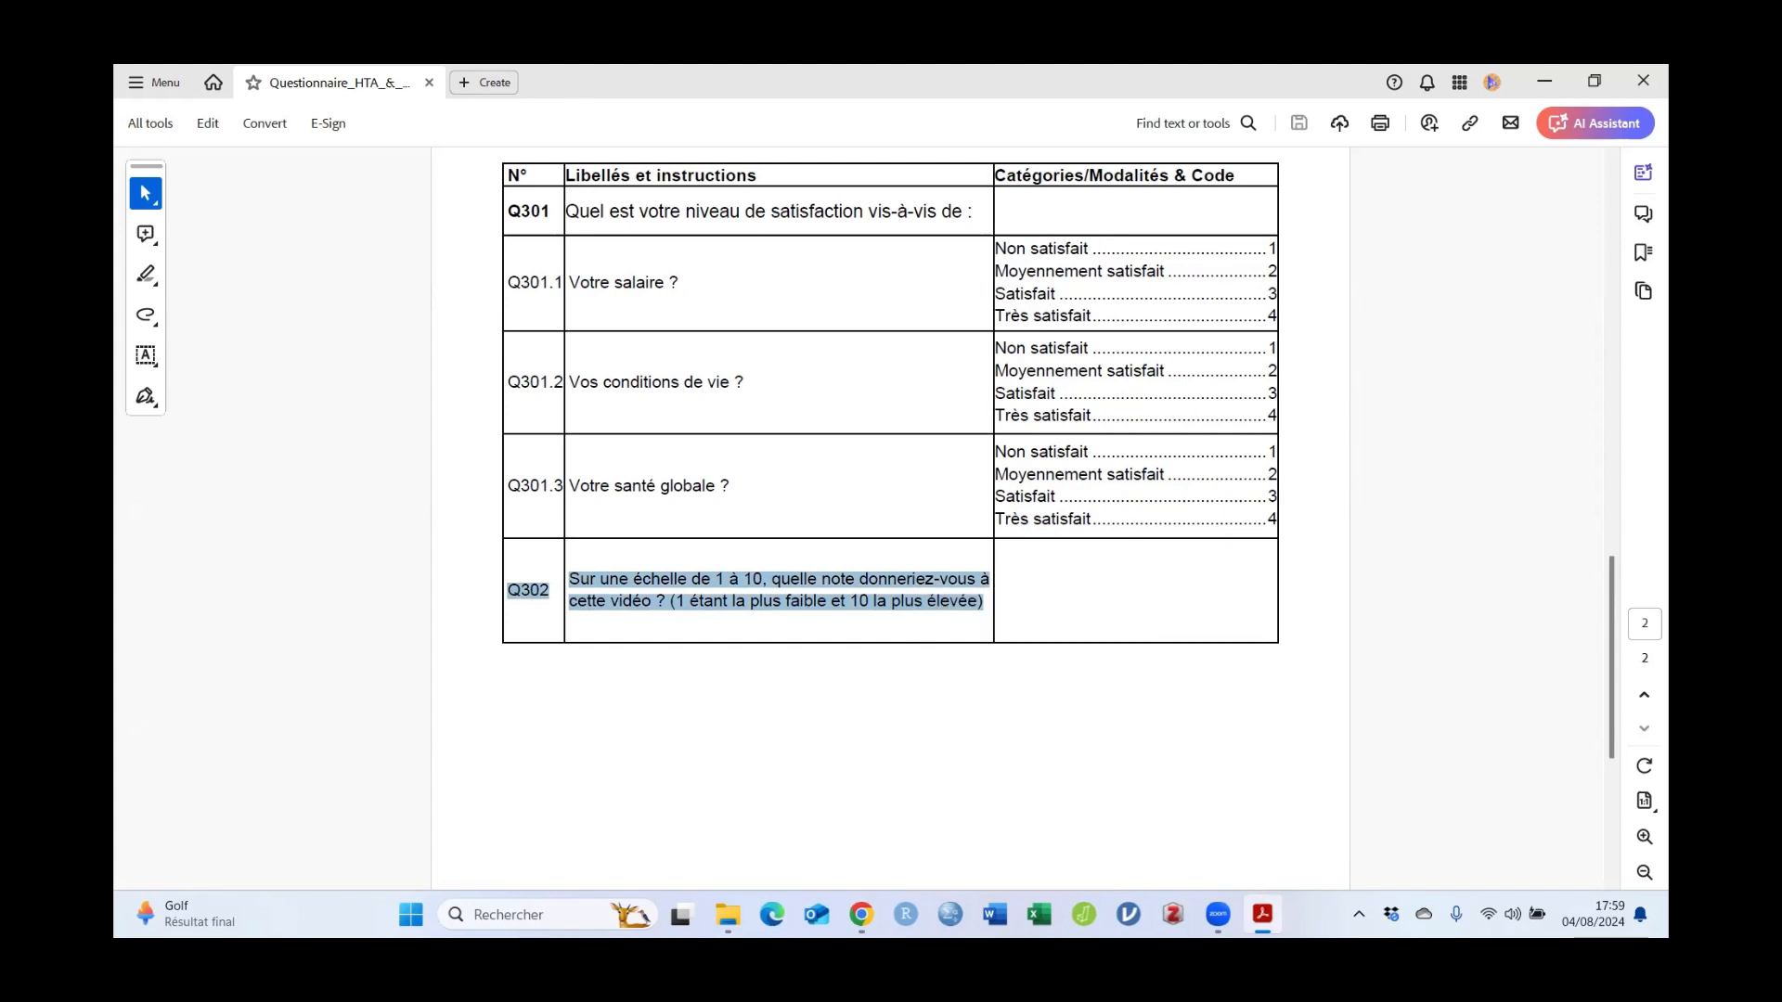
Step: Back in KoboToolbox, paste the Q302 wording into a new question below Q301, copying its closing parenthetical before removing it from the label
{"action": "key", "text": "alt+Tab"}
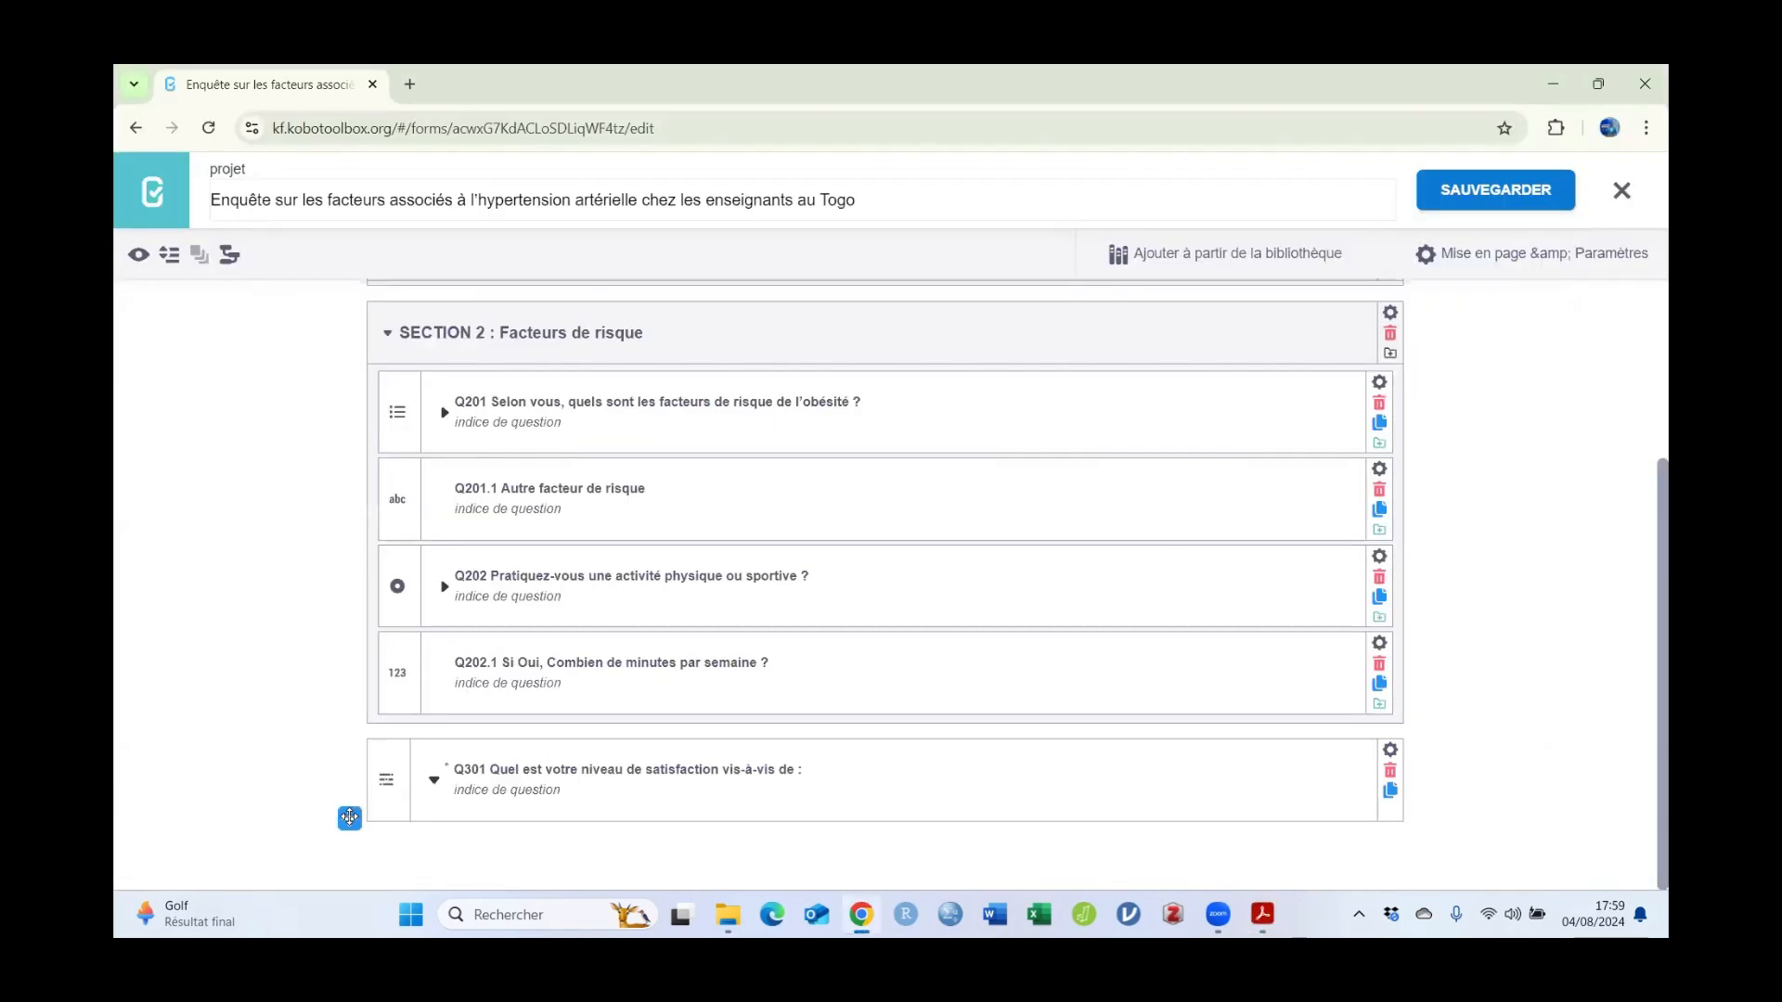
{"action": "left_click", "coordinate": [349, 817]}
{"action": "right_click", "coordinate": [417, 818]}
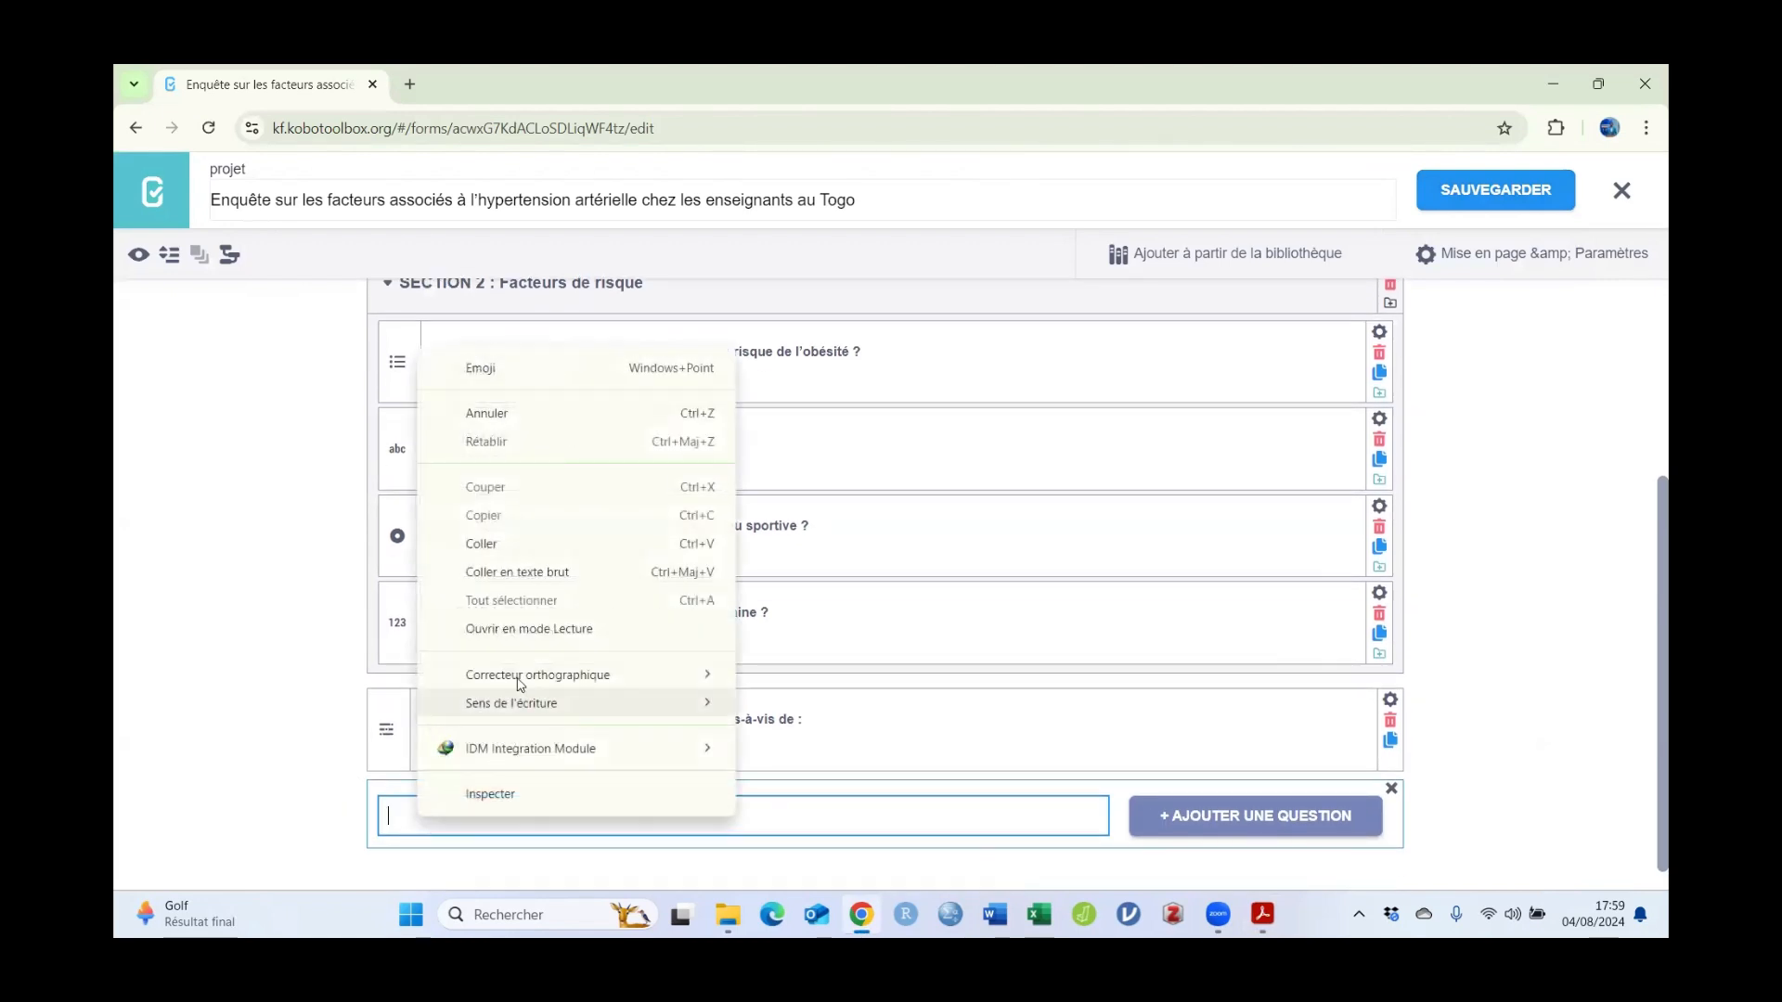
{"action": "left_click", "coordinate": [479, 544]}
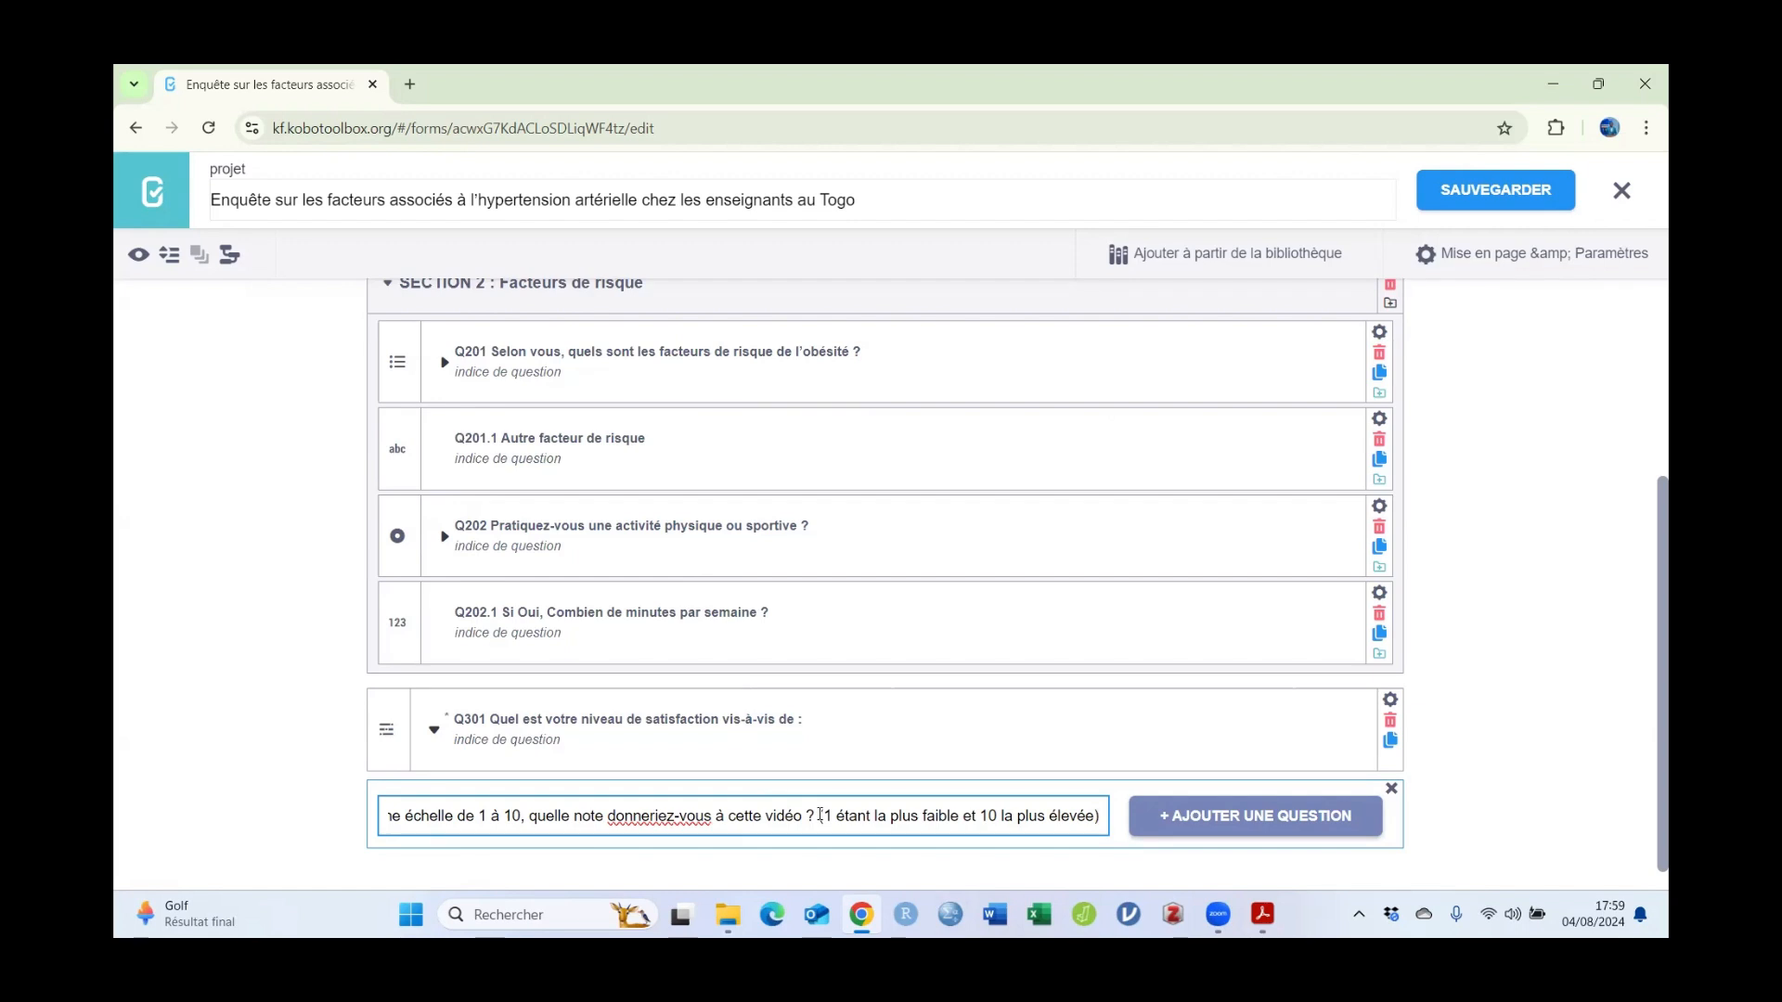
{"action": "left_click_drag", "start_coordinate": [819, 815], "coordinate": [1117, 831]}
{"action": "key", "text": "ctrl+c"}
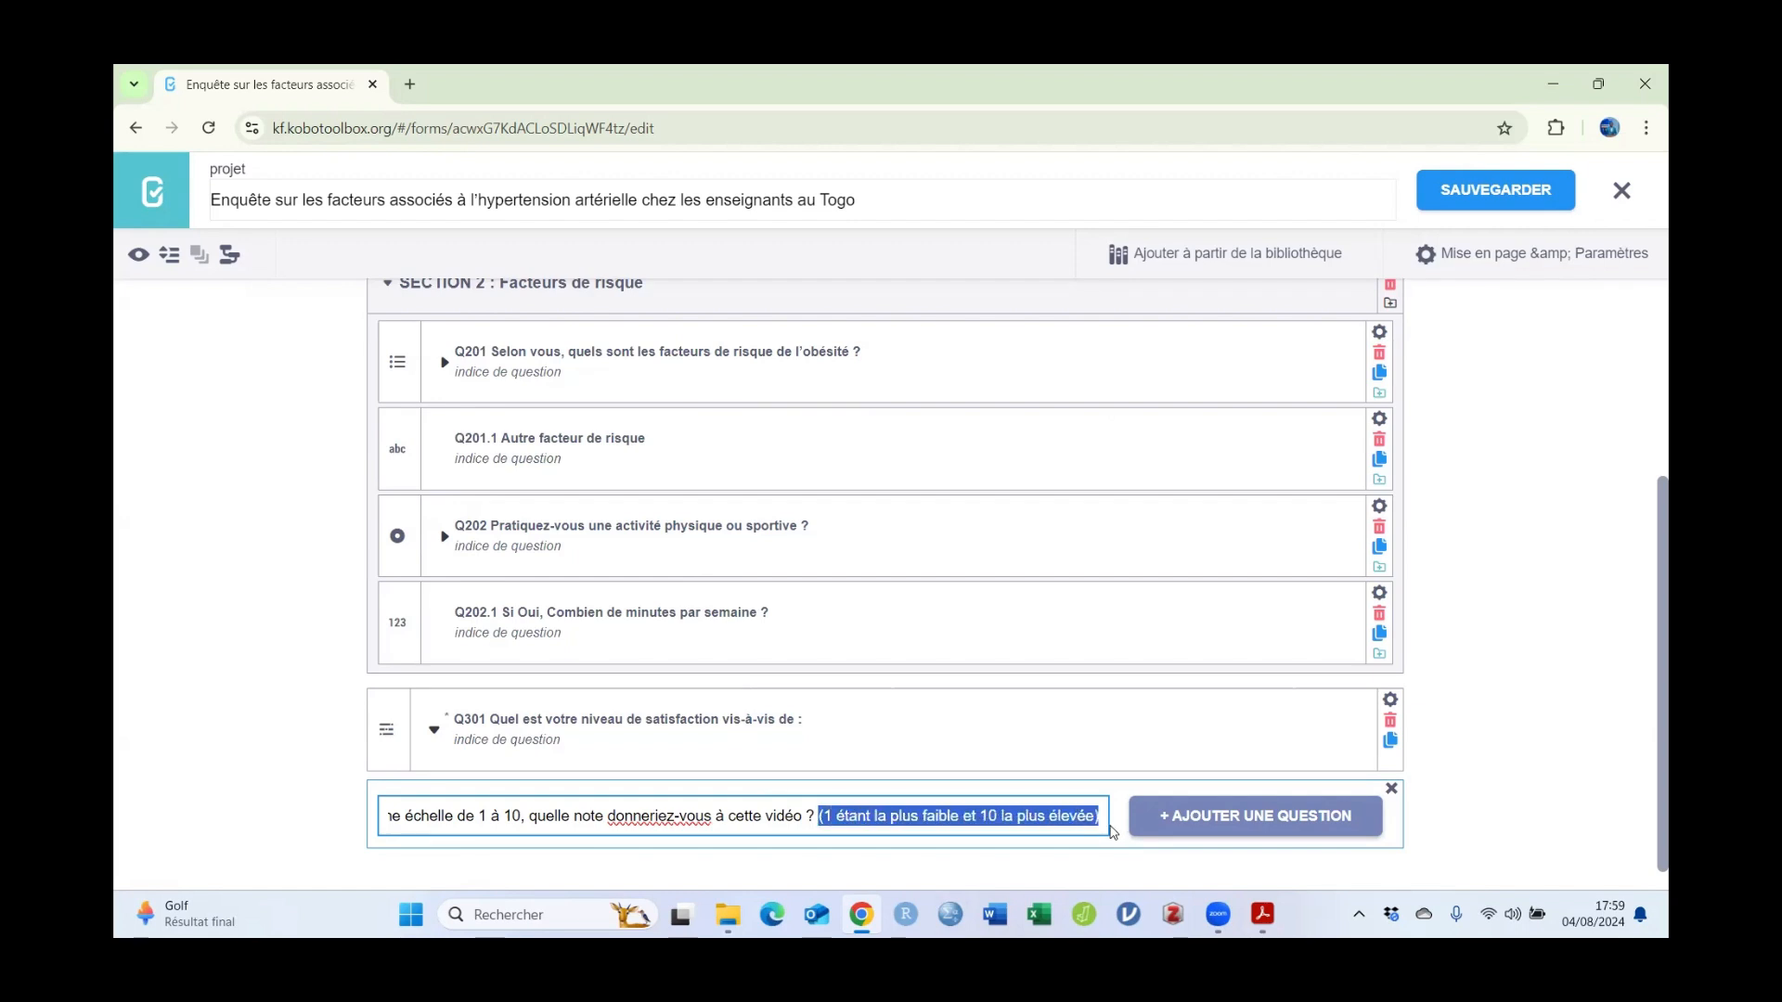
{"action": "key", "text": "BackSpace"}
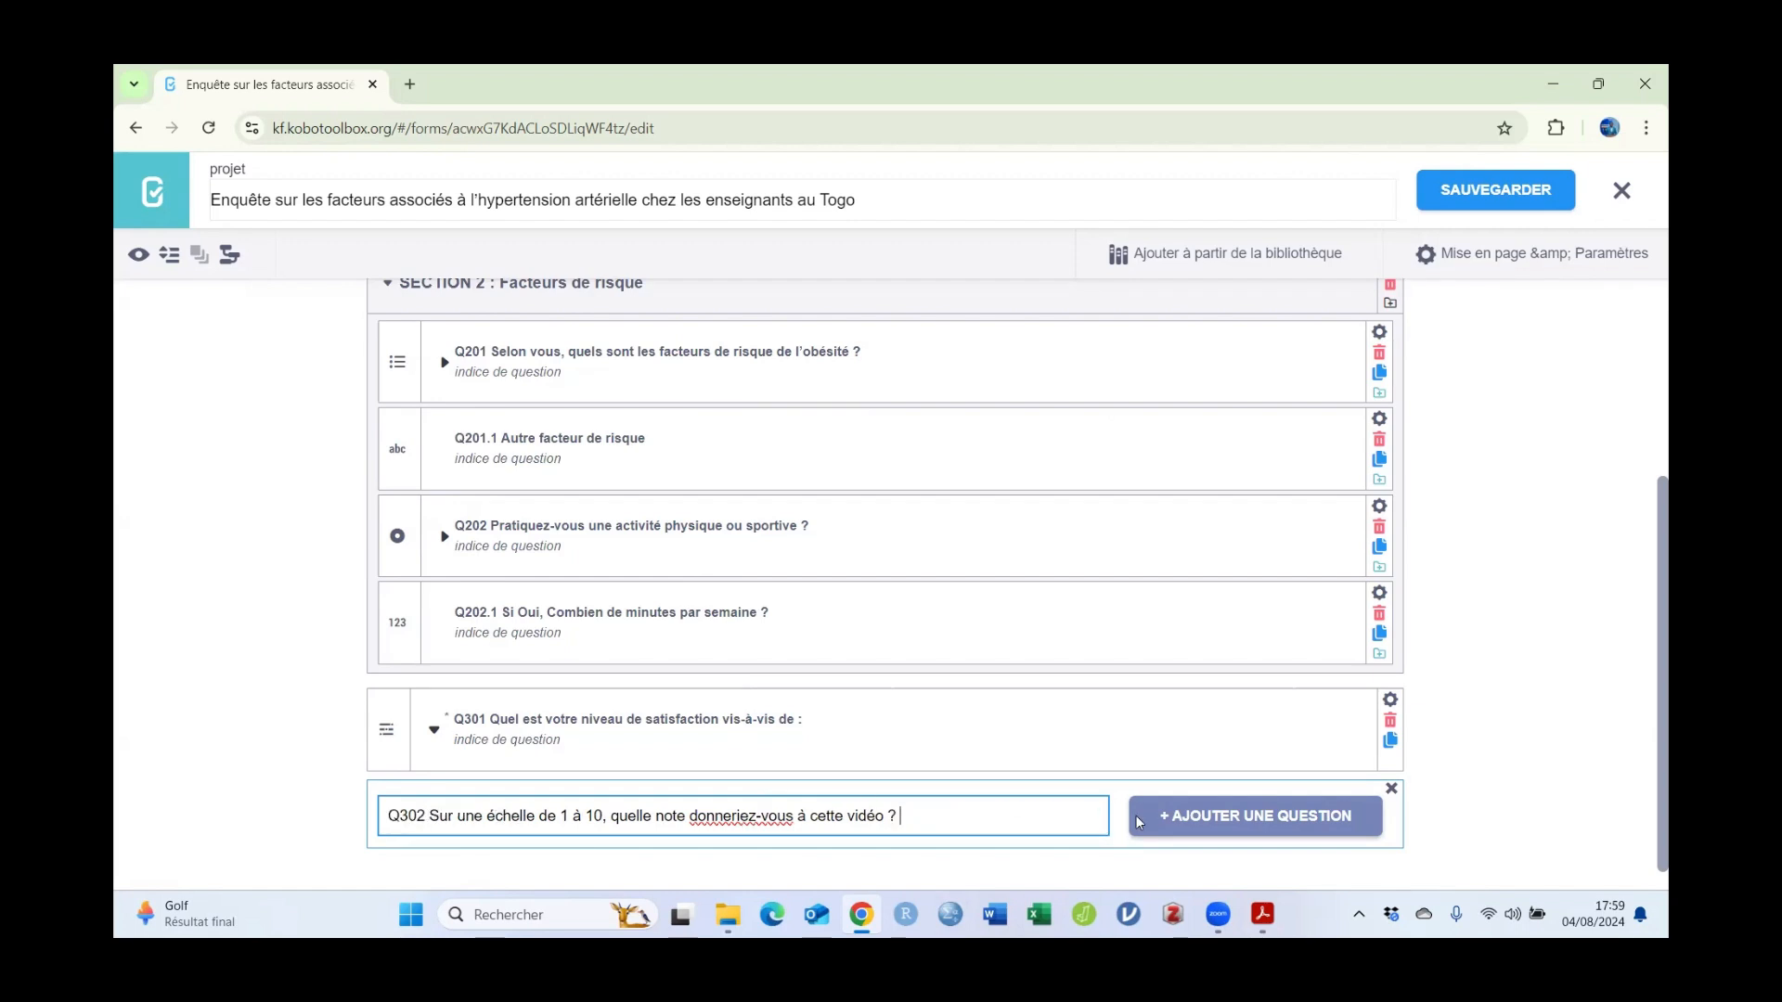
Step: Create Q302 as an "Intervalle" question
{"action": "left_click", "coordinate": [1257, 815]}
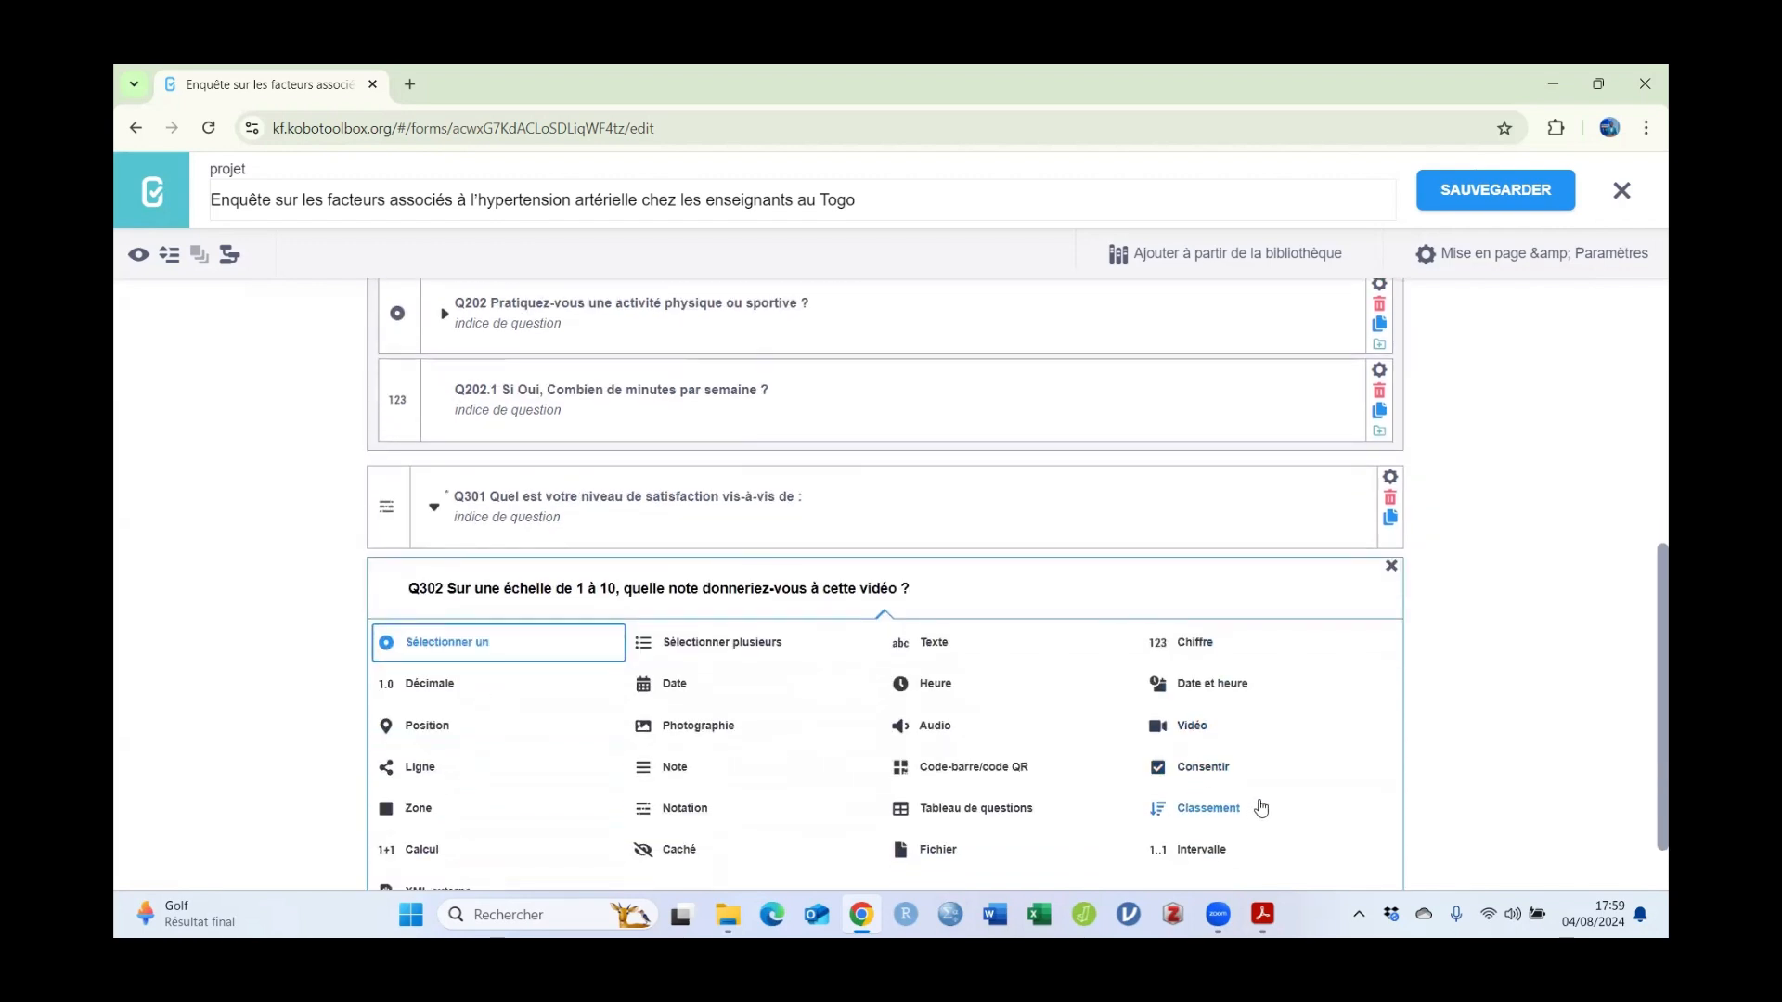
{"action": "scroll", "coordinate": [1325, 742], "scroll_direction": "down", "scroll_amount": 1}
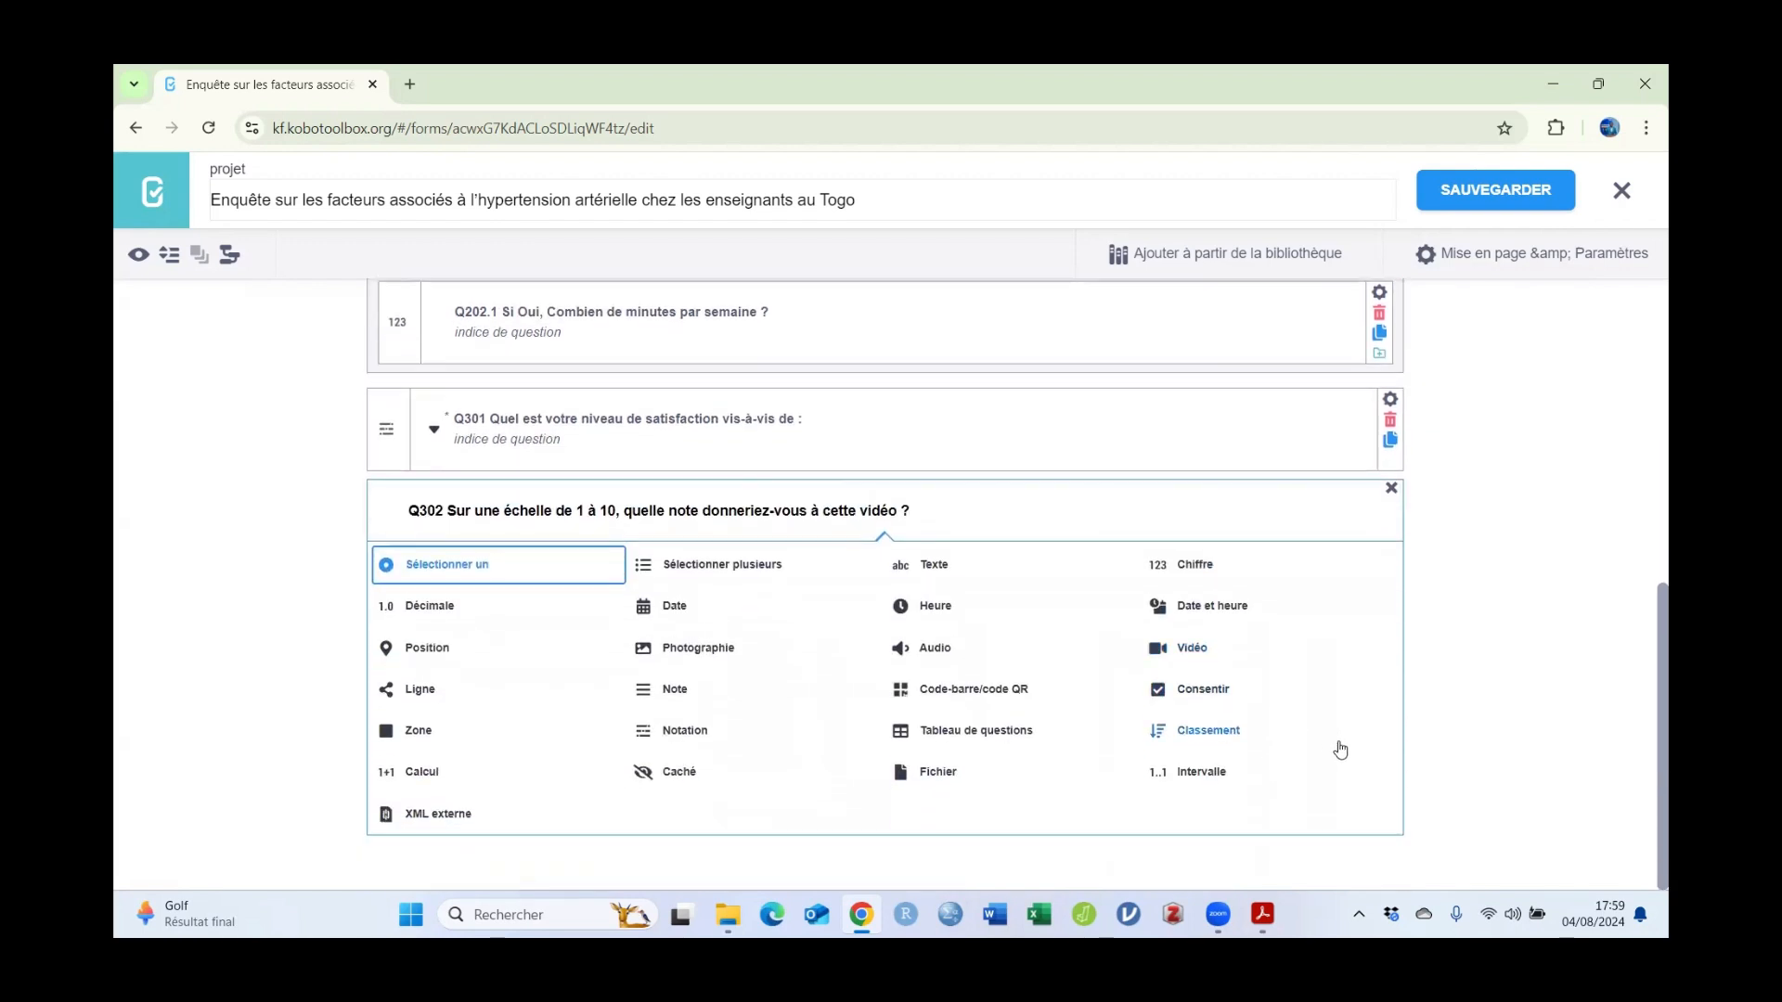
{"action": "left_click", "coordinate": [1199, 784]}
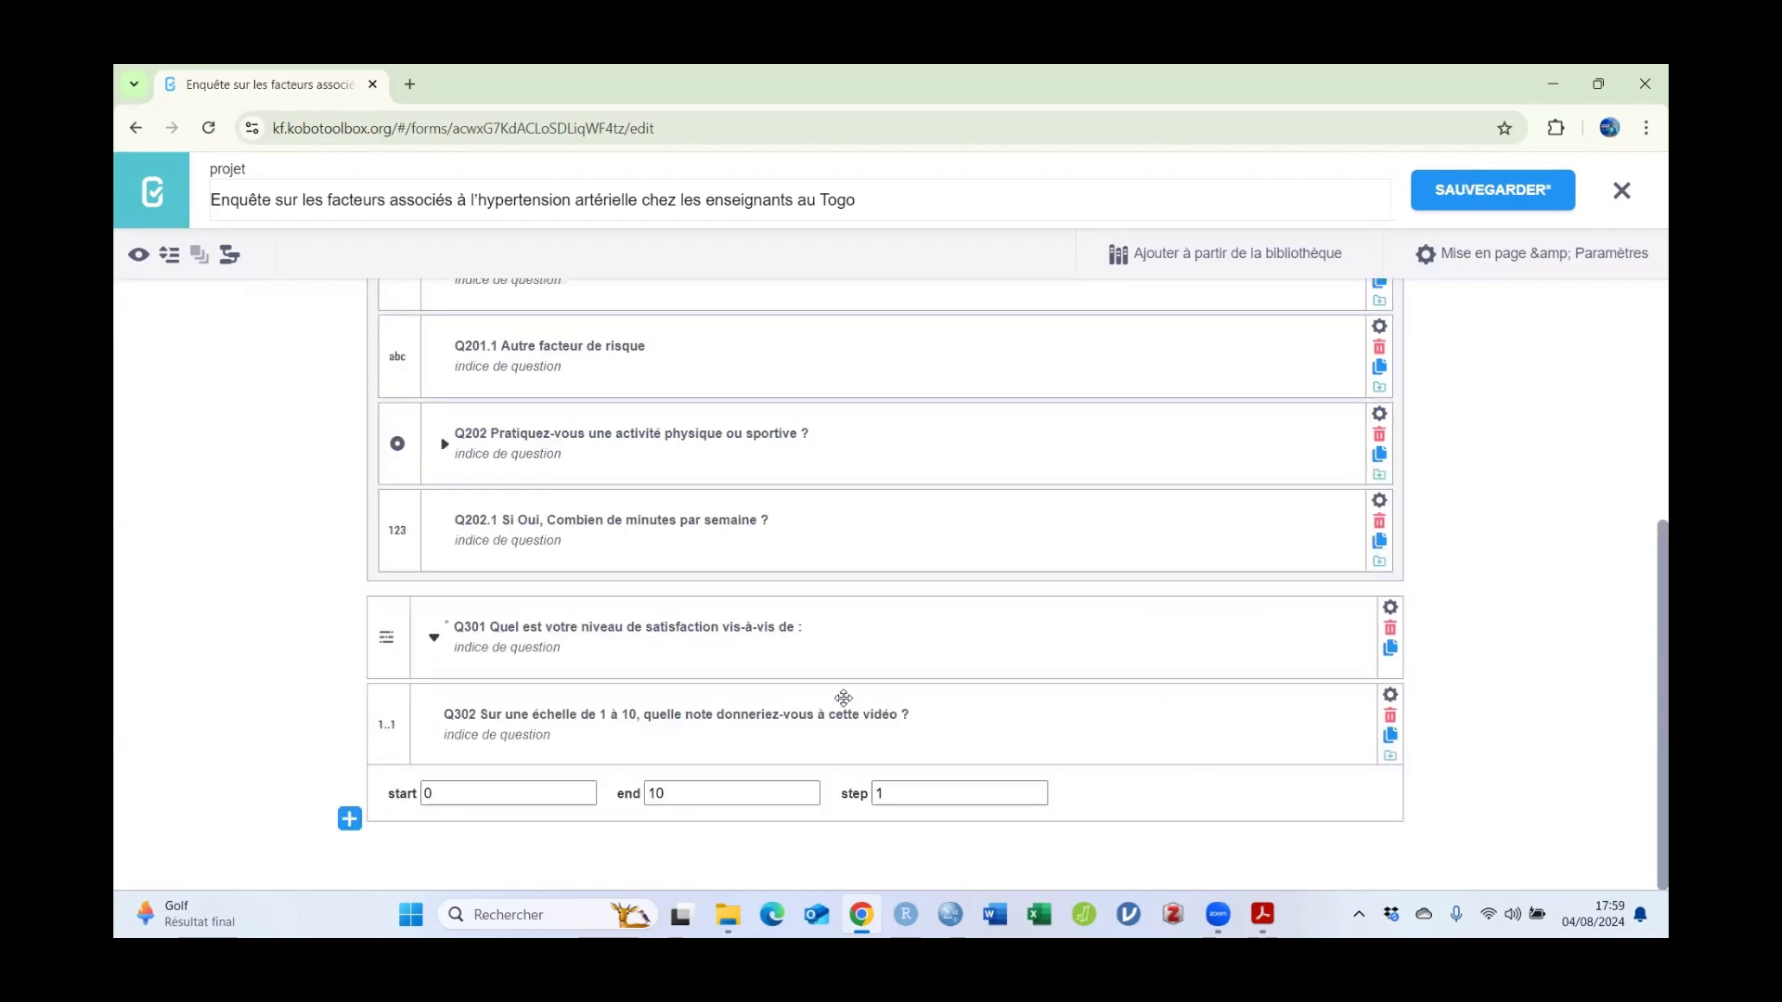
Step: Give Q302 the hint "(1 étant la plus faible et 10 la plus élevée)" and set its range start to 1
{"action": "left_click", "coordinate": [470, 734]}
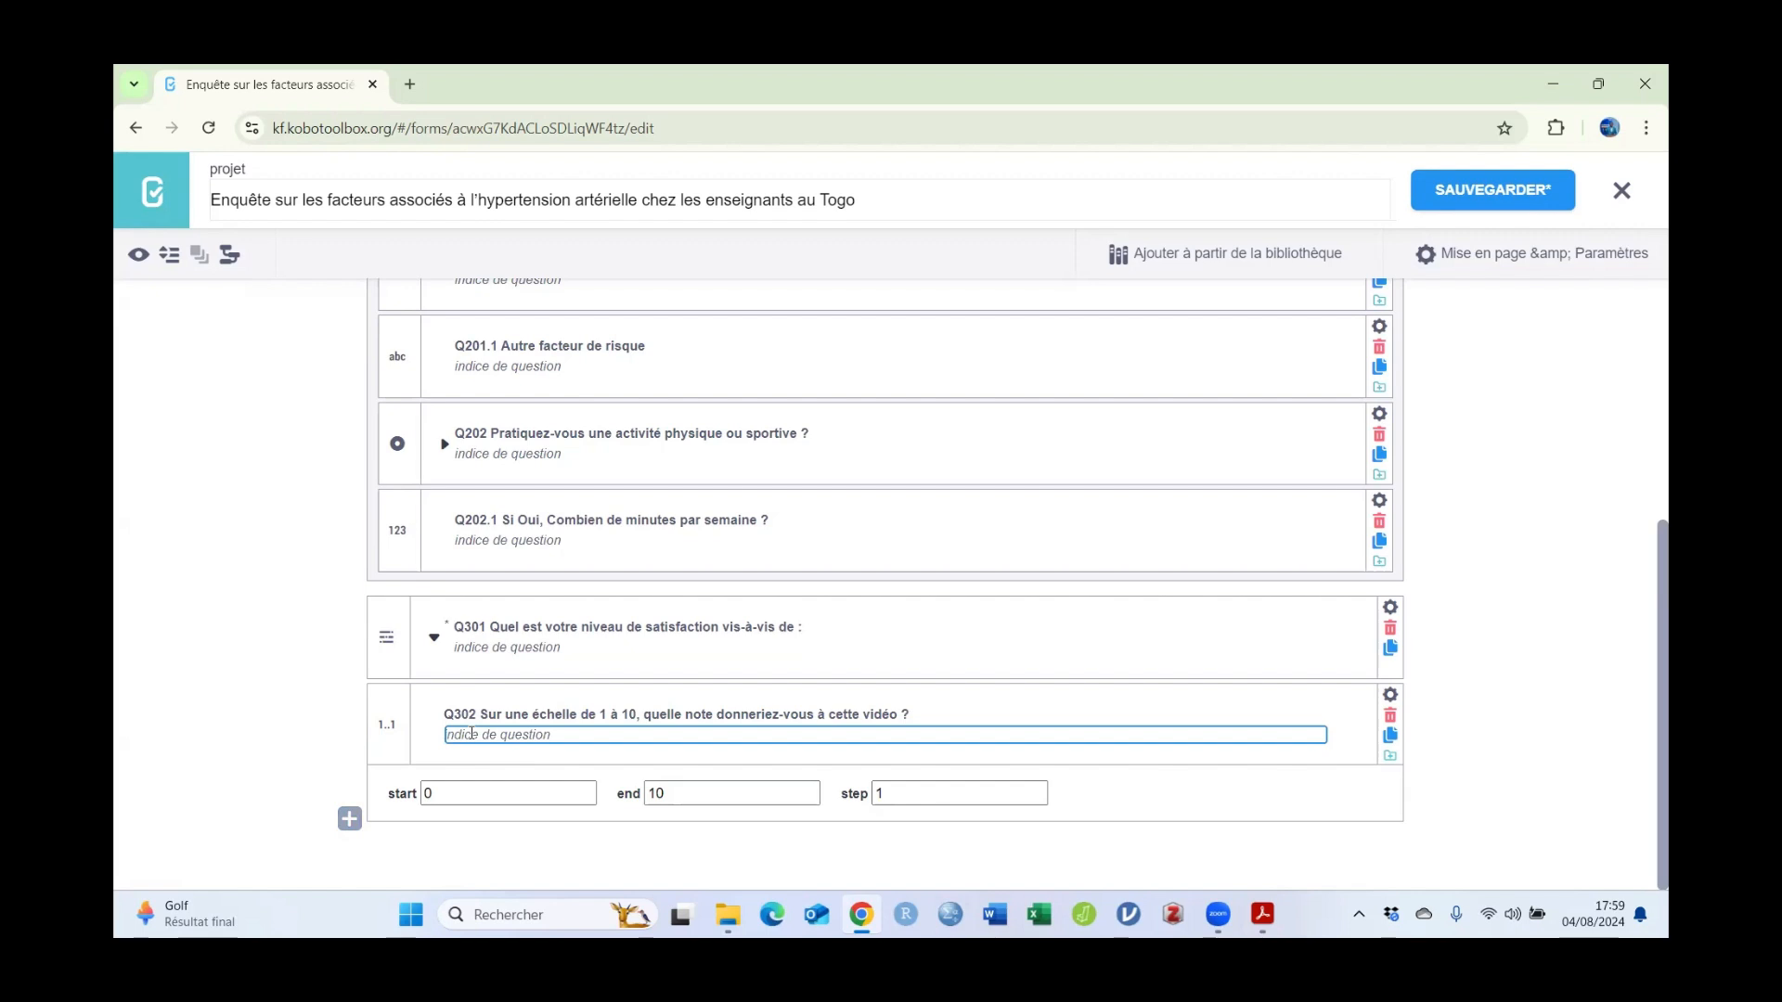
{"action": "key", "text": "ctrl+v"}
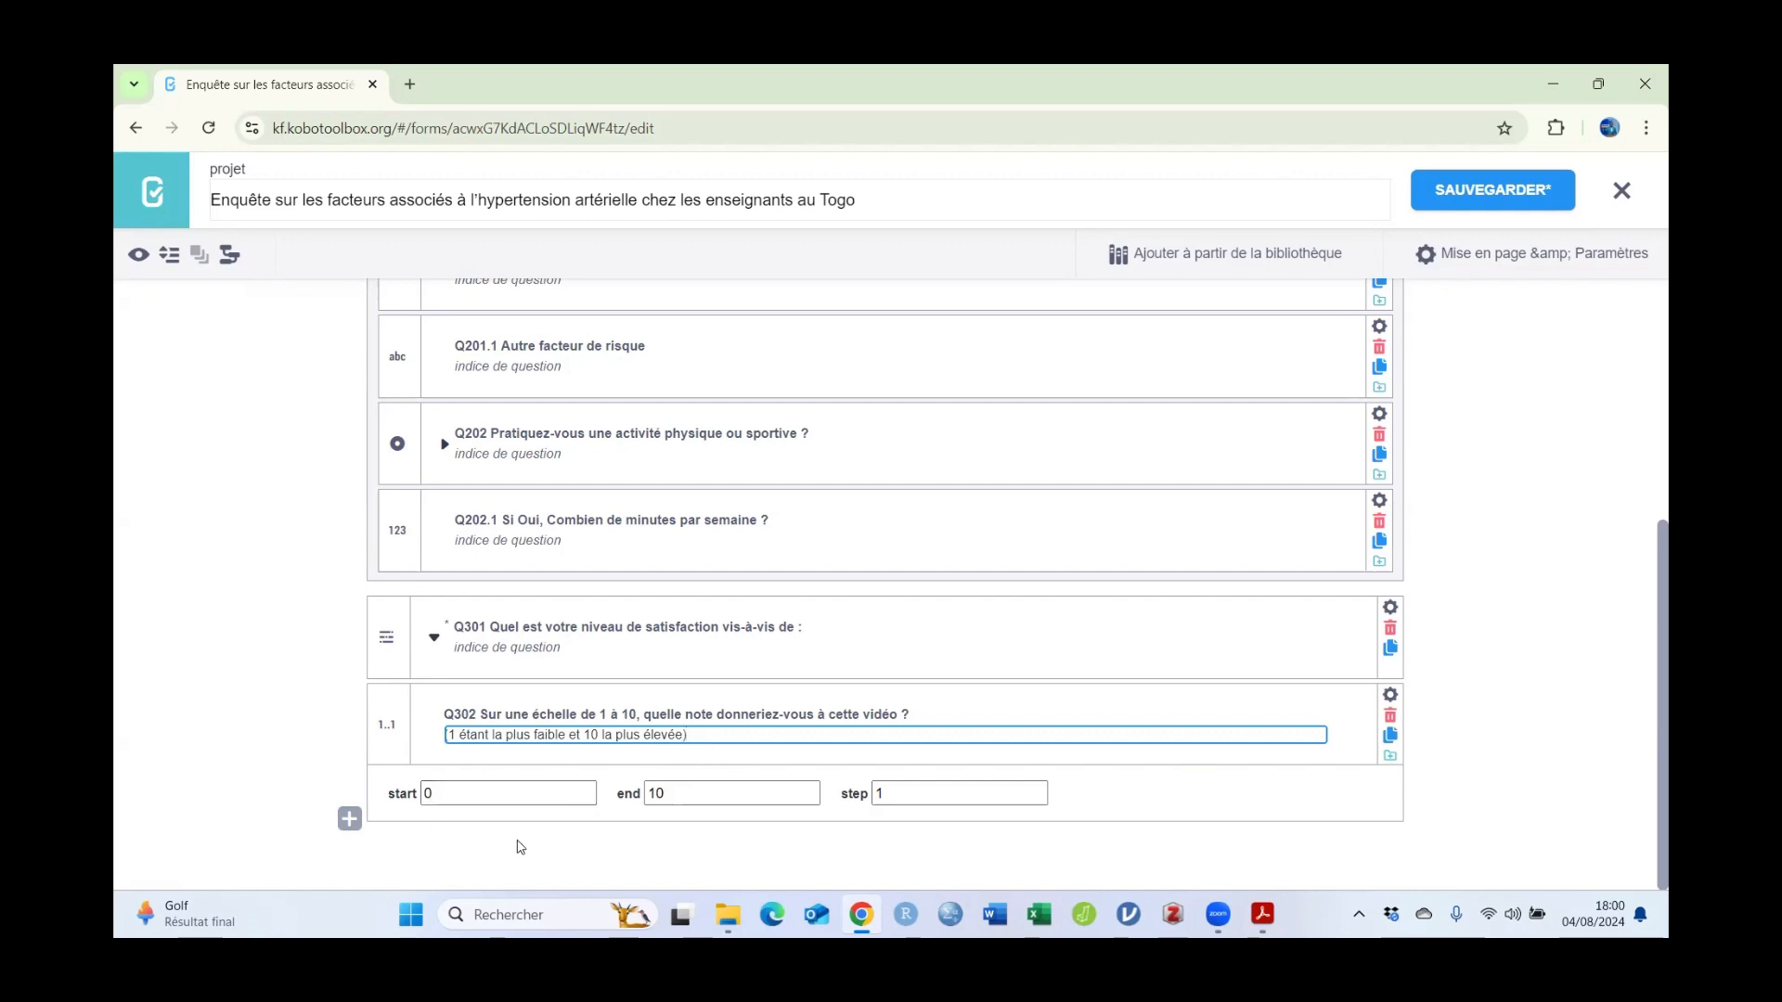
{"action": "left_click", "coordinate": [586, 789]}
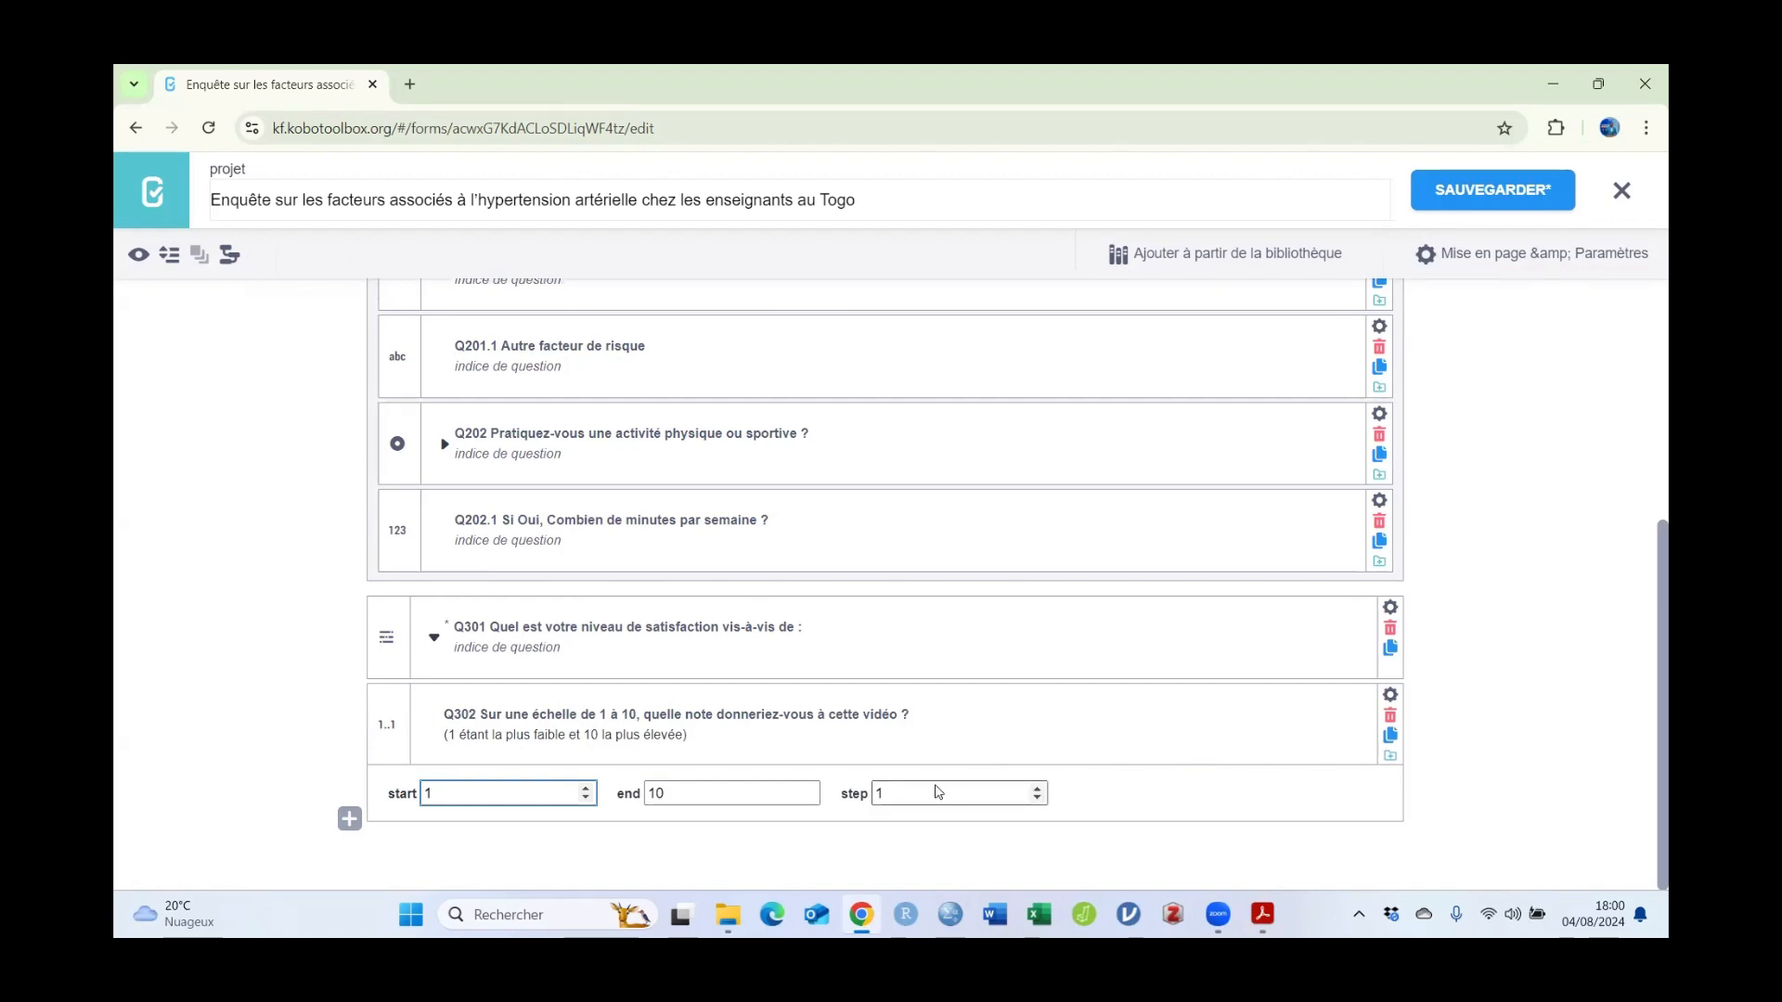
Step: Make a response to Q302 mandatory and save the form
{"action": "left_click", "coordinate": [1390, 697]}
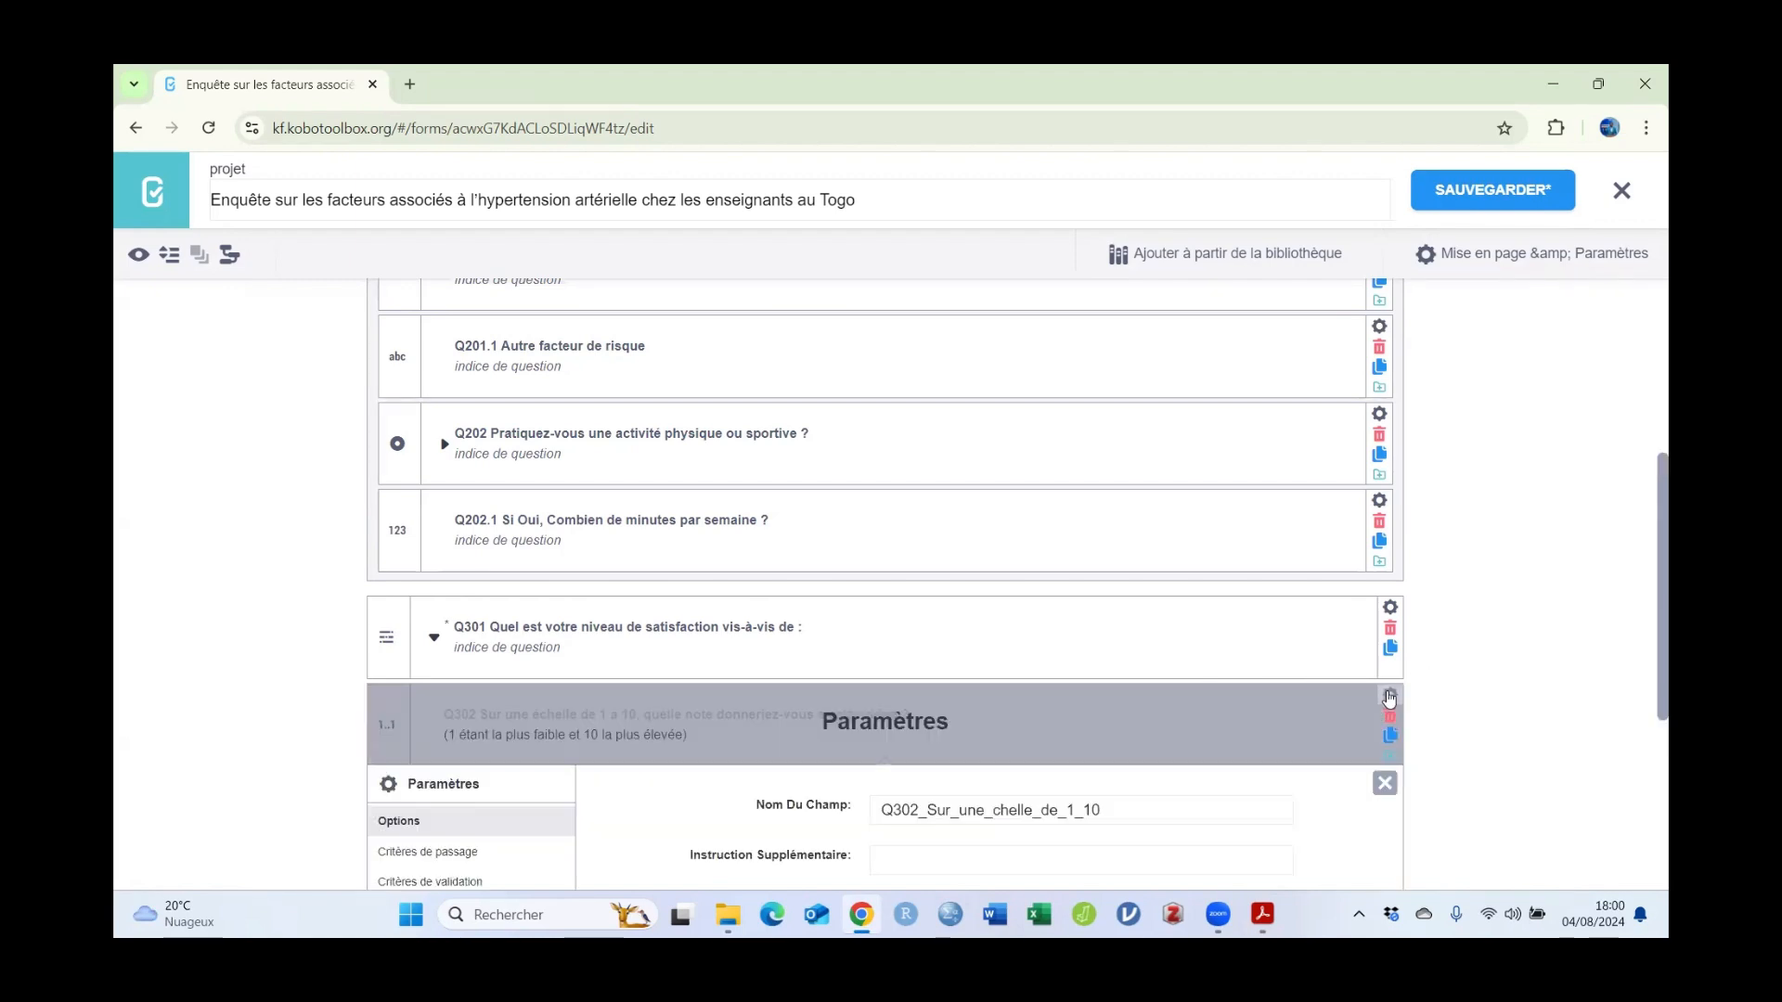
{"action": "scroll", "coordinate": [877, 799], "scroll_direction": "down", "scroll_amount": 2}
{"action": "left_click", "coordinate": [881, 702]}
{"action": "left_click", "coordinate": [1385, 581]}
{"action": "left_click", "coordinate": [1501, 182]}
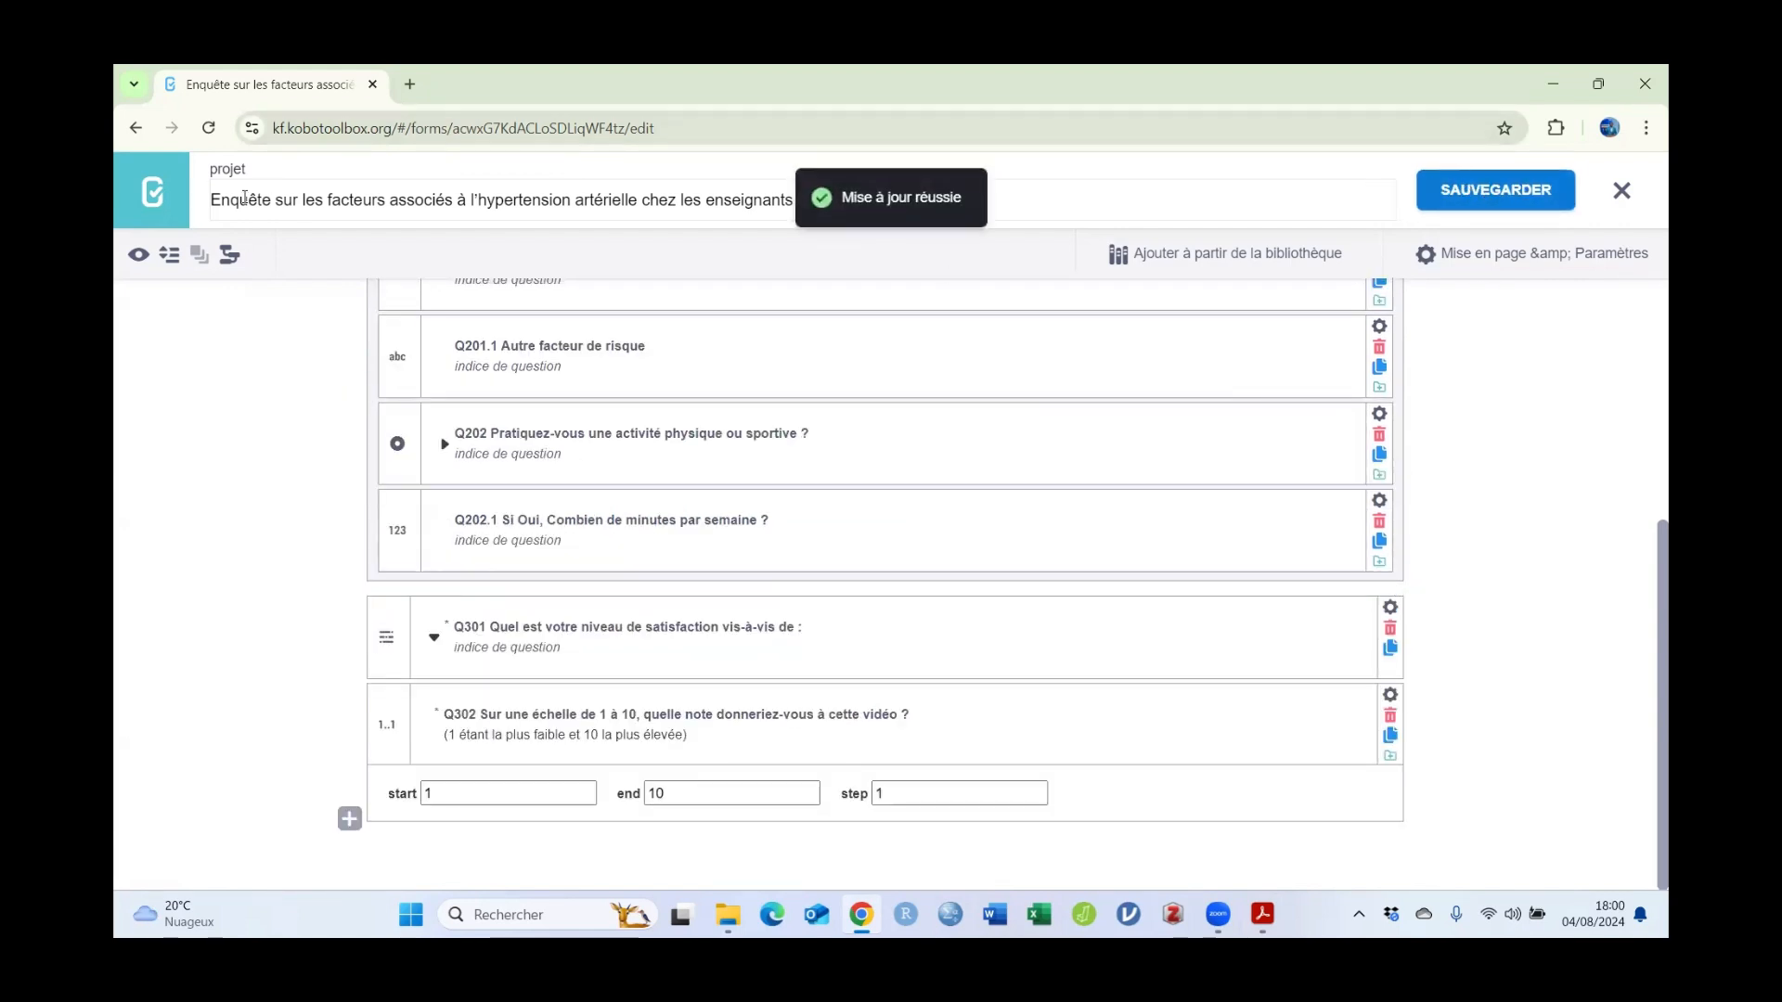
Step: Preview the form and test the Q302 scale by choosing ratings 2, 5, 9, 10 and 7
{"action": "left_click", "coordinate": [138, 255]}
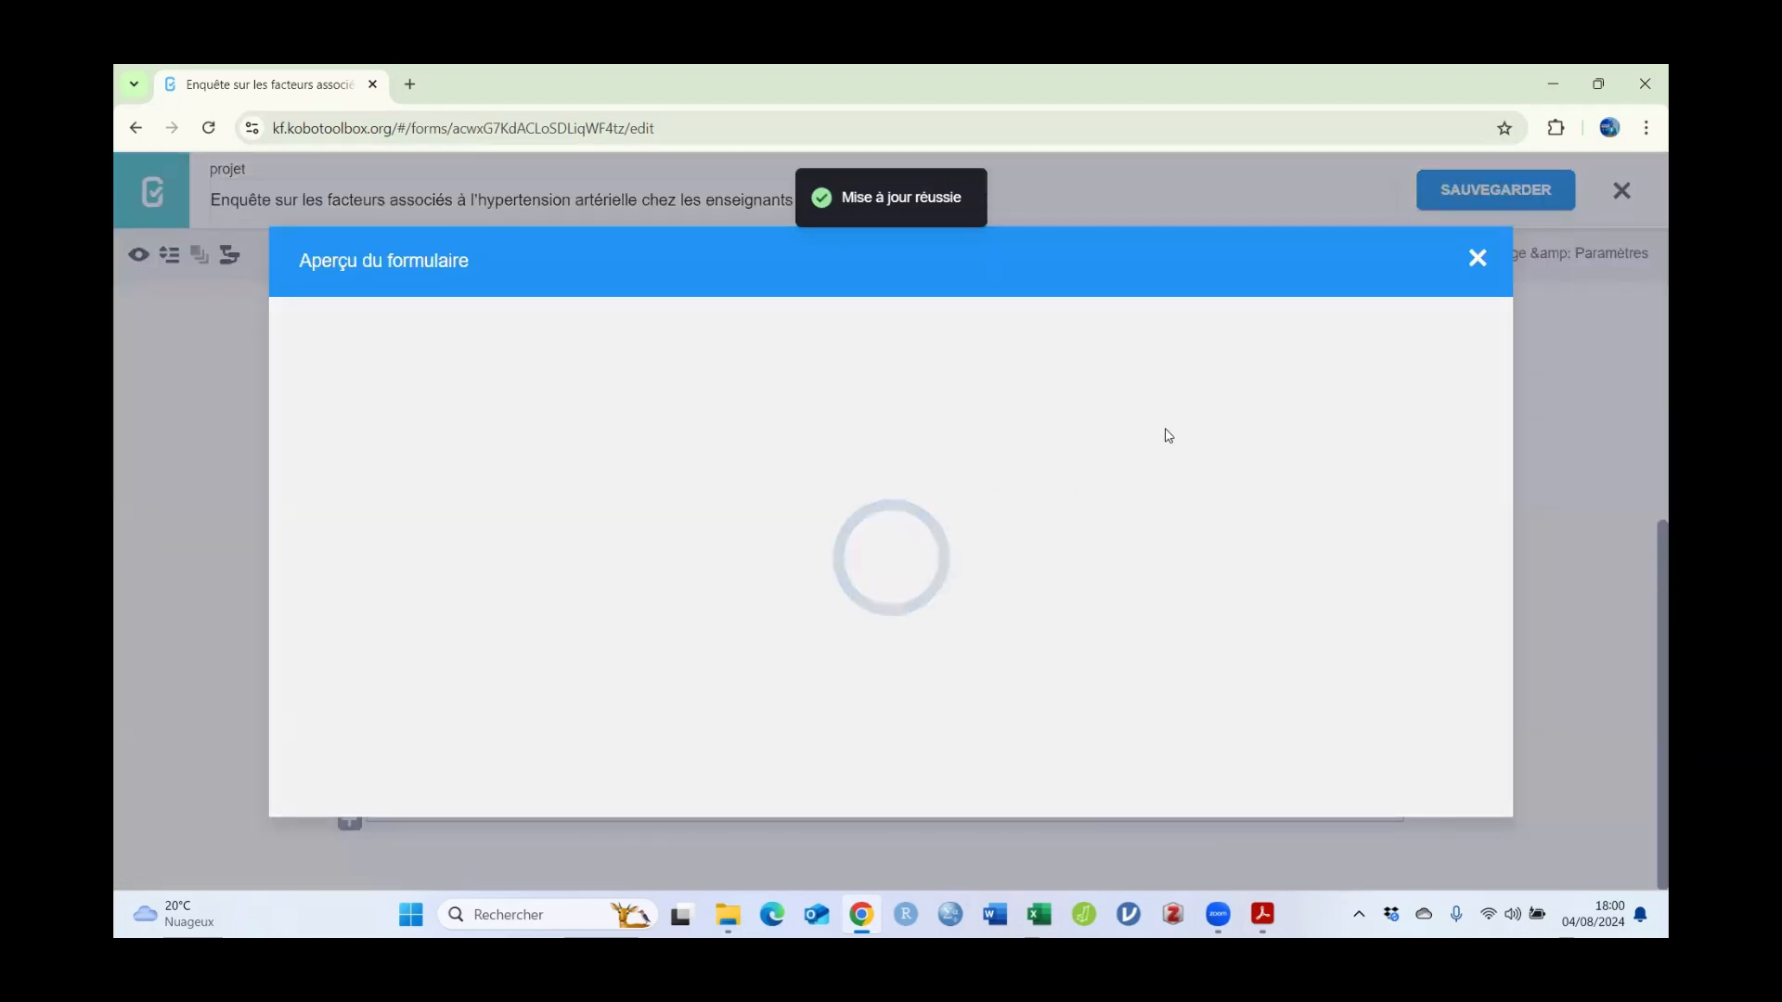
{"action": "scroll", "coordinate": [1169, 437], "scroll_direction": "down", "scroll_amount": 5}
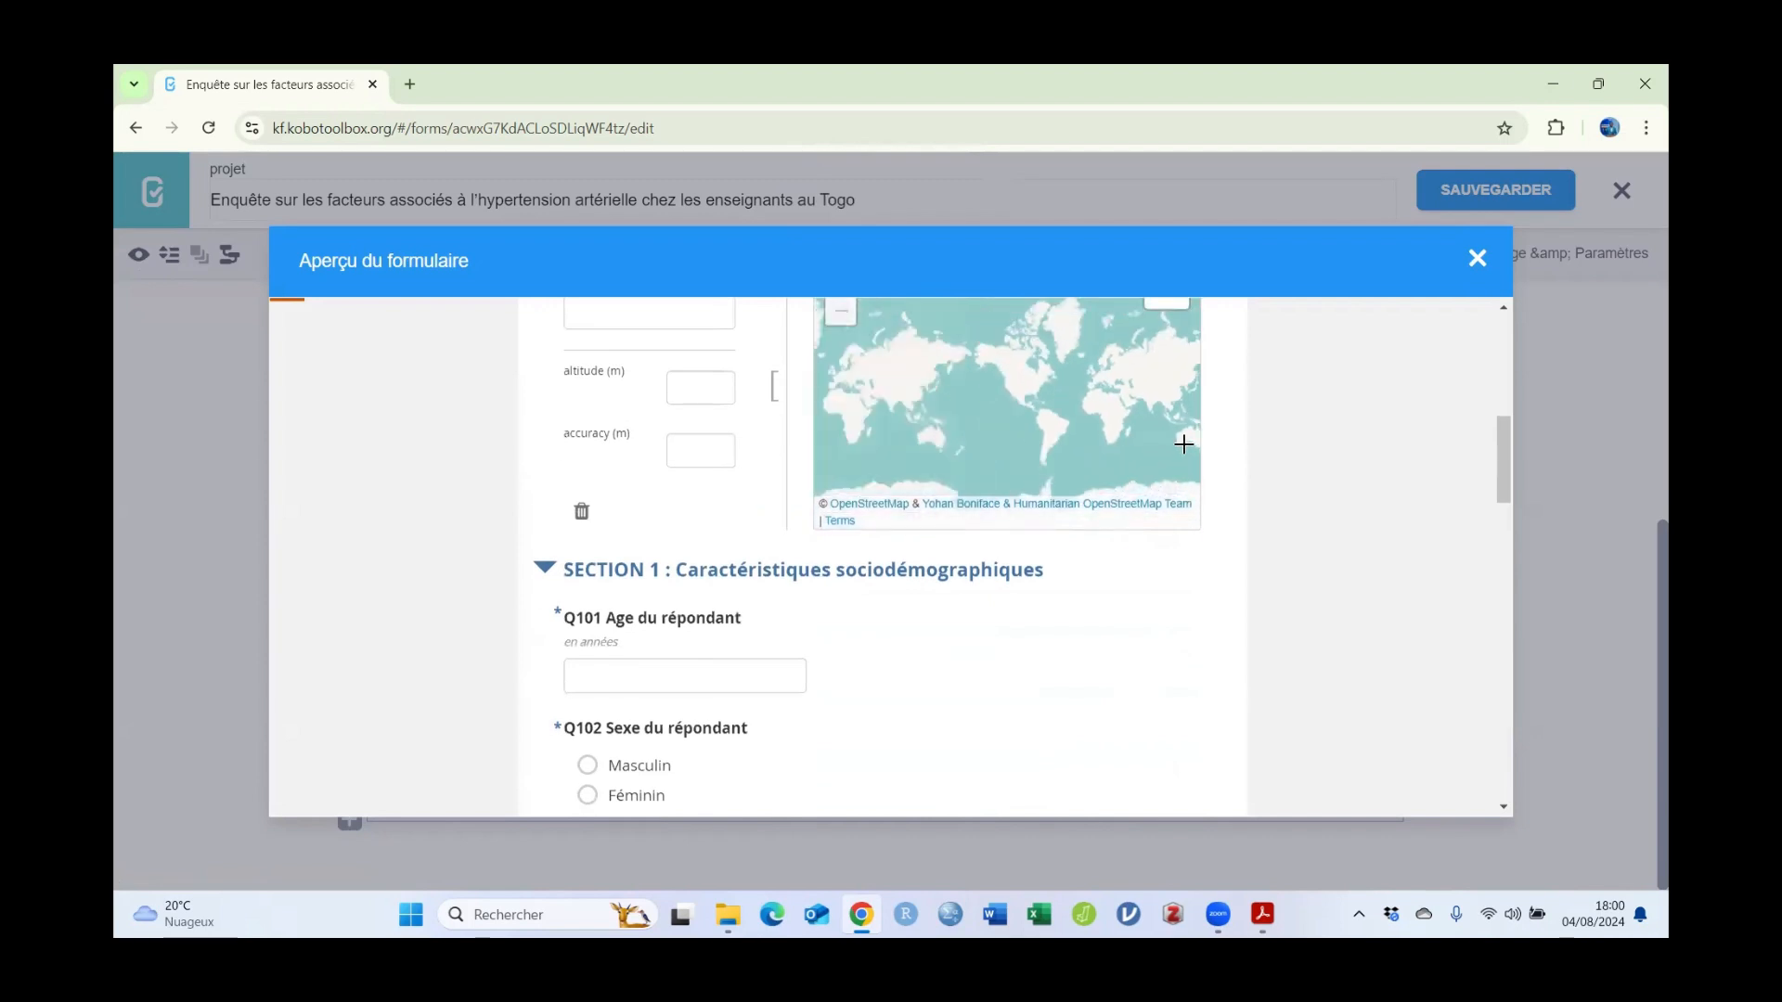
{"action": "scroll", "coordinate": [1293, 517], "scroll_direction": "down", "scroll_amount": 20}
{"action": "scroll", "coordinate": [1278, 463], "scroll_direction": "down", "scroll_amount": 3}
{"action": "scroll", "coordinate": [1324, 517], "scroll_direction": "up", "scroll_amount": 2}
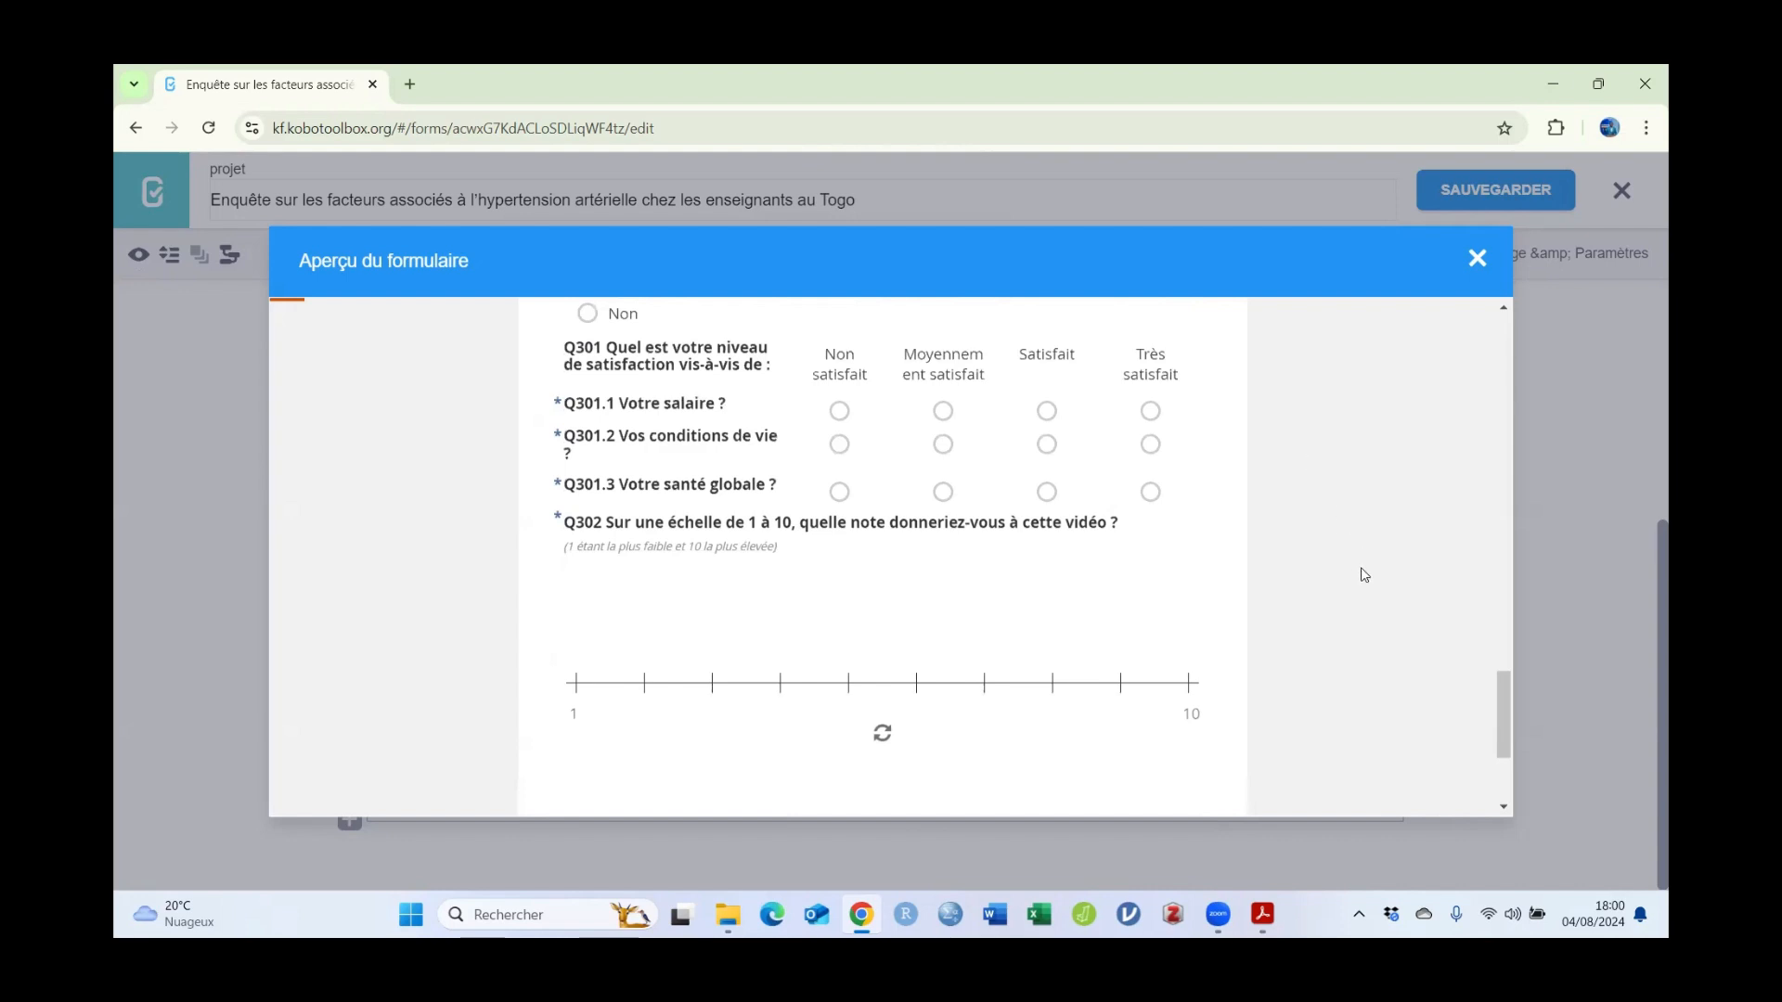
{"action": "scroll", "coordinate": [1364, 576], "scroll_direction": "down", "scroll_amount": 1}
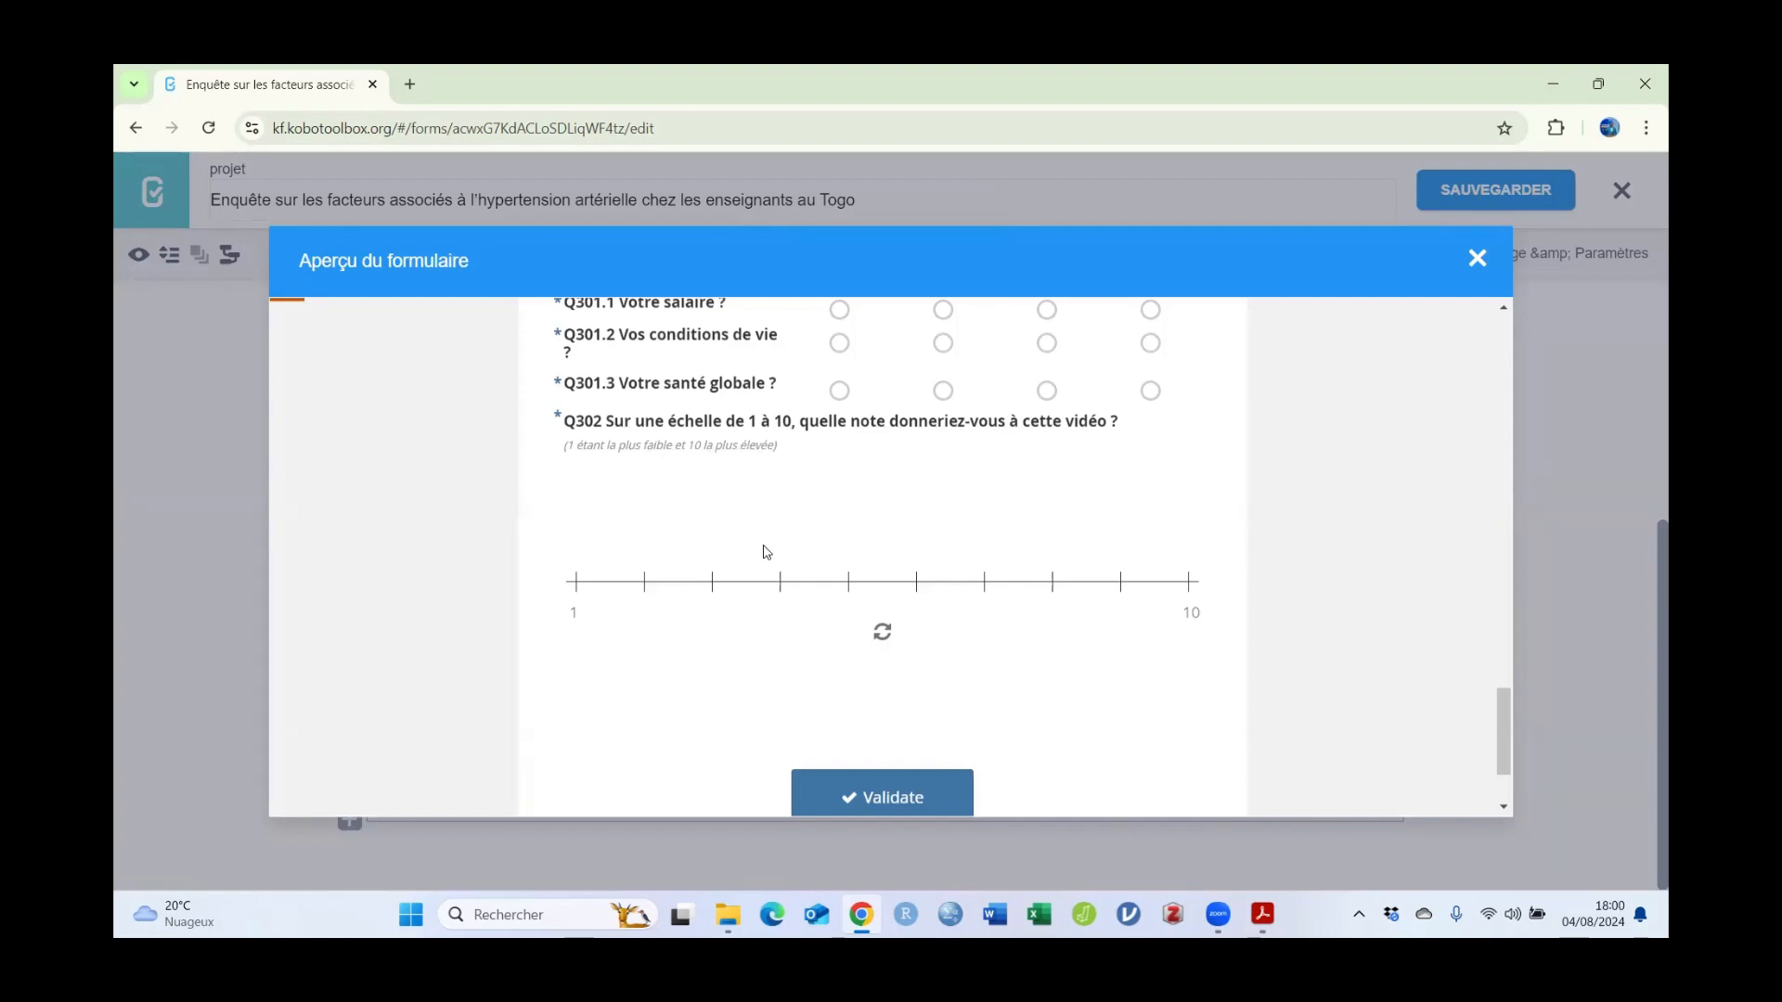
{"action": "left_click", "coordinate": [647, 587]}
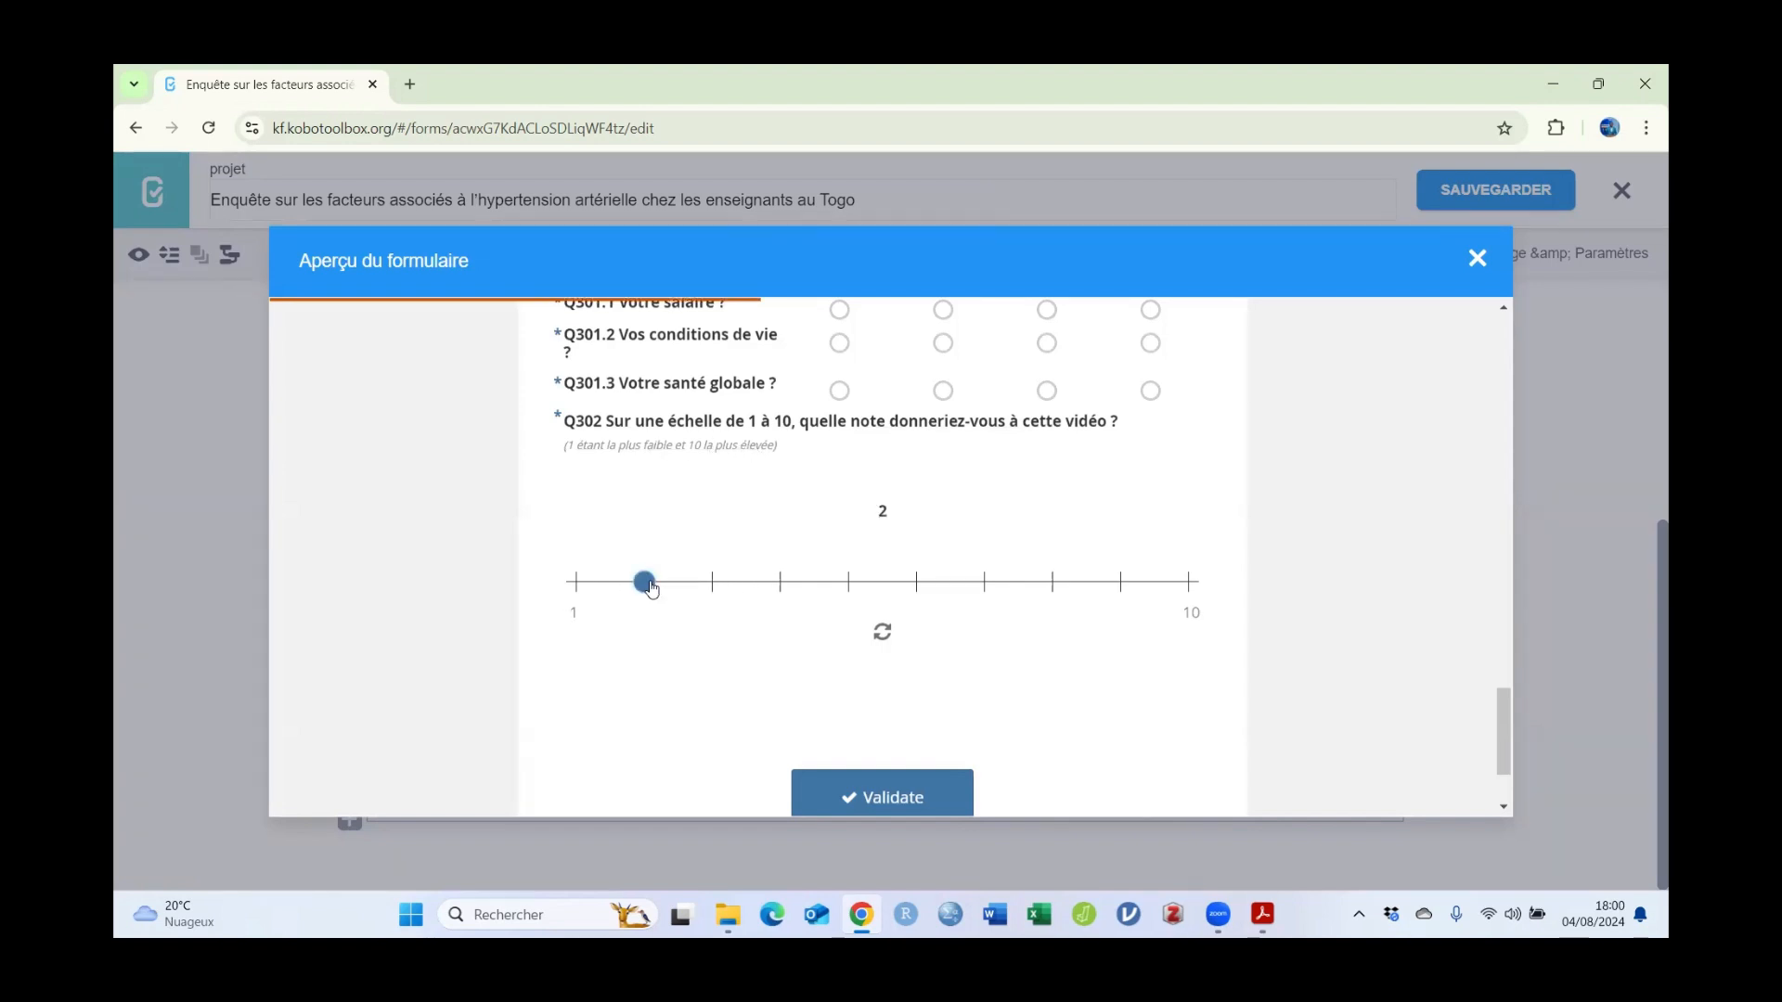
{"action": "left_click", "coordinate": [857, 584]}
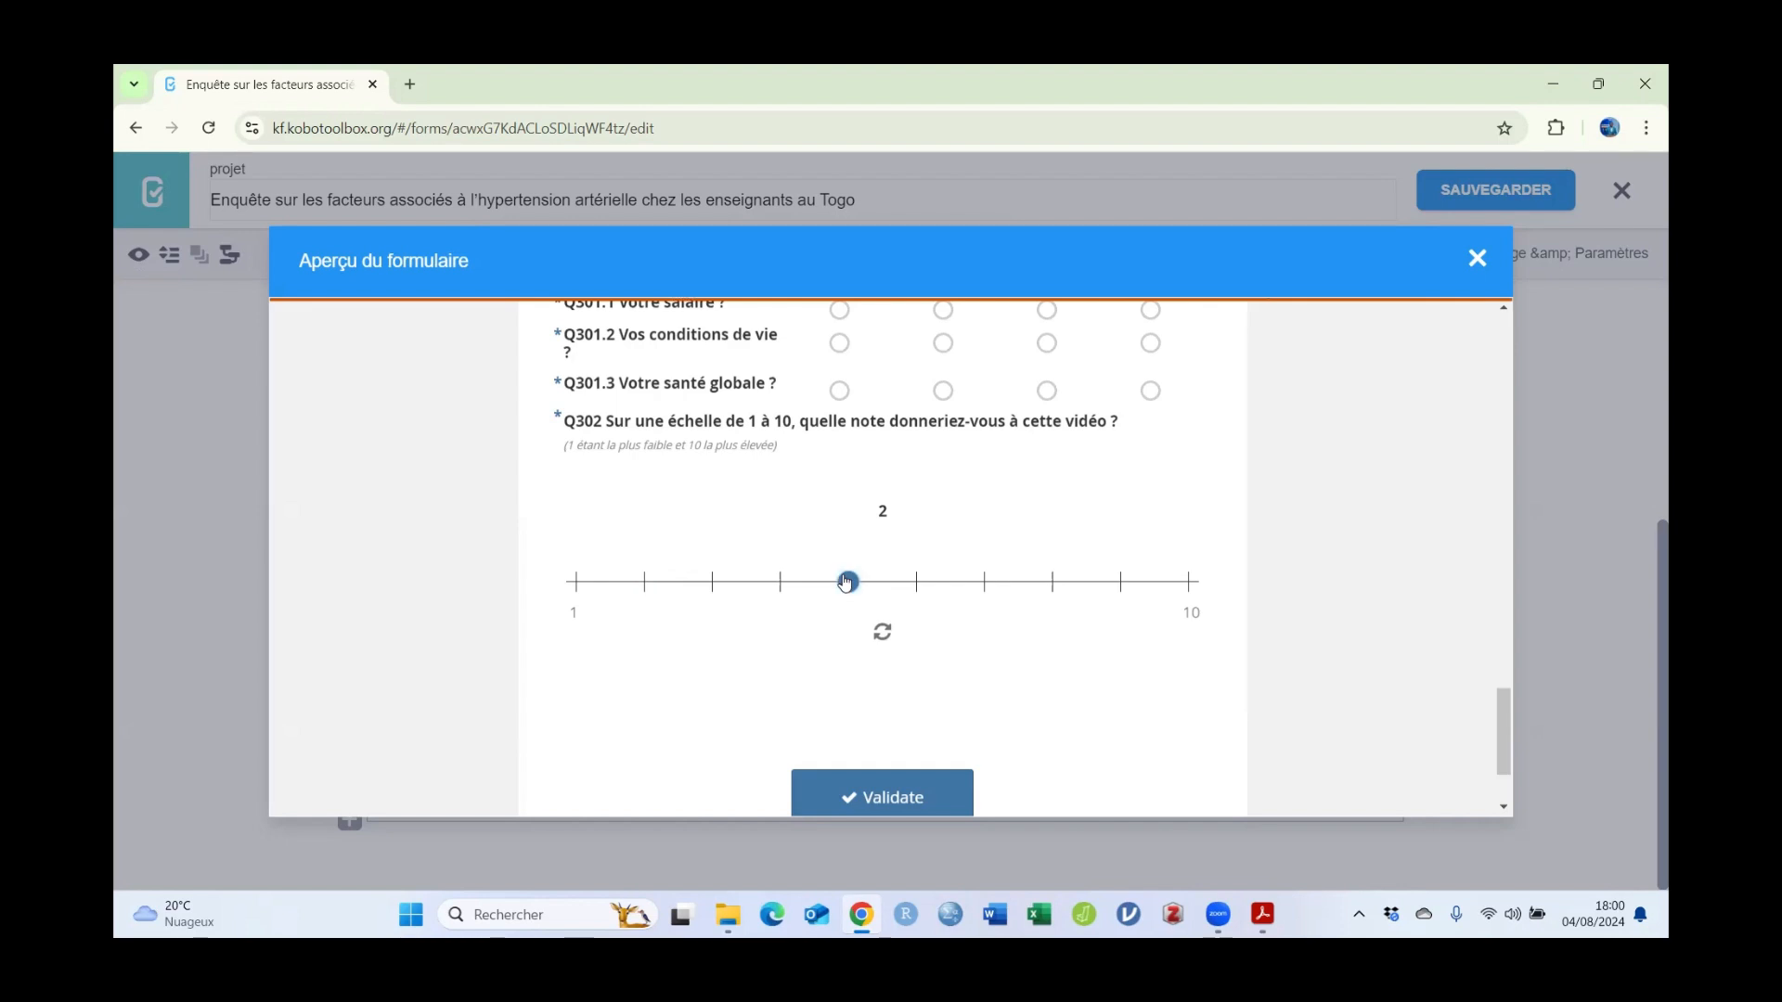
{"action": "left_click", "coordinate": [1119, 584]}
{"action": "left_click", "coordinate": [1189, 585]}
{"action": "left_click", "coordinate": [1010, 568]}
Step: Answer "Oui" to Q202 in the preview, test the Q202.1 validation with -1 and a higher value, and close the preview
{"action": "scroll", "coordinate": [1221, 628], "scroll_direction": "up", "scroll_amount": 5}
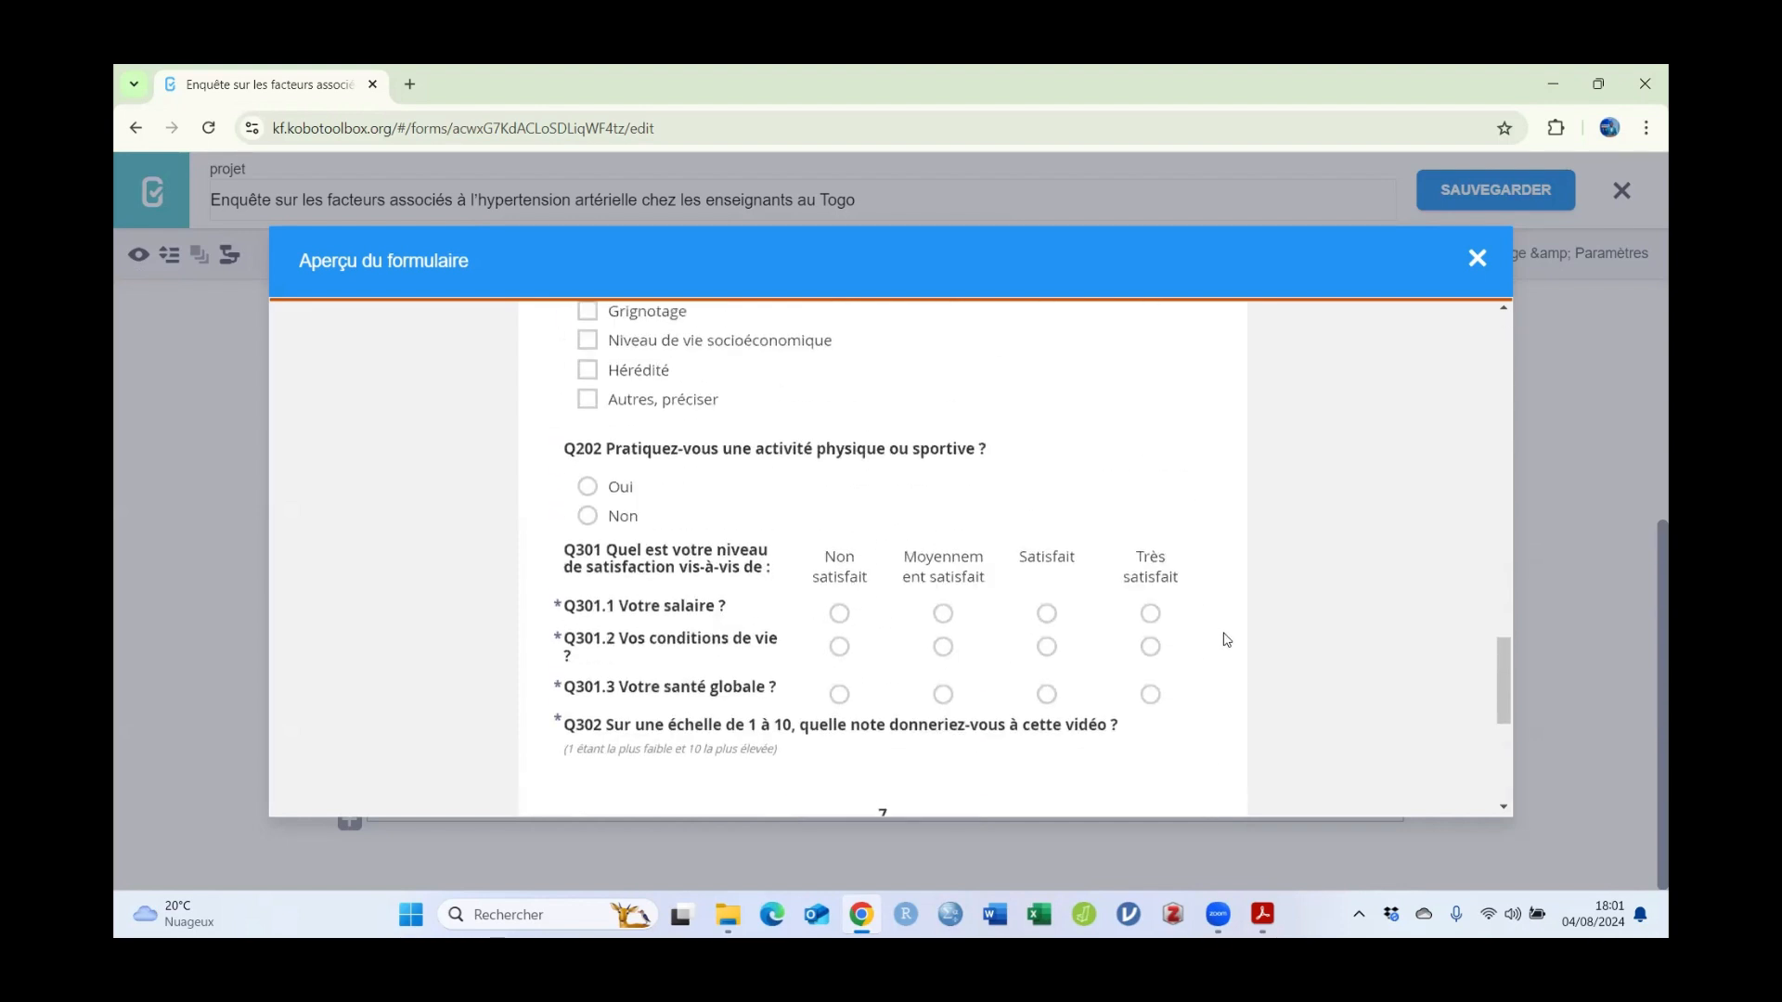
{"action": "left_click", "coordinate": [615, 588]}
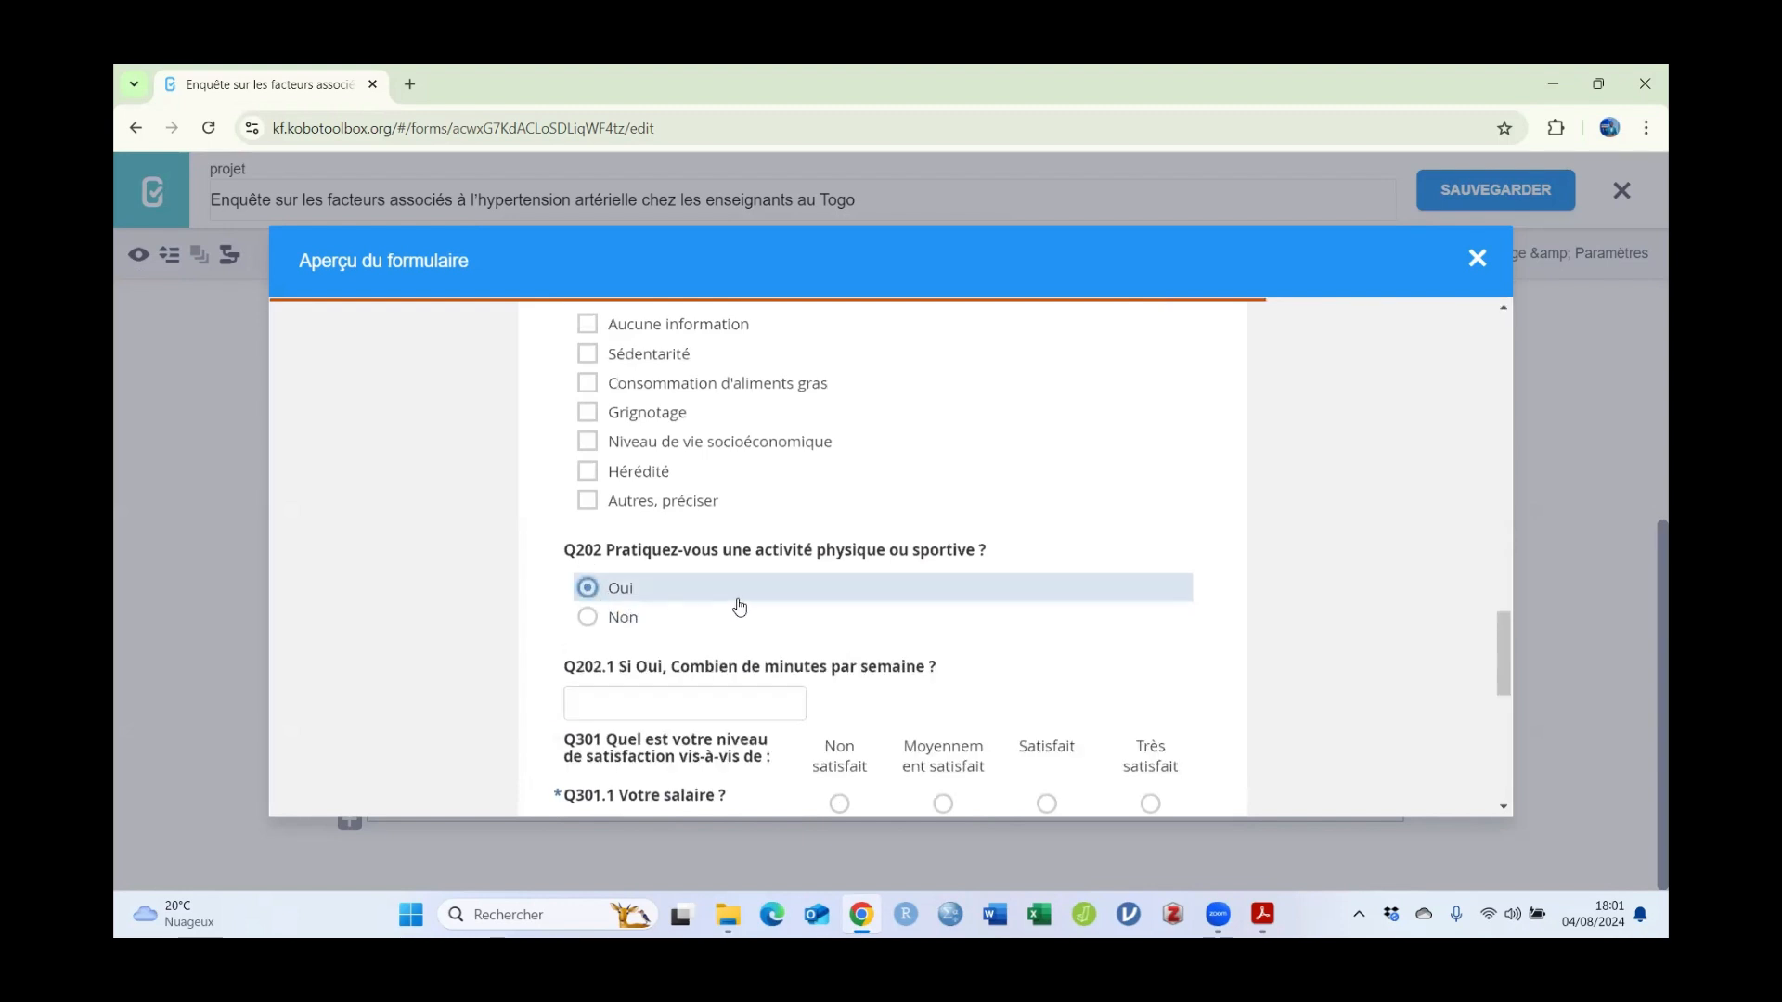
{"action": "scroll", "coordinate": [599, 581], "scroll_direction": "down", "scroll_amount": 1}
{"action": "left_click", "coordinate": [786, 608]}
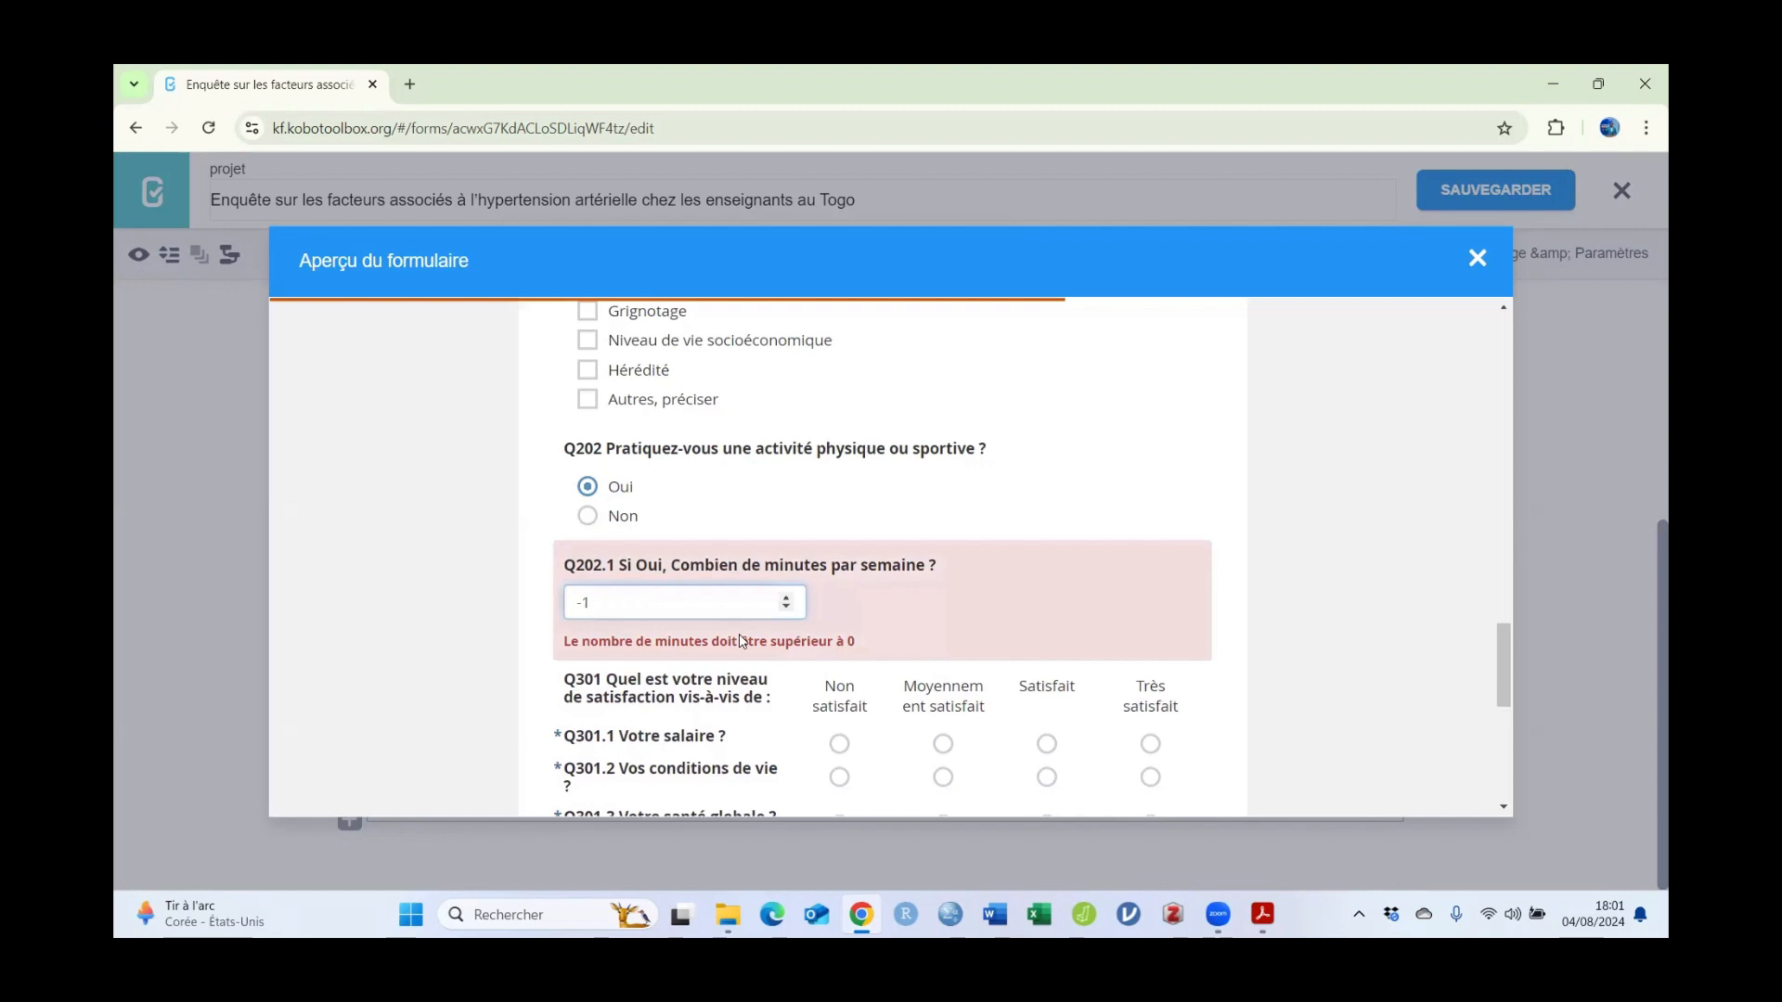
{"action": "left_click", "coordinate": [786, 597]}
{"action": "scroll", "coordinate": [1375, 346], "scroll_direction": "up", "scroll_amount": 2}
{"action": "left_click", "coordinate": [1477, 260]}
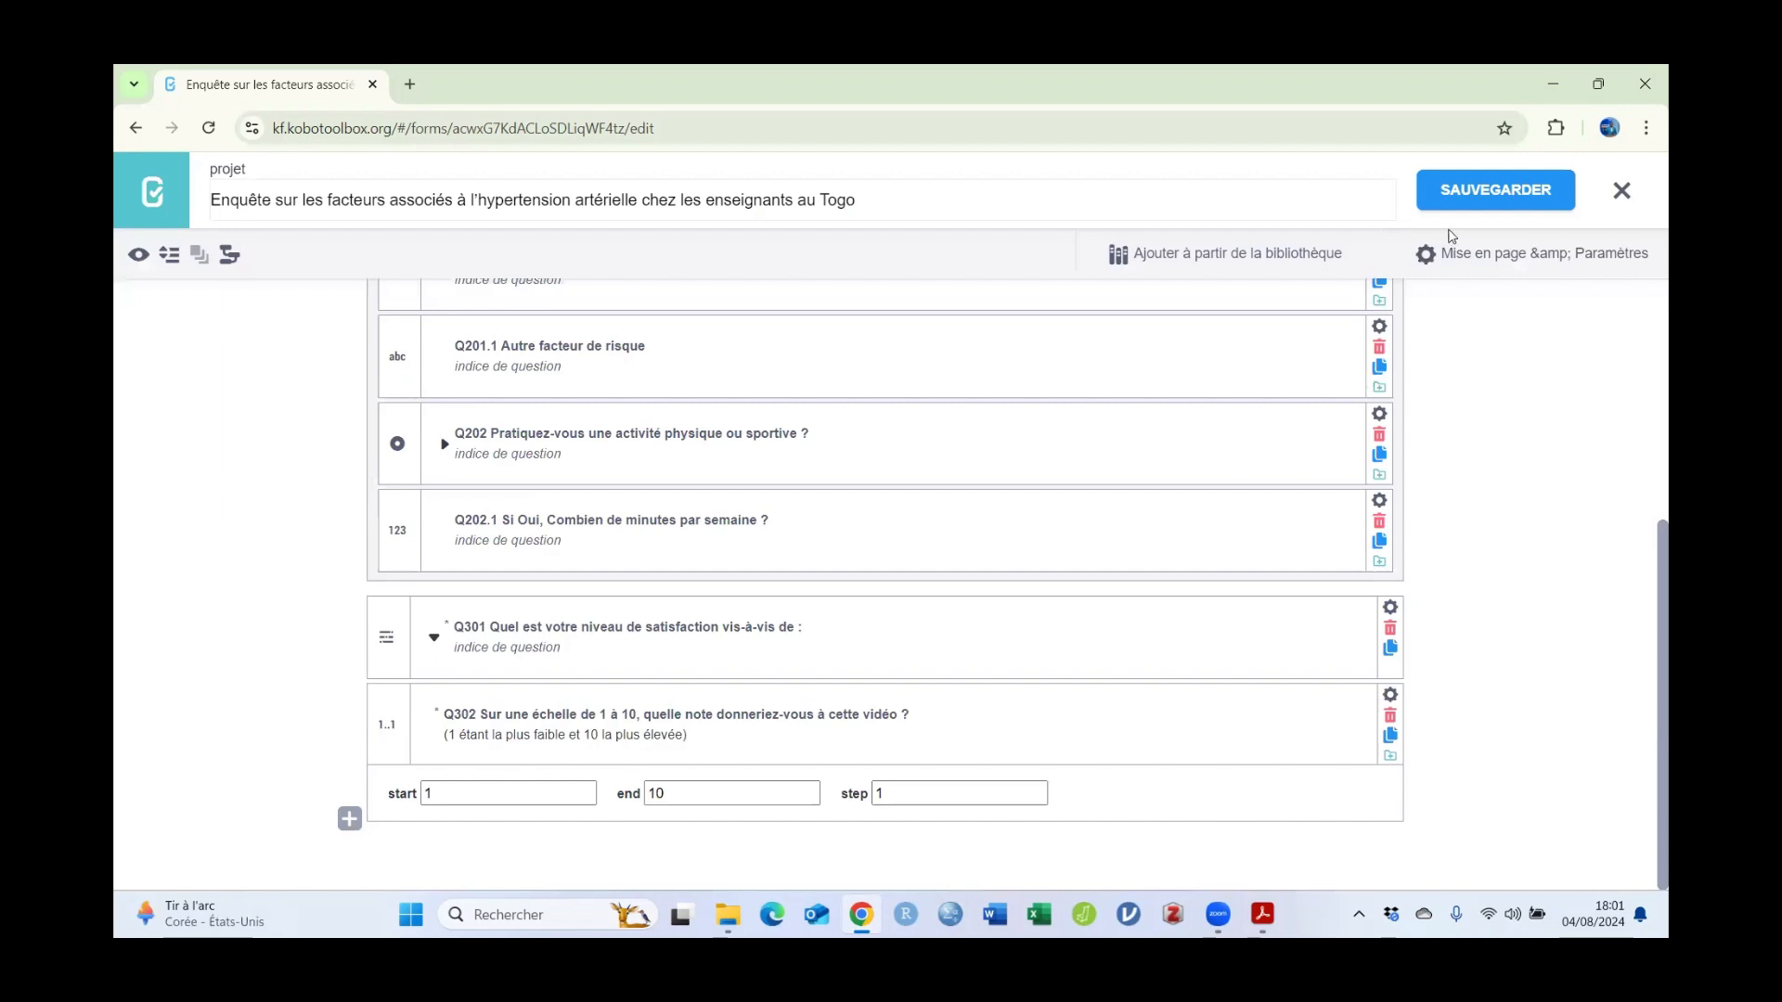
Step: Group questions Q301 and Q302 together below Section 2
{"action": "left_click", "coordinate": [380, 665]}
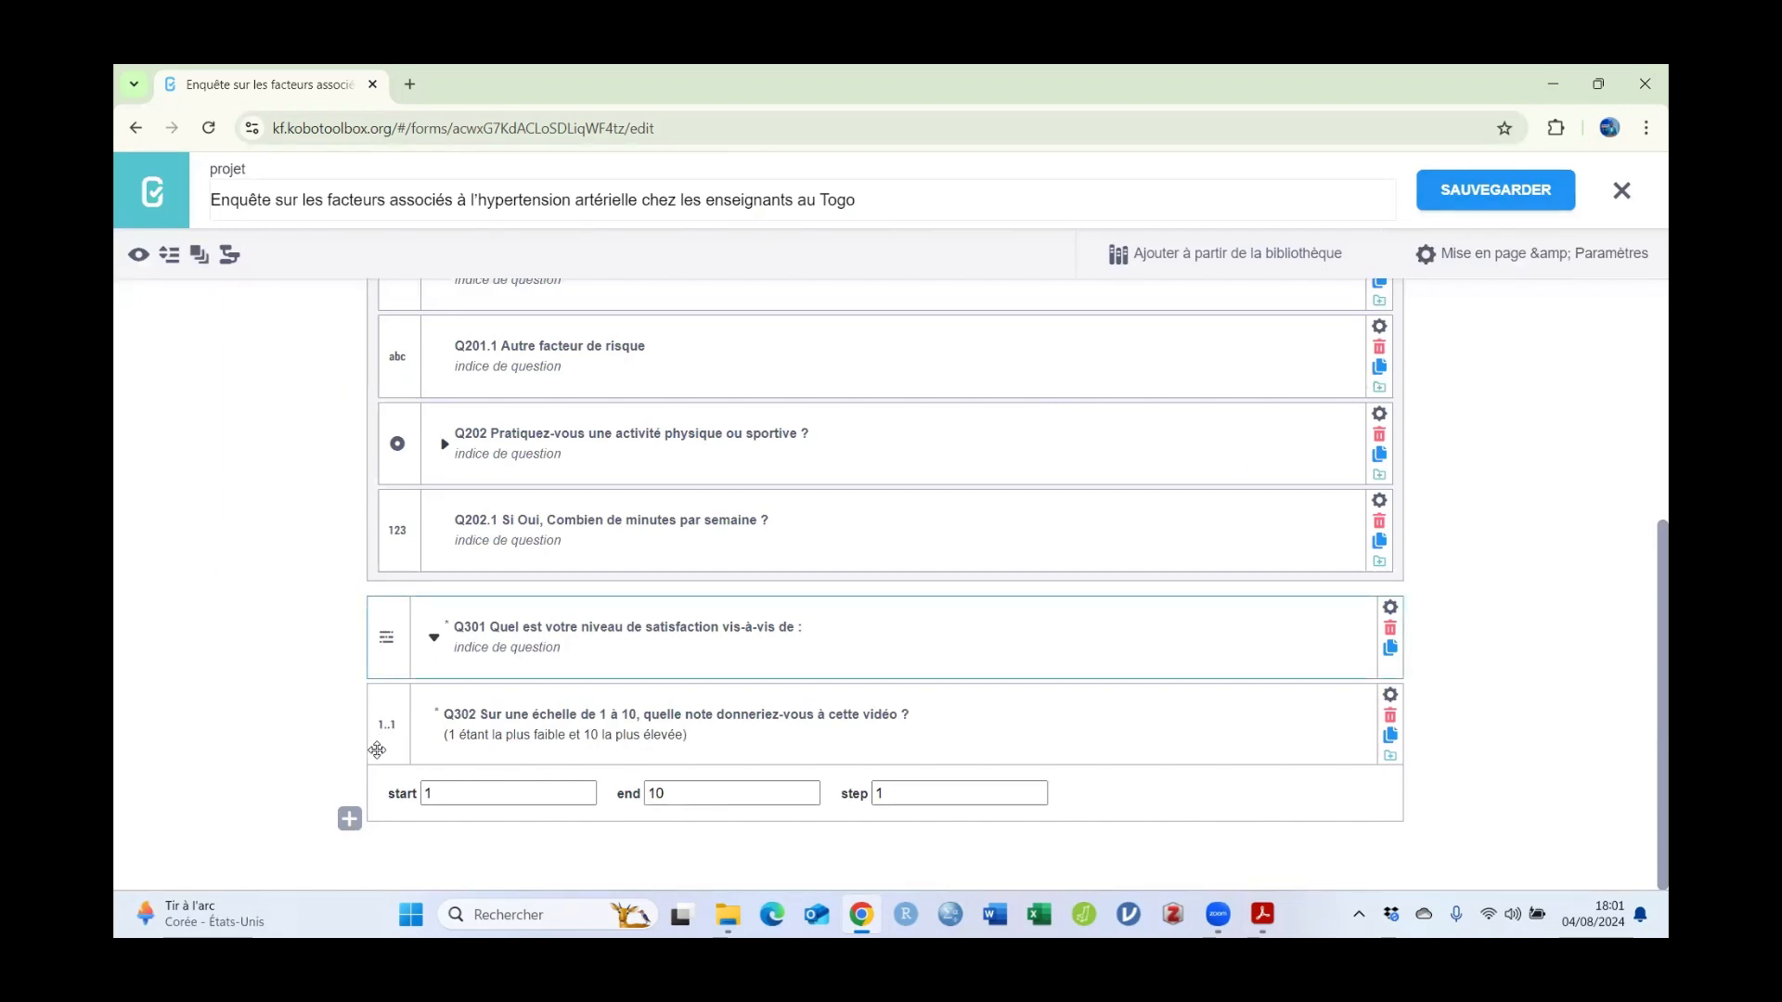
{"action": "left_click", "coordinate": [201, 255]}
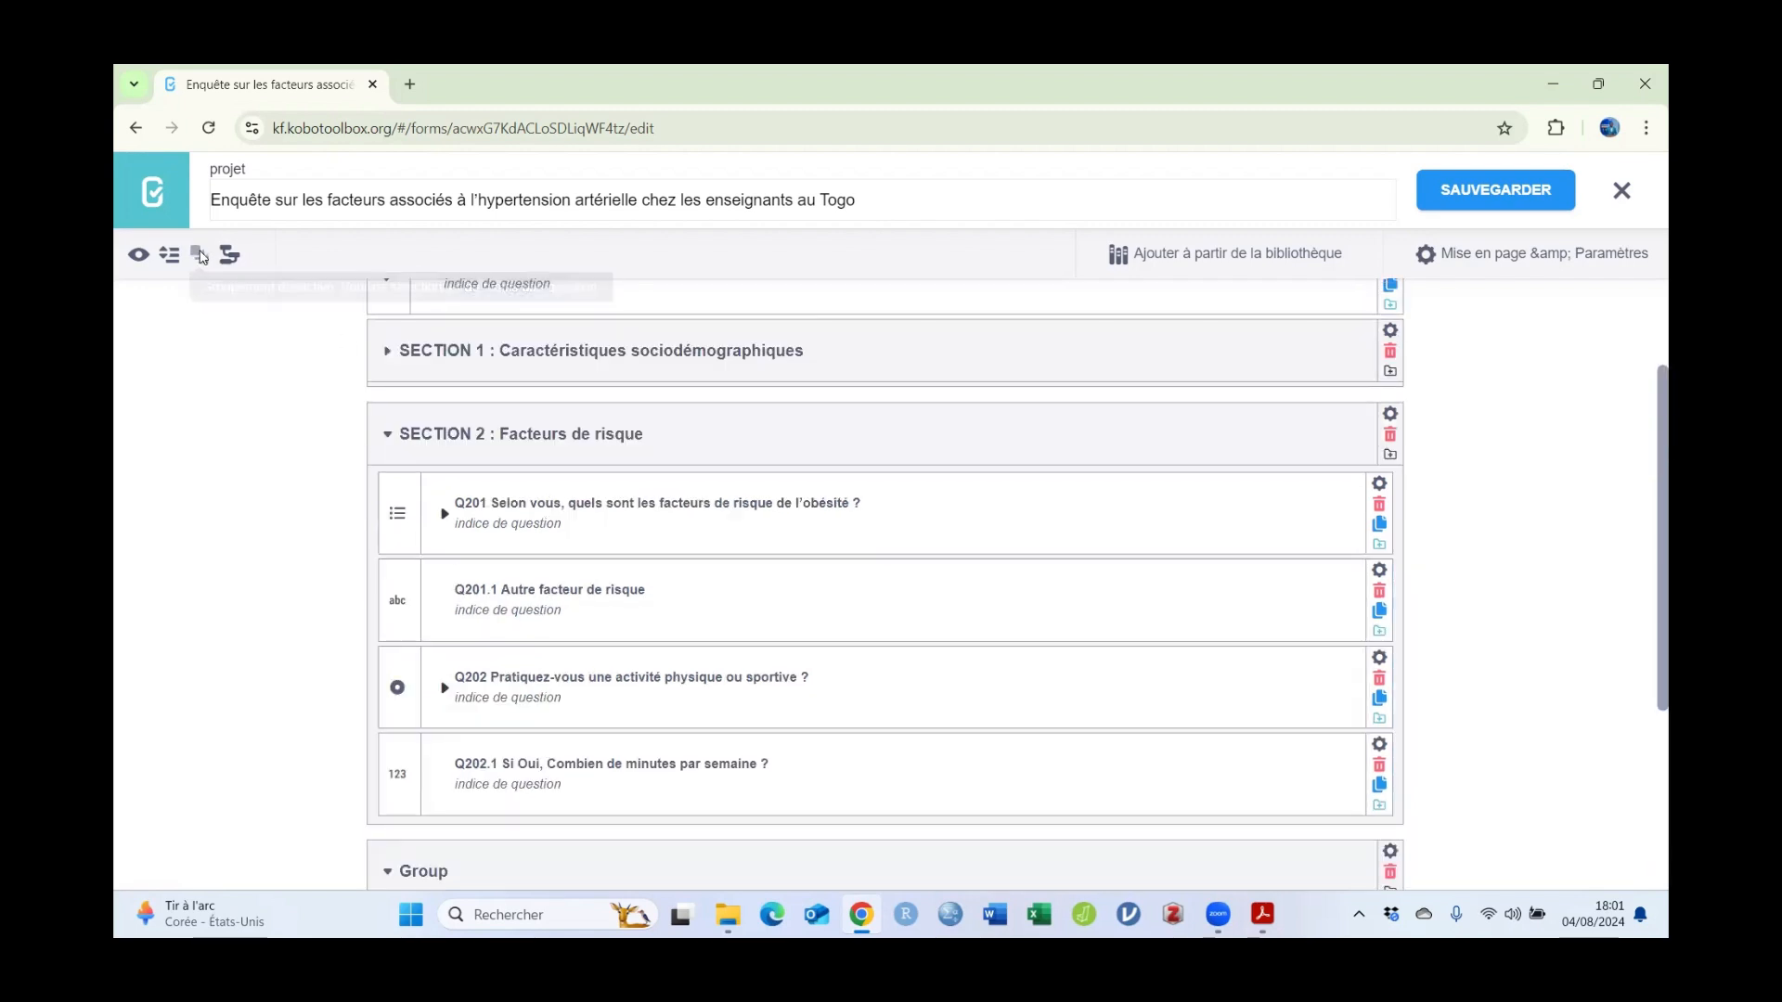
{"action": "scroll", "coordinate": [947, 720], "scroll_direction": "down", "scroll_amount": 2}
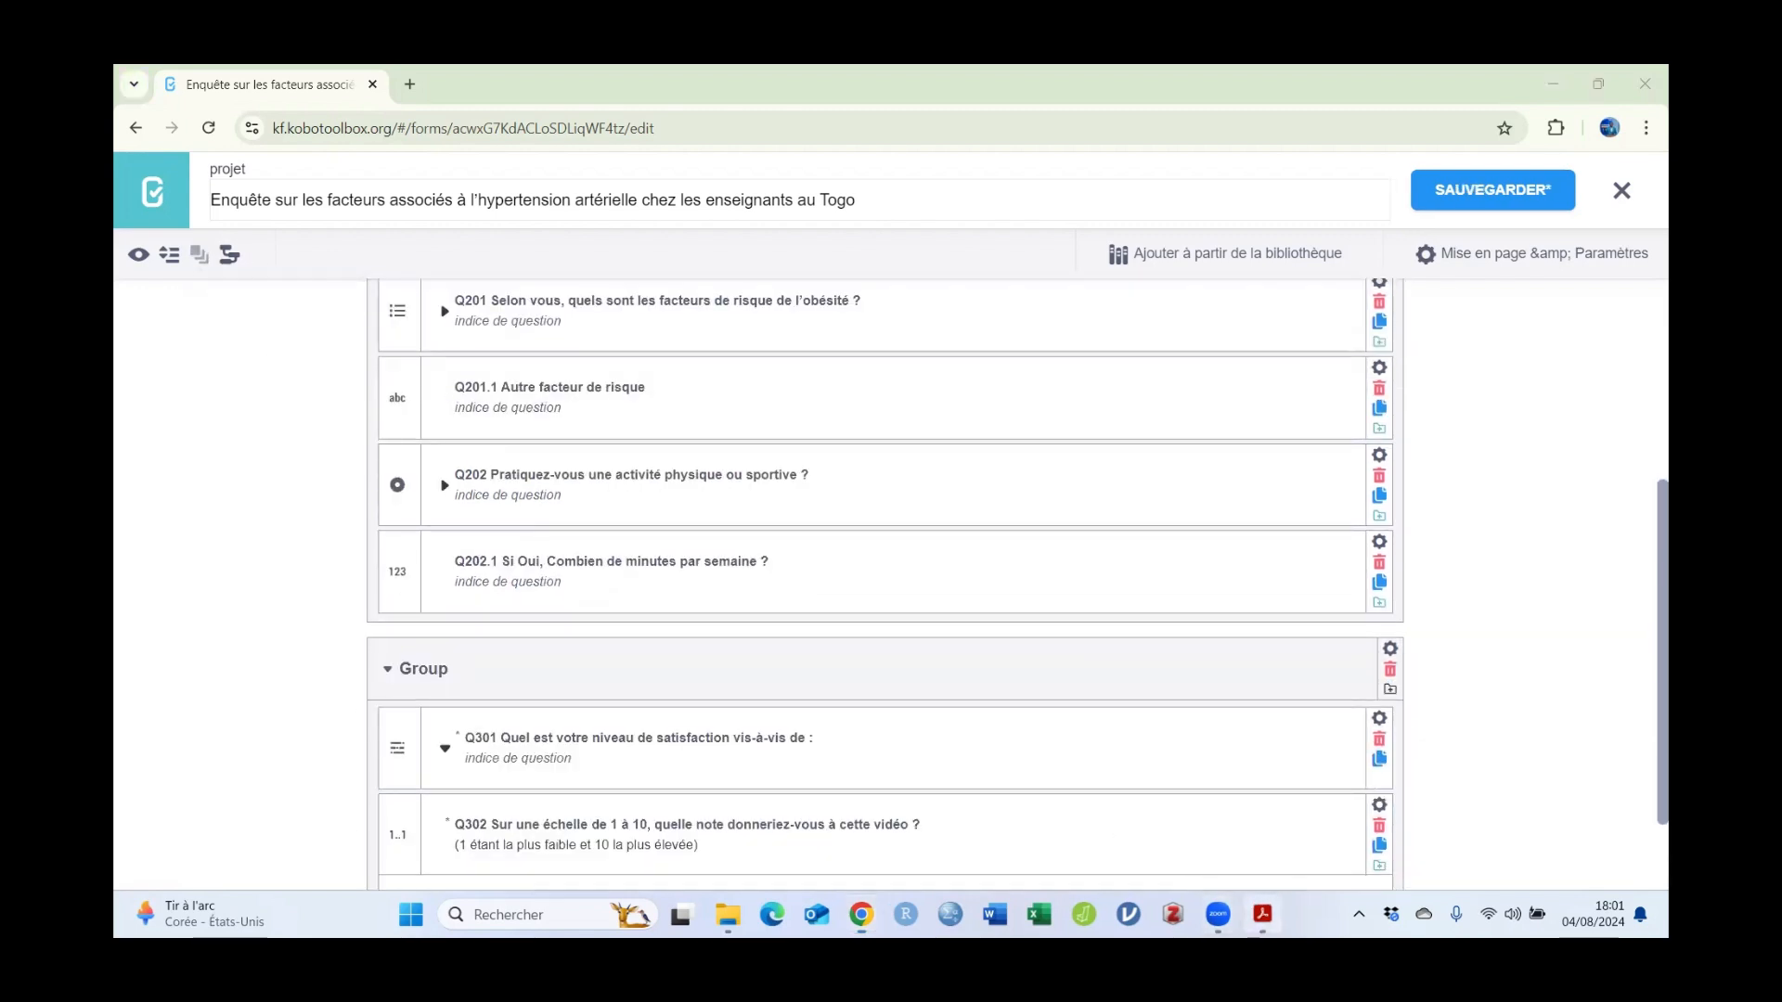
Step: Switch to the PDF questionnaire, copy the heading "SECTION 3 : Niveau de satisfaction", and return to the form builder
{"action": "key", "text": "alt+Tab"}
{"action": "scroll", "coordinate": [806, 253], "scroll_direction": "up", "scroll_amount": 1}
{"action": "left_click_drag", "start_coordinate": [829, 204], "coordinate": [548, 201]}
{"action": "right_click", "coordinate": [560, 206]}
{"action": "left_click", "coordinate": [585, 226]}
{"action": "left_click", "coordinate": [1262, 914]}
Step: Rename the group containing Q301 and Q302 as "SECTION 3 : Niveau de satisfaction" and save the form
{"action": "left_click", "coordinate": [430, 670]}
{"action": "double_click", "coordinate": [431, 672]}
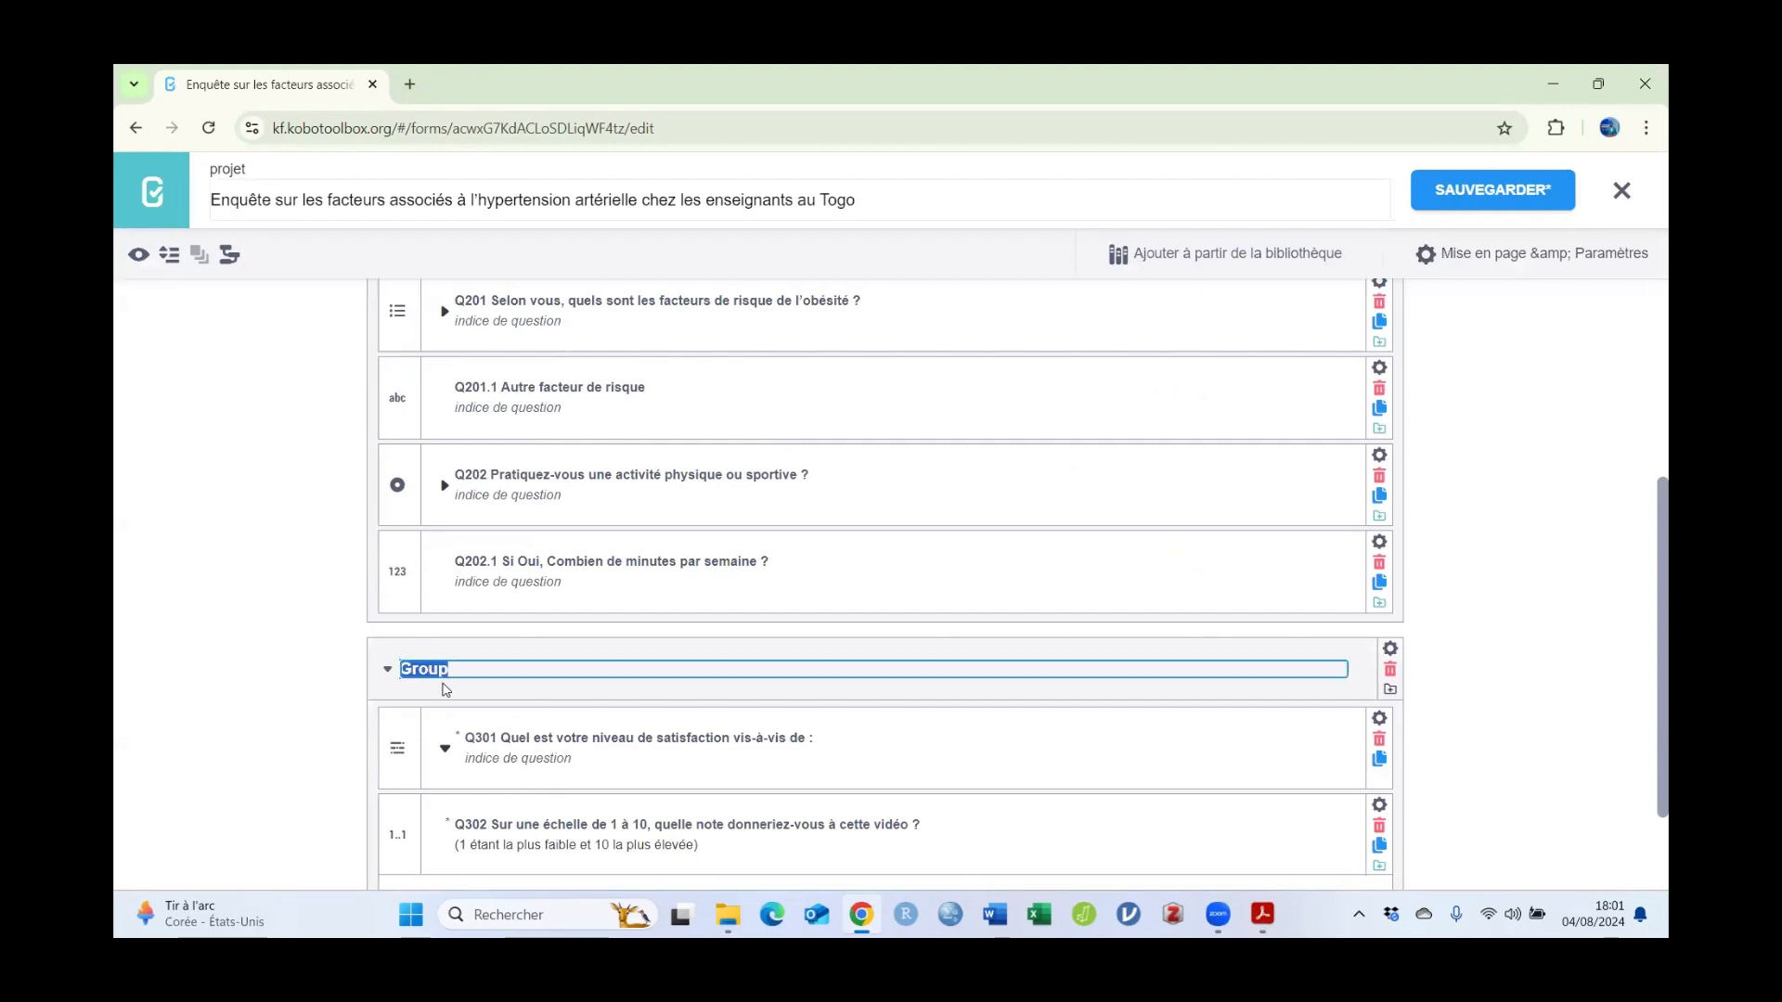
{"action": "key", "text": "ctrl+v"}
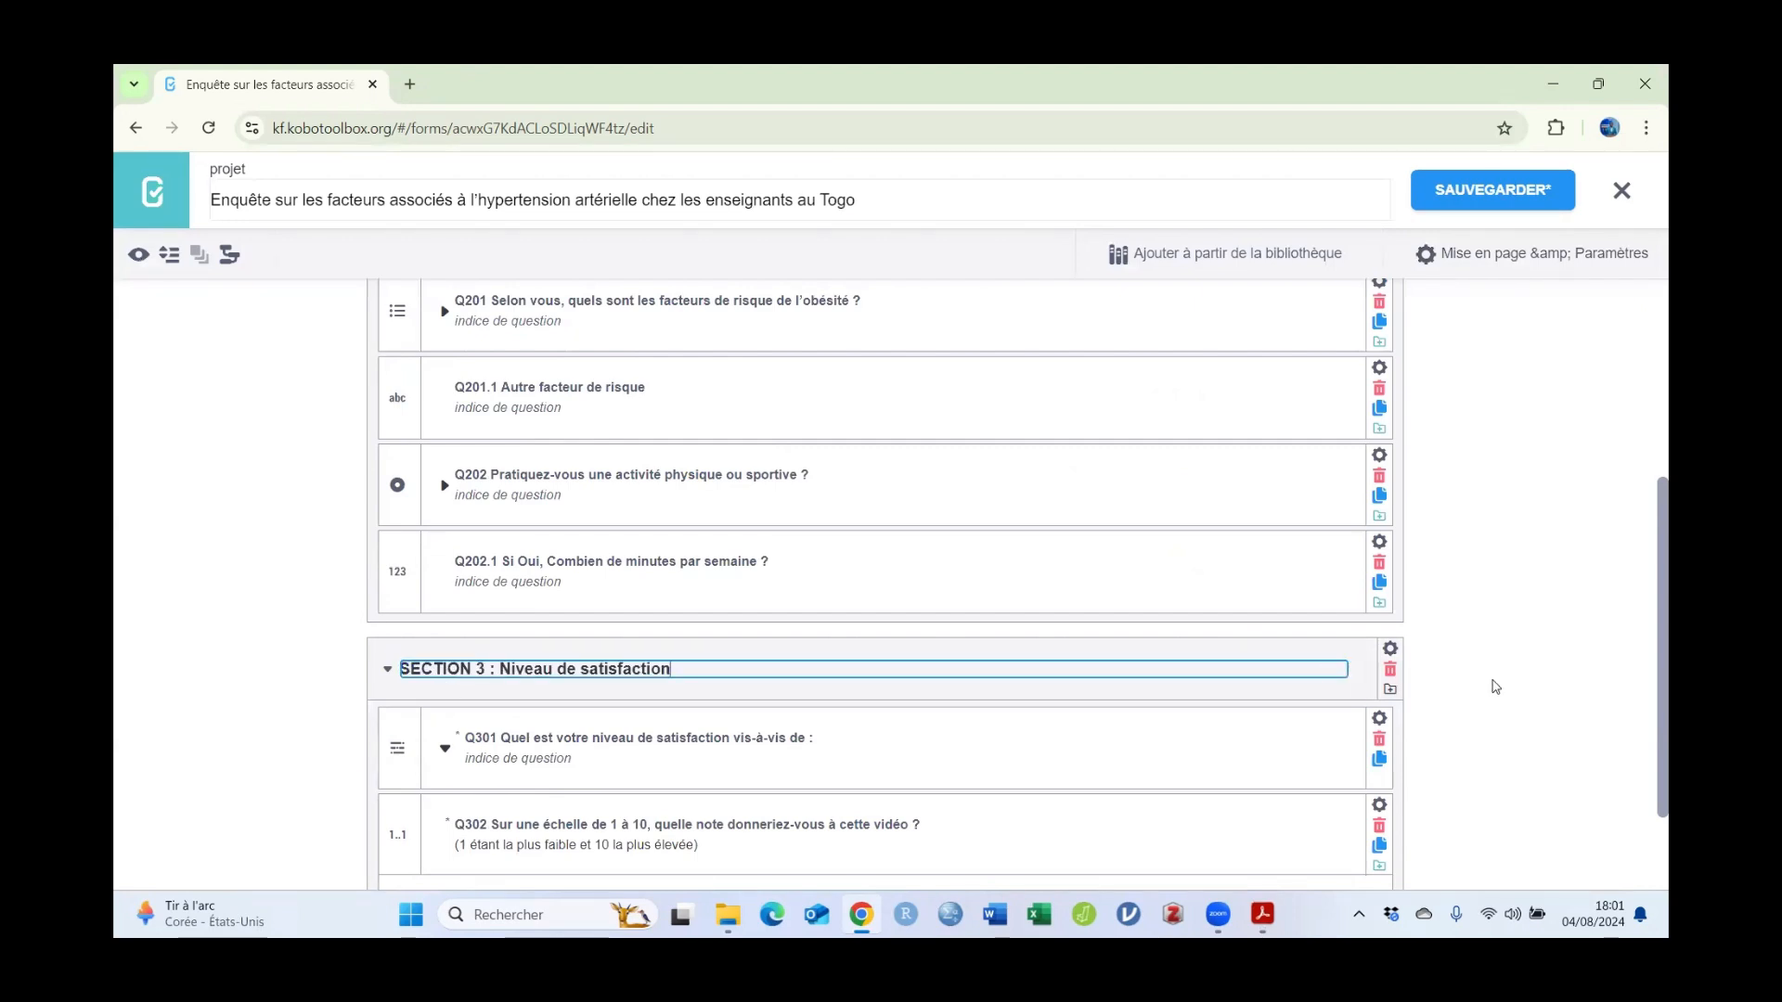
{"action": "left_click", "coordinate": [1496, 687]}
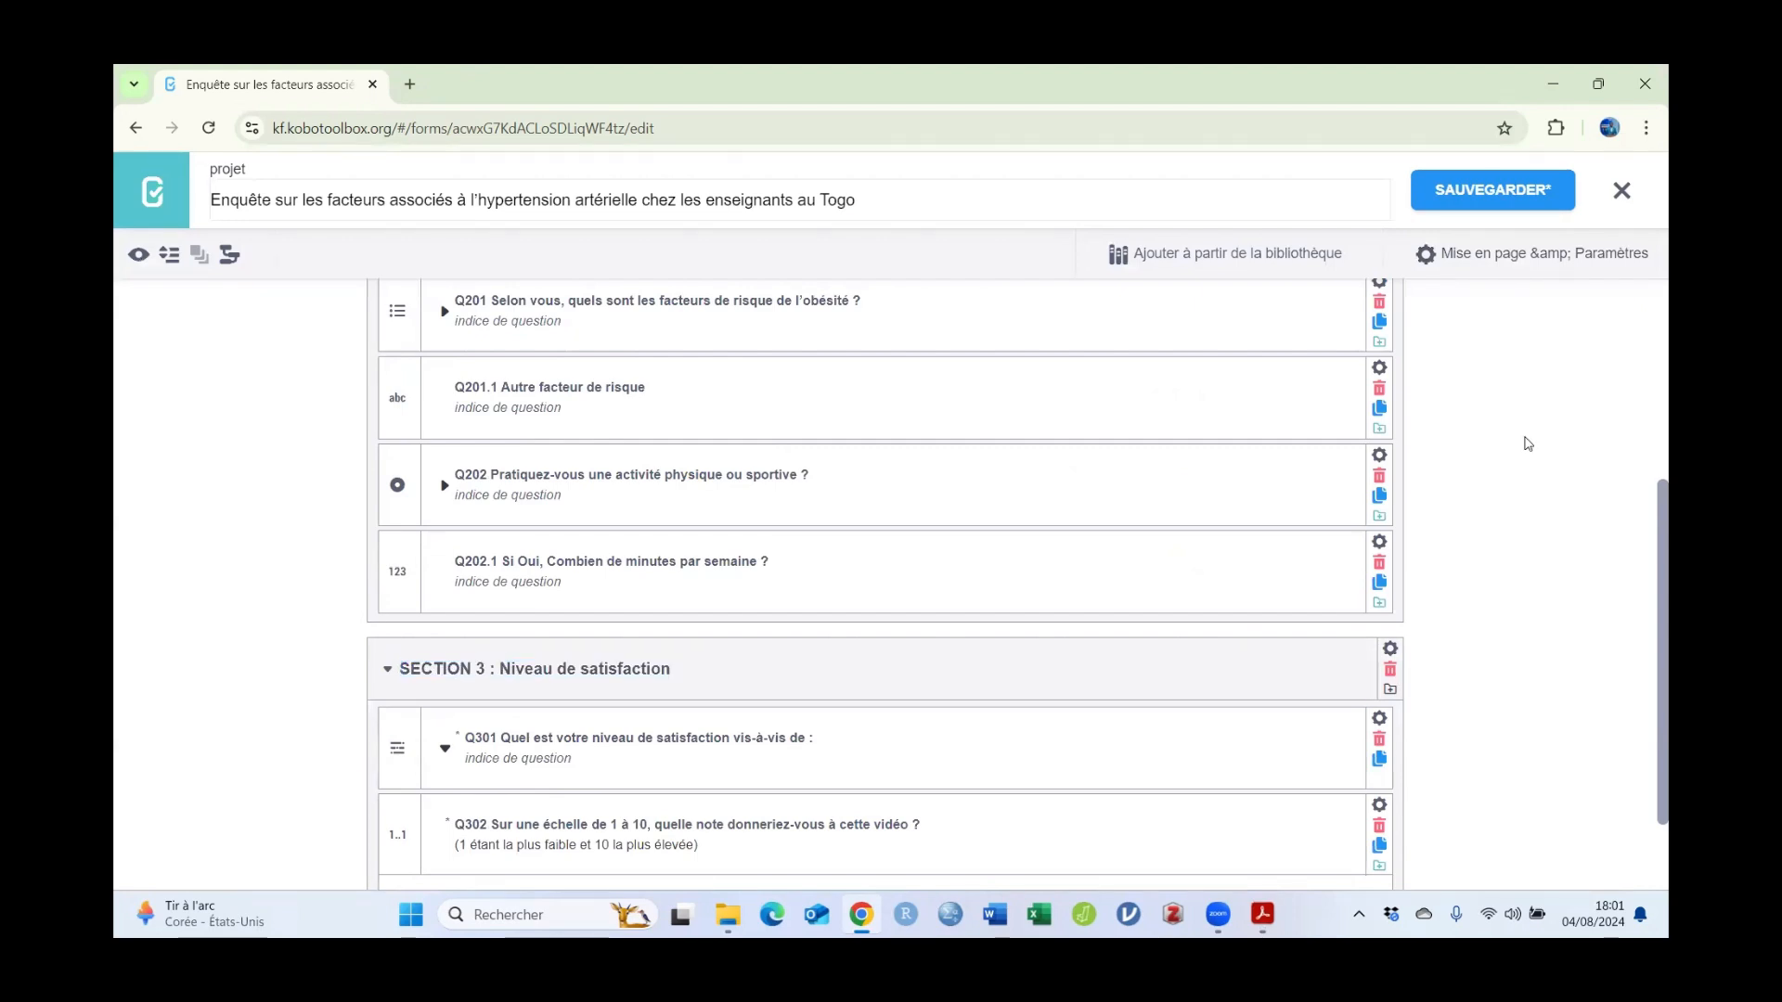
{"action": "left_click", "coordinate": [1467, 192]}
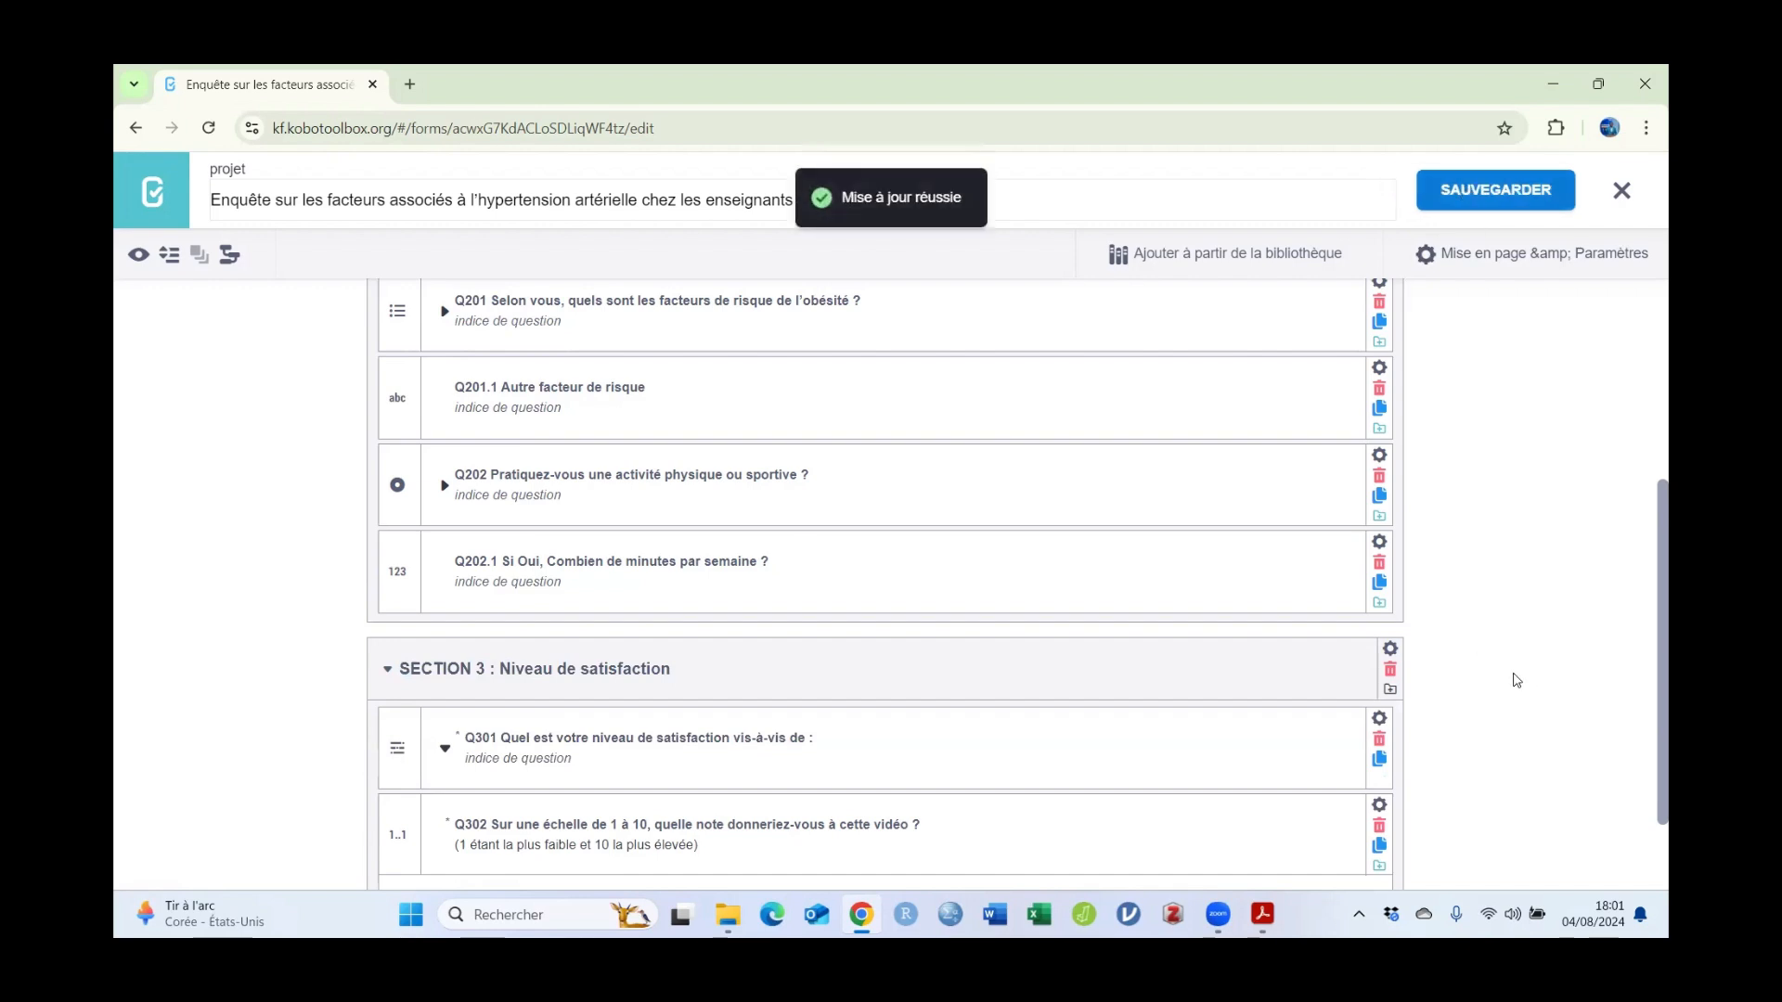